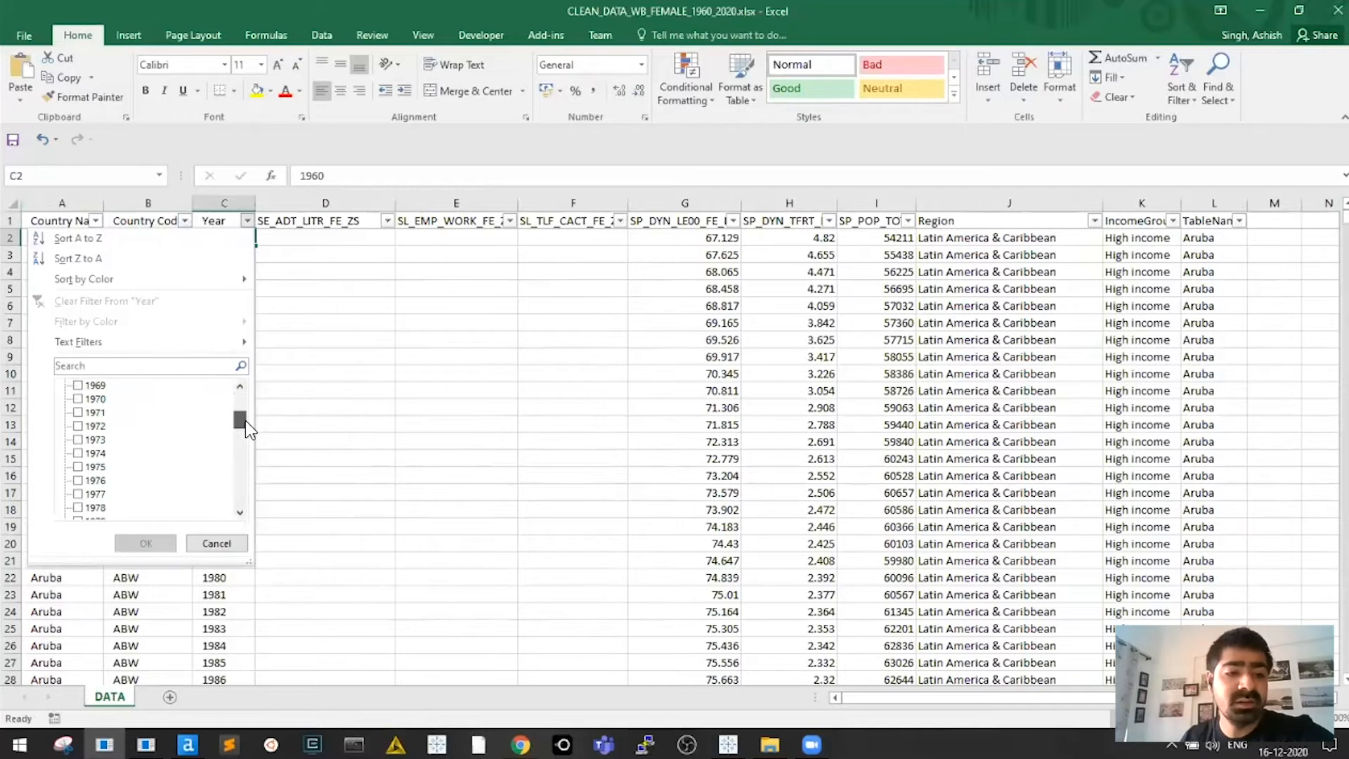
Filter the Year column to 2000 only, leaving 263 of 16043 records, and return to the top
scroll(91, 464, down, 3)
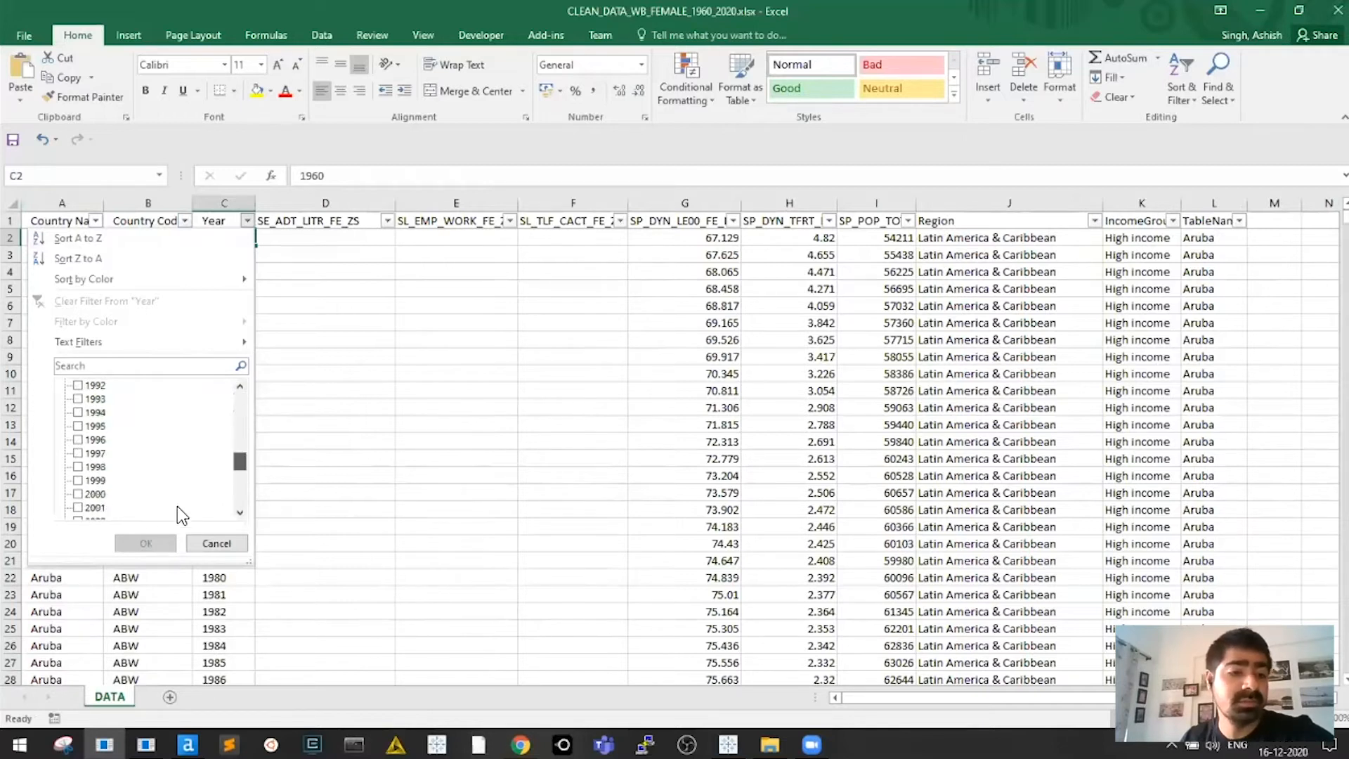
click(78, 453)
key(Return)
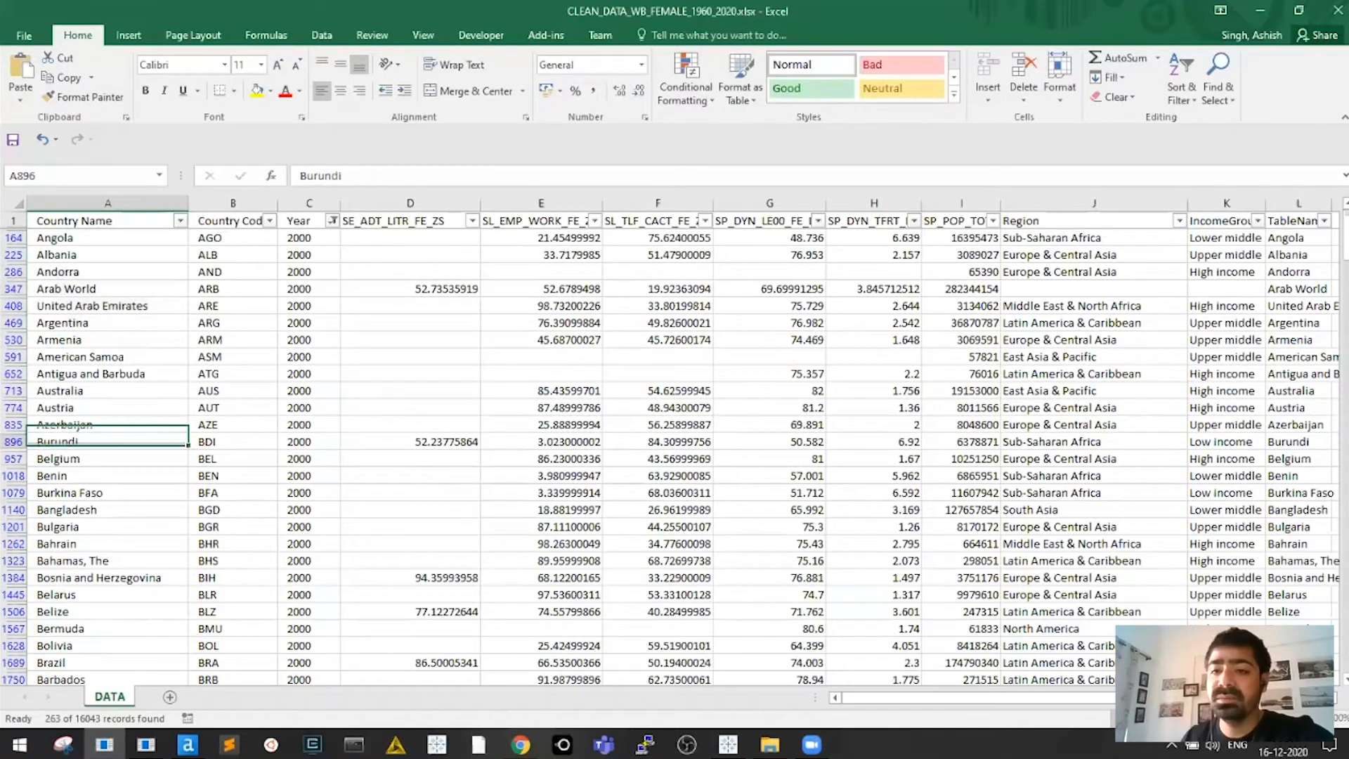
key(ctrl+Home)
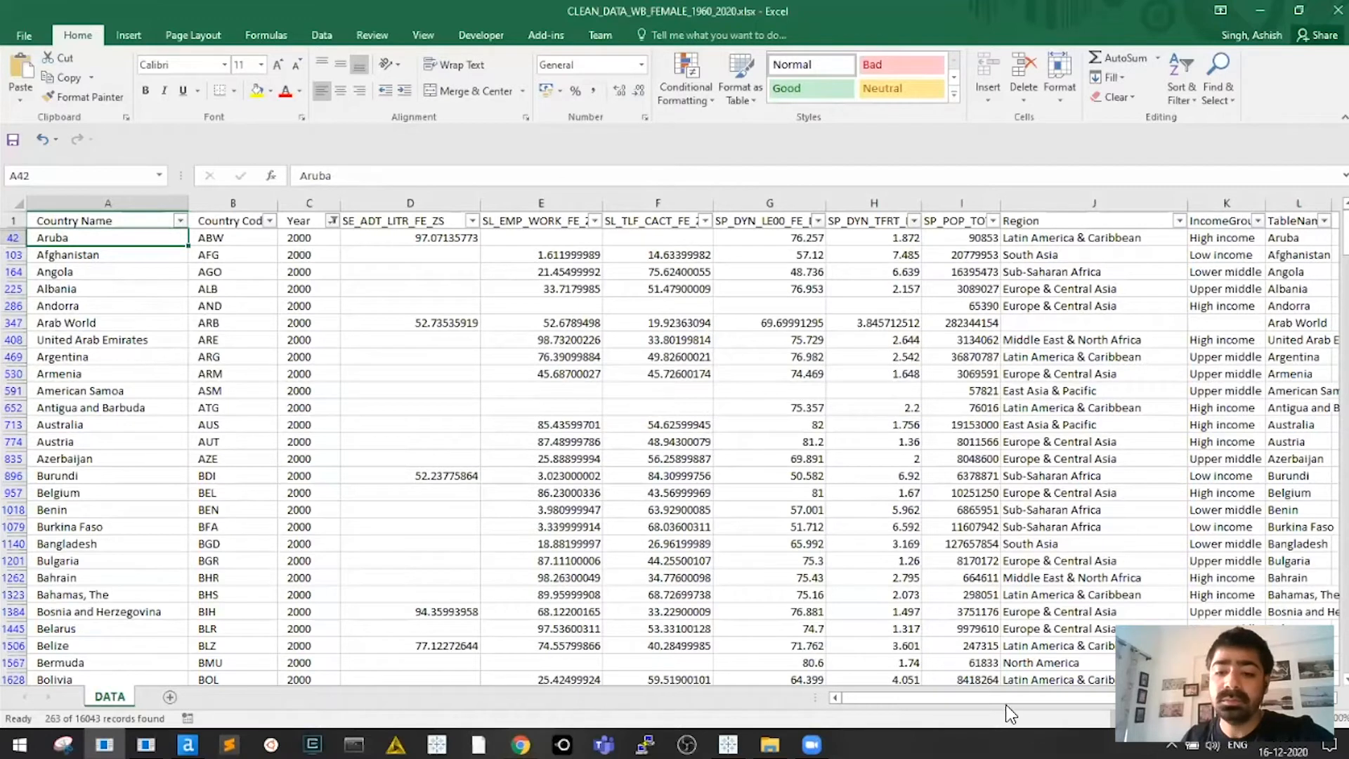
Widen the IncomeGroup column so its values fit
click(1094, 238)
drag(1104, 203, 1160, 203)
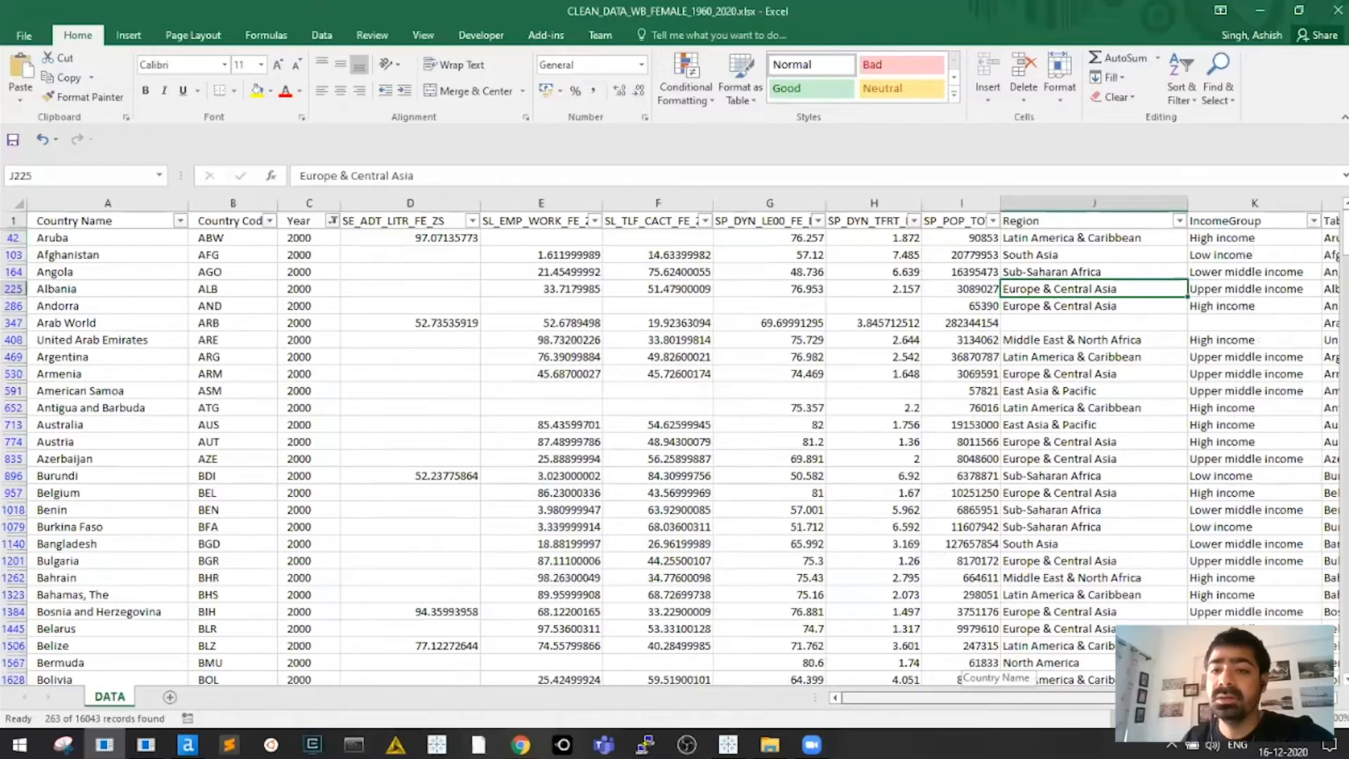
key(ctrl+Home)
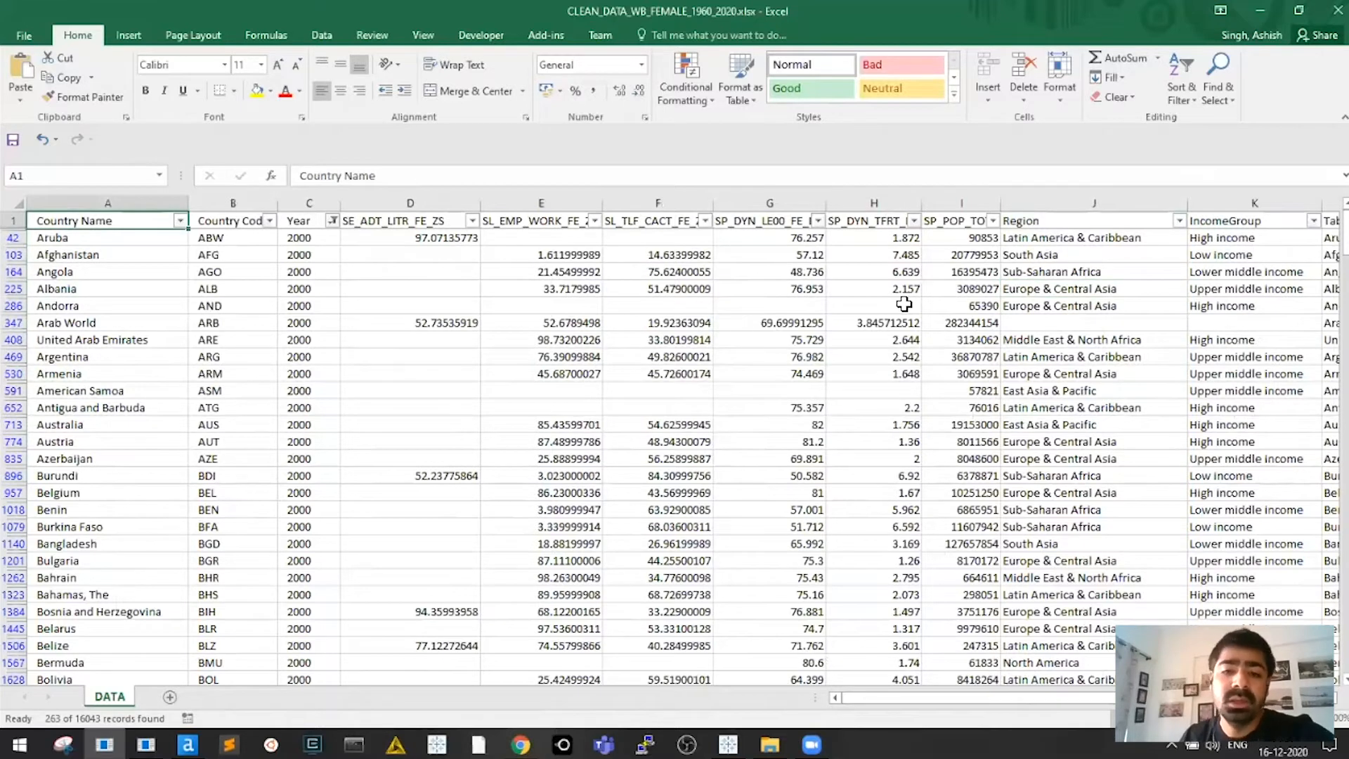
Inspect the Arab World row's name, code and blank Region cell
scroll(904, 303, right, 1)
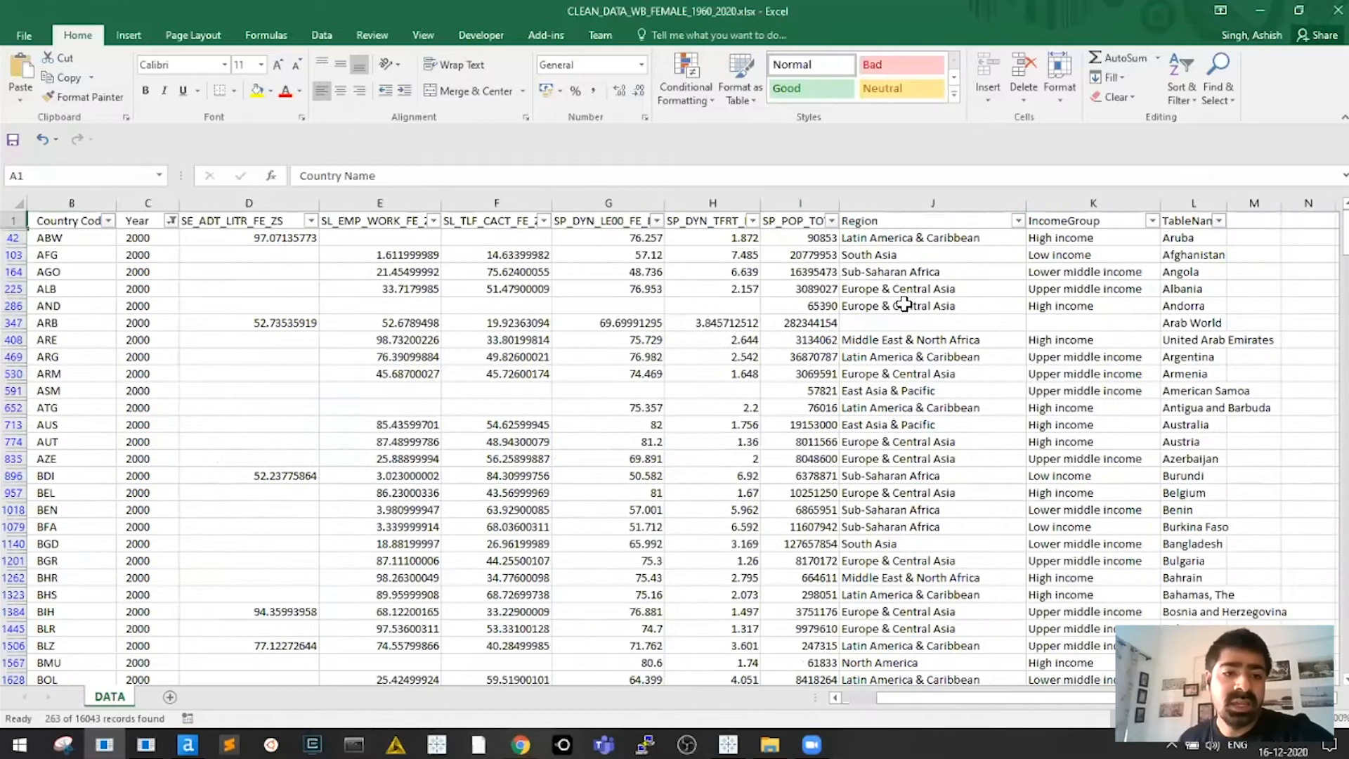
click(903, 322)
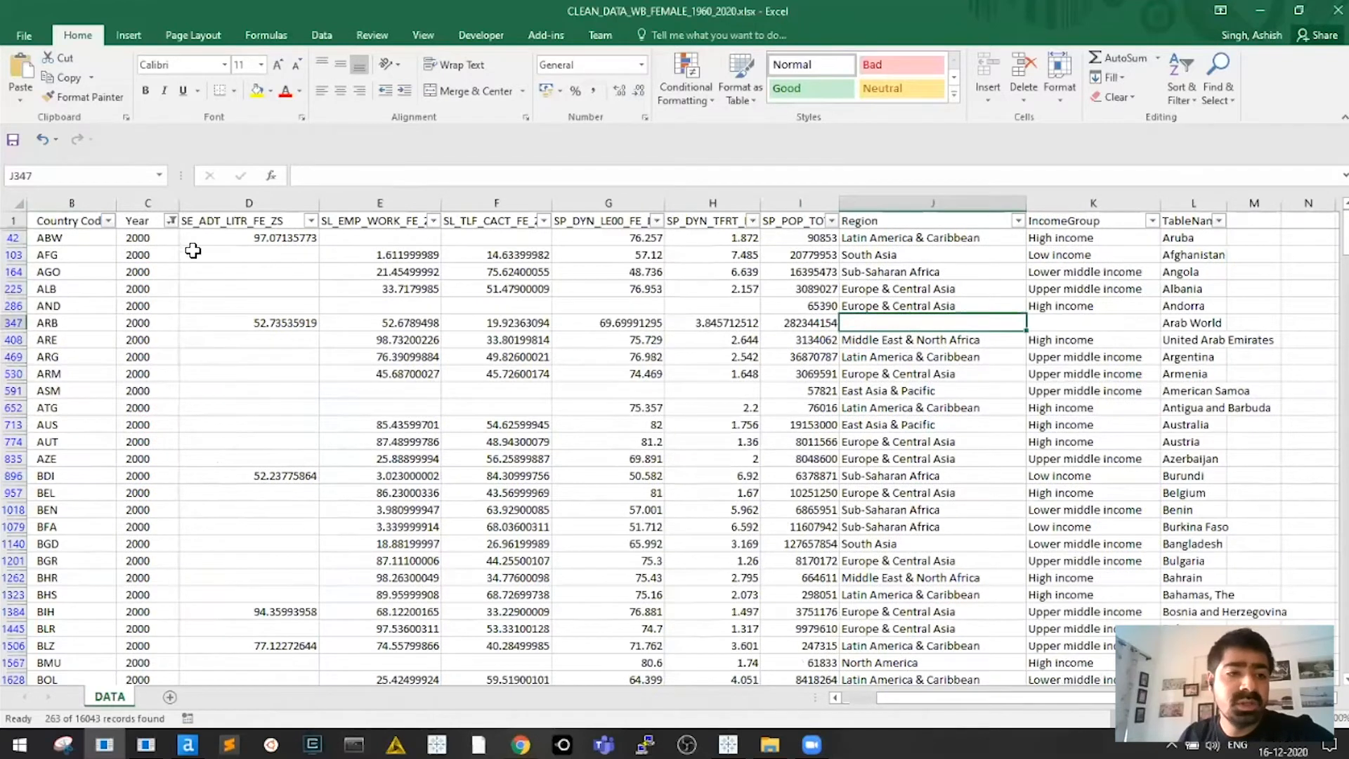
key(Home)
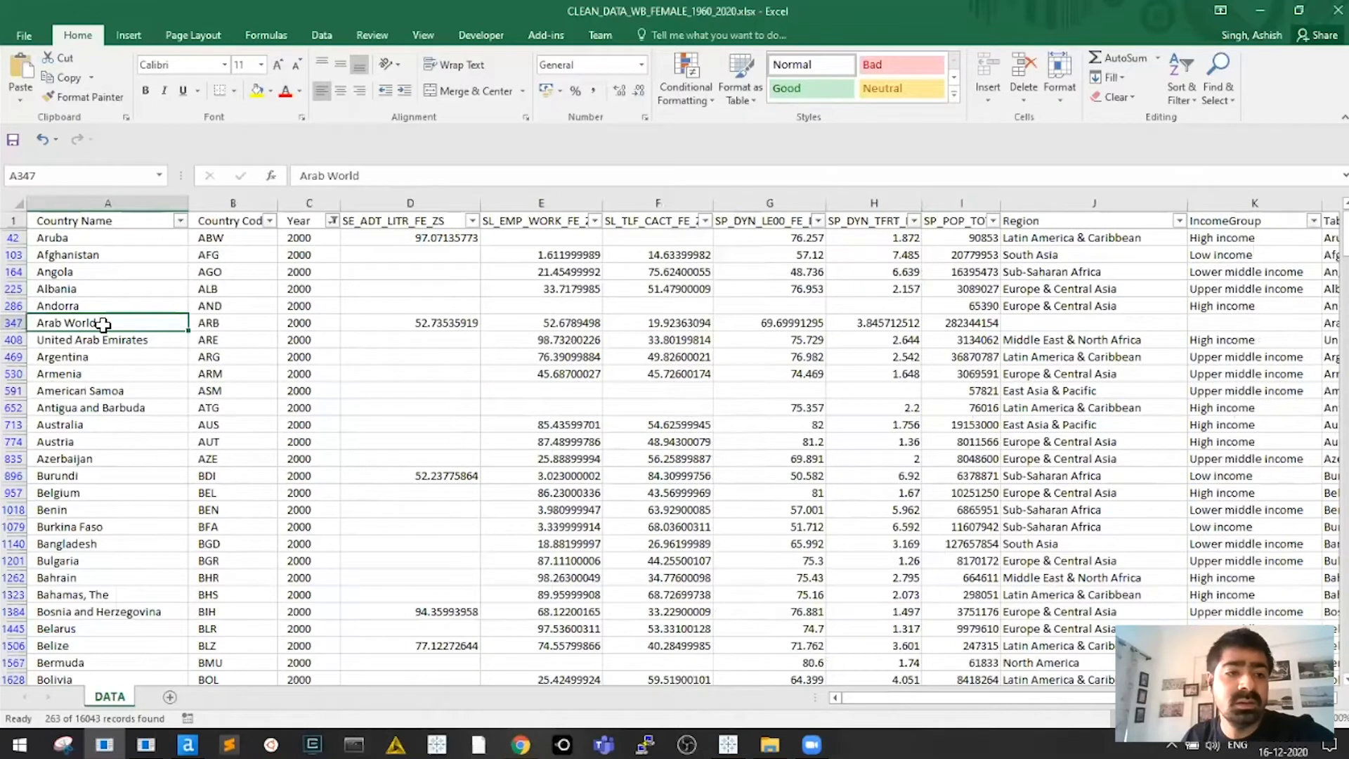
key(Right)
key(Right)
key(Left)
key(Left)
drag(67, 325, 266, 328)
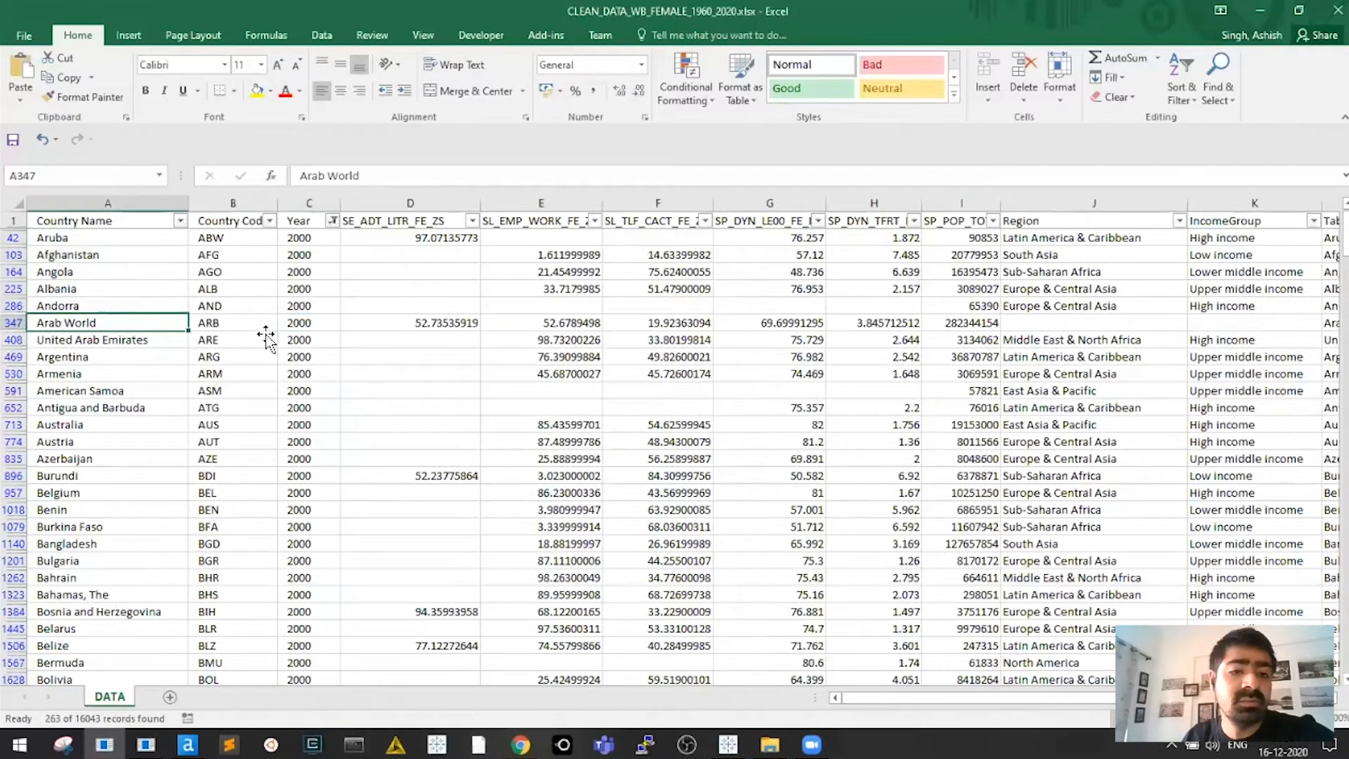
key(ctrl+q)
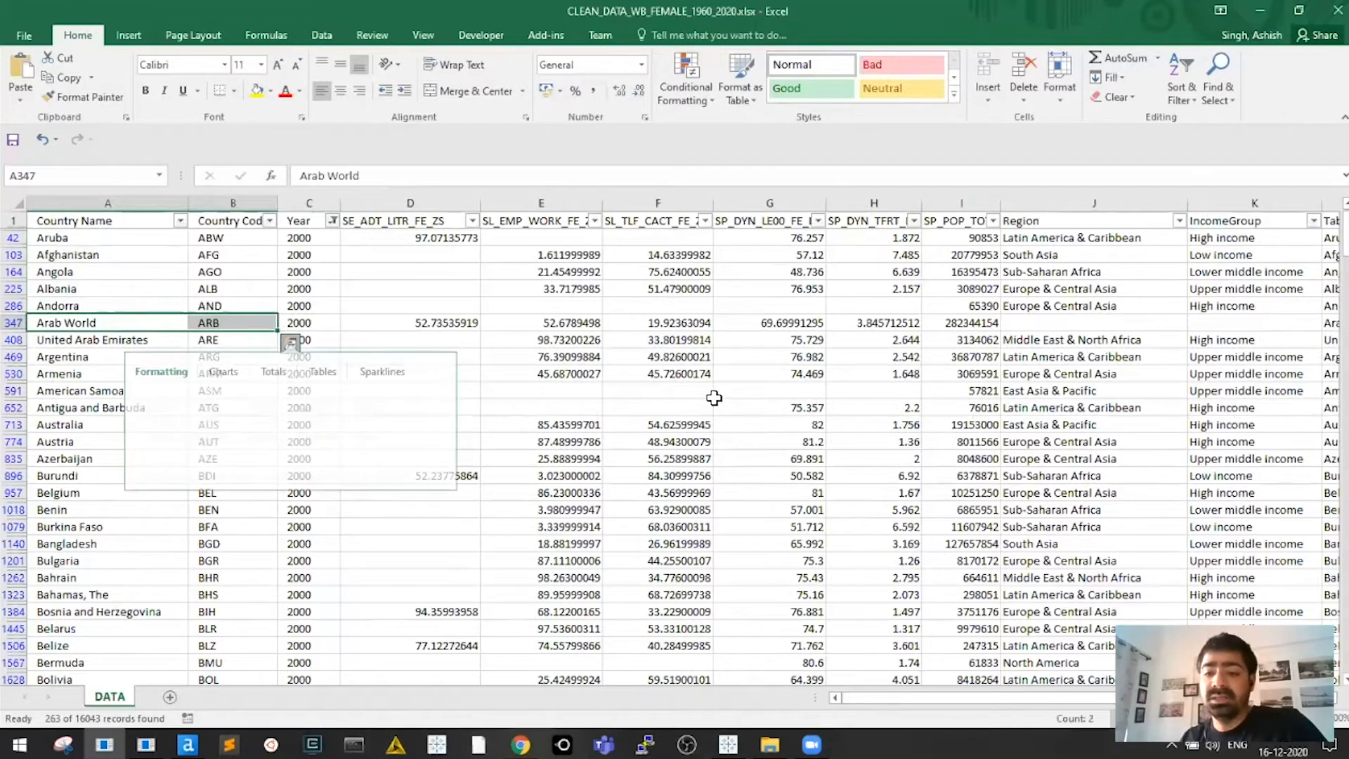
click(760, 326)
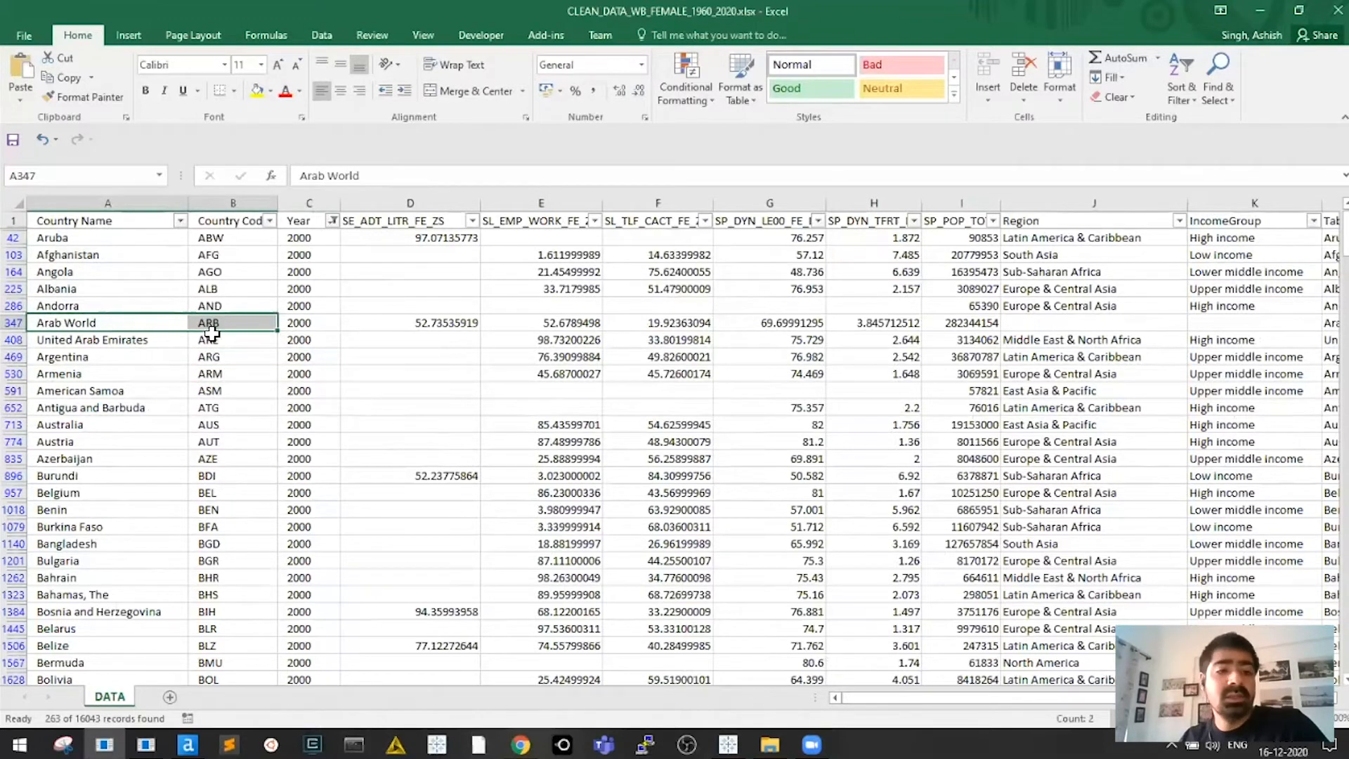
Check the blank Region and IncomeGroup cells of the Arab World row
drag(112, 327, 317, 326)
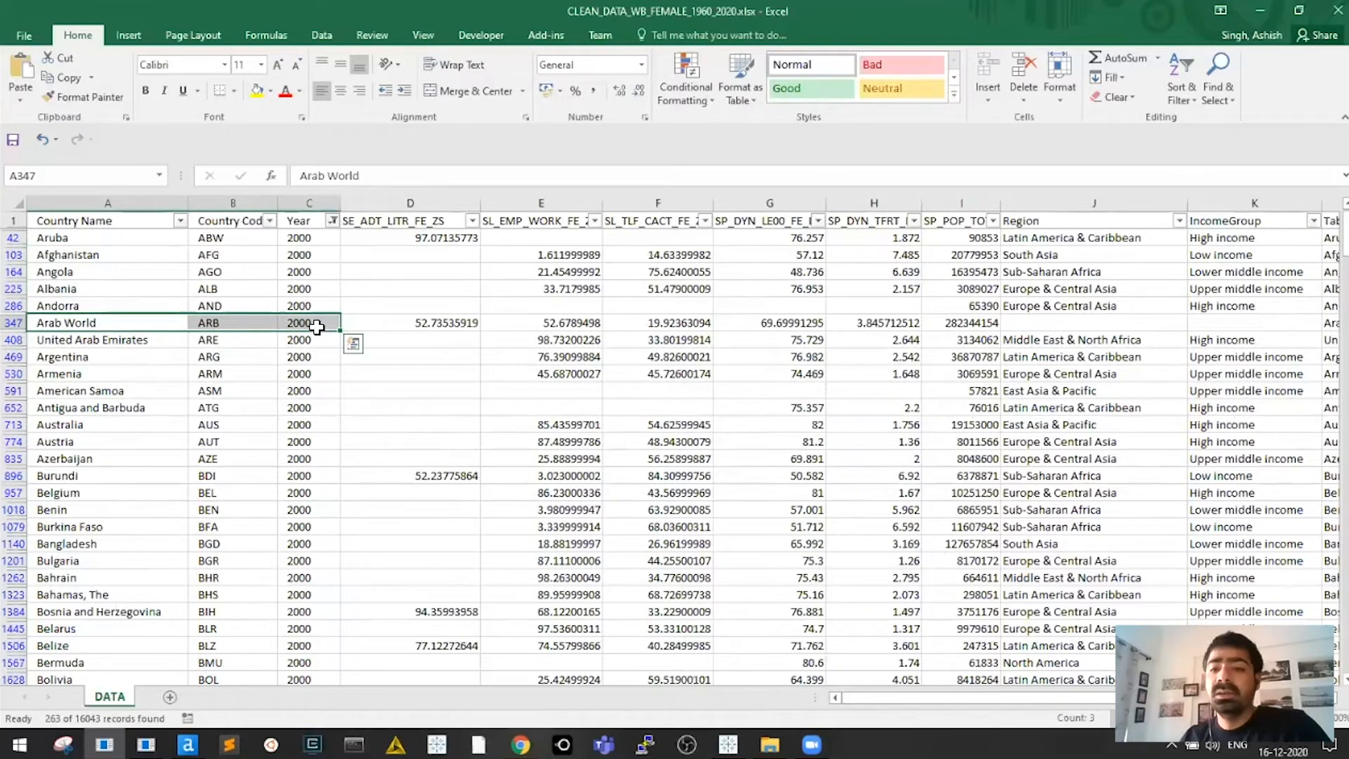
key(Right)
key(Right)
key(Right)
key(Right)
key(Right)
key(Right)
key(Right)
key(Right)
key(Right)
key(Right)
key(Right)
key(Right)
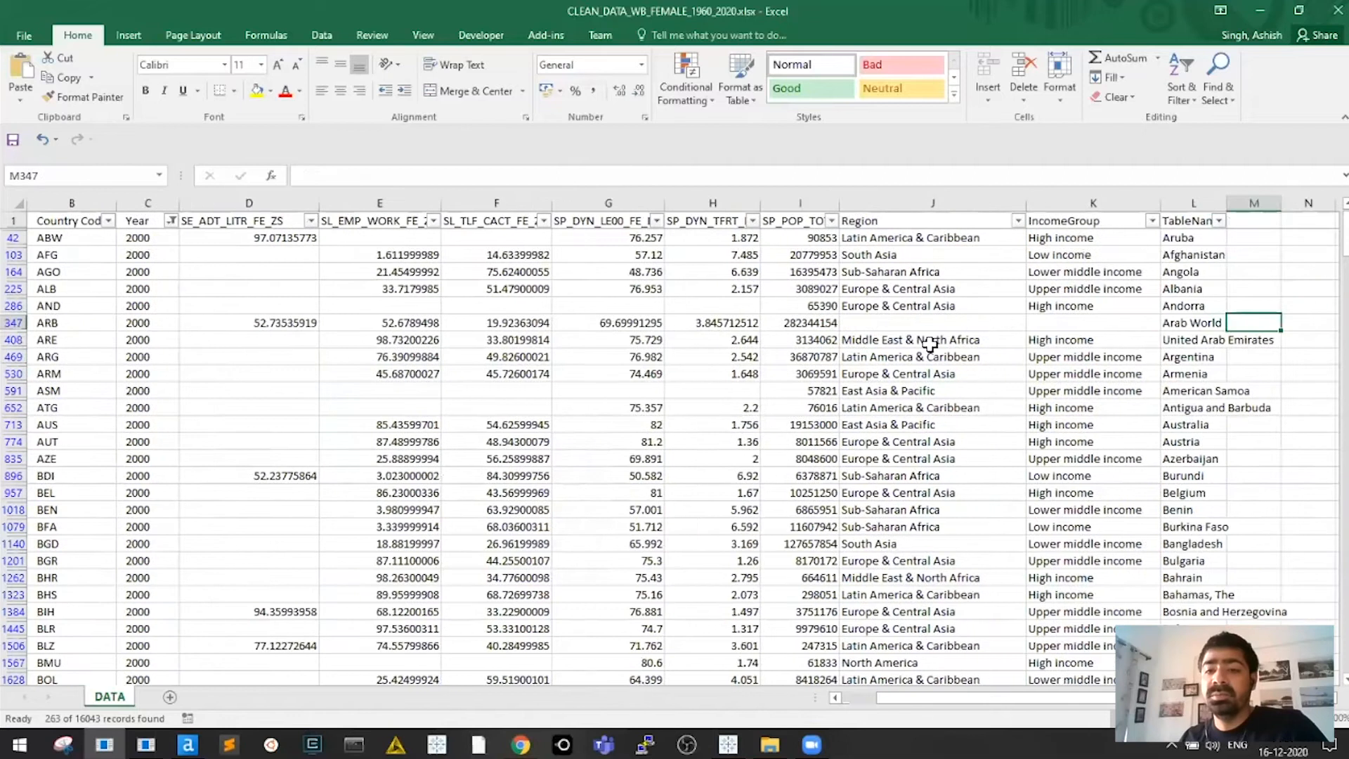
key(Left)
key(Left)
drag(939, 325, 1039, 330)
click(1038, 330)
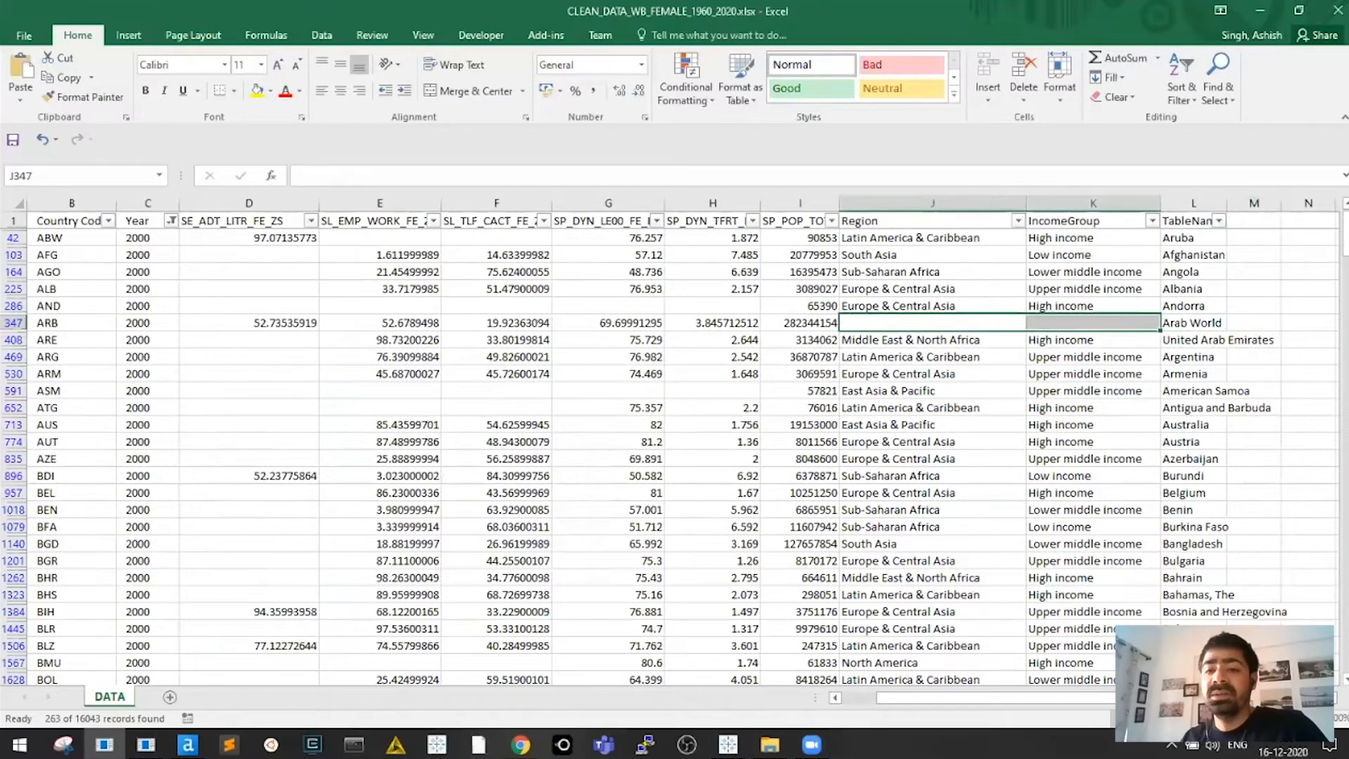
key(Up)
key(Down)
Widen the TableName column and highlight Arab World's blank Region and IncomeGroup cells
drag(1225, 204, 1255, 204)
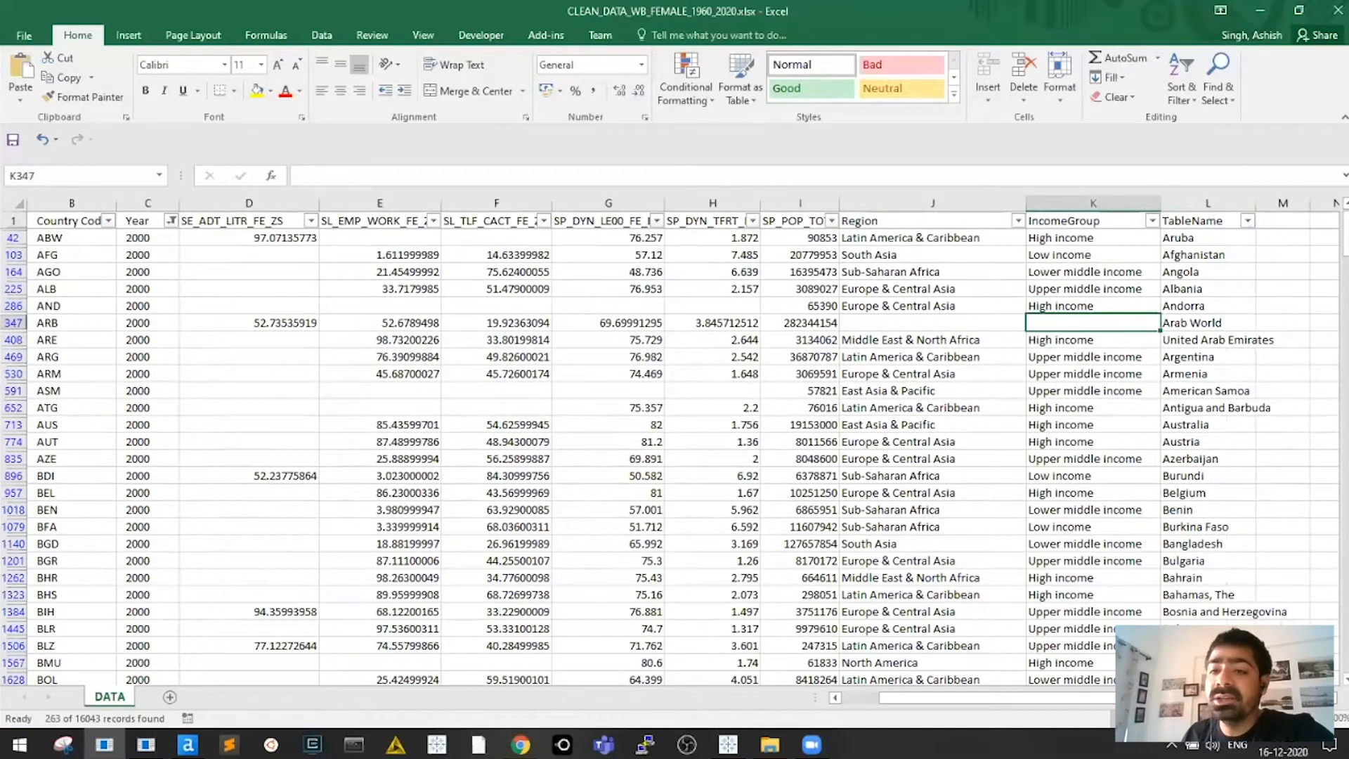
click(960, 323)
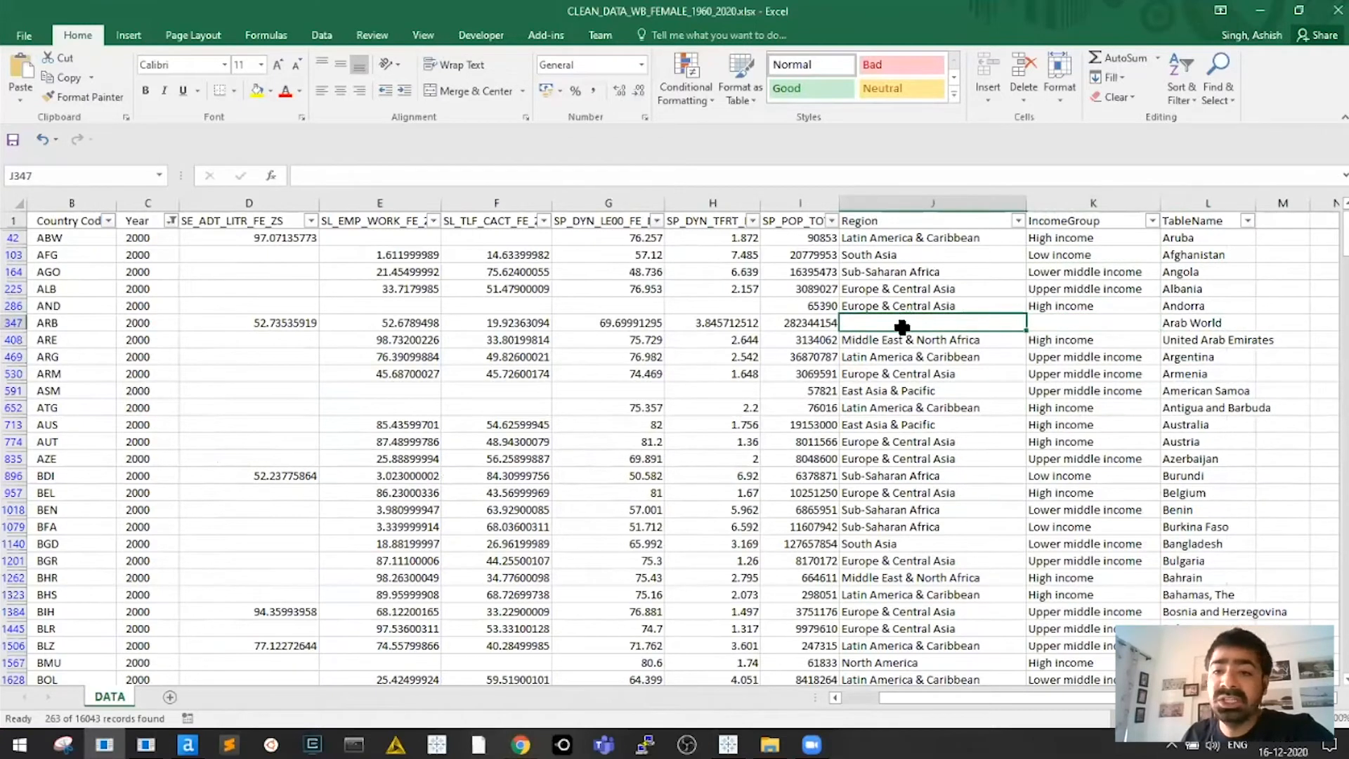
drag(969, 324, 1061, 324)
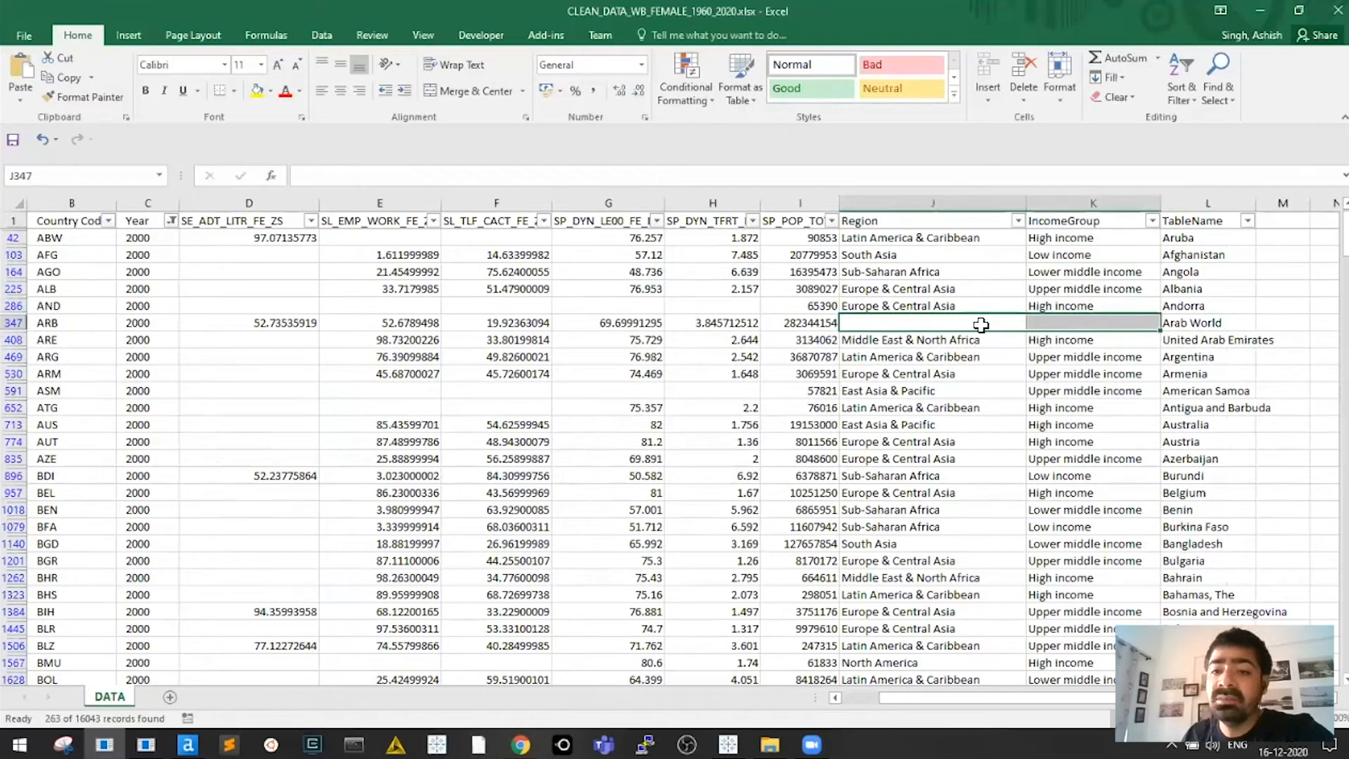
click(974, 357)
drag(941, 323, 994, 328)
key(Right)
key(Left)
Compare the Arab World table name with the row below it
key(Right)
key(Right)
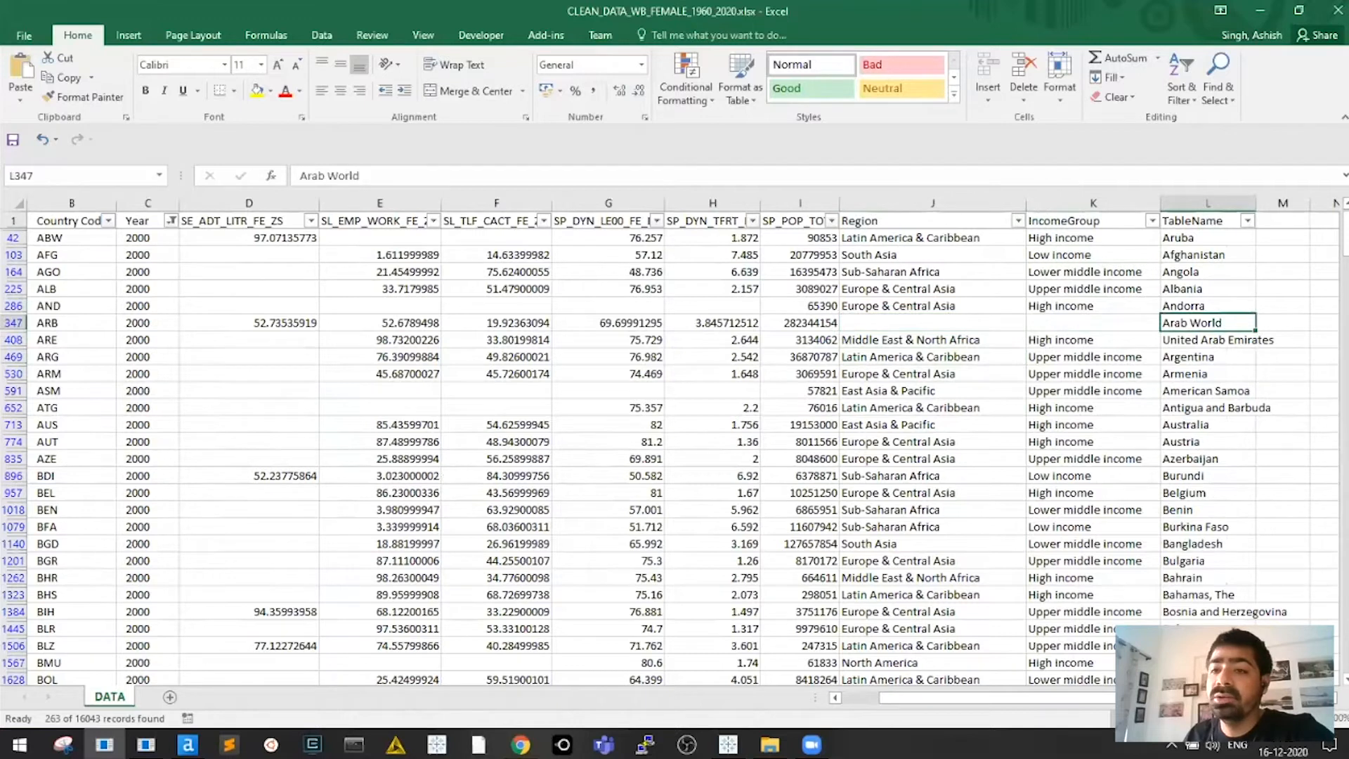
key(Down)
key(Up)
key(Left)
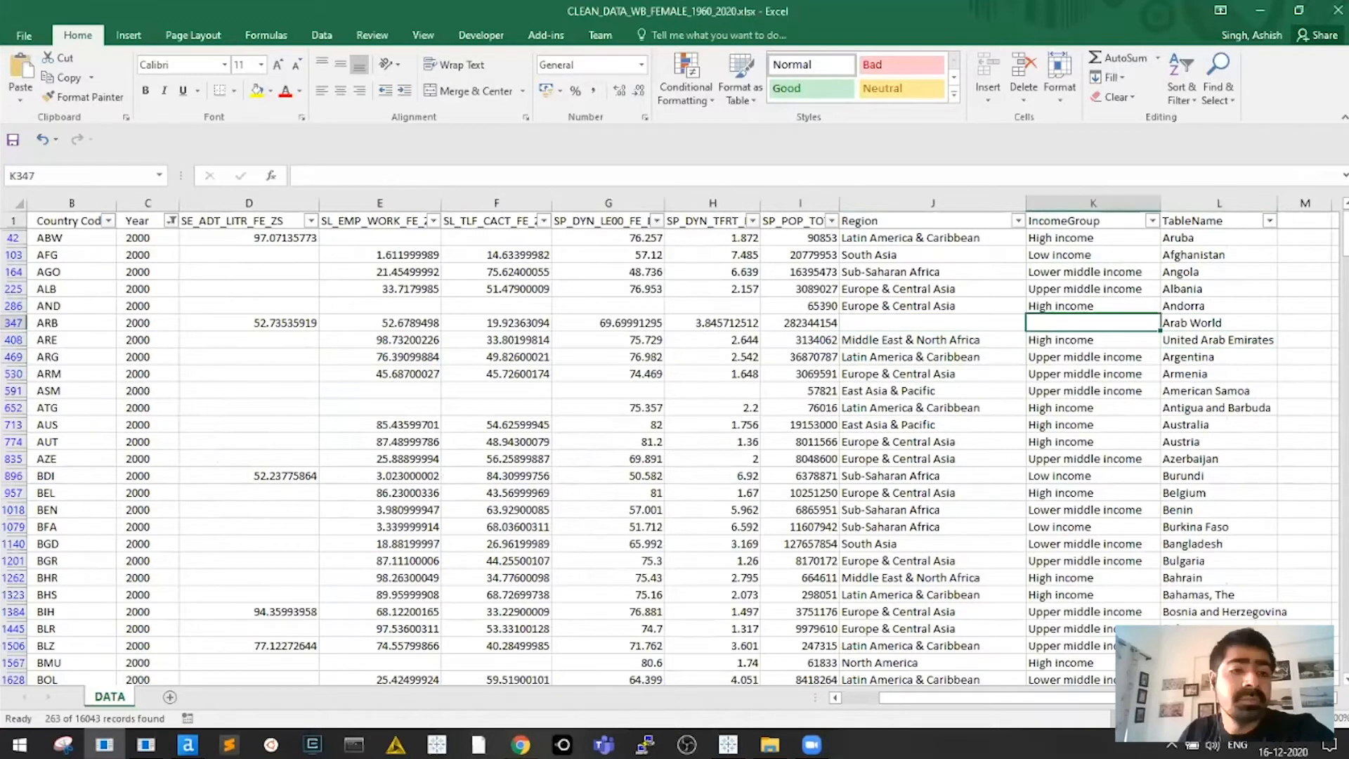
key(Home)
Open the TableName filter and uncheck (Select All)
drag(984, 698, 1021, 698)
click(1218, 238)
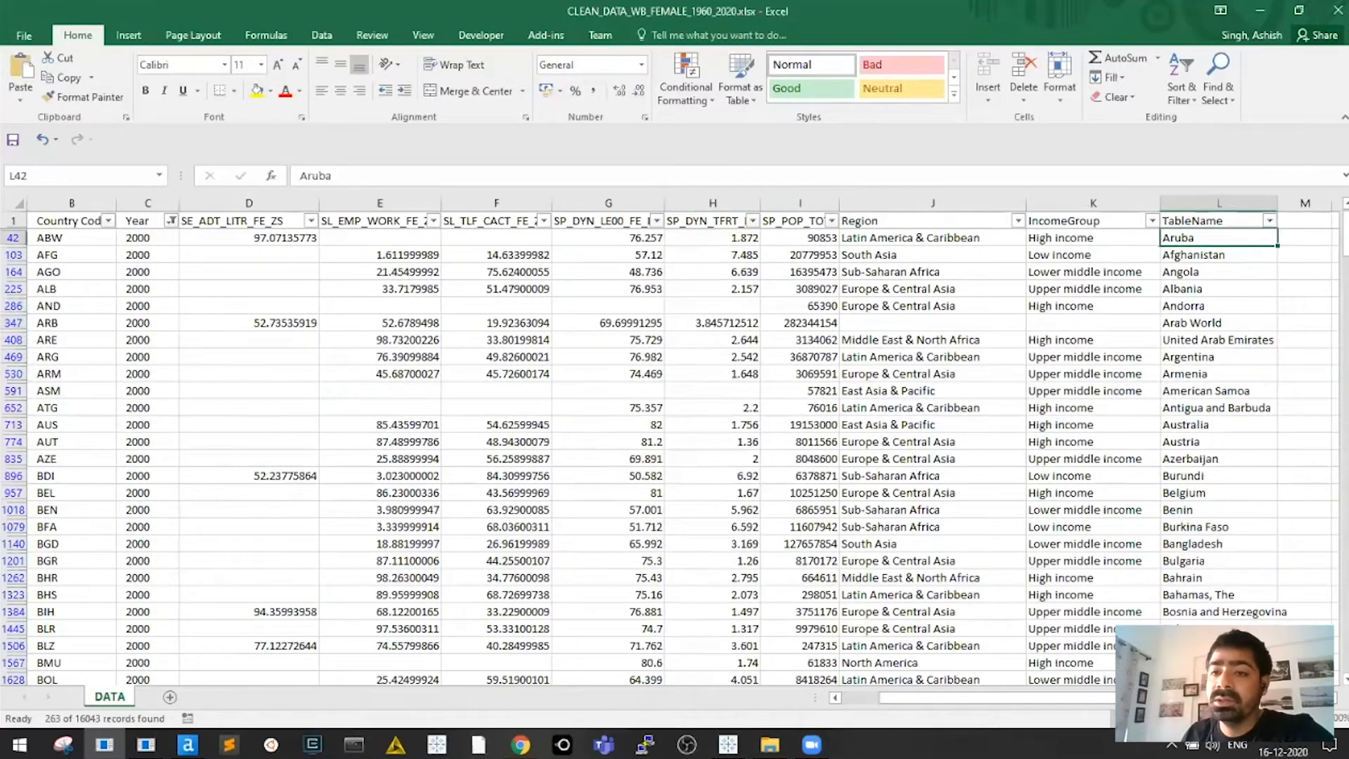
click(1218, 221)
click(1093, 324)
click(1218, 324)
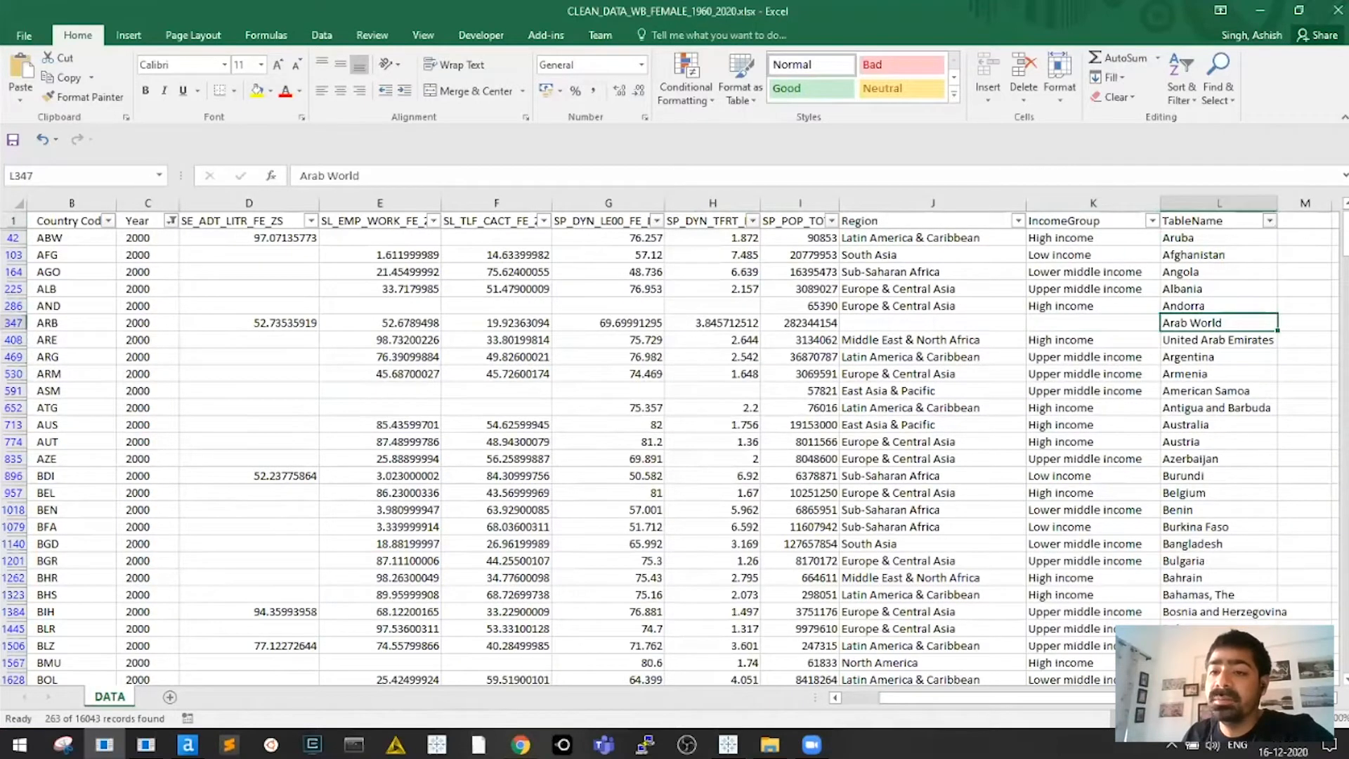
click(1270, 221)
scroll(1170, 439, up, 15)
click(1101, 386)
scroll(1170, 439, down, 20)
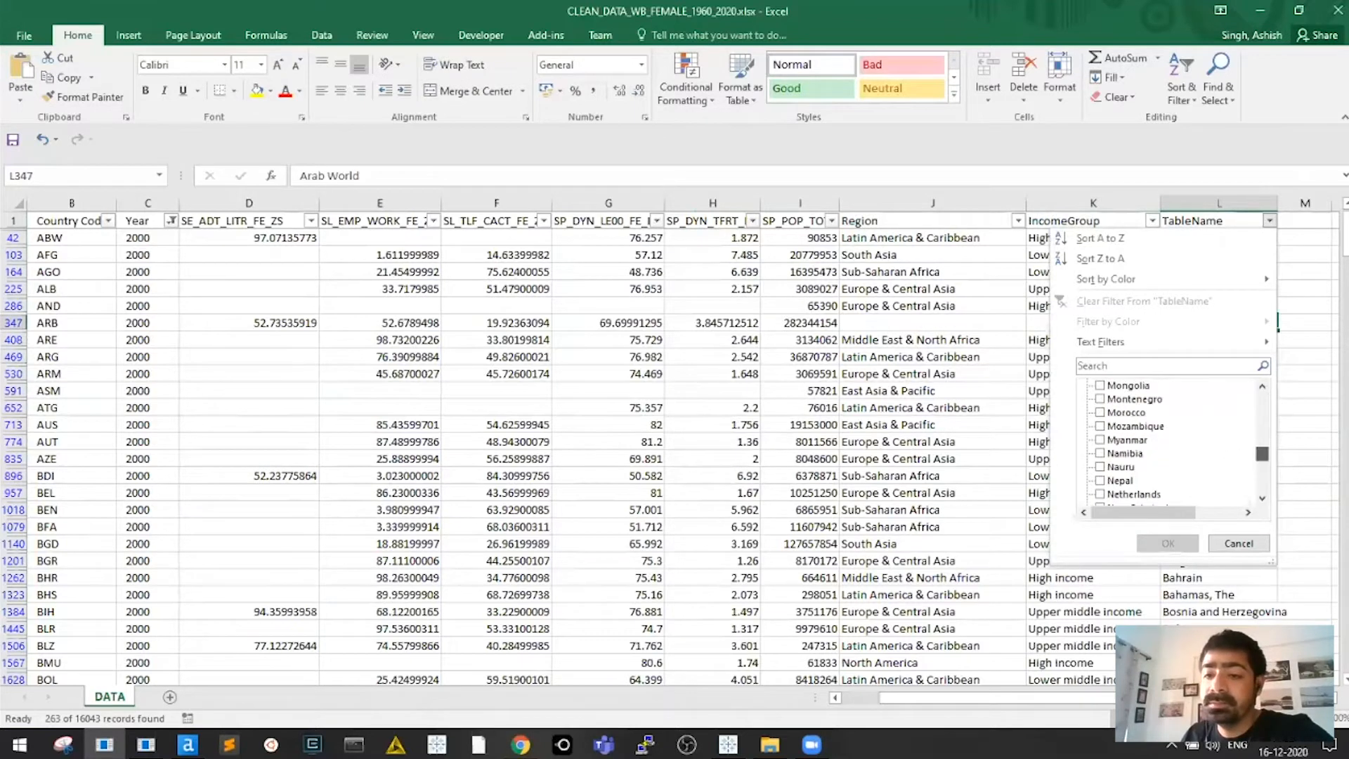
click(1101, 453)
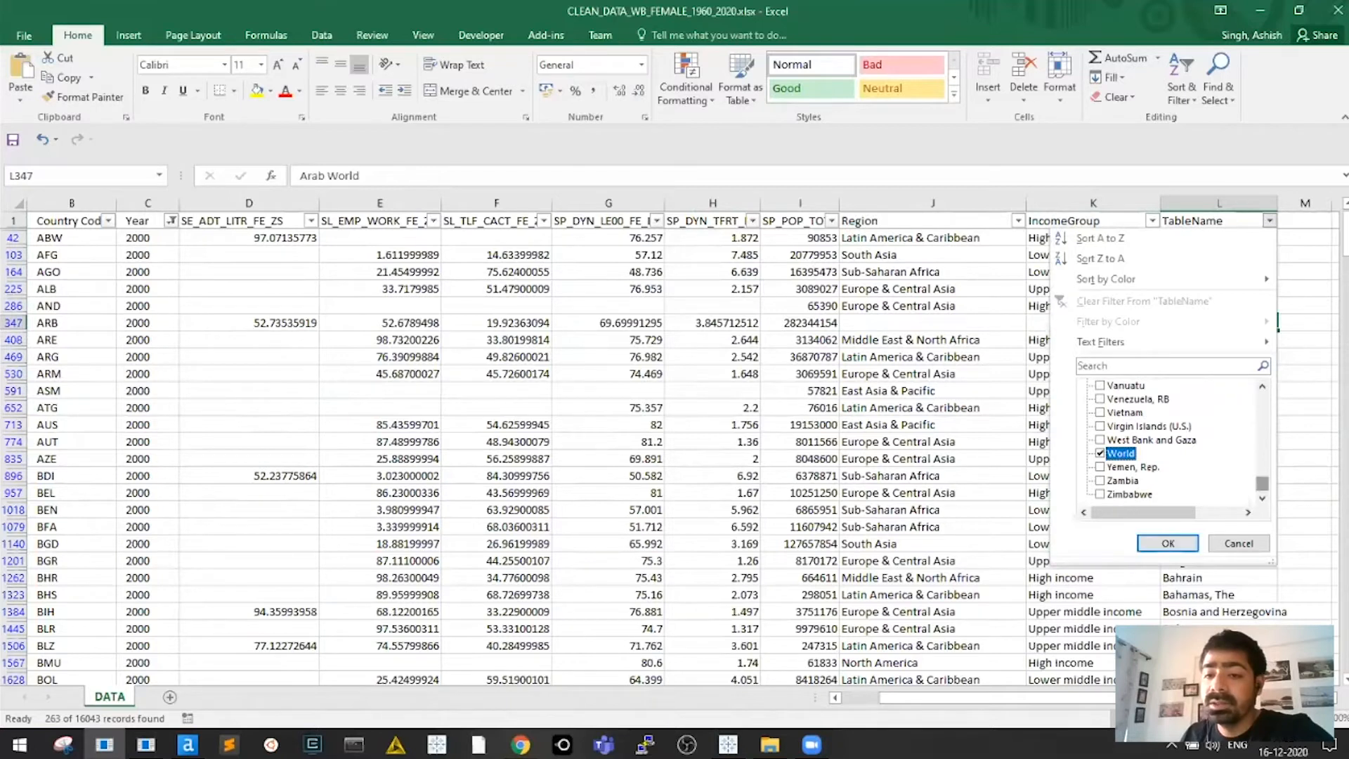
click(1168, 543)
click(942, 238)
key(ctrl+Left)
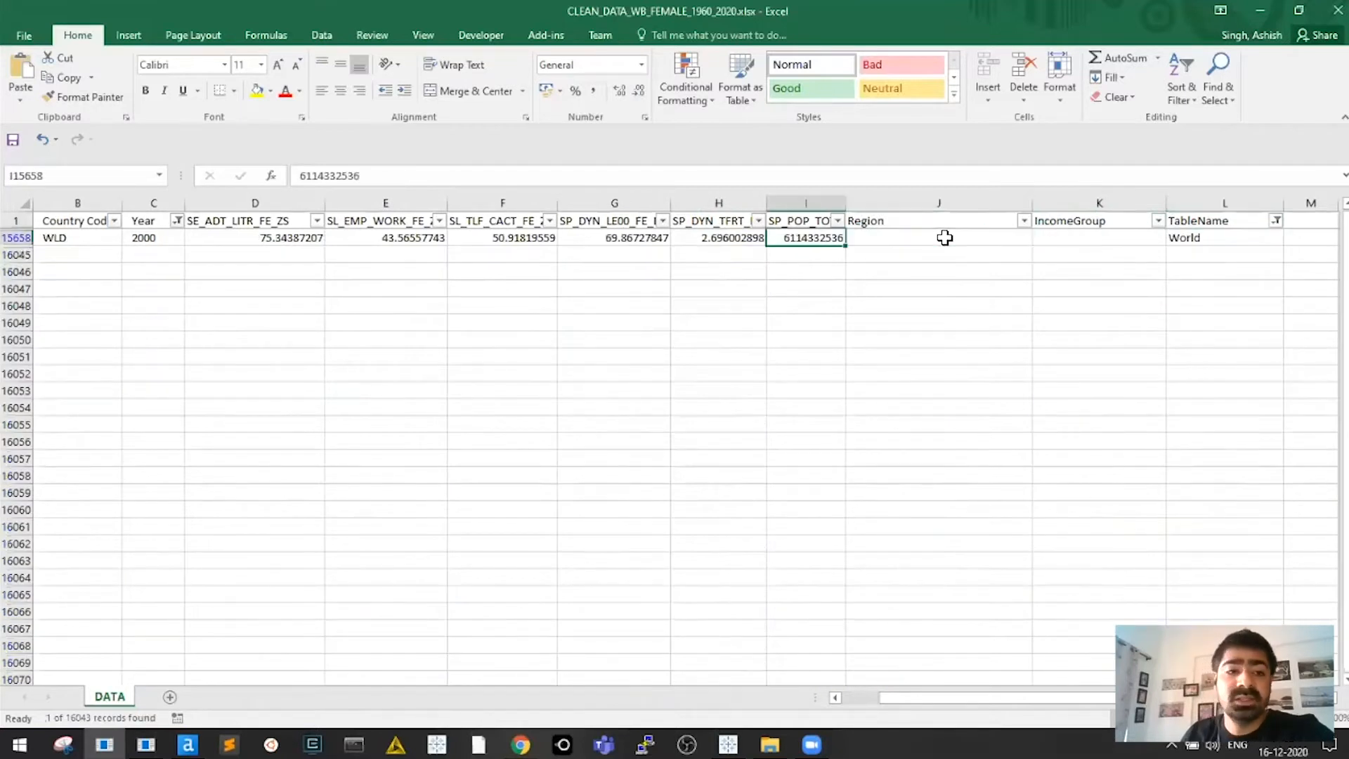
key(ctrl+Left)
key(Right)
key(Right)
key(Up)
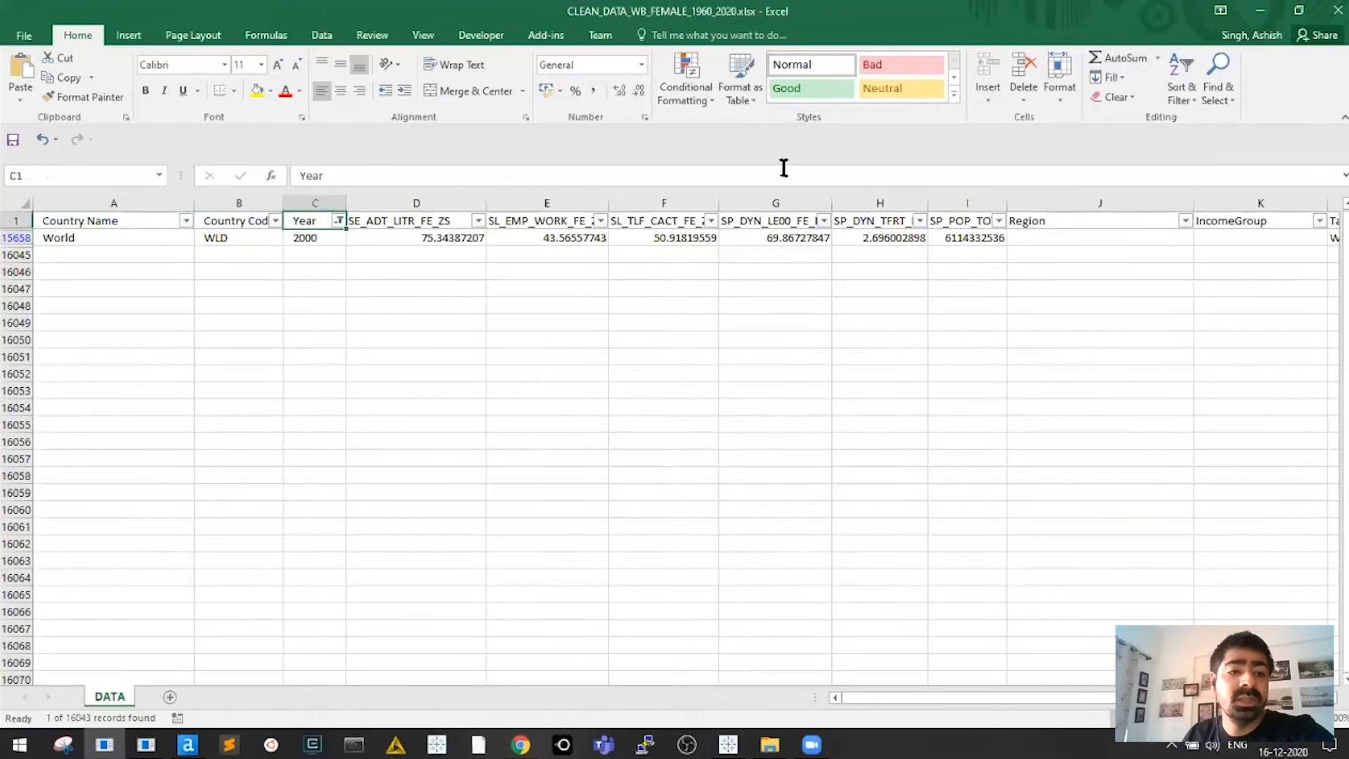
click(338, 221)
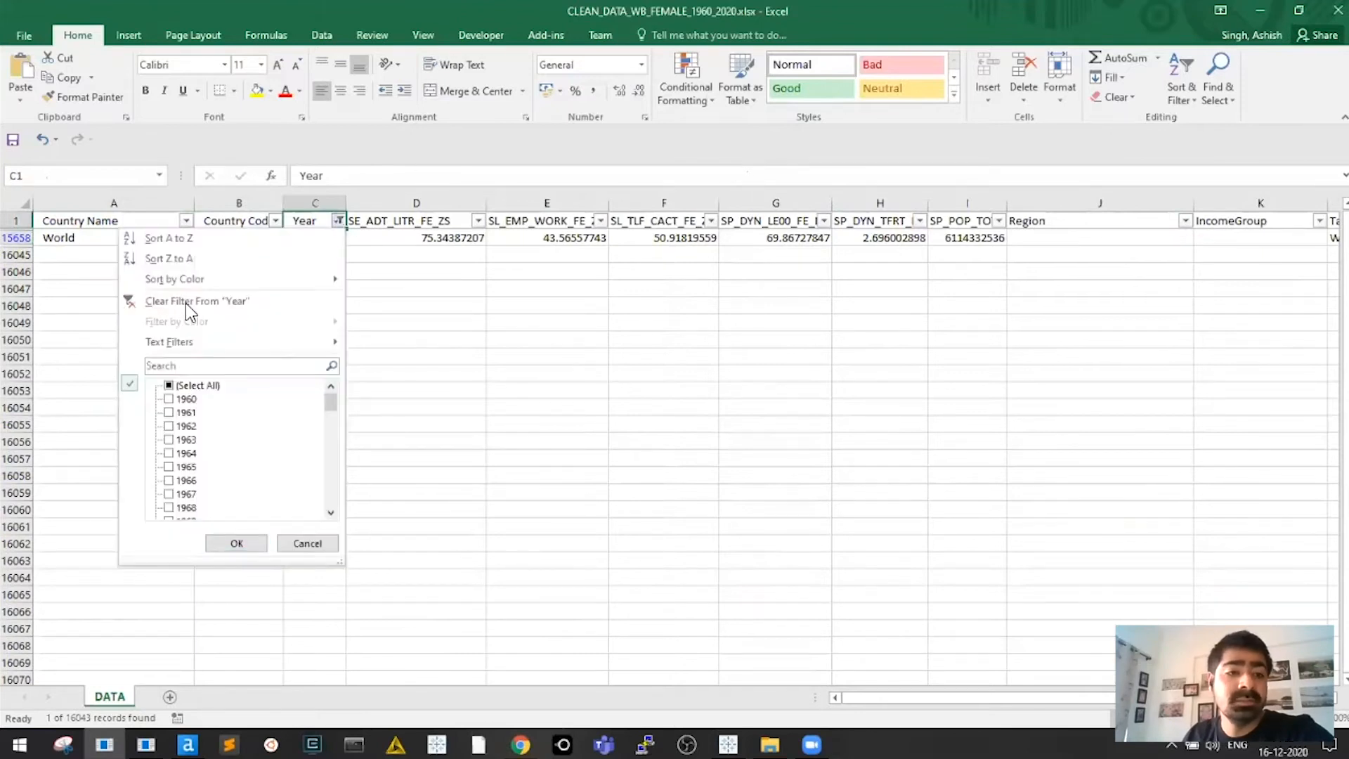
click(270, 303)
click(302, 243)
scroll(295, 295, up, 6)
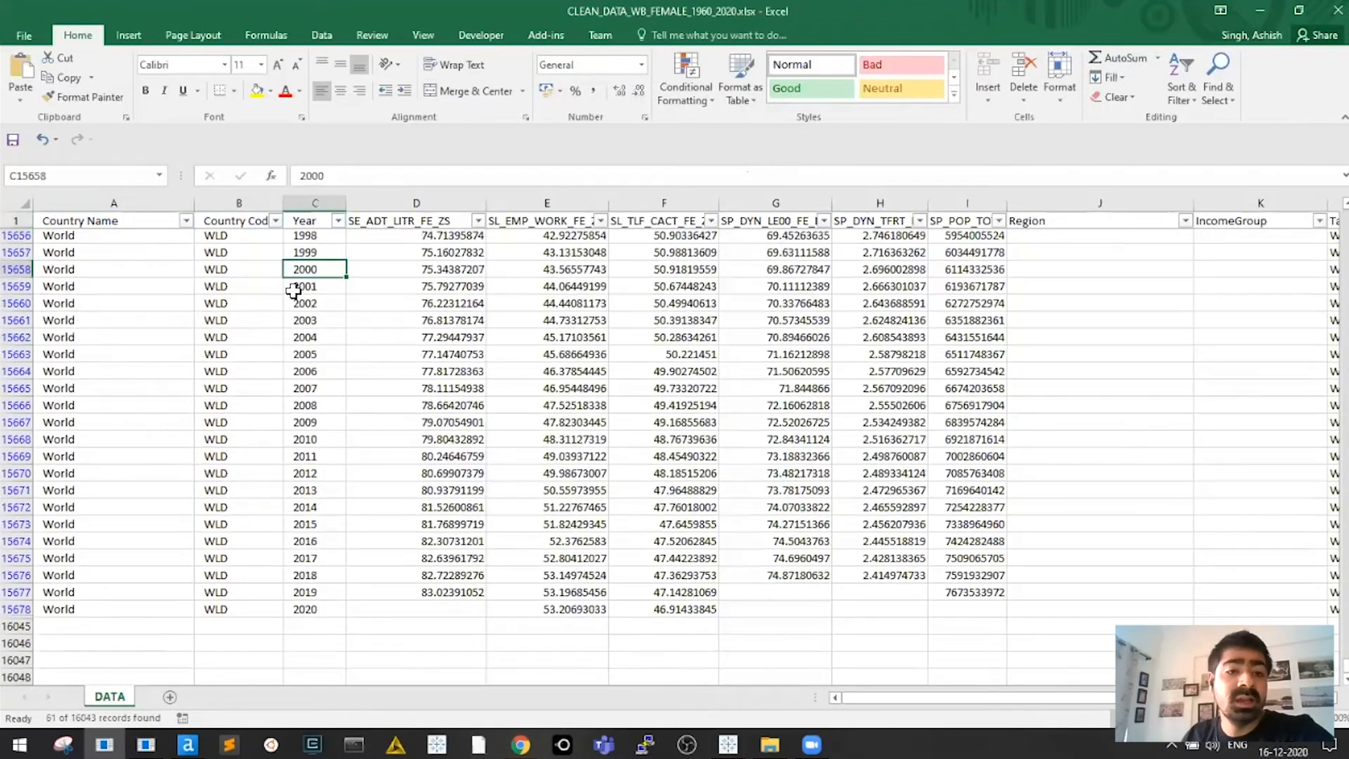
scroll(155, 478, up, 2)
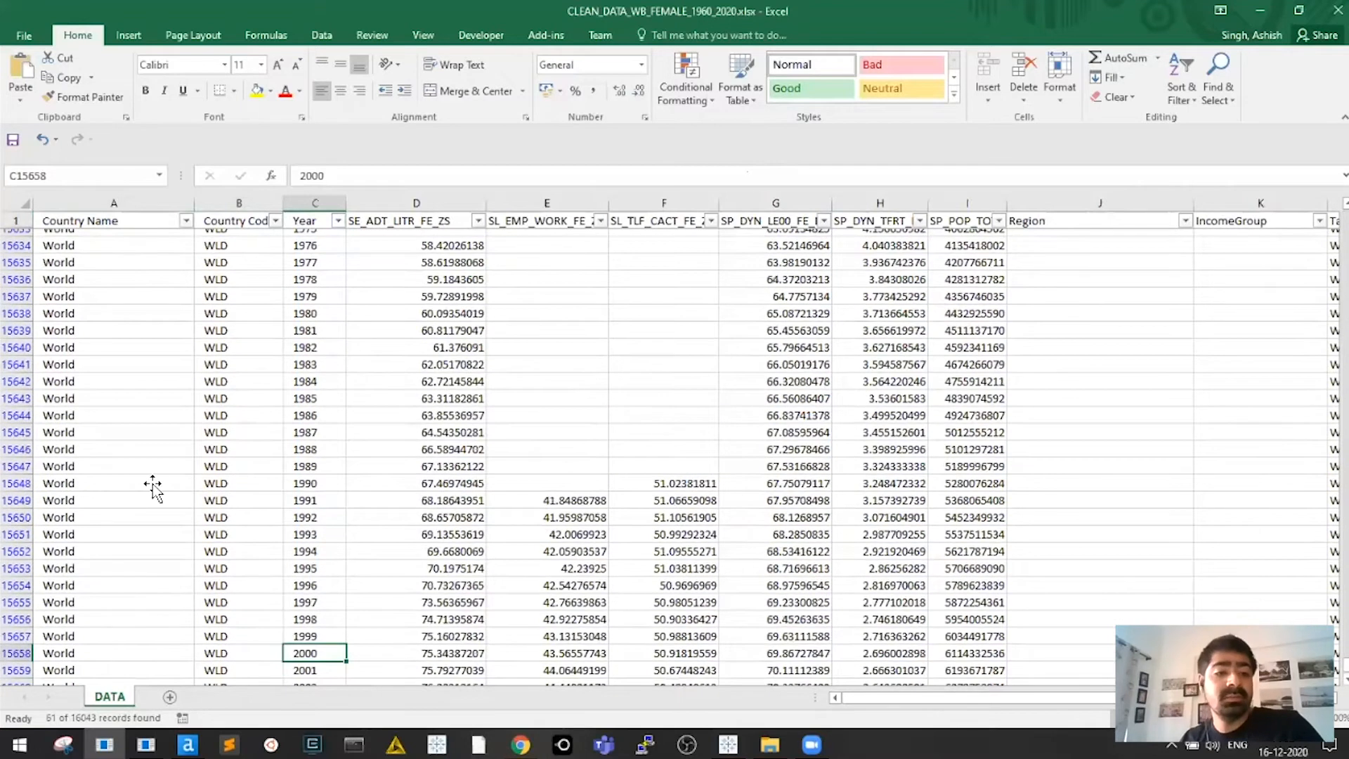
scroll(153, 478, down, 5)
scroll(153, 478, down, 3)
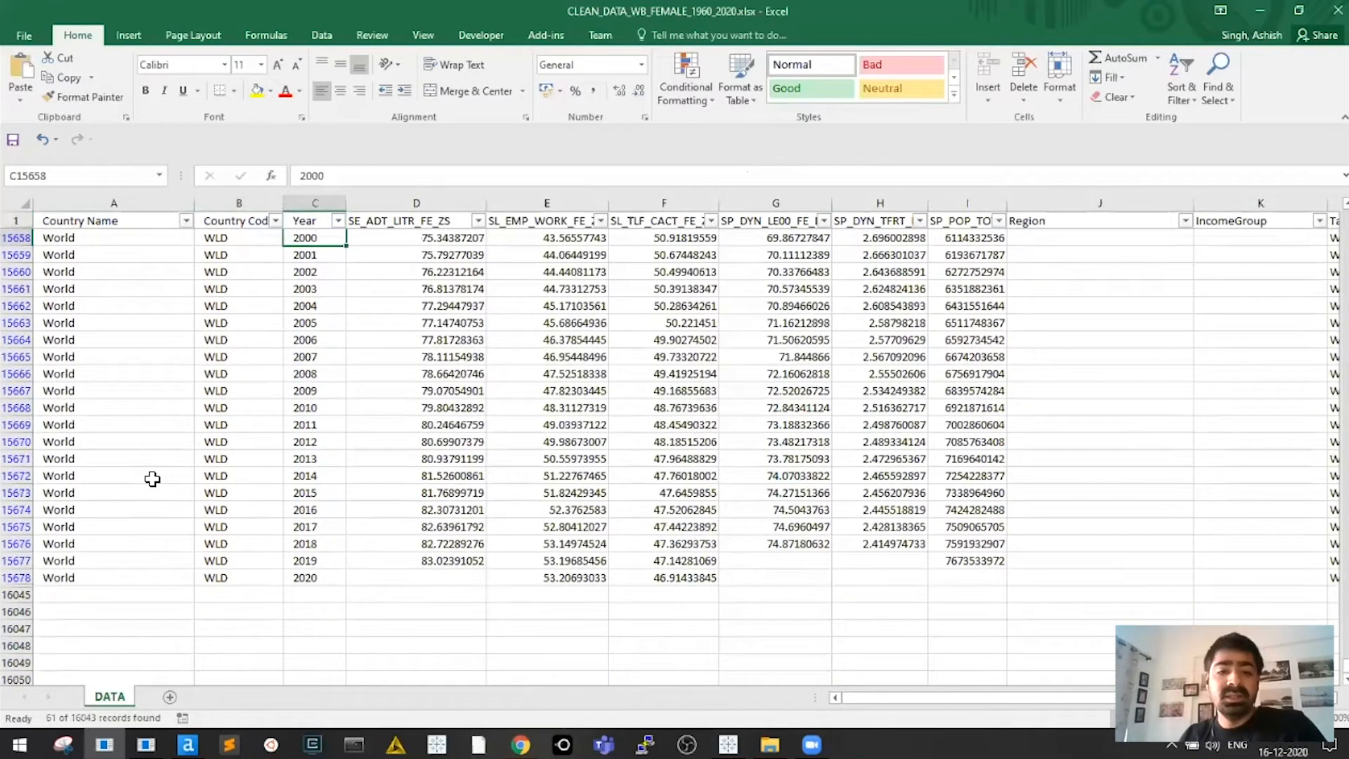
click(152, 479)
key(ctrl+Home)
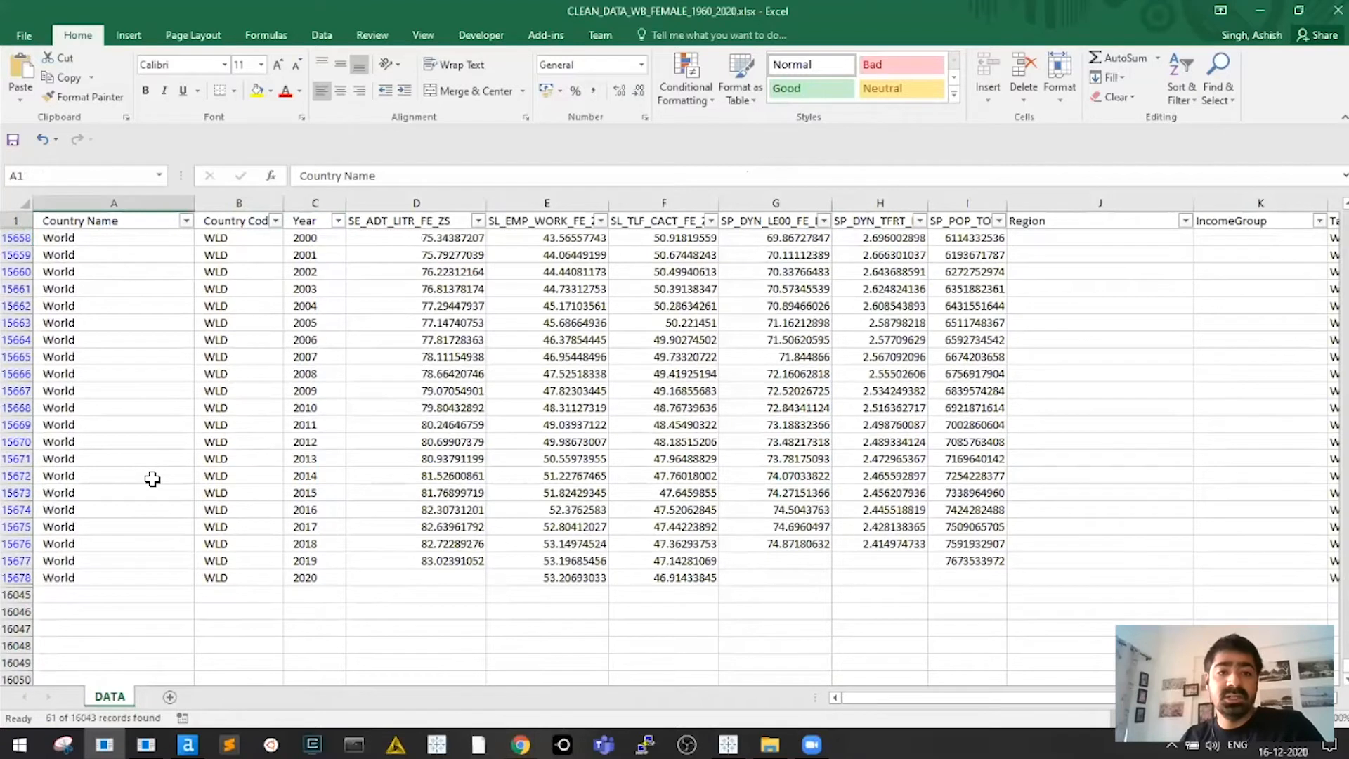
key(Right)
key(Right)
key(Down)
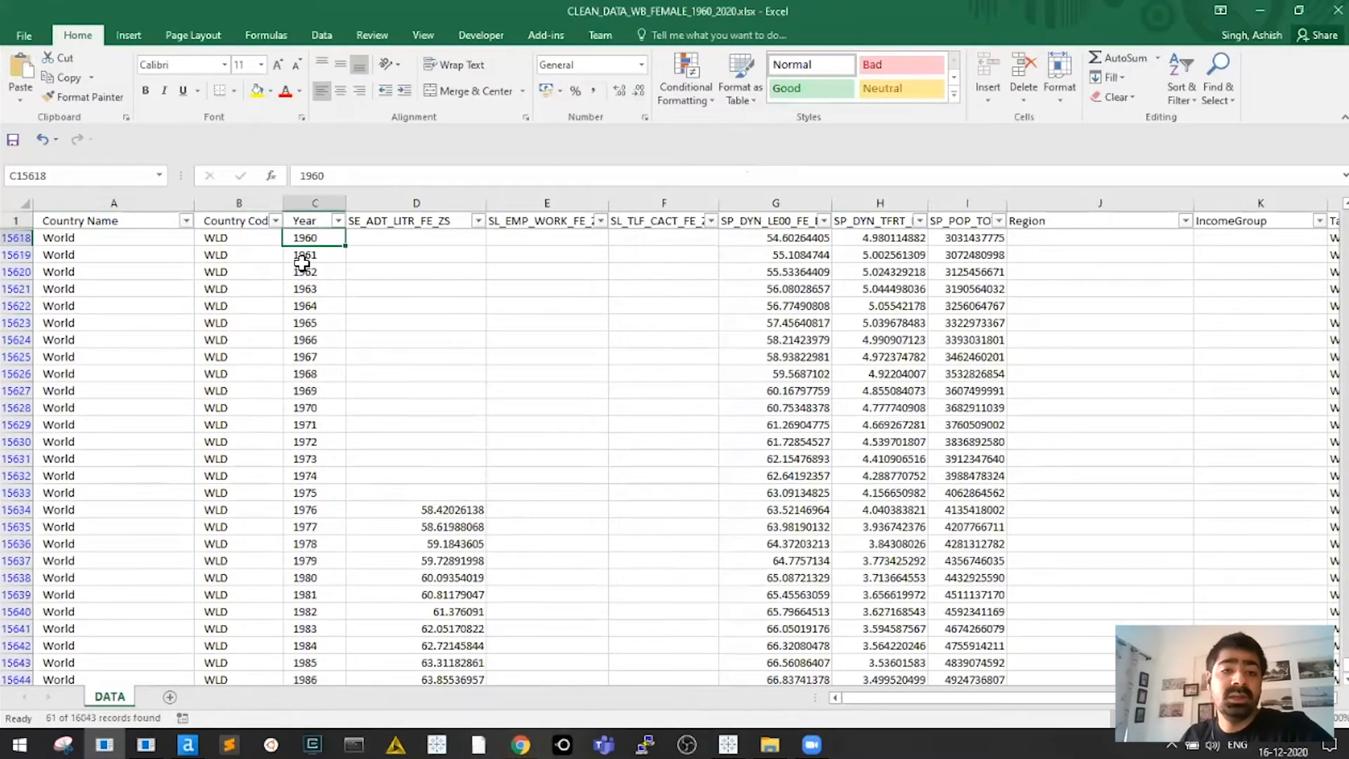
key(ctrl+shift+Down)
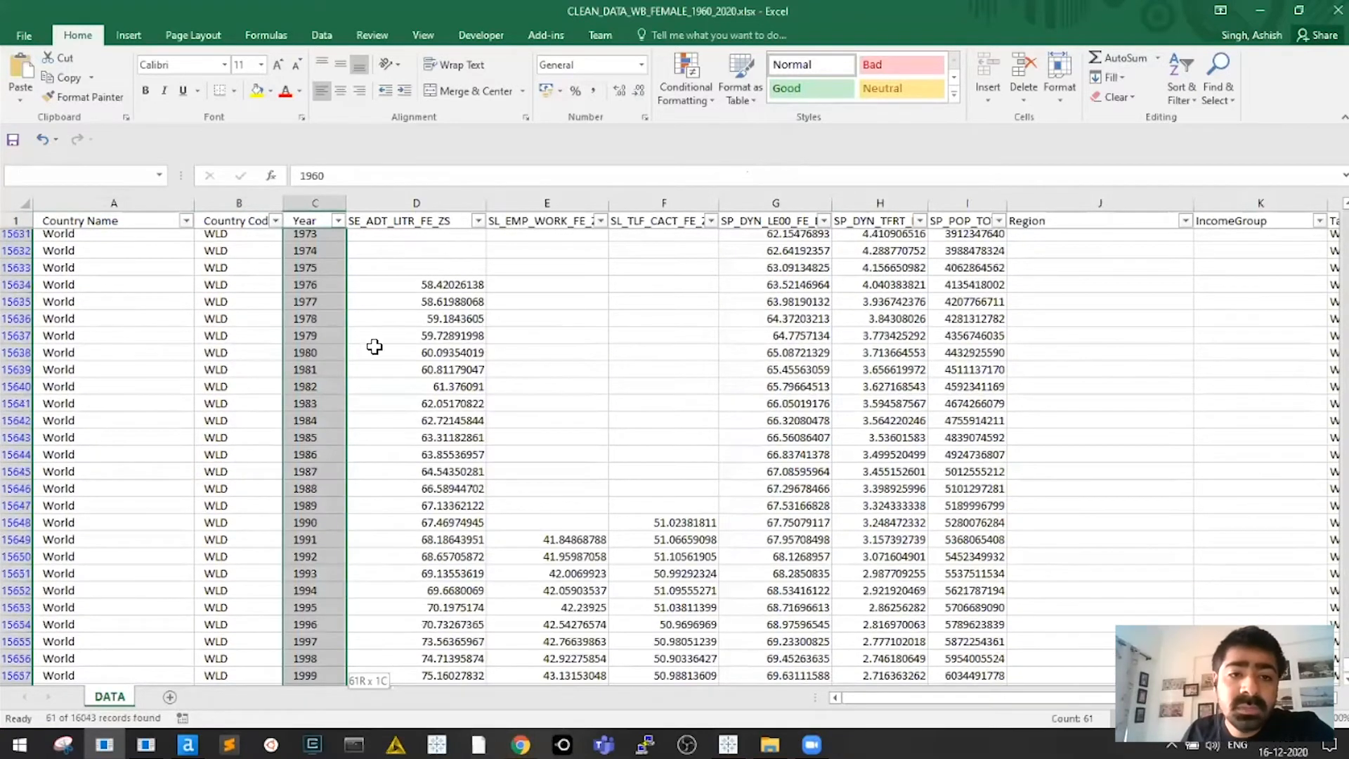
scroll(374, 347, down, 5)
scroll(371, 422, down, 3)
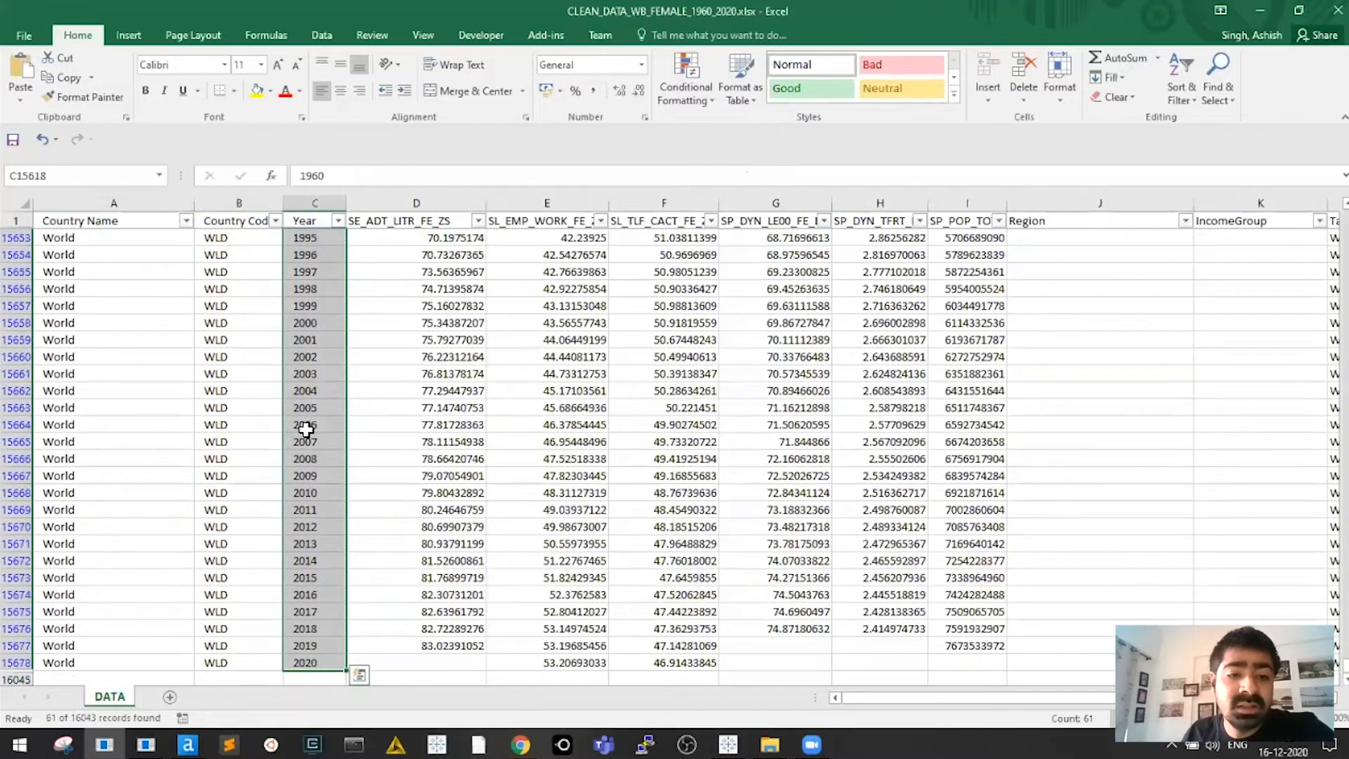
scroll(443, 425, up, 10)
click(439, 424)
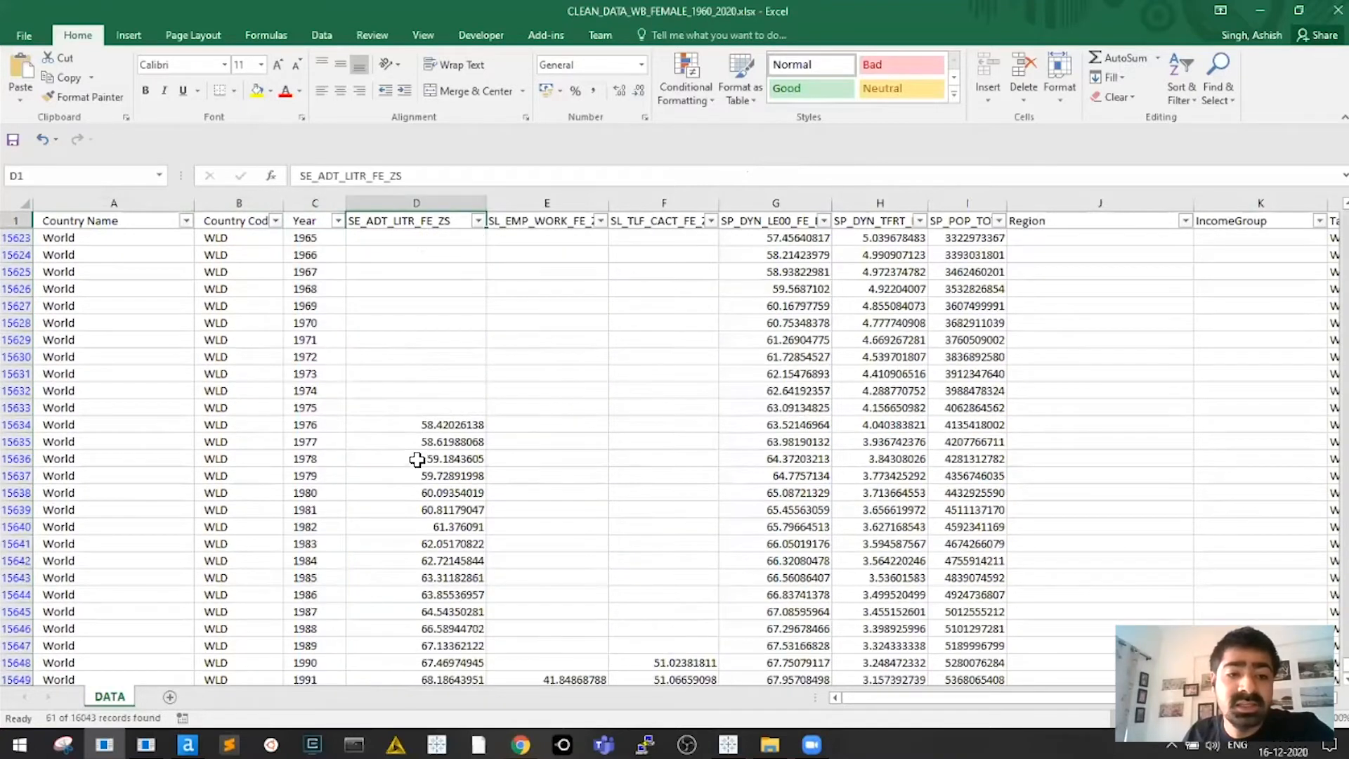
scroll(464, 479, down, 7)
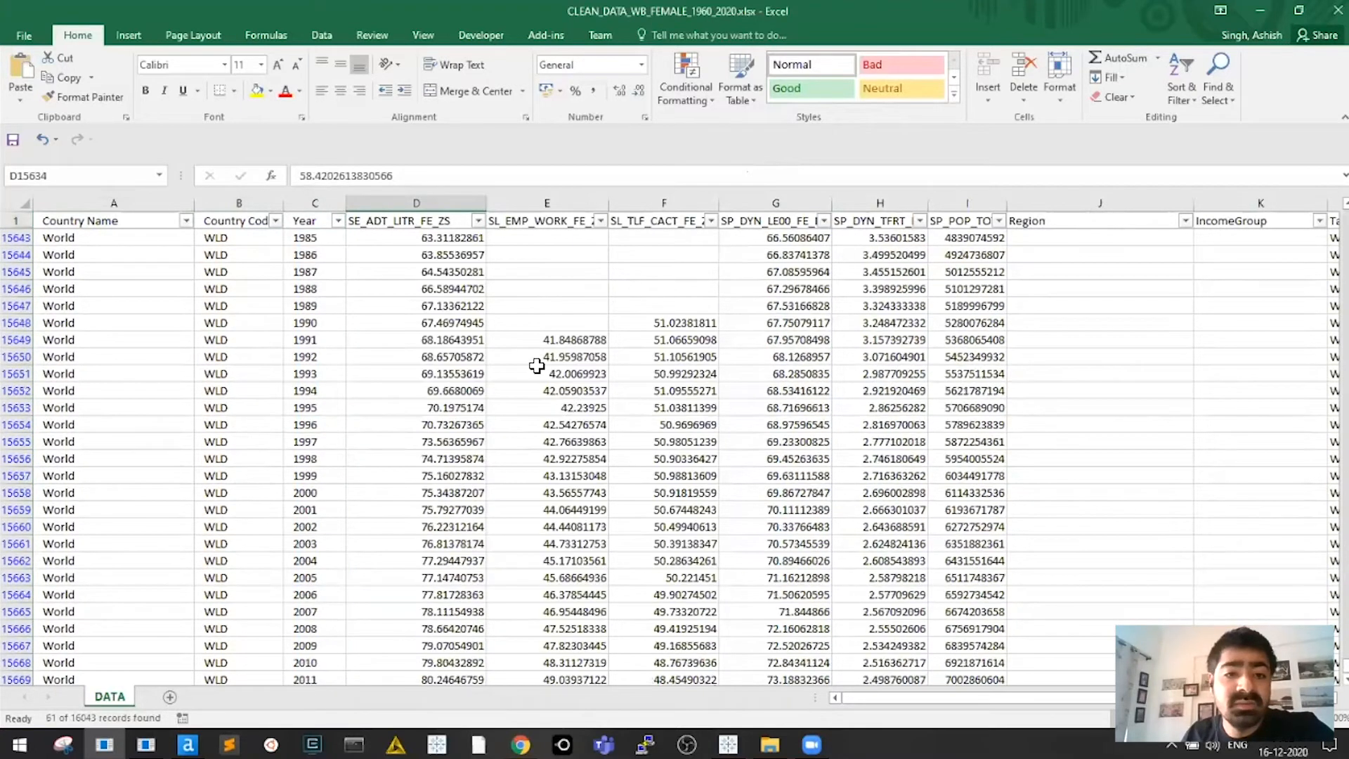
scroll(302, 342, down, 5)
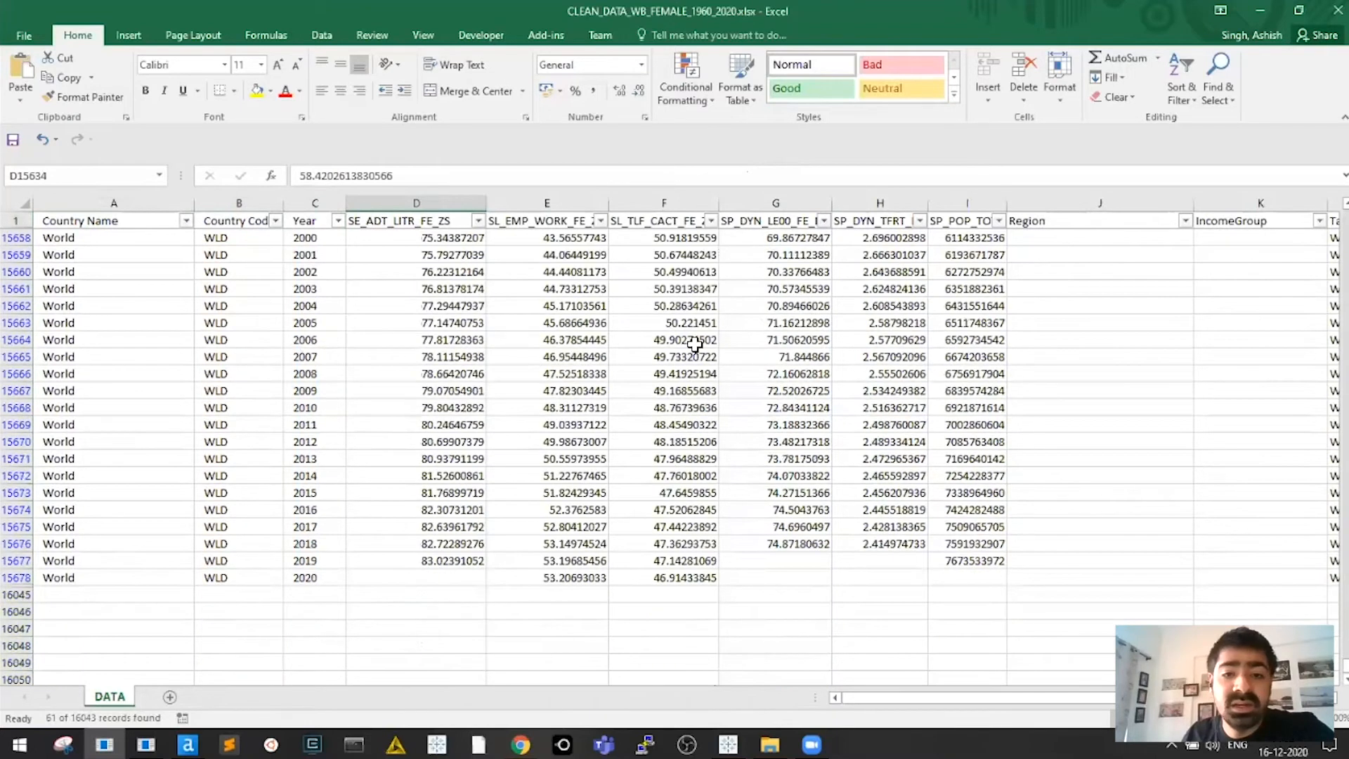
scroll(695, 351, up, 3)
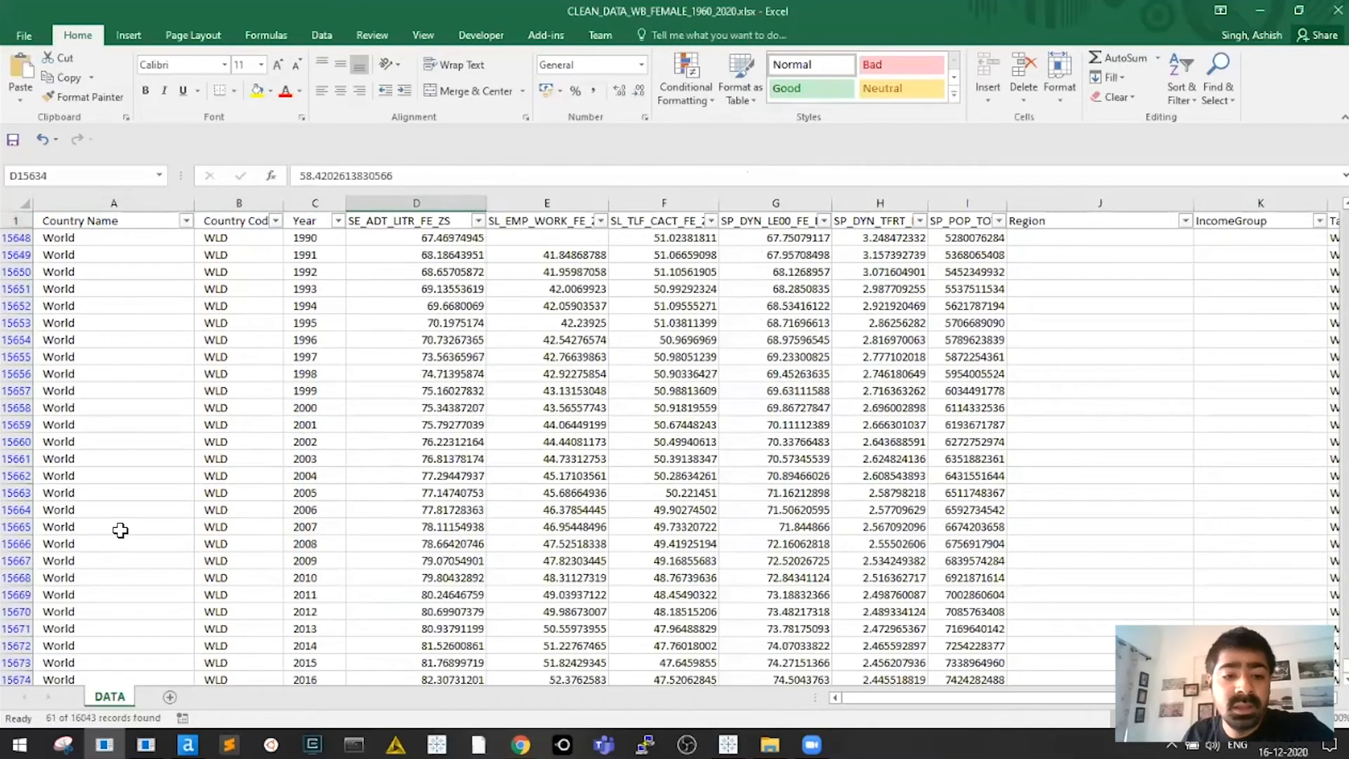
scroll(112, 522, up, 2)
click(416, 340)
click(880, 340)
scroll(627, 494, down, 1)
scroll(651, 494, down, 6)
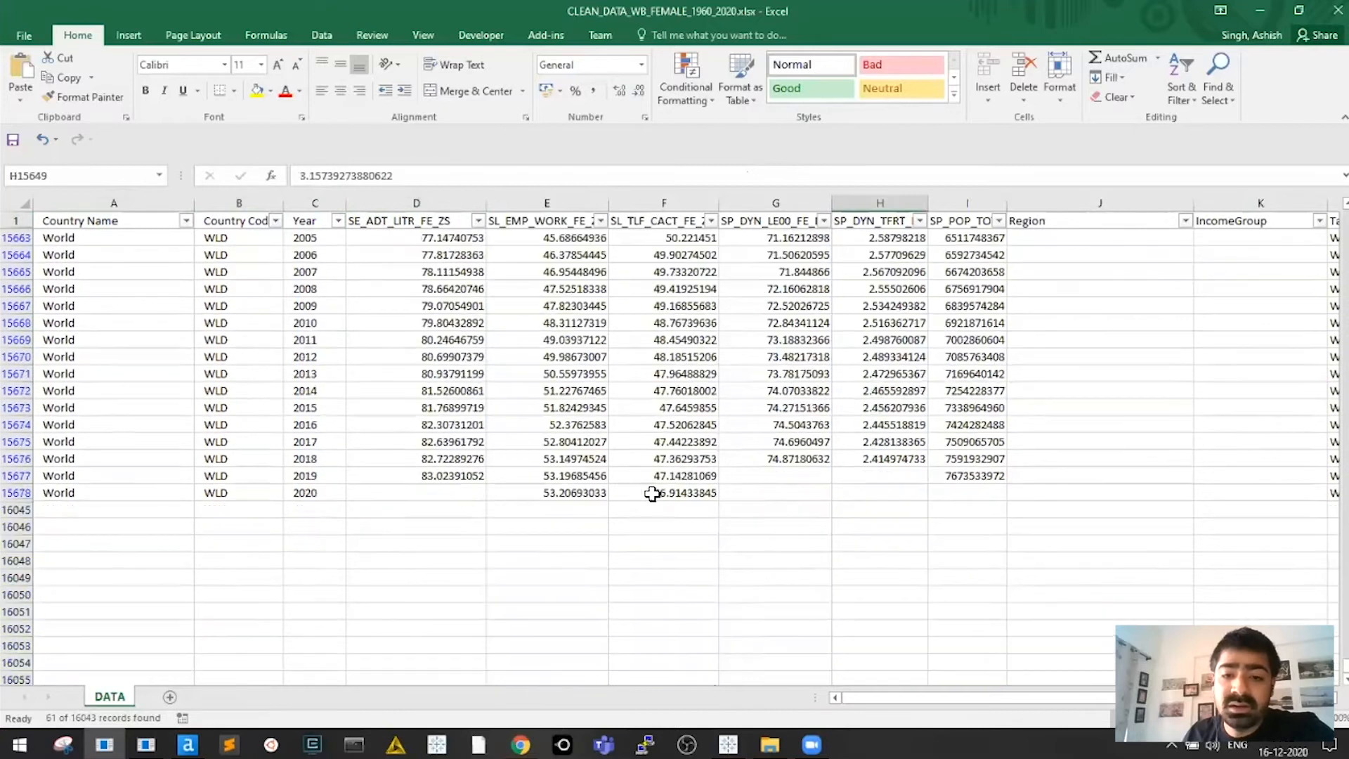
click(416, 492)
drag(562, 492, 664, 493)
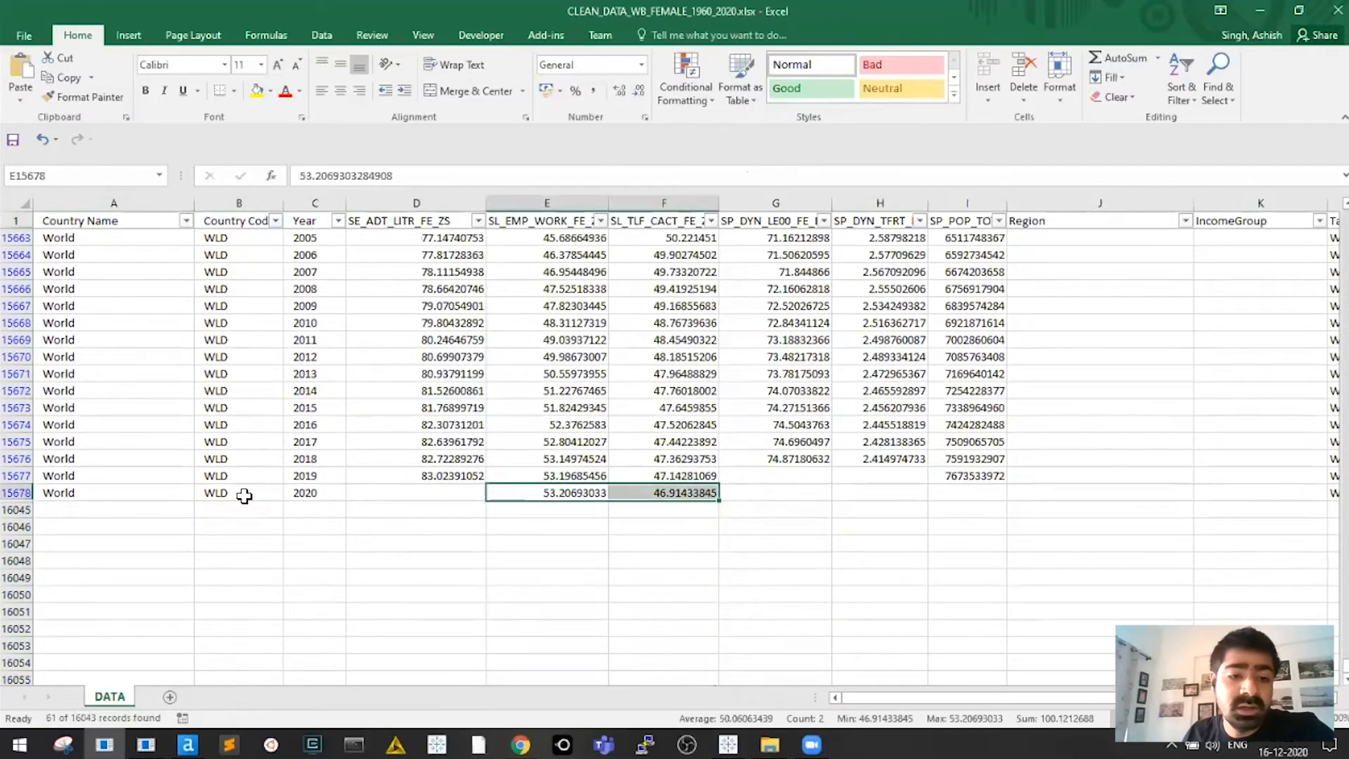
click(315, 493)
drag(563, 493, 664, 493)
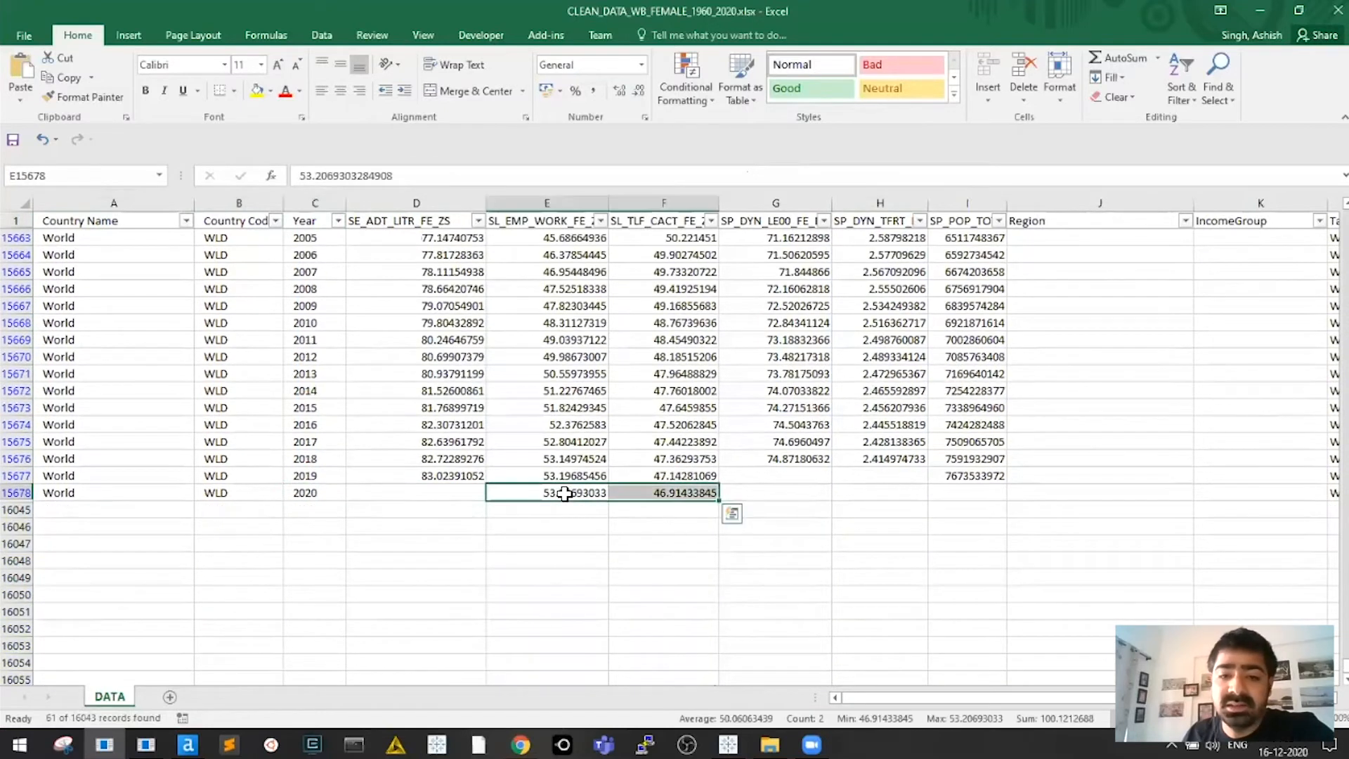
click(523, 459)
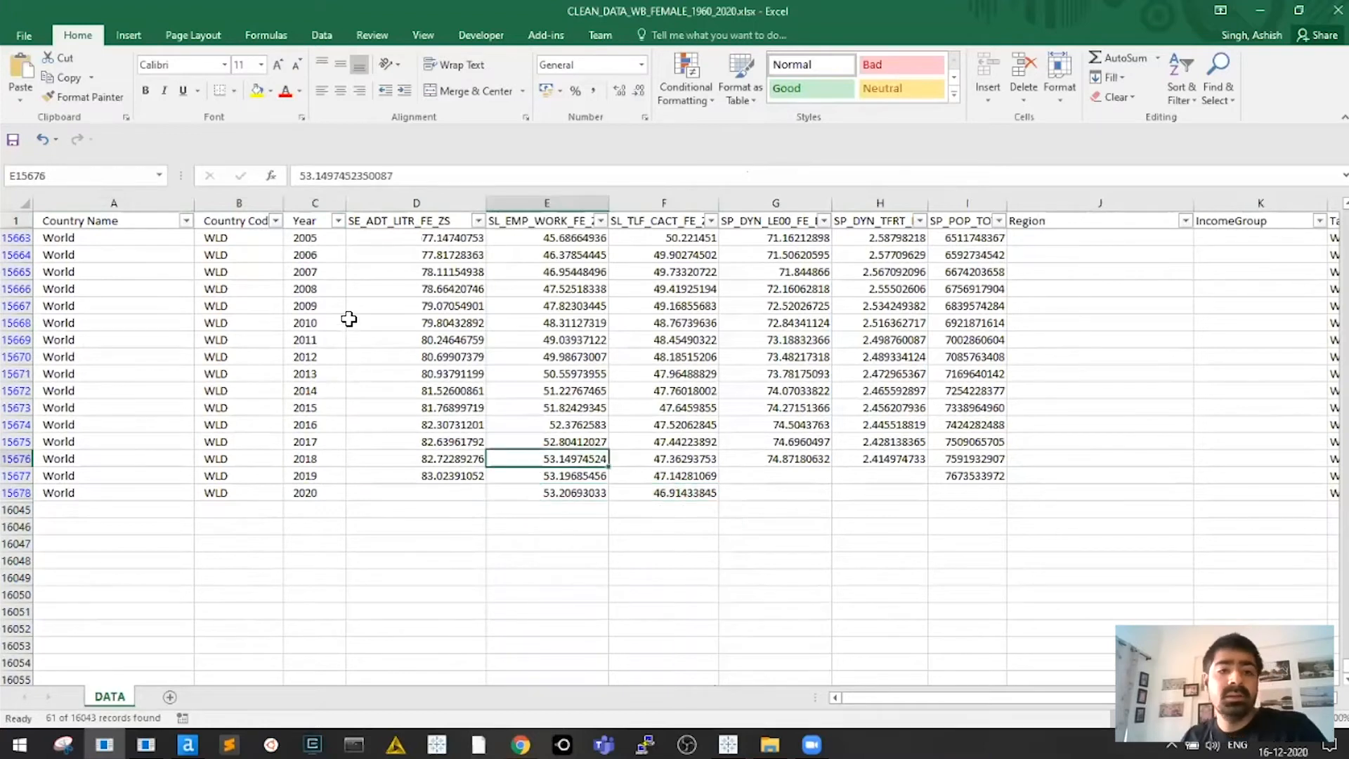
scroll(530, 352, up, 5)
scroll(530, 353, up, 10)
click(530, 353)
key(ctrl+Home)
key(ctrl+Up)
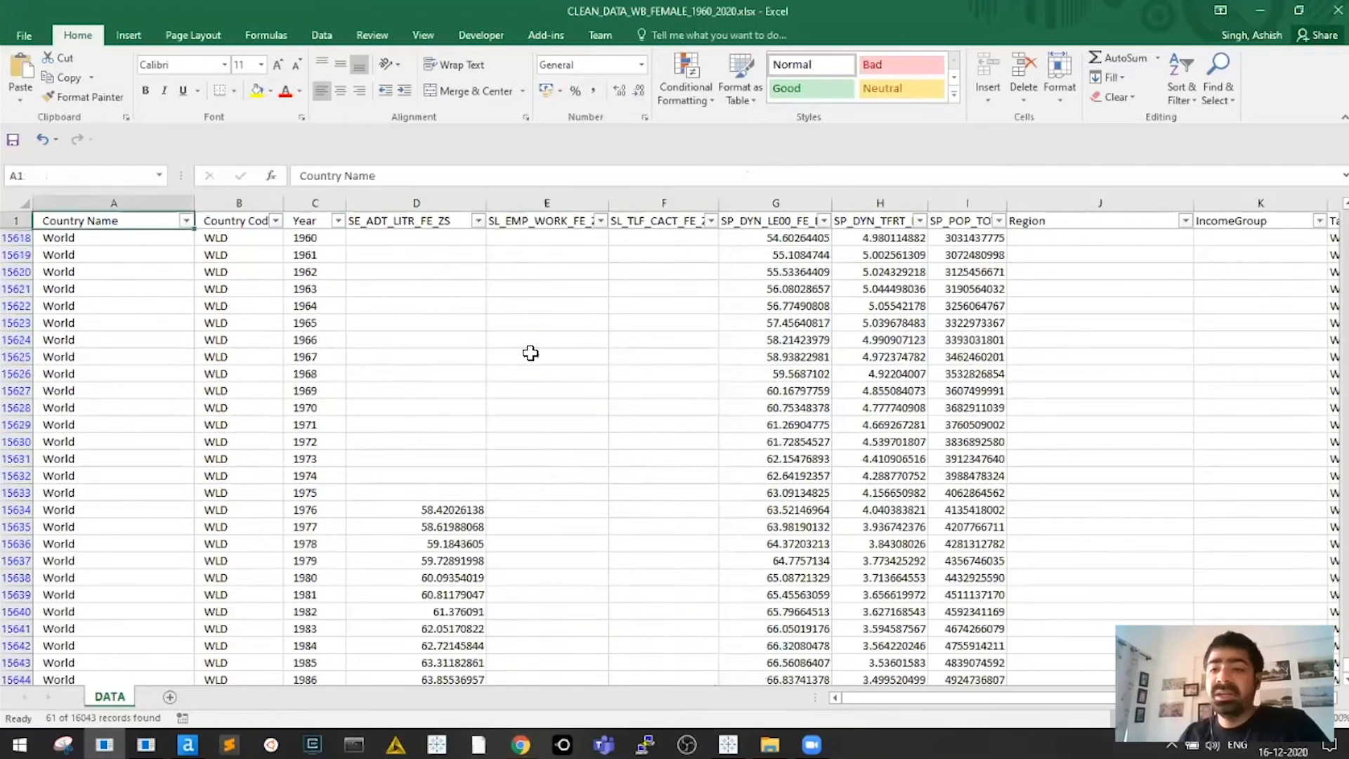
key(ctrl+Right)
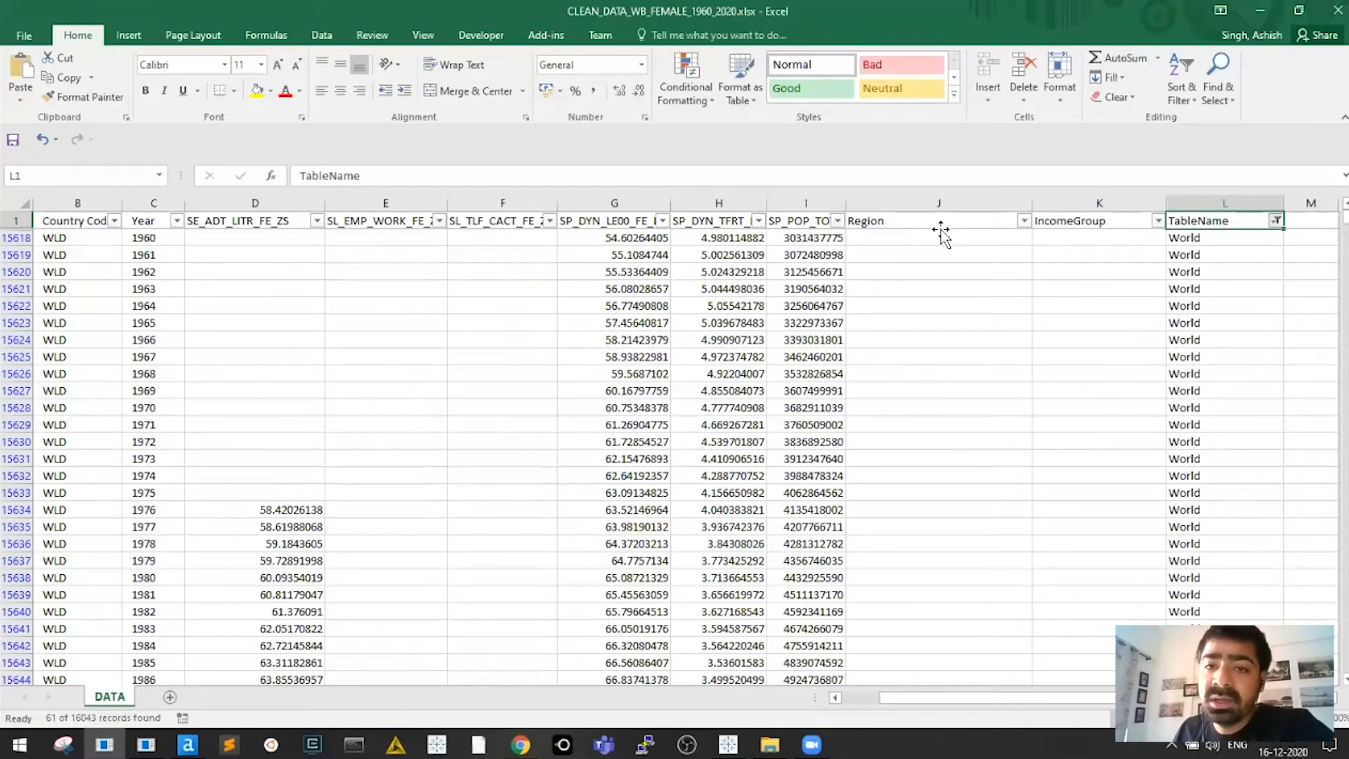
Clear the TableName filter so all records show again
click(1028, 241)
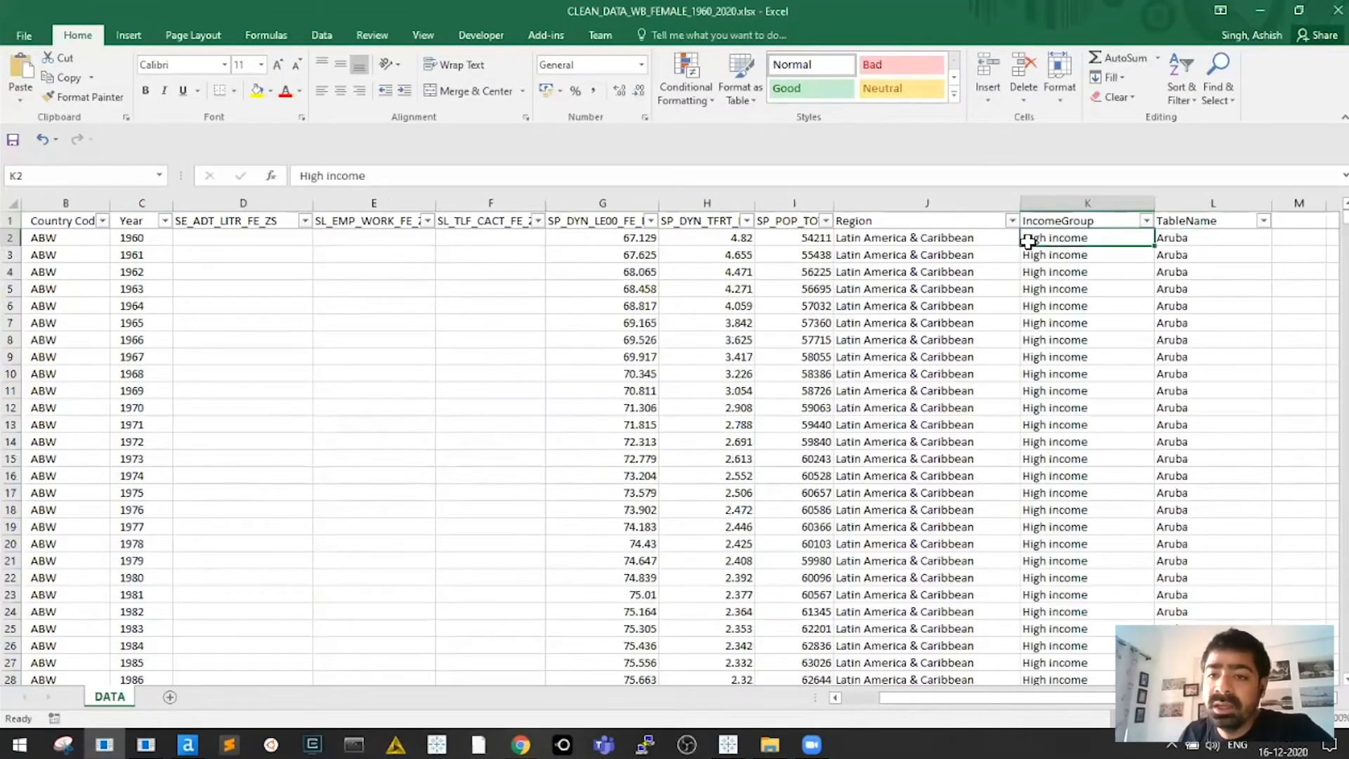
key(Up)
key(Down)
key(Left)
key(Right)
key(Left)
key(Right)
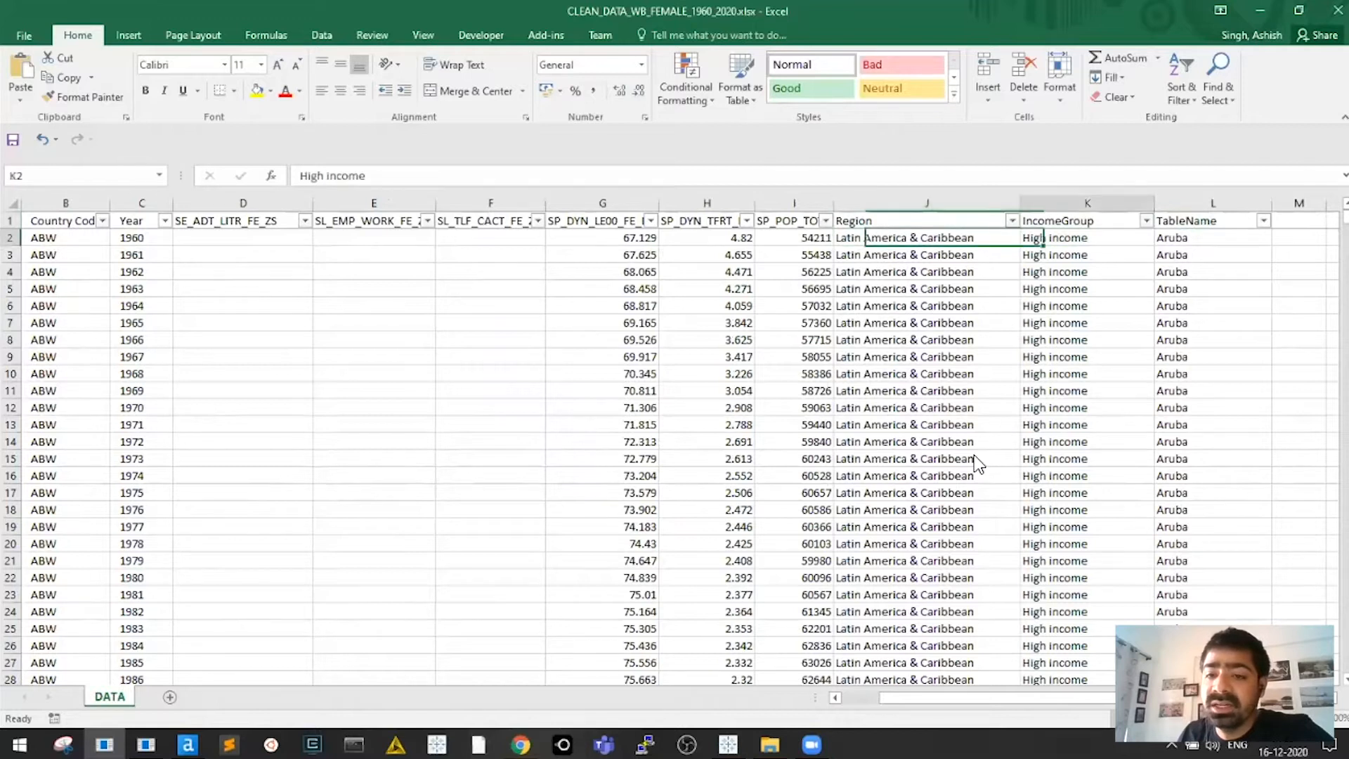
Try an IncomeGroup filter that excludes blank income groups
click(1147, 220)
click(975, 452)
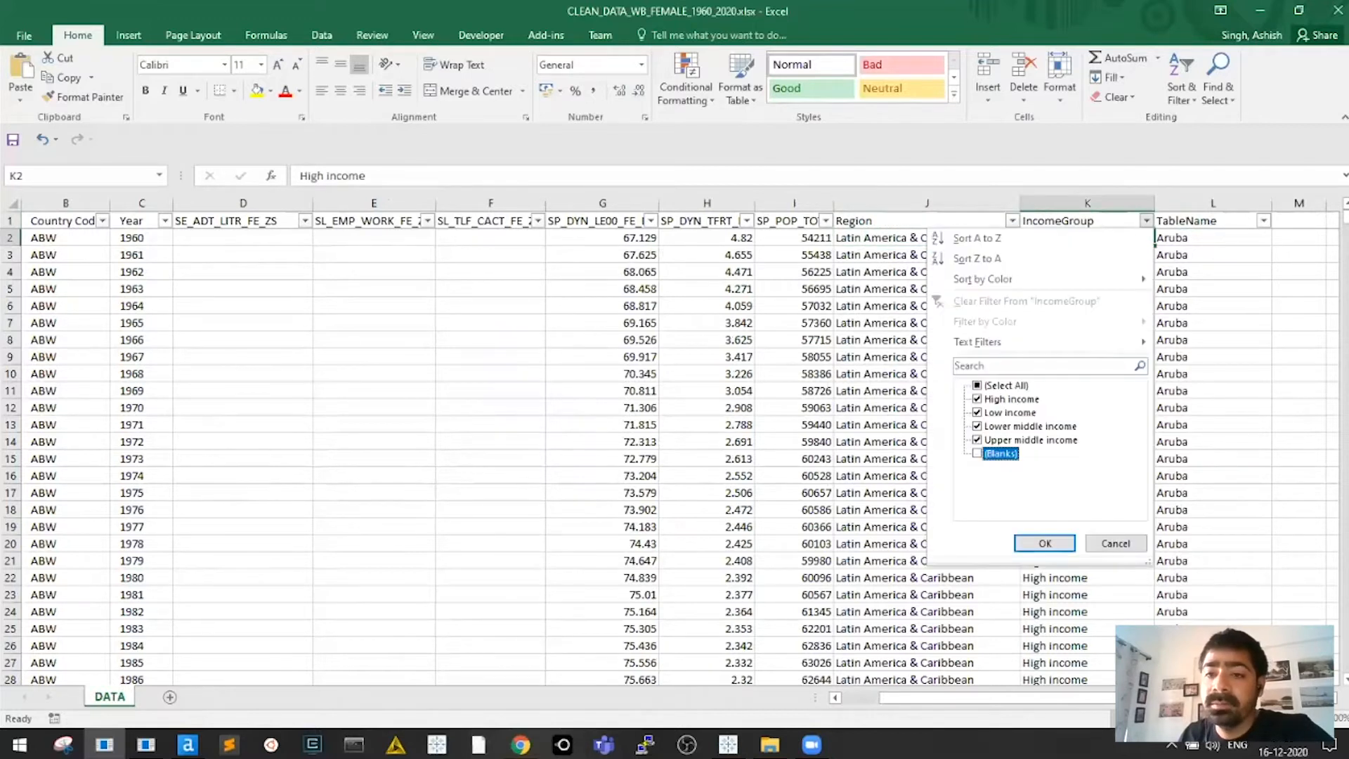
click(1045, 543)
click(1087, 323)
click(1087, 239)
click(1147, 221)
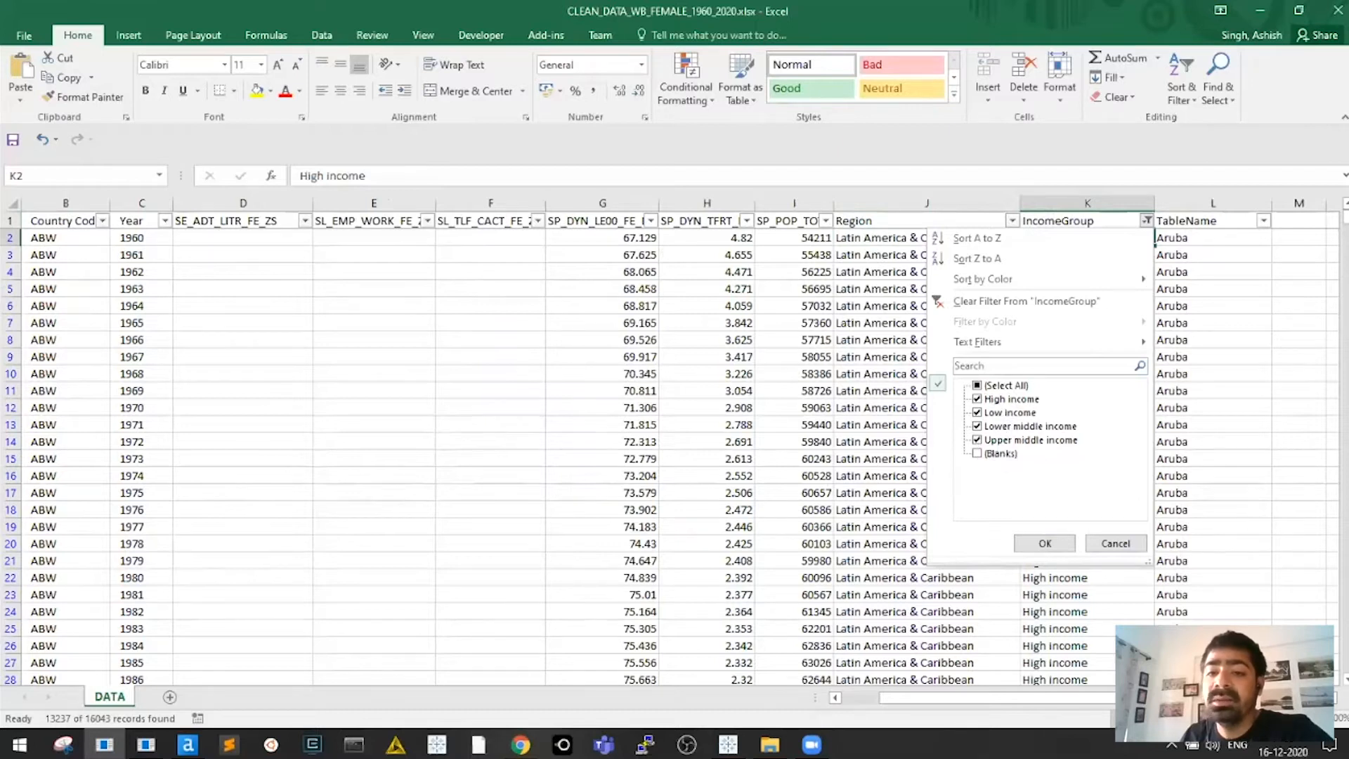
click(1045, 544)
click(1048, 407)
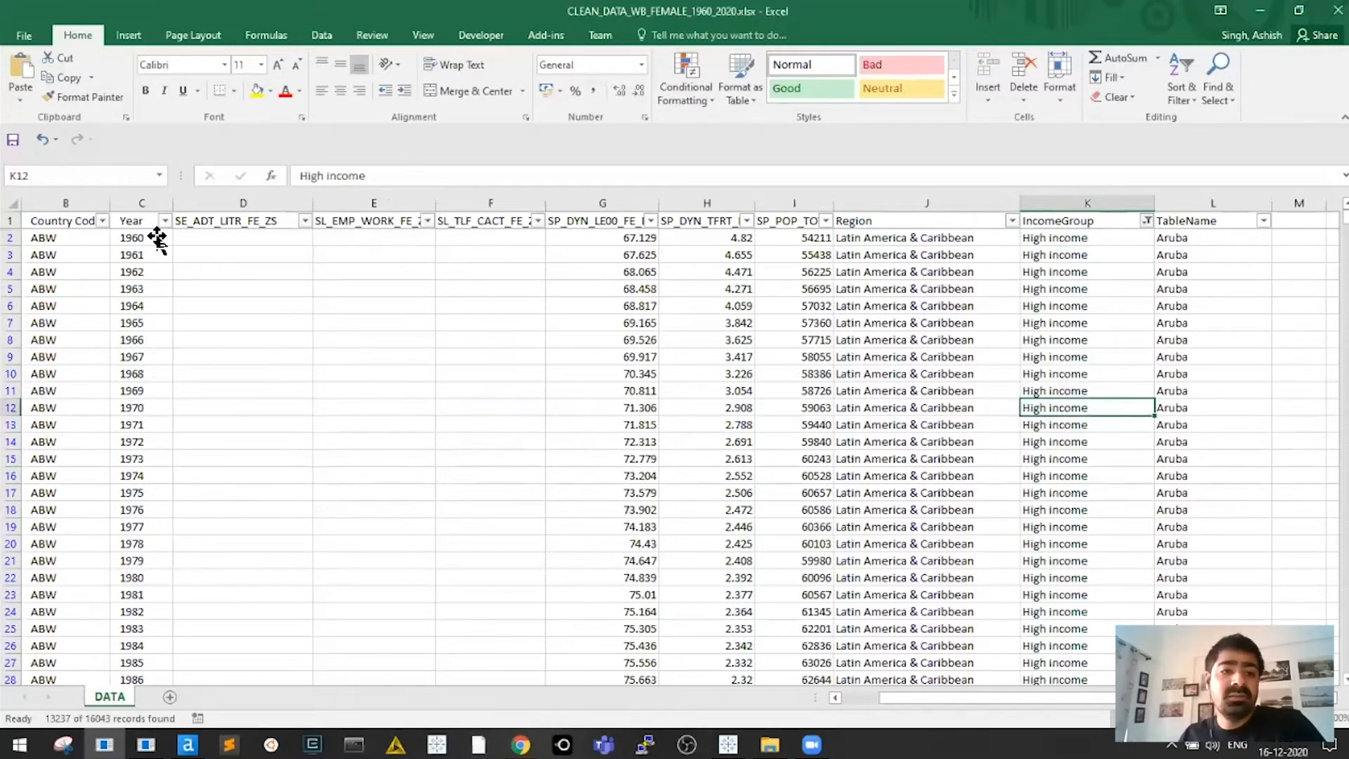
key(ctrl+Home)
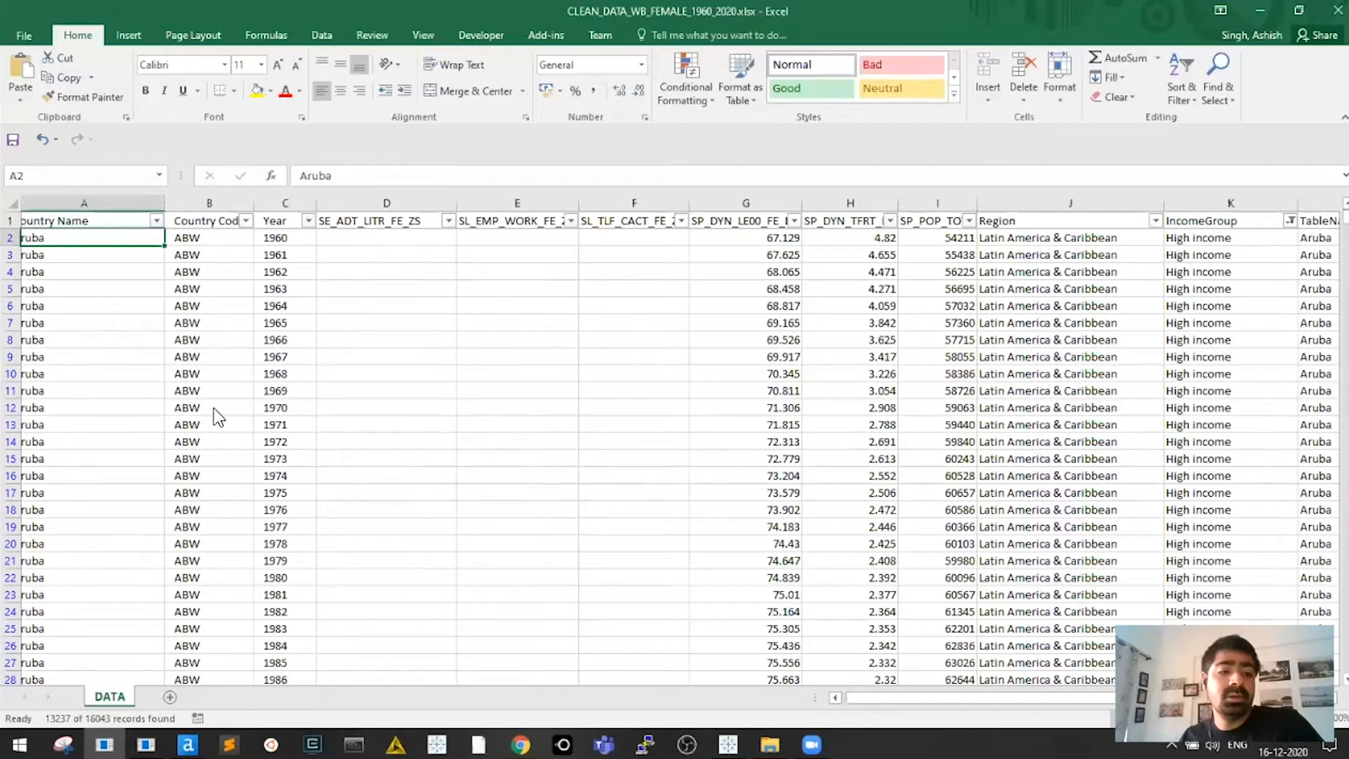
Look through the Country Name filter list, then close it
click(174, 220)
drag(211, 398, 211, 499)
click(1012, 302)
click(1012, 302)
key(ctrl+Up)
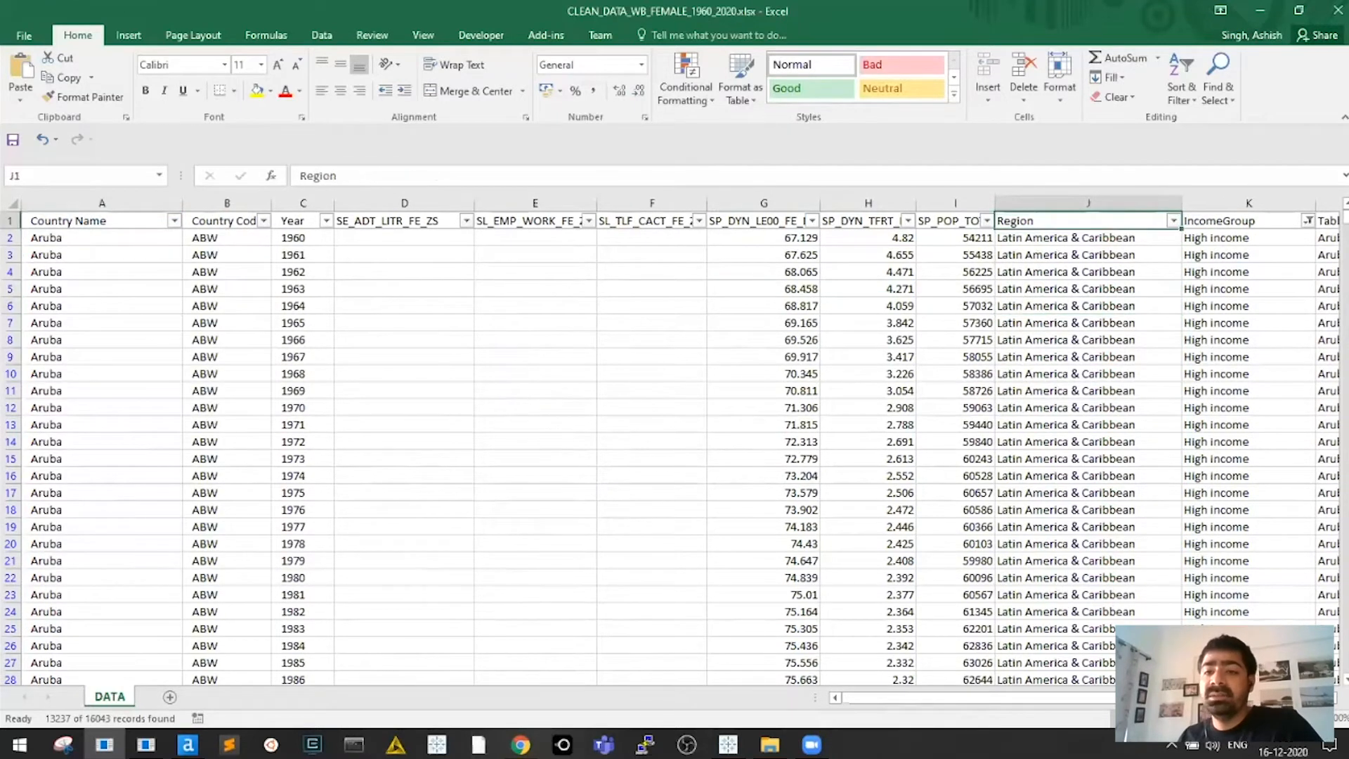
key(ctrl+Right)
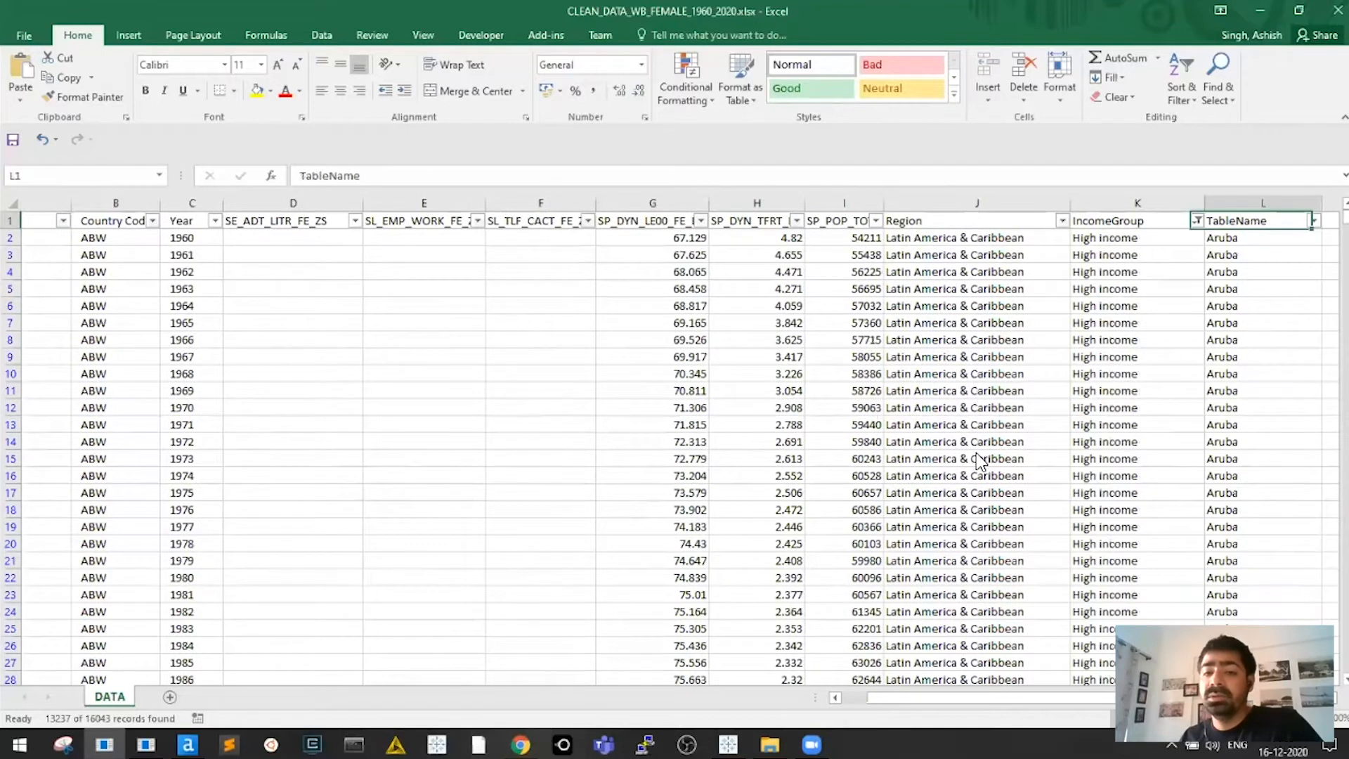
Keep only blank IncomeGroup rows (2806 of 16043 records) and tick 2000 in the Year list
click(1147, 221)
click(979, 386)
click(978, 386)
click(991, 453)
click(1045, 544)
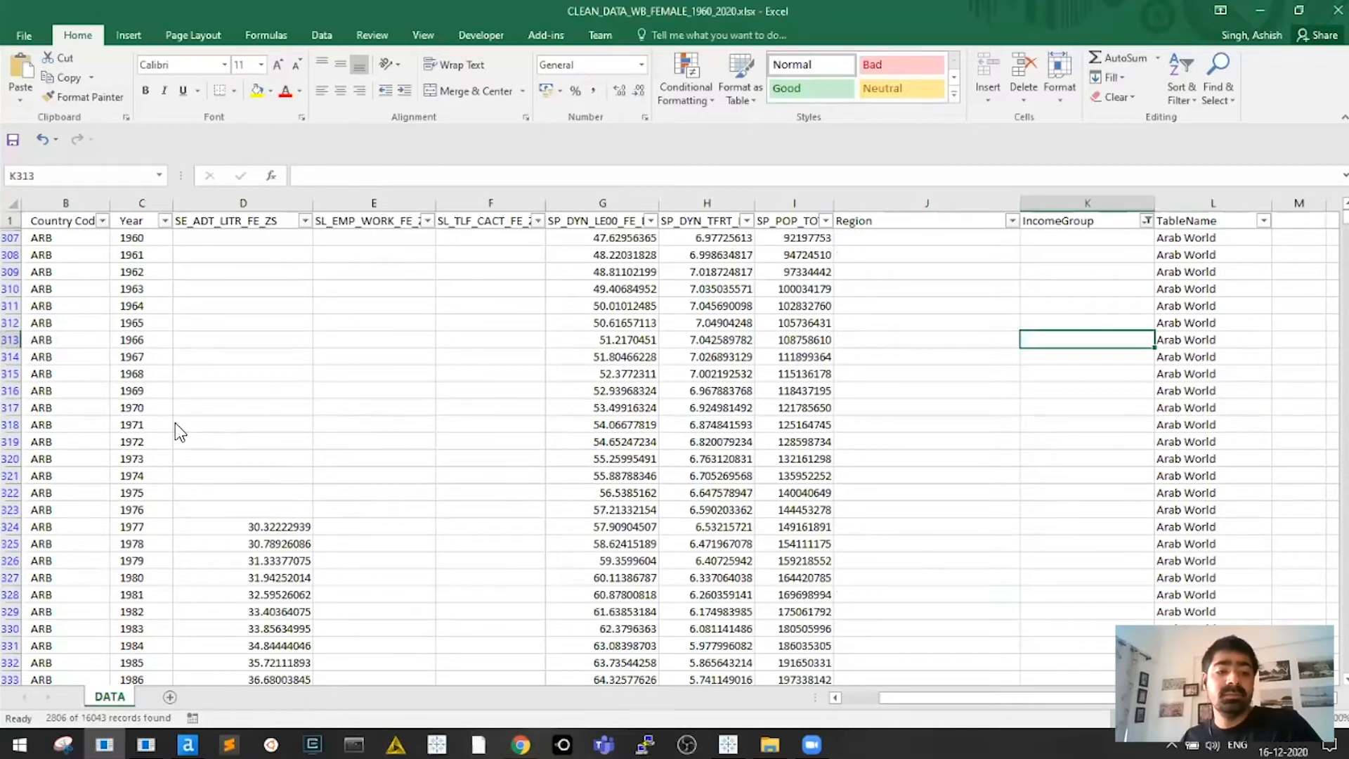
key(ctrl+Home)
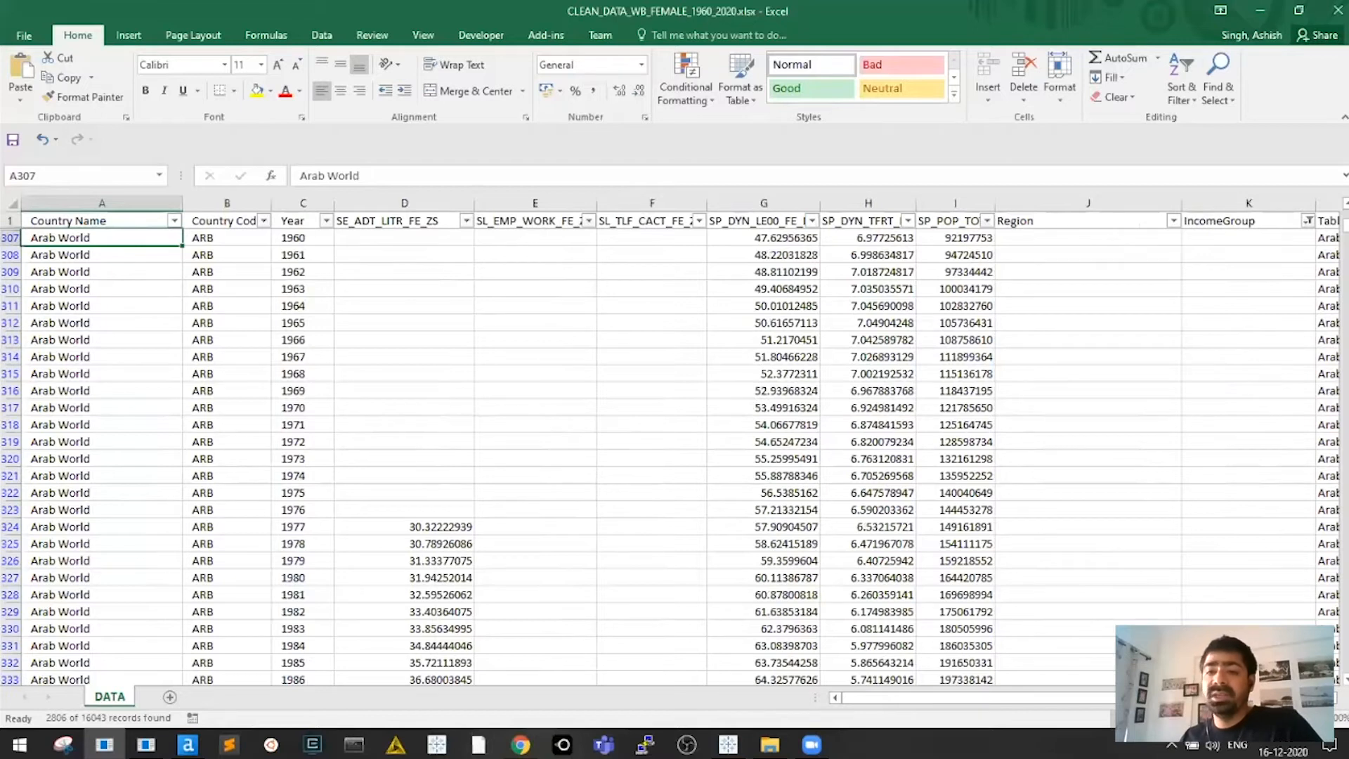
click(157, 426)
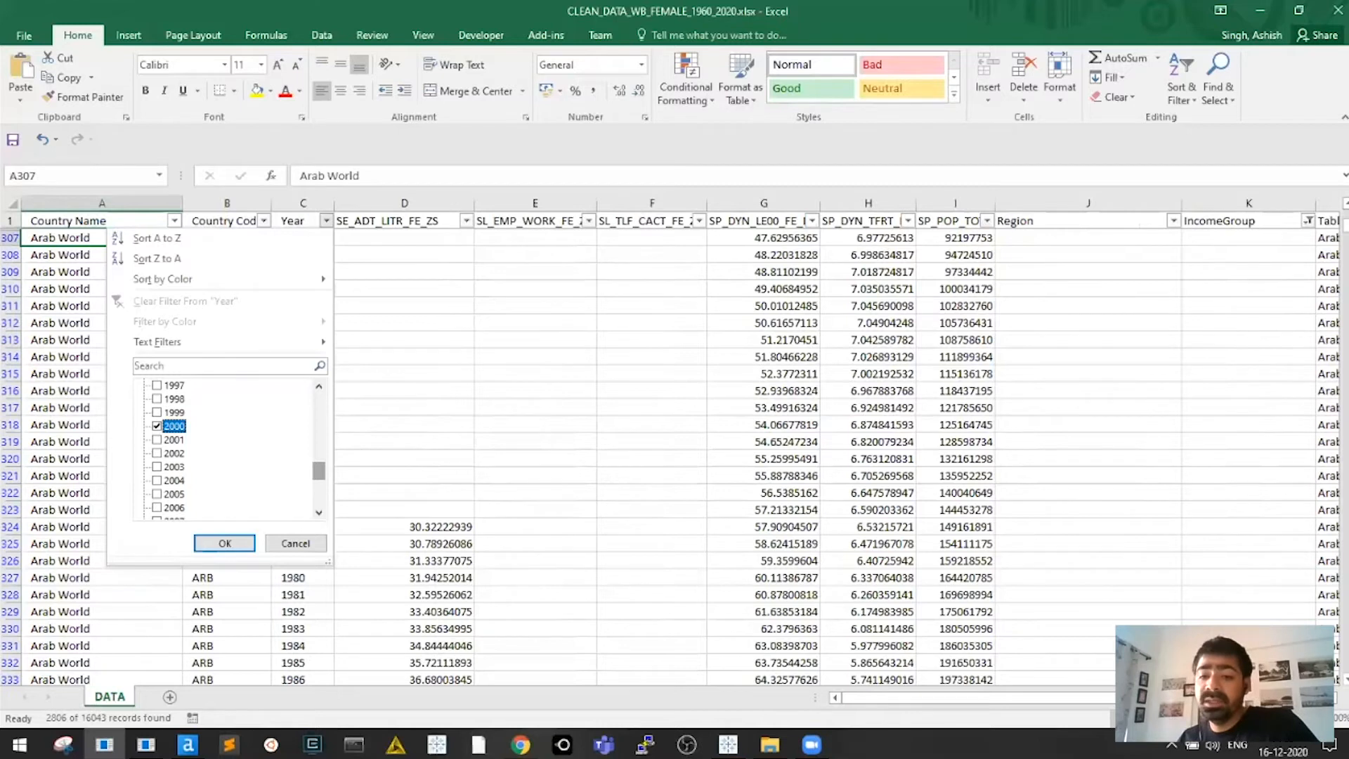
Apply the Year 2000 filter and bold Low income, Lower middle income and Low & middle income
key(Return)
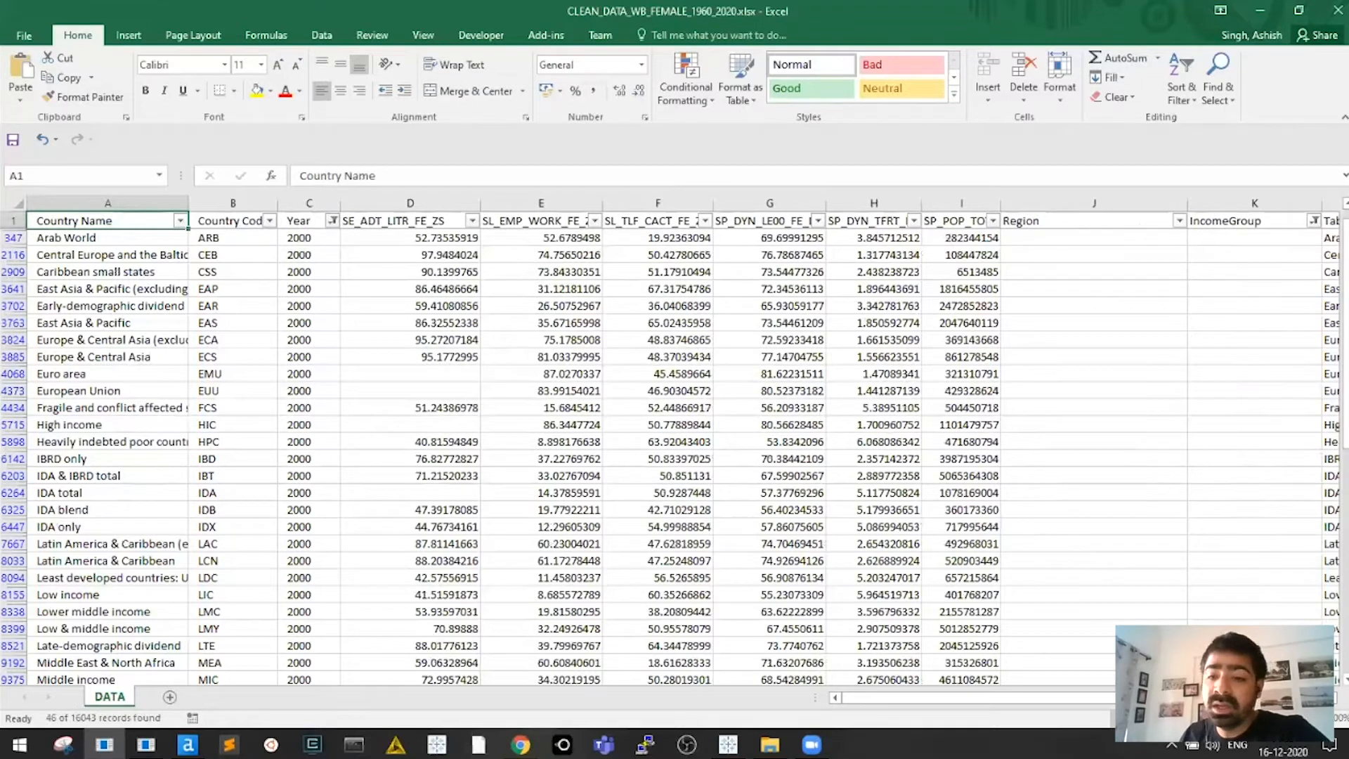
scroll(1033, 528, right, 3)
scroll(1032, 528, down, 1)
drag(1027, 578, 1030, 612)
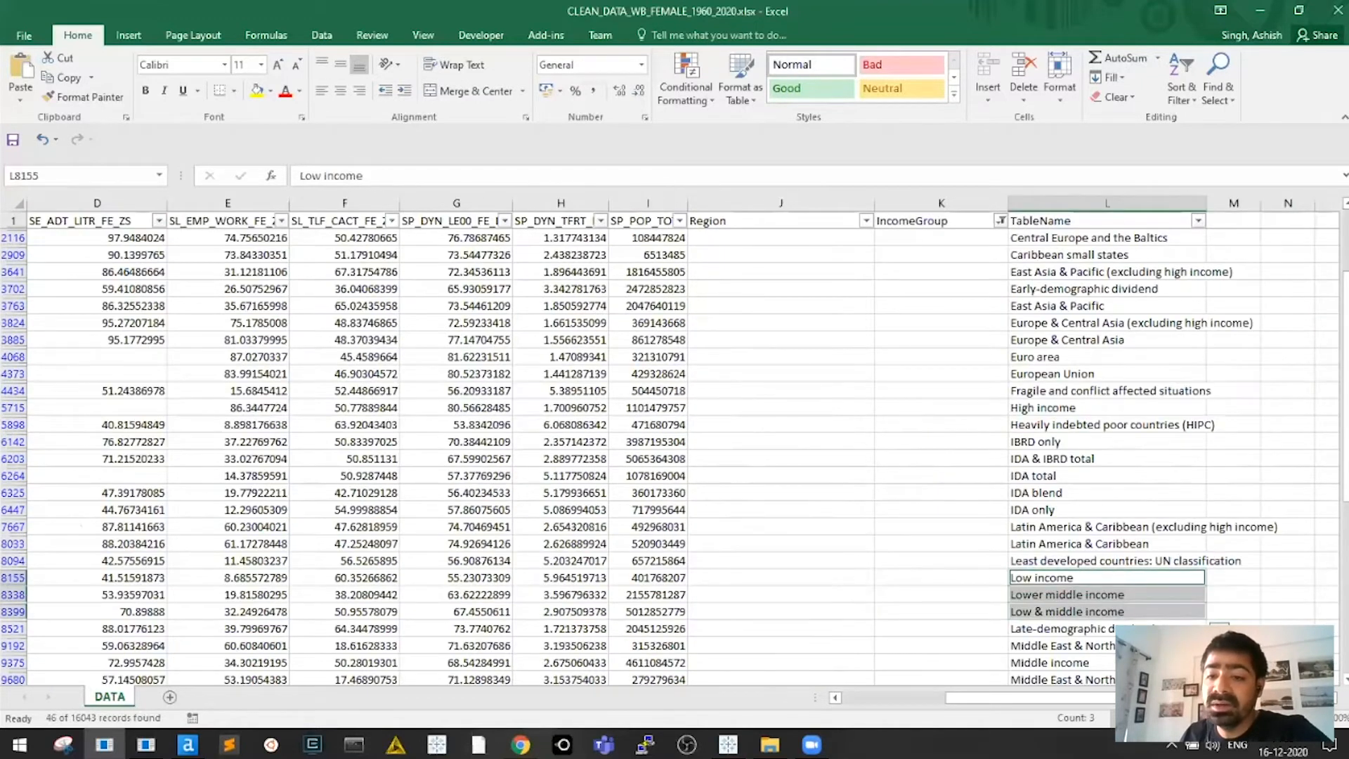
key(ctrl+b)
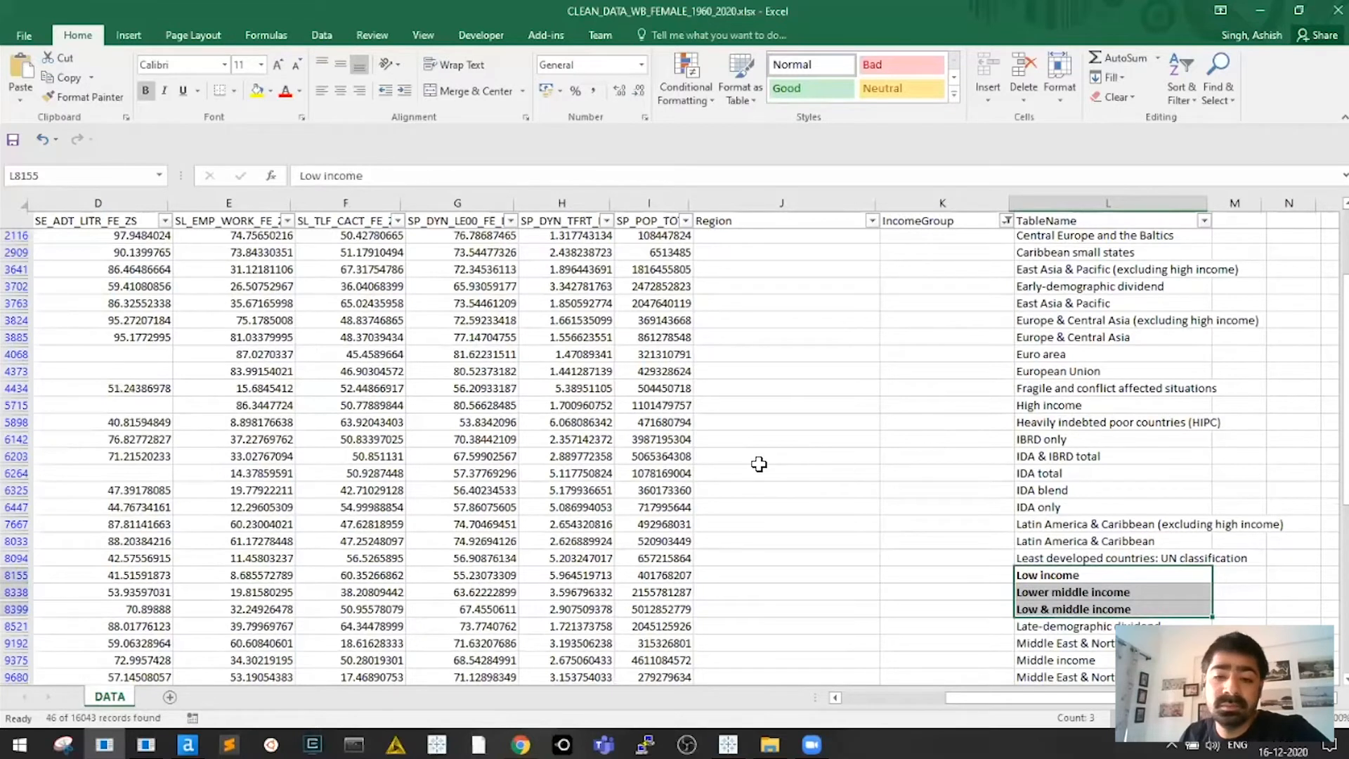
Bold the OECD members and Small states names
scroll(811, 518, down, 1)
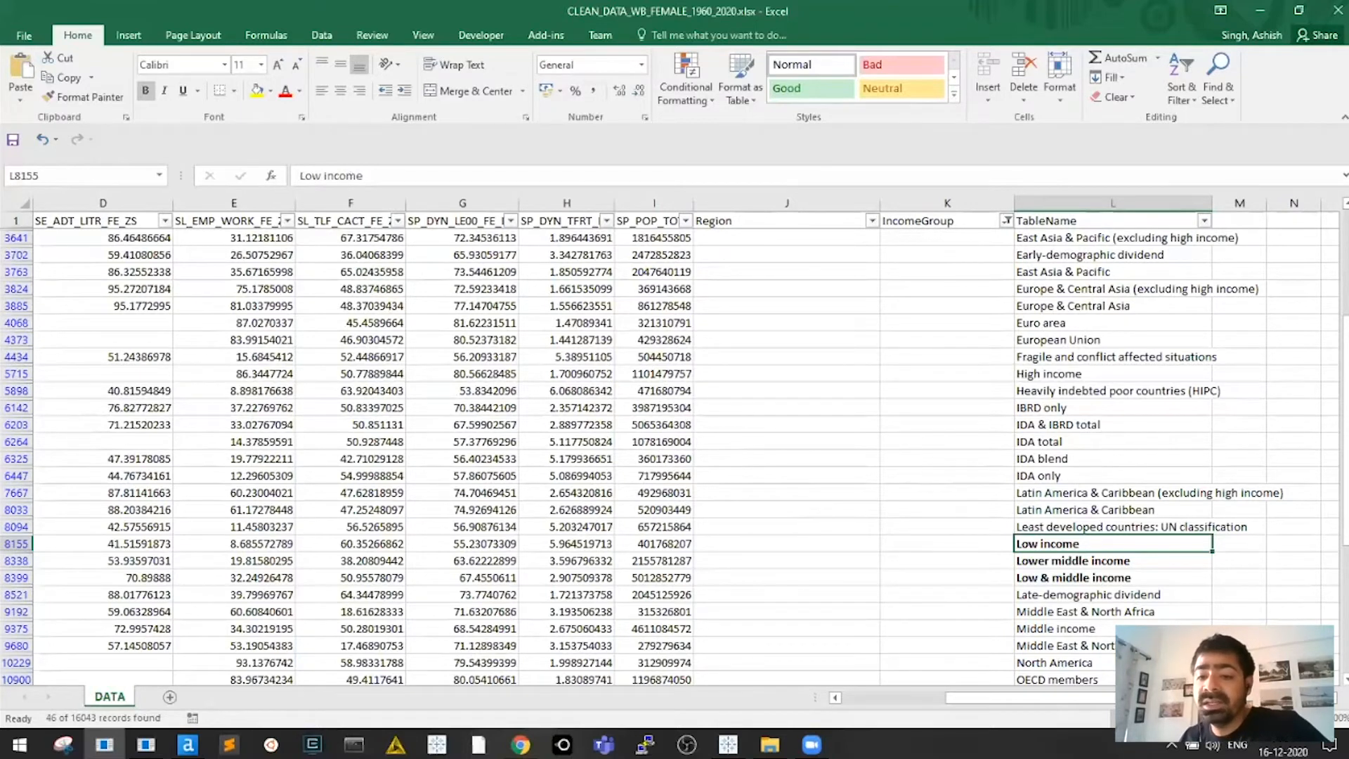
scroll(1113, 459, down, 4)
click(1083, 458)
key(ctrl+b)
click(1113, 561)
scroll(1113, 561, down, 1)
click(1113, 595)
click(1114, 578)
key(ctrl+b)
Reselect the three bold income group names
click(1113, 509)
scroll(1114, 510, up, 1)
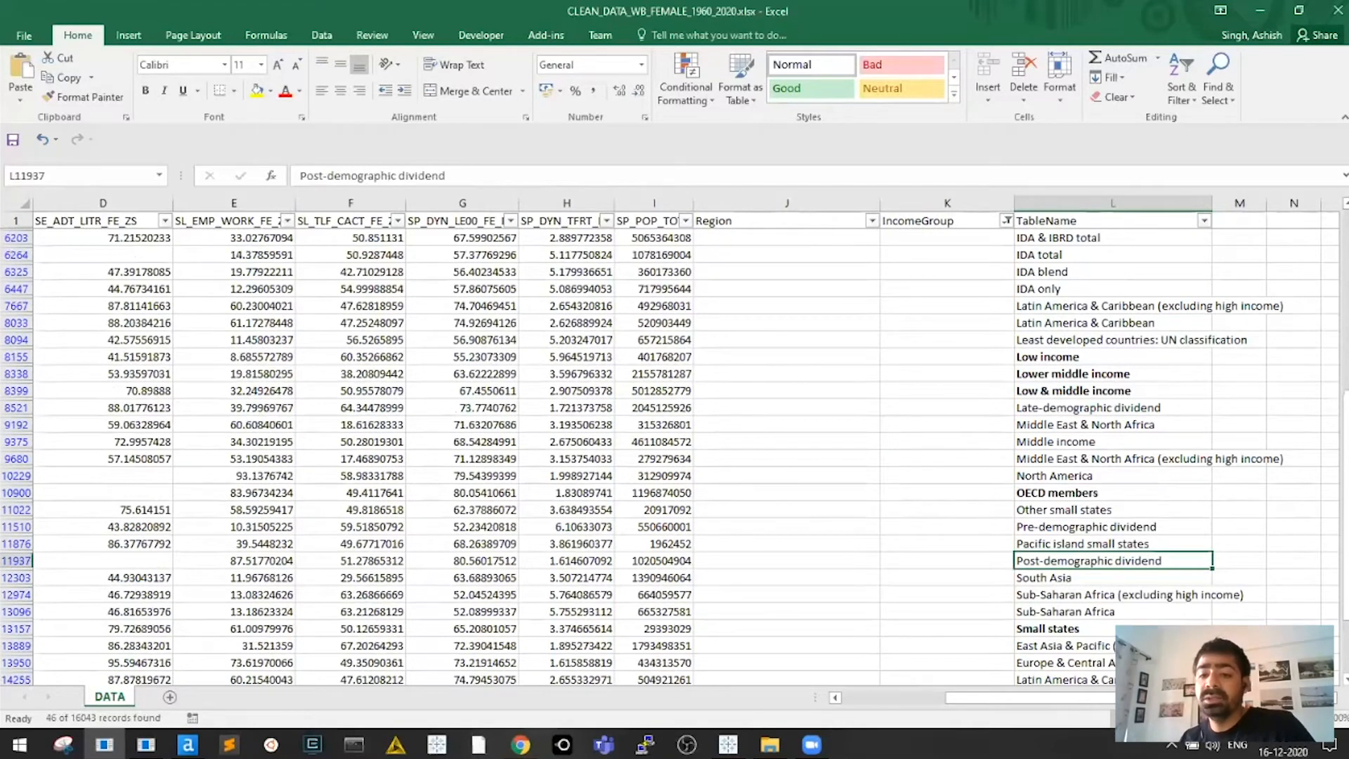
scroll(1054, 422, up, 1)
click(1055, 305)
drag(1076, 408, 1076, 441)
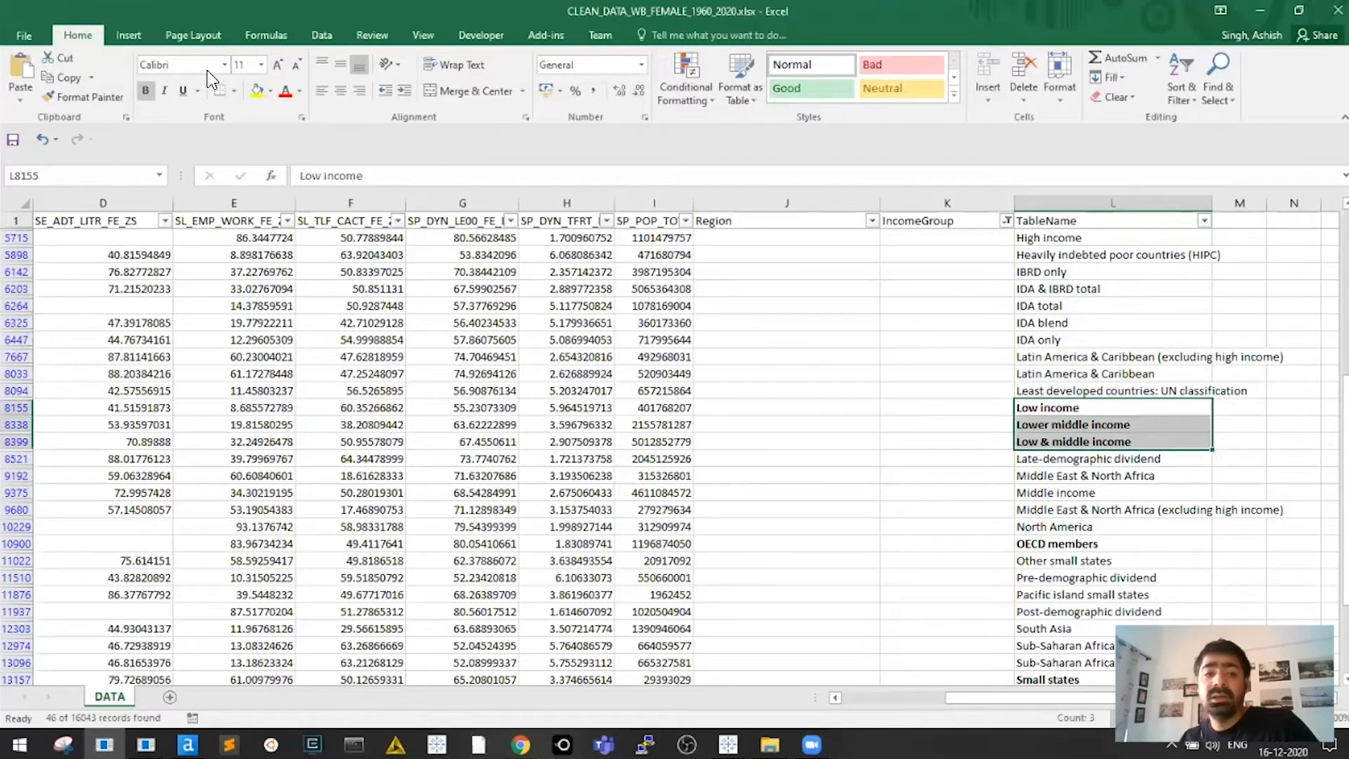
Fill Low income, Lower middle income, Low & middle income and Middle income yellow
ctrl+click(1076, 492)
click(258, 90)
click(1075, 476)
drag(1075, 408, 1075, 442)
click(1075, 492)
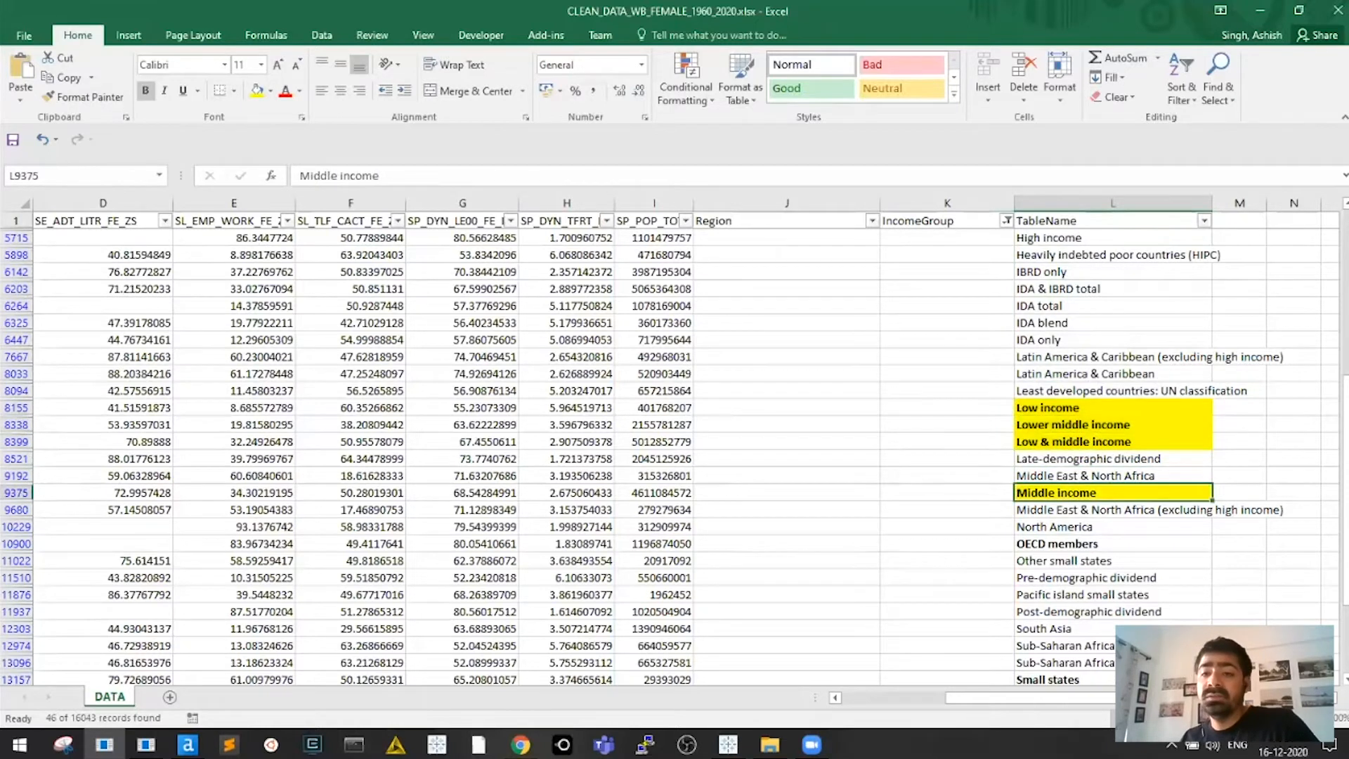
click(1207, 391)
Make World and Upper middle income bold with a yellow fill
scroll(1207, 390, down, 1)
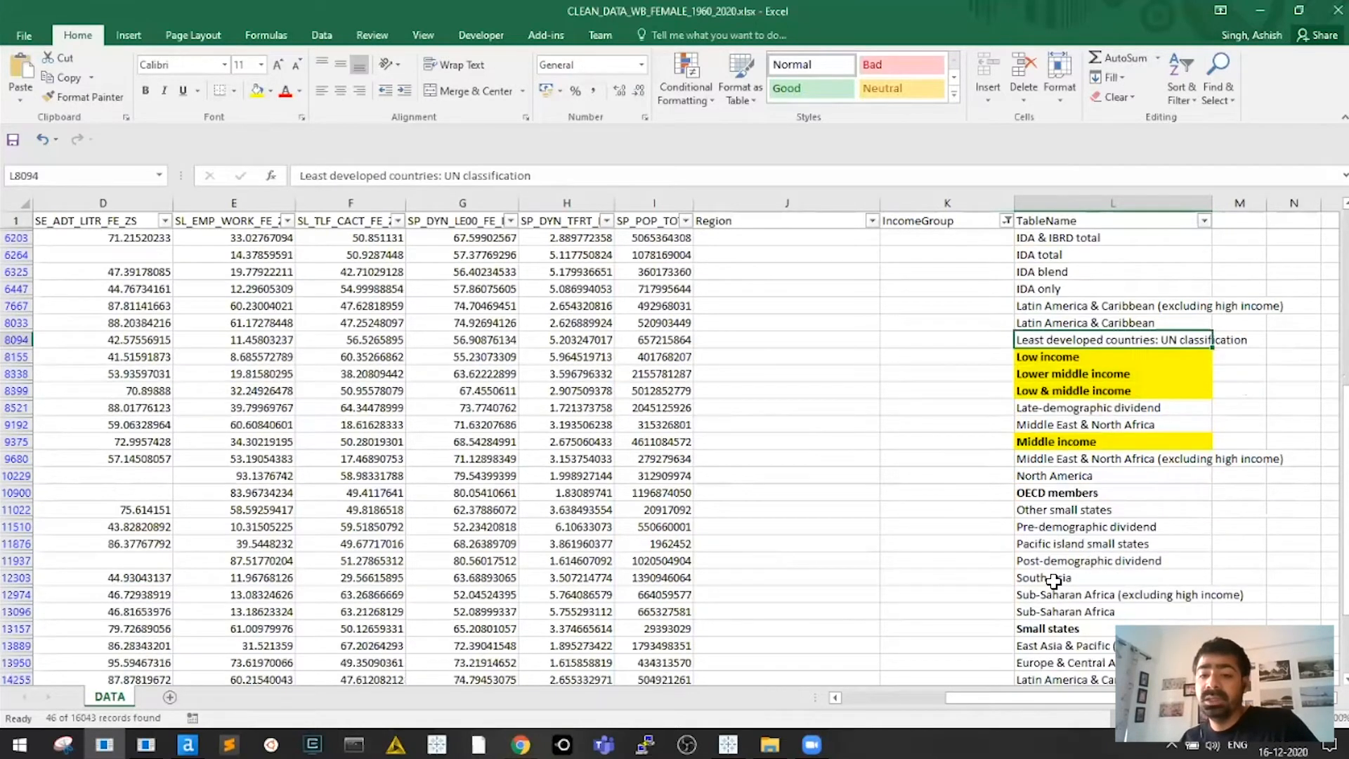
scroll(1005, 570, down, 4)
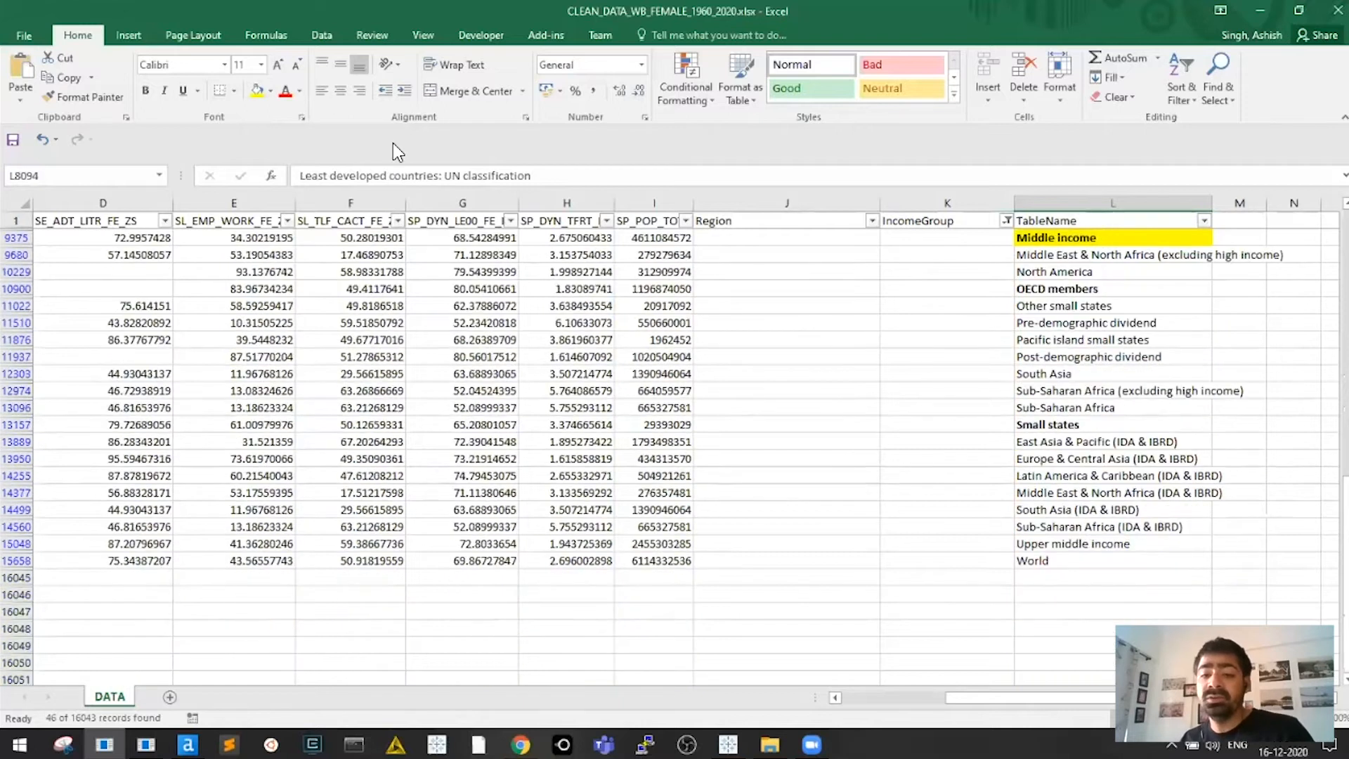
key(ctrl+Down)
key(ctrl+b)
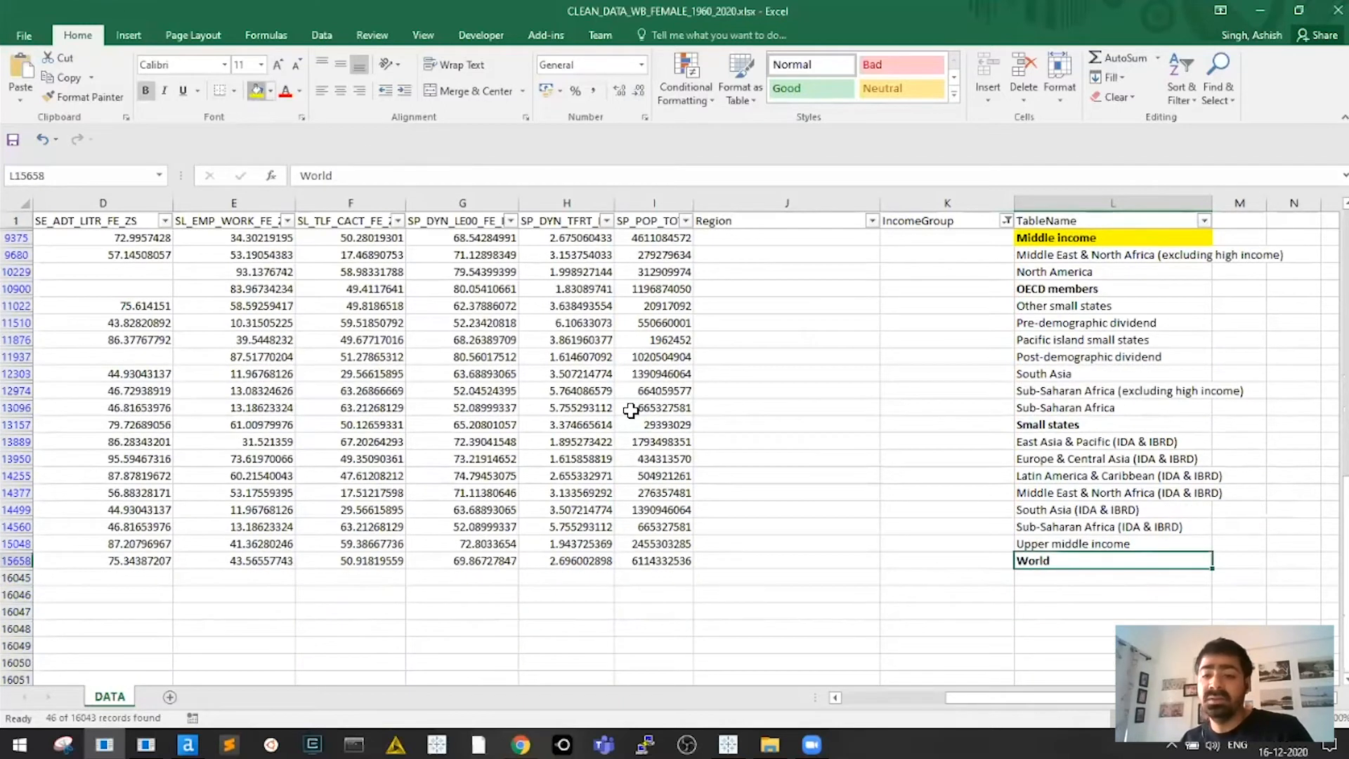
click(258, 90)
click(854, 499)
click(1020, 544)
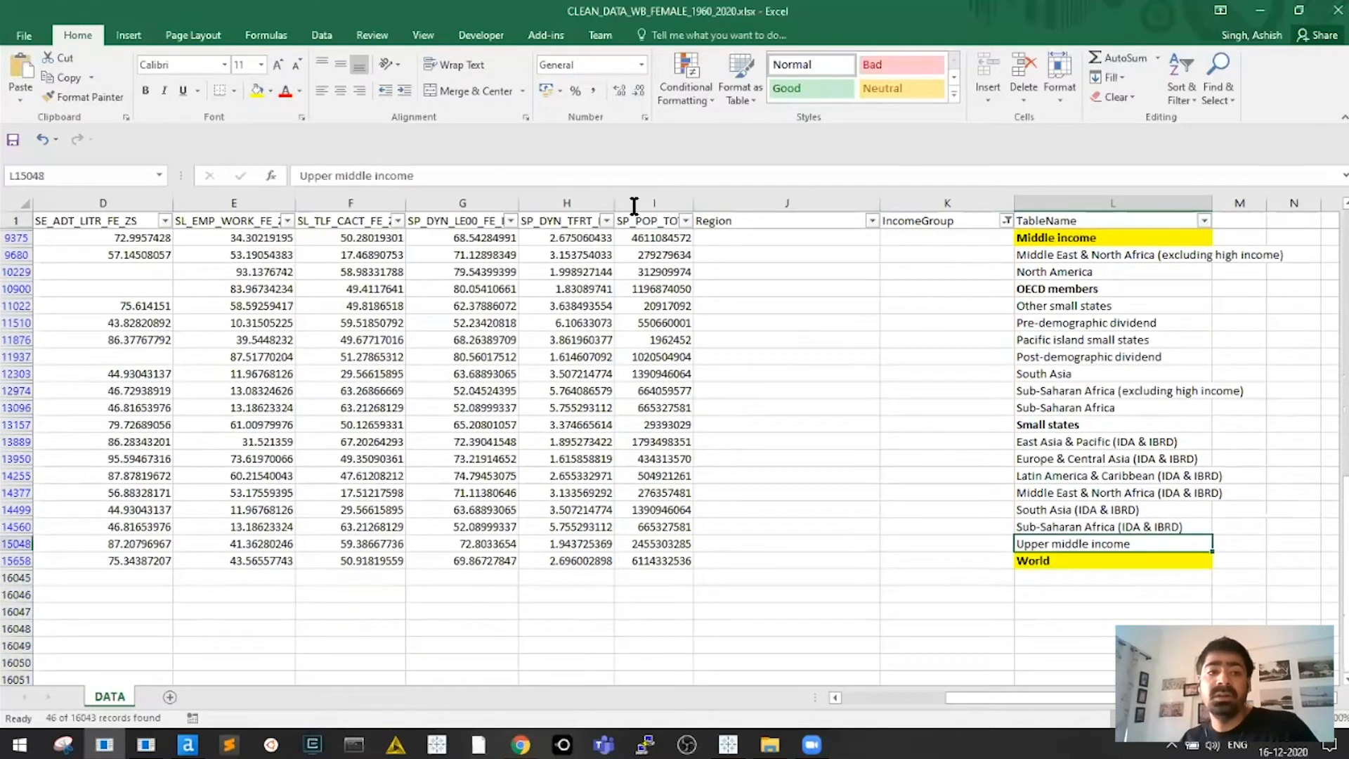
click(257, 90)
key(ctrl+b)
click(936, 512)
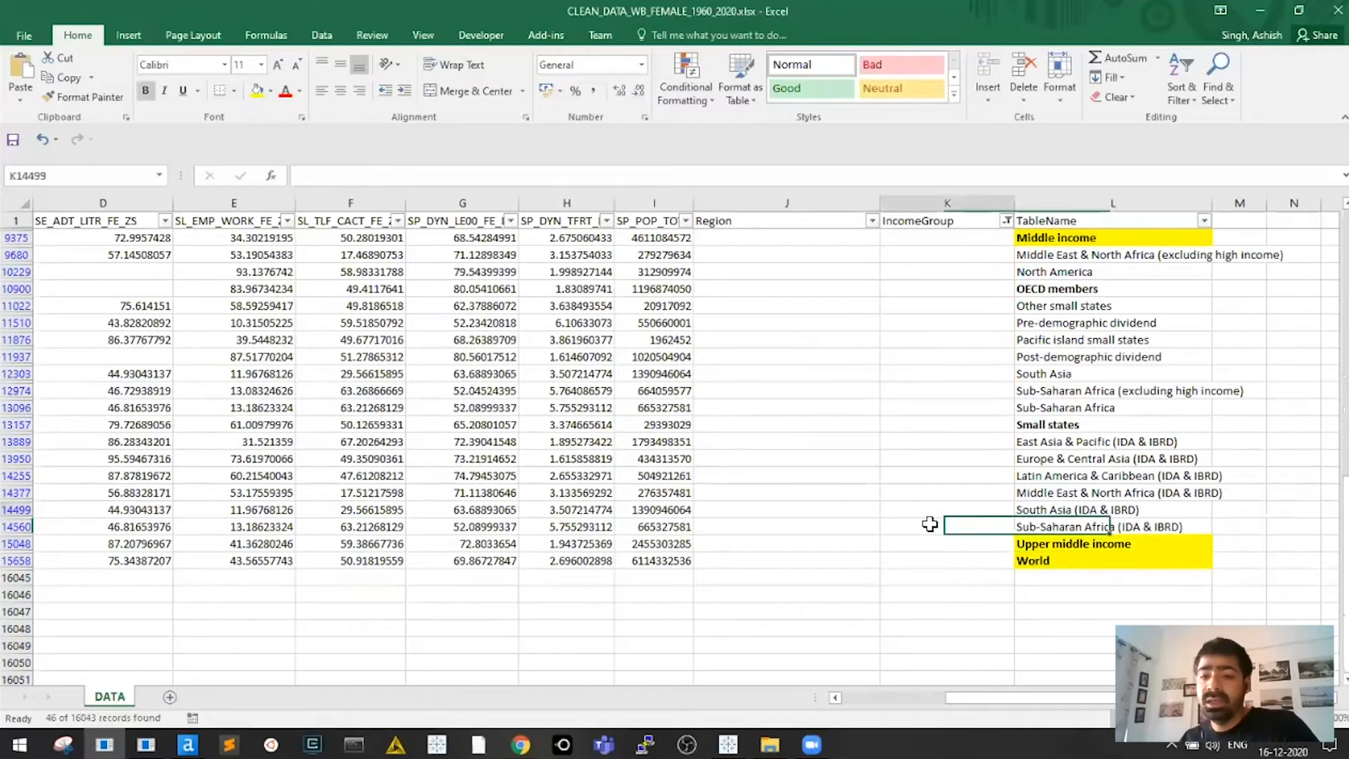
Select the East Asia, Middle East, South Asia and Sub-Saharan Africa (IDA & IBRD) entries, then deselect
scroll(942, 449, up, 1)
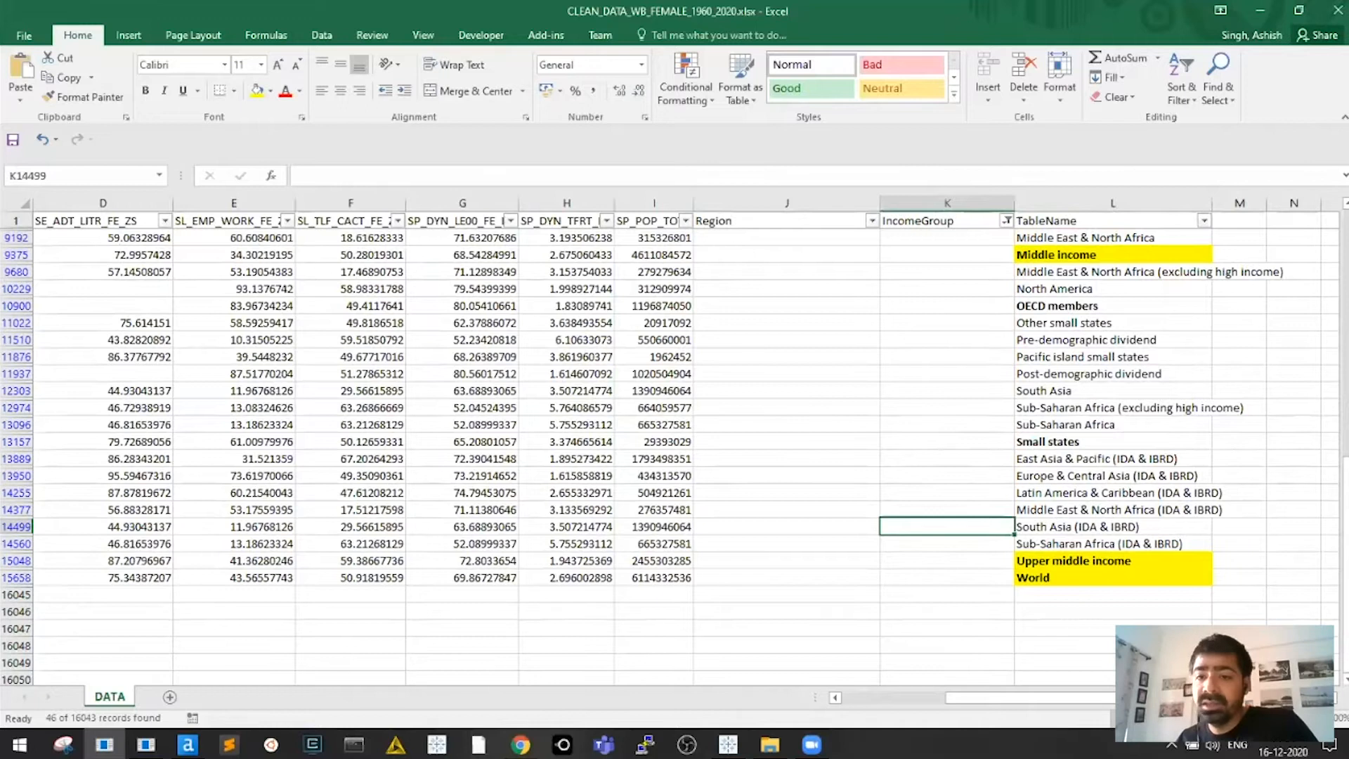
click(1033, 459)
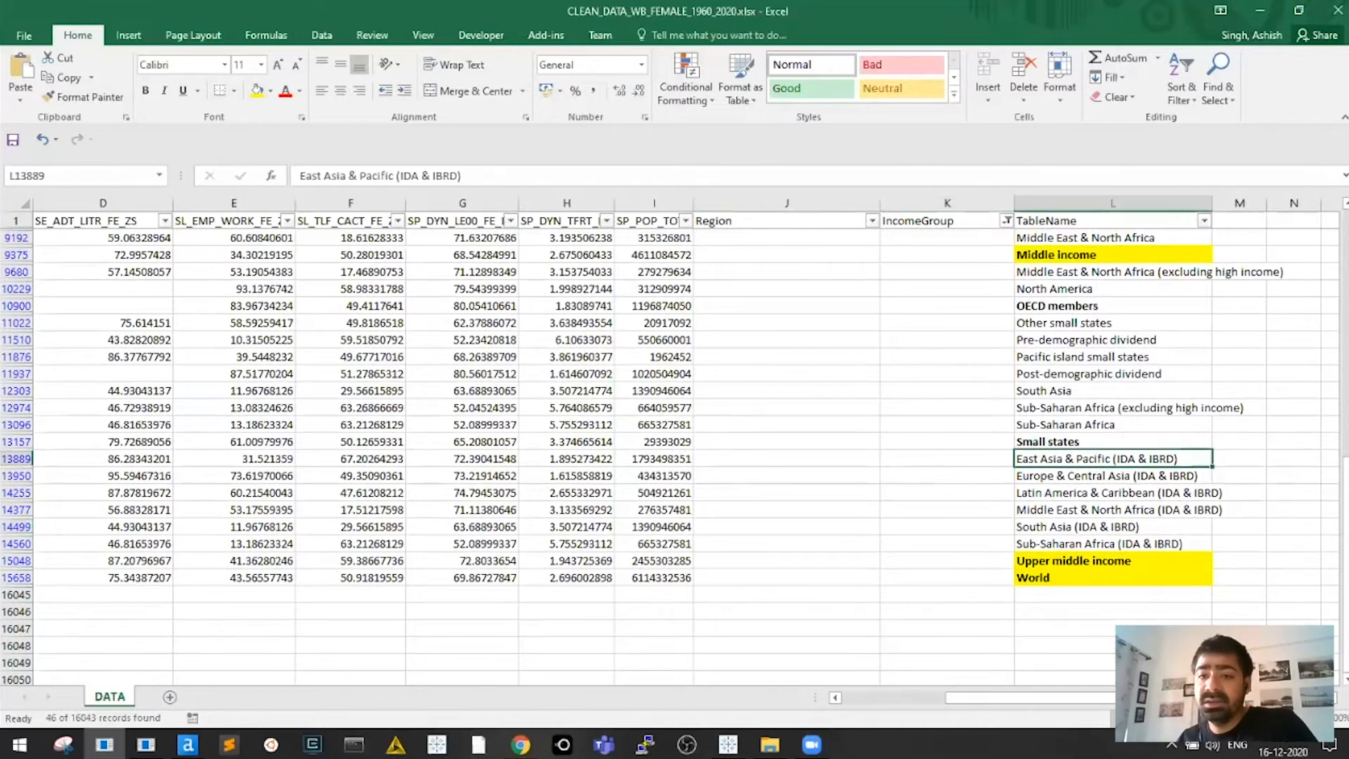
ctrl+click(1075, 509)
ctrl+click(1075, 526)
ctrl+click(1075, 543)
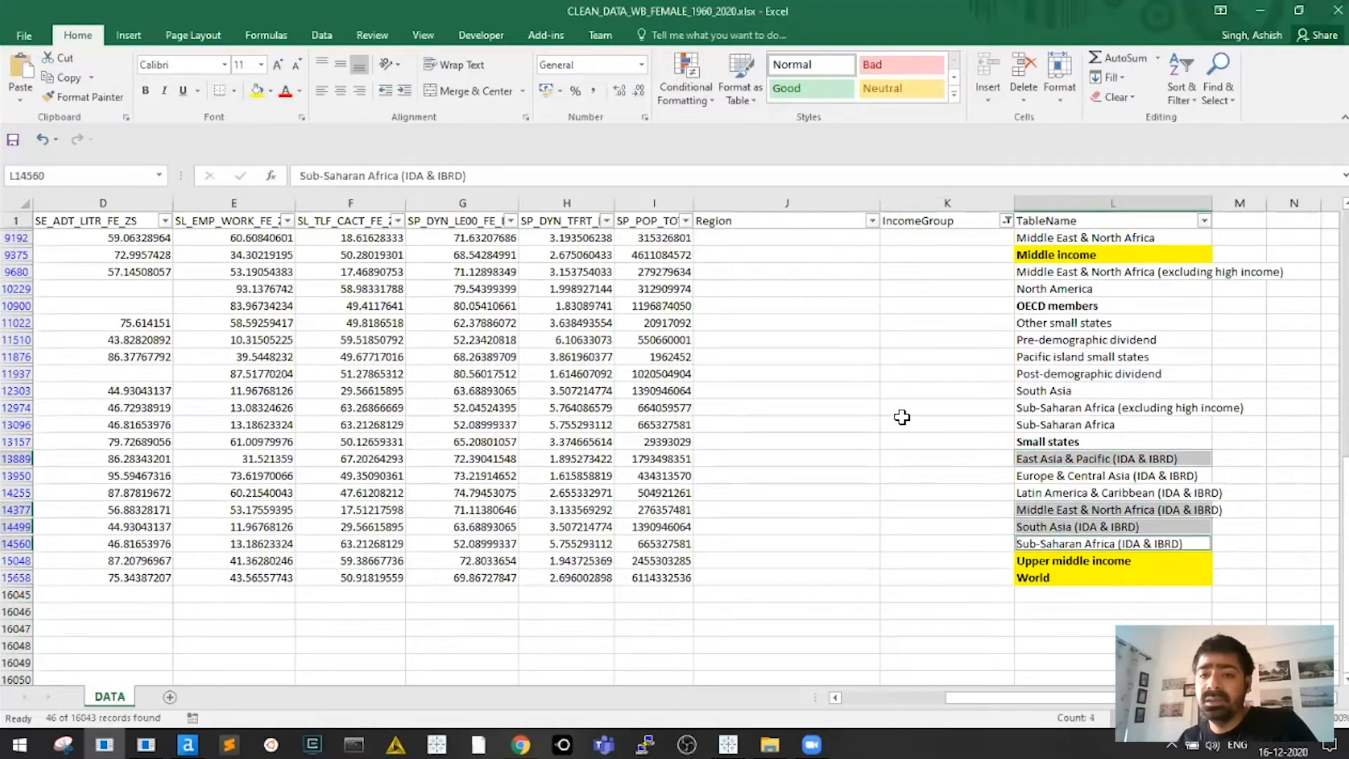
scroll(903, 415, up, 2)
click(967, 421)
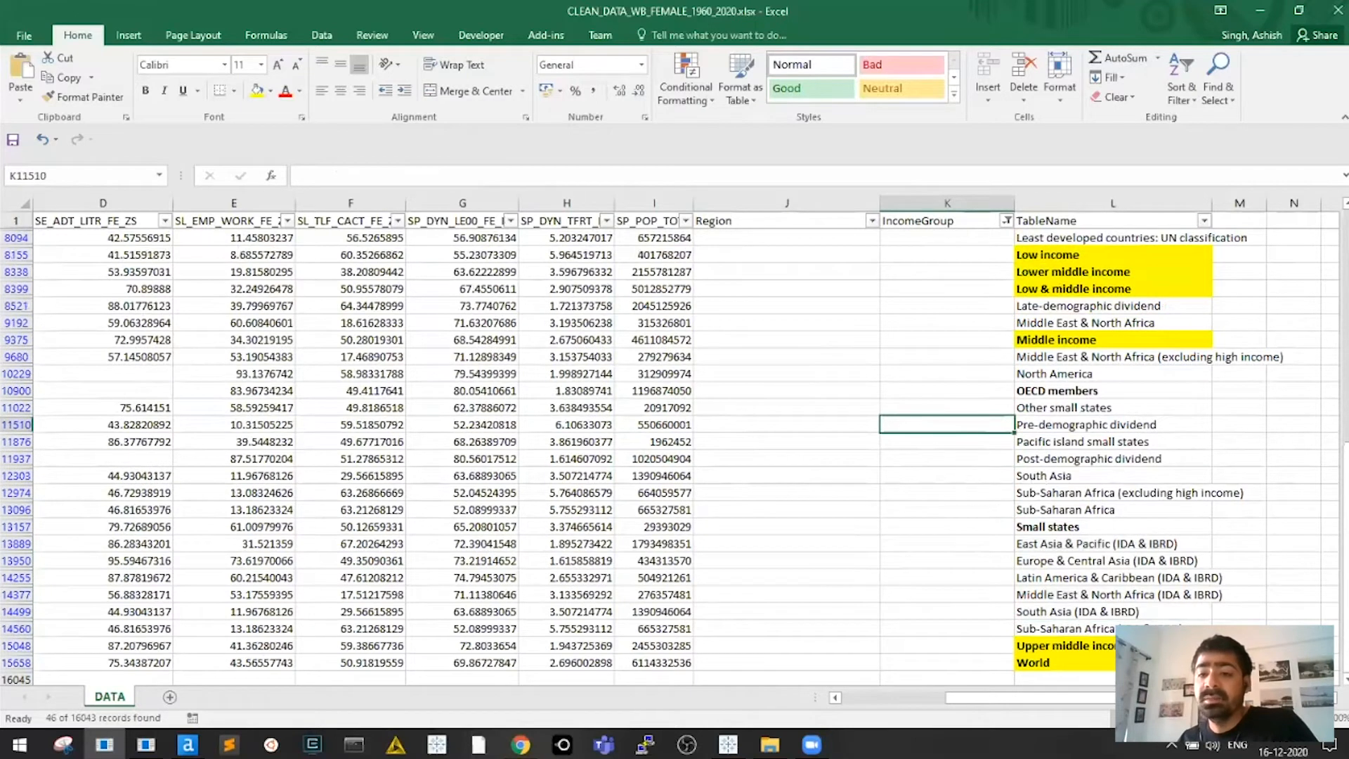
Review the demographic dividend entries and switch to the Tableau Public window
click(1083, 407)
click(1082, 459)
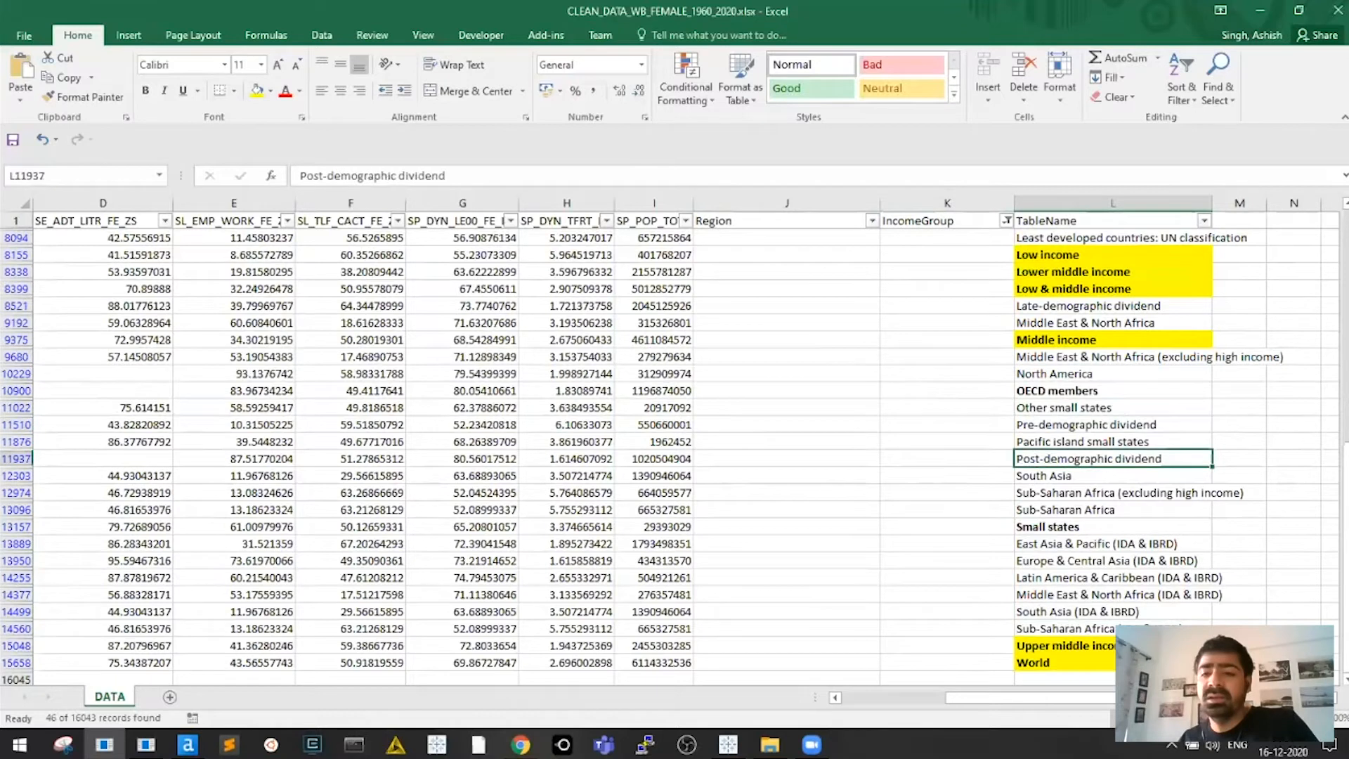
key(Up)
key(Up)
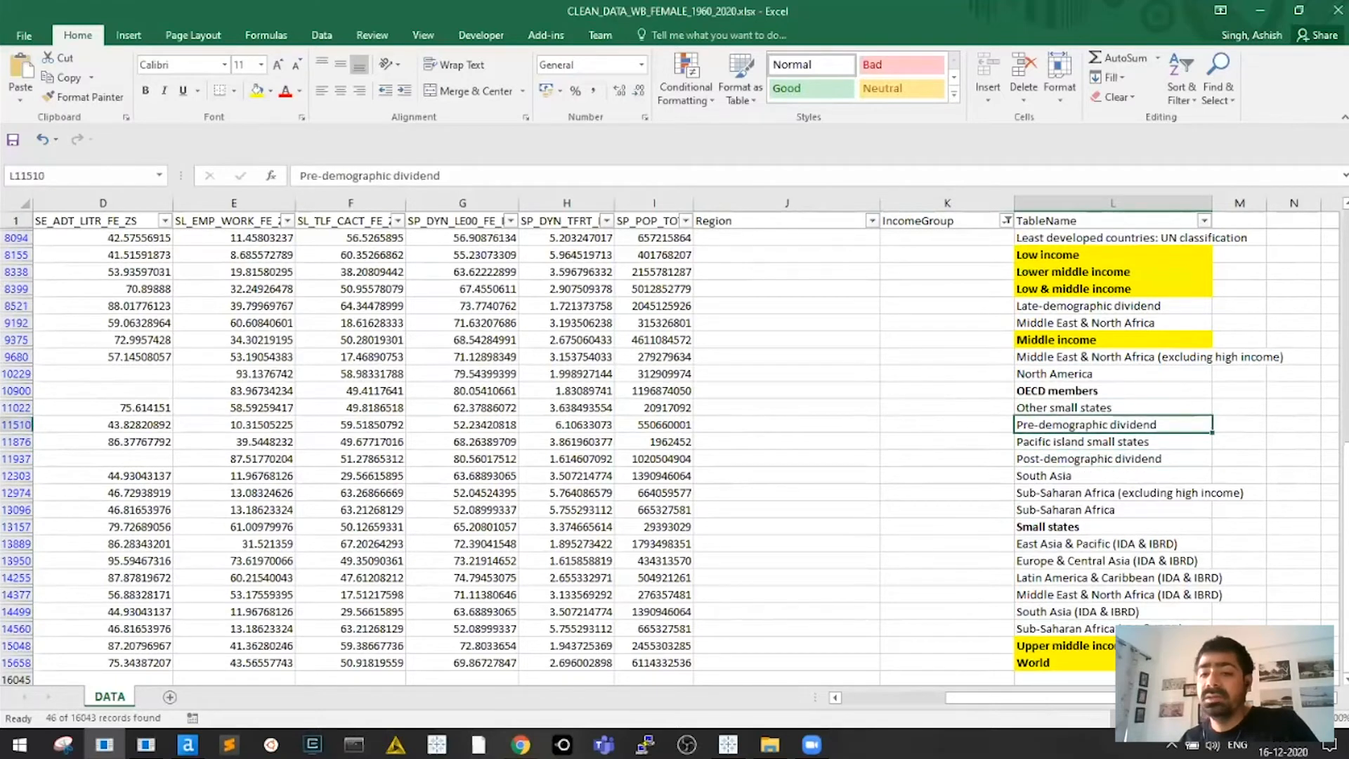
key(Down)
key(Down)
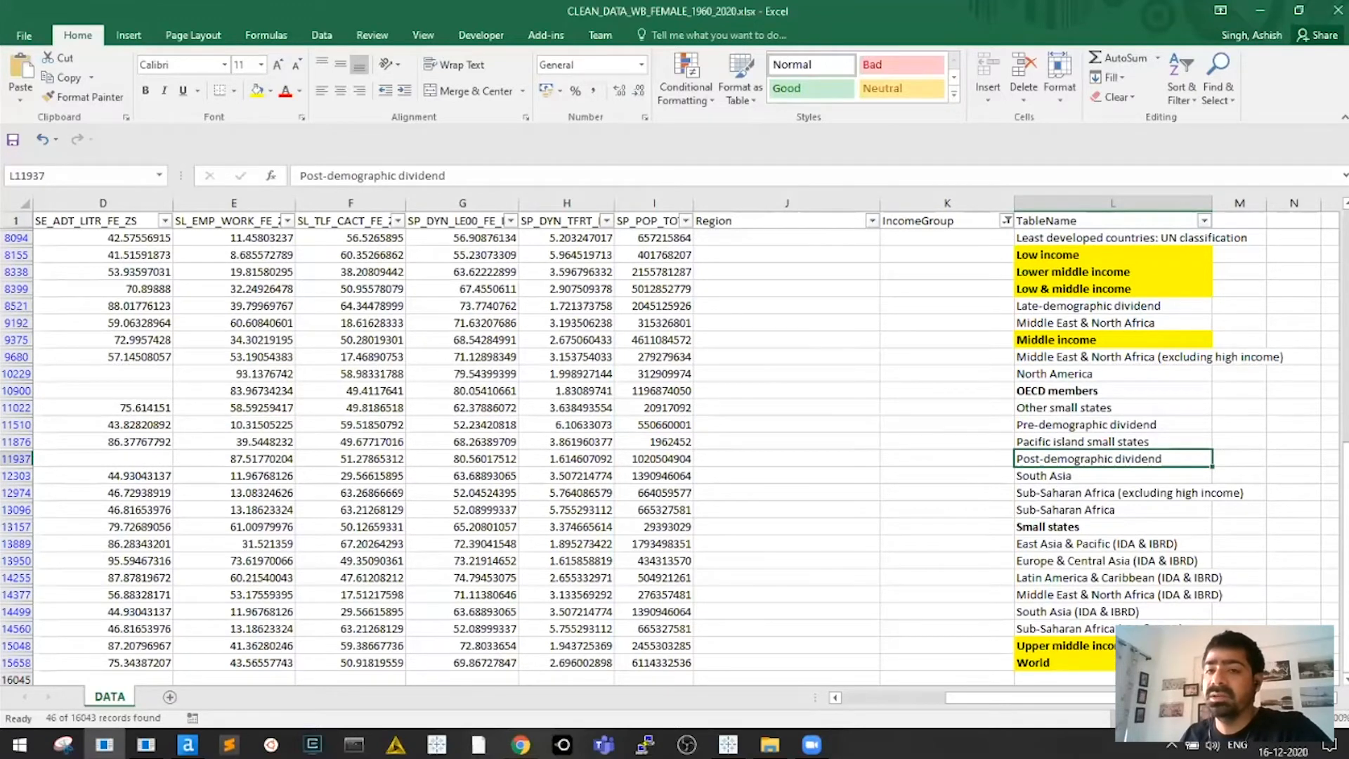
scroll(633, 450, up, 1)
key(Up)
key(Up)
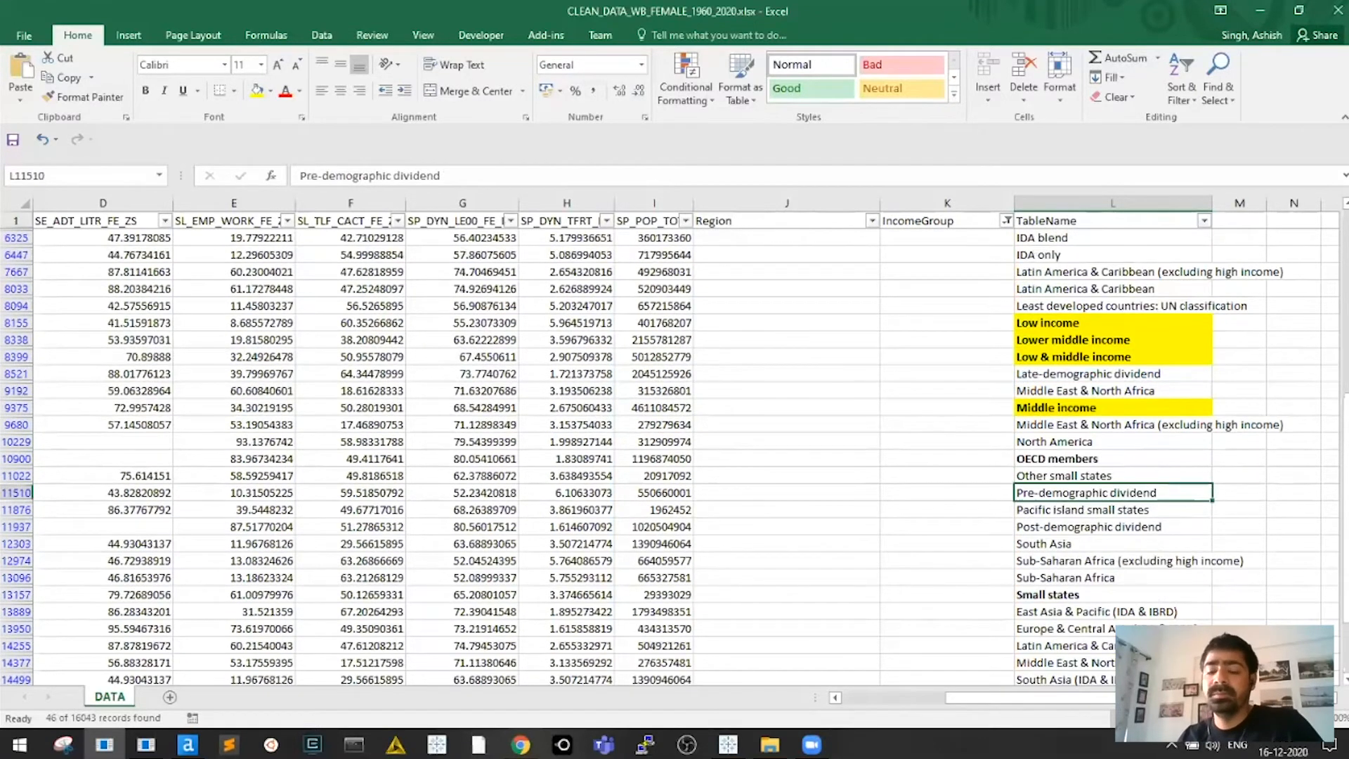
key(ctrl+Up)
key(Down)
key(Up)
key(Left)
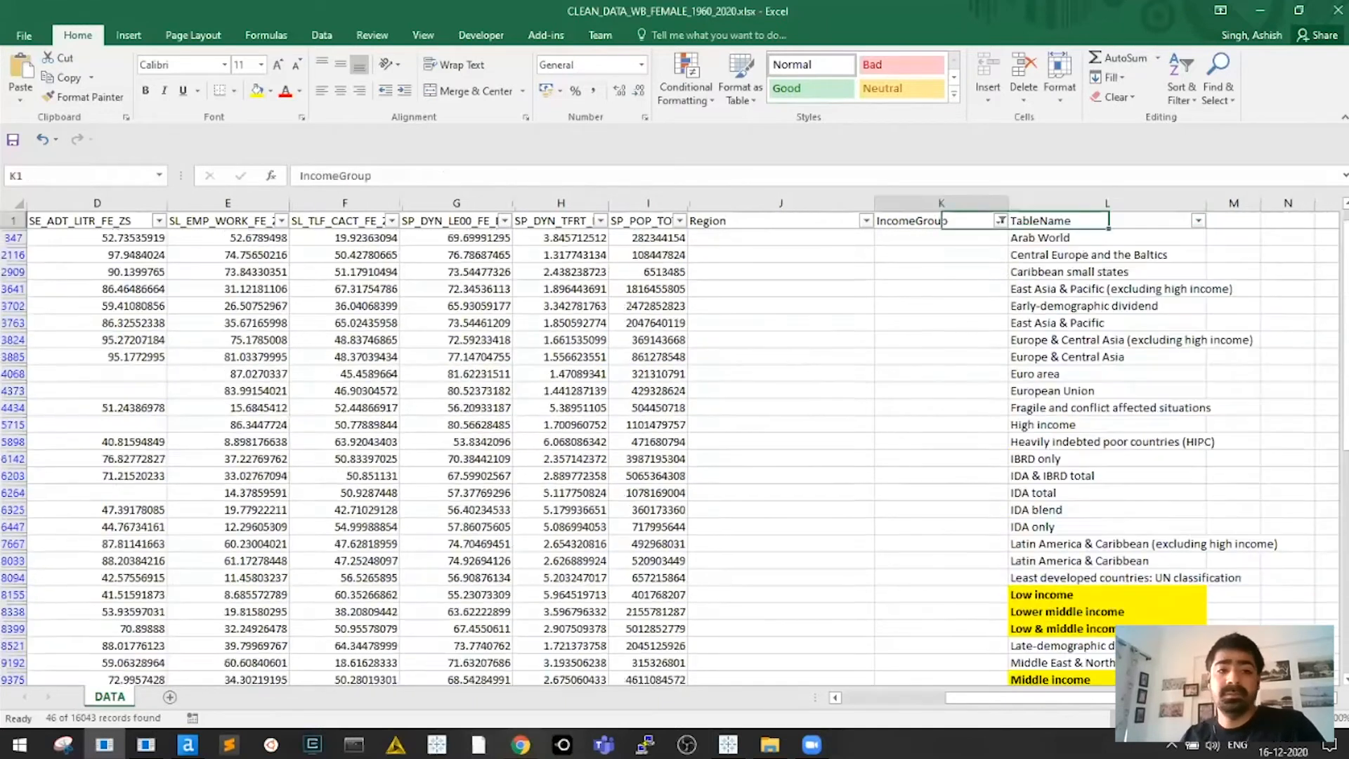
key(alt+Tab)
Enter an email address in the download form's email field
key(alt+Tab)
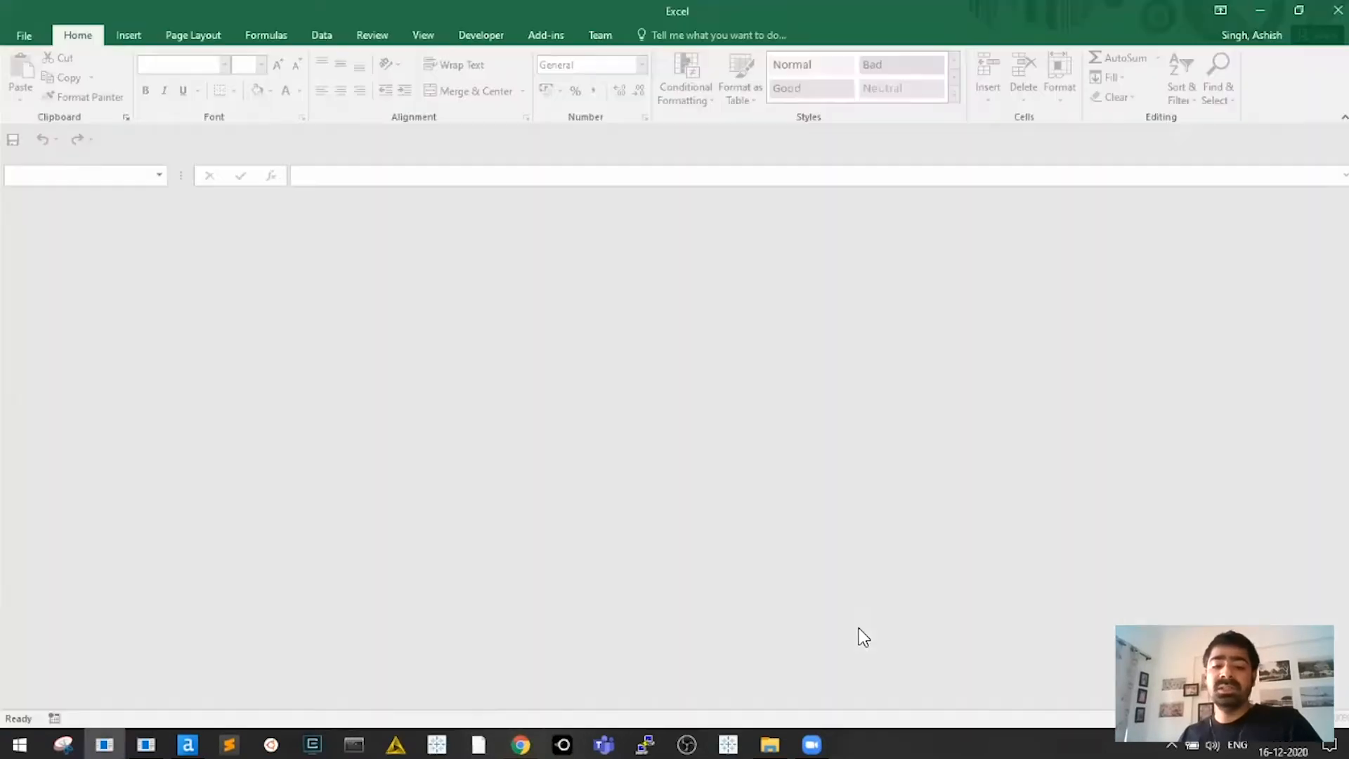
key(alt+Tab)
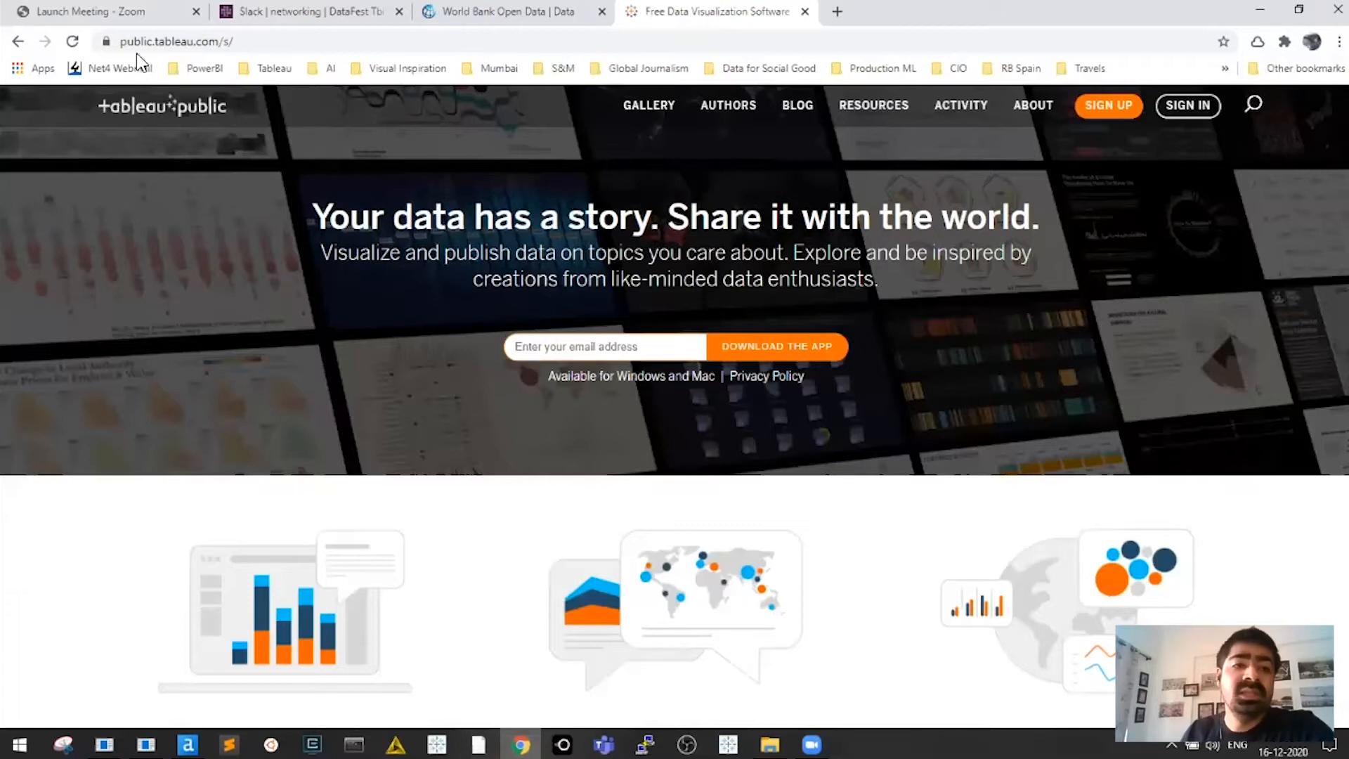
drag(124, 47, 224, 43)
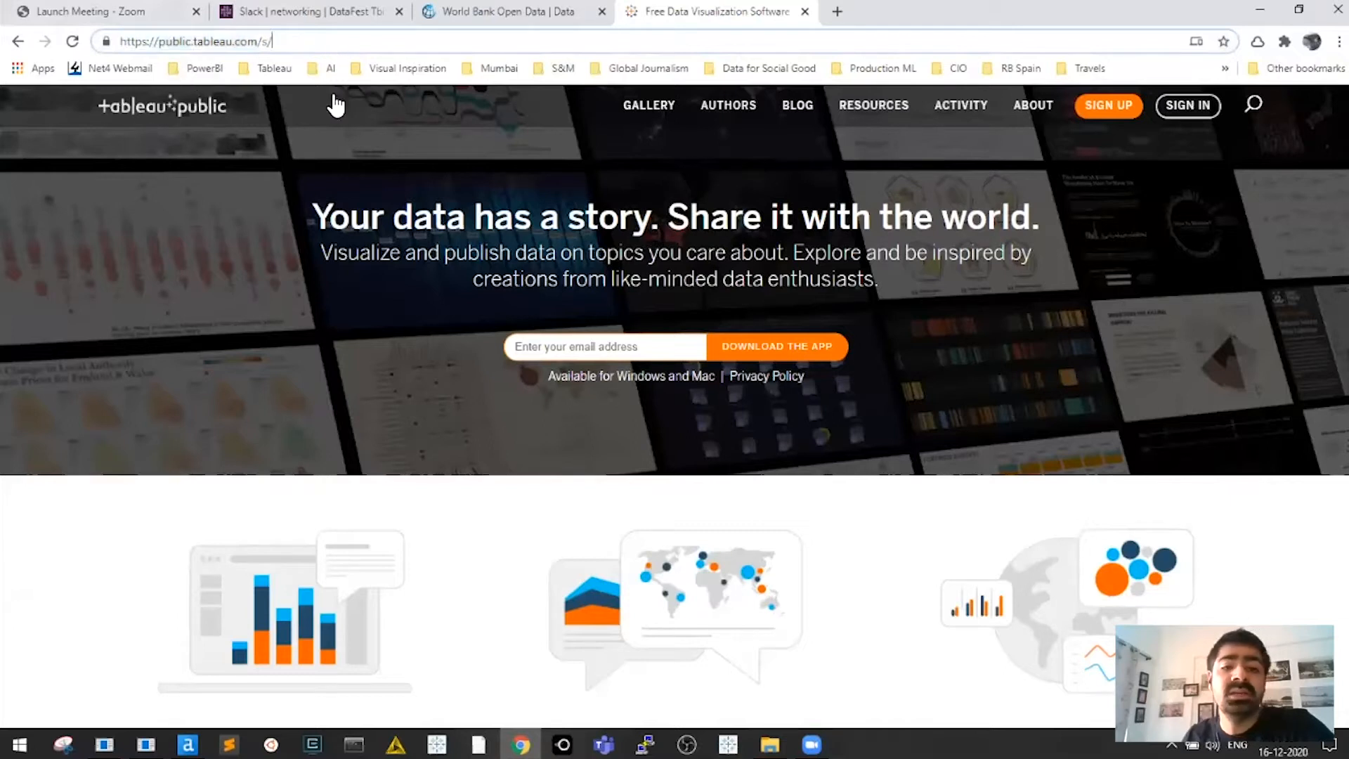
click(596, 349)
text(m)
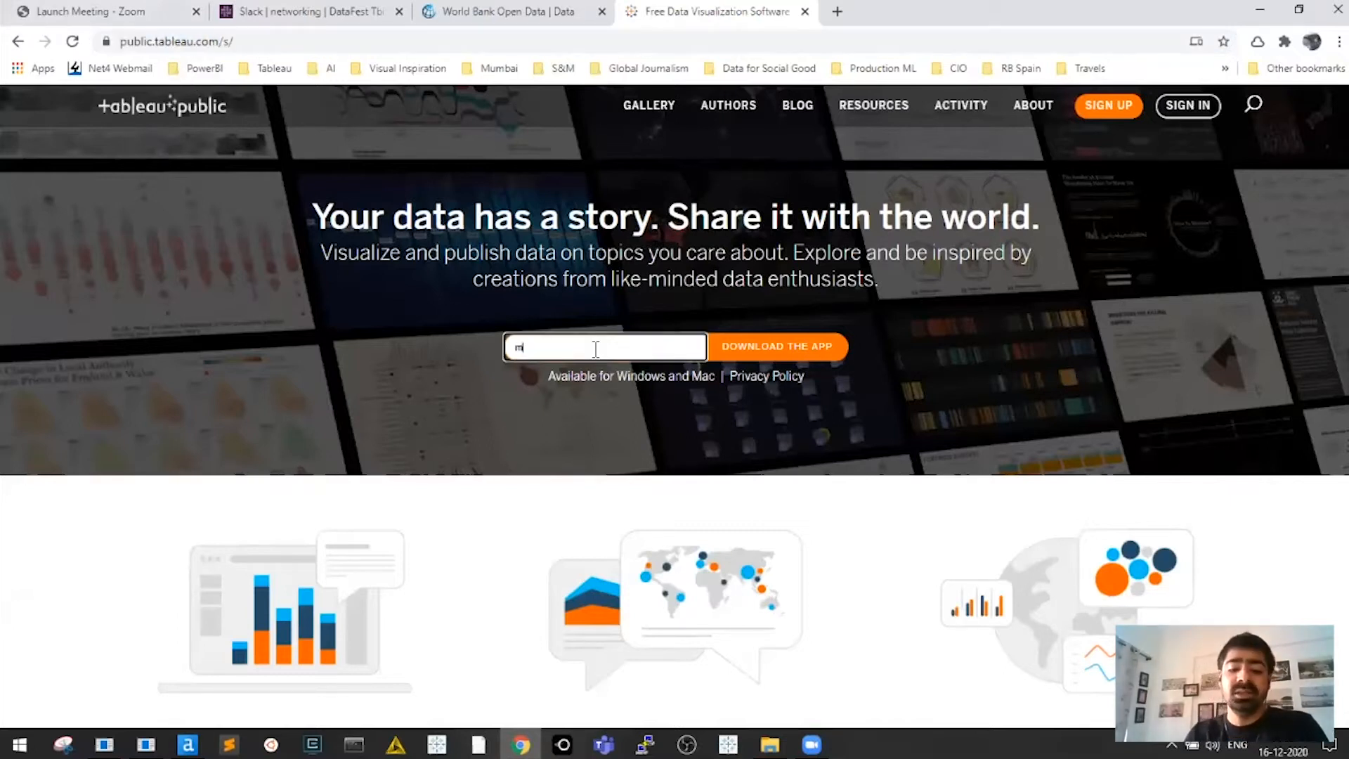
text(yemail.c)
key(BackSpace)
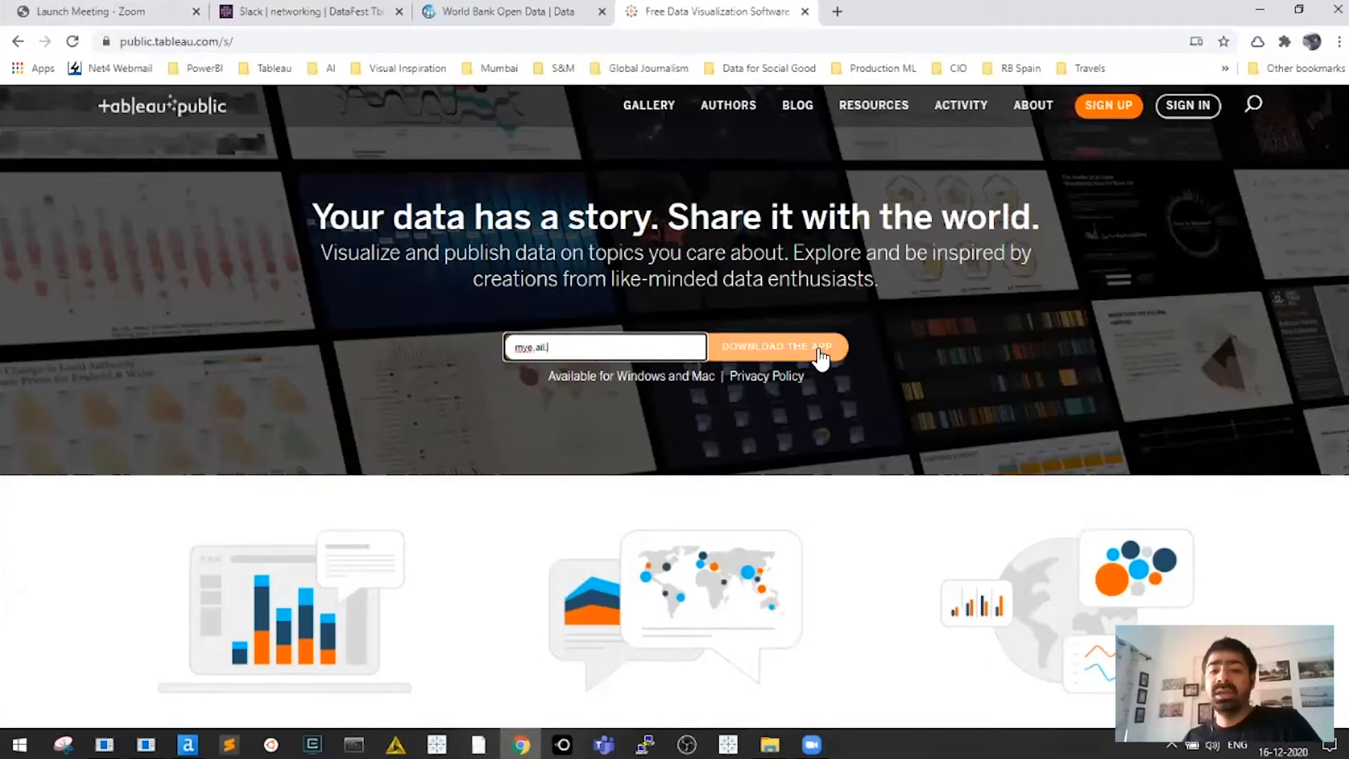
Examine the page address, then delete the email text so the field is empty
click(225, 45)
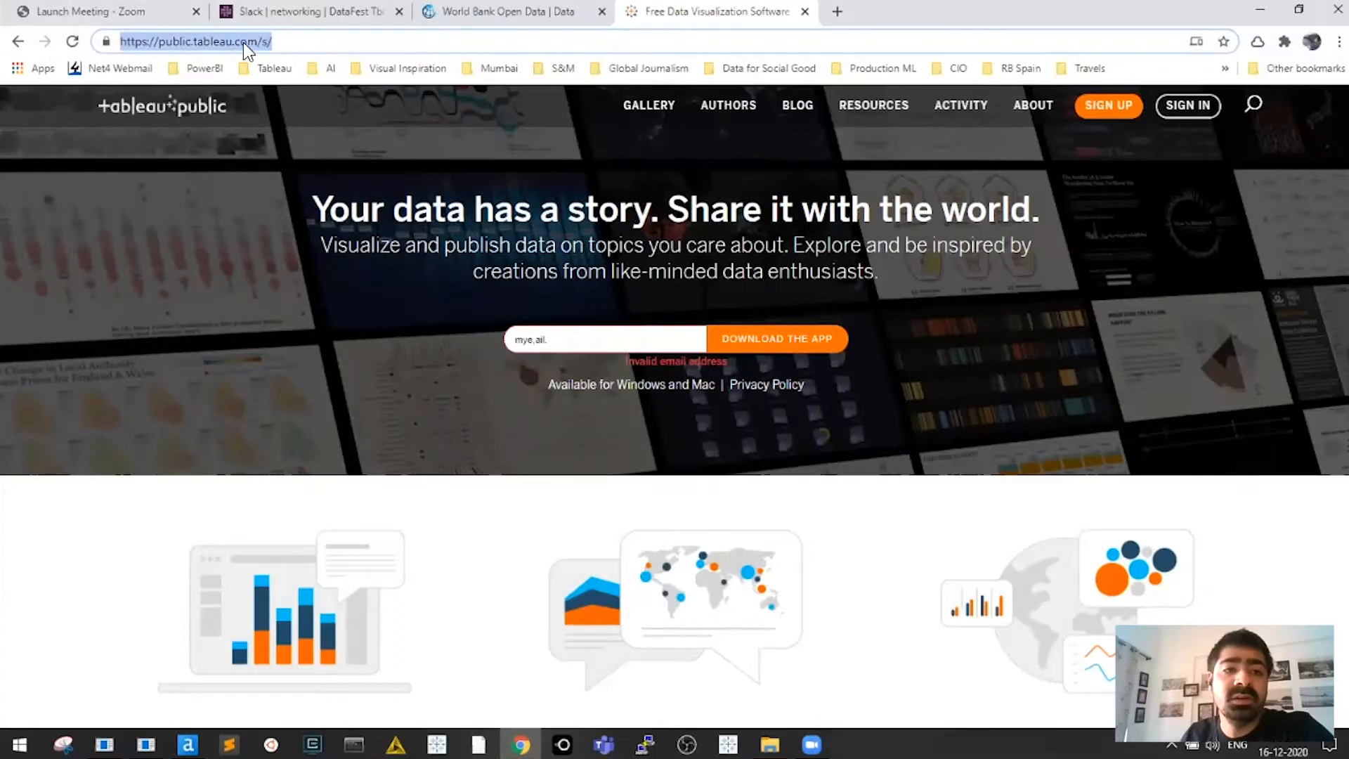
click(336, 42)
drag(335, 42, 70, 44)
click(383, 45)
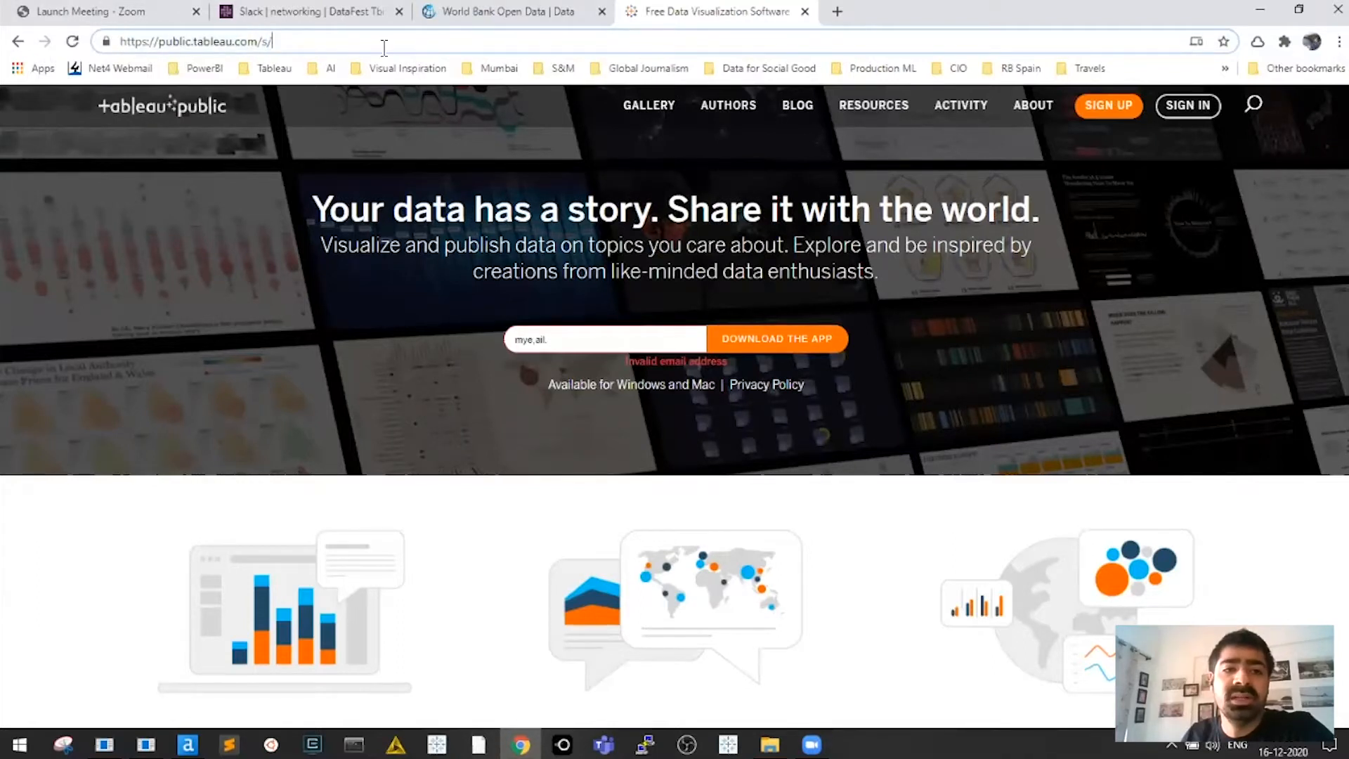
click(265, 44)
click(336, 44)
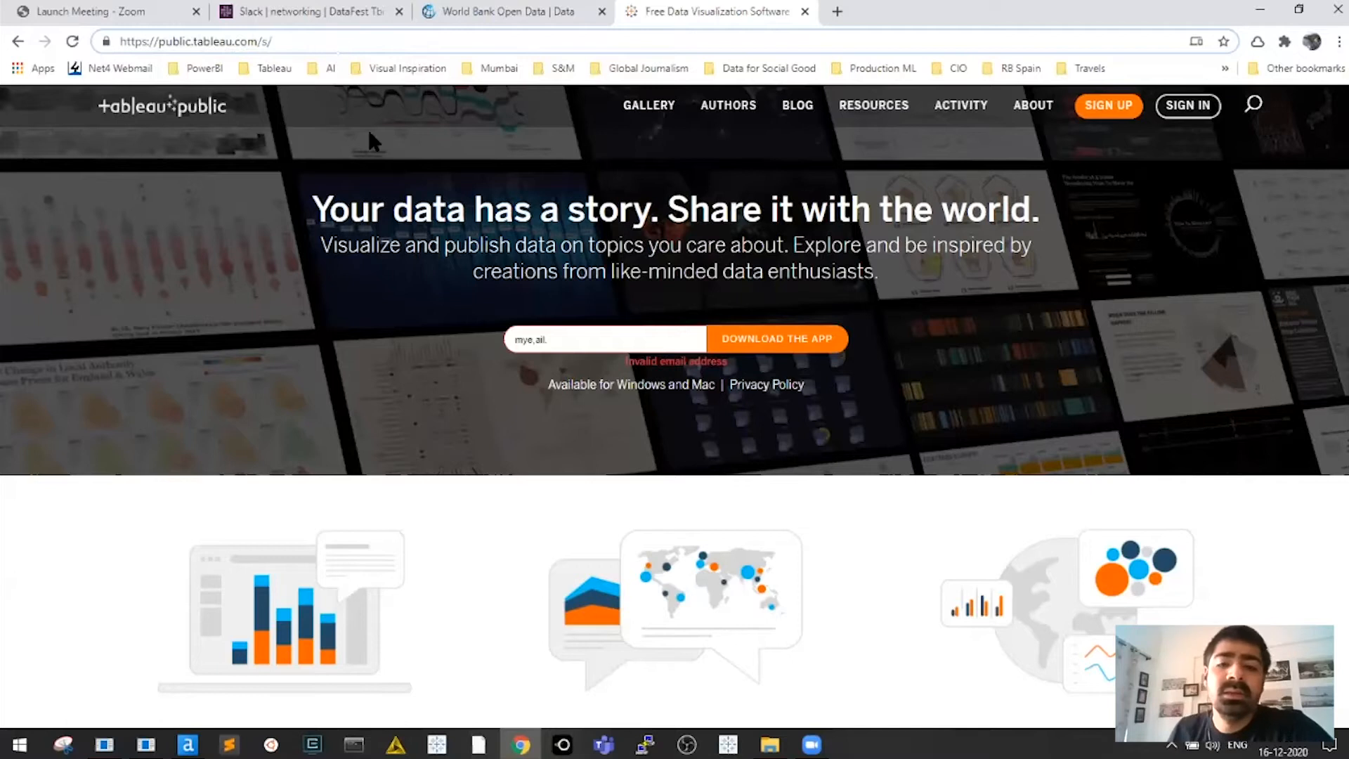
triple_click(557, 344)
key(BackSpace)
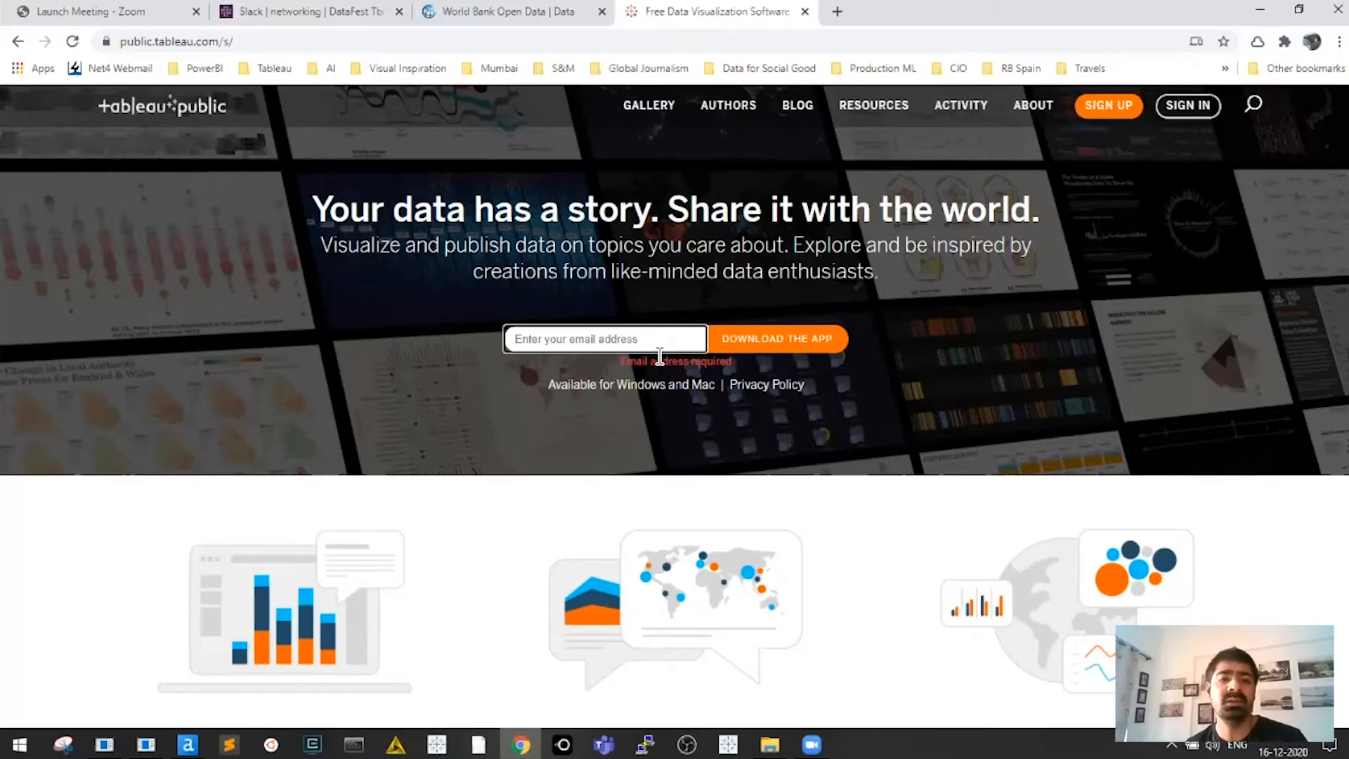
Search for 'tableau for students' in a new Chrome tab
key(ctrl+t)
text(tab)
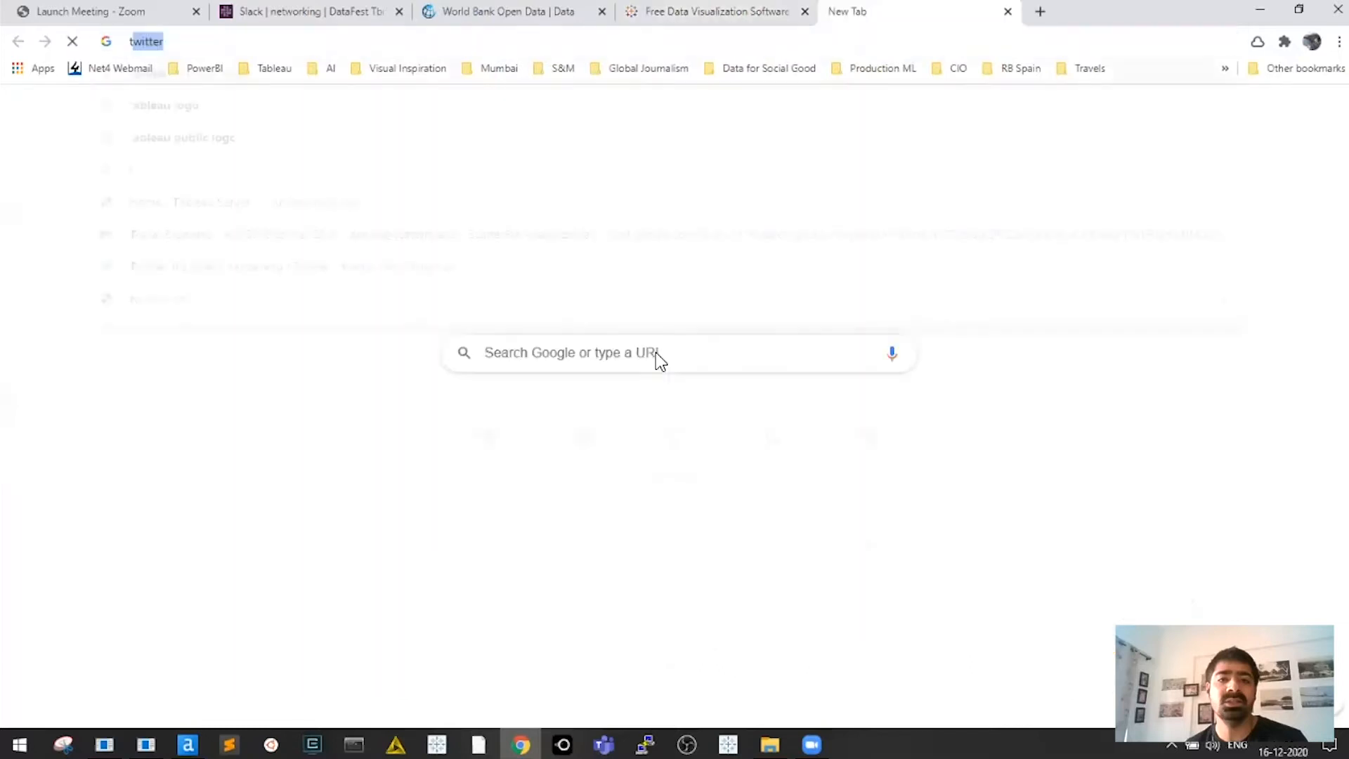
text(leau de)
key(BackSpace)
key(BackSpace)
key(BackSpace)
text(for student)
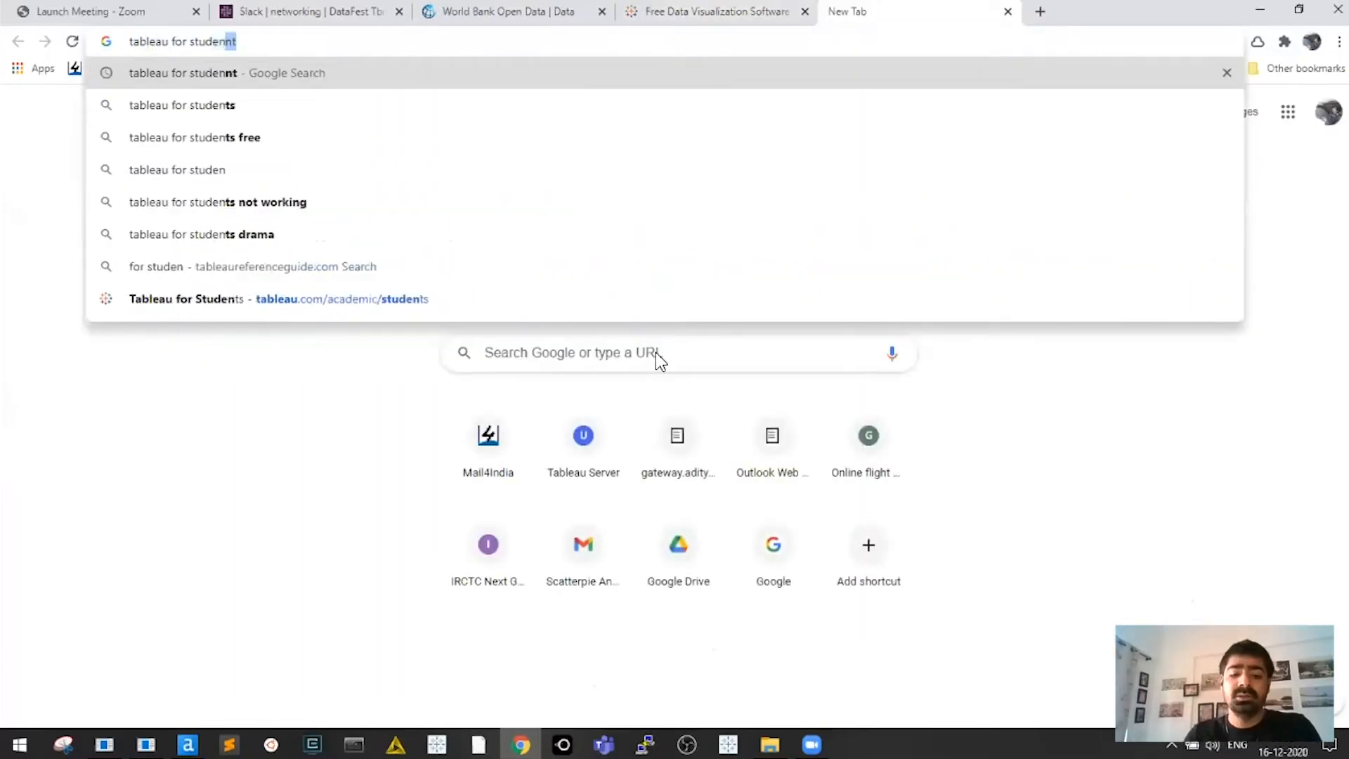
key(shift+Return)
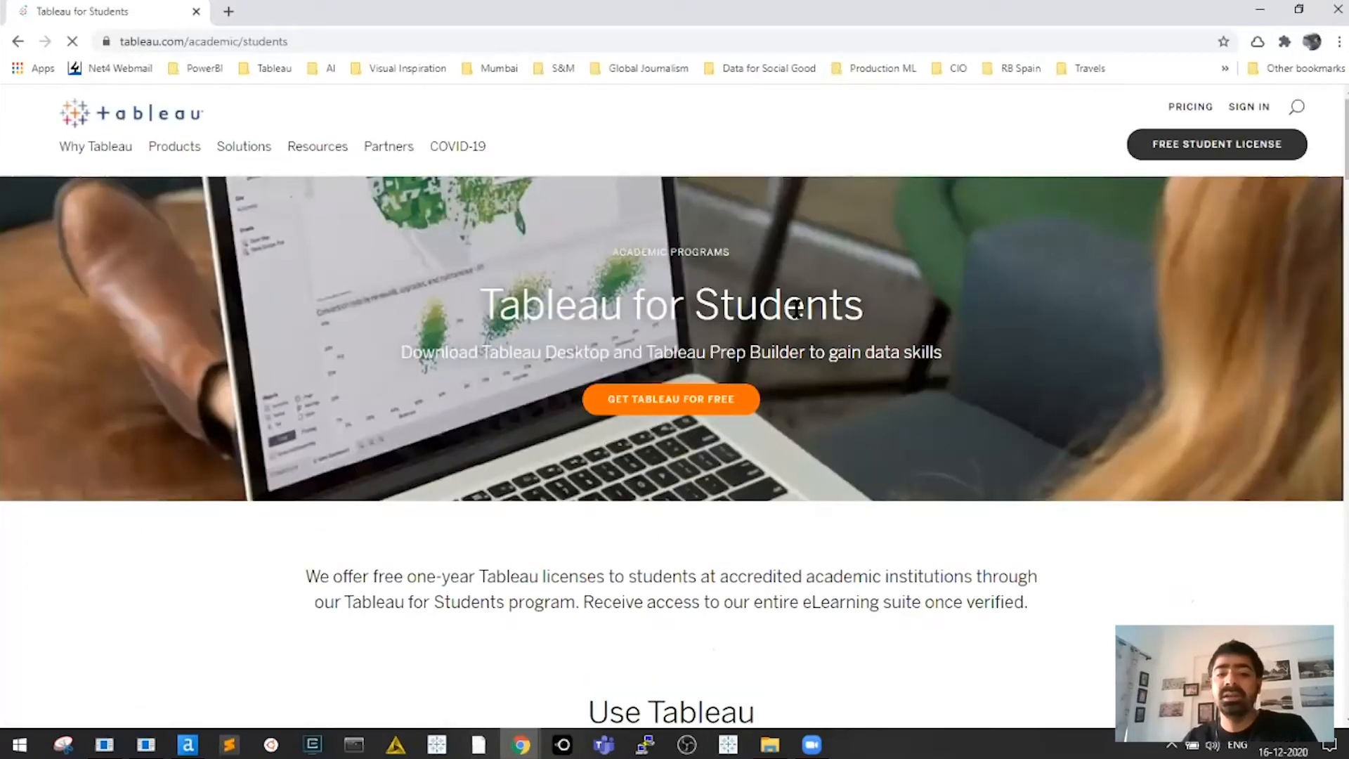
Read the Tableau for Students heading and subtitle, then return to the Tableau Public tab
drag(782, 310, 513, 315)
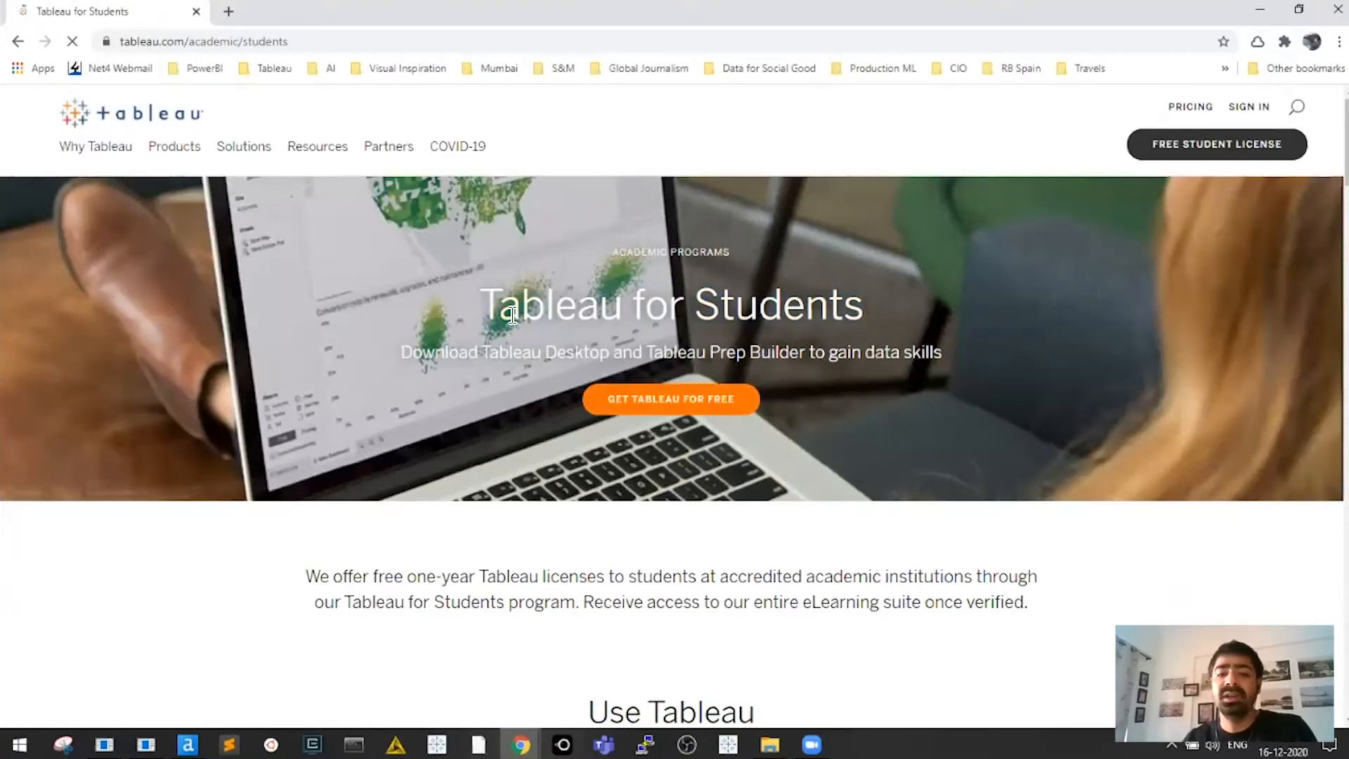
drag(399, 352, 929, 382)
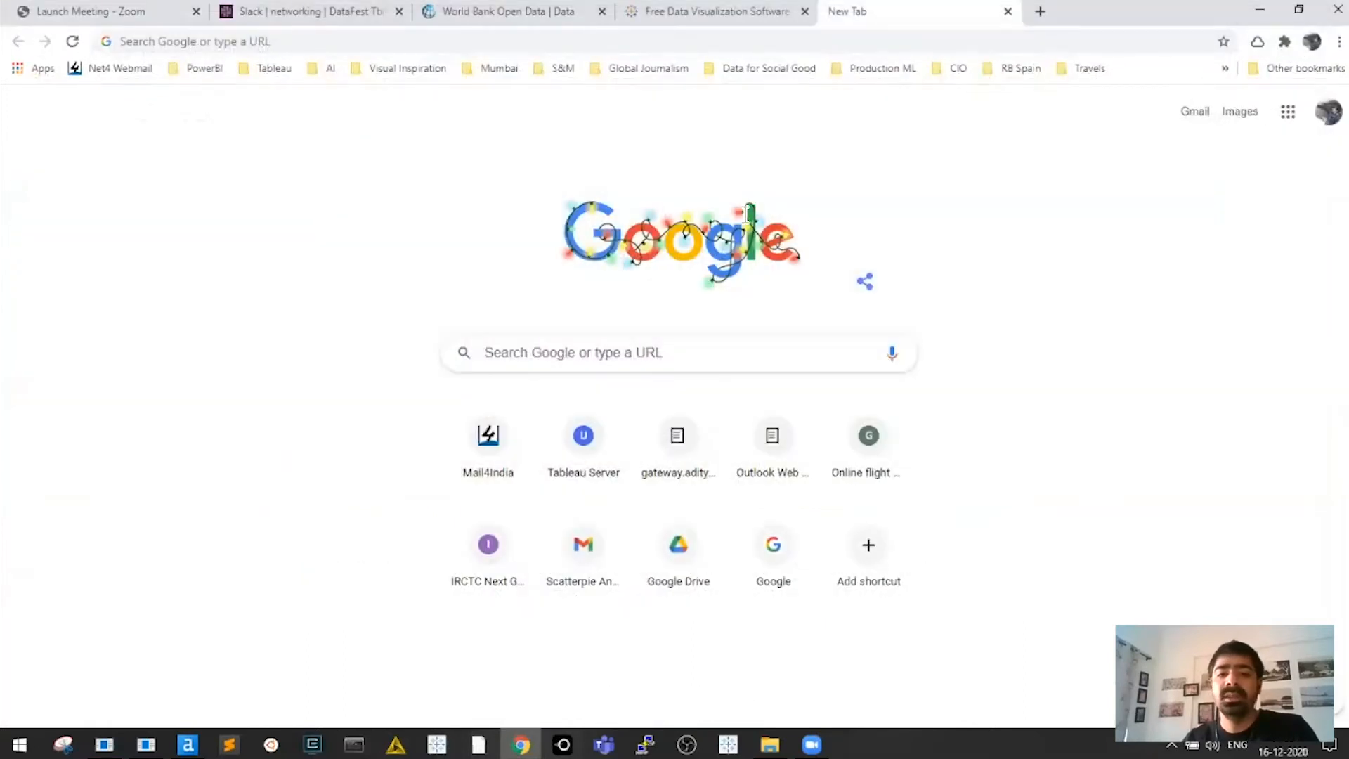
key(ctrl+shift+Tab)
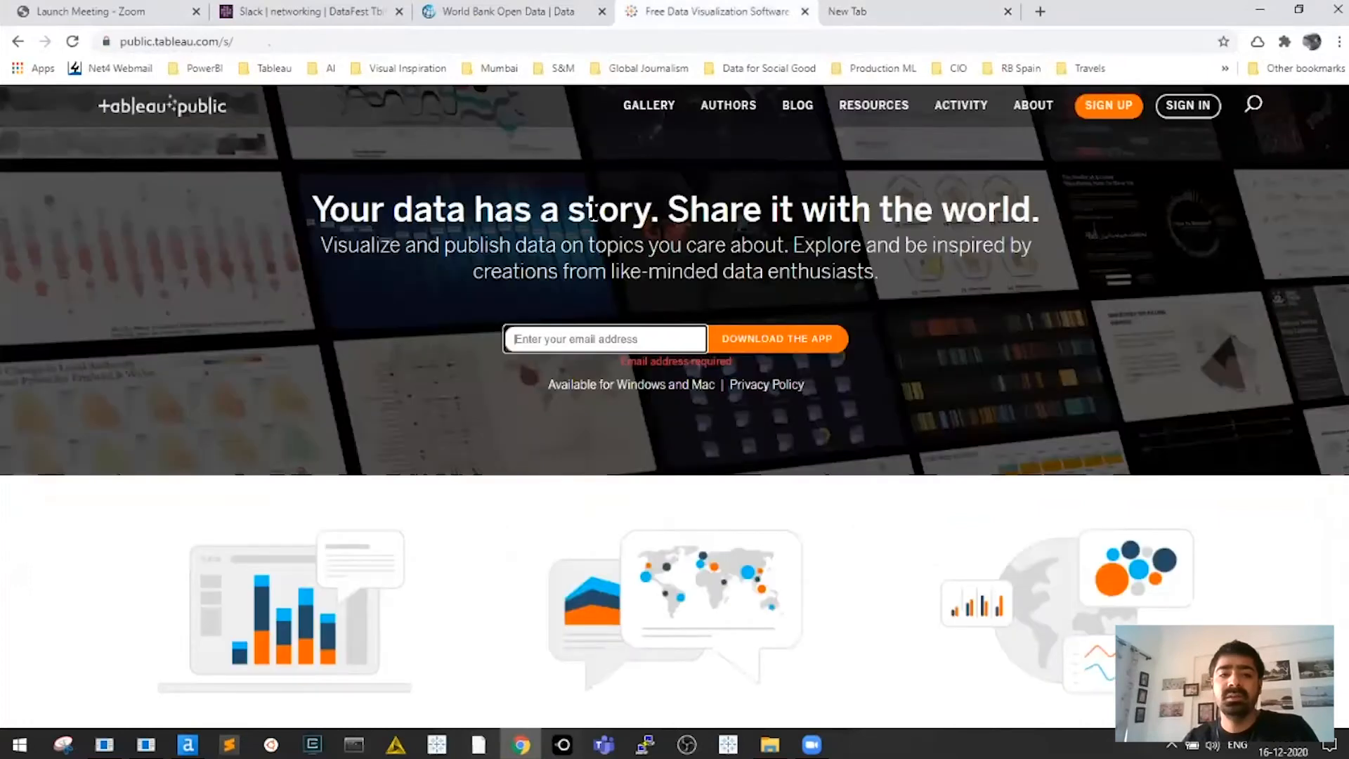
Read the Tableau Public home page headline by highlighting it, then clear the highlight
triple_click(598, 210)
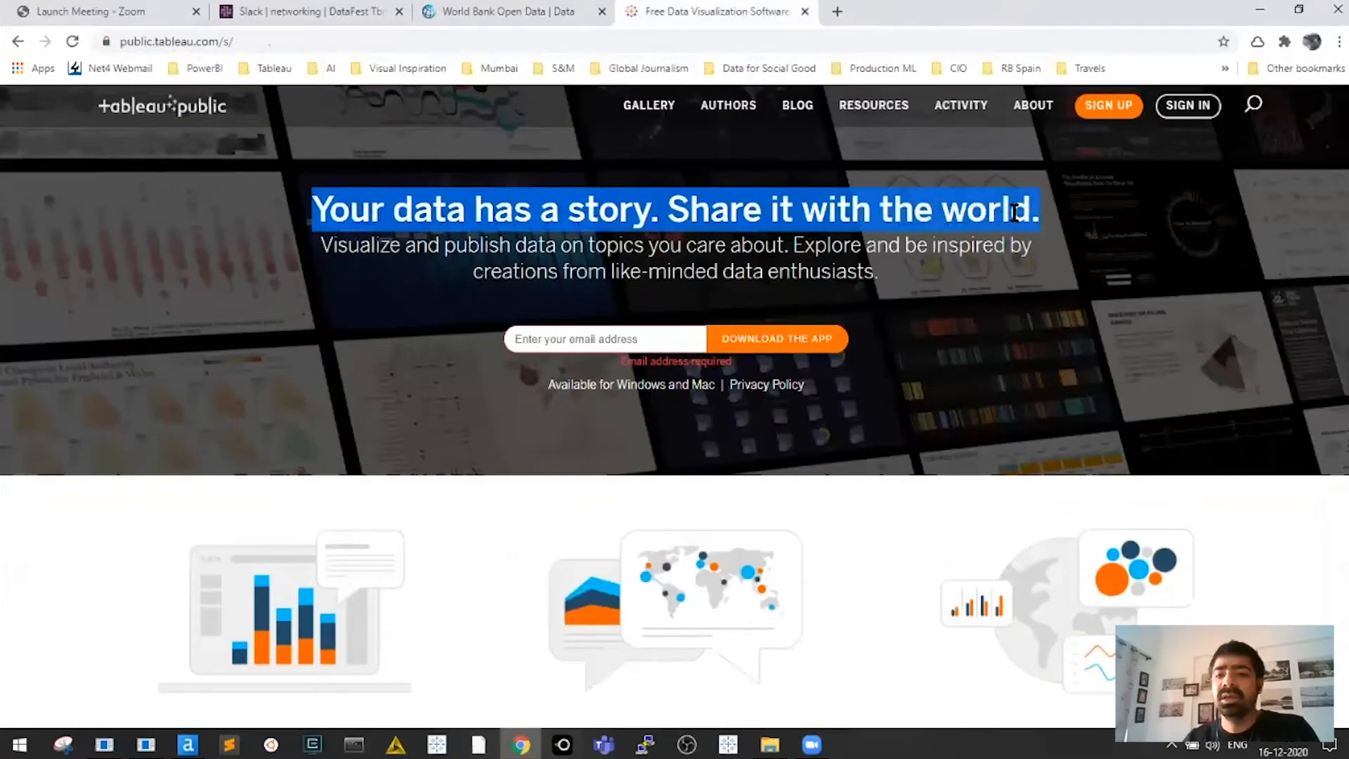
drag(311, 211, 988, 211)
drag(666, 211, 1040, 210)
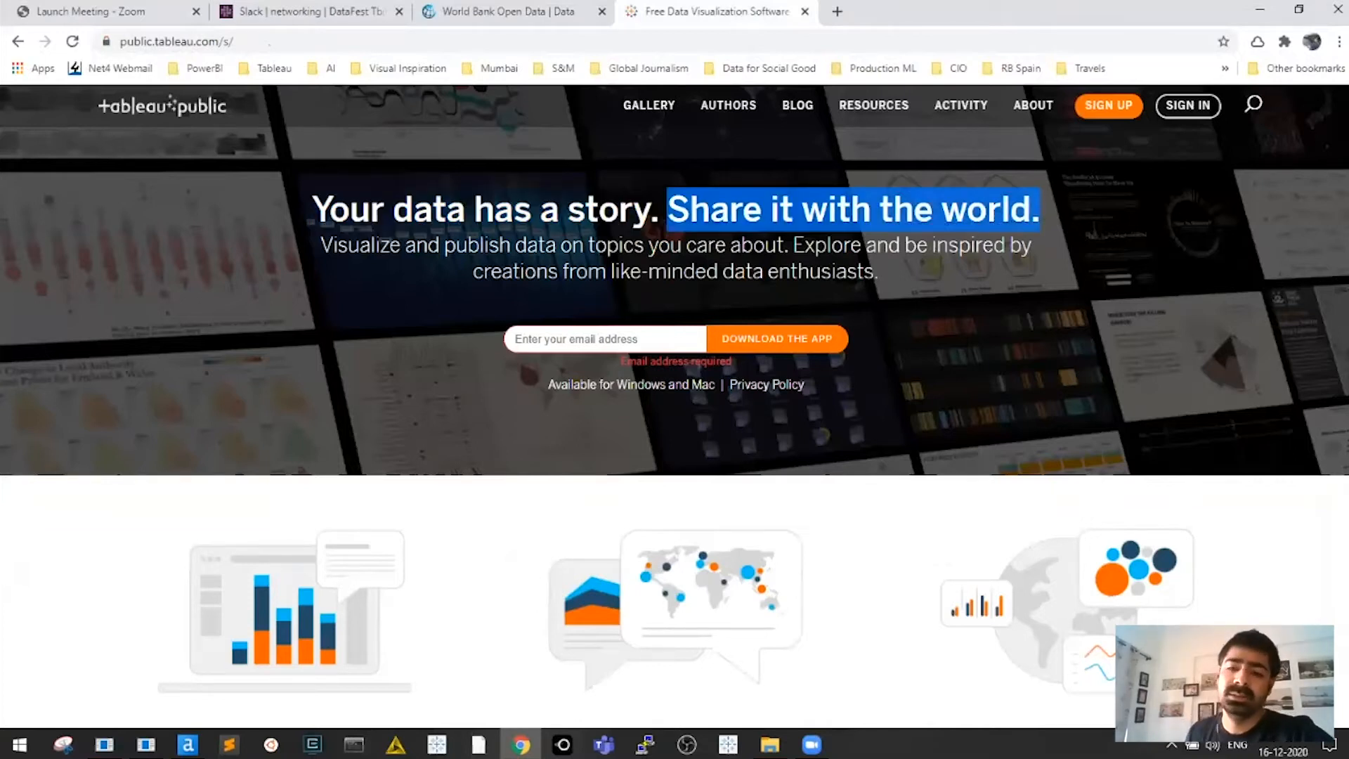
click(932, 228)
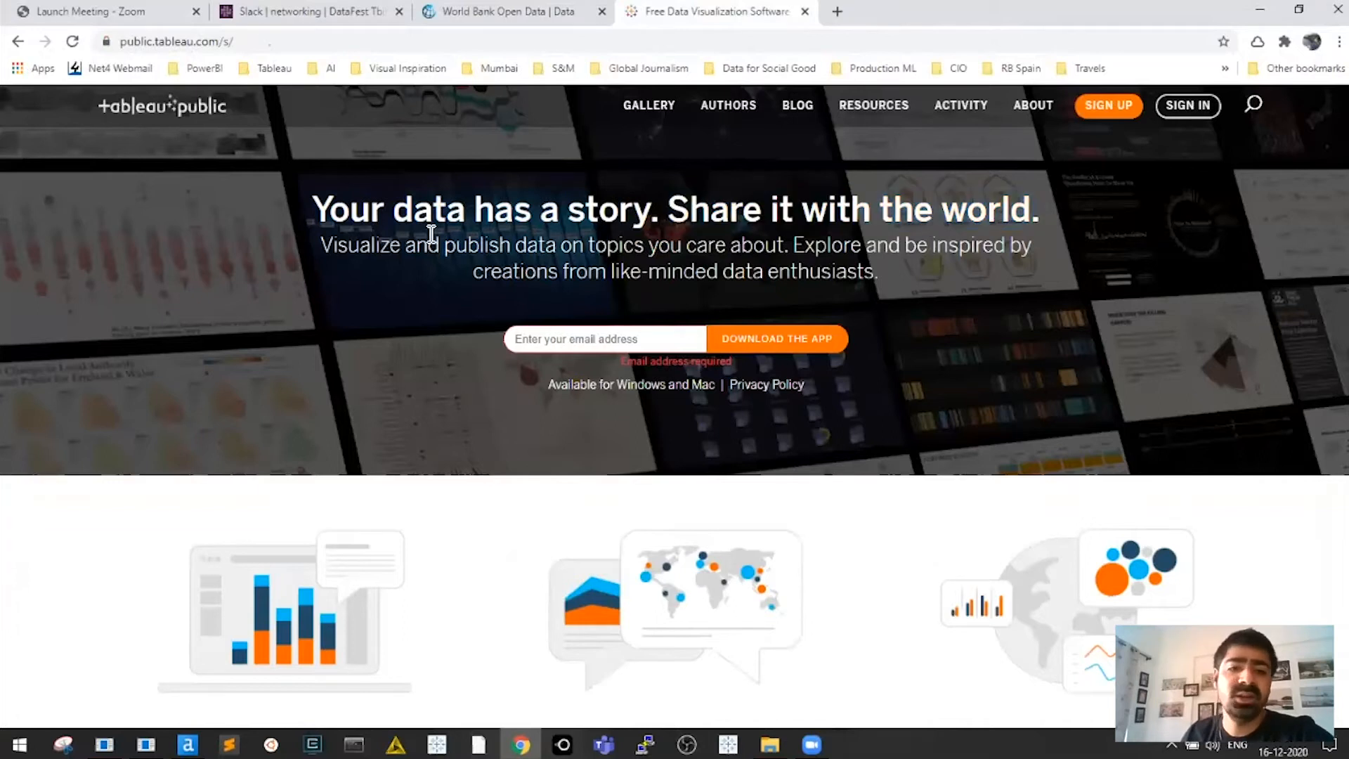
Read the subtitle about exploring creations, deselect it, and put the cursor in the email field
drag(323, 248, 1019, 261)
drag(795, 247, 889, 285)
drag(792, 246, 928, 285)
click(951, 283)
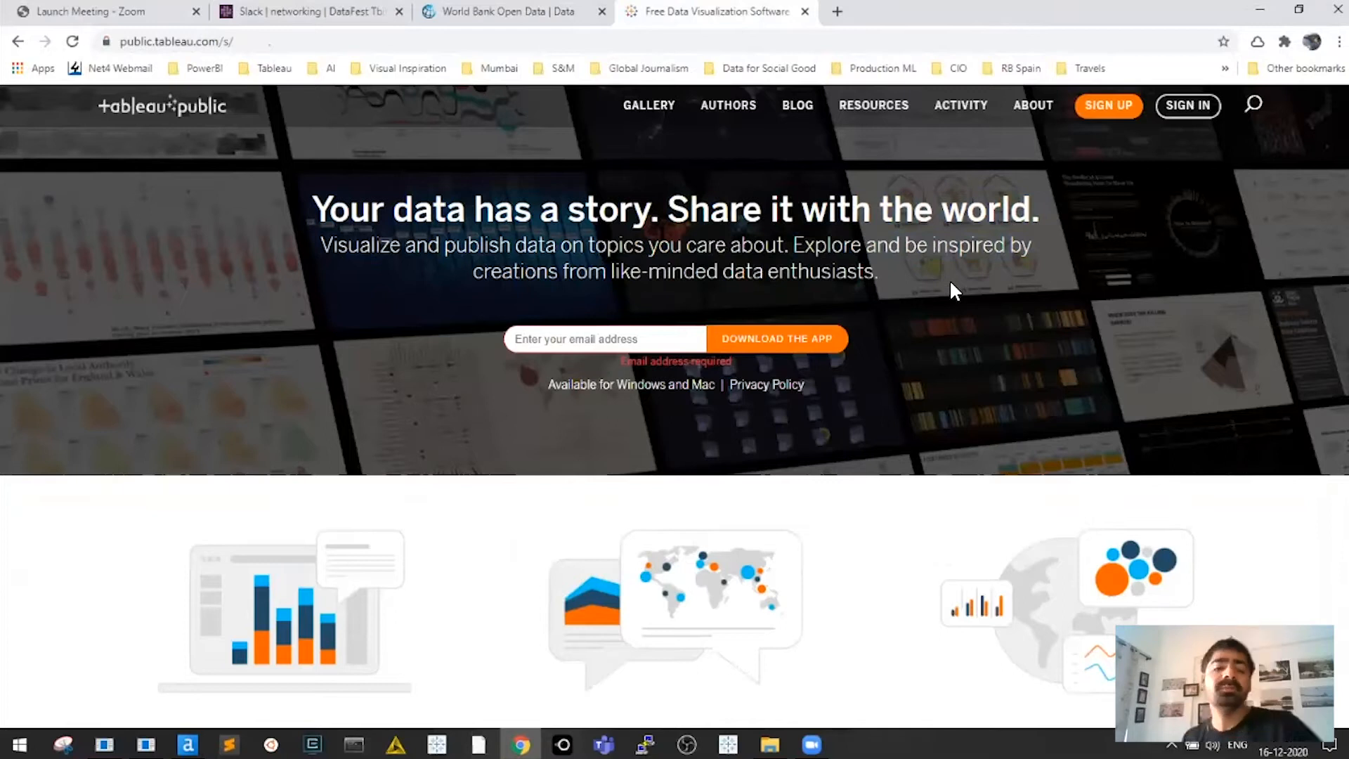
click(600, 337)
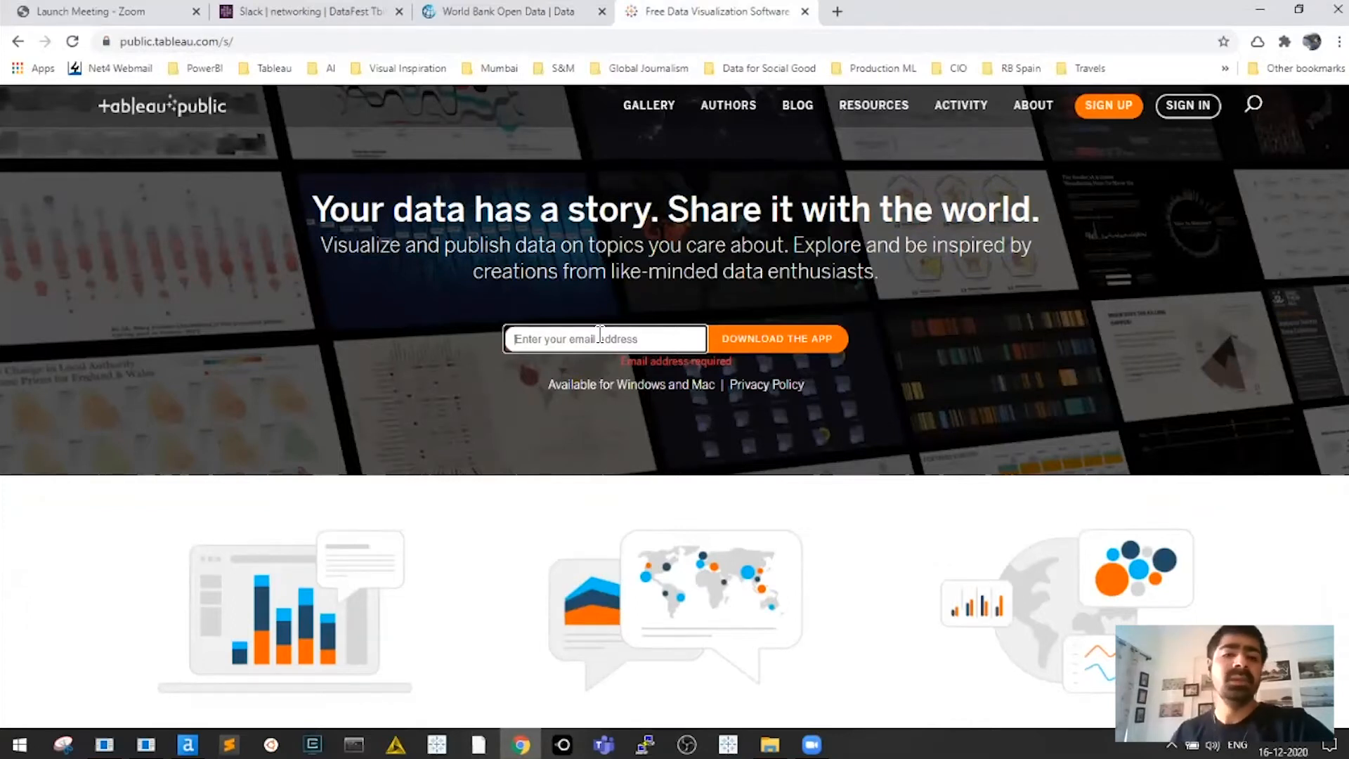
Sign in with the saved credentials to reach the profile page with 15 vizzes
click(758, 217)
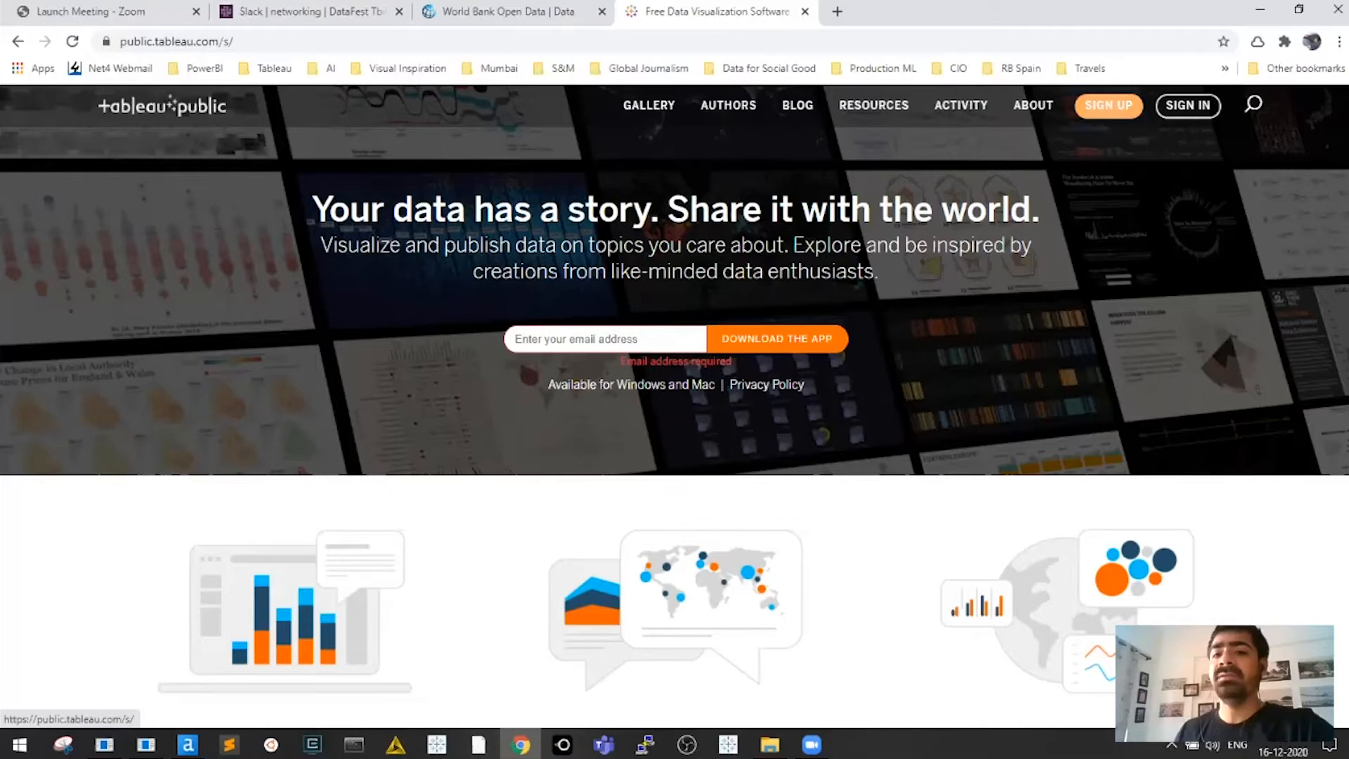
click(1188, 106)
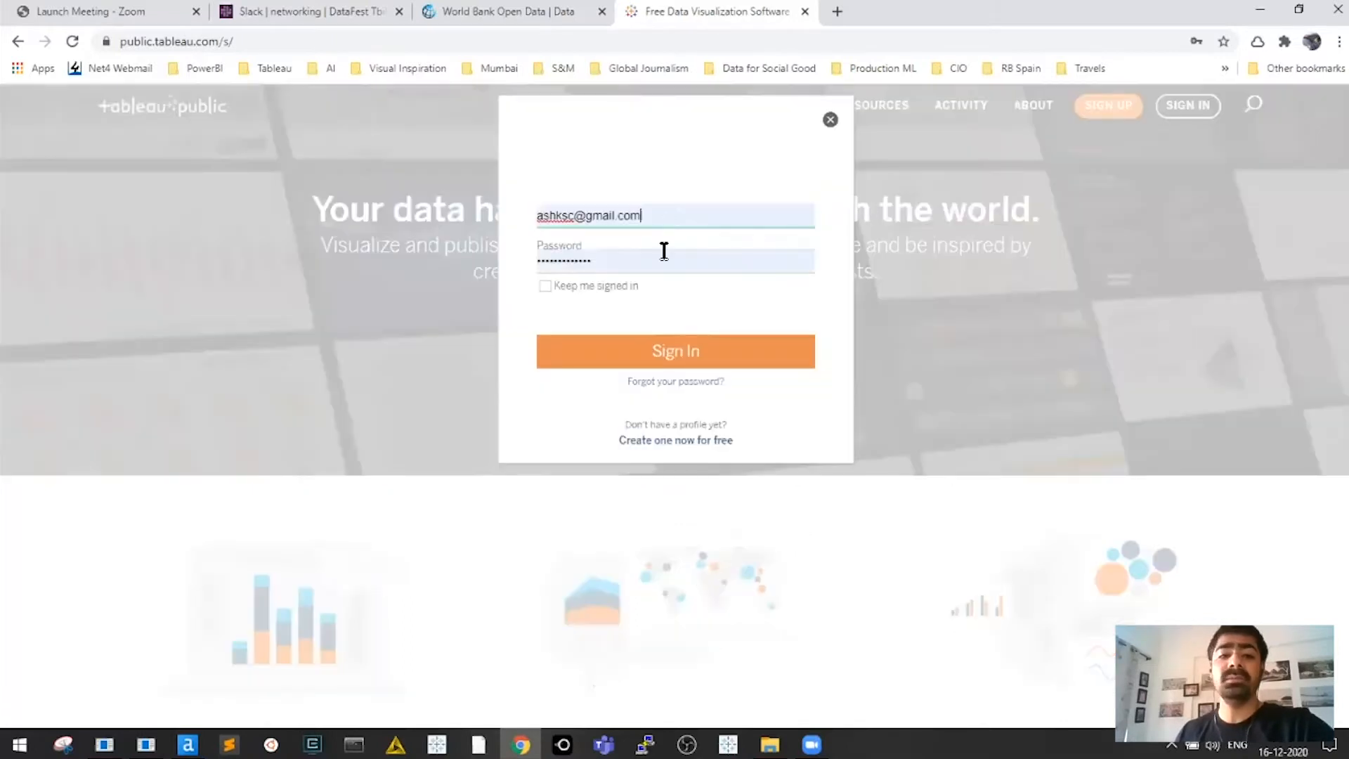
click(683, 356)
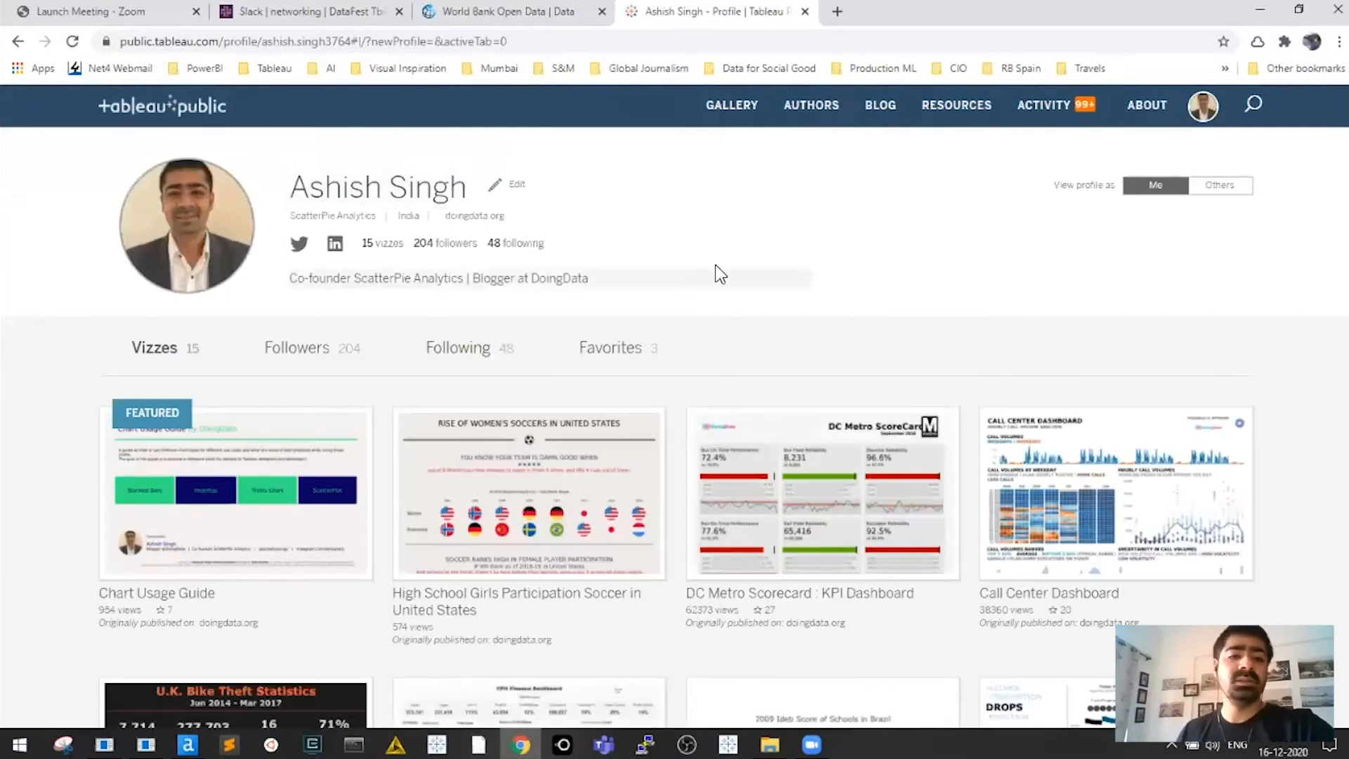
scroll(766, 262, down, 1)
scroll(930, 446, down, 2)
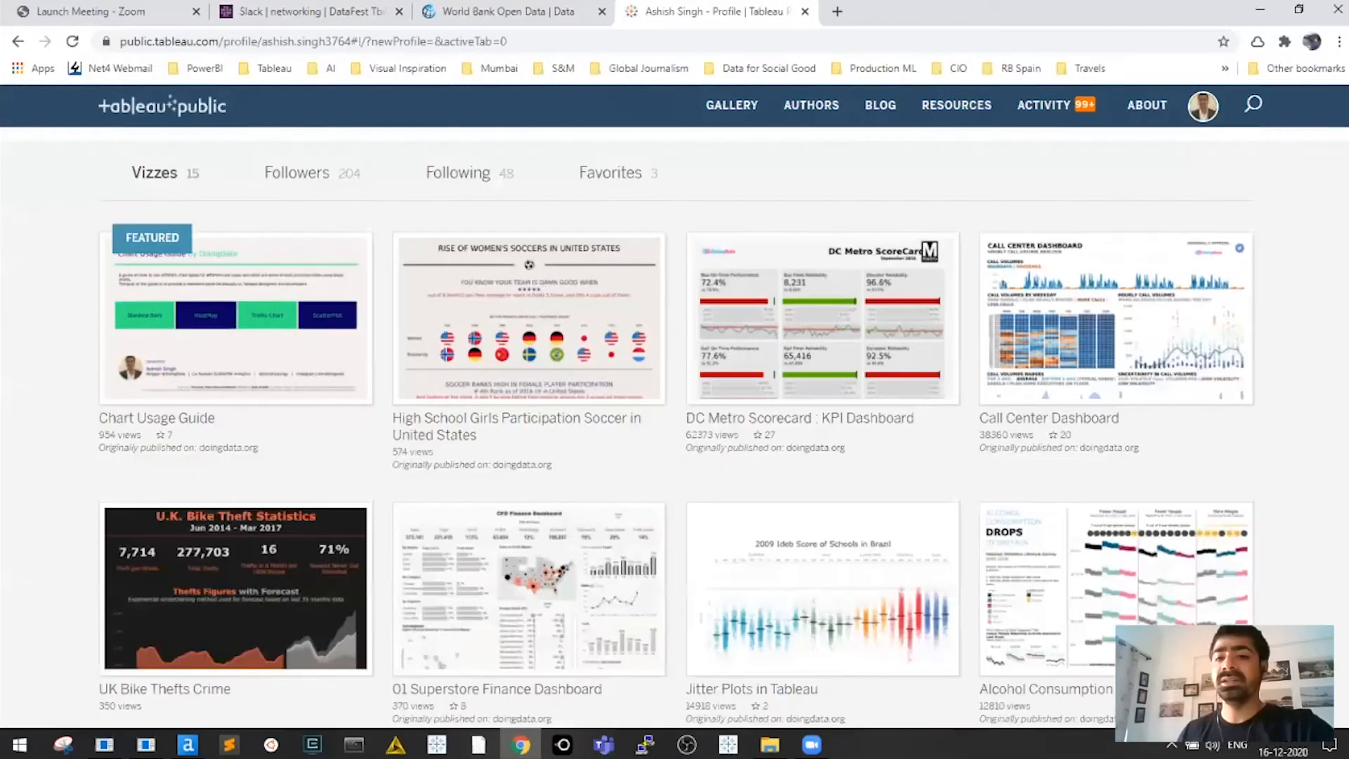
scroll(823, 281, down, 2)
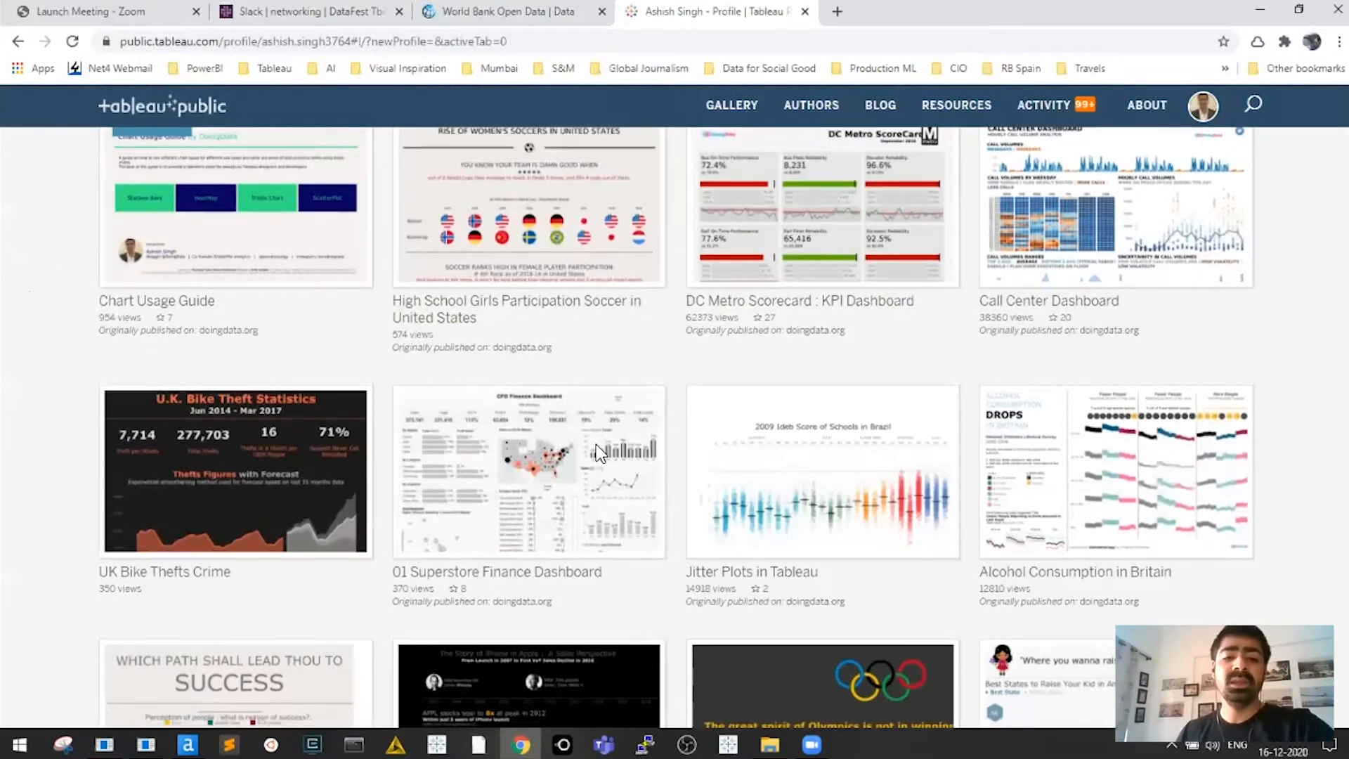
scroll(515, 277, down, 6)
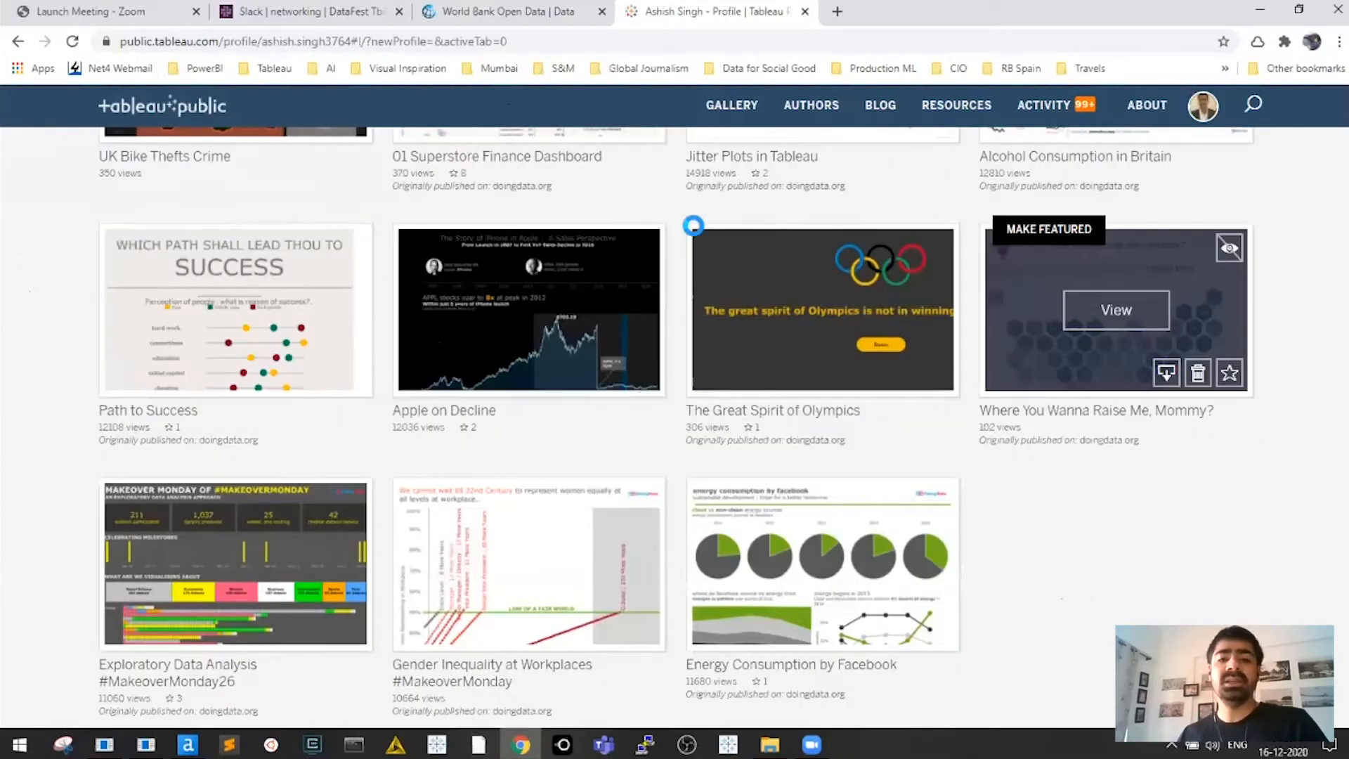
scroll(534, 208, up, 3)
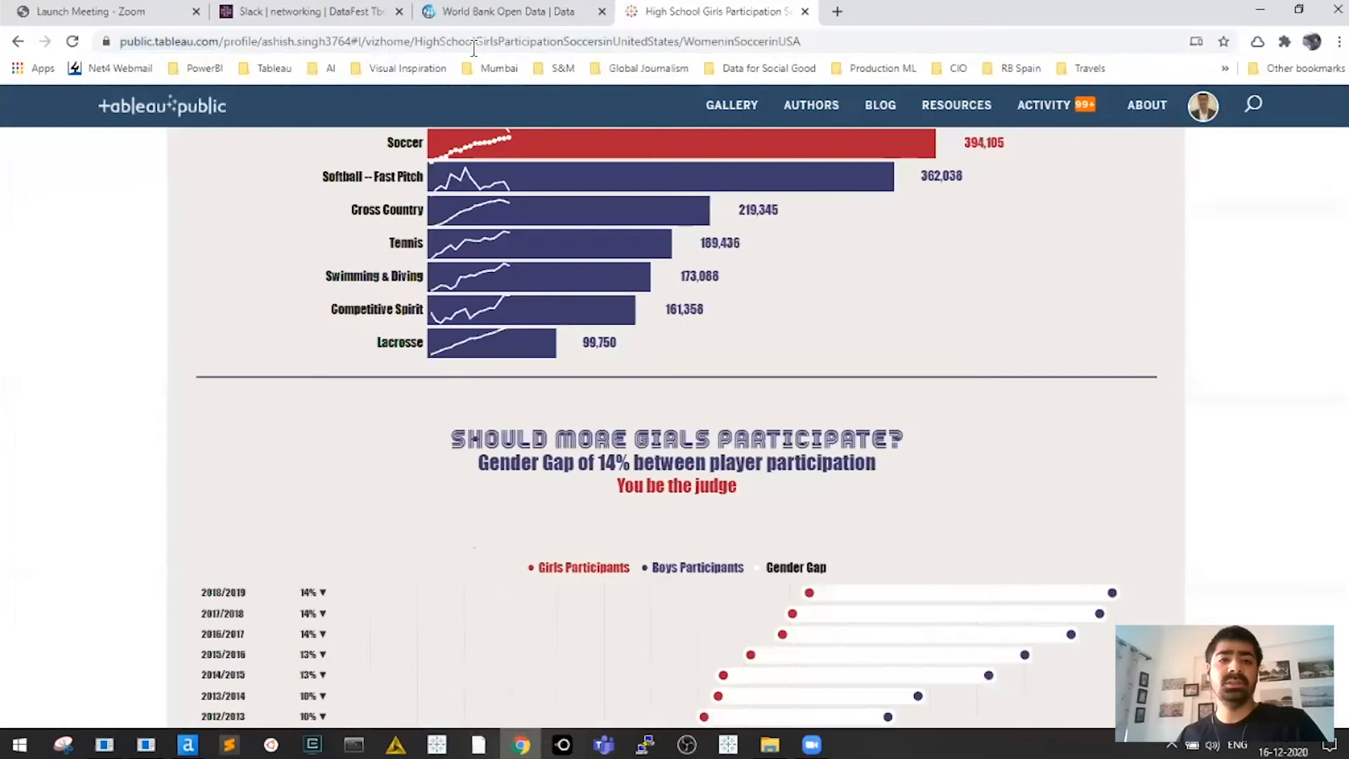
scroll(578, 176, down, 4)
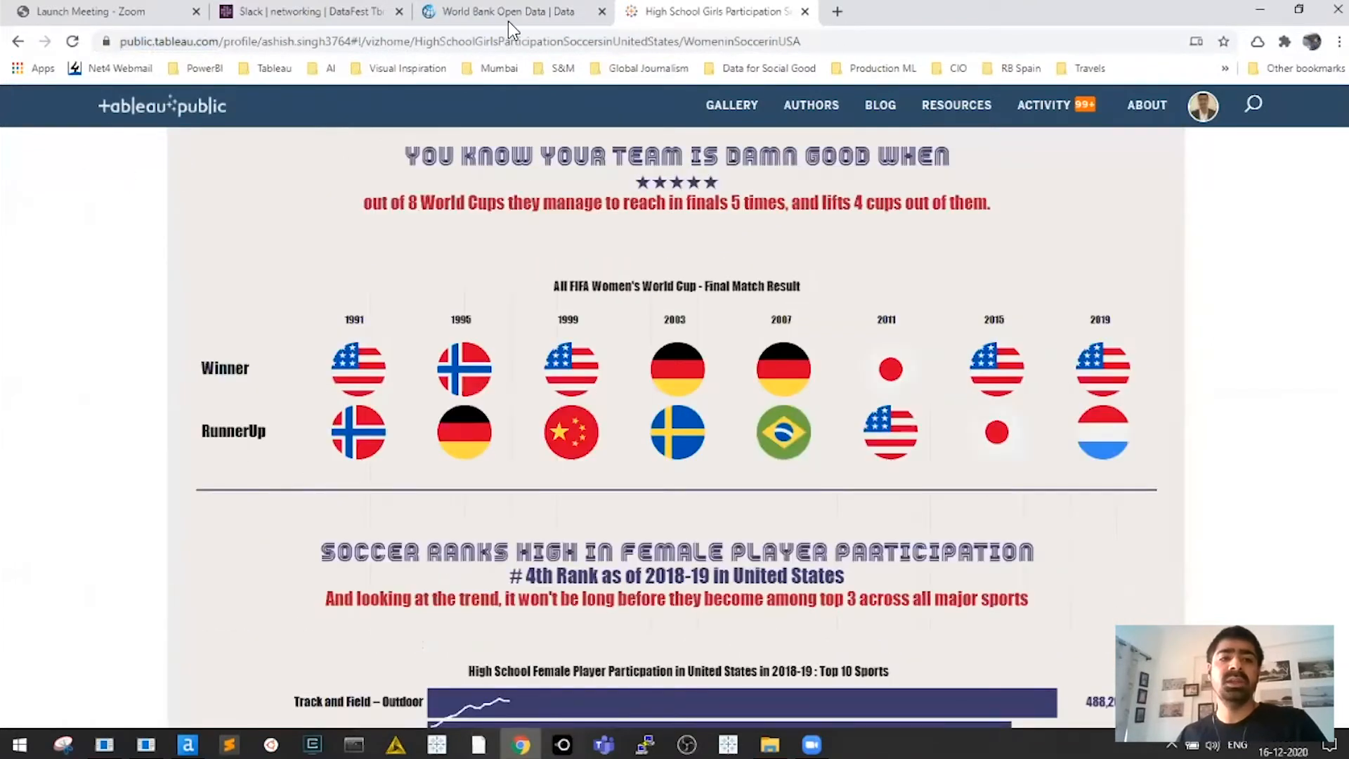
scroll(70, 88, up, 3)
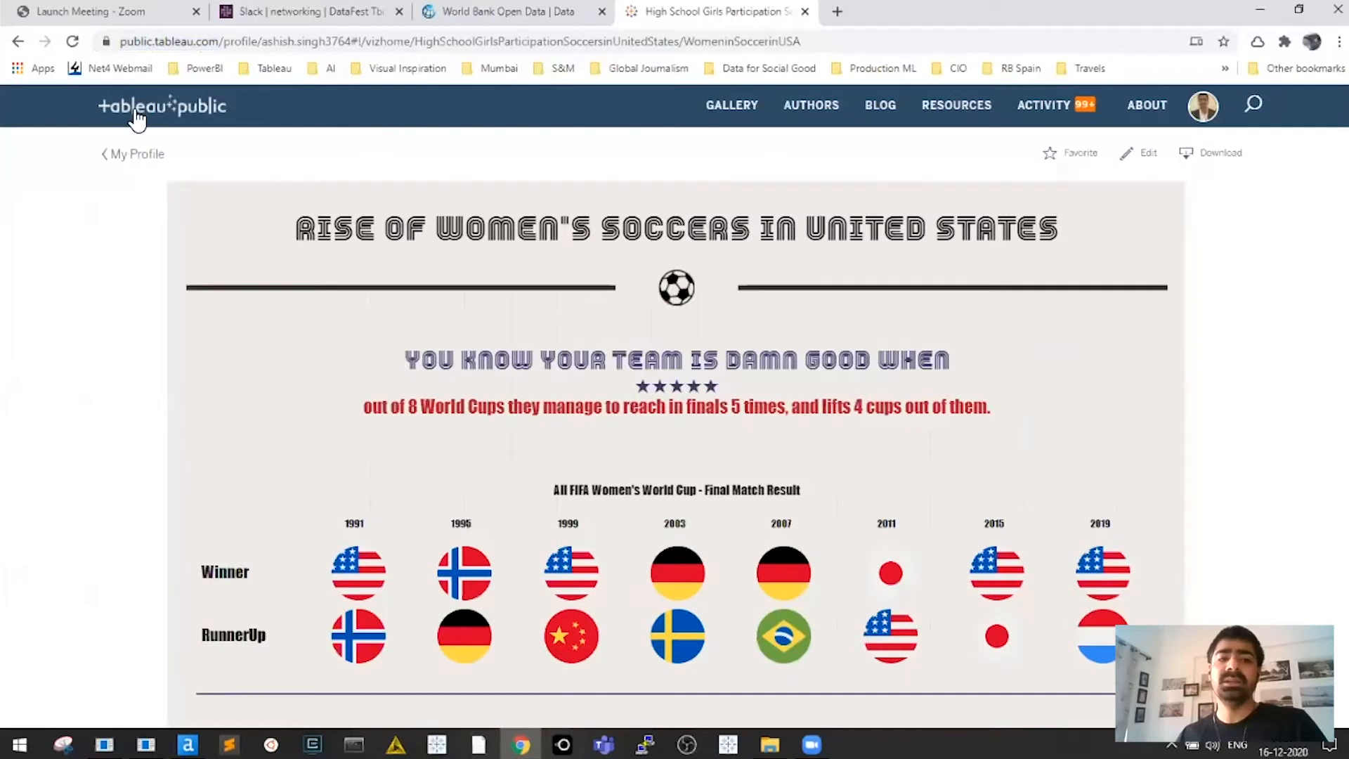
click(378, 42)
key(ctrl+a)
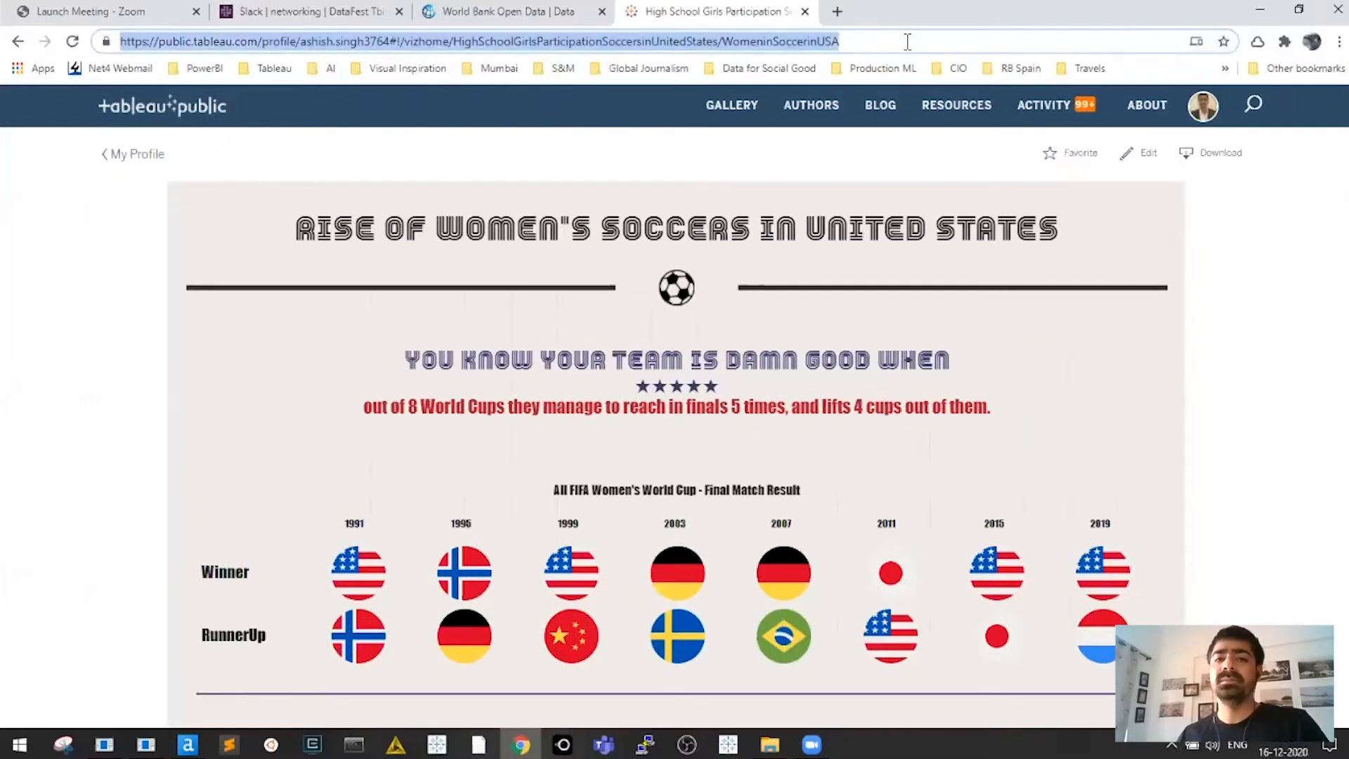
drag(868, 44, 110, 43)
drag(913, 45, 125, 40)
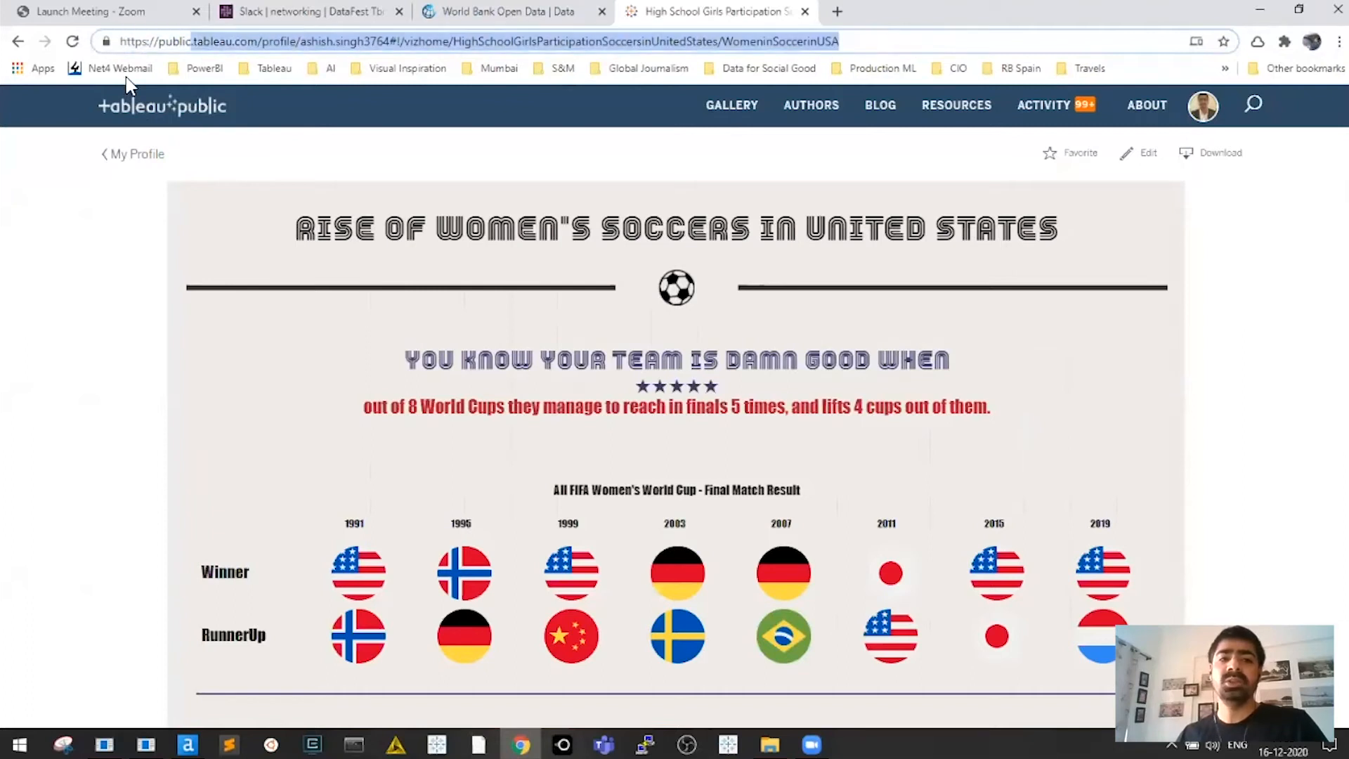
click(633, 92)
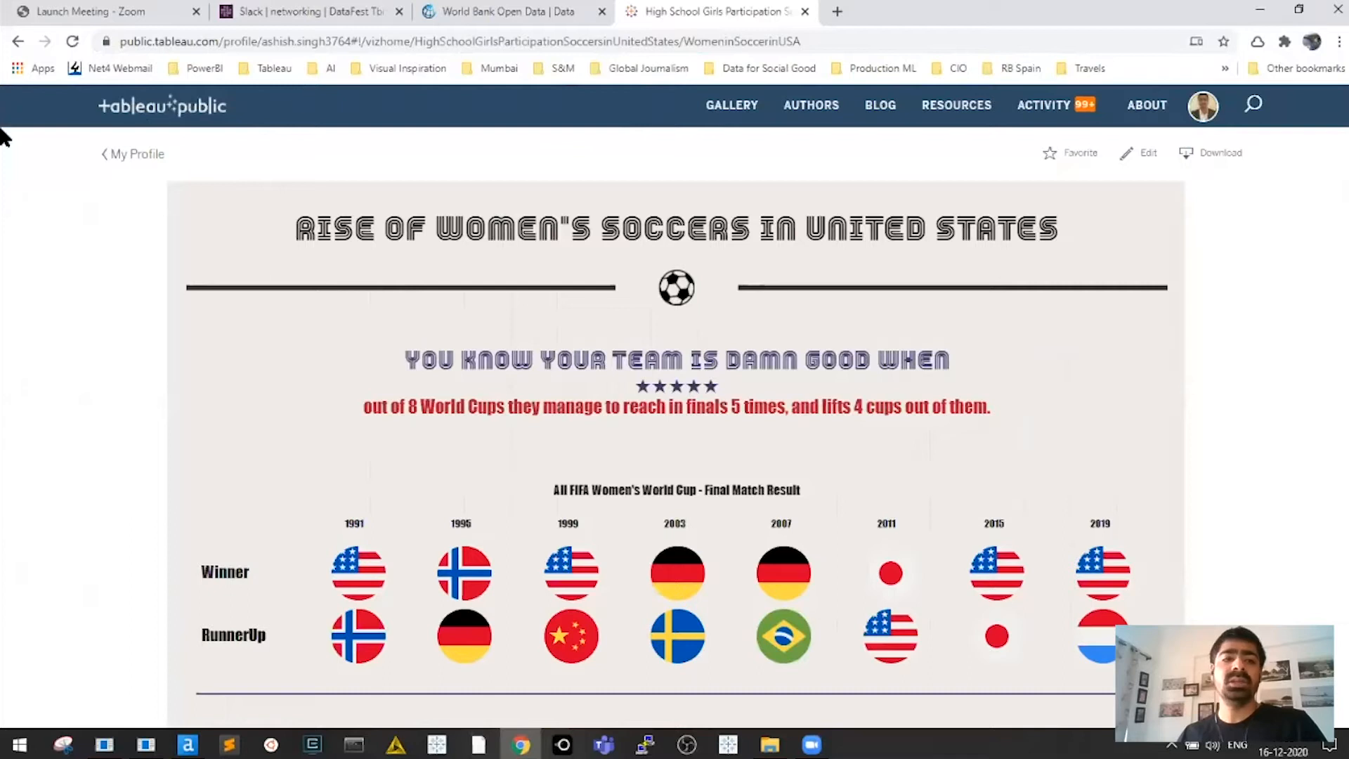
click(121, 162)
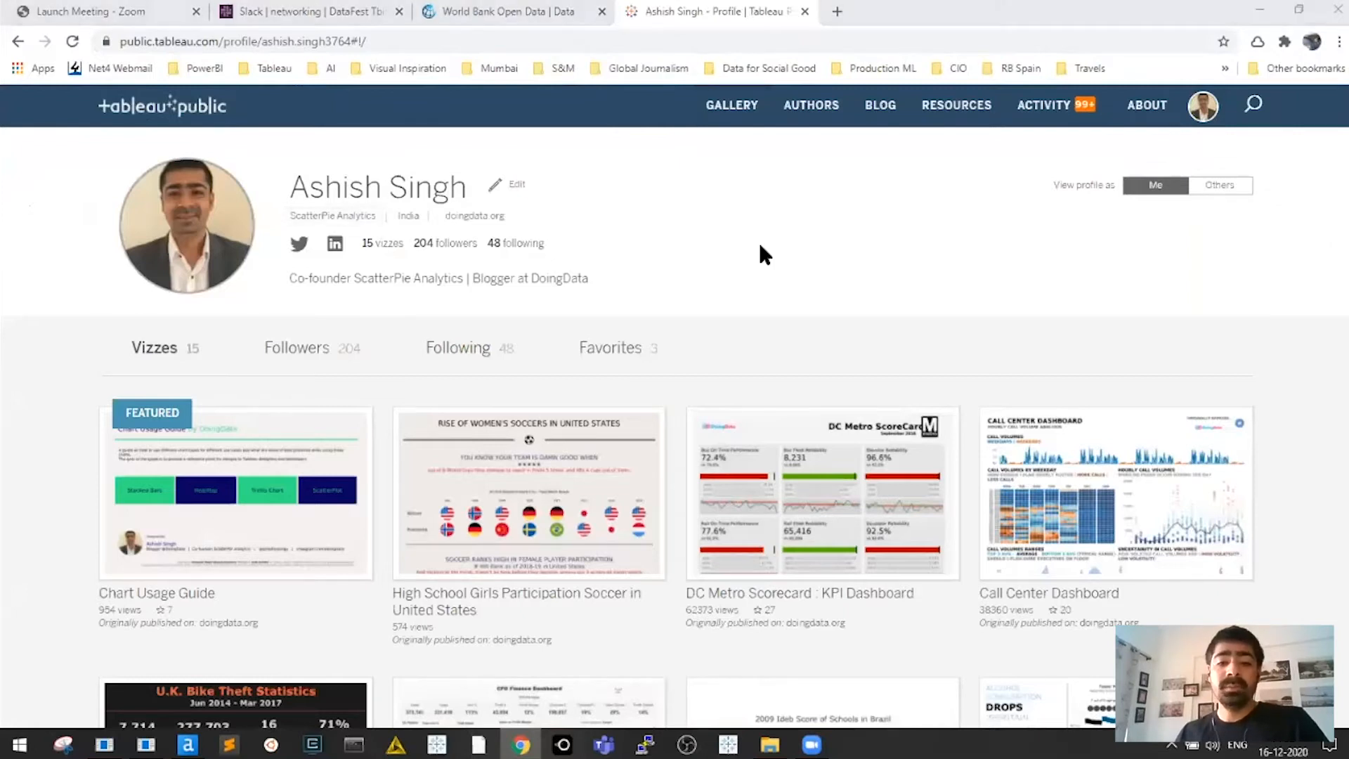
View CLEAN_DATA_WB_FEMALE_1960_2020.xlsx in the Dataset folder, then show the Tableau Public start page
key(alt+Tab)
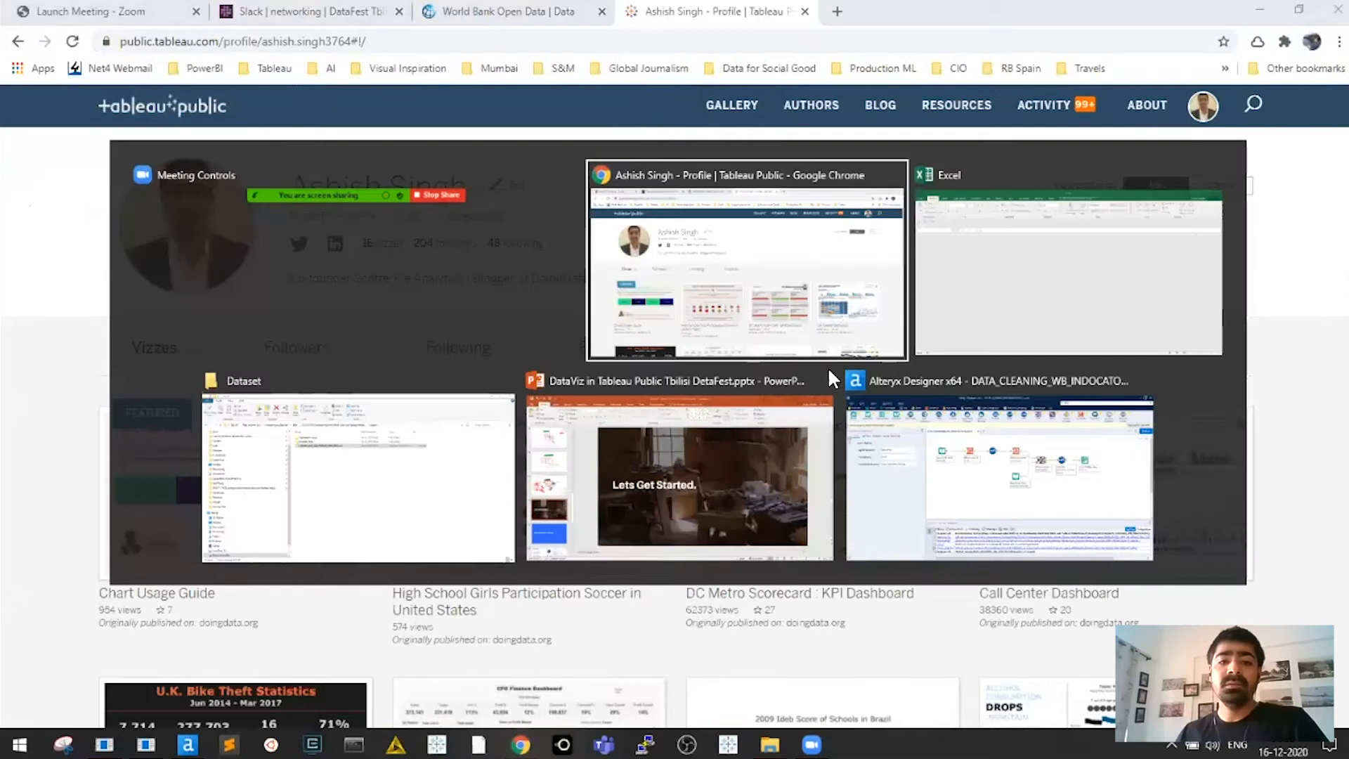
key(alt+Tab)
key(alt+Tab)
key(alt+Tab)
key(alt+shift+Tab)
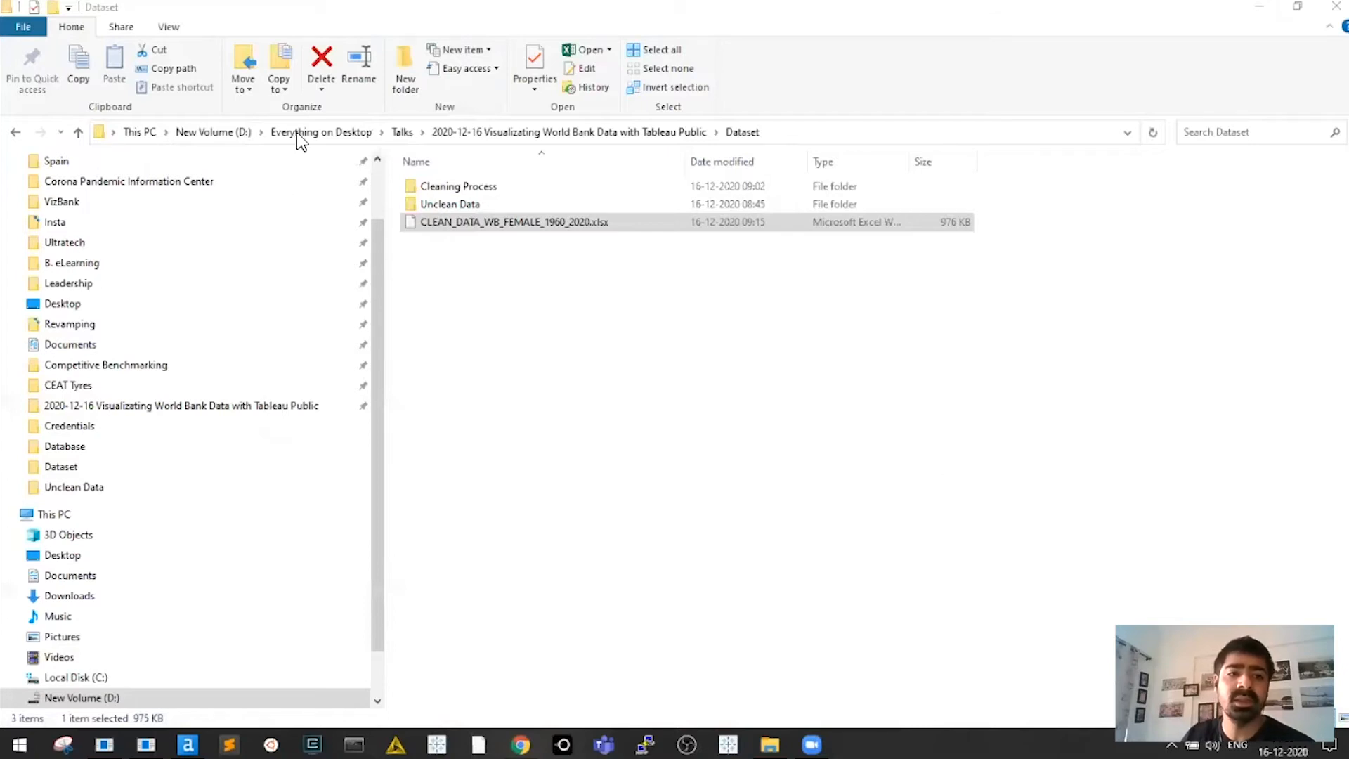
key(super+d)
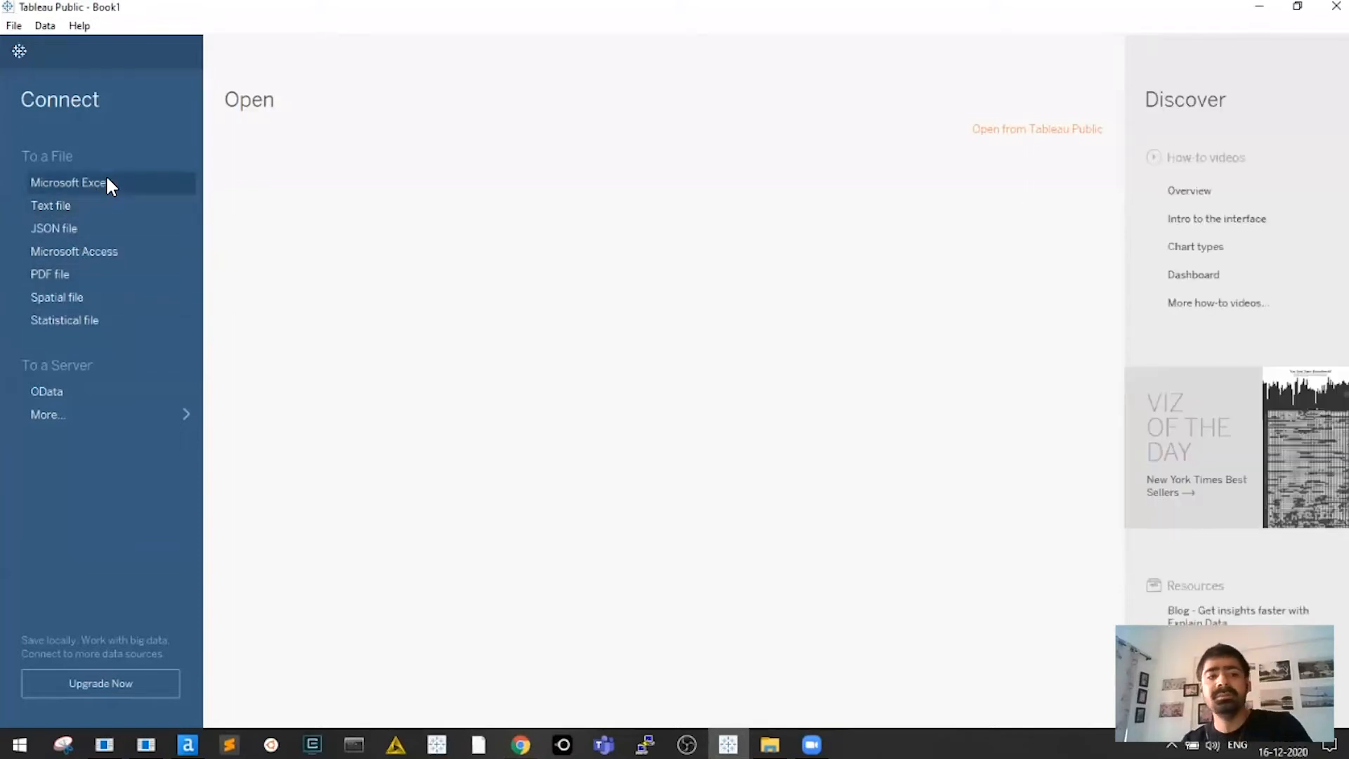
Open the Microsoft Excel connection file picker and confirm the Dataset folder path
click(144, 184)
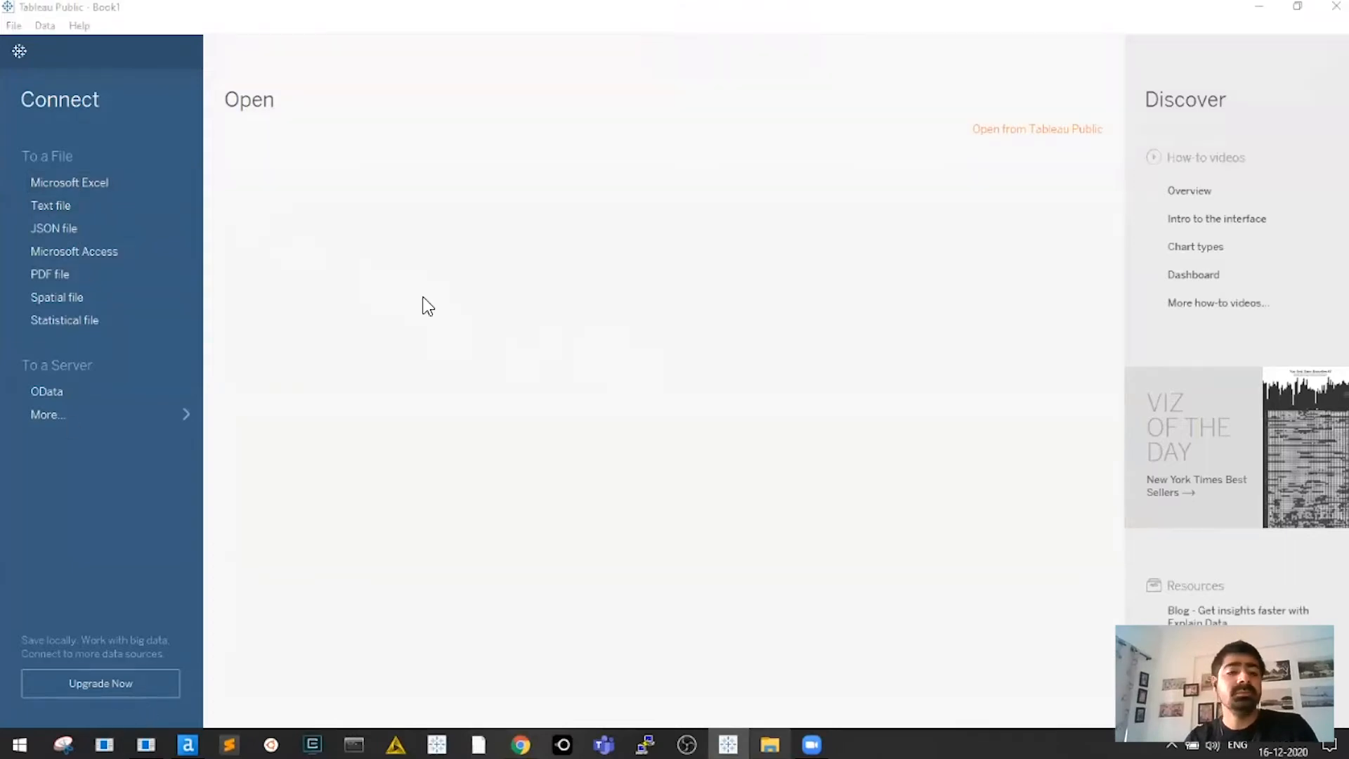
key(alt+Tab)
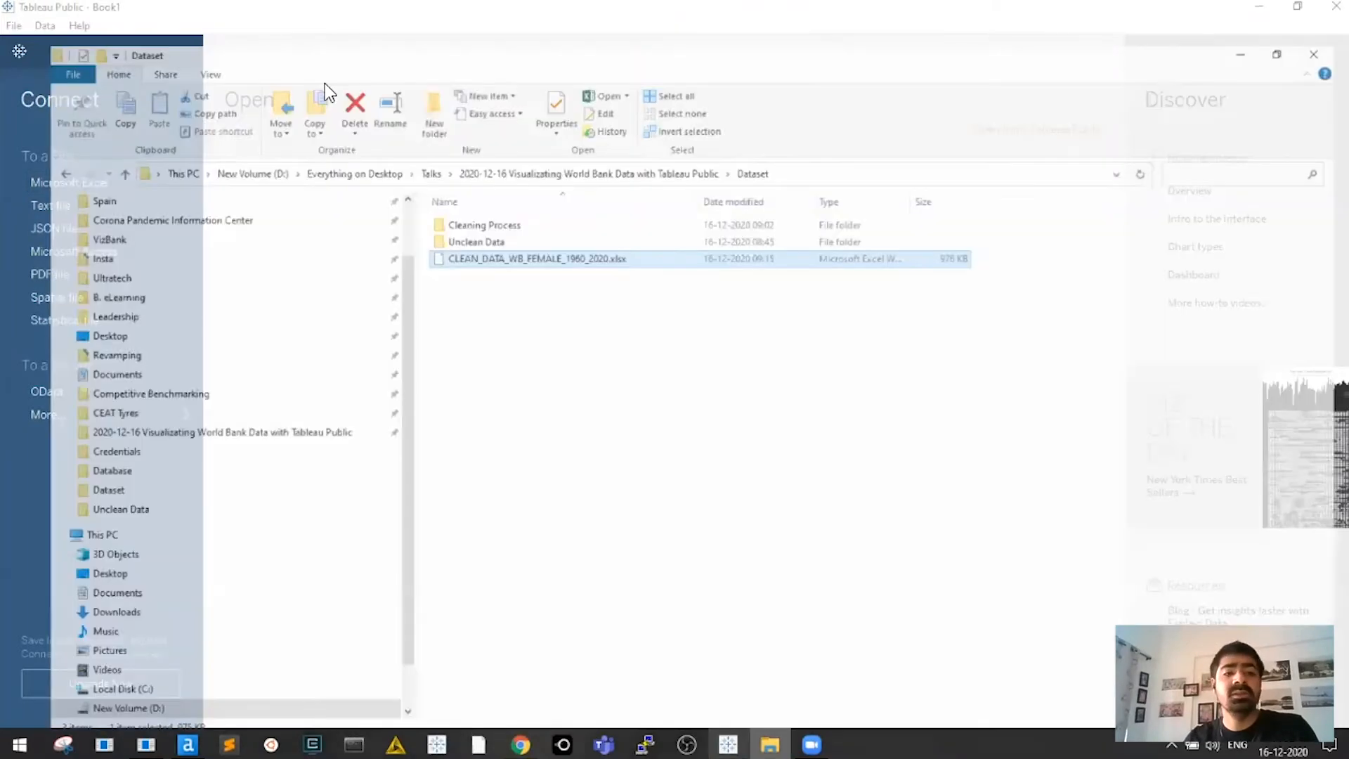
key(alt+Tab)
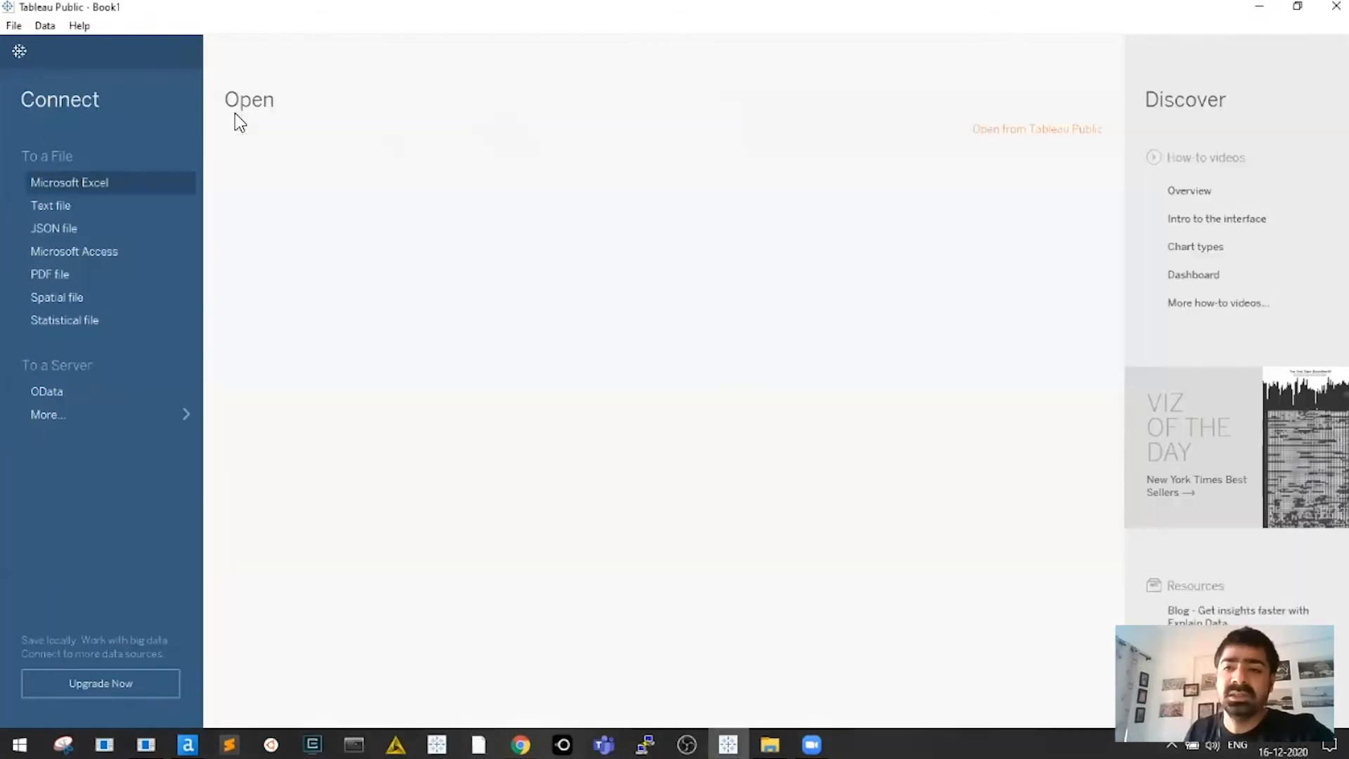
click(114, 183)
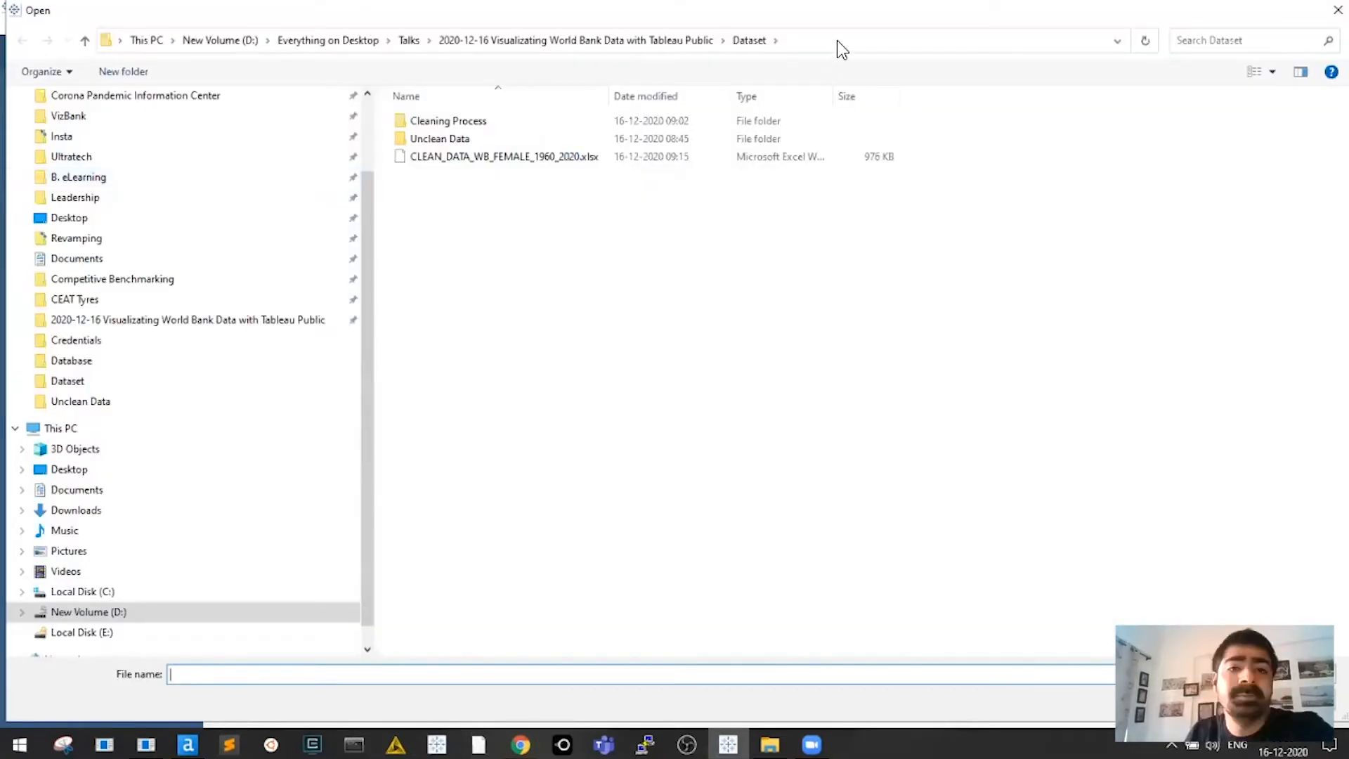
click(837, 40)
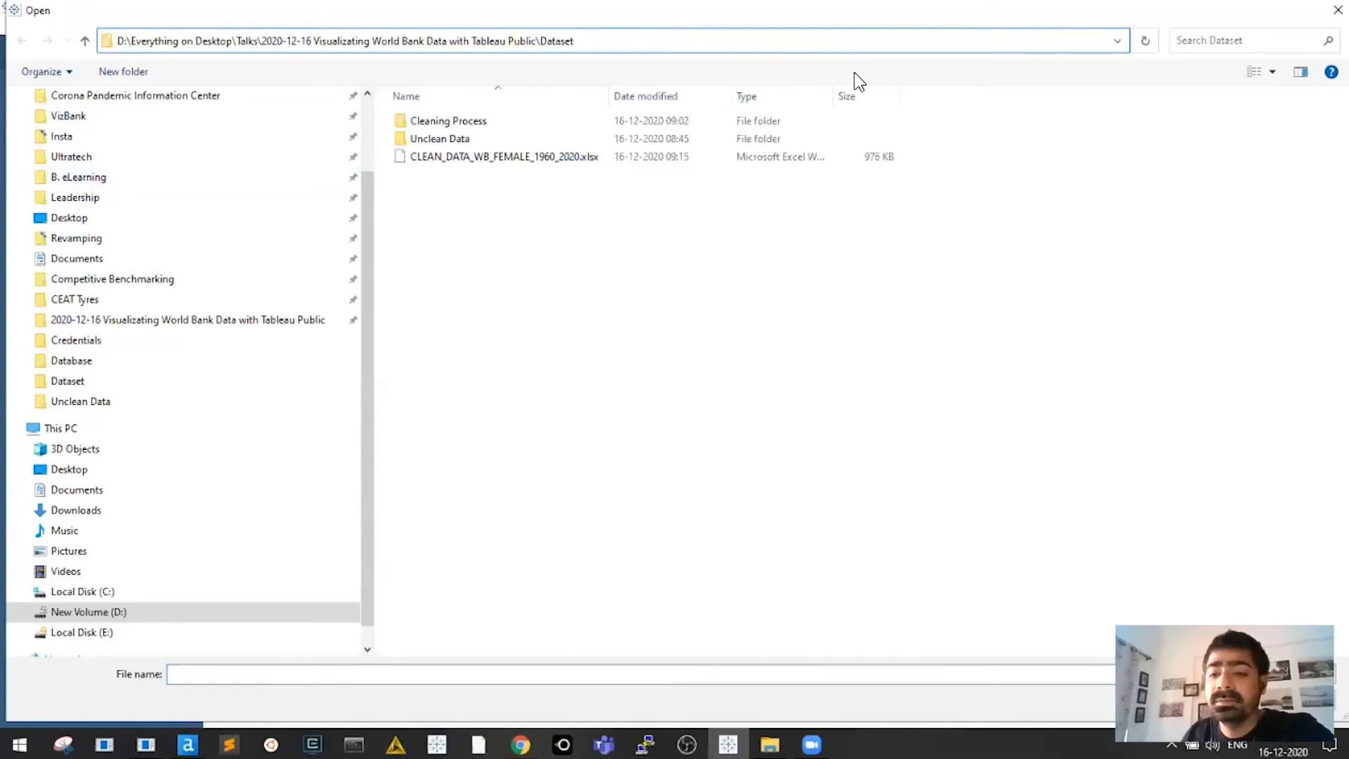
Widen the Name and Type columns and open CLEAN_DATA_WB_FEMALE_1960_2020.xlsx
click(854, 73)
drag(616, 96, 770, 96)
click(558, 156)
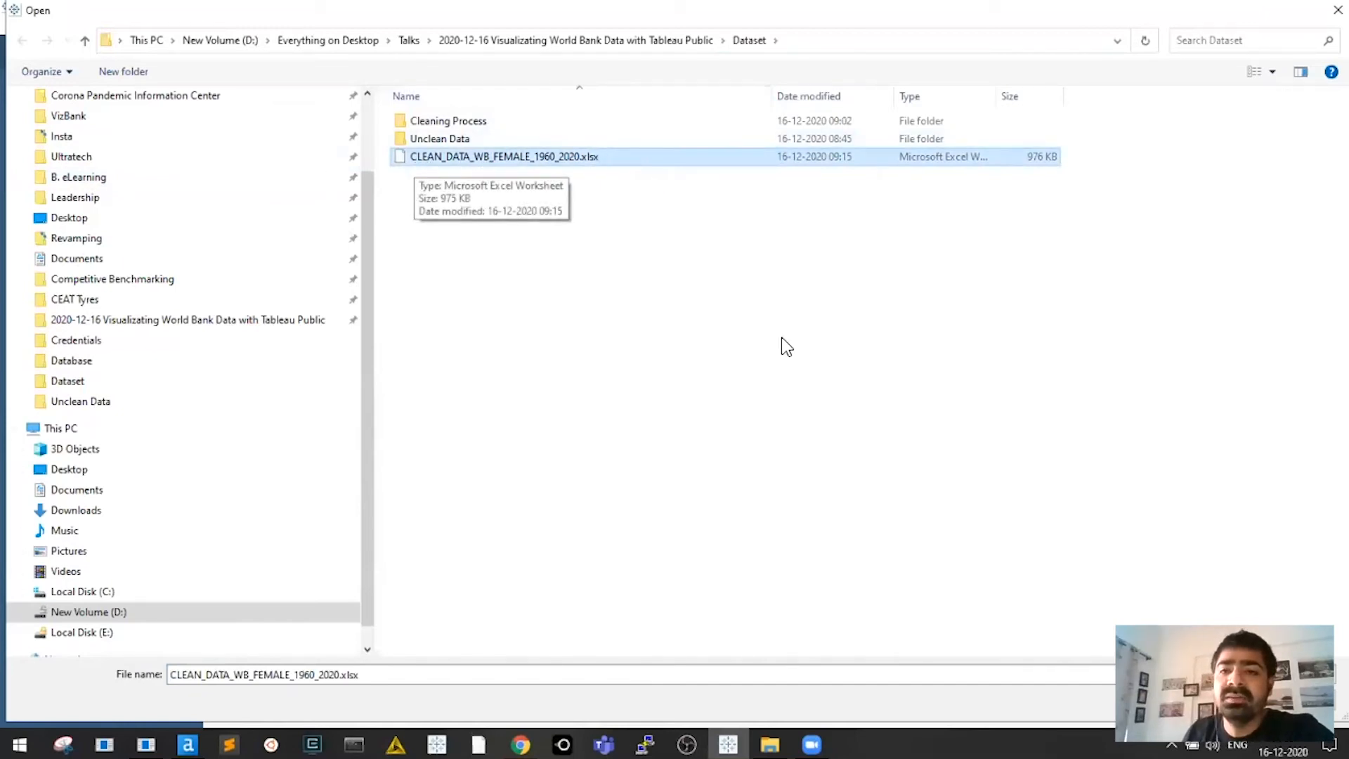
mouse_move(1047, 92)
mouse_down()
mouse_move(1088, 95)
mouse_move(1033, 96)
mouse_up()
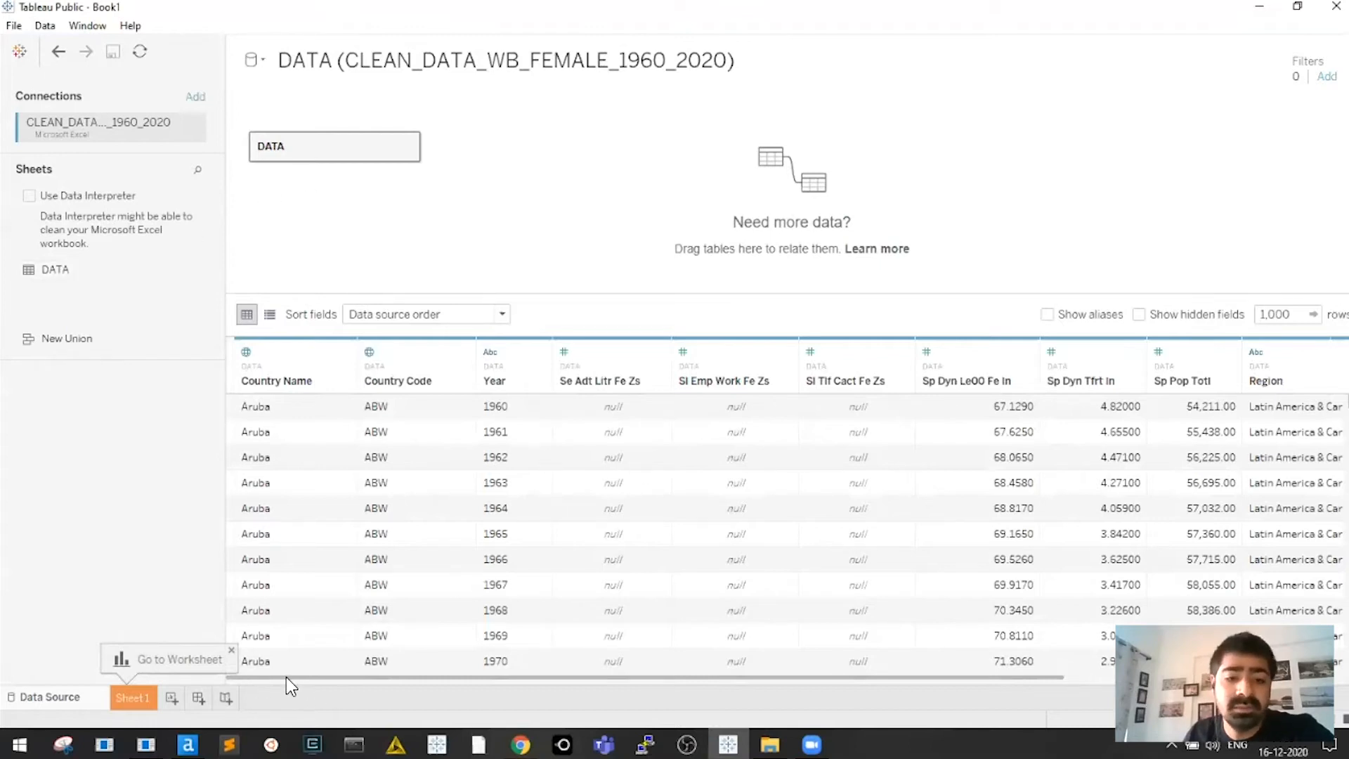
mouse_move(285, 677)
mouse_down()
mouse_move(367, 679)
mouse_move(267, 679)
mouse_up()
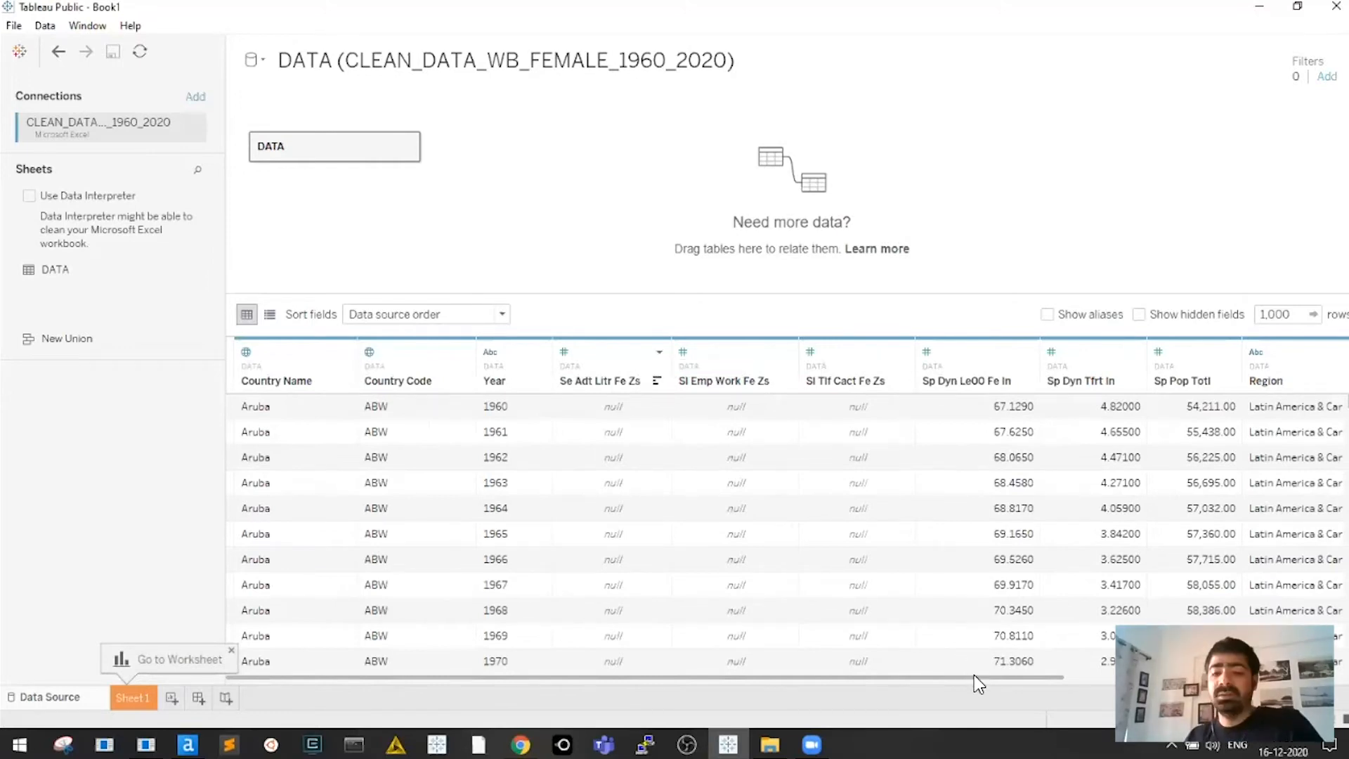
drag(985, 675, 816, 699)
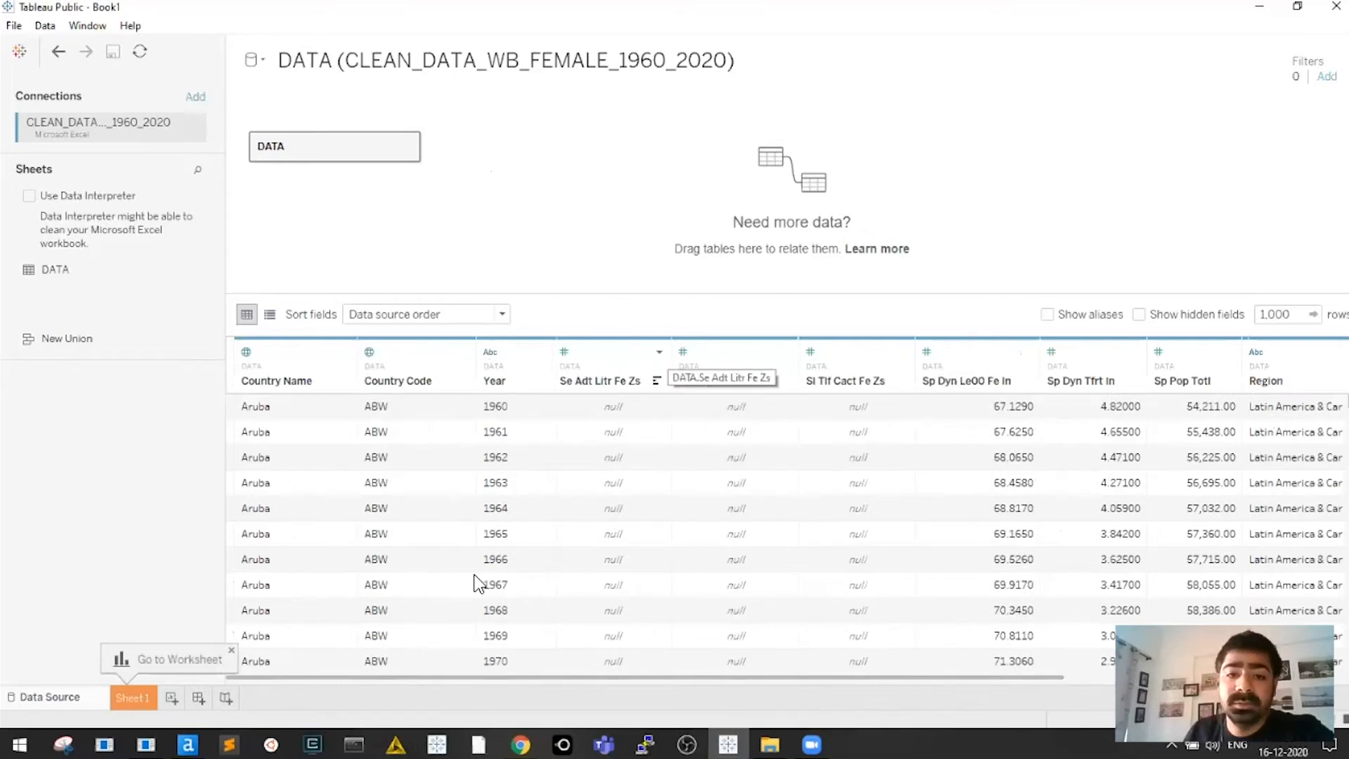
drag(577, 676, 1044, 710)
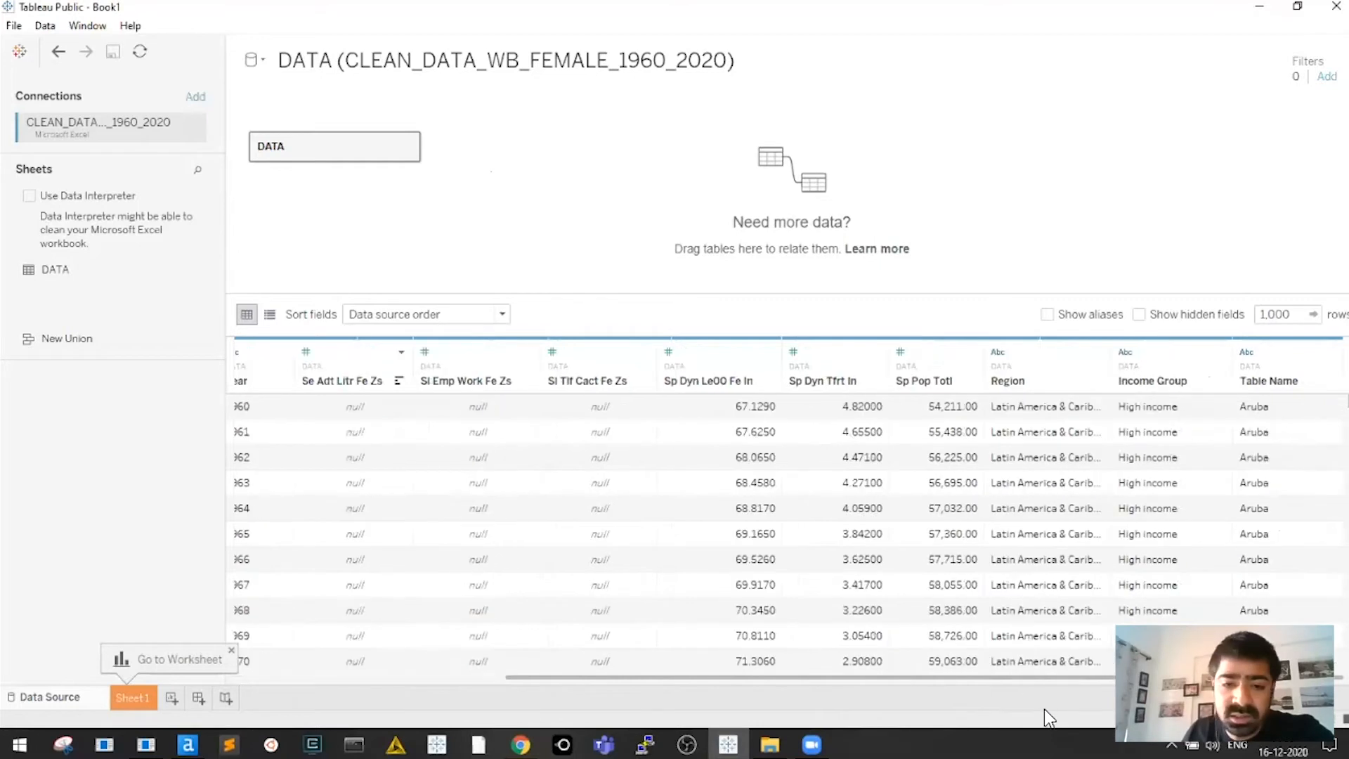
drag(690, 702, 854, 702)
scroll(787, 534, down, 8)
scroll(711, 688, down, 20)
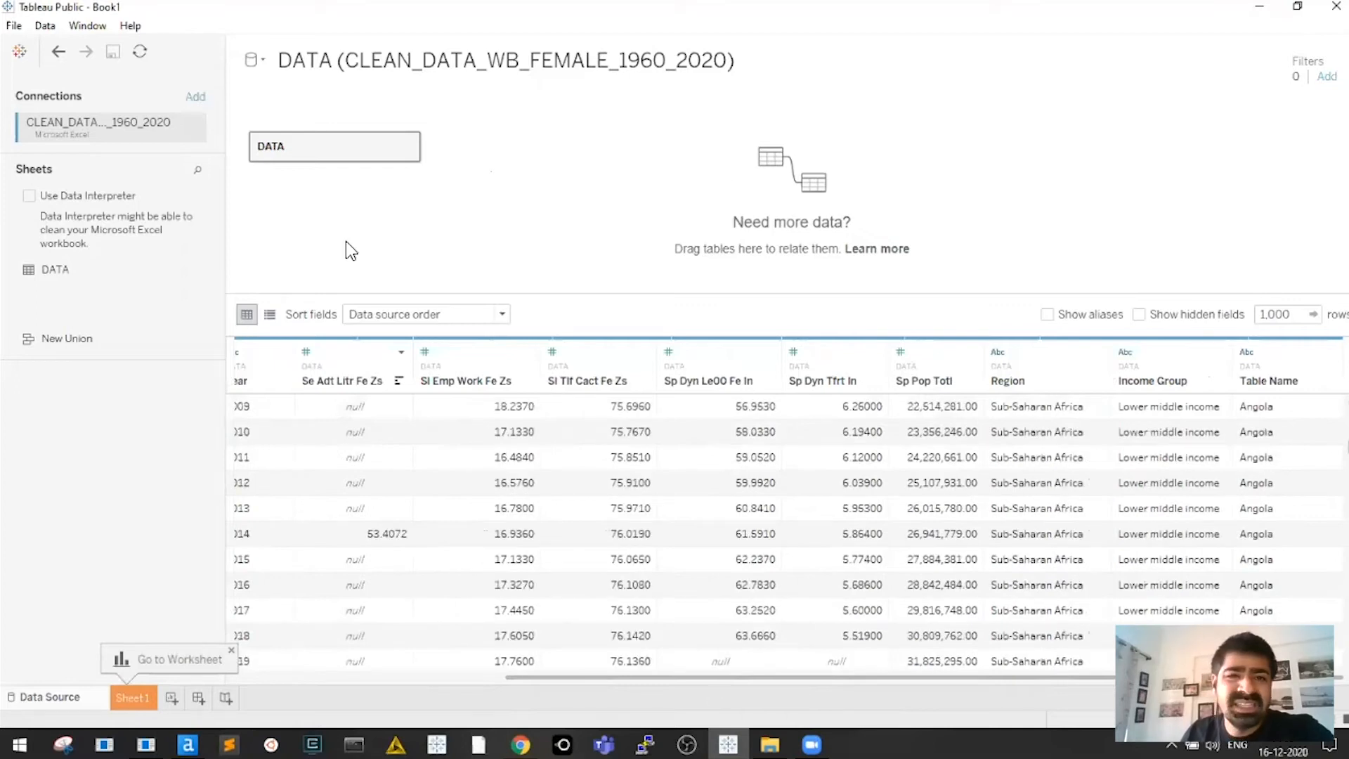
scroll(710, 399, down, 20)
scroll(701, 284, down, 20)
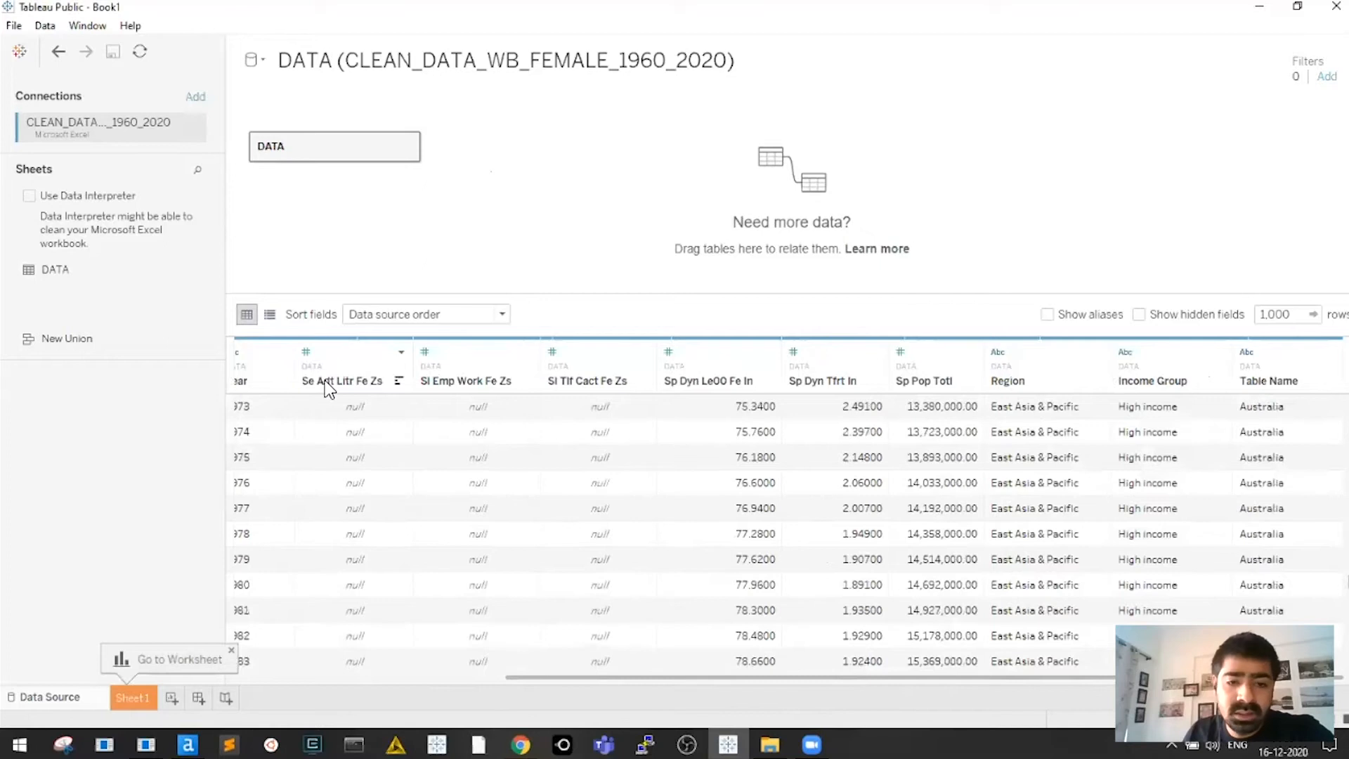
scroll(407, 421, up, 20)
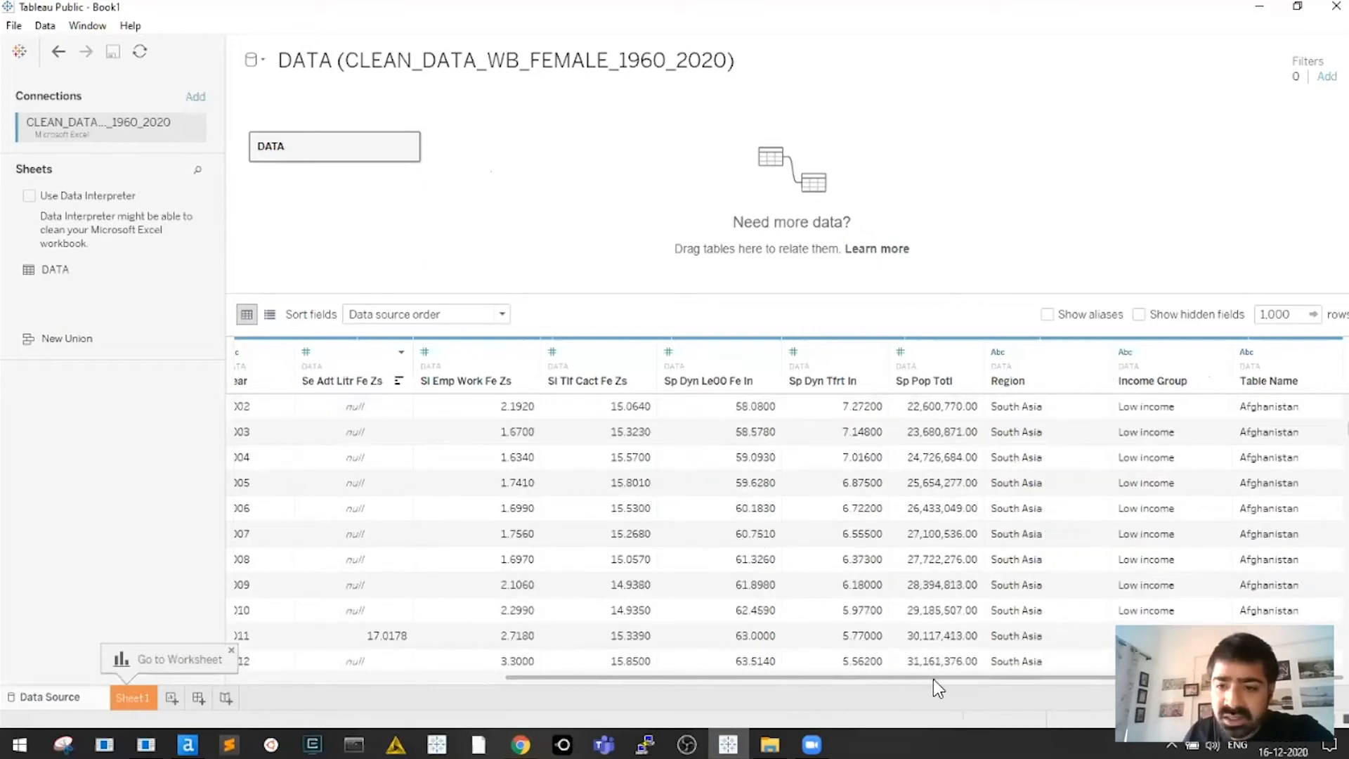
drag(810, 689, 706, 683)
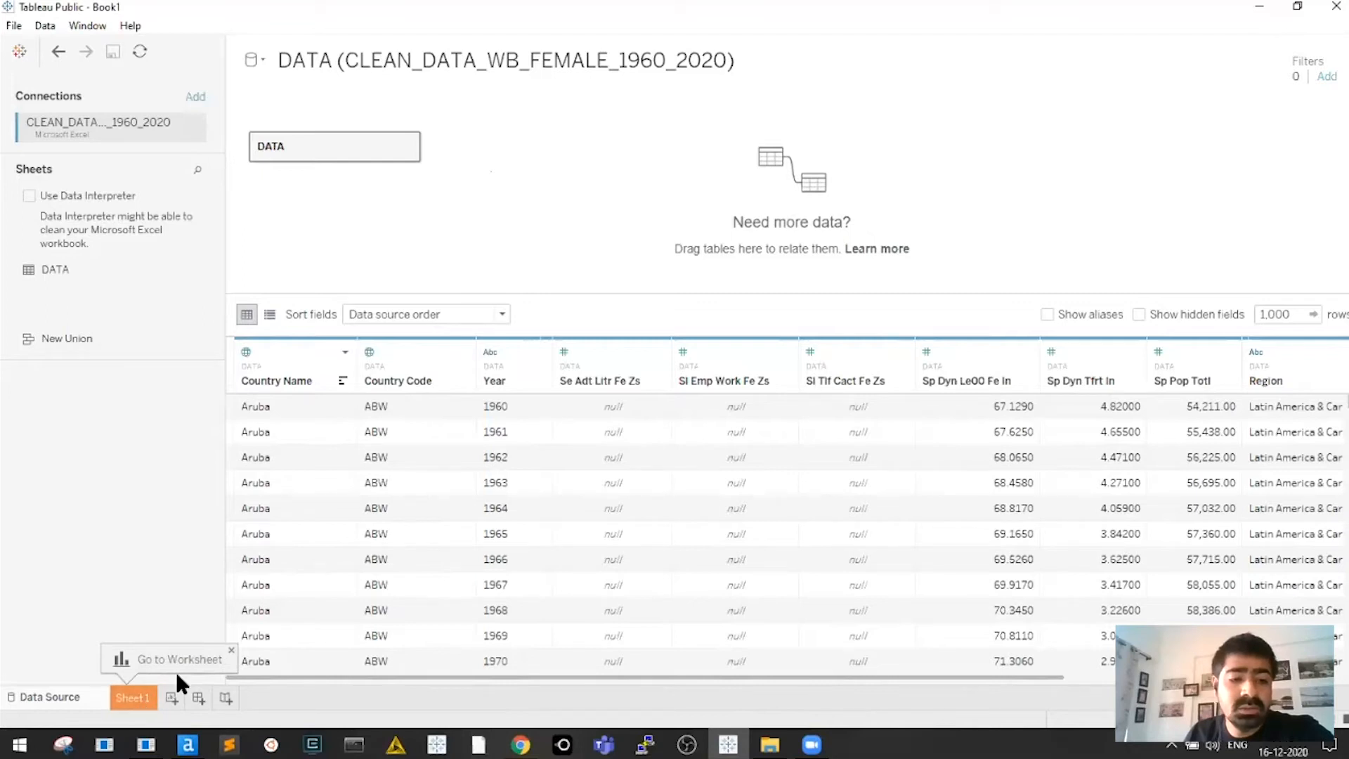
Switch to Sheet 1 and widen the Data pane to show full field names
click(137, 693)
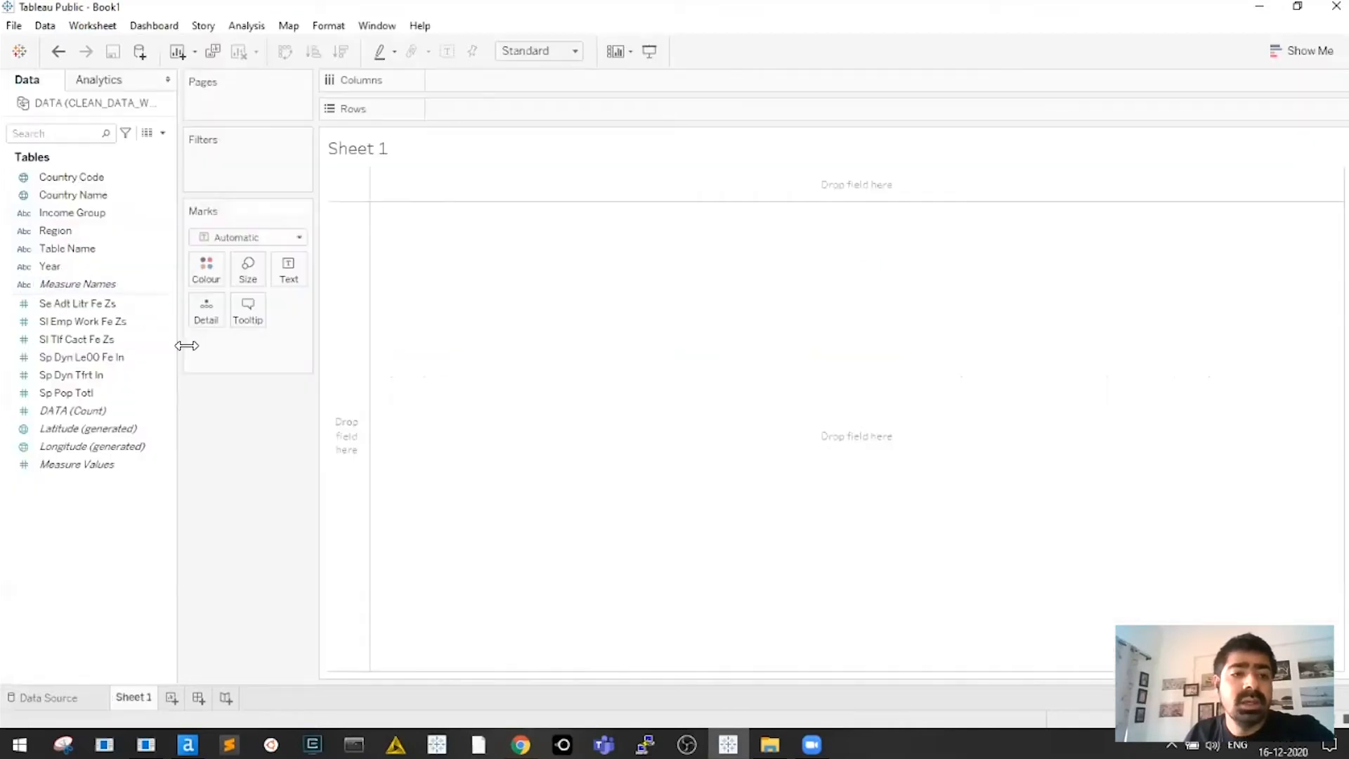
drag(187, 346, 247, 346)
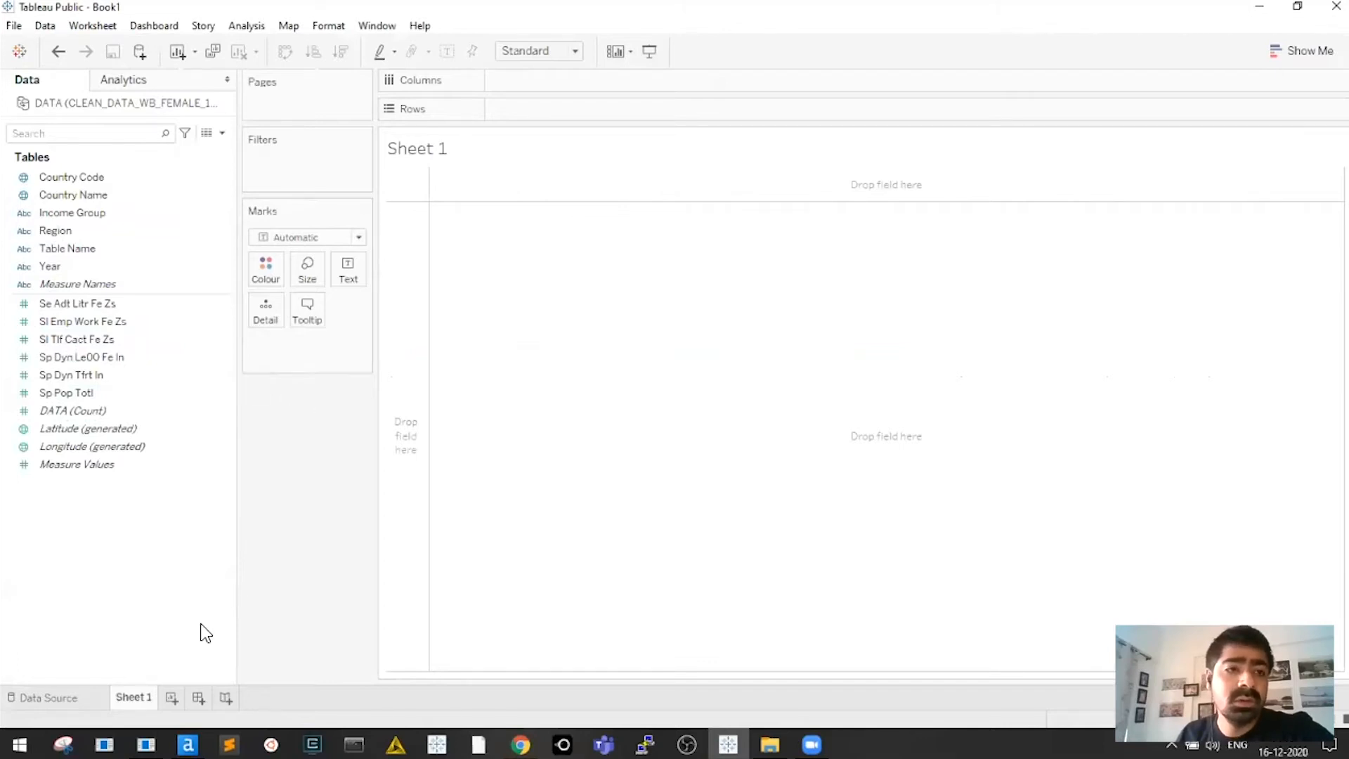
drag(239, 453, 407, 449)
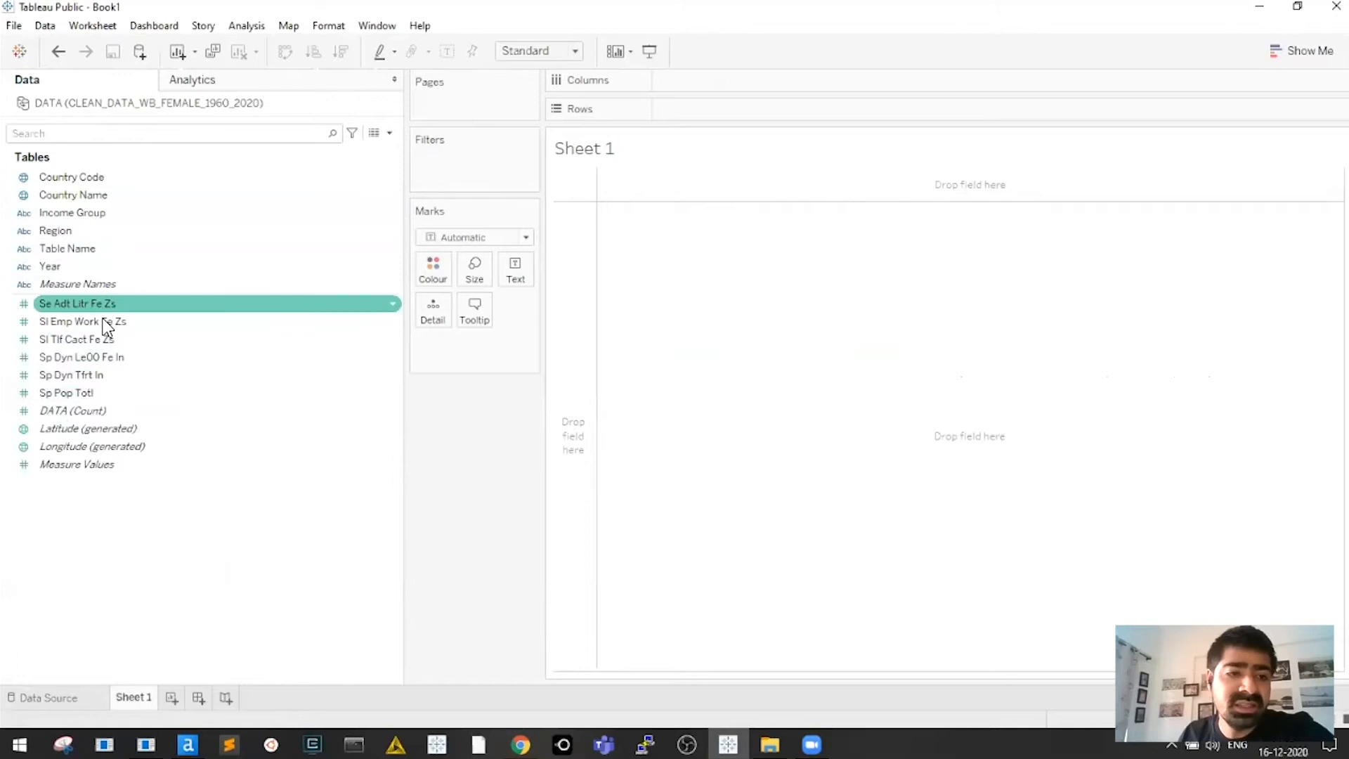
click(131, 309)
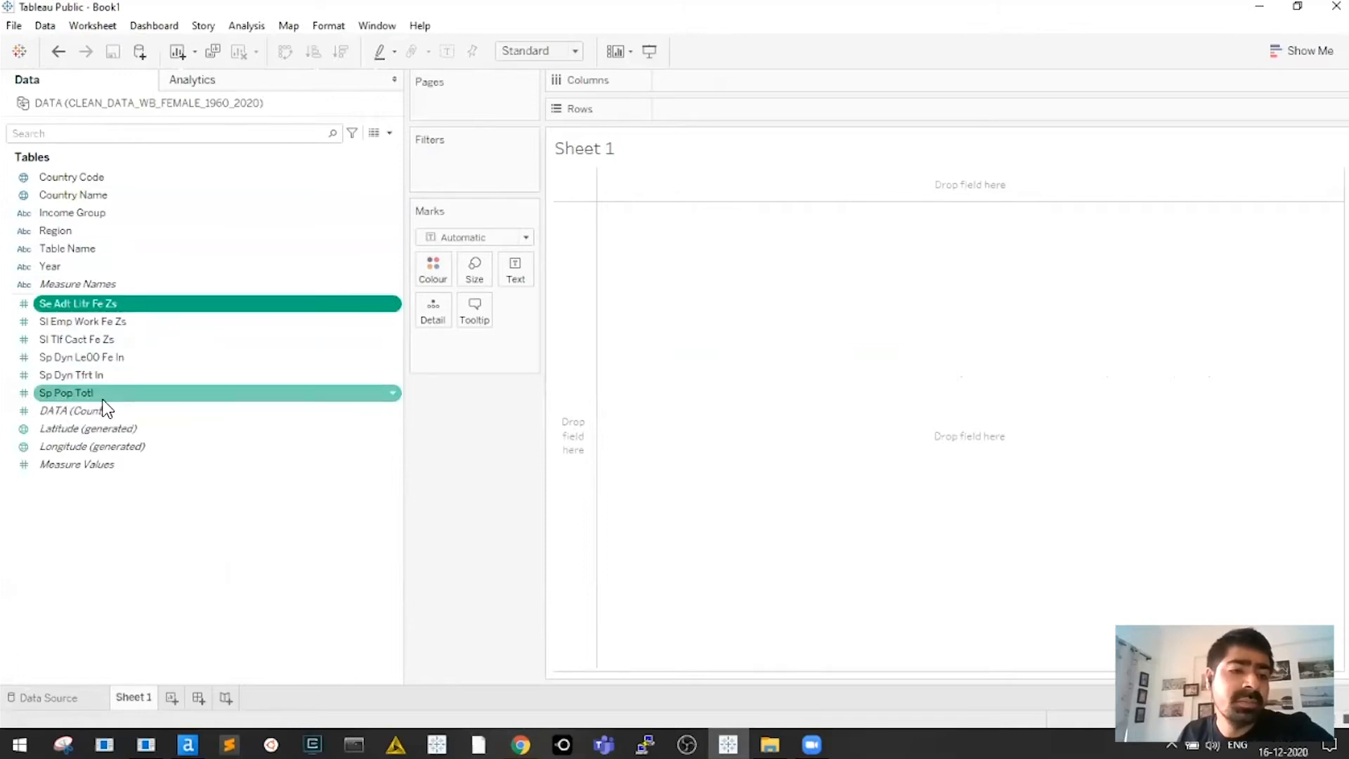
click(77, 177)
shift+click(95, 267)
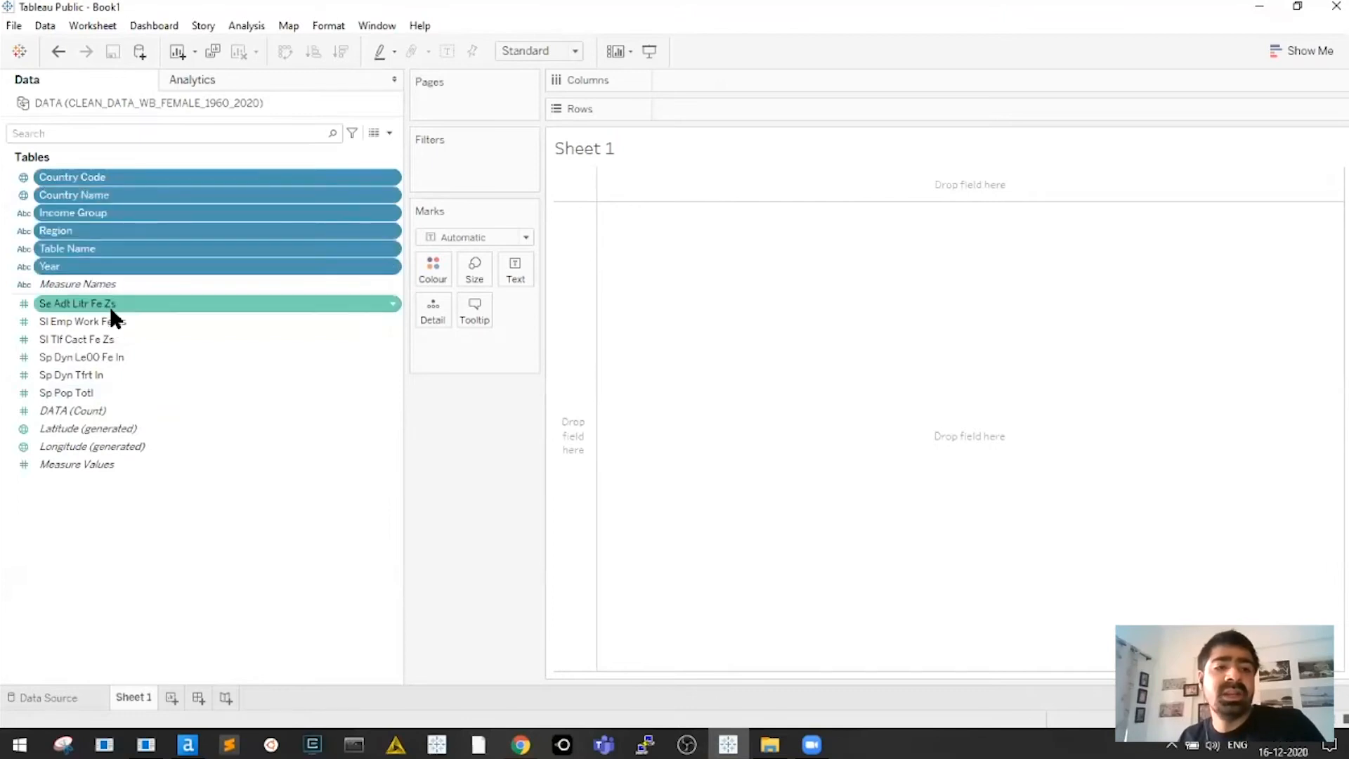
click(116, 308)
shift+click(111, 393)
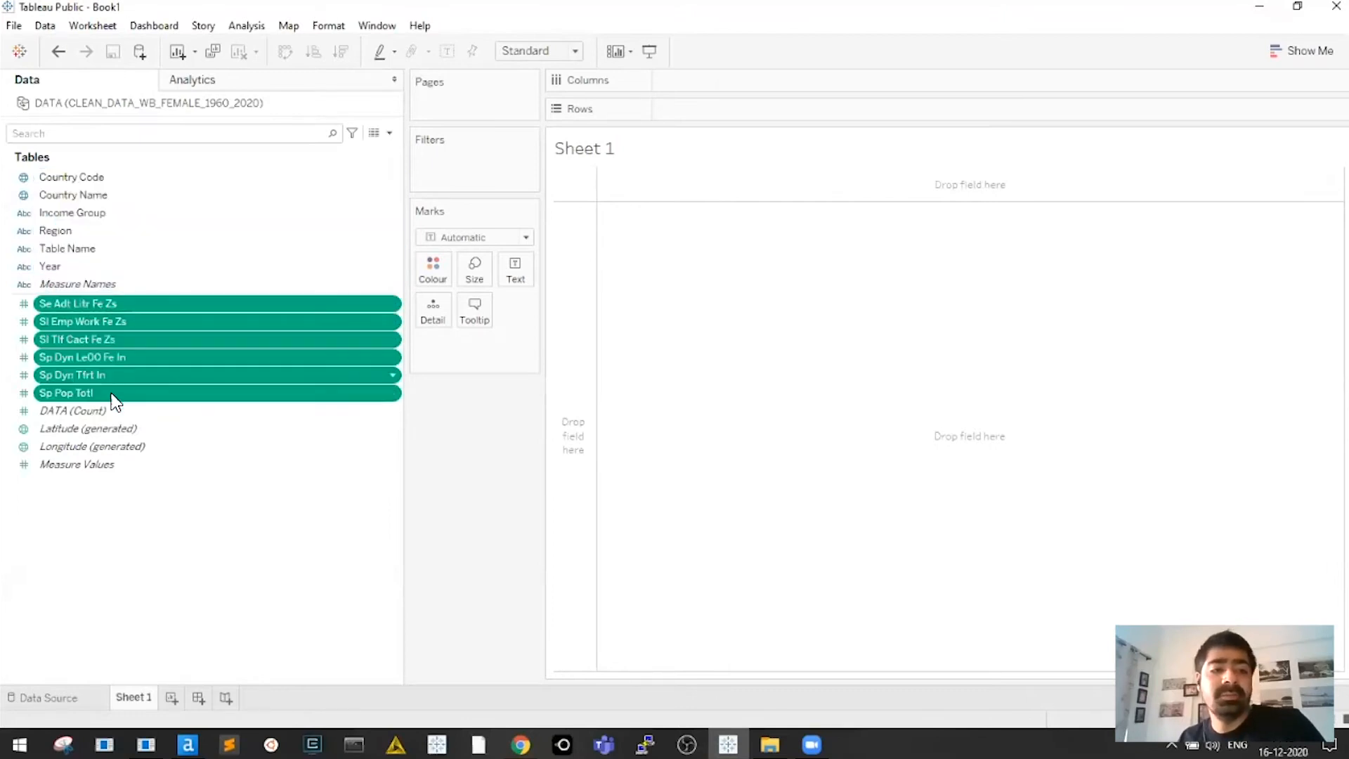
click(65, 267)
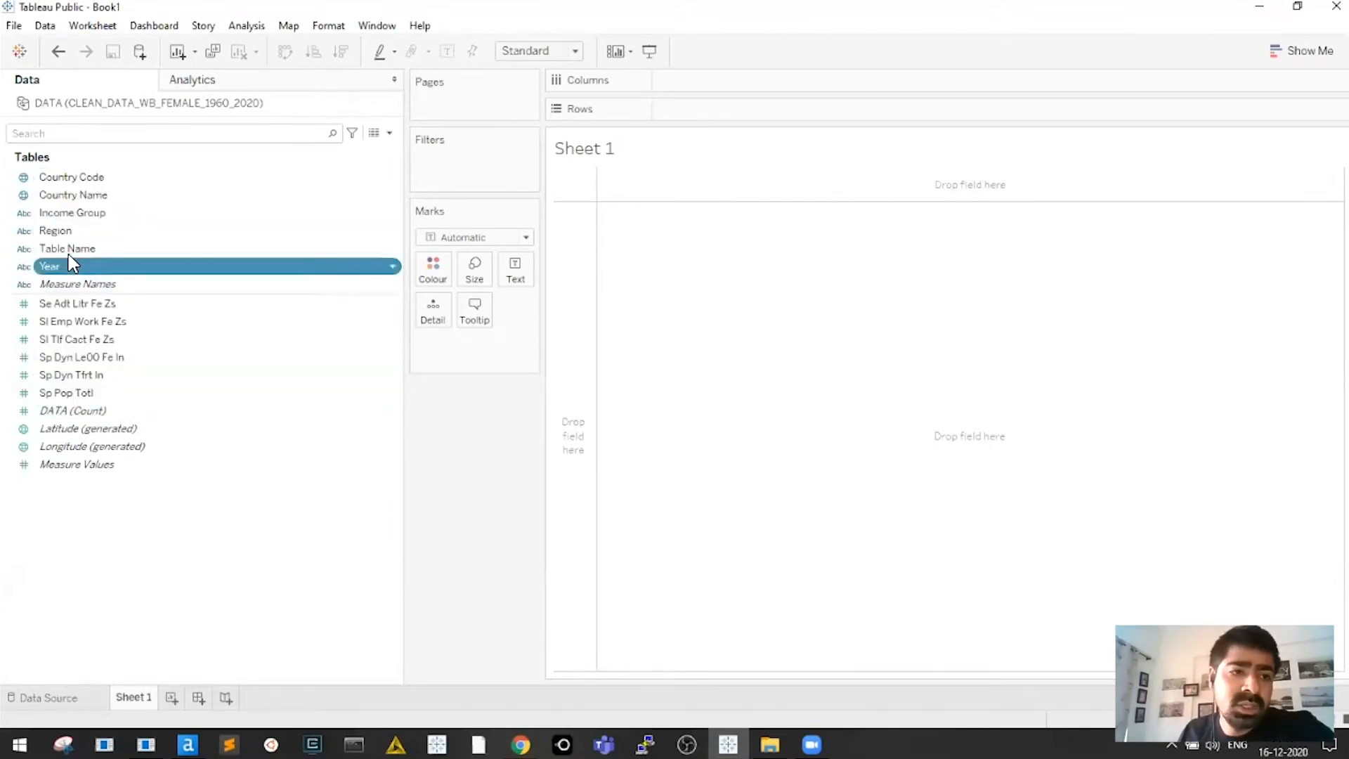
click(69, 249)
click(78, 196)
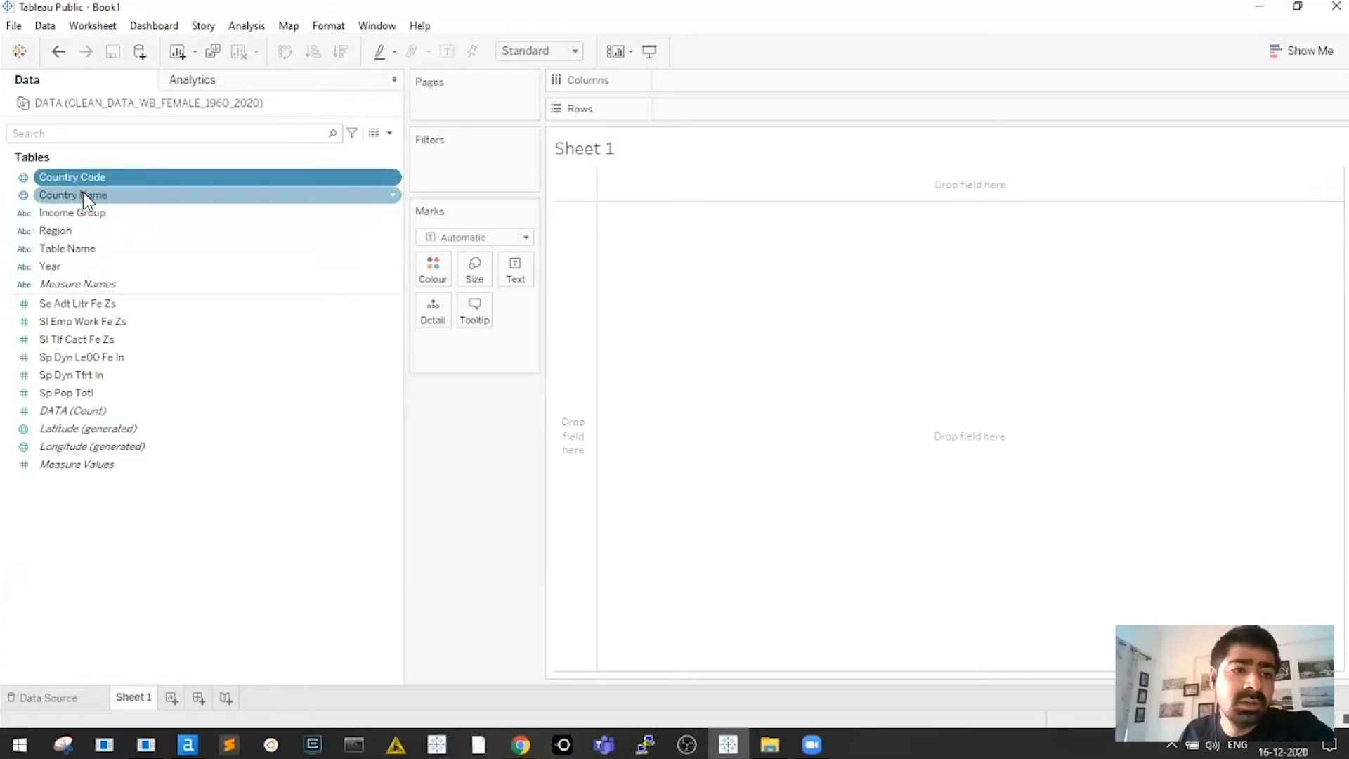
click(81, 213)
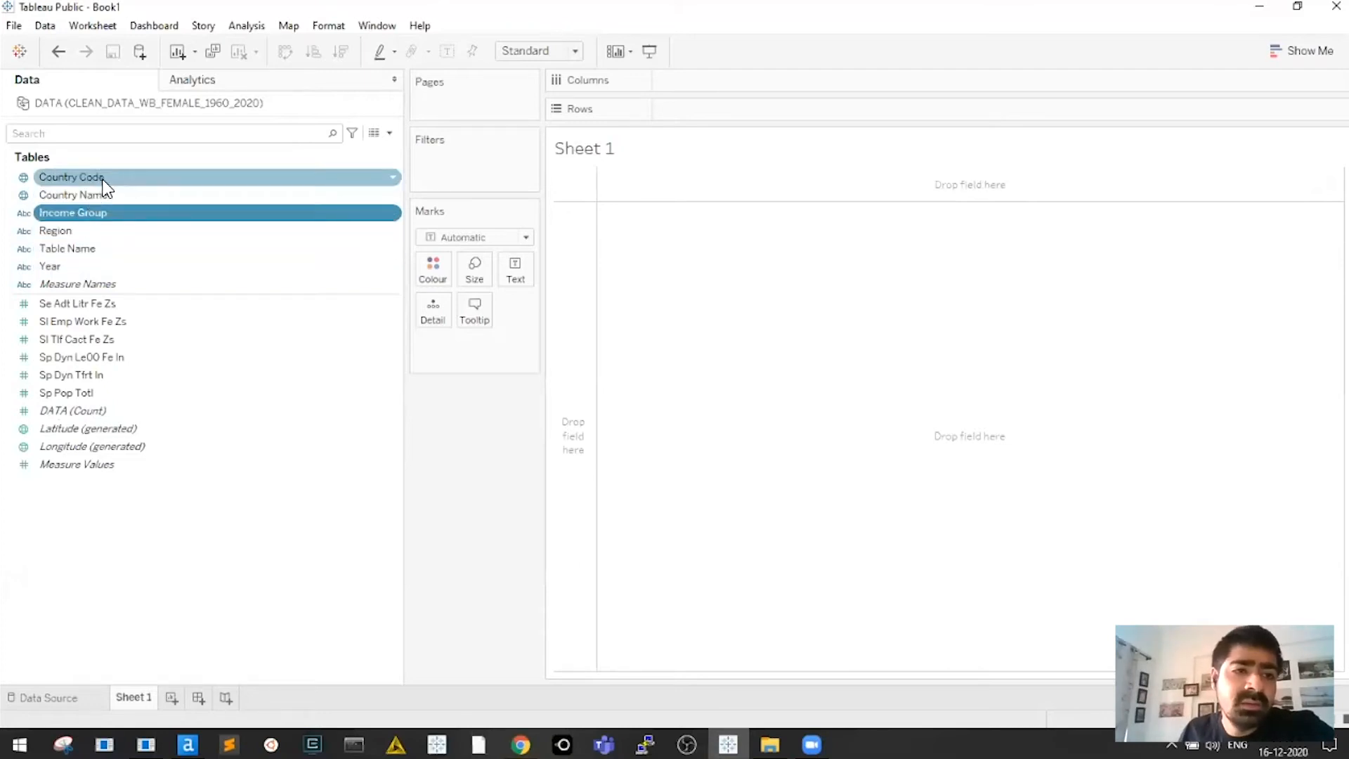
click(106, 178)
click(97, 201)
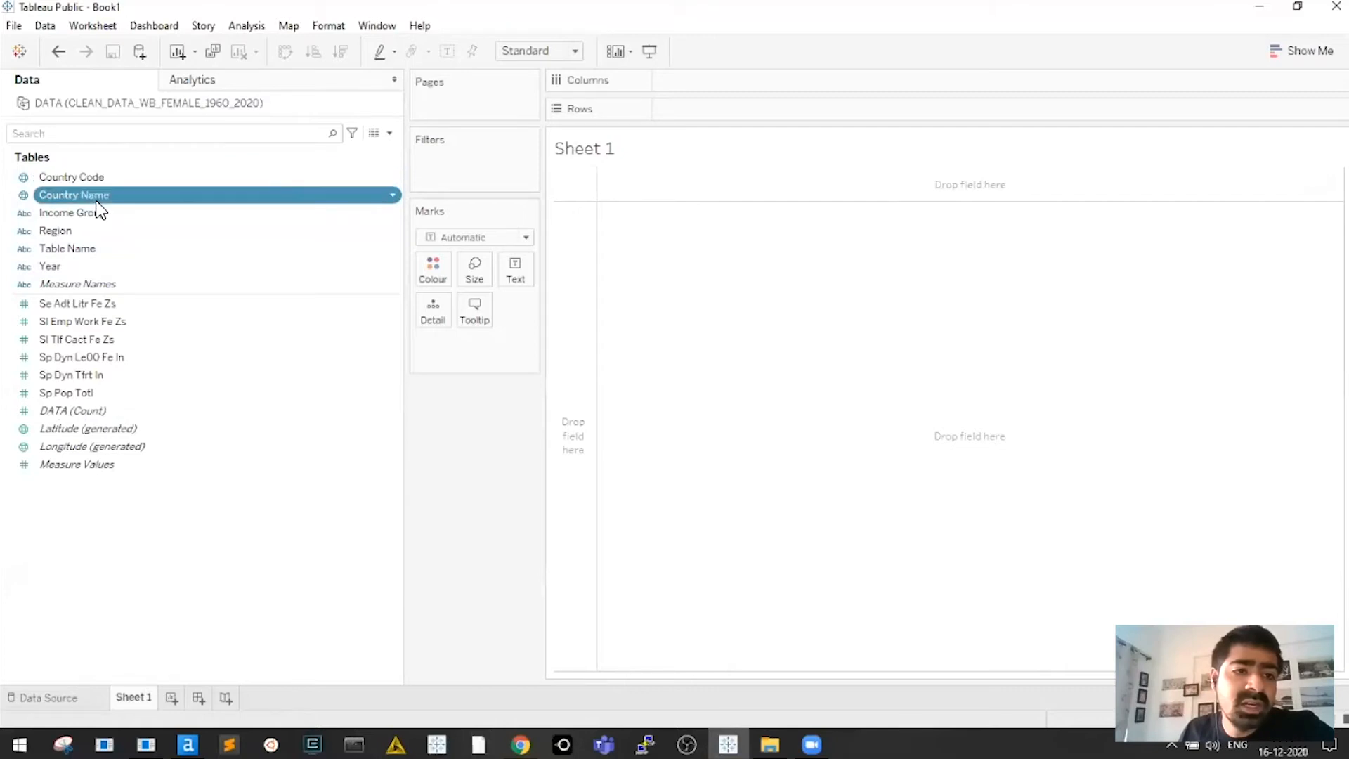
click(103, 180)
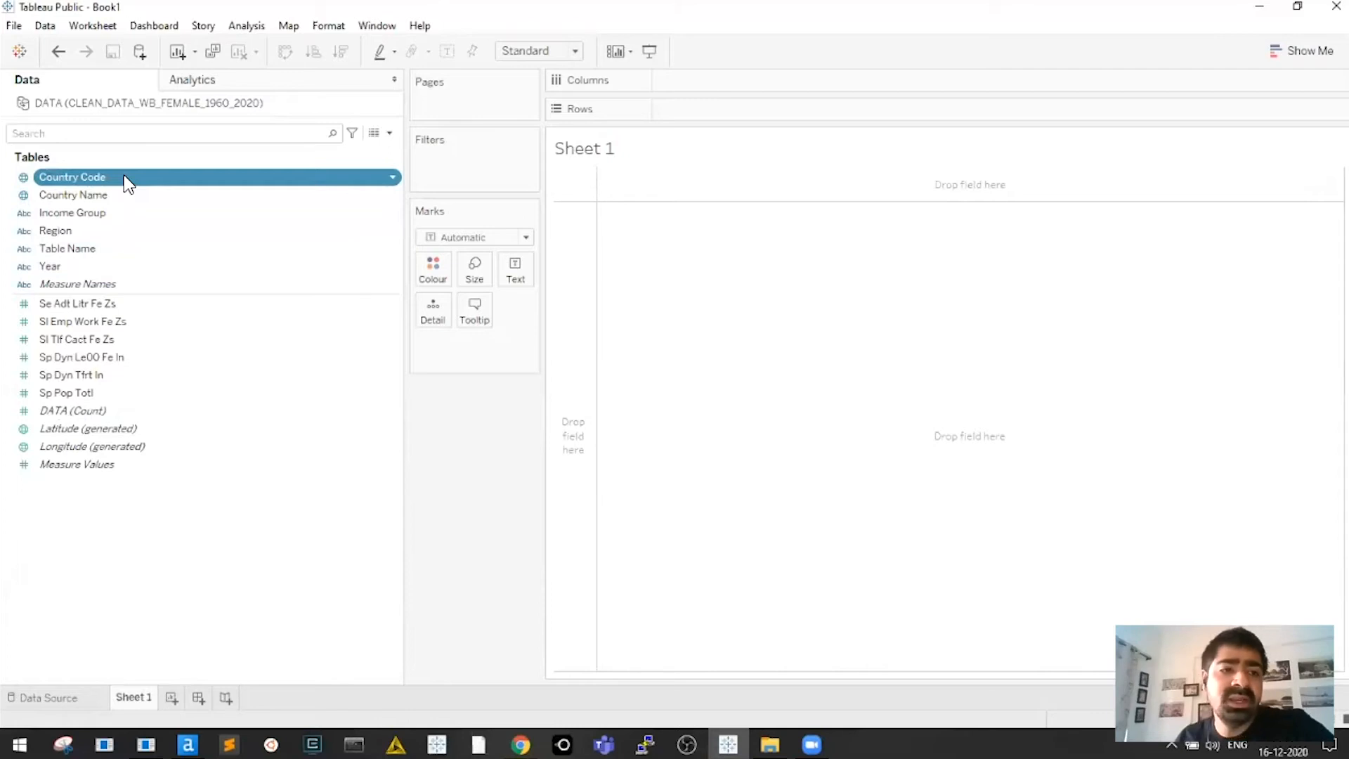
shift+click(81, 266)
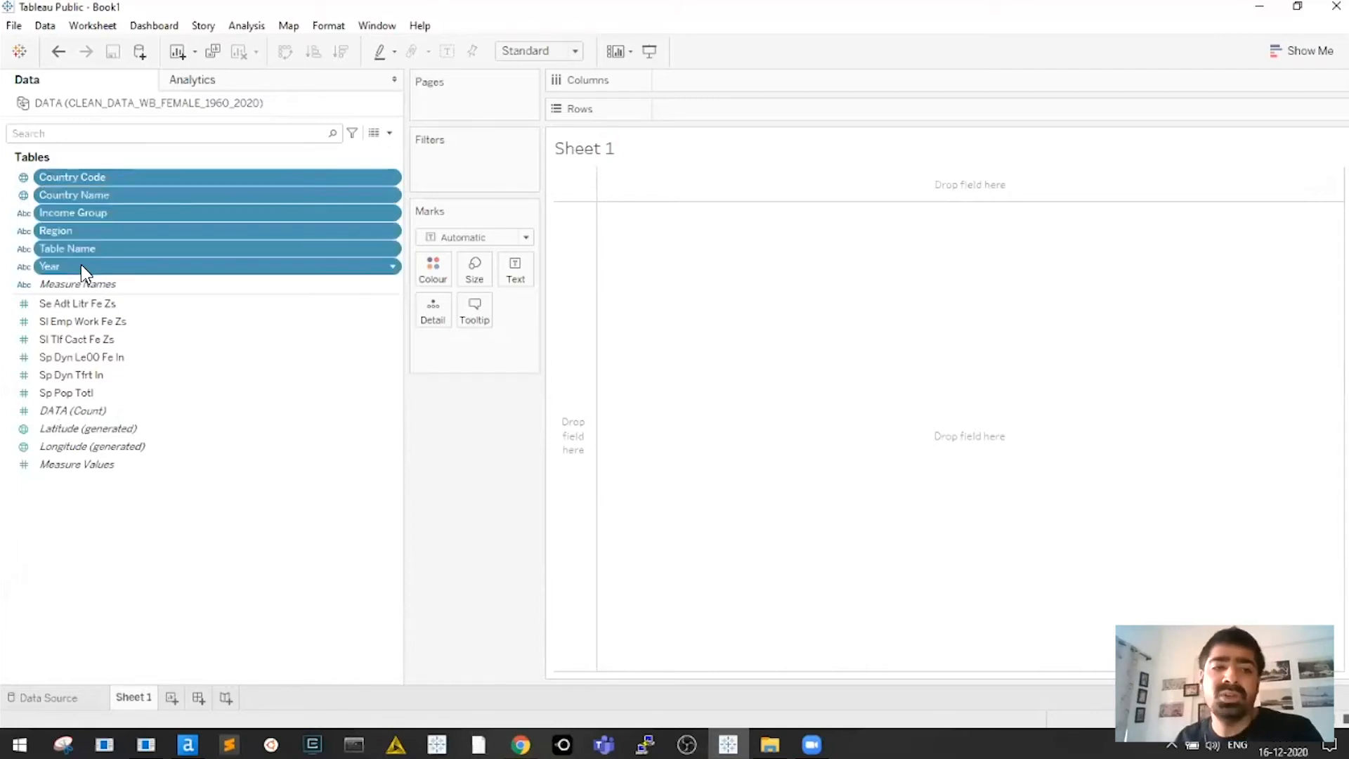
click(86, 195)
click(103, 179)
click(103, 197)
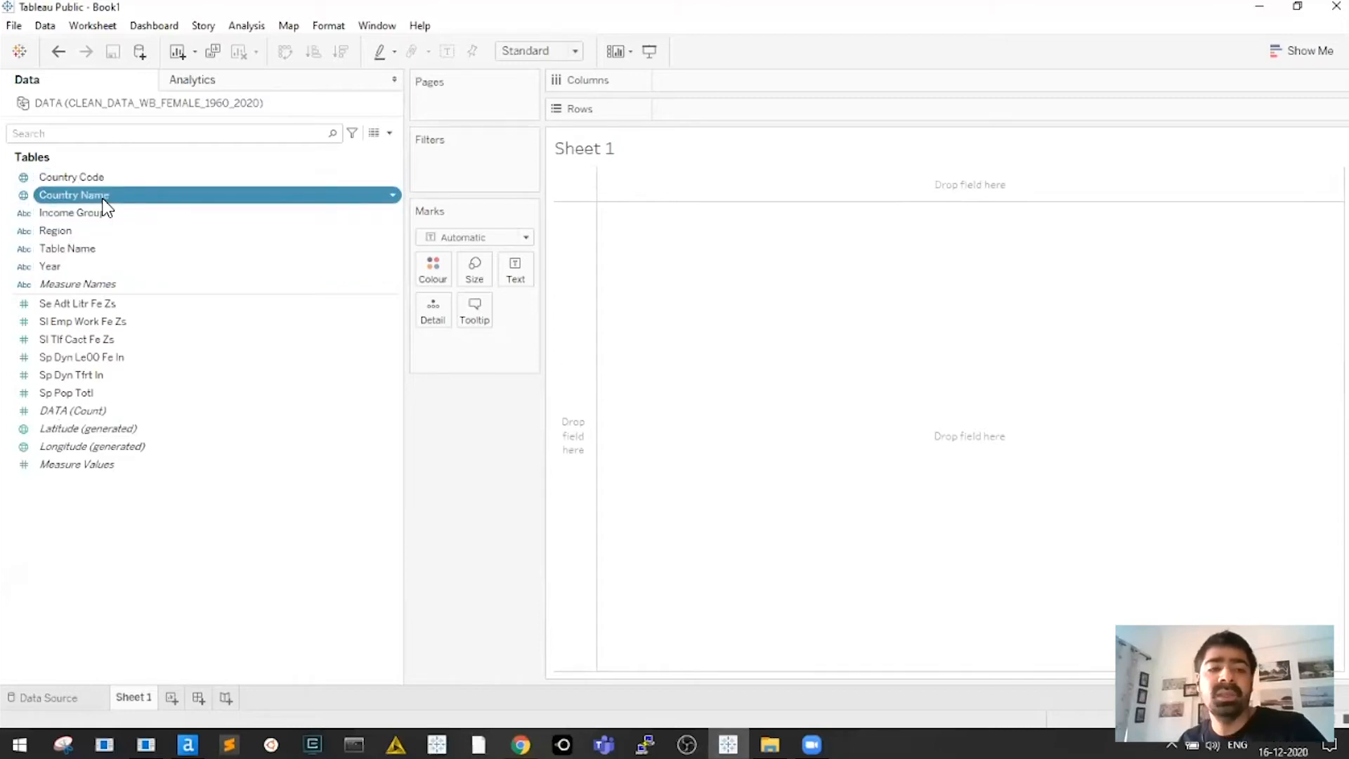
ctrl+click(108, 230)
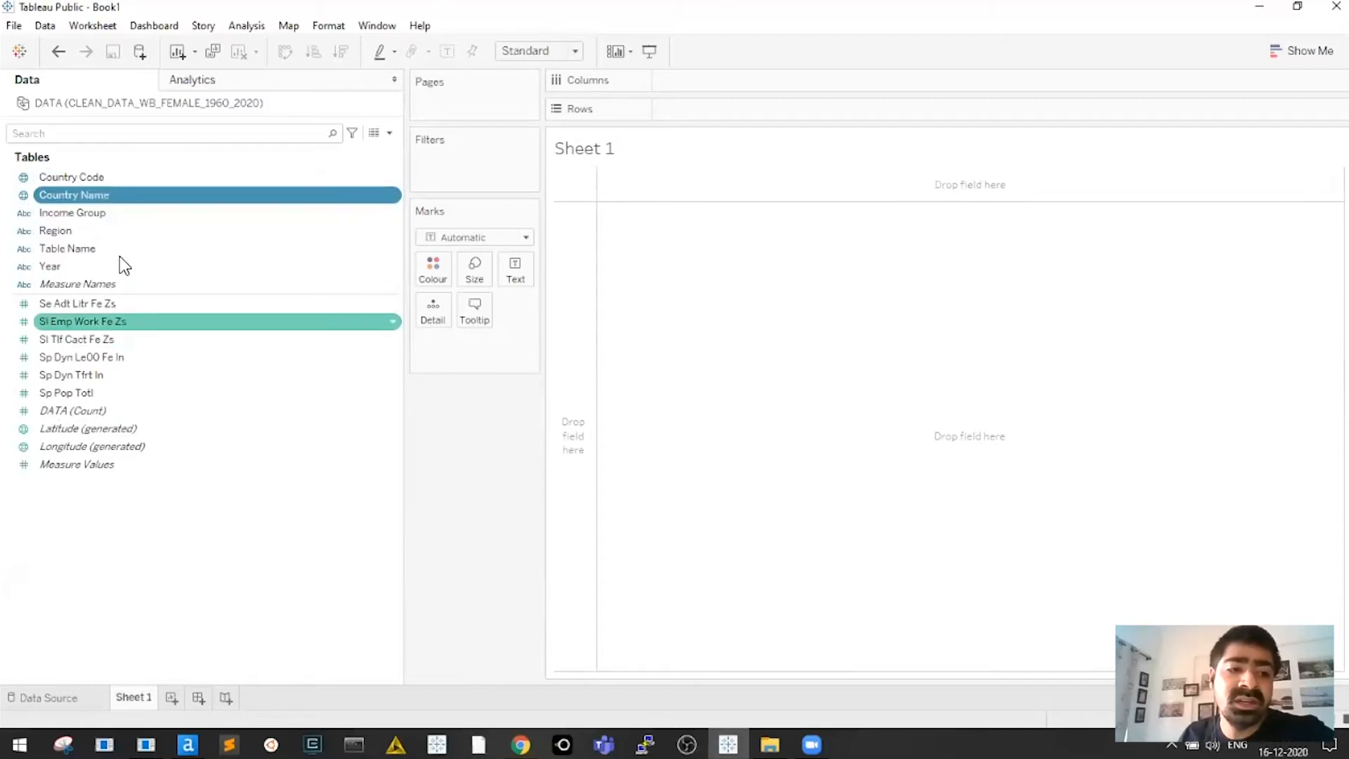
click(100, 196)
click(90, 176)
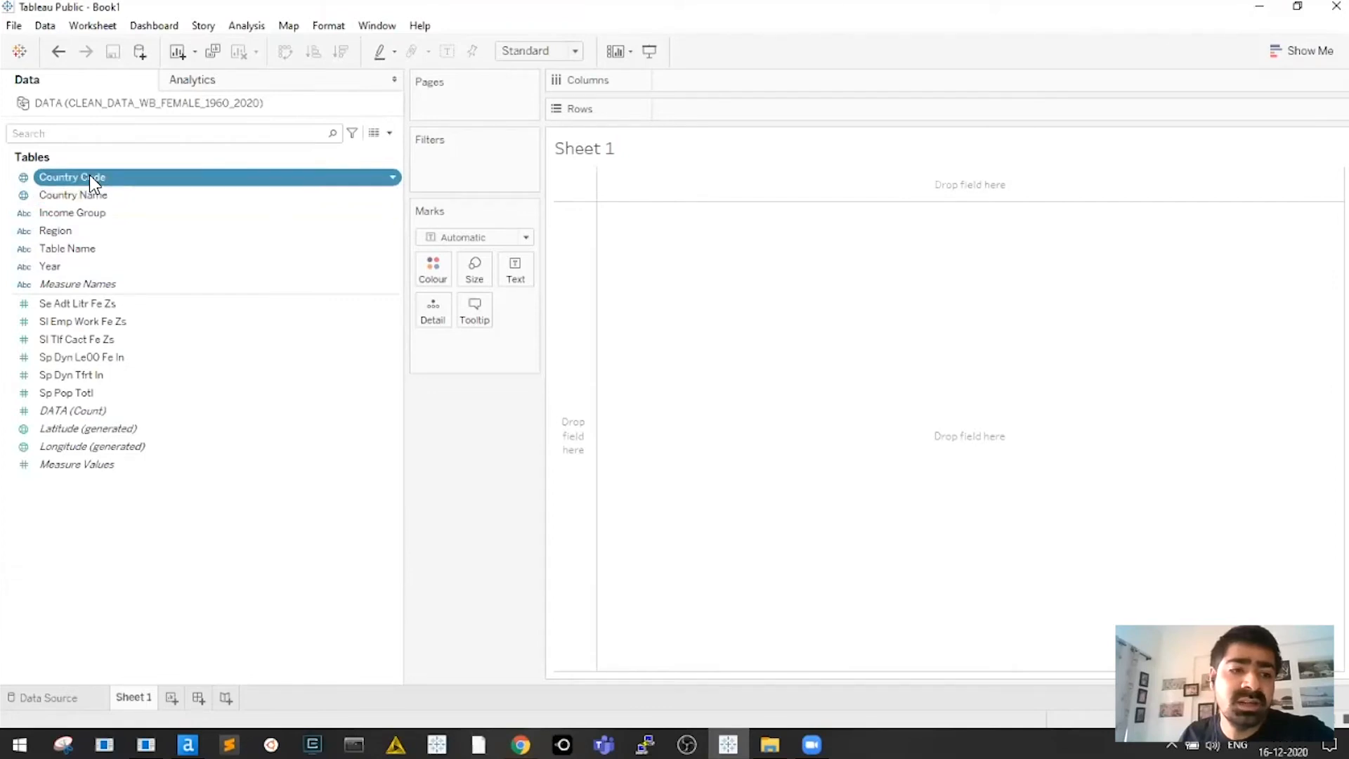
click(91, 195)
click(103, 430)
click(91, 448)
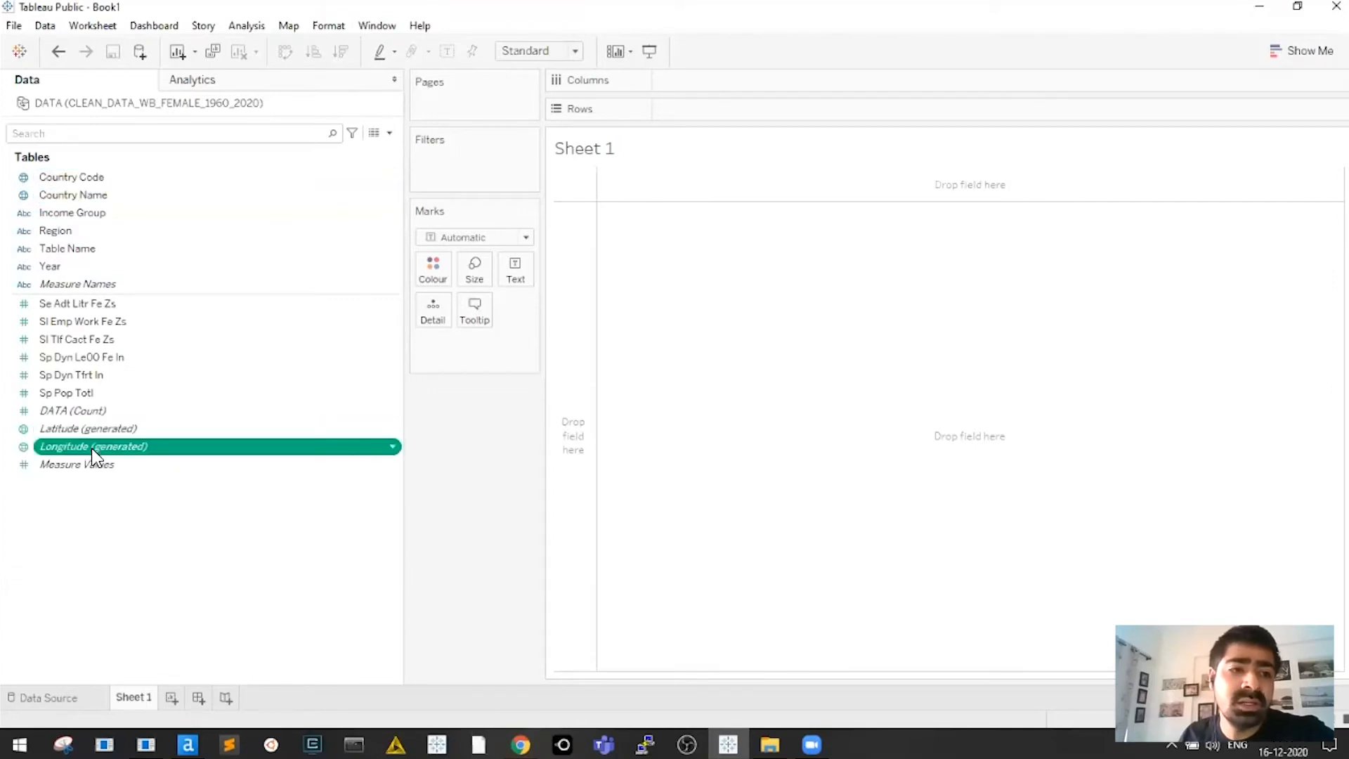
click(79, 177)
click(73, 197)
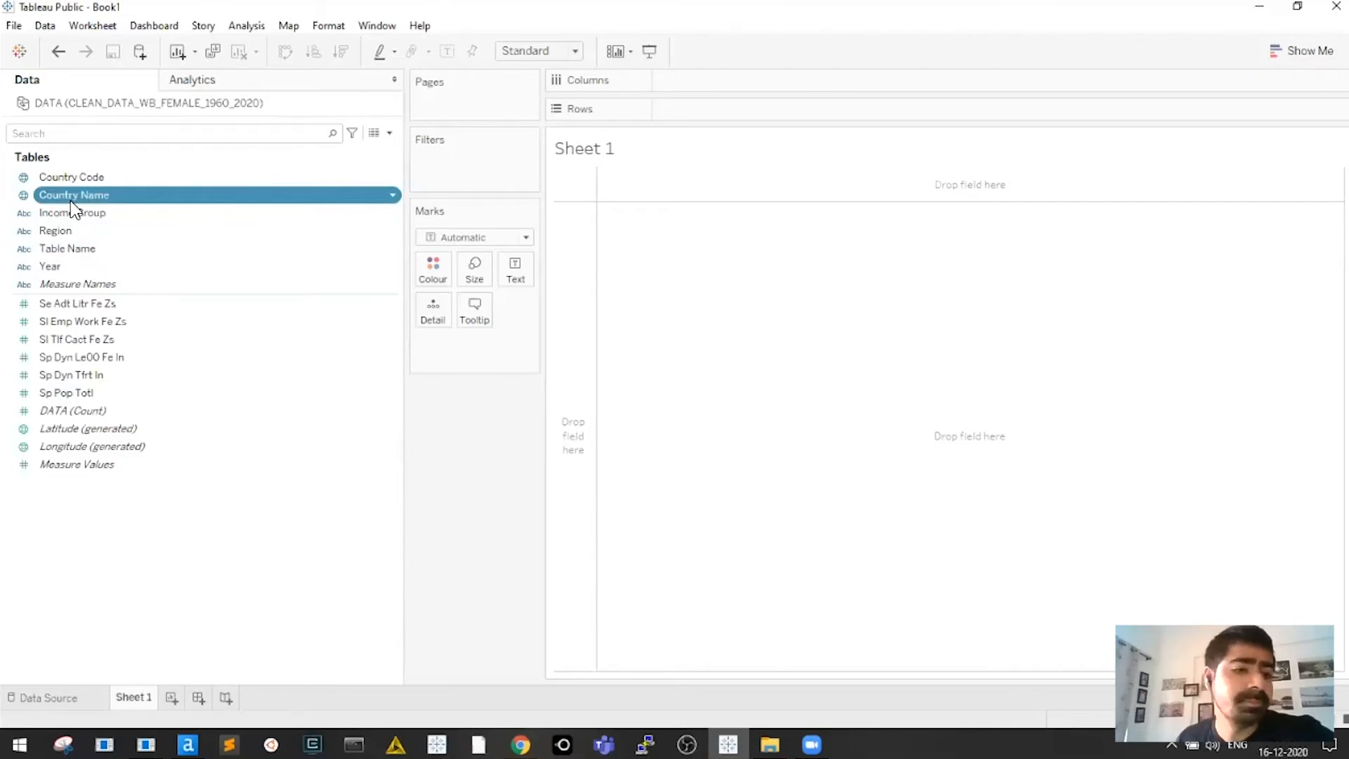
click(82, 180)
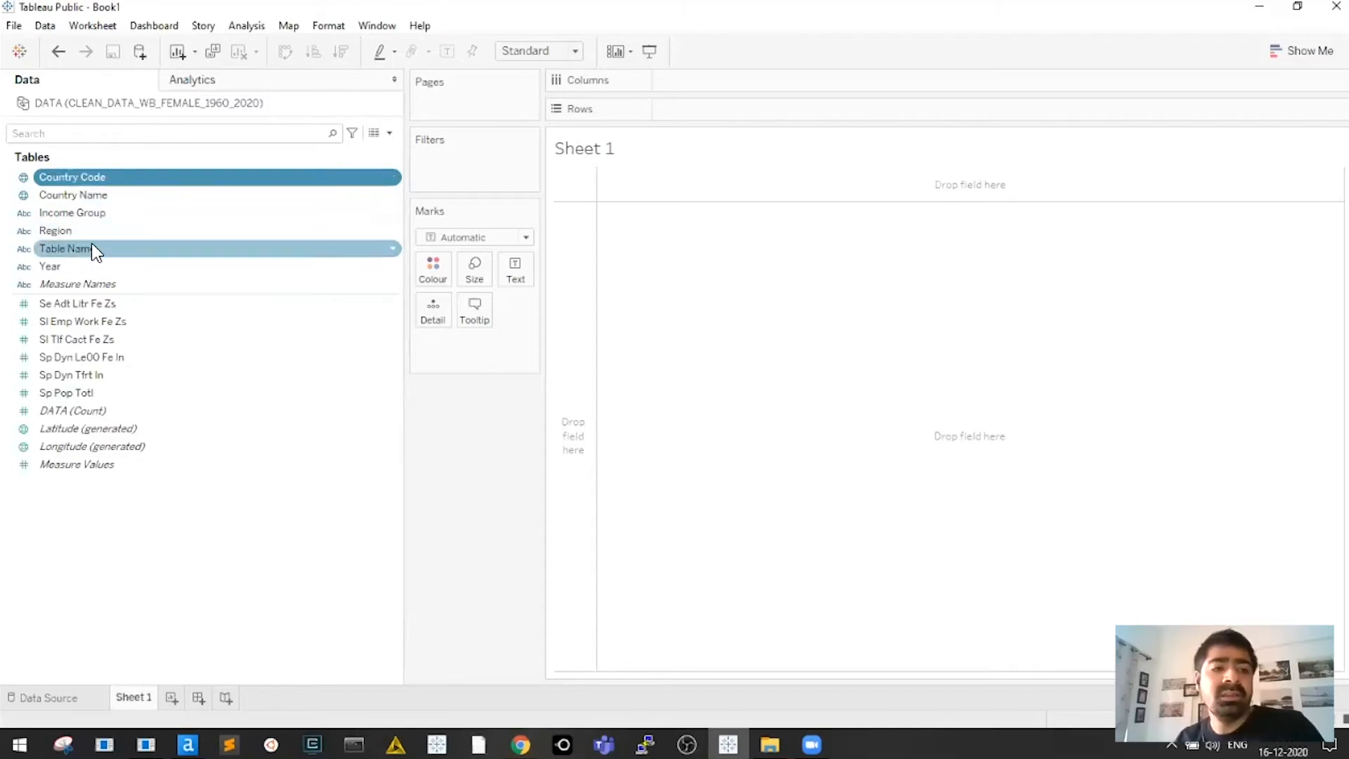
shift+click(92, 265)
click(86, 304)
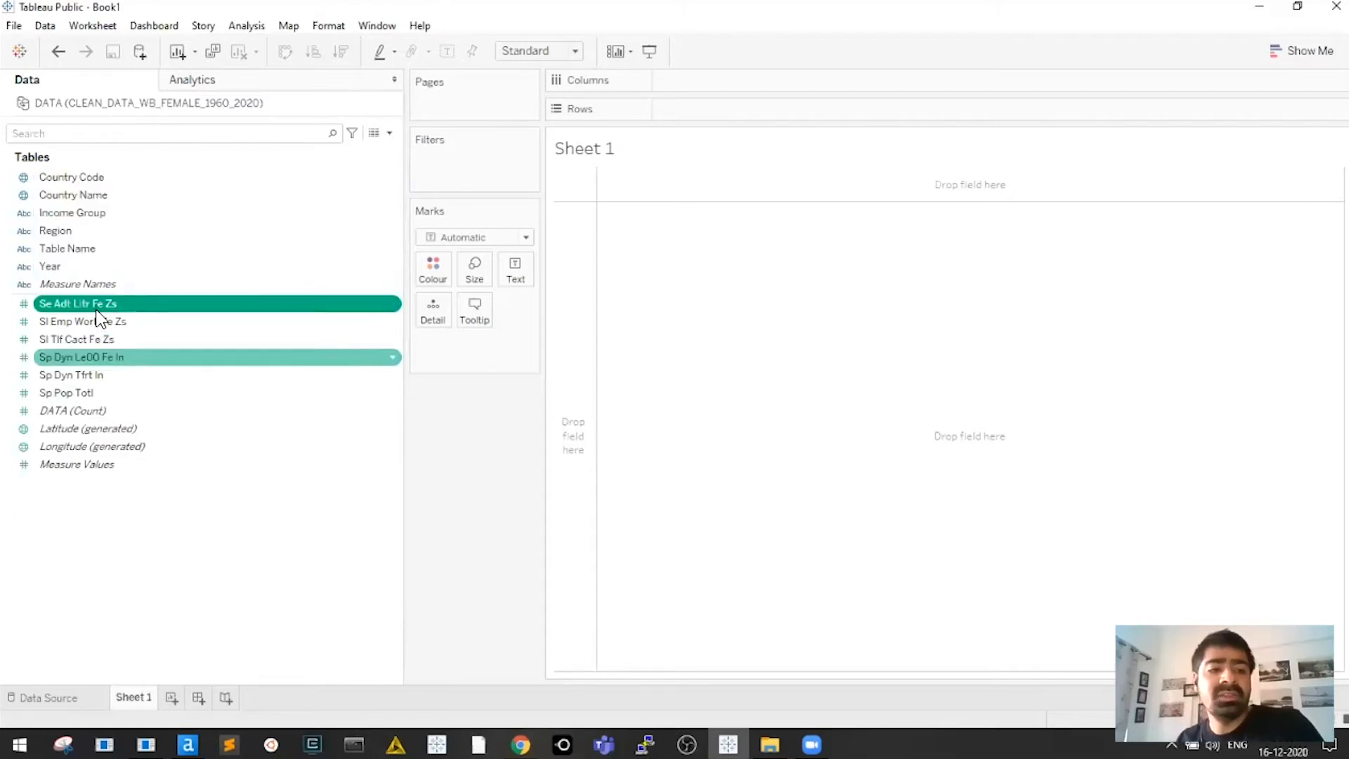
shift+click(91, 393)
click(99, 266)
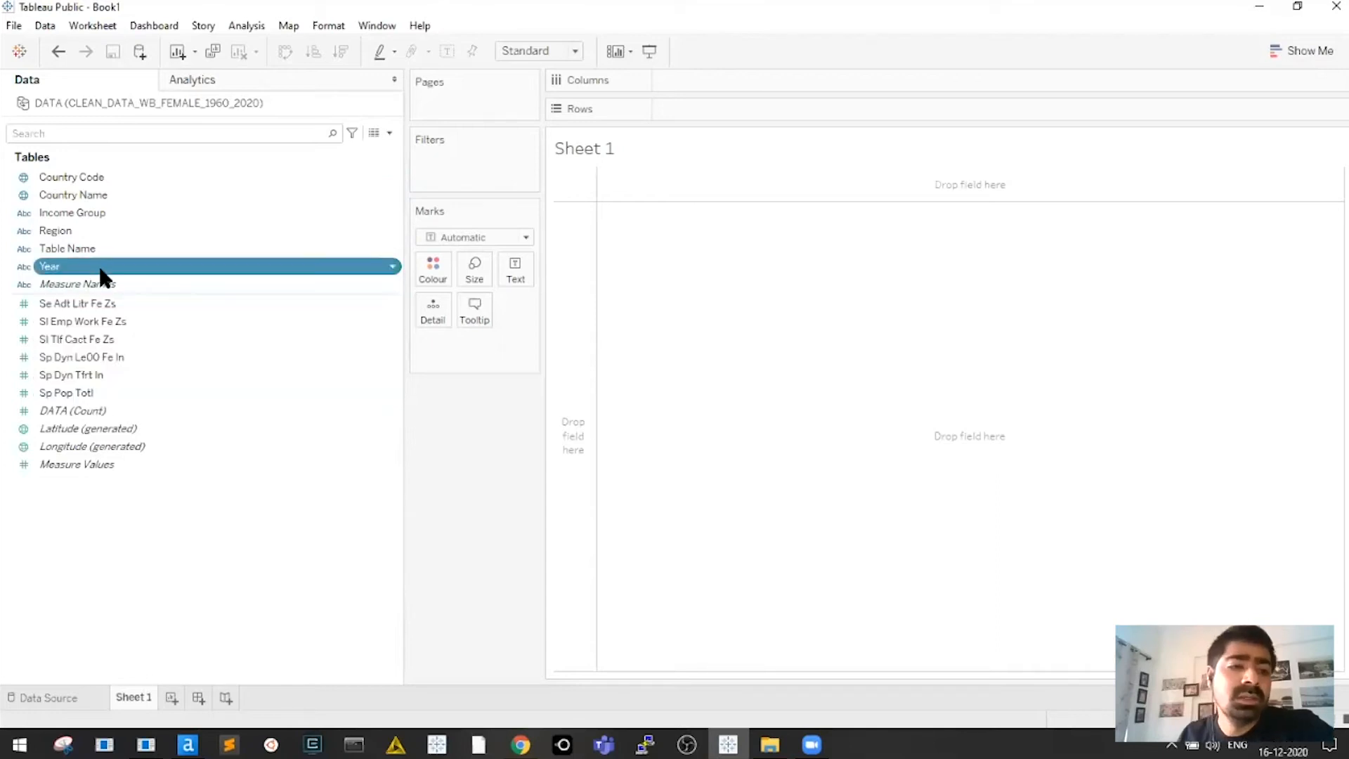
click(92, 236)
click(99, 214)
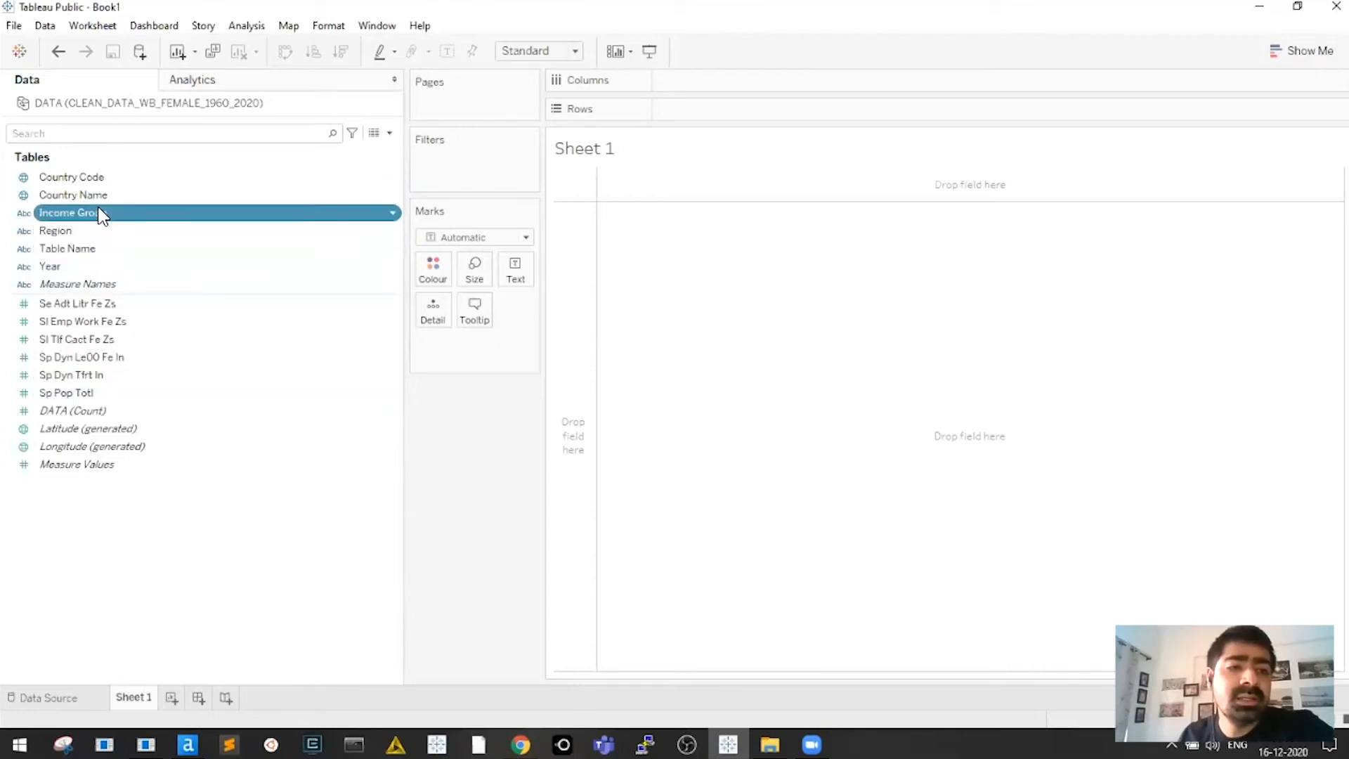
click(102, 195)
click(84, 249)
click(96, 212)
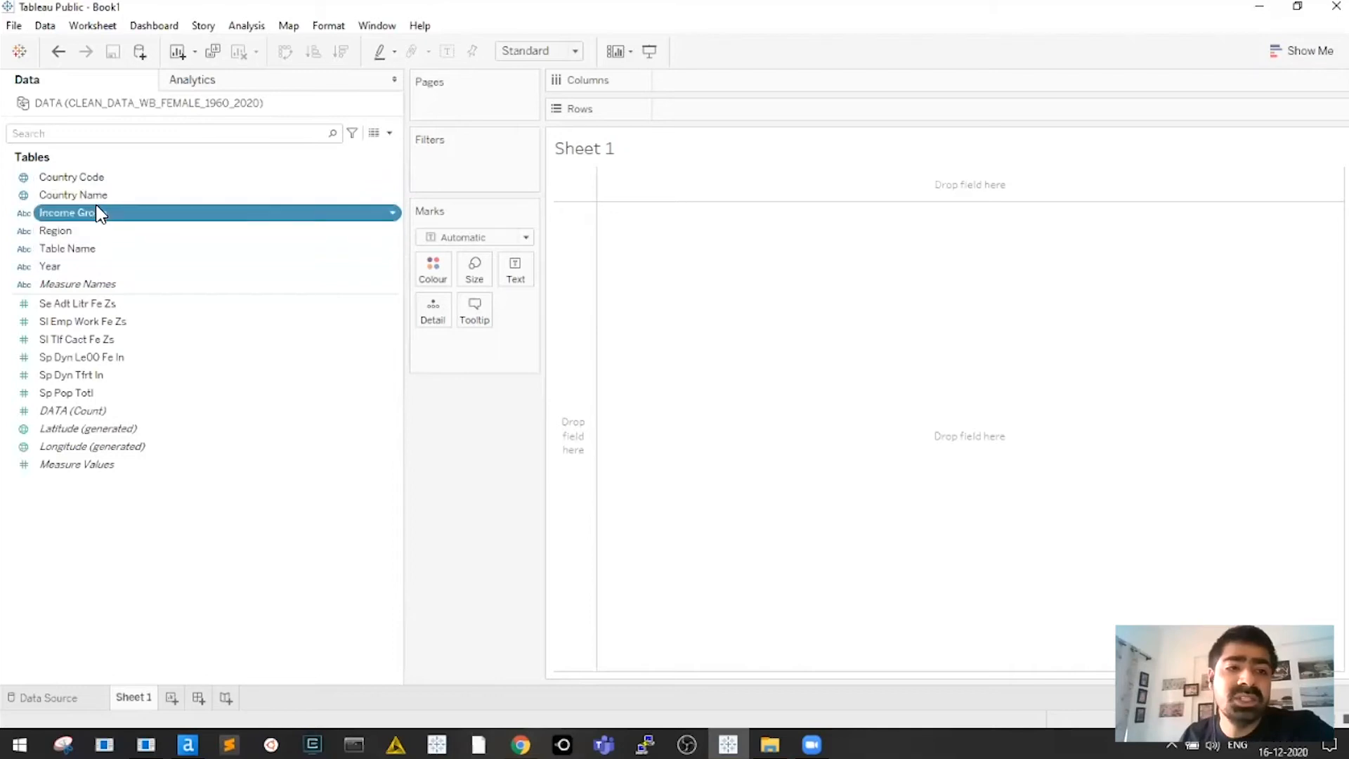
click(90, 303)
click(114, 391)
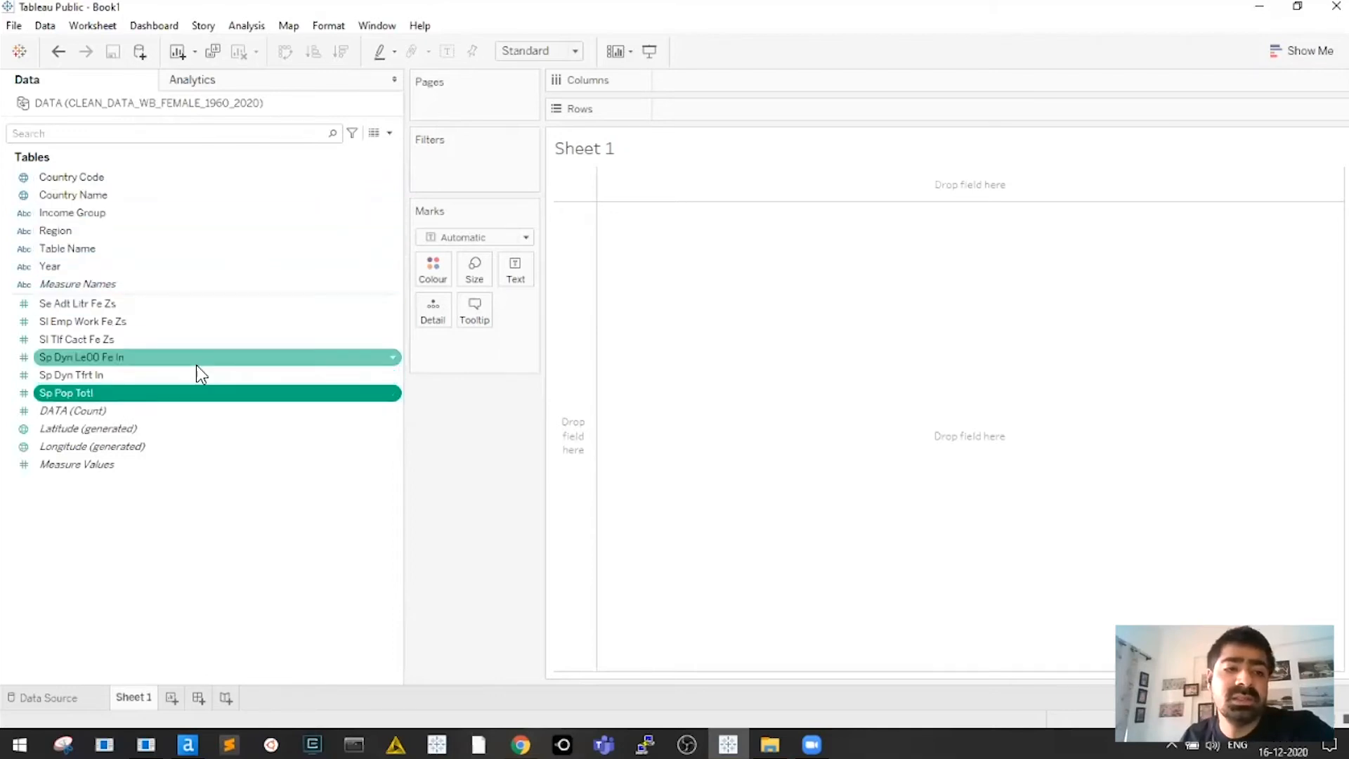
click(121, 306)
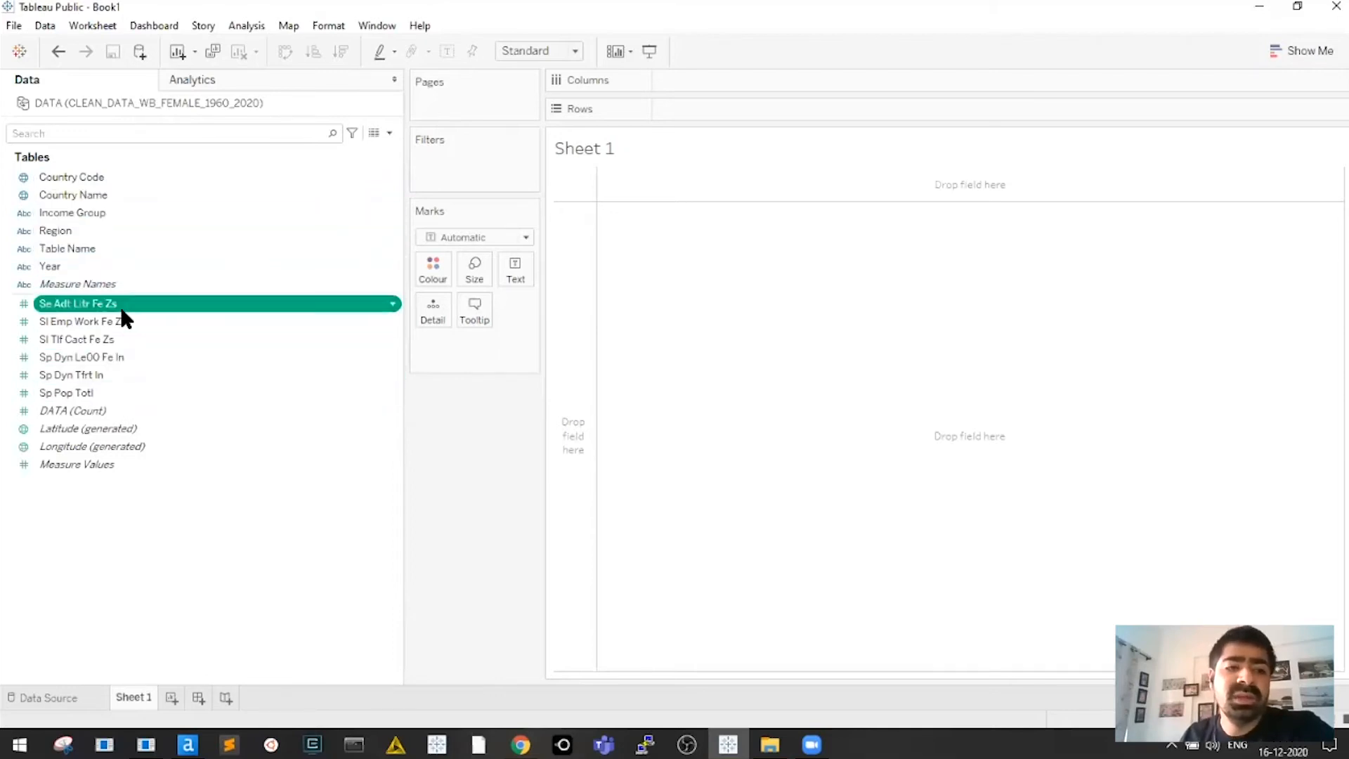
click(111, 395)
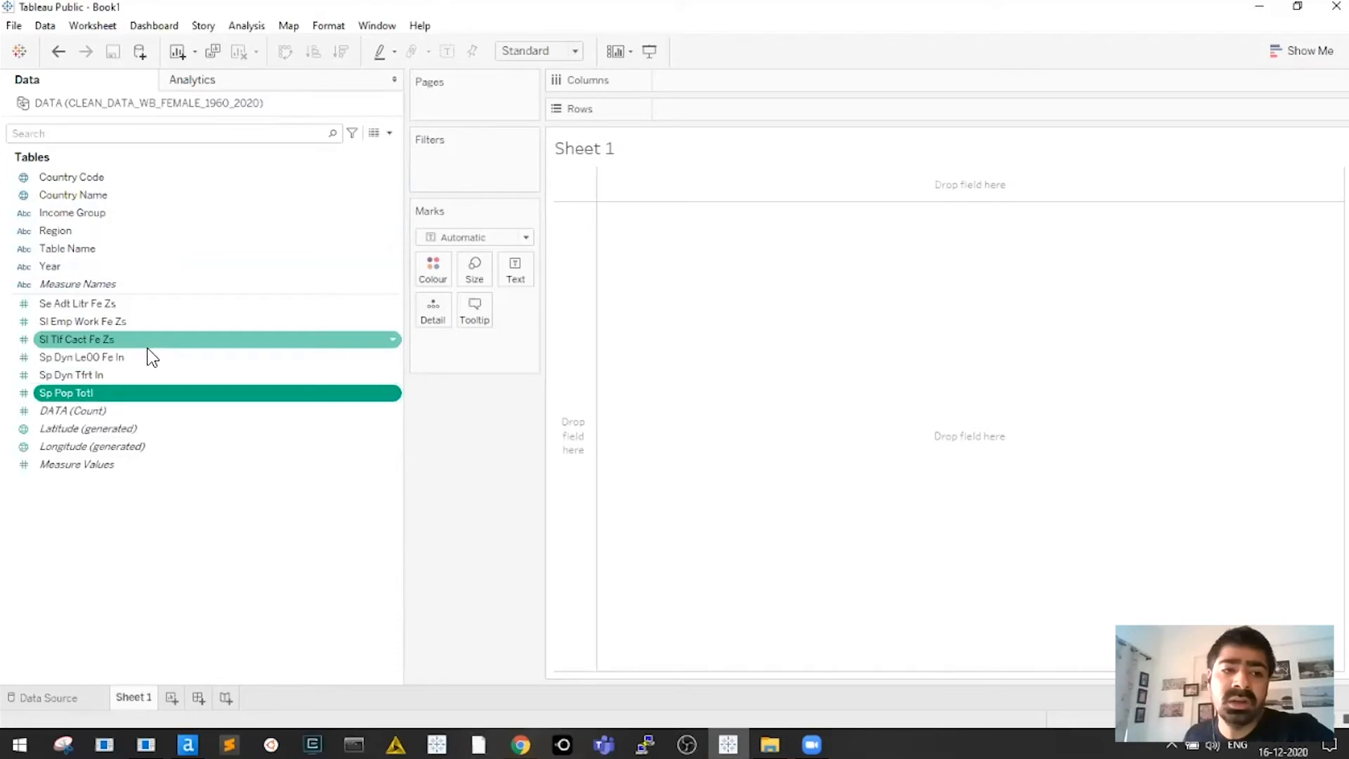
click(116, 267)
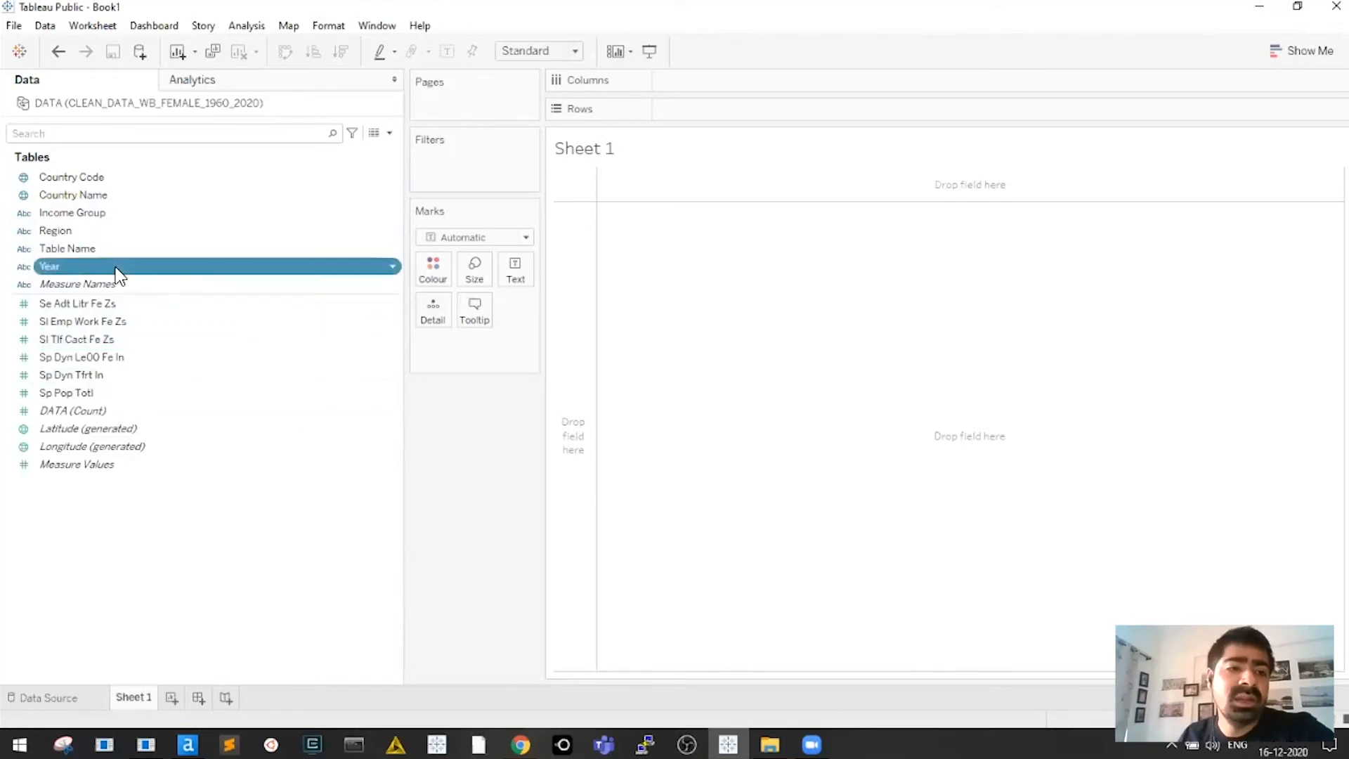
ctrl+click(100, 249)
ctrl+click(96, 227)
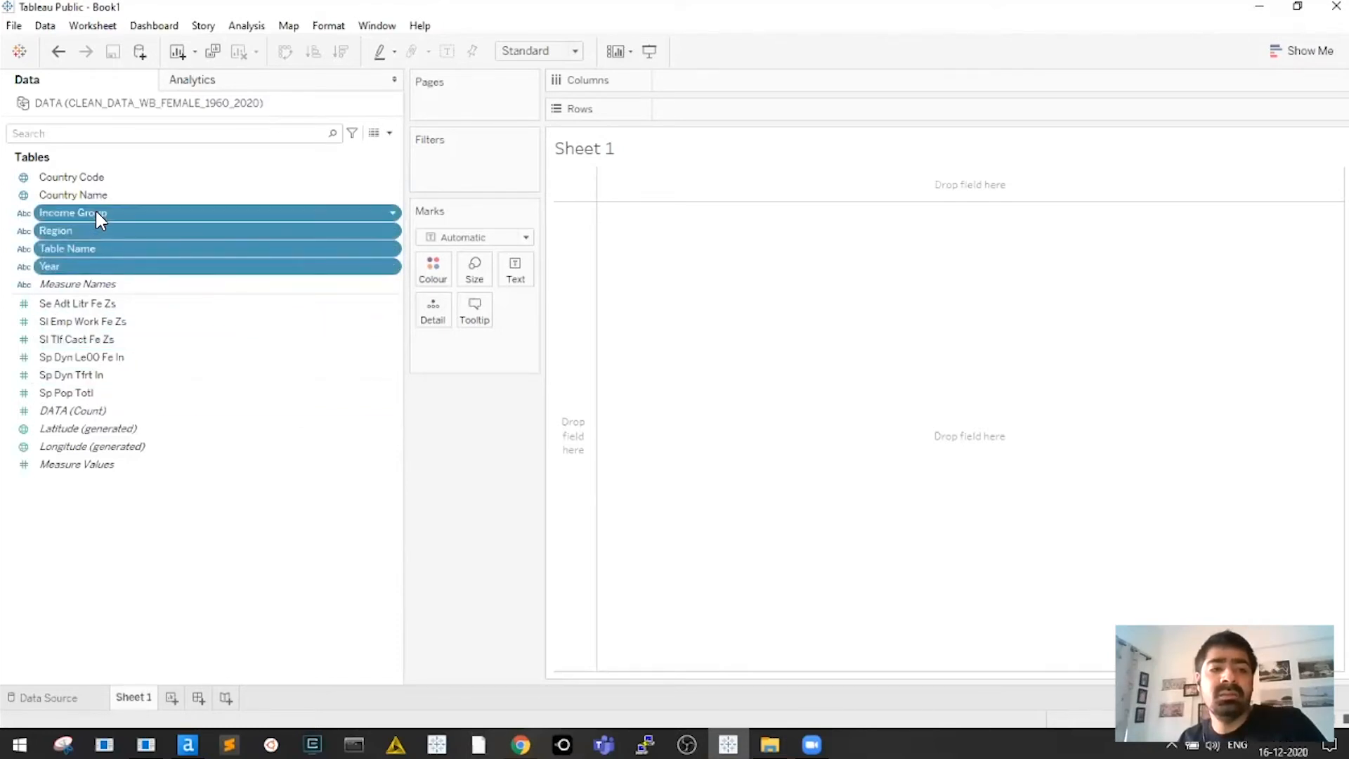
ctrl+click(97, 212)
ctrl+click(102, 194)
ctrl+click(104, 179)
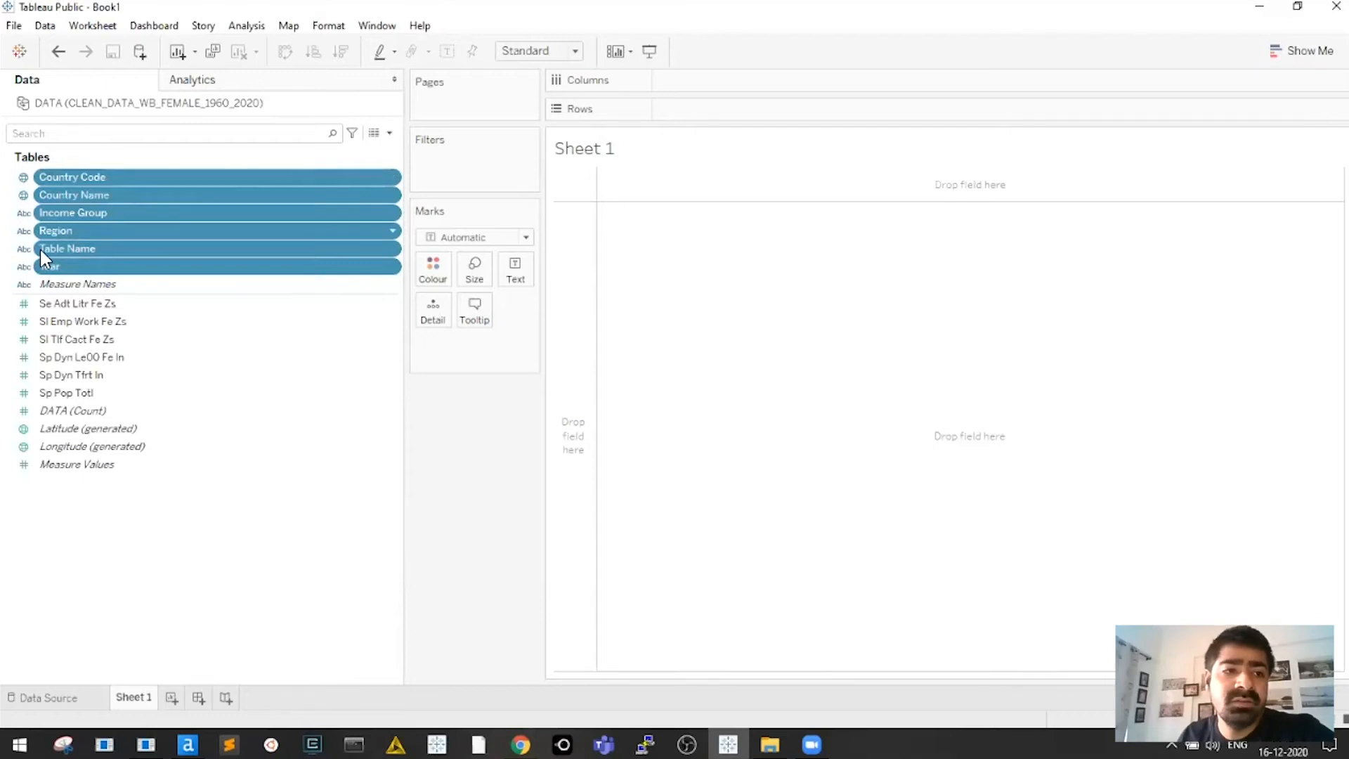
click(49, 232)
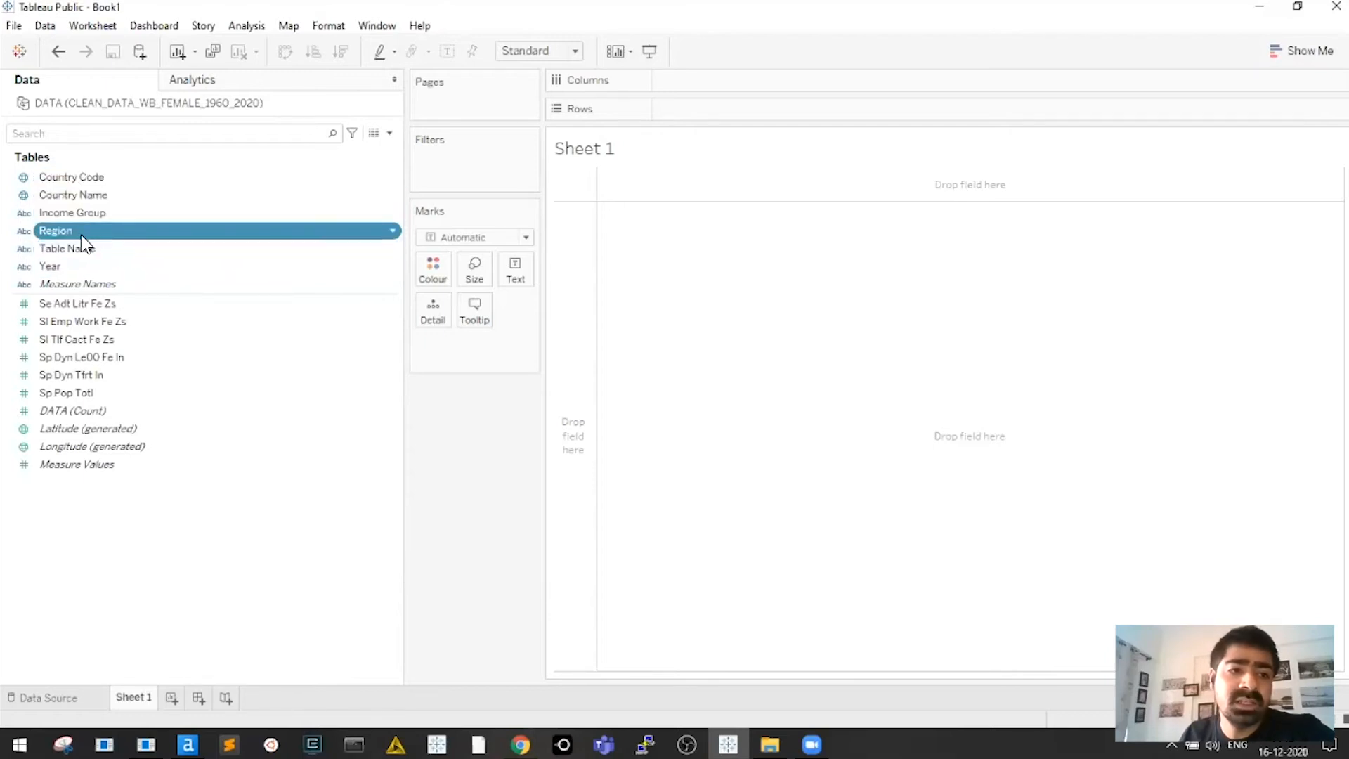
drag(64, 266, 703, 109)
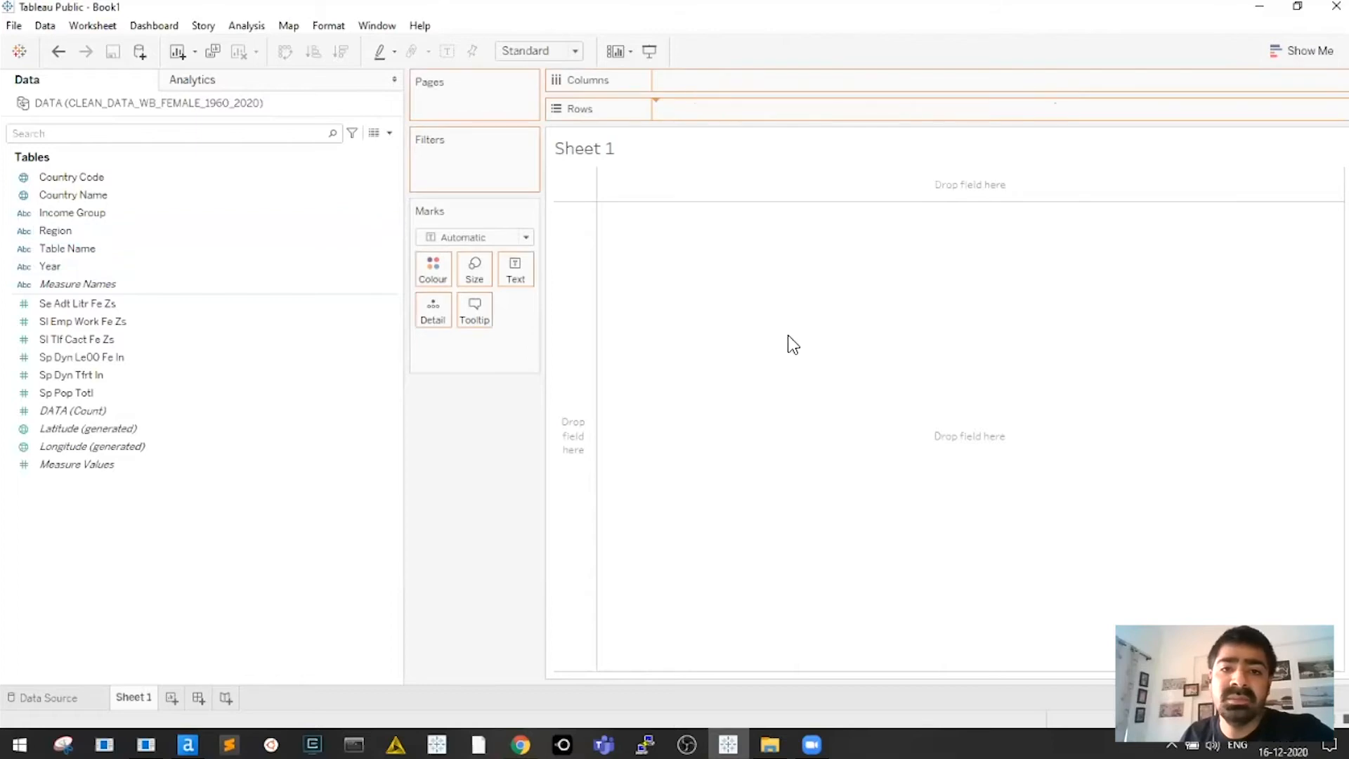
Show Sp Dyn Le00 Fe In as text, then remove its colour pill to empty the sheet
click(63, 396)
mouse_move(100, 357)
mouse_down()
mouse_move(742, 96)
mouse_move(514, 266)
mouse_move(605, 364)
mouse_move(457, 295)
mouse_up()
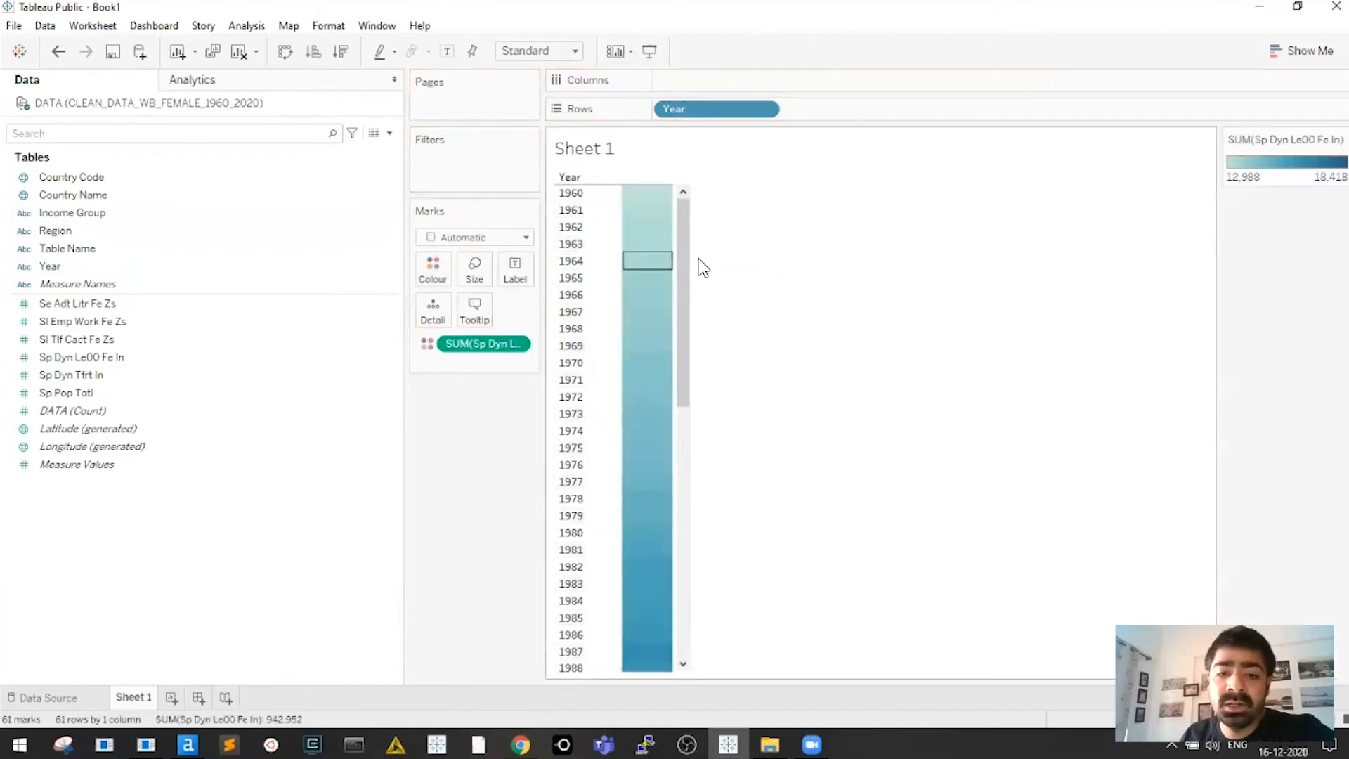
scroll(699, 274, down, 10)
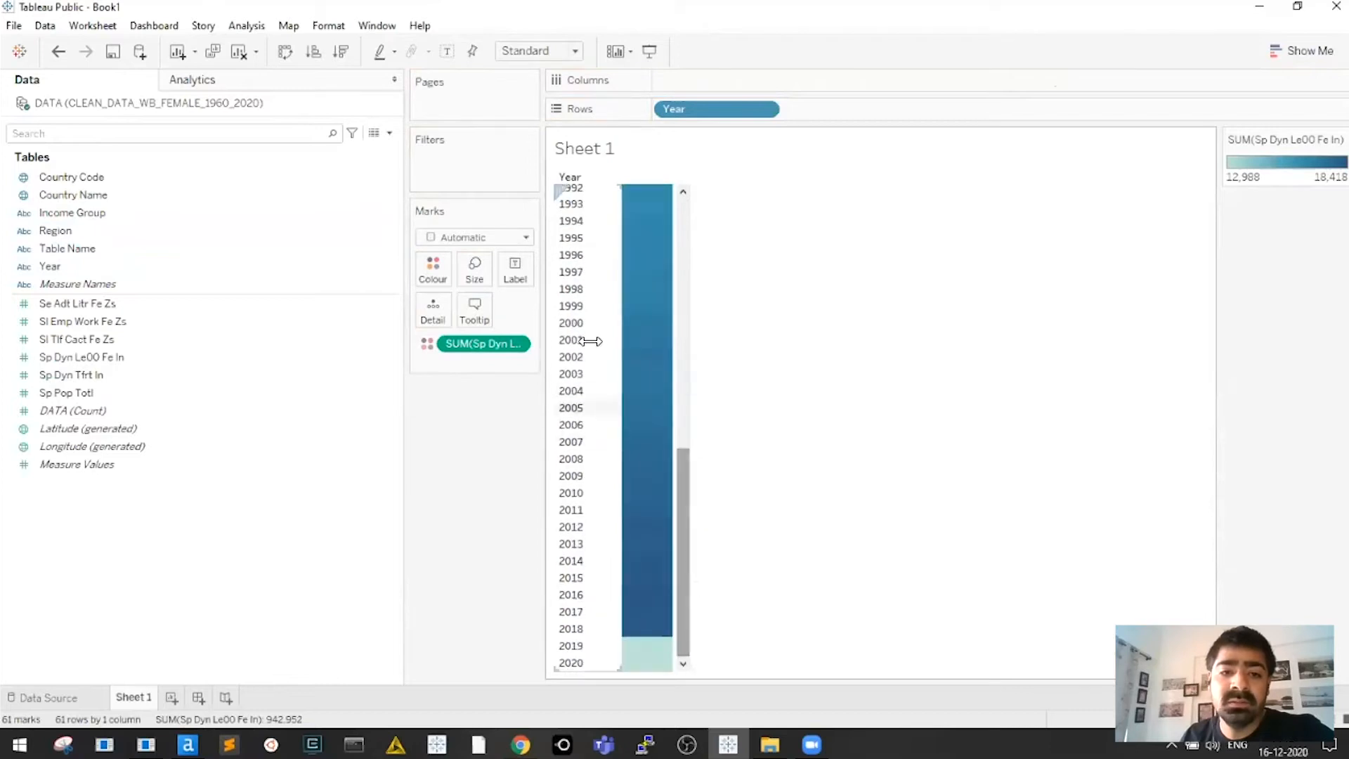
drag(522, 352, 568, 432)
Select the Se Adt Litr Fe Zs measure on its own in the Data pane
click(120, 305)
shift+click(113, 392)
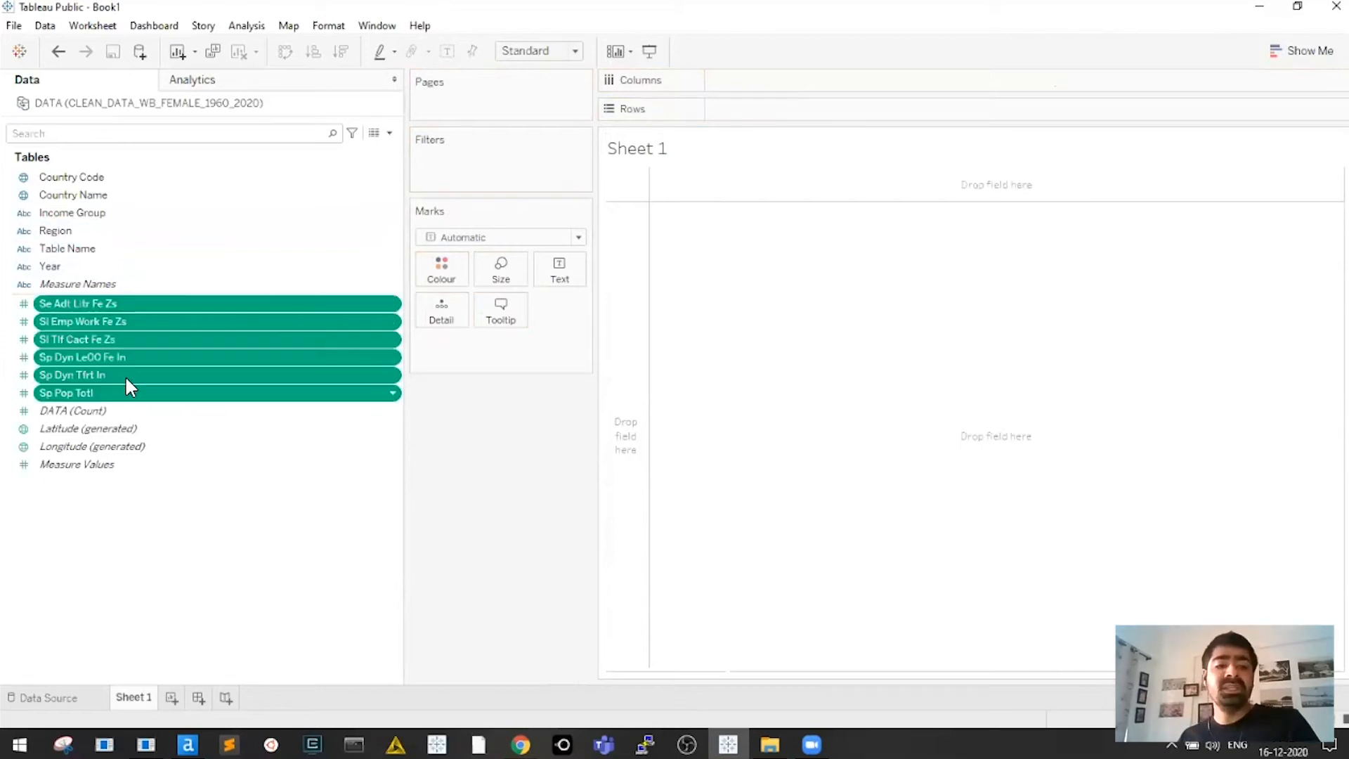
click(129, 306)
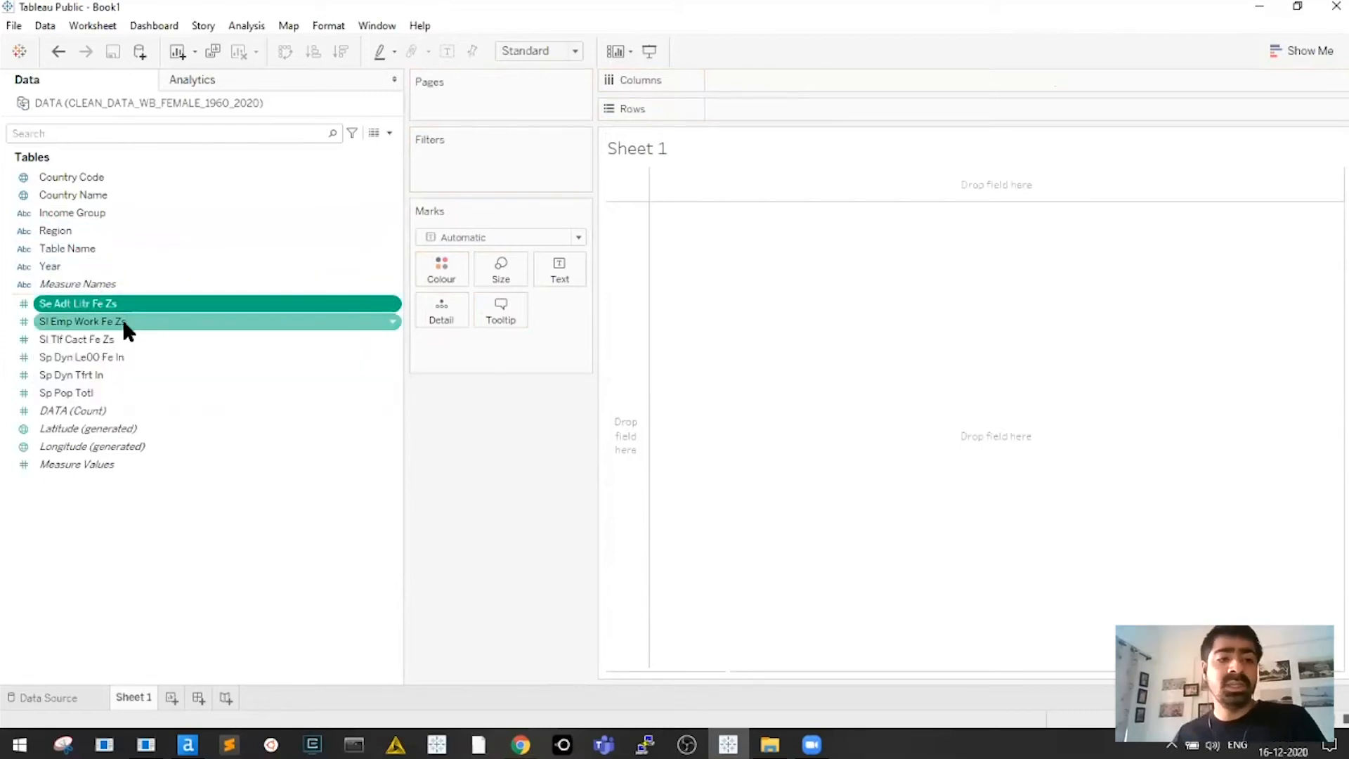
shift+click(120, 394)
click(138, 311)
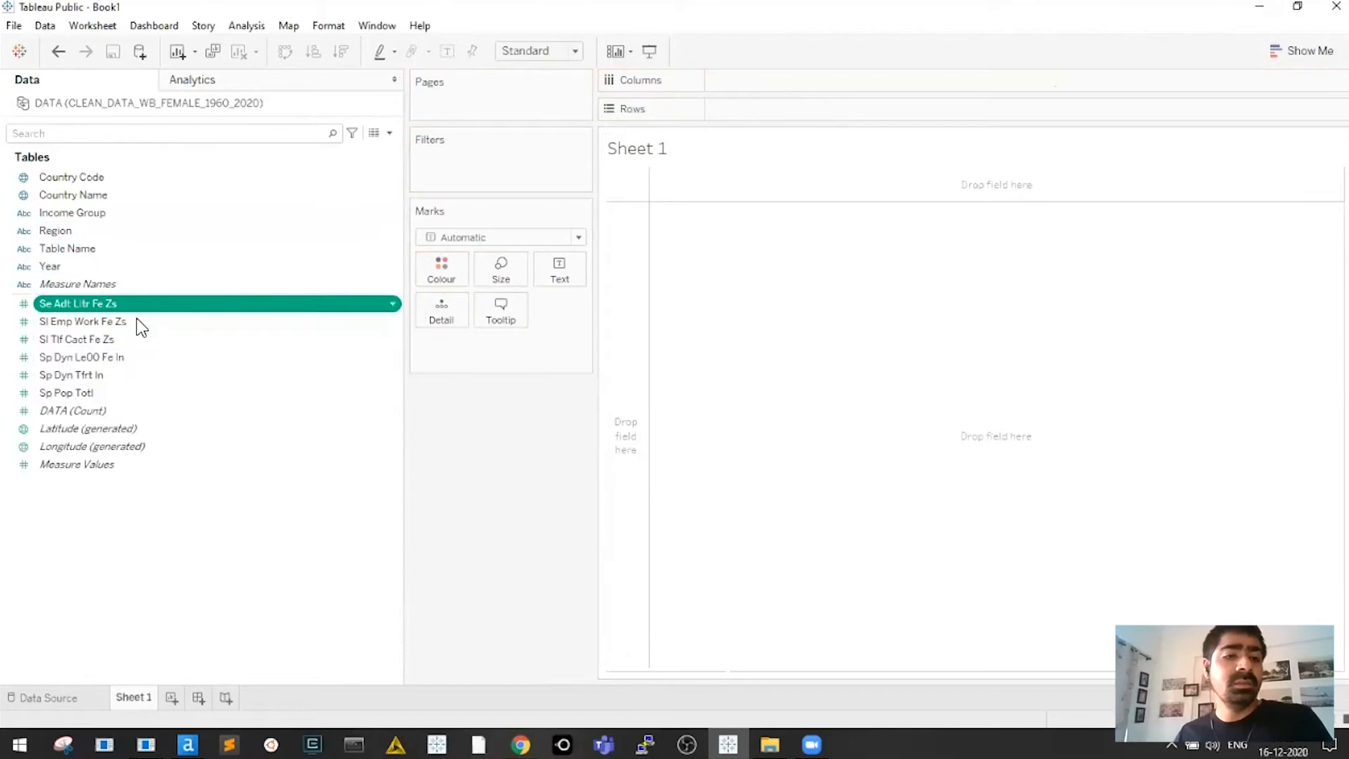
shift+click(112, 393)
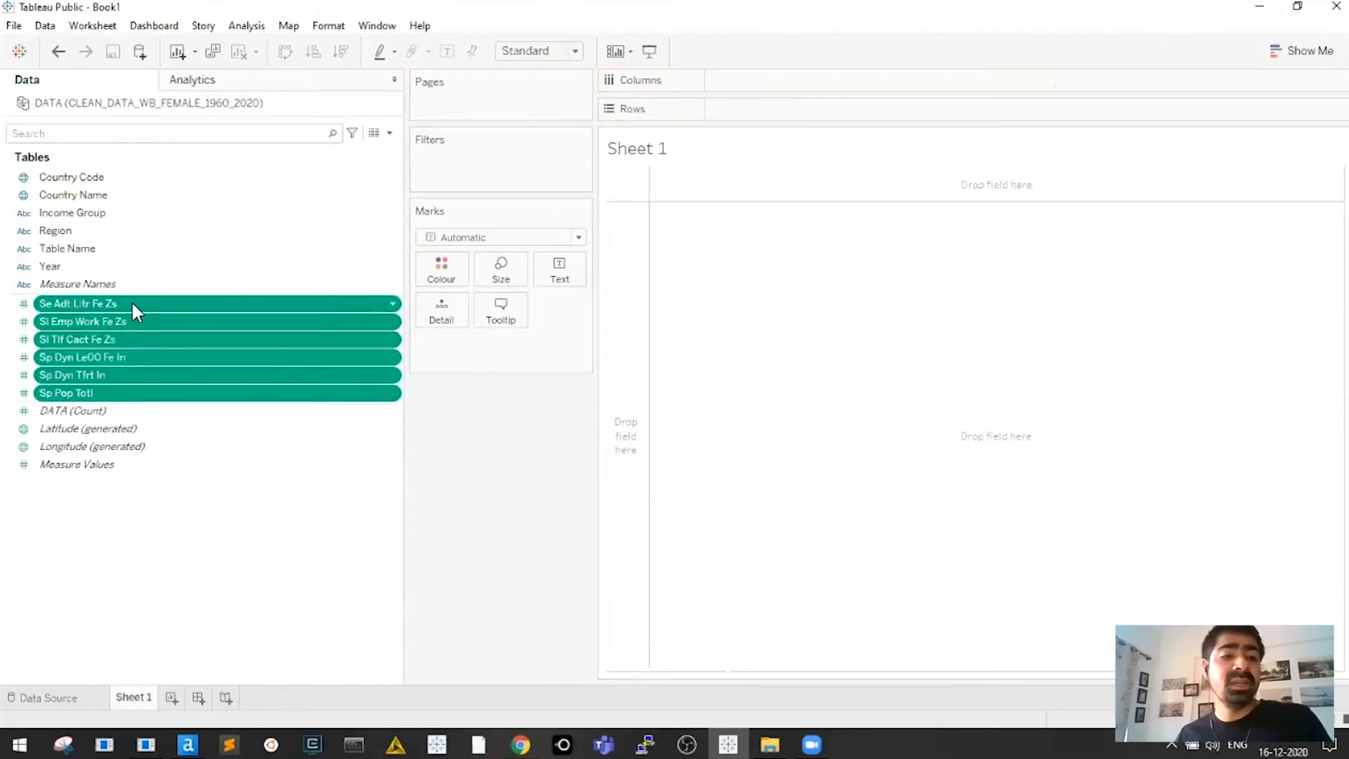
click(132, 304)
click(133, 391)
click(154, 304)
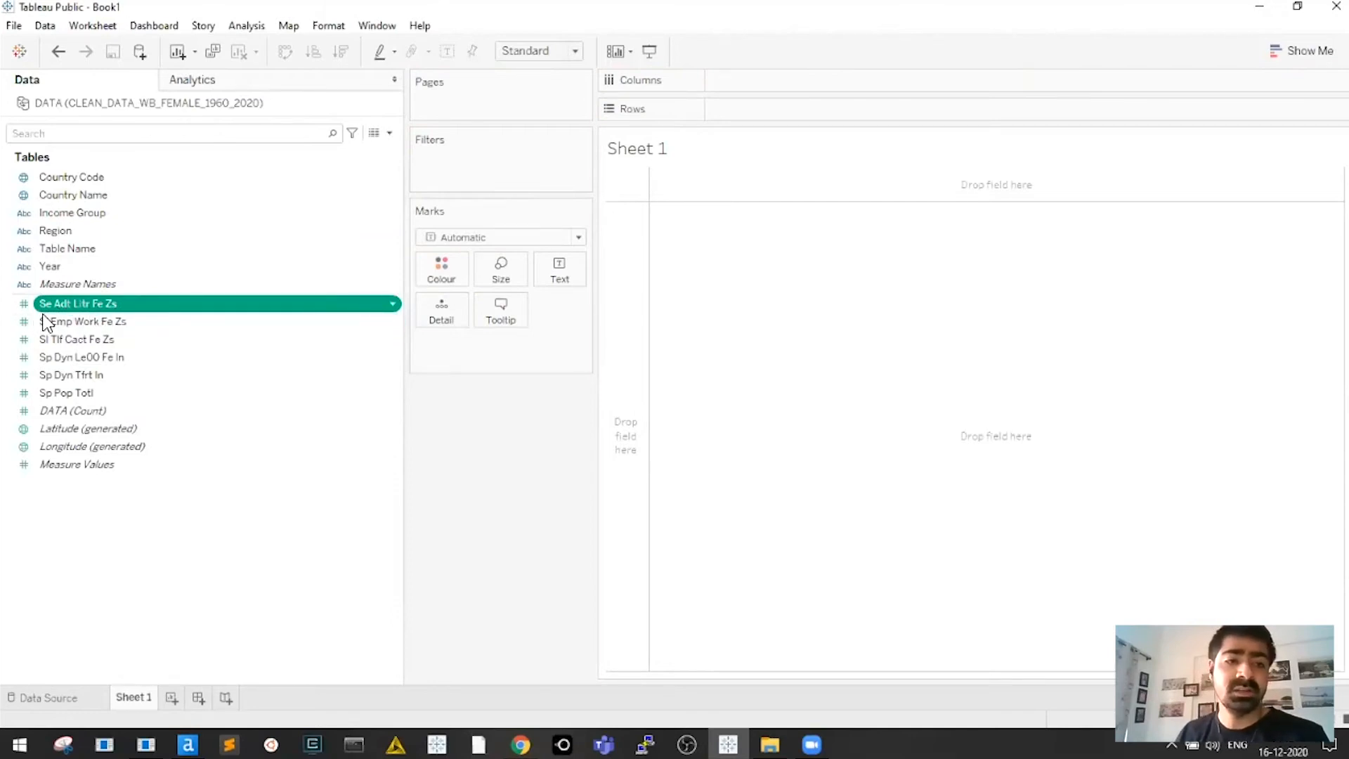
Rename Se Adt Litr Fe Zs to 'Literacy Rate Adult Female'
right_click(95, 301)
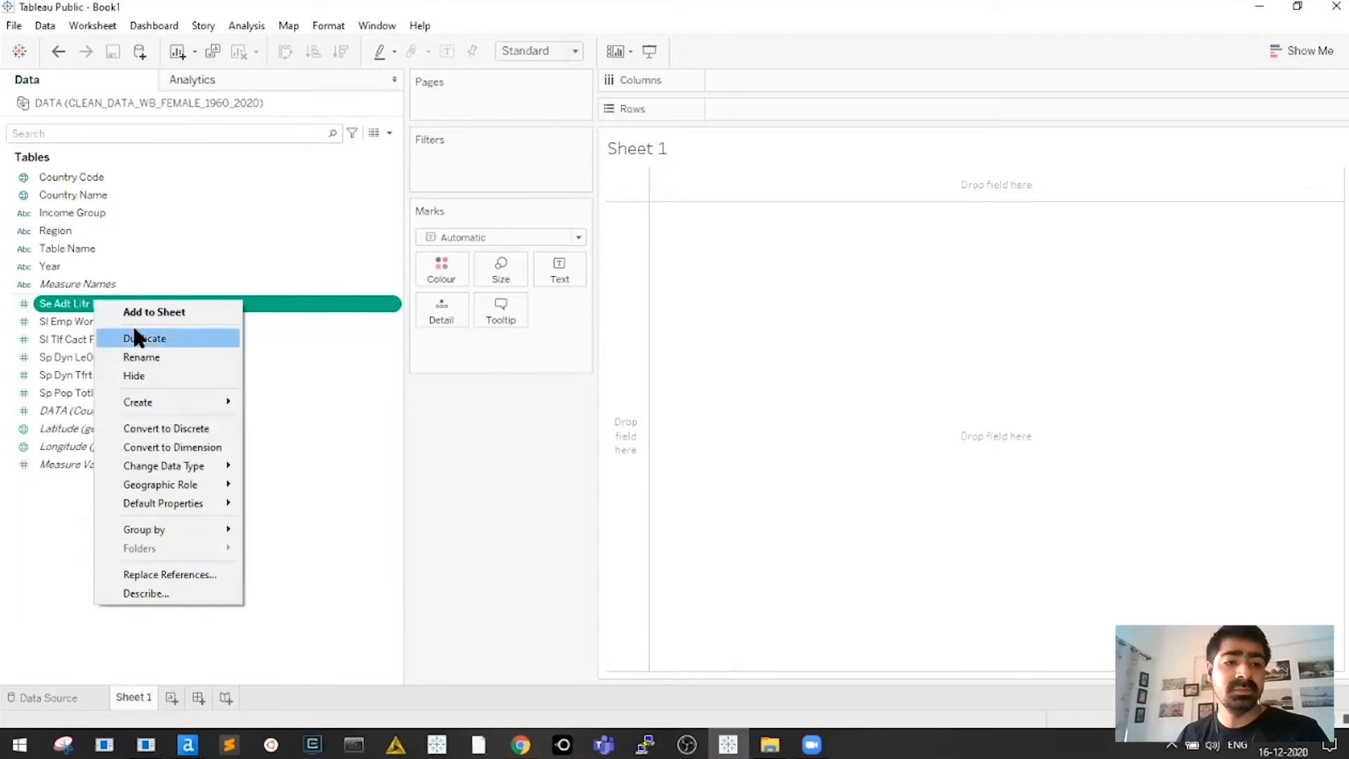
click(151, 353)
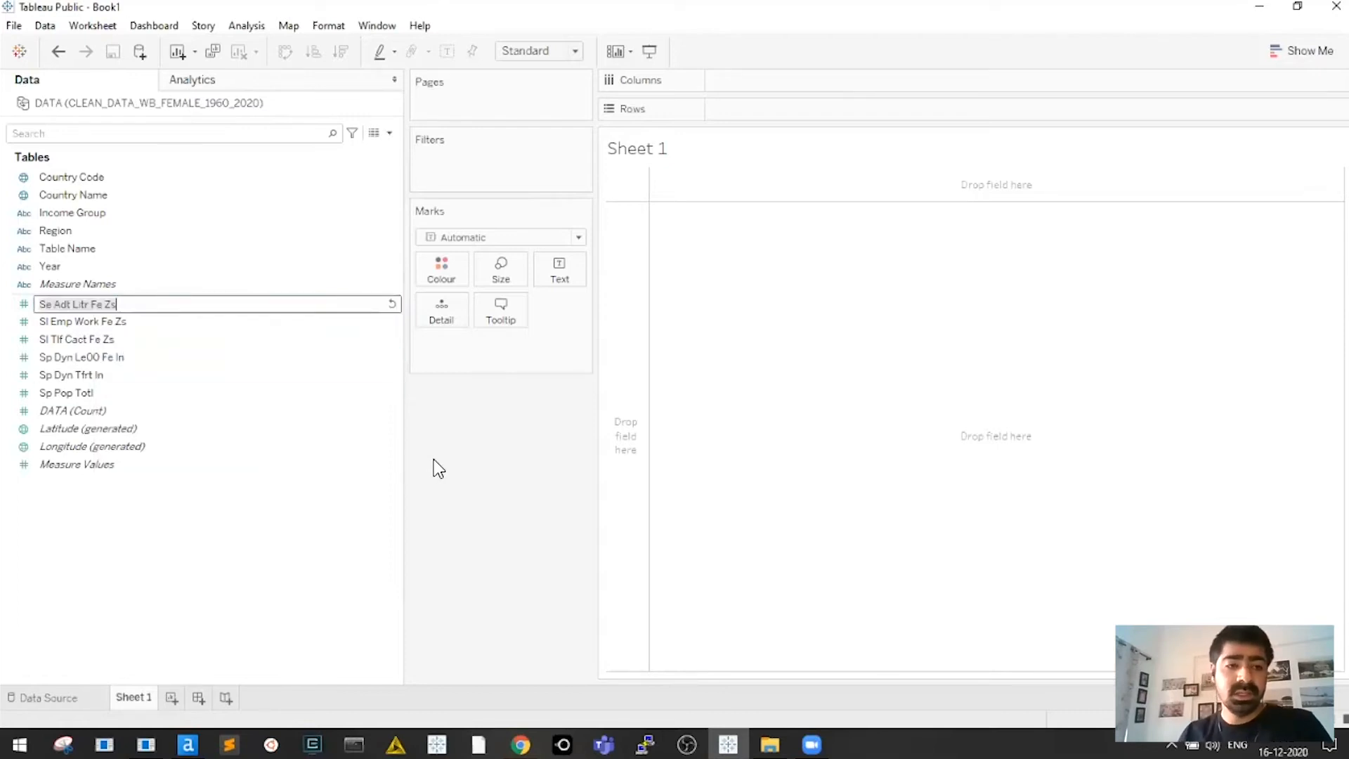
text(Literacy Rate)
text( A)
text(dlut)
key(ctrl+shift+Left)
text(Adult Female)
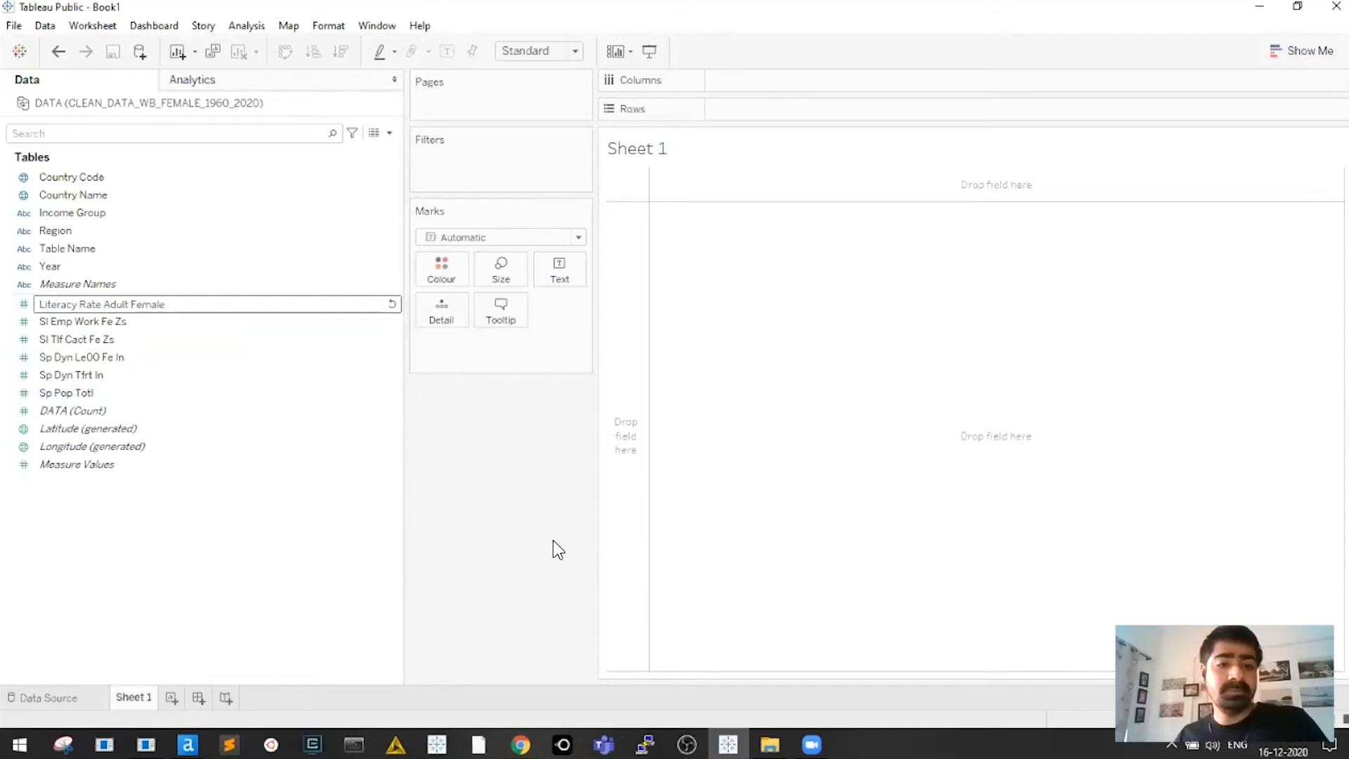
key(Return)
Rename Sp Dyn Le00 Fe In to 'Life Expectancy Female'
click(161, 324)
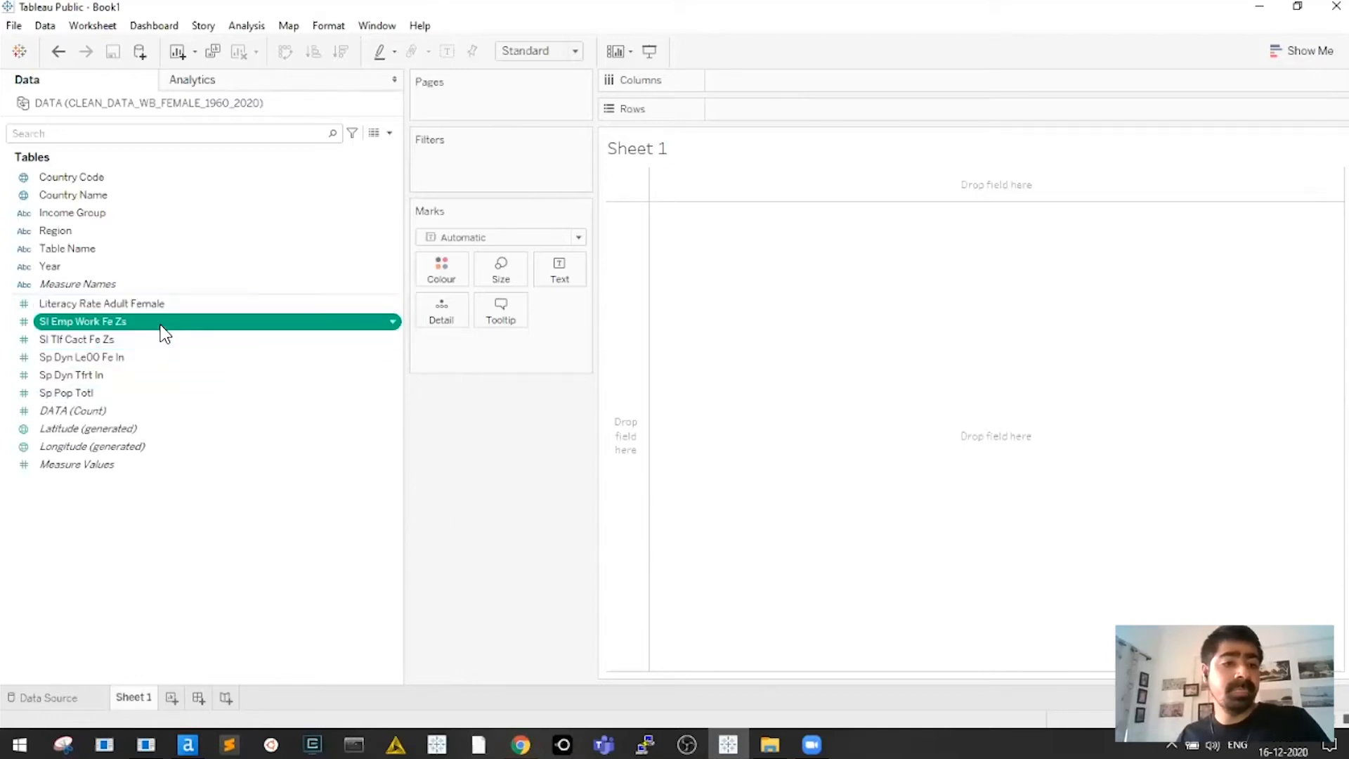
click(141, 361)
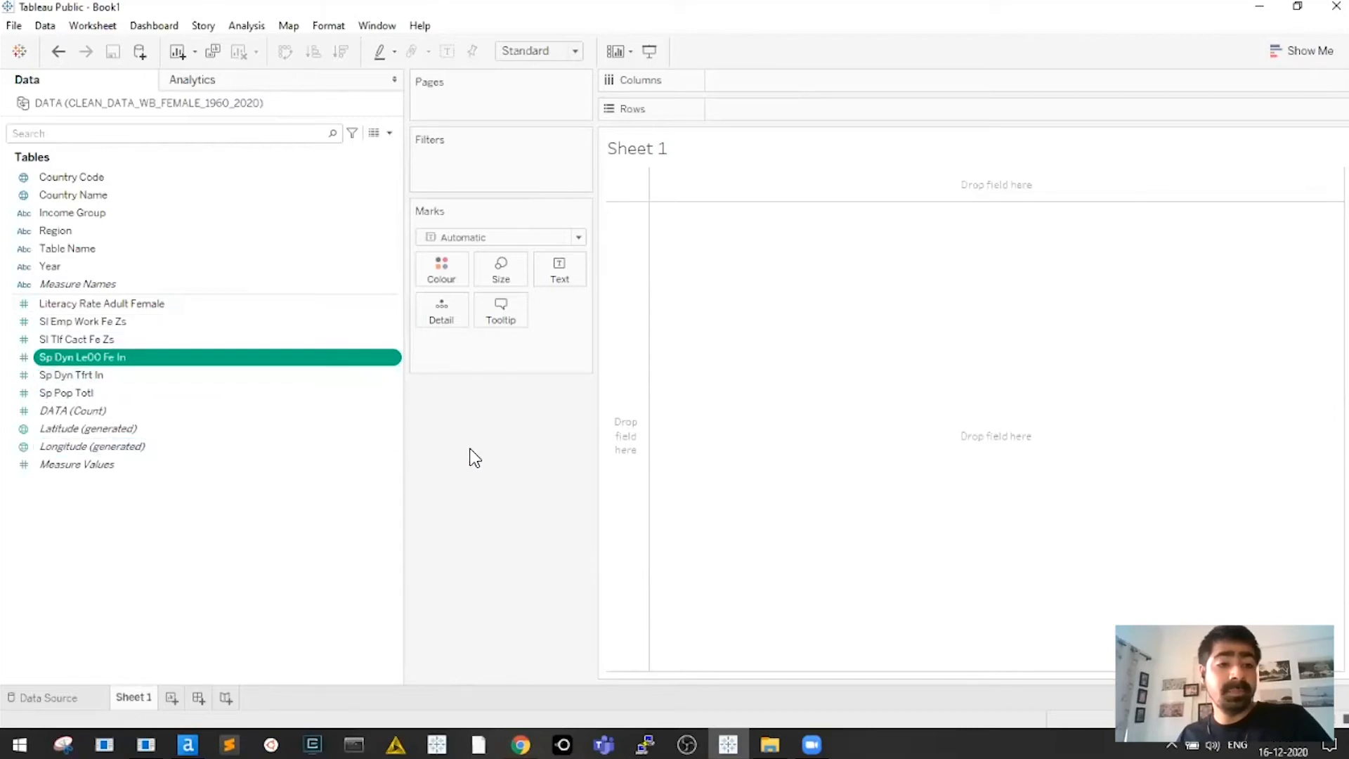
key(F2)
text(Life Expectancy Female)
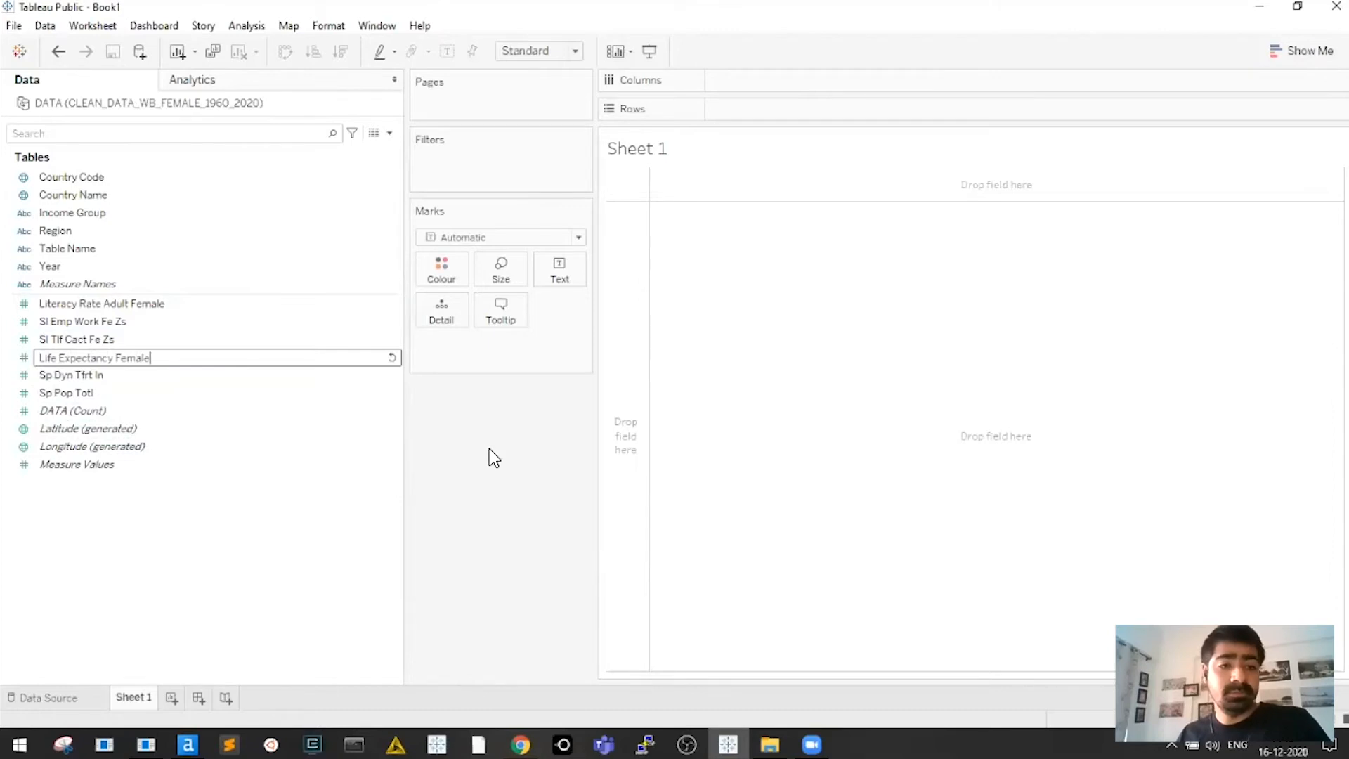
text( at Birth)
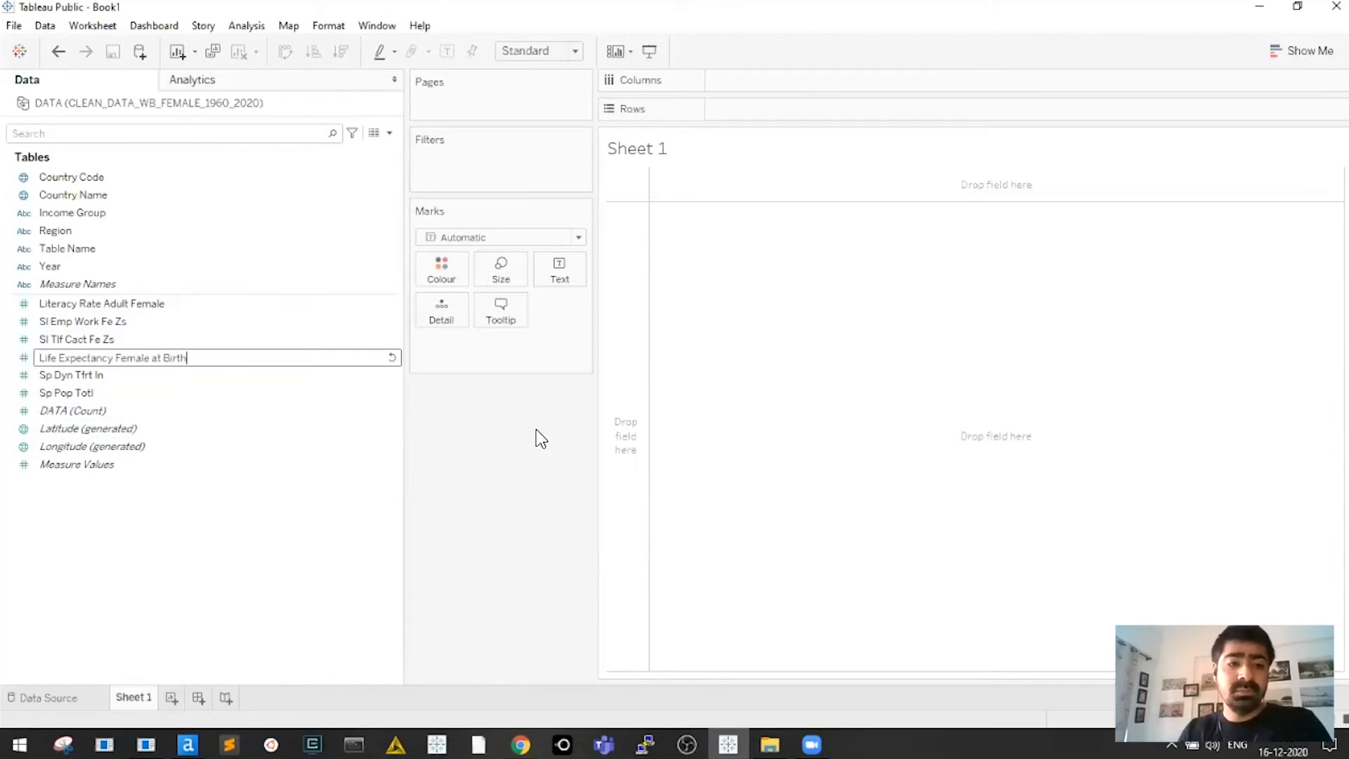
key(ctrl+shift+Left)
key(ctrl+shift+Left)
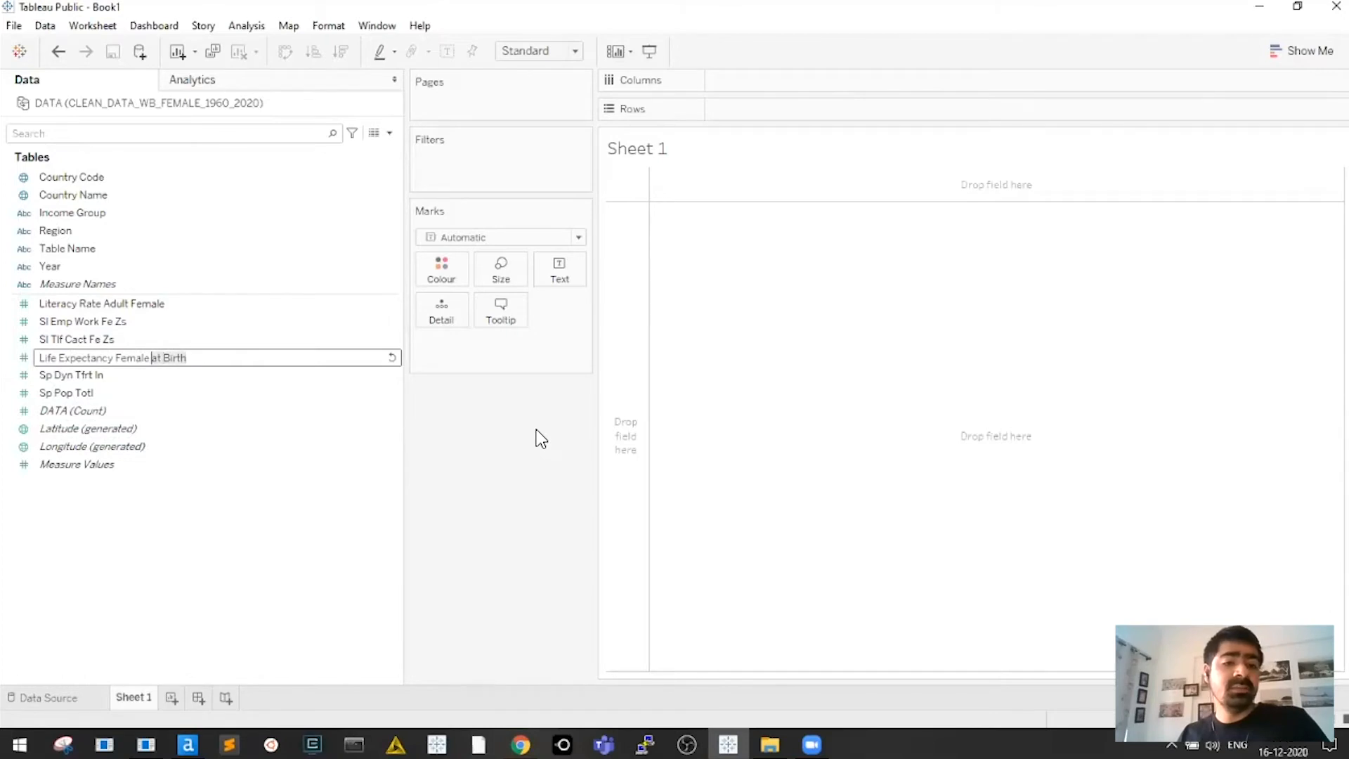
key(BackSpace)
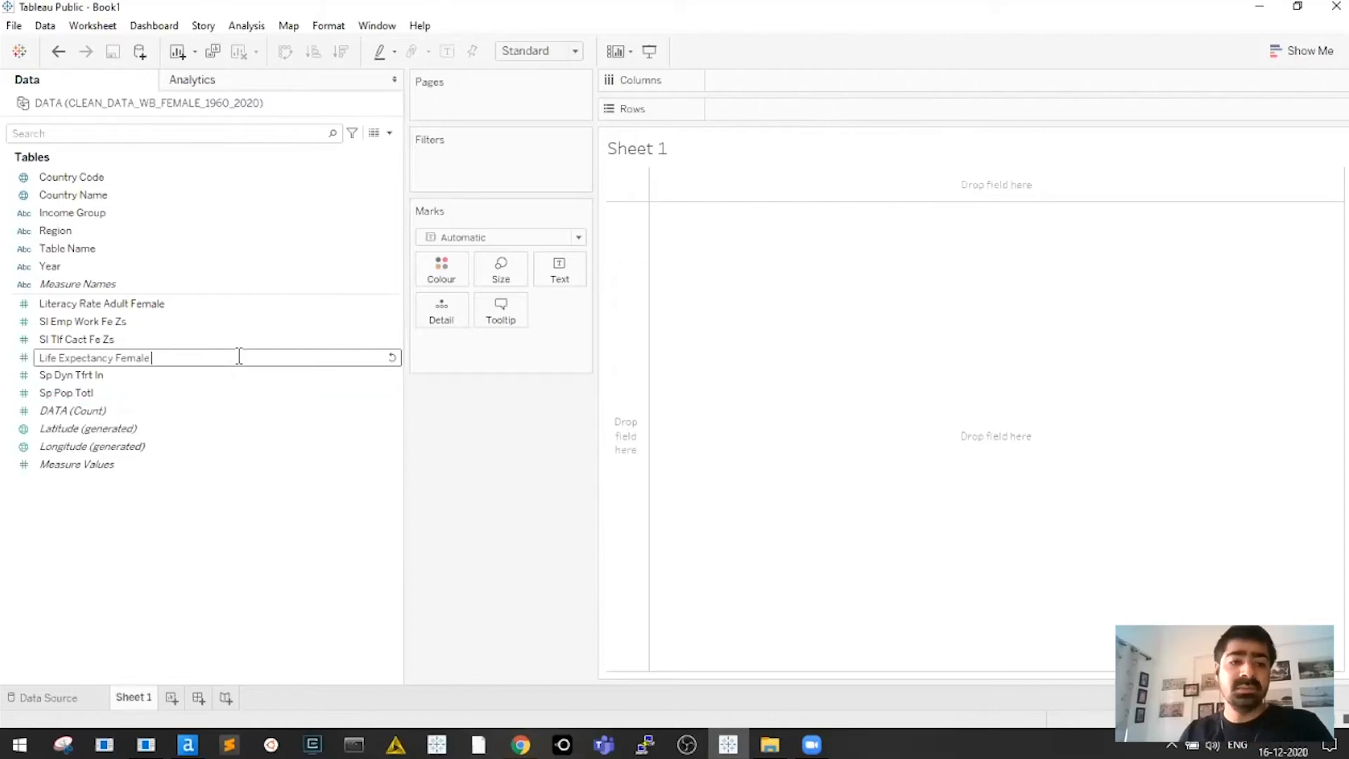
key(Return)
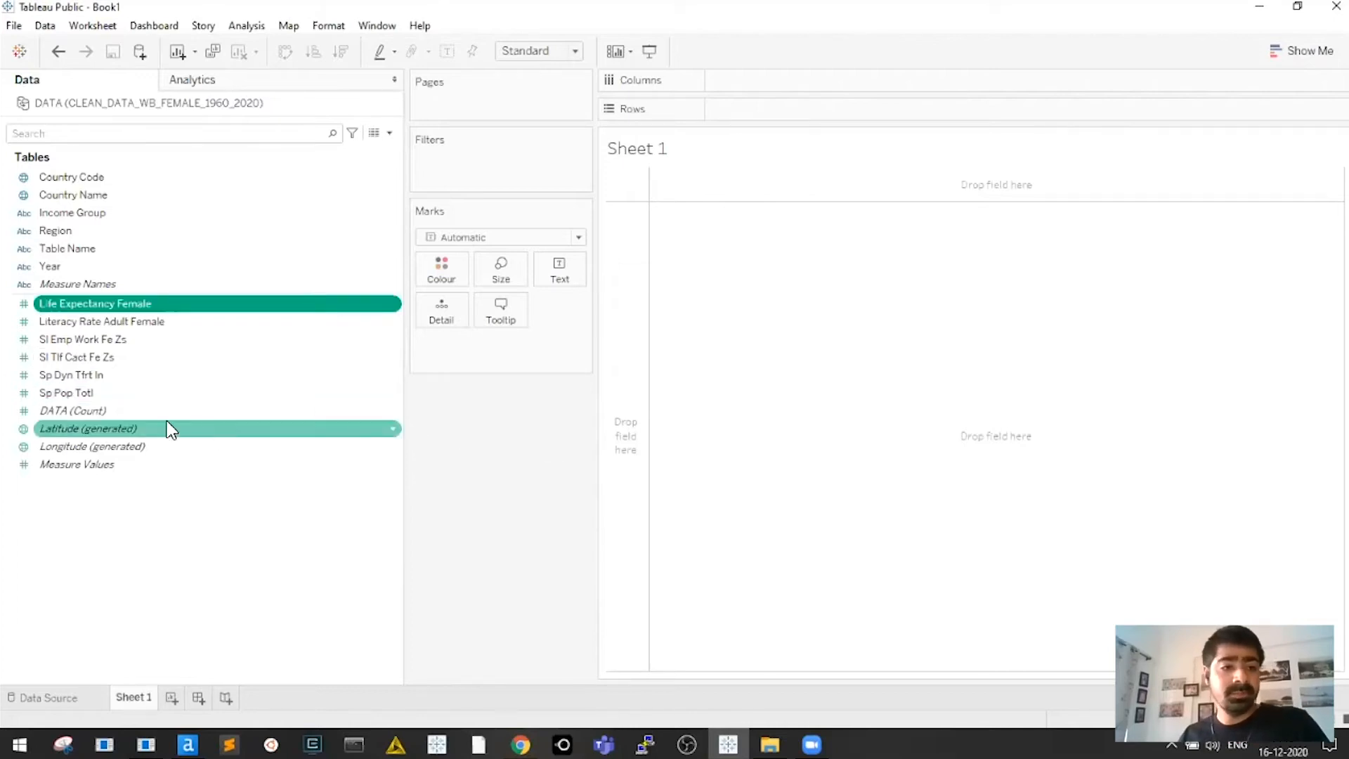
Rename Sp Pop Totl to 'Total Population'
click(124, 396)
key(F2)
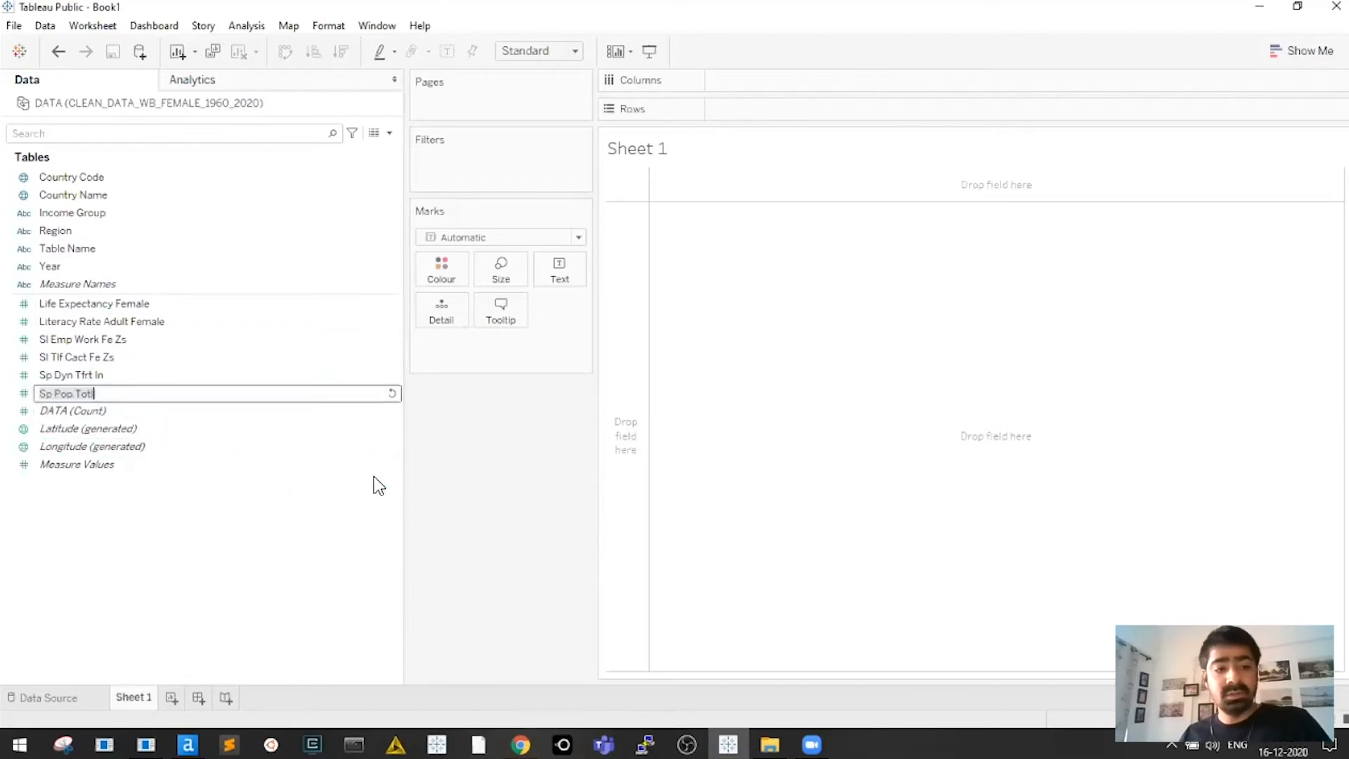
text(Total Po)
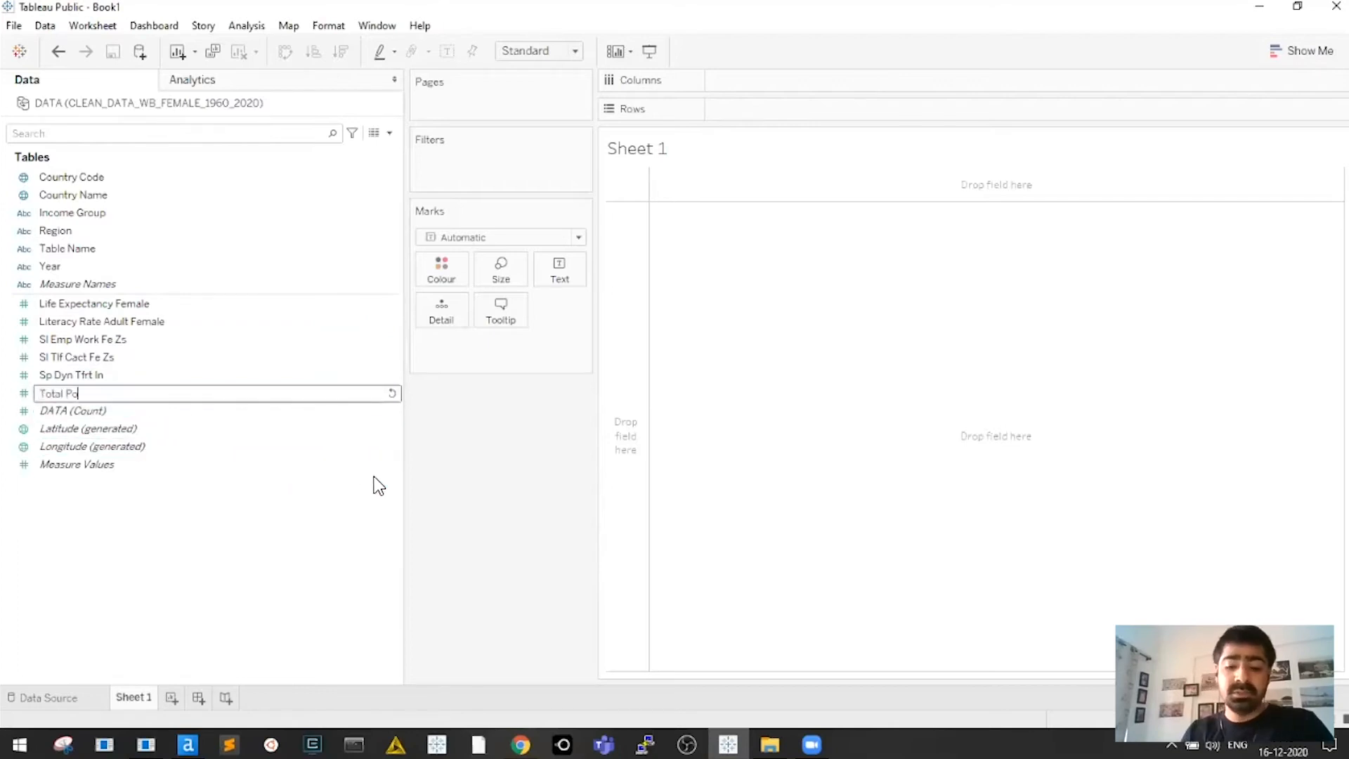
text(pulation)
key(Return)
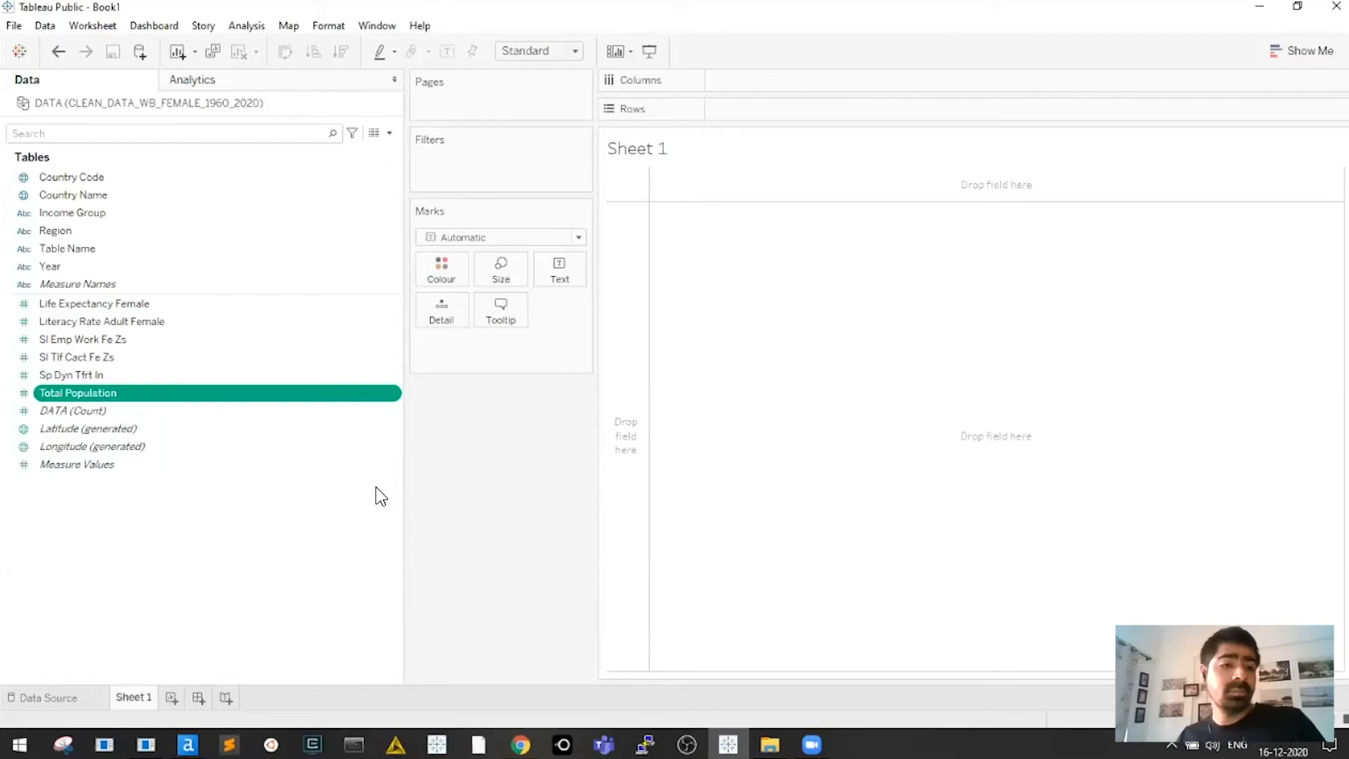
Select the SI Emp Work Fe Zs field and switch to the Dataset folder window
click(121, 340)
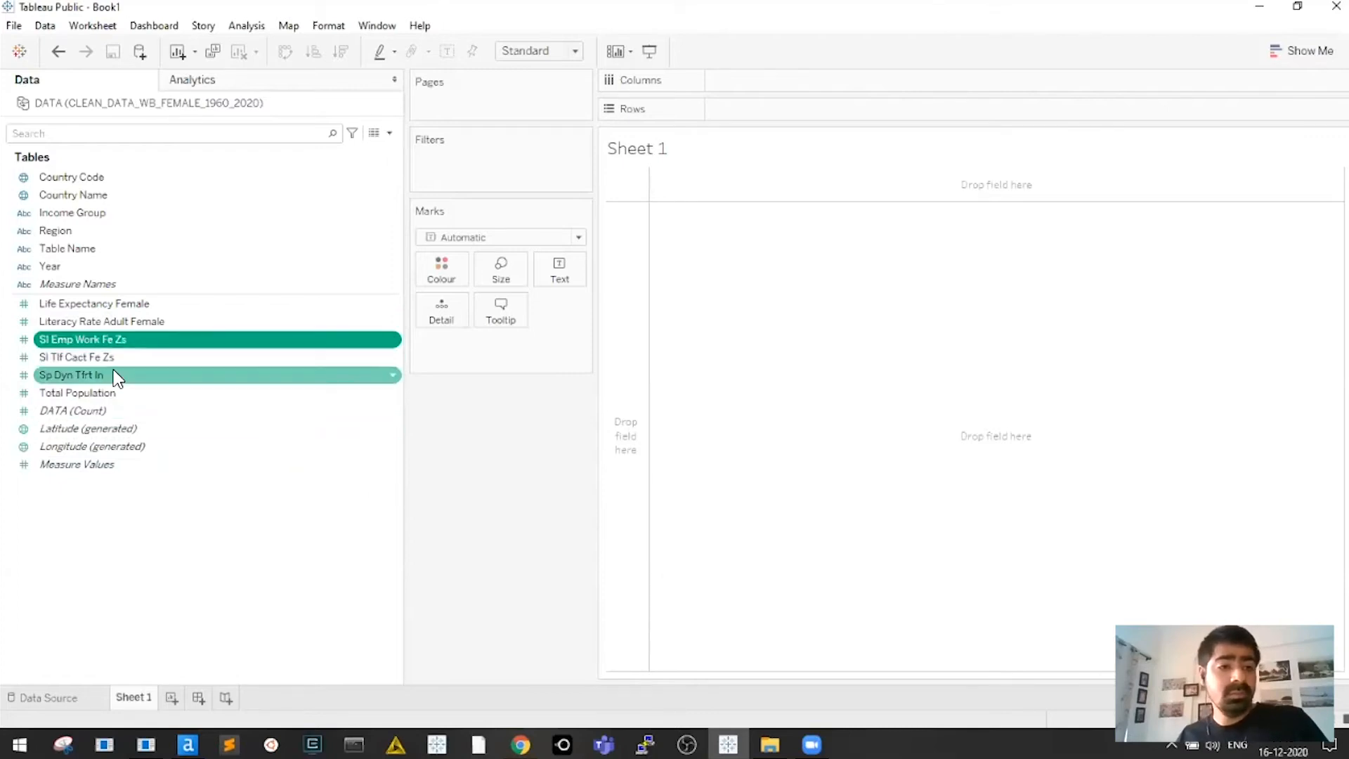
key(alt+Tab)
key(alt+Tab)
key(alt+shift+Tab)
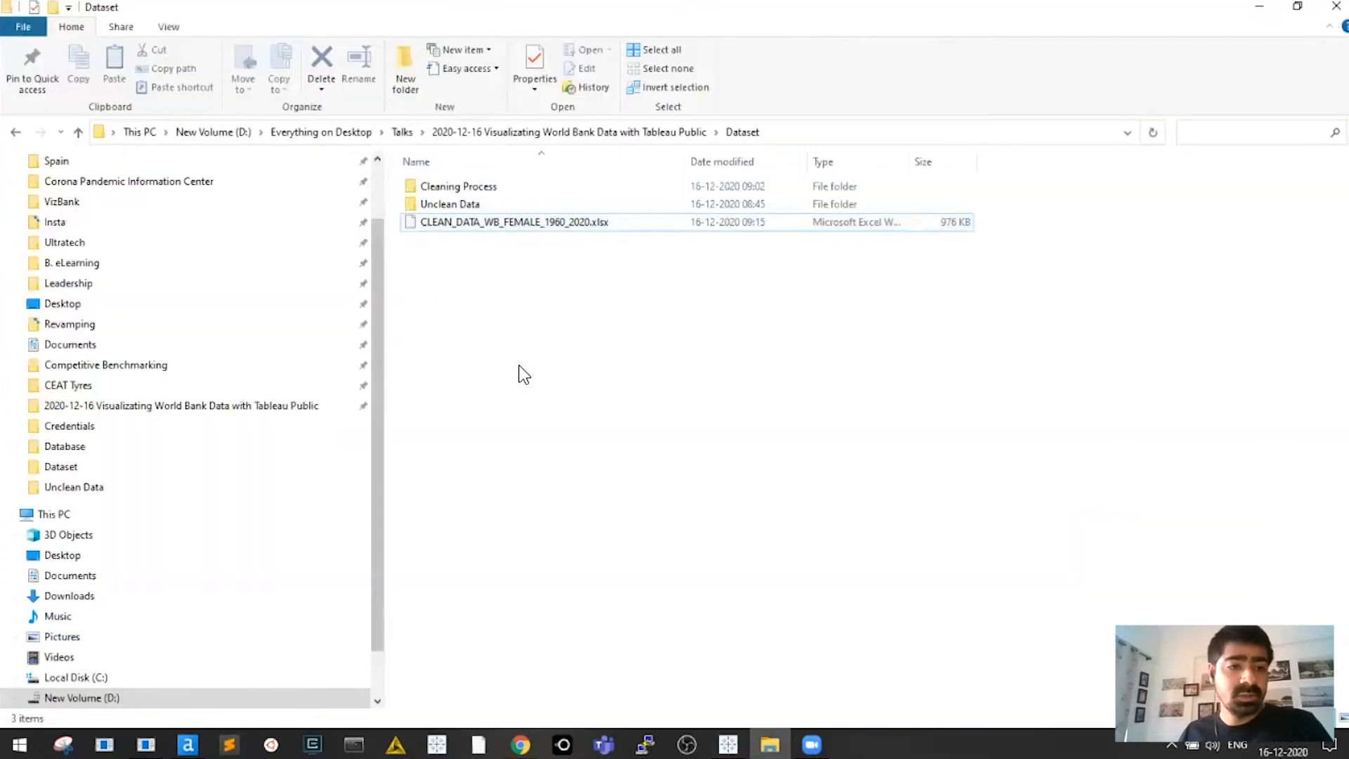
Copy the indicator name 'Wage and salaried workers, female' from B2 of the SL.EMP.WORK workbook
double_click(453, 203)
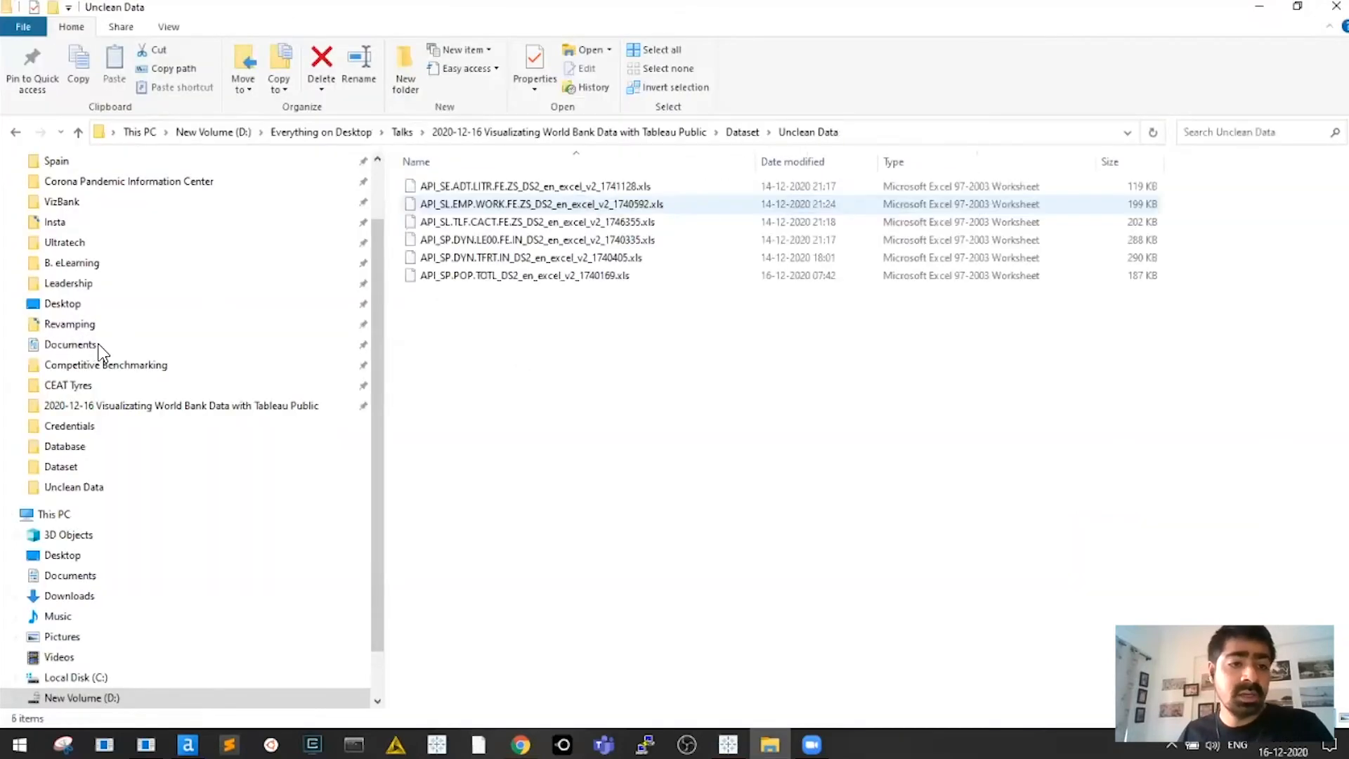
key(alt+Tab)
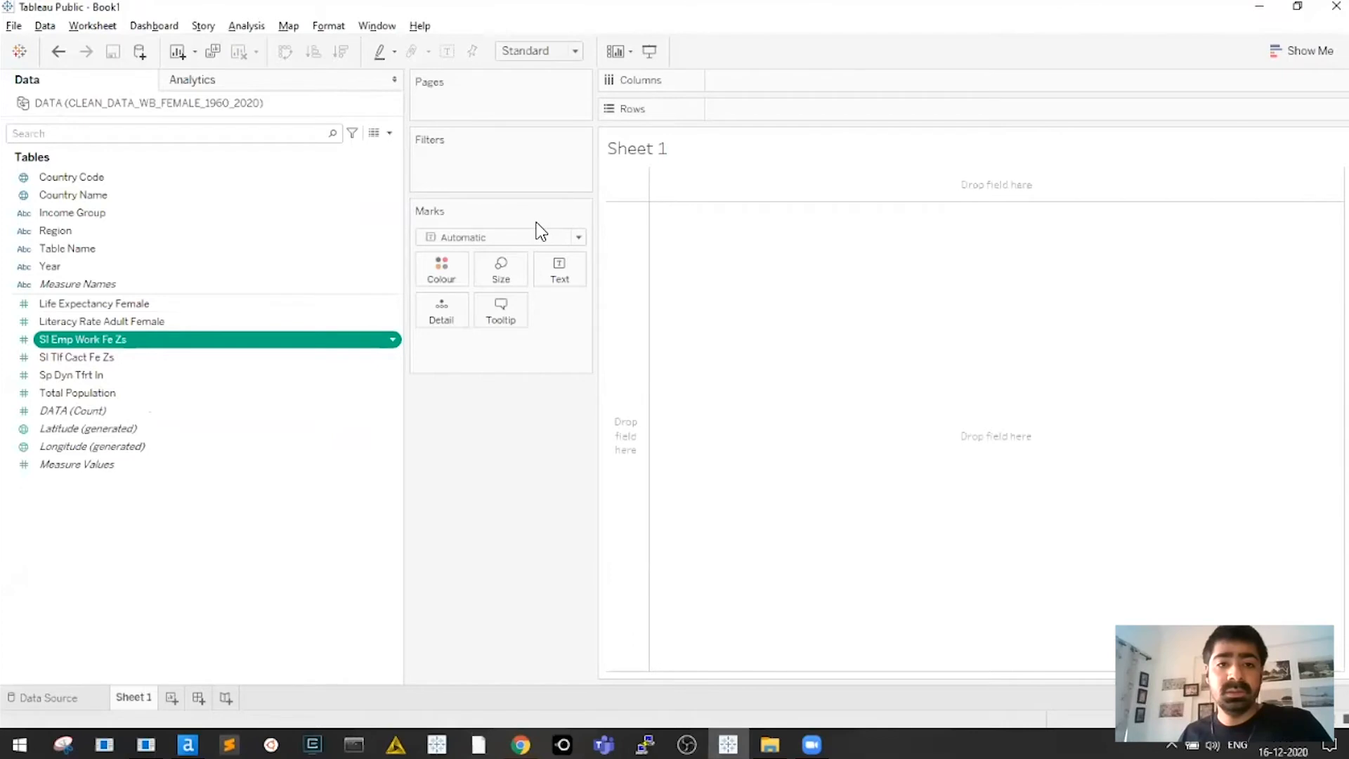
key(alt+Tab)
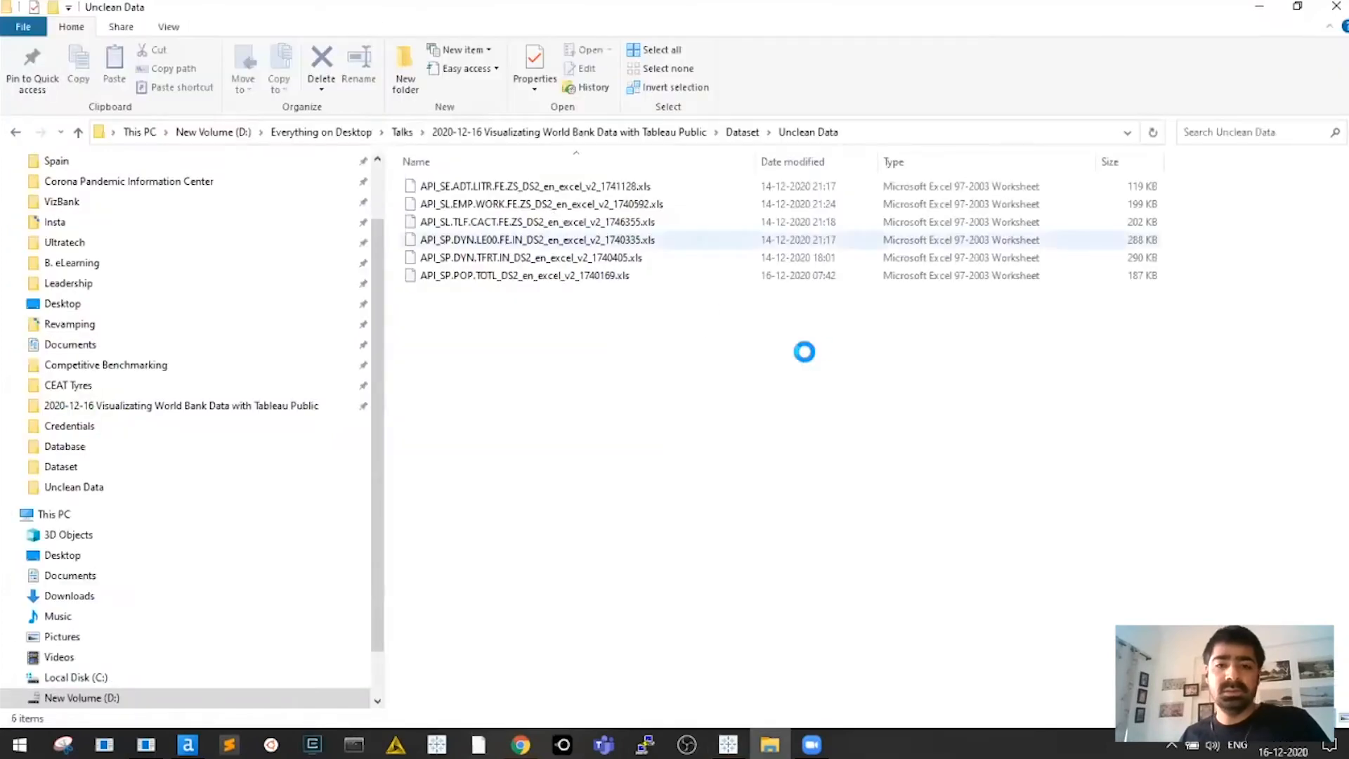
key(Up)
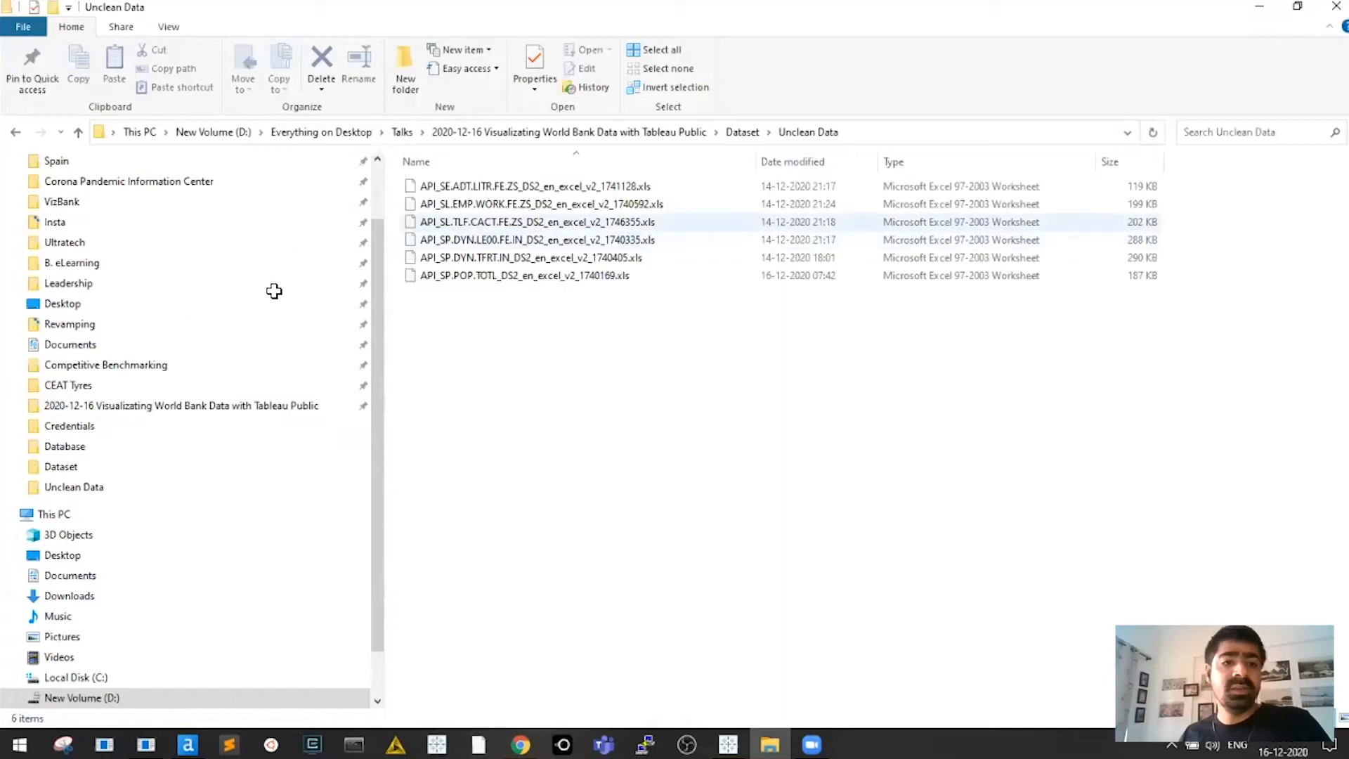
key(alt+Tab)
double_click(266, 241)
drag(310, 238, 102, 227)
key(Escape)
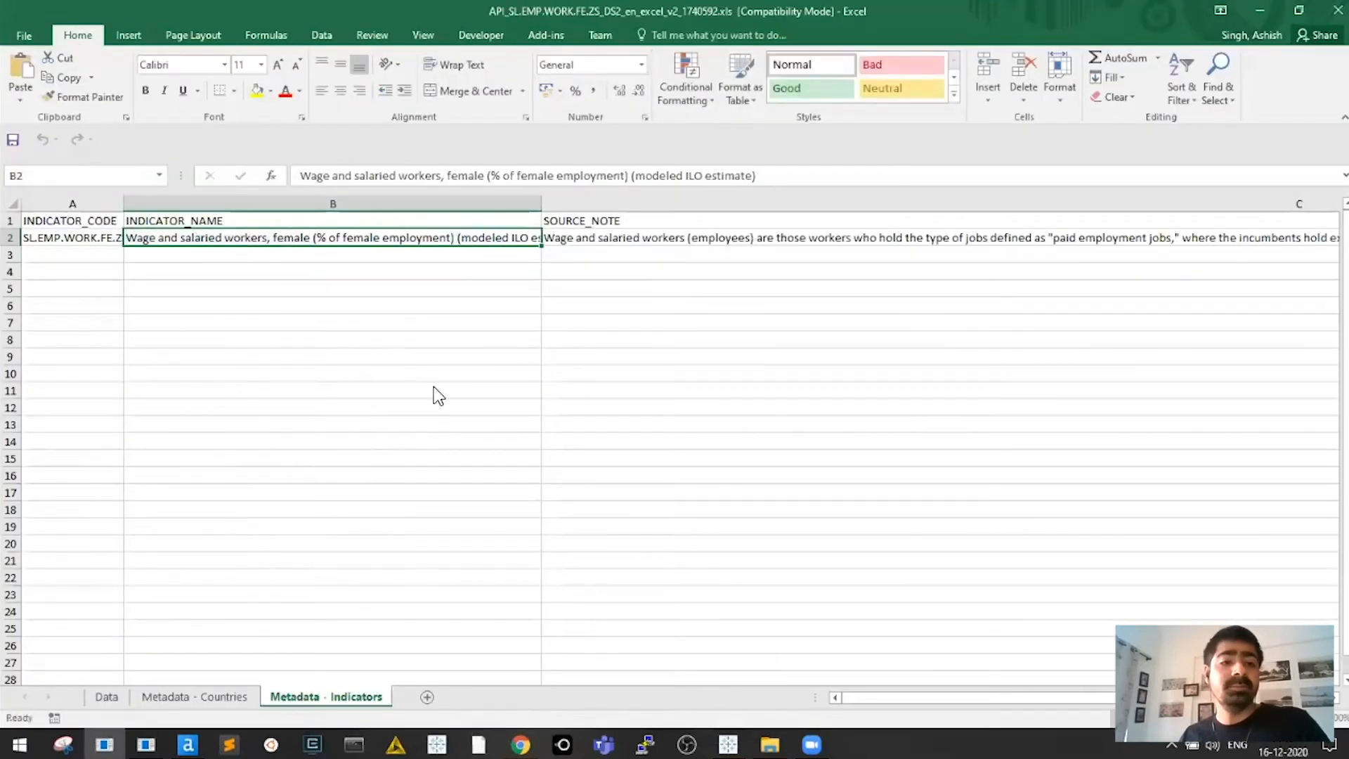
Paste the indicator into Tableau's rename box, editing it to 'Wage & Salaried workers, female'
key(alt+Tab)
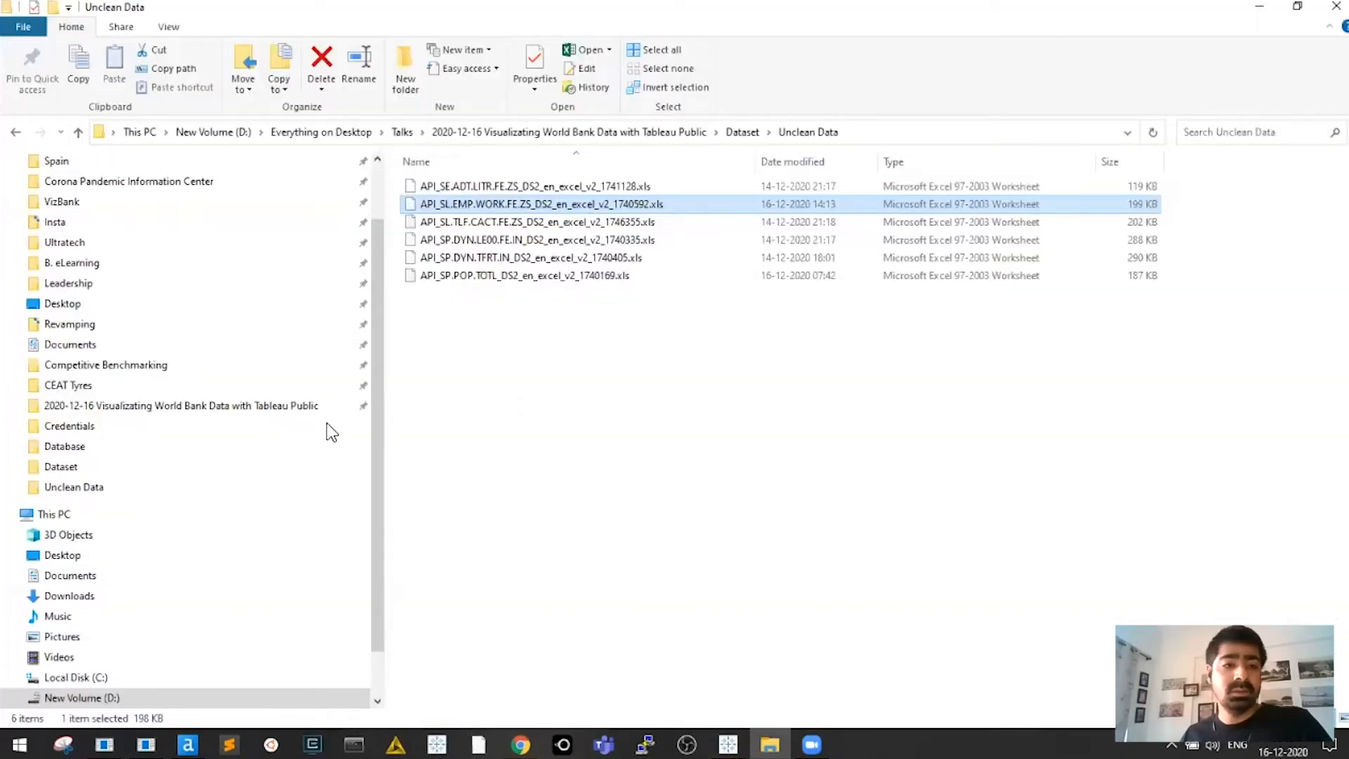
key(alt+Tab)
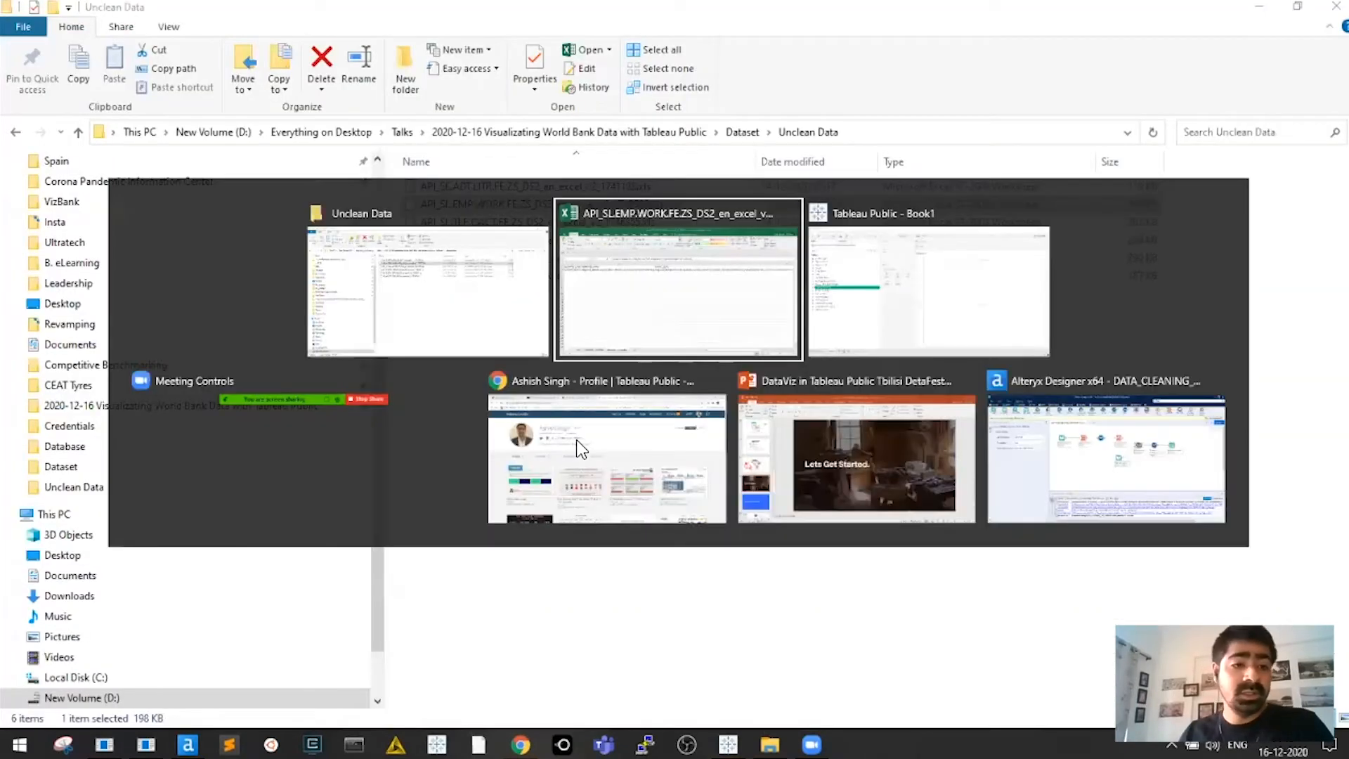
key(alt+Tab)
text(&)
key(ctrl+shift+Right)
text(Salaried workers, female)
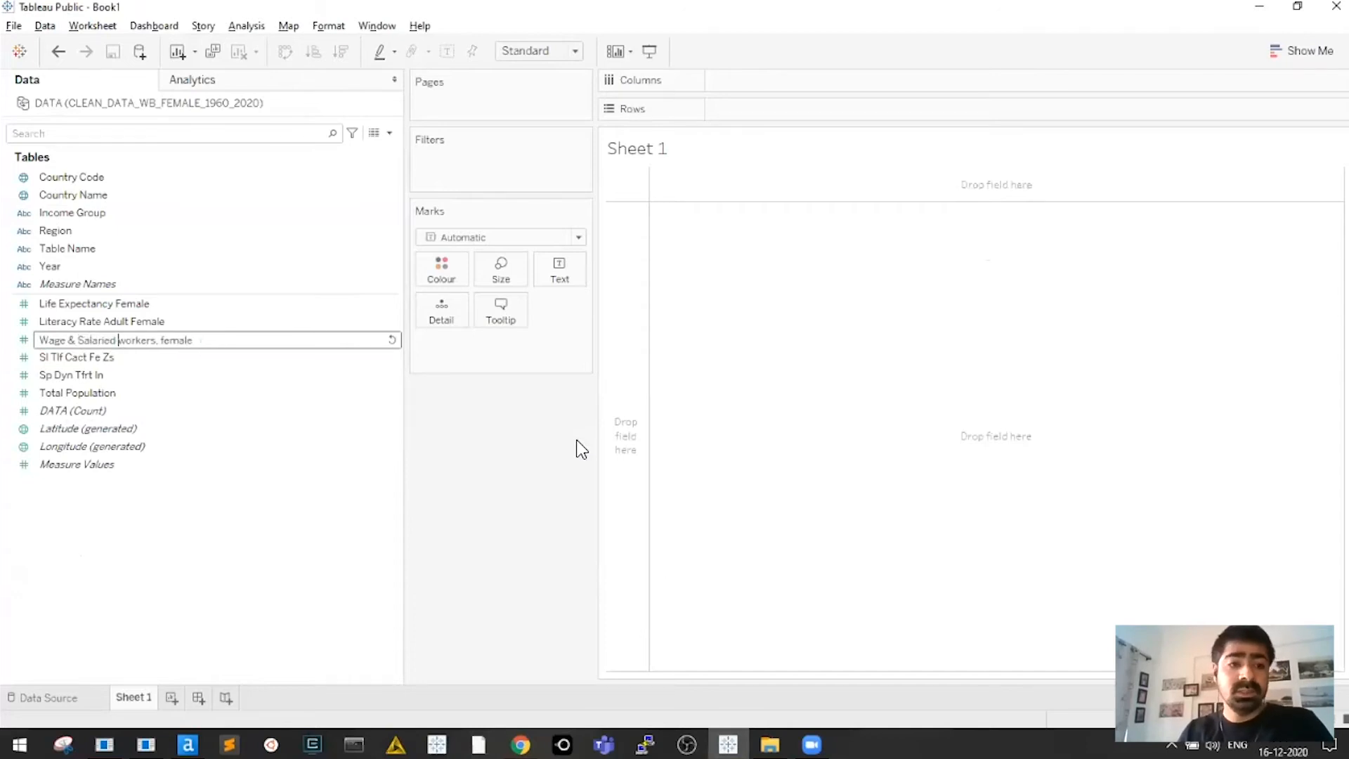
Finish renaming the workers measure to 'Wage & Salaried Female'
key(ctrl+shift+Right)
text(F)
key(BackSpace)
key(BackSpace)
key(BackSpace)
key(BackSpace)
key(BackSpace)
key(BackSpace)
text(emales)
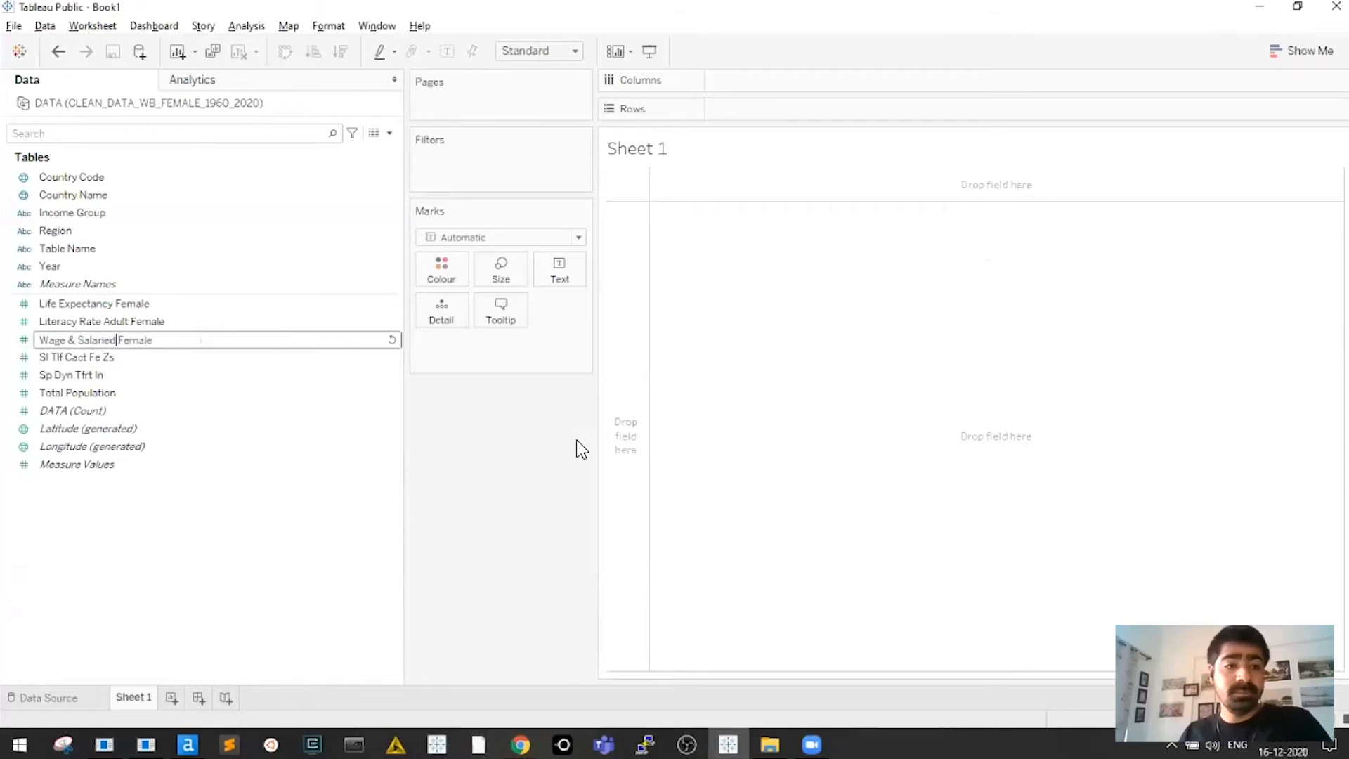
key(Return)
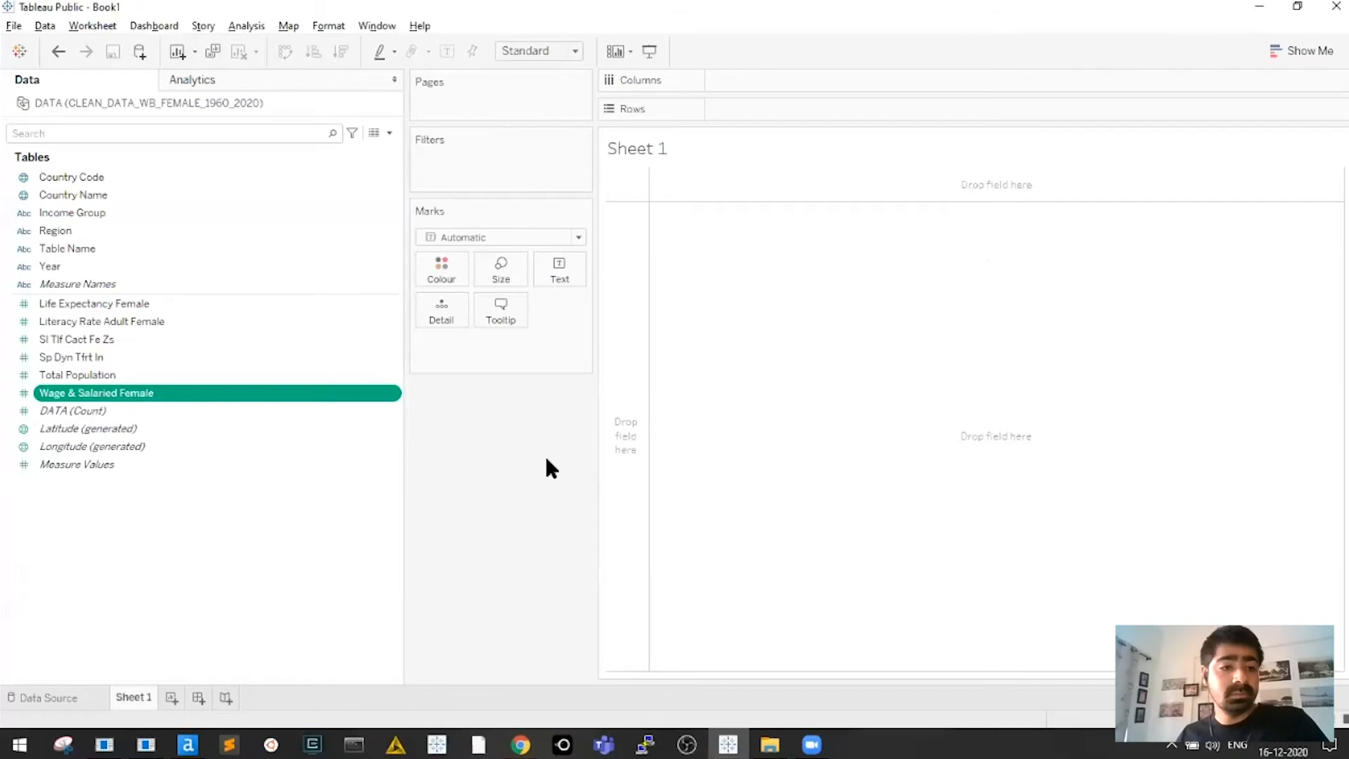
Select the Sp Dyn Tfrt In field and locate the fertility file in Unclean Data
click(71, 357)
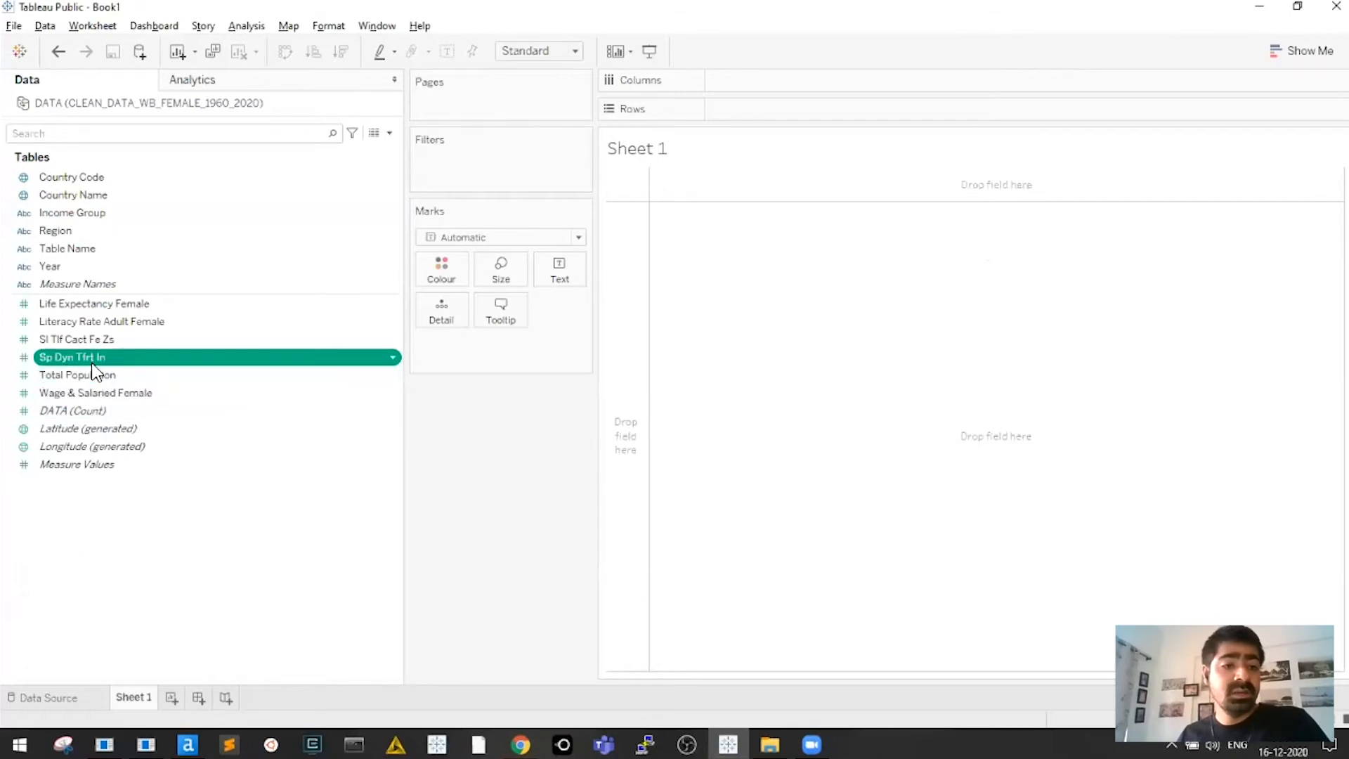
key(alt+Tab)
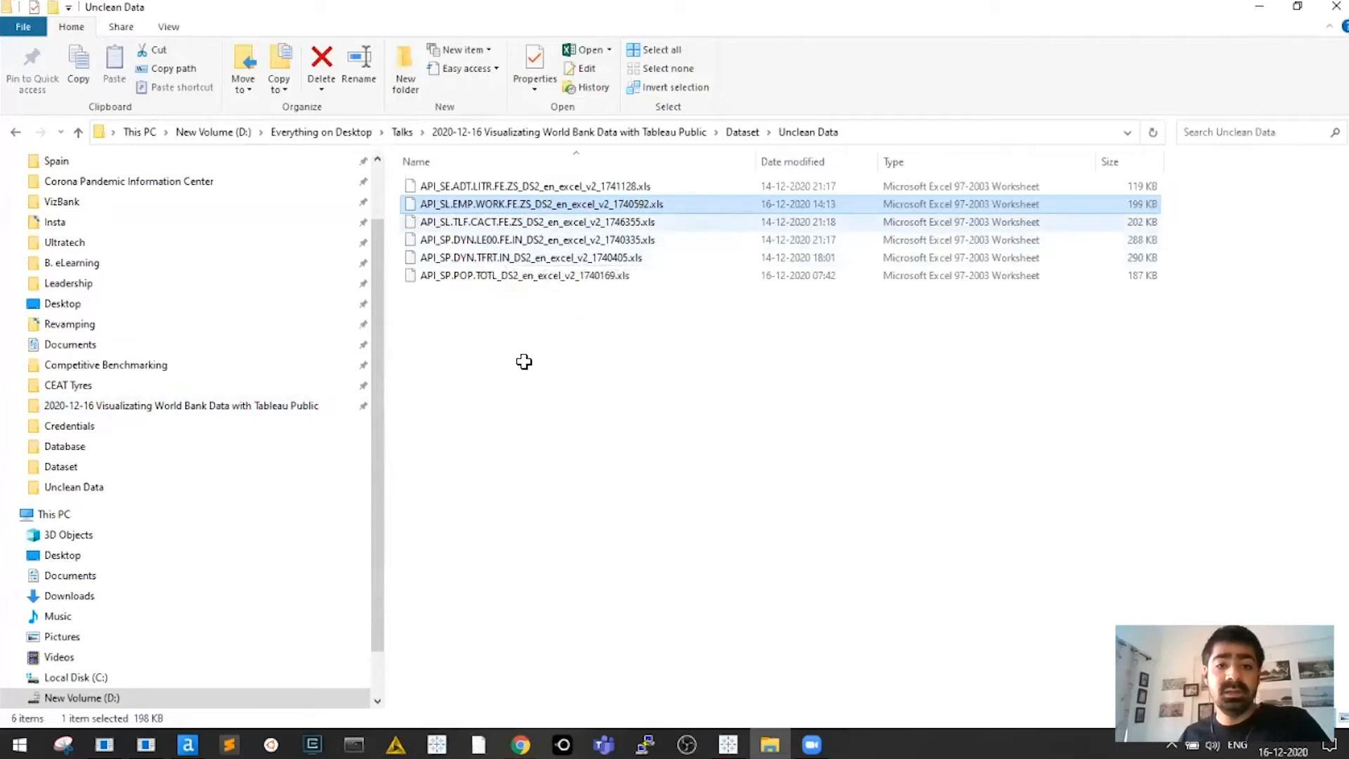
key(Down)
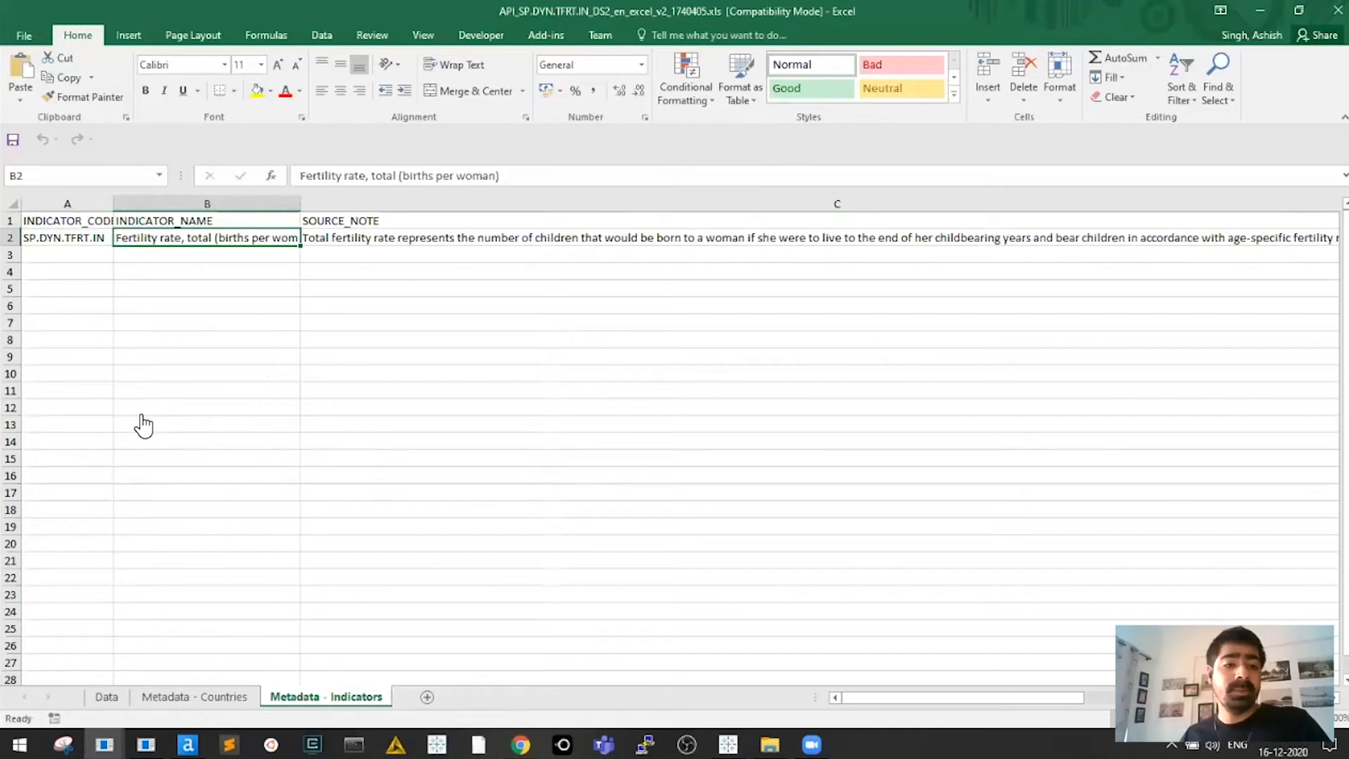
Copy the fertility indicator name from cell B2 and rename the Tableau field Fertility Rate
key(F2)
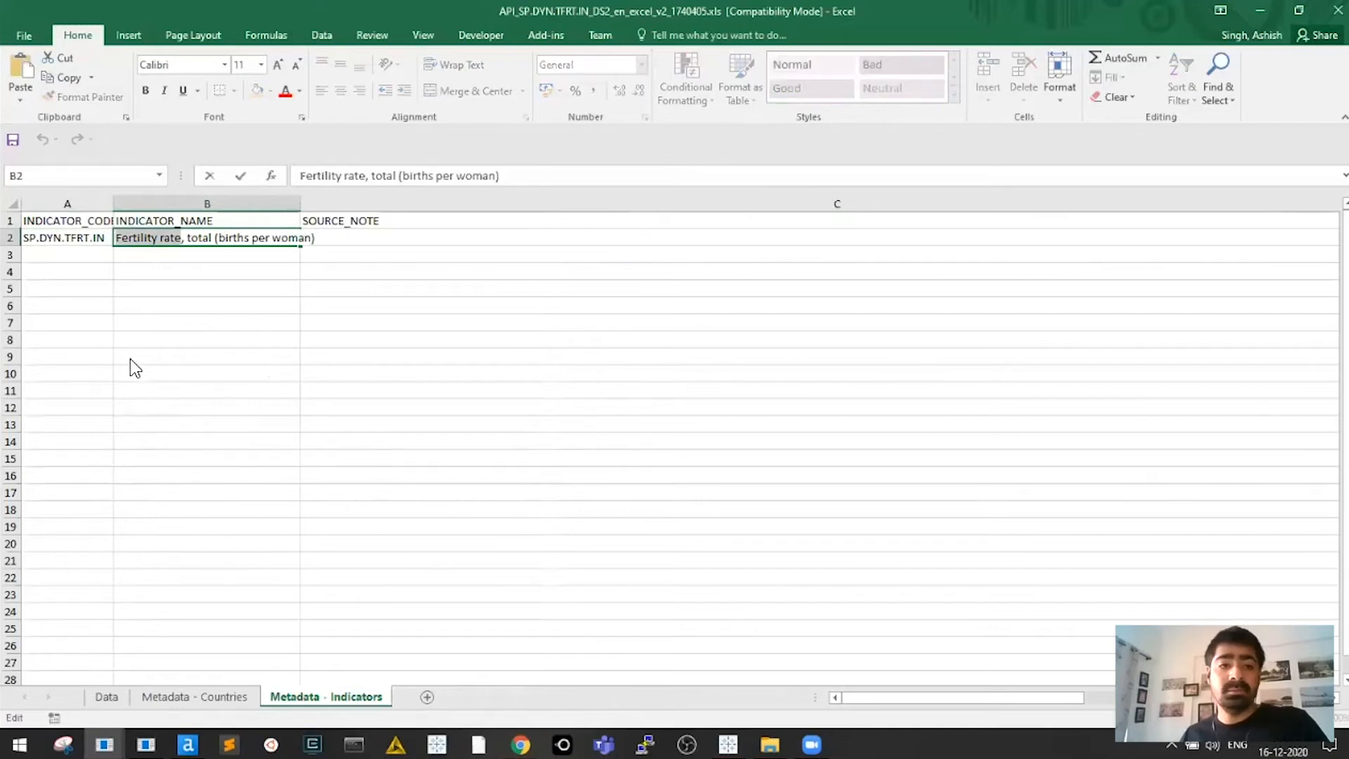
key(alt+Tab)
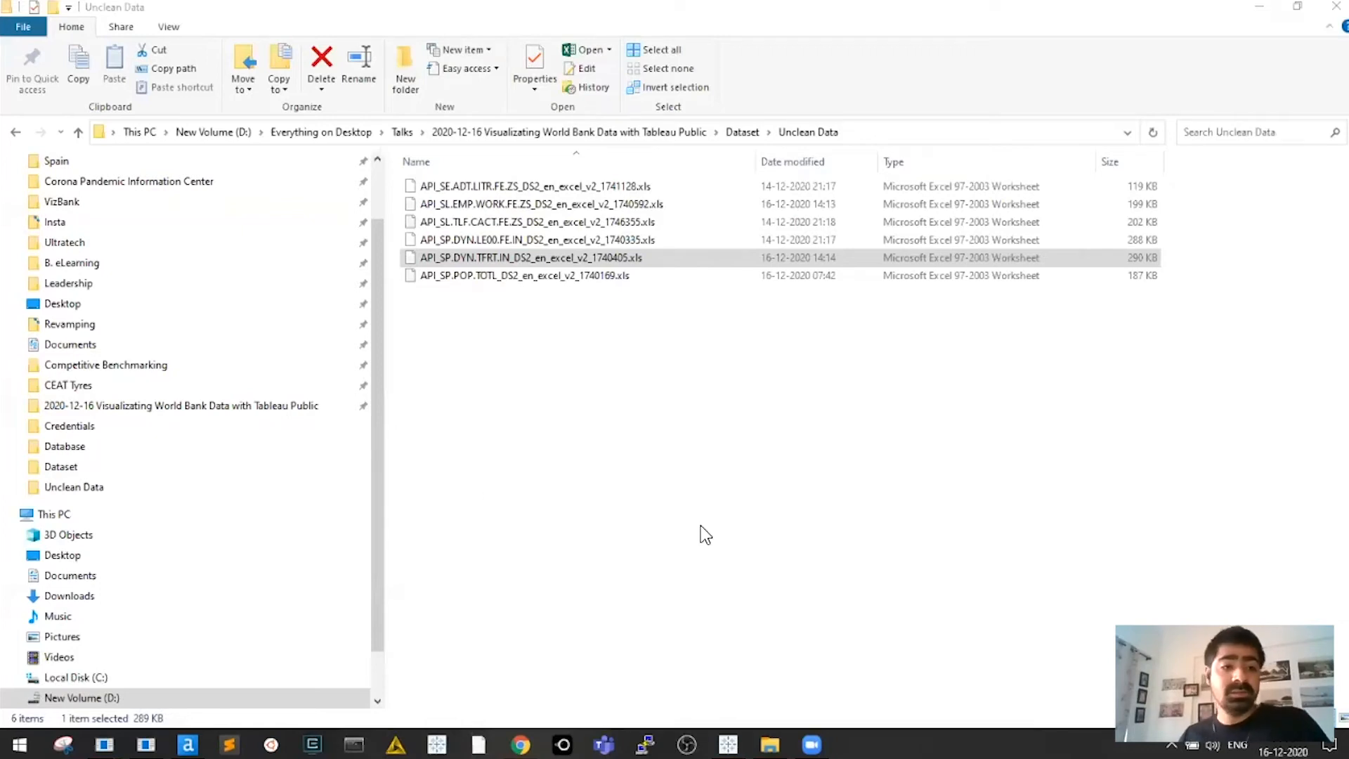
key(alt+Tab)
click(120, 351)
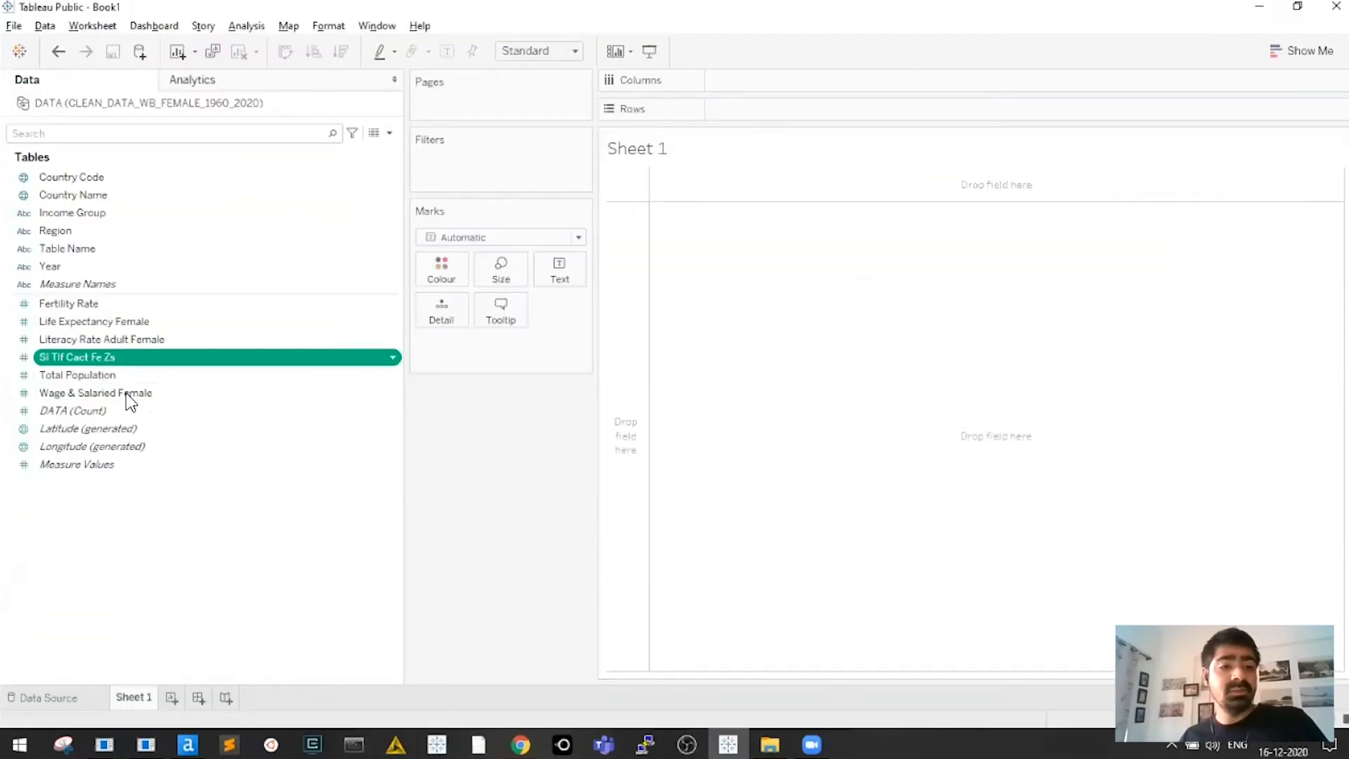
ctrl+click(173, 375)
key(alt+Tab)
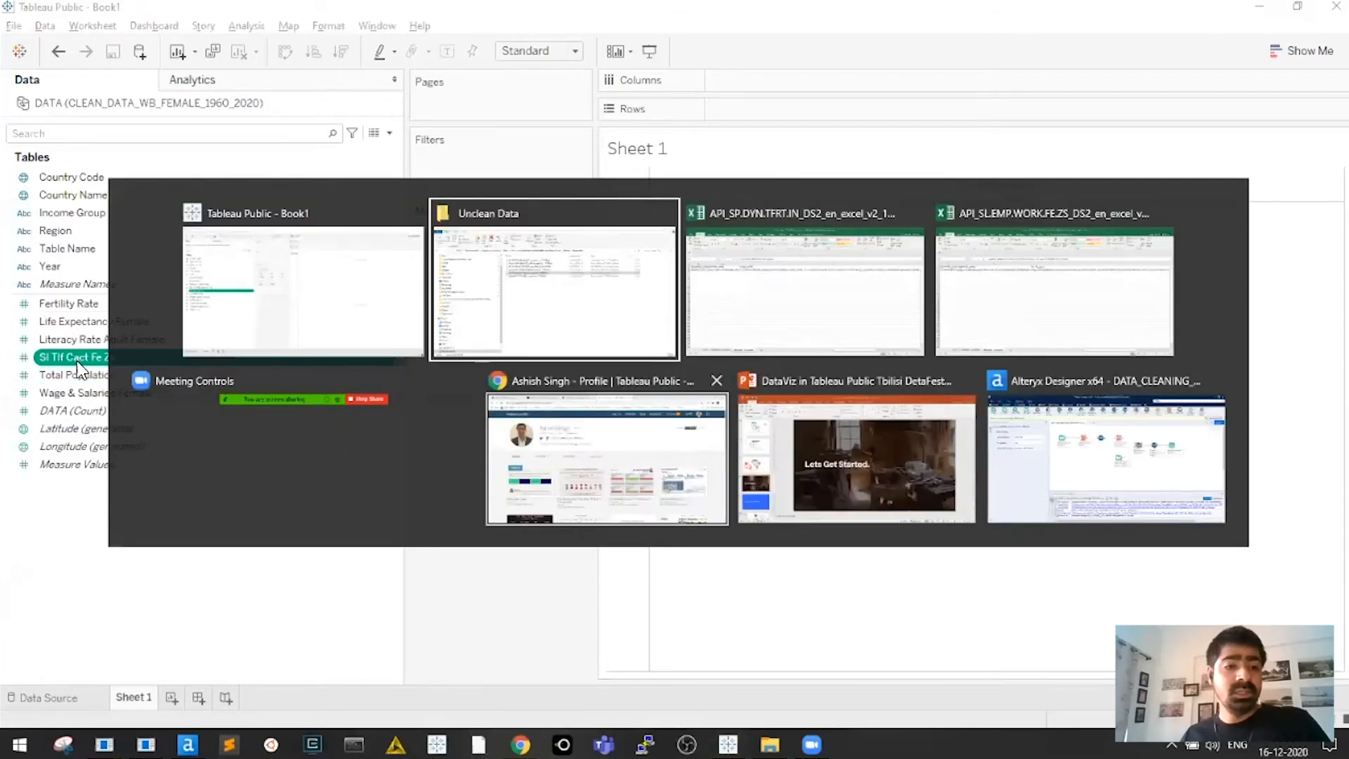
click(501, 229)
Copy 'Labor force participation rate' from the labor file and start renaming the Sl Tlf Cact Fe Zs field
key(alt+Tab)
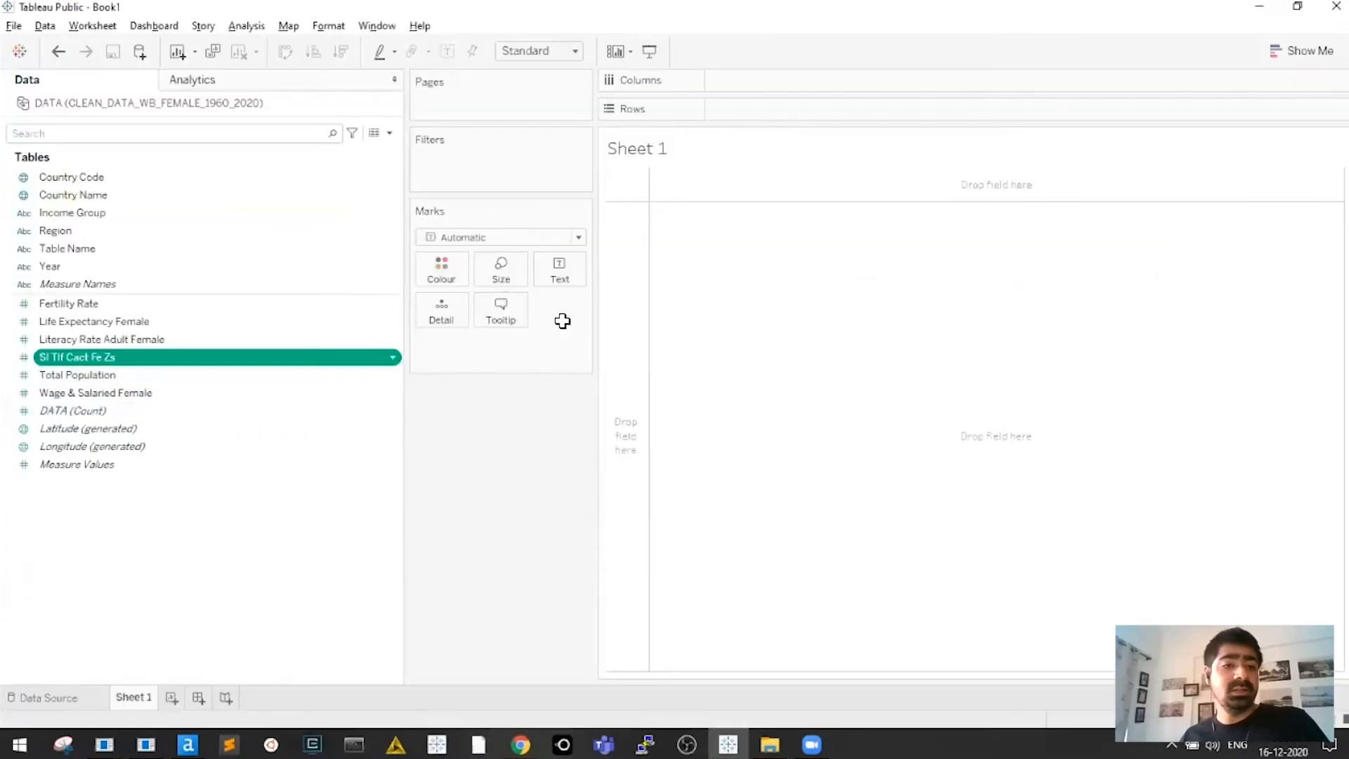
key(alt+Tab)
key(Return)
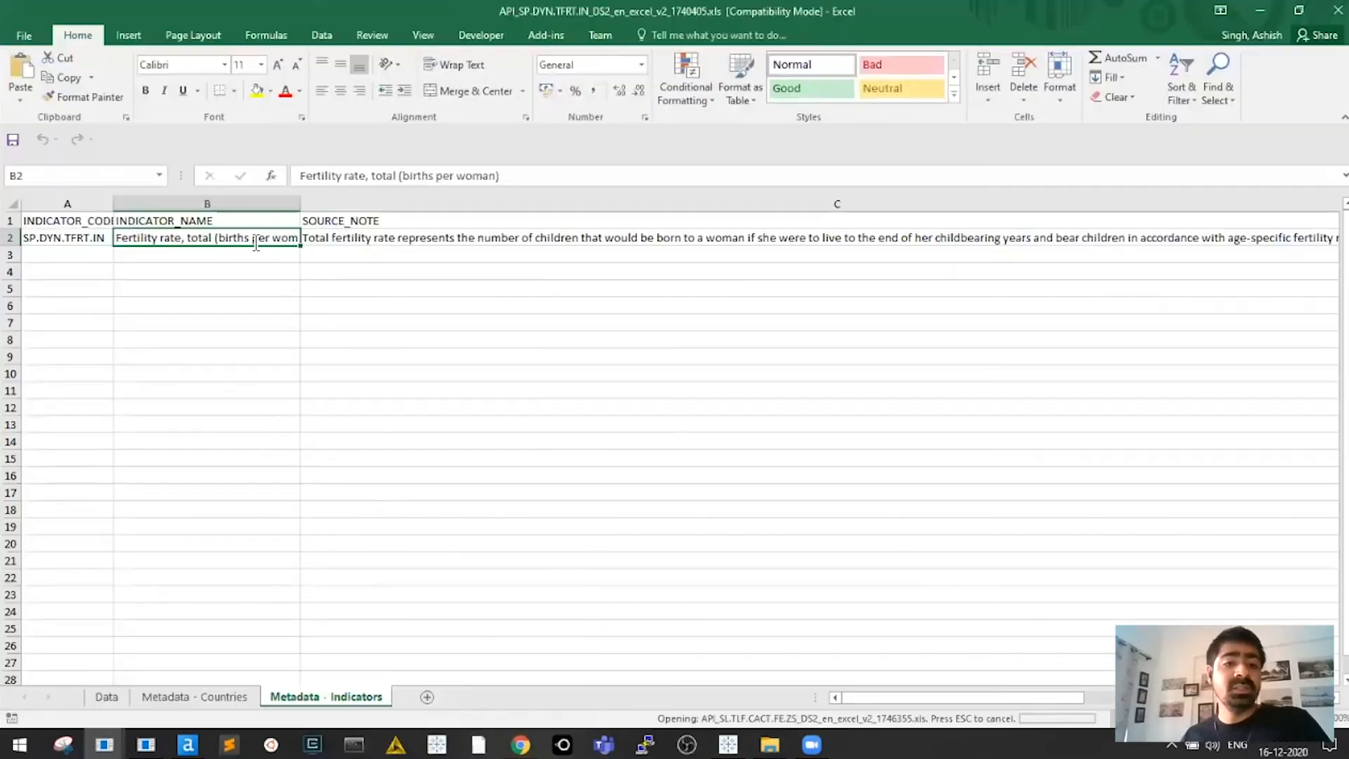
double_click(264, 241)
drag(268, 241, 84, 243)
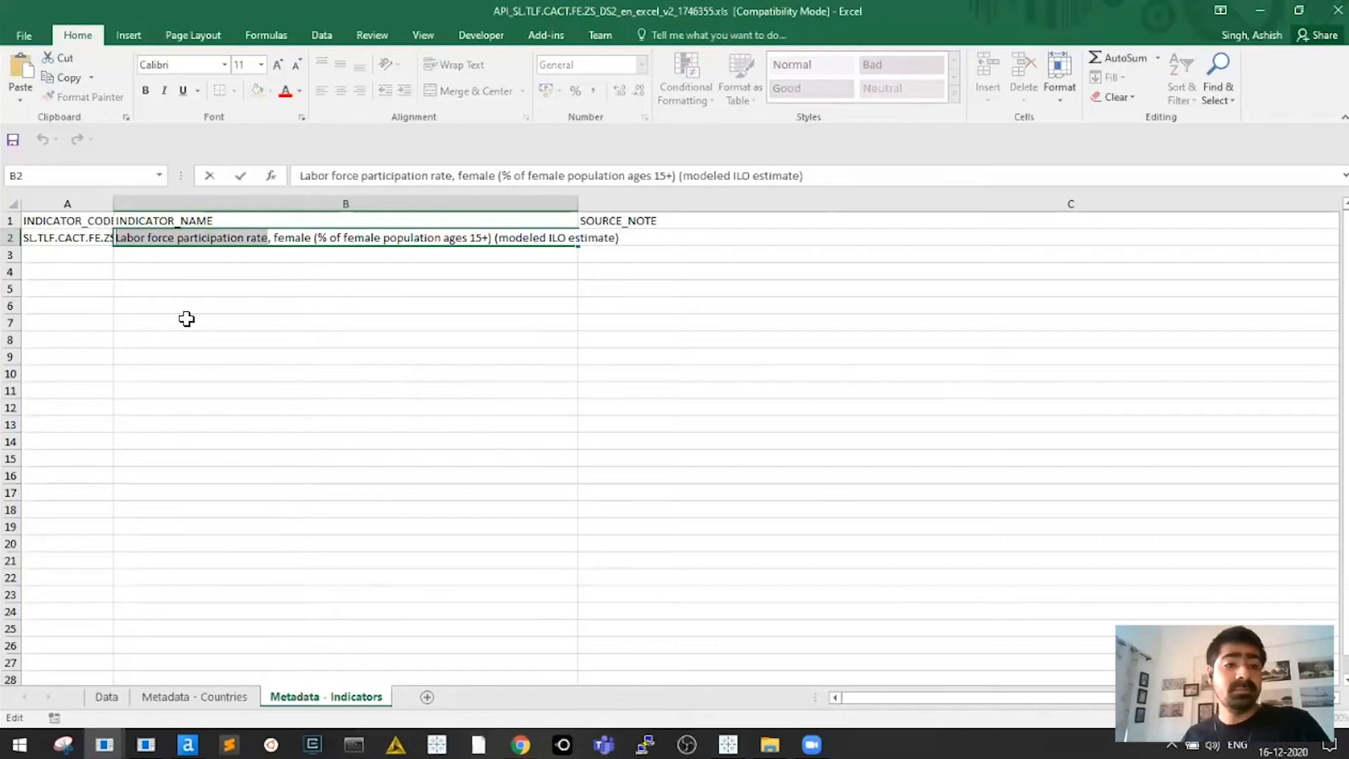
key(alt+Tab)
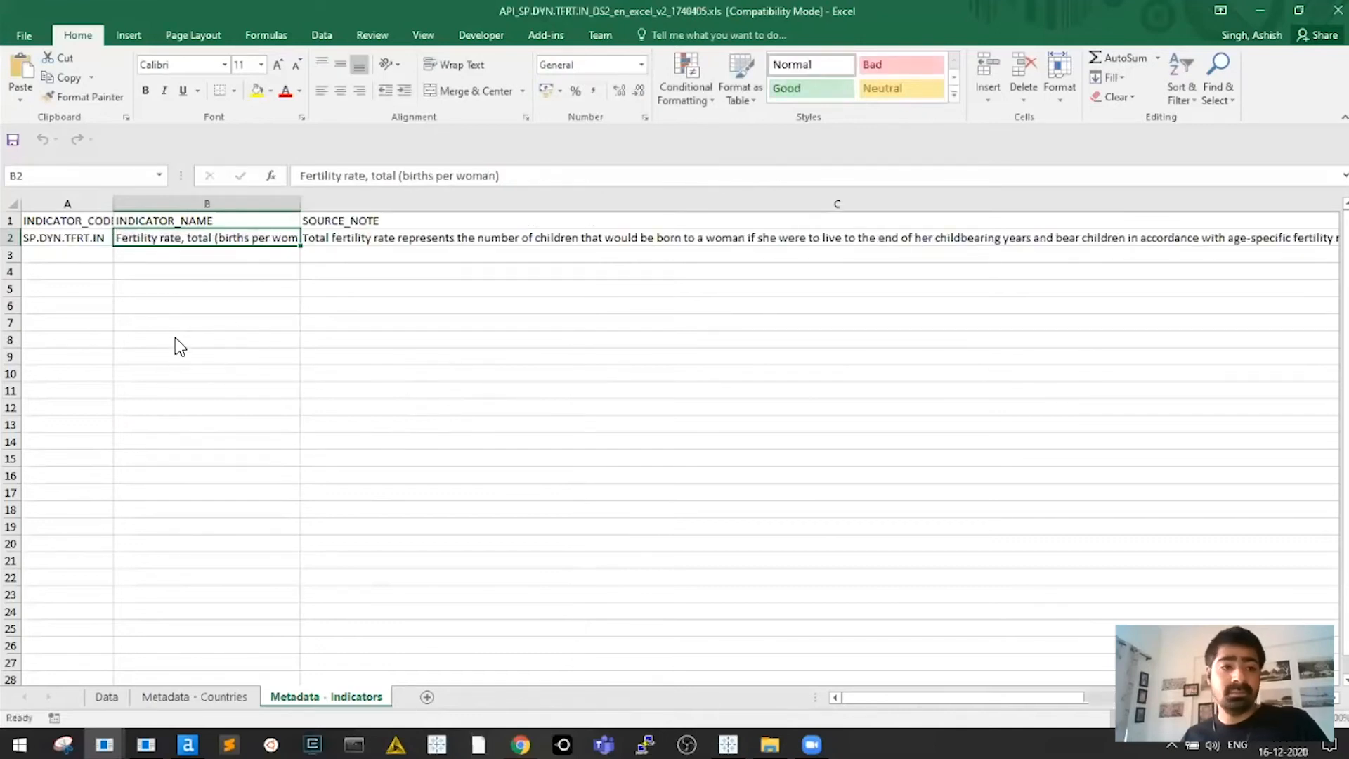
key(alt+Tab)
key(Tab)
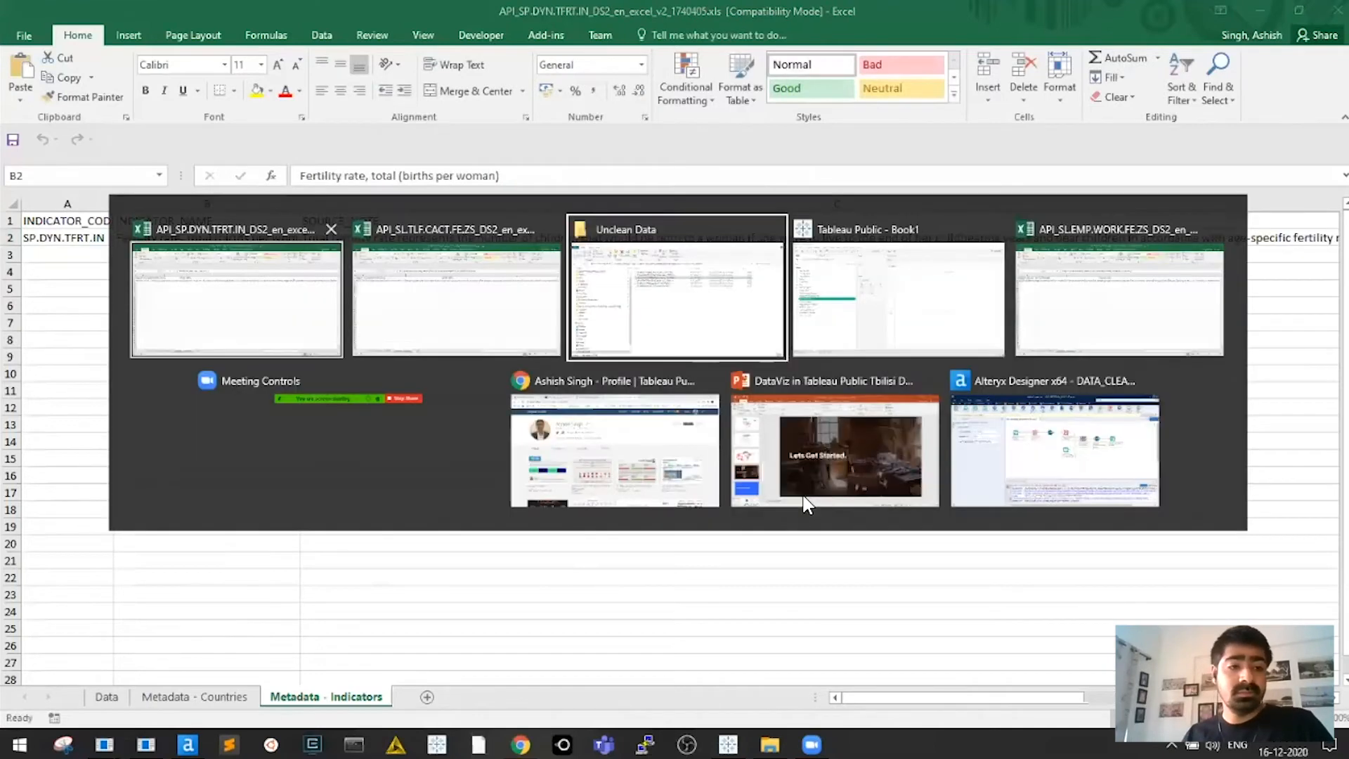
key(alt+Tab)
key(BackSpace)
key(BackSpace)
key(BackSpace)
key(BackSpace)
key(BackSpace)
key(BackSpace)
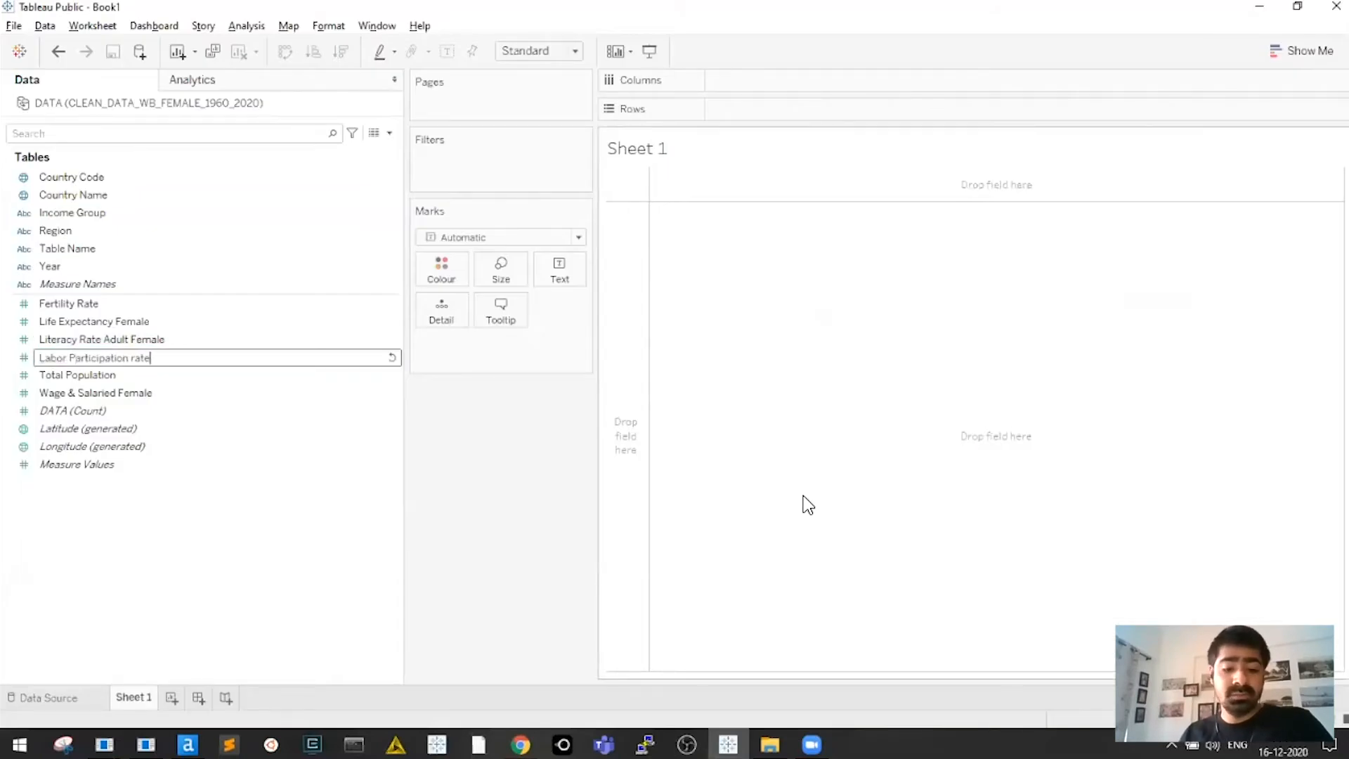
Name the field 'Labor Participation Female', then select measures Fertility Rate through Wage & Salaried Female
text(emale)
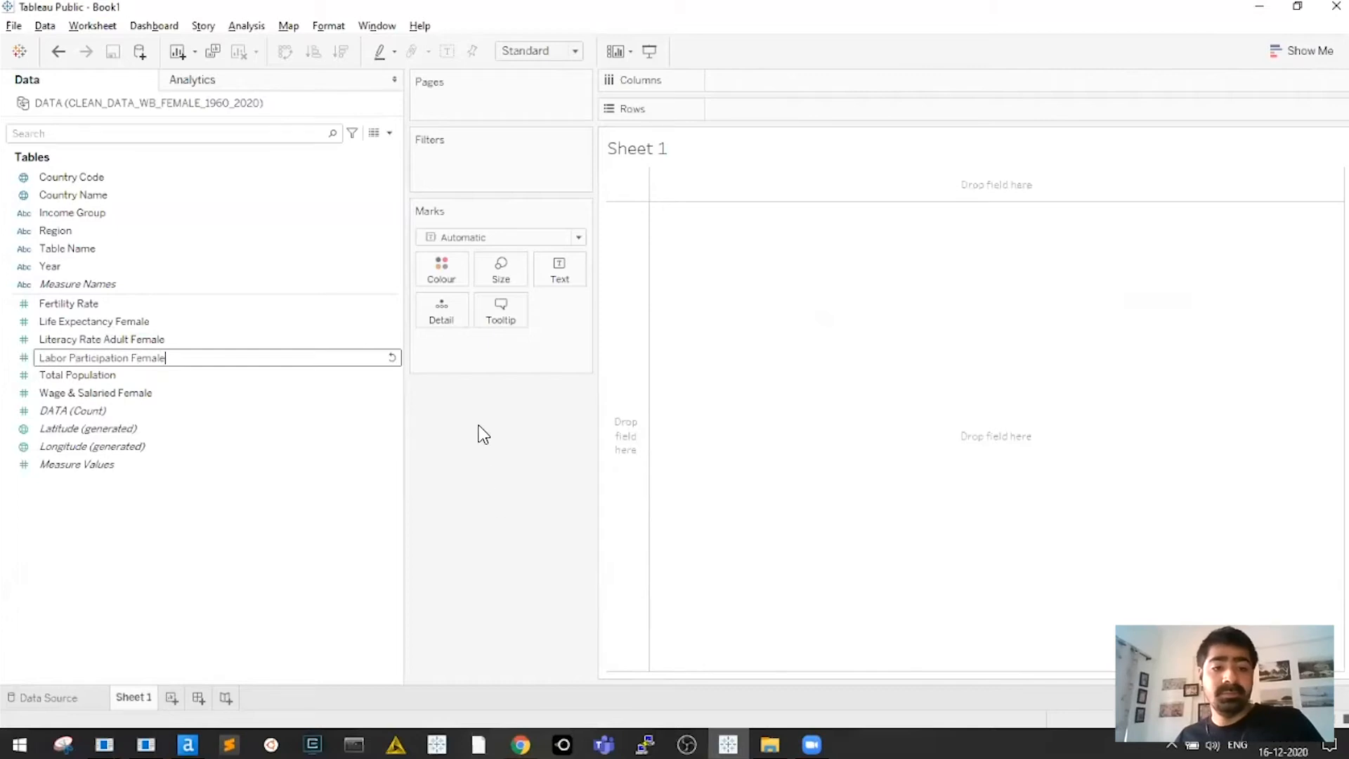
key(Return)
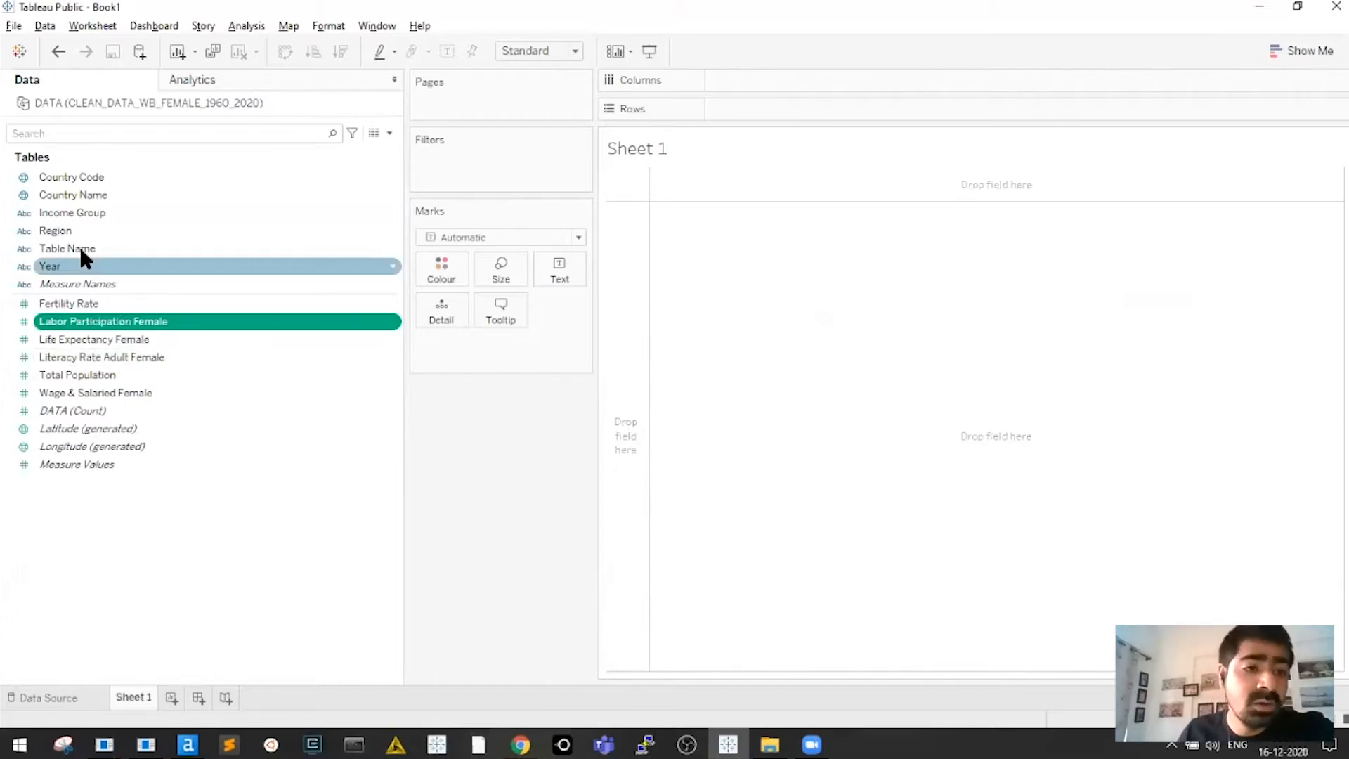
click(80, 263)
click(80, 238)
click(88, 216)
click(91, 193)
click(94, 179)
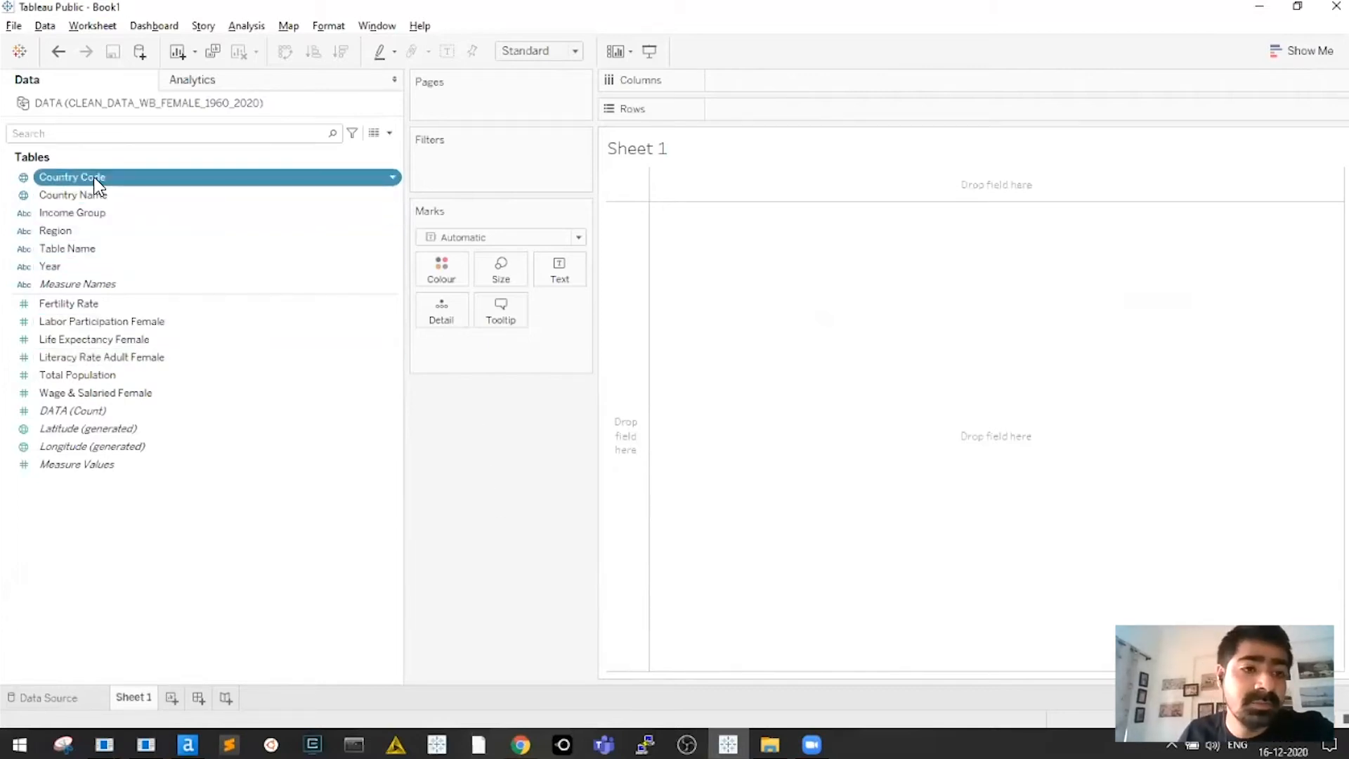
click(88, 266)
click(110, 303)
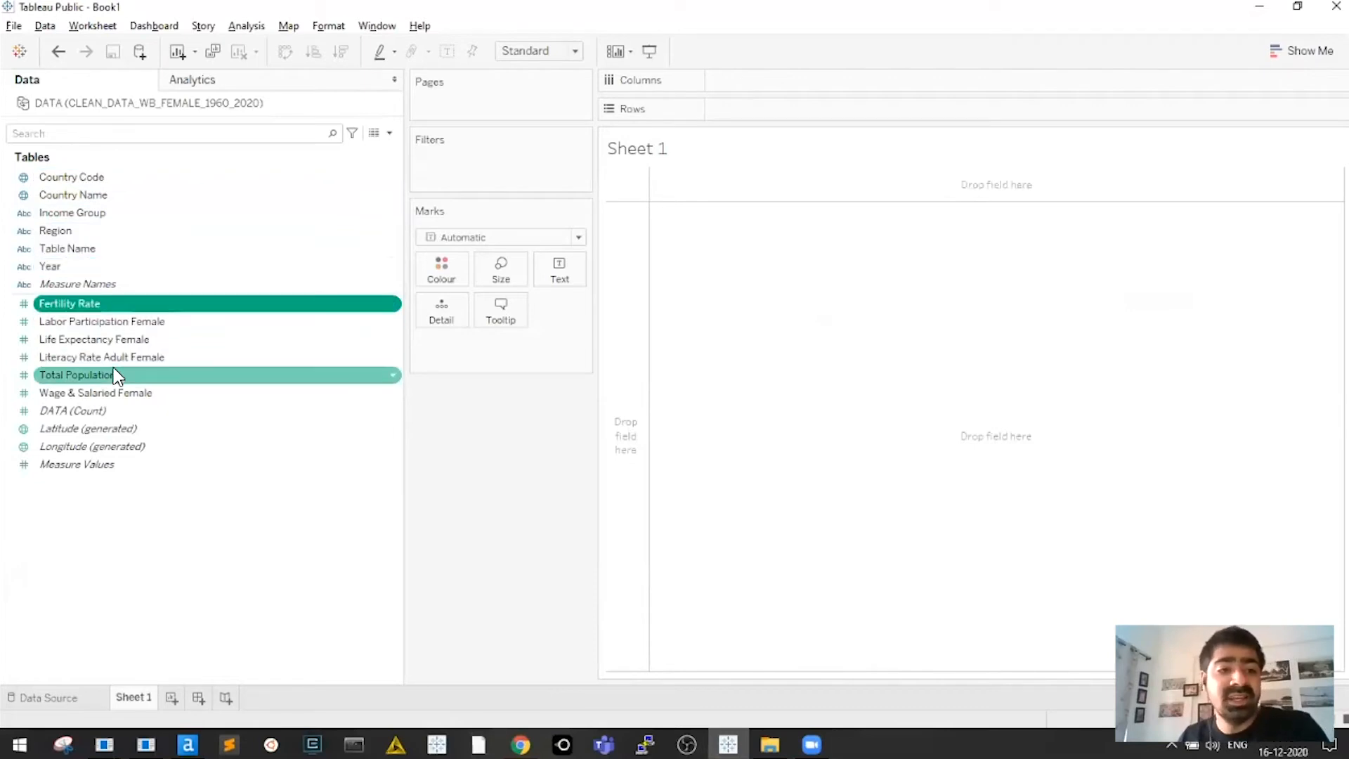
shift+click(157, 390)
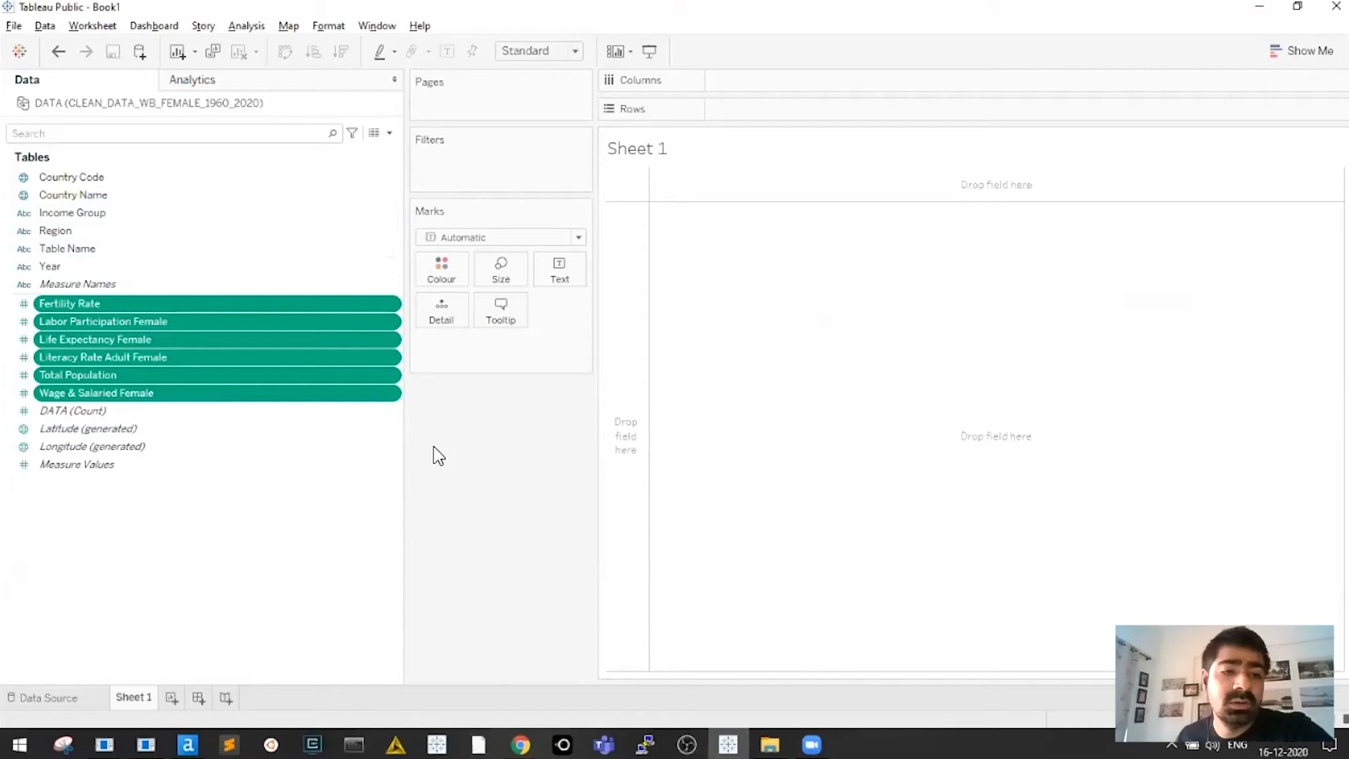
key(alt+Tab)
key(alt+Tab)
key(alt+Tab)
key(alt+Tab)
From Unclean Data, move up to Dataset and open CLEAN_DATA_WB_FEMALE.xlsx
key(alt+shift+Tab)
key(alt+shift+Tab)
key(alt+shift+Tab)
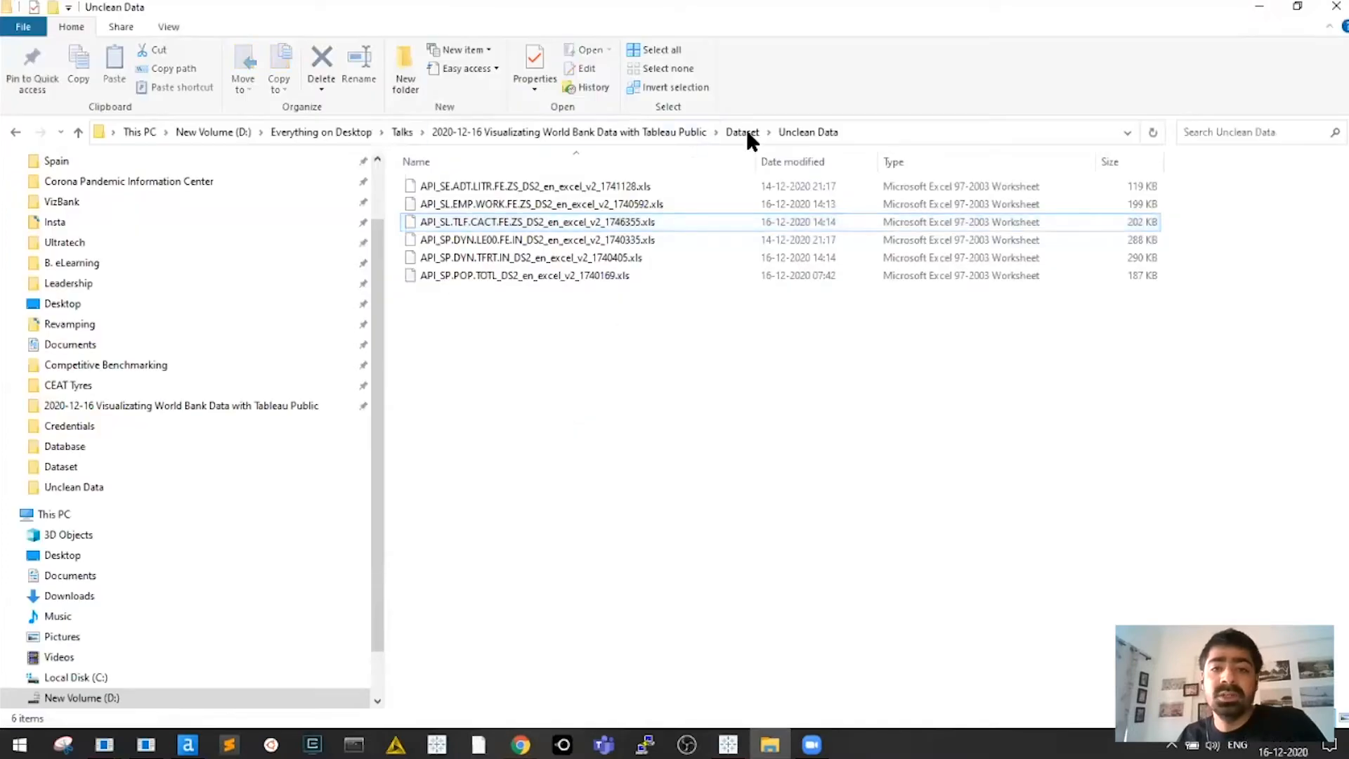
click(743, 133)
double_click(500, 223)
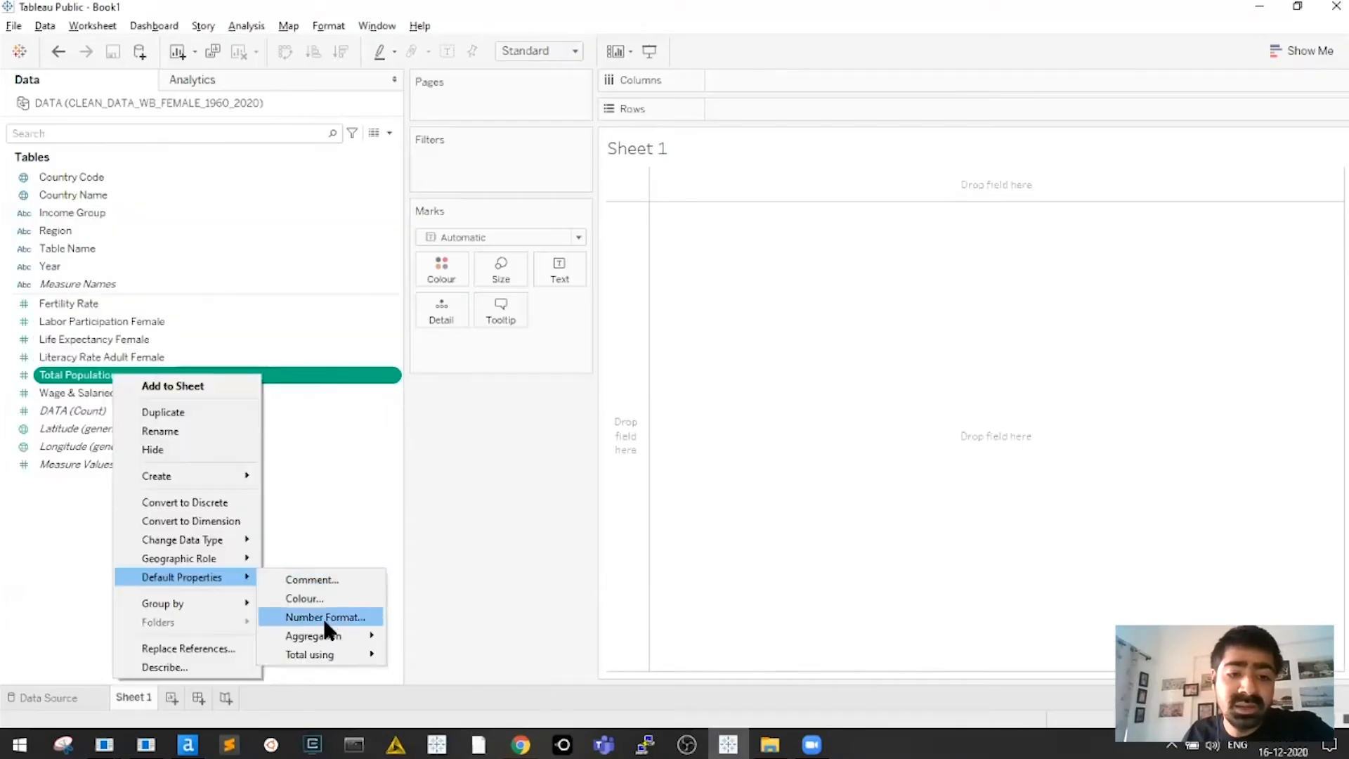
Give Total Population and Fertility Rate a custom Number default format
key(Return)
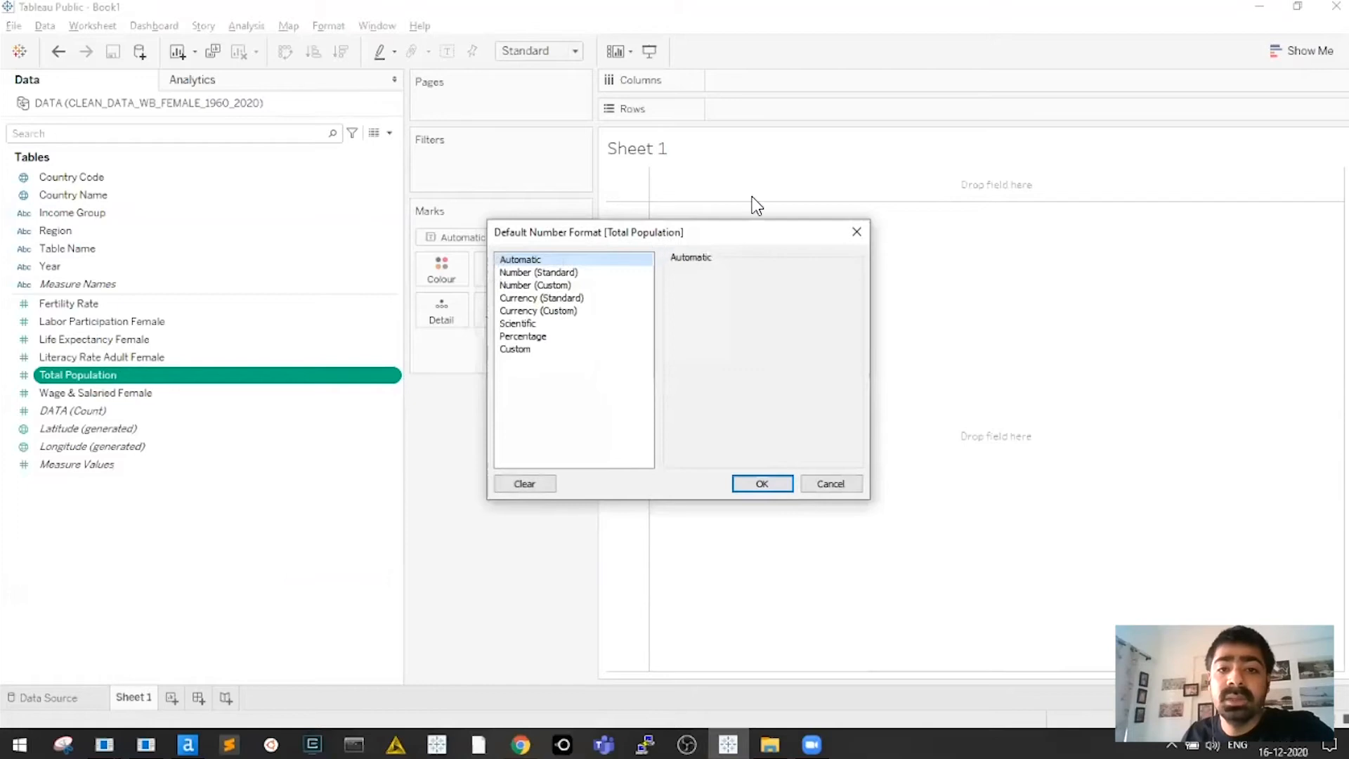
click(622, 244)
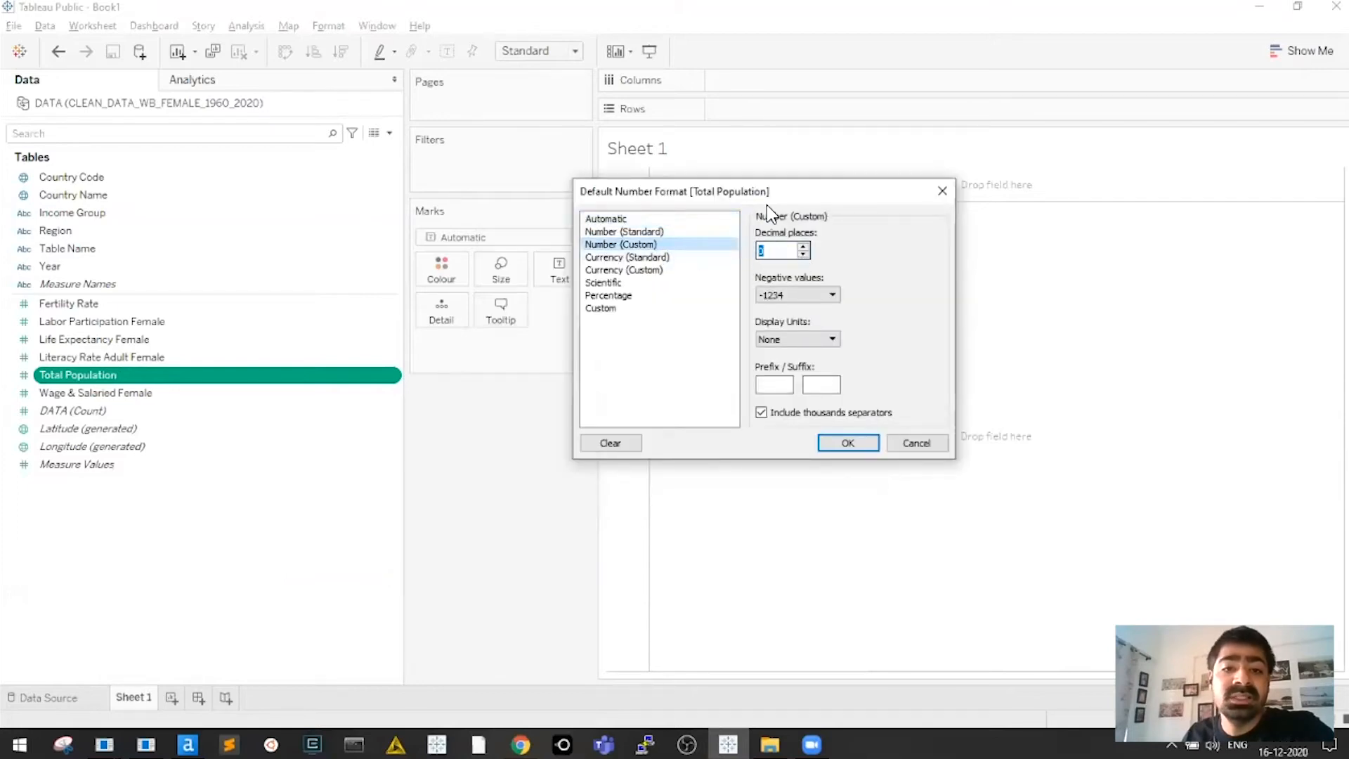
click(857, 440)
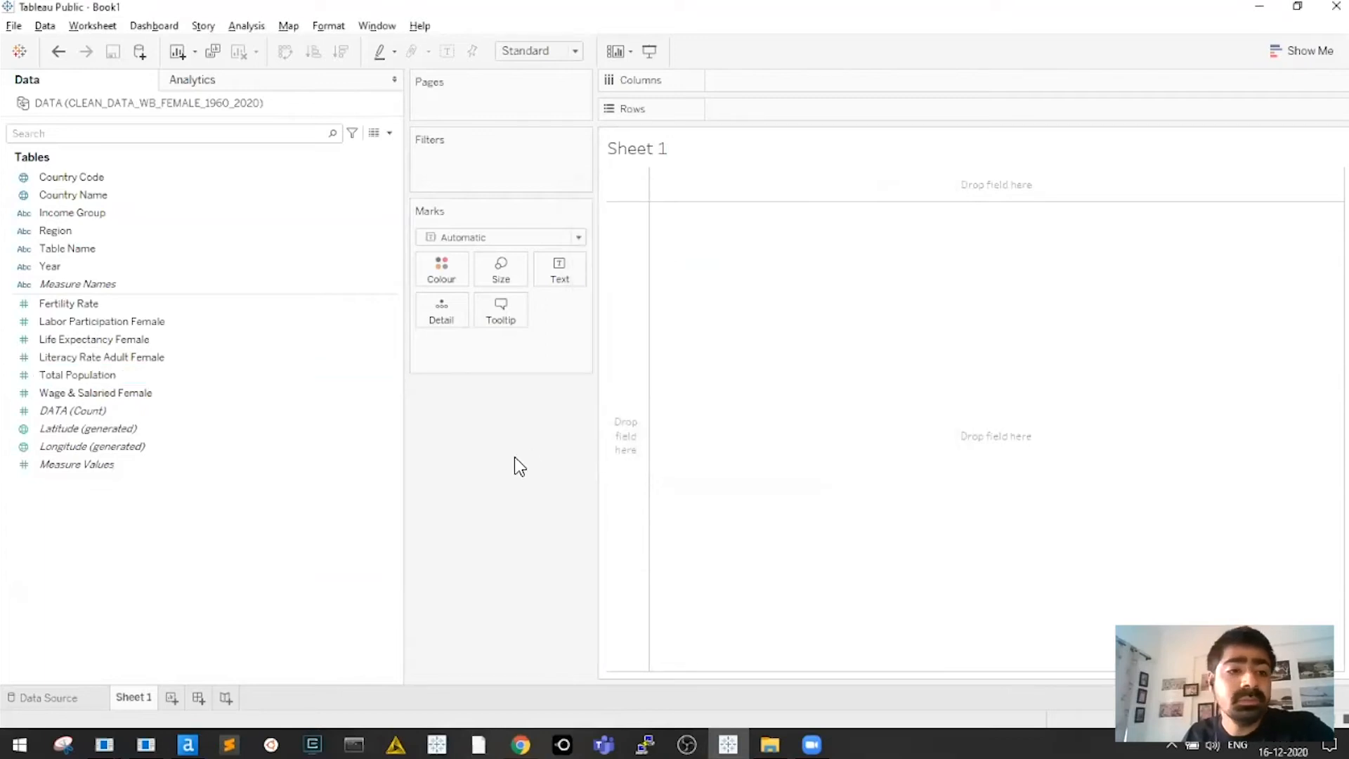
right_click(112, 305)
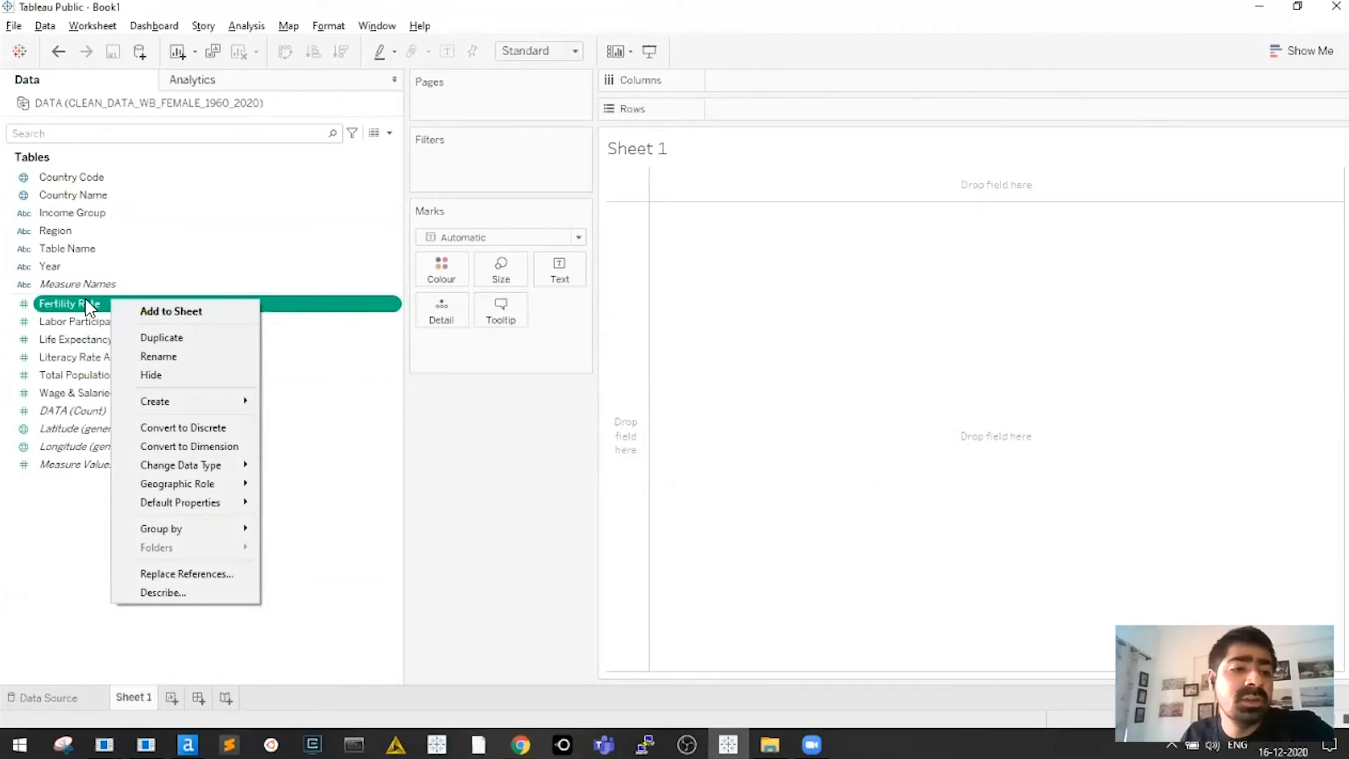
click(487, 433)
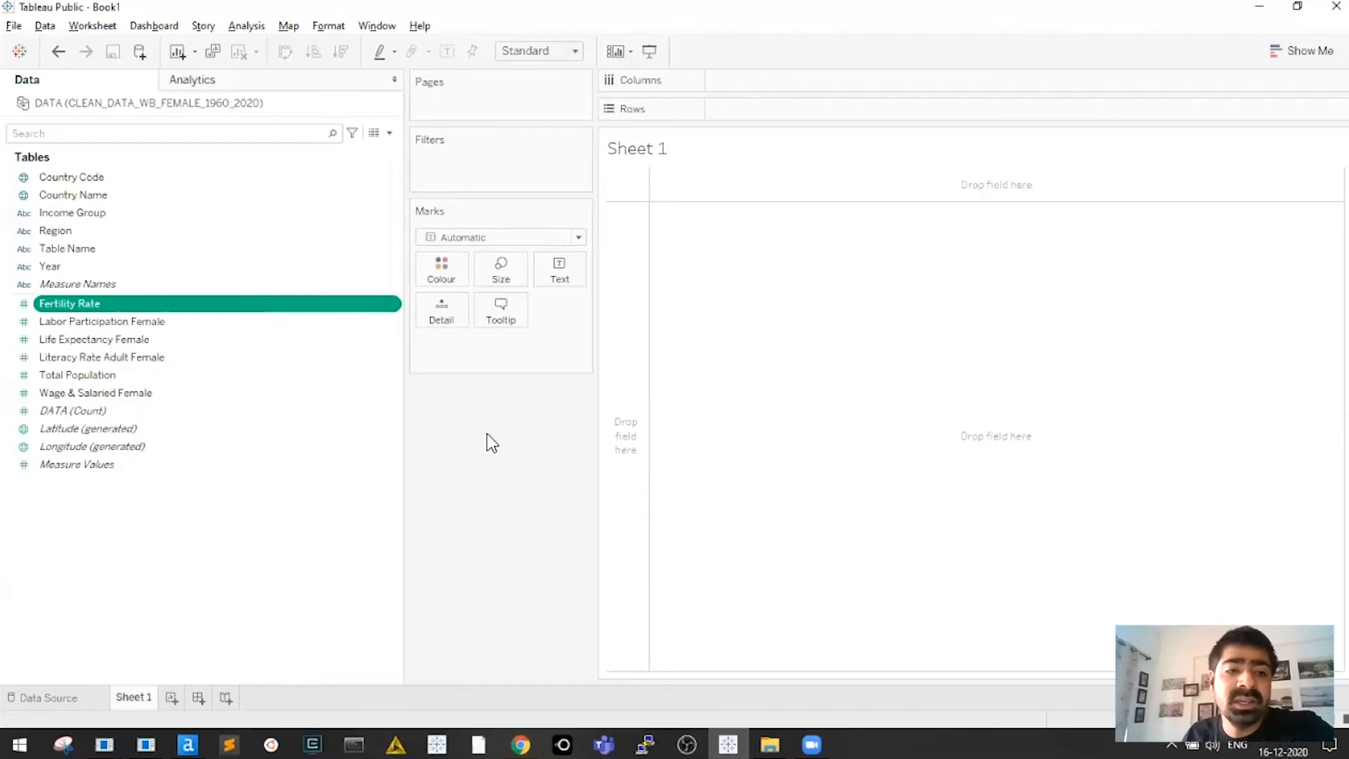
right_click(82, 299)
mouse_move(177, 503)
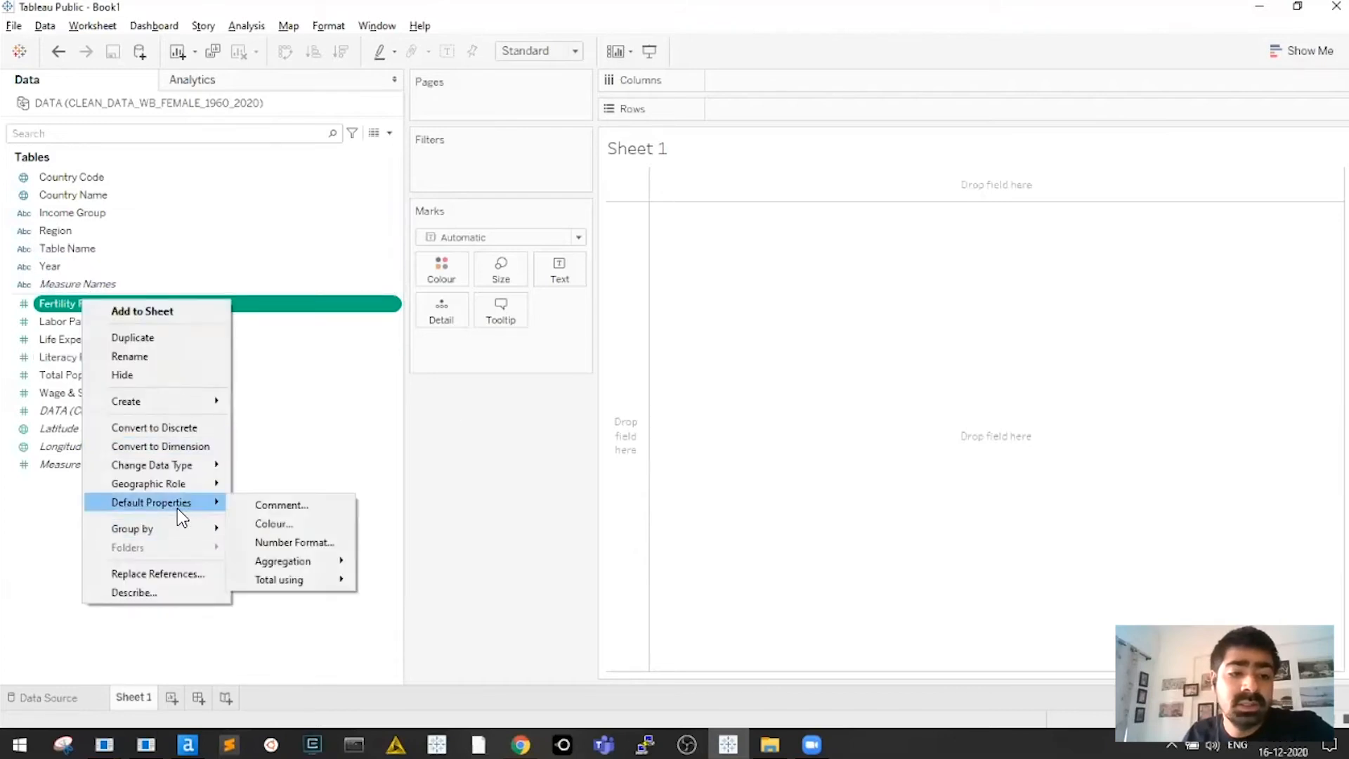
click(285, 542)
click(562, 285)
click(762, 484)
Set Labor Participation Female's default number format to custom Number
click(192, 317)
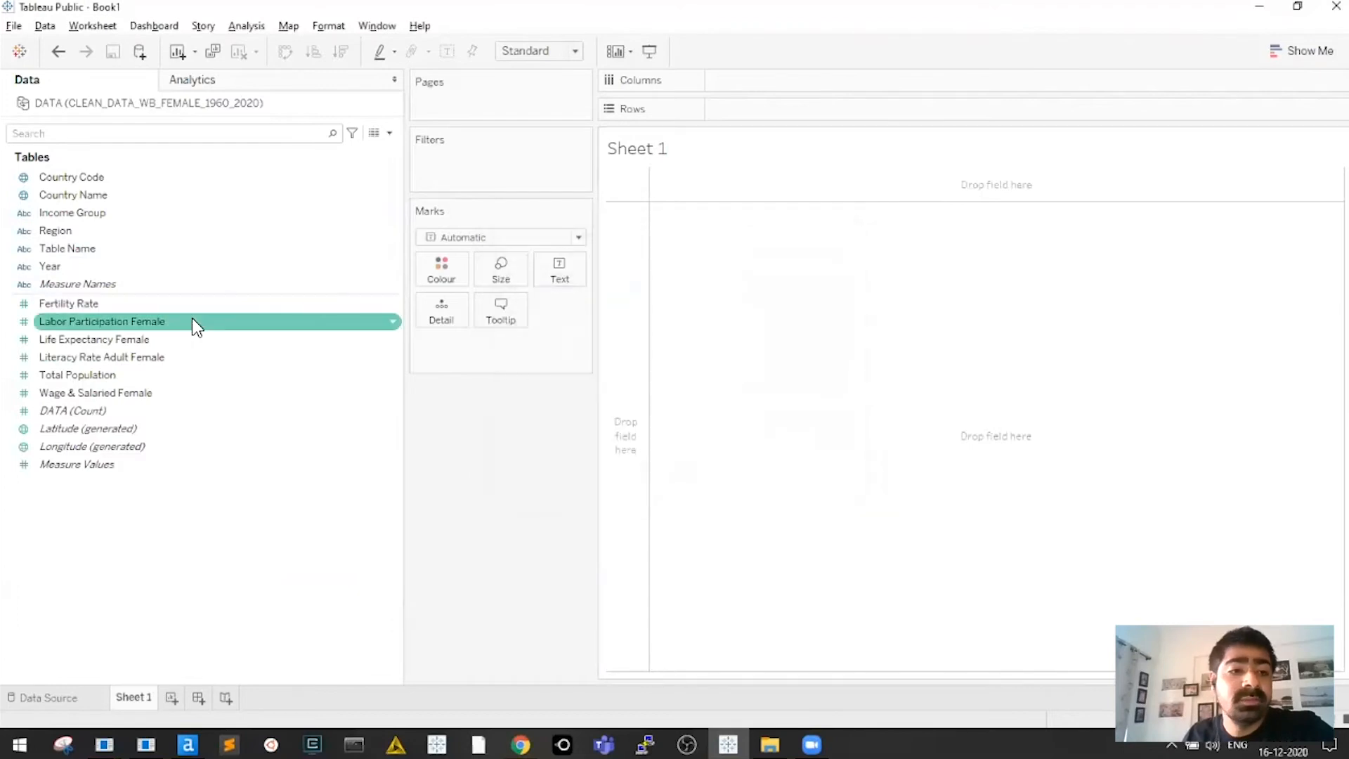
right_click(156, 325)
key(Escape)
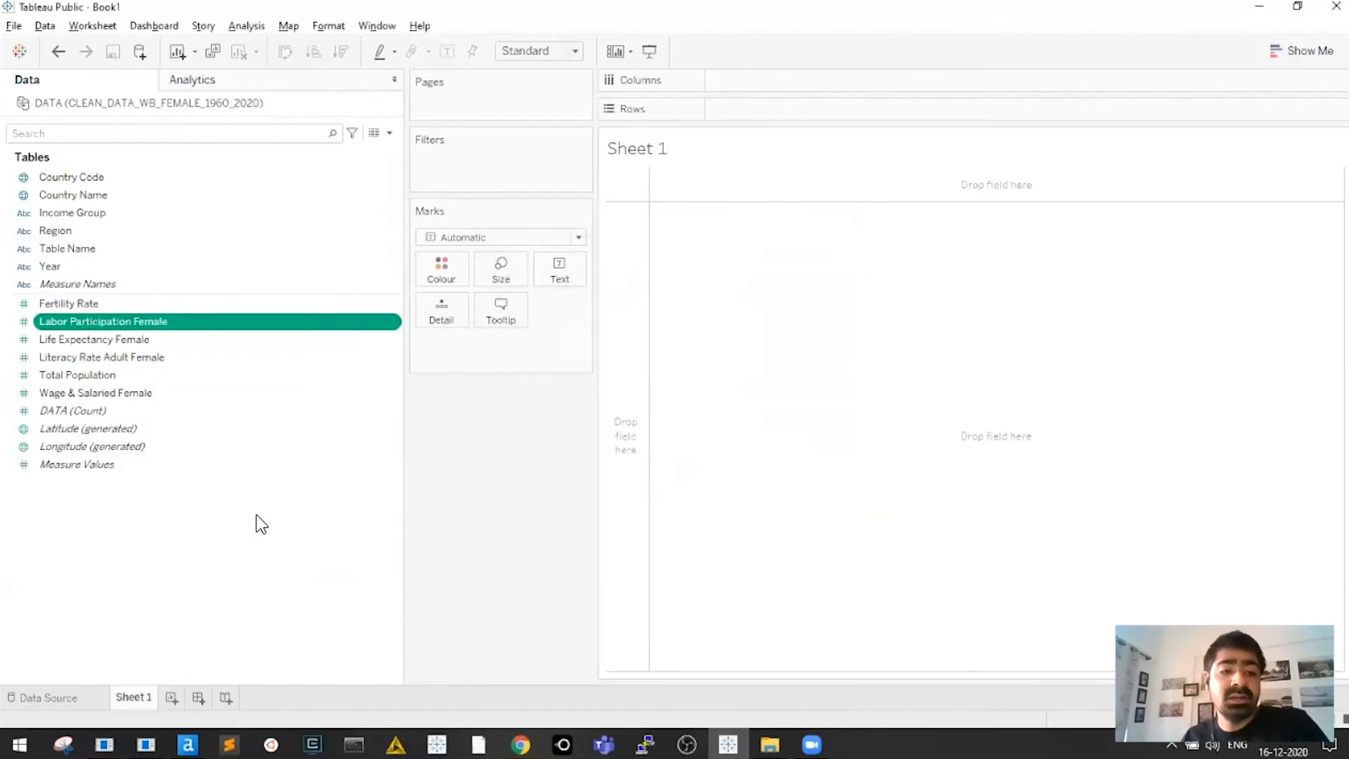
right_click(160, 327)
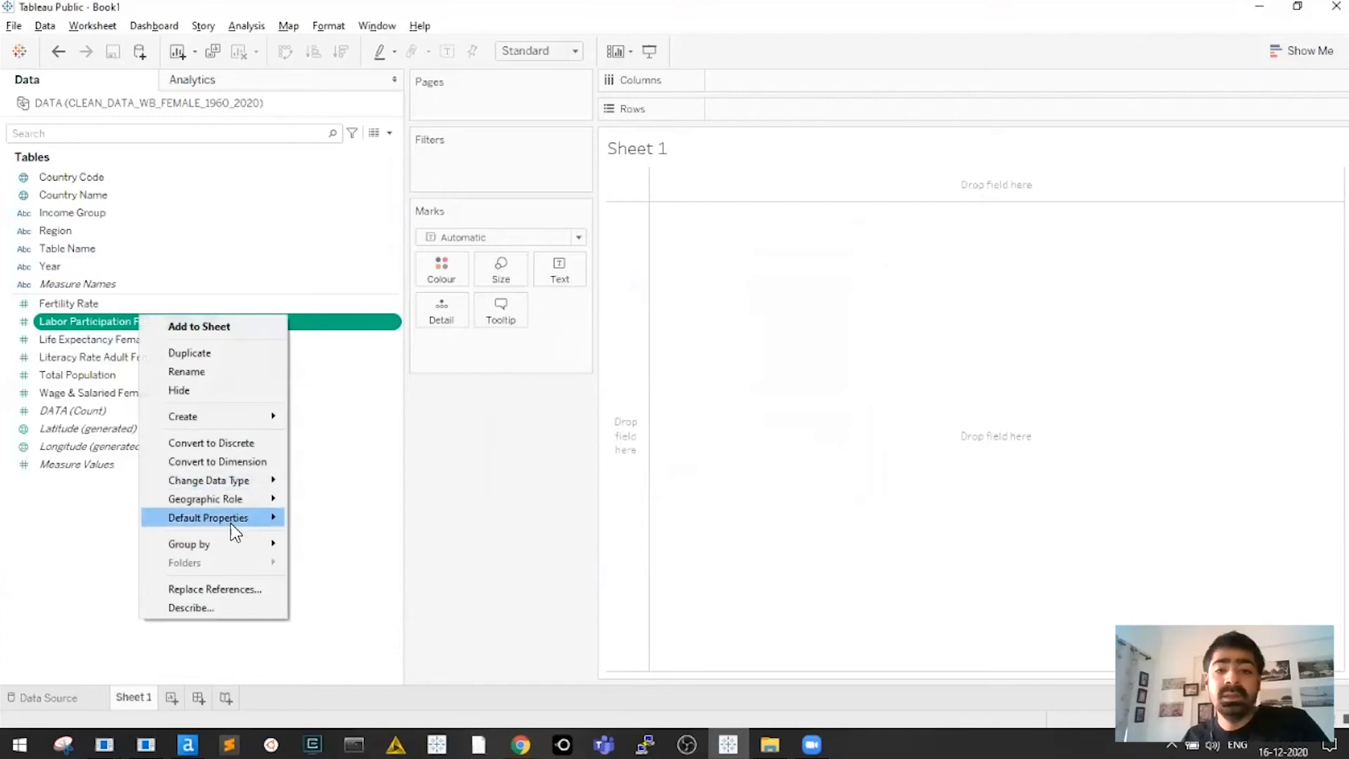
mouse_move(230, 518)
click(324, 553)
click(535, 285)
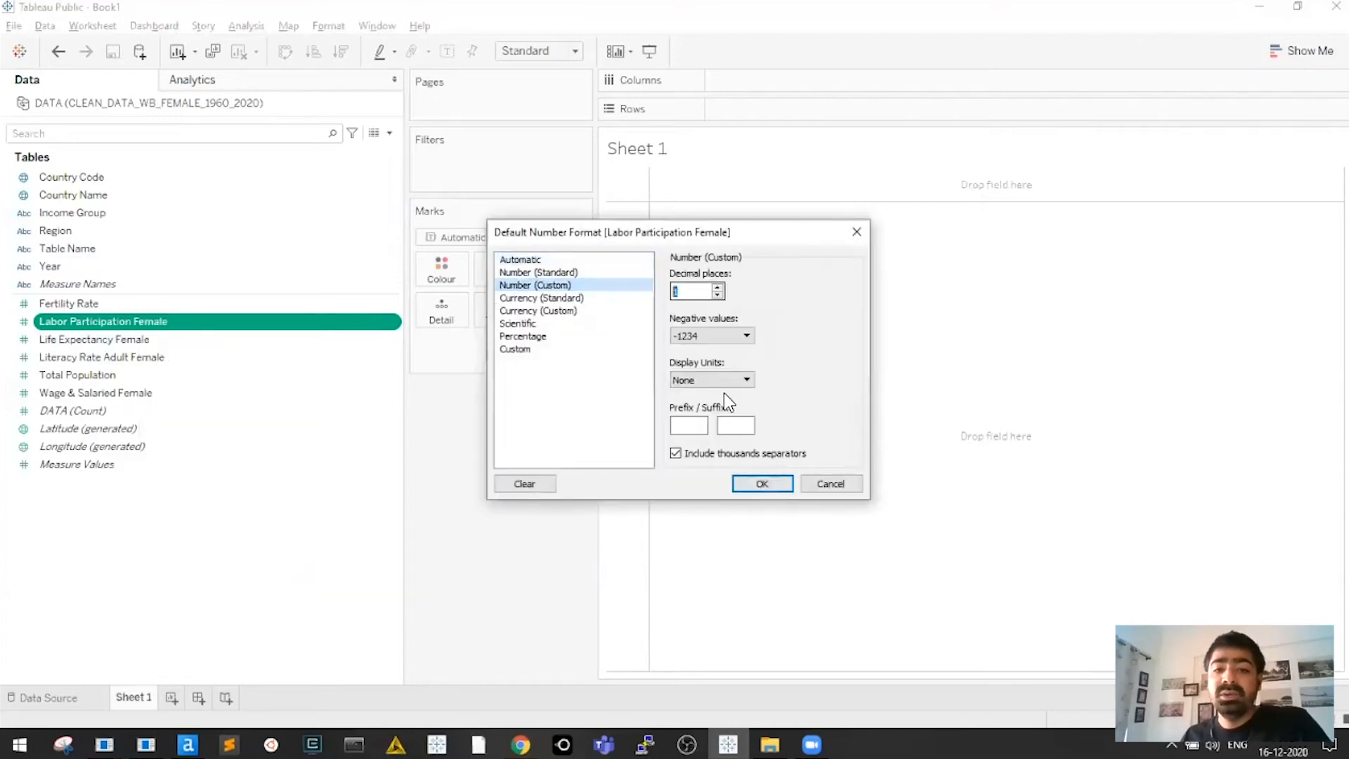
click(763, 483)
Set Life Expectancy Female's default number format to custom Number
click(187, 347)
right_click(185, 344)
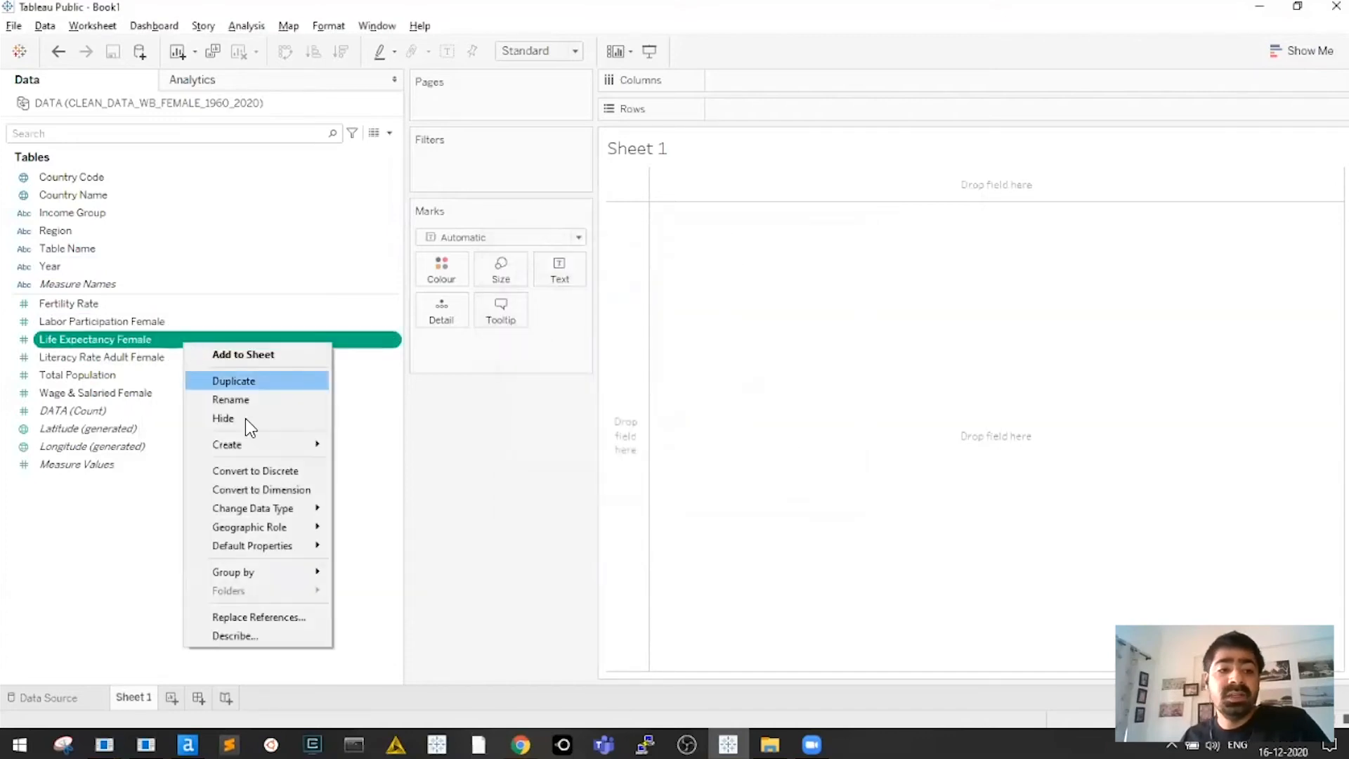
mouse_move(297, 542)
click(437, 592)
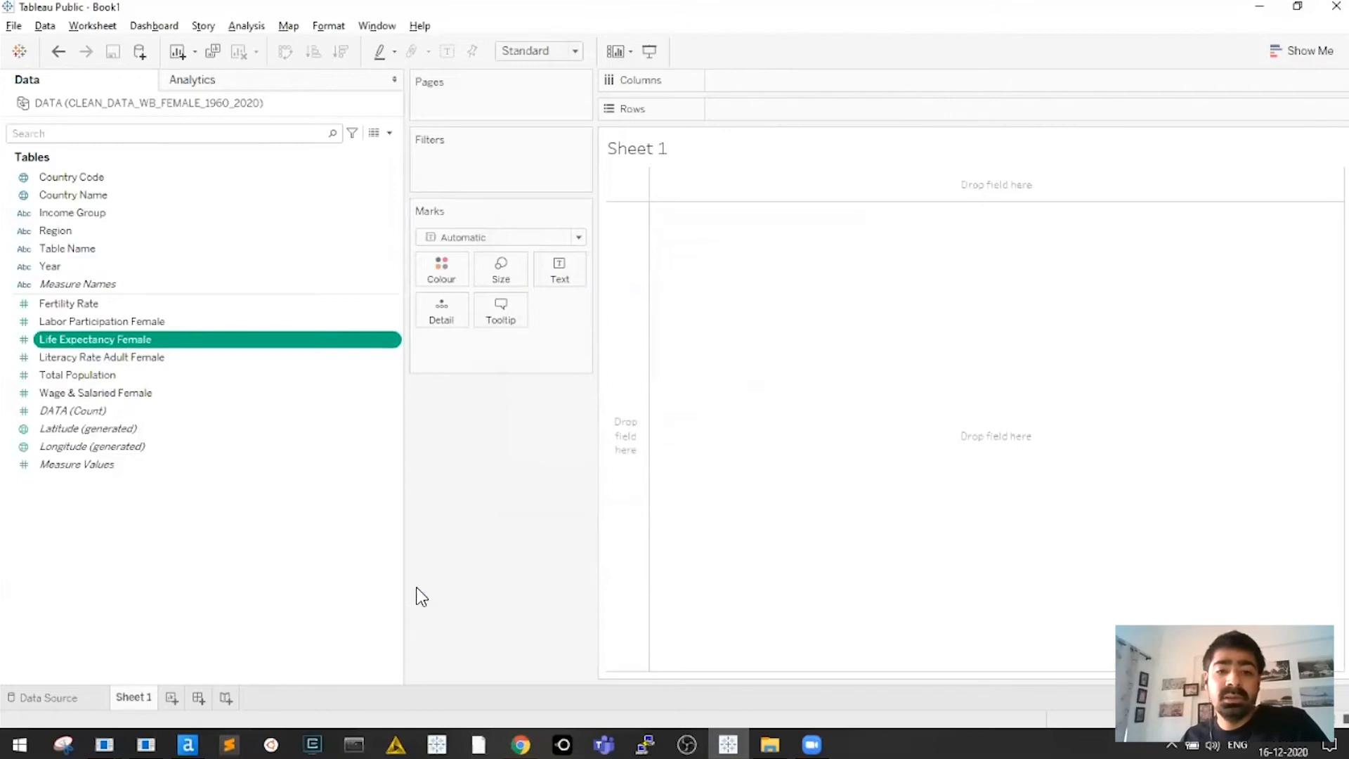
click(536, 285)
click(763, 484)
Give Wage & Salaried Female a custom Number format with fewer decimal places
mouse_move(323, 425)
mouse_down()
mouse_move(307, 422)
mouse_move(323, 428)
mouse_up()
right_click(144, 394)
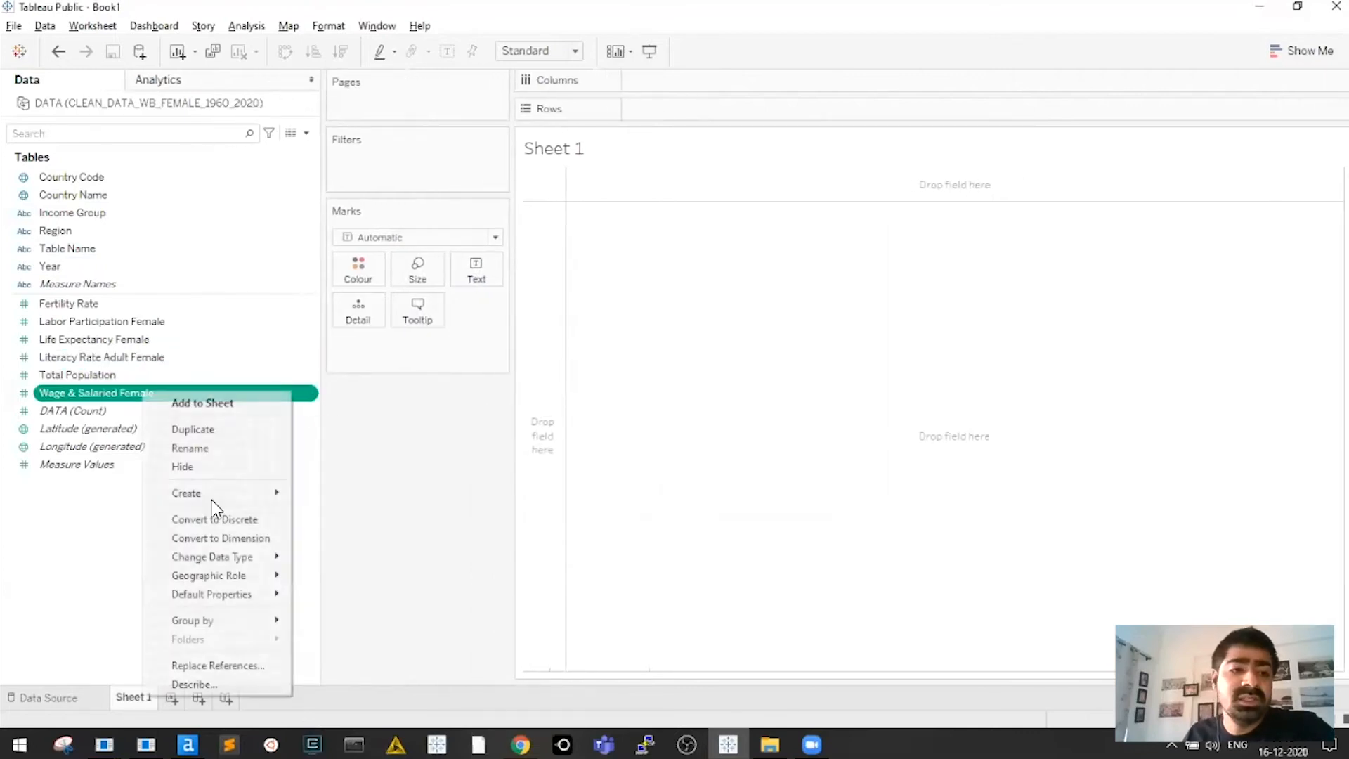
mouse_move(238, 596)
click(344, 632)
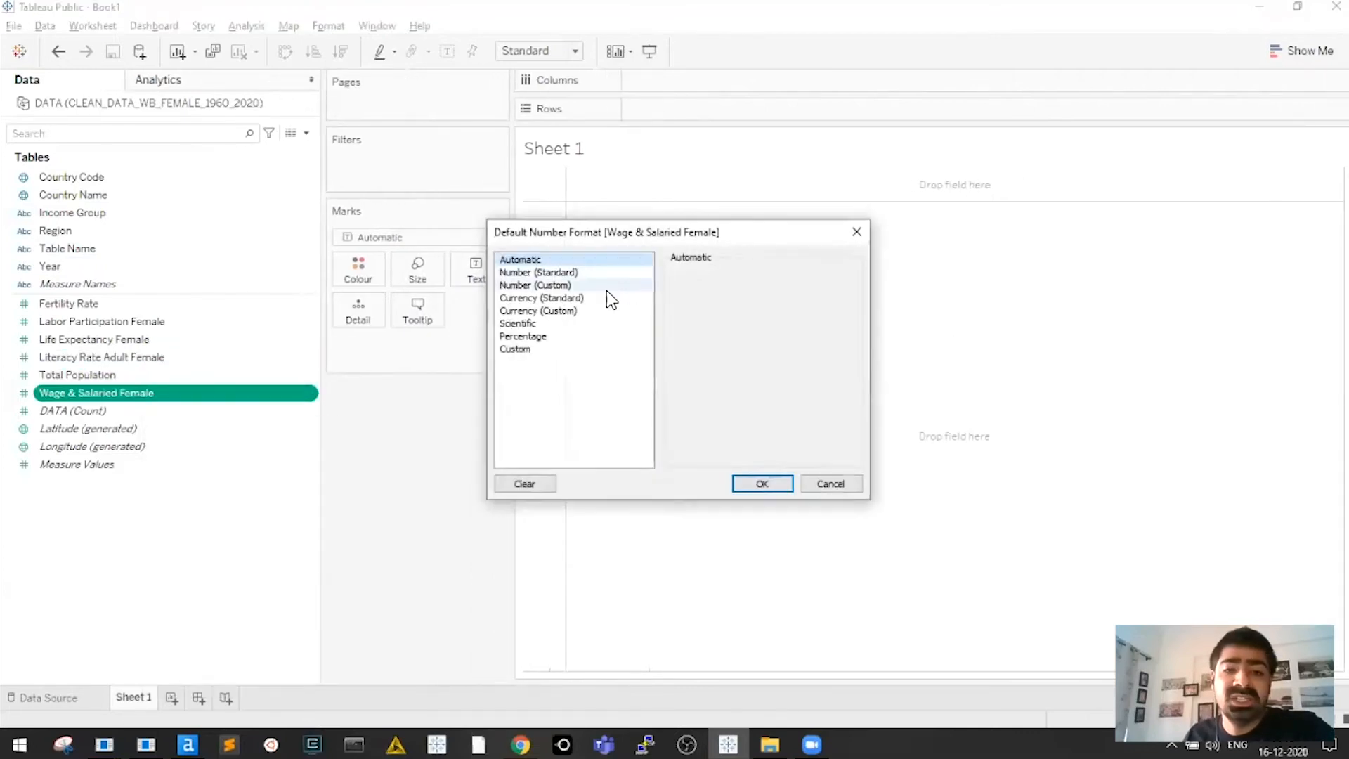
click(563, 285)
click(718, 296)
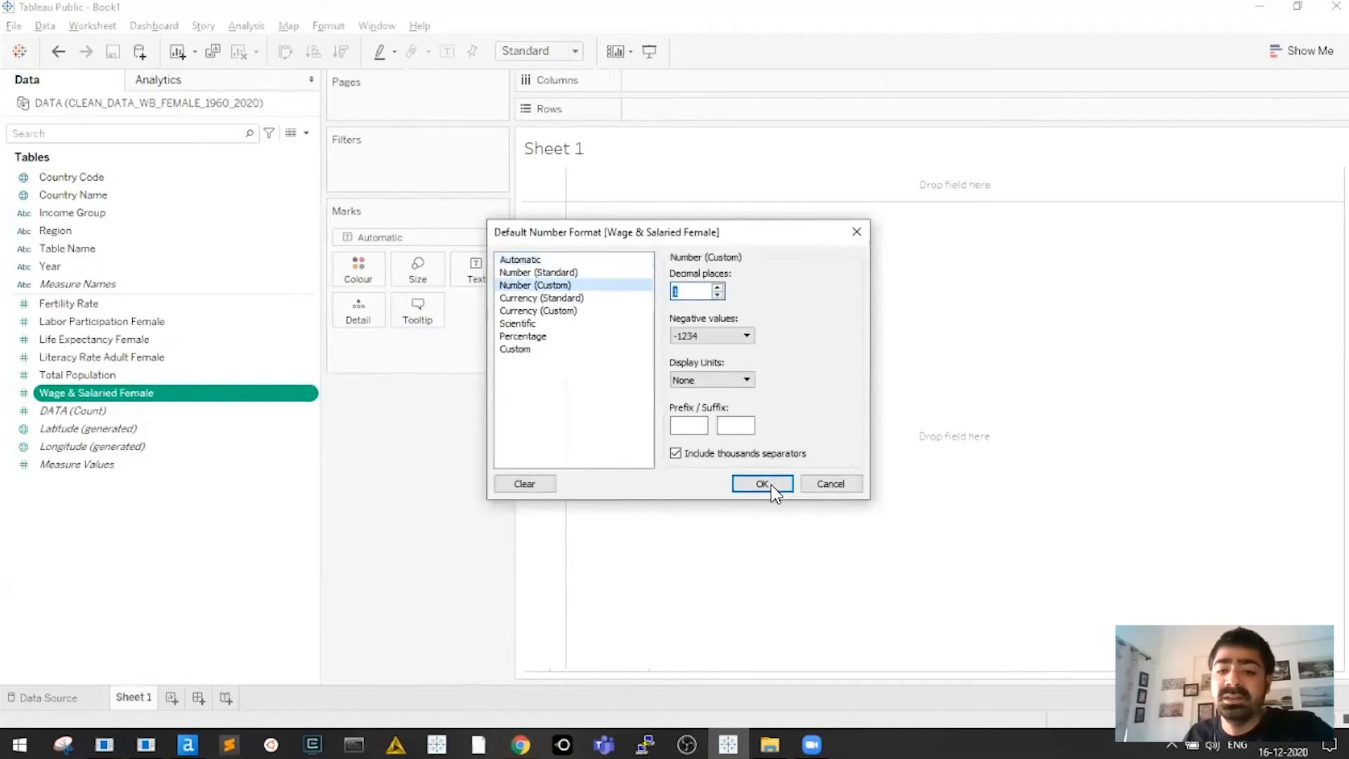
click(762, 484)
Set Literacy Rate Adult Female's default number format to custom Number
right_click(138, 360)
mouse_move(239, 556)
click(346, 594)
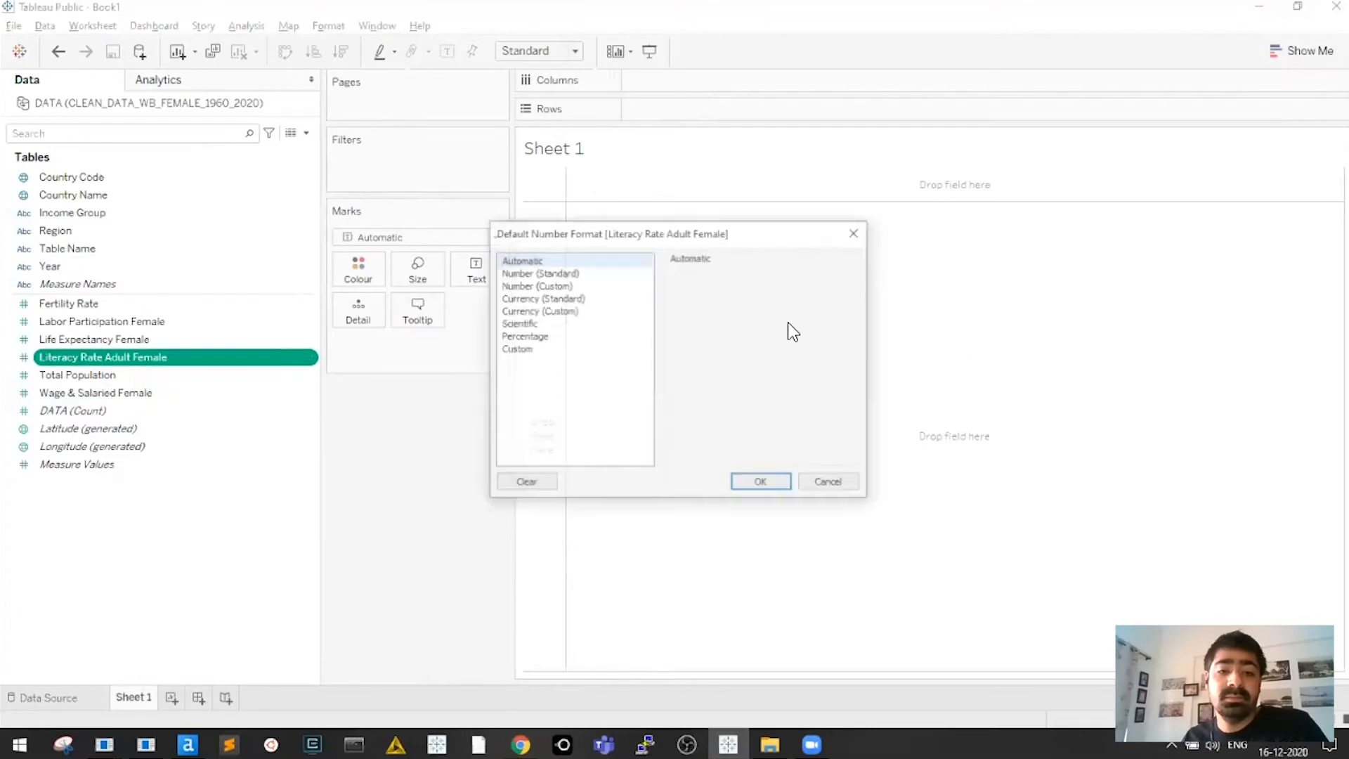
click(605, 285)
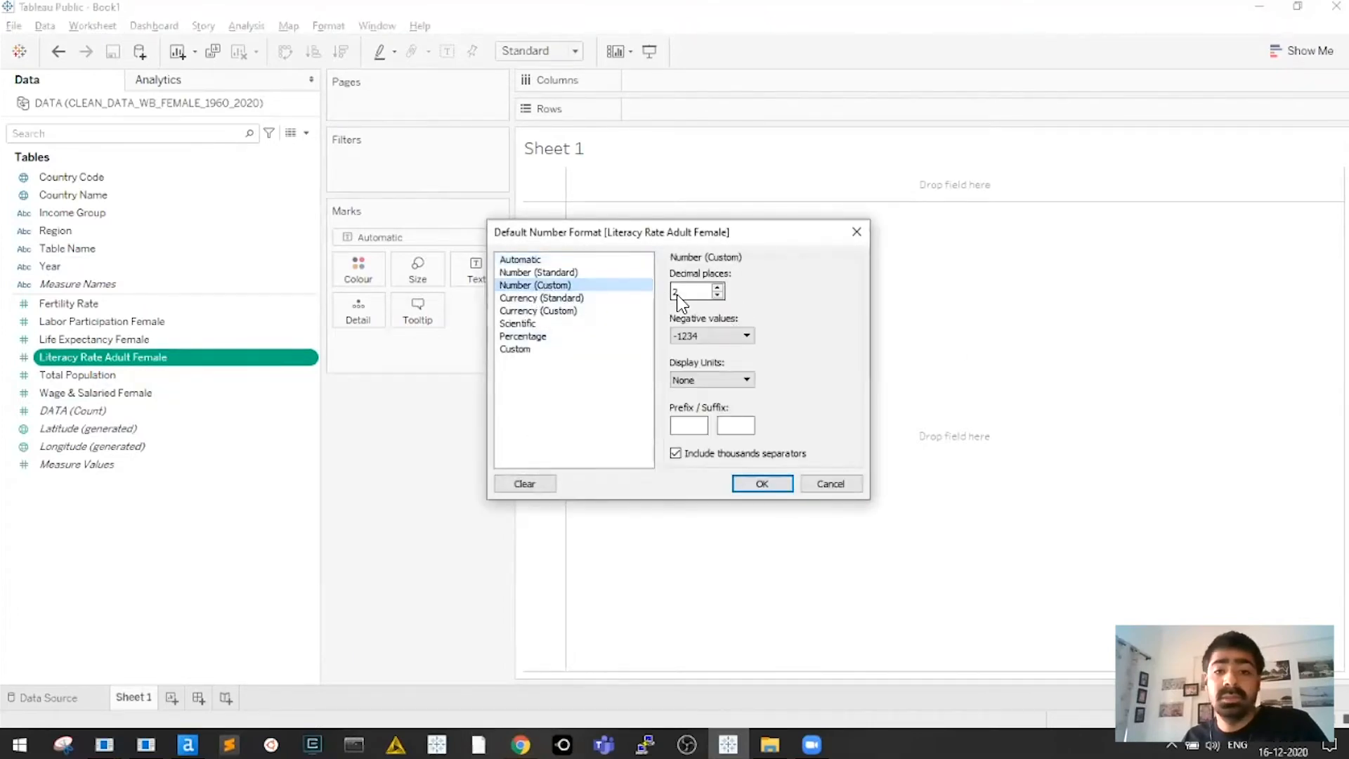
click(761, 482)
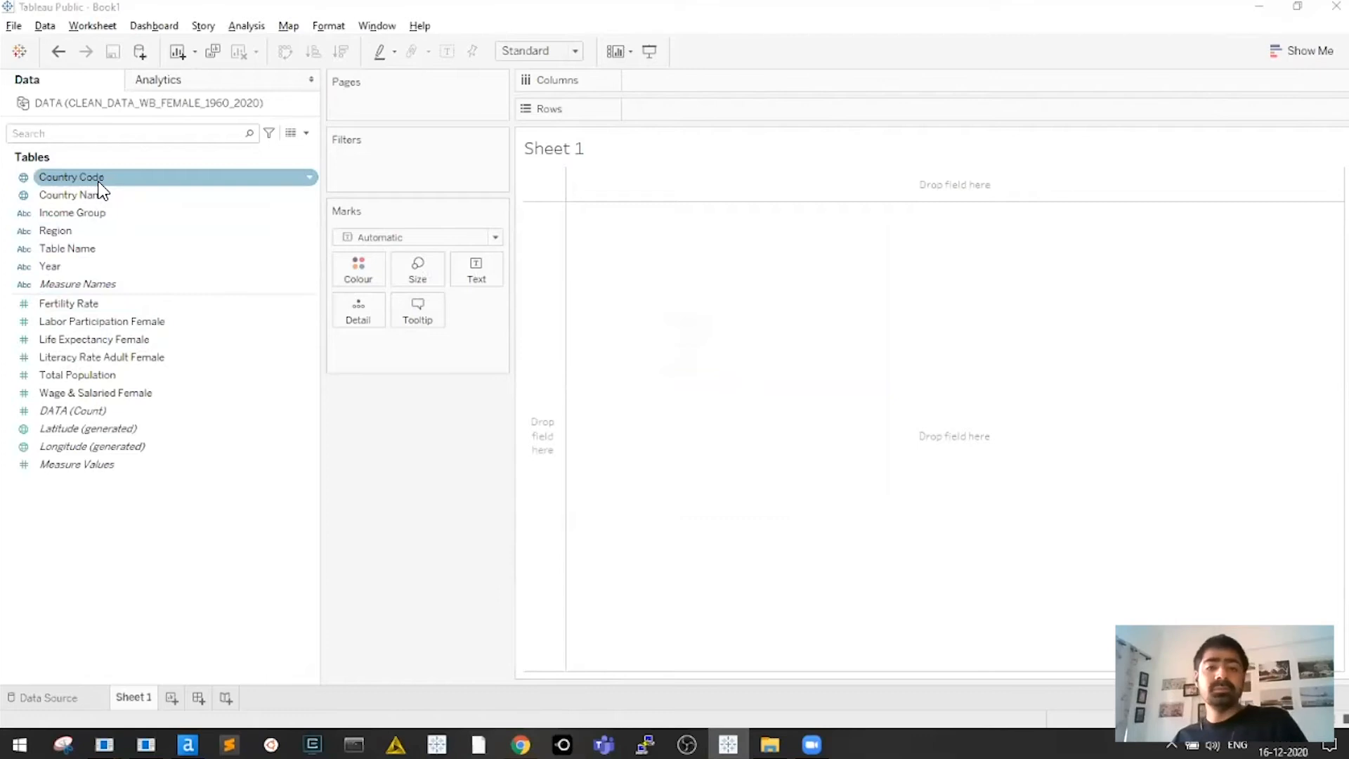
key(alt+Tab)
key(alt+Tab)
key(alt+Tab)
key(alt+Tab)
key(alt+Tab)
key(alt+Tab)
key(alt+Tab)
key(alt+Tab)
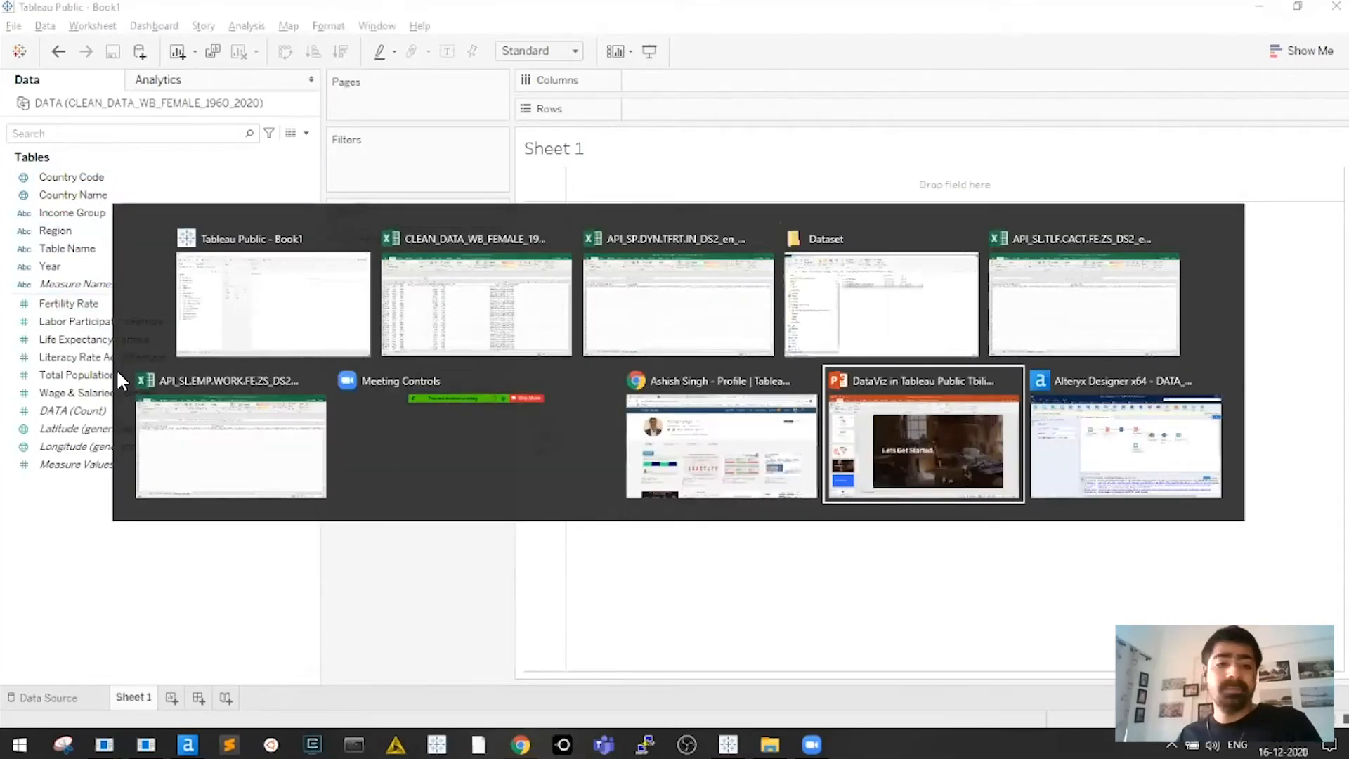
Go to slide 12 and select its hand-drawn line chart sketch
scroll(81, 319, up, 5)
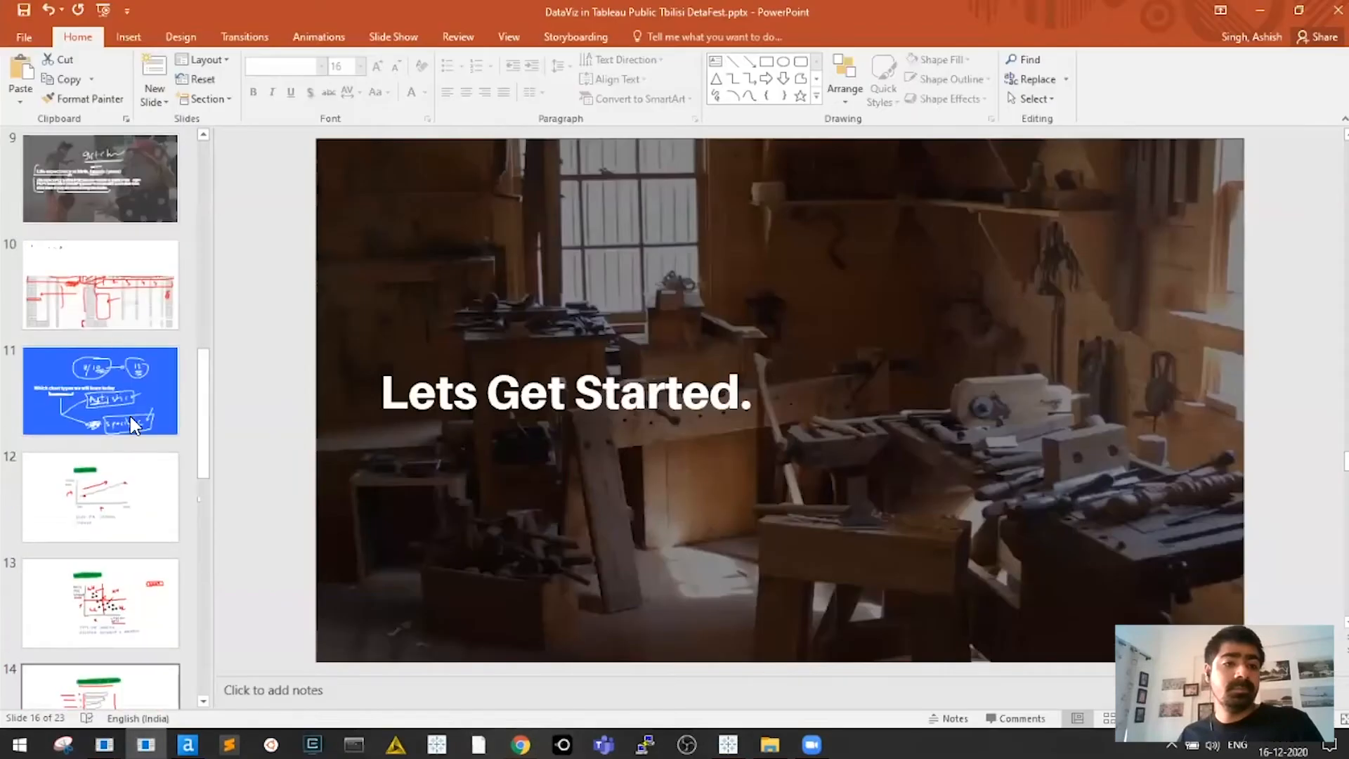
click(136, 523)
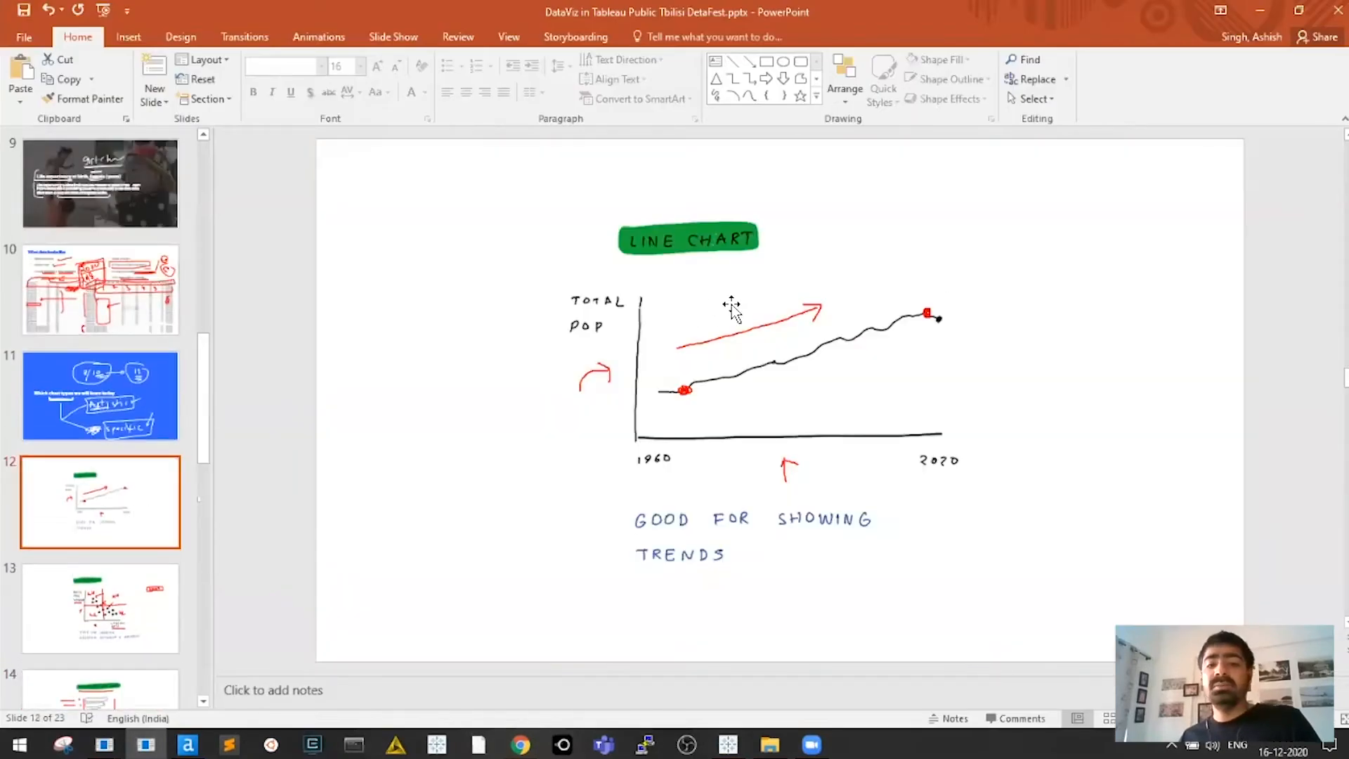
click(738, 369)
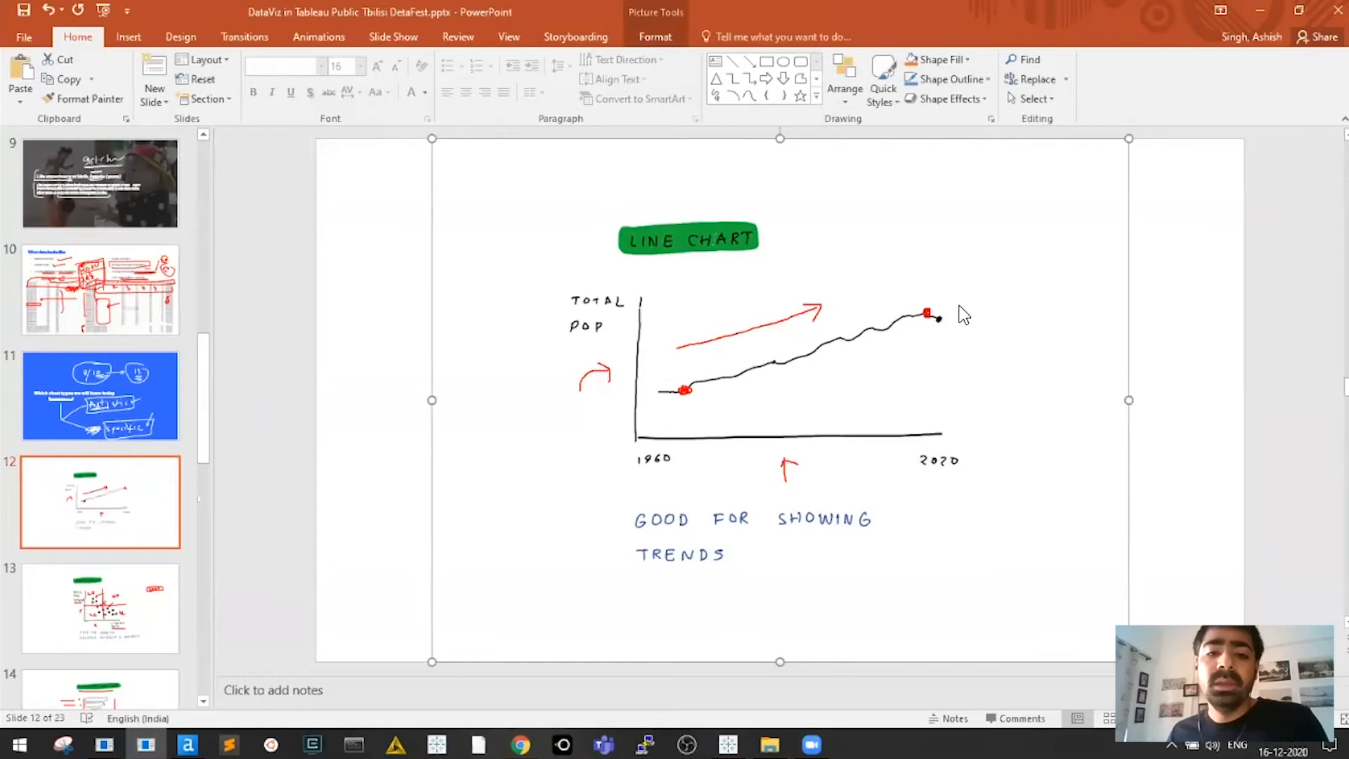
key(alt+Tab)
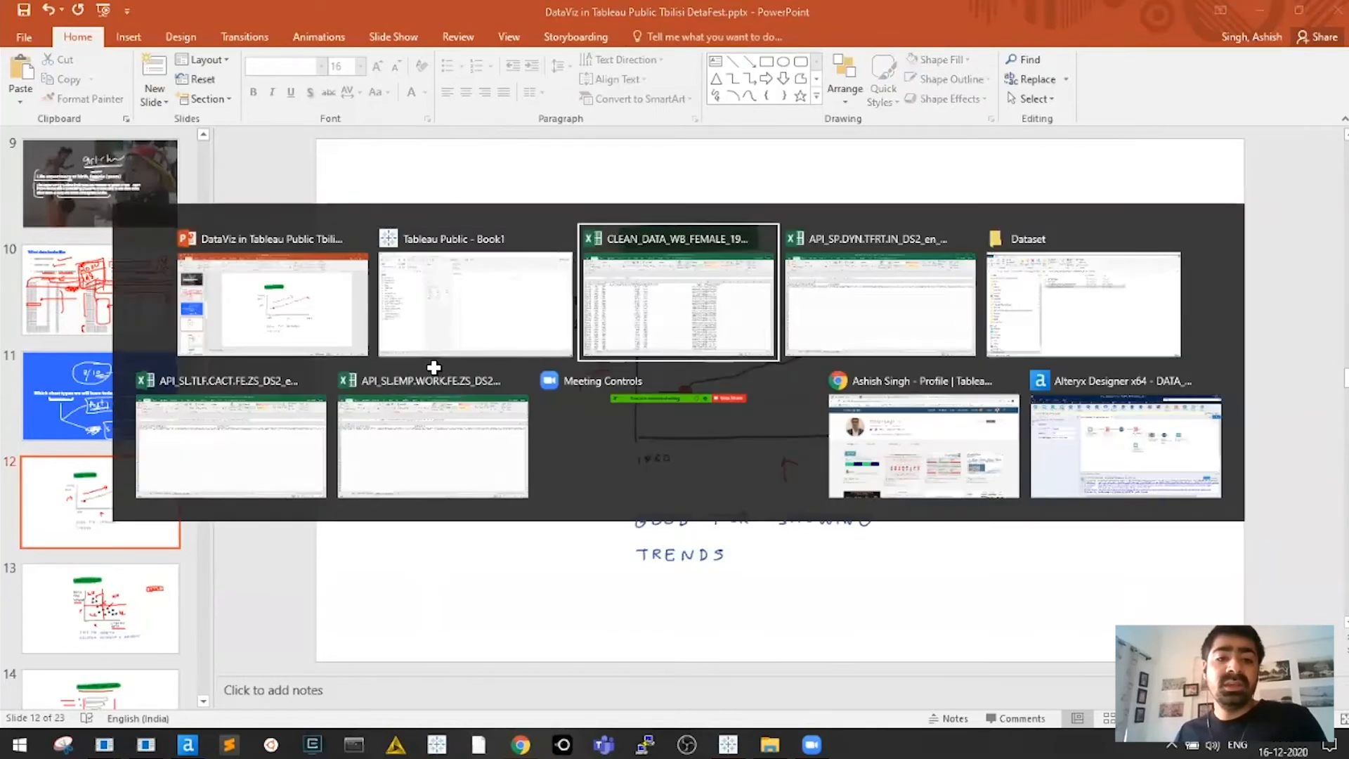
click(434, 368)
Close the fertility, labour force and wage workbooks without saving
key(ctrl+Home)
key(alt+F4)
key(Tab)
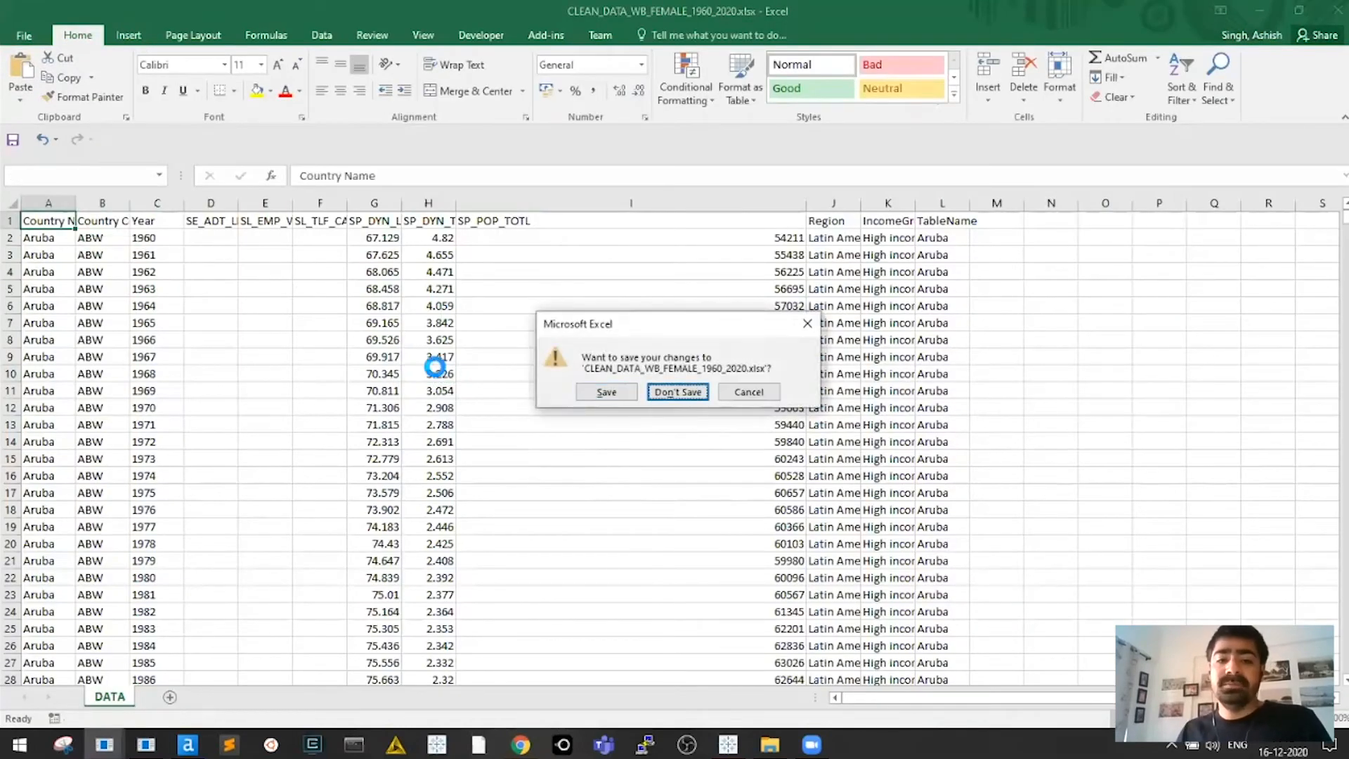
key(Return)
key(alt+F4)
key(Tab)
key(Return)
key(alt+F4)
key(Tab)
key(Return)
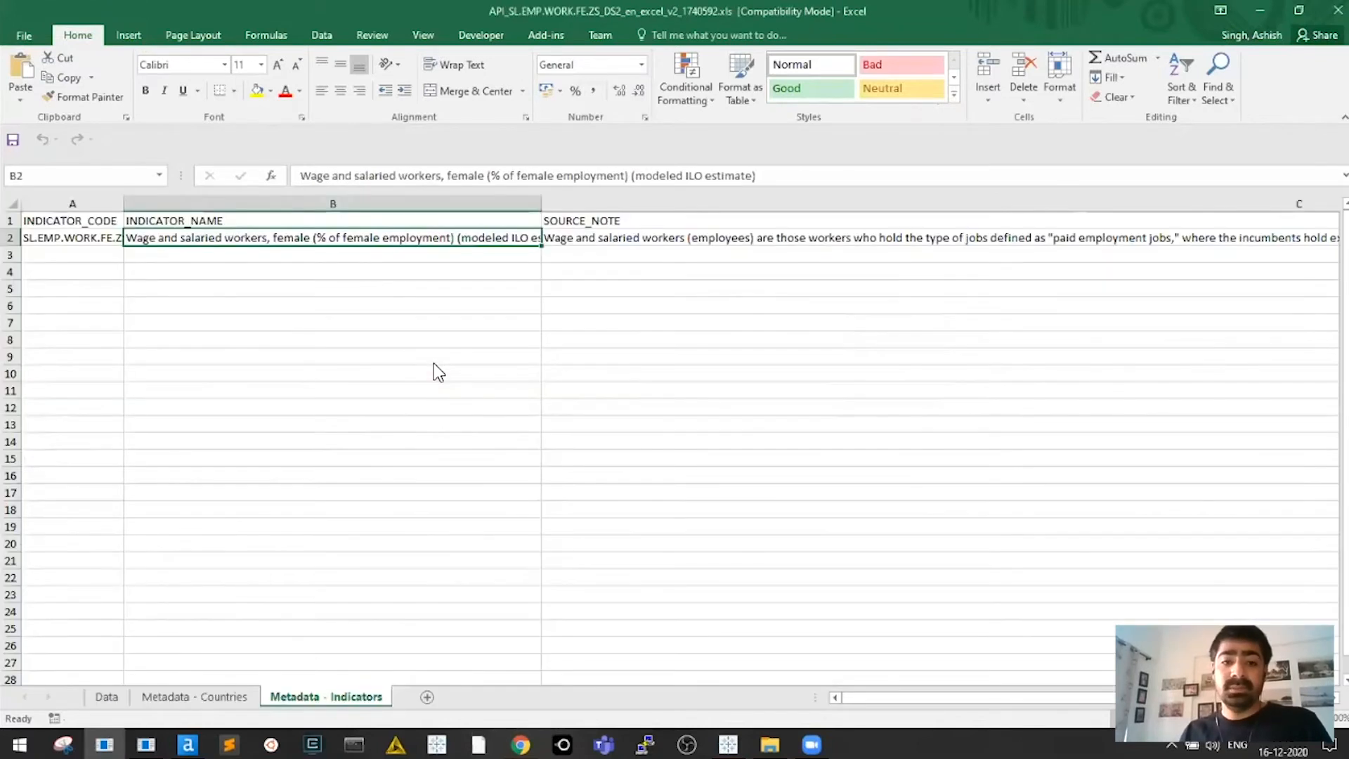
key(alt+F4)
key(Tab)
key(Return)
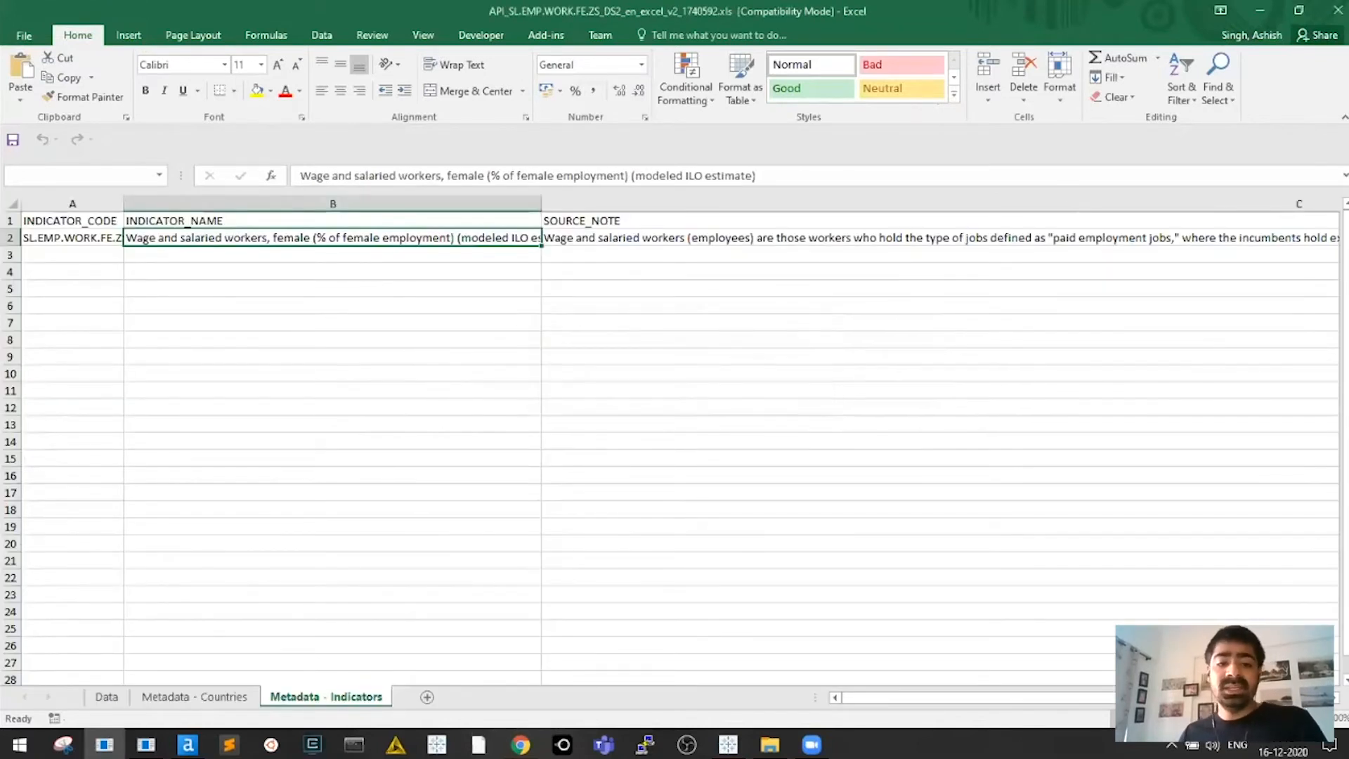
In a new blank workbook, enter 60 in I9 and 50 in I10
key(ctrl+n)
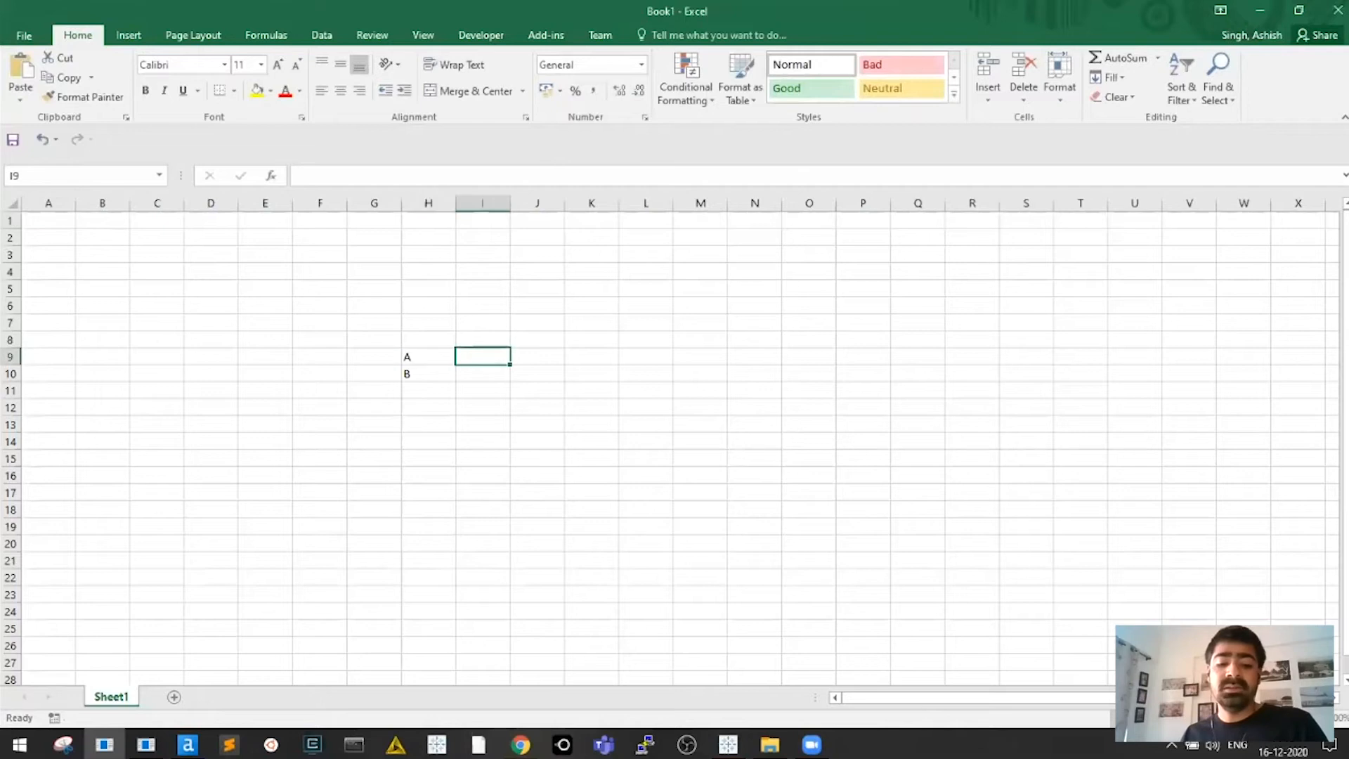
text(60)
key(Return)
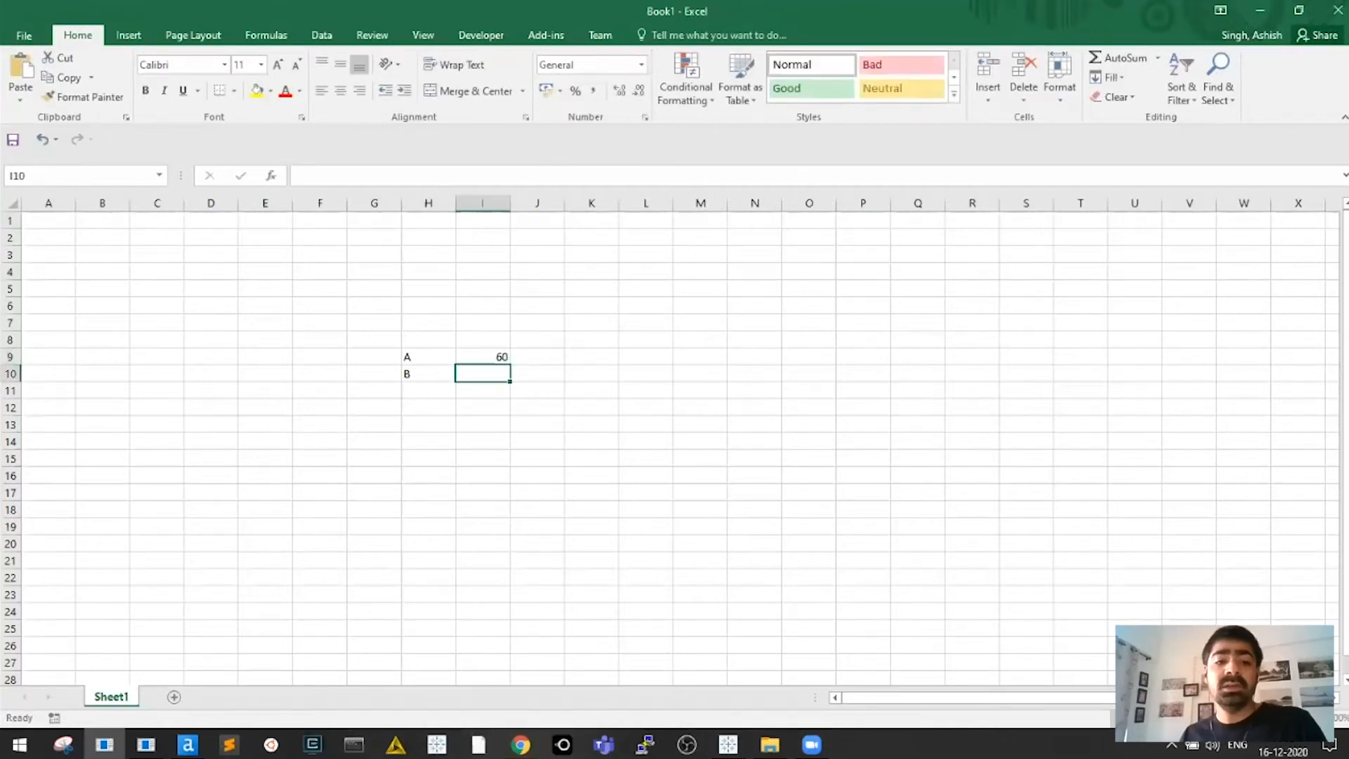
text(50)
key(Return)
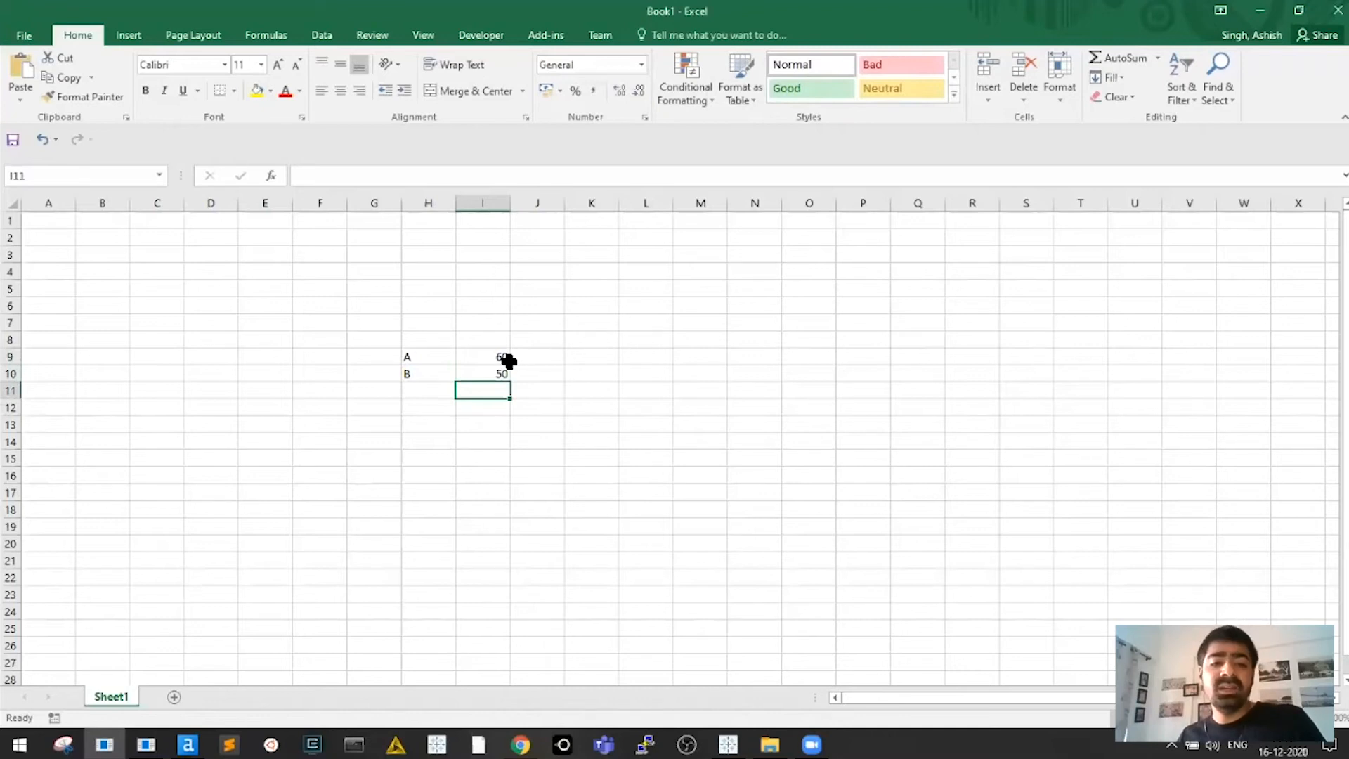
Select the A/B labels and values in H9:I10, then close Book1 without saving
drag(494, 359, 495, 373)
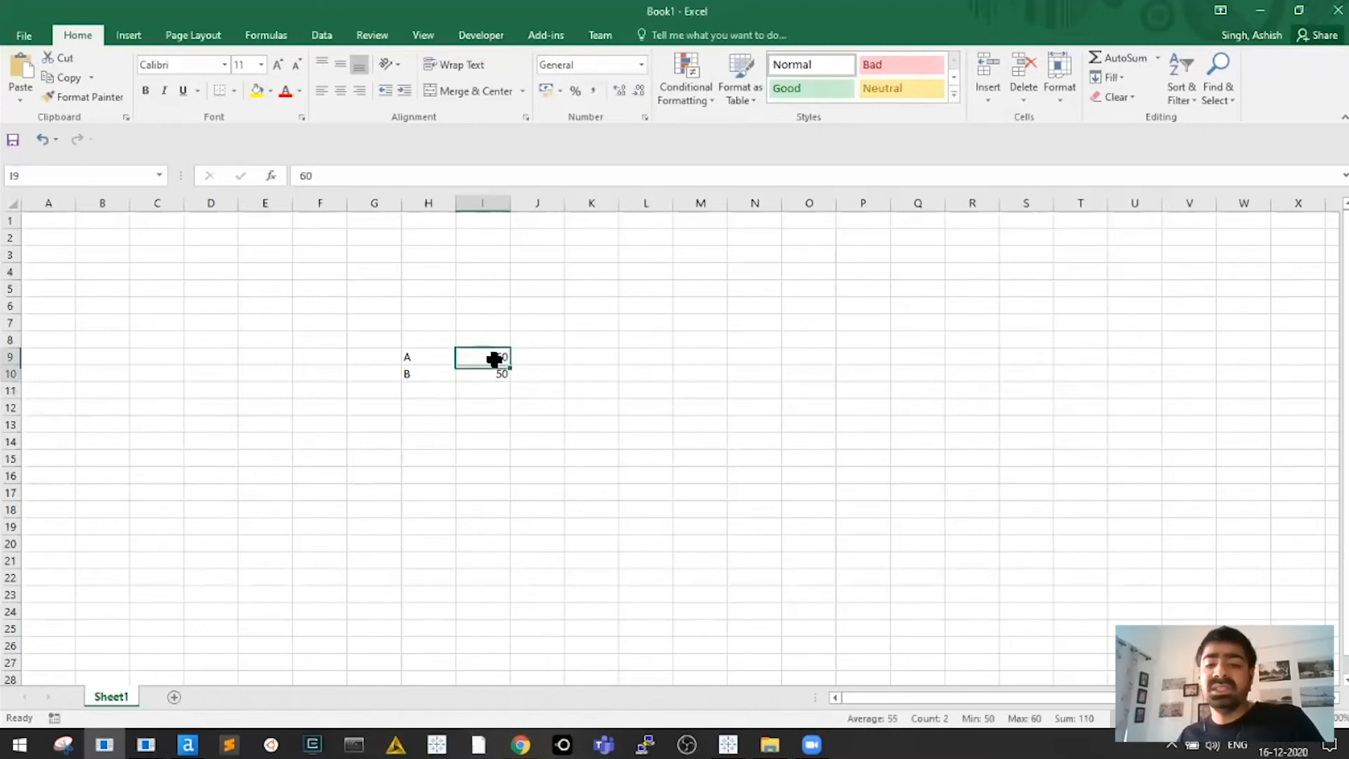
drag(410, 357, 499, 377)
click(458, 376)
click(622, 355)
drag(419, 357, 496, 373)
click(428, 376)
click(496, 360)
click(430, 362)
click(428, 357)
click(425, 364)
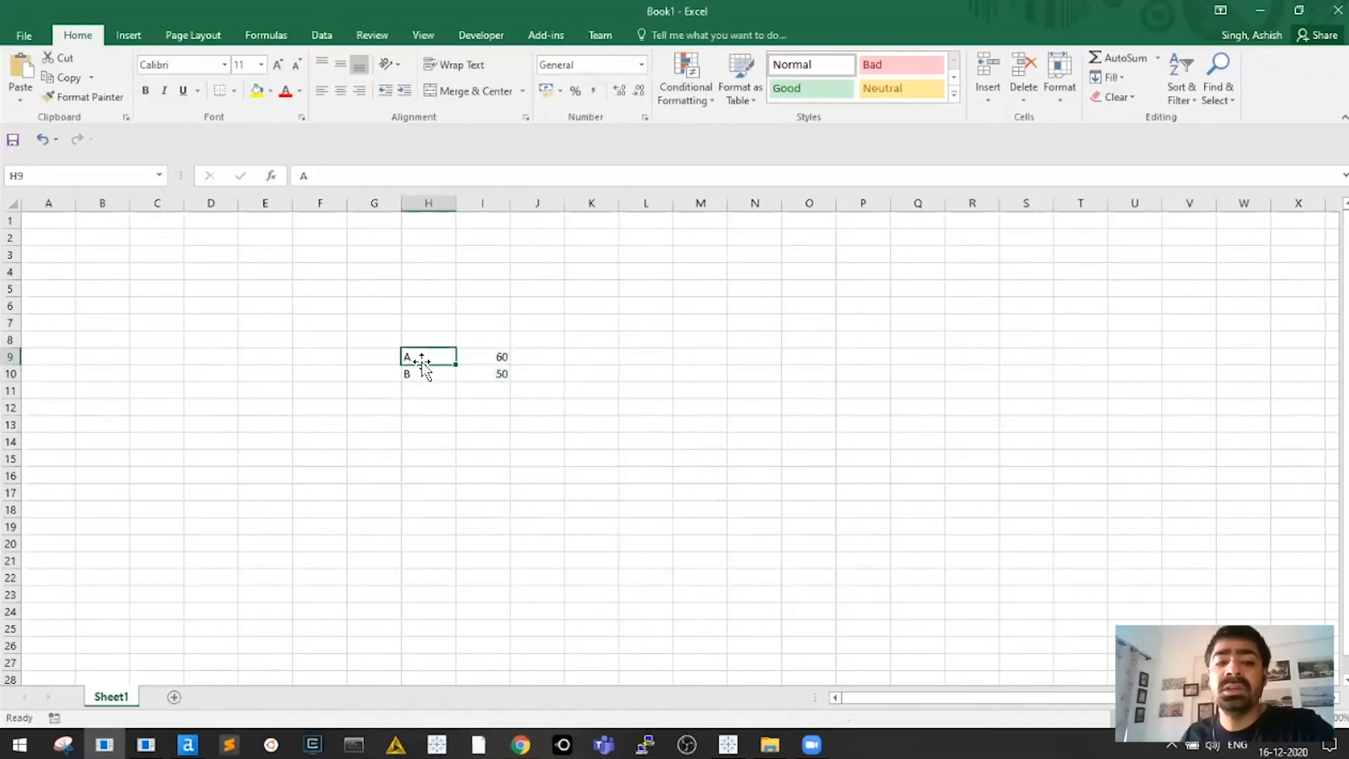
click(499, 365)
drag(413, 365, 492, 372)
click(499, 374)
click(478, 358)
key(ctrl+w)
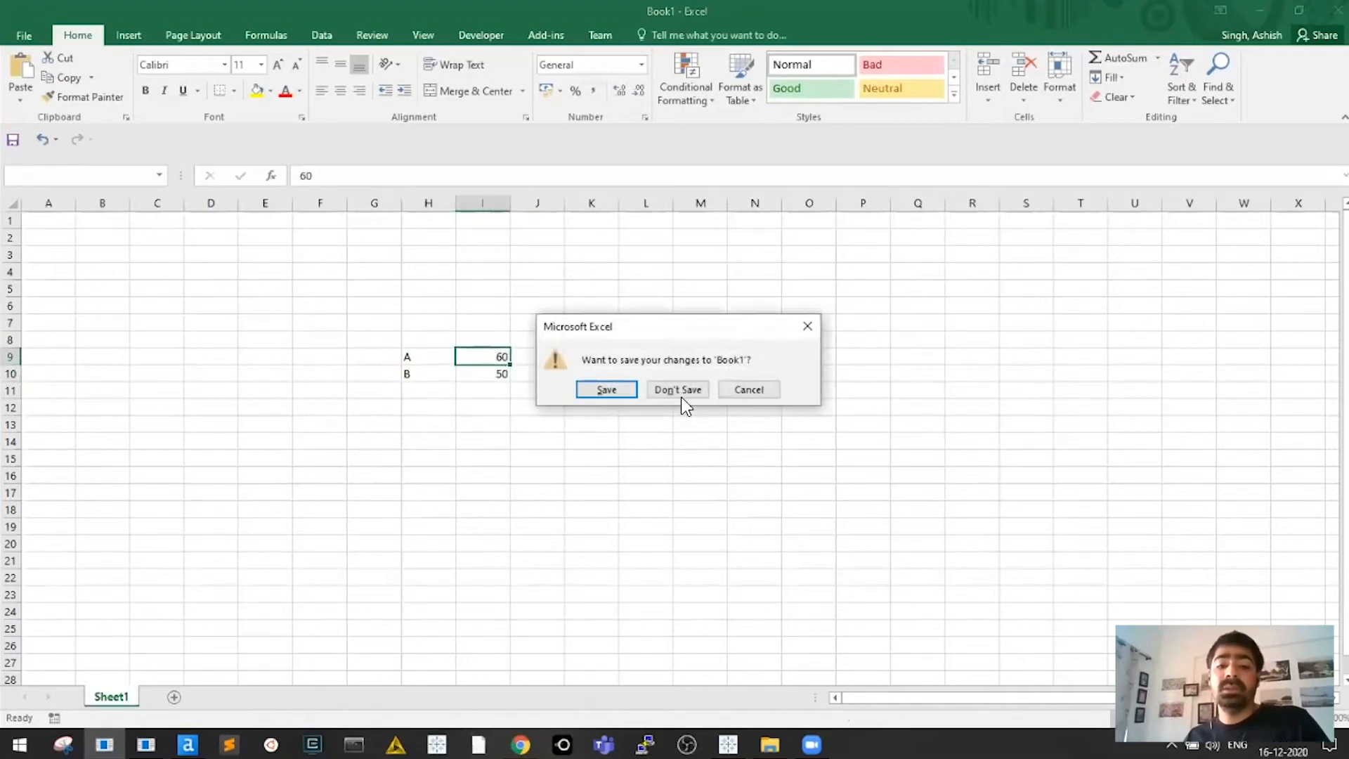
click(681, 392)
Back in Tableau, resize the side panels and select the Table Name field
key(alt+Tab)
key(alt+Tab)
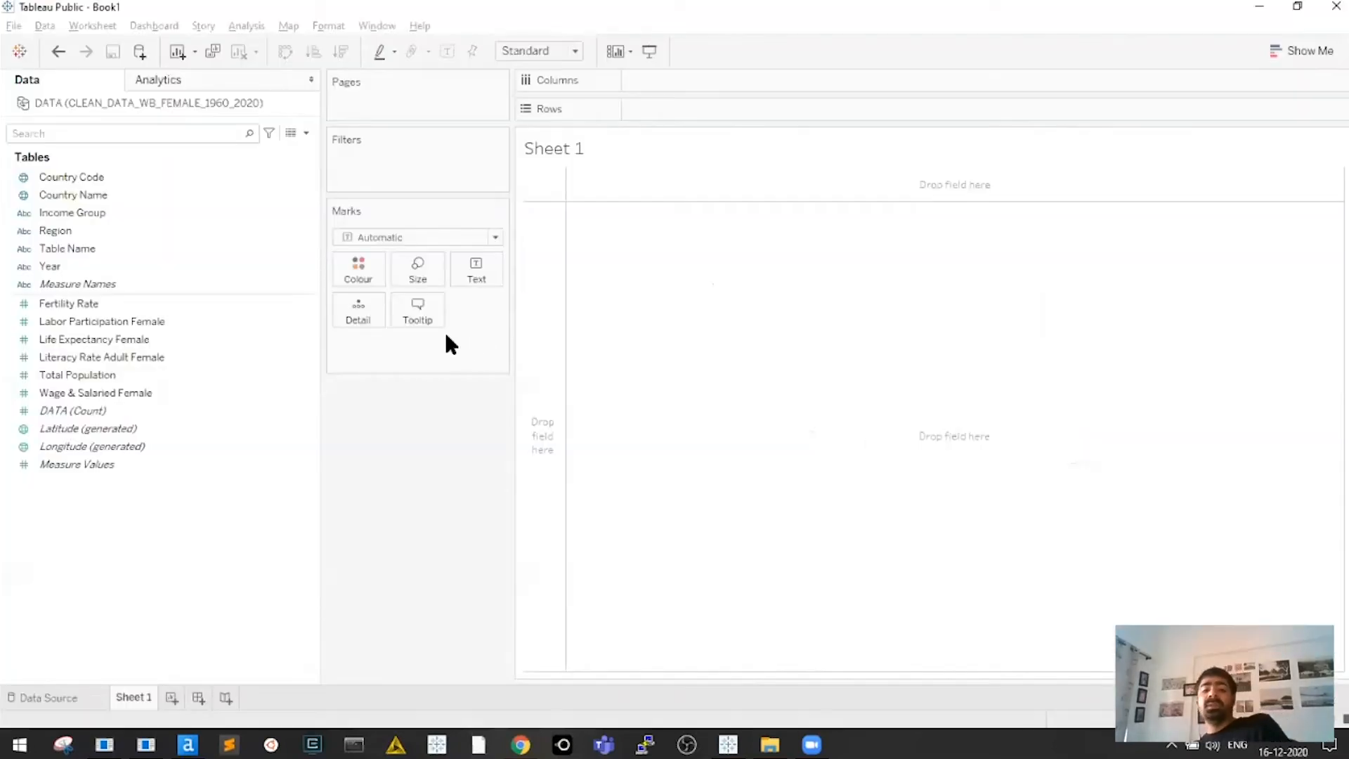
drag(320, 355, 259, 356)
drag(446, 363, 484, 351)
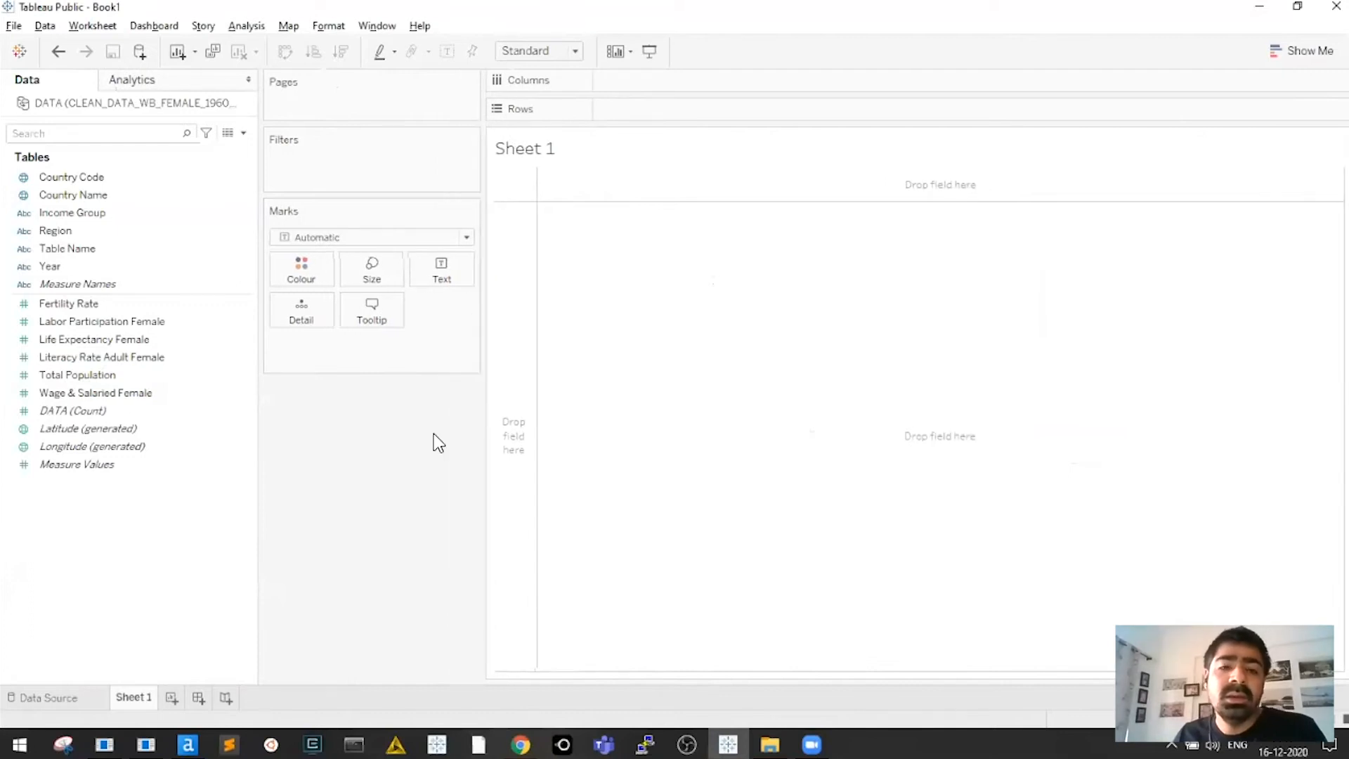
mouse_move(97, 250)
mouse_down()
mouse_move(182, 220)
mouse_move(91, 251)
mouse_up()
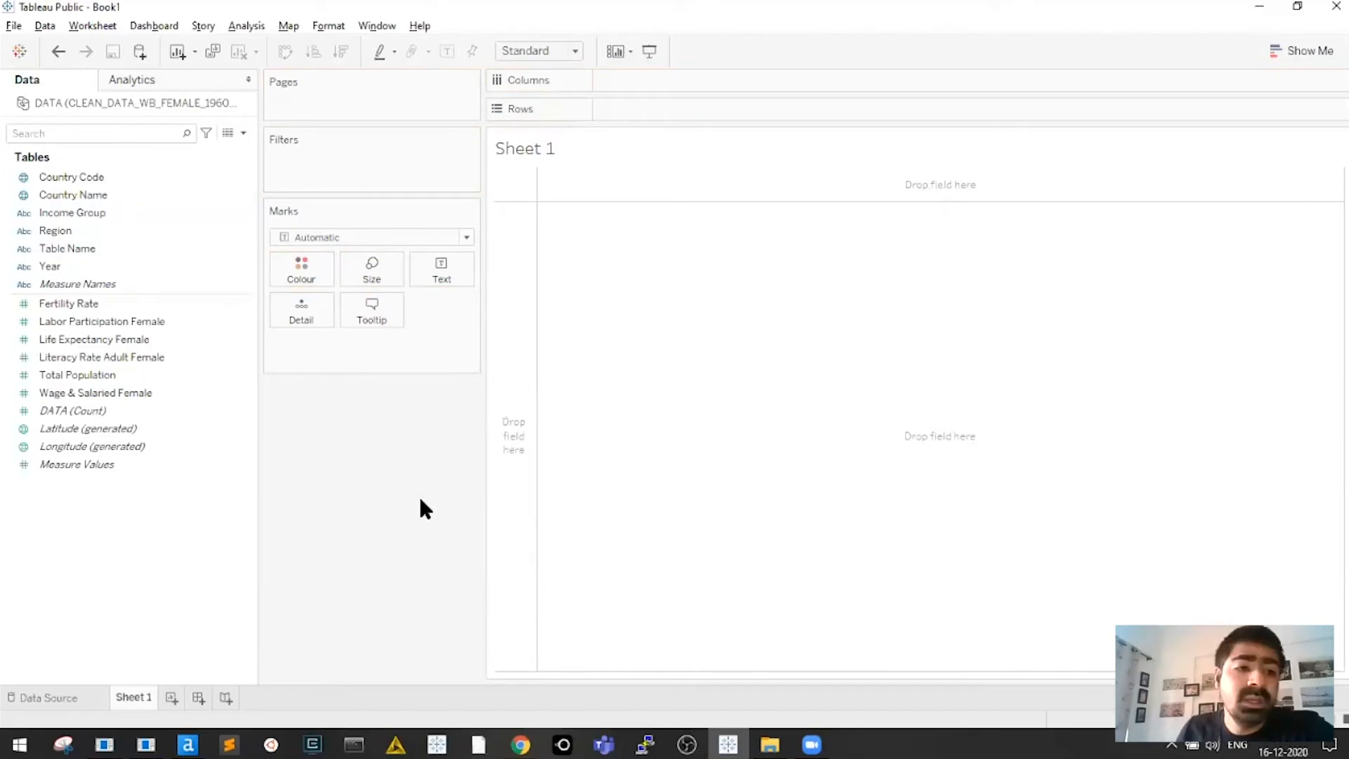
click(97, 250)
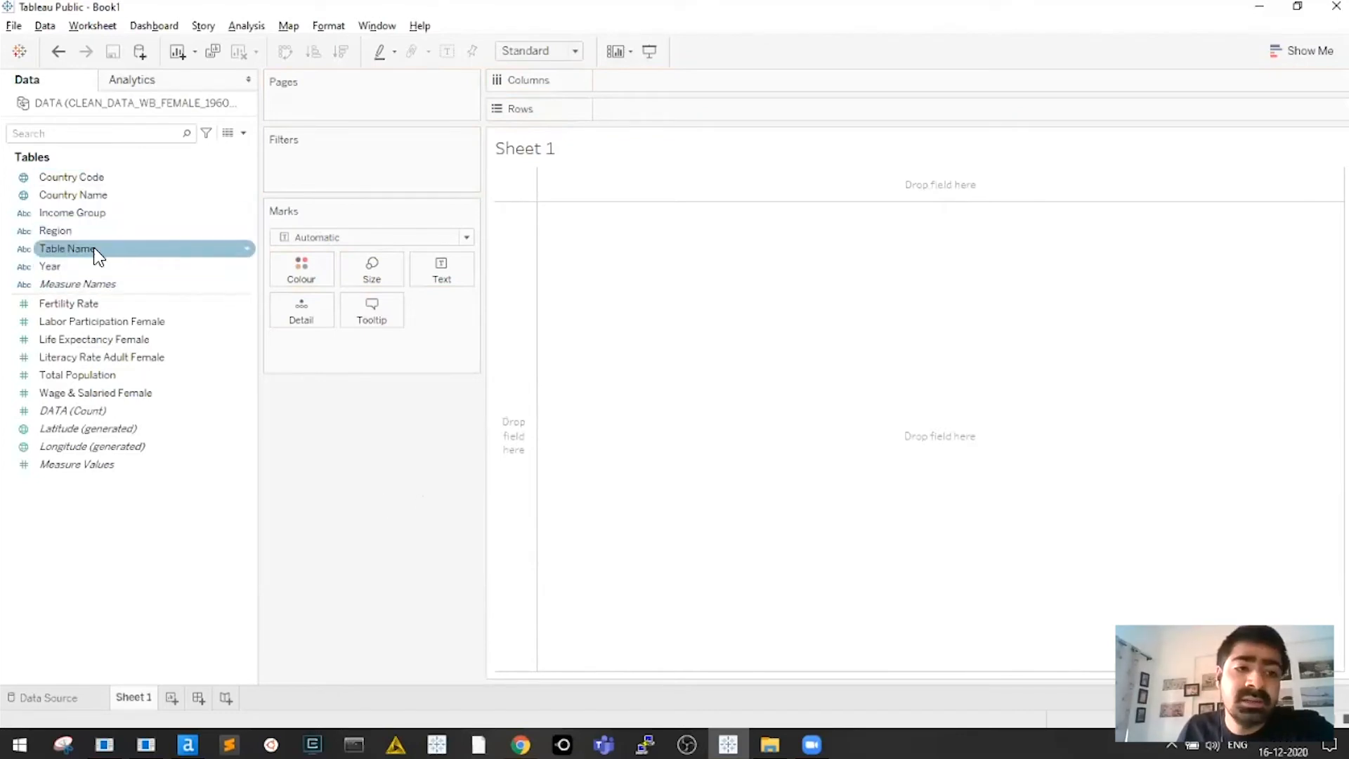
click(94, 250)
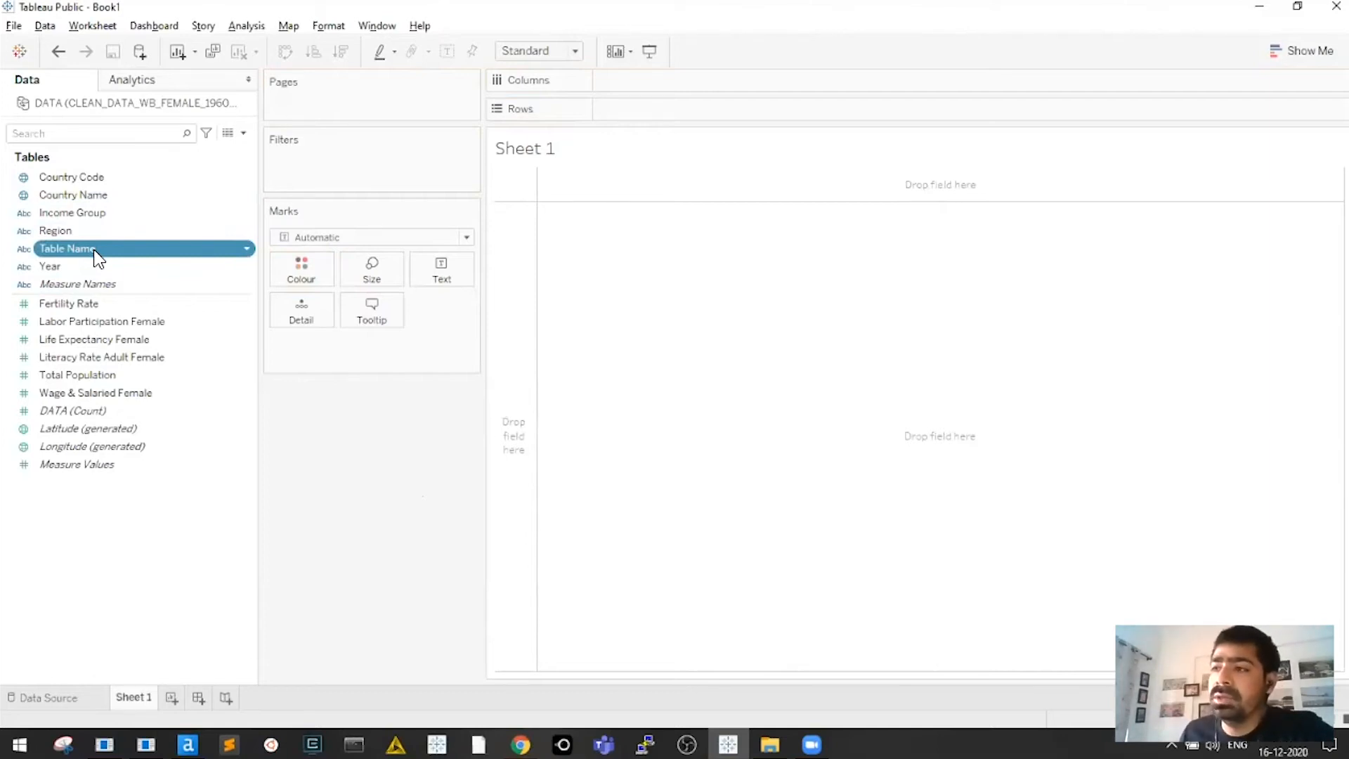
Title the sheet 'In the World ---- What is Liracy Rate ---- Over the Years'
double_click(599, 153)
text(In the World)
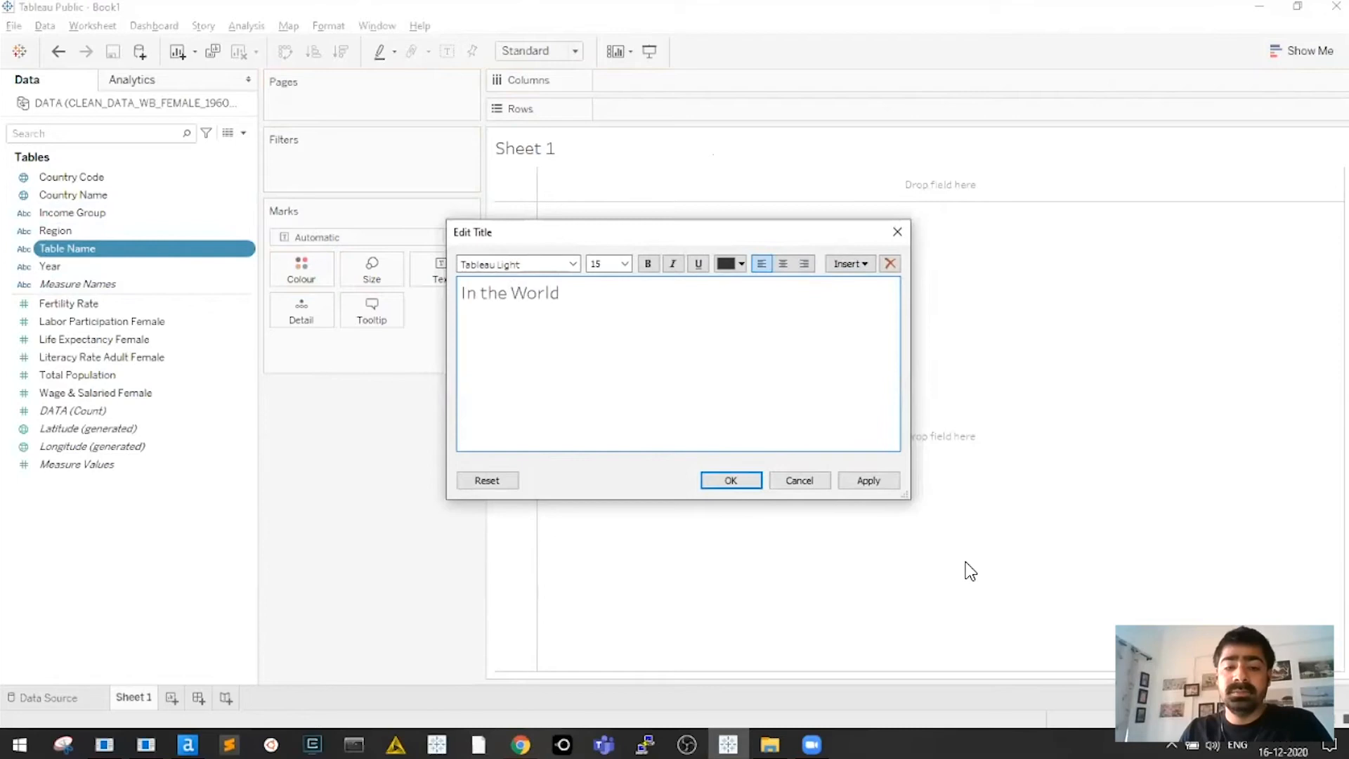
text( ----- What is Lireracy Rat)
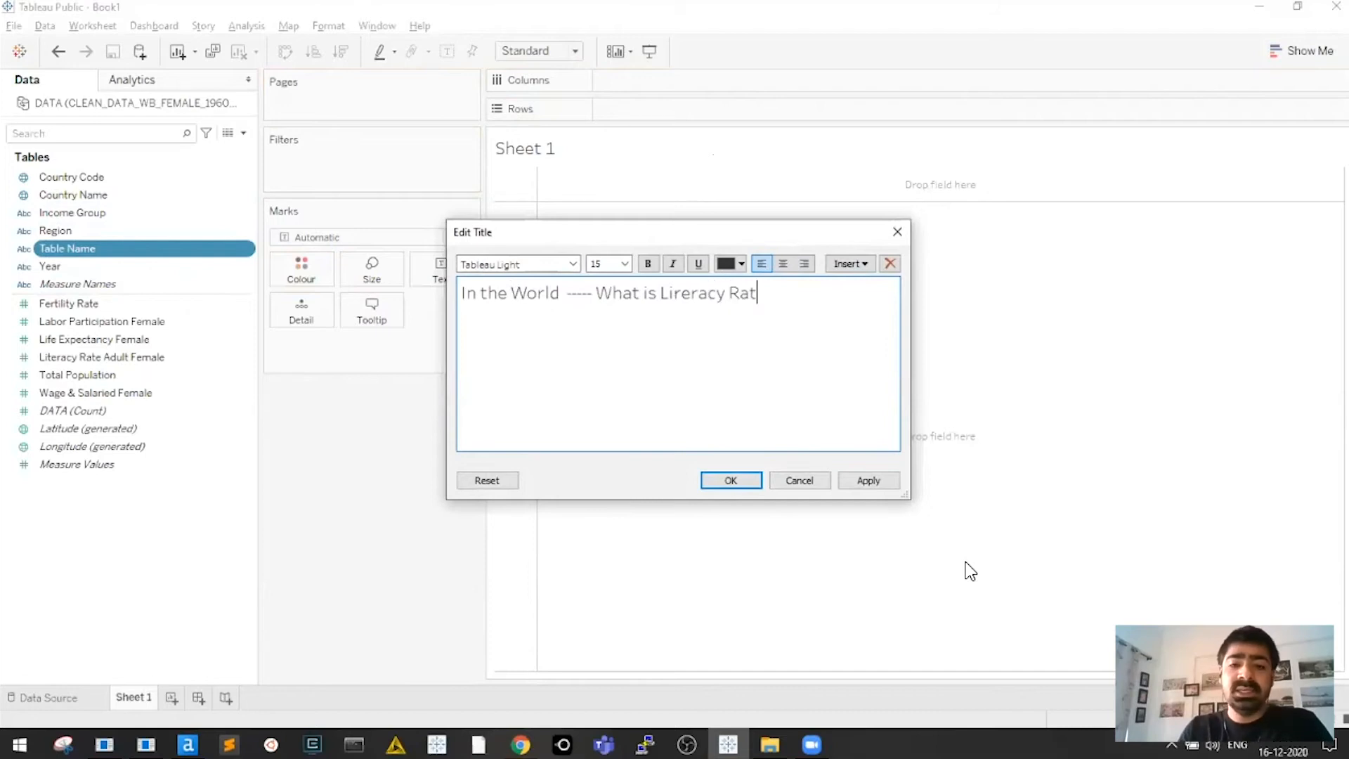
text(e ---- Ove)
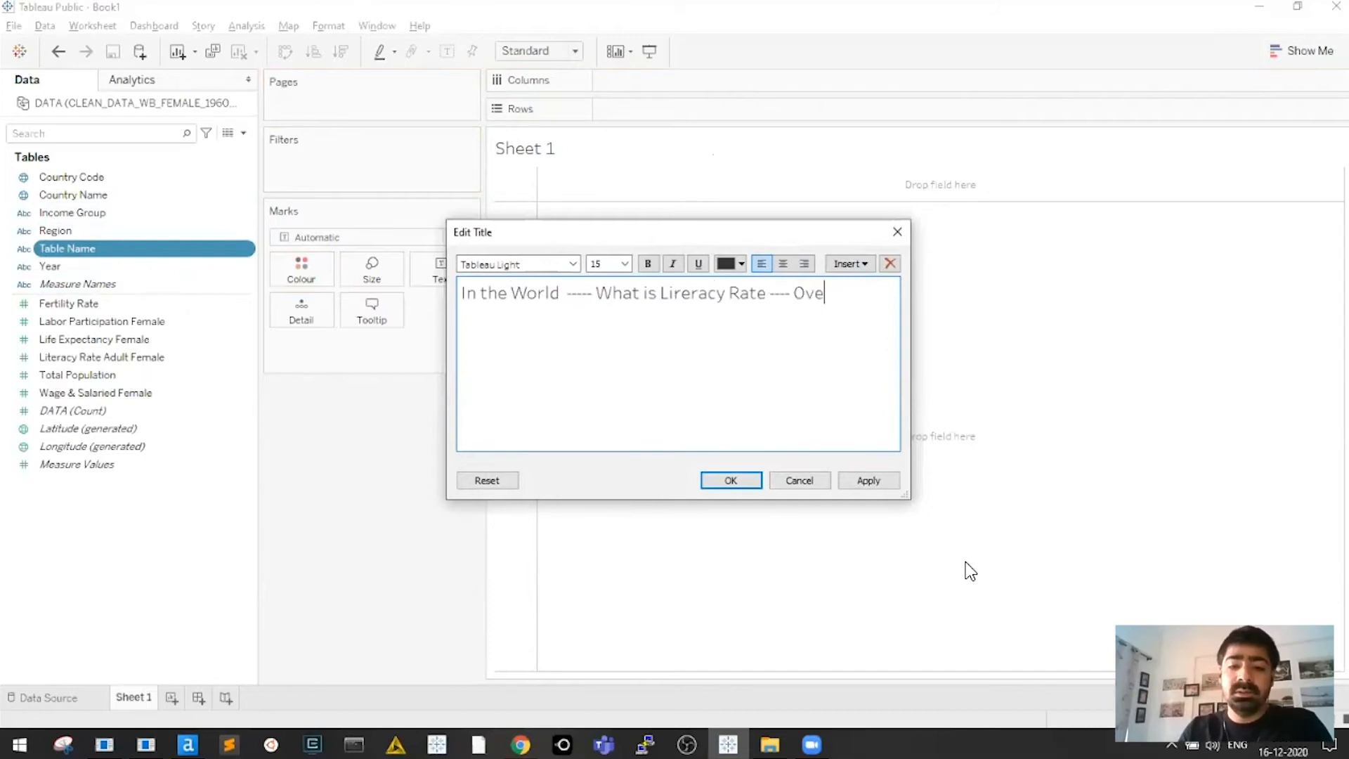
text(r the Years)
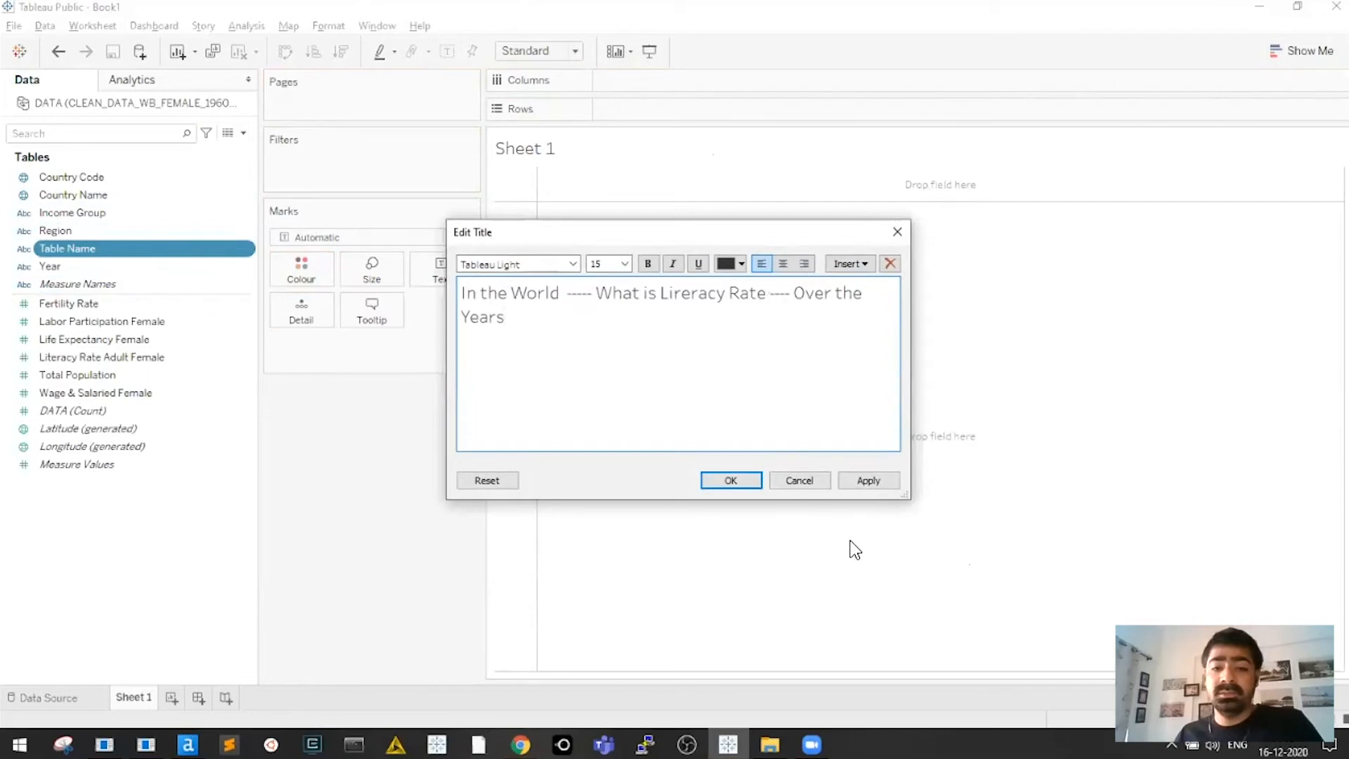
click(731, 480)
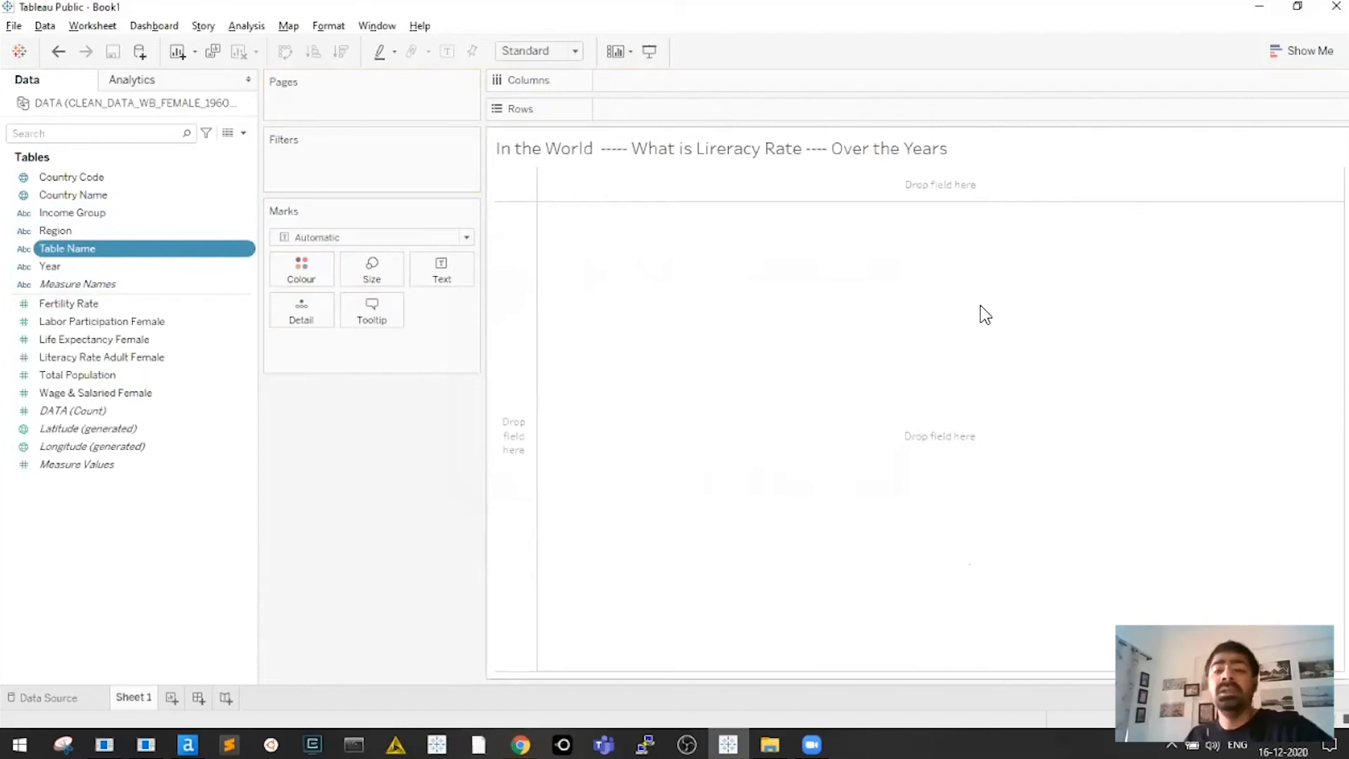
Bold 'In the World' in the title and add '(Filter)' after it
double_click(597, 149)
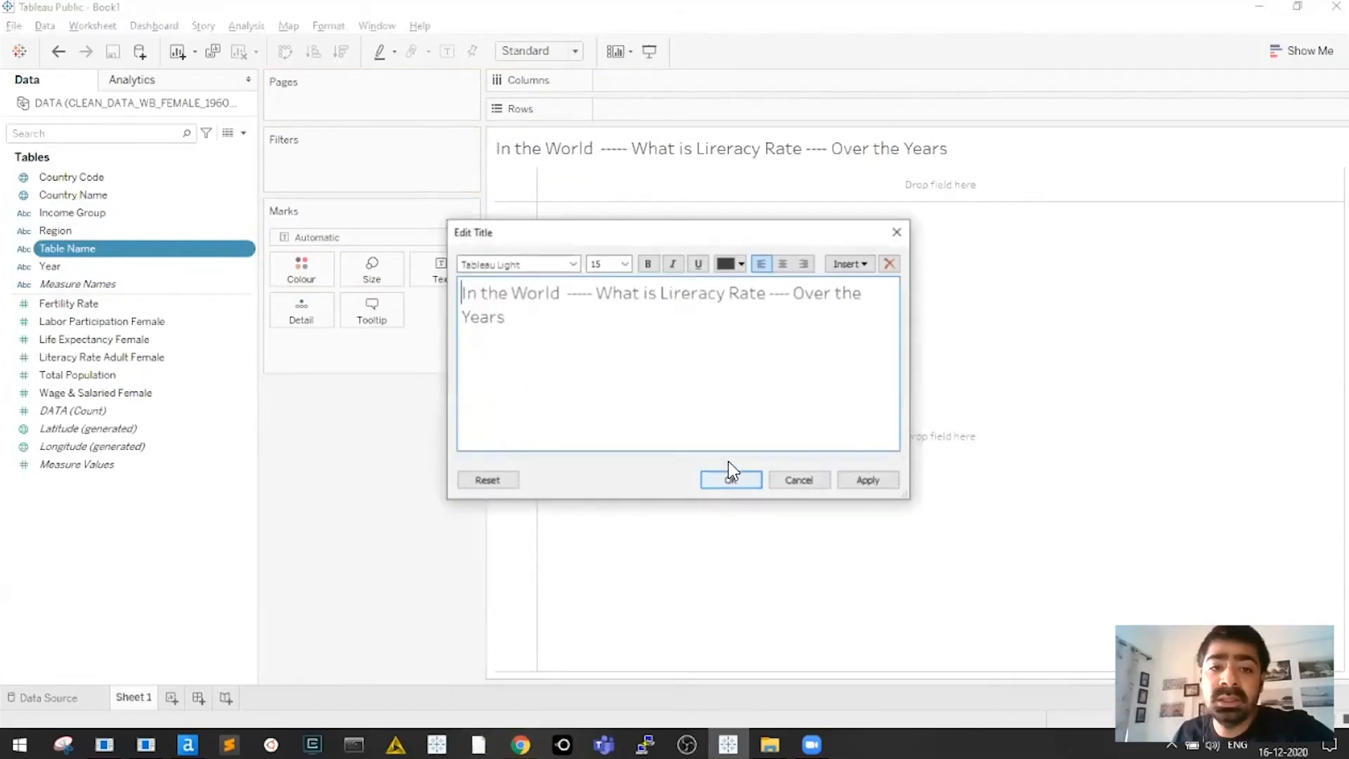
drag(567, 293, 437, 292)
key(ctrl+b)
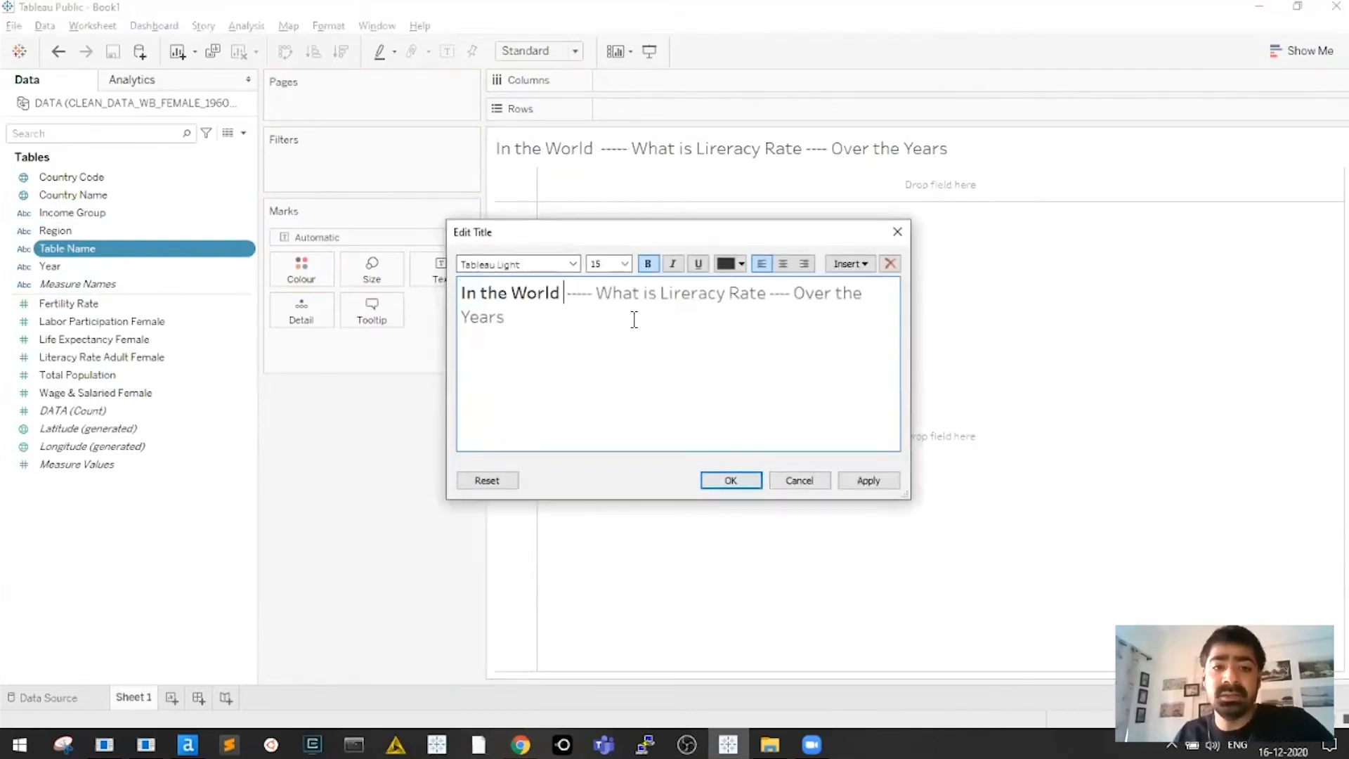
text((Filter)
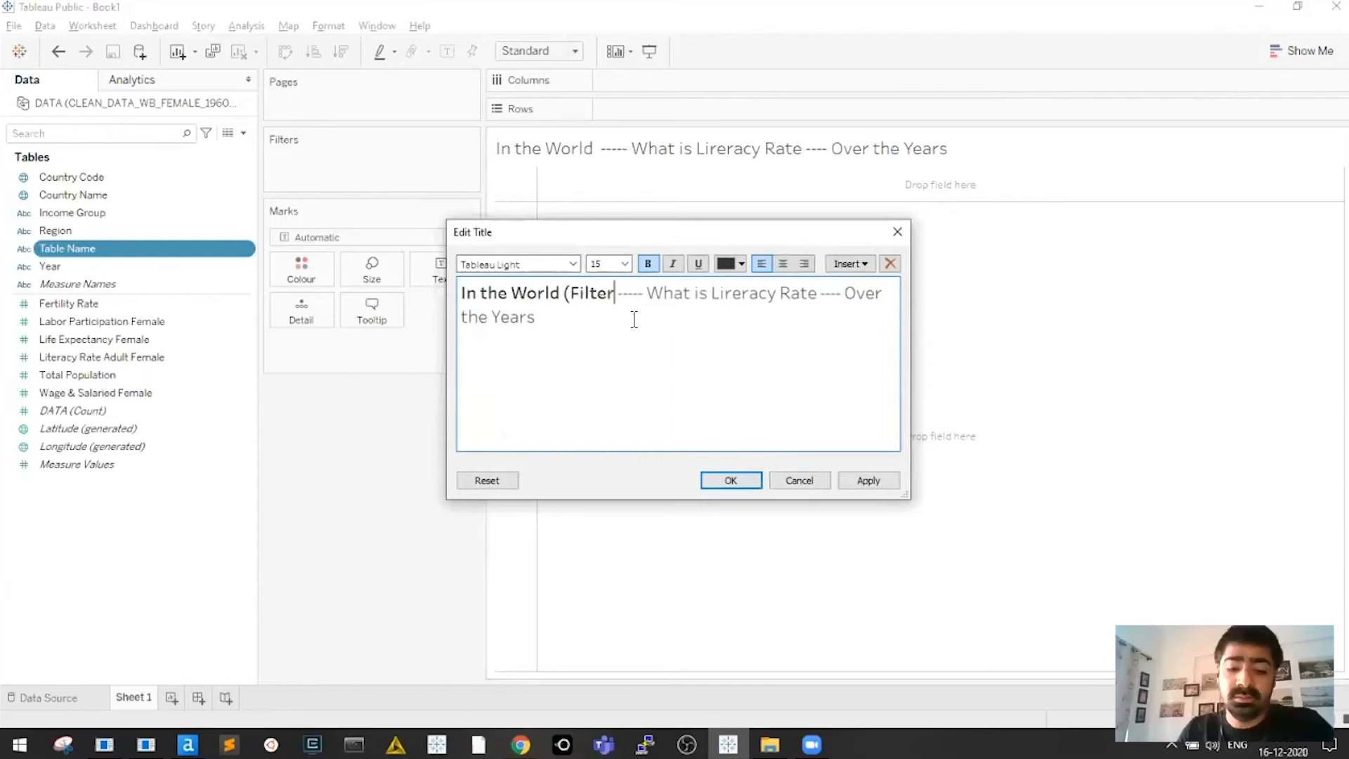
text())
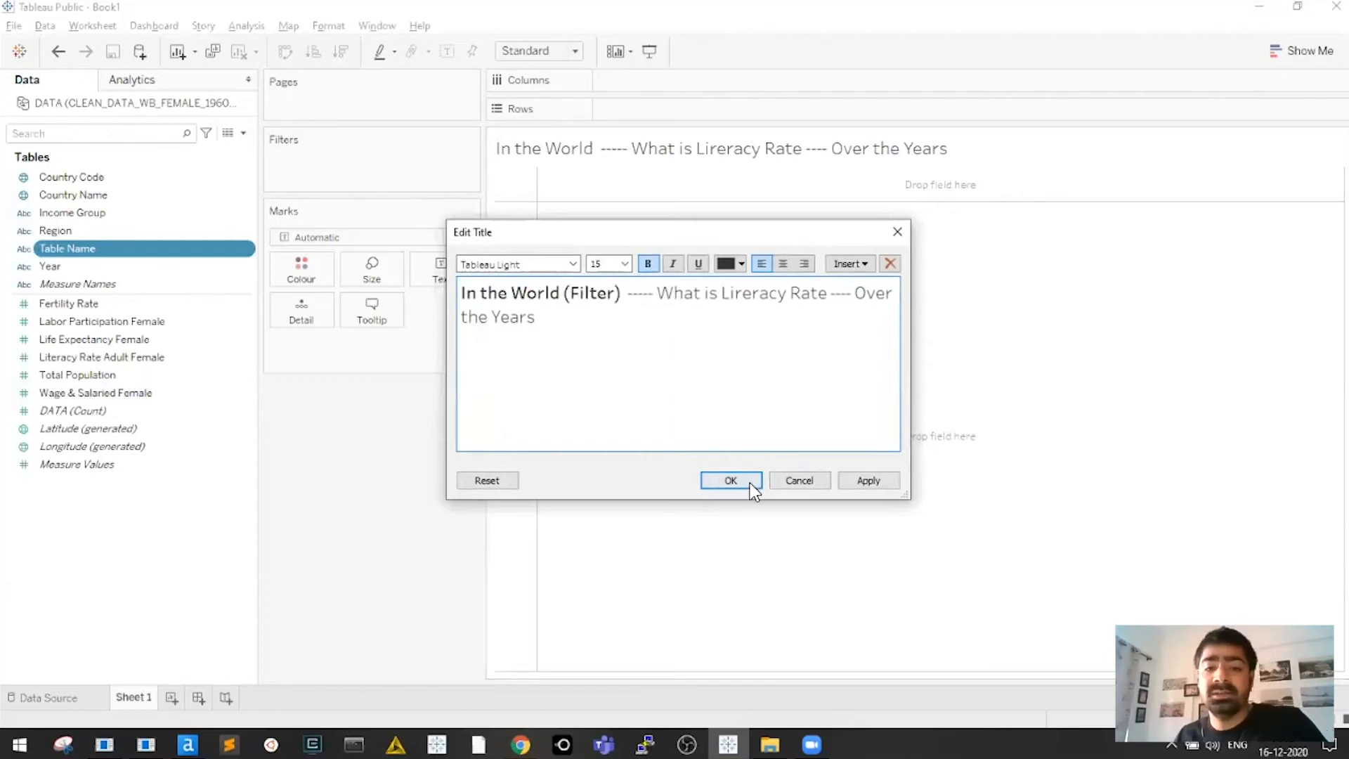
click(731, 480)
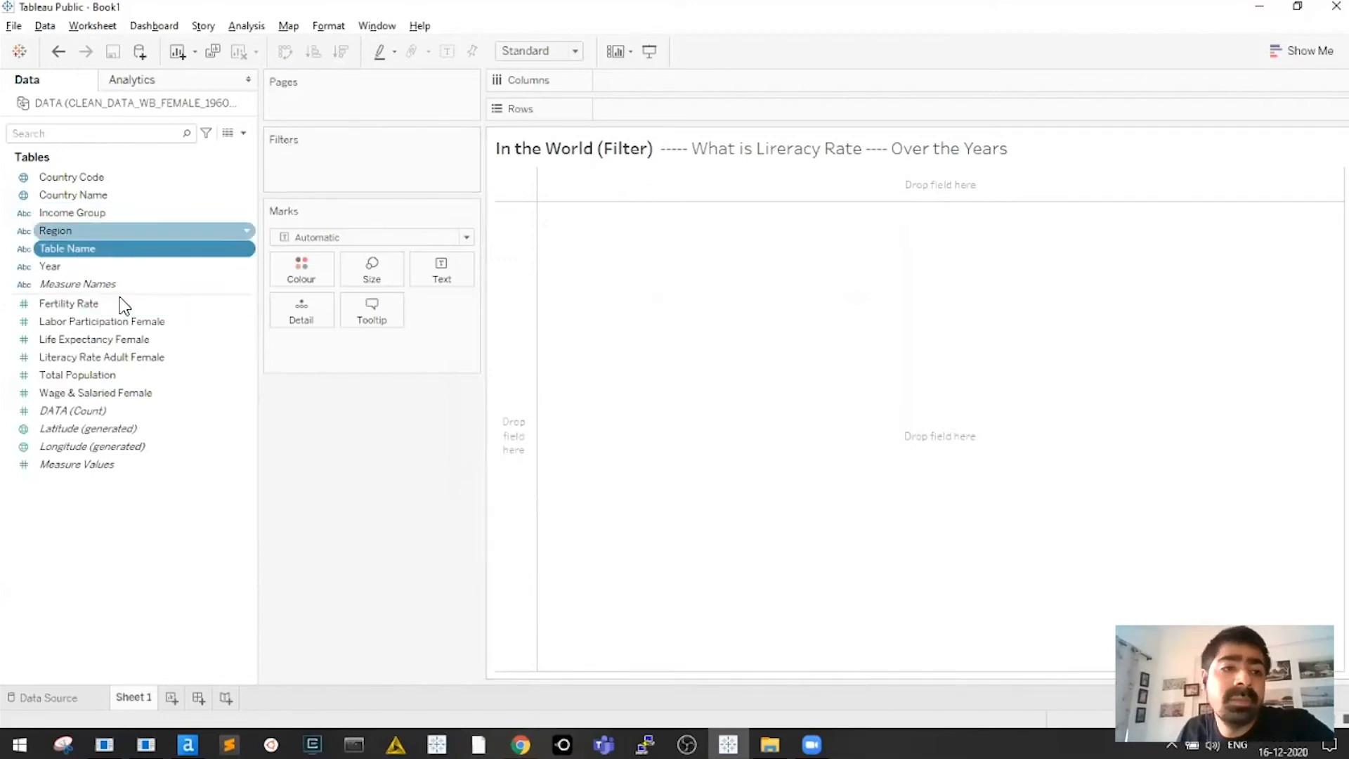
Add a Table Name filter to Sheet 1 keeping only World
drag(77, 247, 302, 179)
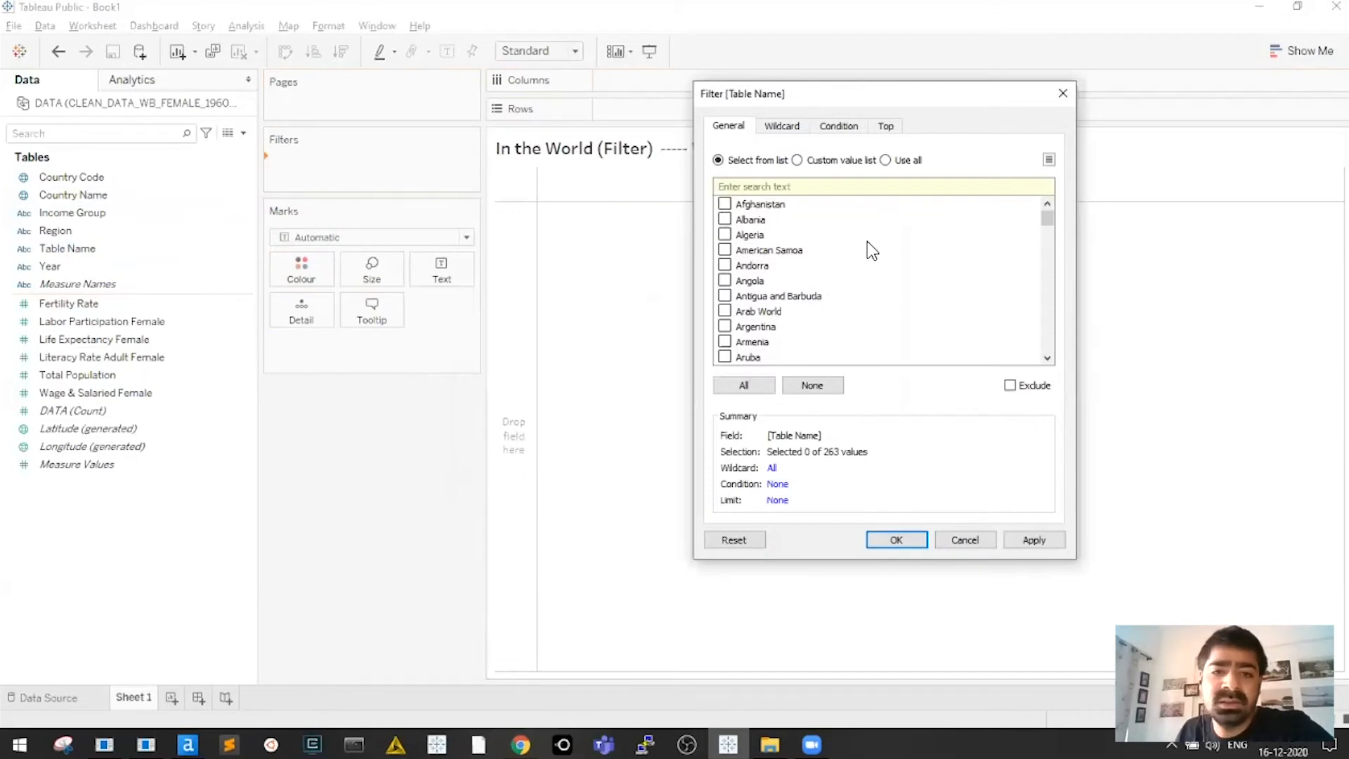
drag(1048, 219, 1047, 343)
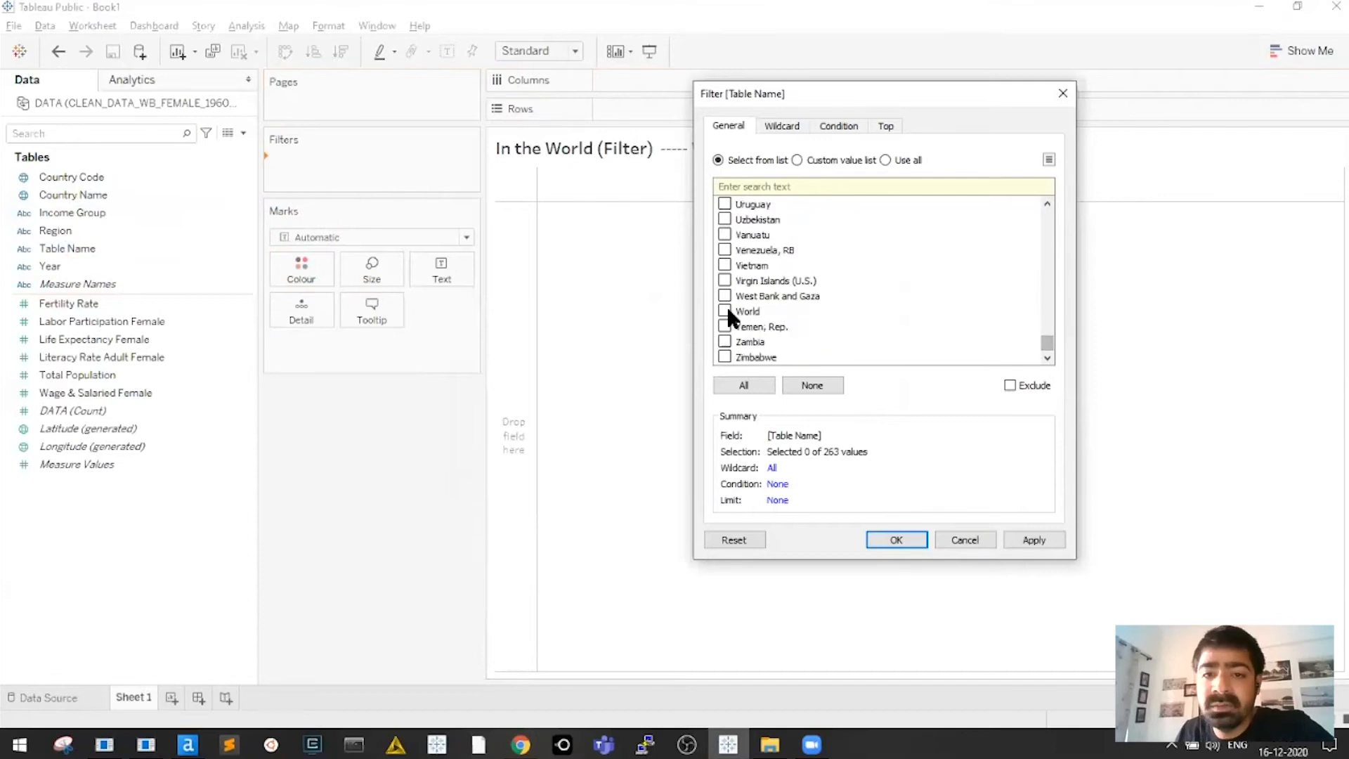
click(897, 540)
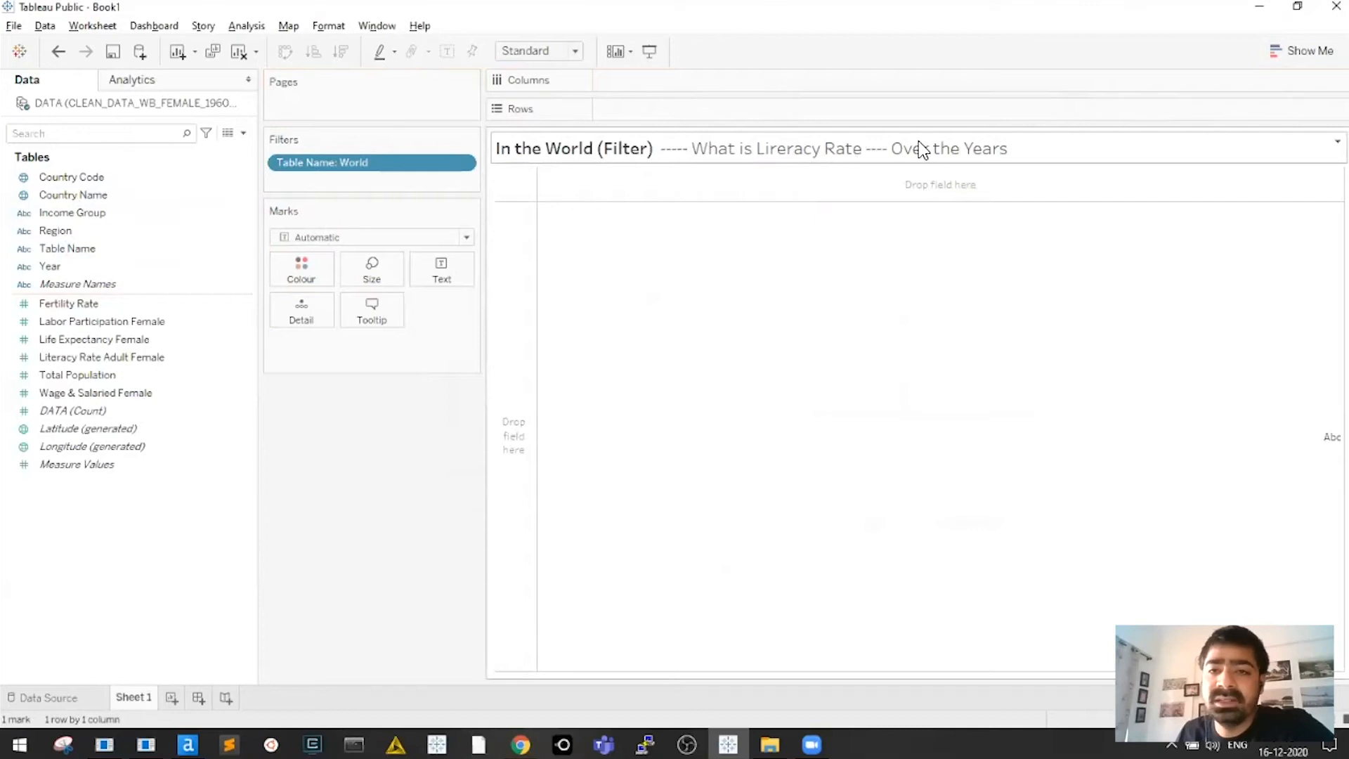
In Tableau, select the Year field and begin dragging it toward the columns
click(905, 282)
click(822, 311)
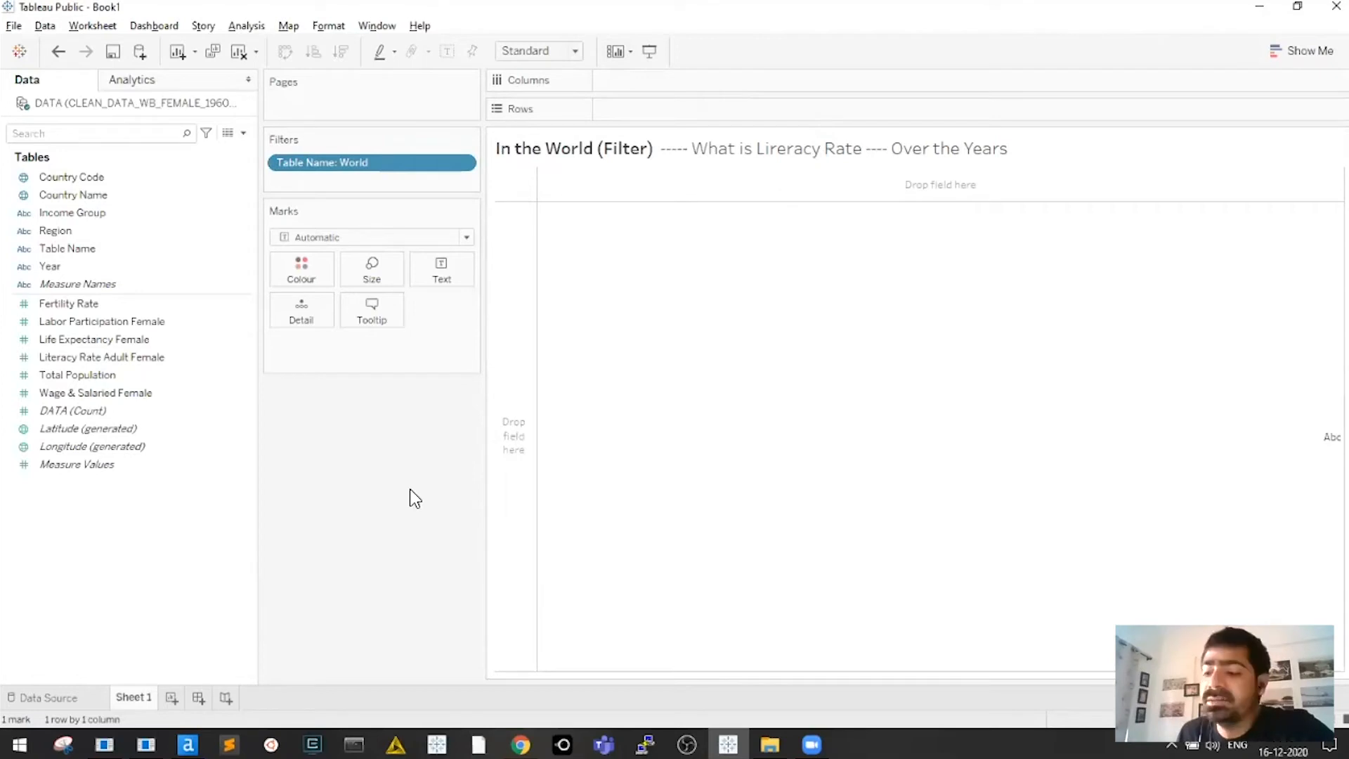
click(62, 267)
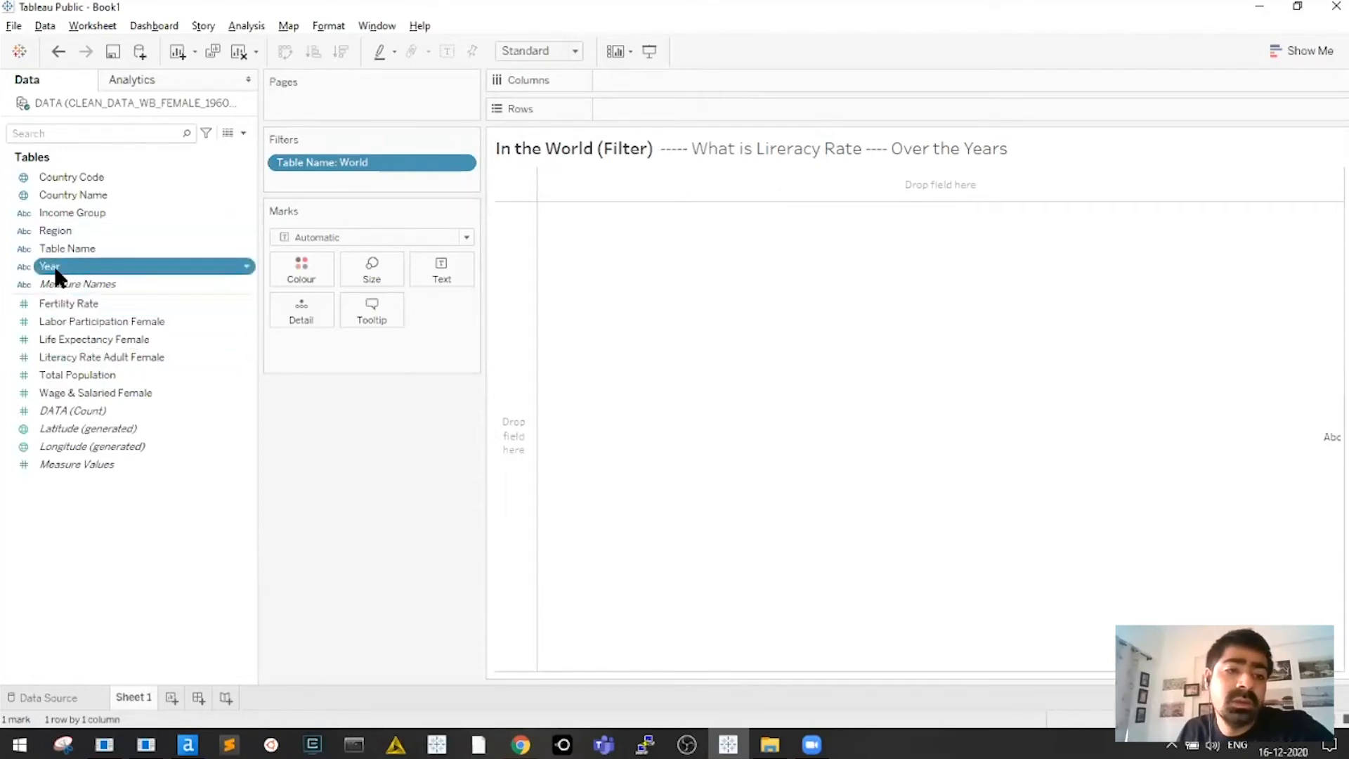
drag(93, 267, 36, 292)
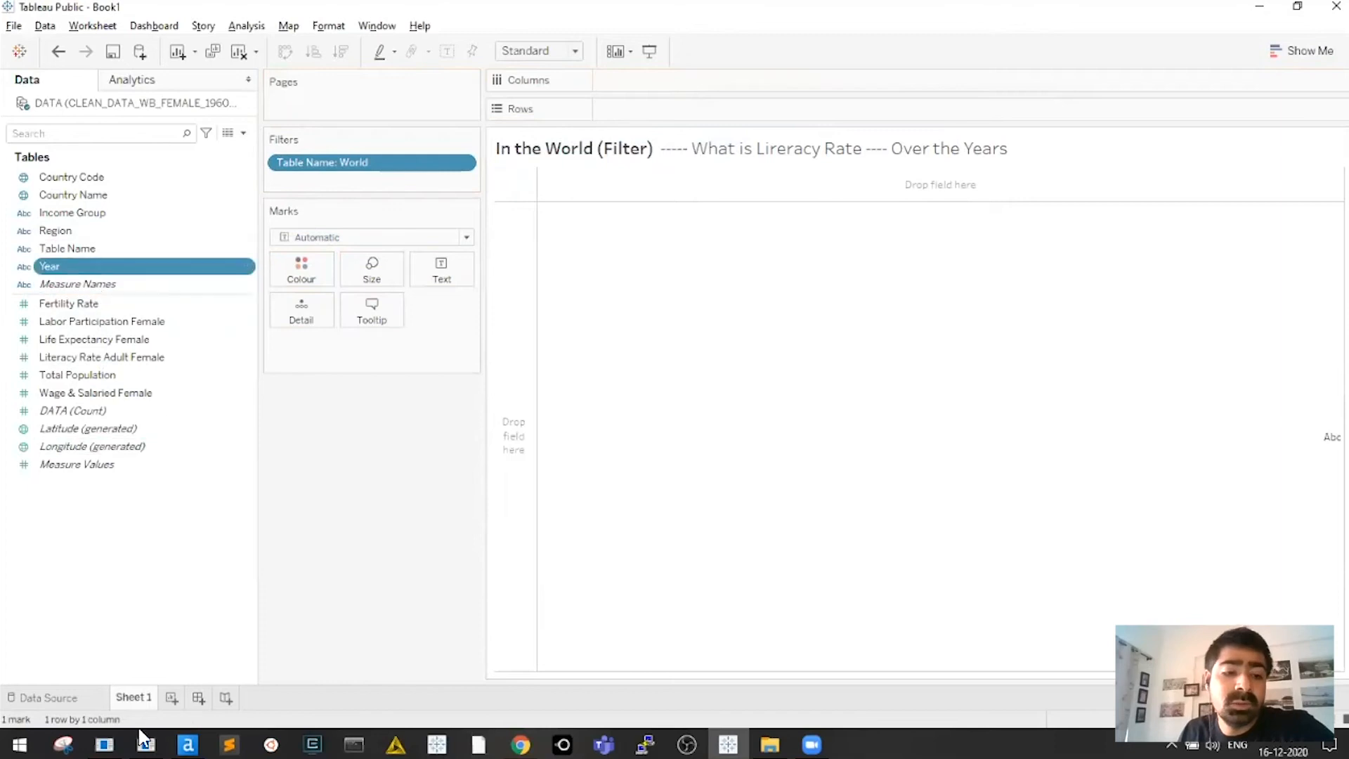
Bring the blank Book2 Excel workbook to the front and select cells A1:Q1 in row 1
click(104, 744)
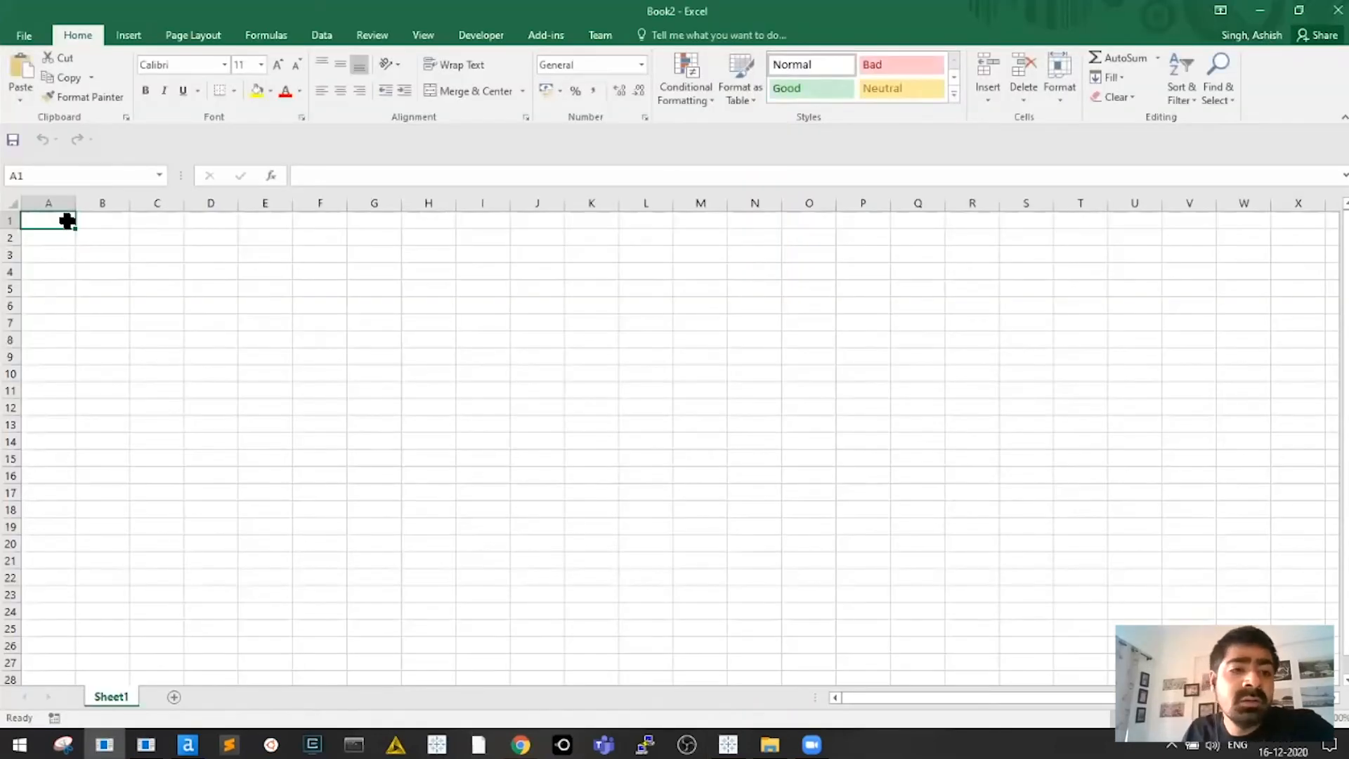
drag(66, 221, 1146, 220)
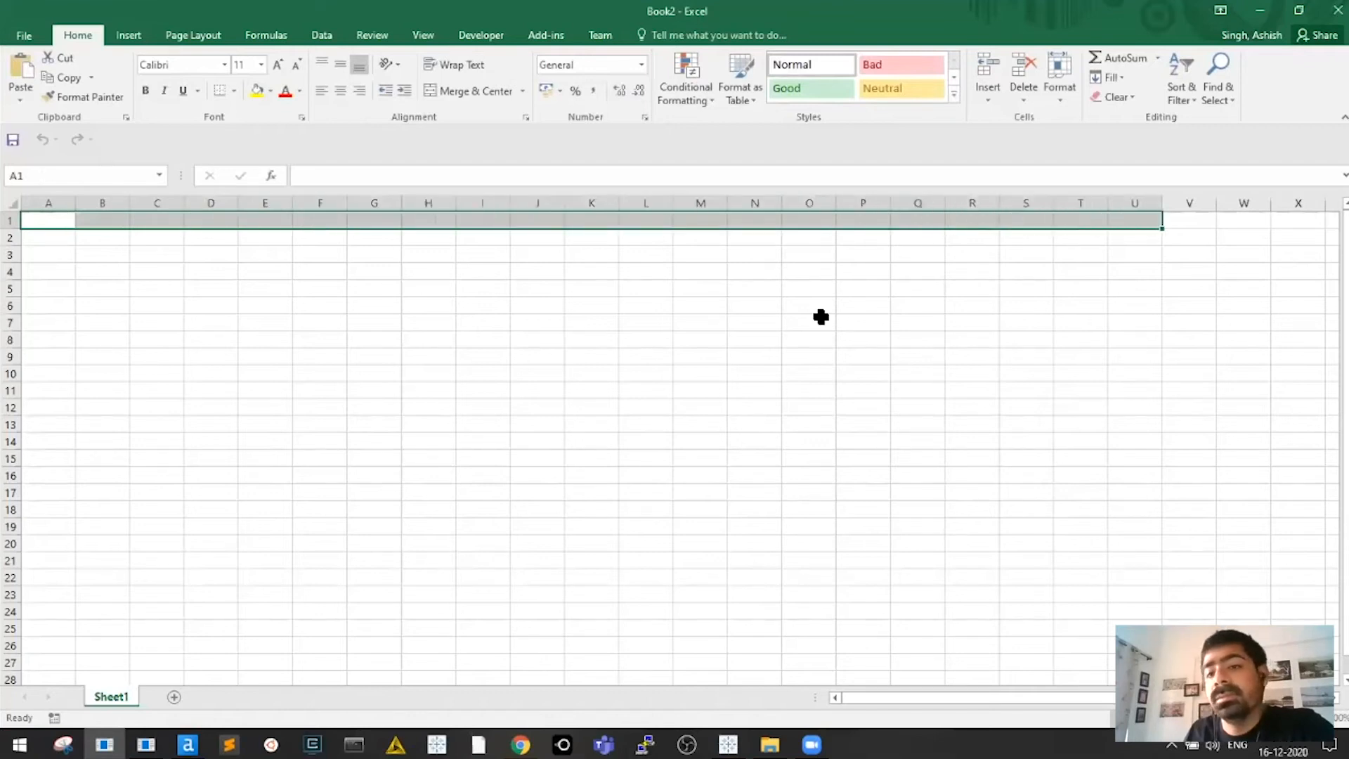
click(646, 339)
drag(169, 220, 142, 650)
click(277, 461)
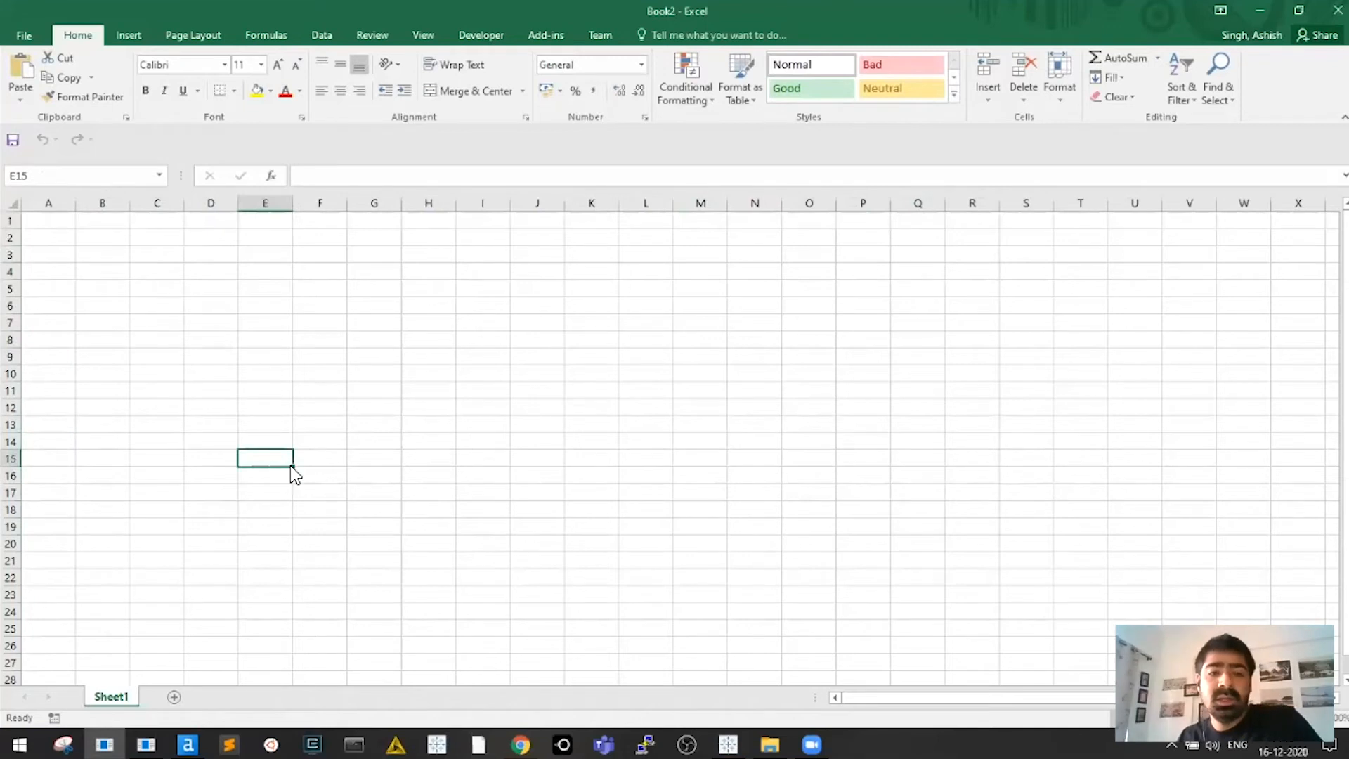
key(alt+Tab)
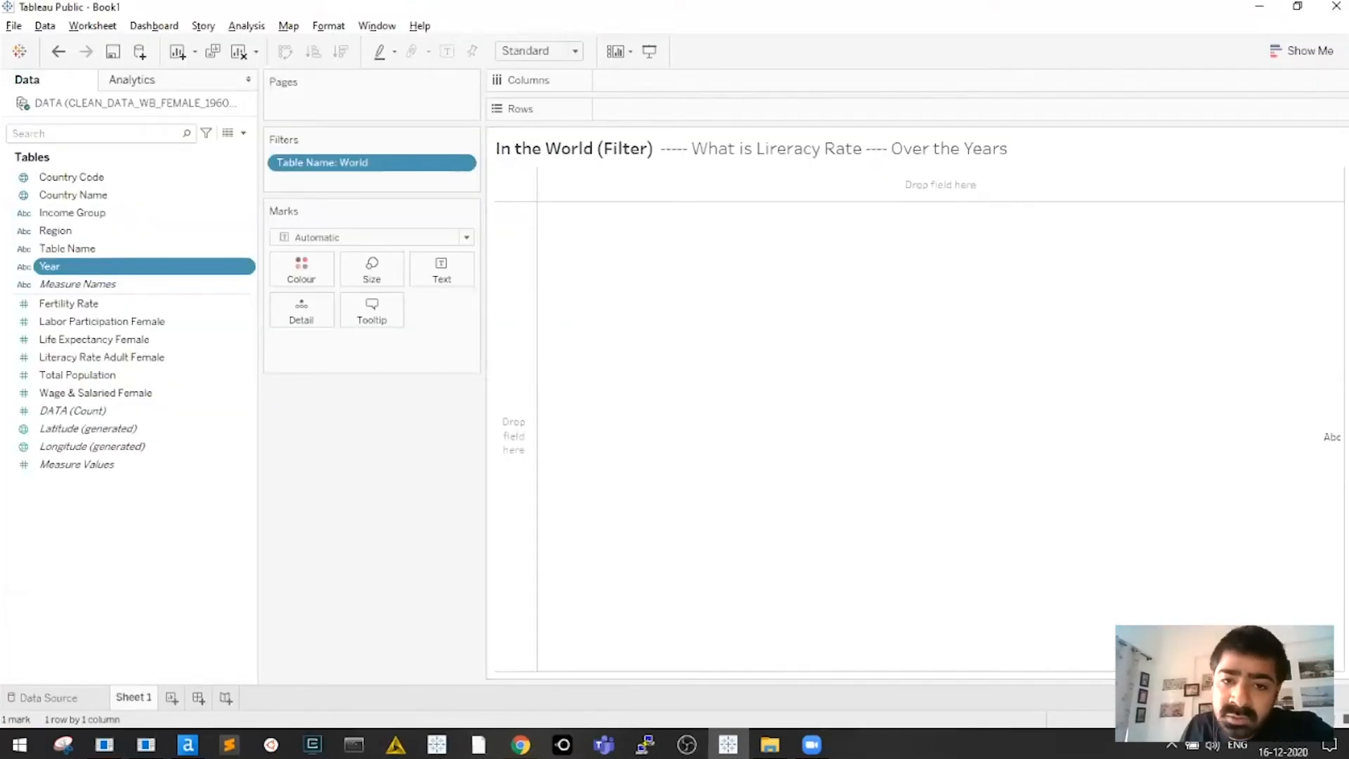
key(alt+Tab)
drag(39, 222, 928, 220)
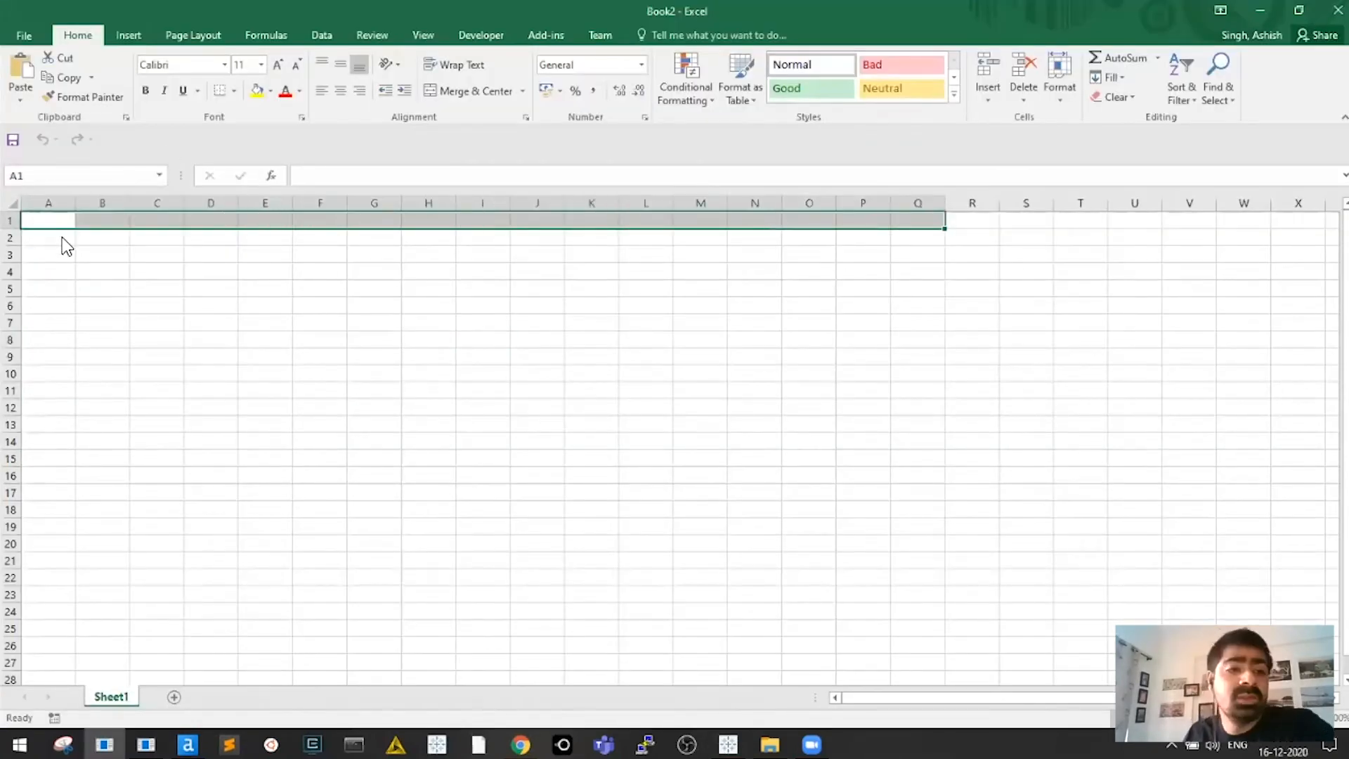
Place the Year field on the Columns shelf so years from 1960 onward become headers
key(alt+Tab)
drag(49, 266, 654, 95)
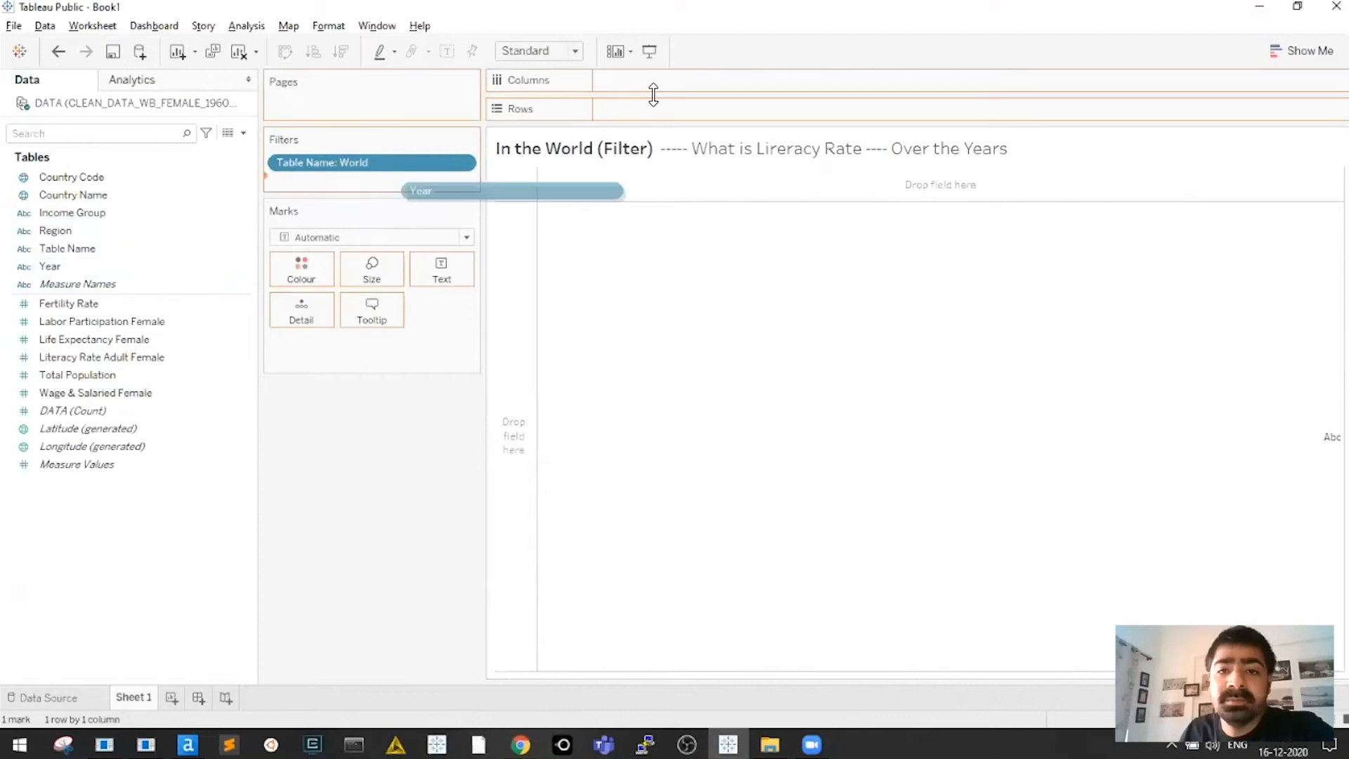
mouse_move(695, 246)
mouse_down()
mouse_move(792, 234)
mouse_move(702, 103)
mouse_move(612, 81)
mouse_up()
drag(664, 230, 687, 248)
In the Excel sheet, select various cell ranges, ending on D5:D21
mouse_move(112, 358)
mouse_down()
mouse_move(314, 336)
mouse_move(630, 154)
mouse_move(109, 355)
mouse_up()
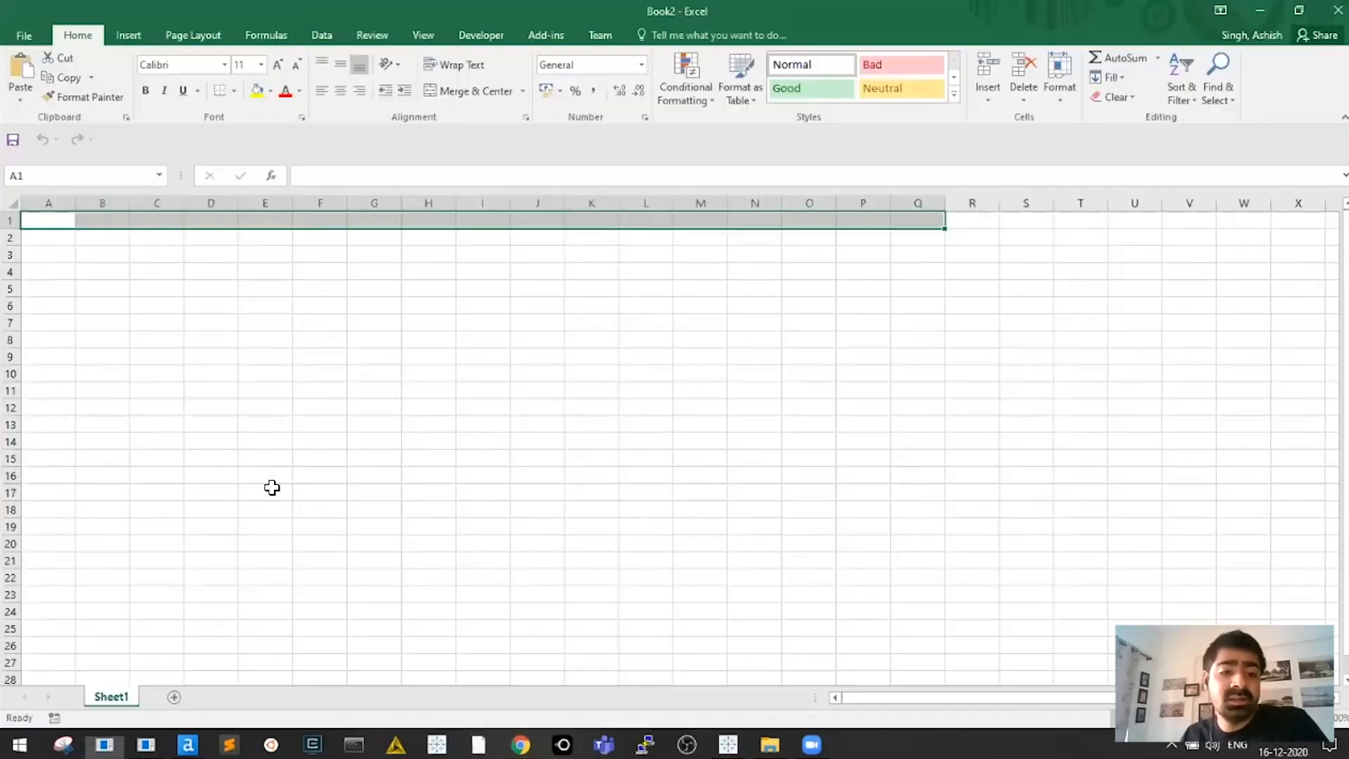
drag(211, 357, 374, 356)
click(265, 373)
click(428, 425)
drag(453, 391, 490, 256)
click(446, 492)
click(485, 382)
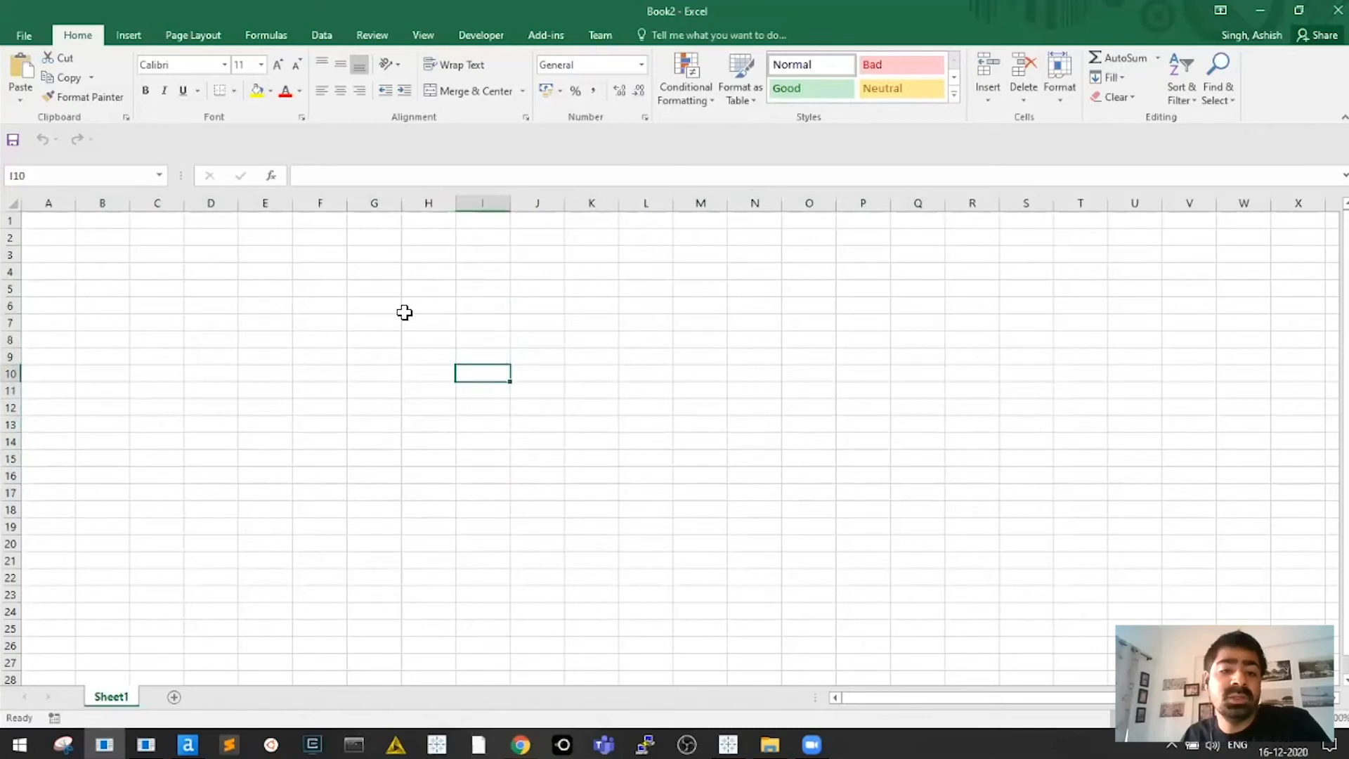
drag(210, 263, 211, 546)
drag(211, 390, 214, 424)
click(213, 424)
drag(211, 288, 211, 561)
Back in Tableau, select the Region, Fertility Rate, Life Expectancy Female and Total Population fields and the 1962 column
key(alt+Tab)
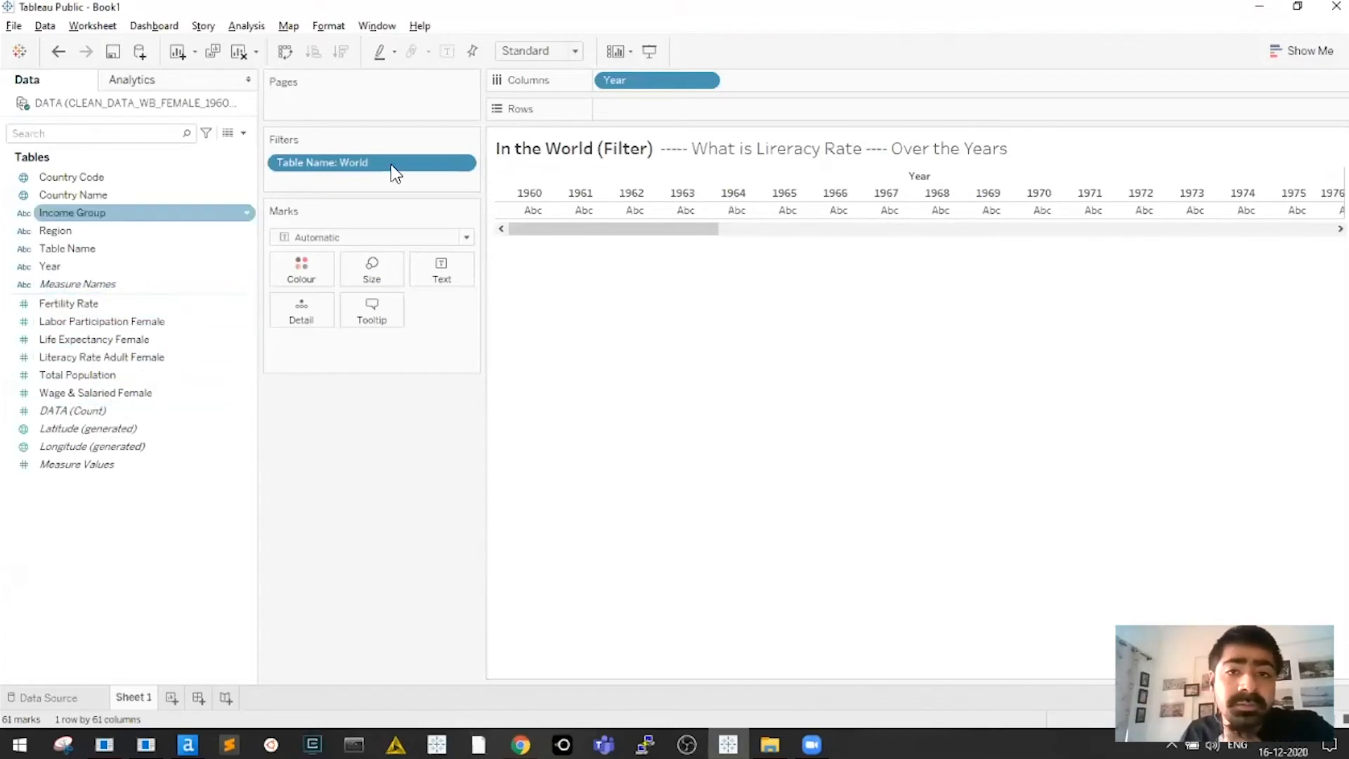
click(58, 237)
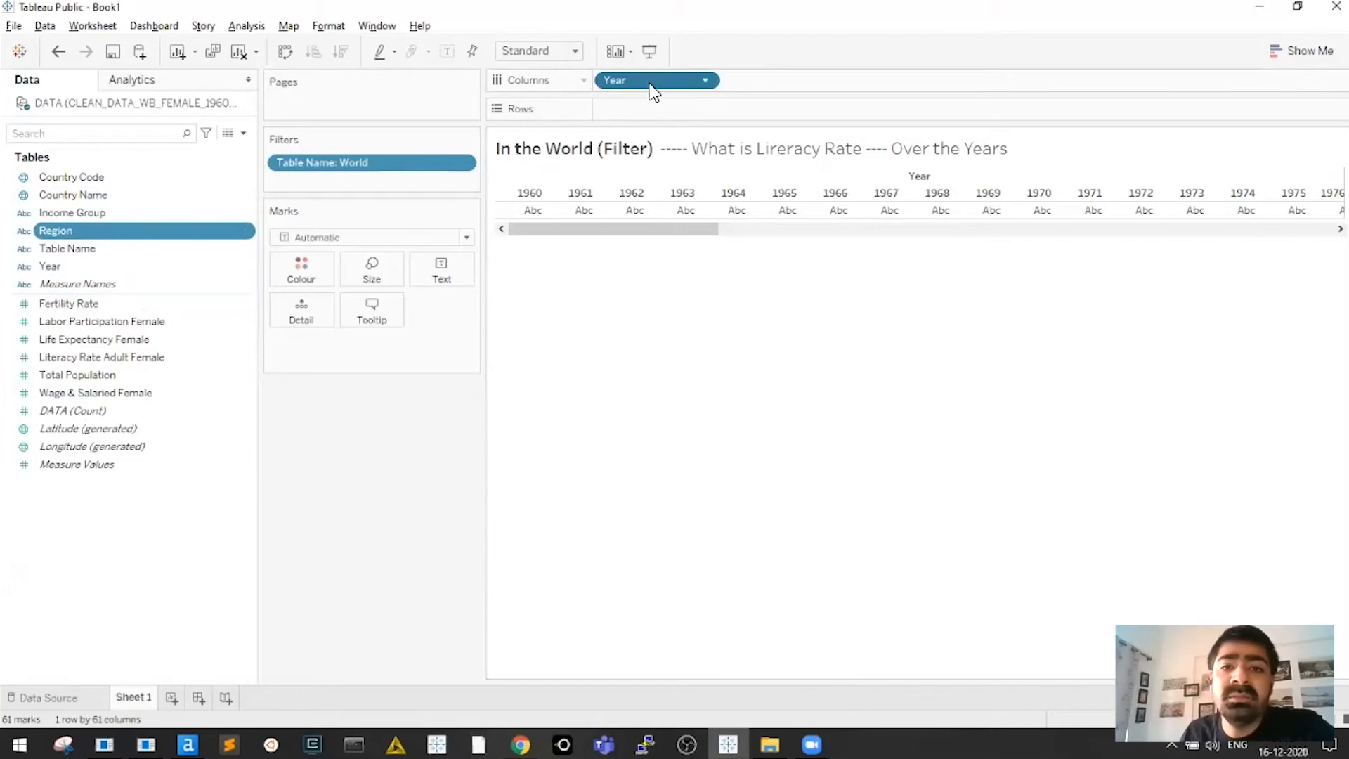
click(631, 194)
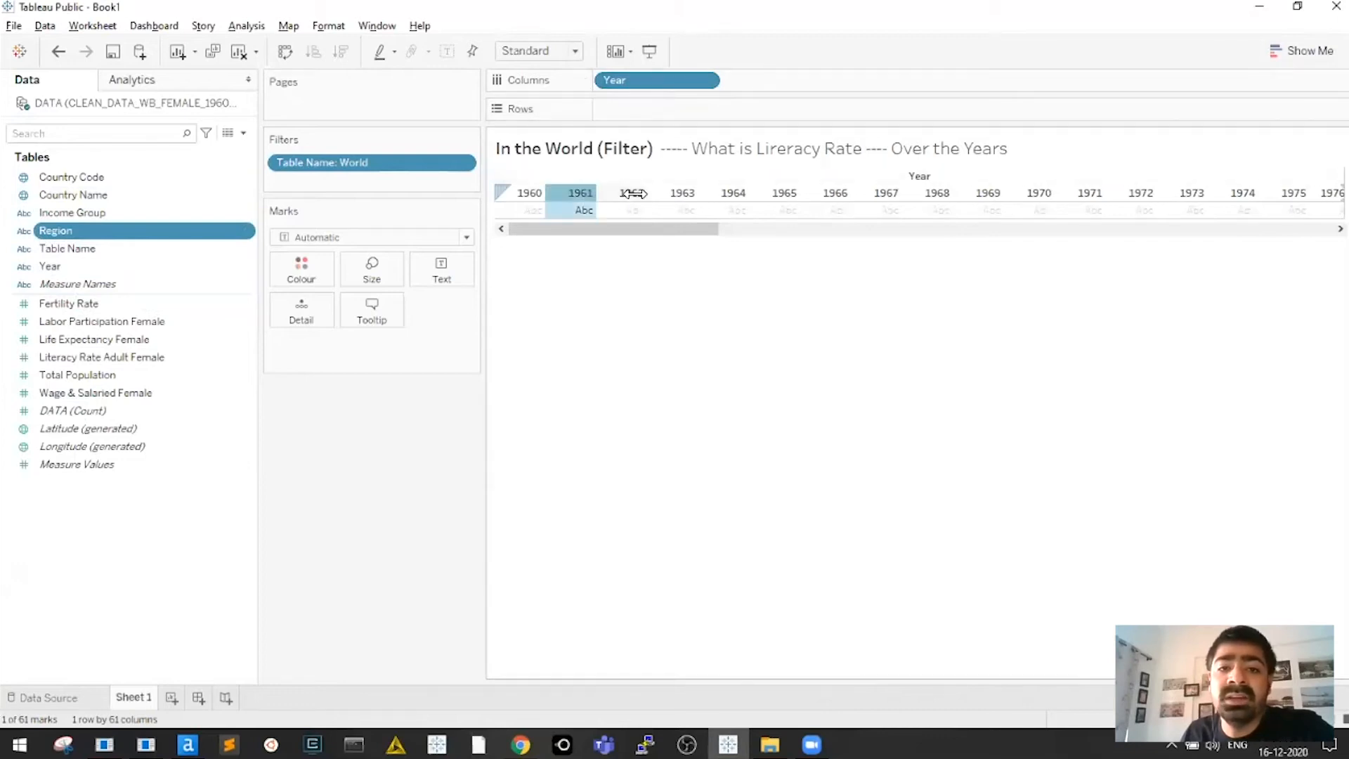
click(647, 277)
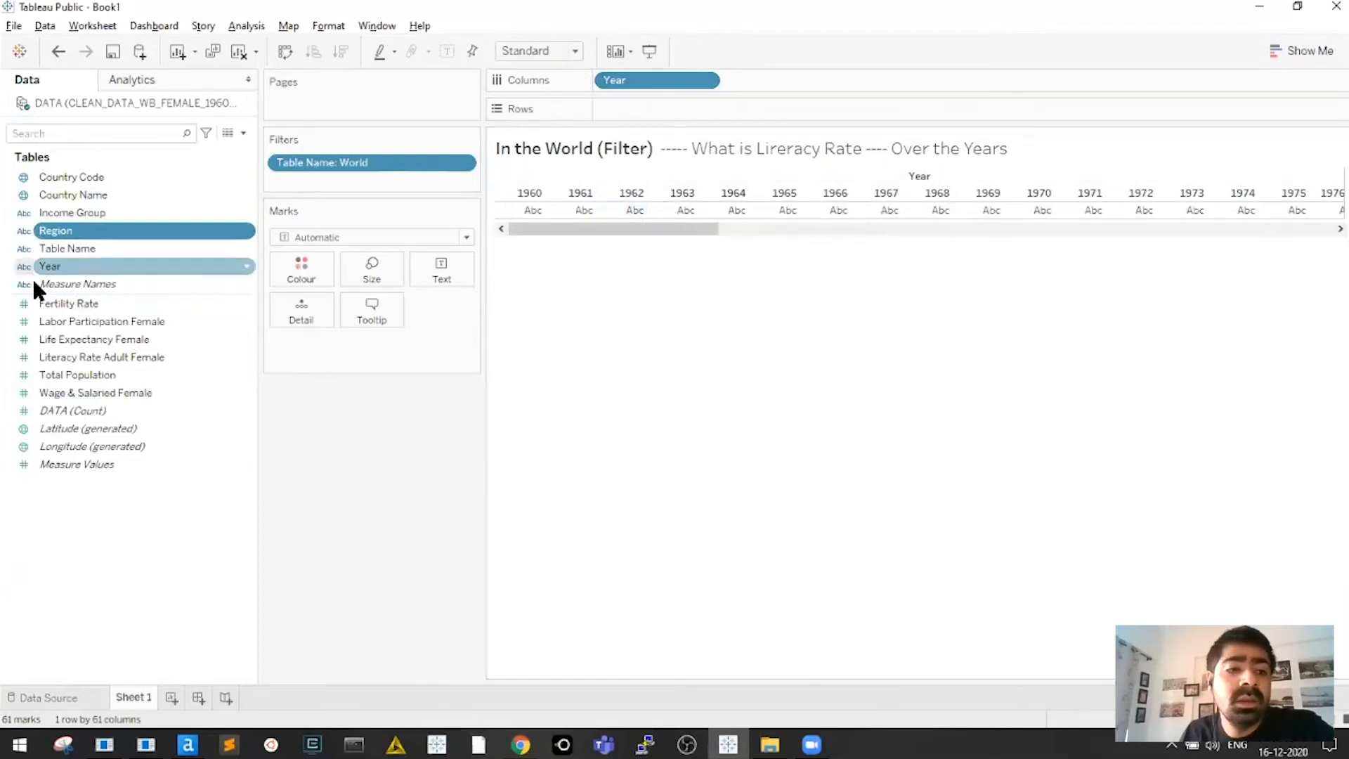
click(59, 307)
click(65, 343)
click(67, 378)
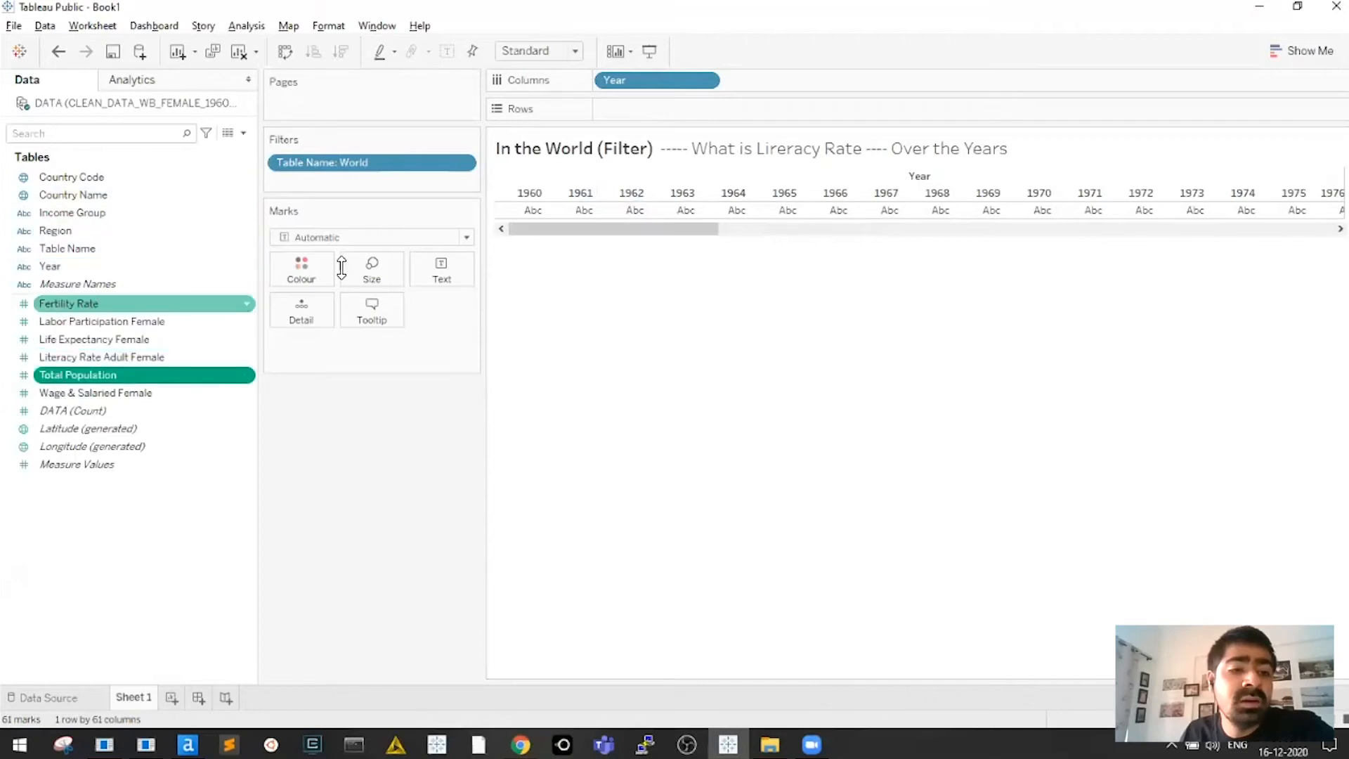
Put summed Literacy Rate Adult Female on Rows and briefly check the Show Me suggestions
drag(93, 356, 652, 107)
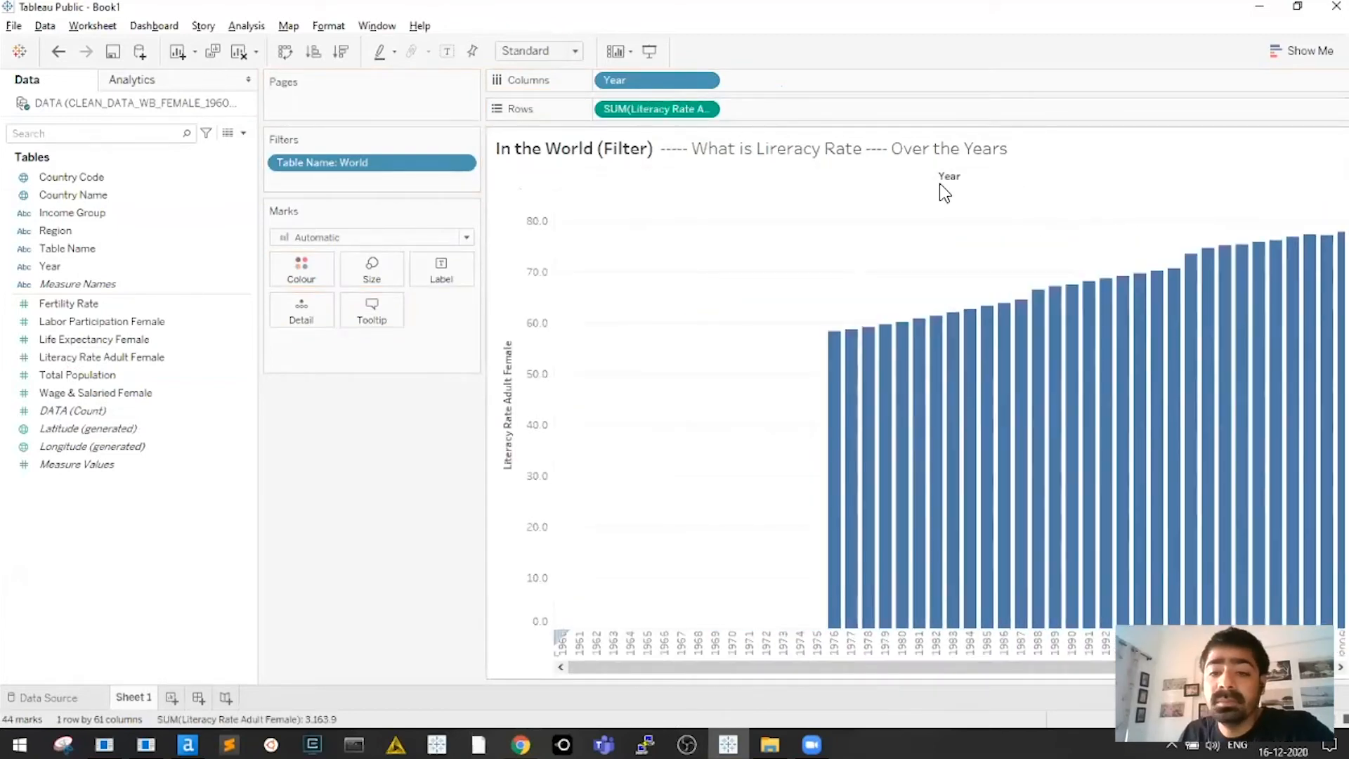
drag(994, 668, 1077, 668)
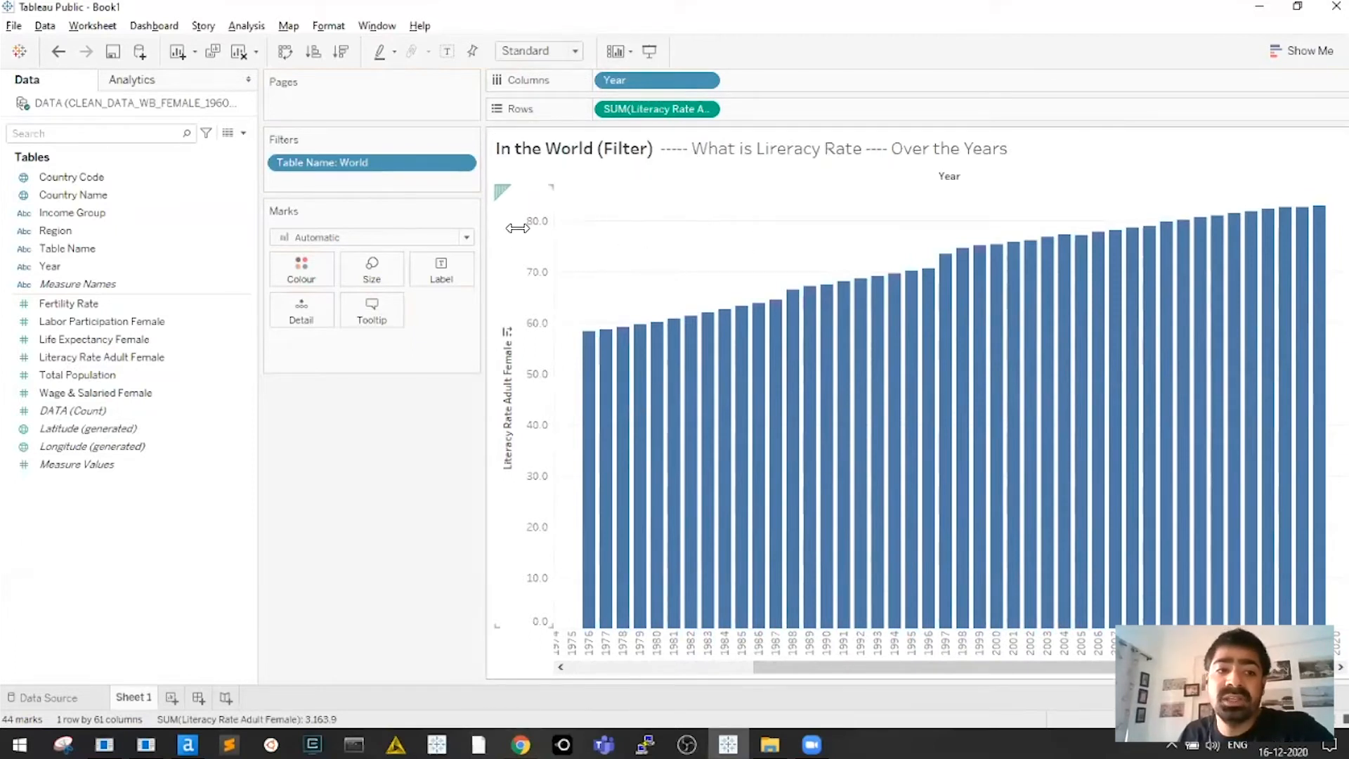
click(1301, 51)
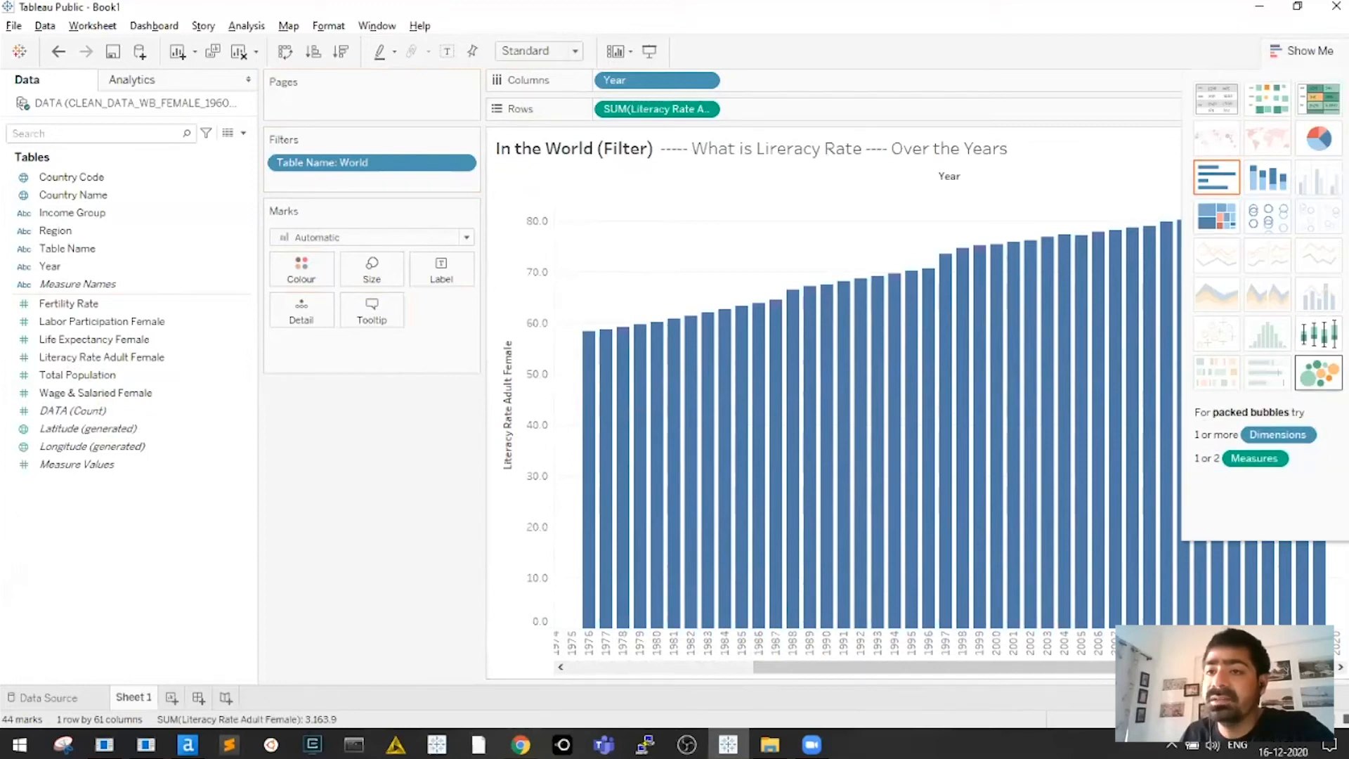
click(1302, 51)
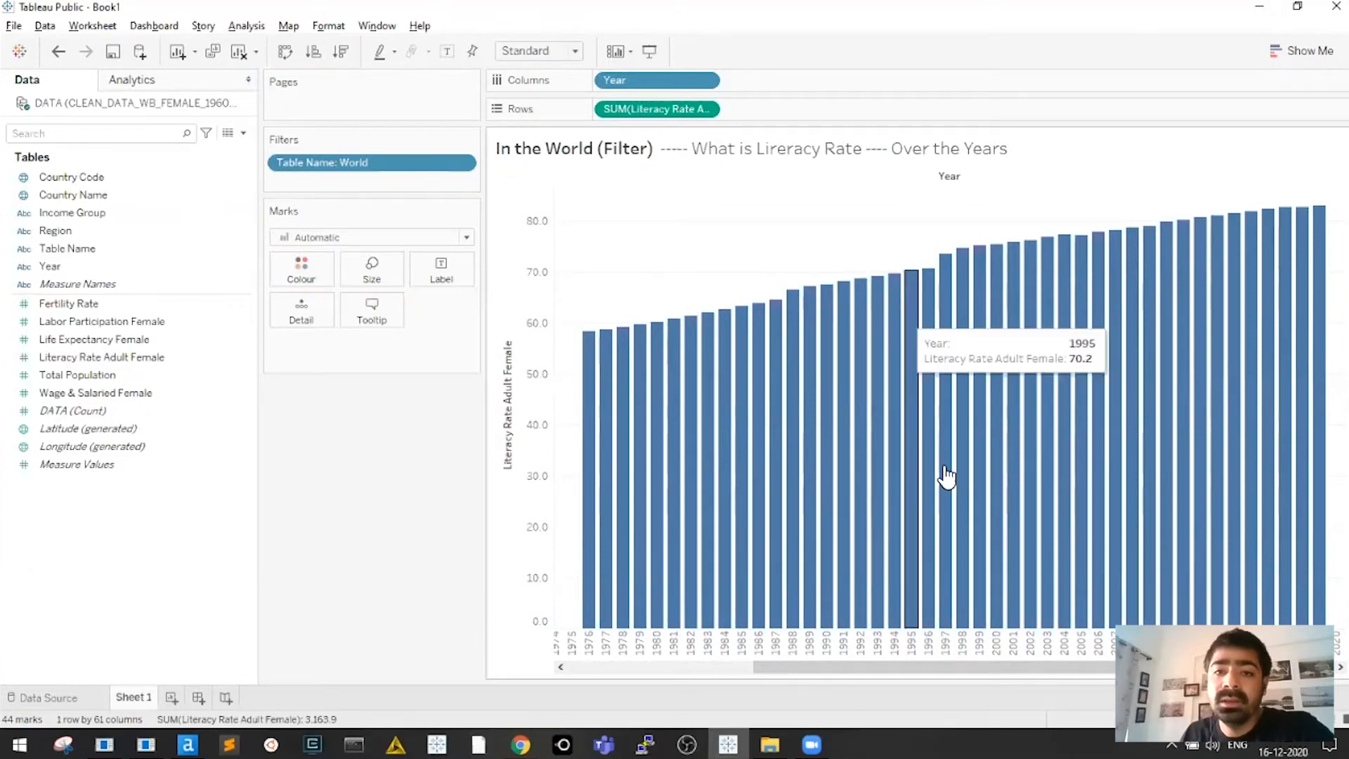
Scroll horizontally through the 44 yearly World bars starting from 1976
drag(1041, 667, 914, 671)
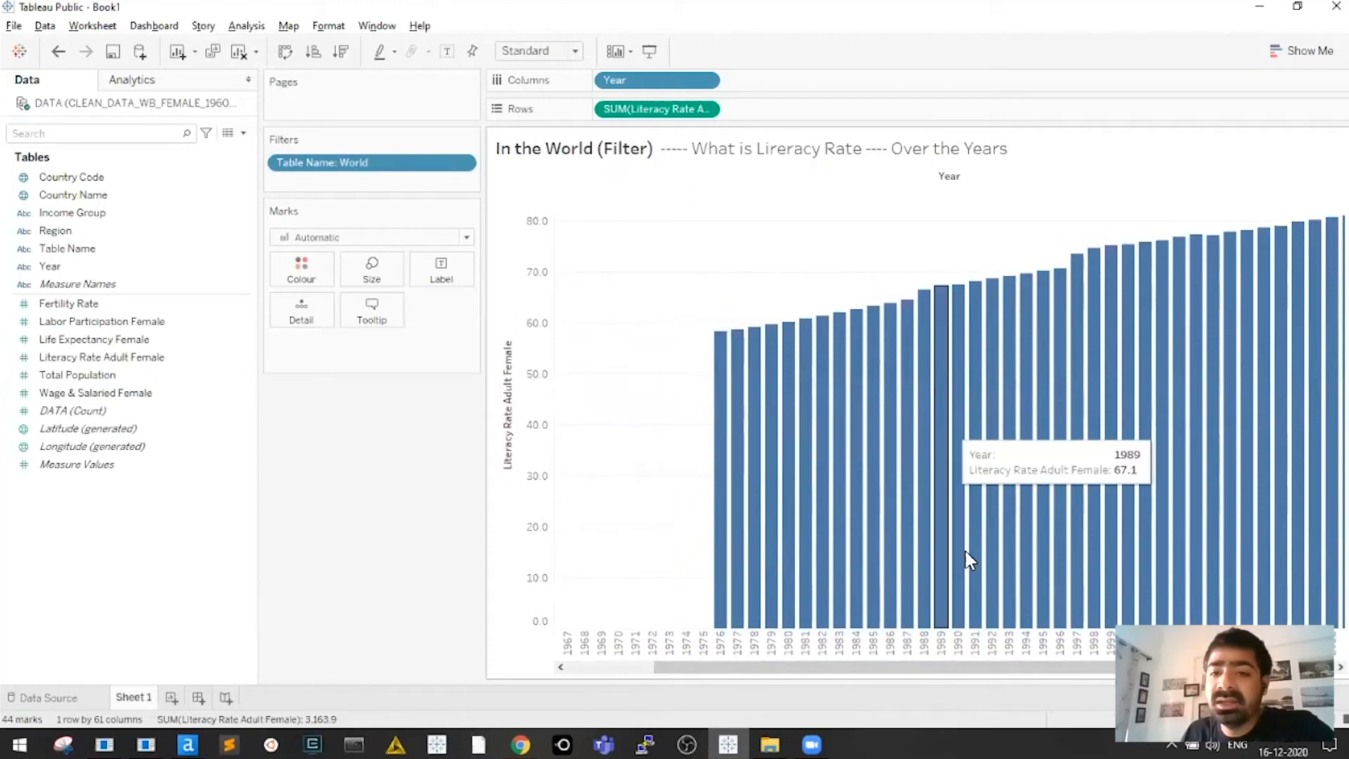
drag(1034, 672, 998, 671)
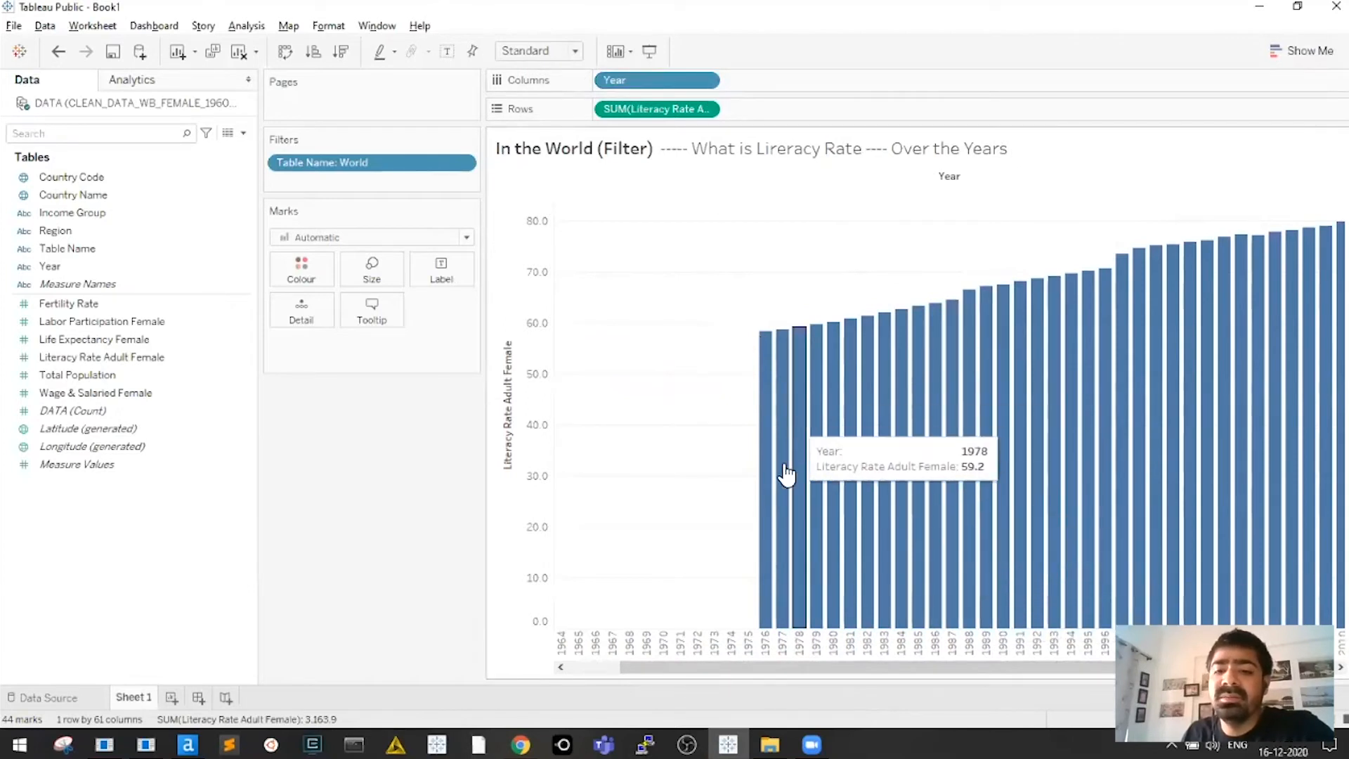
drag(973, 668, 1106, 670)
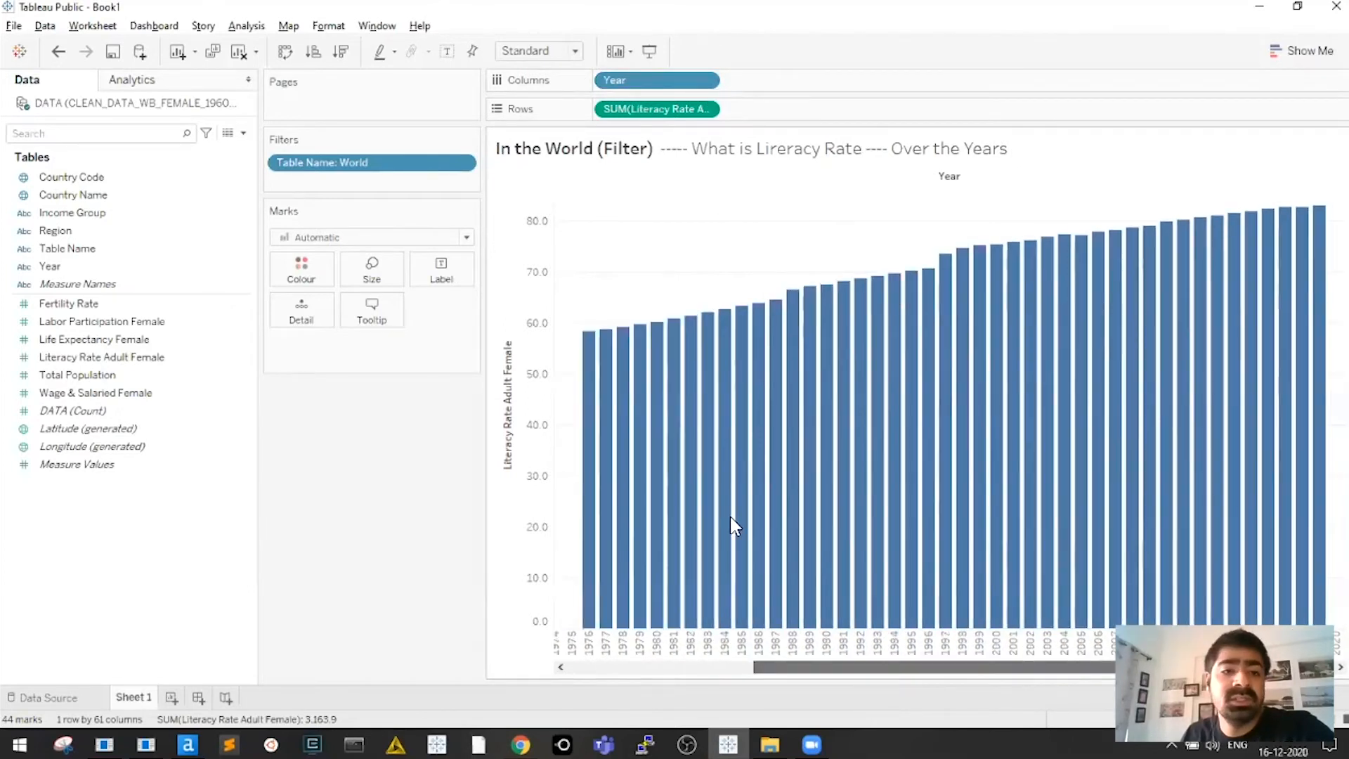
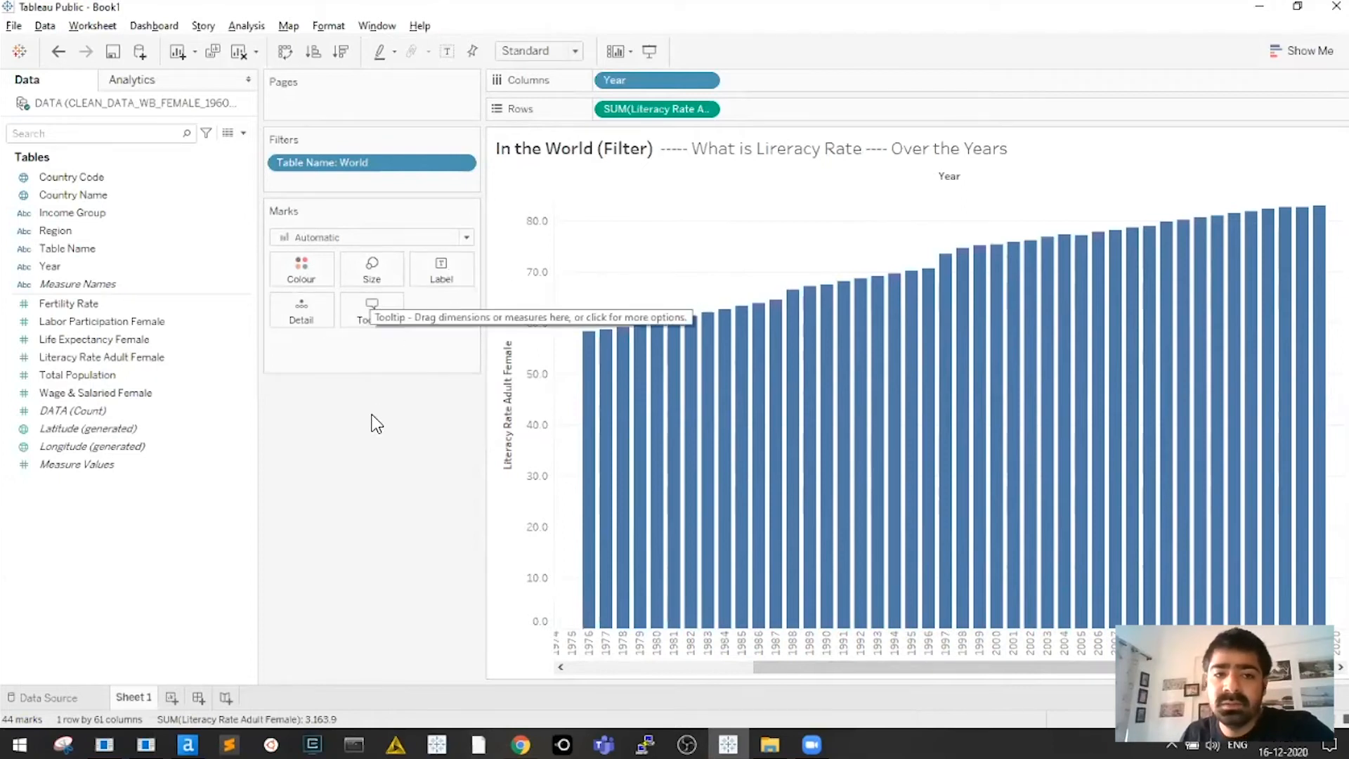
Make the yearly World female literacy bars thinner with the Size slider
click(388, 278)
mouse_move(458, 310)
mouse_down()
mouse_move(404, 312)
mouse_move(475, 316)
mouse_move(437, 316)
mouse_up()
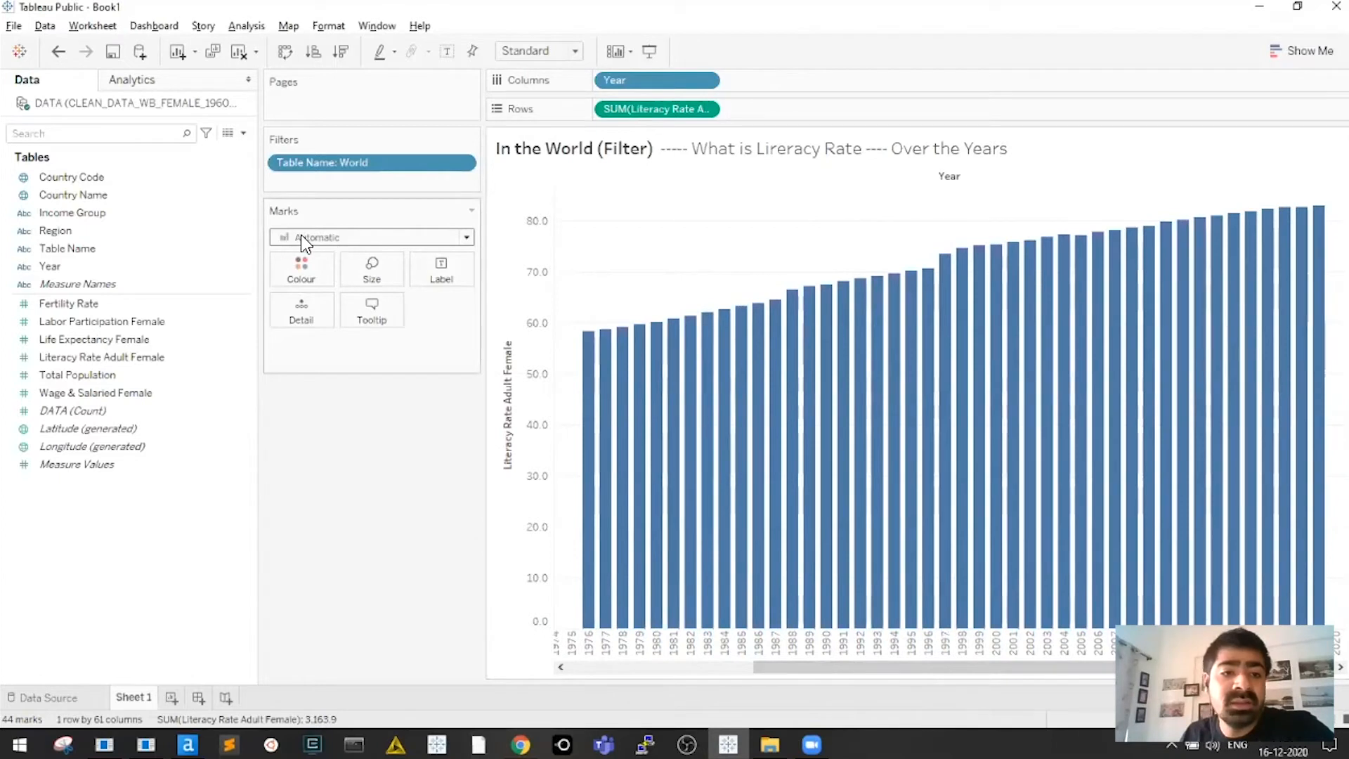
Change the mark type from bars to Line
click(466, 238)
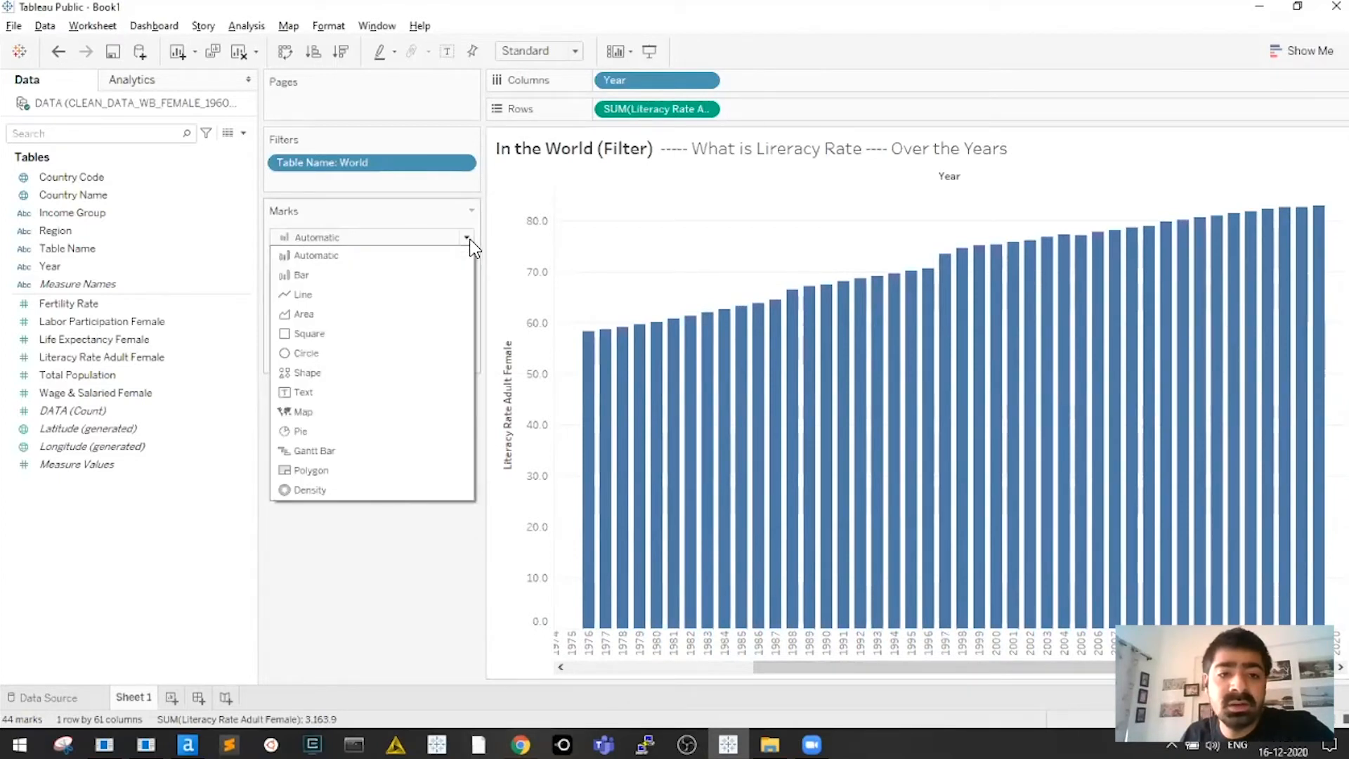
click(325, 296)
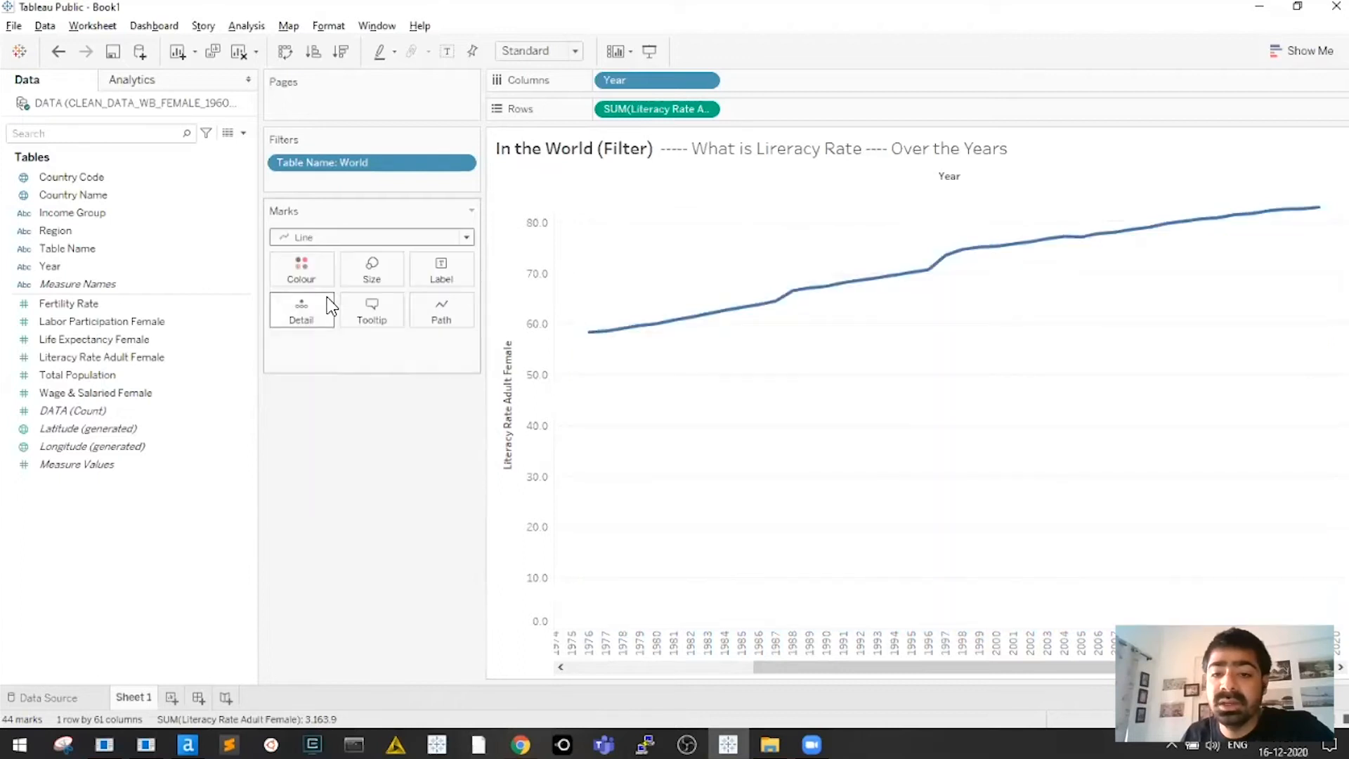
drag(904, 668, 841, 666)
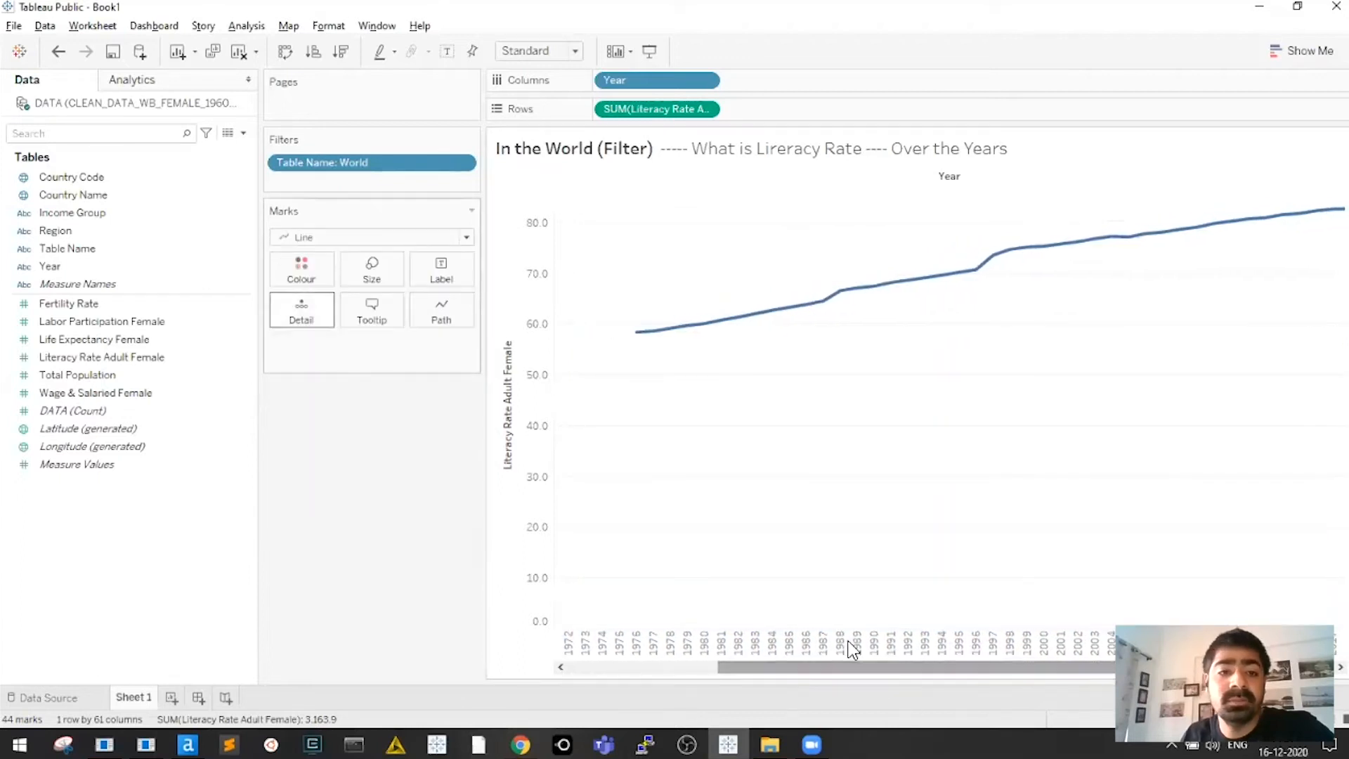
Thicken the literacy line with the Size slider
click(373, 282)
click(734, 316)
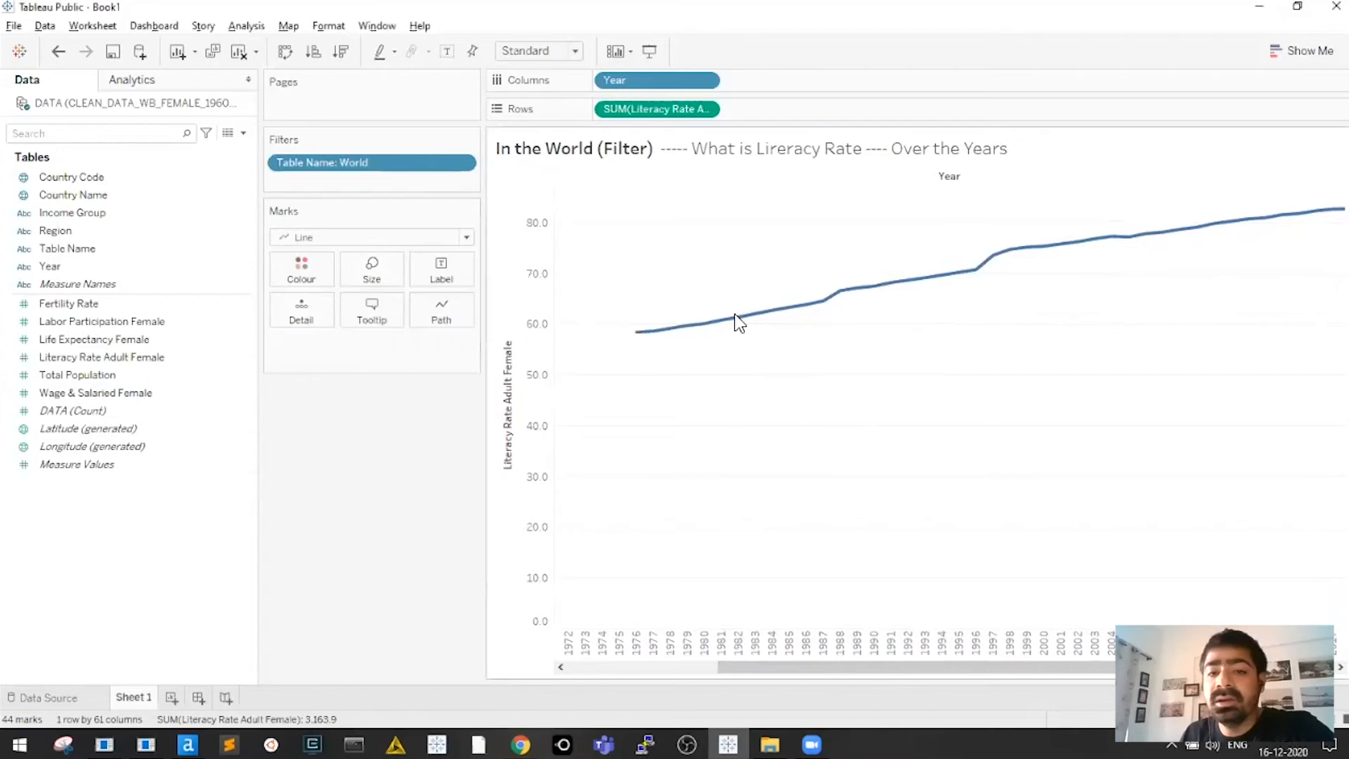
click(380, 270)
mouse_move(400, 312)
mouse_down()
mouse_move(482, 310)
mouse_move(420, 316)
mouse_up()
click(542, 415)
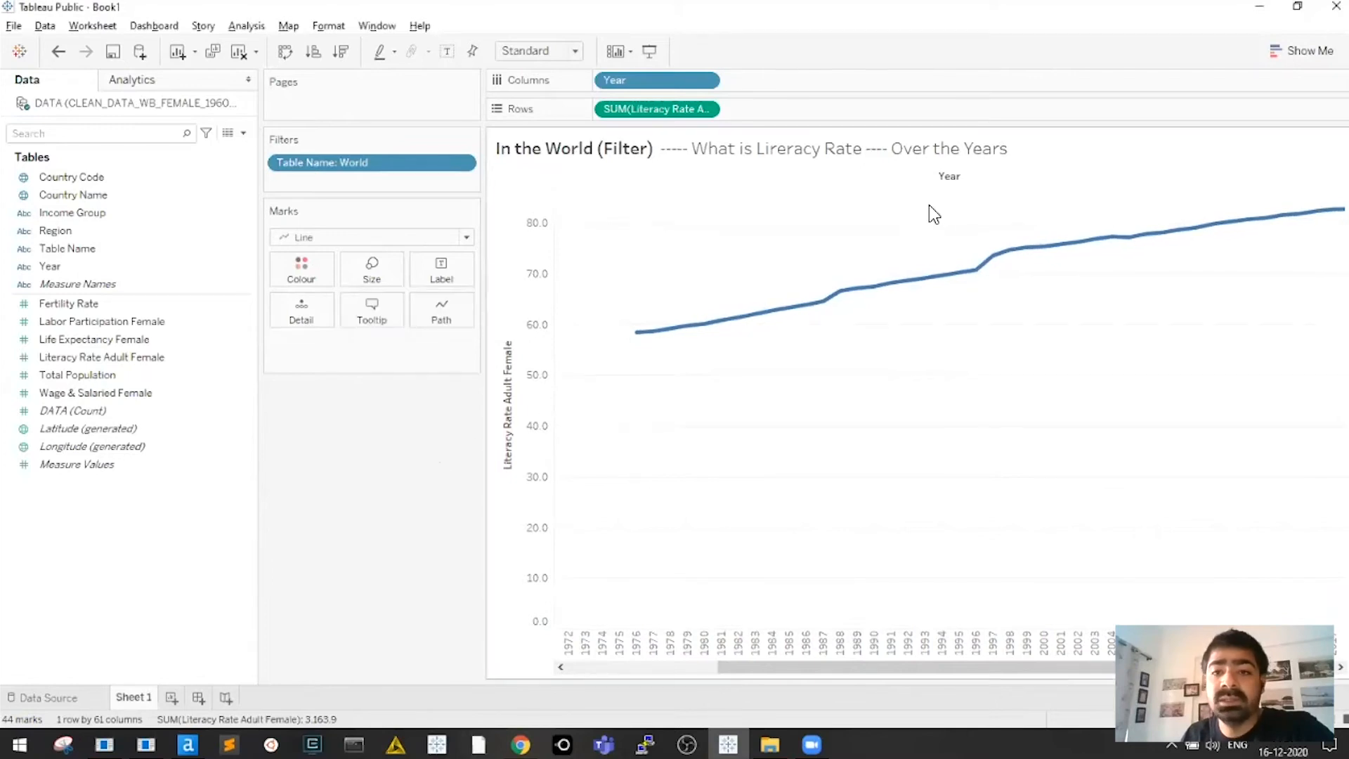
Scroll along the line chart and briefly select the 1976 point
drag(1152, 667, 972, 669)
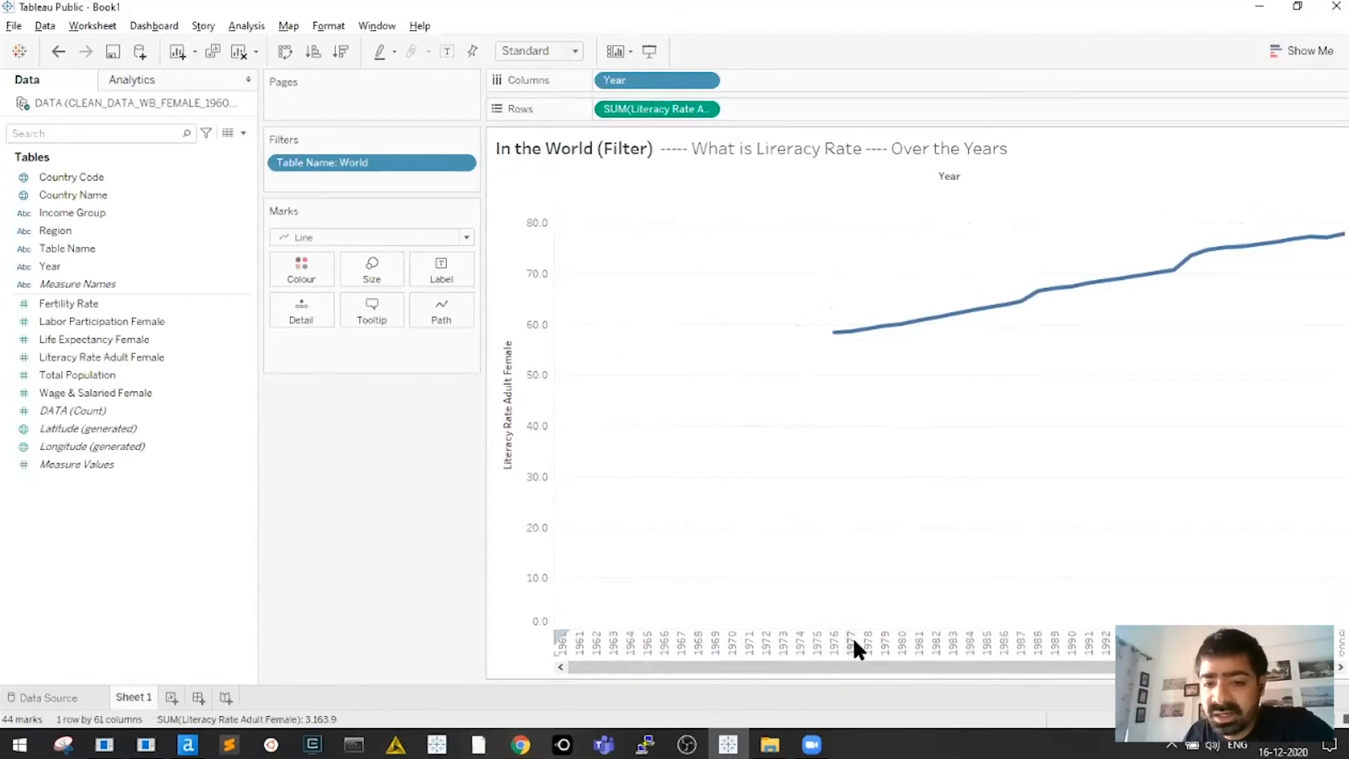
click(834, 641)
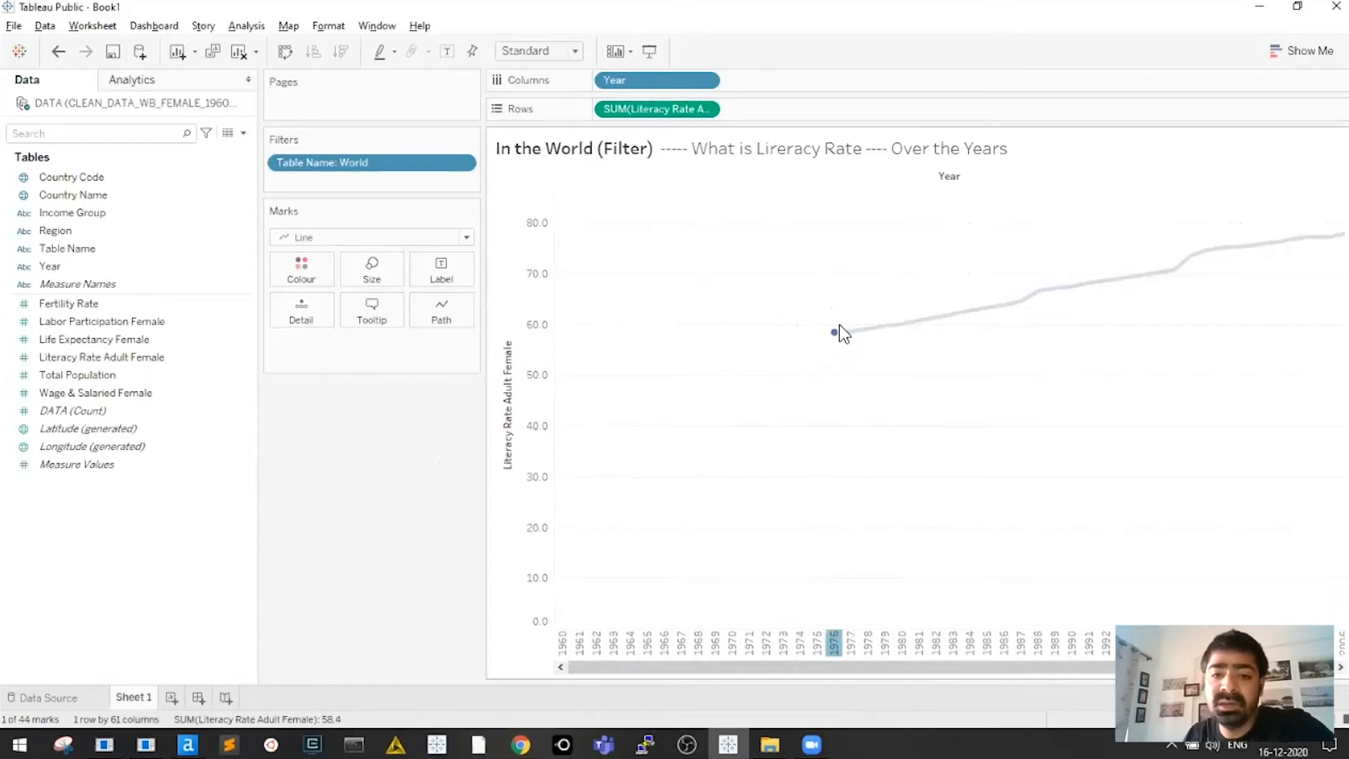
click(836, 401)
drag(897, 675, 816, 674)
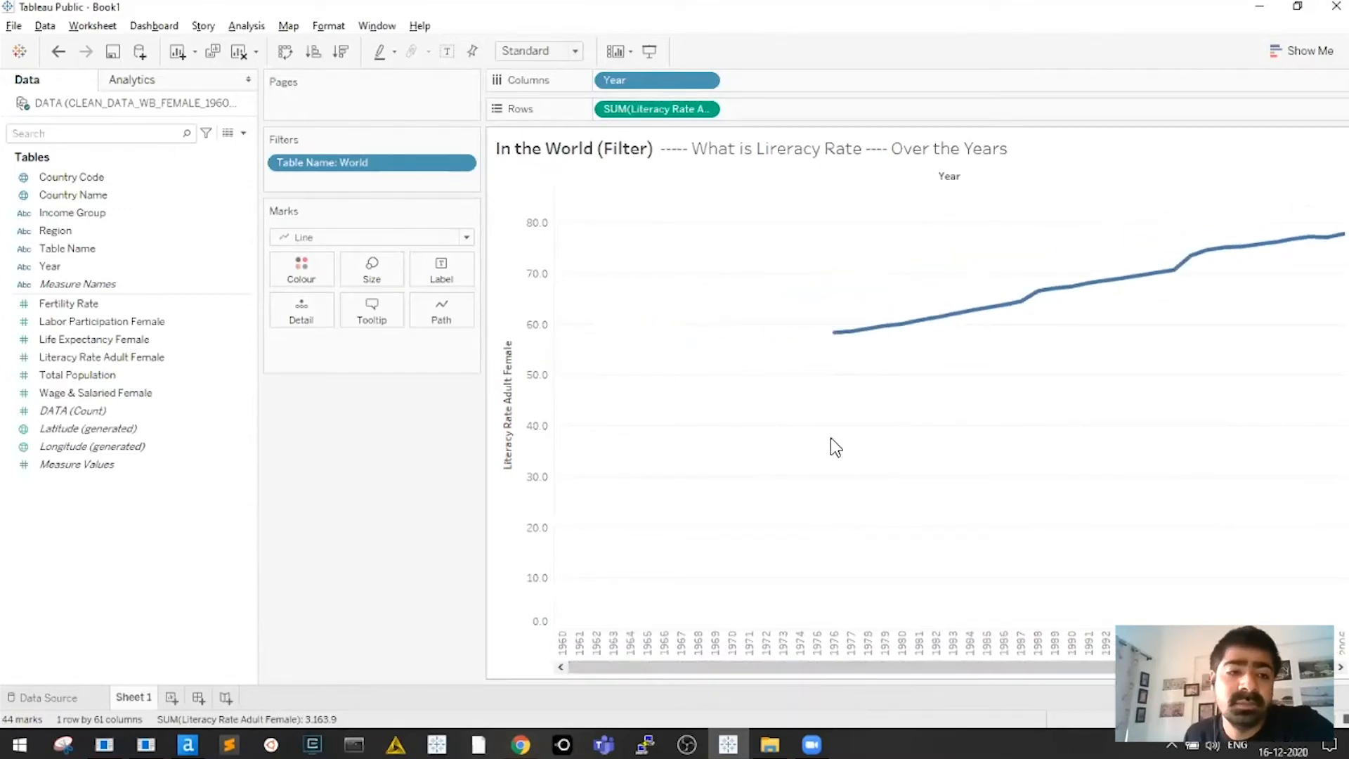
Add Year as a filter and exclude the years 1960 through 1967
click(49, 268)
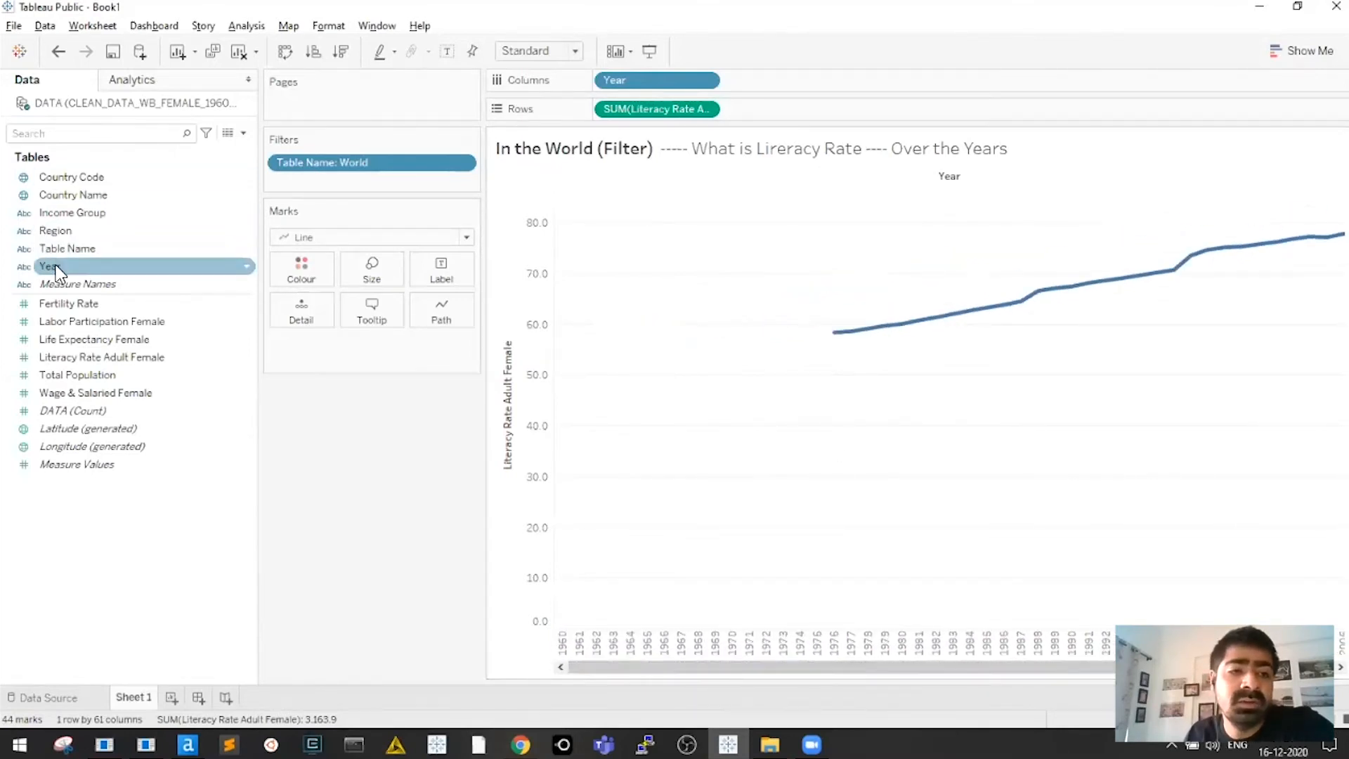
drag(70, 280, 693, 579)
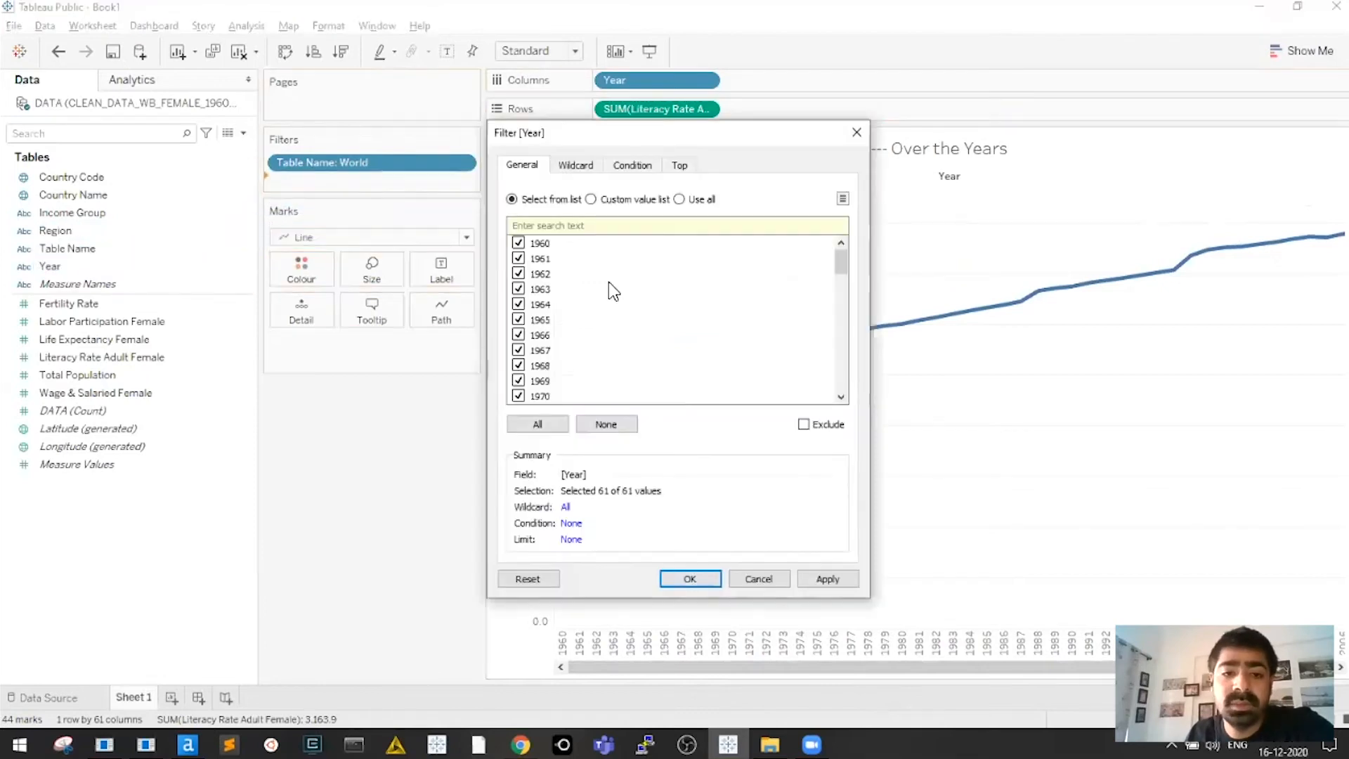
click(690, 578)
drag(51, 267, 484, 181)
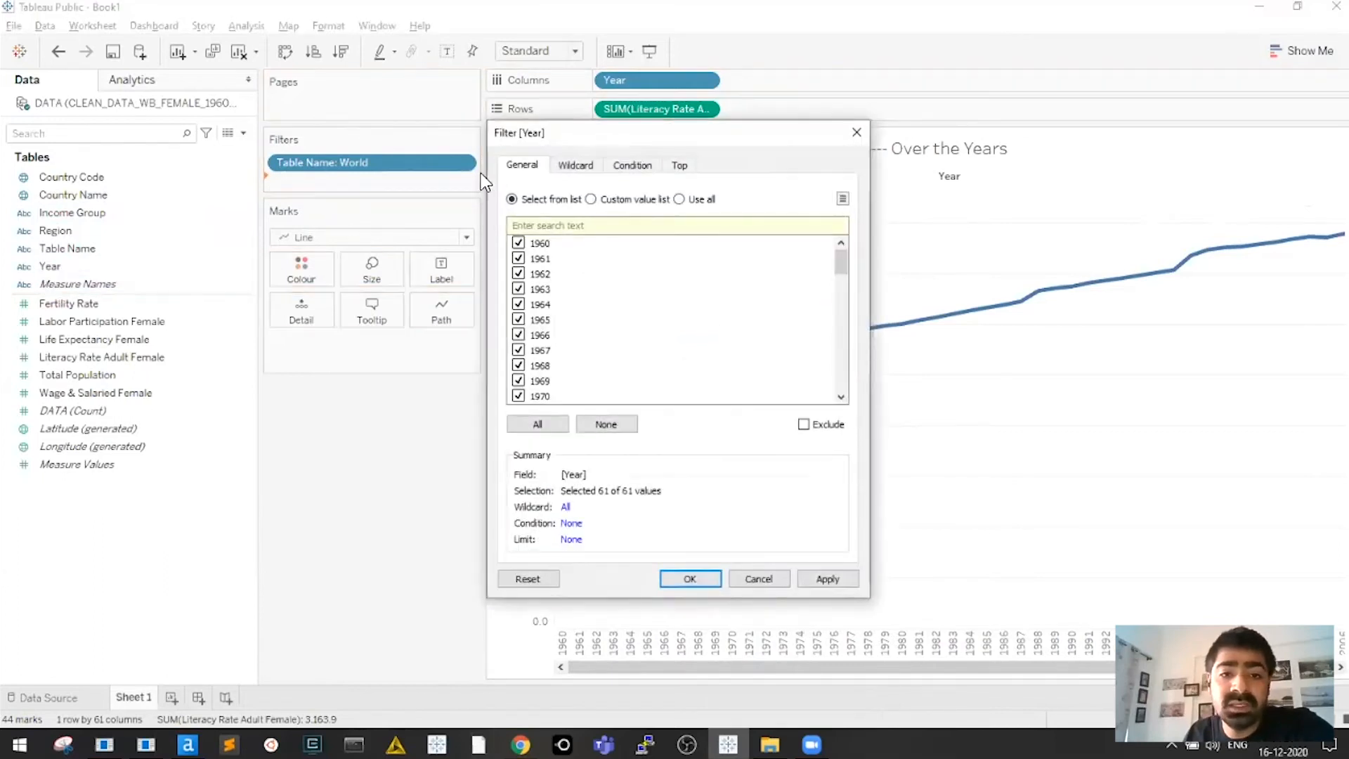
click(518, 243)
click(518, 259)
click(518, 274)
click(519, 289)
click(519, 305)
click(519, 320)
click(519, 335)
click(519, 351)
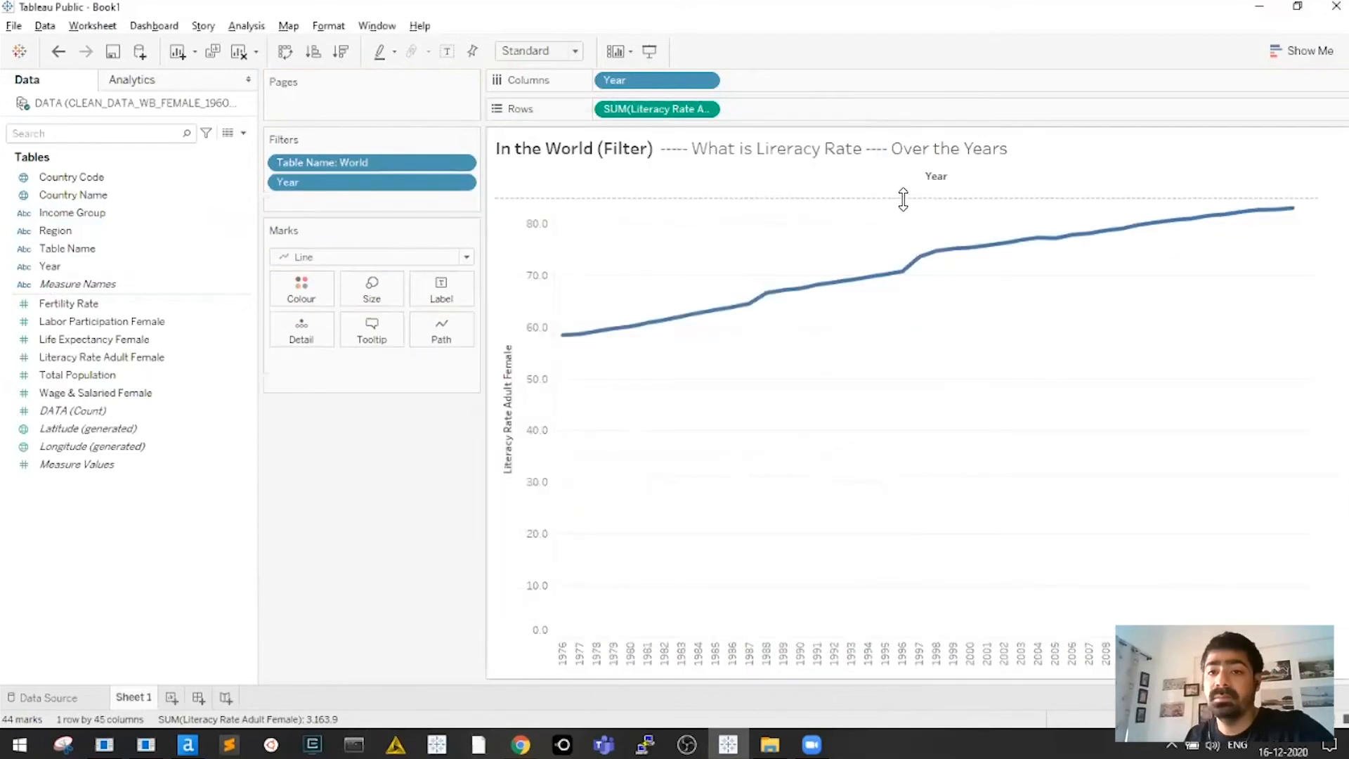
Resize the Year header band and try widening the chart, undoing the width change
drag(903, 200, 904, 221)
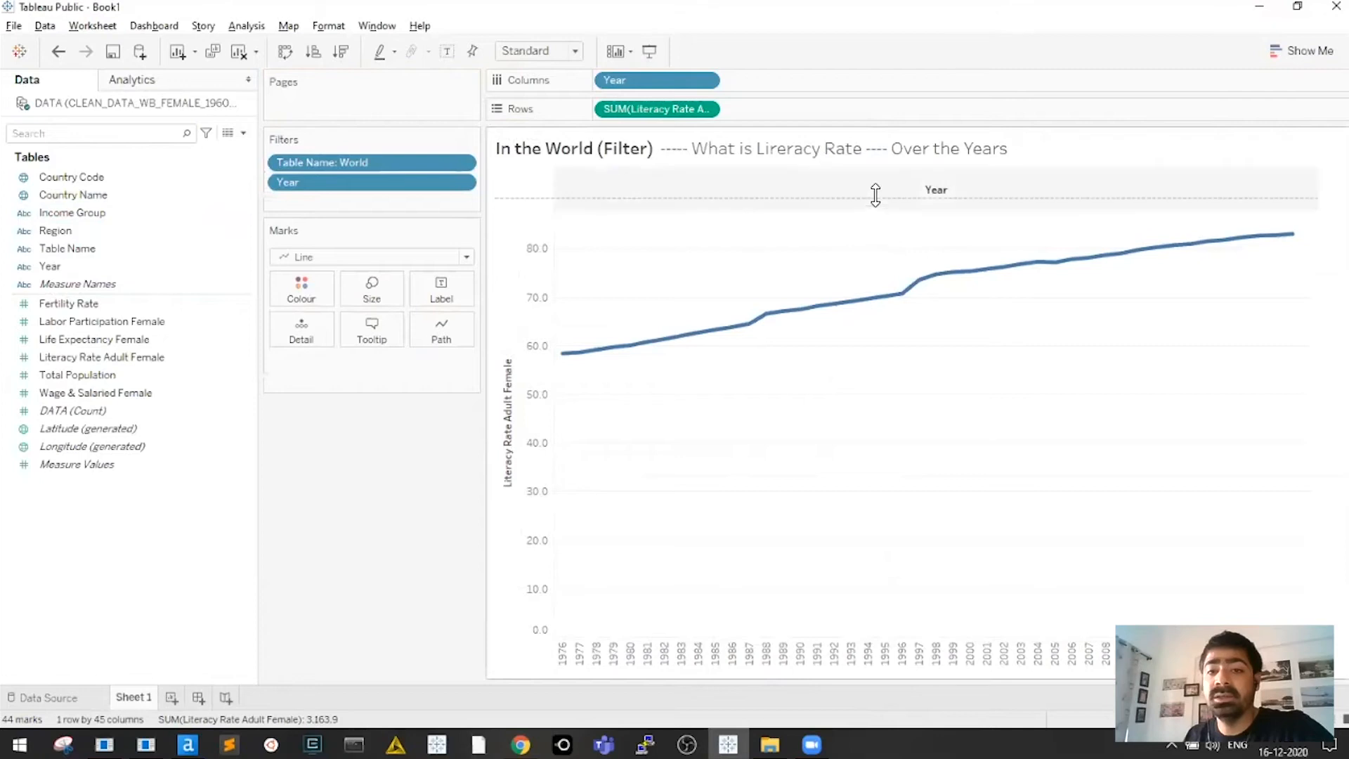
drag(876, 195, 875, 181)
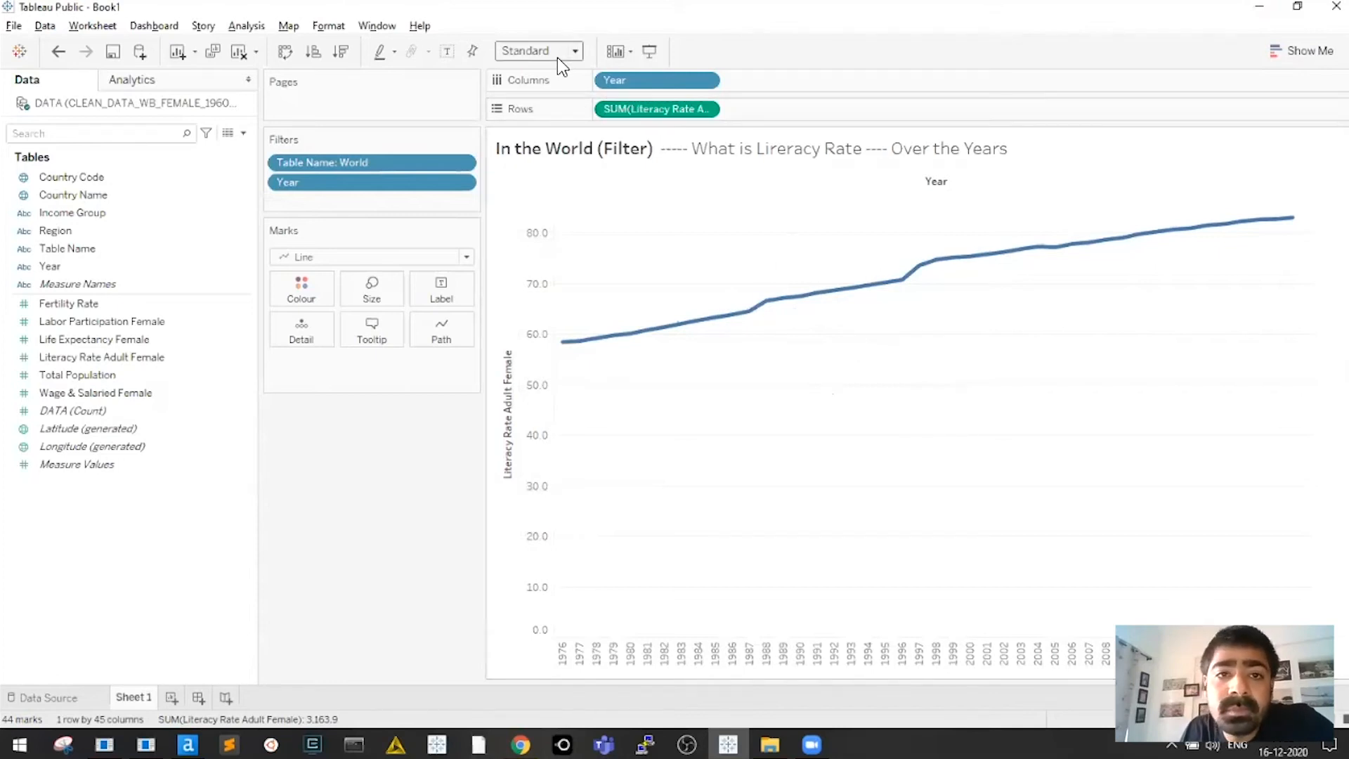
mouse_move(634, 343)
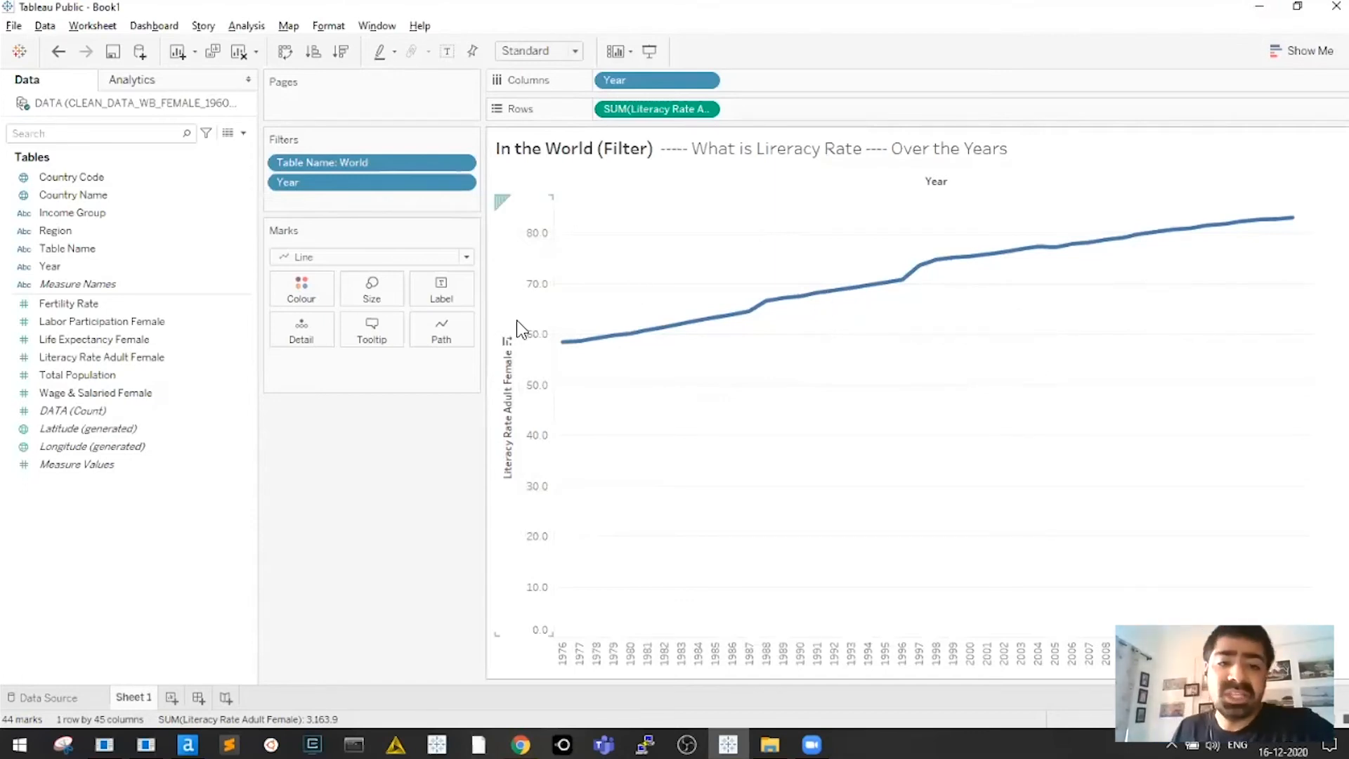
drag(485, 301, 592, 349)
key(ctrl+z)
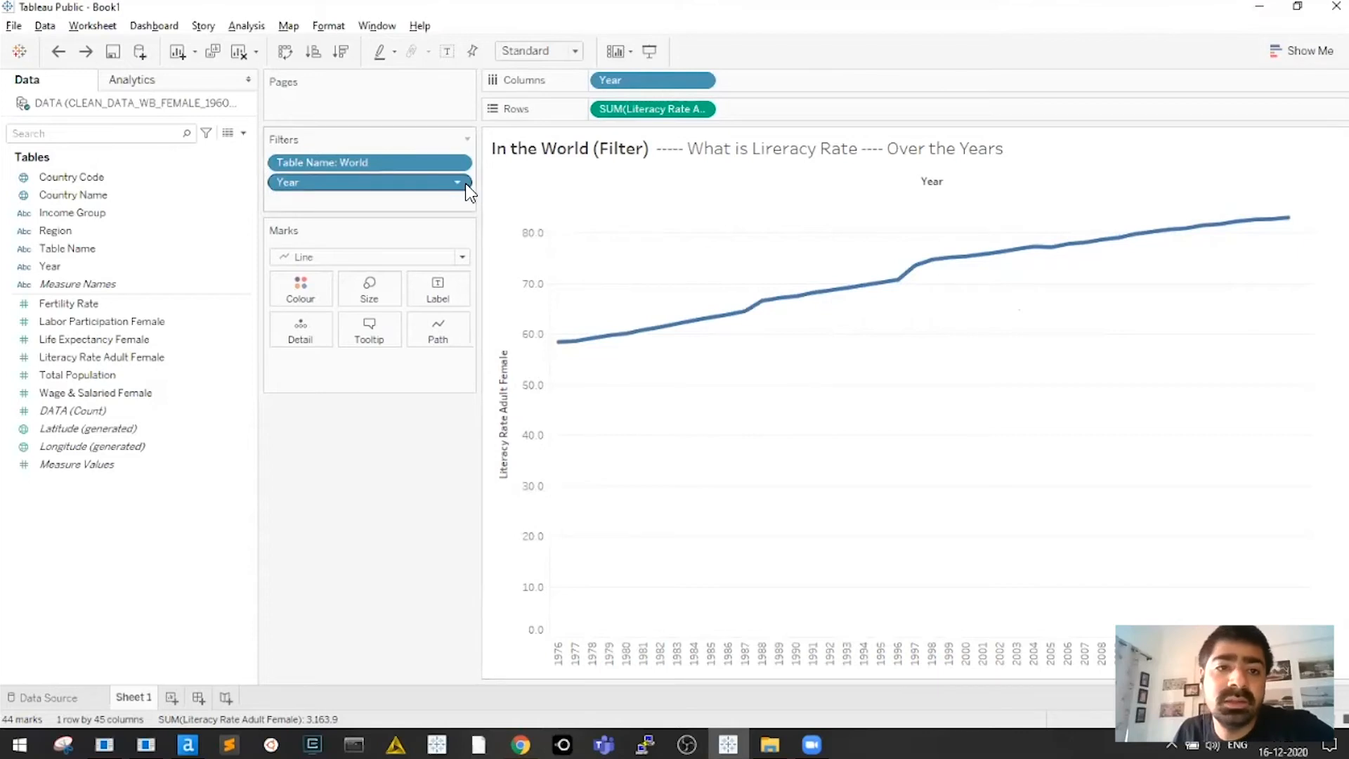
Edit the Table Name filter, search 'income', and check High through Upper middle income
click(458, 159)
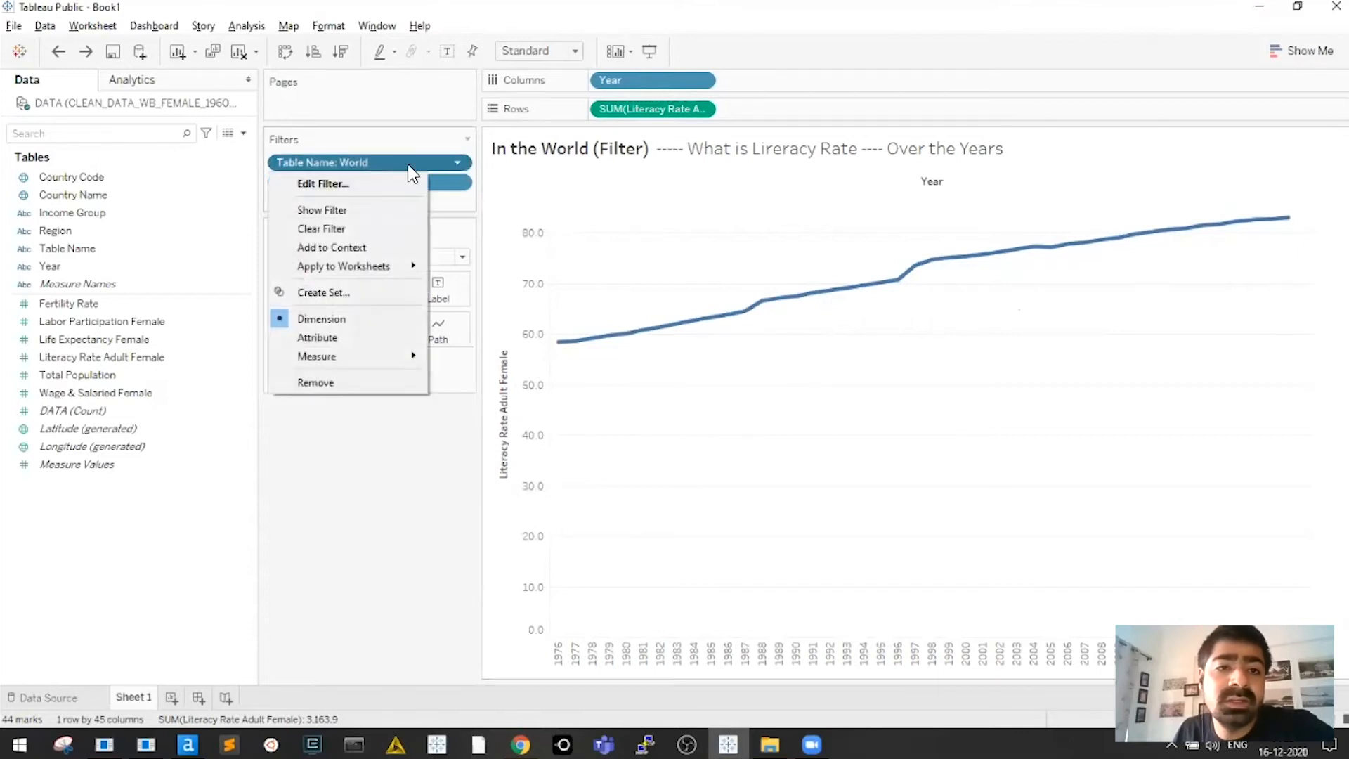
click(695, 589)
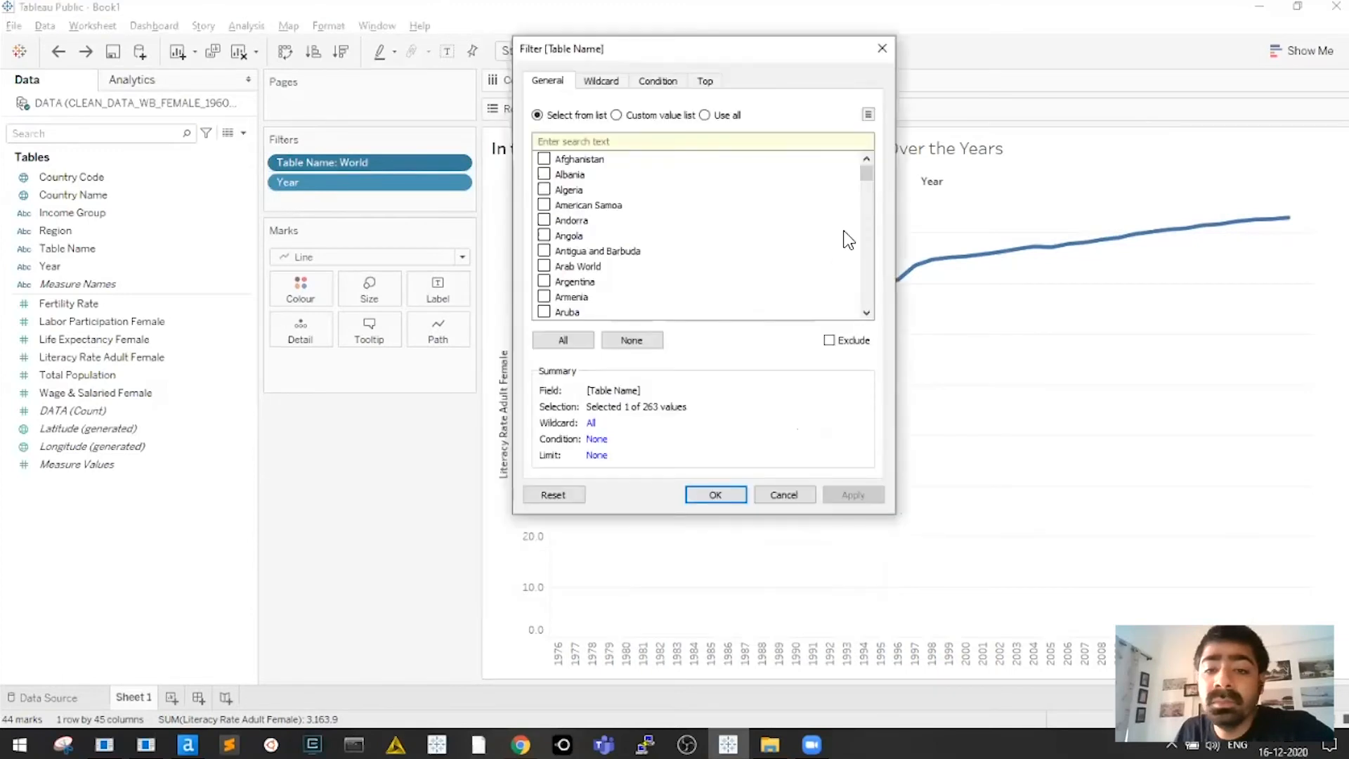
mouse_move(869, 188)
mouse_down()
mouse_move(869, 229)
mouse_move(869, 162)
mouse_up()
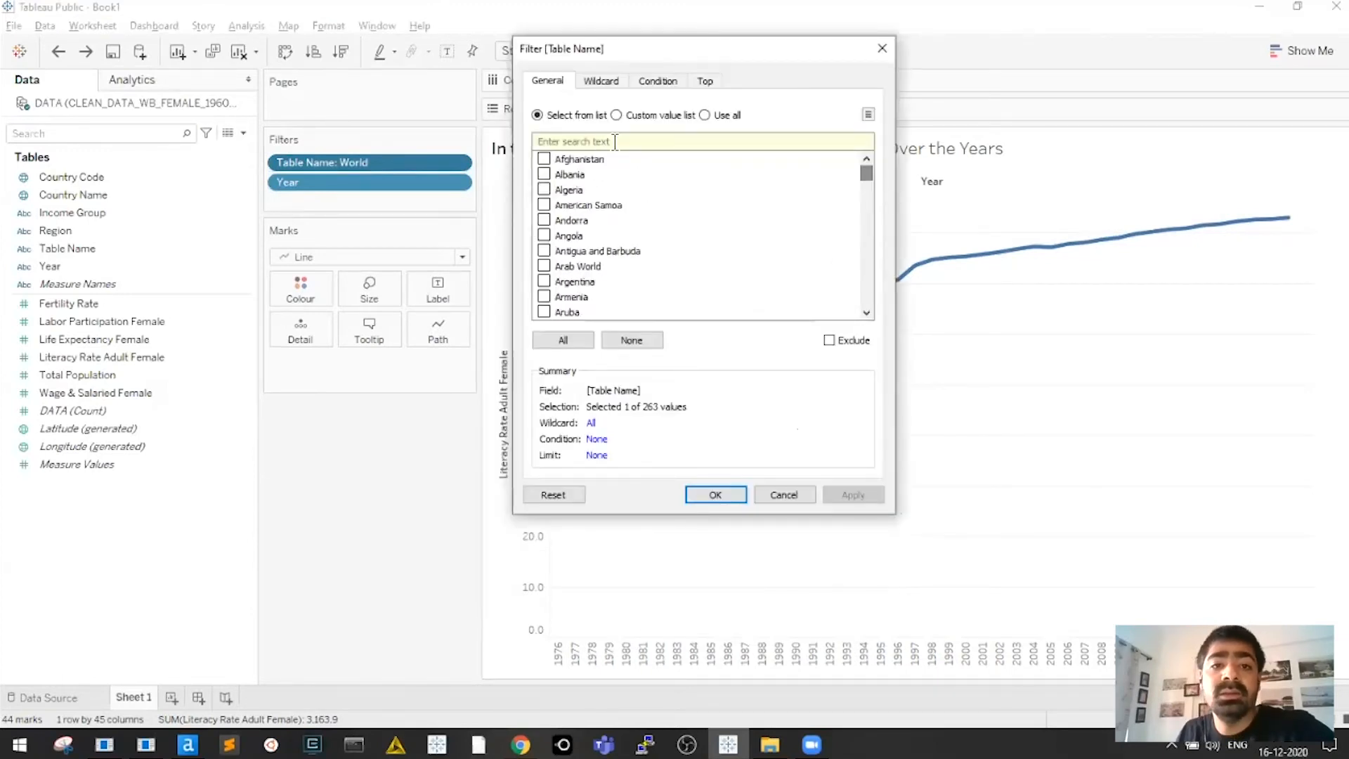
click(579, 141)
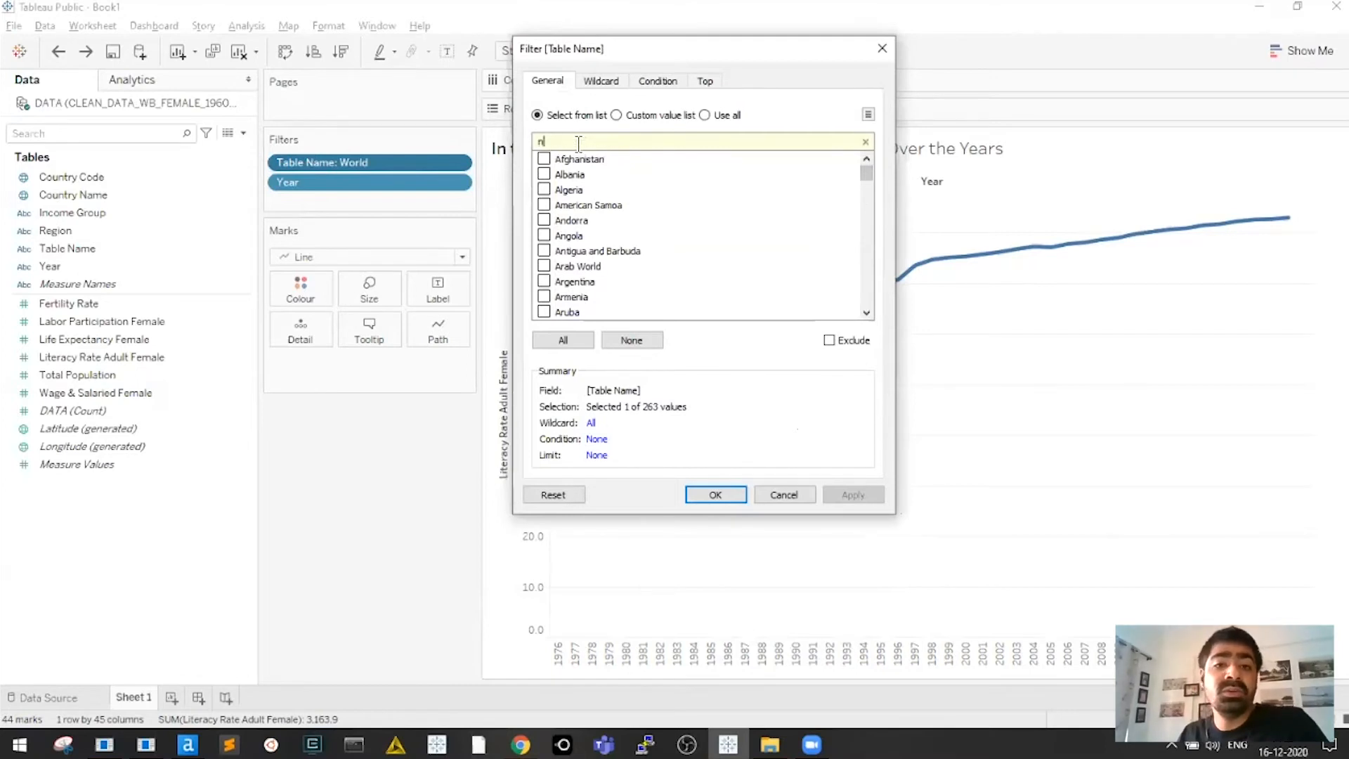
text(income)
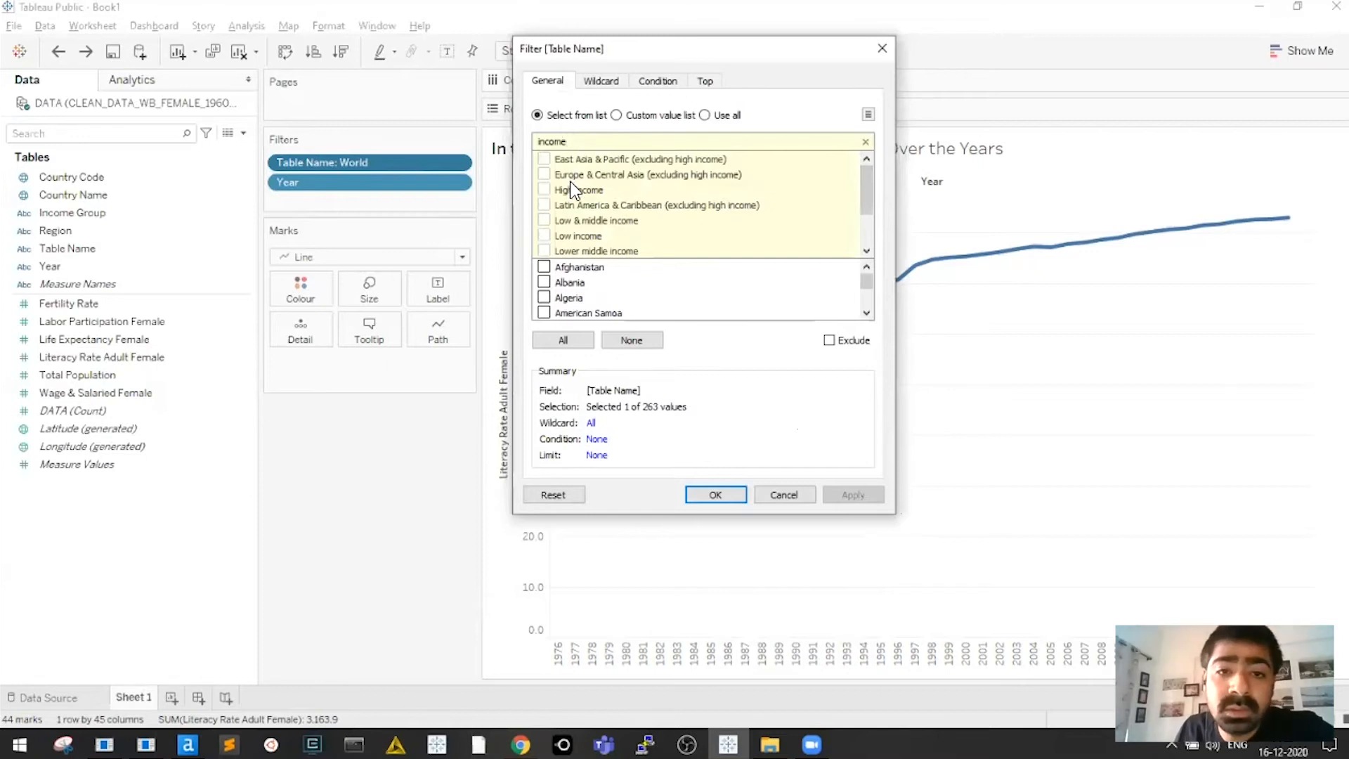
click(546, 190)
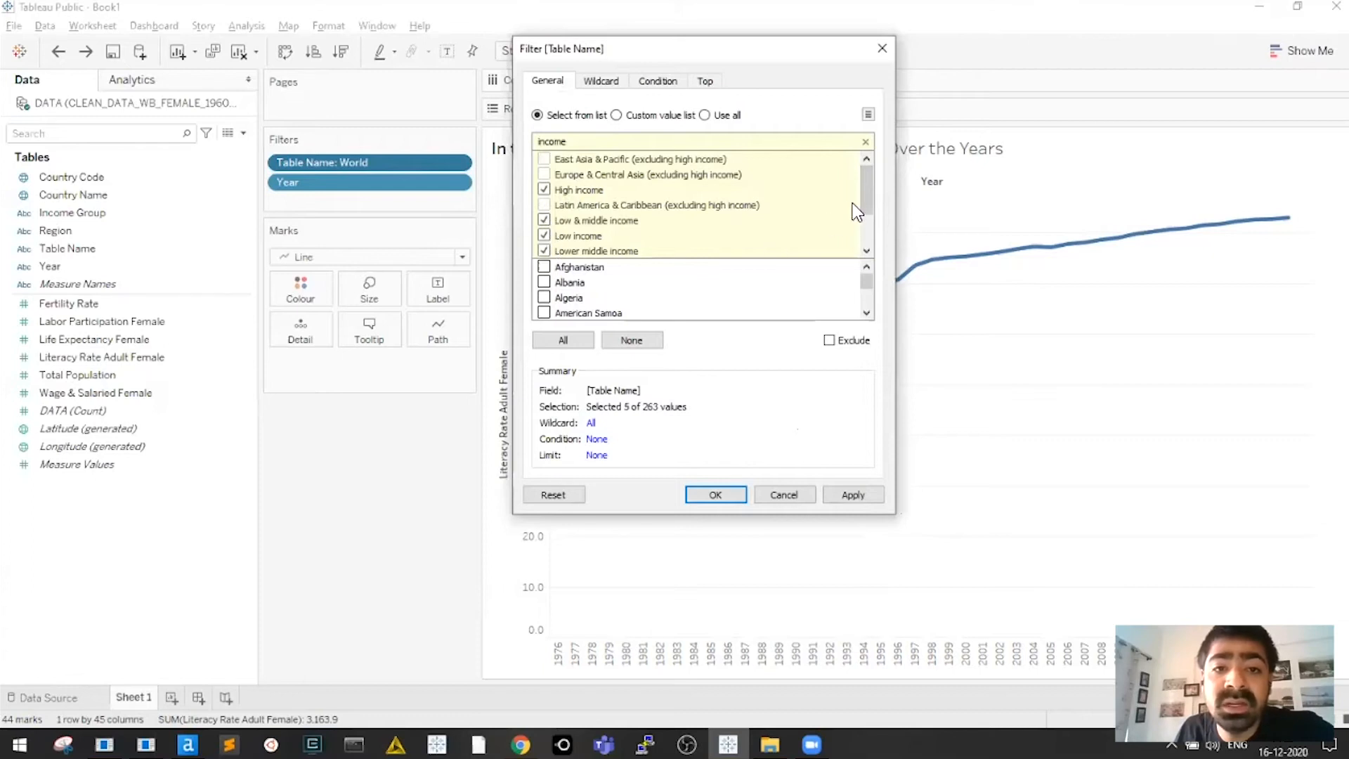
scroll(869, 202, down, 1)
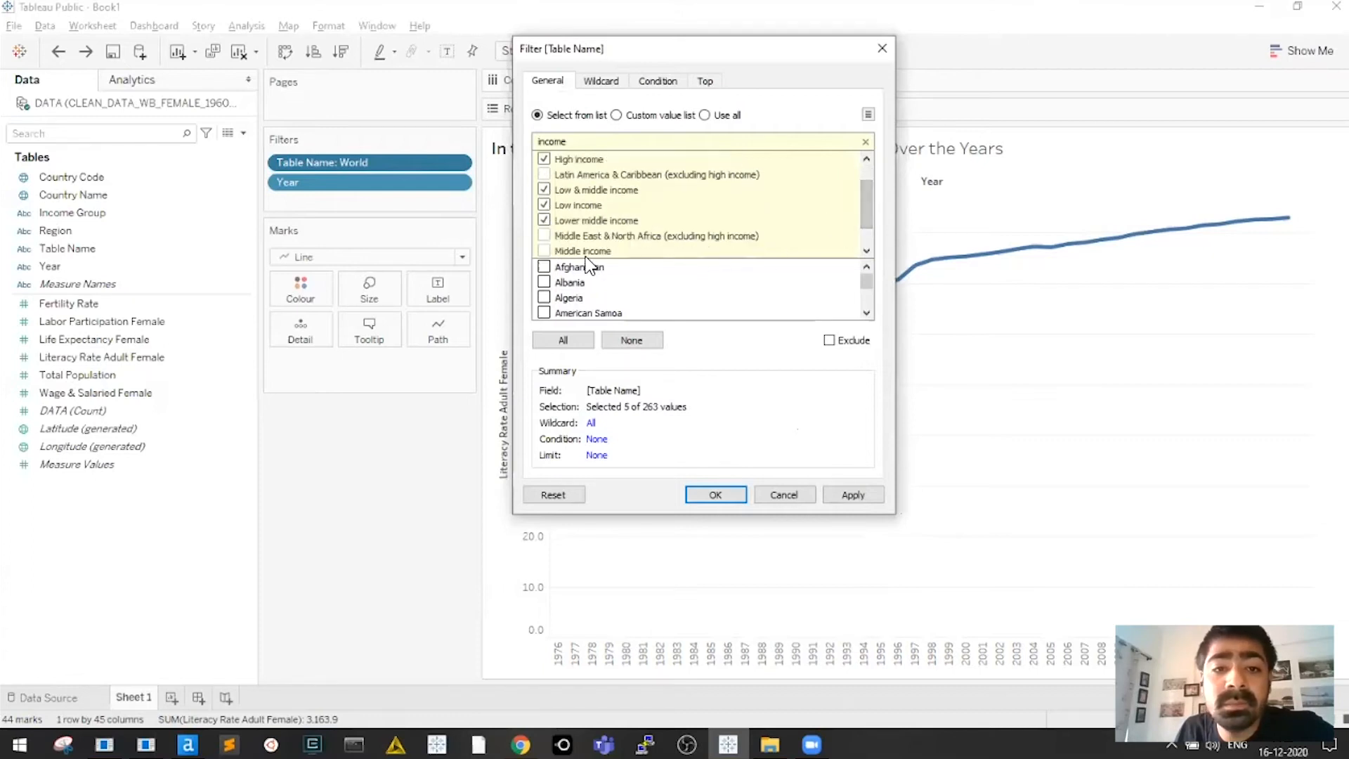
scroll(874, 225, down, 1)
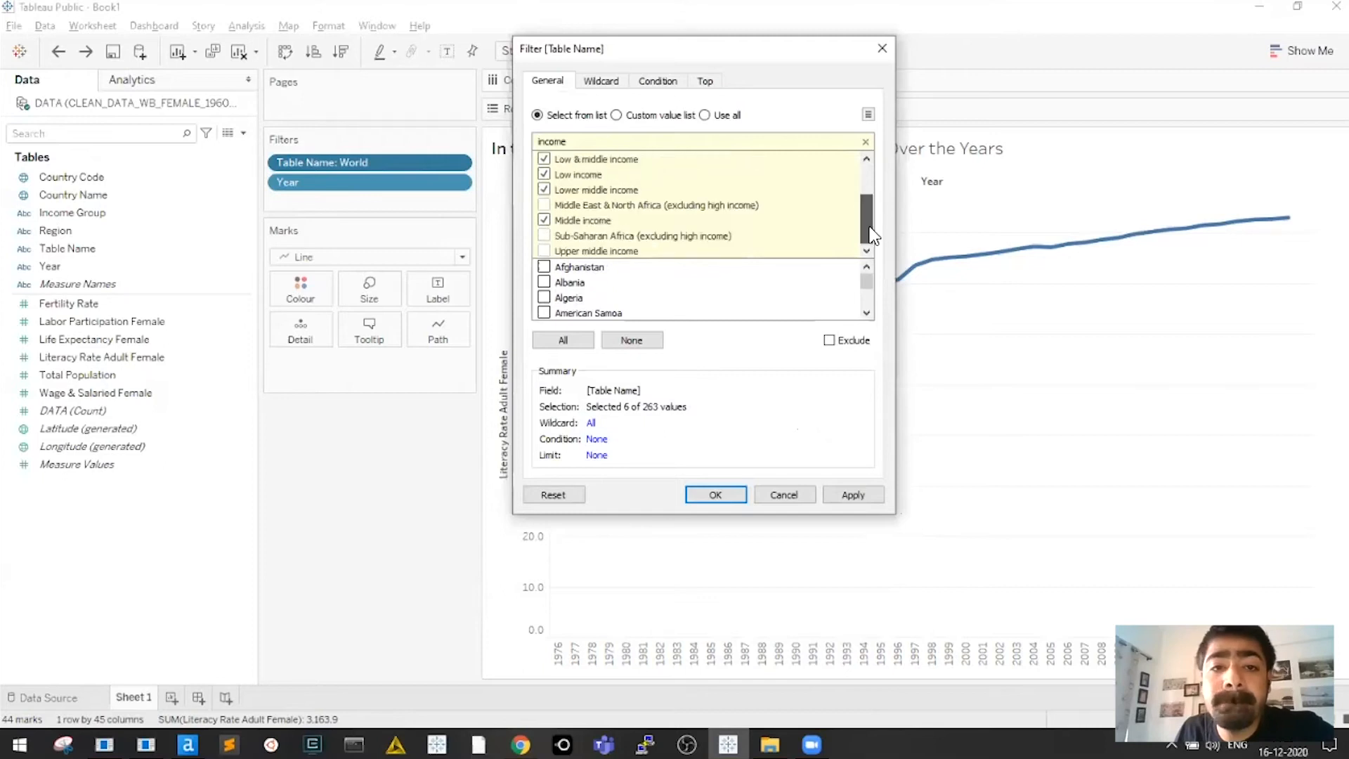
click(544, 250)
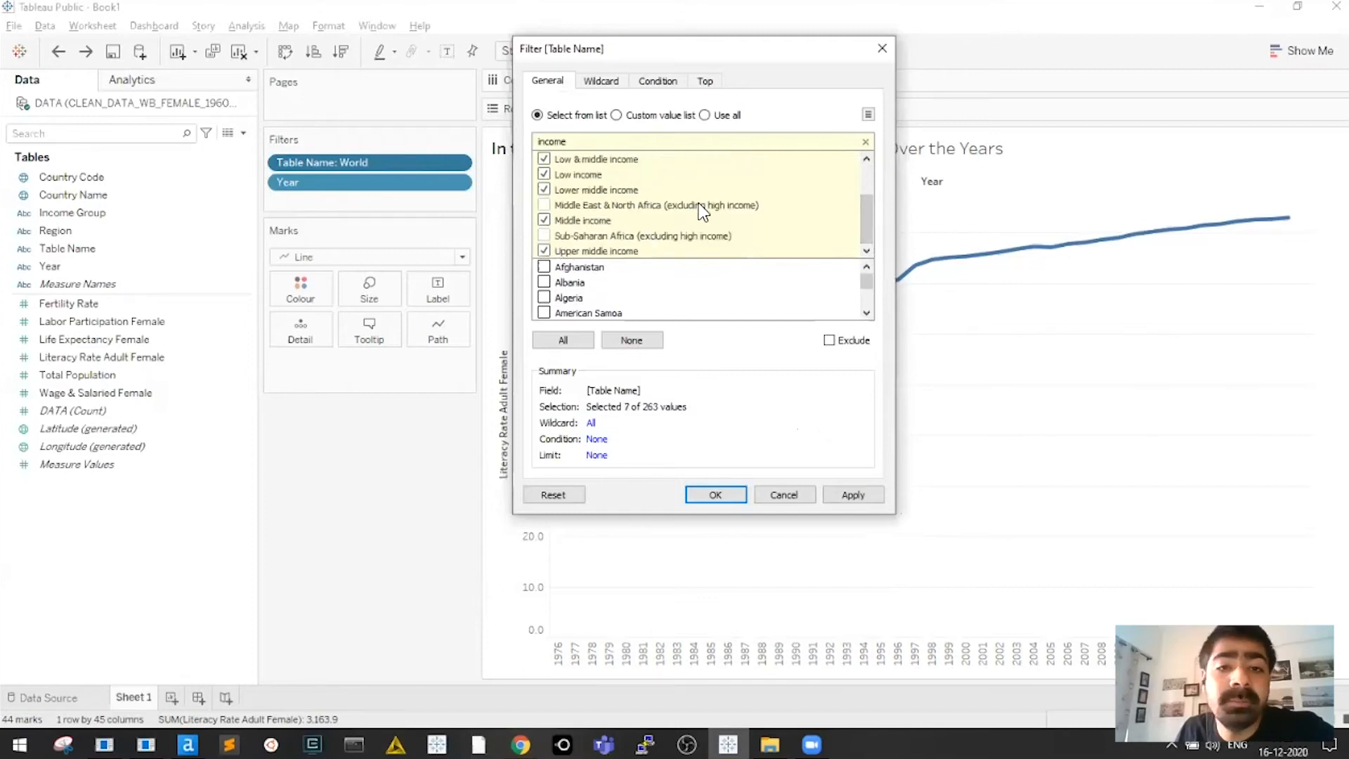
drag(869, 226, 871, 195)
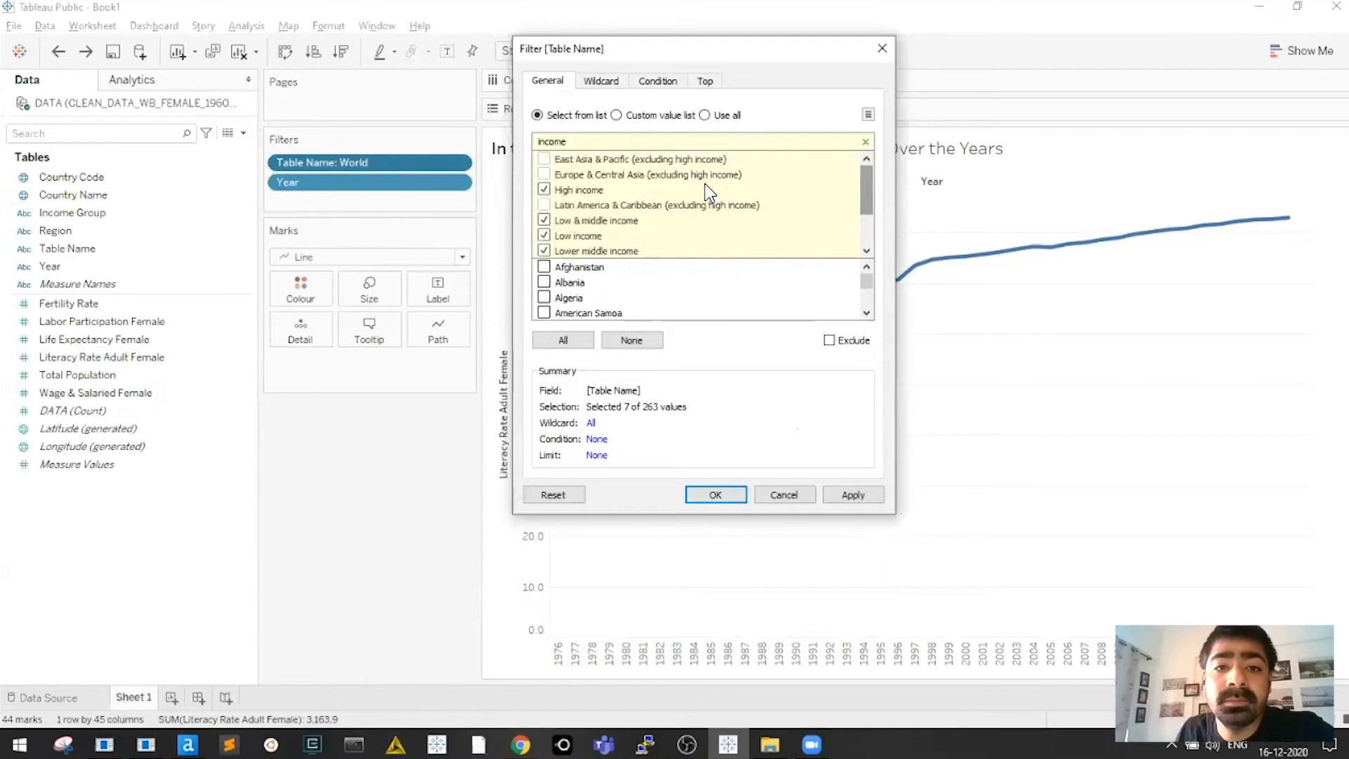
key(Return)
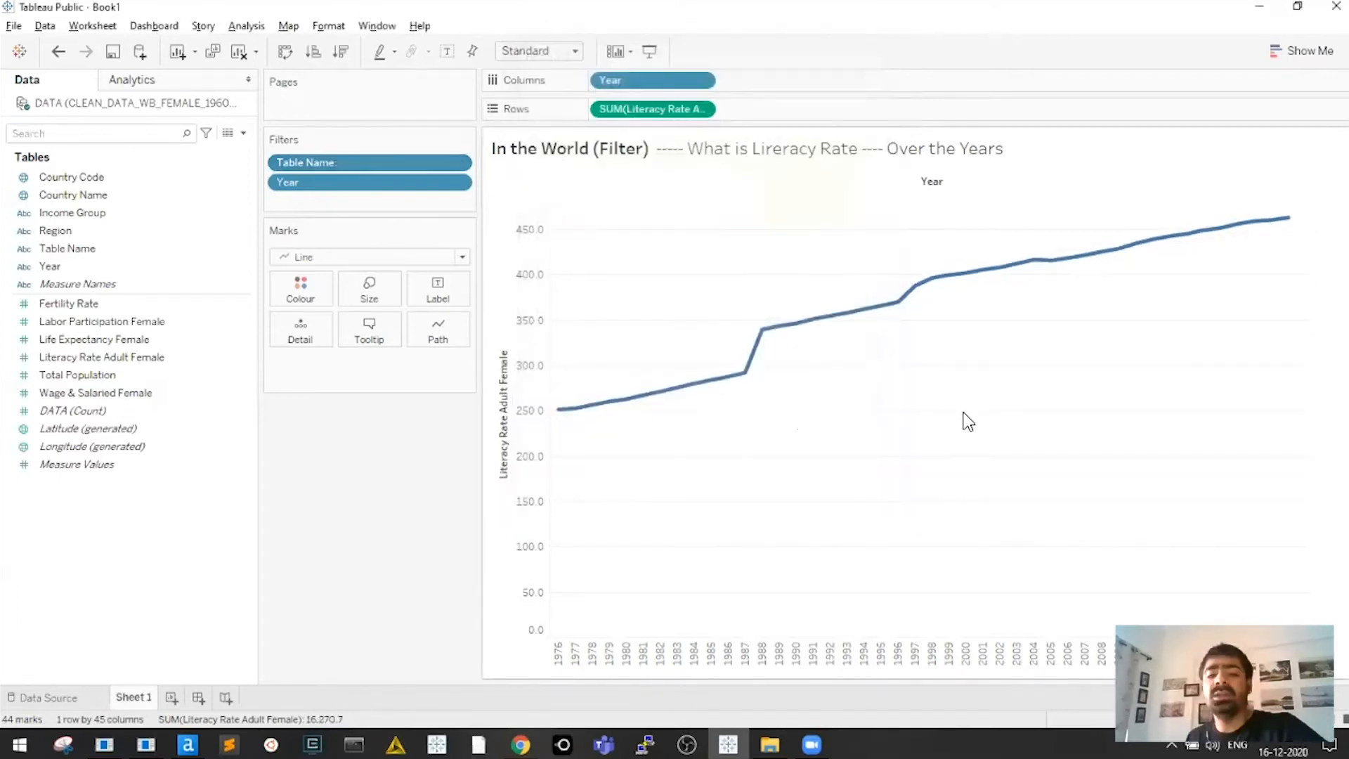
mouse_move(563, 415)
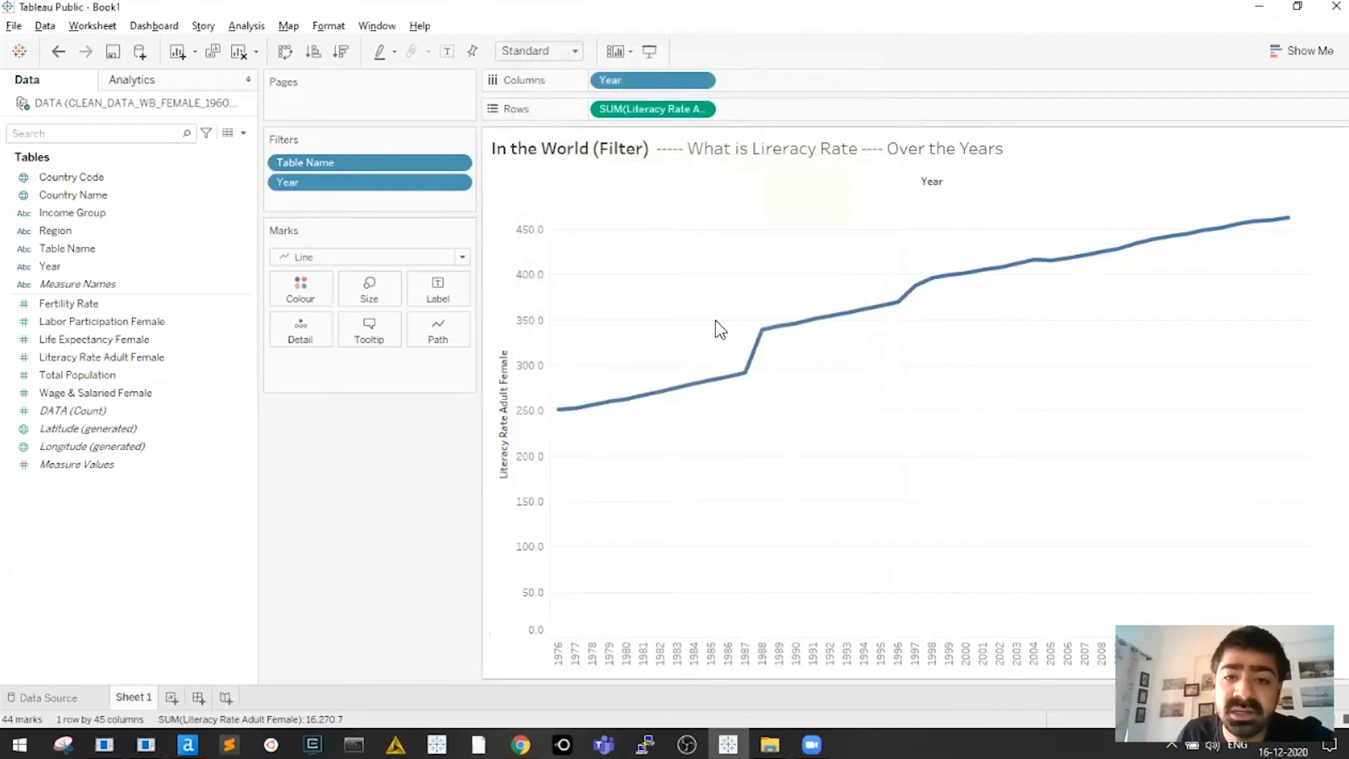
mouse_move(1290, 217)
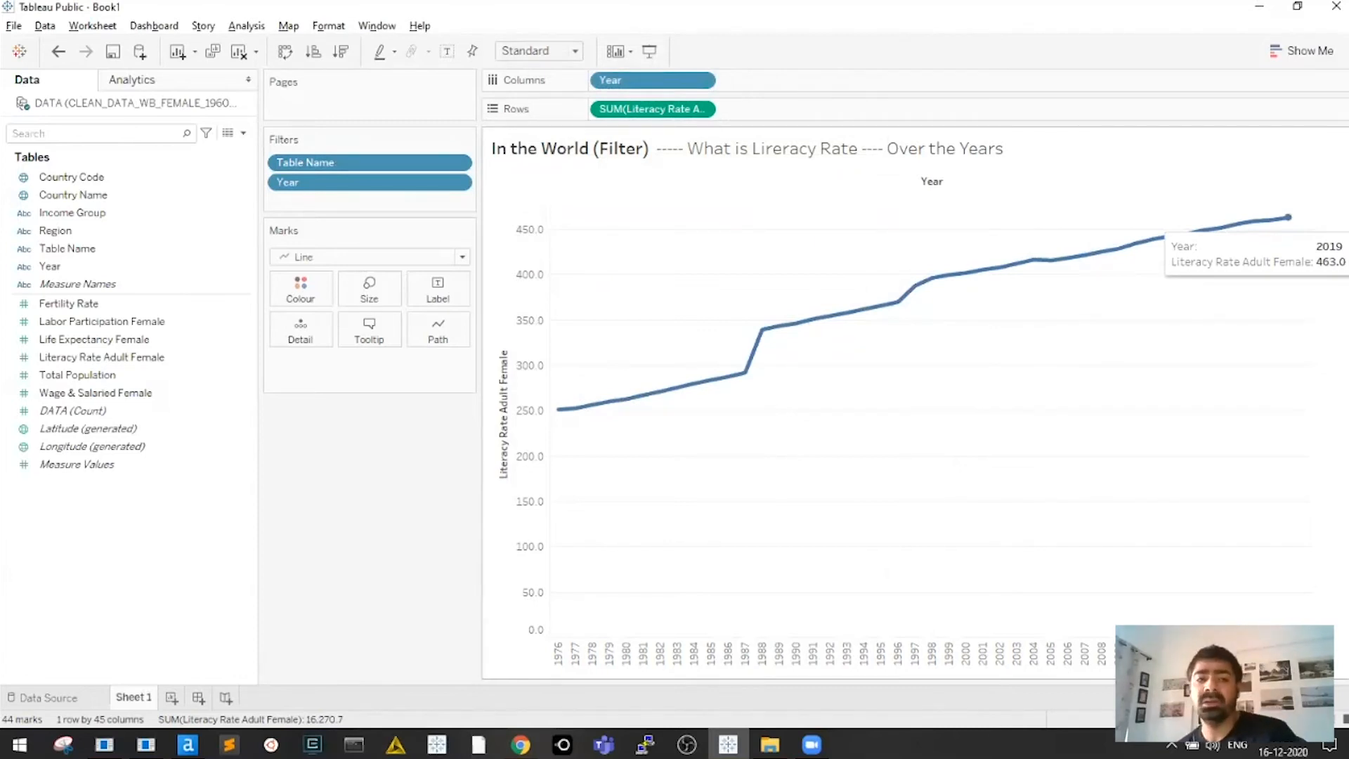
click(462, 162)
click(523, 178)
drag(837, 256, 852, 391)
click(784, 576)
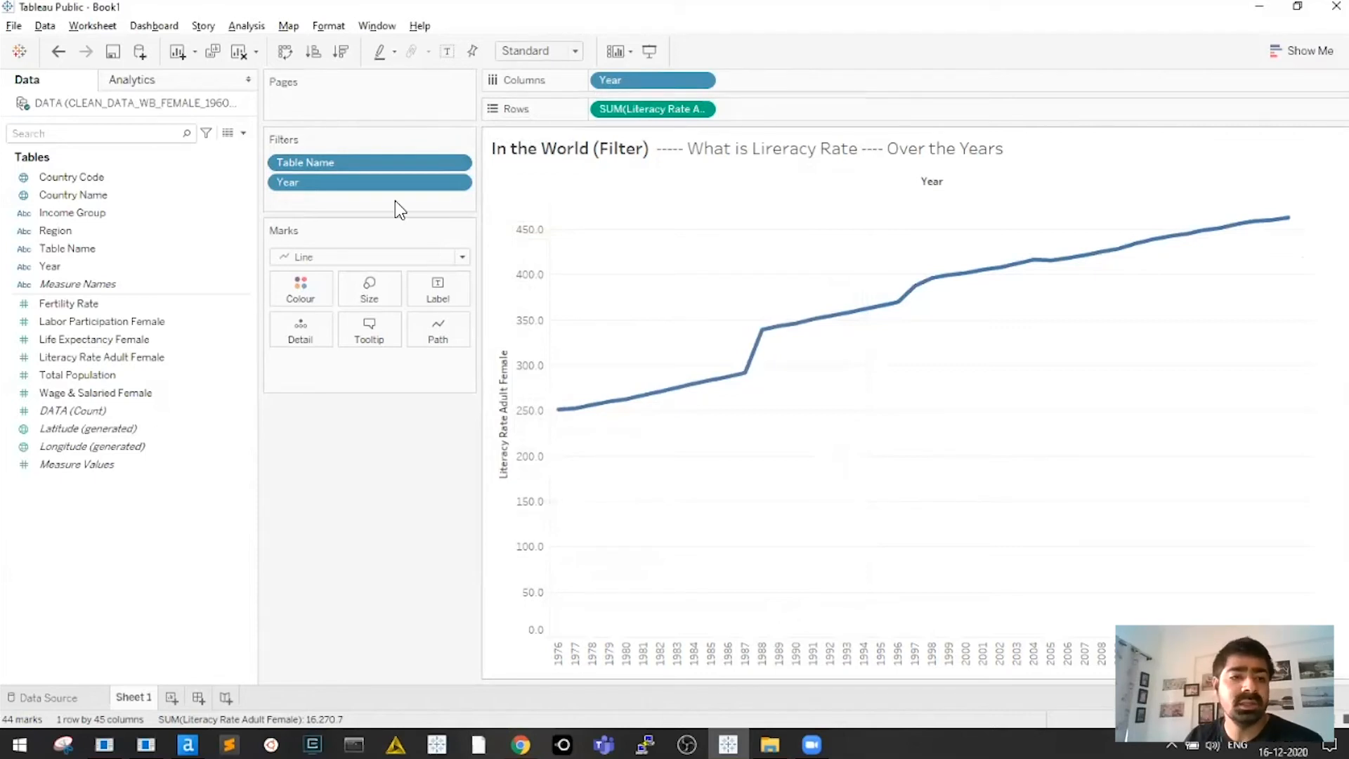
click(322, 162)
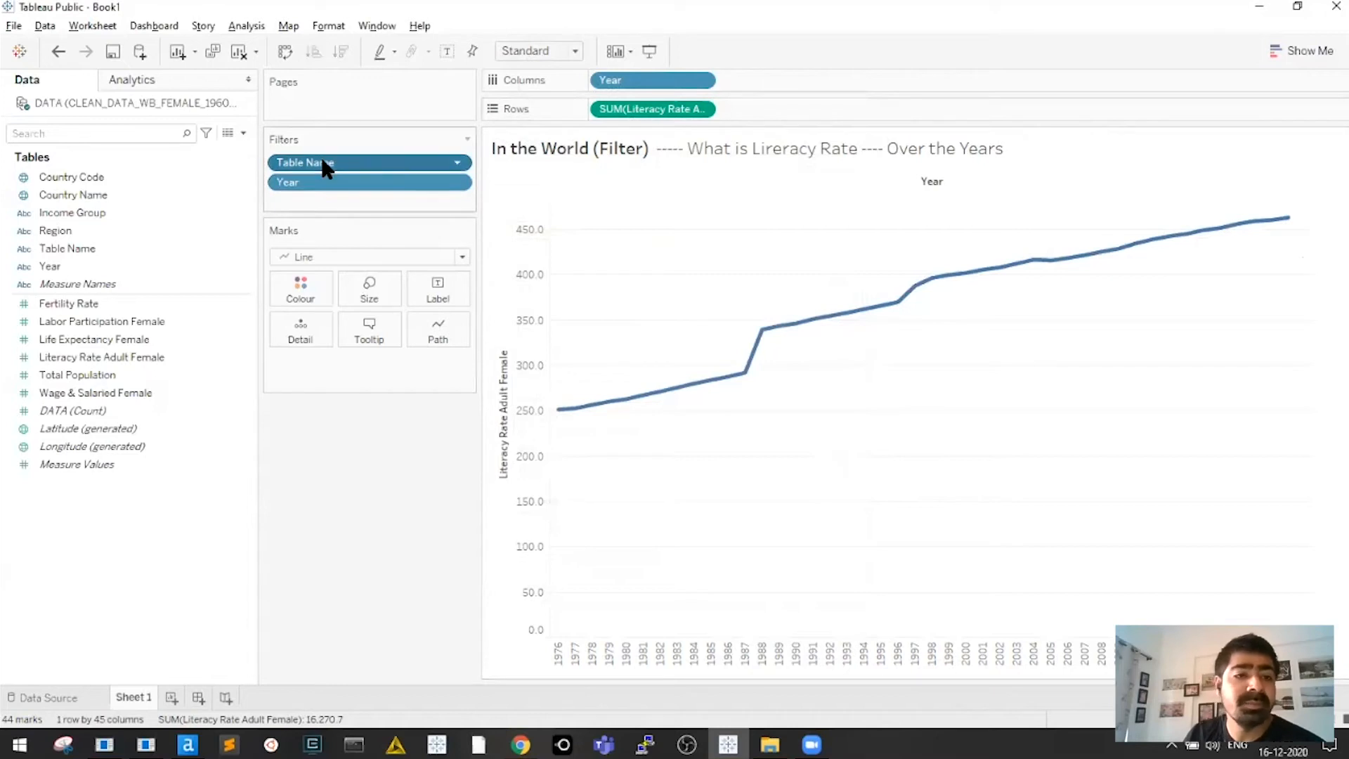
click(74, 195)
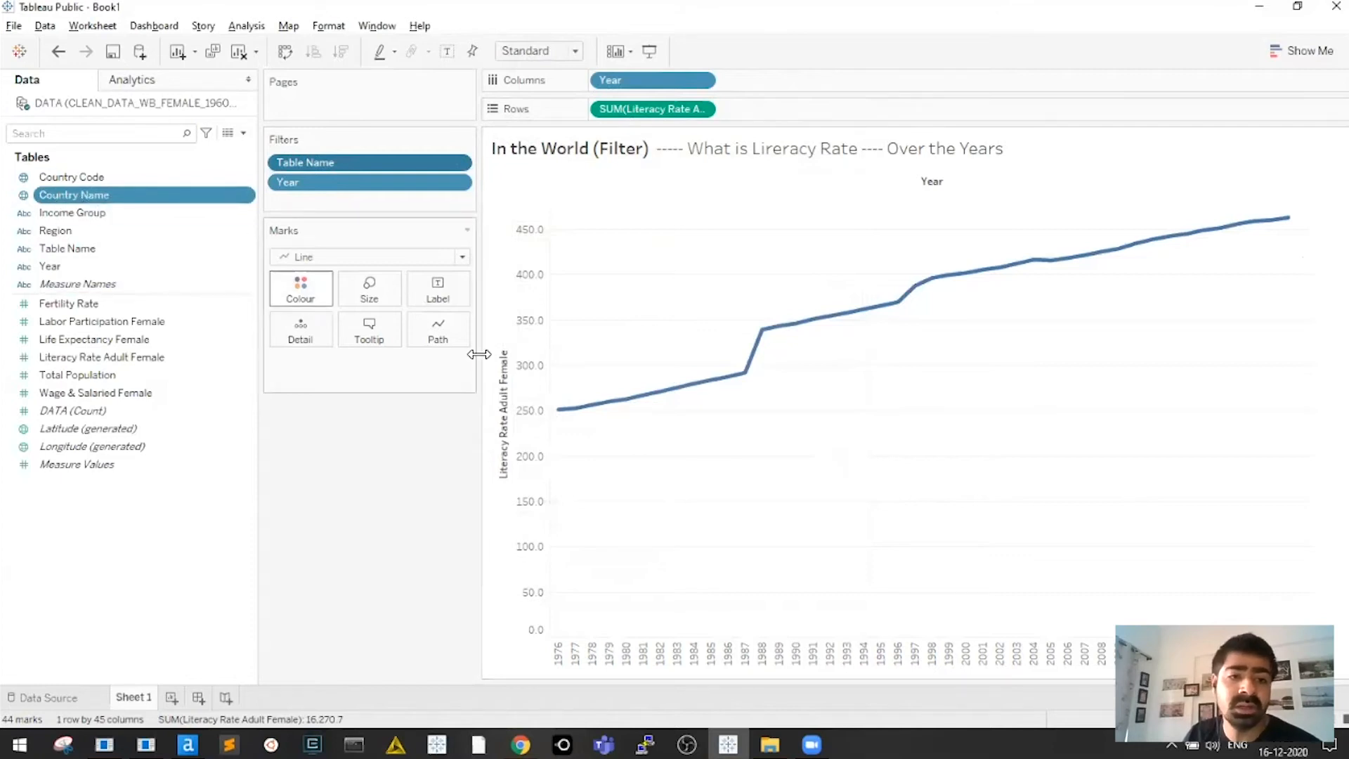
mouse_move(767, 340)
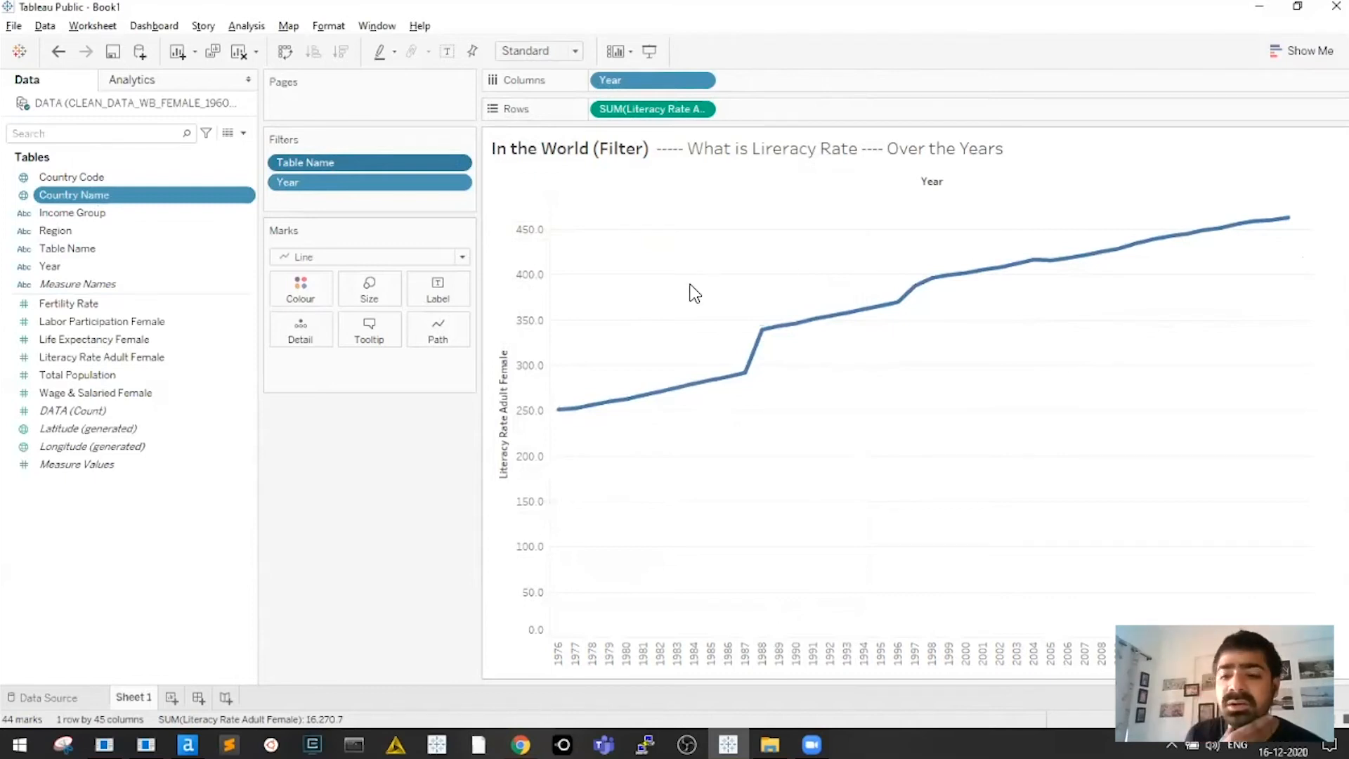
Put Country Name on Colour with all members added, and move its legend below the Marks card
drag(70, 194, 297, 290)
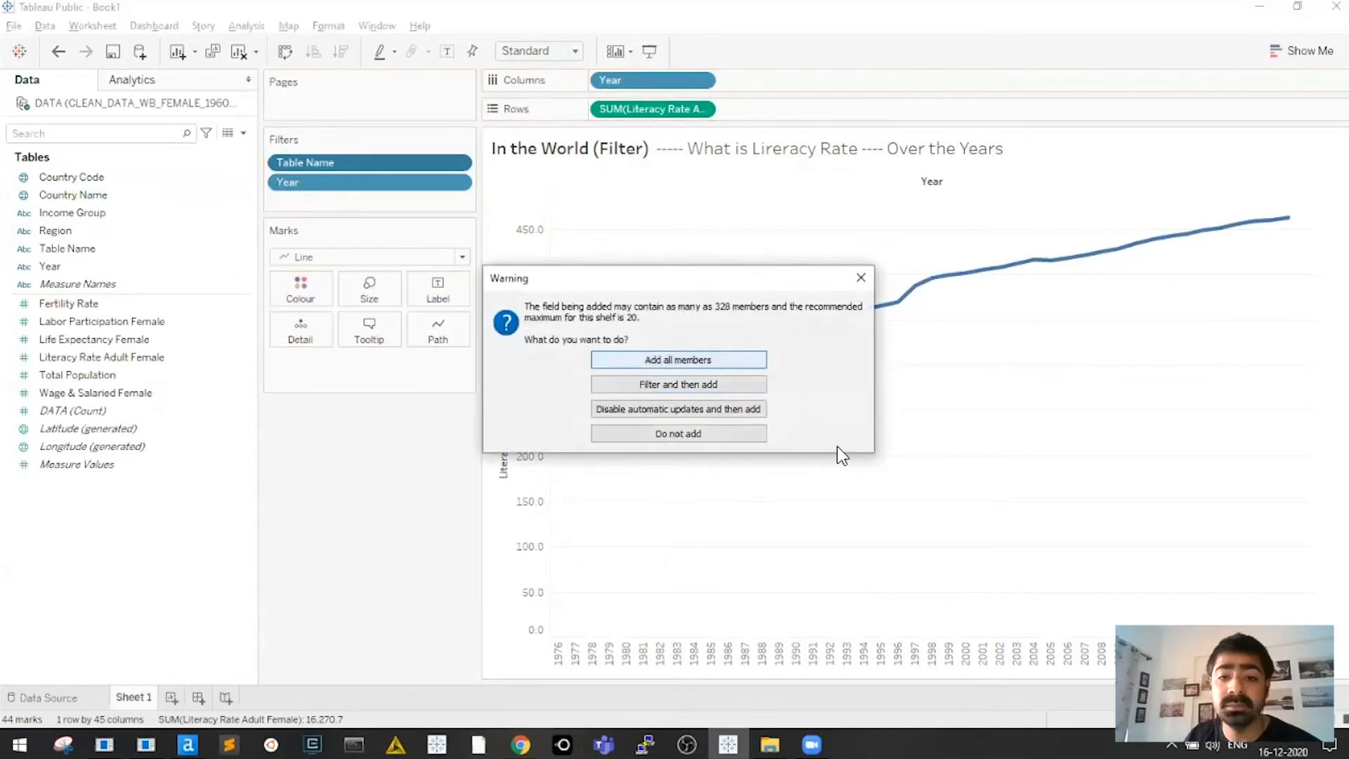
key(Return)
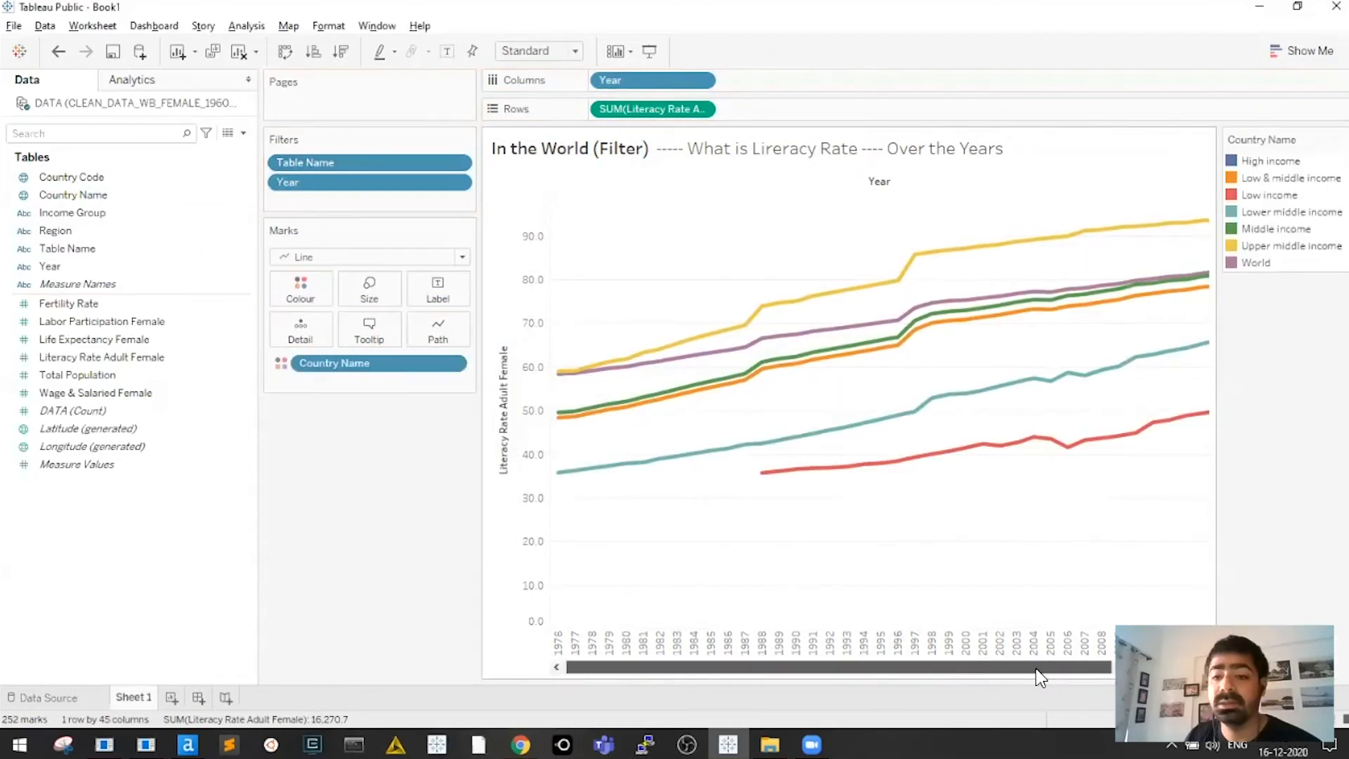
drag(1041, 677, 1125, 677)
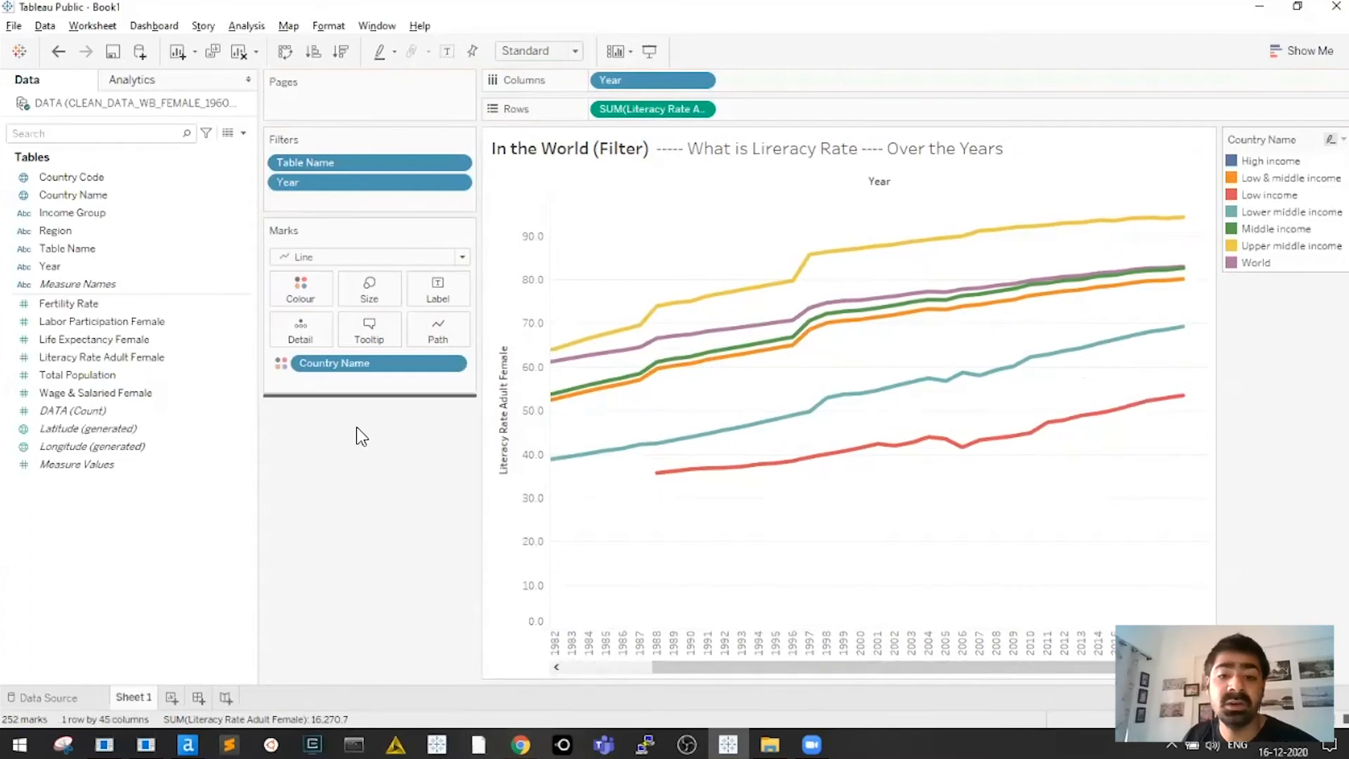
drag(357, 427, 376, 430)
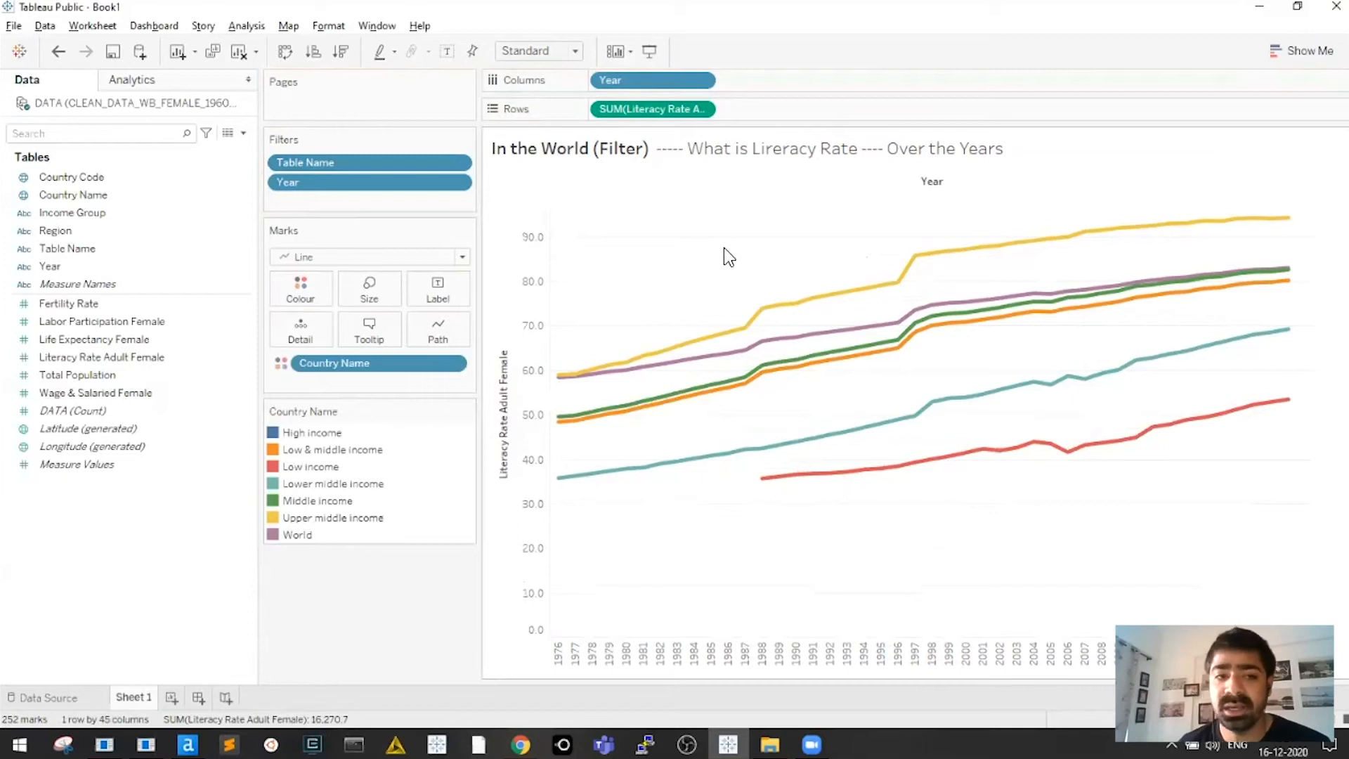
In Edit Colours for Country Name, give the World line a custom near-black dark grey
click(302, 288)
click(355, 343)
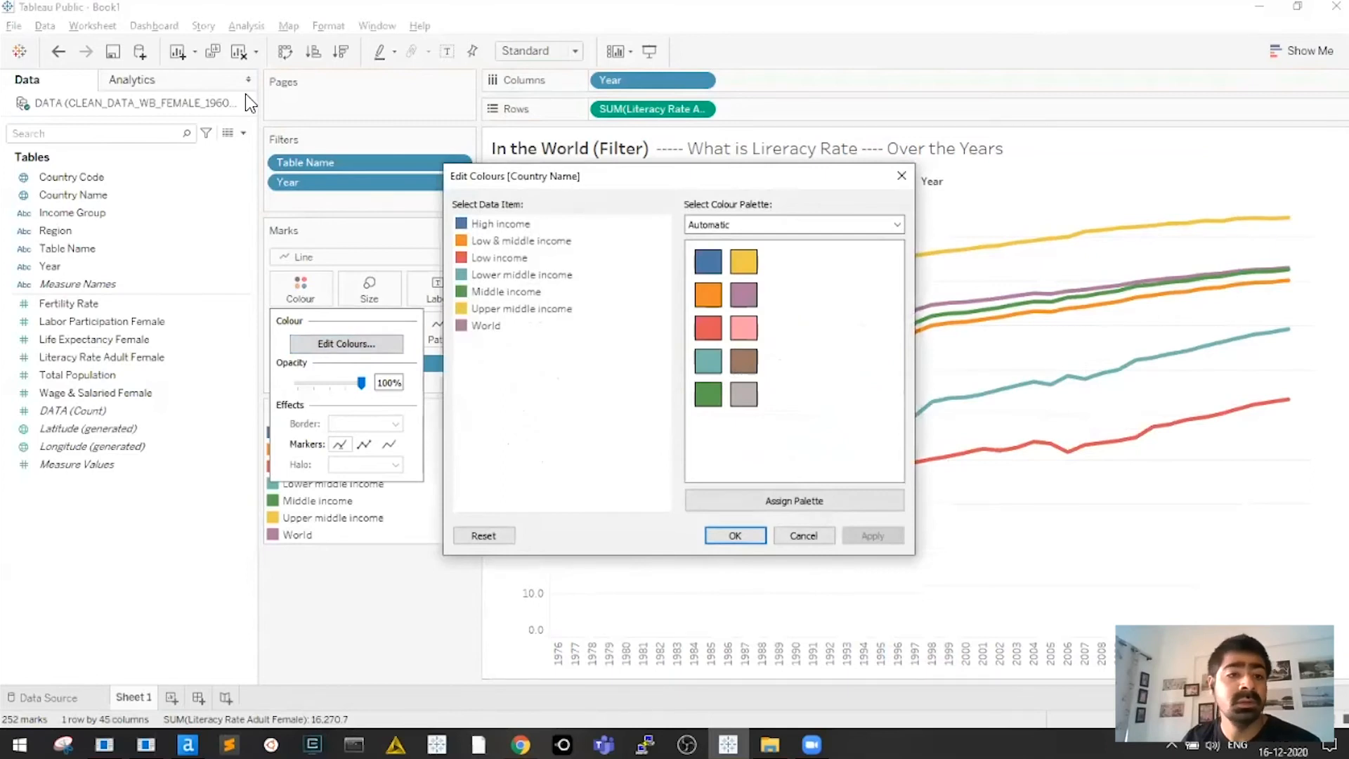
drag(570, 178, 251, 106)
double_click(169, 254)
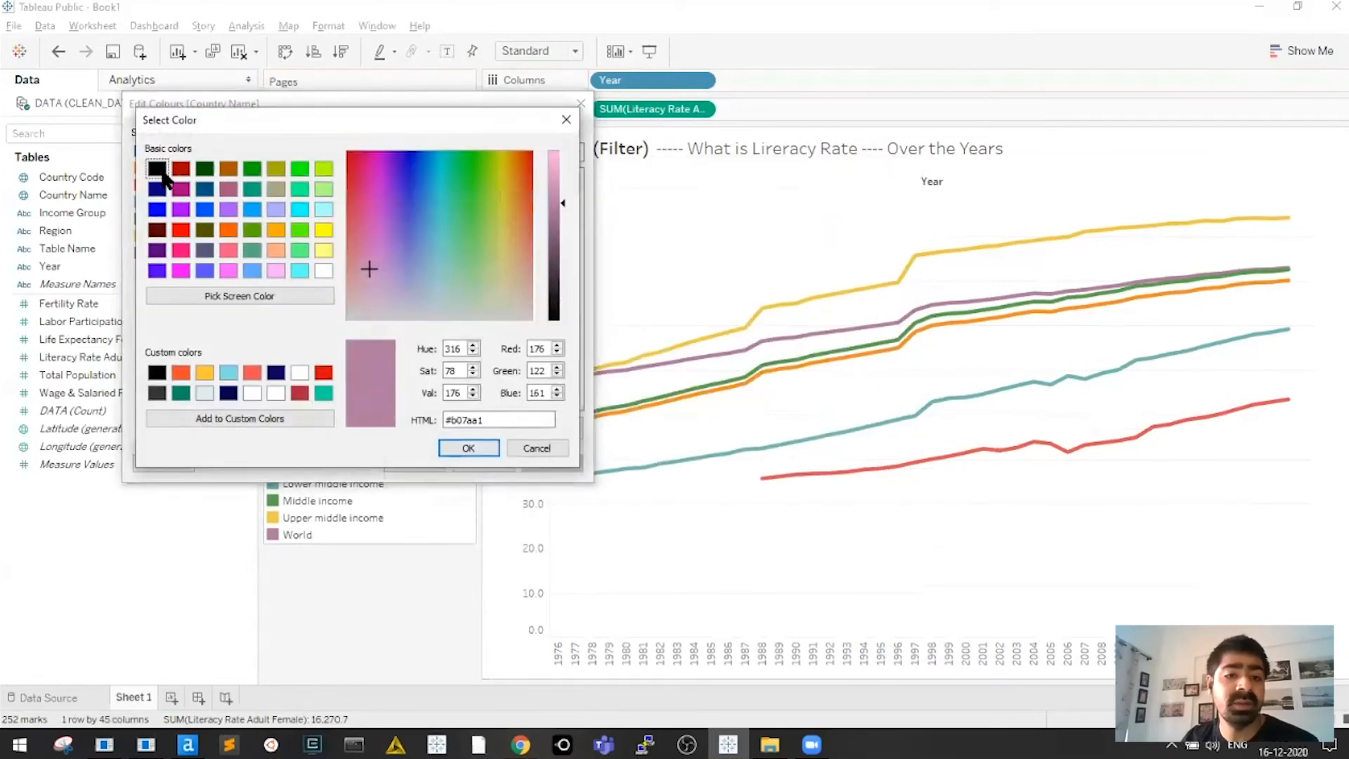
click(159, 170)
click(555, 293)
click(465, 448)
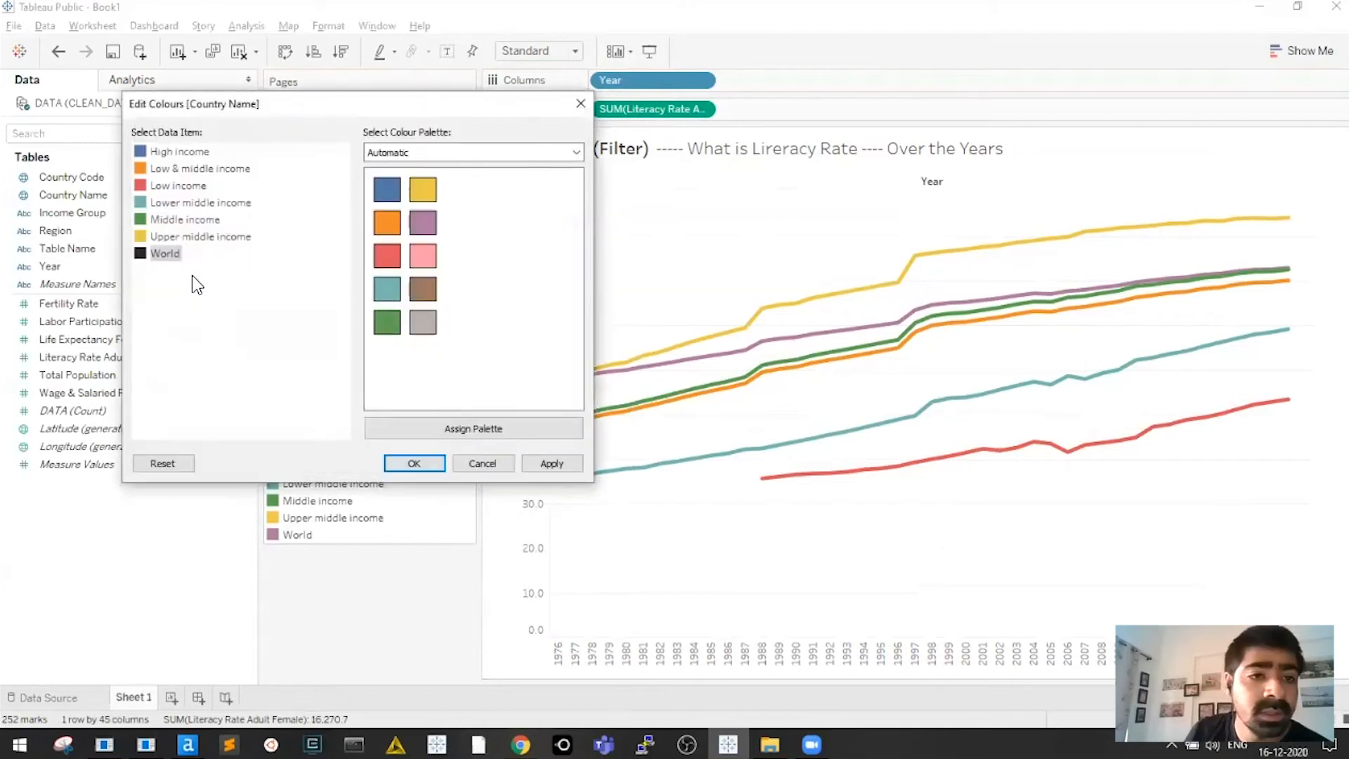
Switch the colour editor to the Red-Gold palette
click(447, 147)
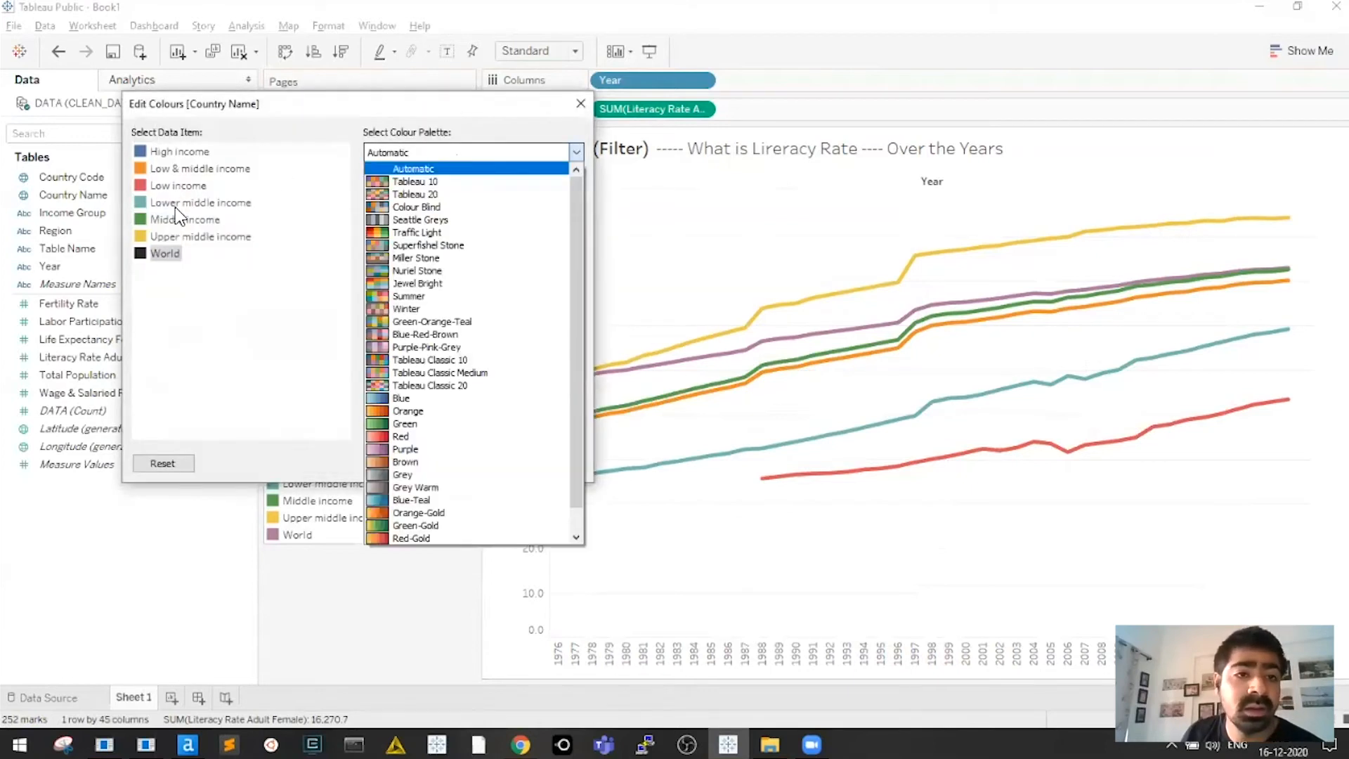
click(161, 186)
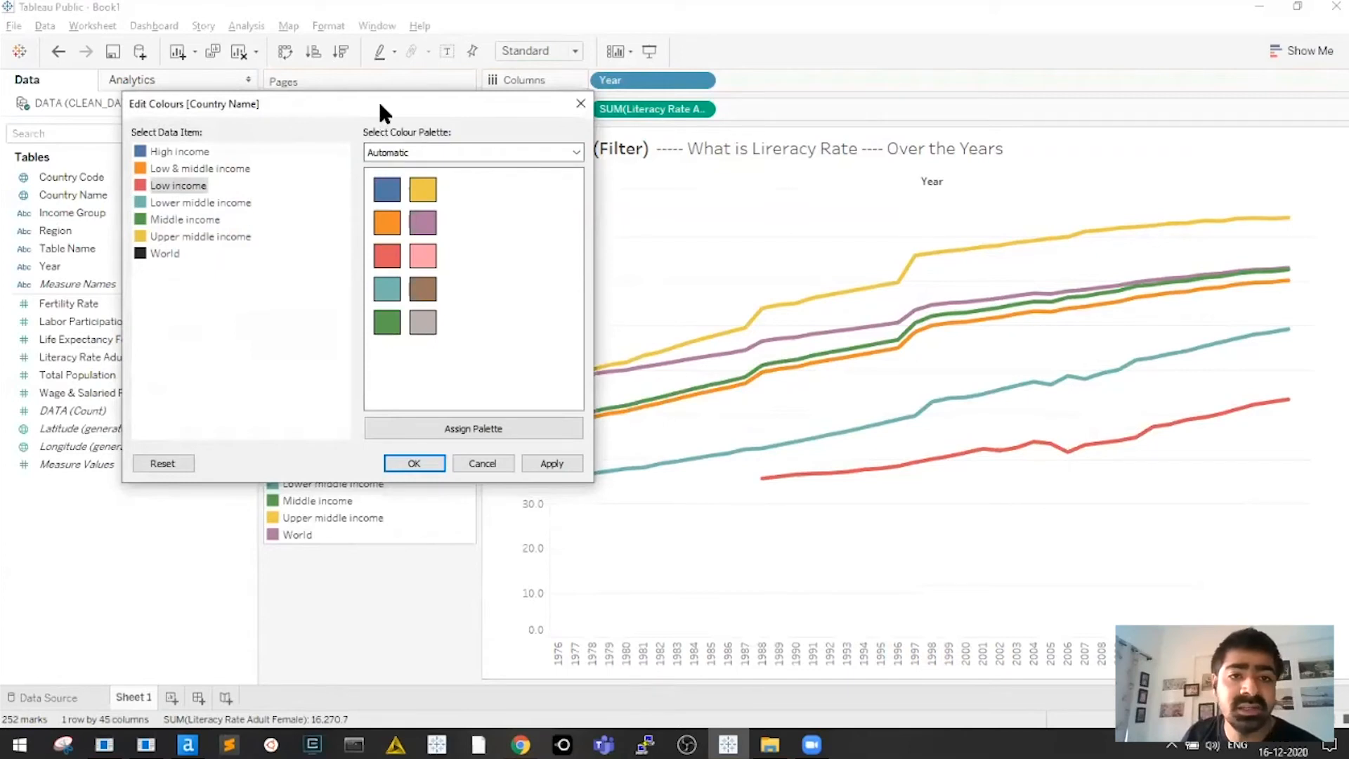
drag(378, 99, 428, 107)
click(503, 166)
click(225, 197)
click(440, 164)
scroll(491, 485, down, 1)
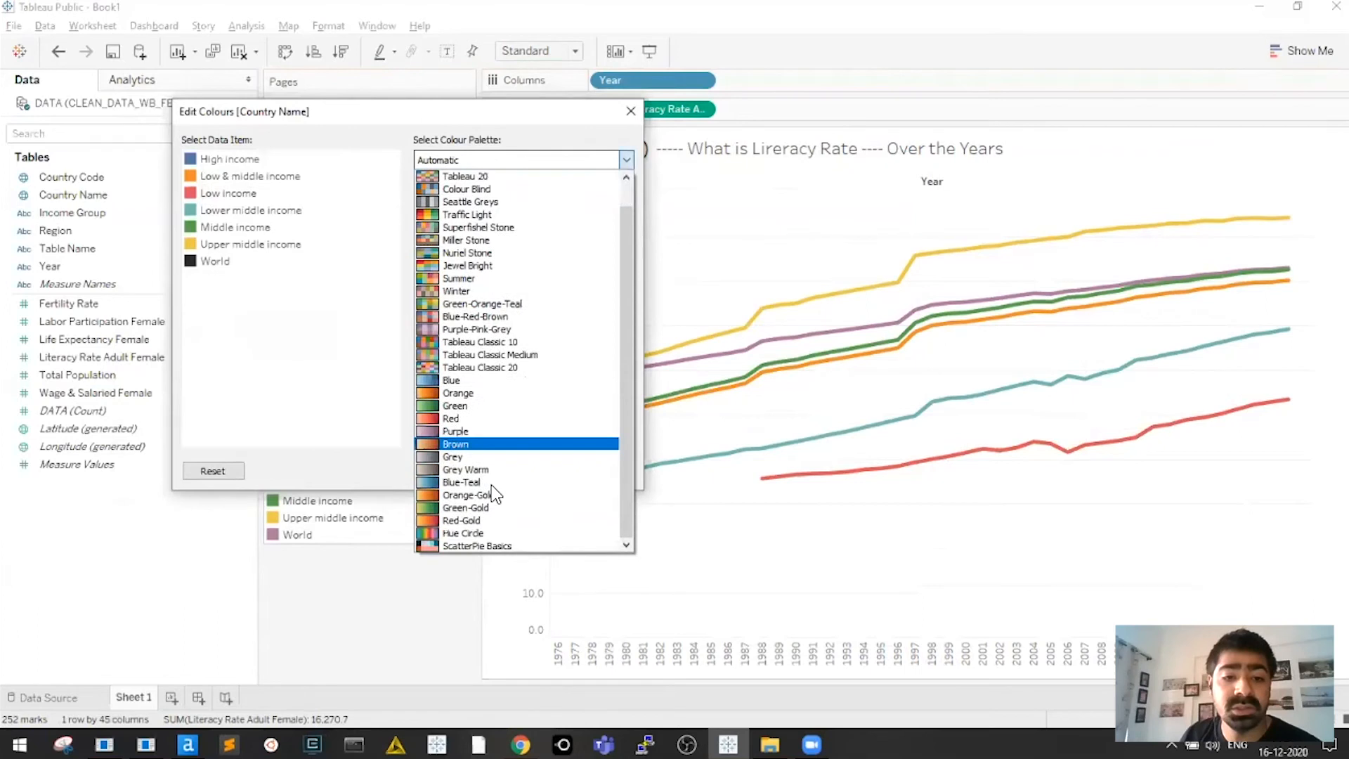
key(Return)
Give Low income a red-gold colour and Lower middle income gold
click(224, 194)
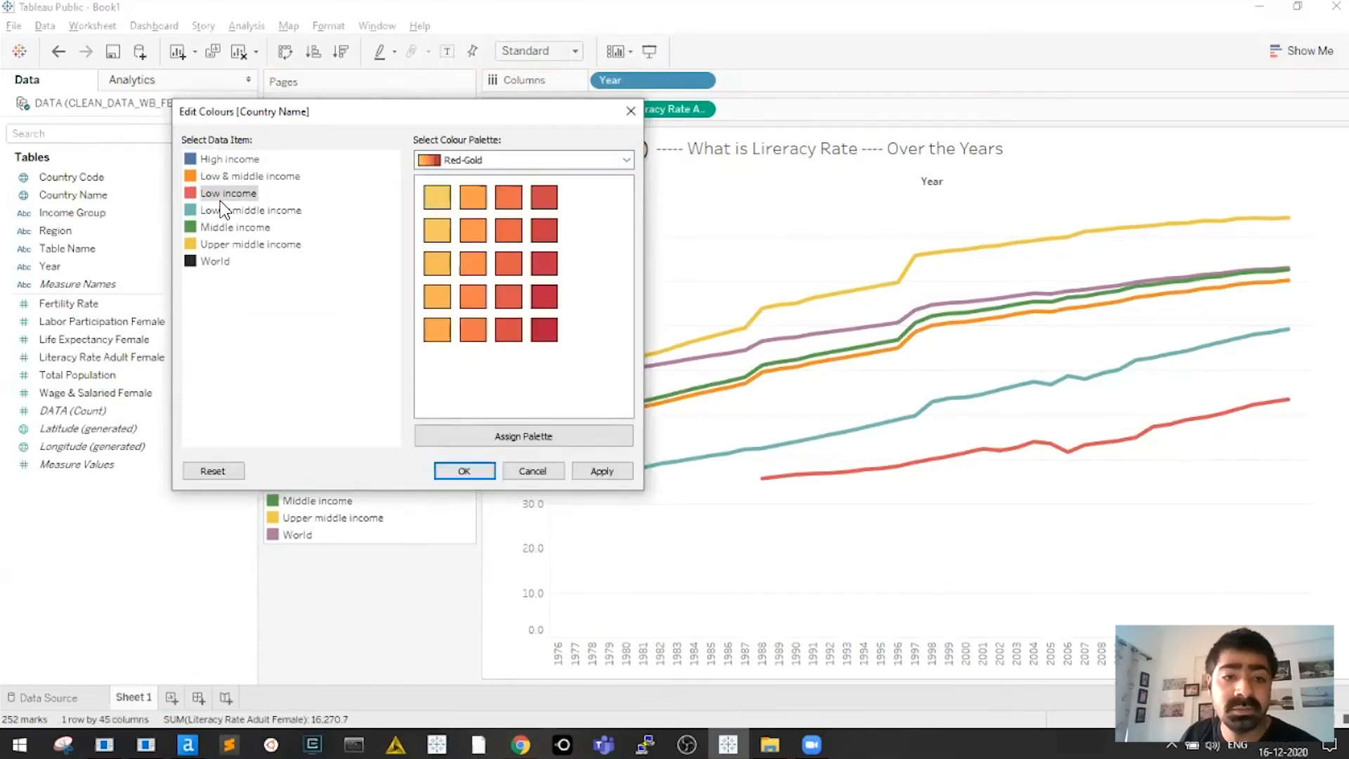
click(517, 340)
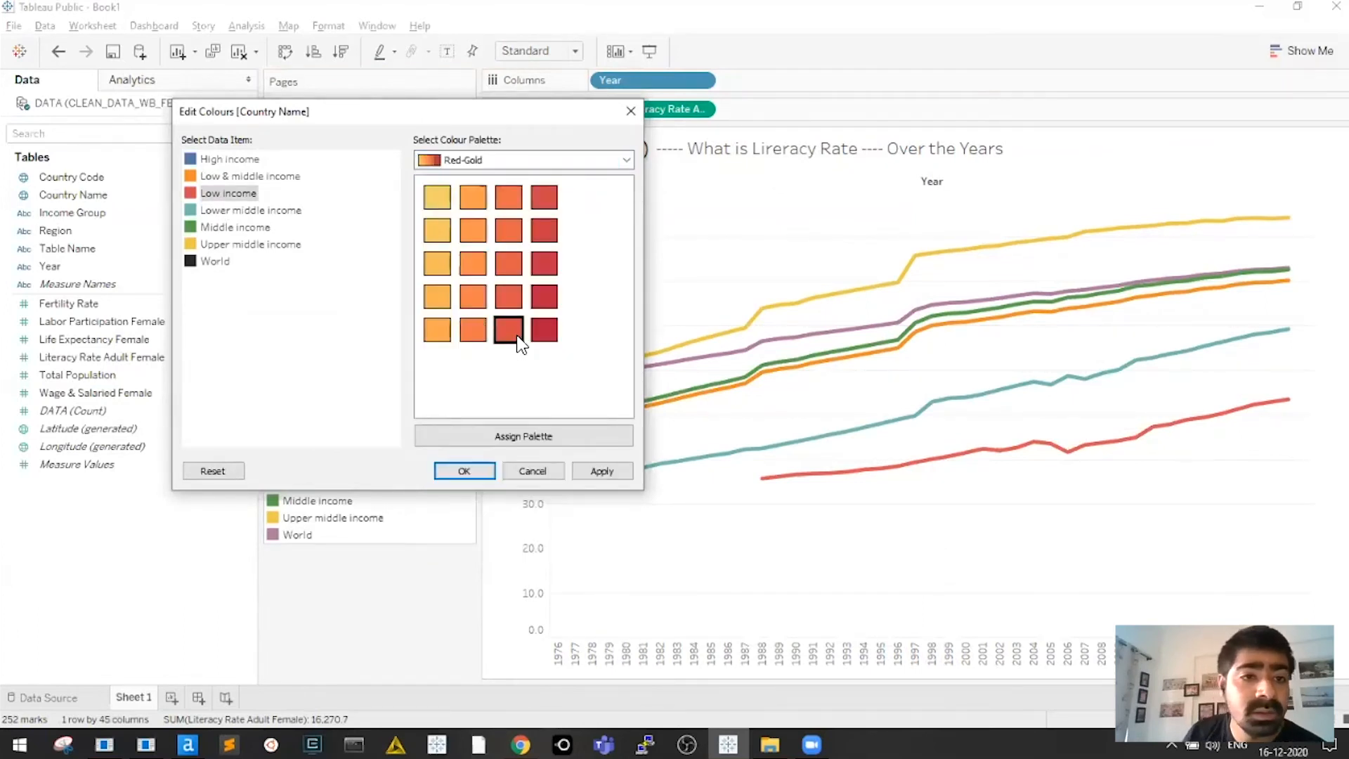
click(276, 177)
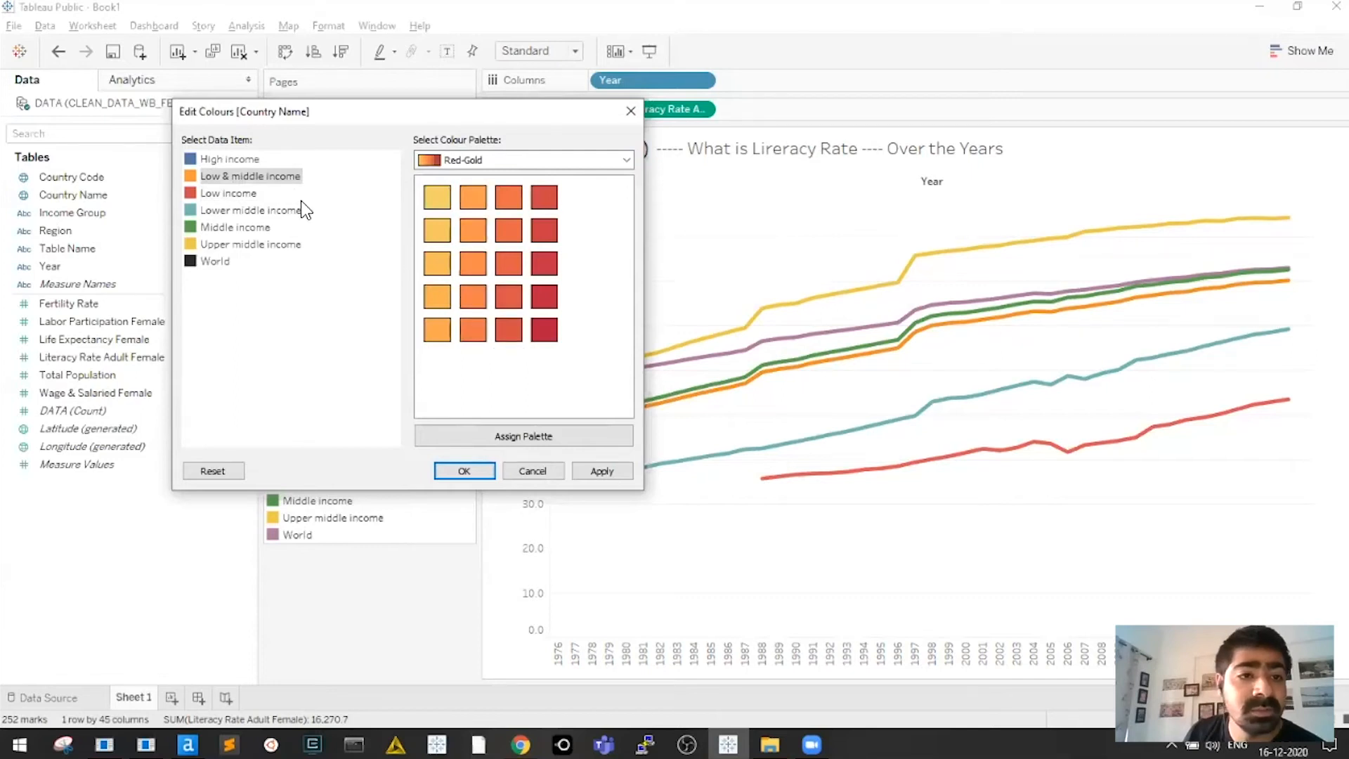
click(250, 210)
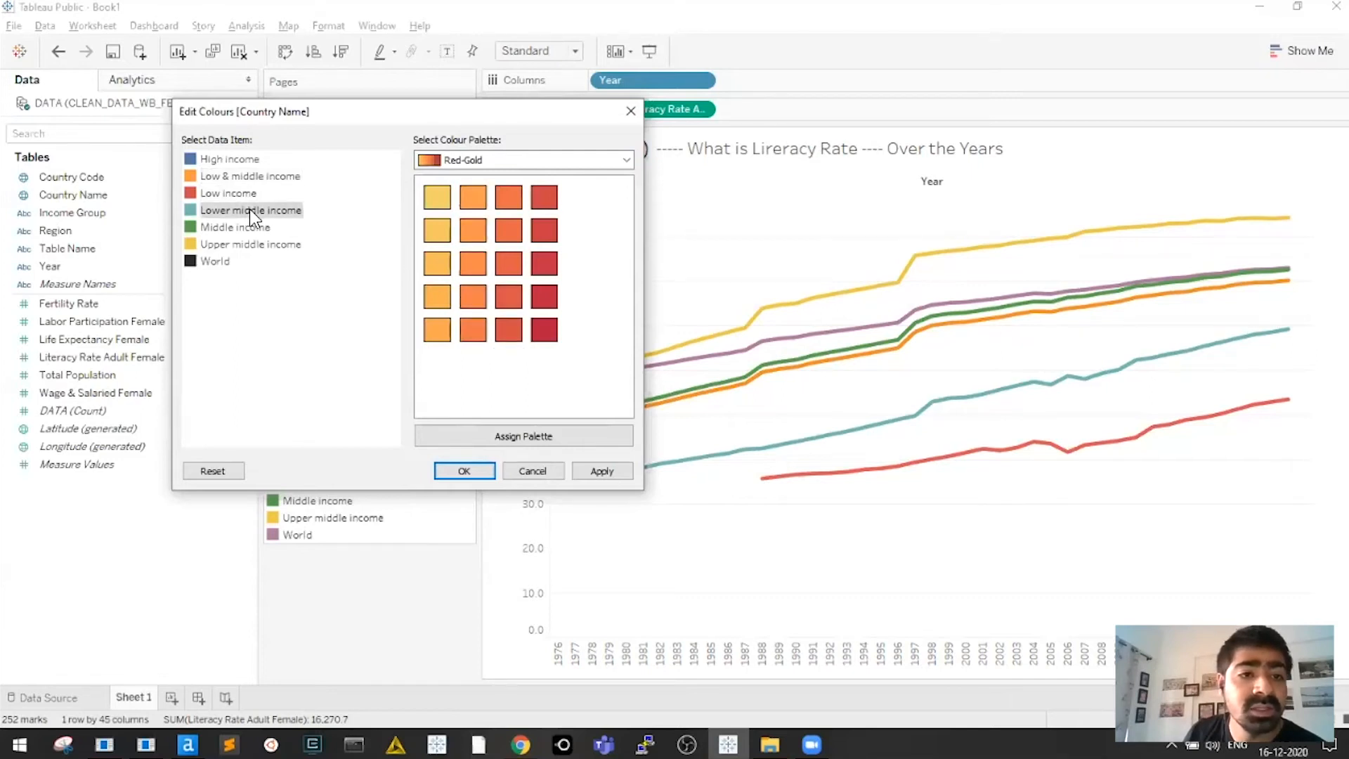
click(433, 201)
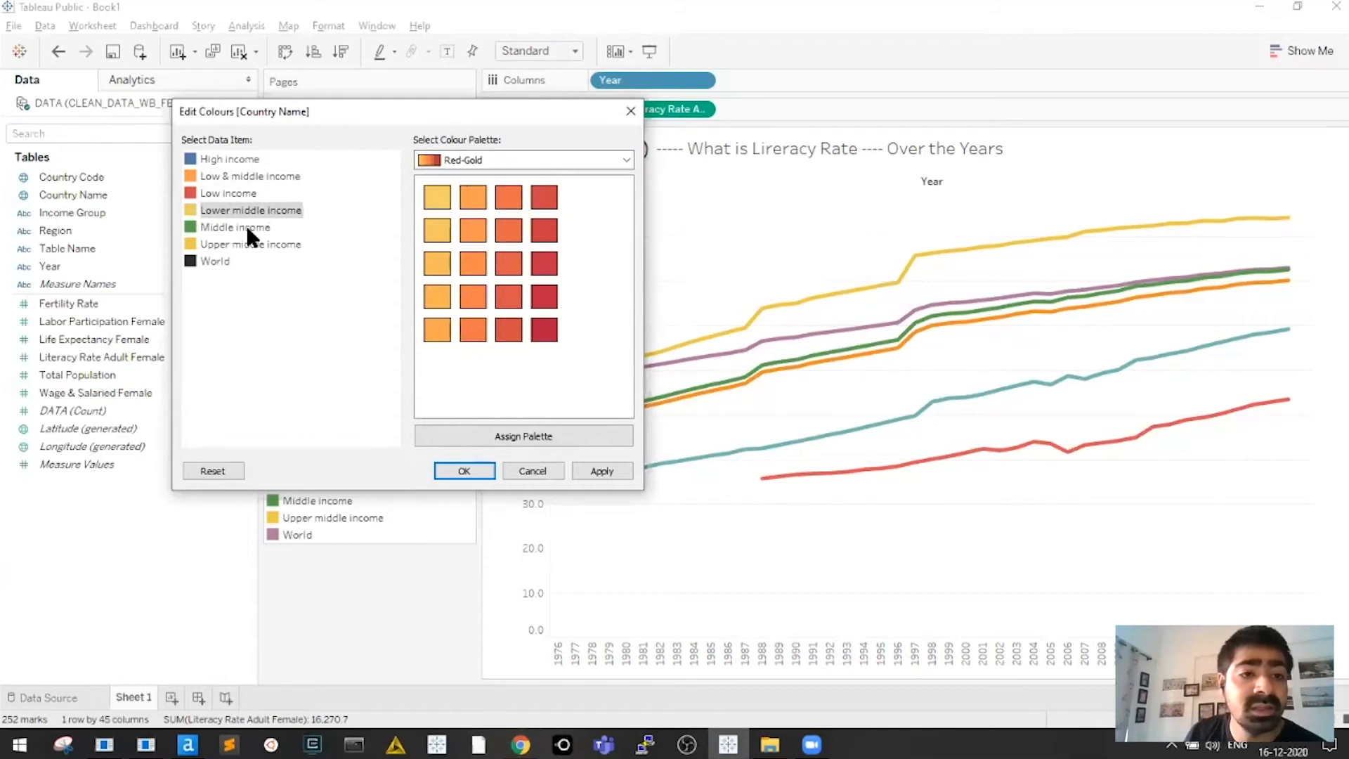
Set Middle income to a custom light grey
click(218, 227)
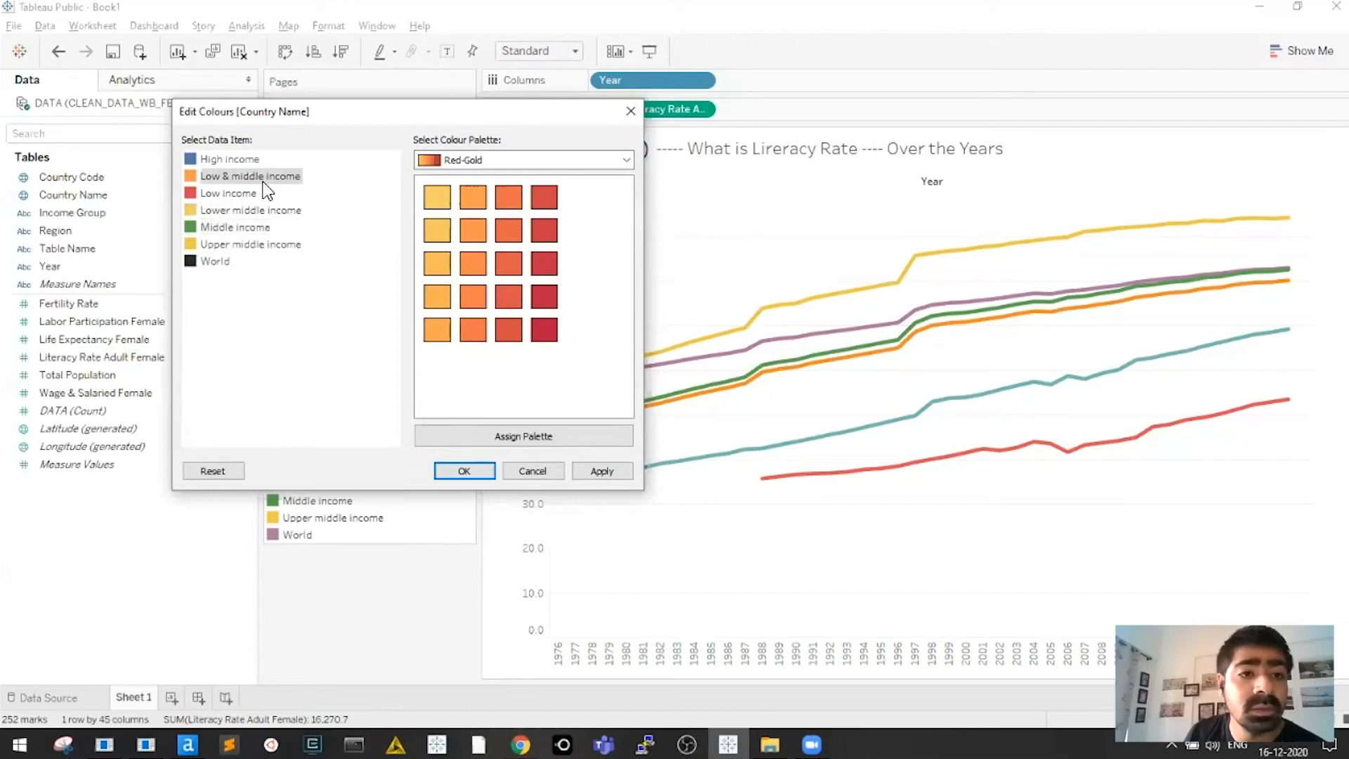
double_click(232, 227)
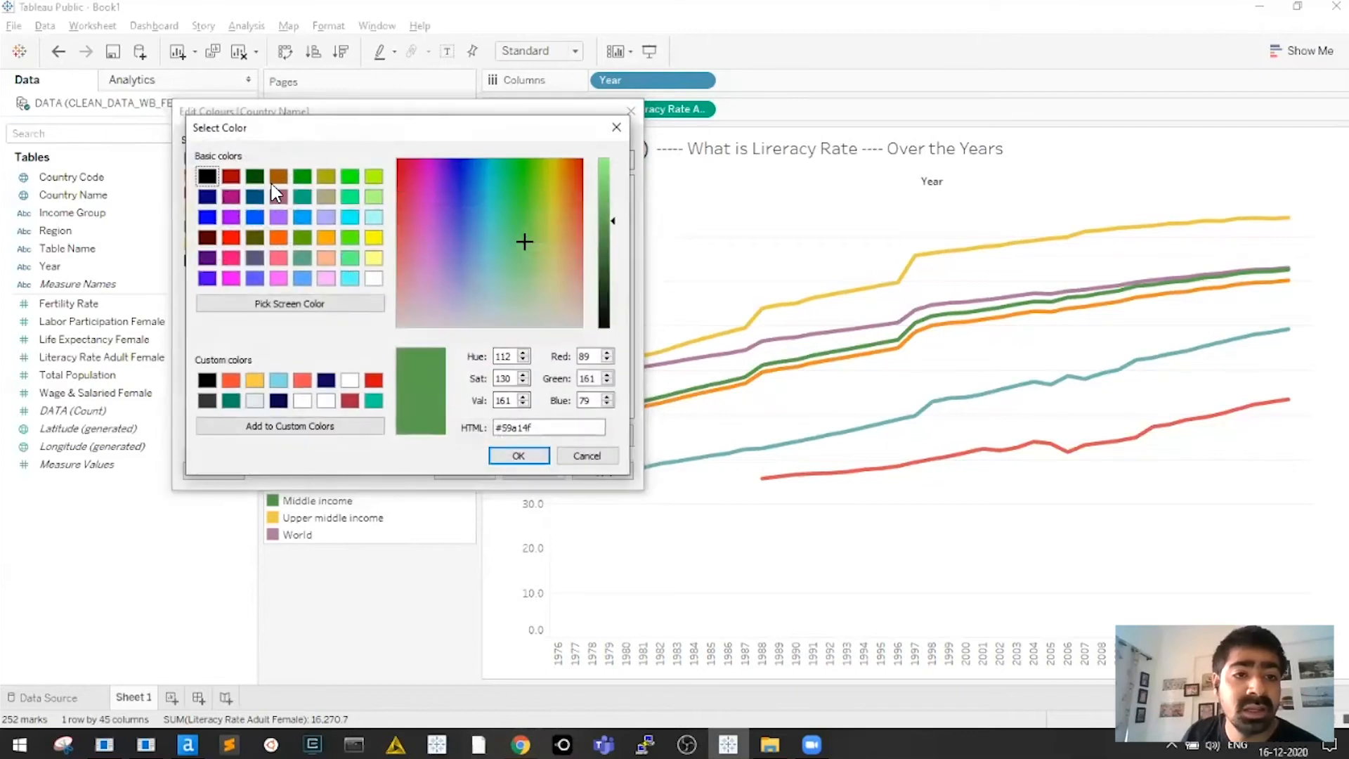
click(207, 175)
click(608, 207)
mouse_move(606, 200)
mouse_down()
mouse_move(606, 179)
mouse_move(610, 202)
mouse_up()
click(519, 456)
double_click(226, 156)
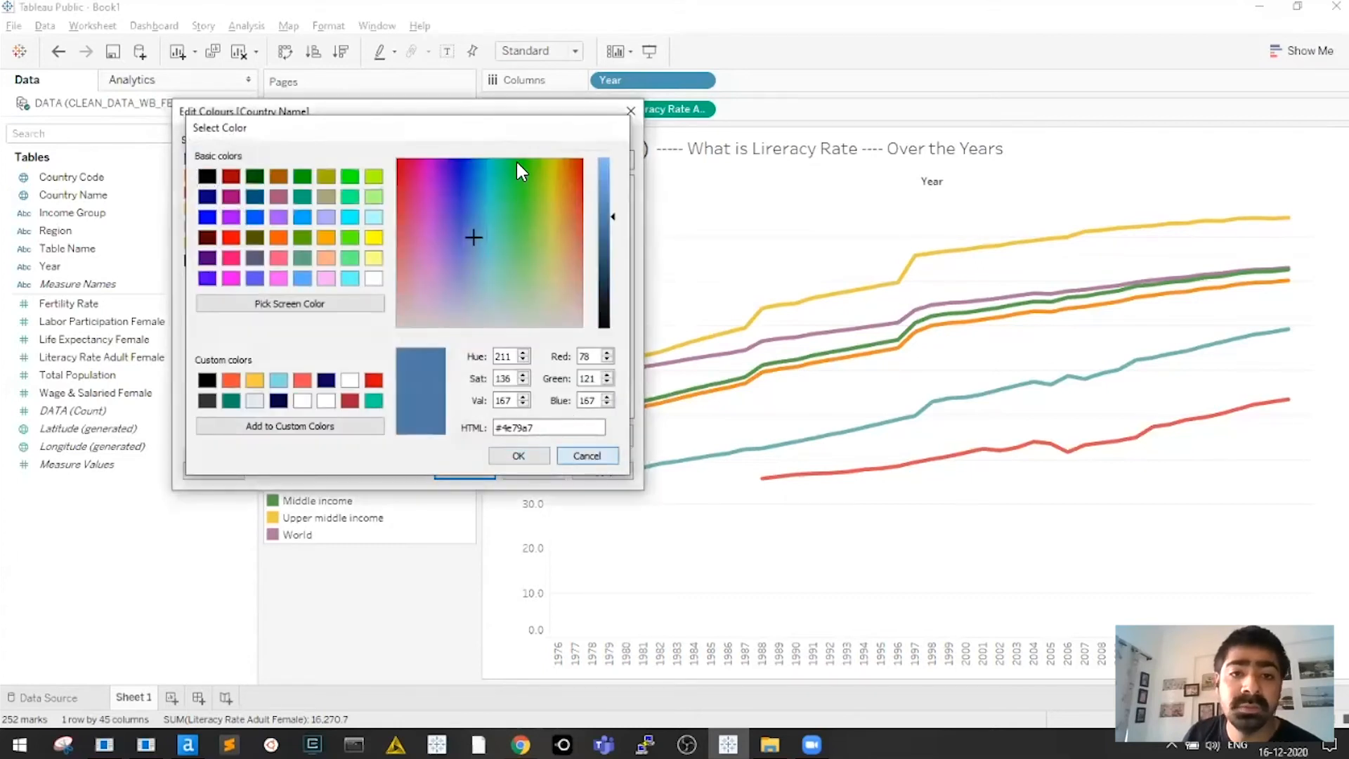
key(Escape)
Using Blue-Teal, colour High income darkest, Middle light, Upper middle dark, and apply
click(520, 161)
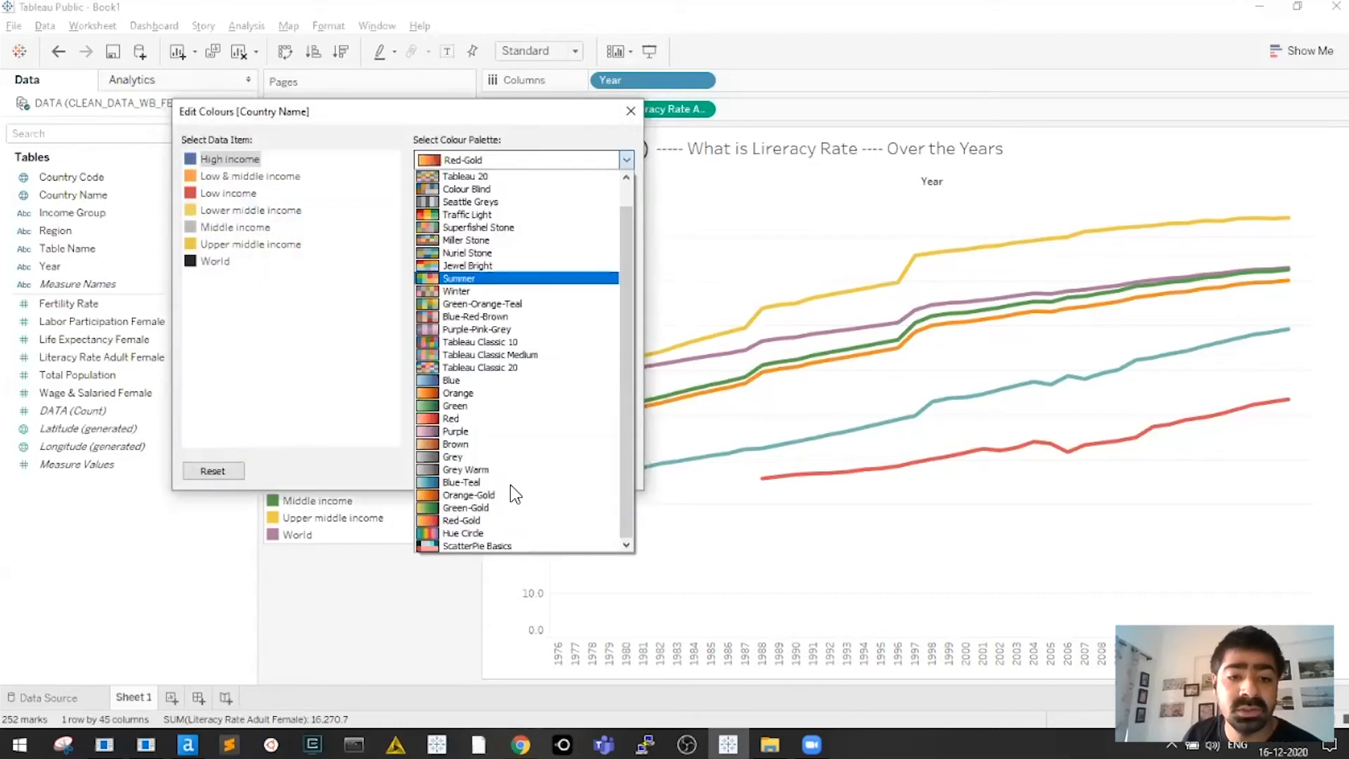
click(511, 482)
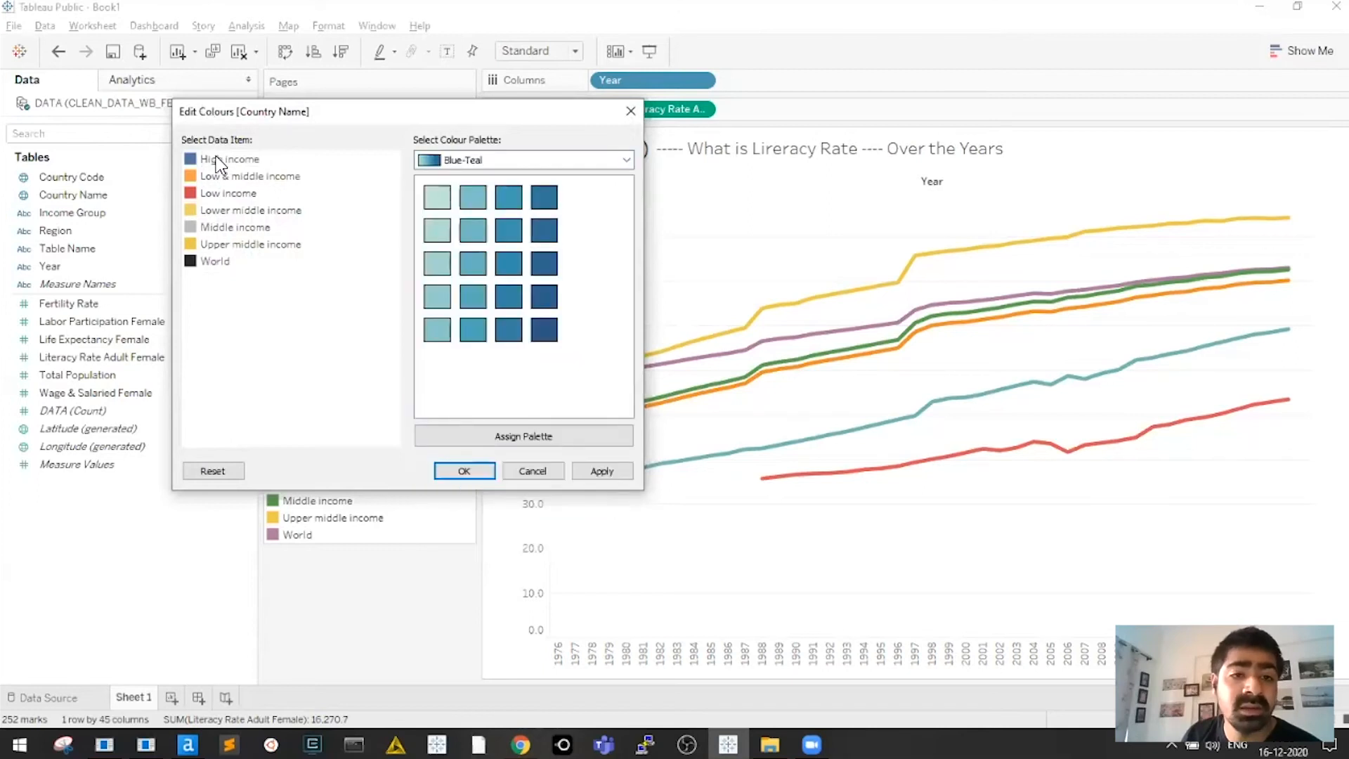
click(544, 330)
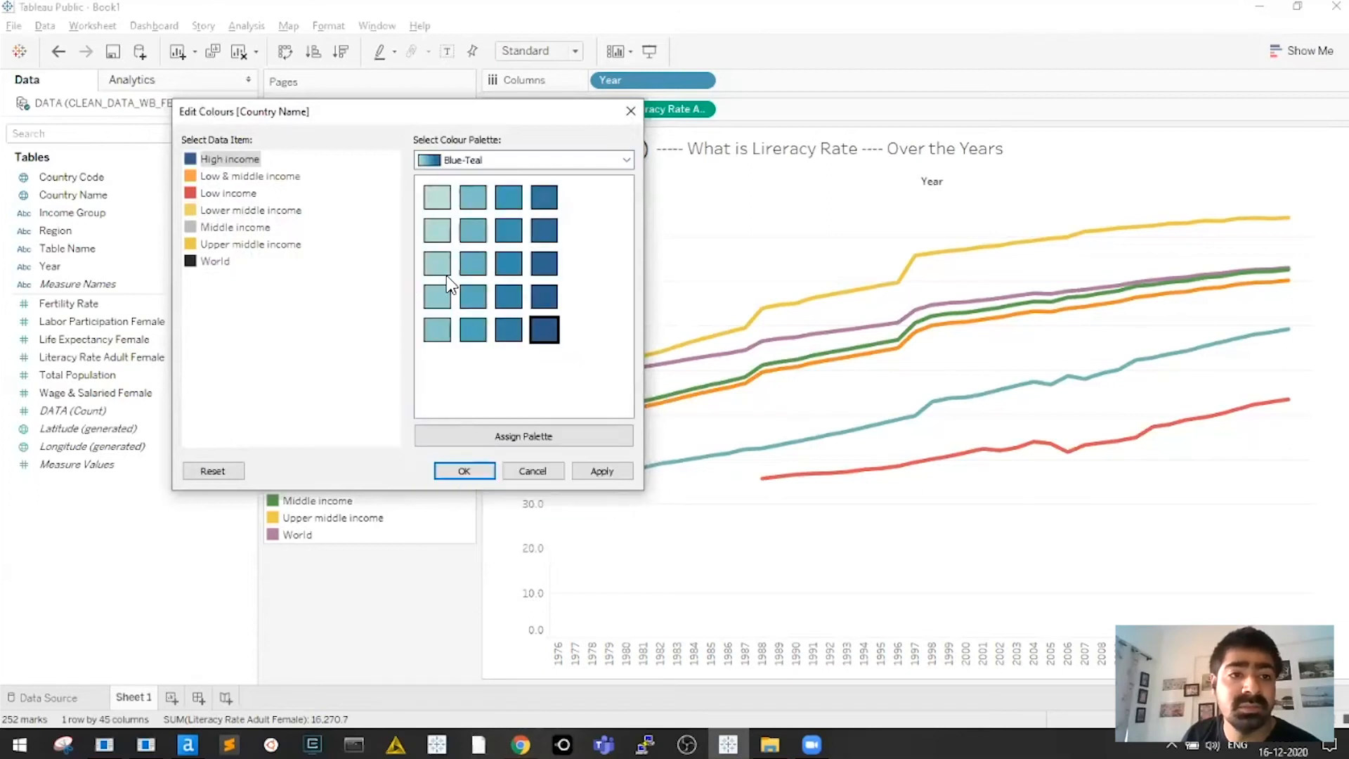
click(235, 227)
click(466, 226)
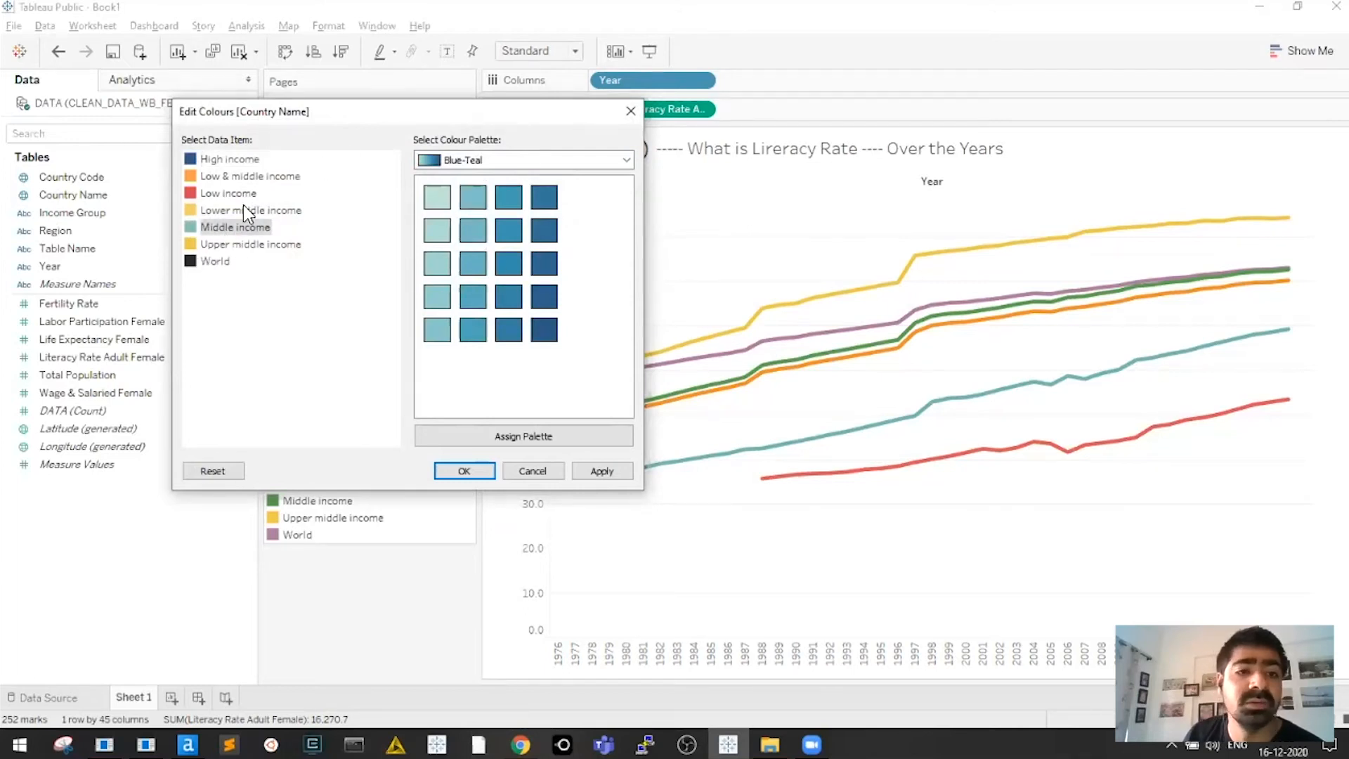
click(257, 244)
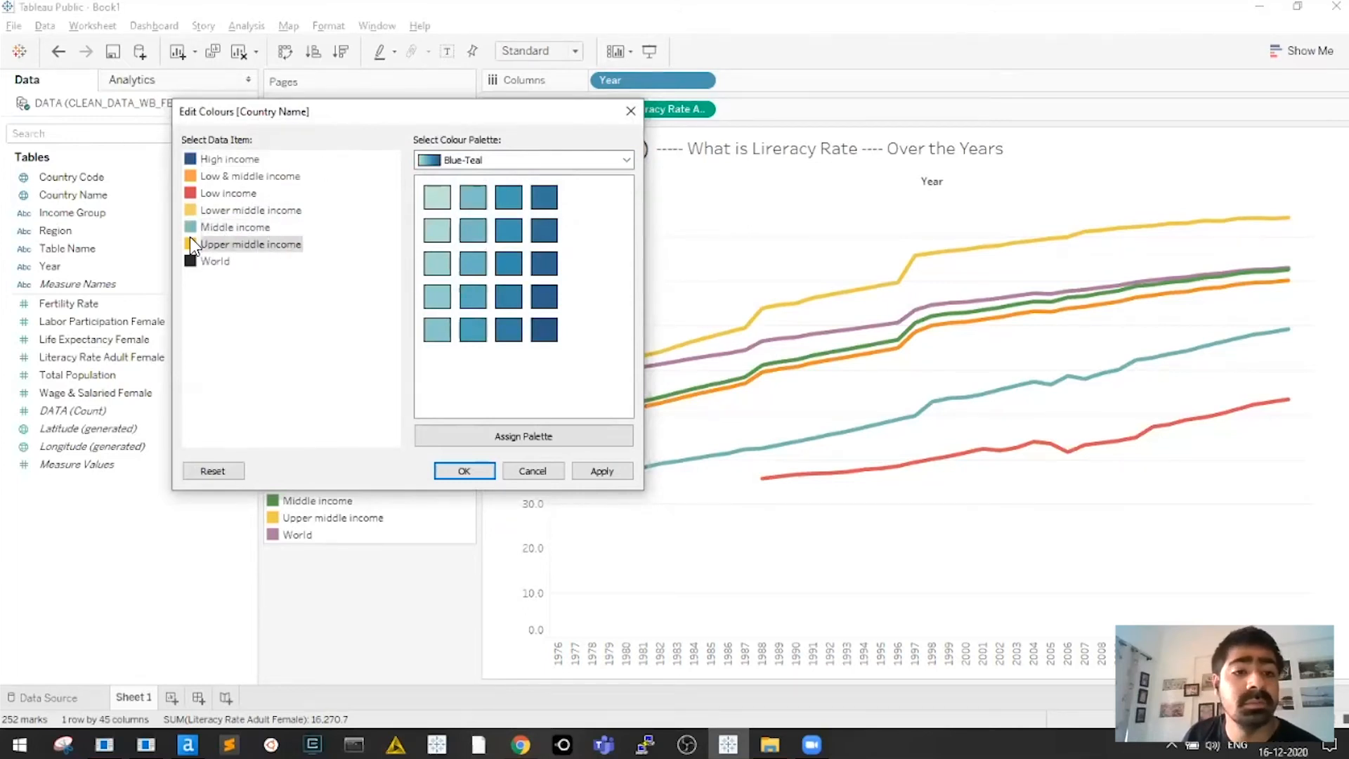
click(543, 198)
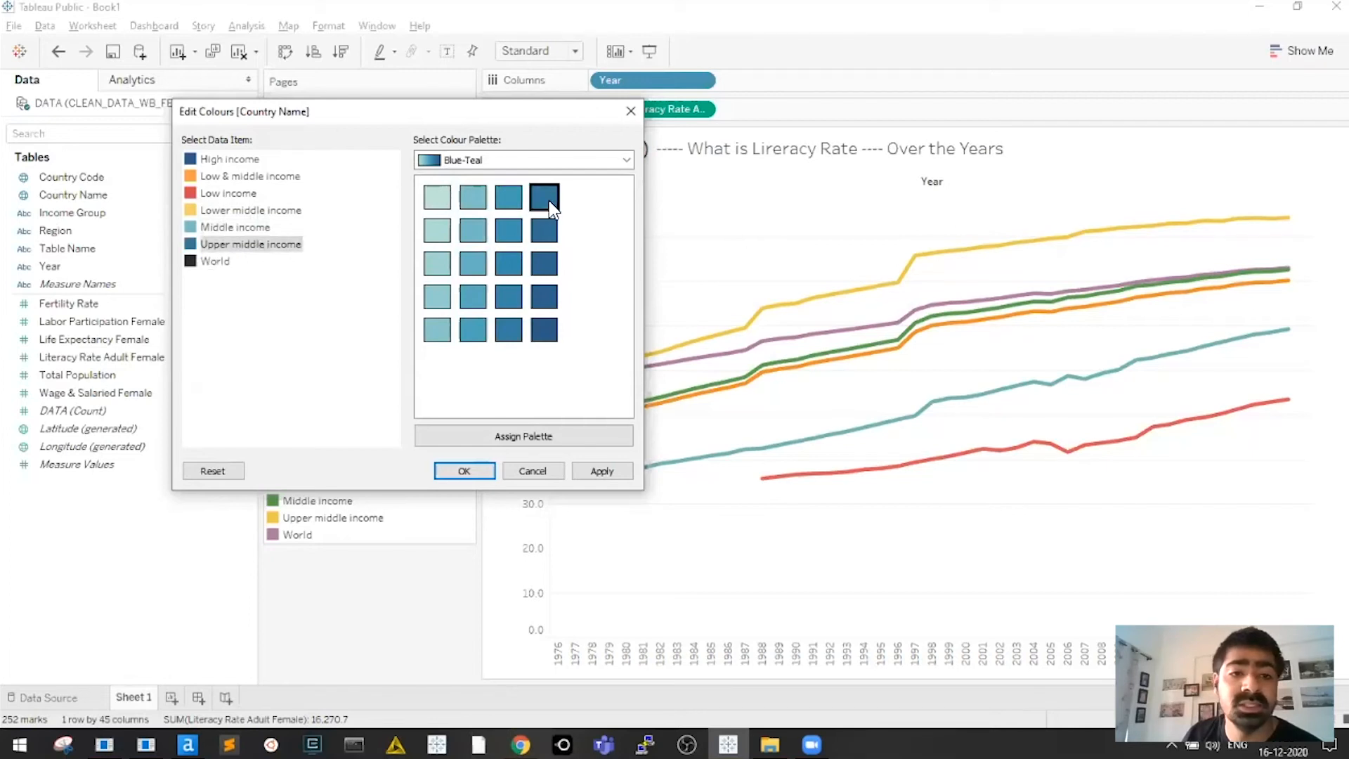
click(483, 477)
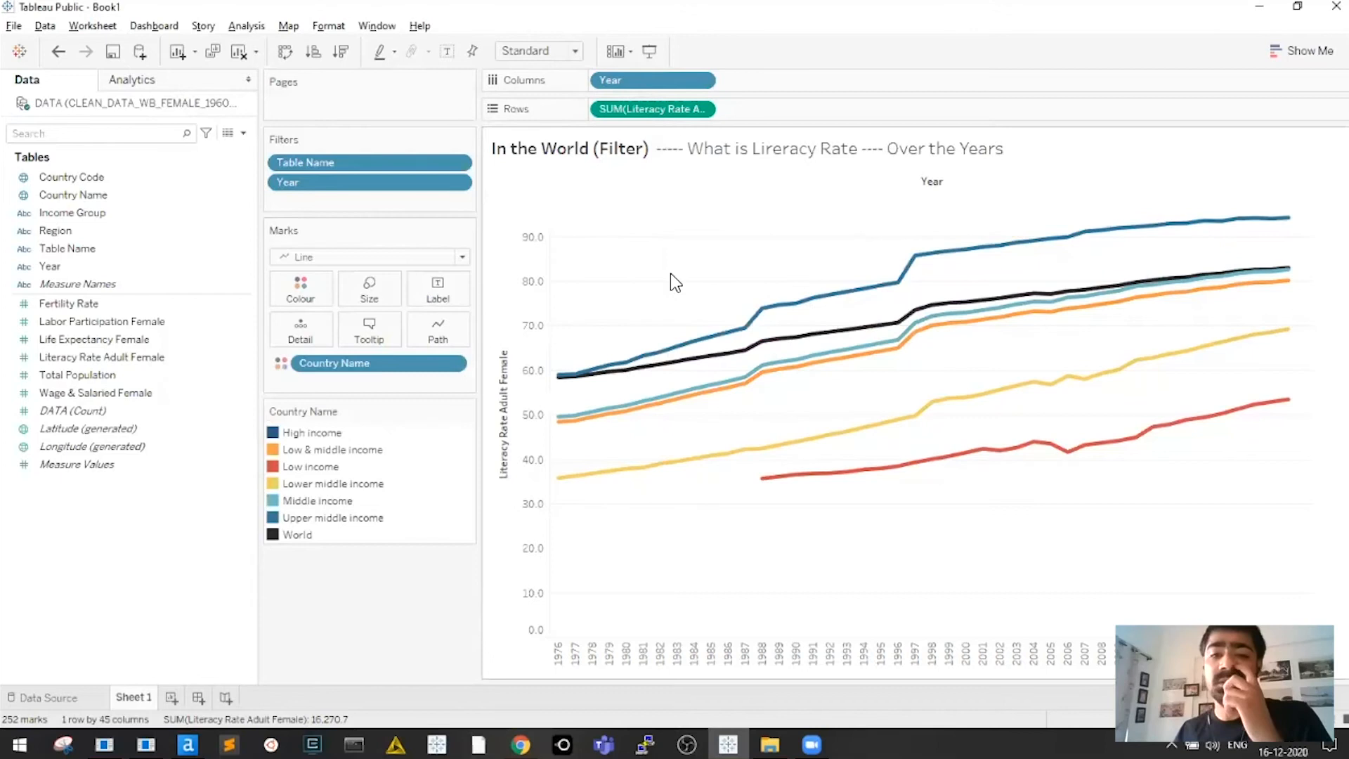
Adjust the thickness of the chart lines with the Size slider
click(377, 301)
drag(421, 330, 402, 330)
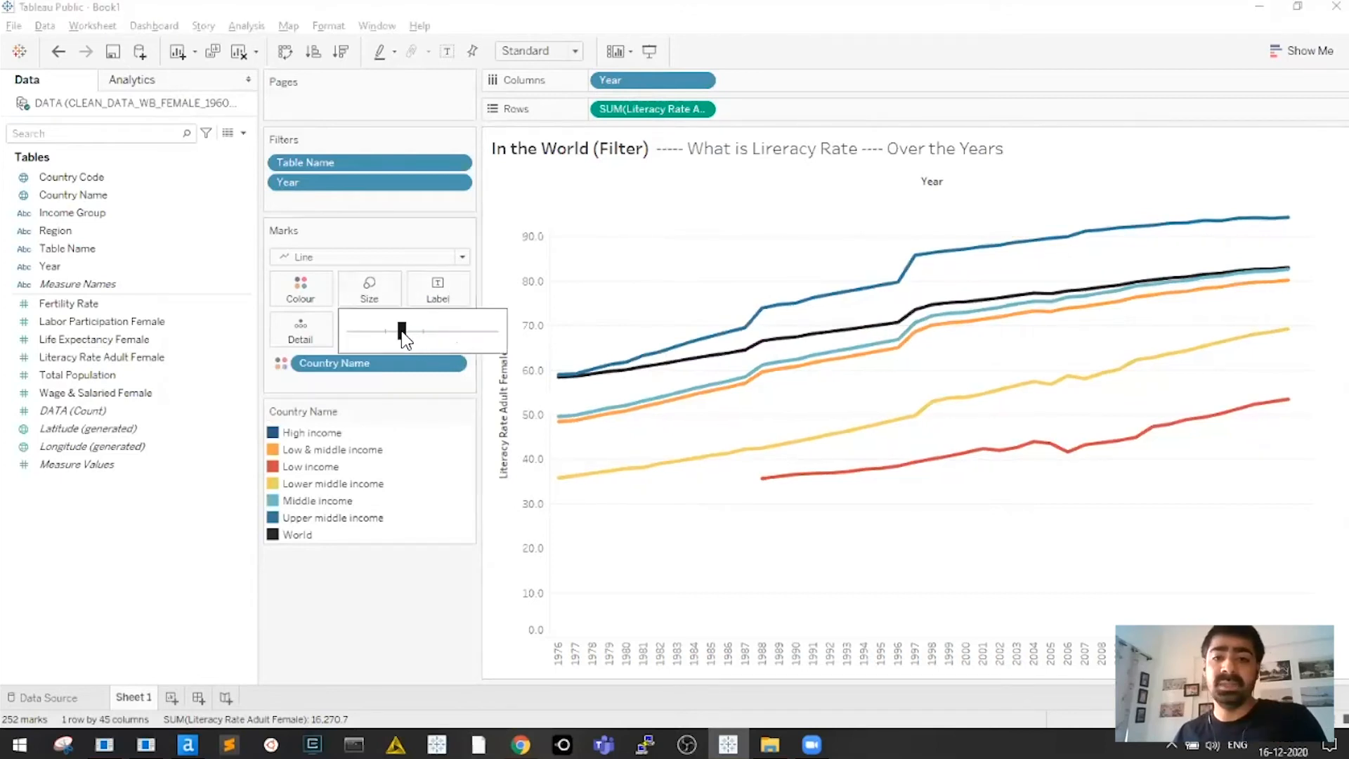
click(682, 258)
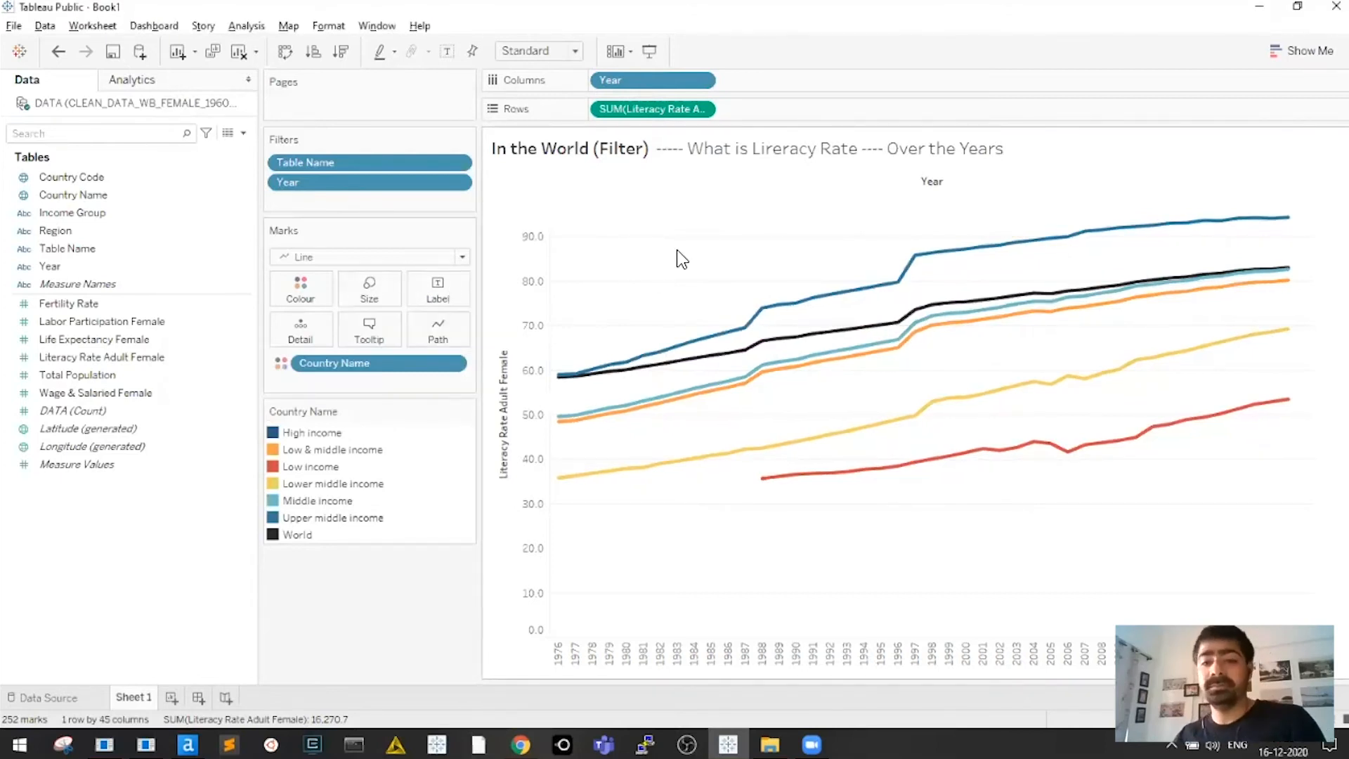
Rename Sheet 1 to 'Literacy Trend'
double_click(135, 698)
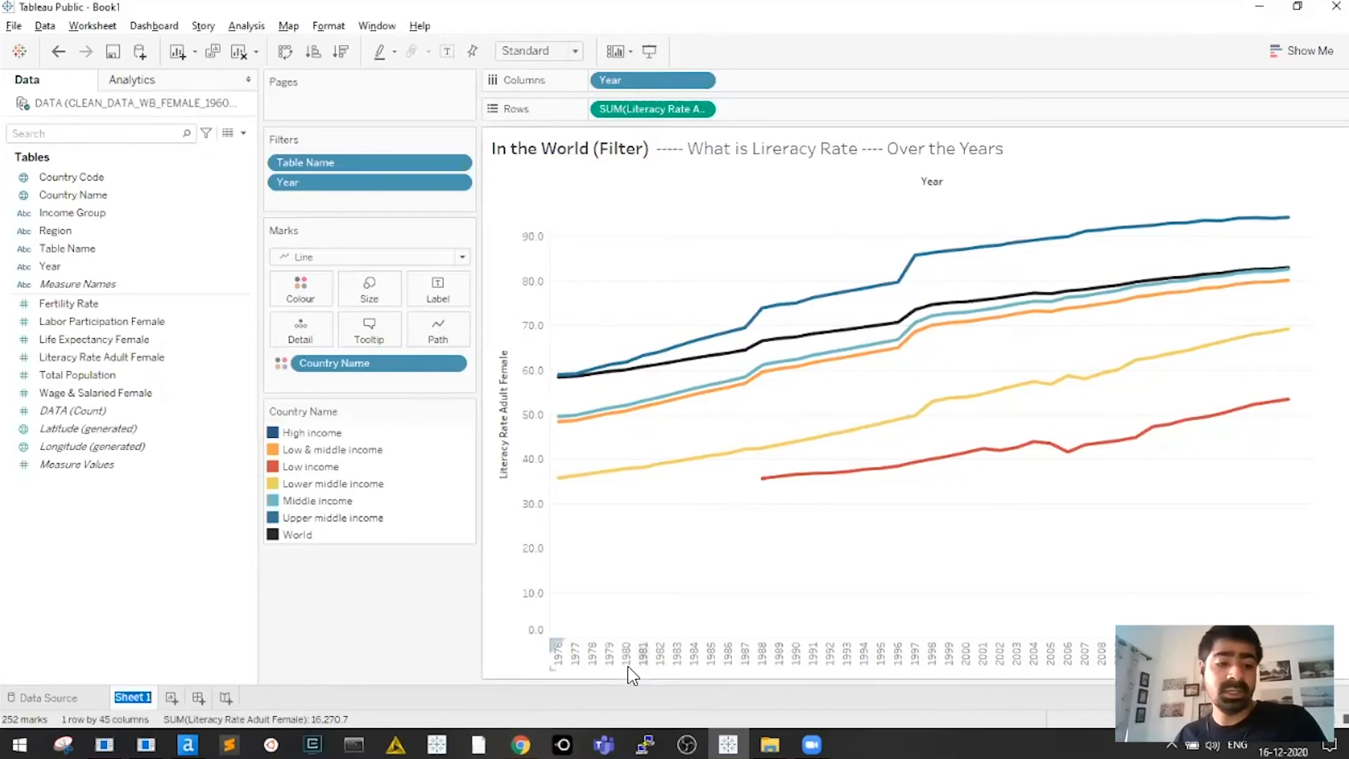
text(Literacy Trend)
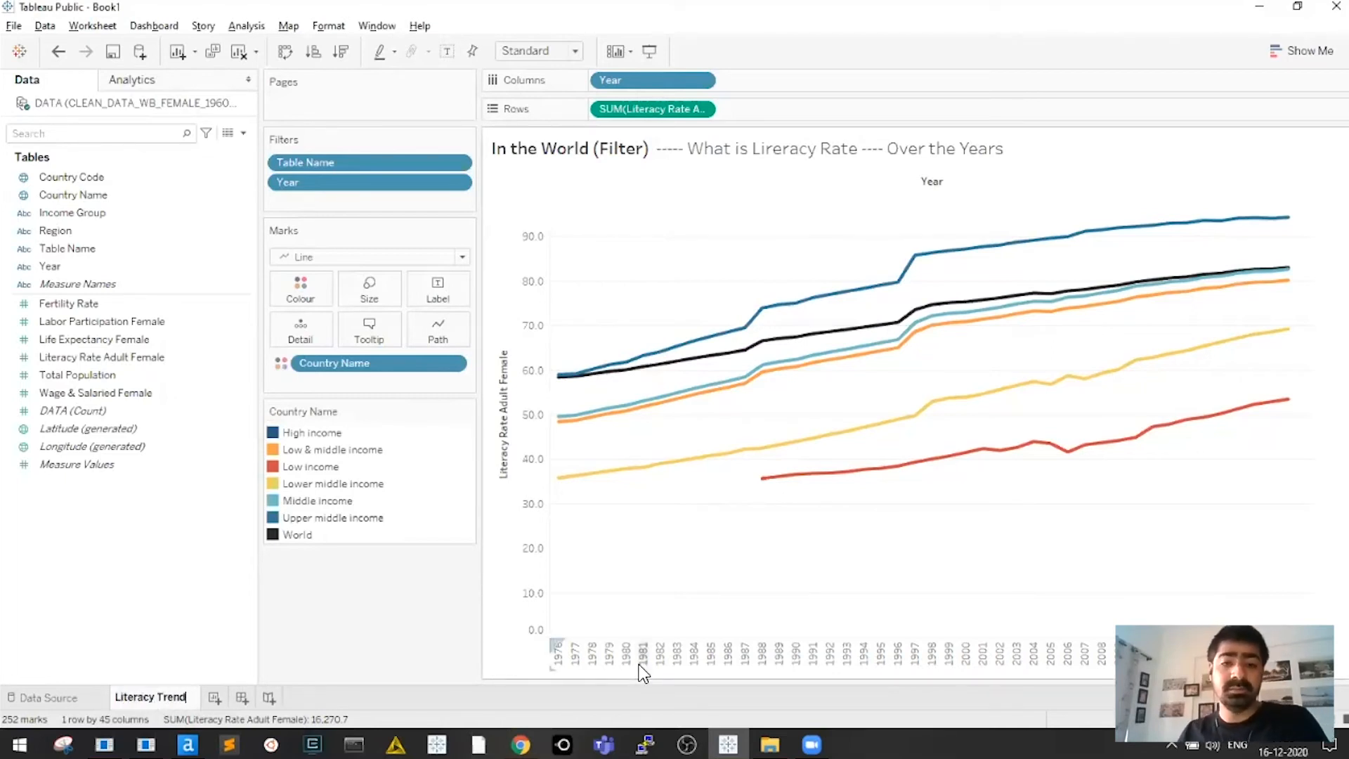
key(Return)
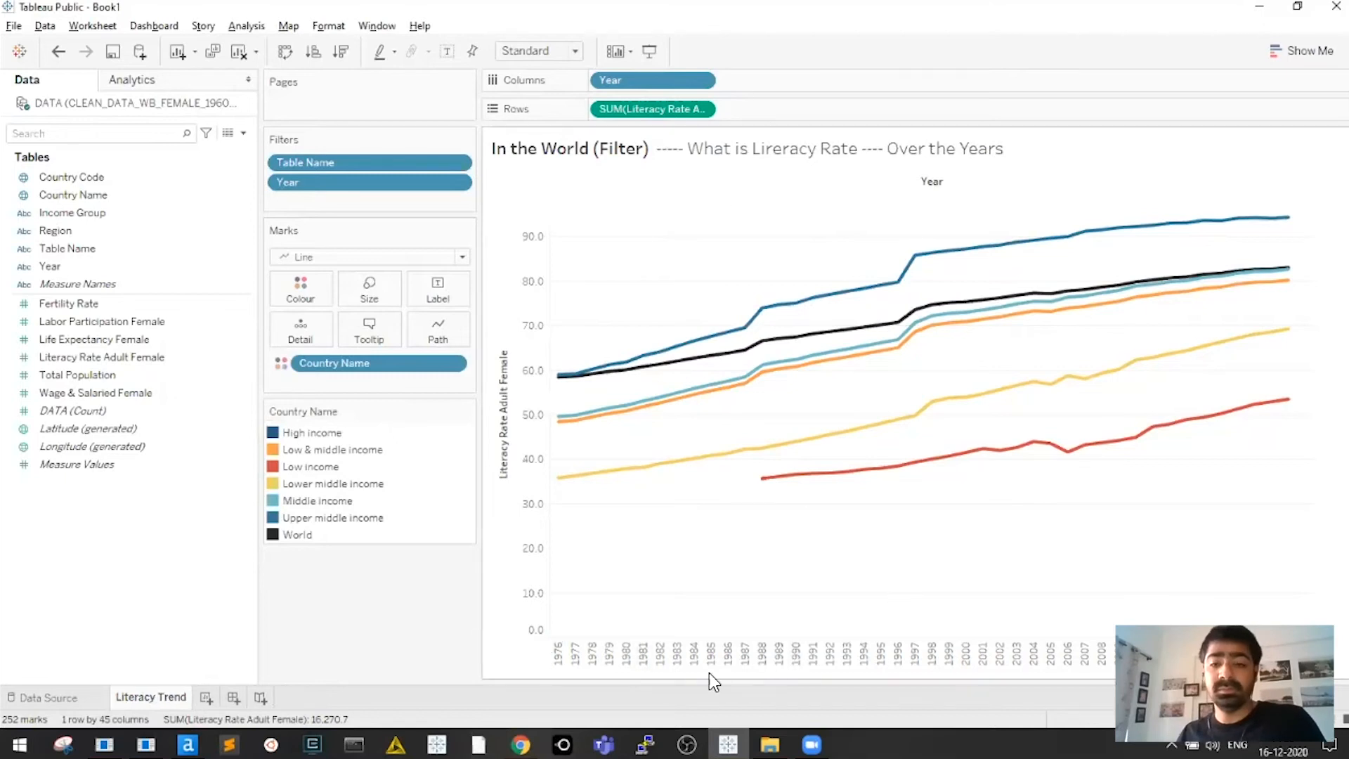
click(779, 657)
click(805, 672)
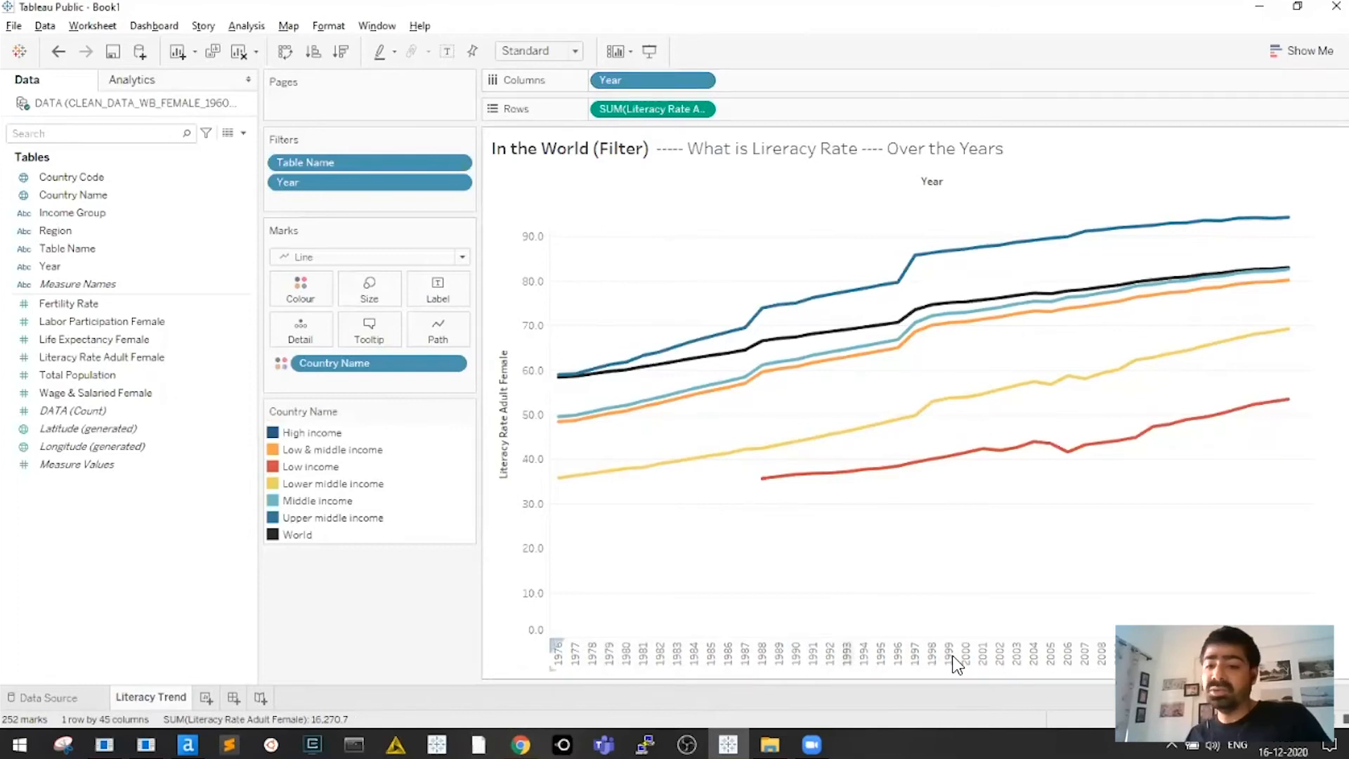
Make Year a whole-number field and switch its Columns pill to a continuous axis
click(701, 80)
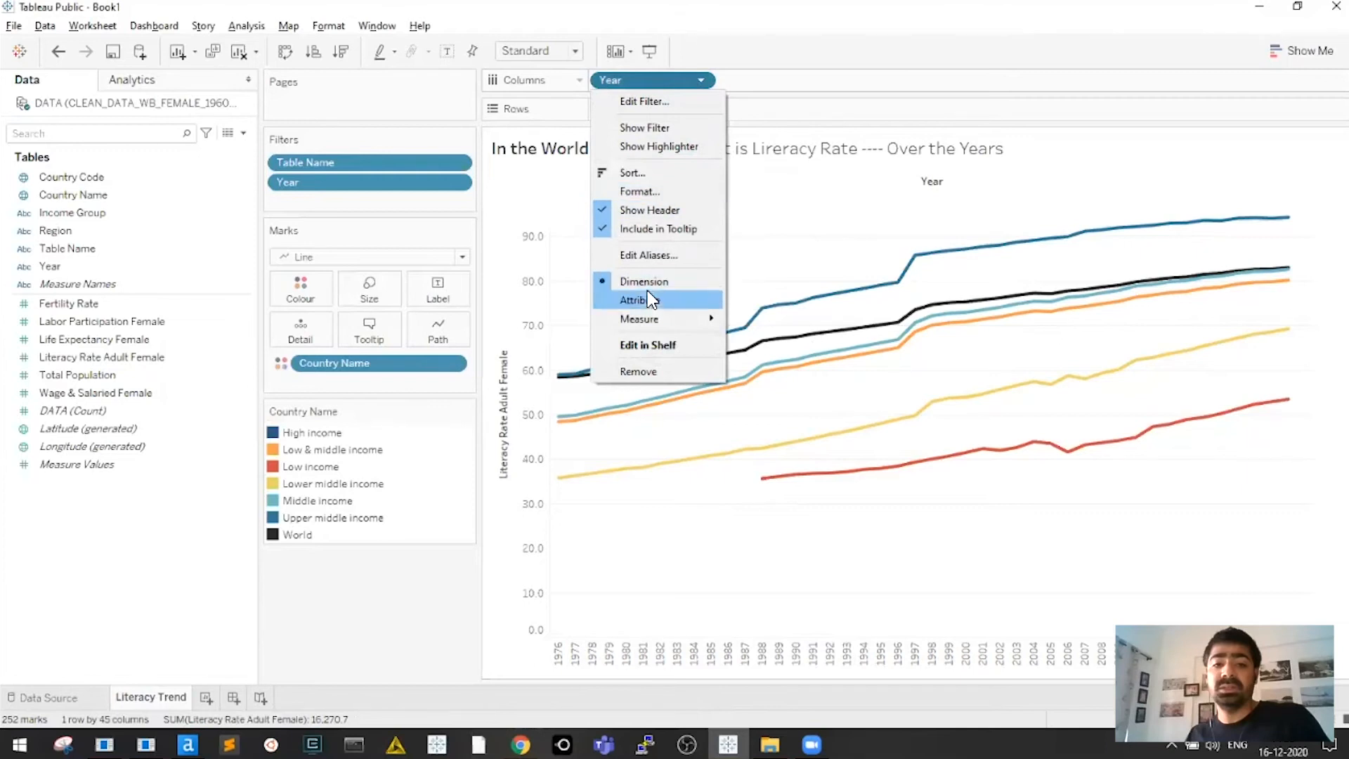
click(681, 78)
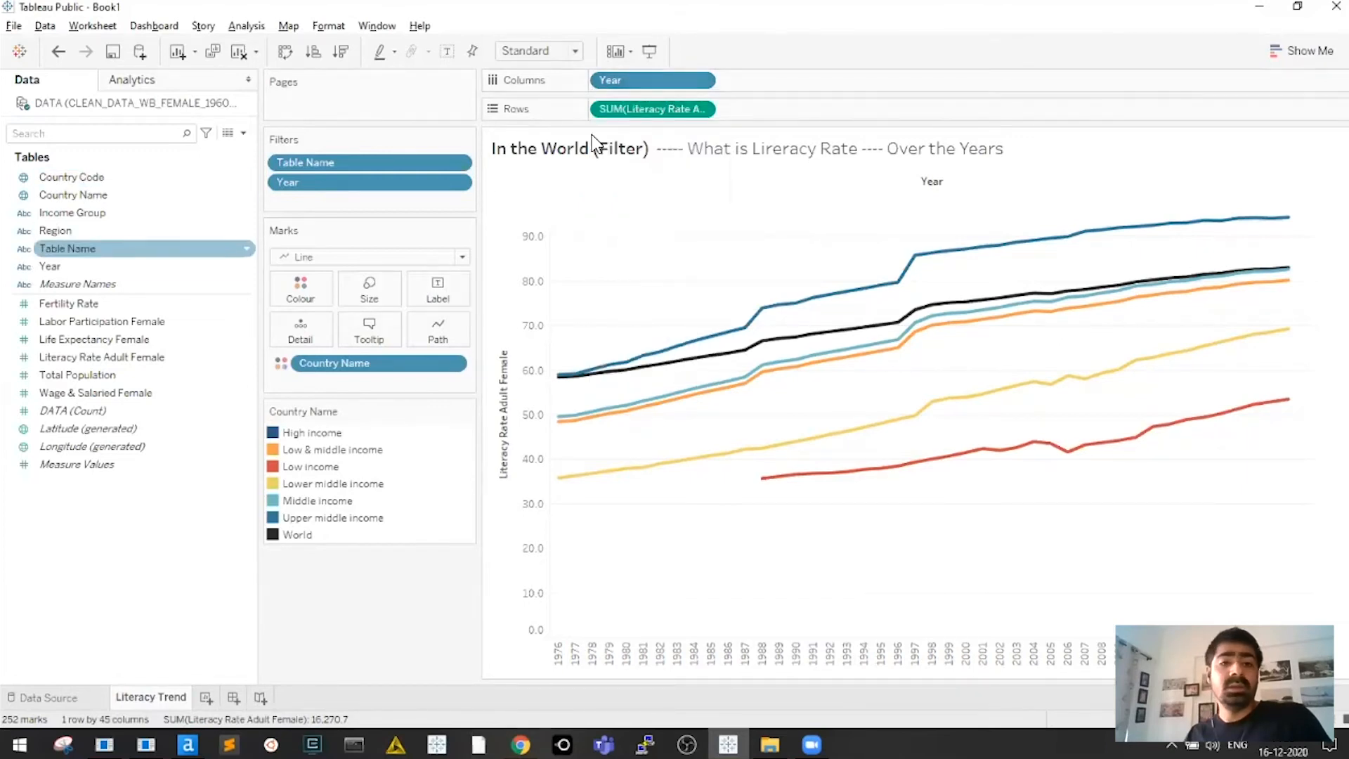
click(25, 268)
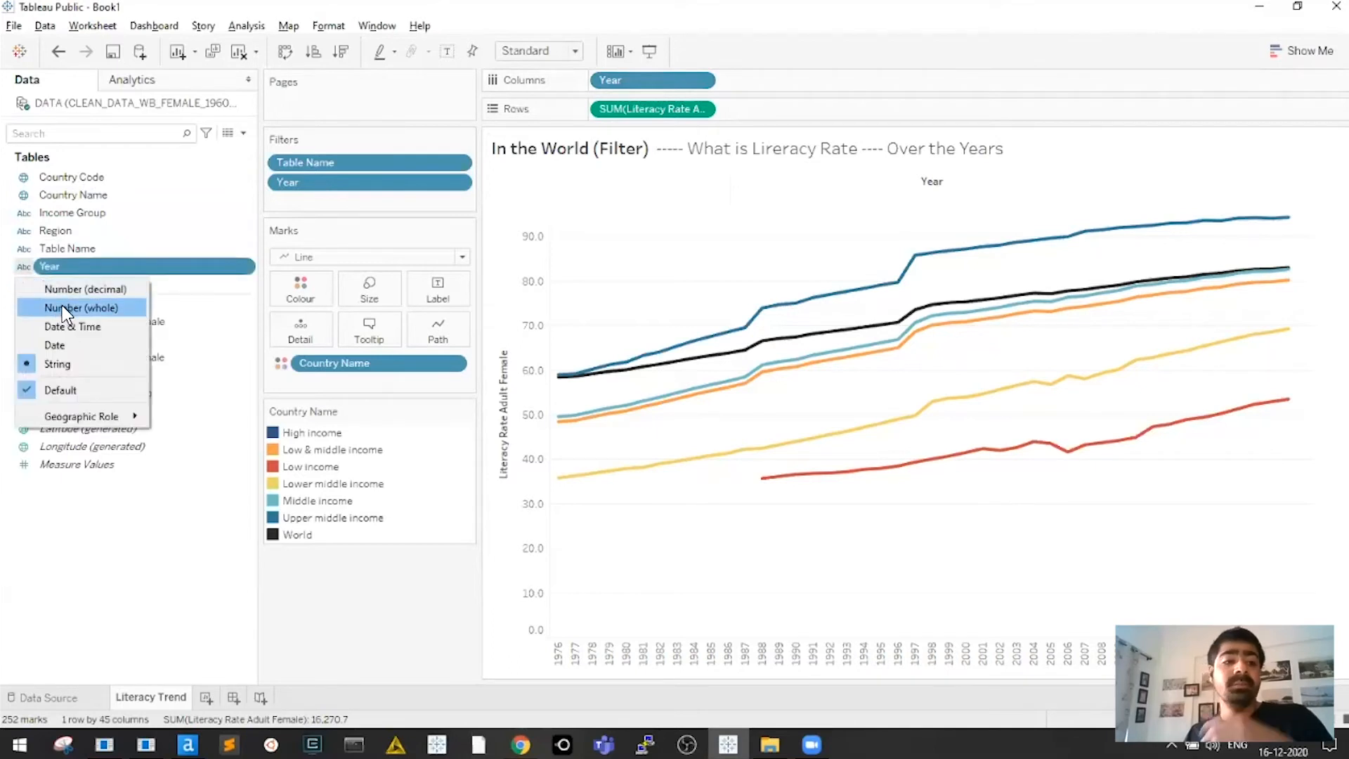
click(25, 267)
click(27, 267)
click(73, 310)
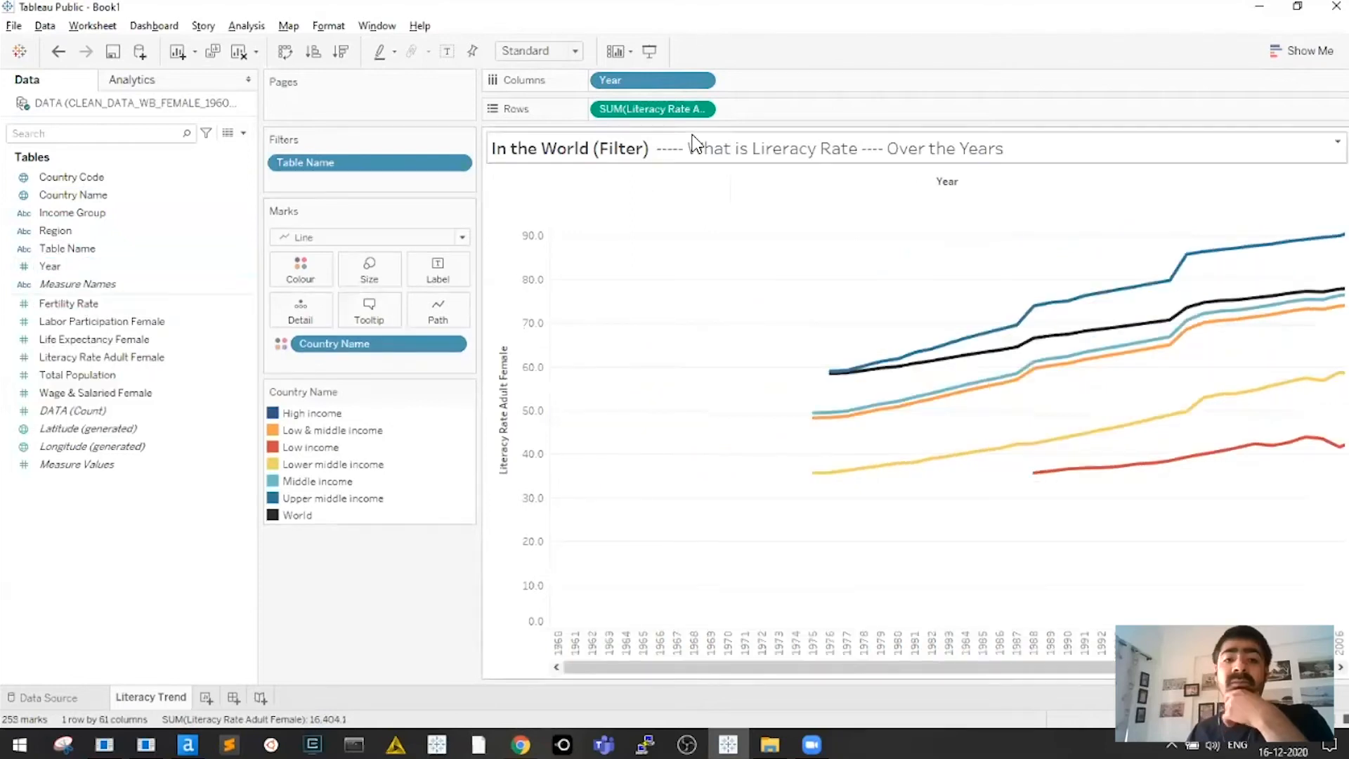
click(702, 81)
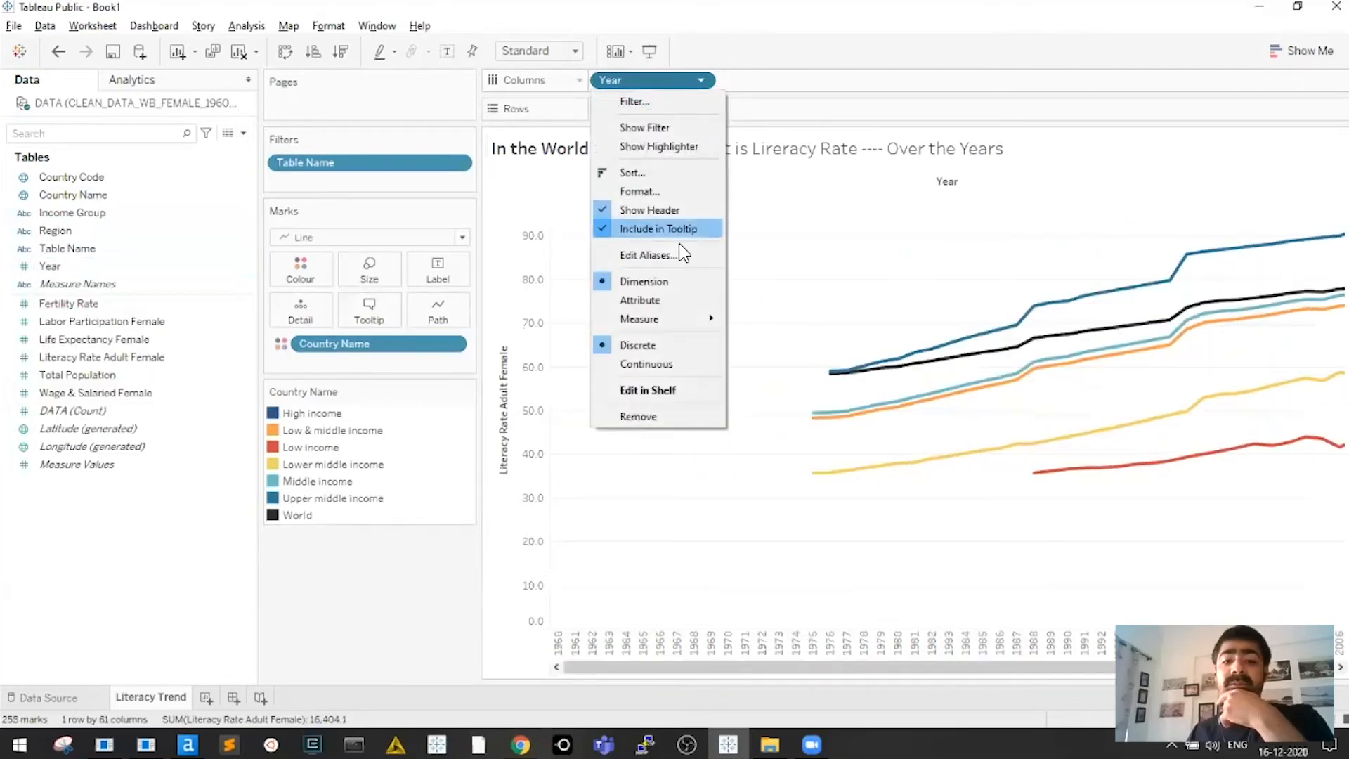
click(646, 364)
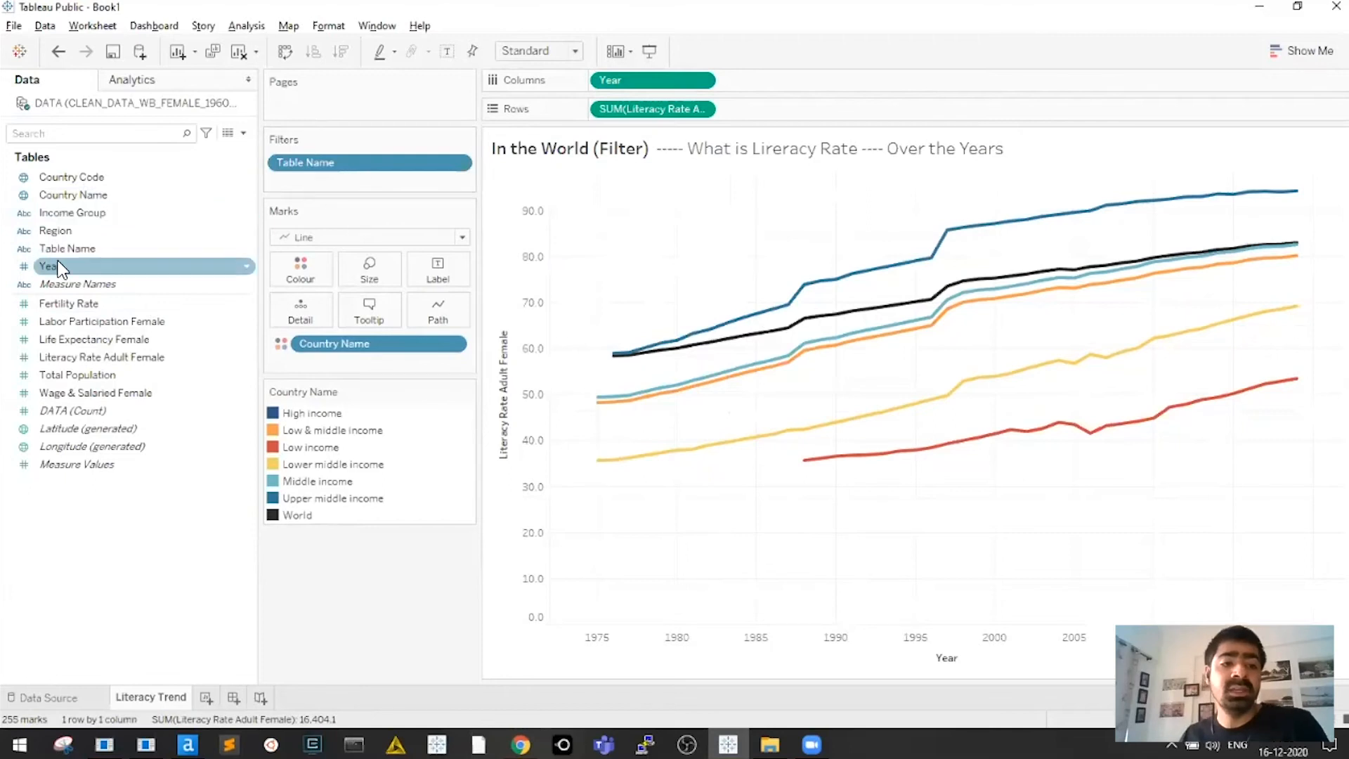
Add a Year filter that excludes 1960 through 1970
drag(49, 266, 314, 185)
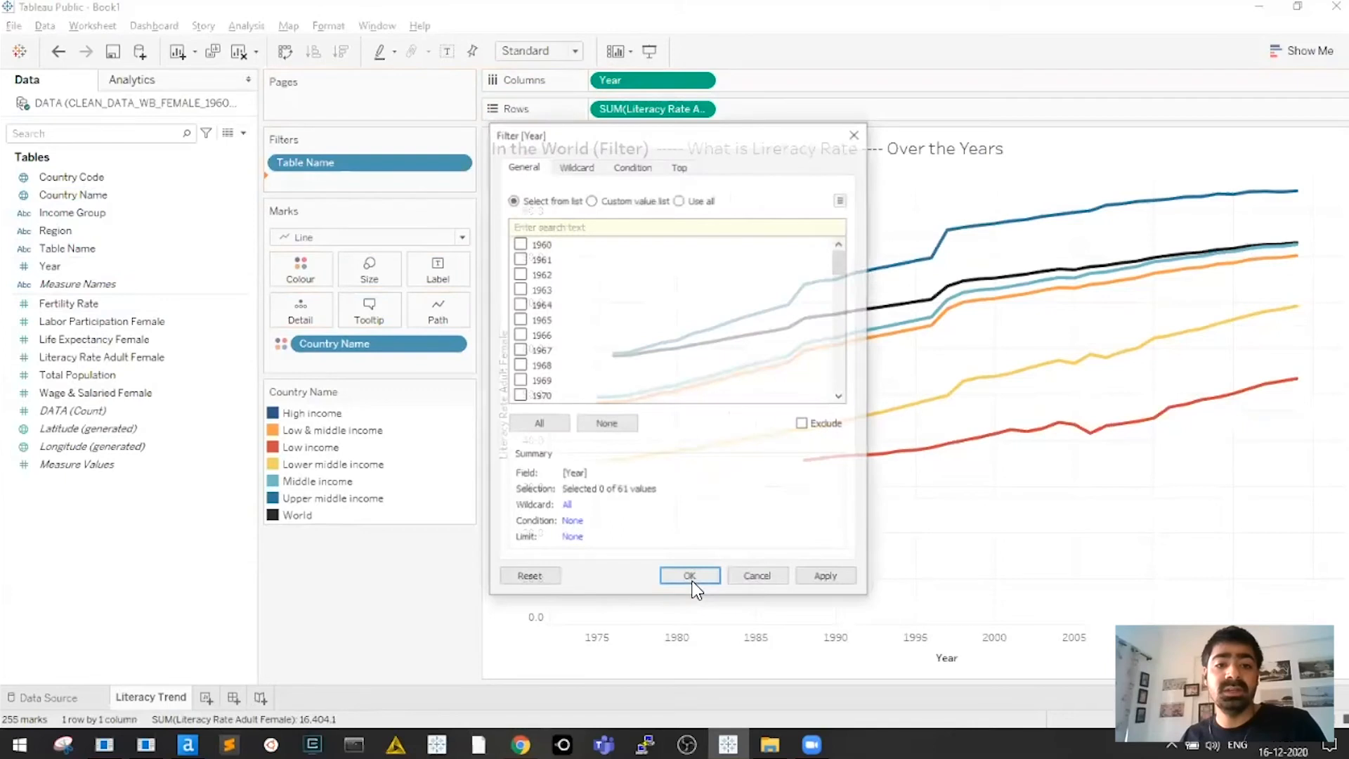
click(541, 422)
click(519, 243)
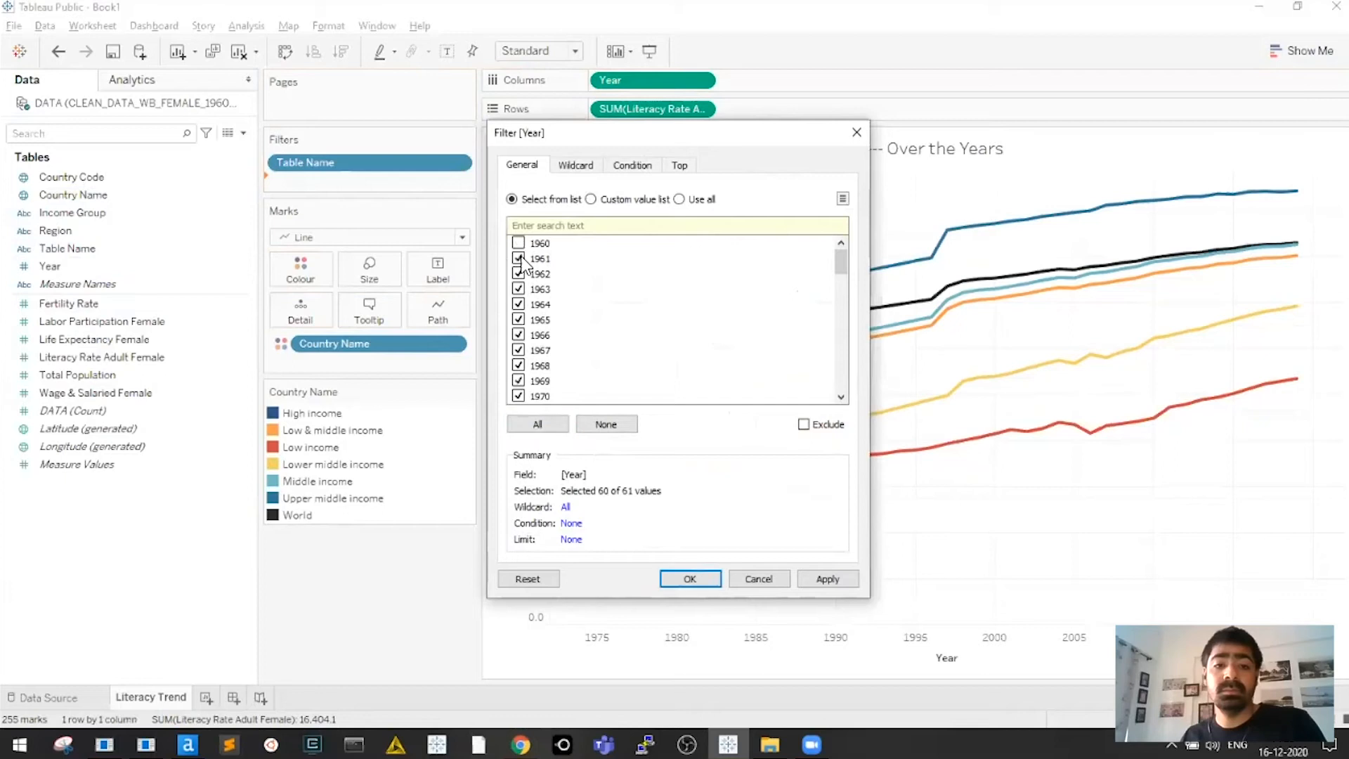
key(space)
key(space)
key(space)
key(space)
key(space)
key(space)
key(space)
key(space)
key(space)
key(space)
click(690, 579)
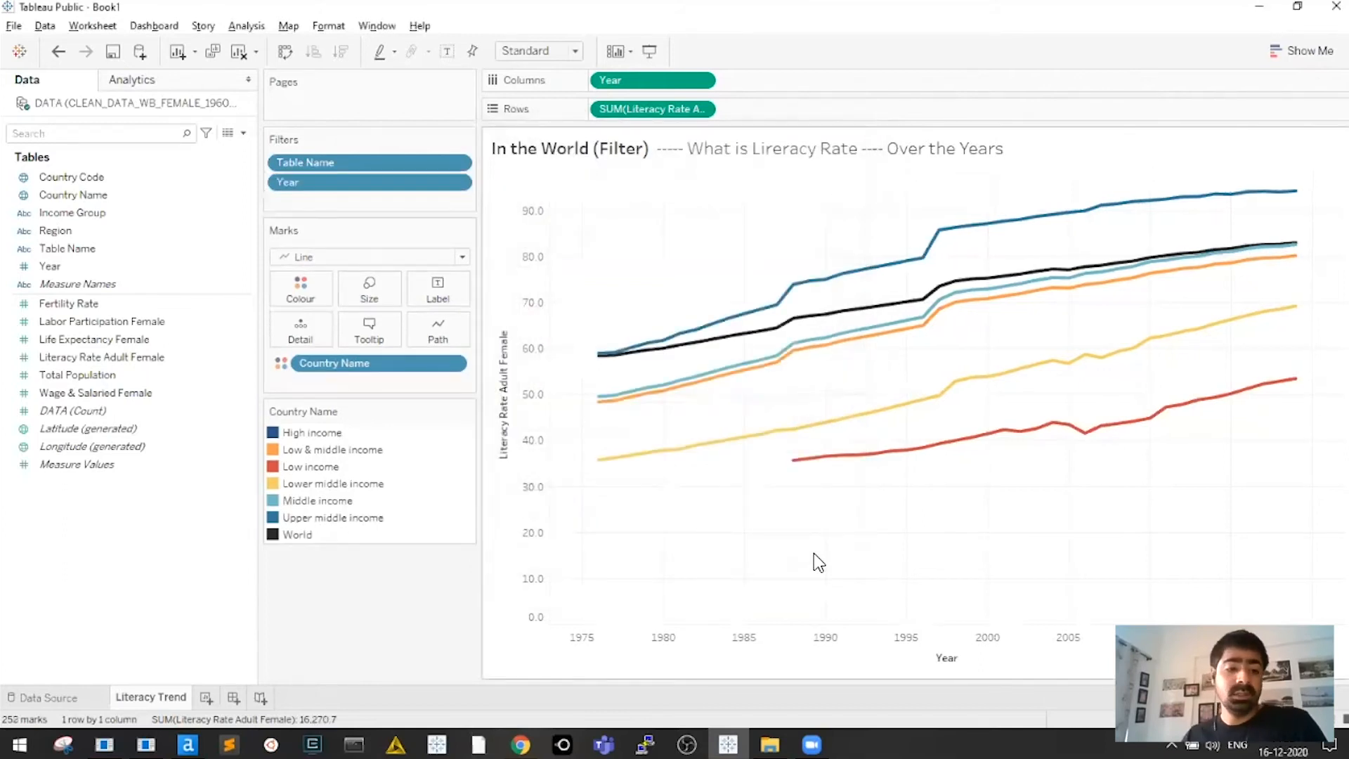
Replace the chart title with 'Female Literacy Rate'
double_click(636, 153)
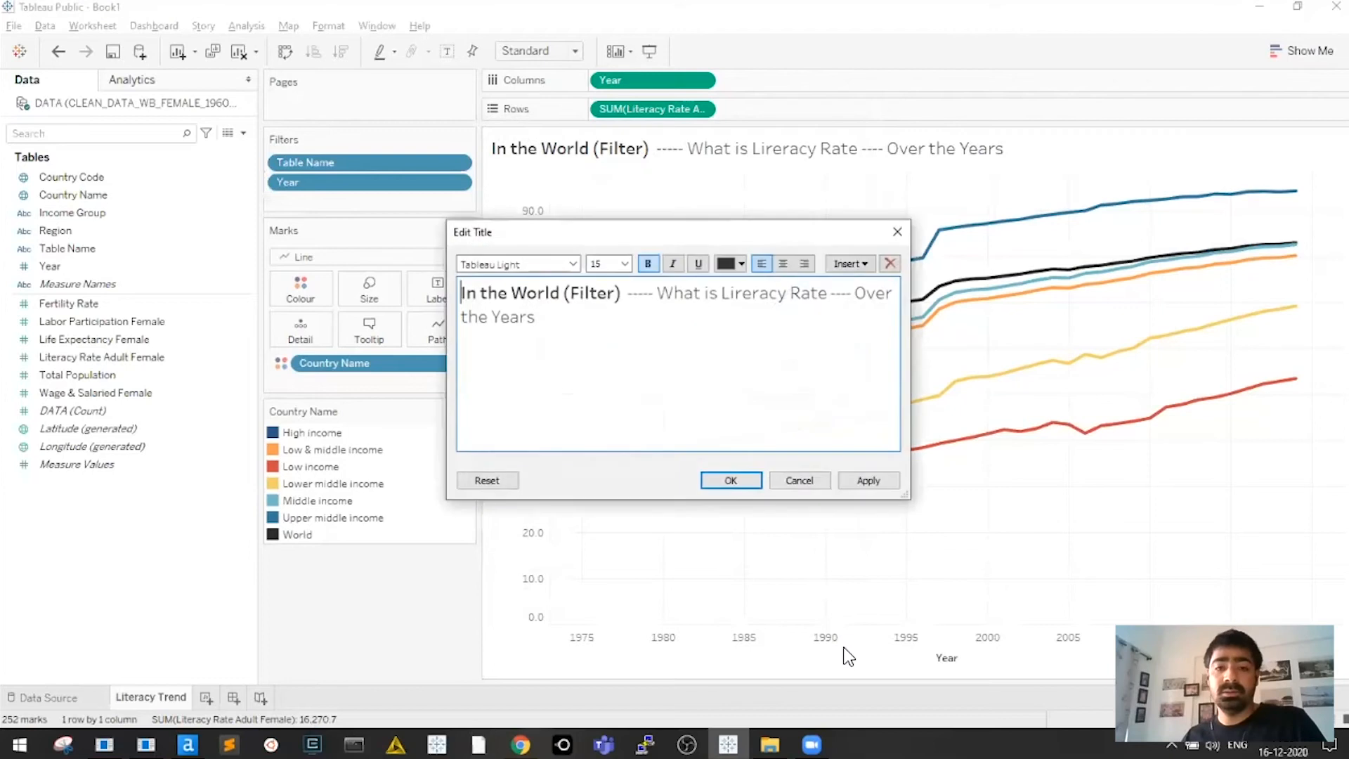
key(ctrl+a)
key(BackSpace)
text(Fema)
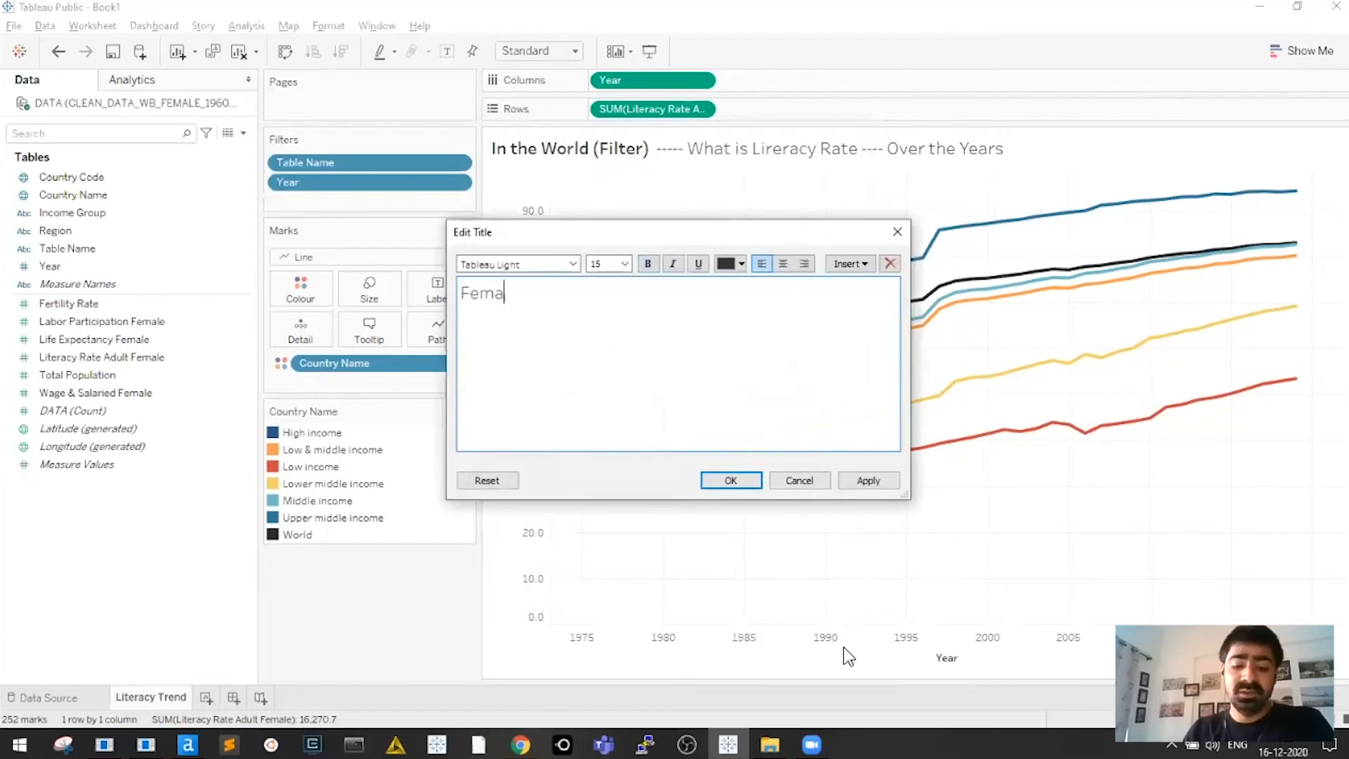
text(le Literacy Rate)
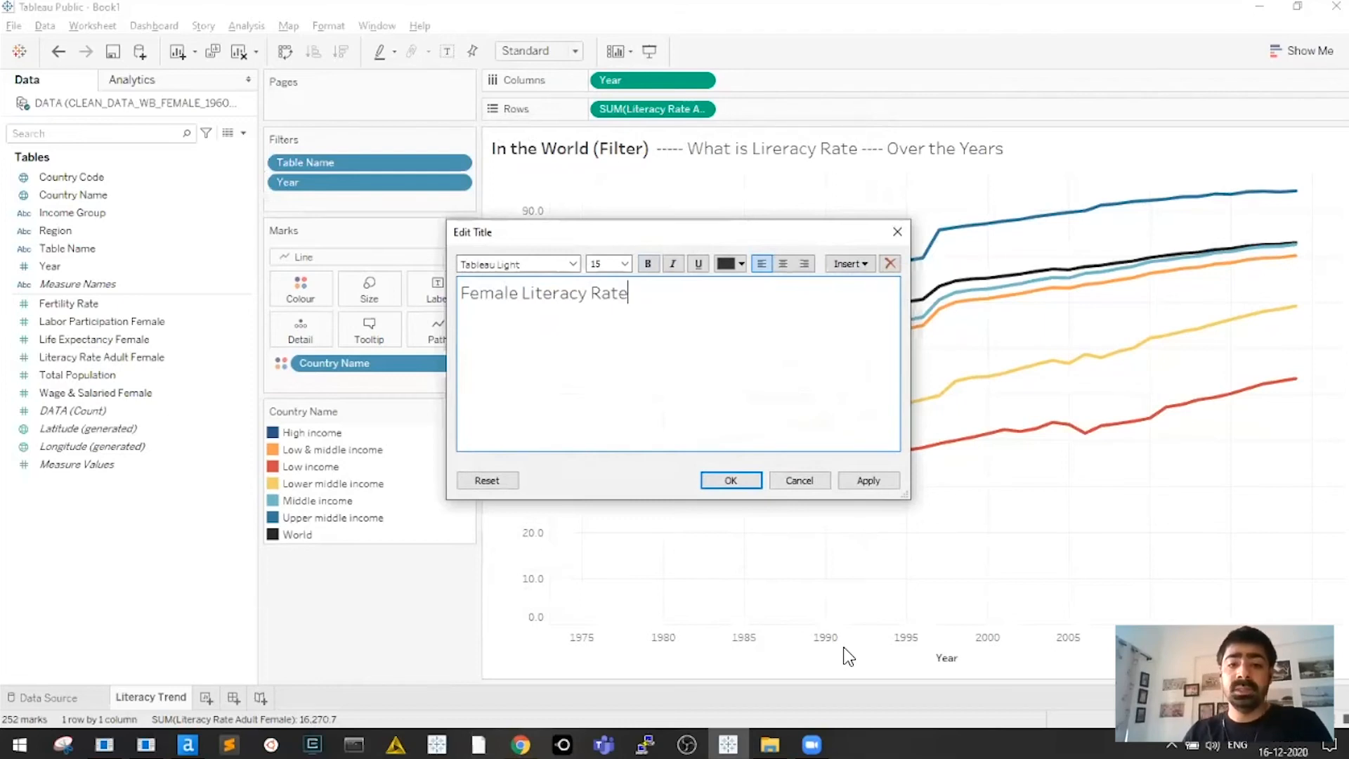
Format the title in Arial size 12 and confirm it
key(ctrl+a)
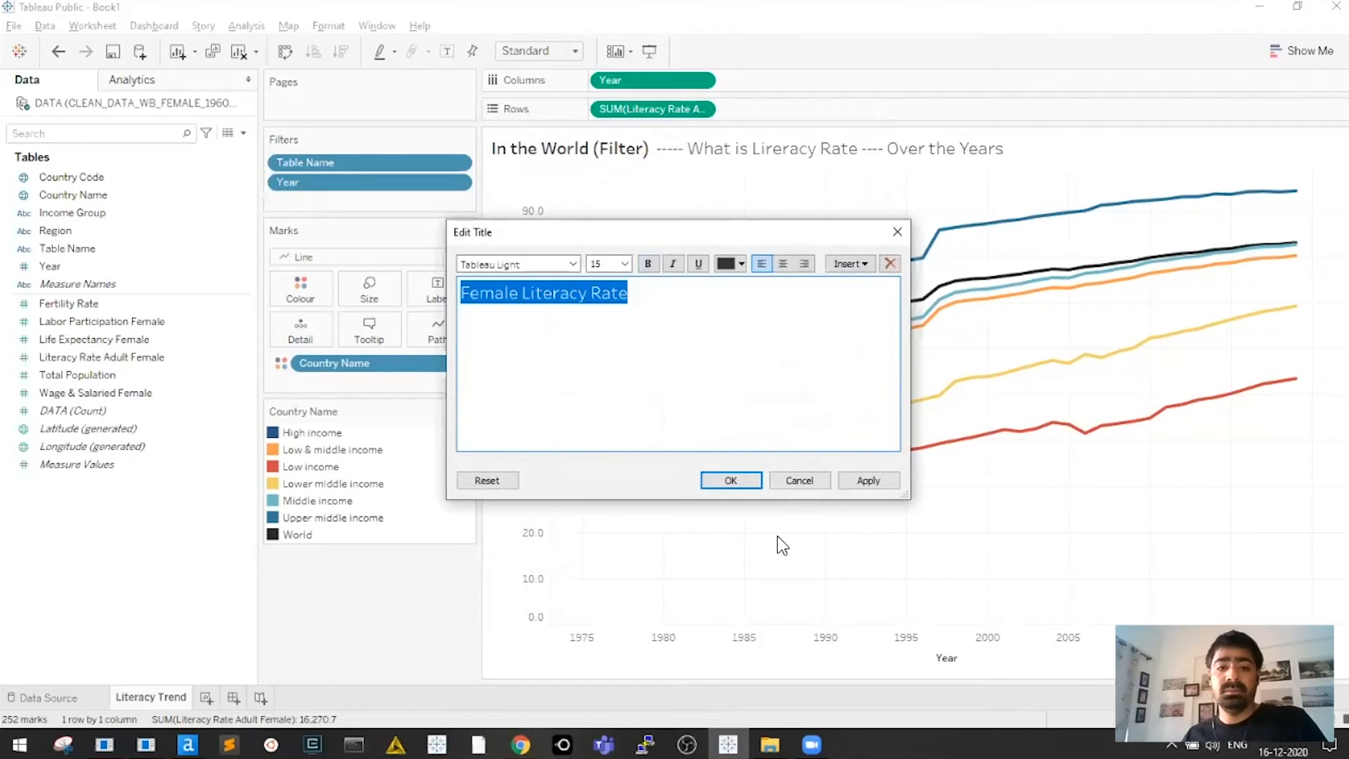
click(571, 266)
click(572, 266)
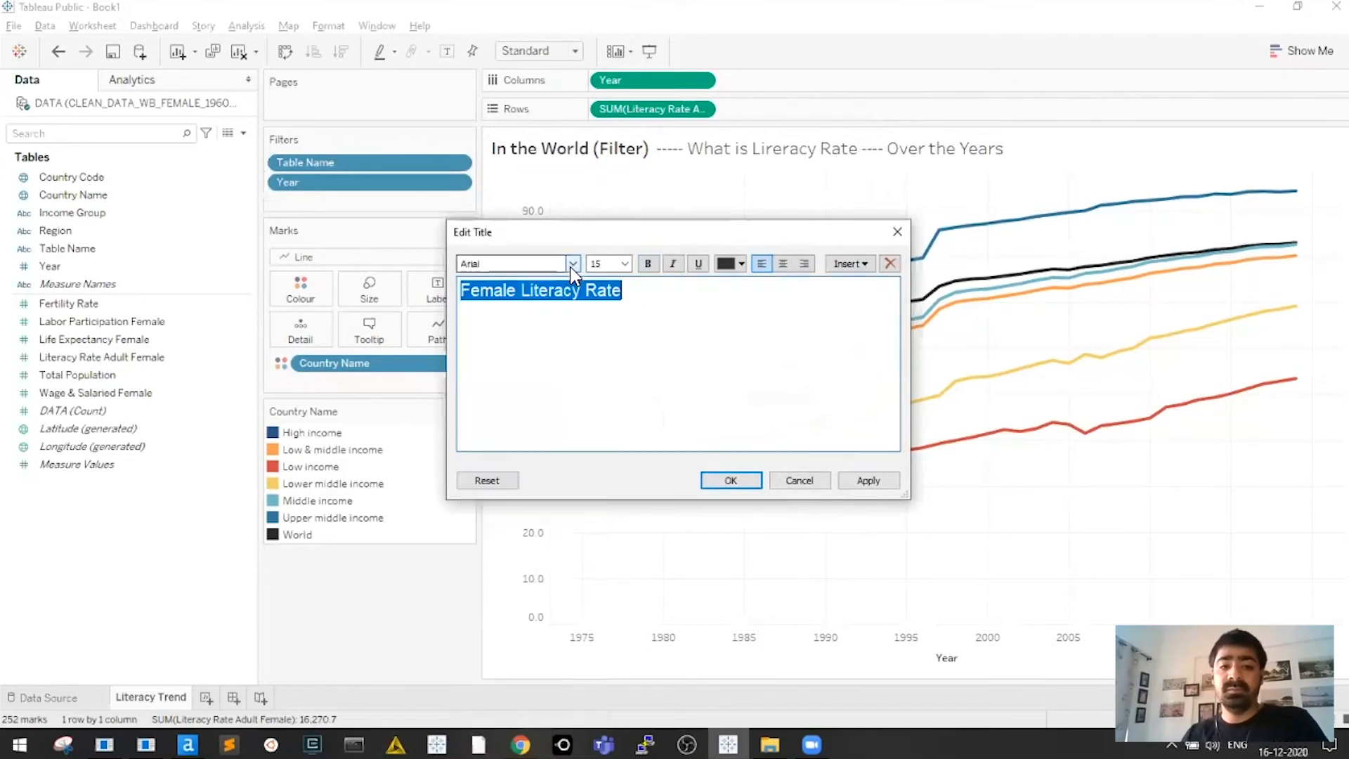
click(657, 304)
key(ctrl+a)
click(625, 263)
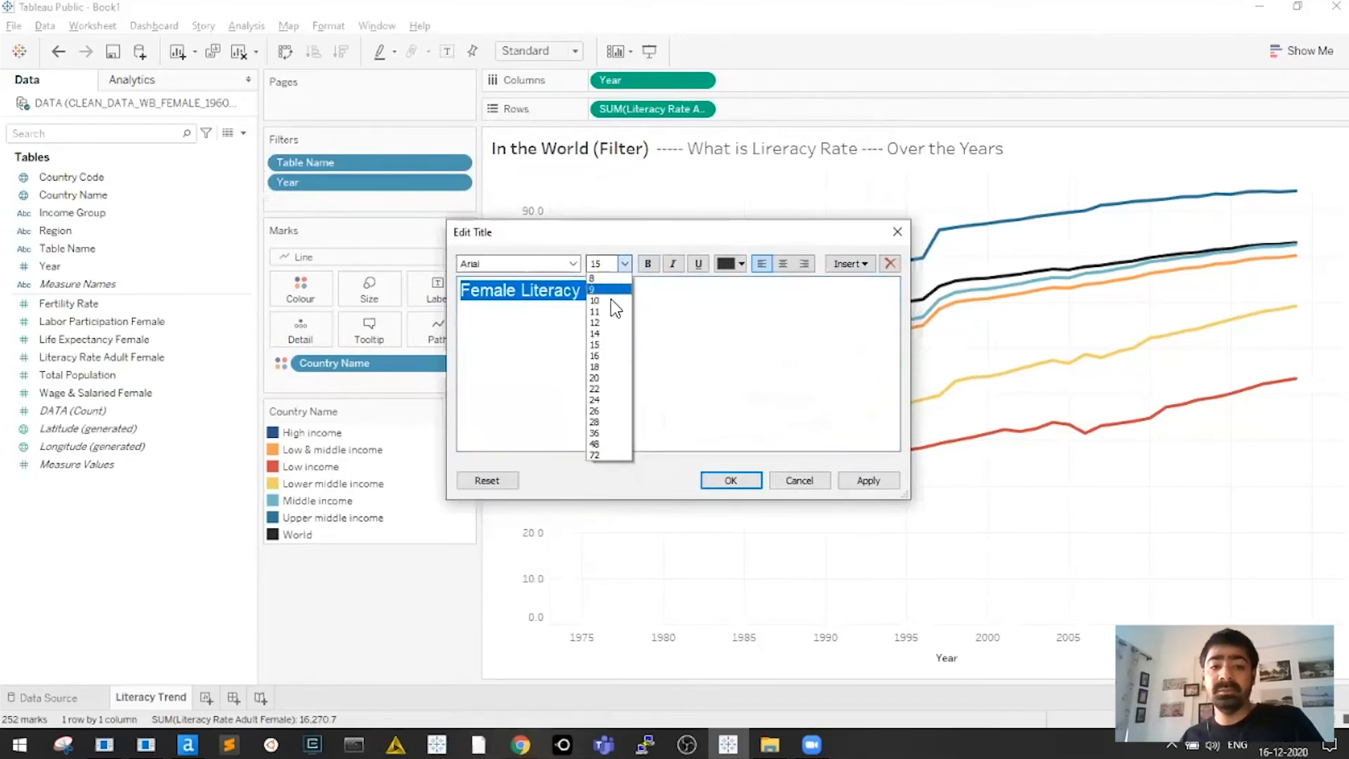
click(609, 322)
click(724, 313)
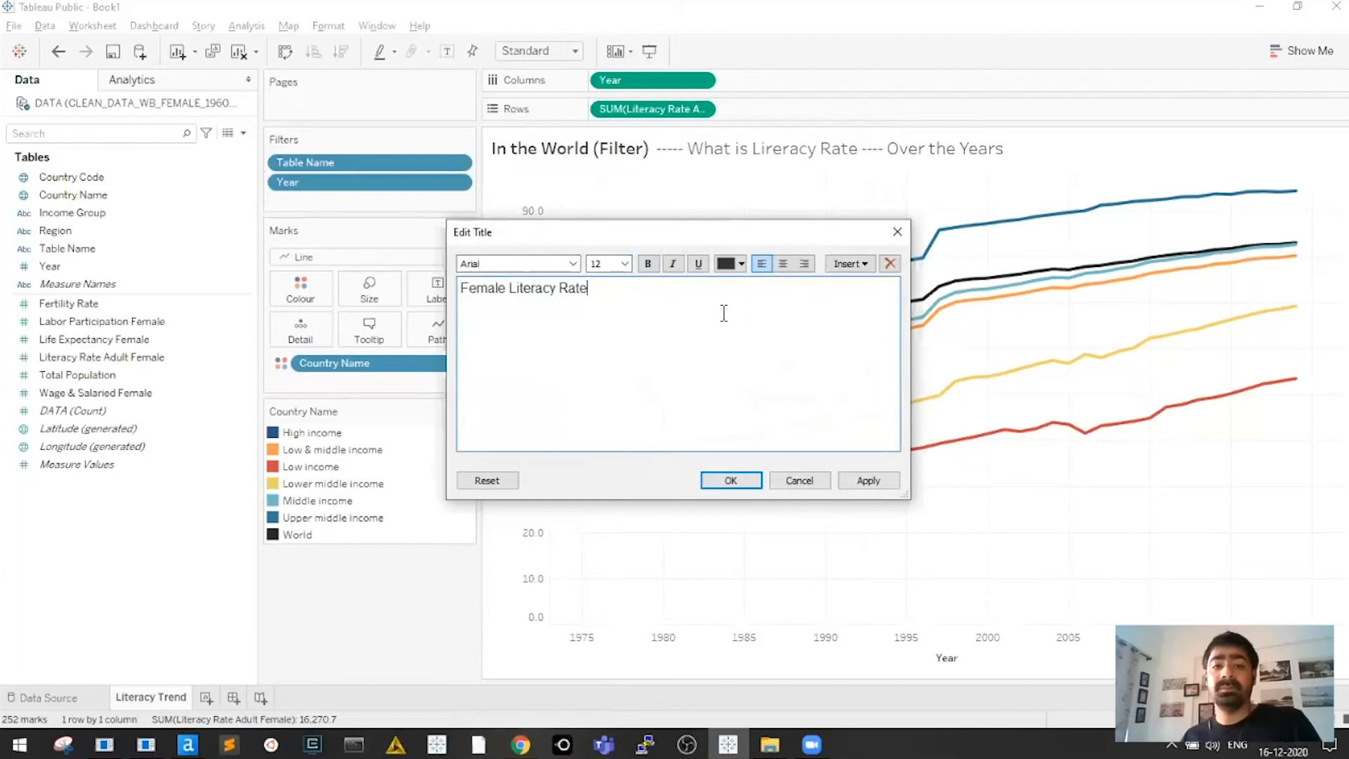
key(Return)
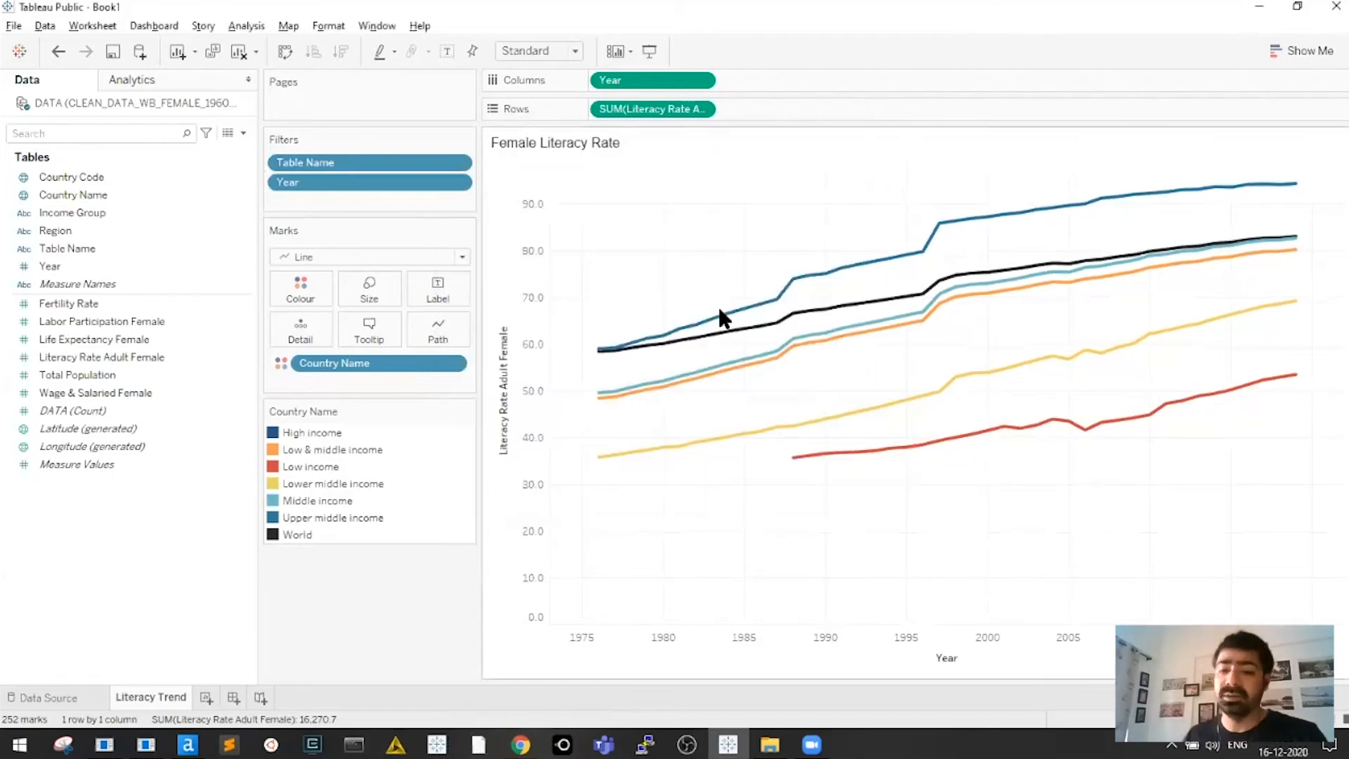
Rename the sheet 'Literacy Trend Line' and add a blank new worksheet
text(Line)
key(Return)
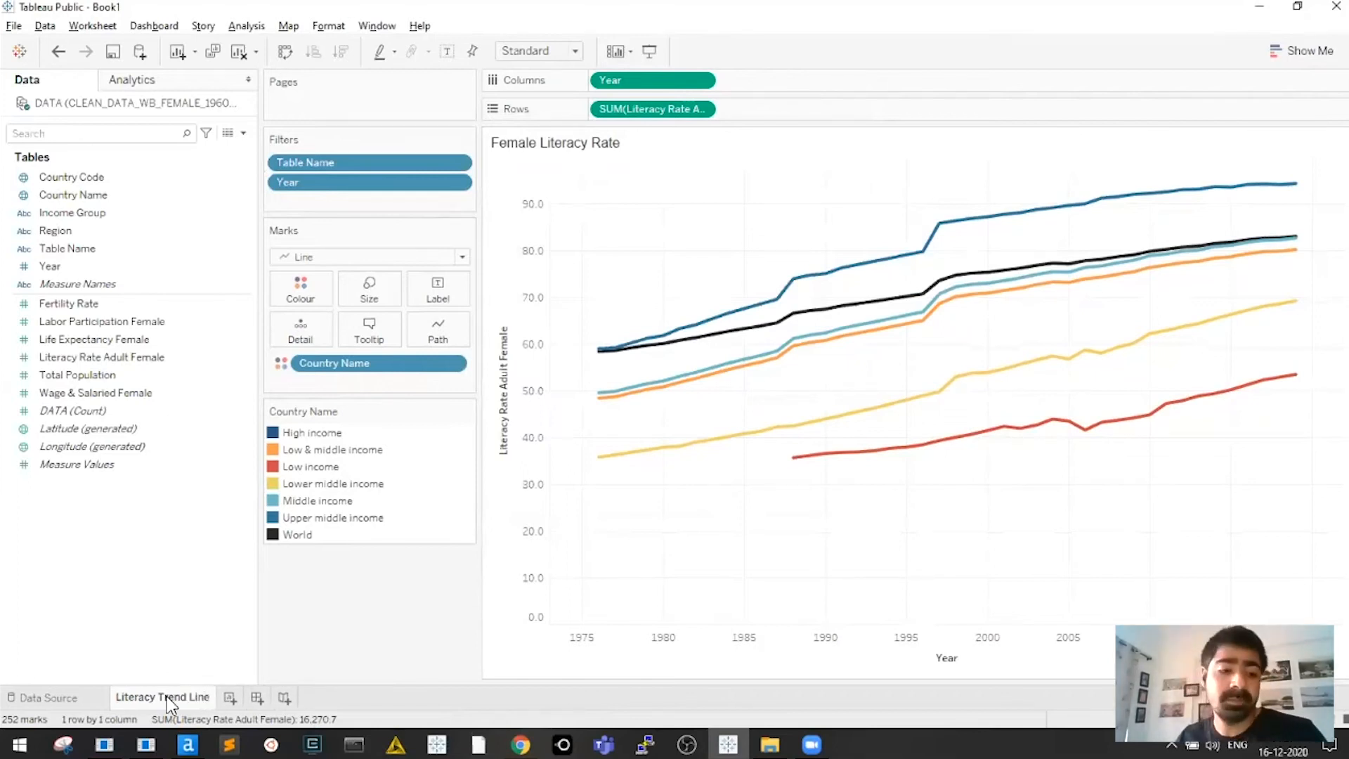
click(230, 697)
key(alt+Tab)
key(alt+Tab)
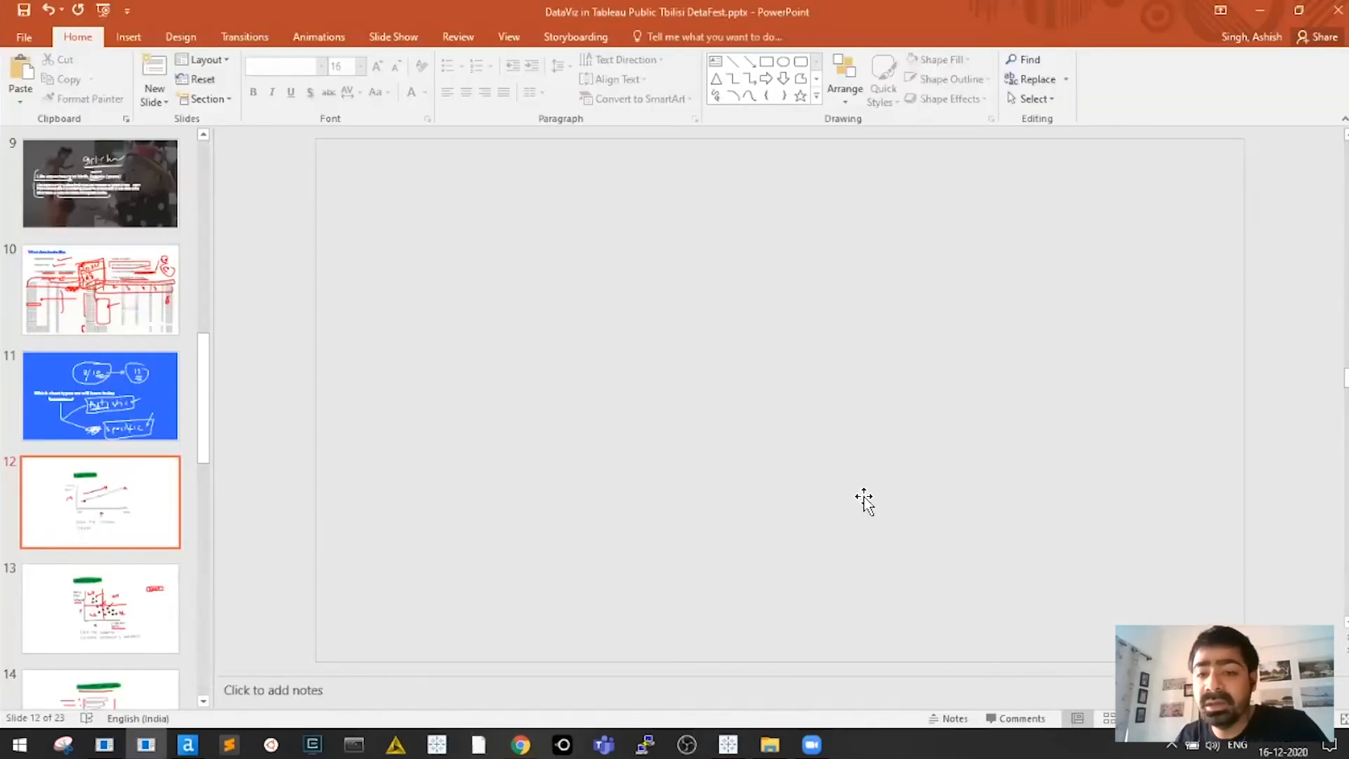
Advance PowerPoint to the 2005 births-per-woman vs literacy scatter-plot slide, then return to Tableau
key(Page_Down)
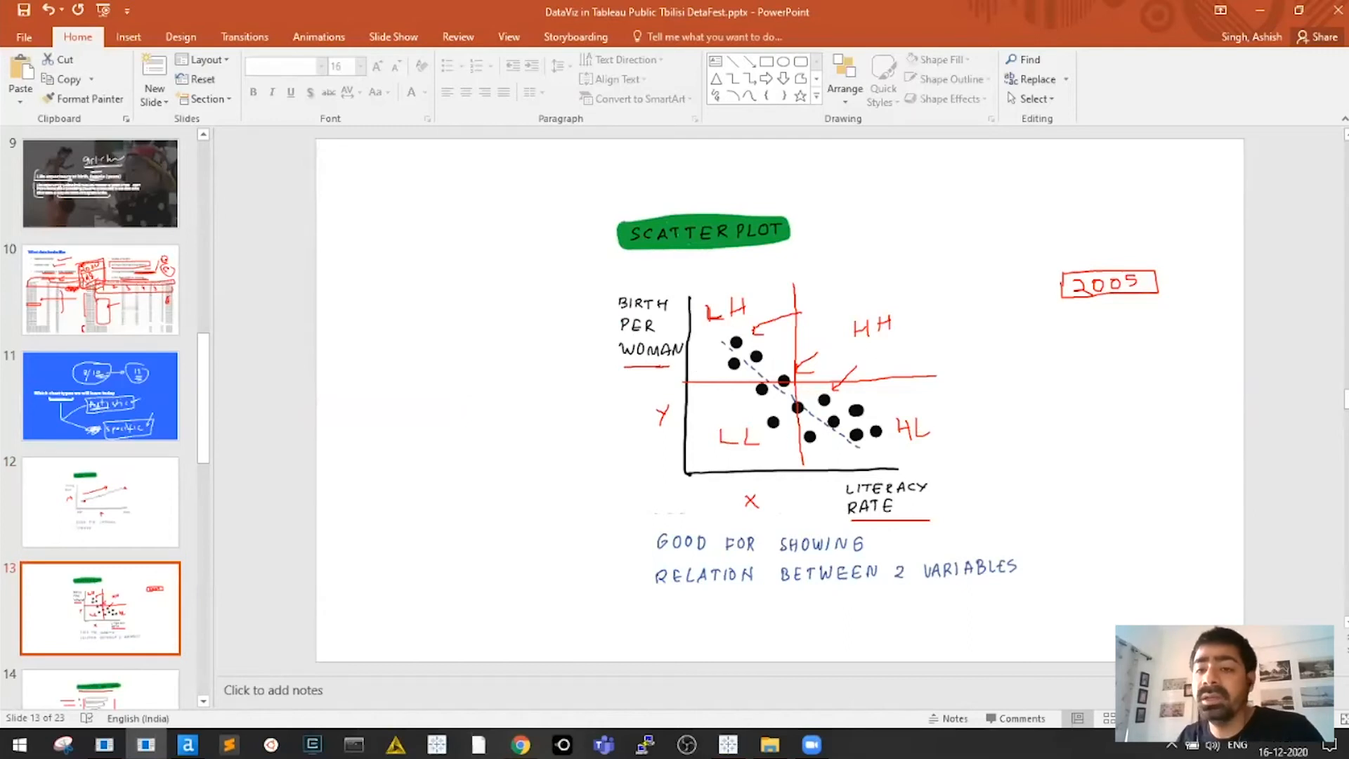
drag(887, 325, 903, 318)
key(ctrl+z)
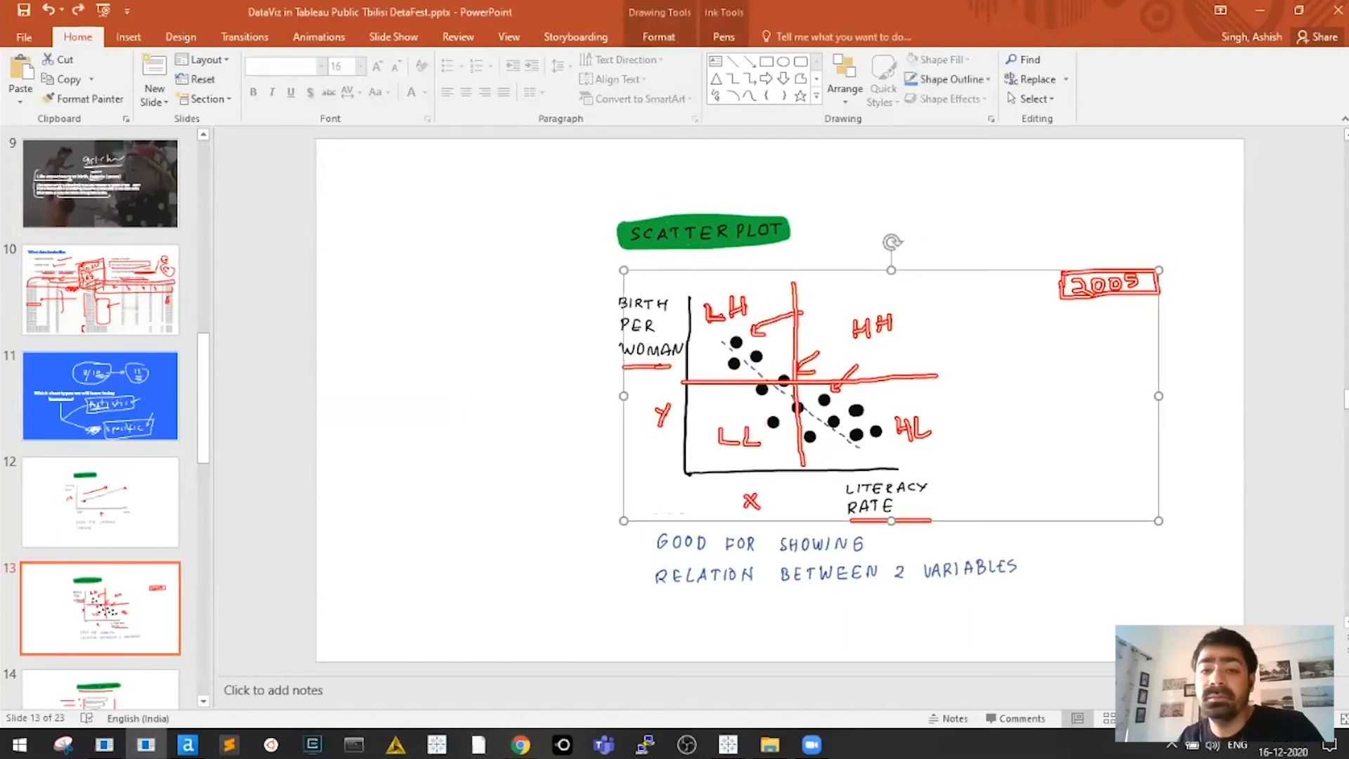
key(Escape)
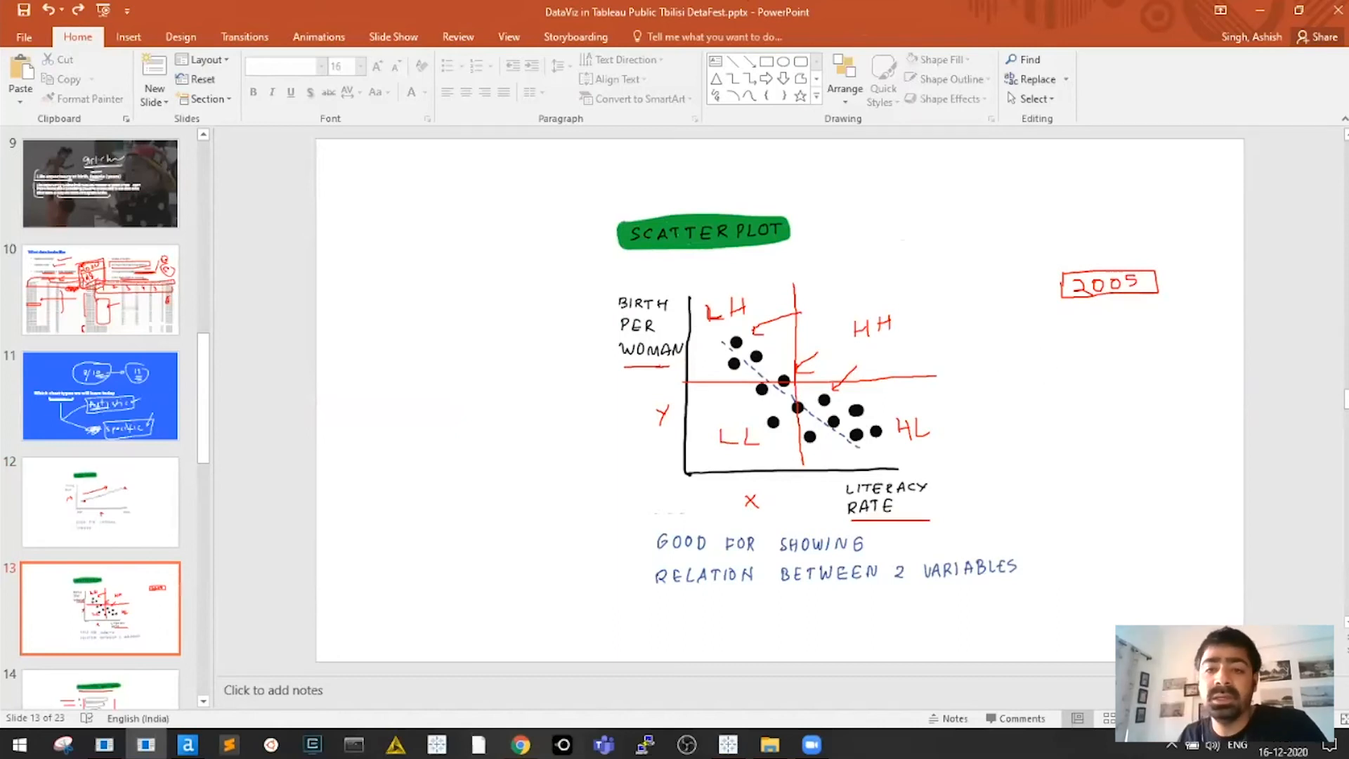
key(alt+Tab)
key(alt+Tab)
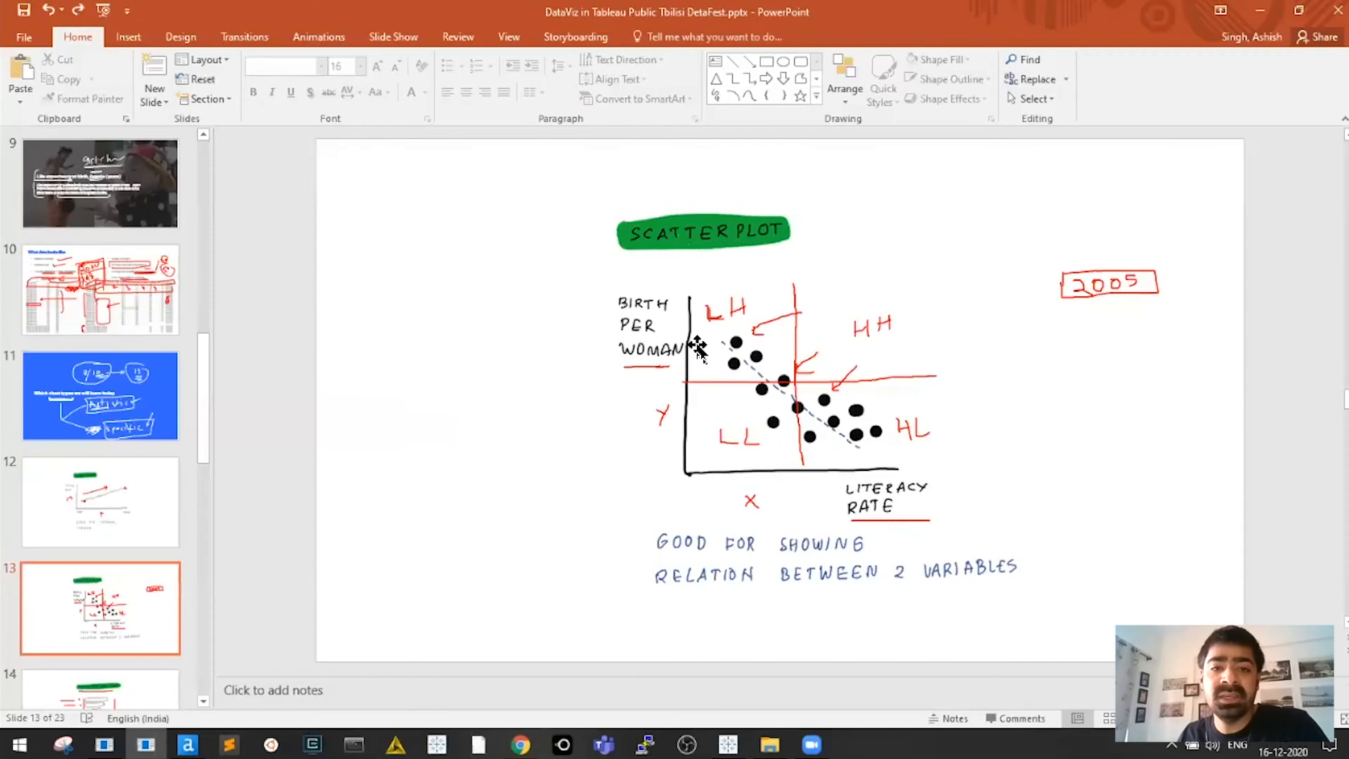
key(alt+Tab)
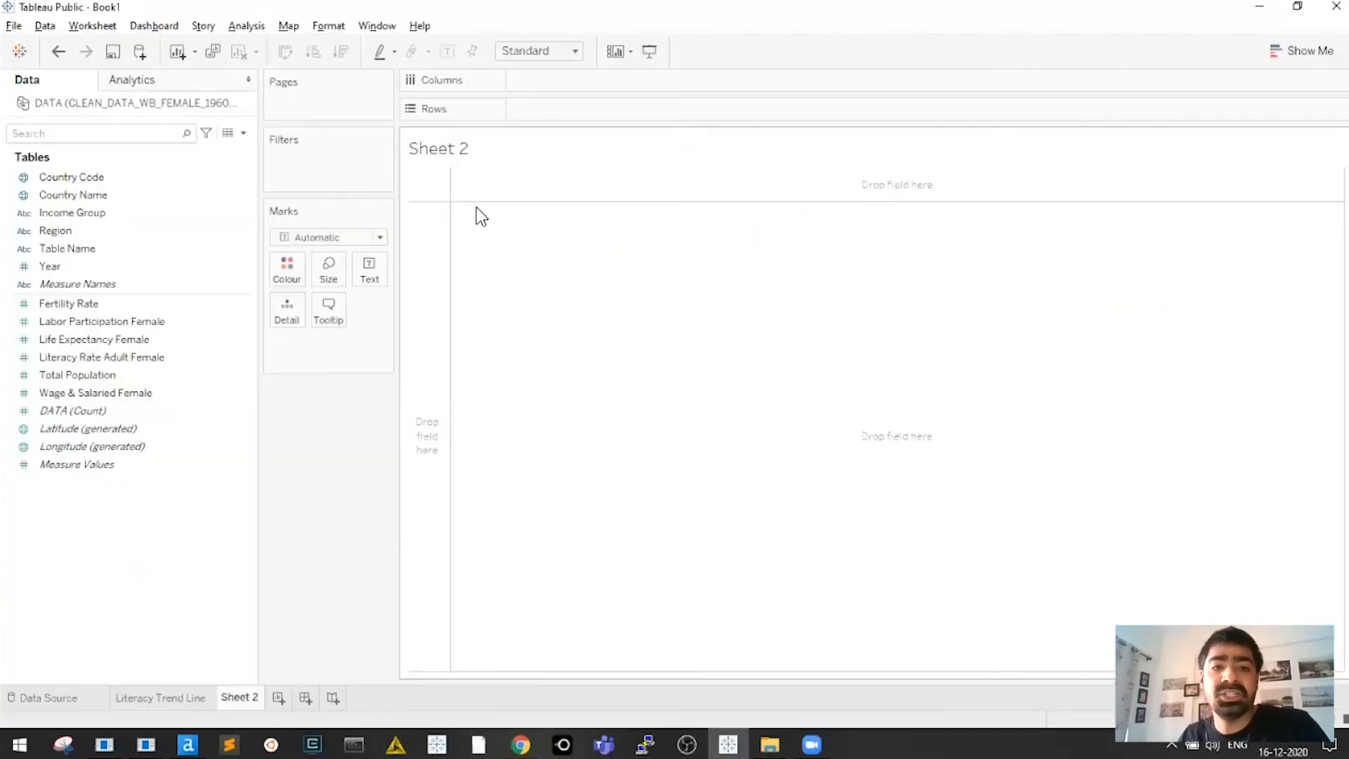
Title Sheet 2 'In the year of 2005, what is literacy rate vs fertilatiy rate by country'
double_click(467, 145)
text(In)
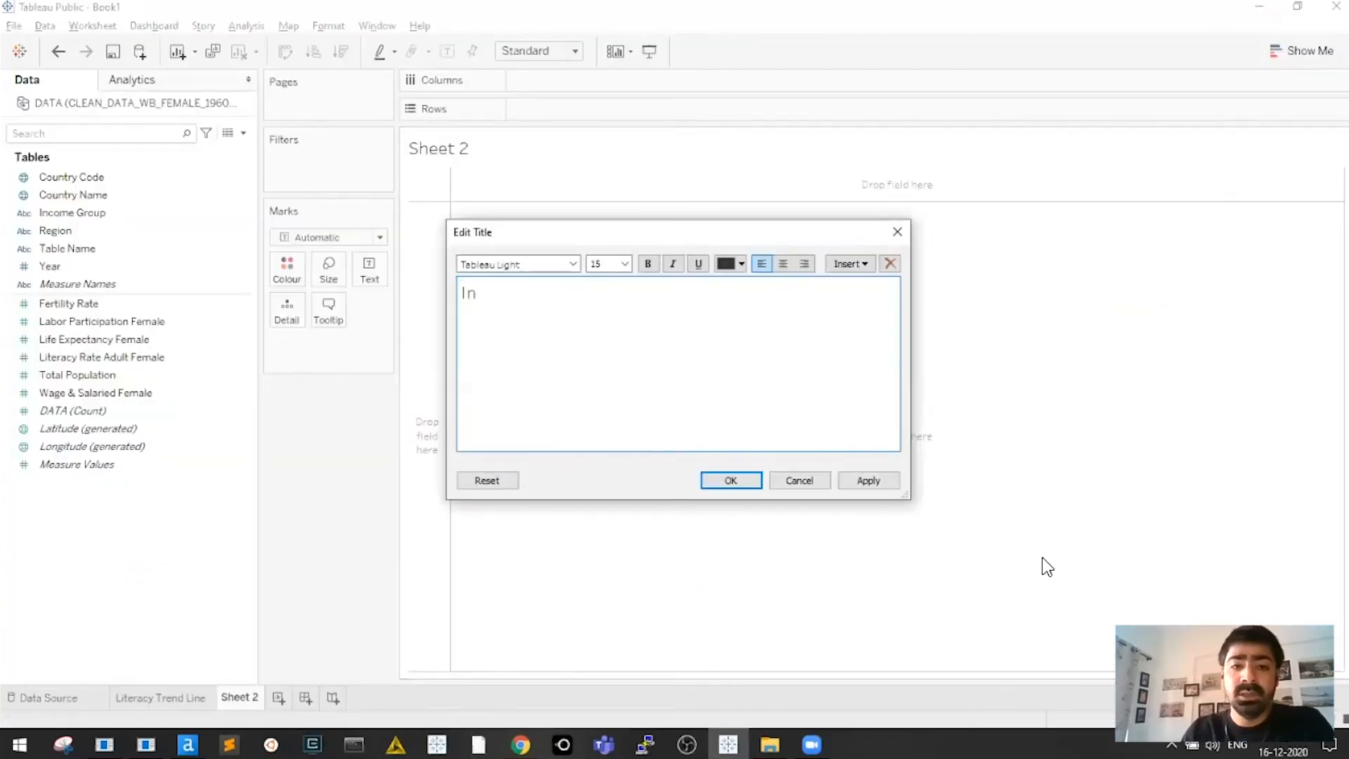
text( the year of )
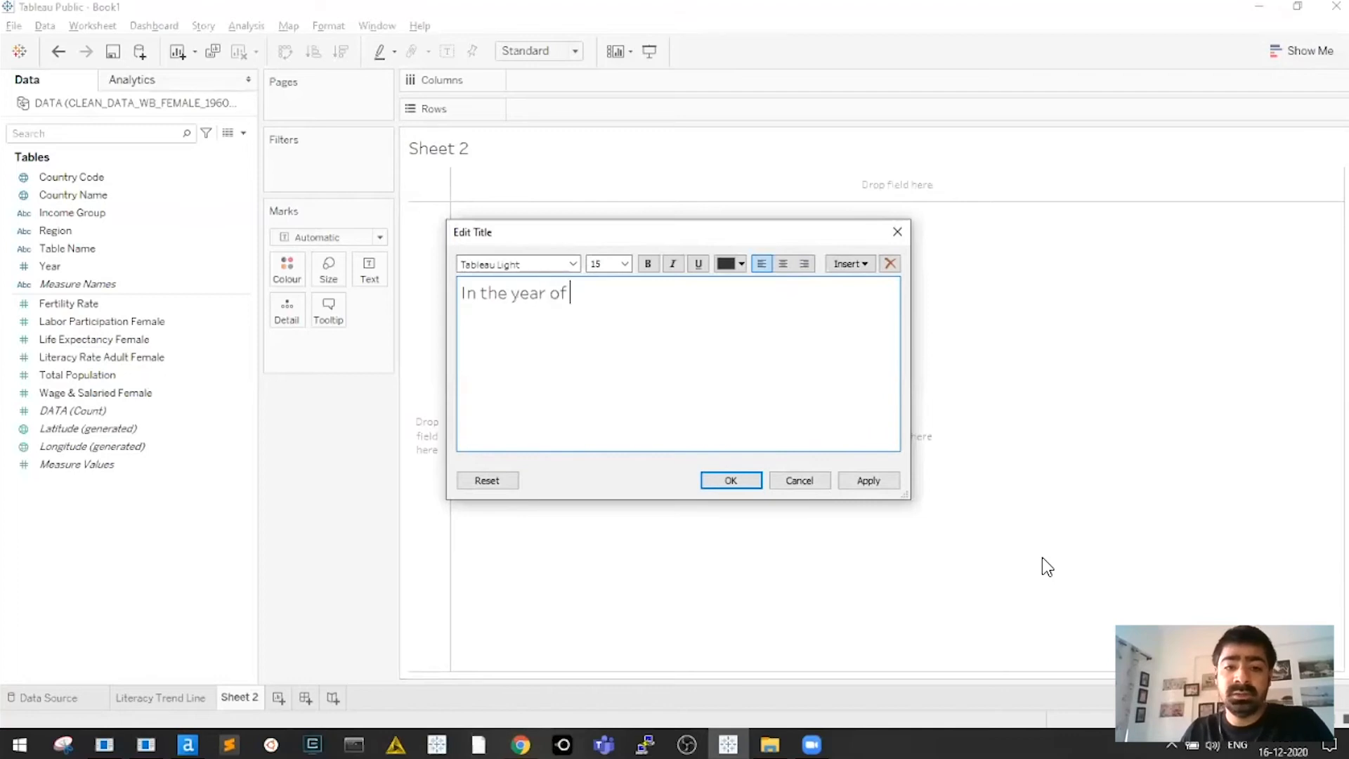
text(2005, what is l)
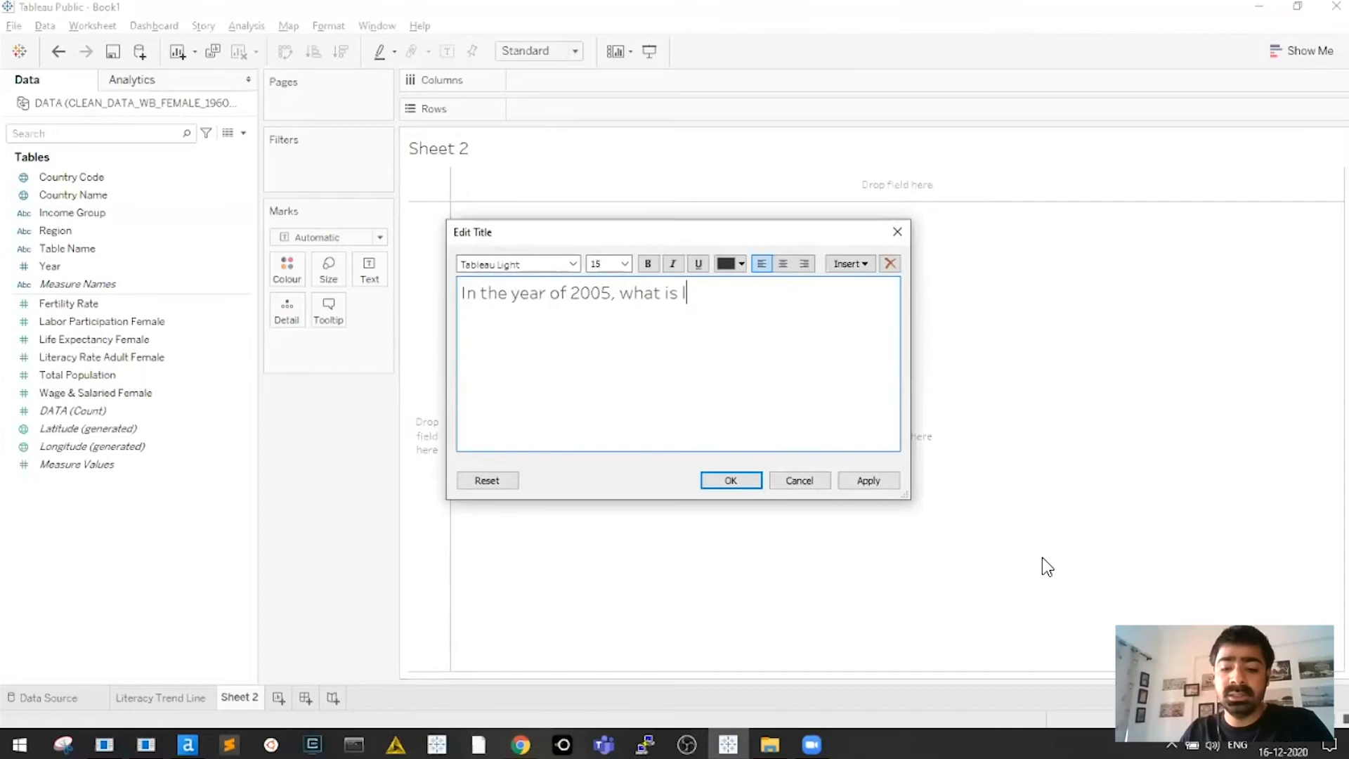
text(iteracy rate)
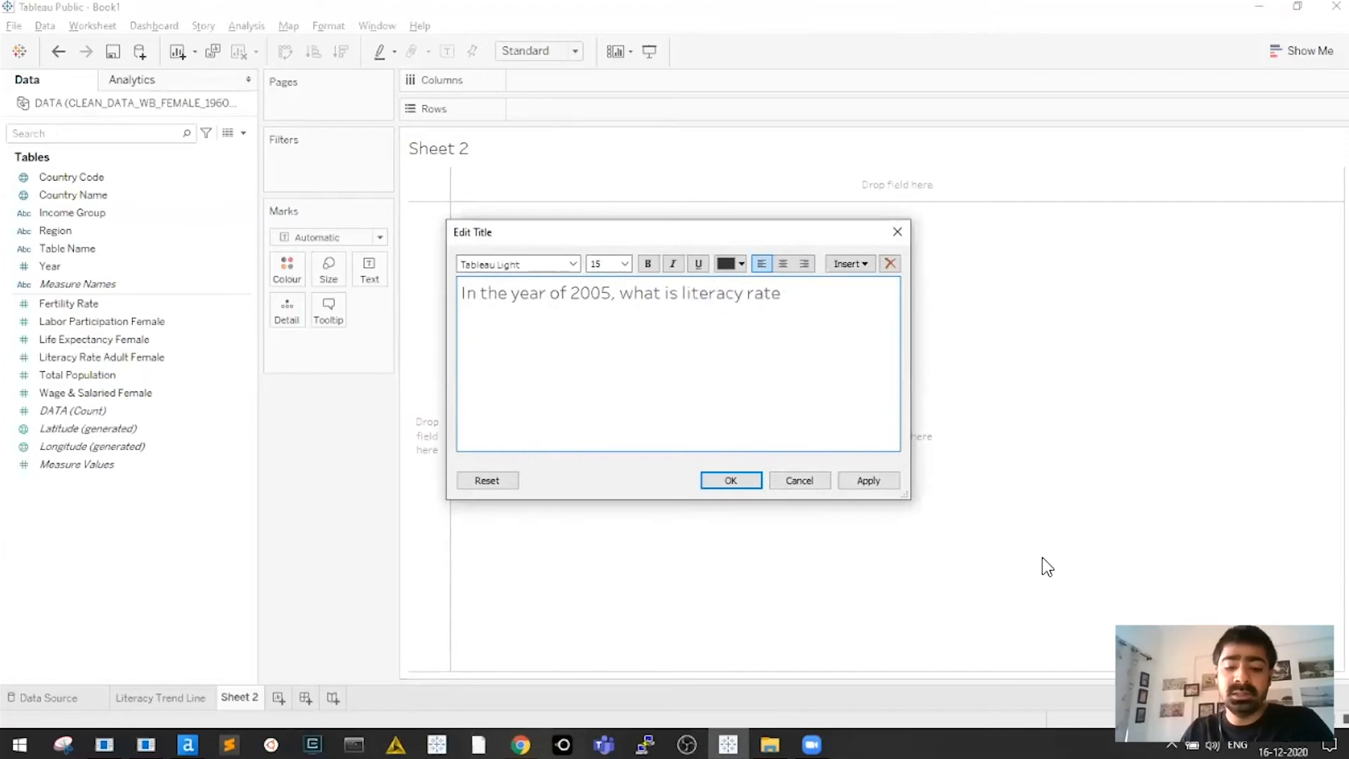
text( vs fertilatiy r)
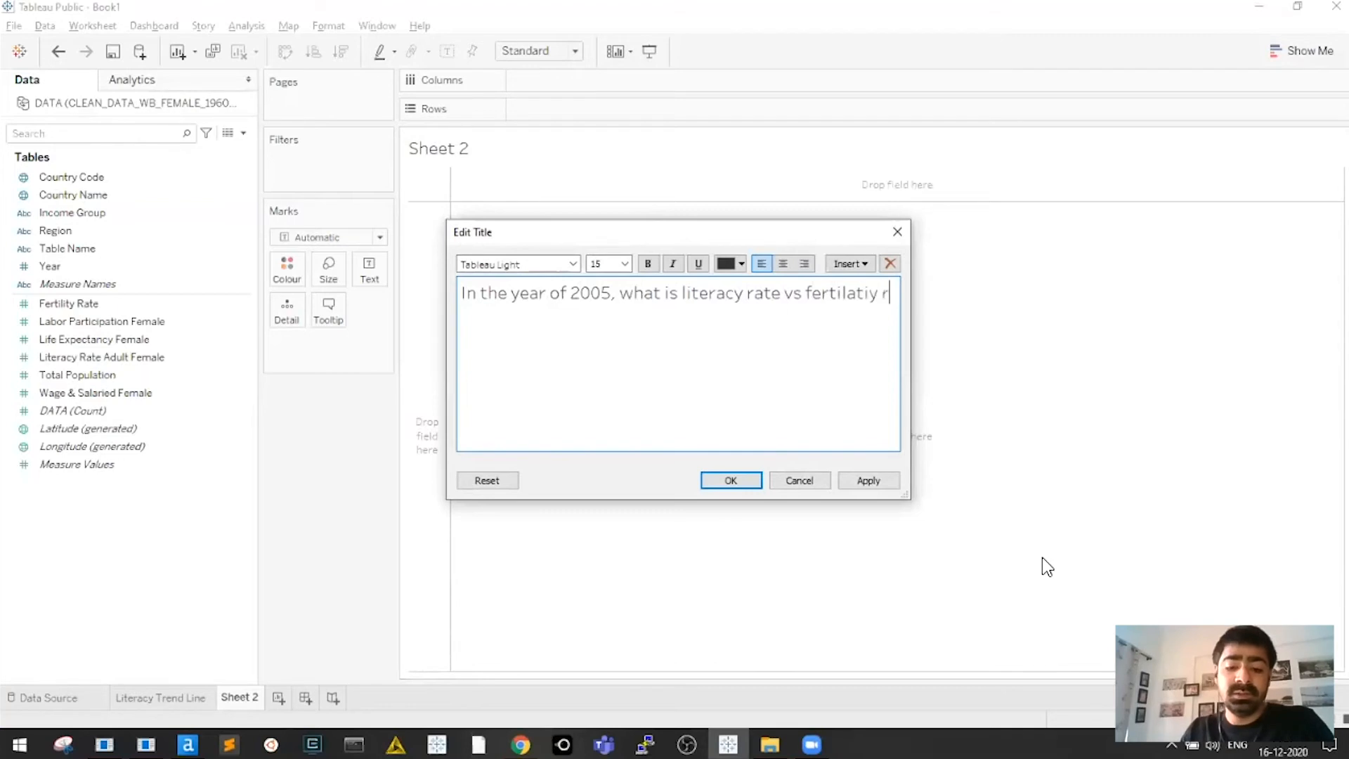
text(ate by country)
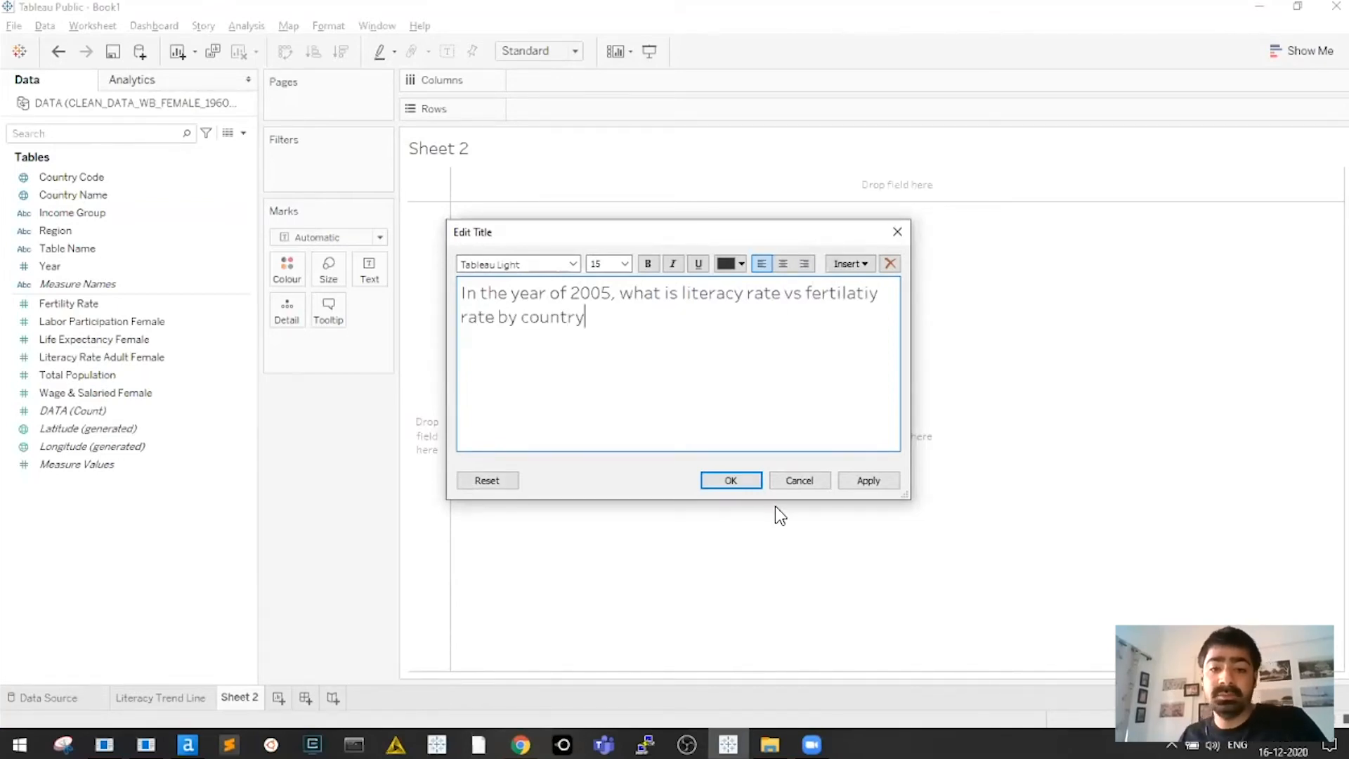
click(749, 481)
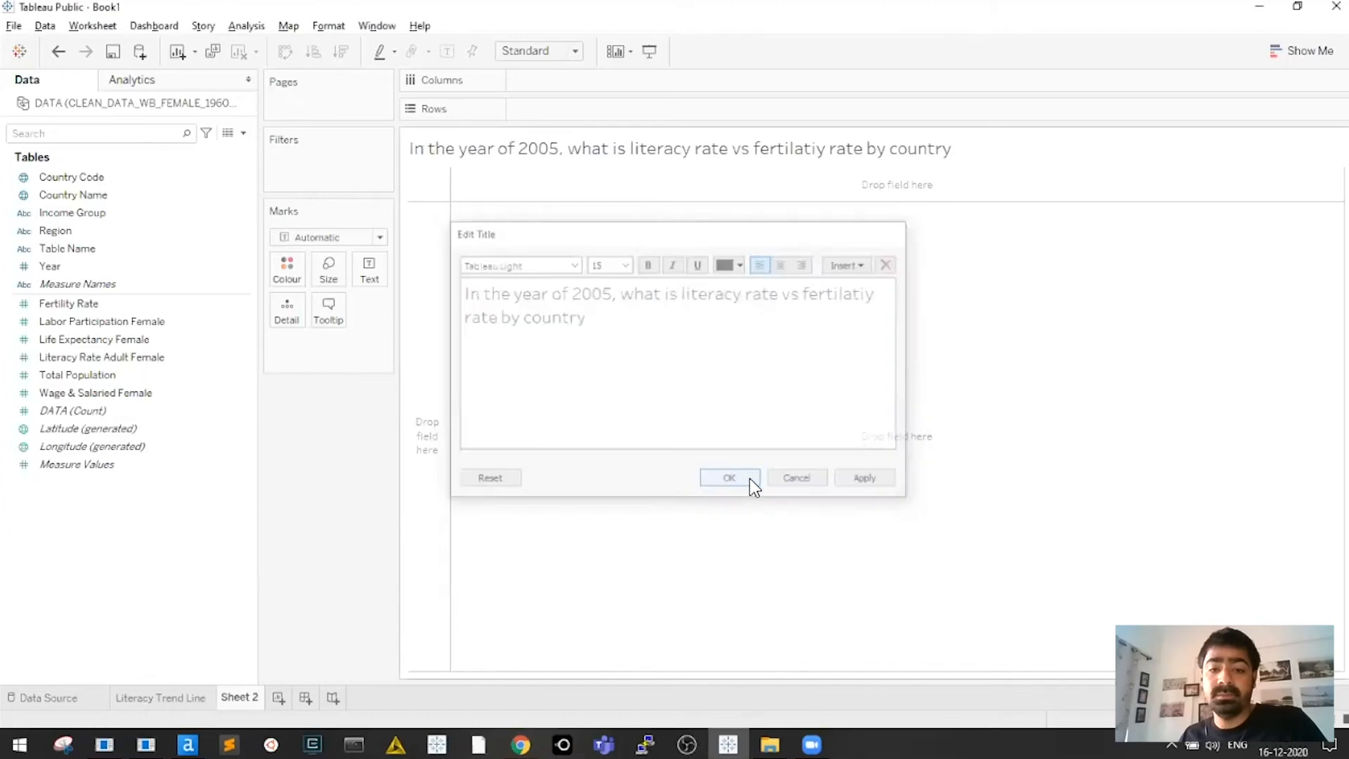
Bold 'In the year of 2005' in the title and add empty parentheses after it
double_click(572, 150)
drag(601, 294, 614, 296)
key(shift+Home)
key(ctrl+b)
key(Right)
text(())
key(Left)
Fill in '(Filter)' after 2005, bold the question phrase, and tag literacy rate with '(x)'
text(Filter)
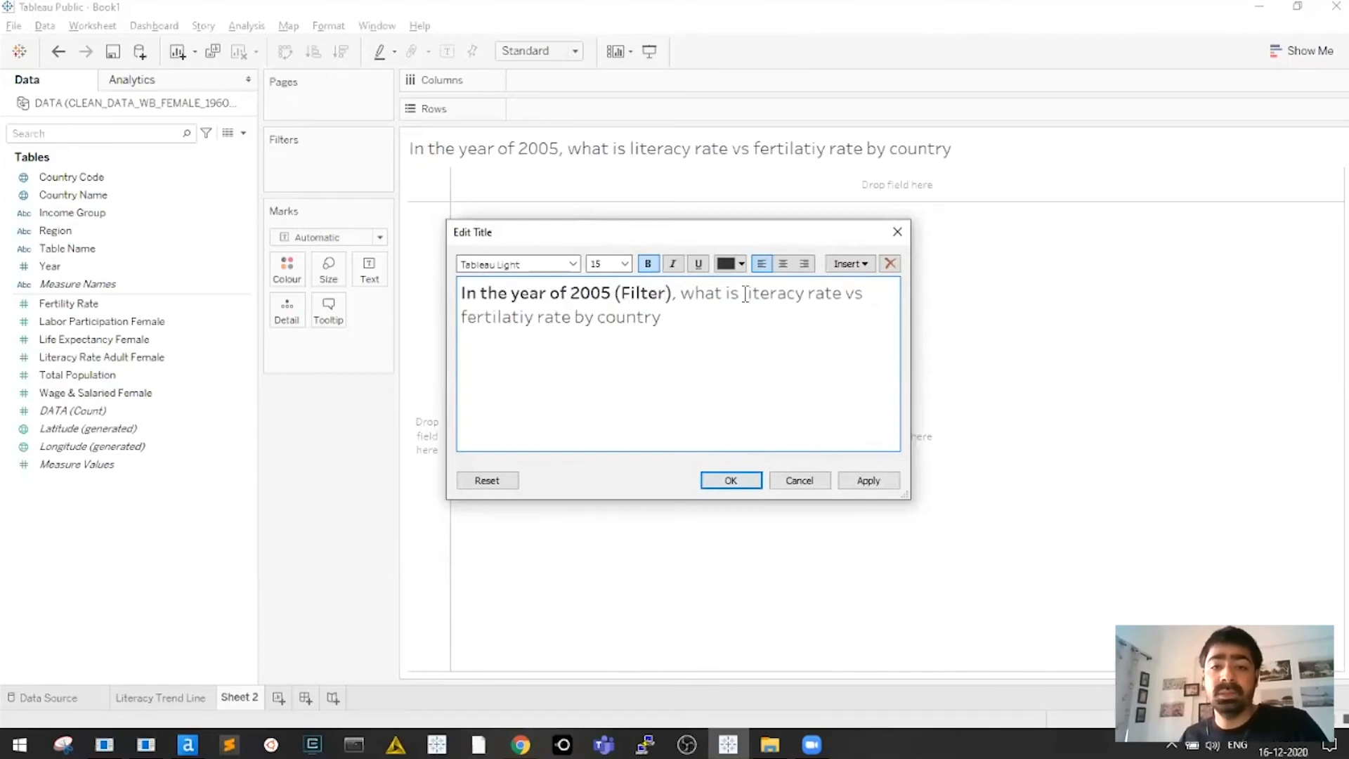
drag(682, 293, 569, 316)
key(ctrl+b)
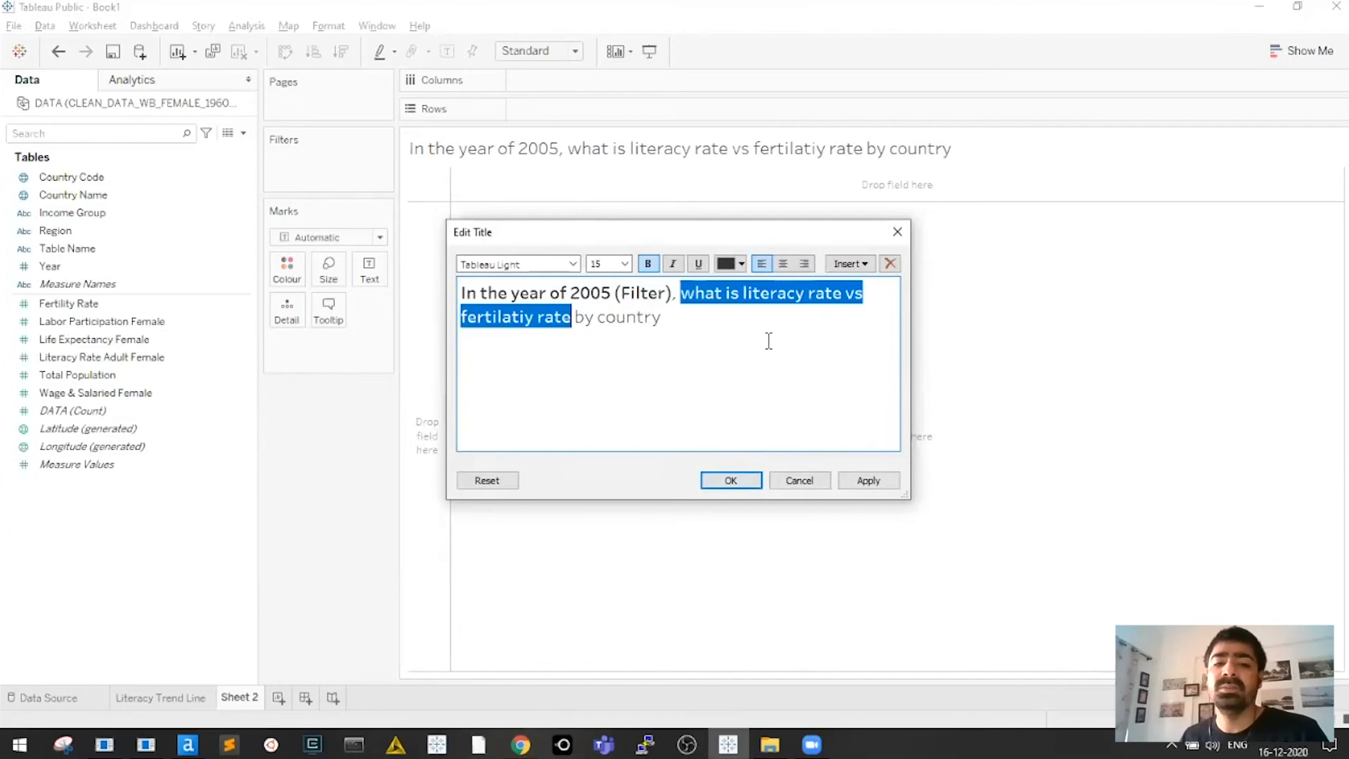
click(844, 294)
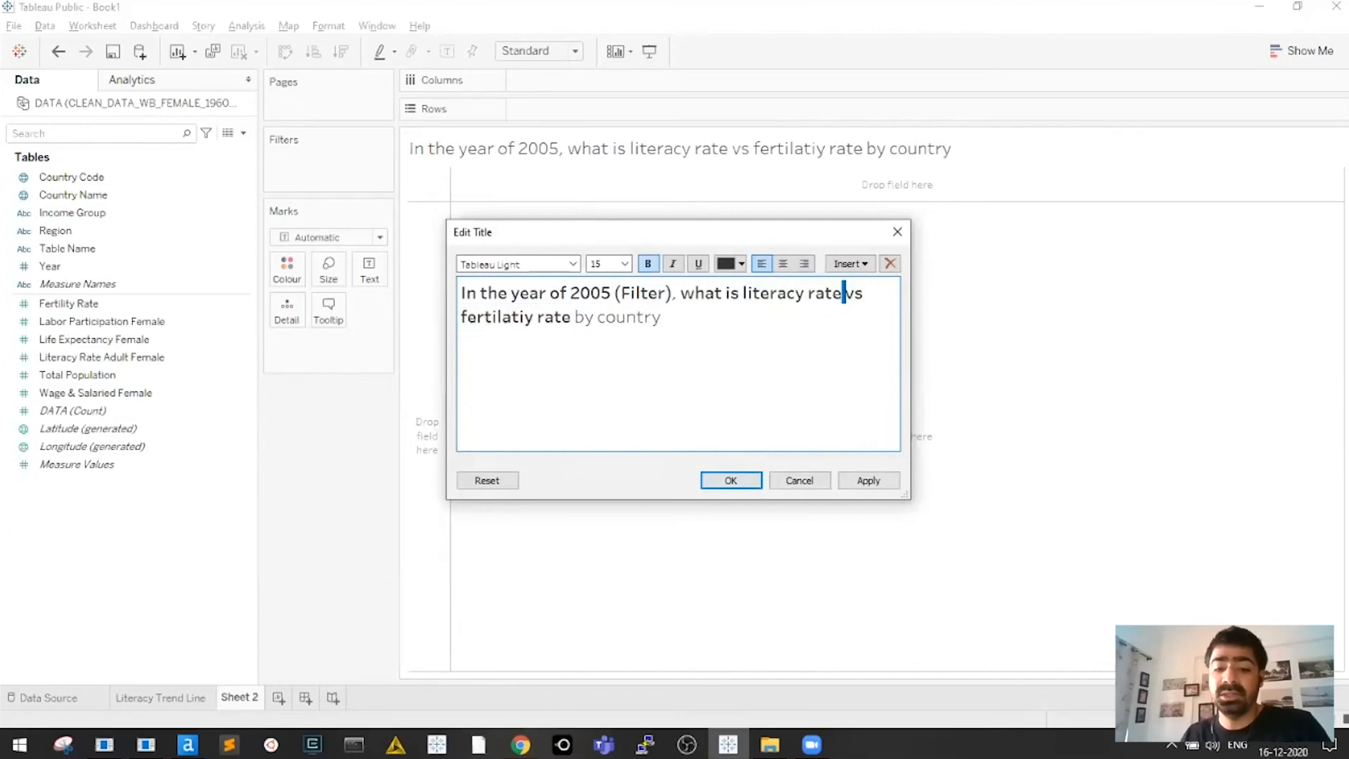
text(())
key(Left)
key(Left)
text(x)
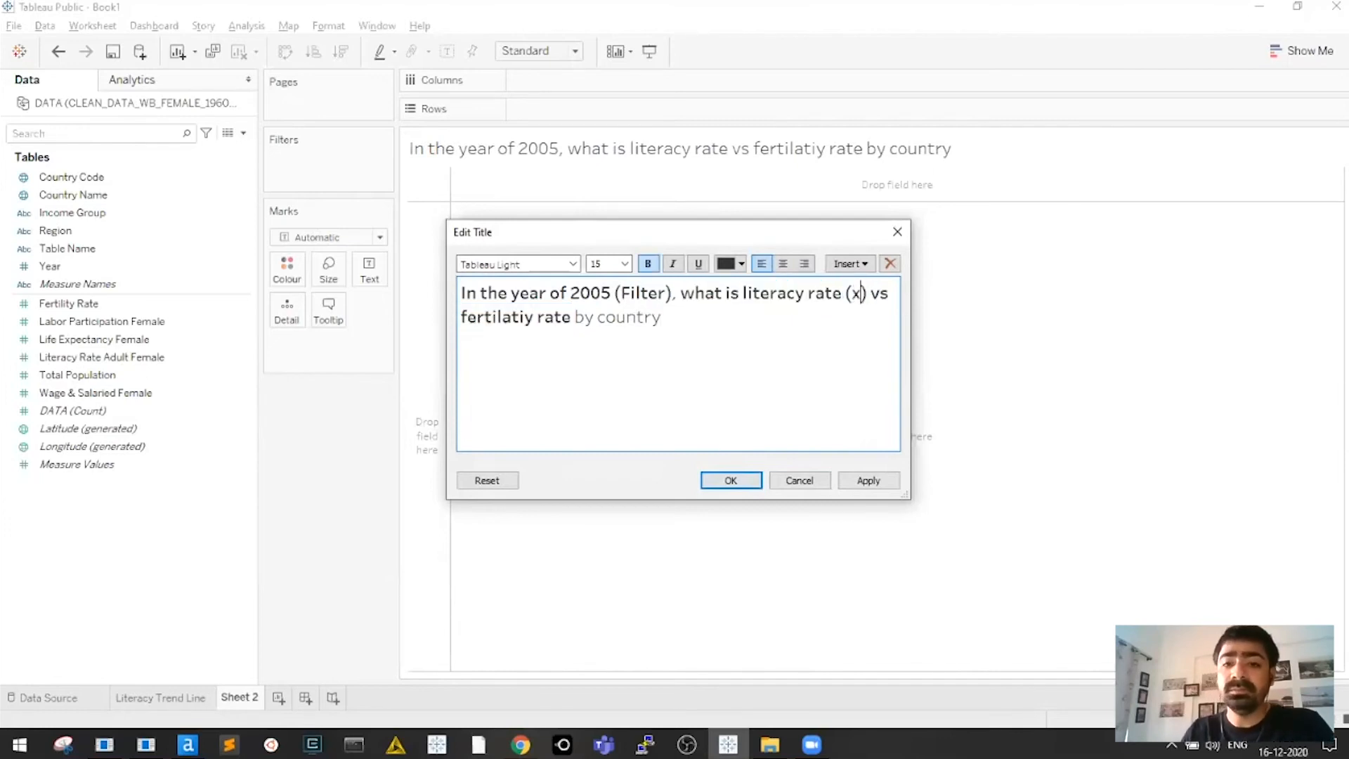
Tag fertilatiy rate with '(y)', add '(Split)' after by country, and confirm the title
click(571, 317)
text(())
key(Left)
key(Left)
key(Right)
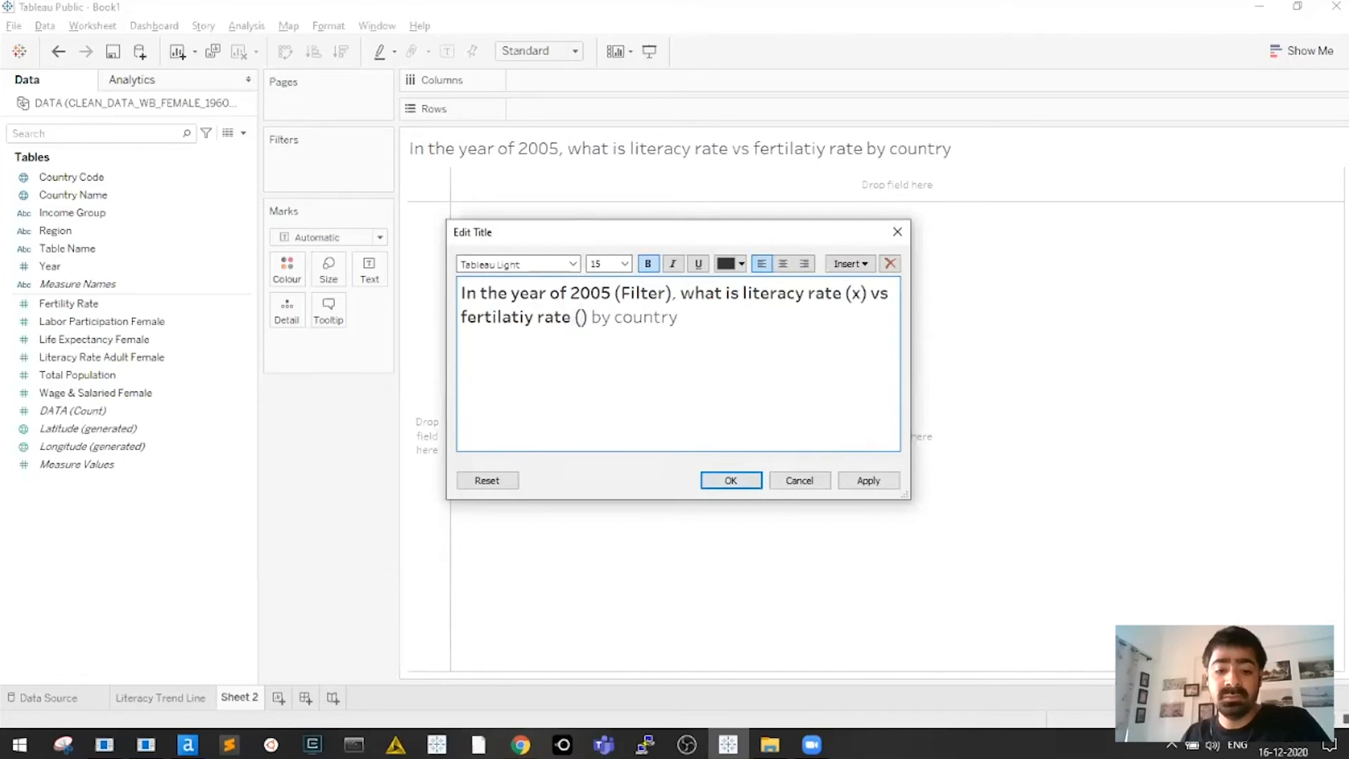
text(y)
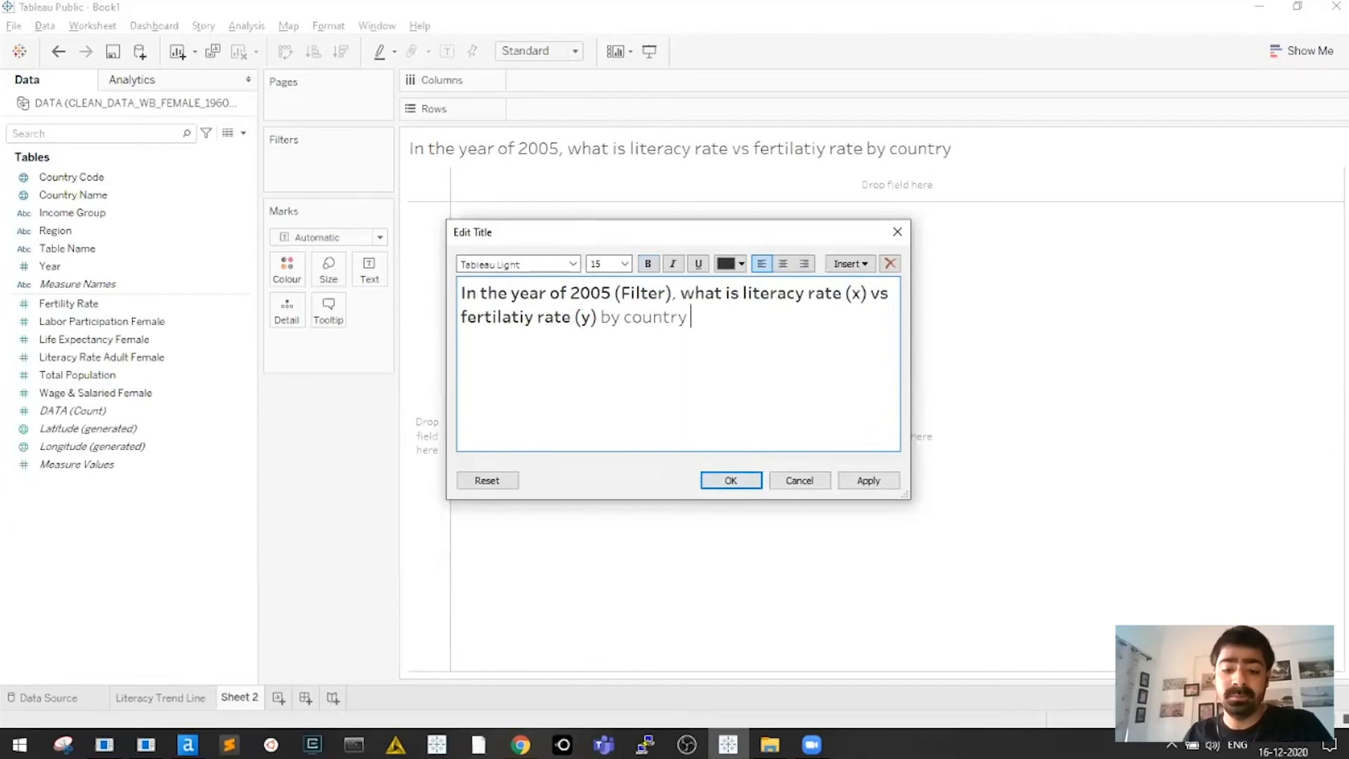
text(())
key(Left)
text(Split)
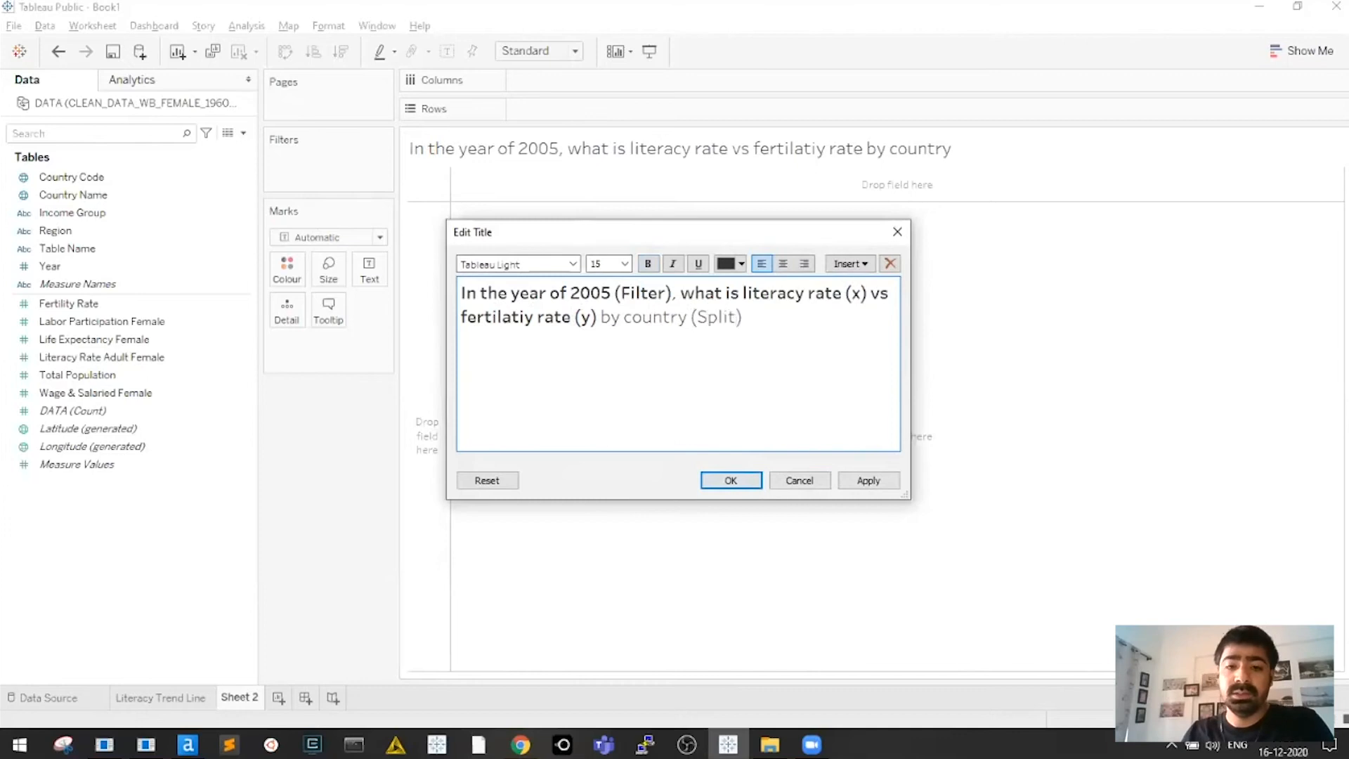
click(731, 481)
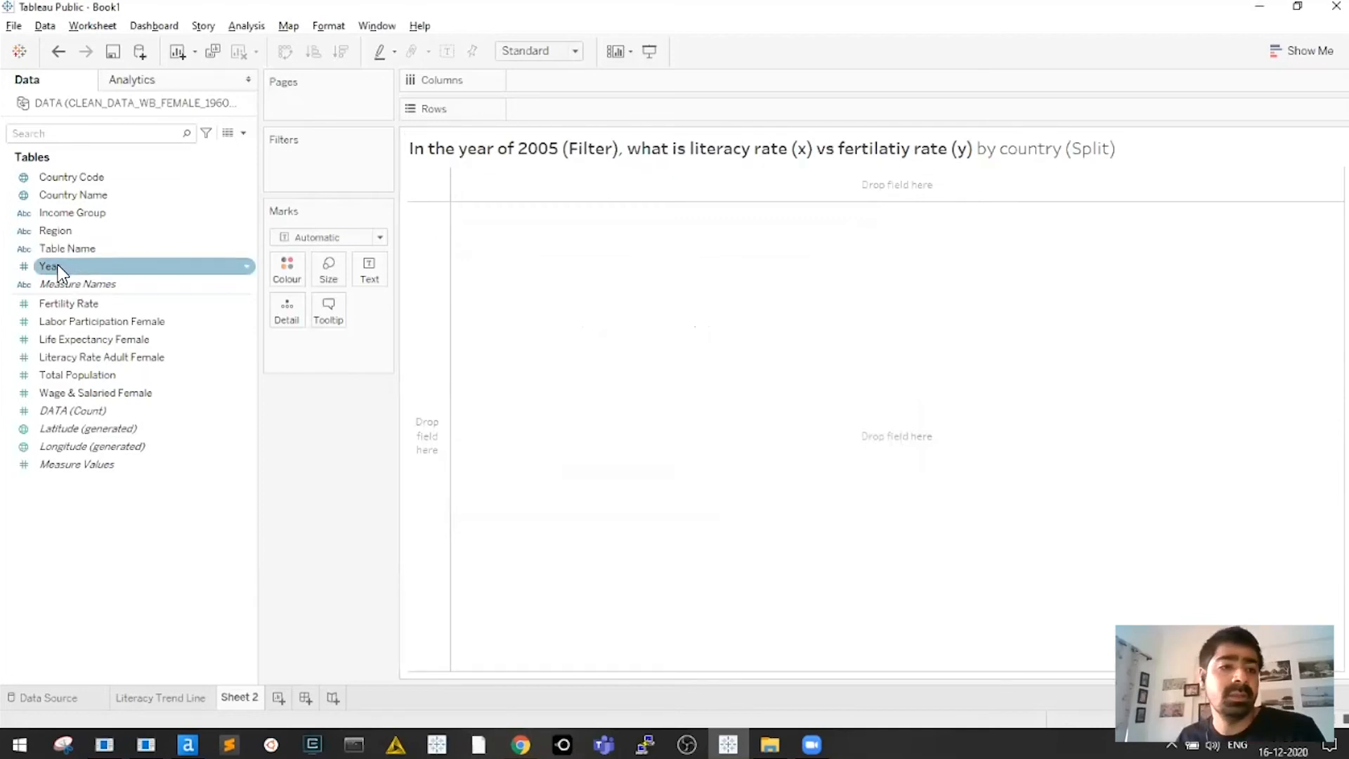
Add Year to the Filters shelf with only 2005 checked (1 of 61 values)
drag(51, 266, 327, 160)
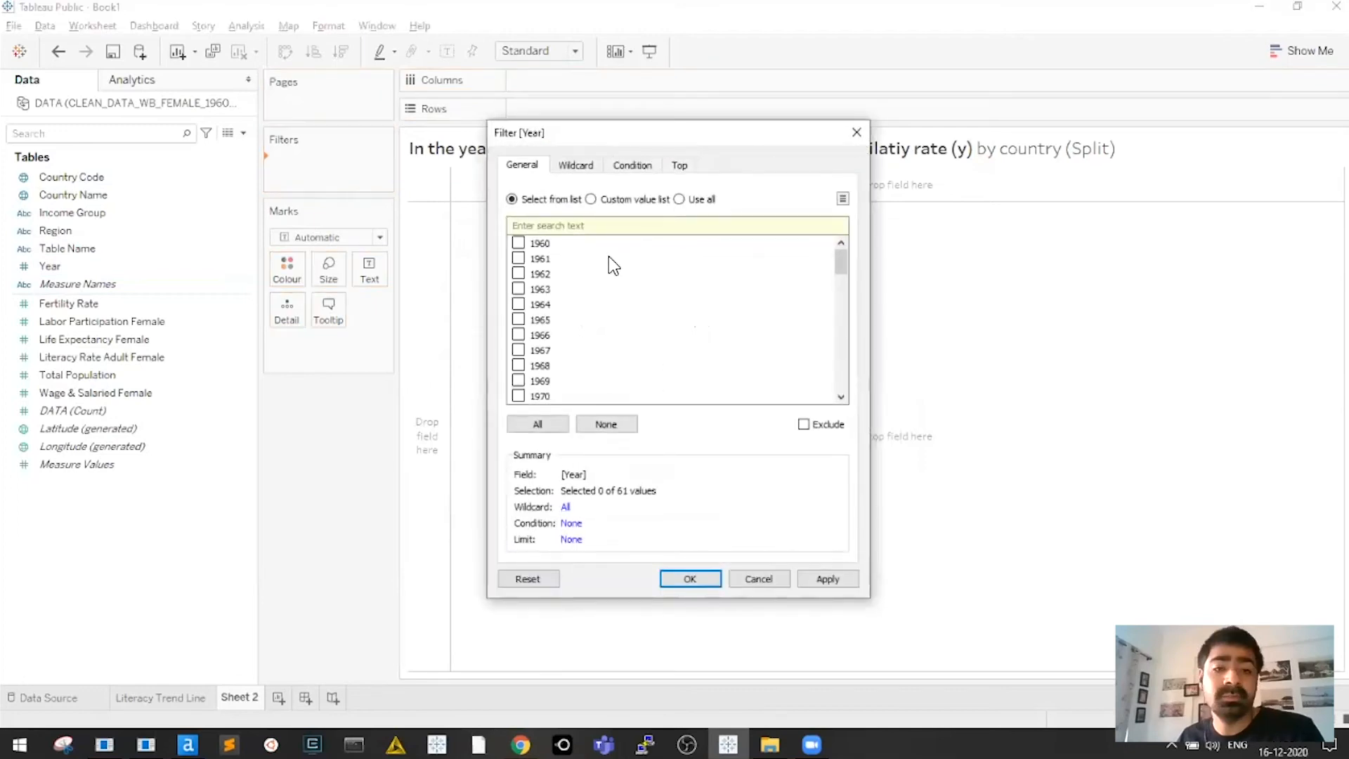
text(2005)
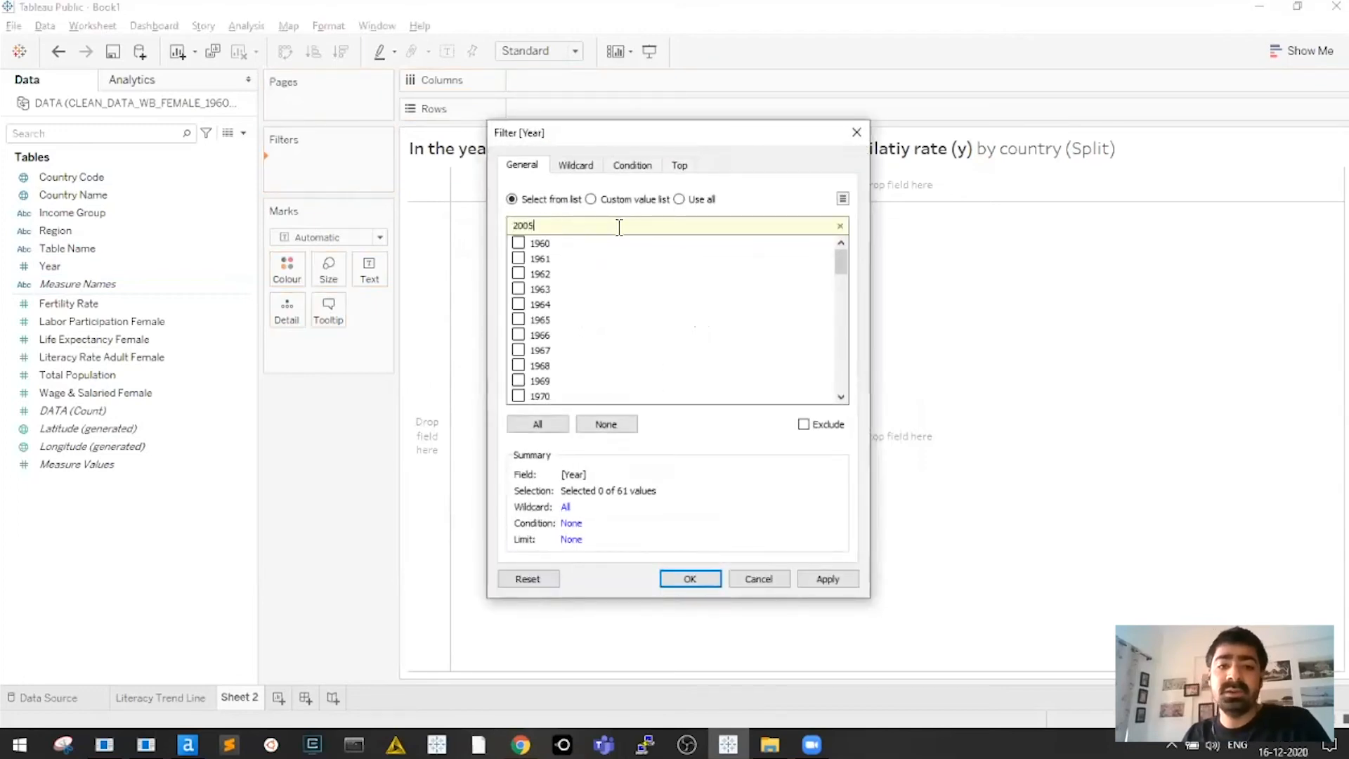
click(520, 243)
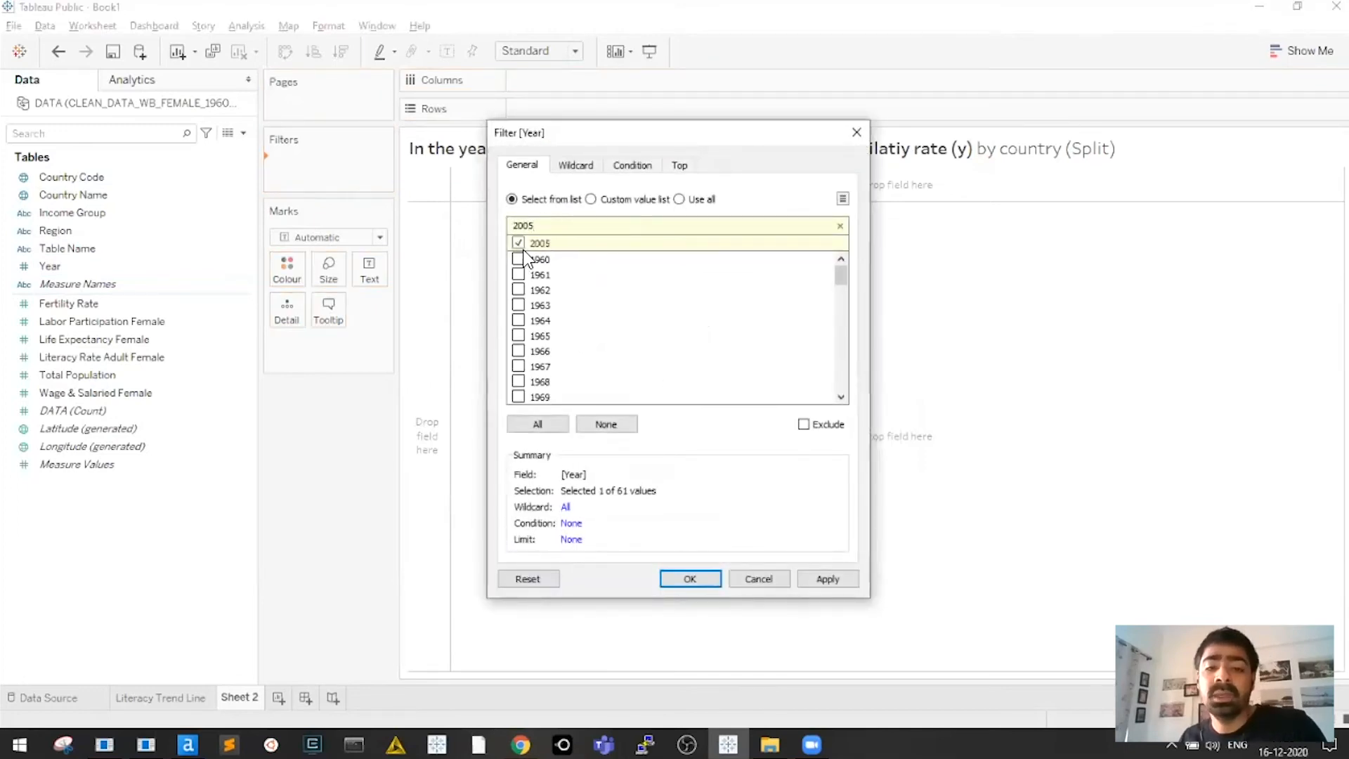
click(706, 580)
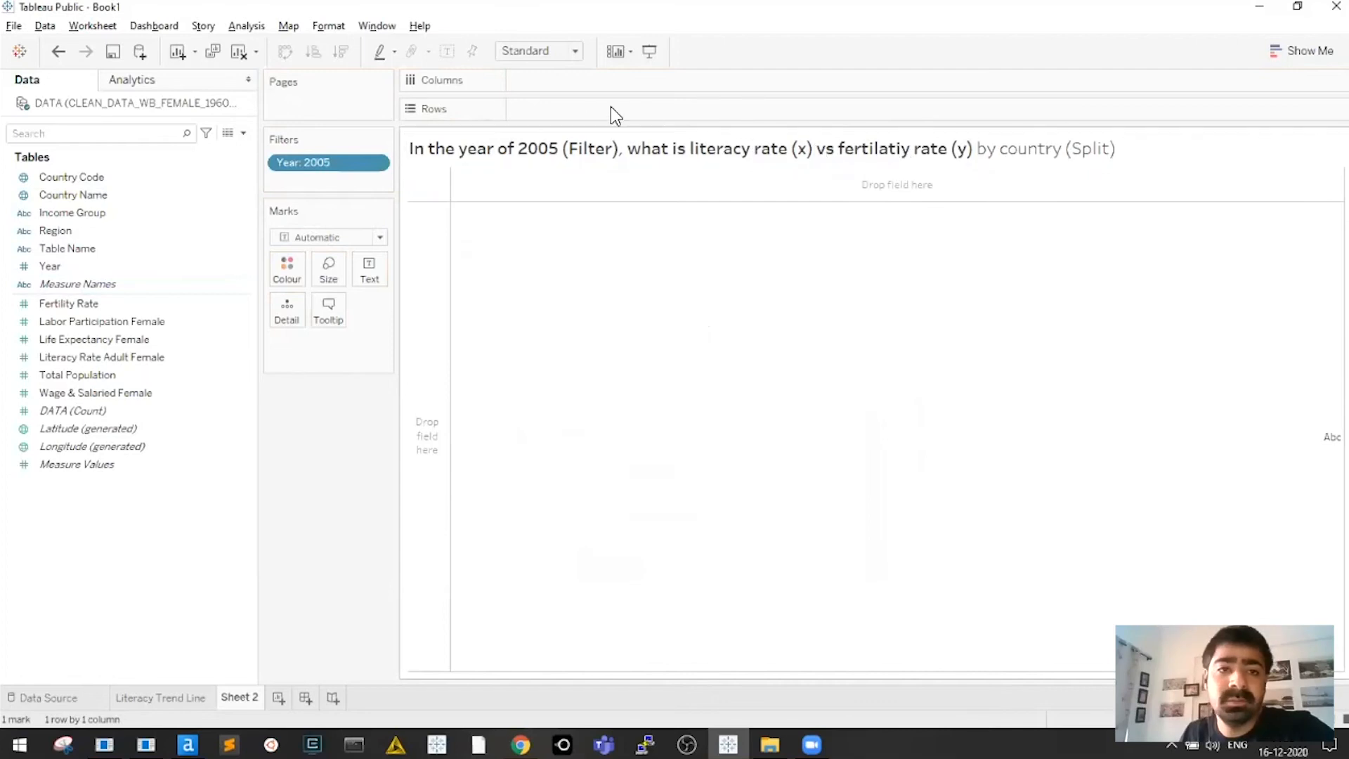
In Excel Book2, select E3:T3 and E4:E23 as sketched axes, then return to Tableau
key(alt+Tab)
key(Tab)
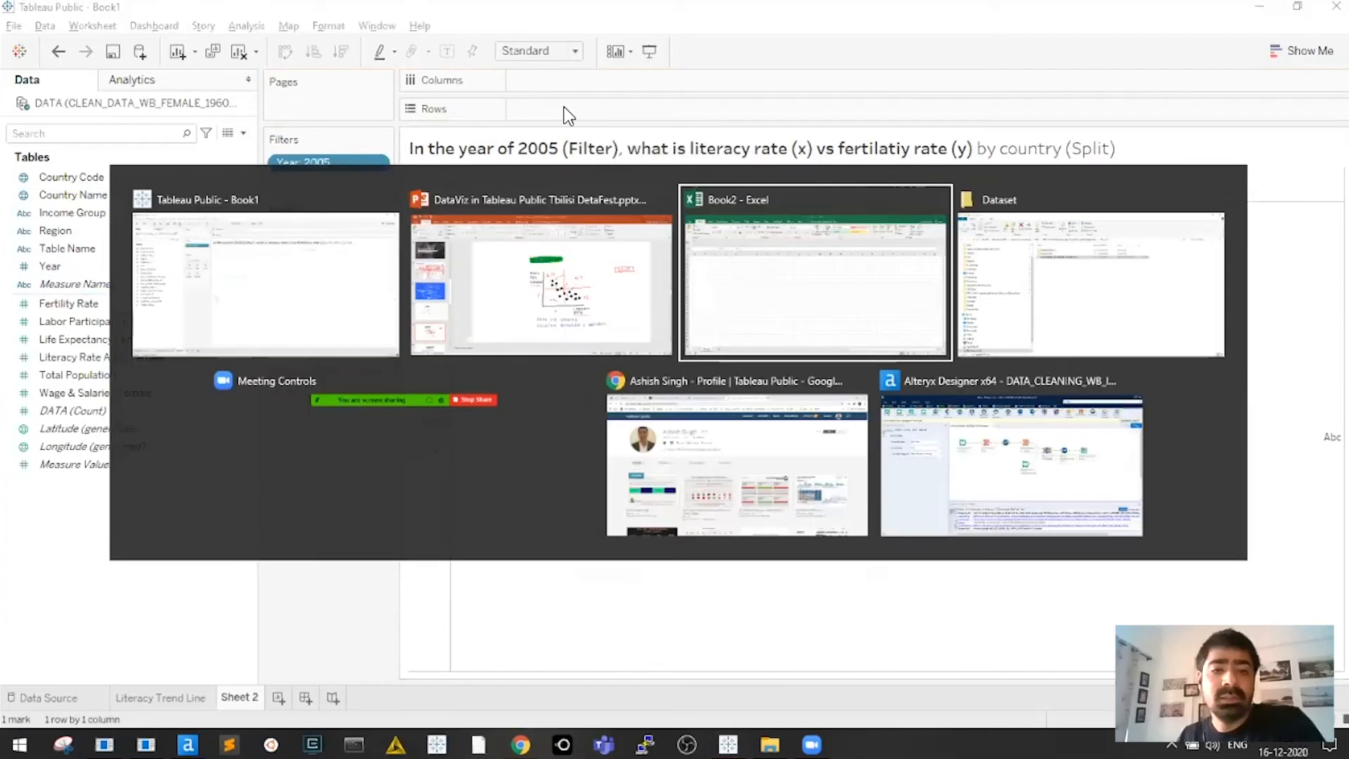
click(434, 274)
drag(257, 260, 1046, 253)
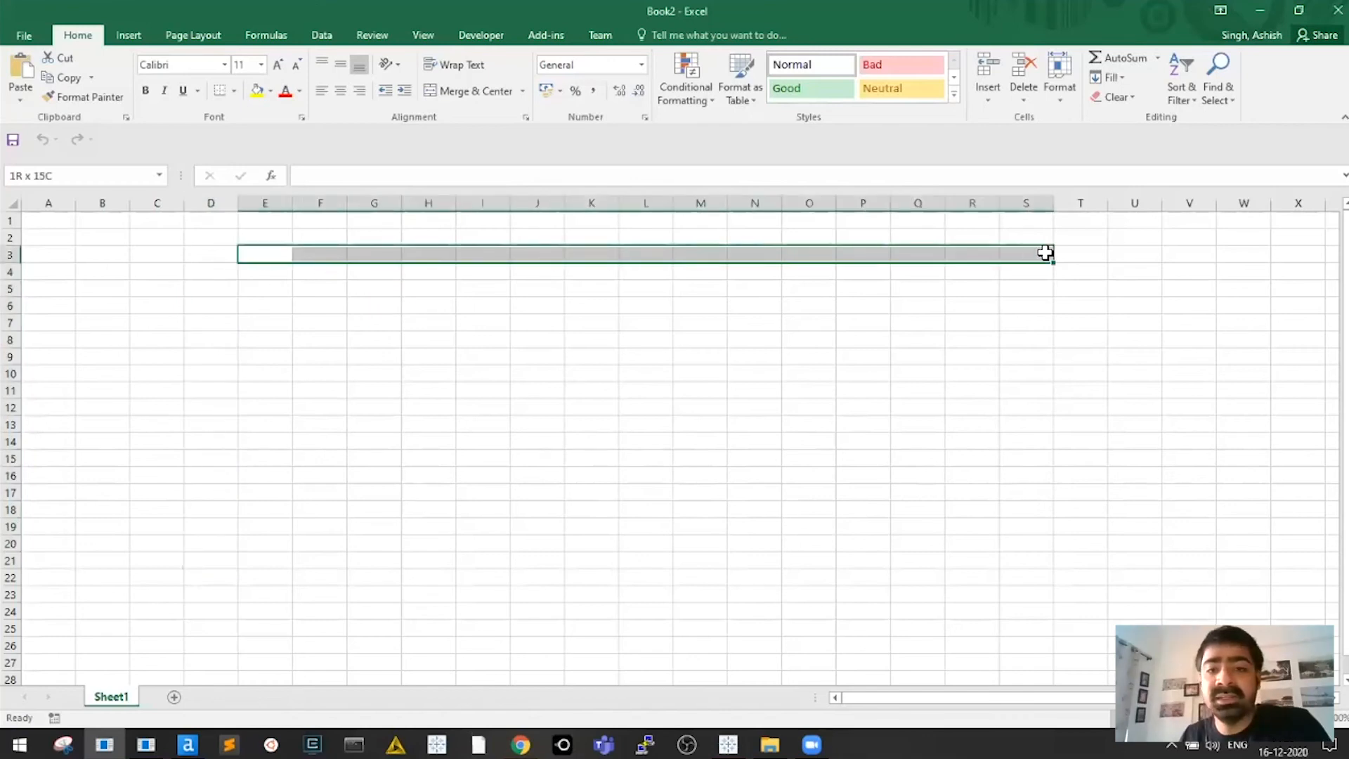
drag(277, 272, 266, 575)
drag(279, 261, 1096, 255)
drag(280, 272, 264, 596)
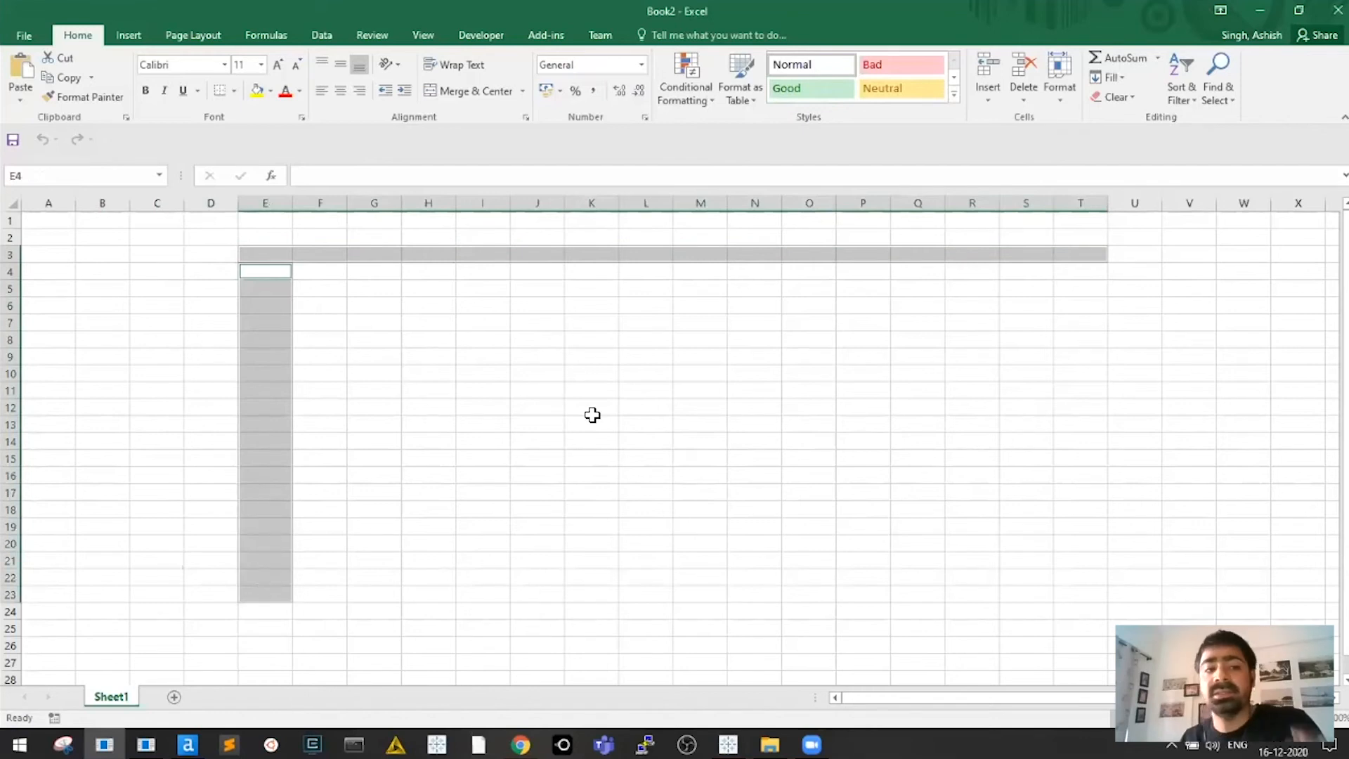
key(alt+Tab)
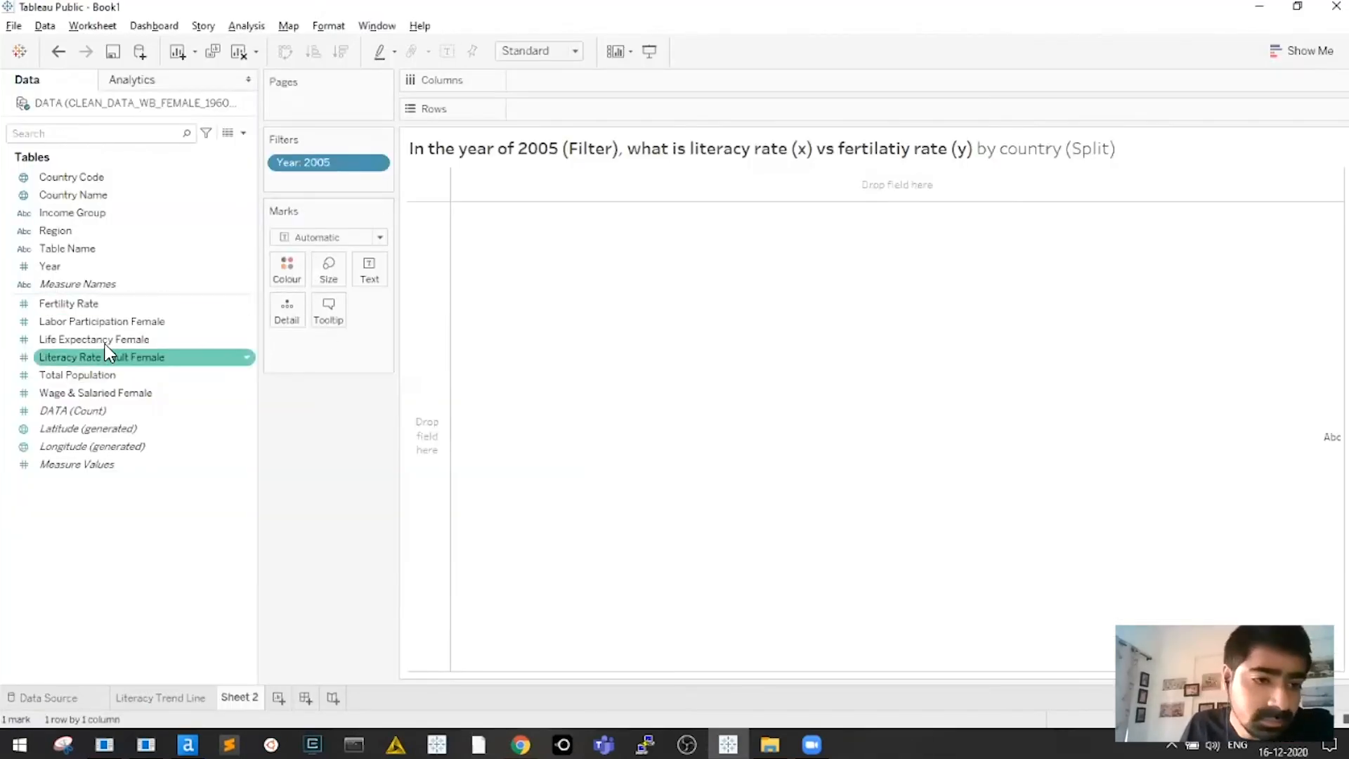
Review the Fertility Rate and Literacy Rate fields and the Literacy Trend Line sheet
click(82, 309)
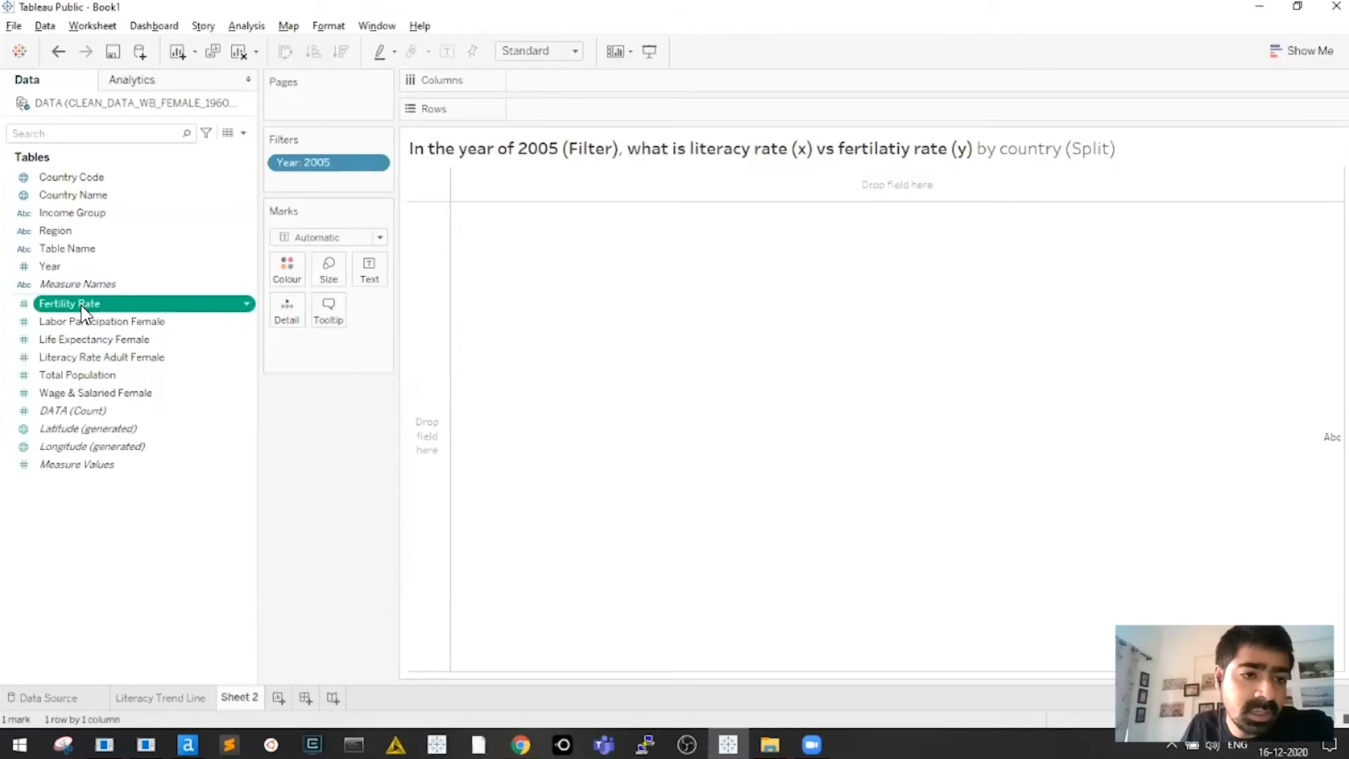
click(58, 363)
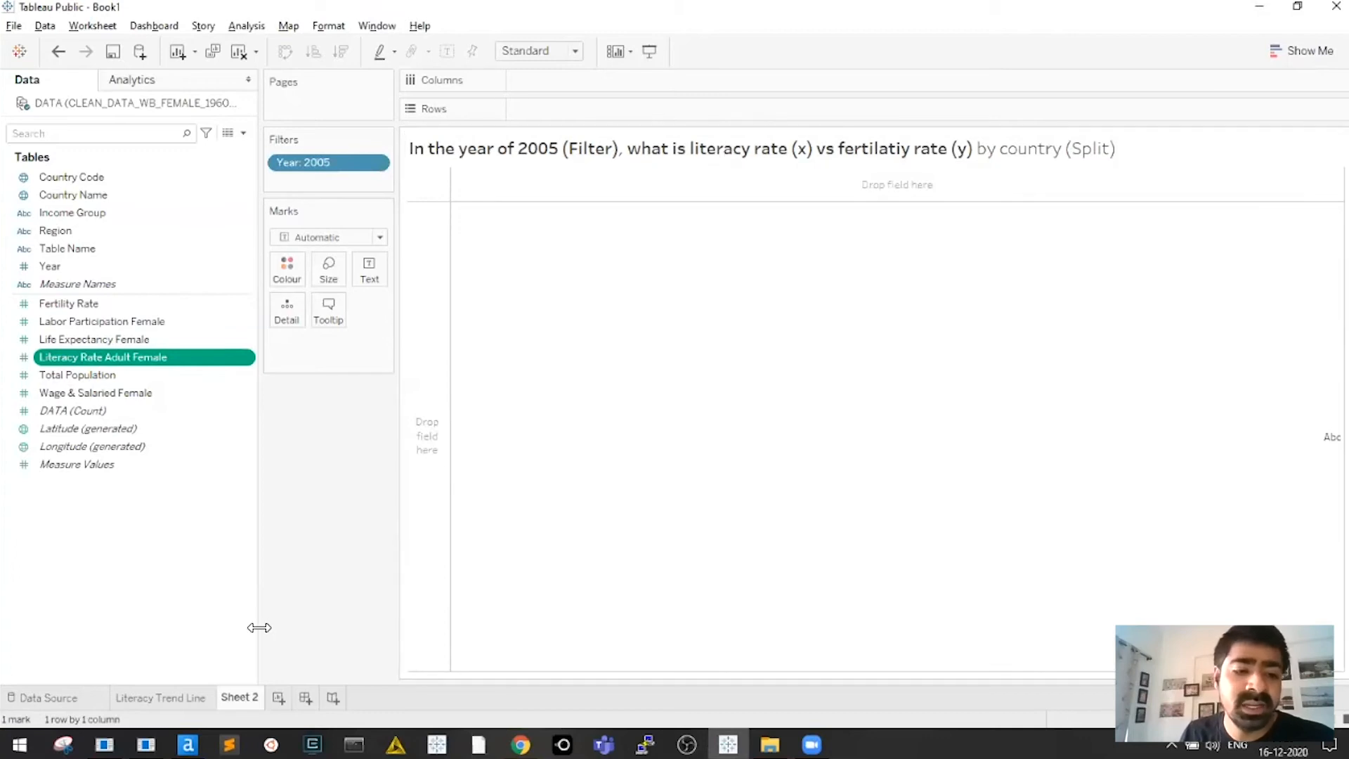
click(161, 699)
click(241, 700)
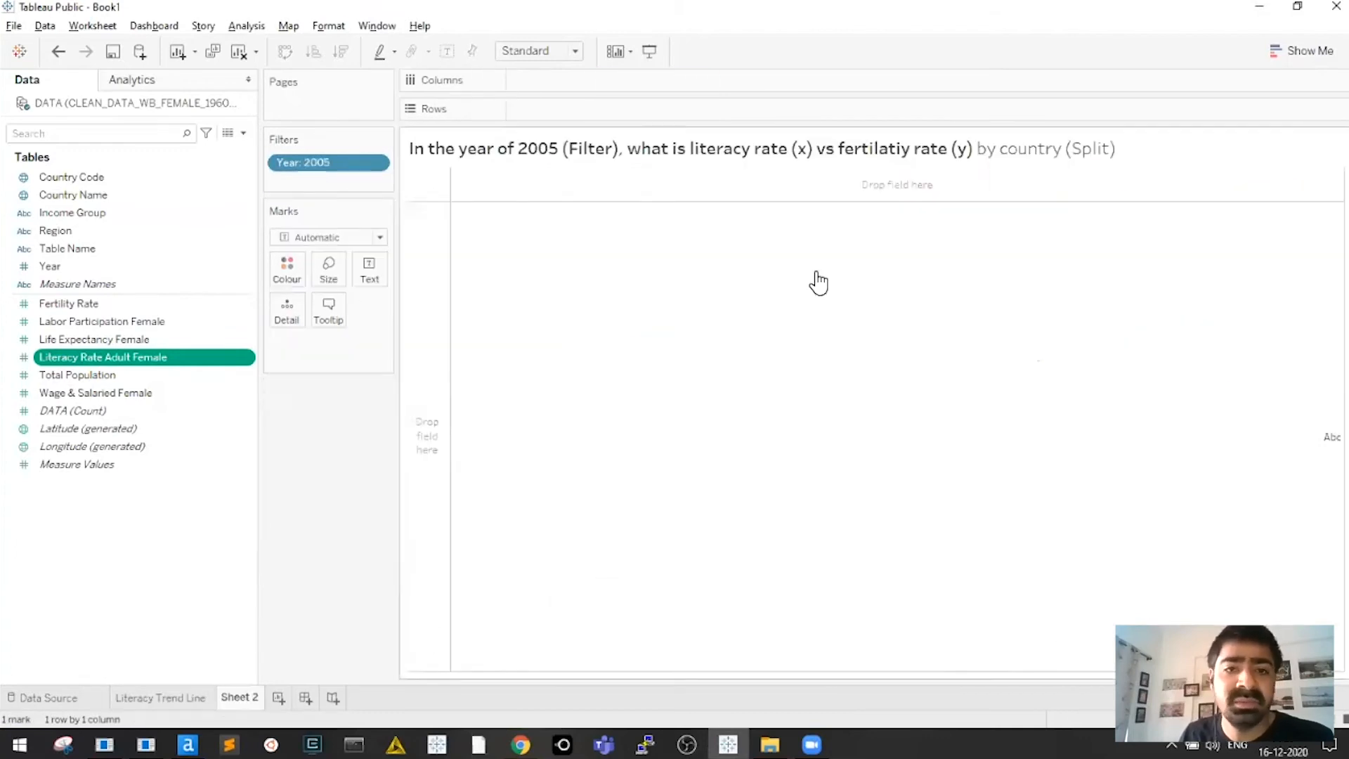
click(112, 305)
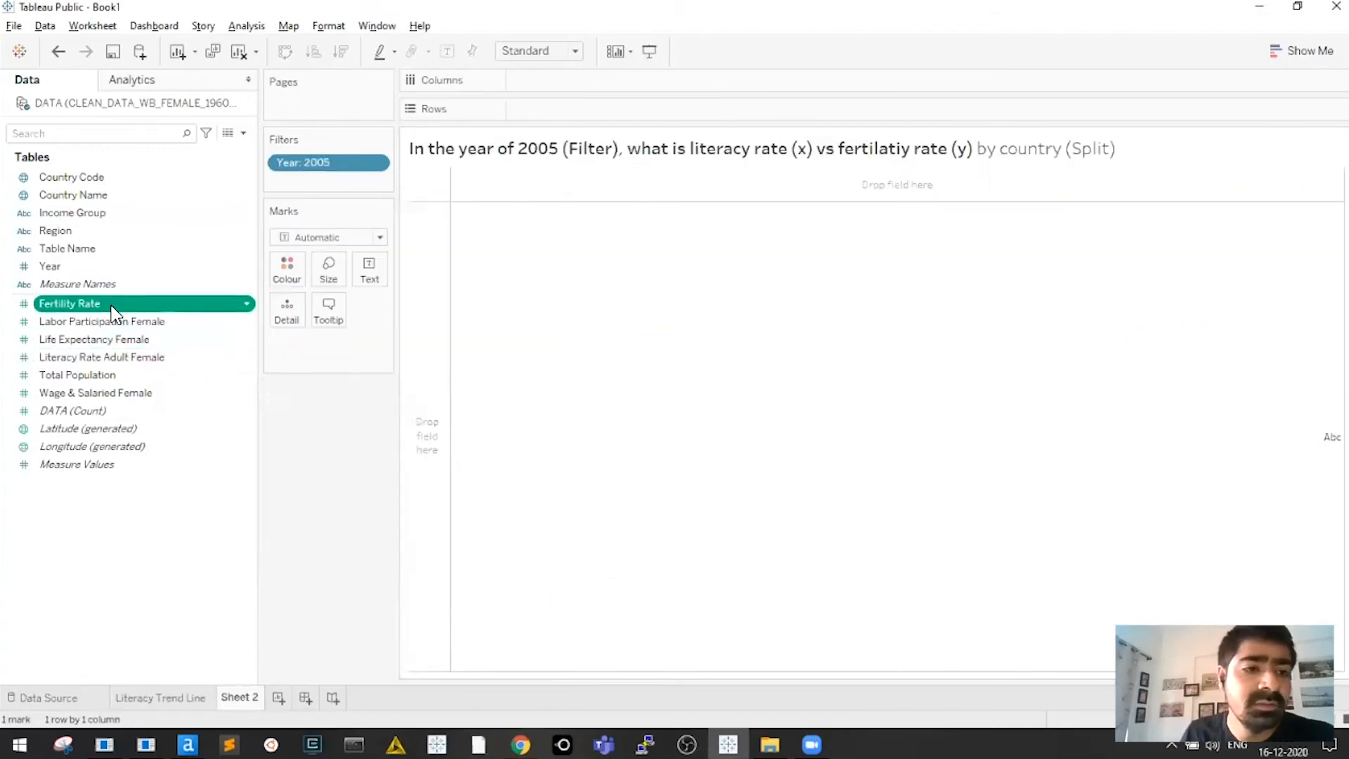
drag(95, 338, 747, 151)
Replace 'literacy rate' in the title with 'life expectency of girl babies (x)'
double_click(747, 149)
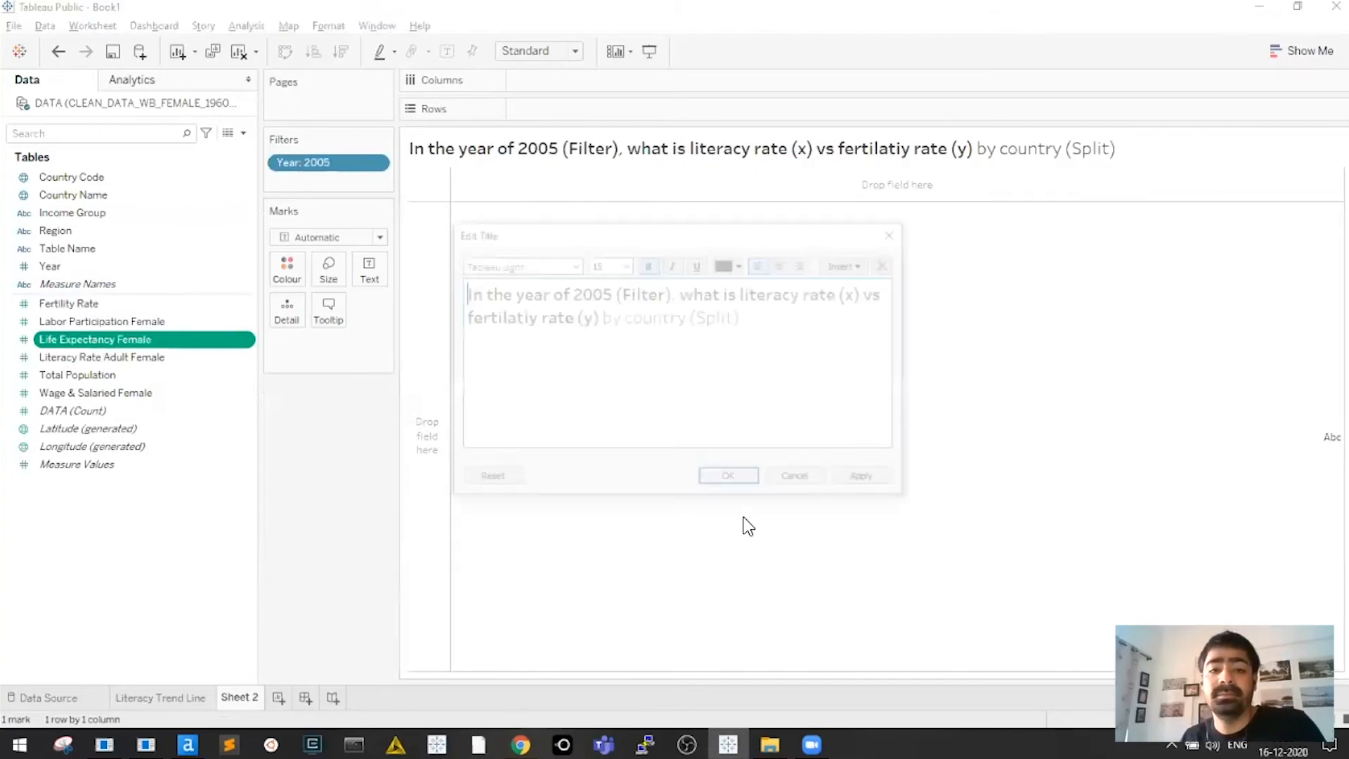
drag(746, 295, 842, 295)
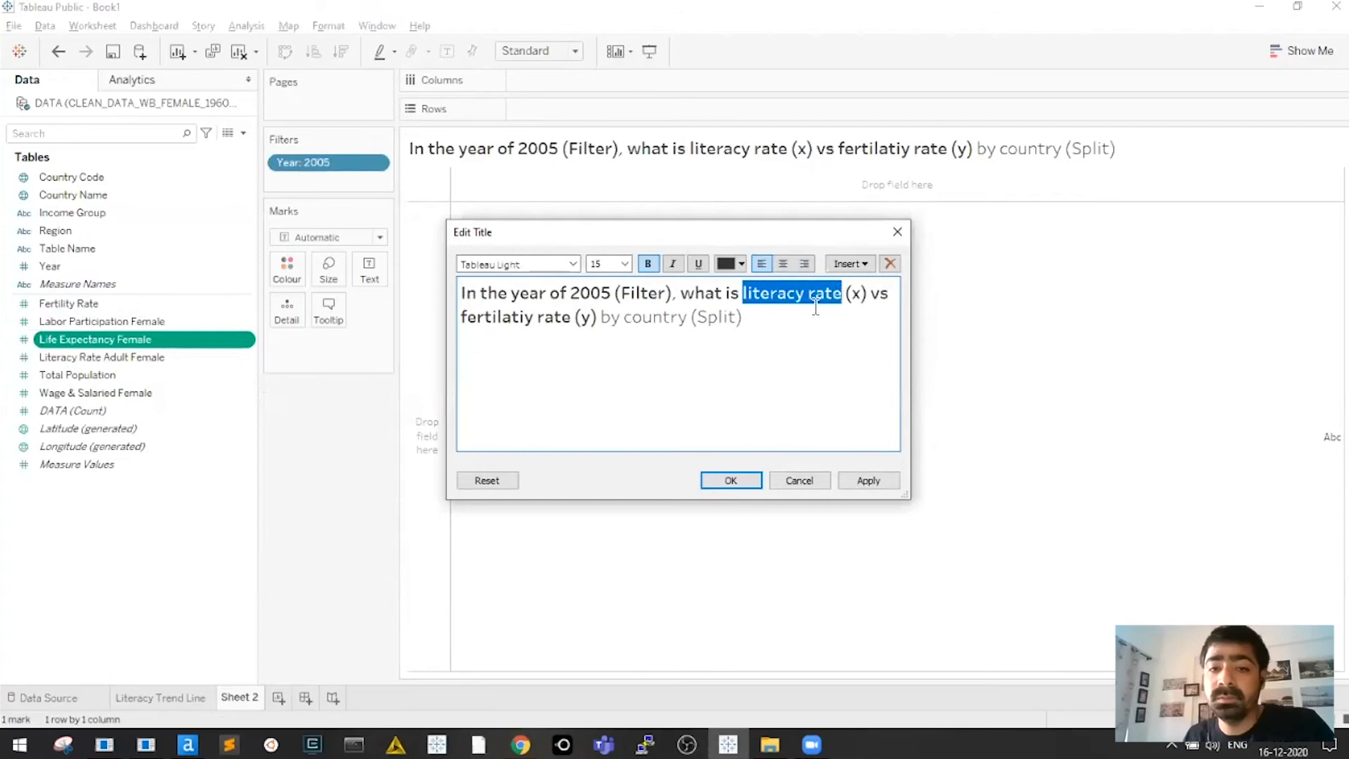
click(564, 320)
drag(496, 320, 571, 320)
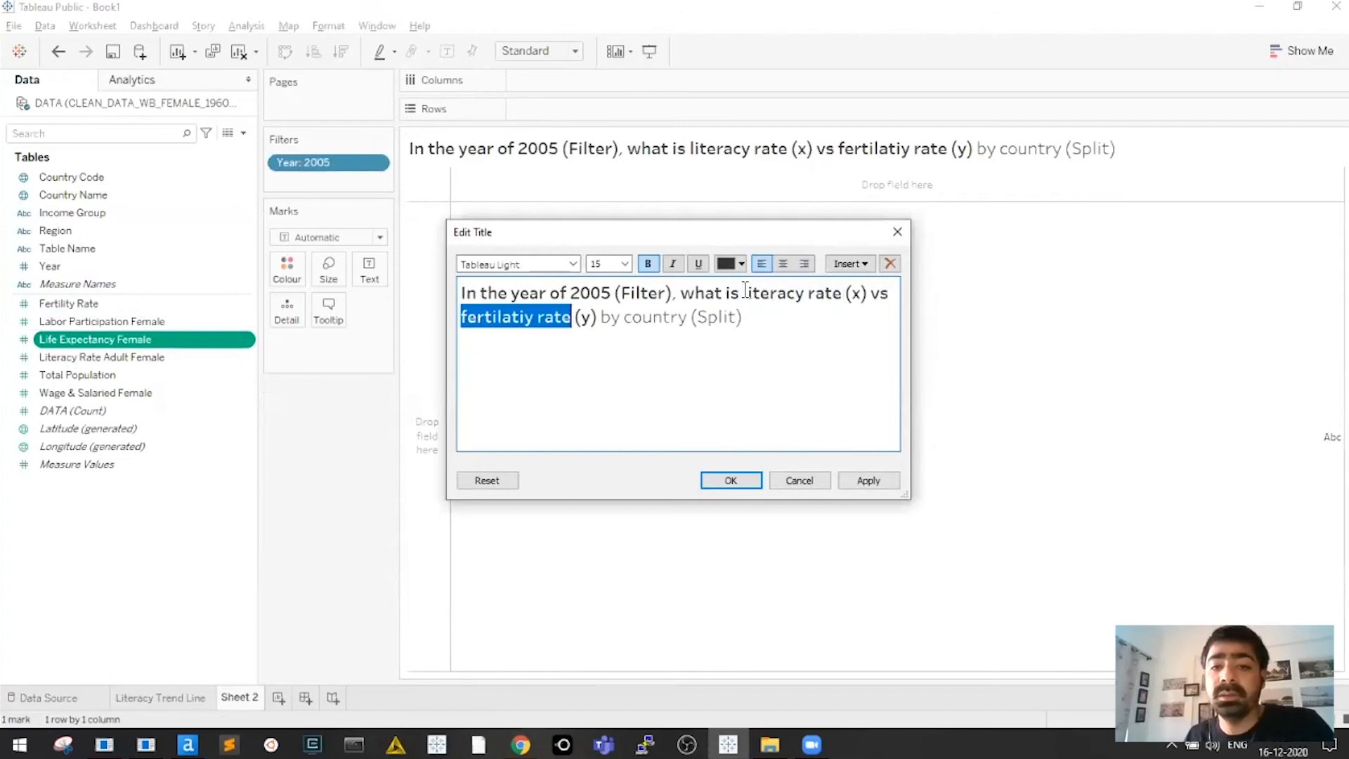
drag(745, 294, 842, 293)
text(life expectency of girl (x) vs)
key(BackSpace)
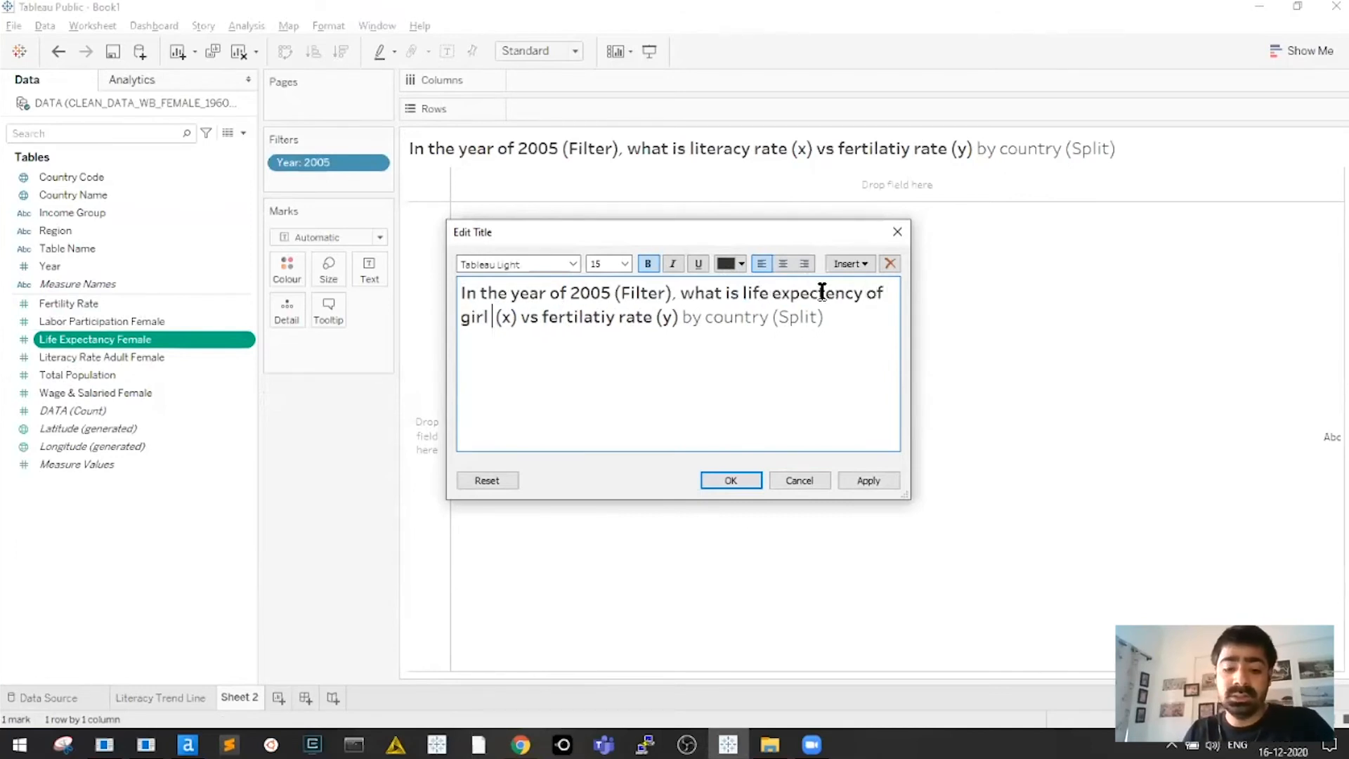
text(babies)
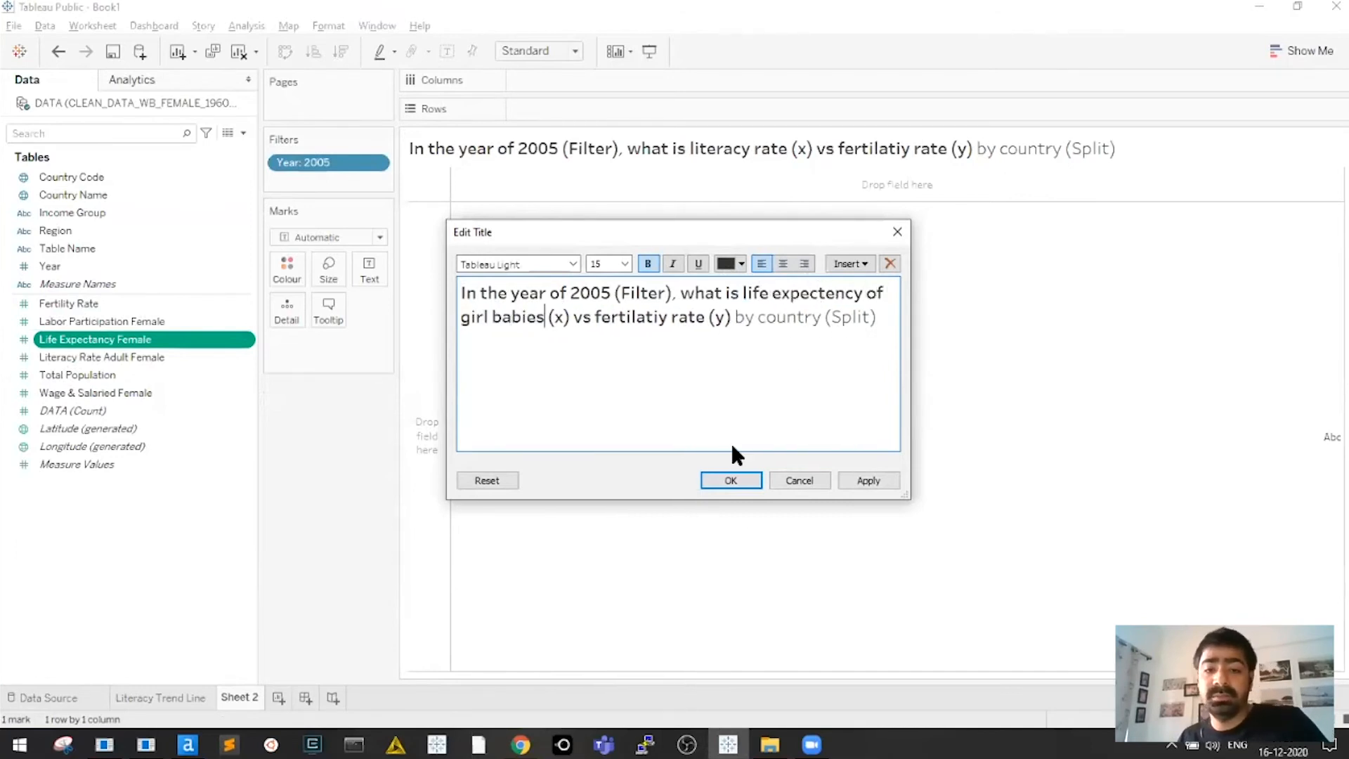
click(731, 481)
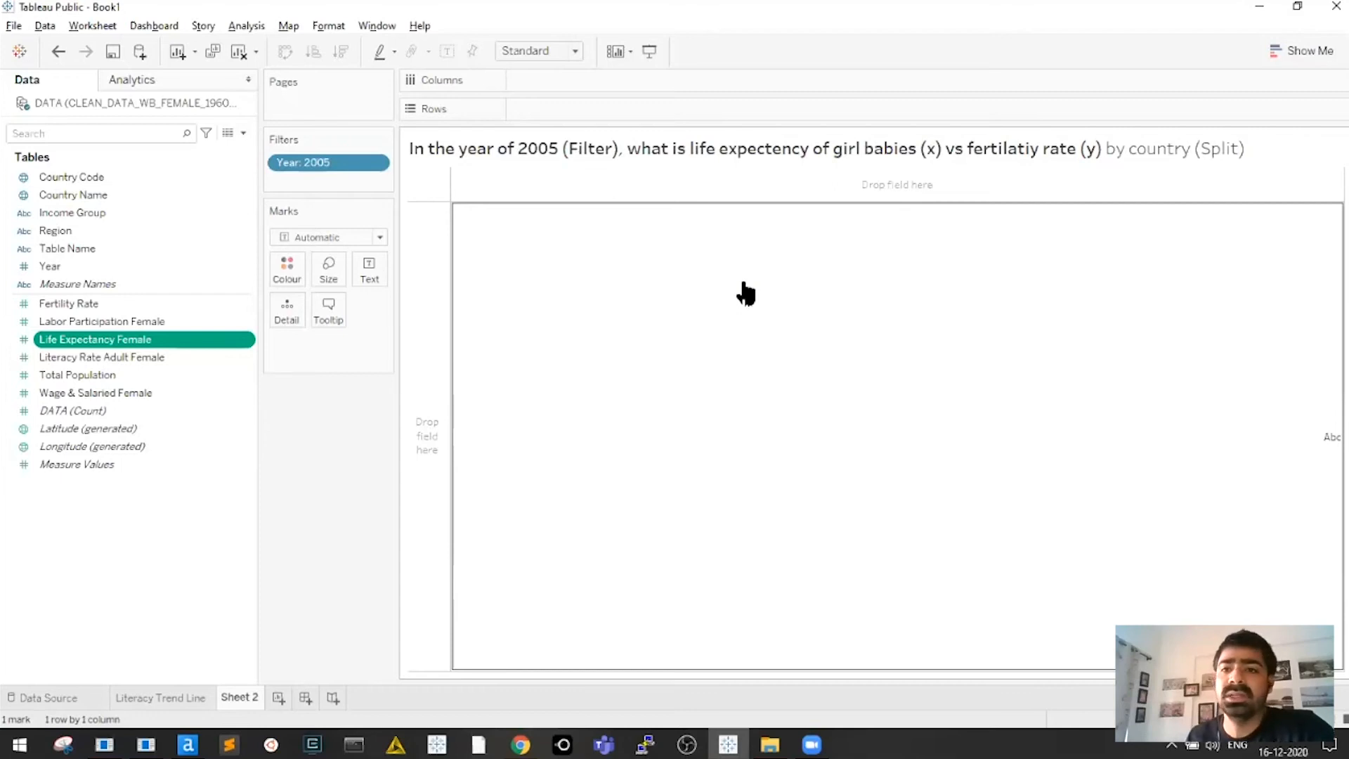
drag(745, 294, 792, 255)
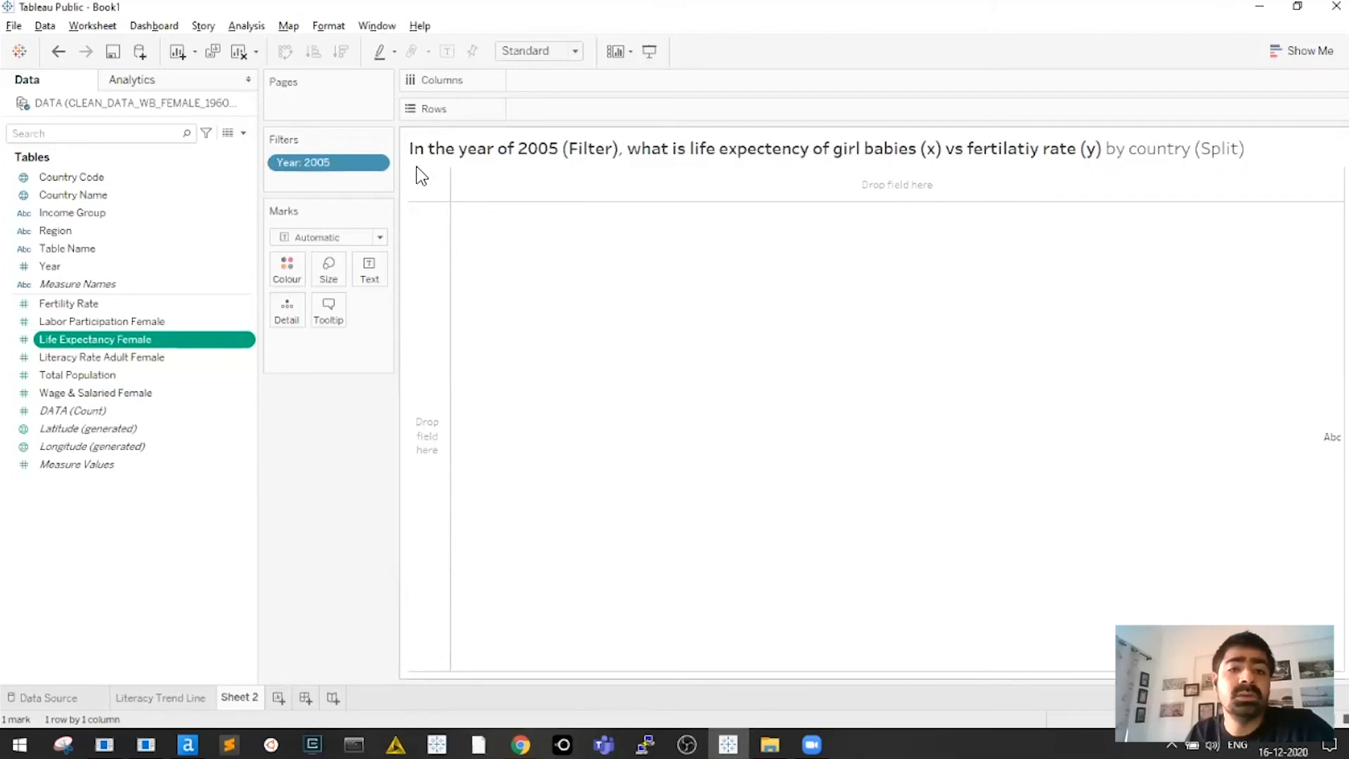
drag(396, 171, 419, 171)
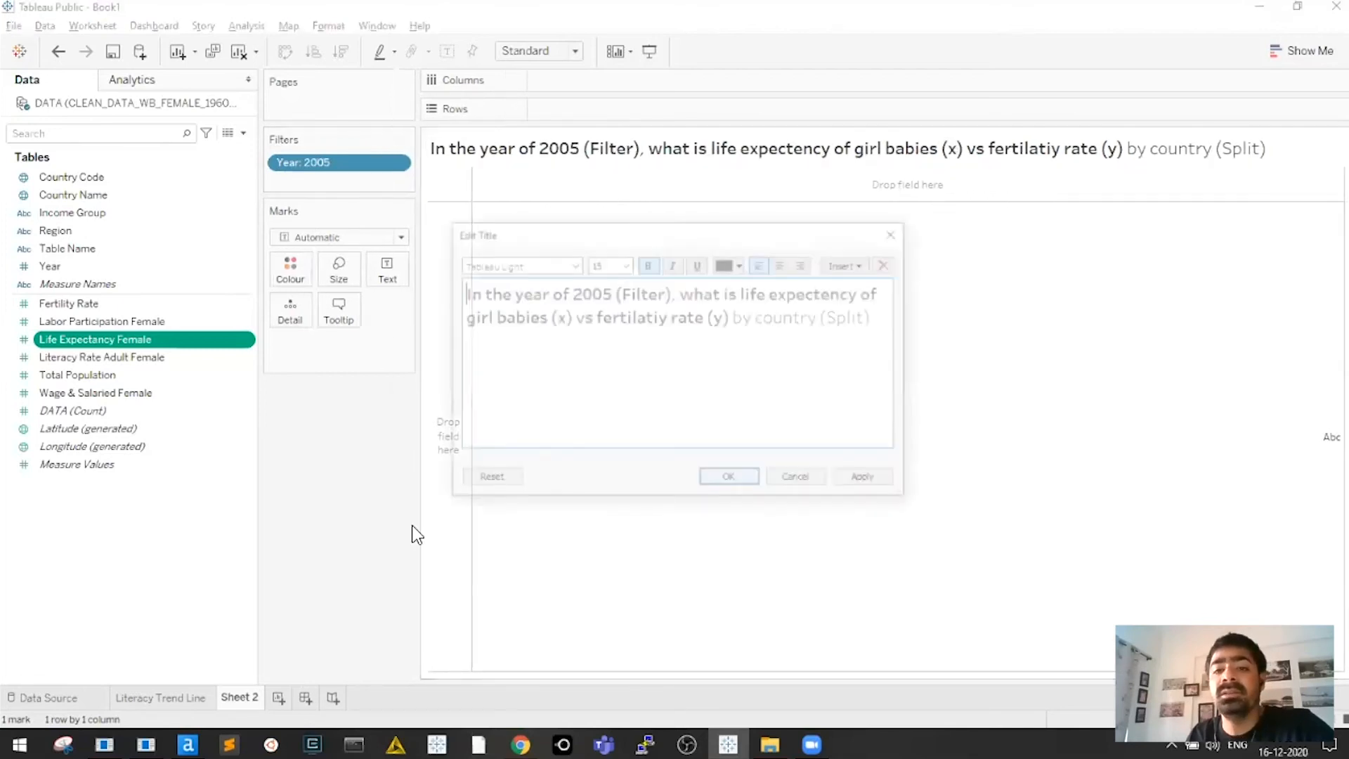
drag(883, 324, 461, 318)
key(Escape)
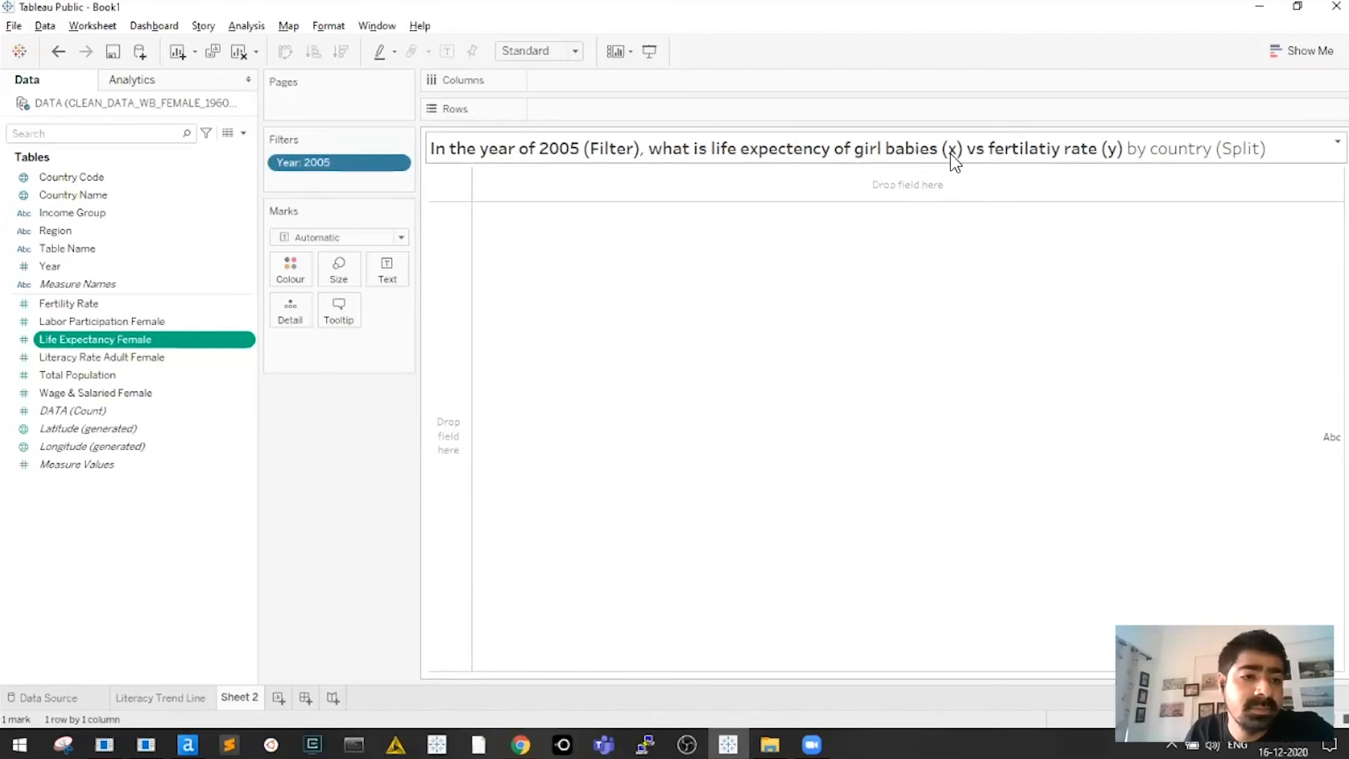
Put Life Expectancy Female on Columns and switch it from Sum to Median, showing one 73.8 bar
click(77, 374)
ctrl+click(127, 357)
drag(125, 341, 597, 78)
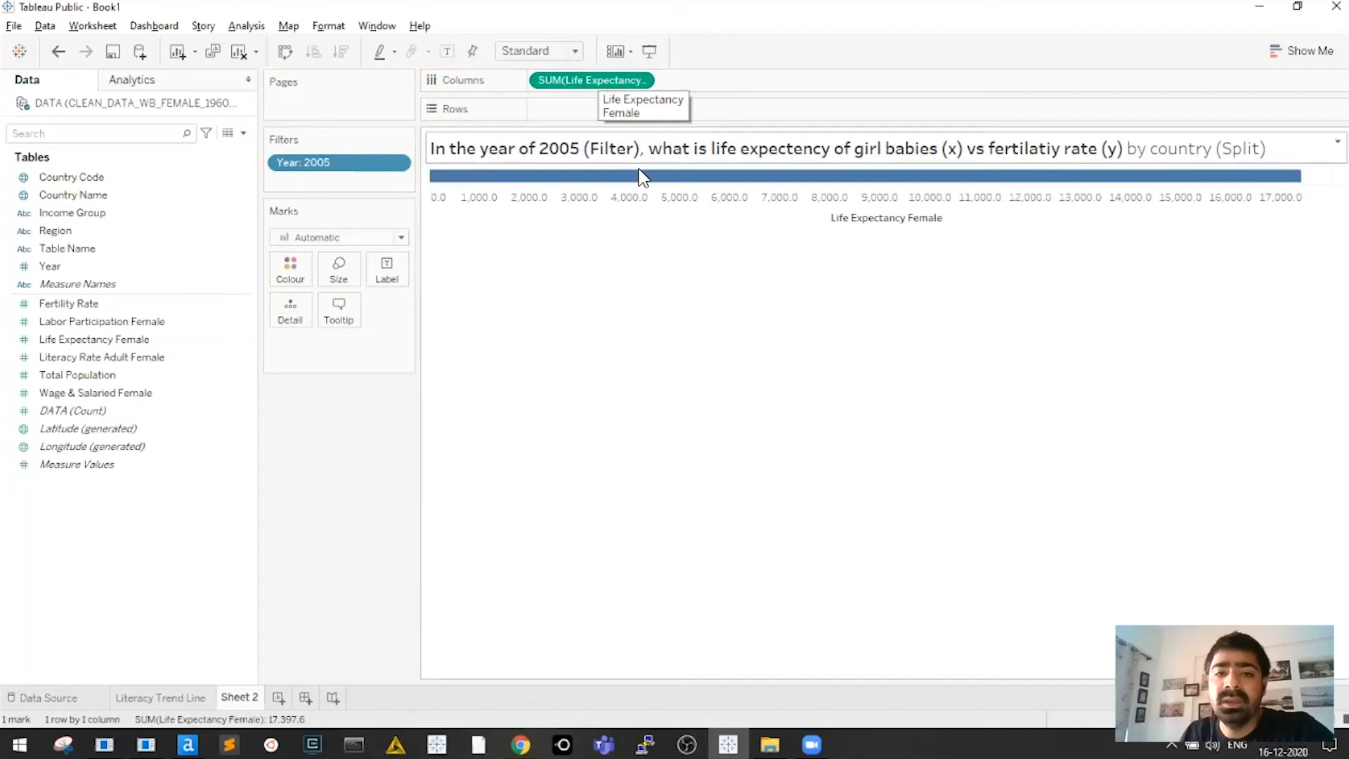
mouse_move(681, 180)
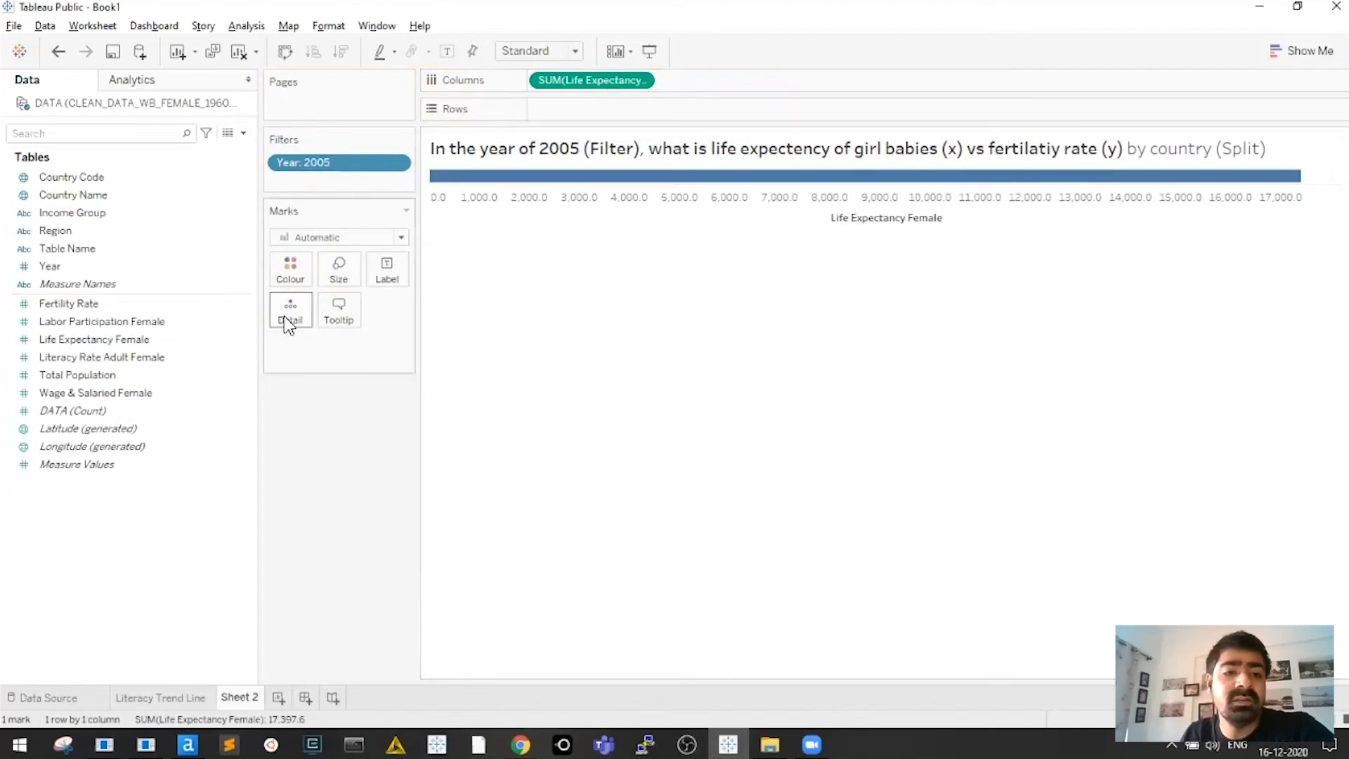
mouse_move(771, 181)
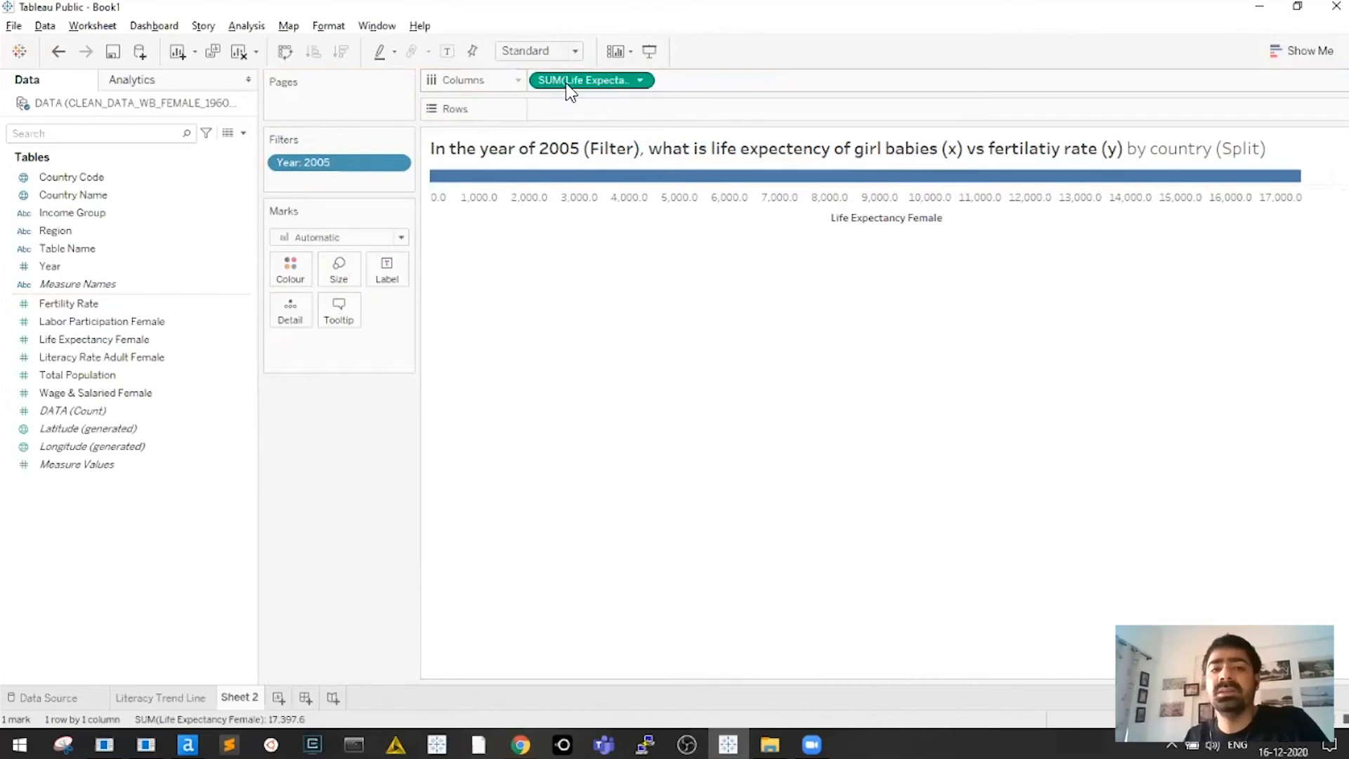
mouse_move(887, 181)
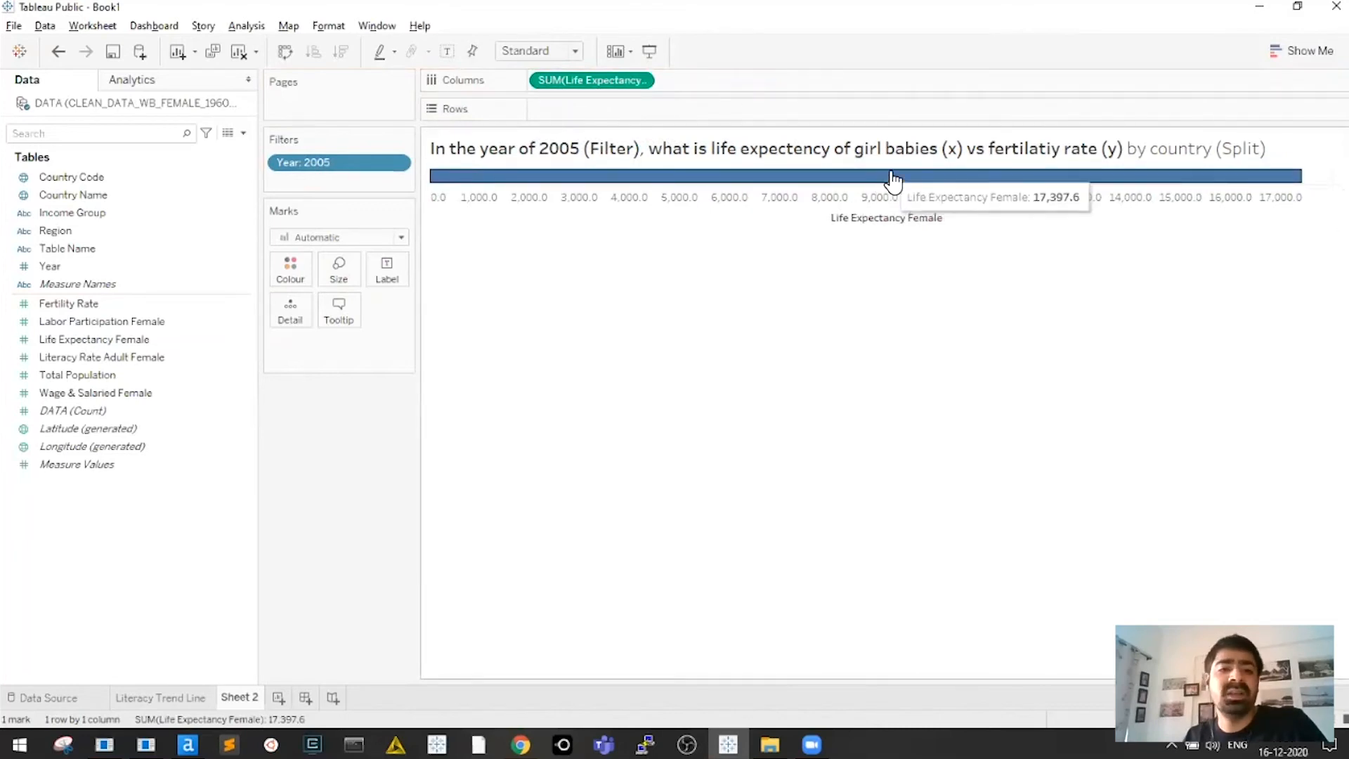
click(642, 81)
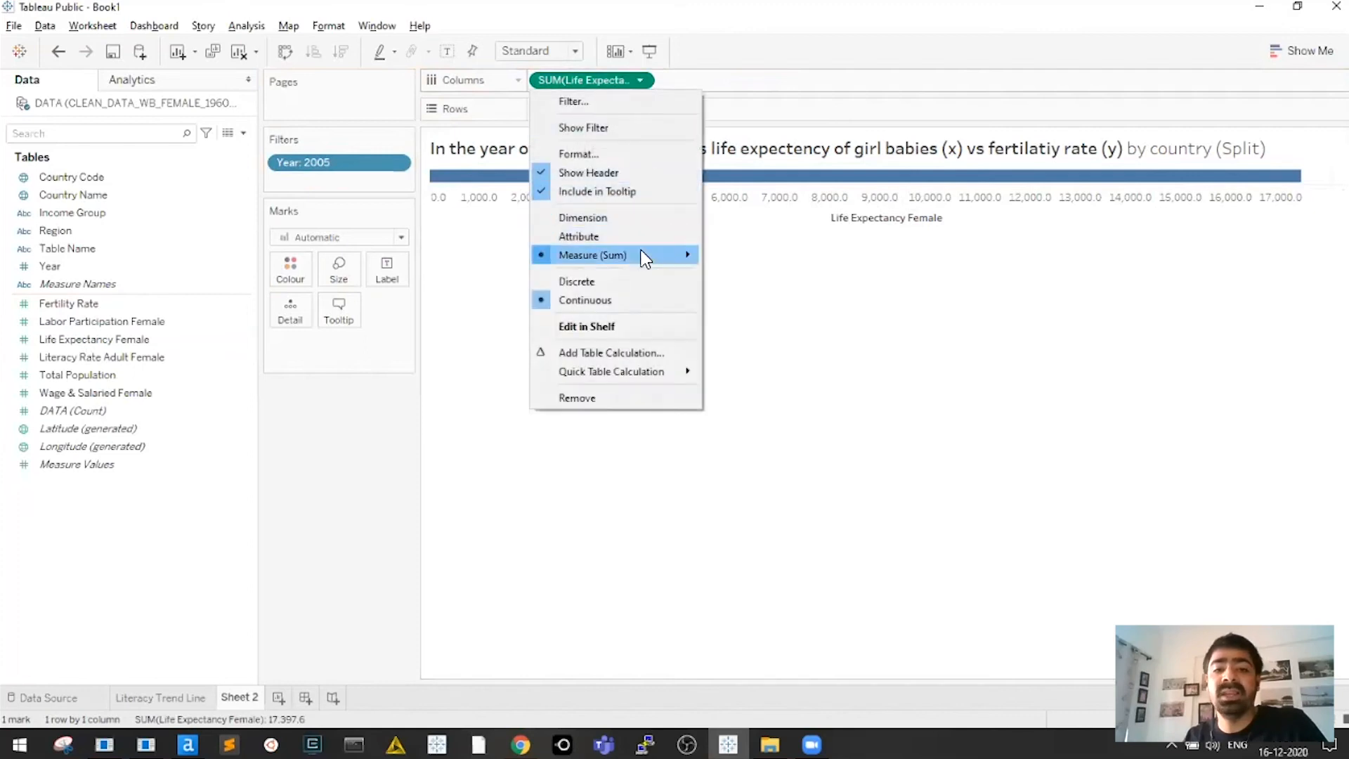
mouse_move(646, 257)
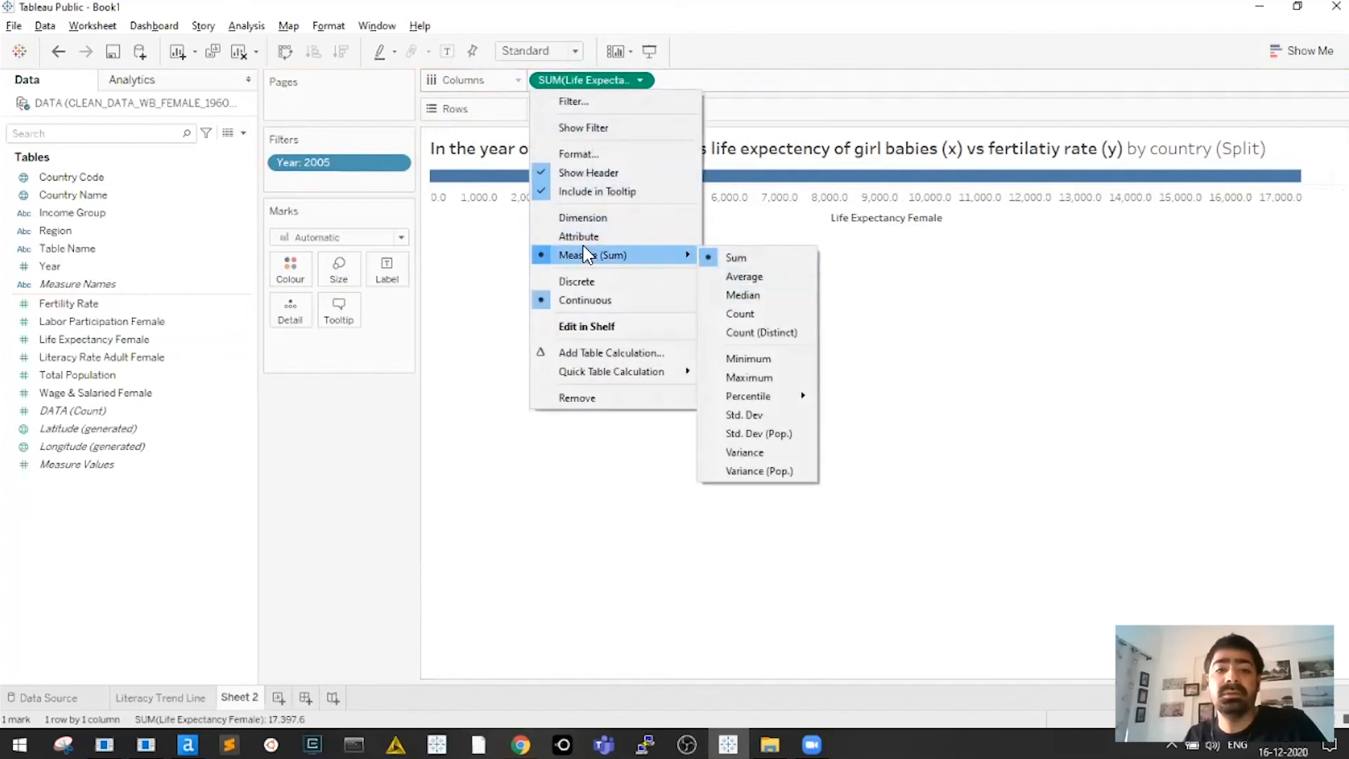
click(350, 489)
right_click(618, 78)
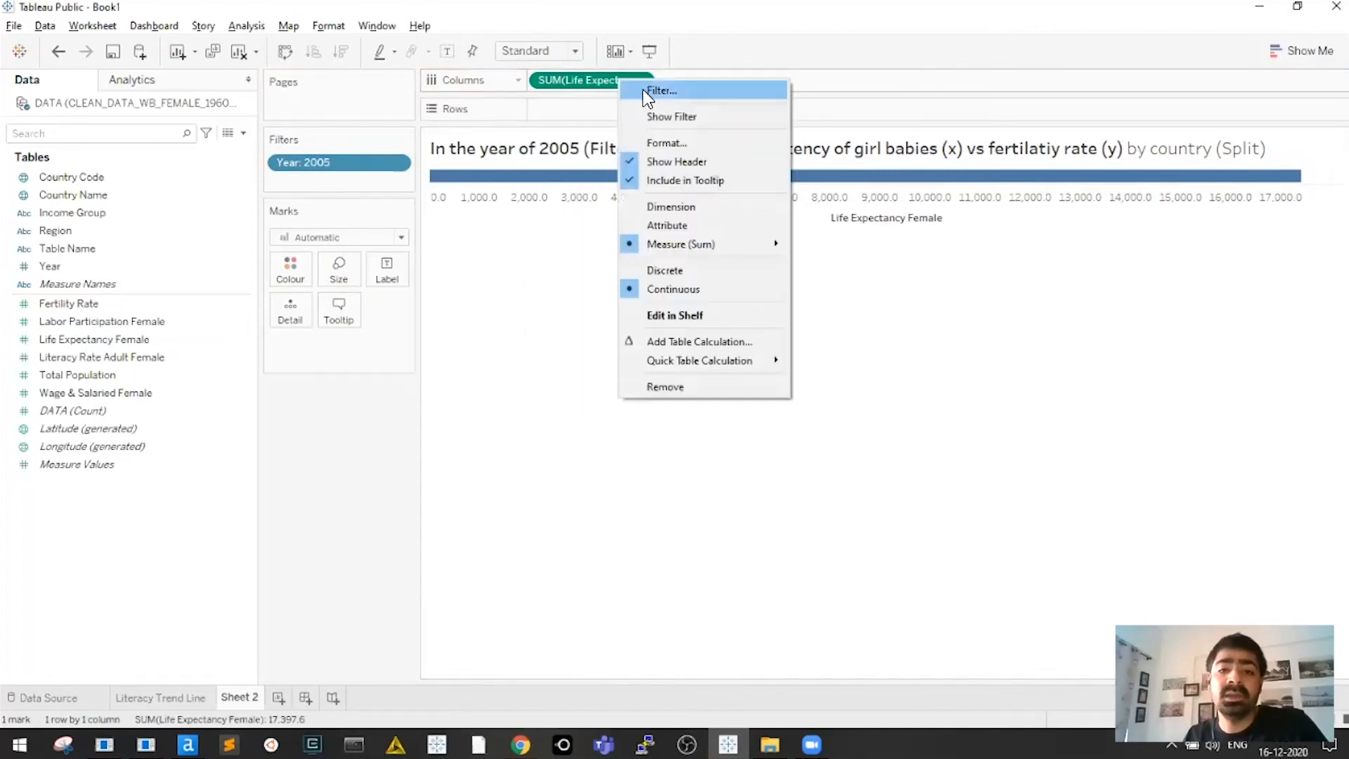
mouse_move(692, 246)
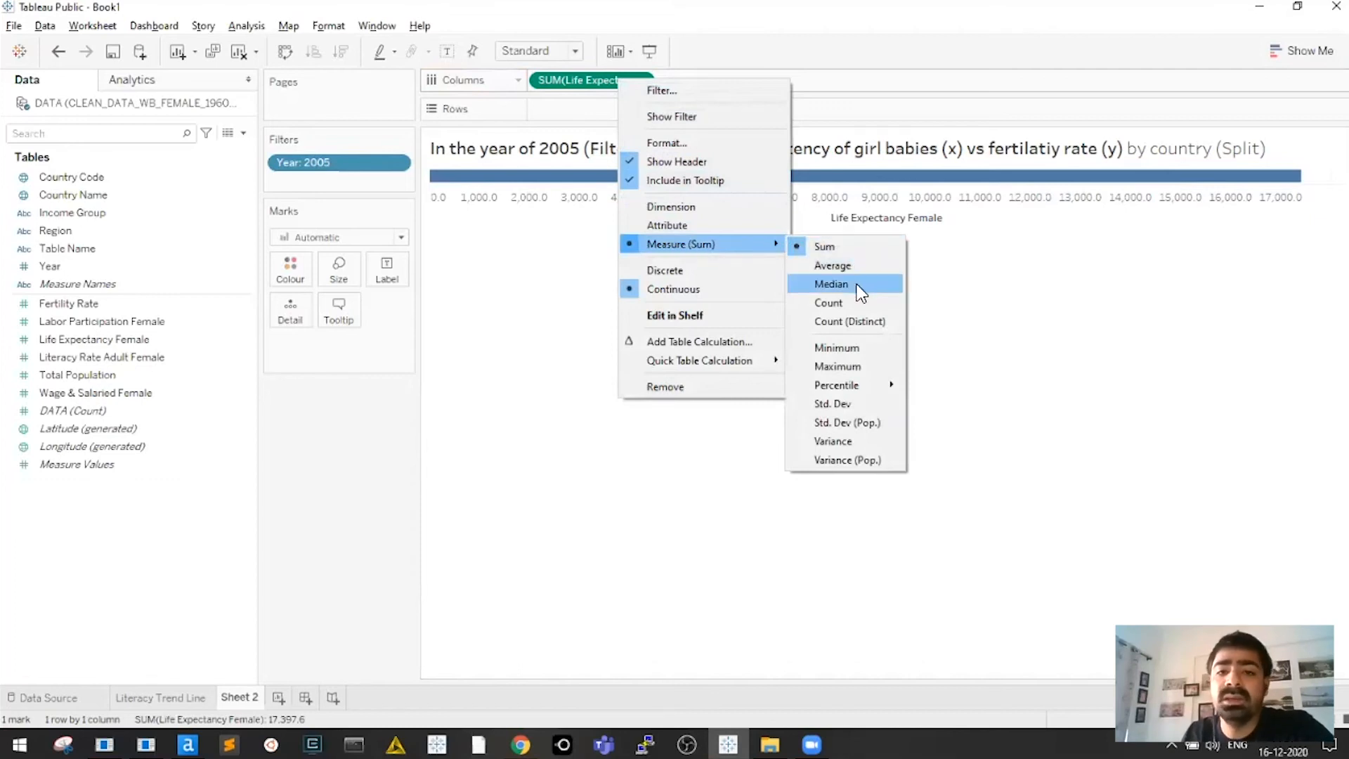
click(832, 284)
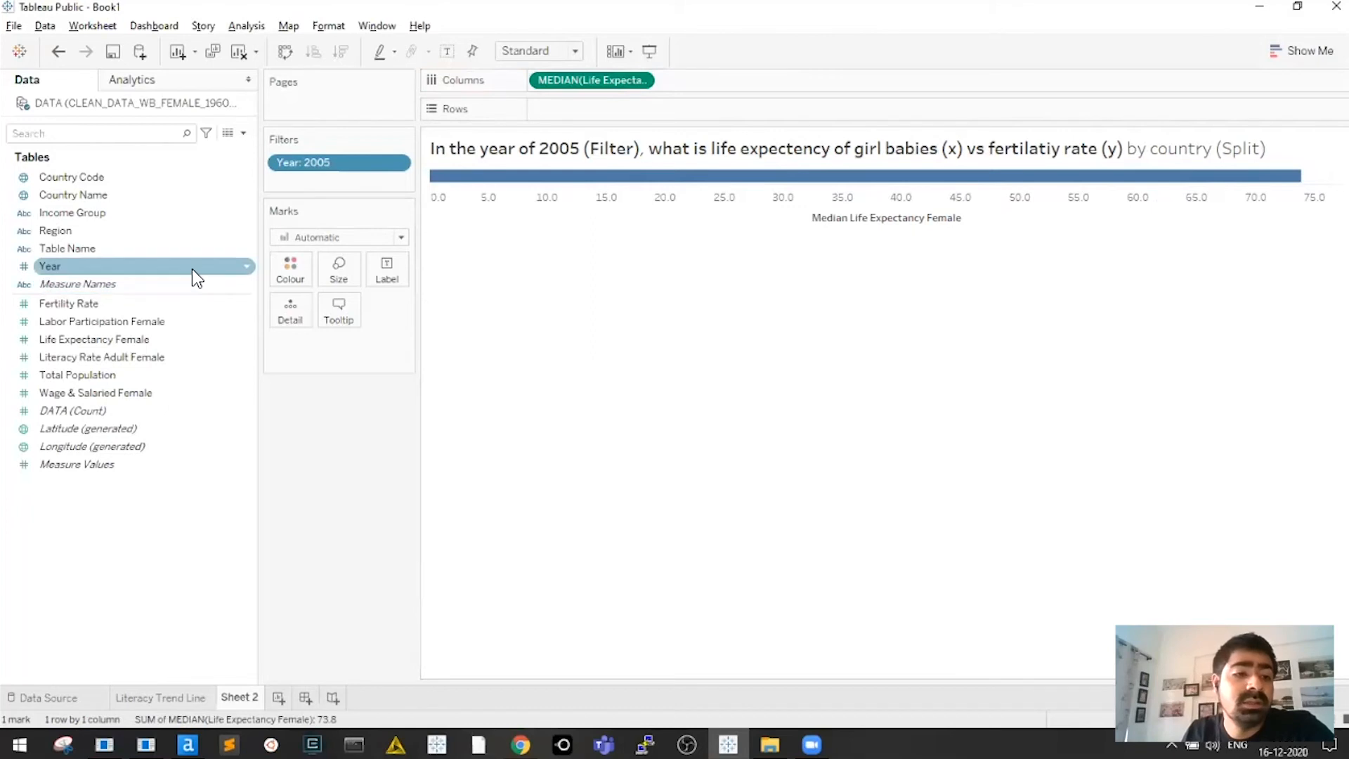
Put Fertility Rate on Rows aggregated as Median, forming a single point near 73.8 and 2.5
drag(75, 306, 557, 113)
click(640, 109)
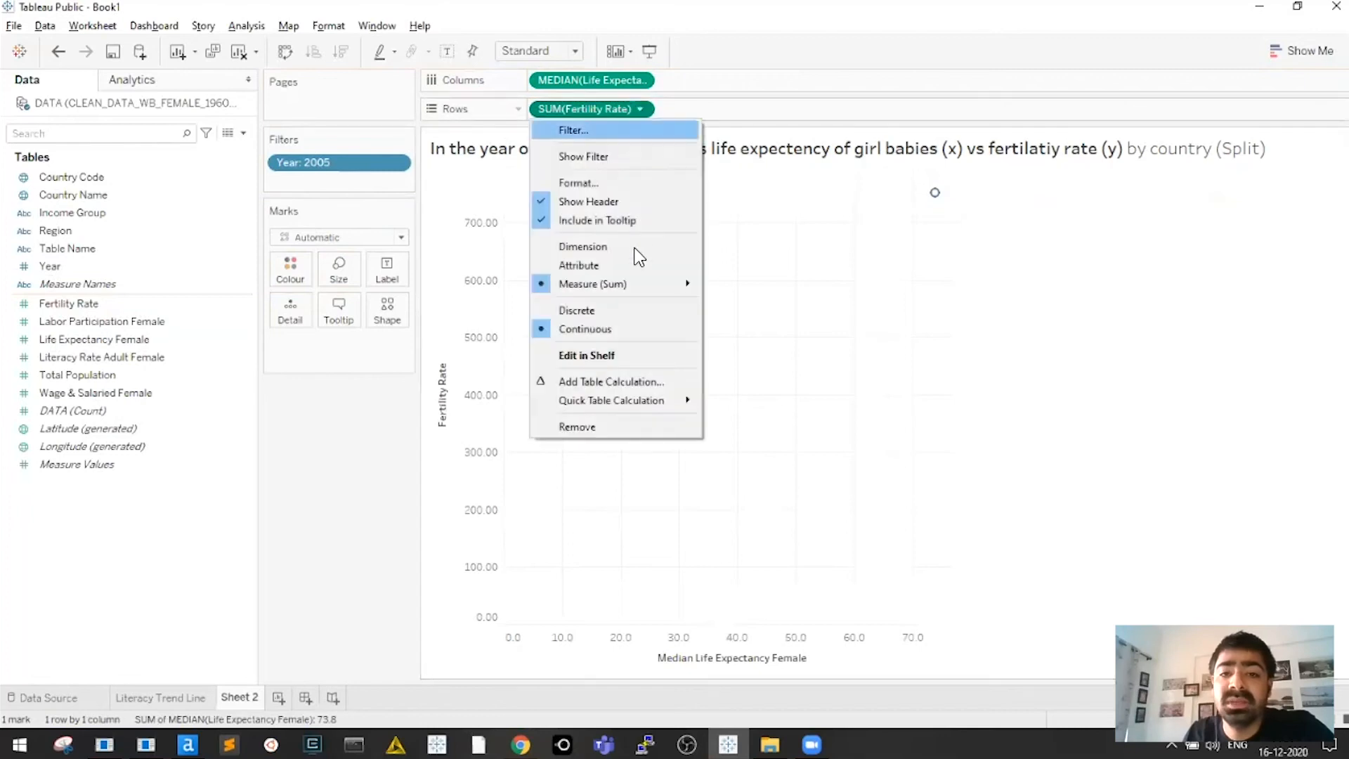
mouse_move(651, 292)
click(743, 325)
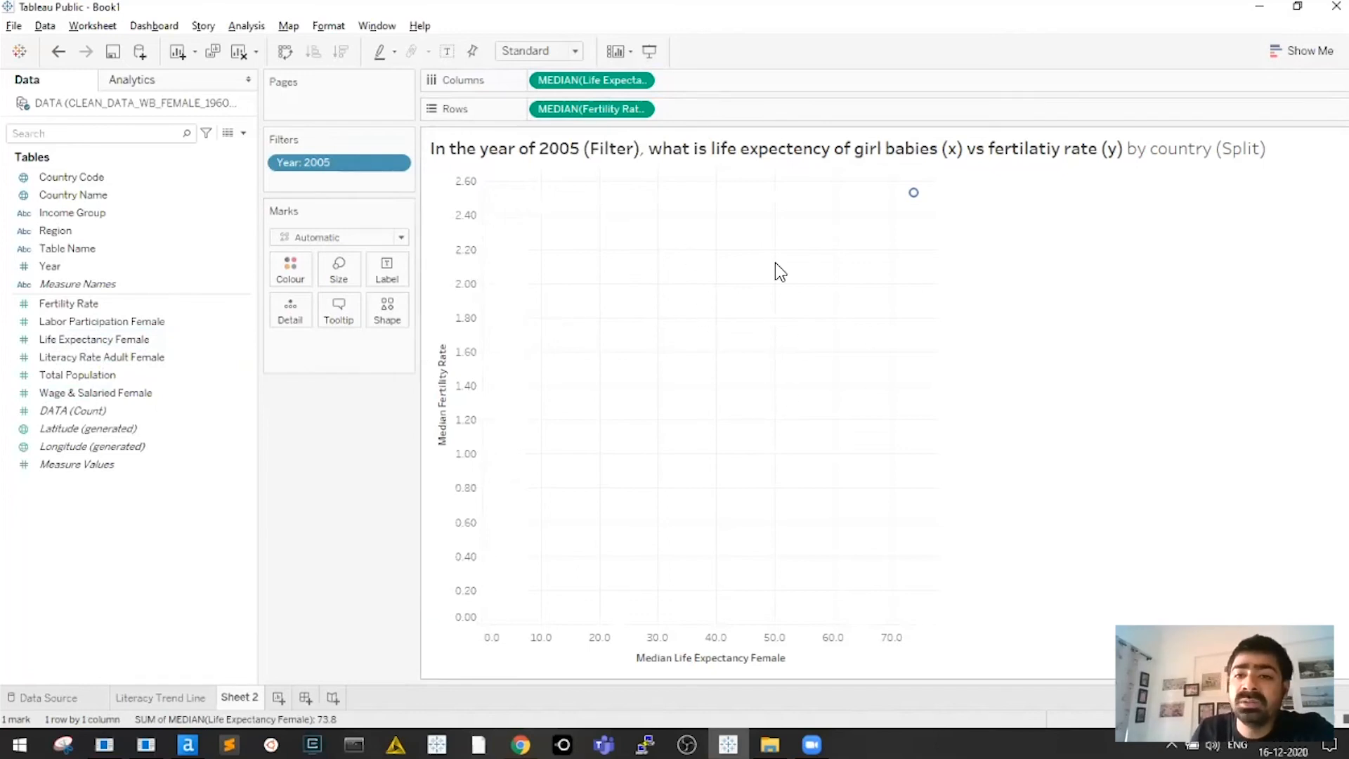
Add Country Name to the marks so the point splits into one per country
mouse_move(915, 201)
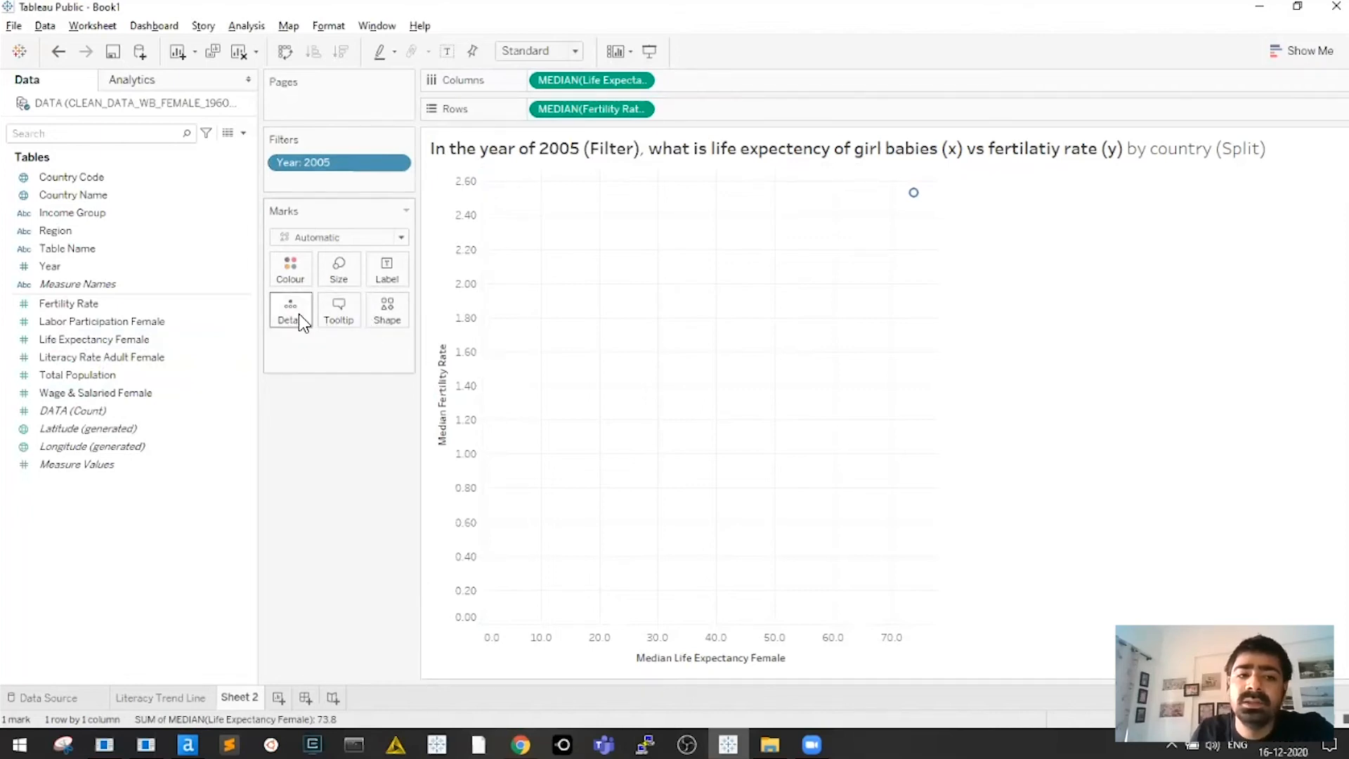
drag(641, 230, 892, 492)
drag(606, 216, 894, 482)
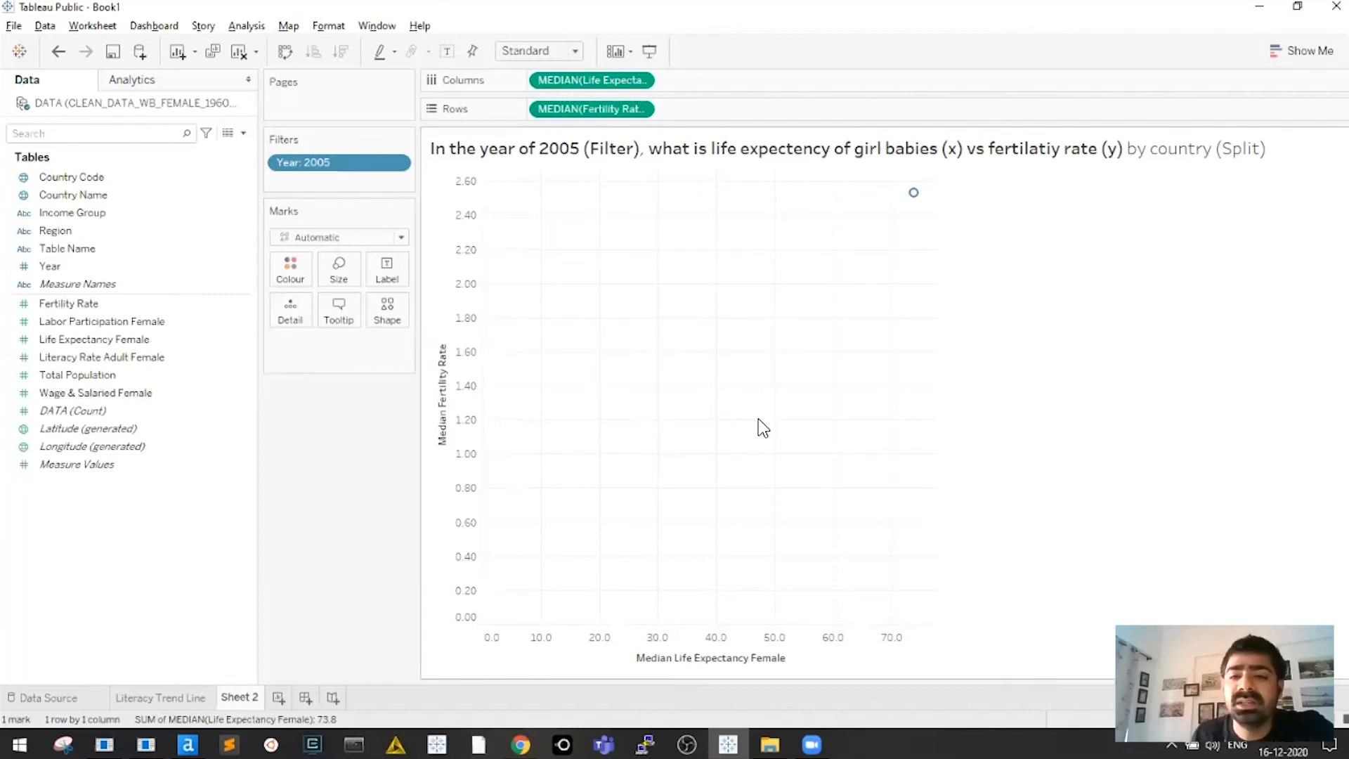
click(76, 194)
drag(73, 188, 335, 487)
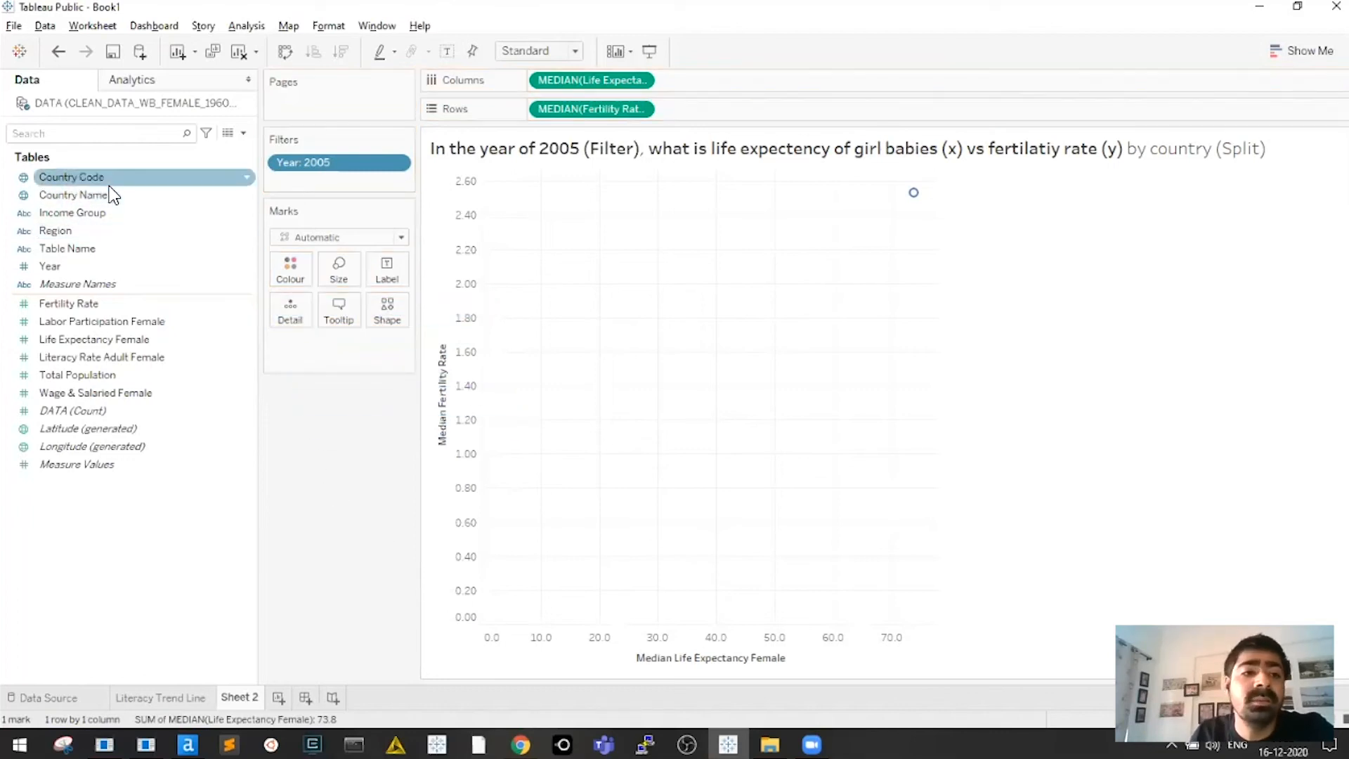
click(63, 198)
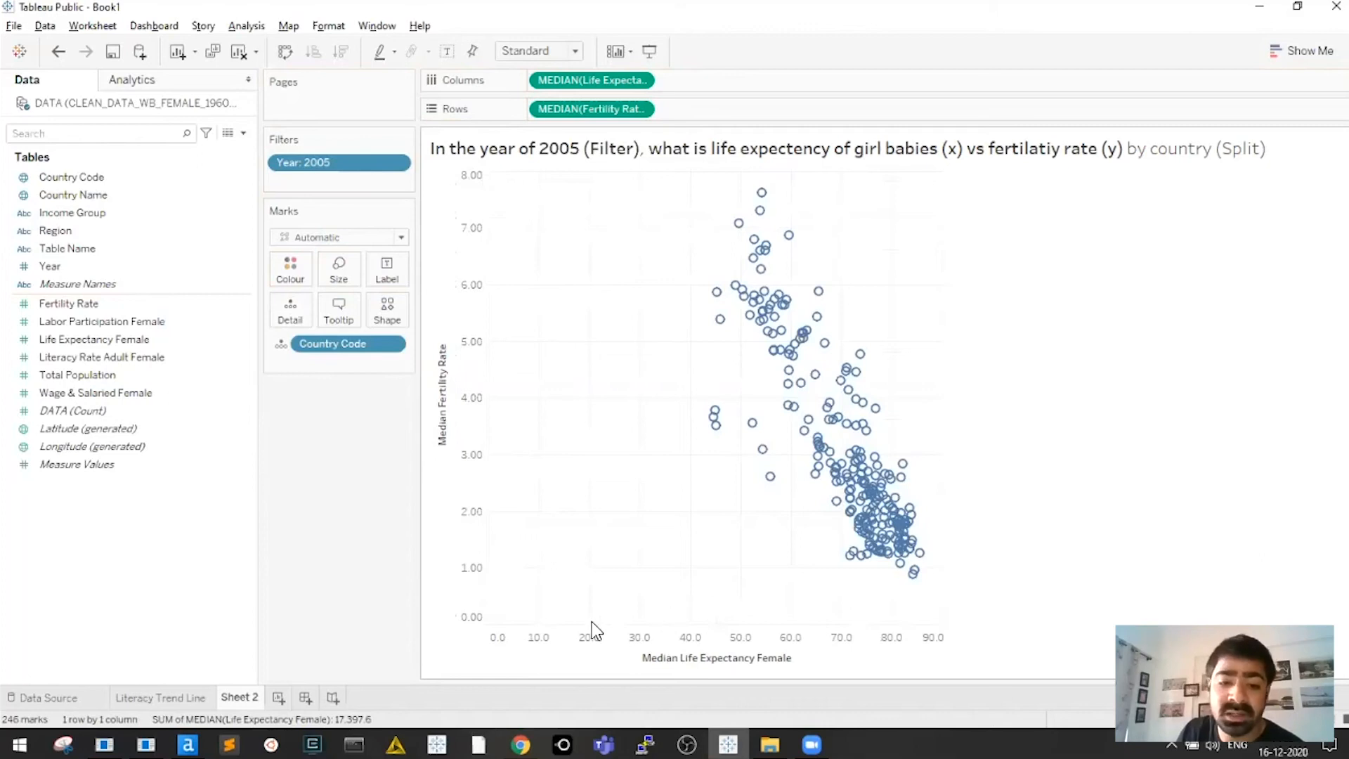
click(529, 639)
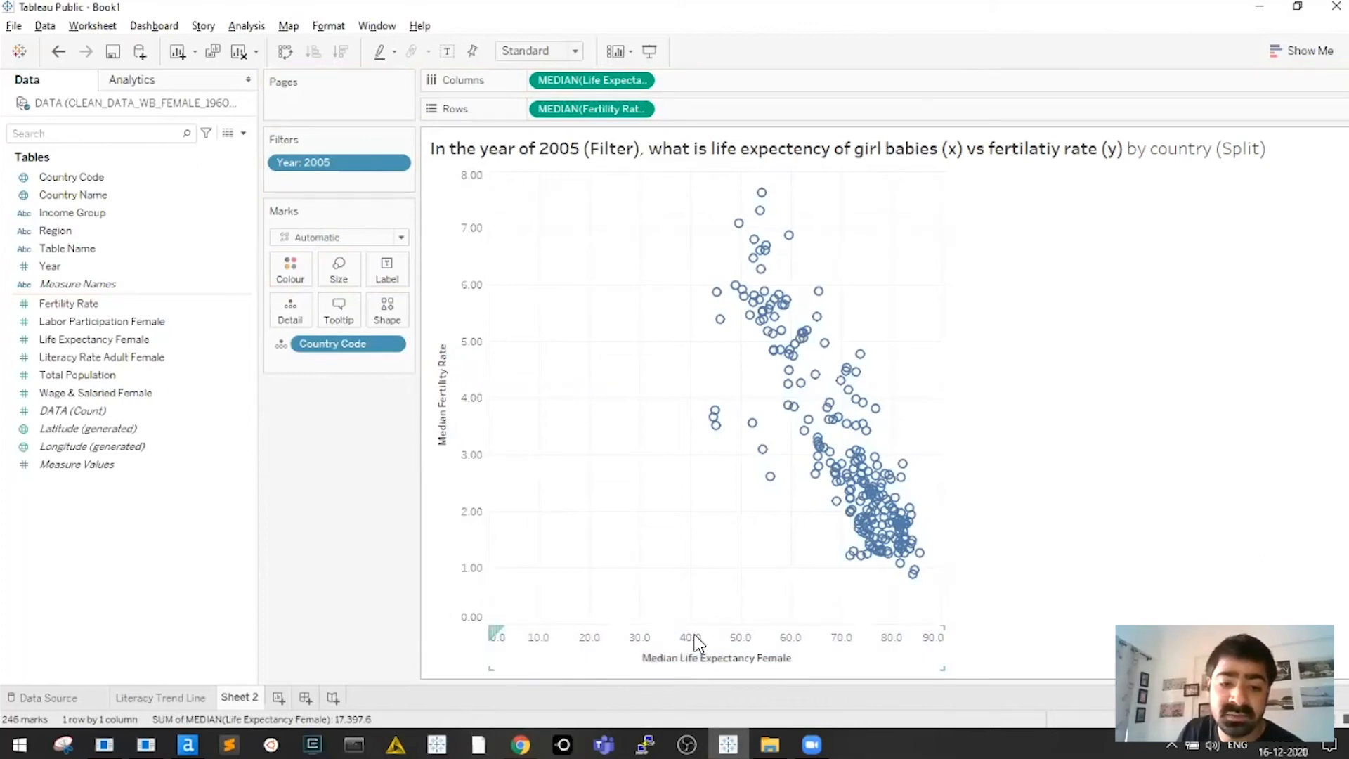
click(709, 590)
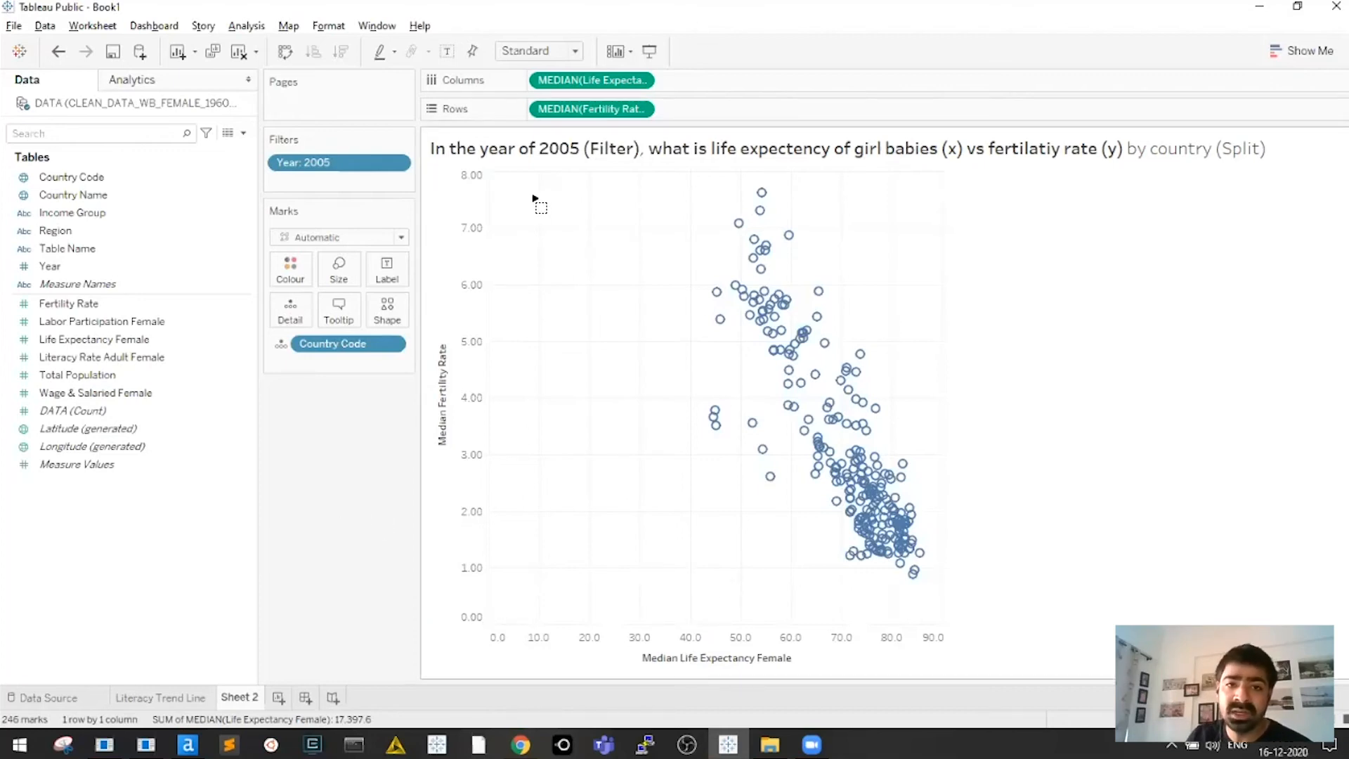
drag(573, 194, 686, 198)
click(658, 640)
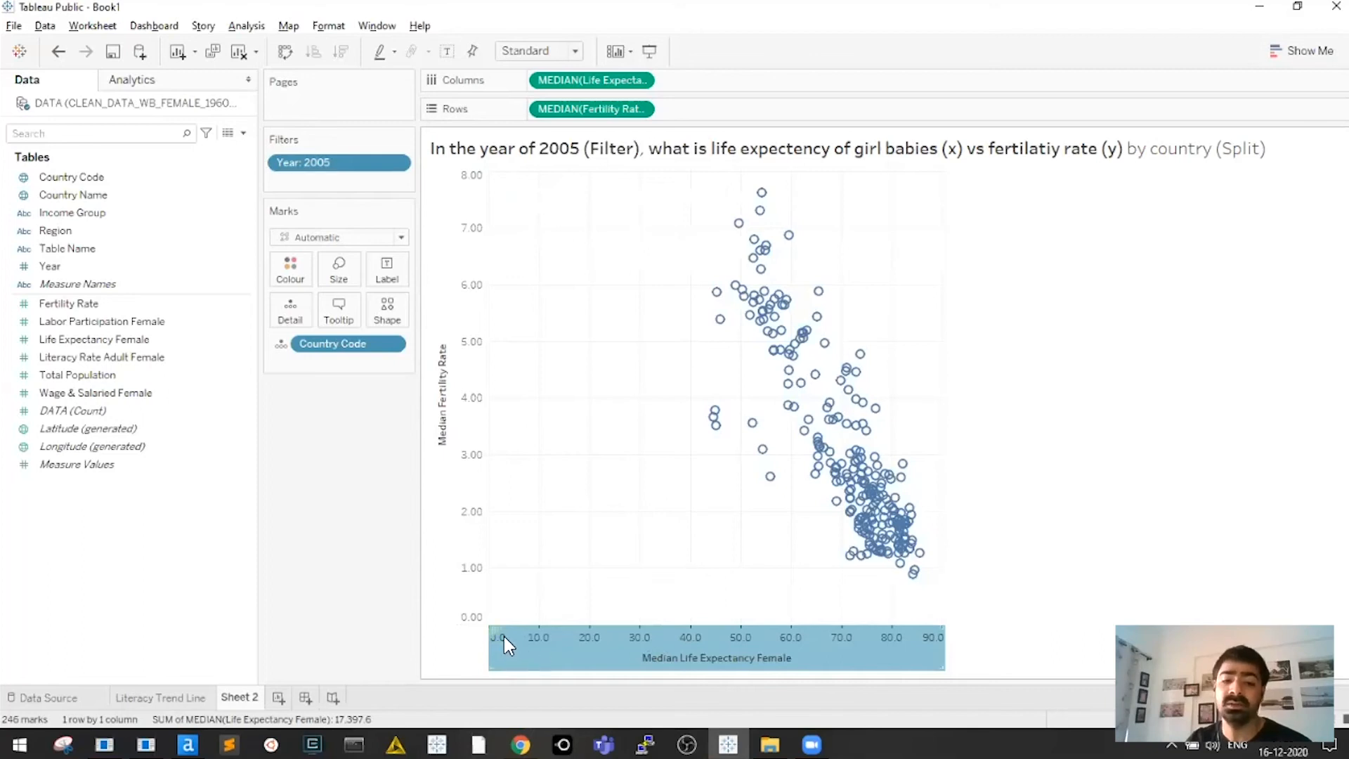
click(594, 588)
drag(500, 478, 511, 488)
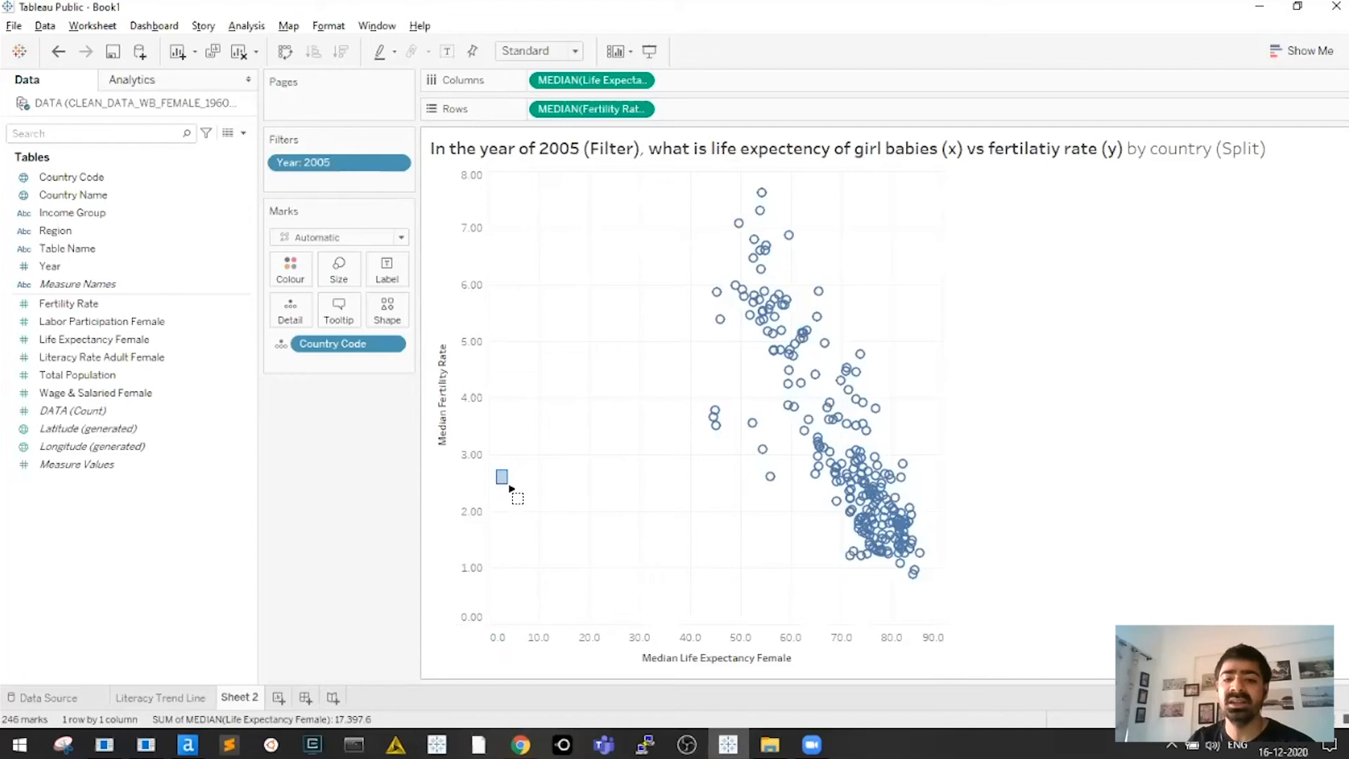
drag(635, 506, 637, 503)
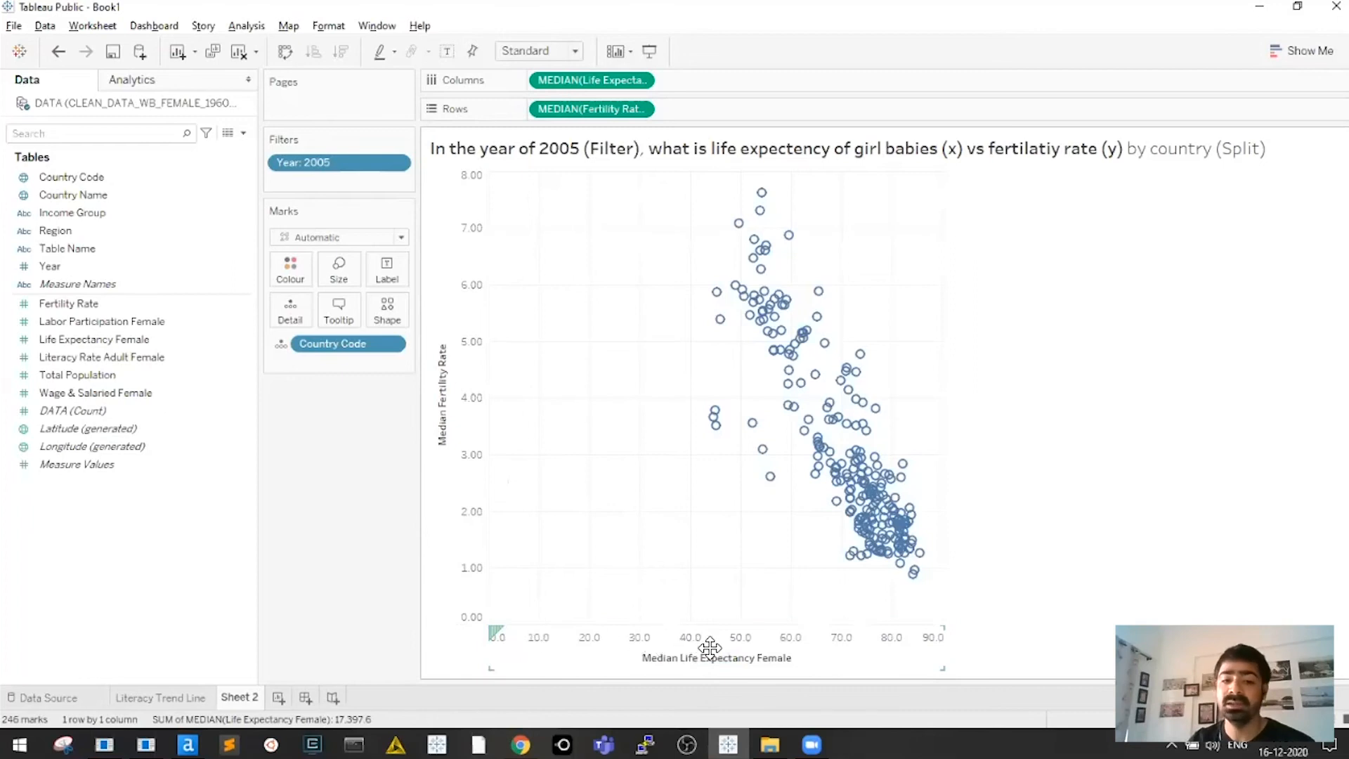
Untick Include zero on the life expectancy axis so it starts near 45
right_click(857, 645)
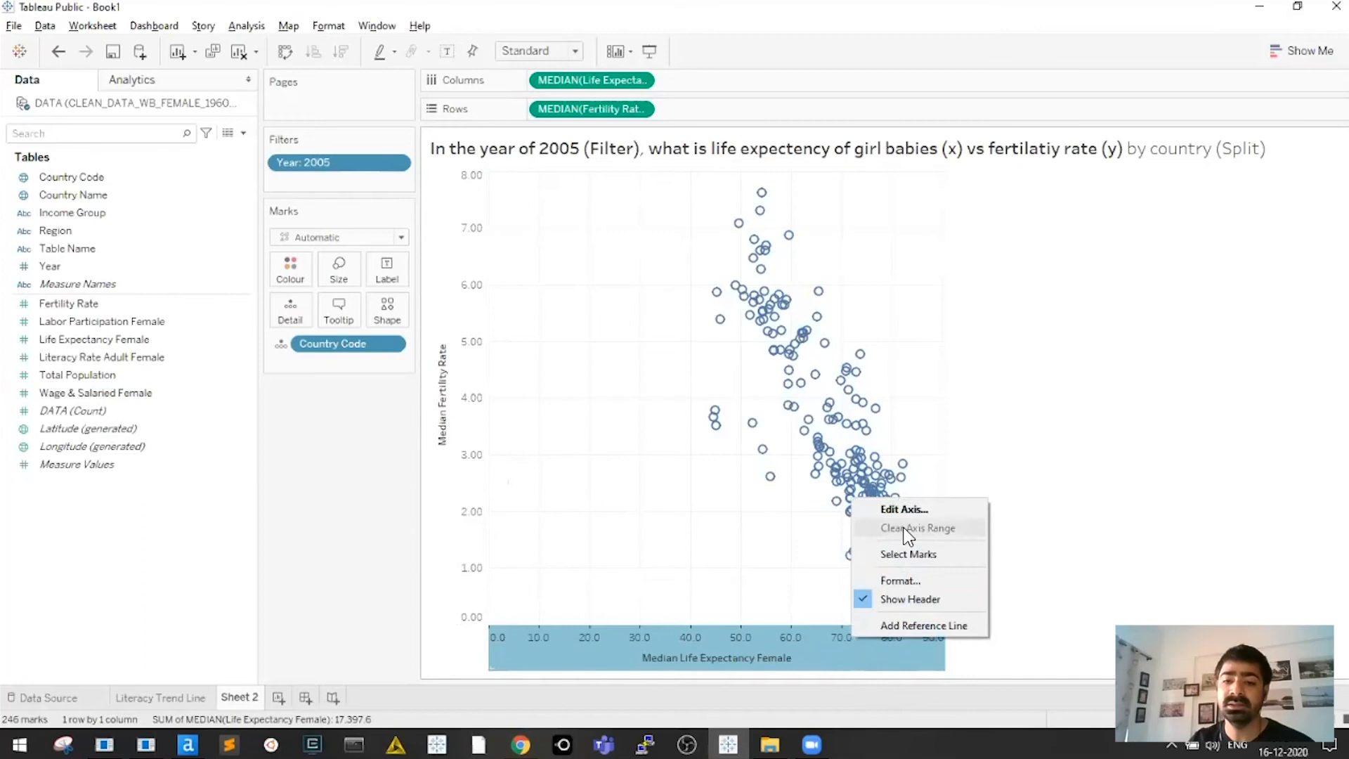
click(916, 514)
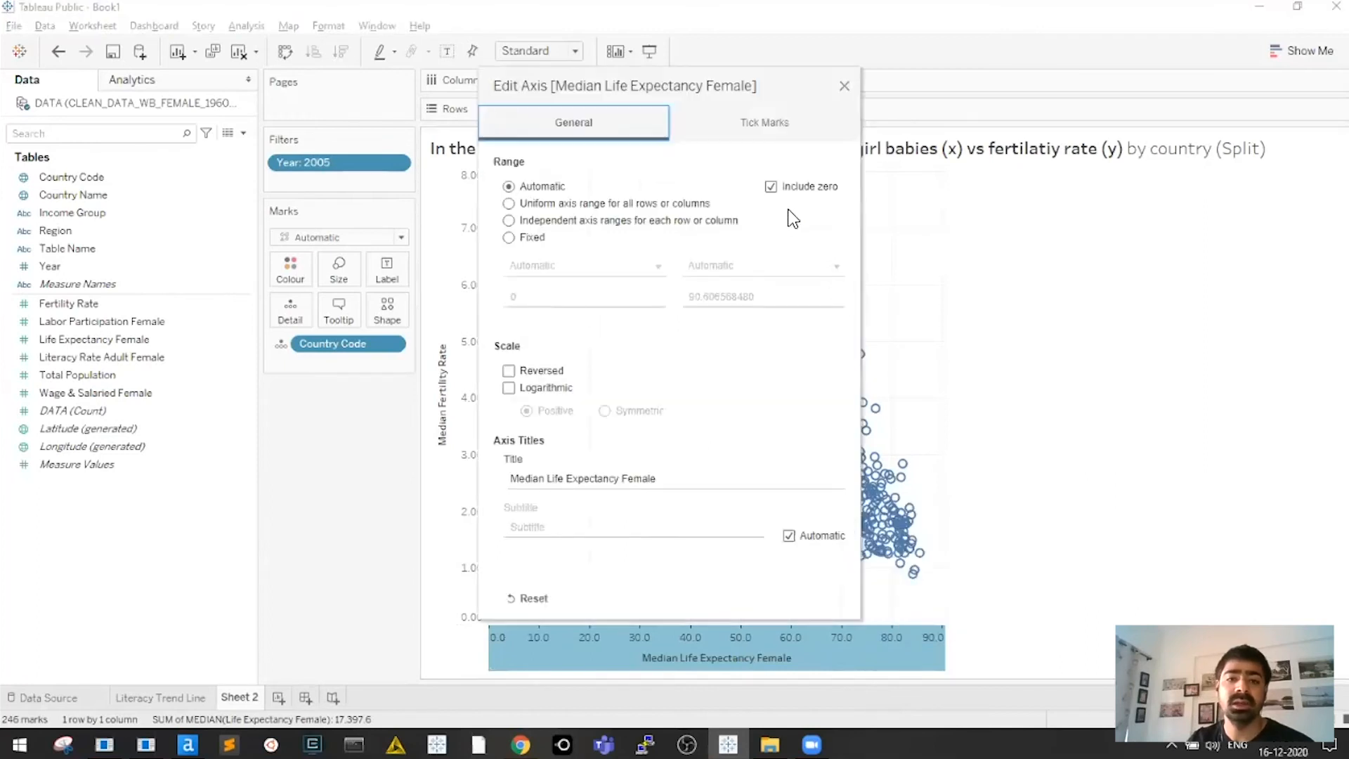
click(772, 187)
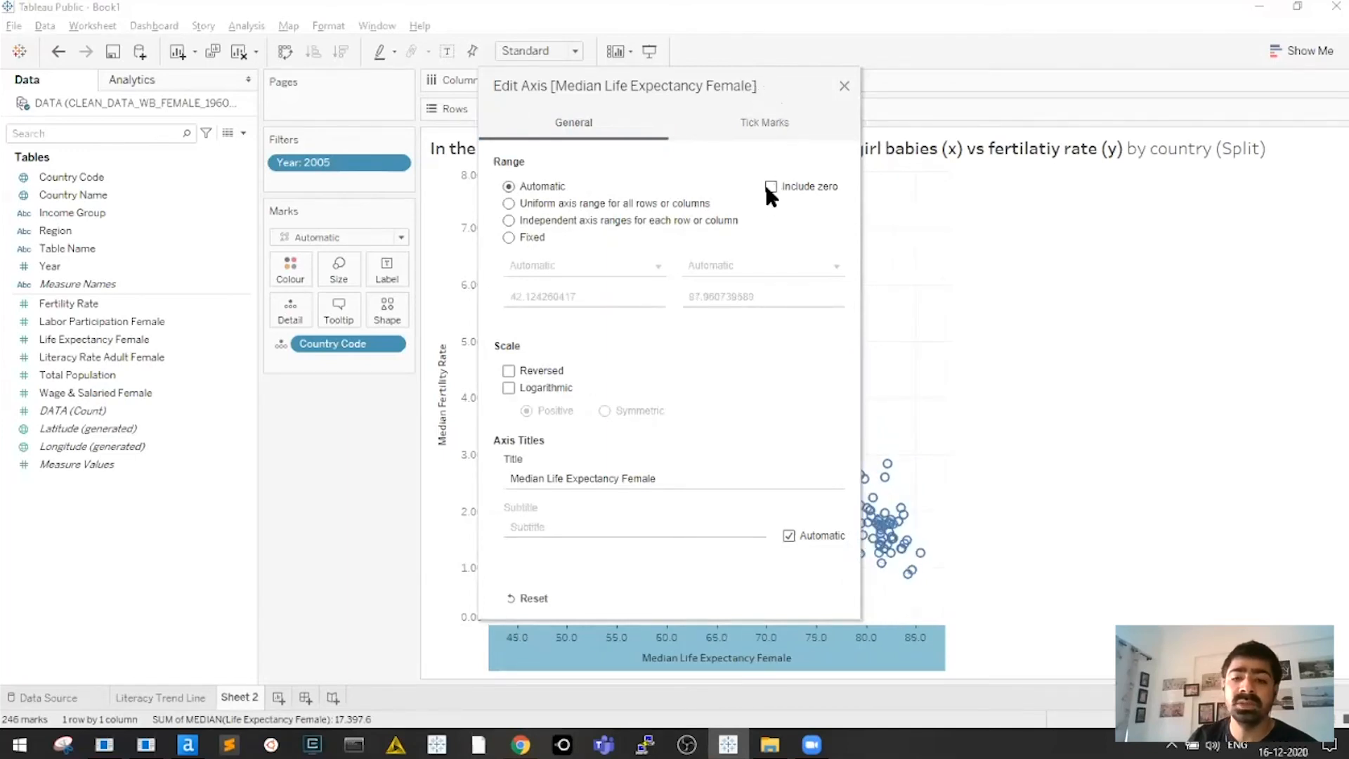
click(844, 88)
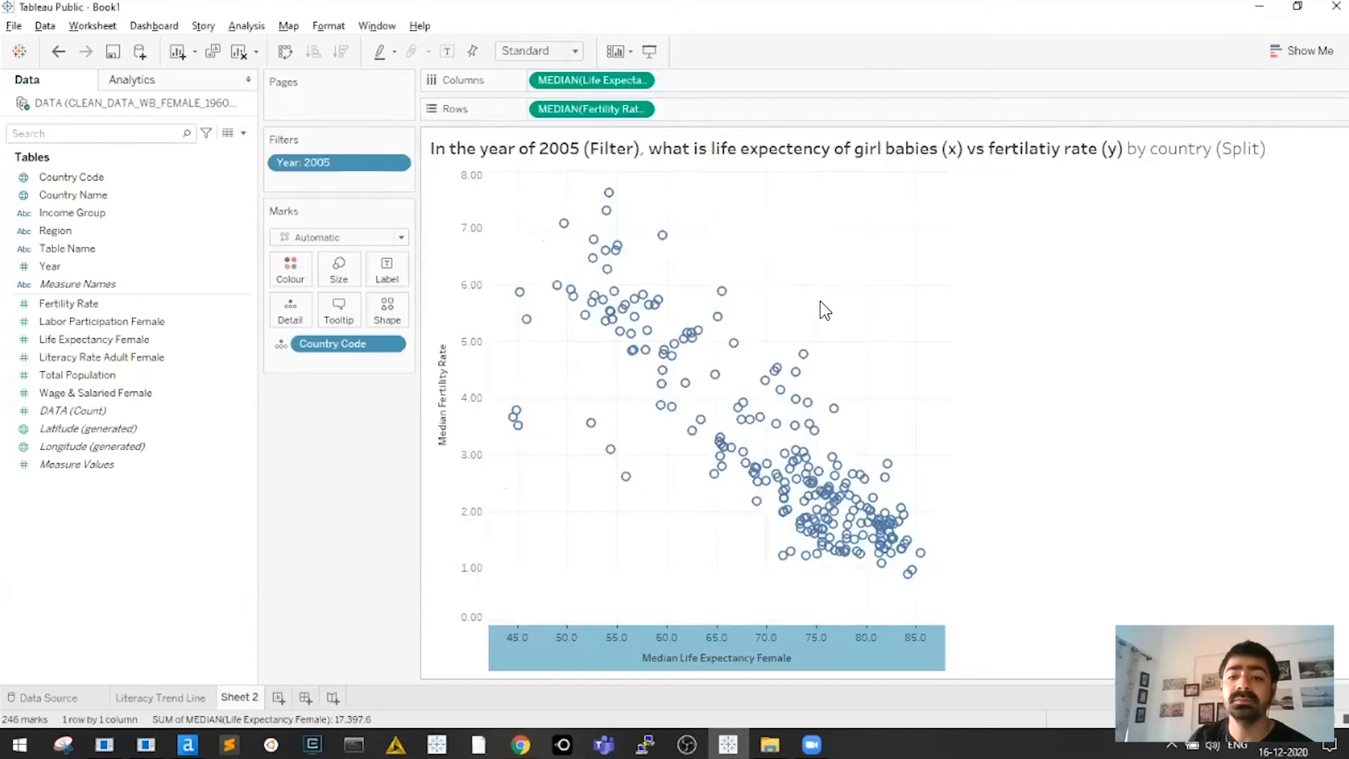
click(827, 298)
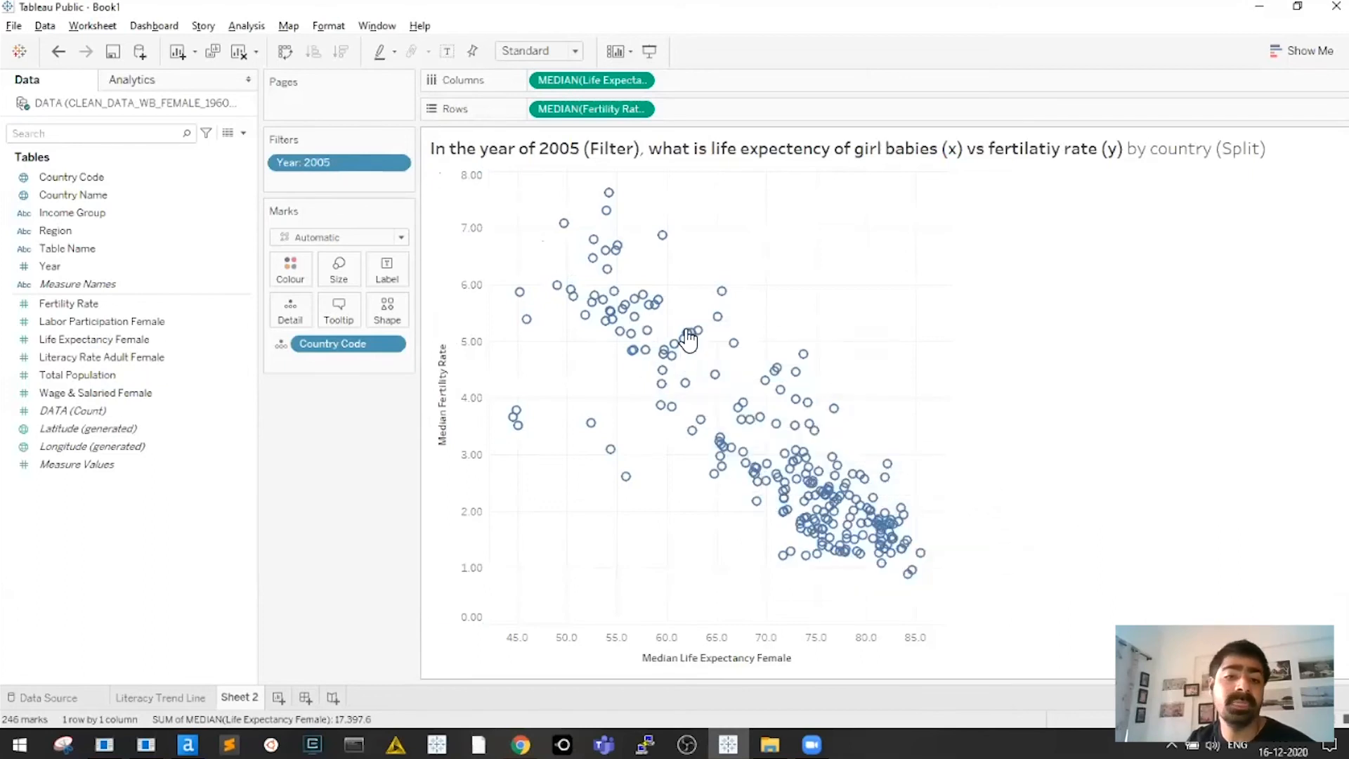
Select all scatter marks, then clear the selection to inspect individual country points
drag(497, 181, 926, 624)
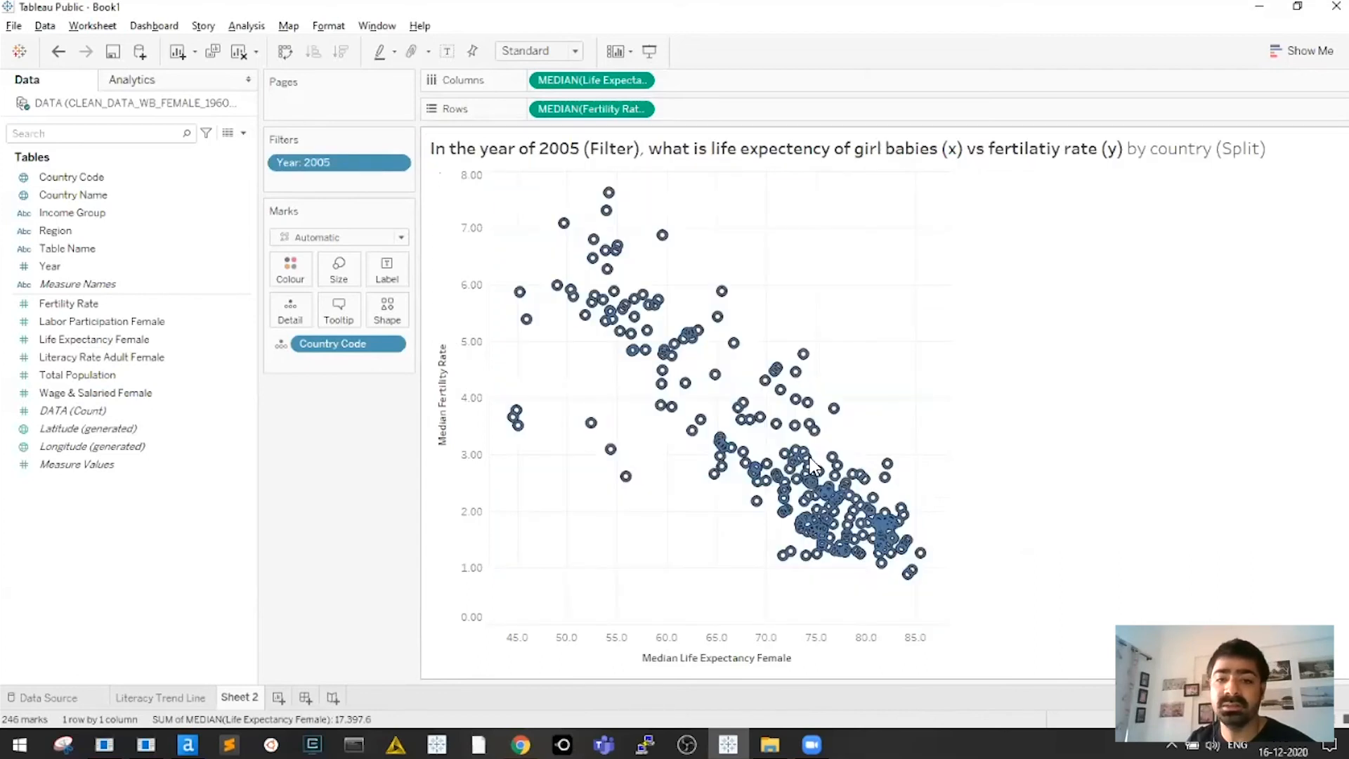
click(880, 381)
mouse_move(808, 355)
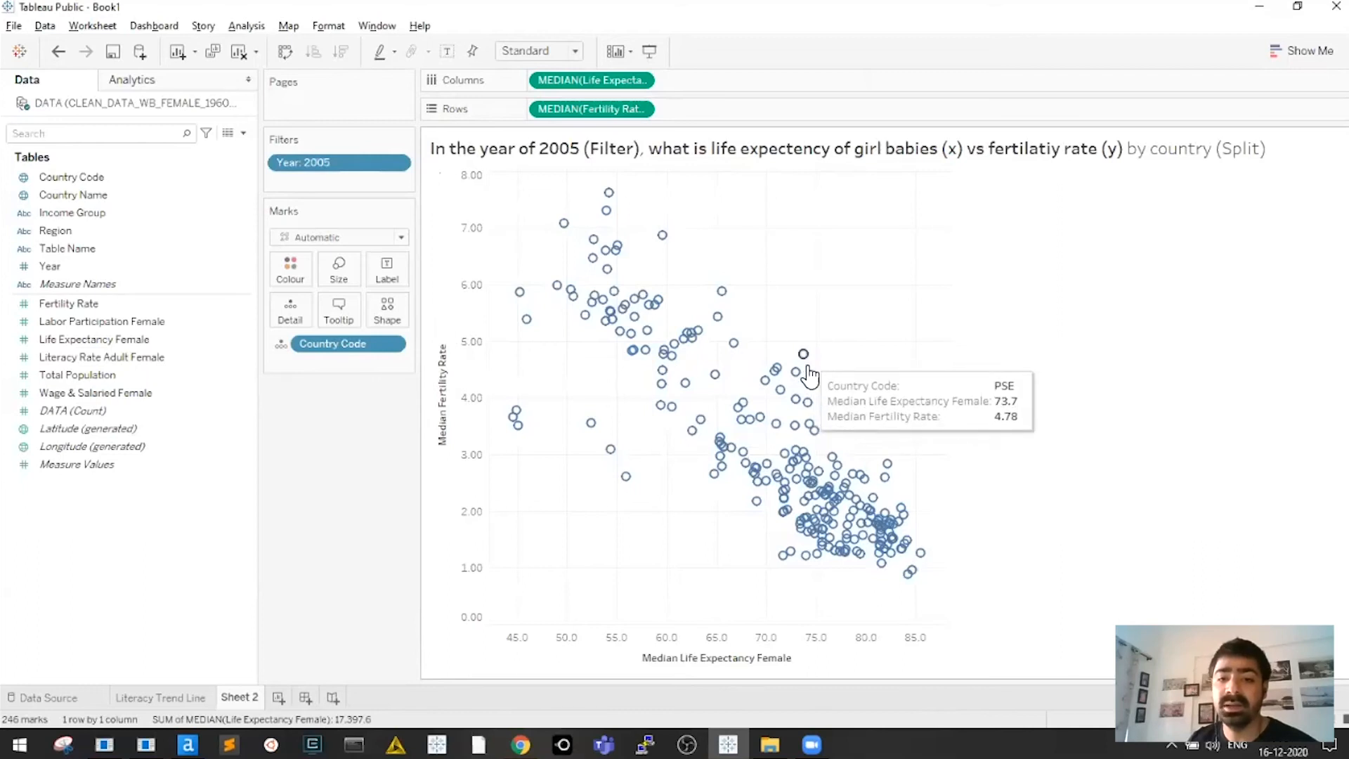
mouse_move(787, 388)
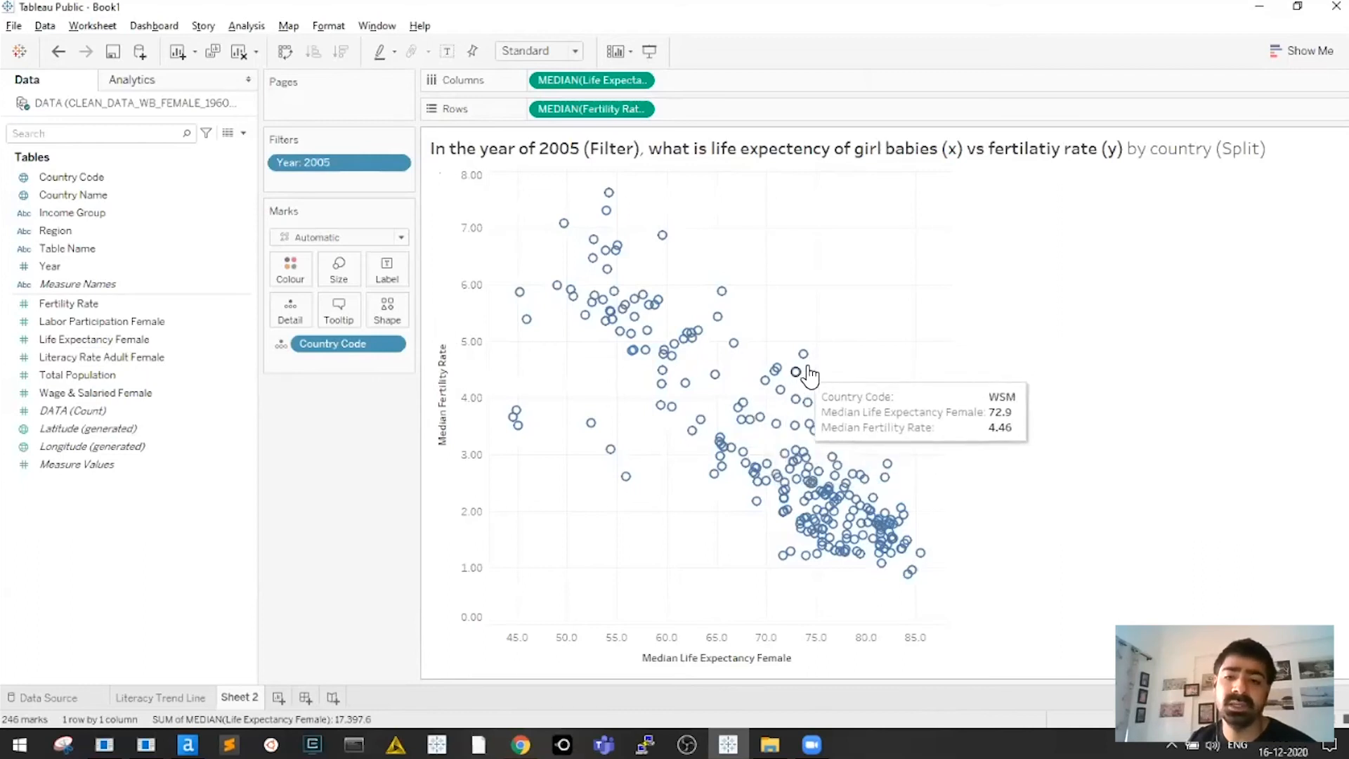
mouse_move(709, 338)
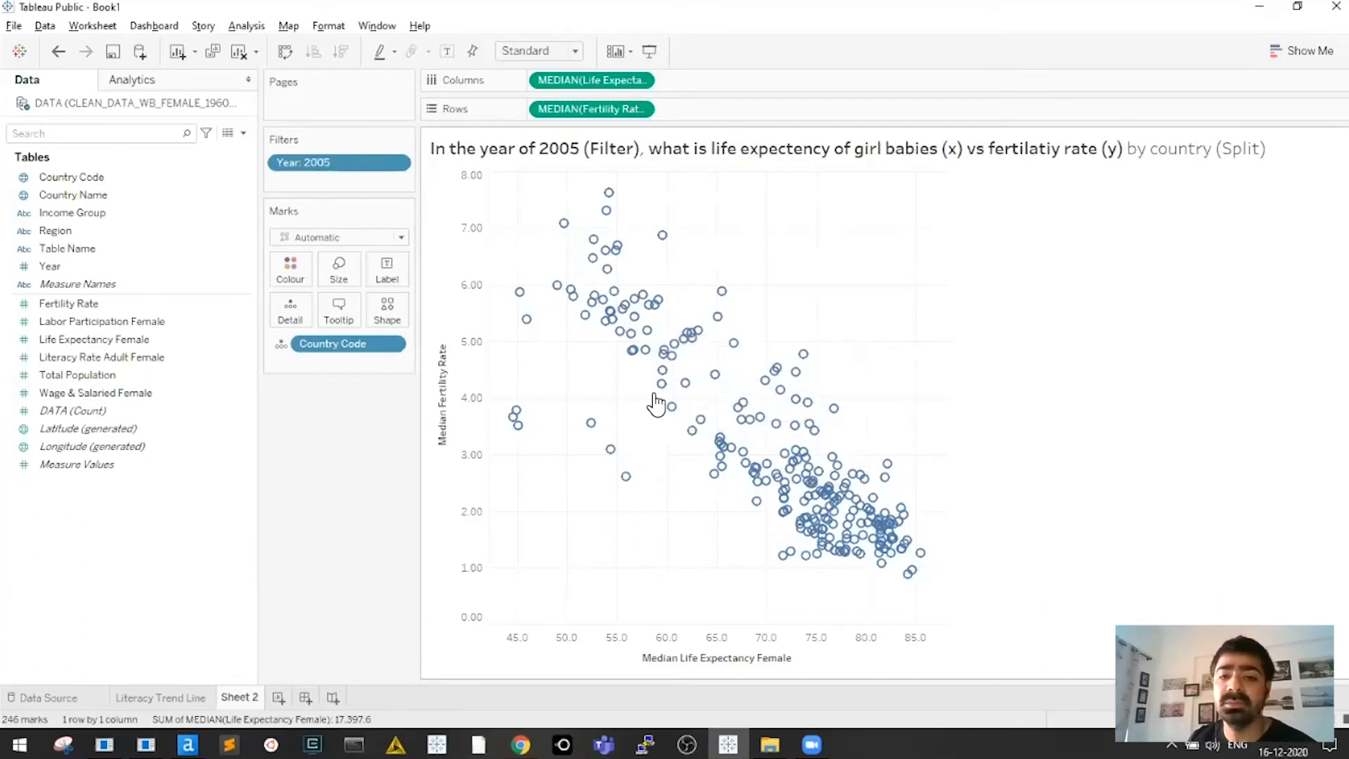
Set the mark type to Circle after briefly trying Square
click(383, 241)
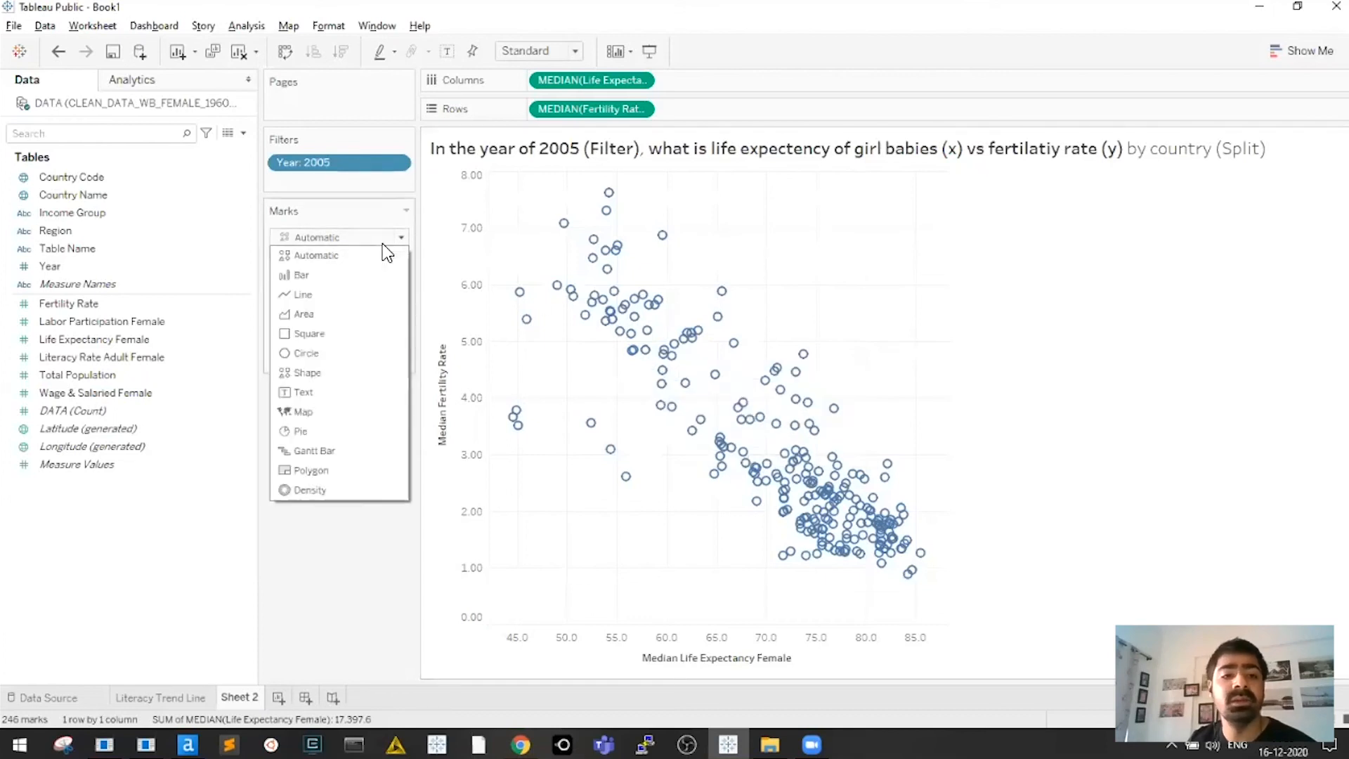
click(325, 354)
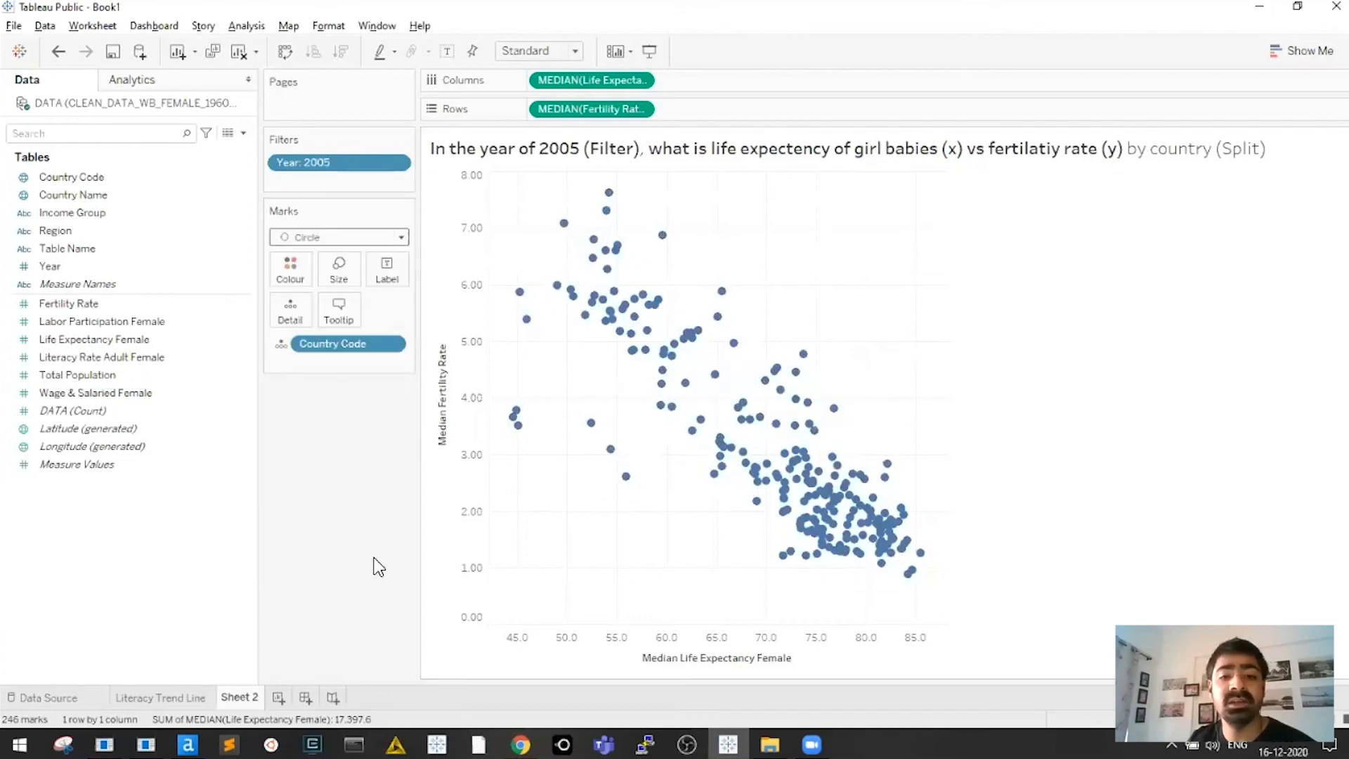
click(345, 239)
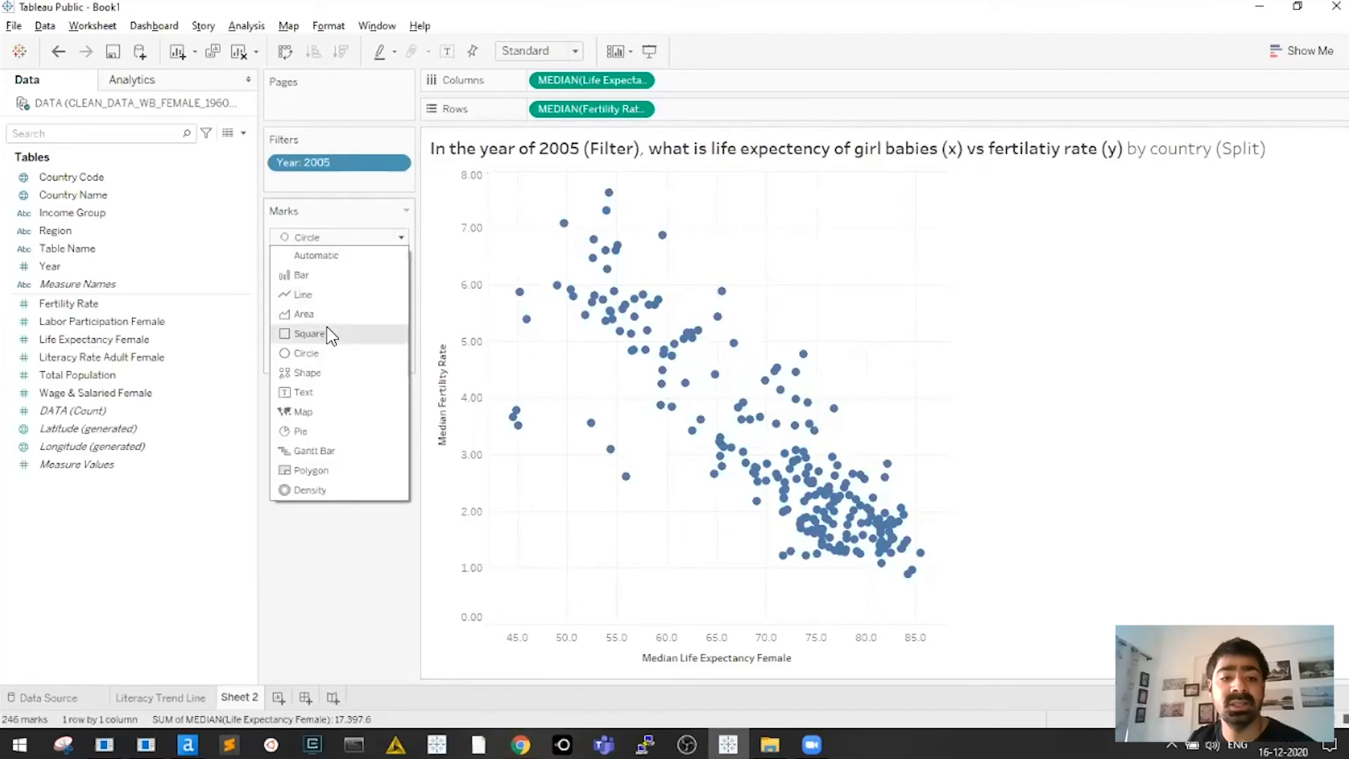
click(309, 333)
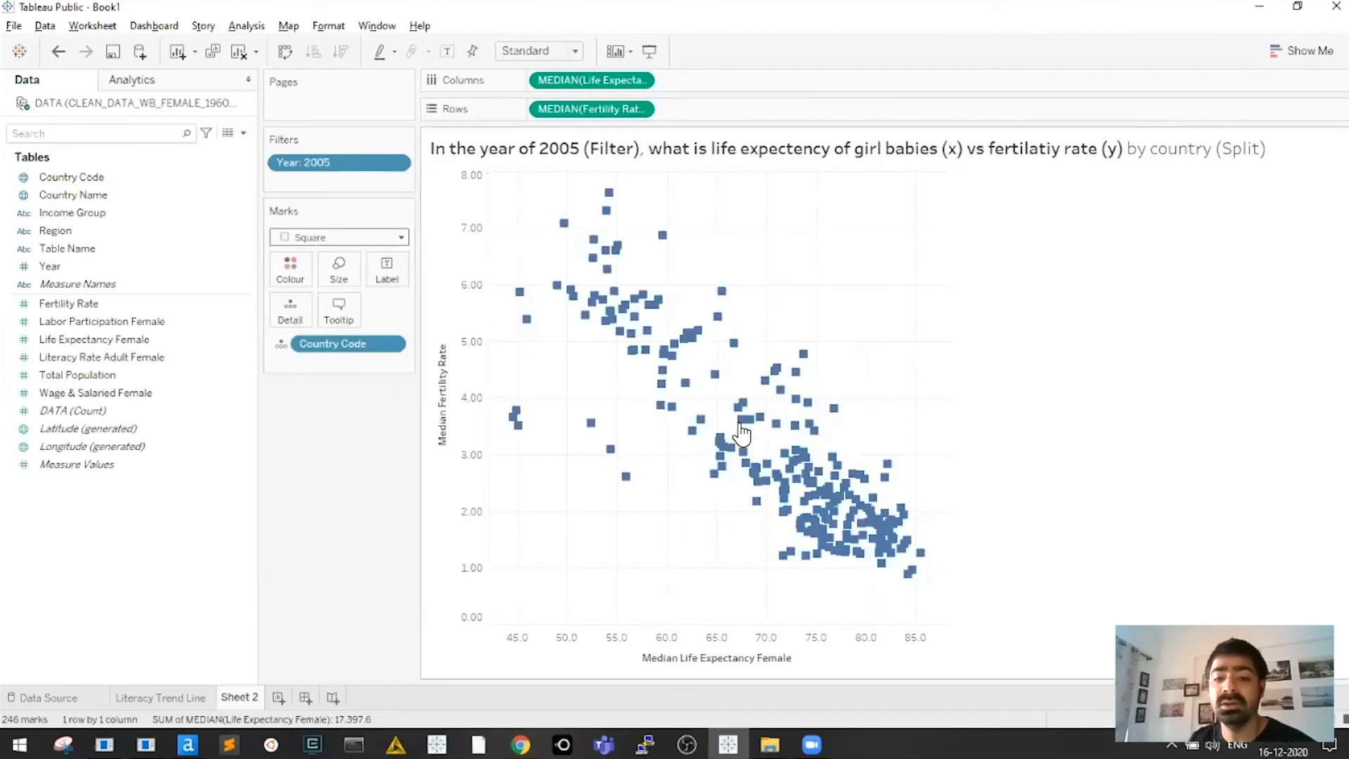
click(346, 237)
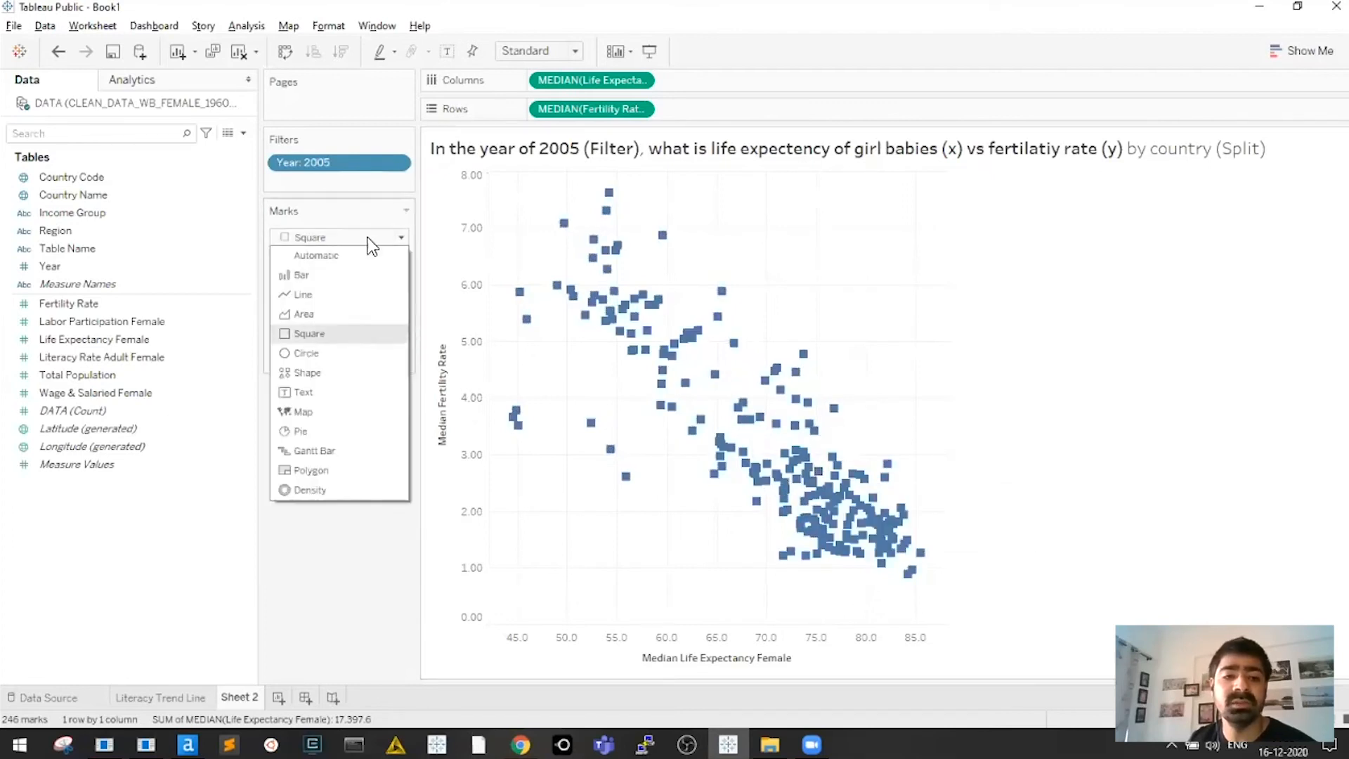
click(326, 352)
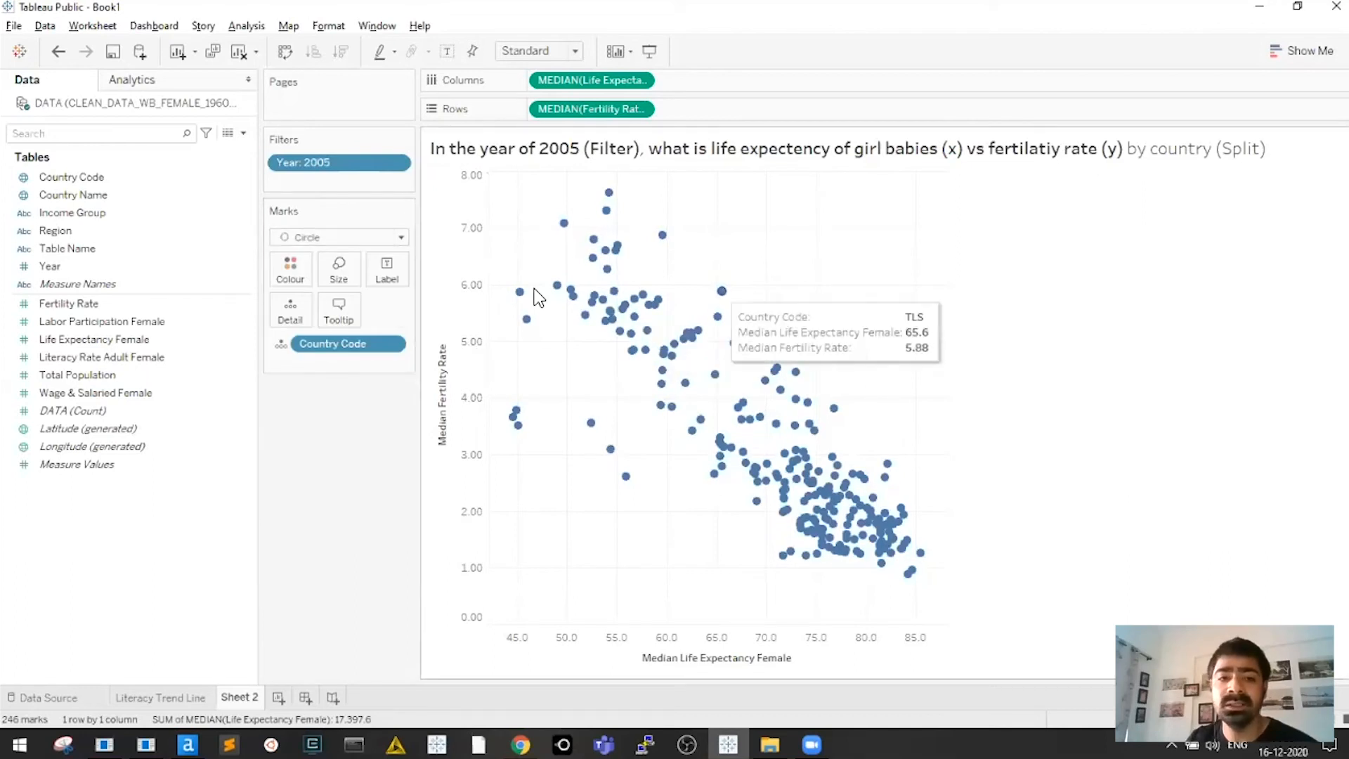
Lower the mark opacity to 78% in the Colour settings
click(298, 277)
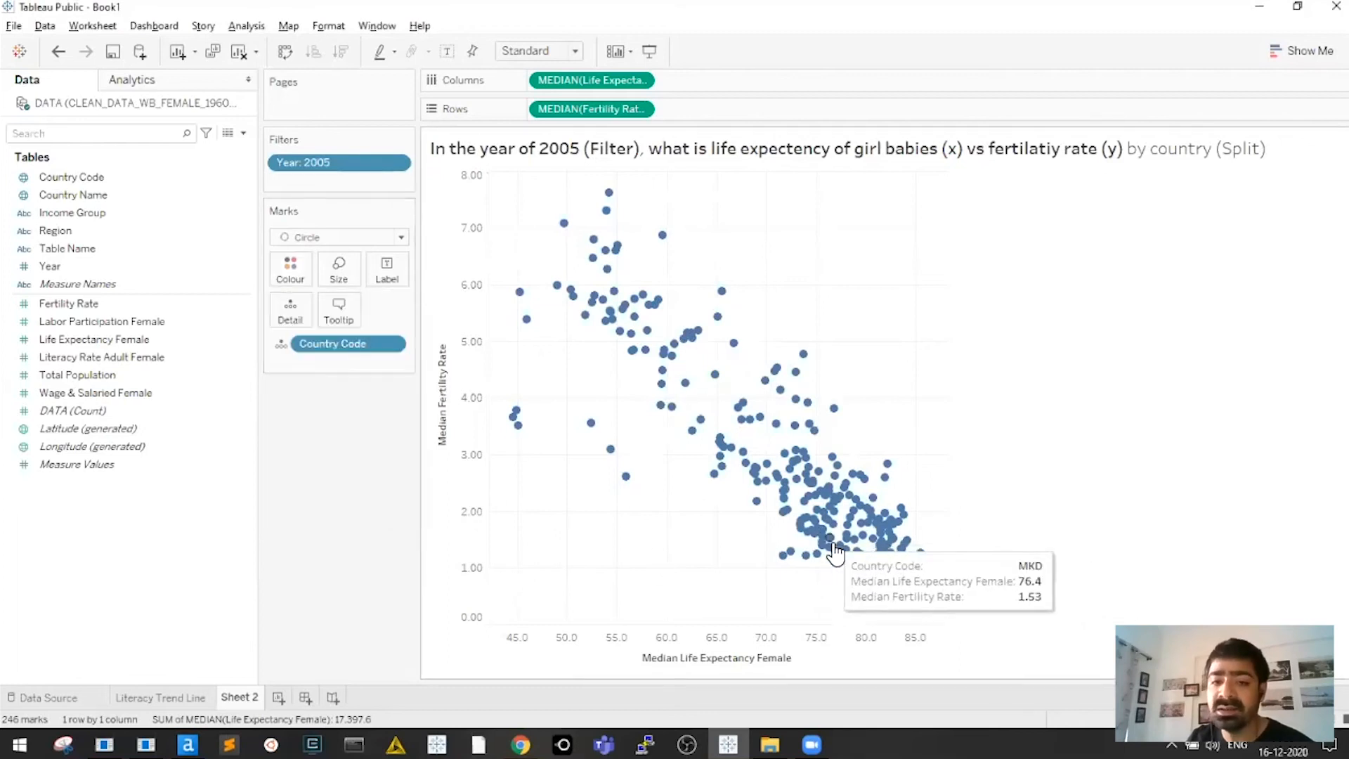
click(290, 271)
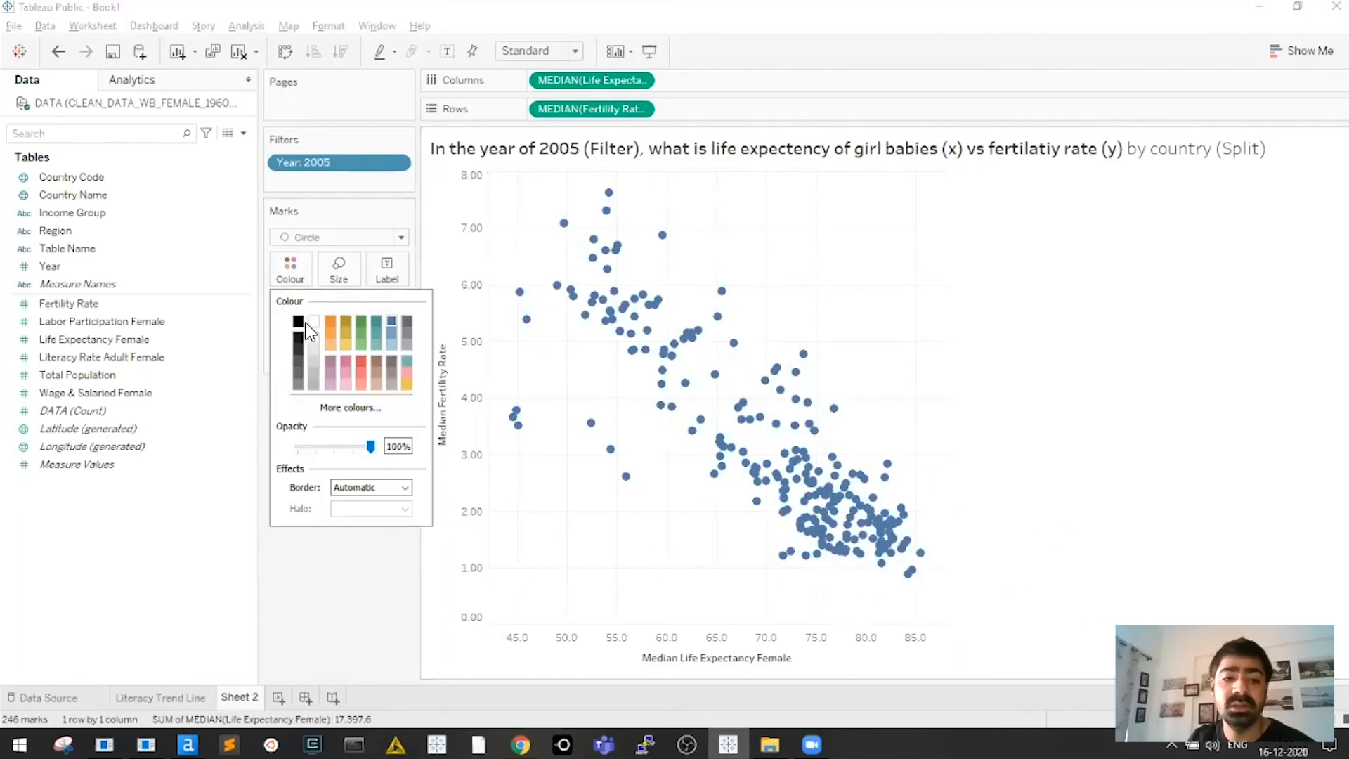
drag(354, 446, 344, 445)
click(580, 534)
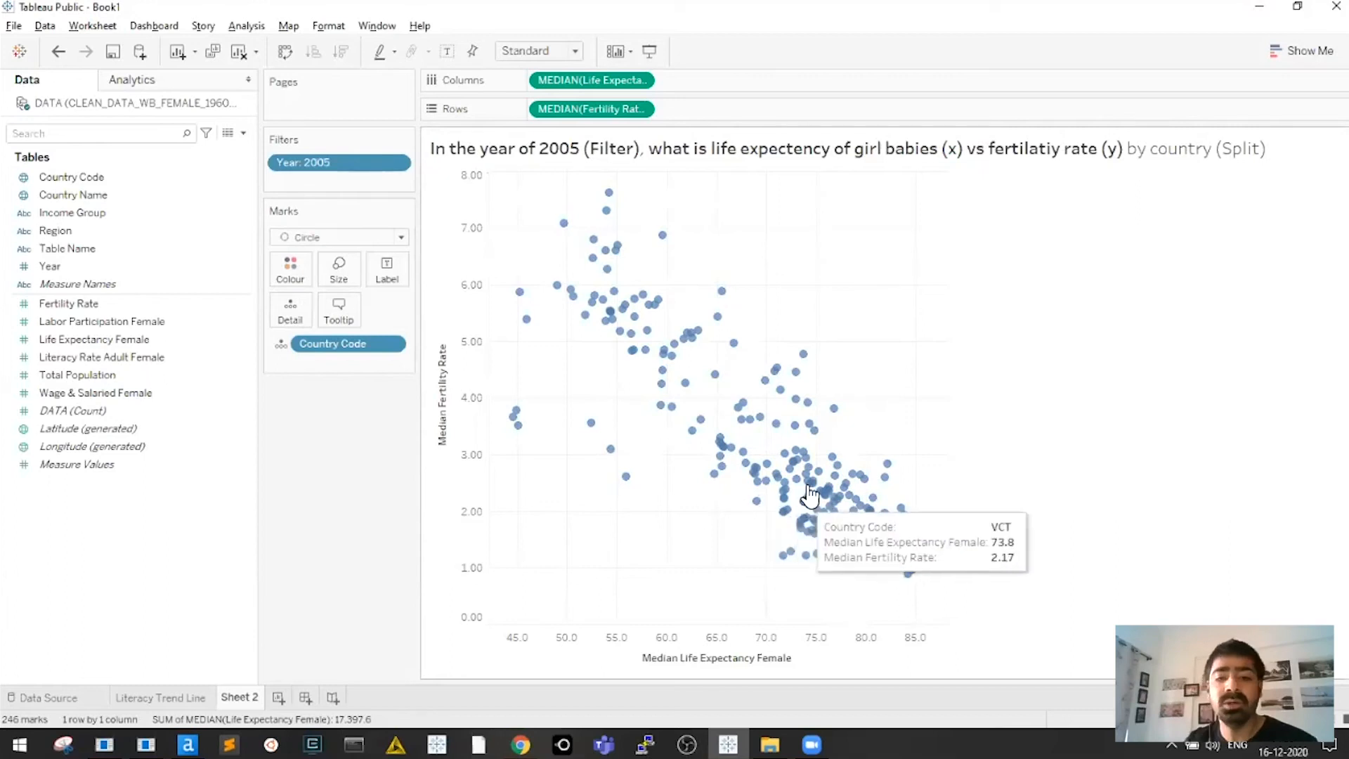
Colour the marks by Income Group, briefly highlighting the Null group before restoring all colours
drag(74, 213, 291, 275)
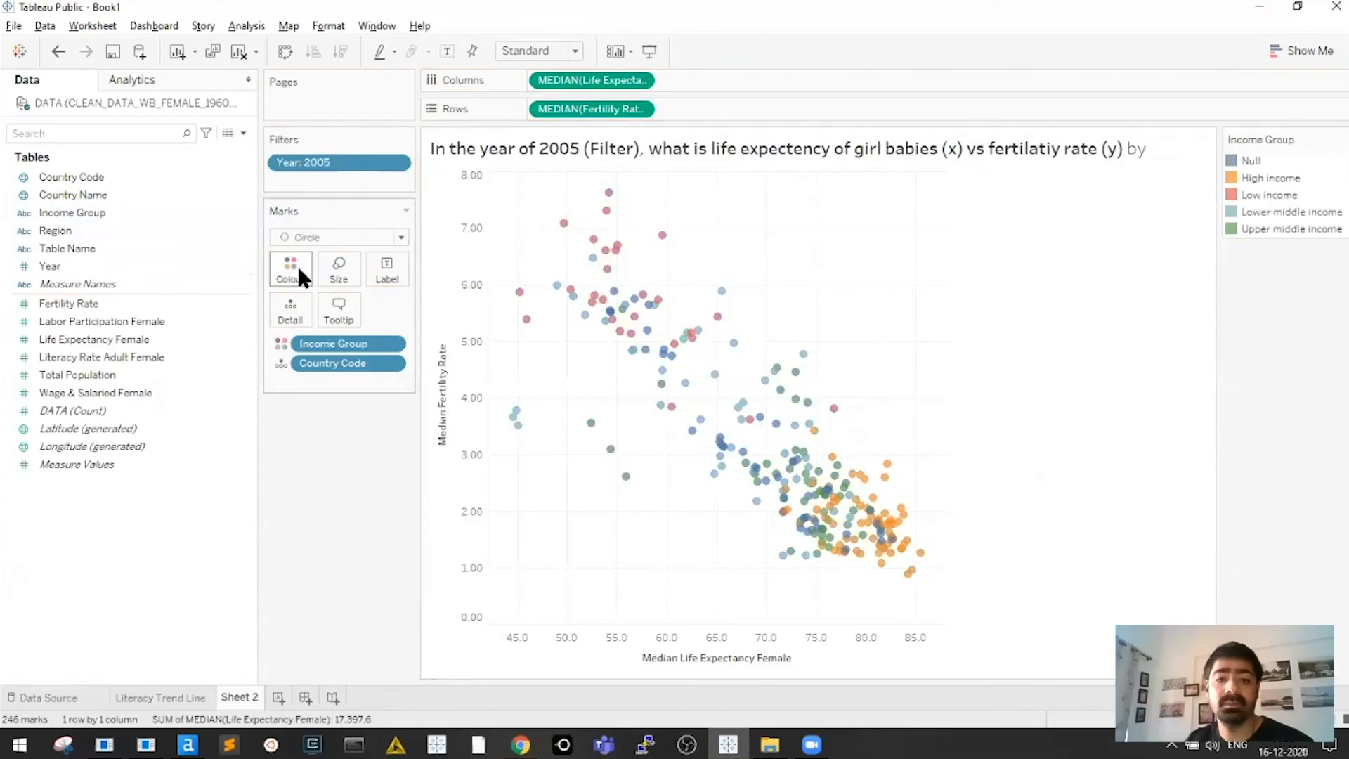
click(1251, 160)
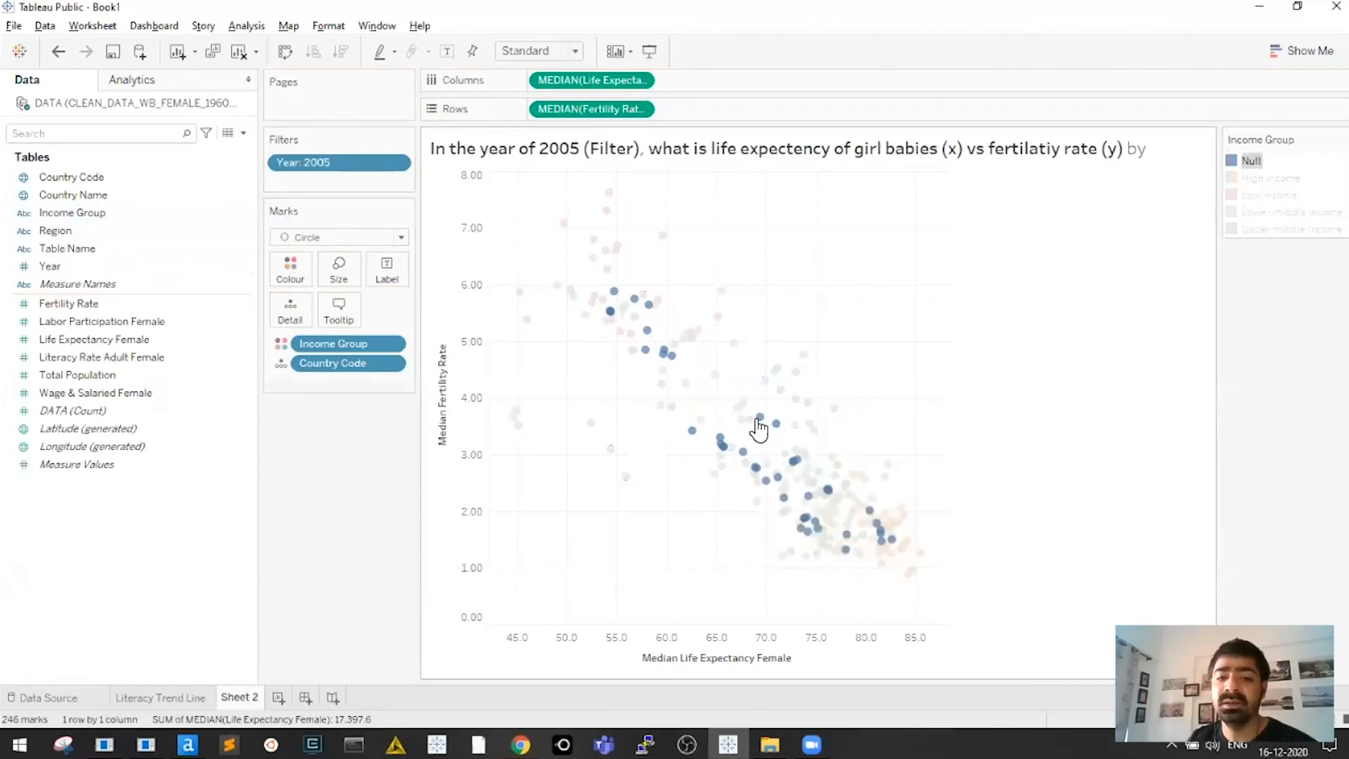
click(723, 506)
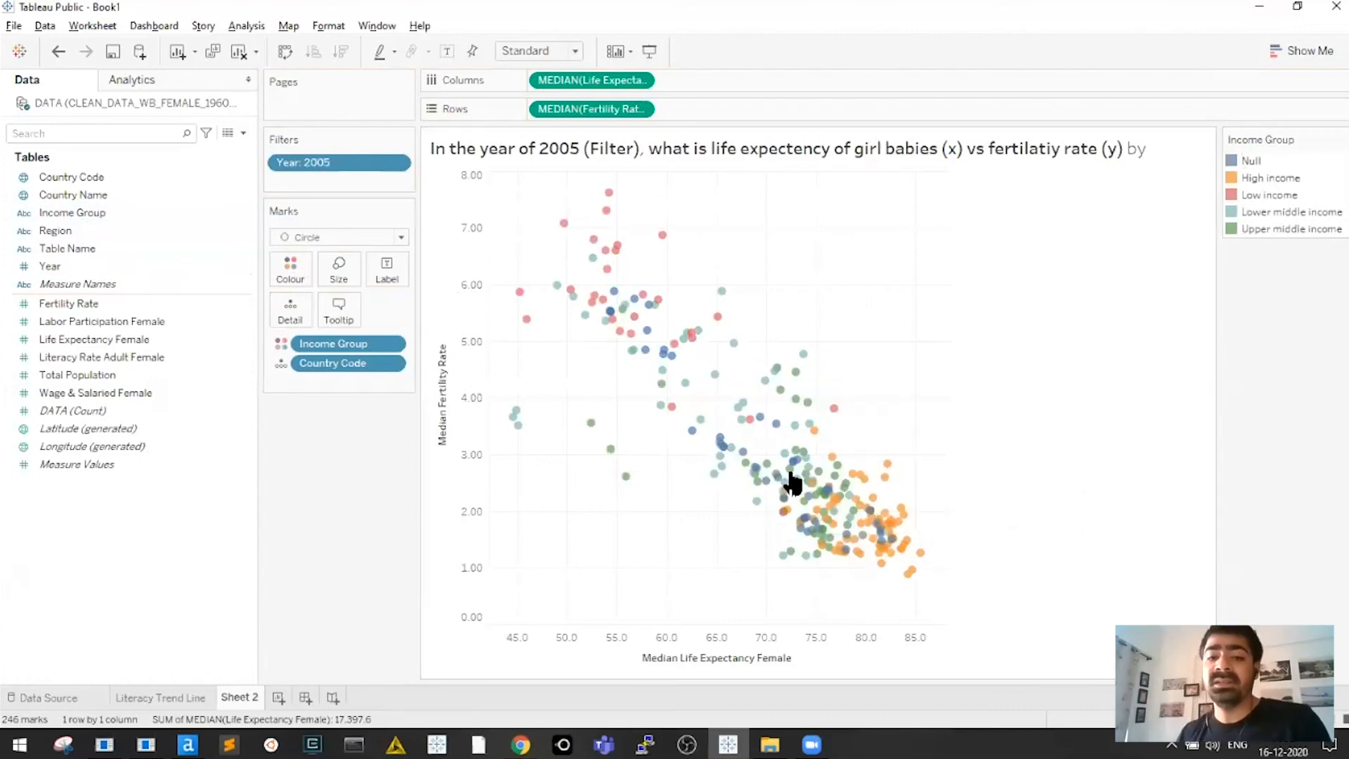
click(868, 378)
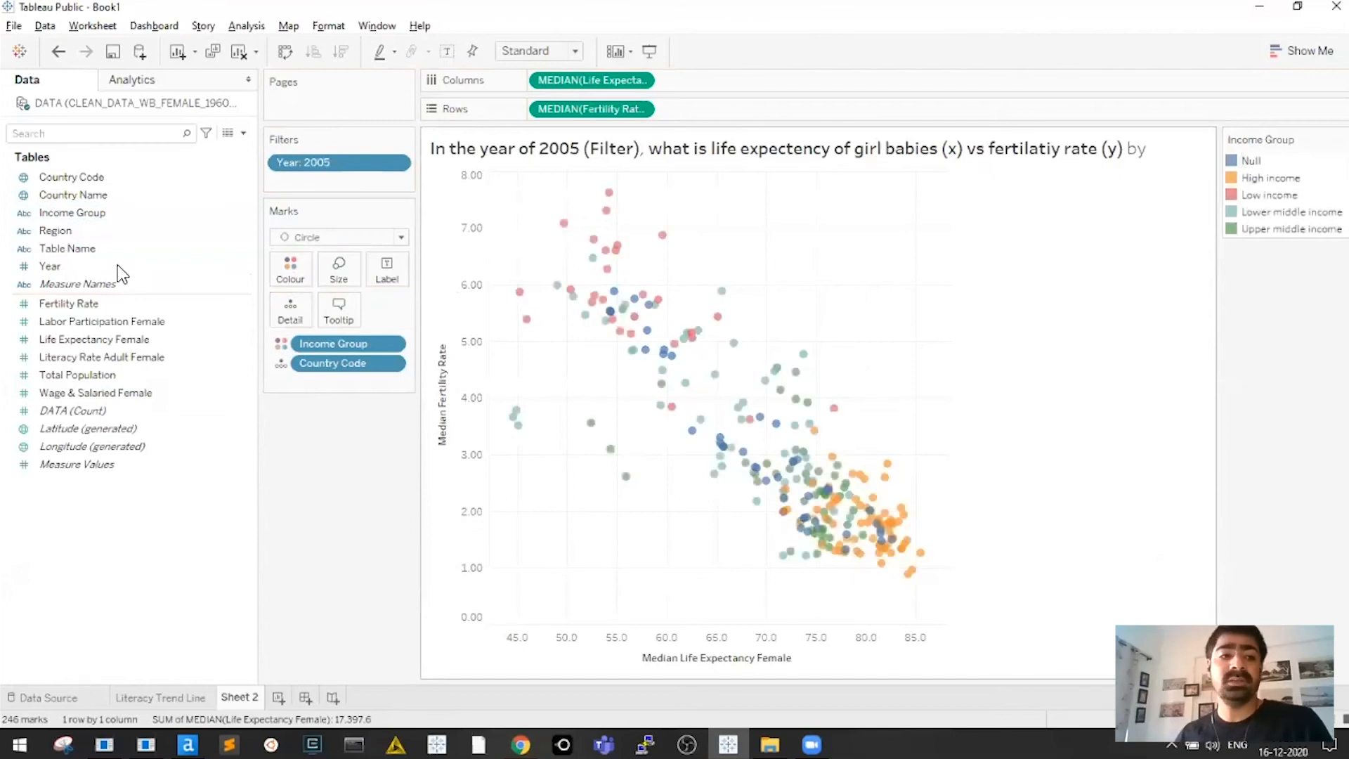
drag(65, 212, 695, 590)
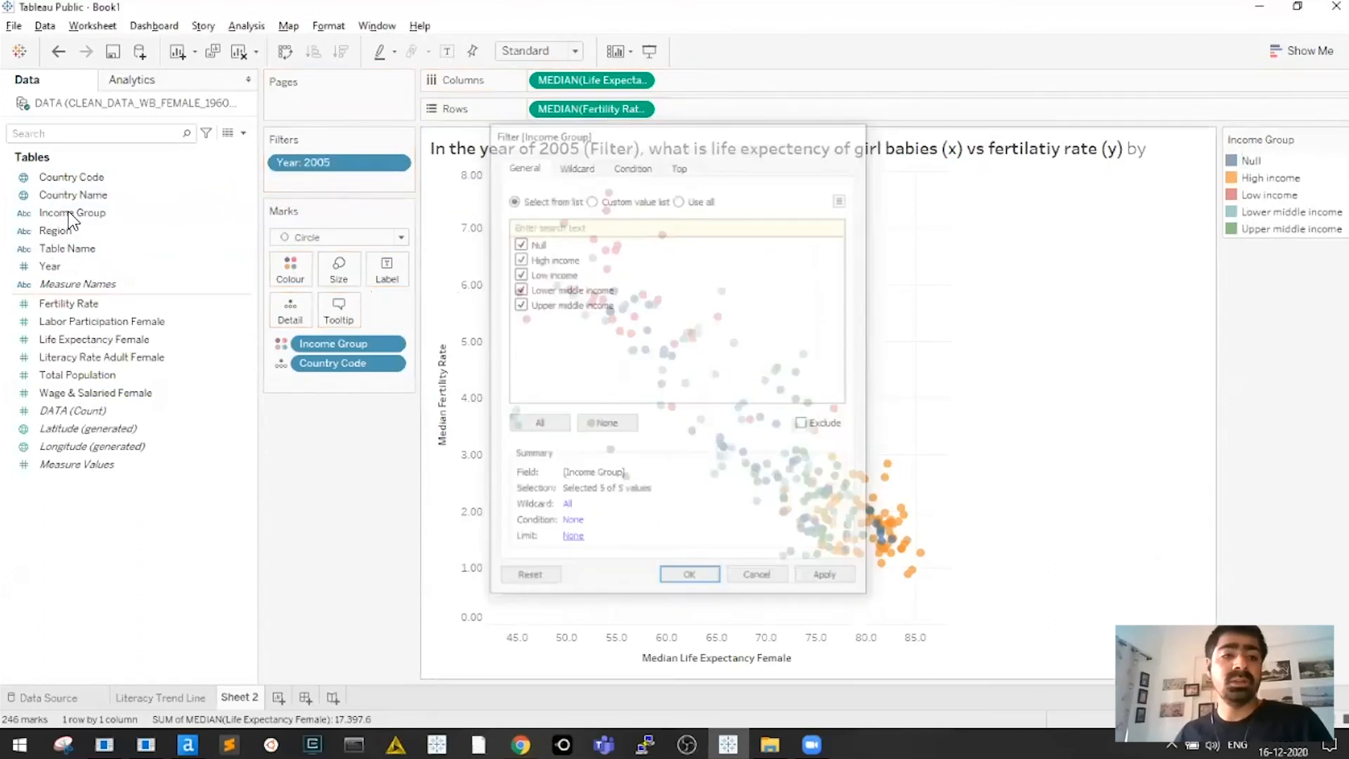
drag(70, 214, 182, 224)
drag(181, 223, 319, 198)
drag(70, 213, 518, 278)
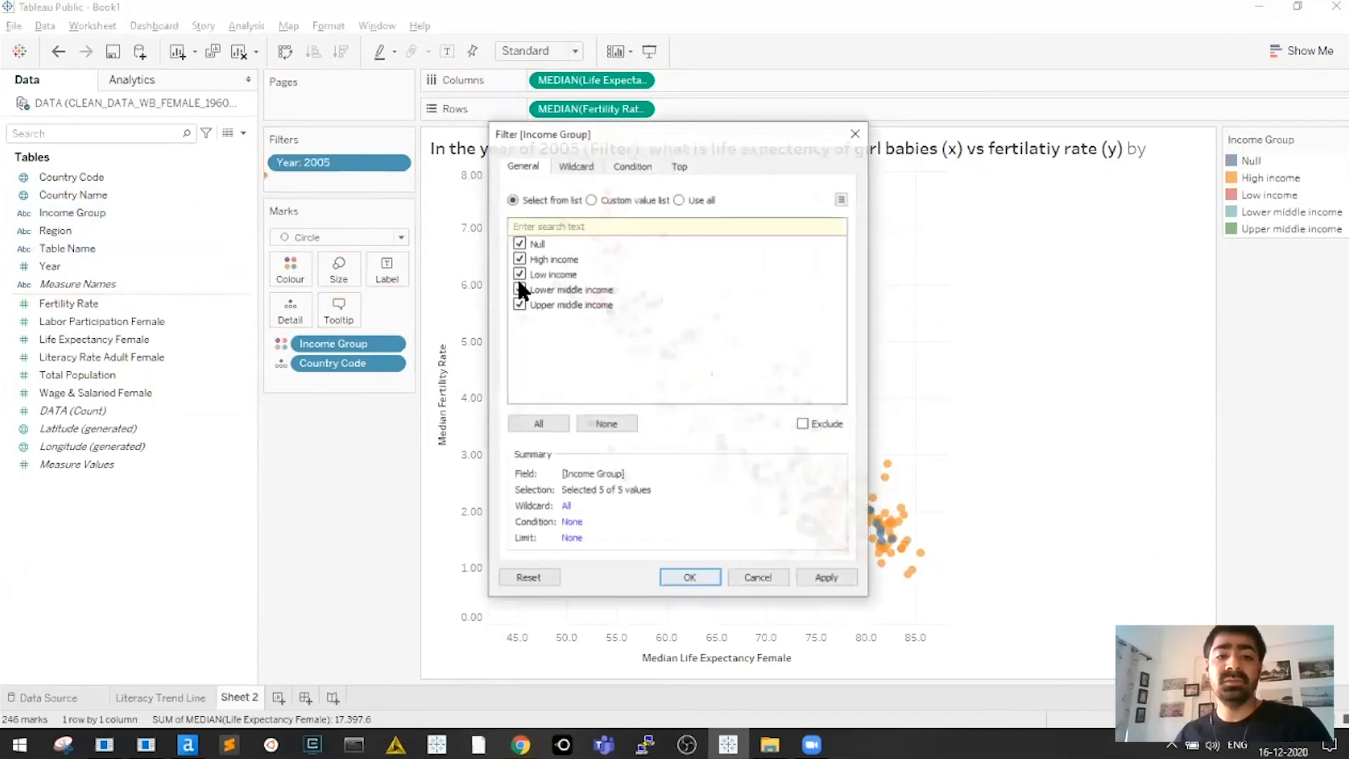
click(519, 244)
click(519, 261)
click(519, 275)
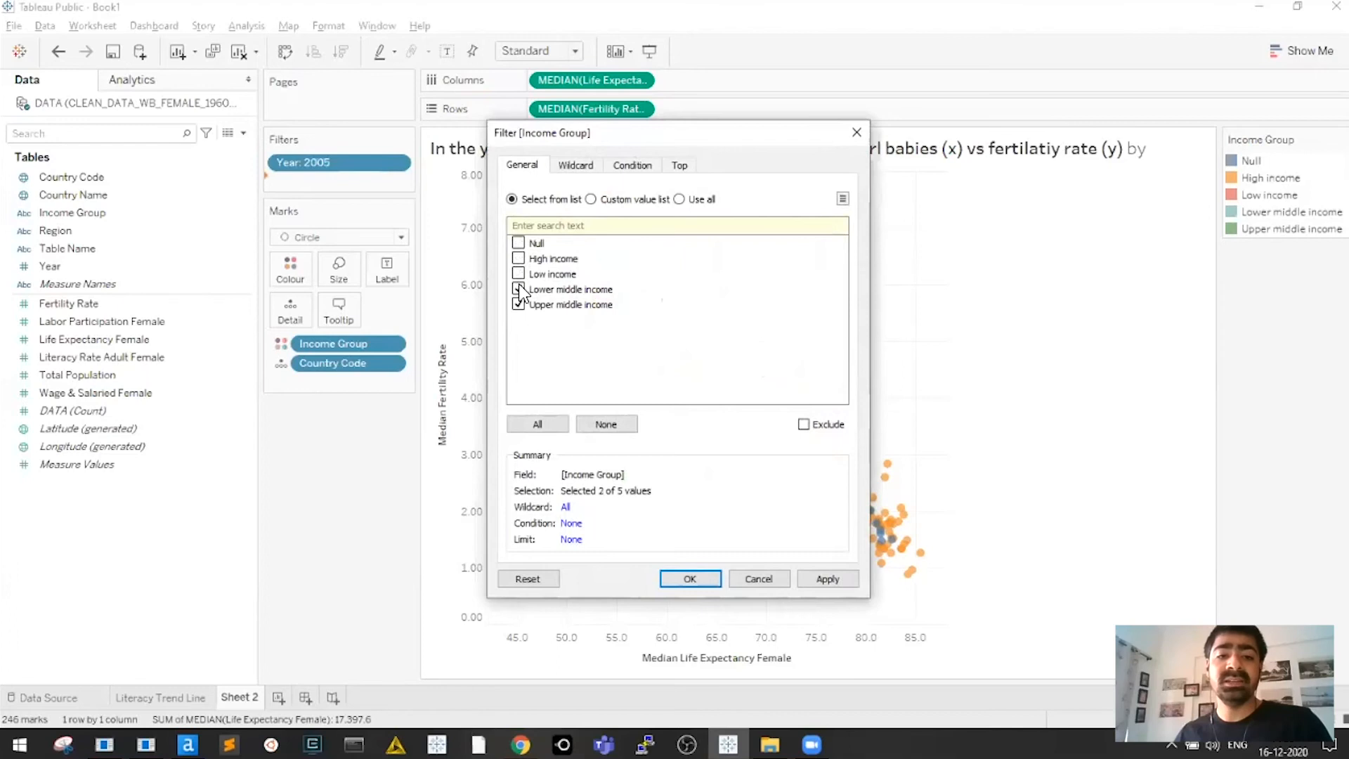
click(518, 302)
click(520, 287)
click(519, 260)
click(519, 274)
click(518, 289)
click(519, 304)
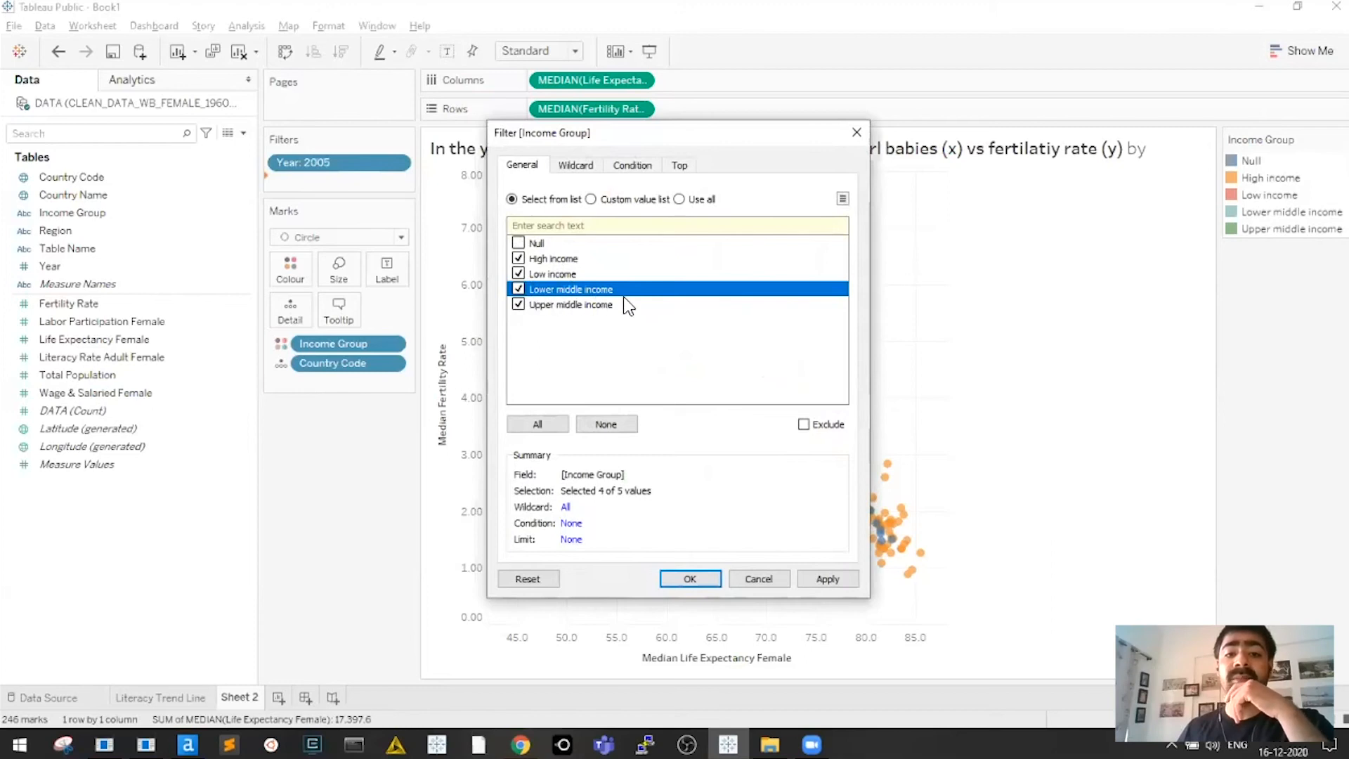
click(599, 308)
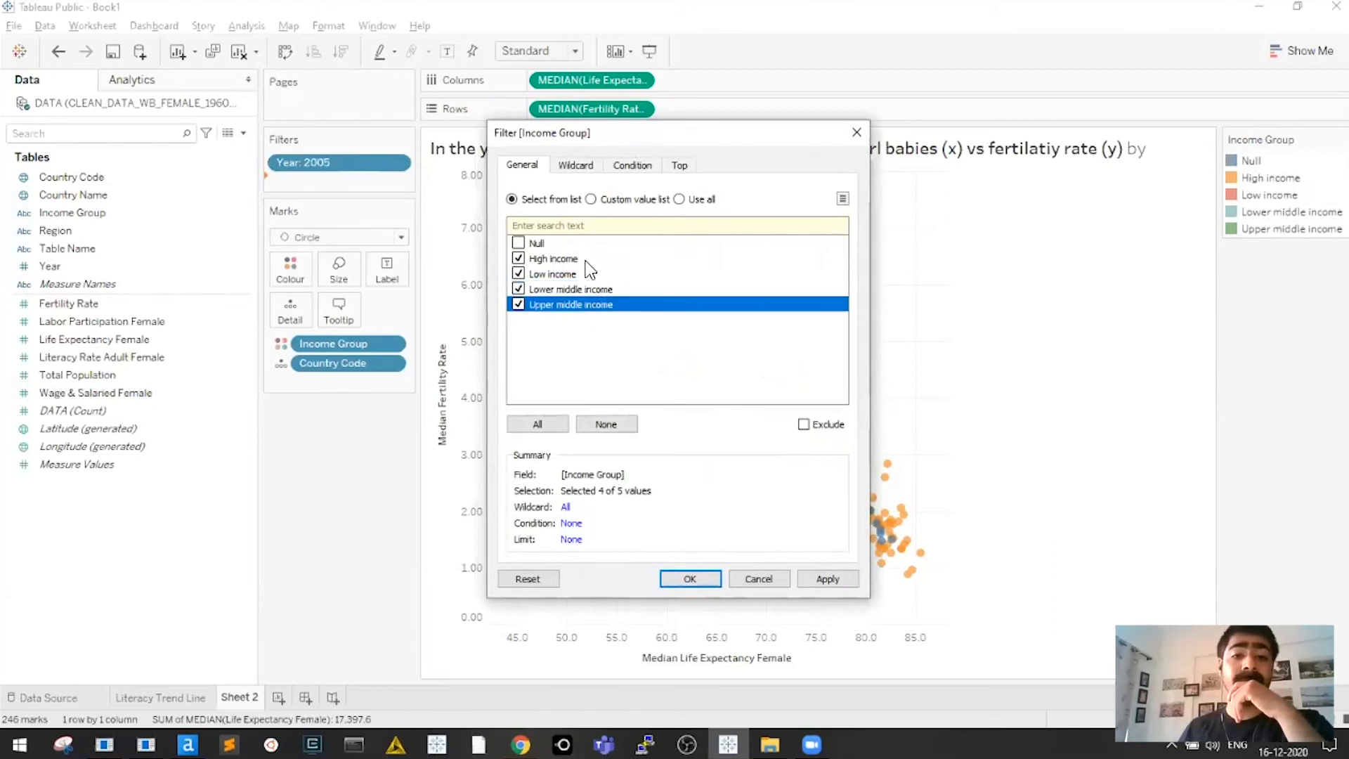
click(695, 582)
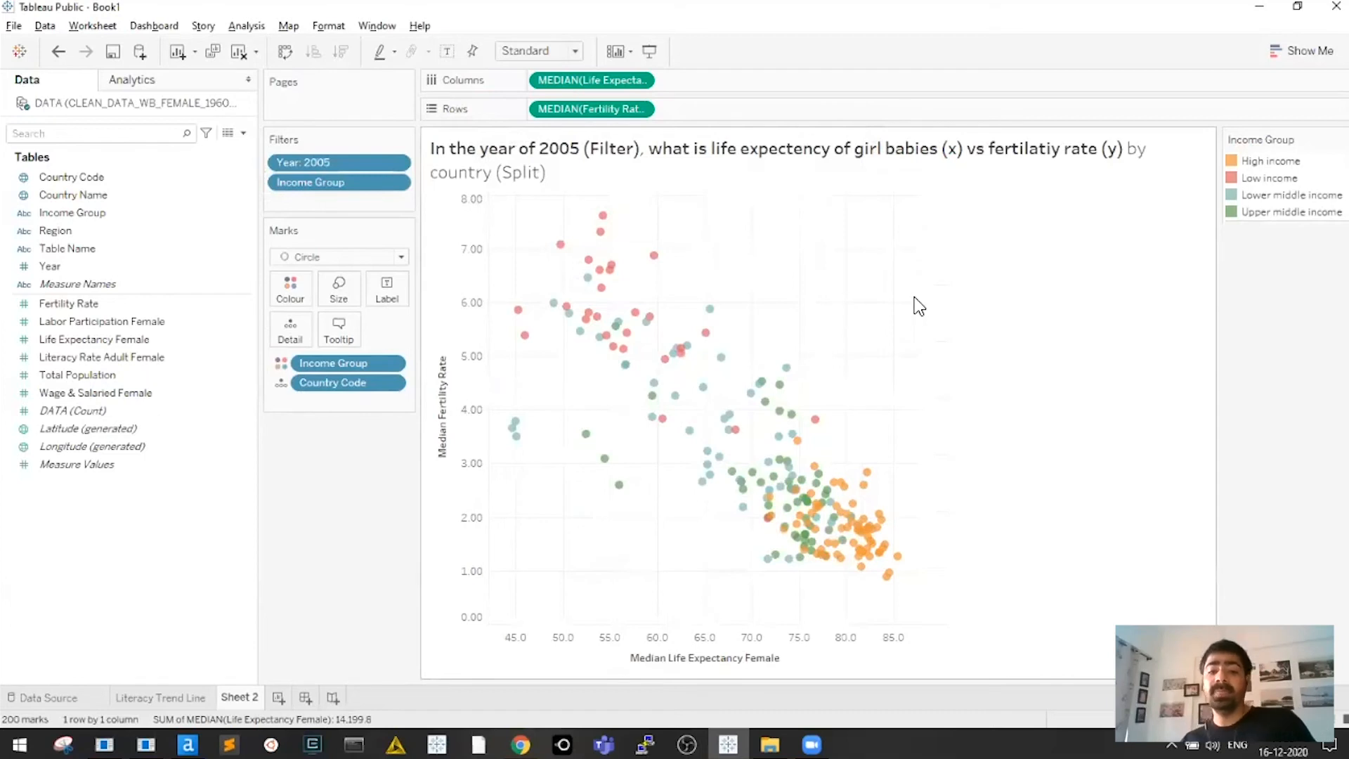
click(1263, 161)
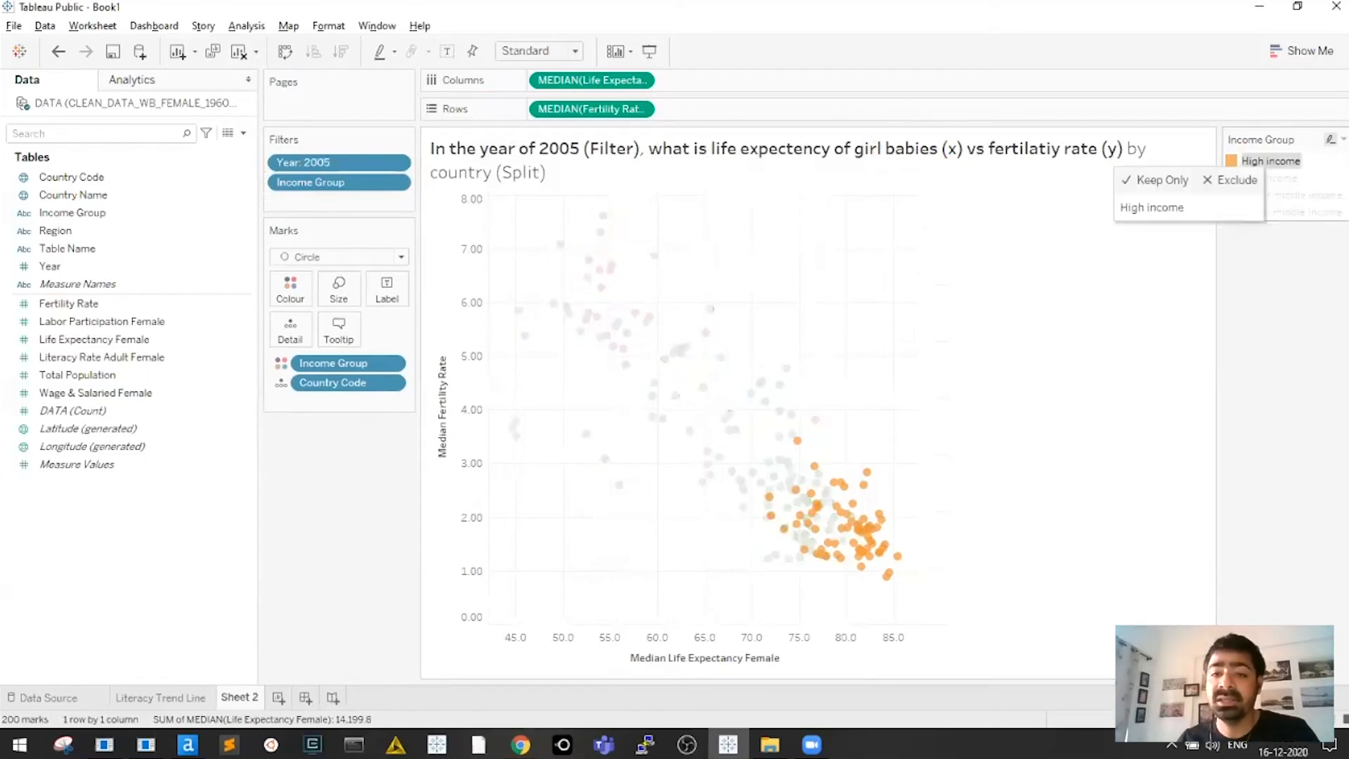
click(1274, 179)
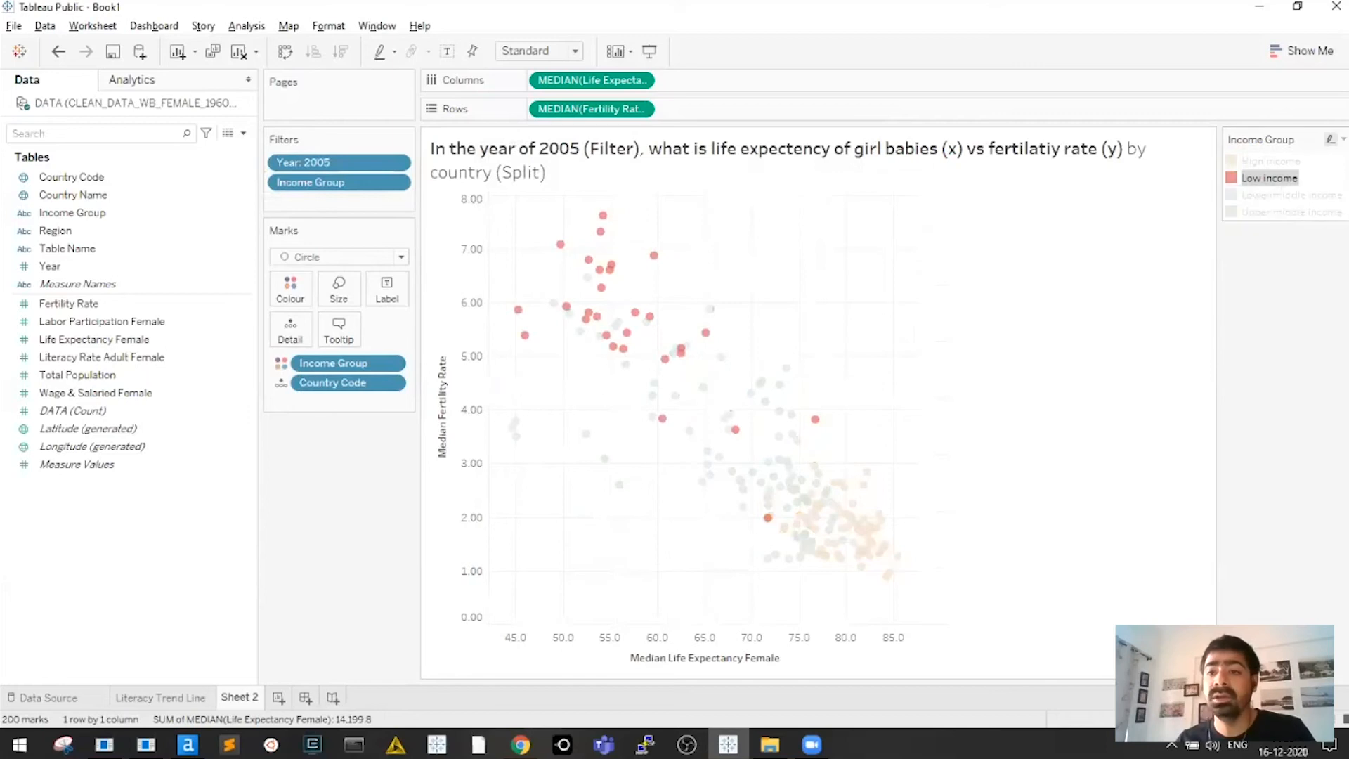
click(1280, 196)
click(1291, 213)
click(1292, 212)
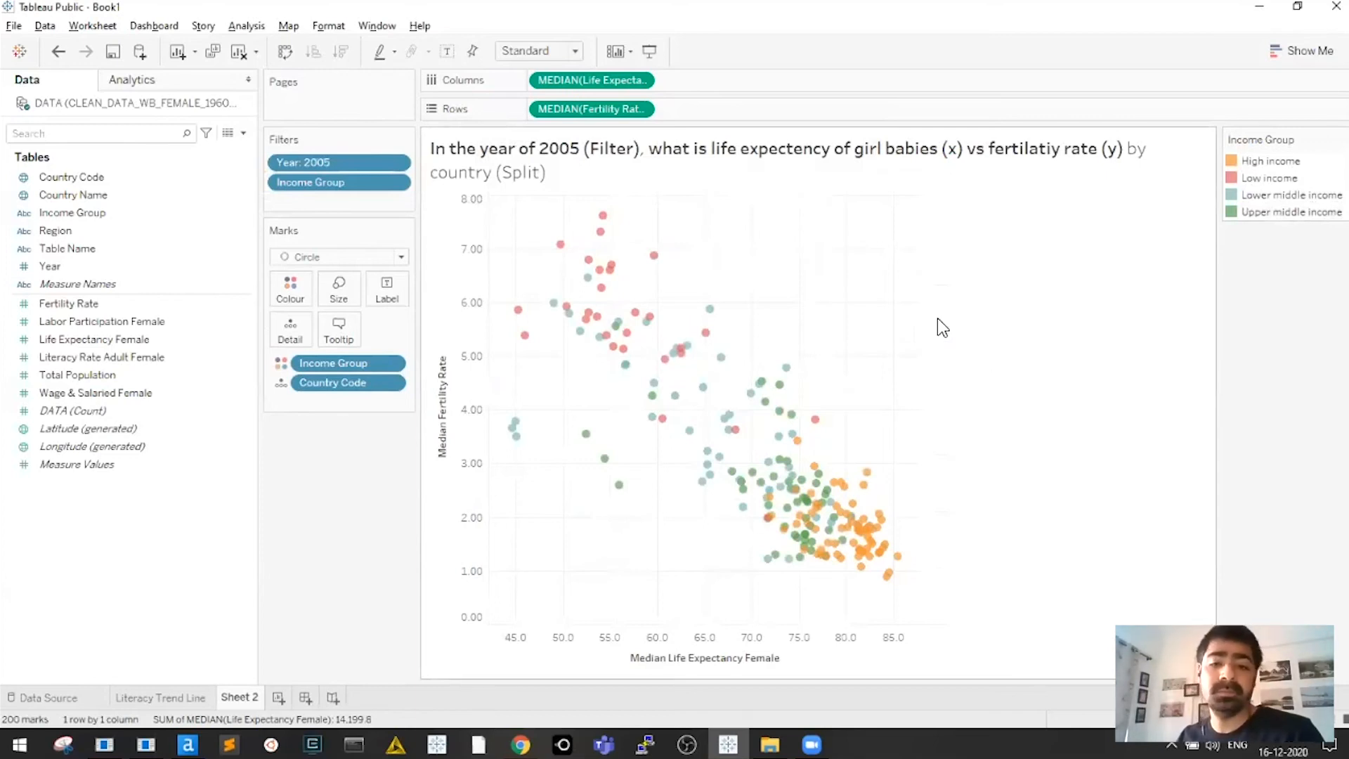
Widen the scatter plot so the female life expectancy axis spans more of the sheet
drag(927, 337, 977, 351)
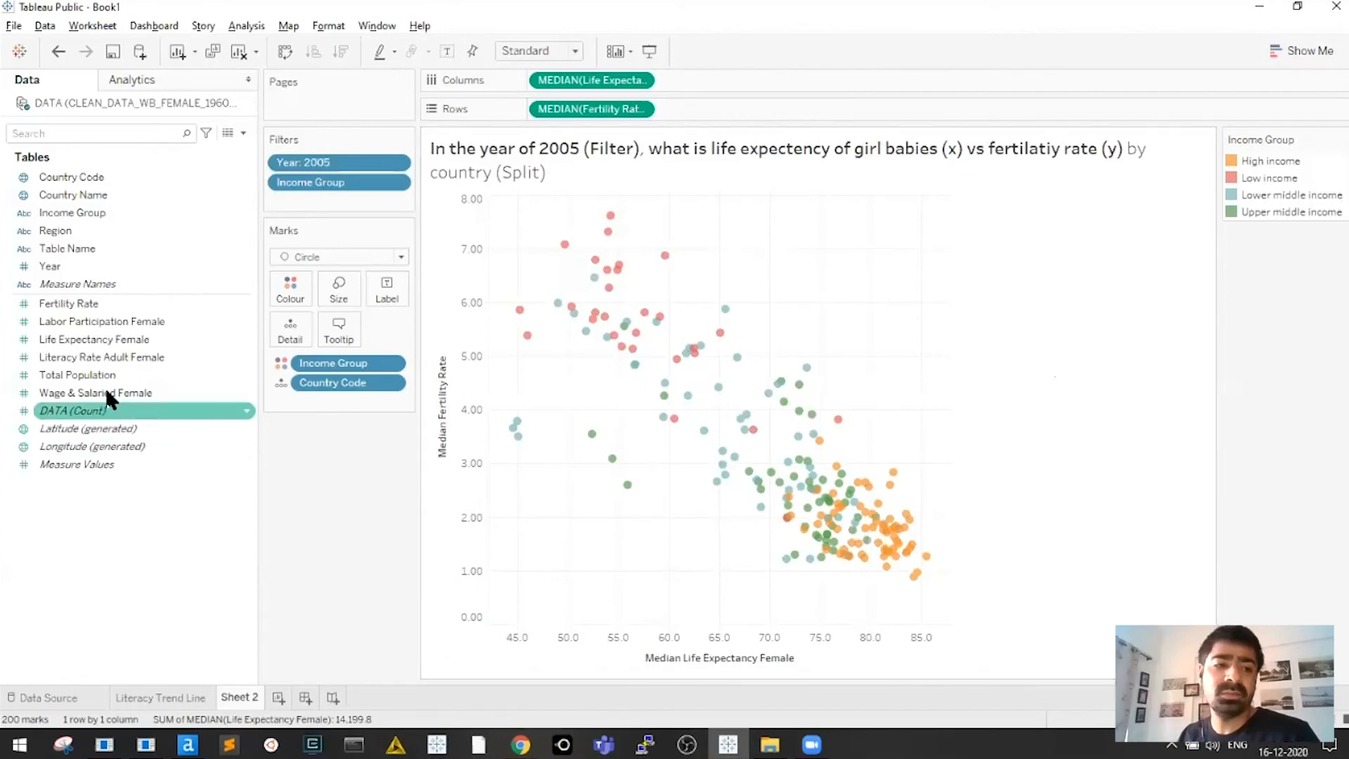
click(78, 375)
Size each country's circle by SUM(Total Population) and enlarge the circles with the Size slider
drag(77, 375, 342, 302)
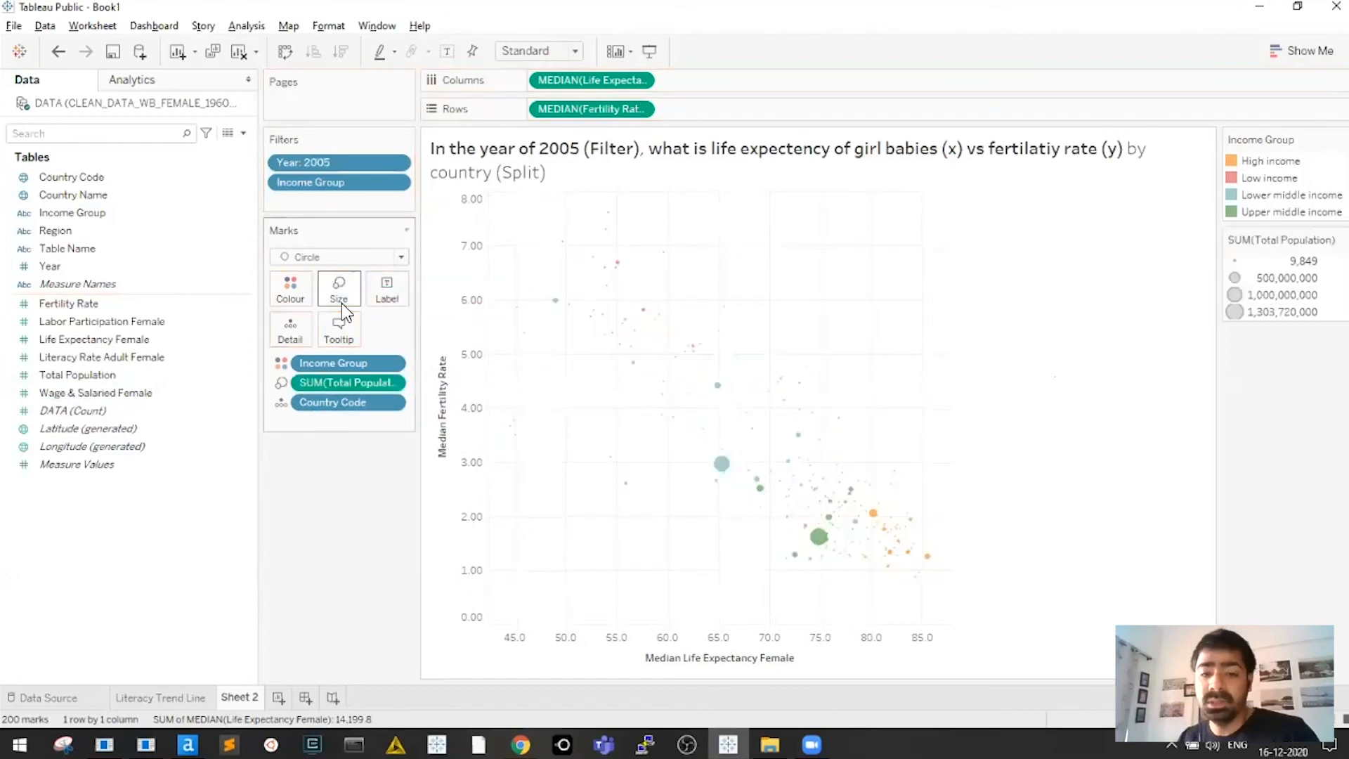
mouse_move(820, 540)
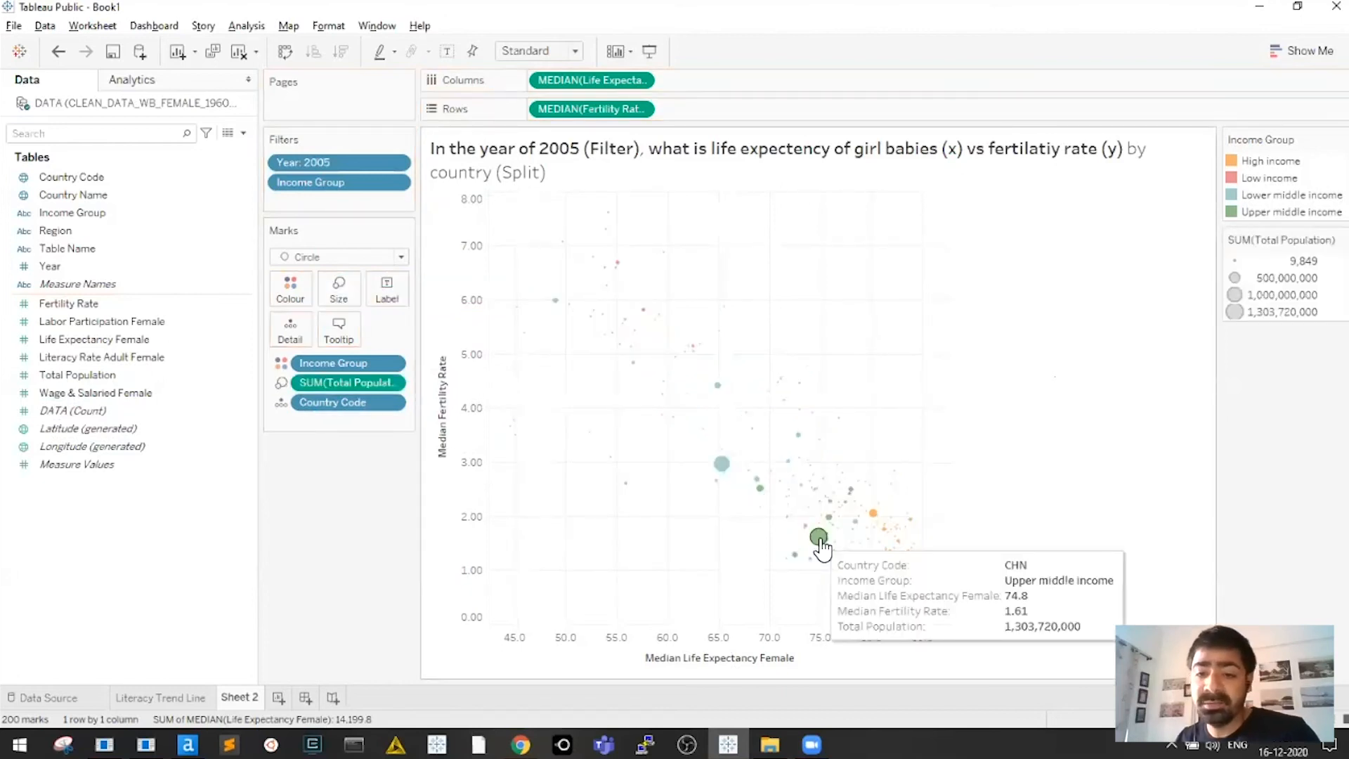
mouse_move(803, 369)
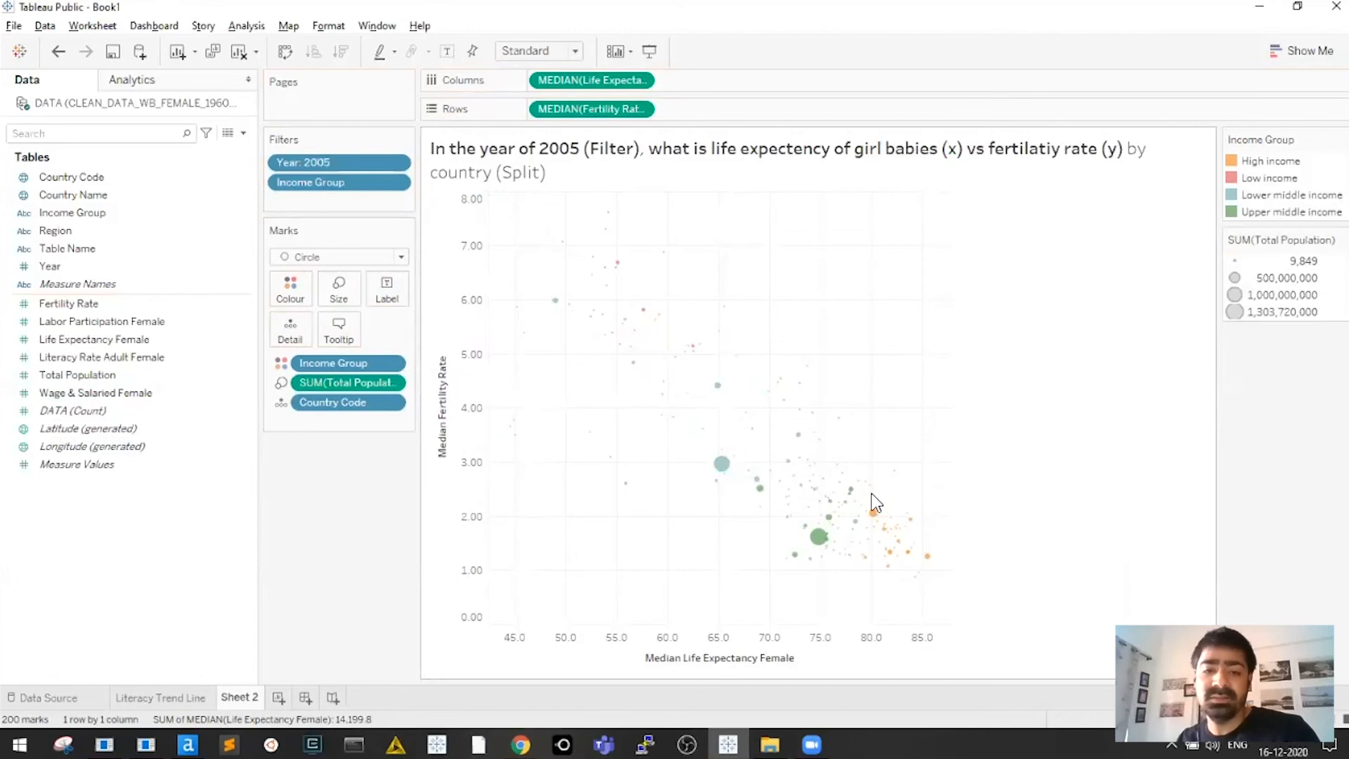
click(344, 307)
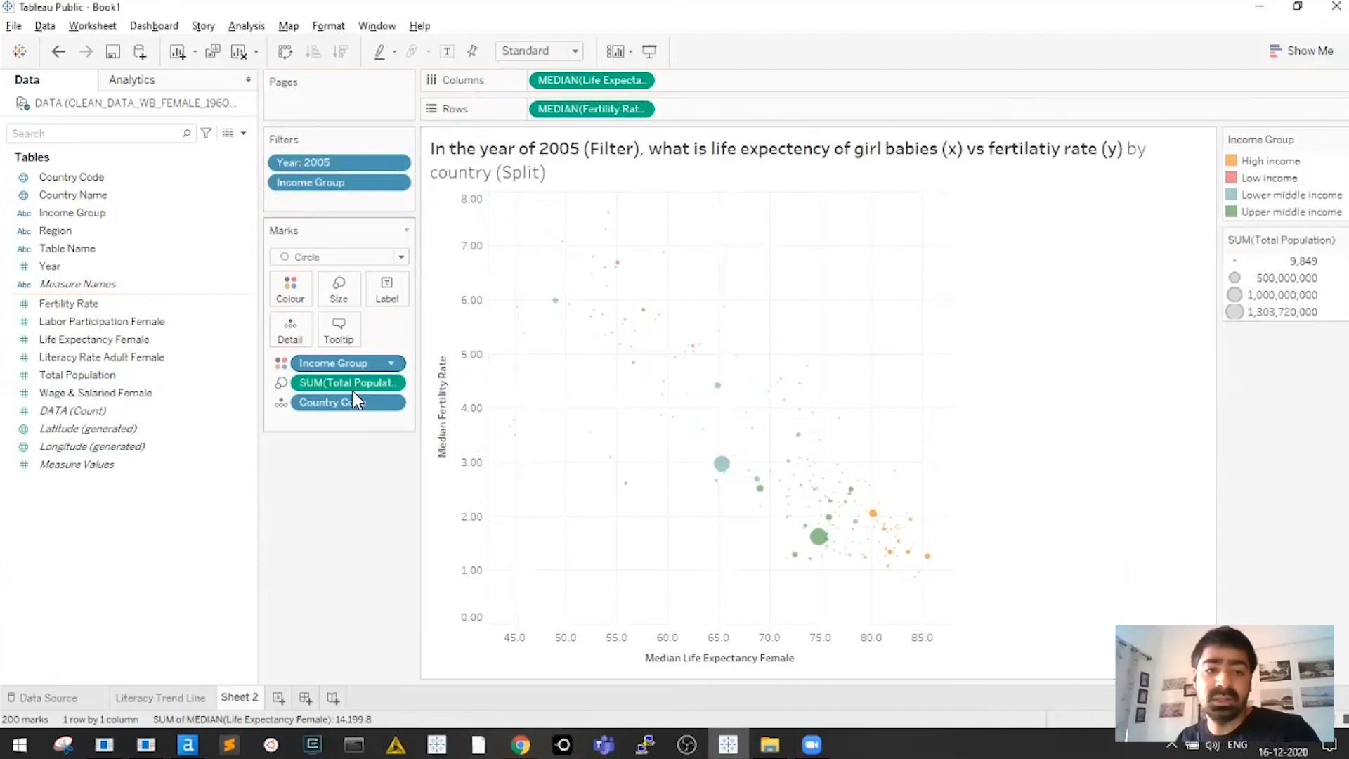
click(339, 288)
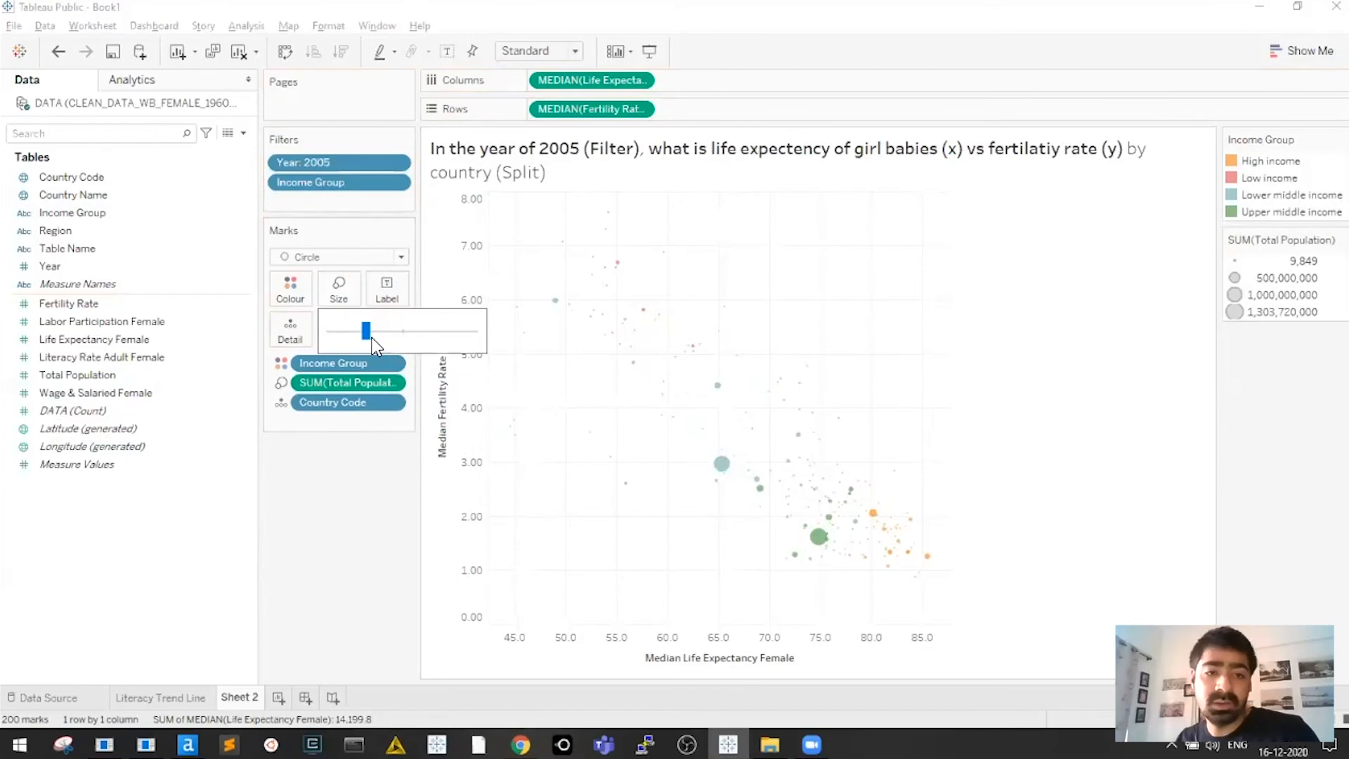
drag(395, 339, 485, 336)
Lower the circles' colour opacity to 52%
click(290, 290)
drag(340, 383, 323, 383)
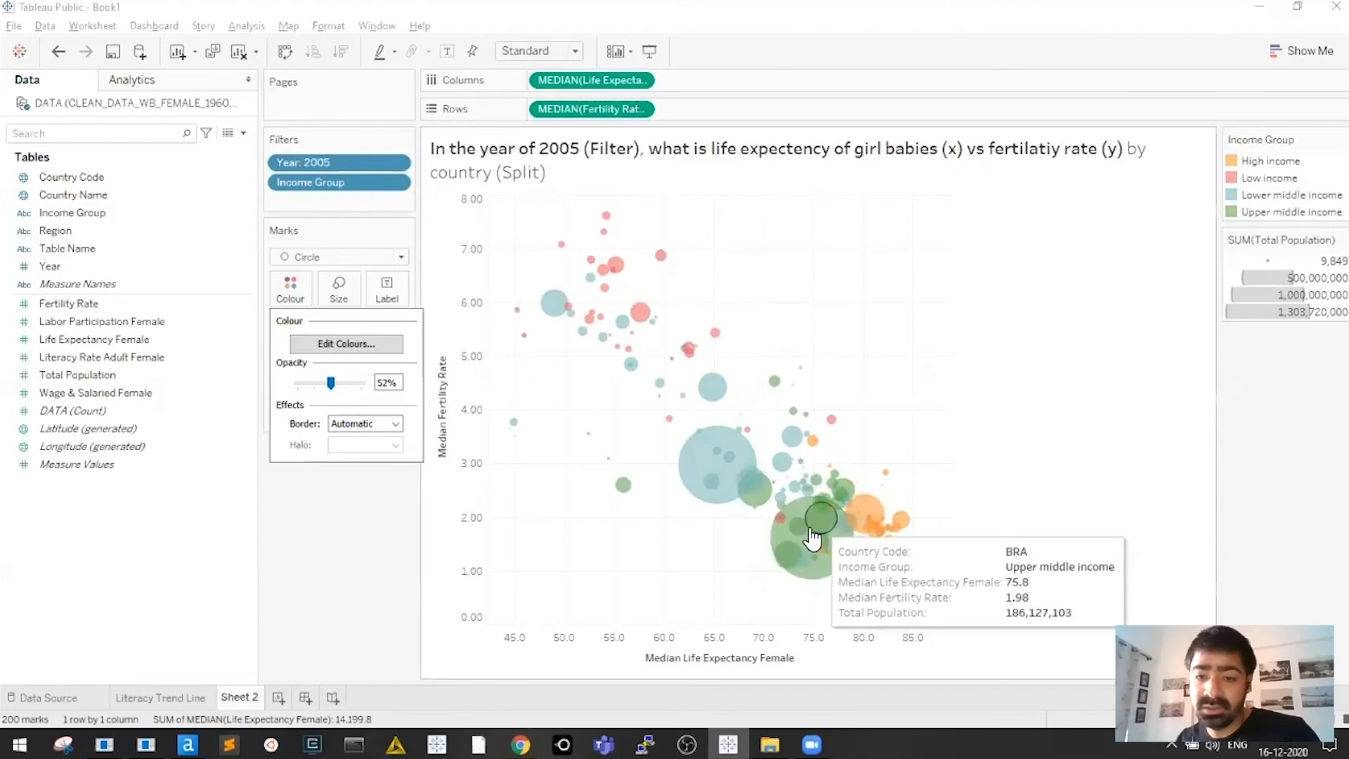
click(859, 372)
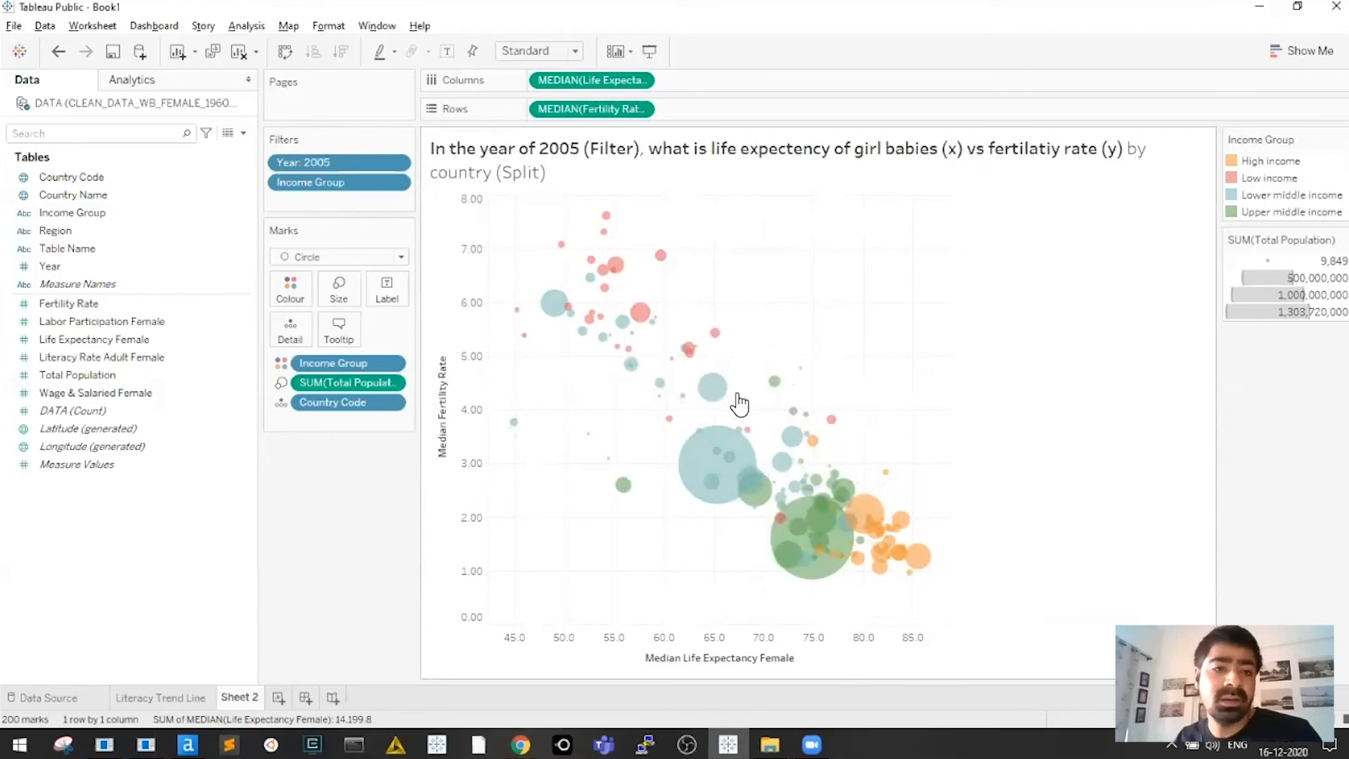
In the Income Group colour editor, give High income a dark blue and try the Blue-Teal and Red-Gold palettes
click(291, 289)
click(346, 344)
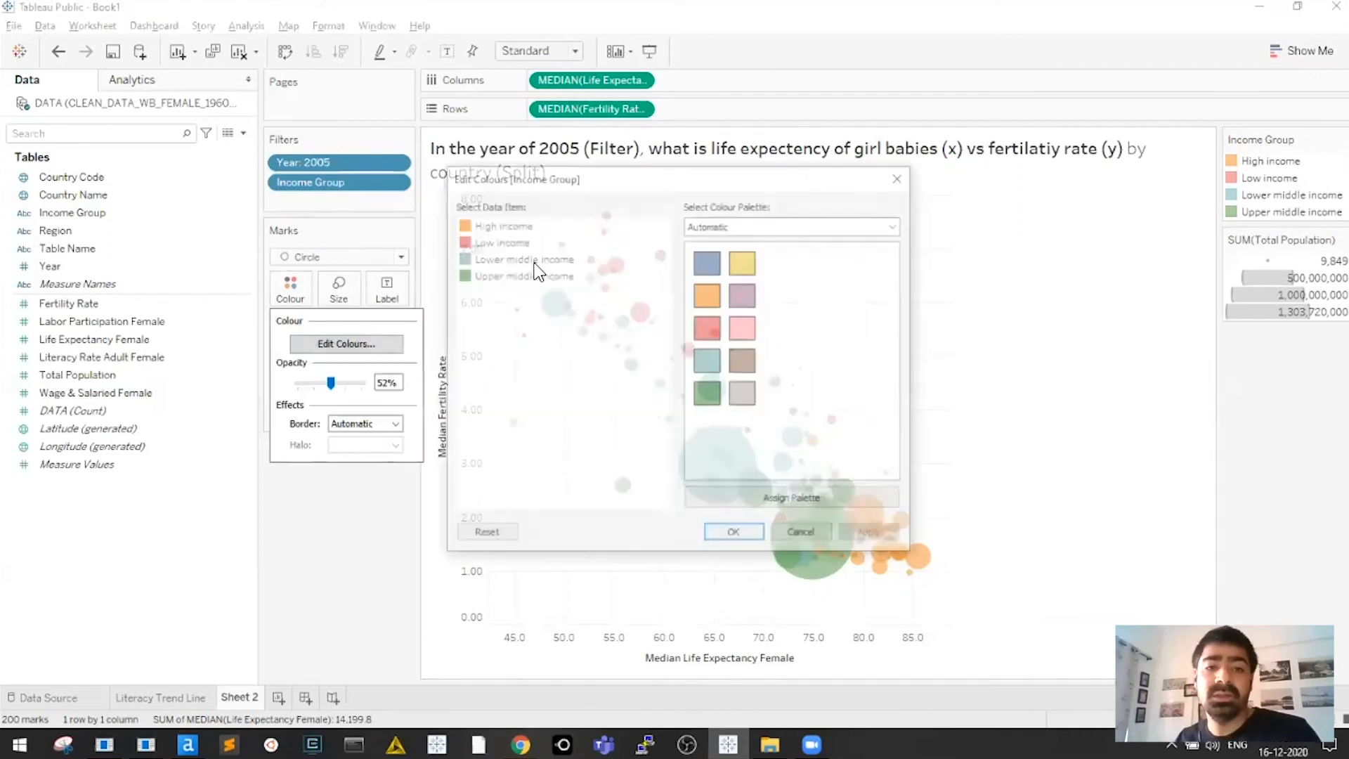
click(762, 225)
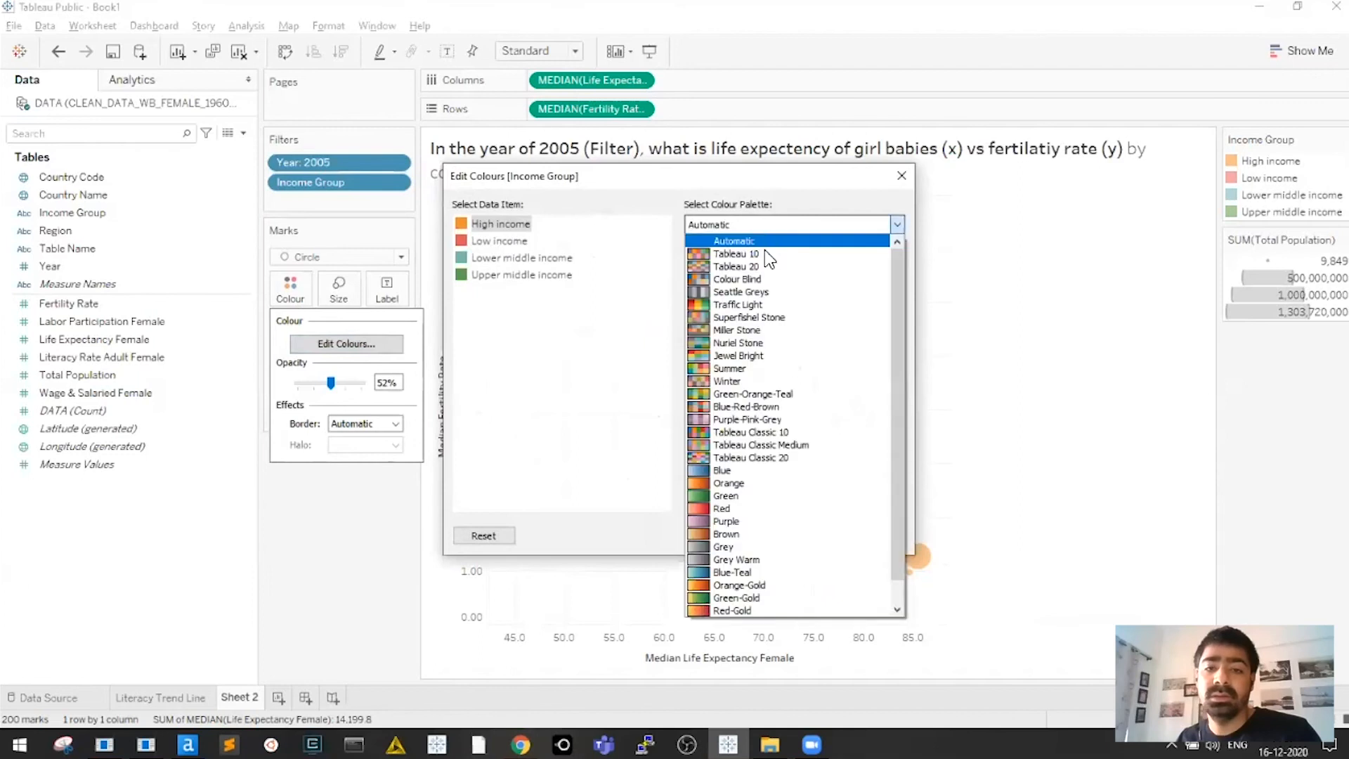
click(761, 573)
click(816, 394)
click(523, 241)
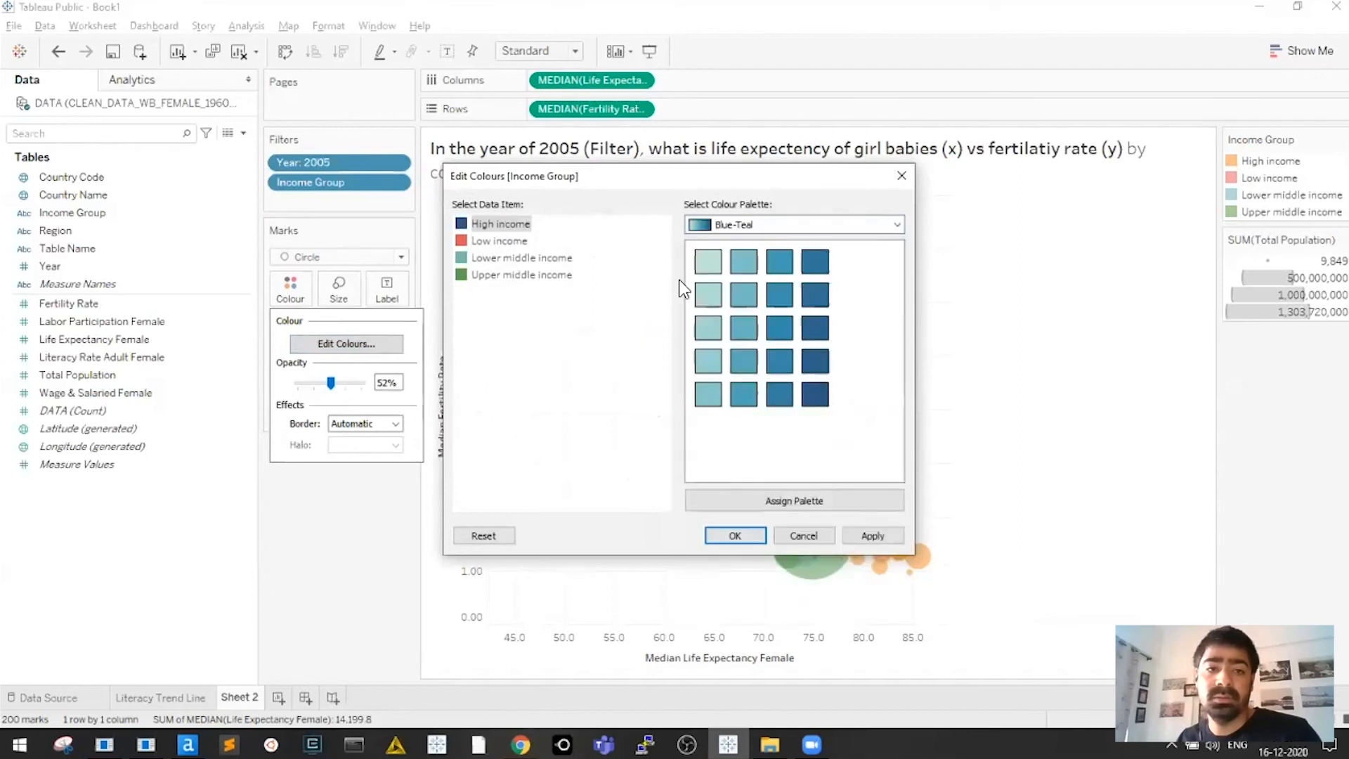
click(745, 296)
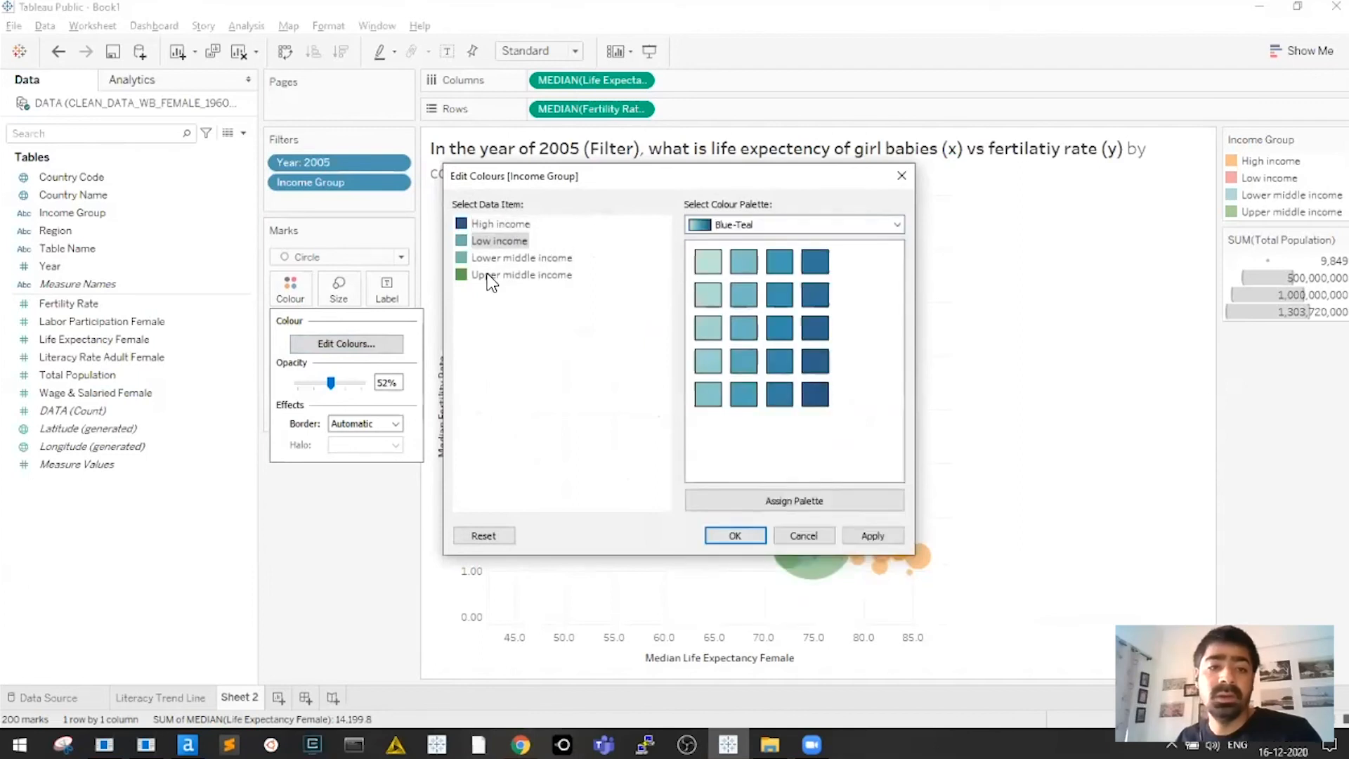
click(530, 262)
click(504, 243)
click(731, 223)
click(749, 591)
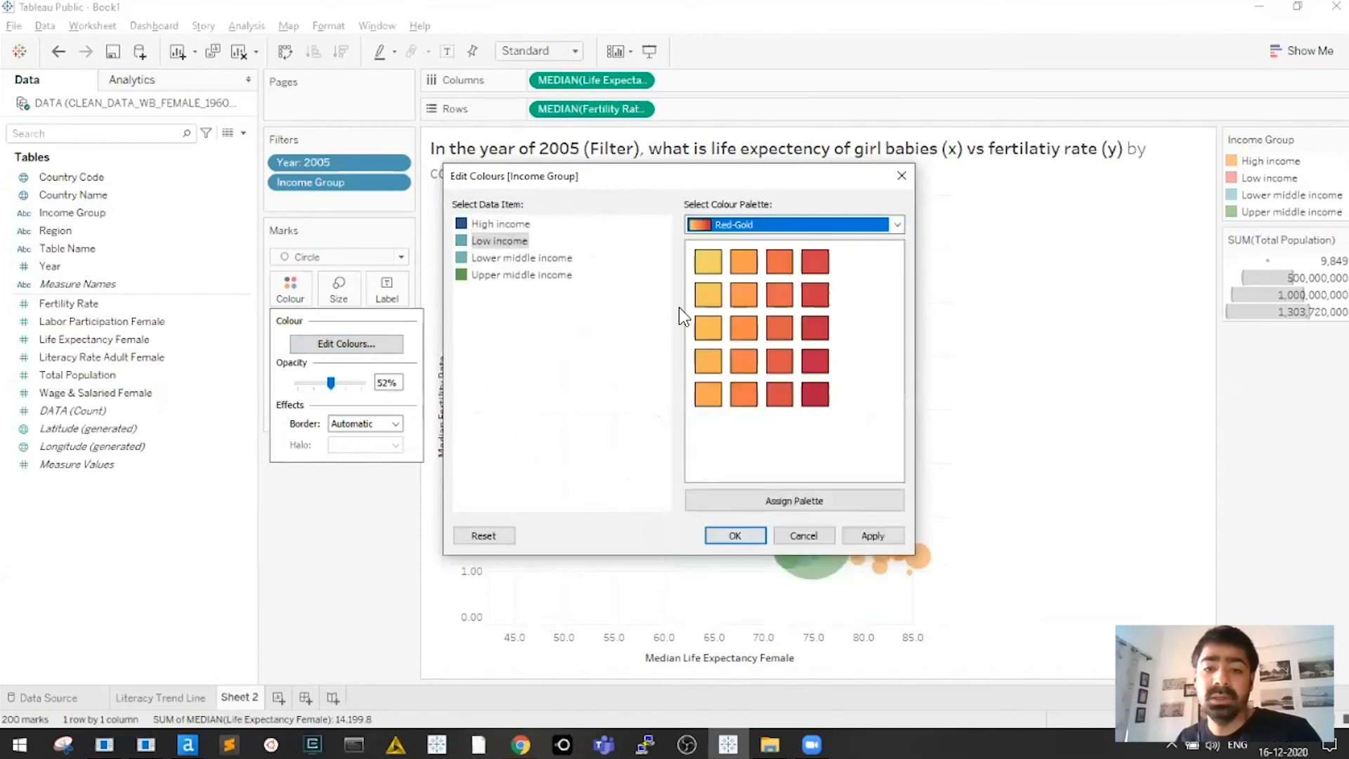
Give Low income a custom orange-red and Lower middle income a custom yellow
double_click(499, 241)
click(644, 444)
click(790, 520)
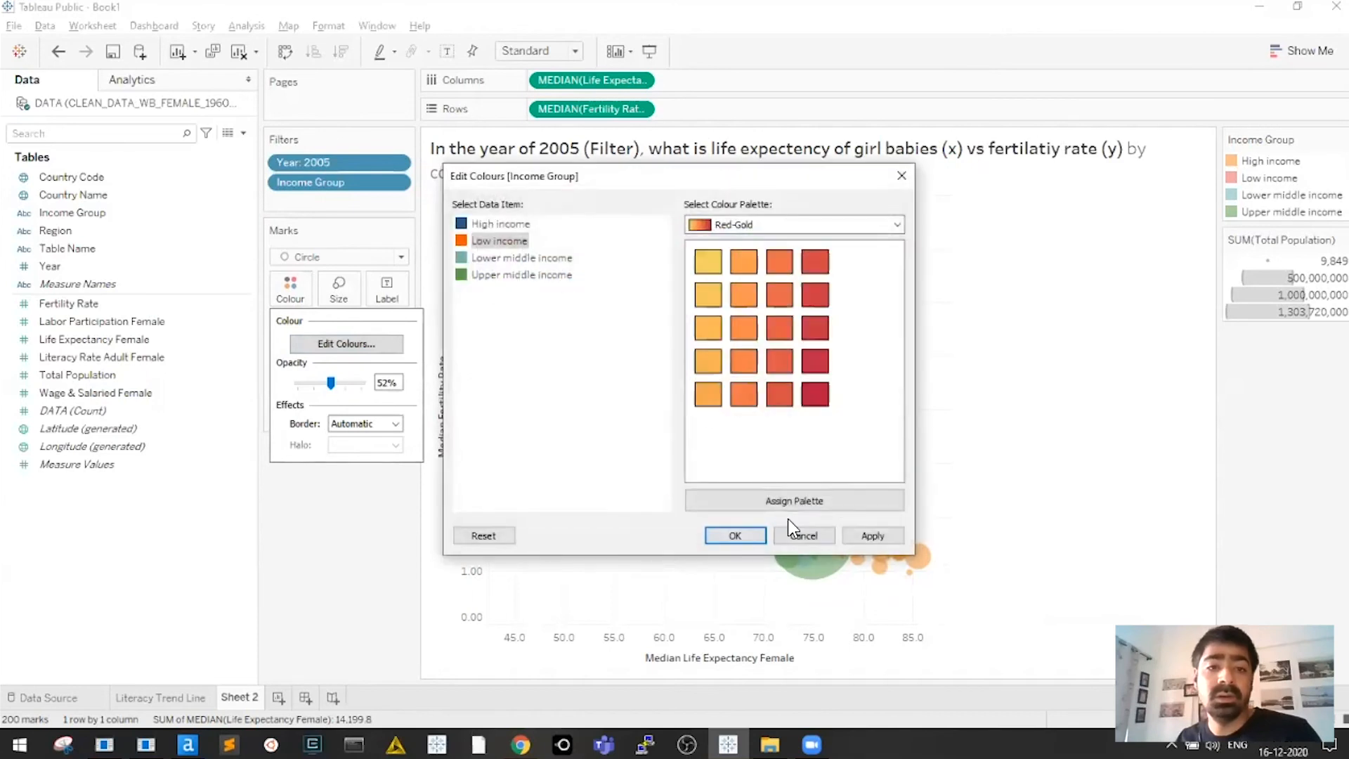
double_click(521, 258)
click(526, 445)
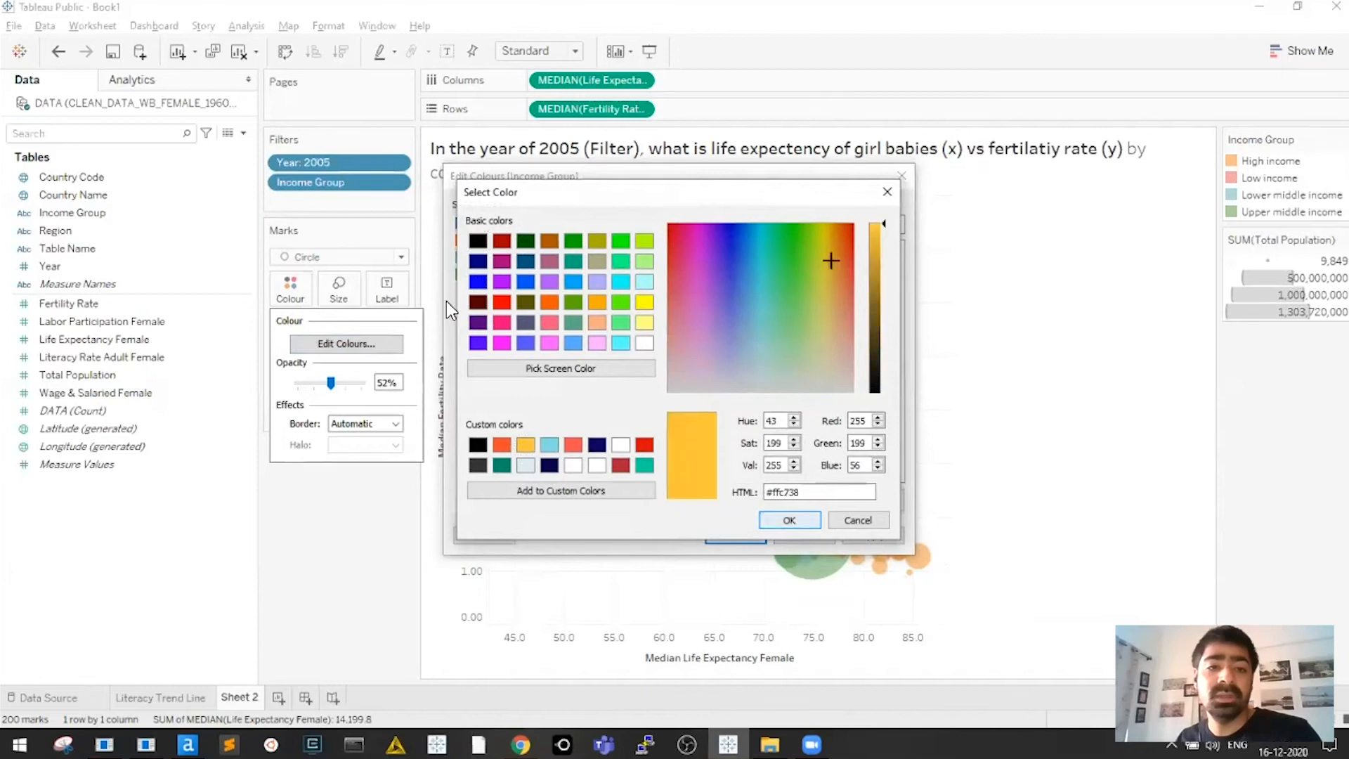
key(Return)
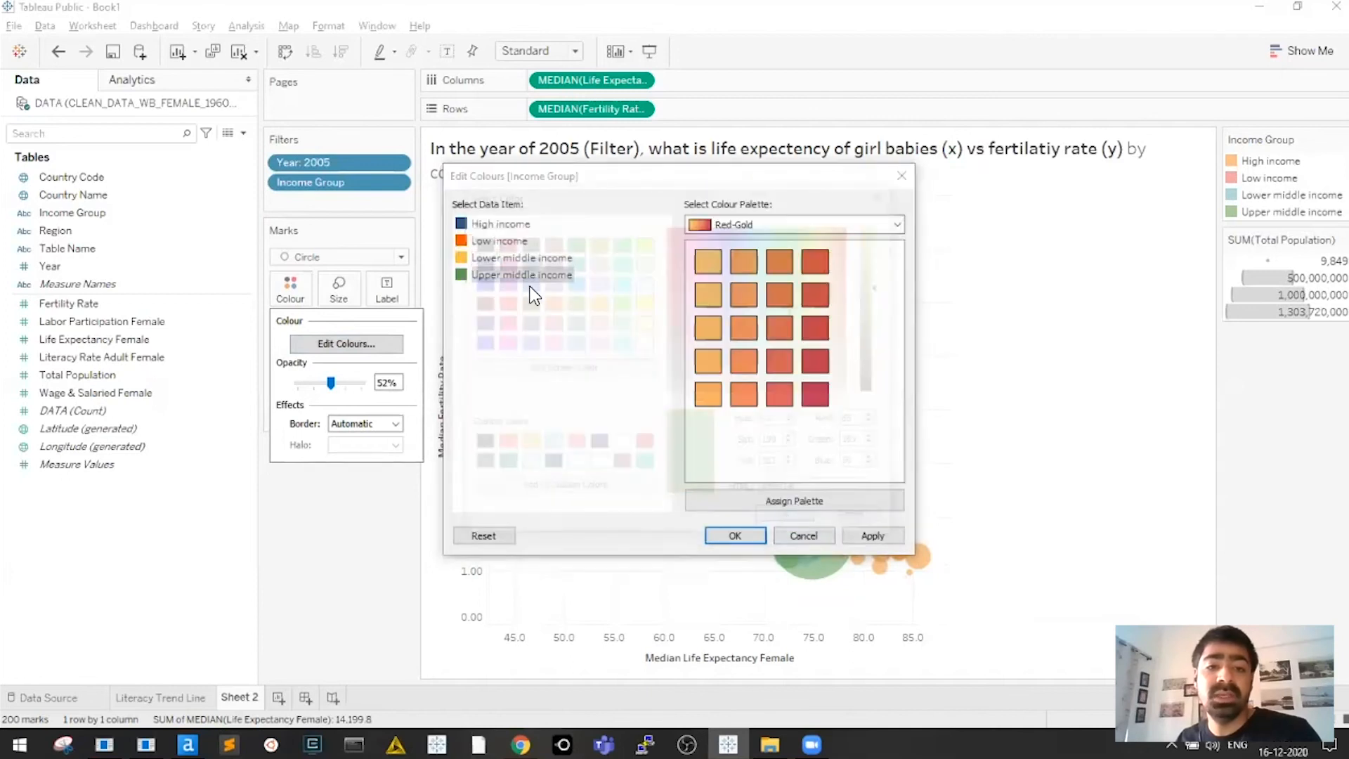
Give Upper middle income a bright blue and apply the new colours to the plot
double_click(530, 277)
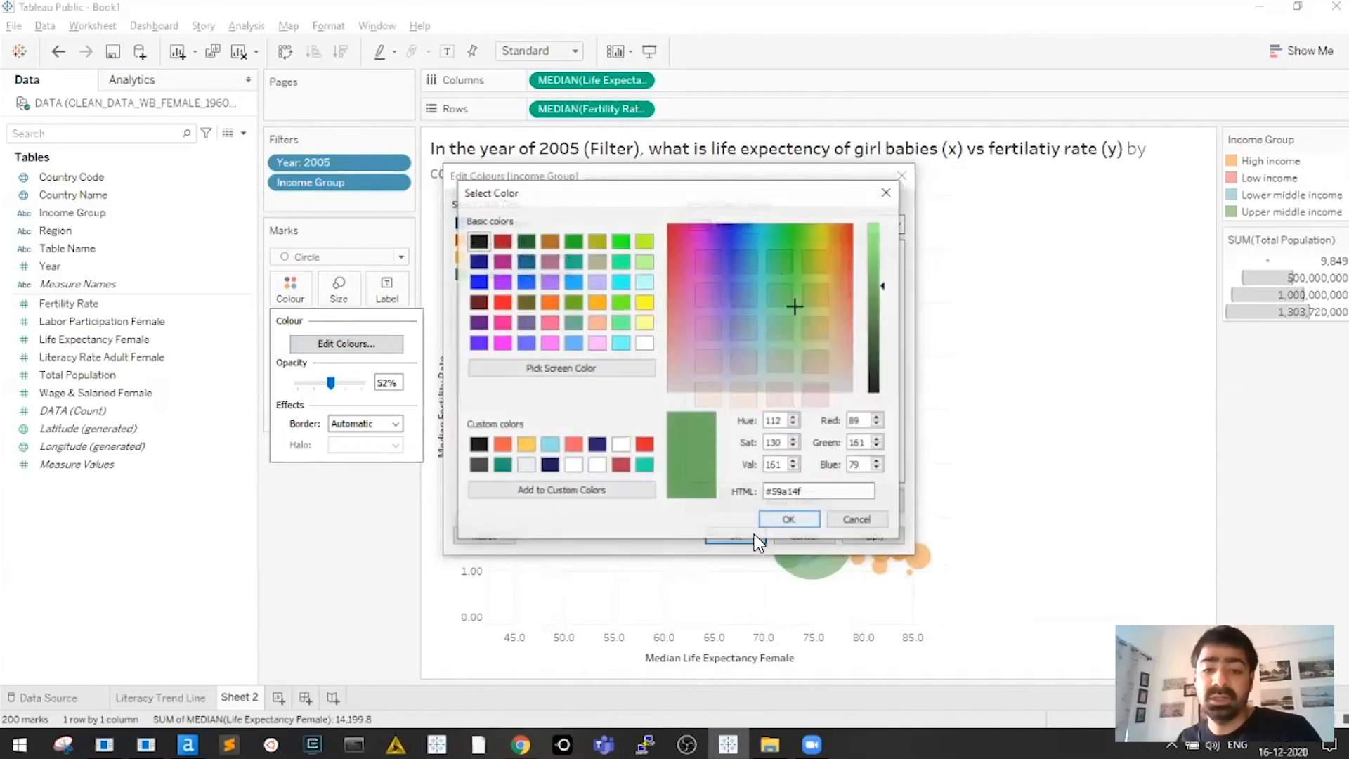
key(Escape)
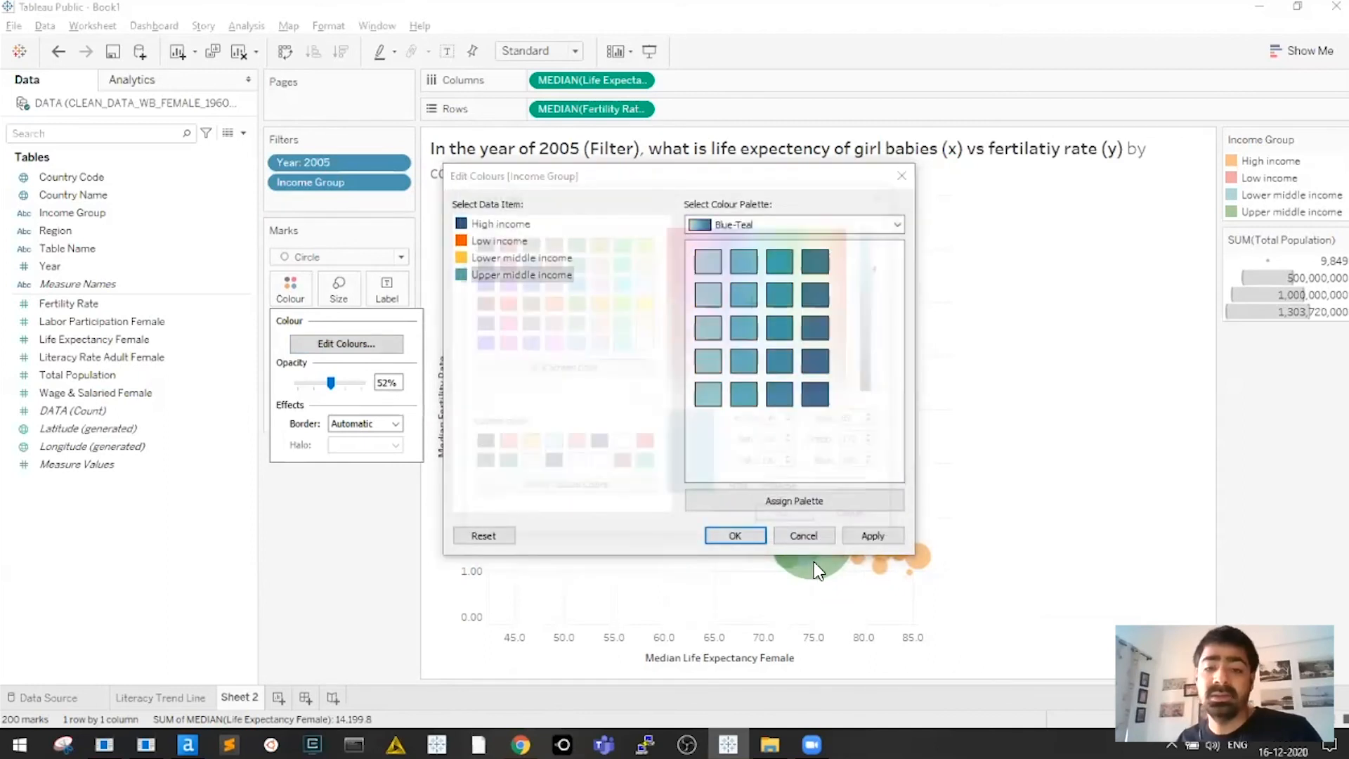
double_click(521, 275)
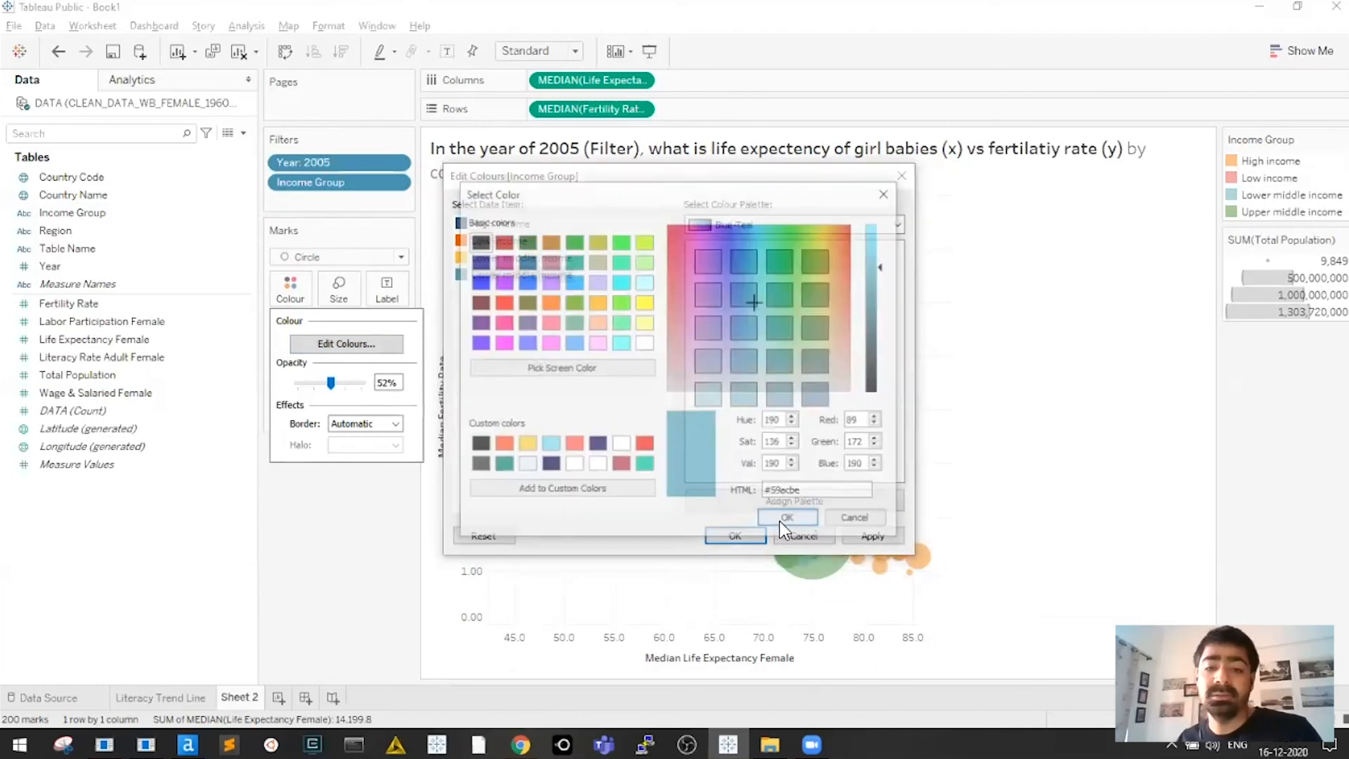
click(573, 282)
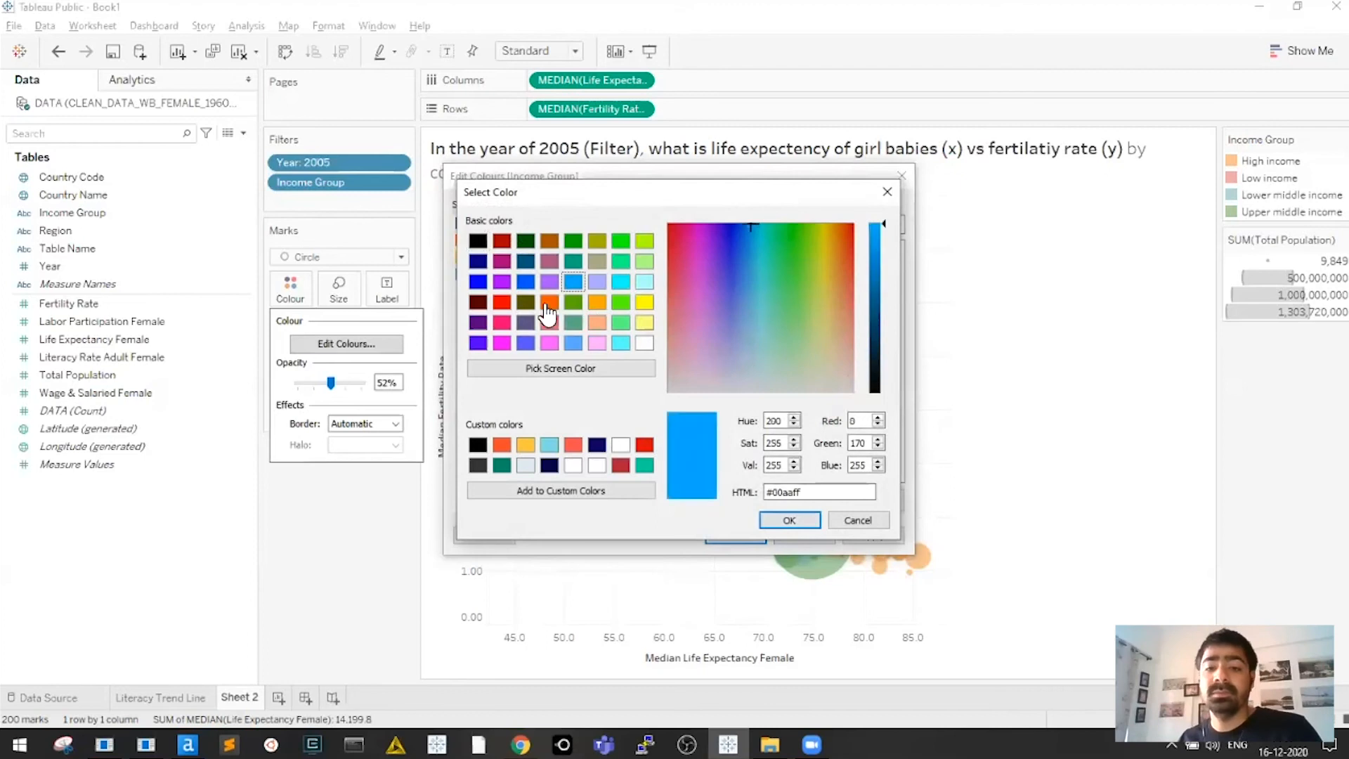
click(789, 519)
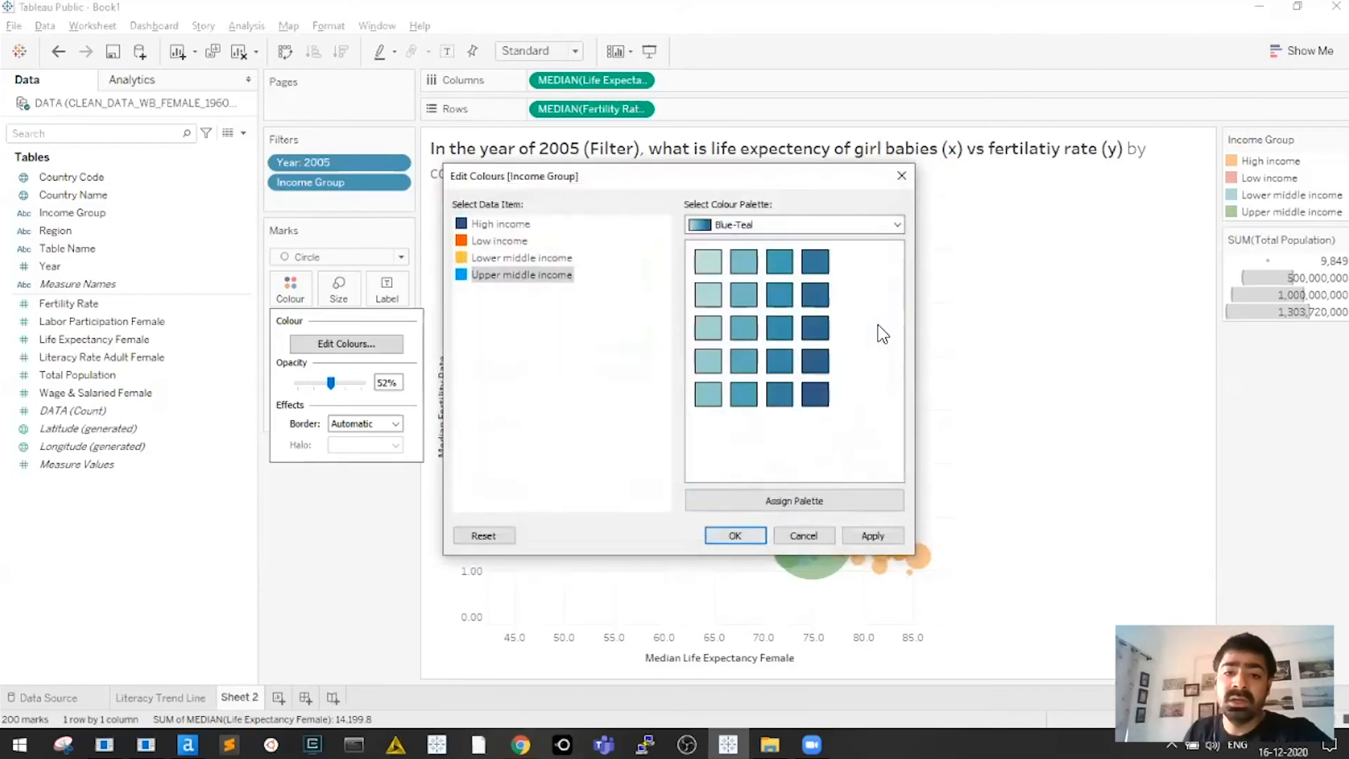
key(Return)
Change Low income's colour from orange to red
click(297, 294)
click(346, 344)
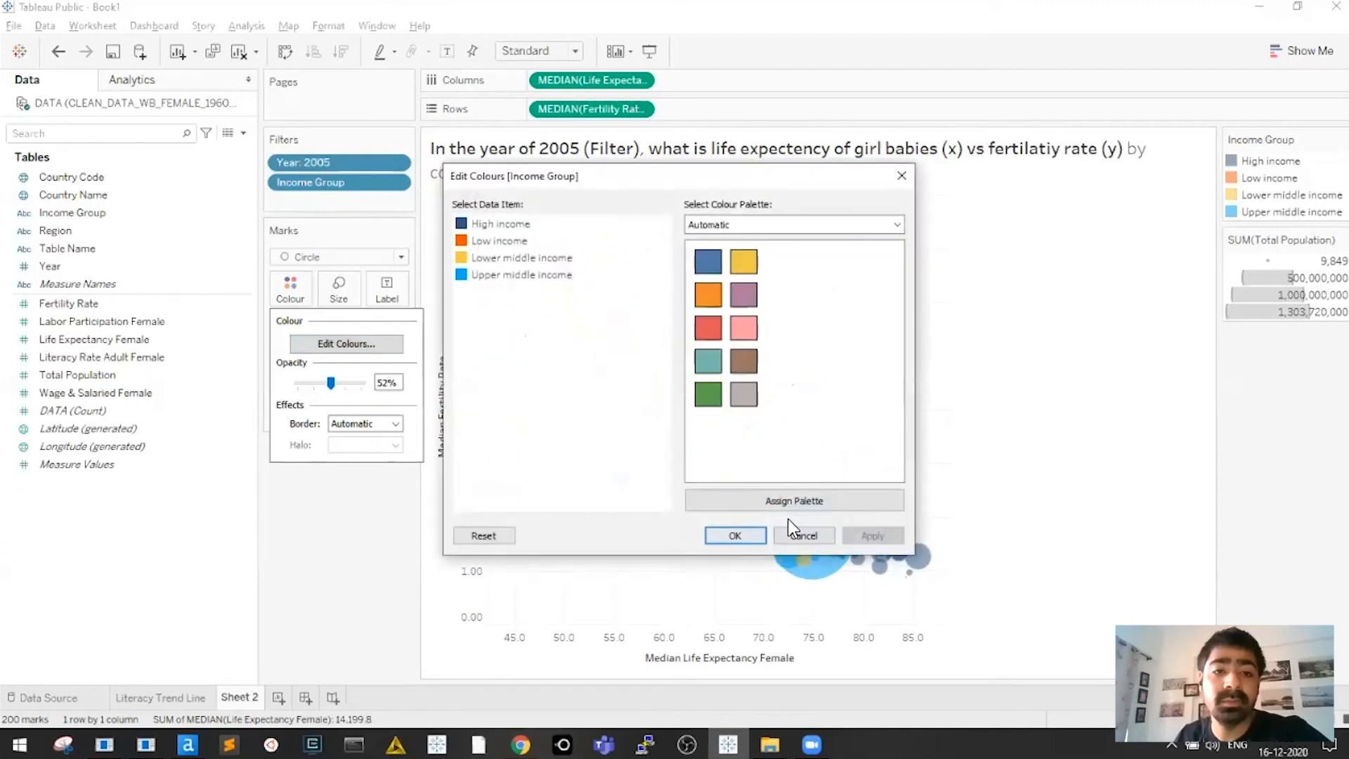
double_click(499, 242)
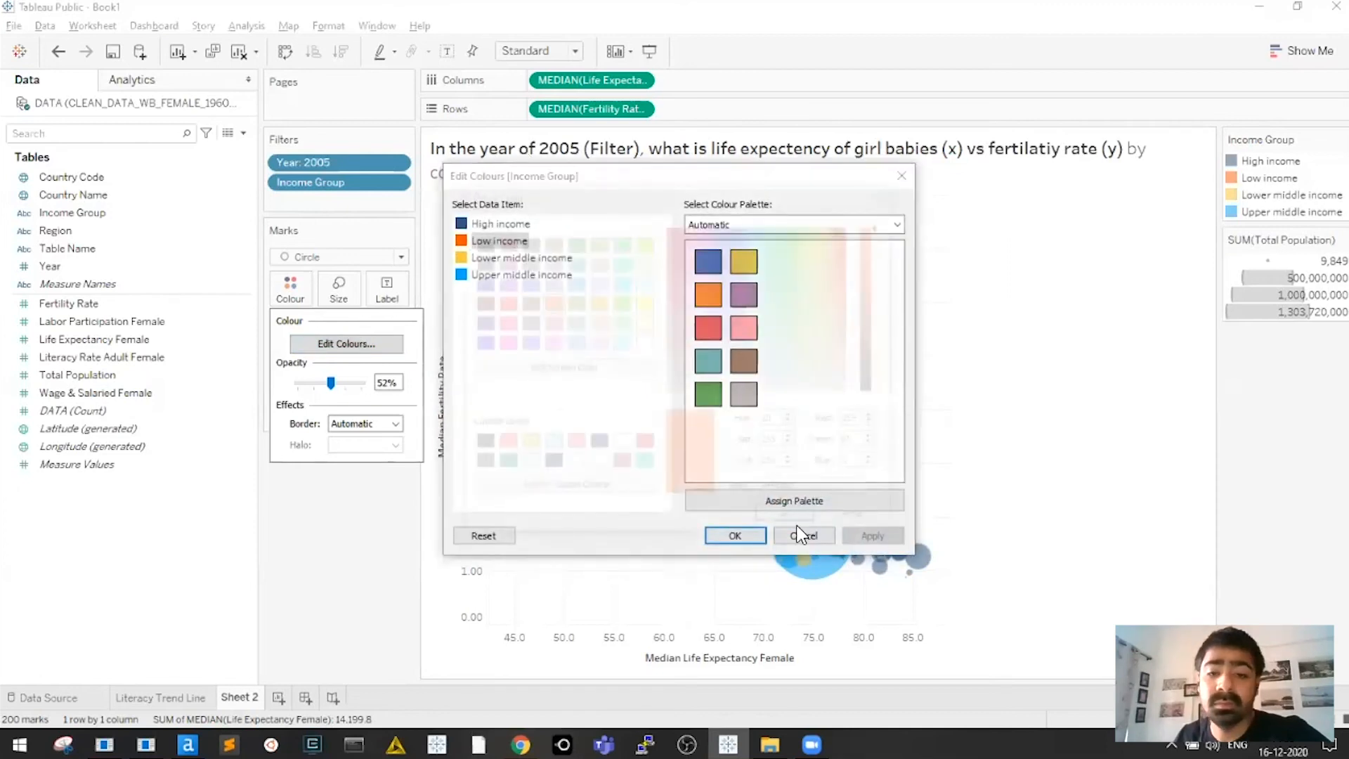
click(846, 296)
key(Return)
key(Return)
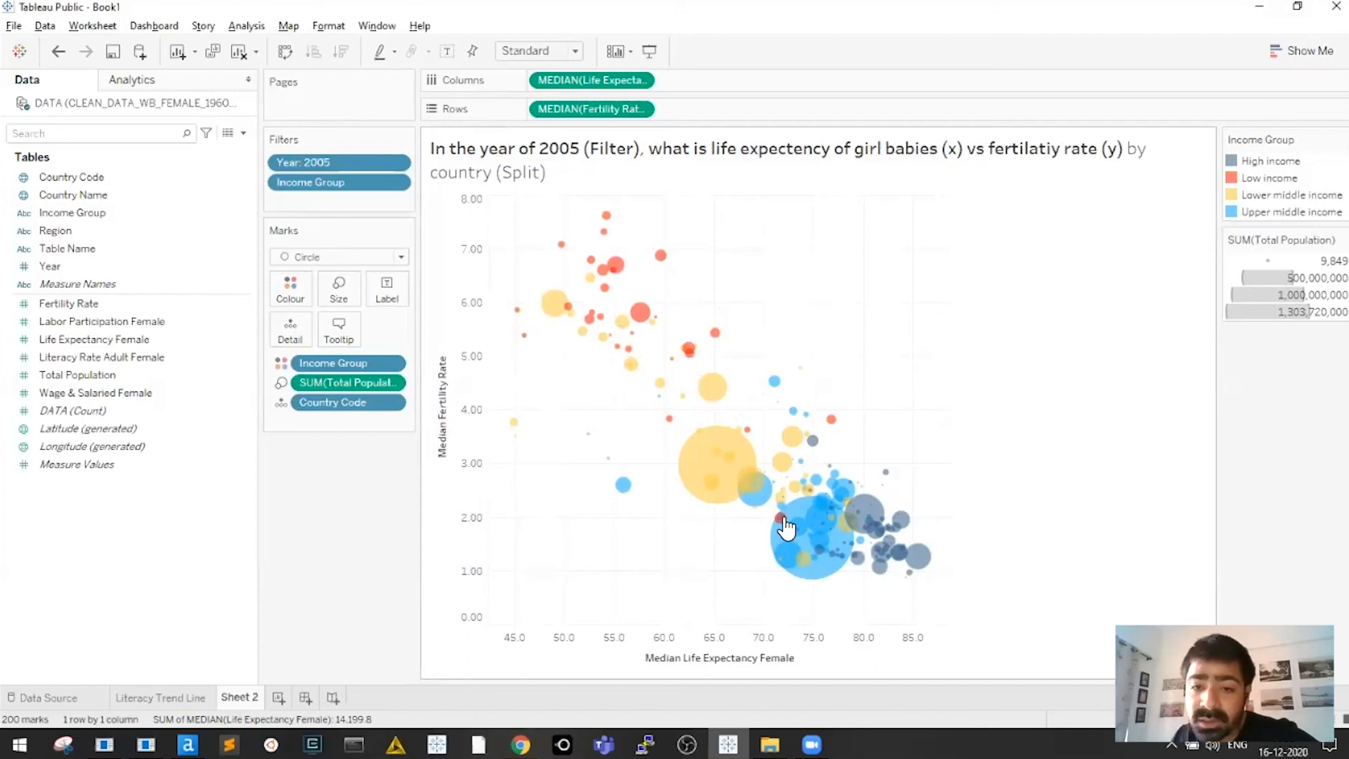
Put Country Name on the Tooltip card and check that the bubble tooltips show it
mouse_move(785, 527)
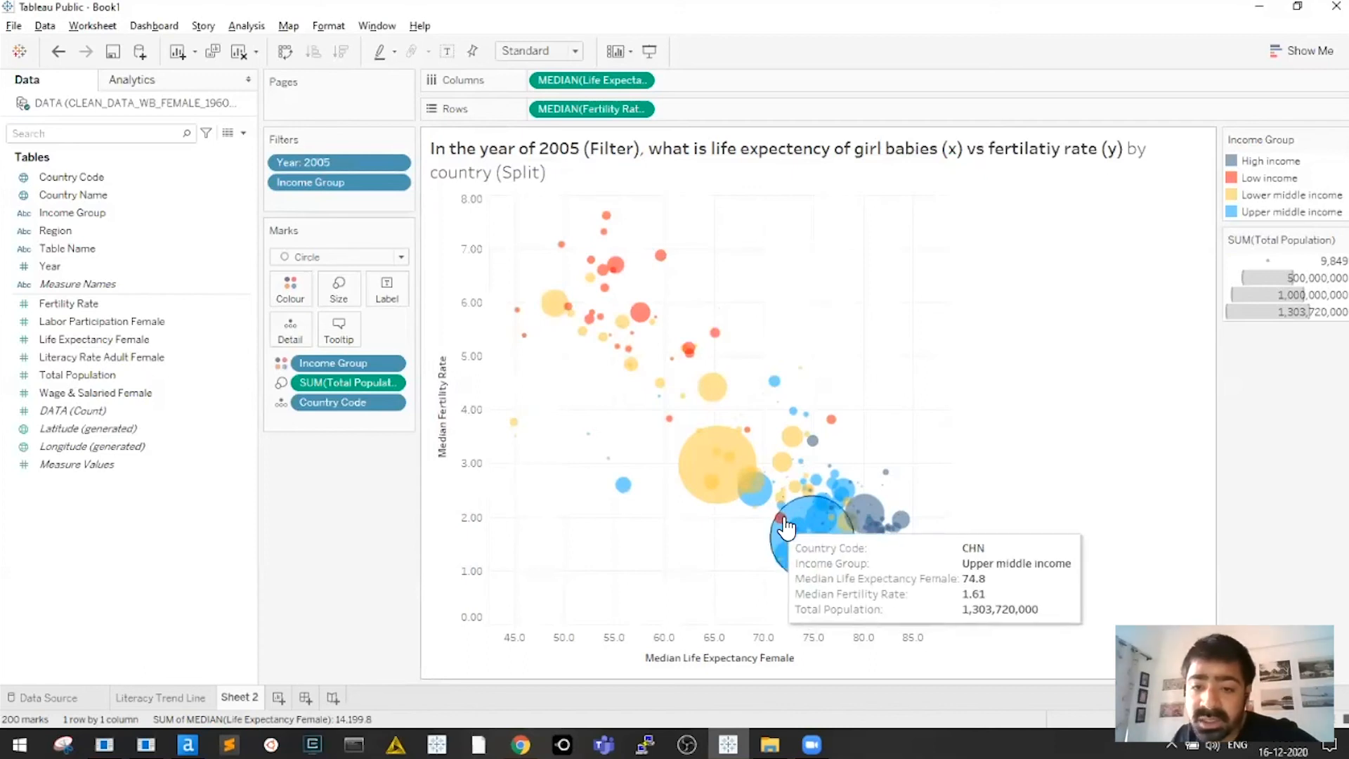
click(70, 197)
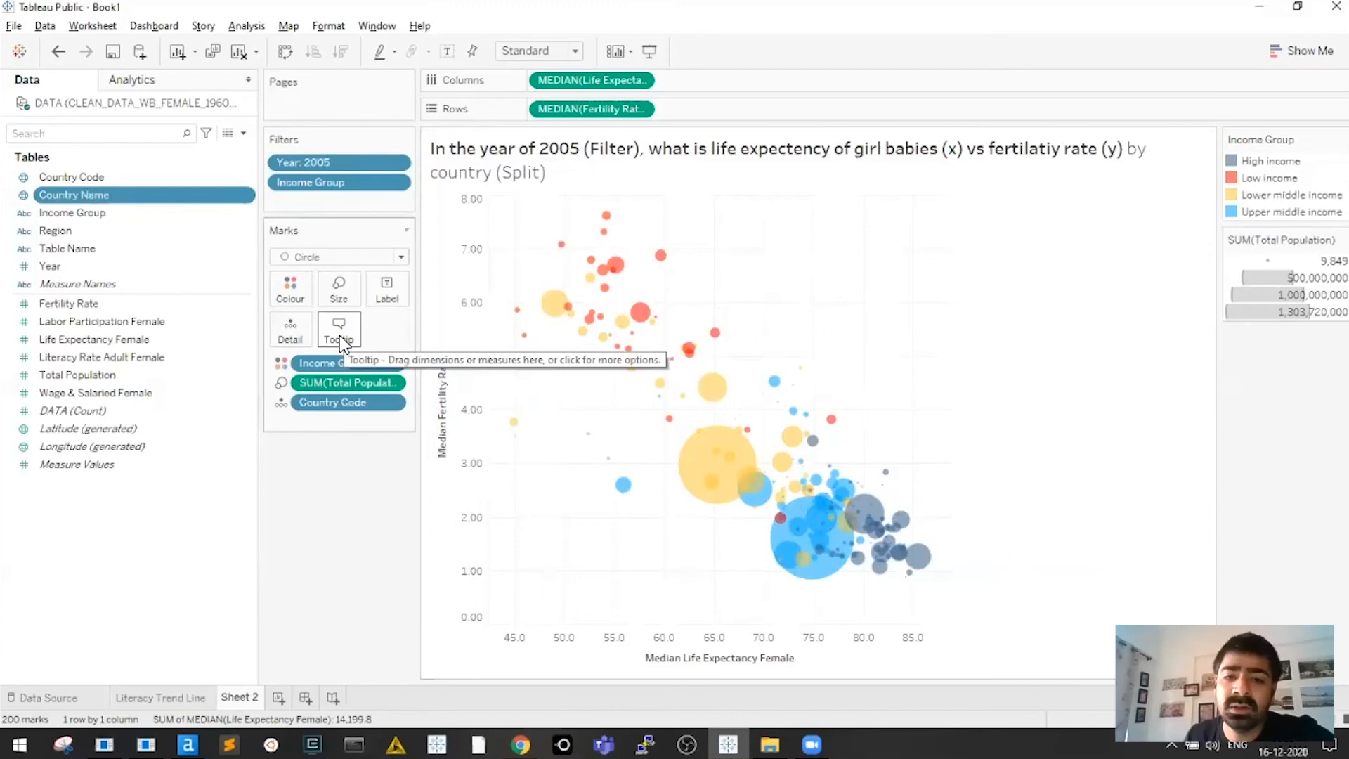
mouse_move(714, 494)
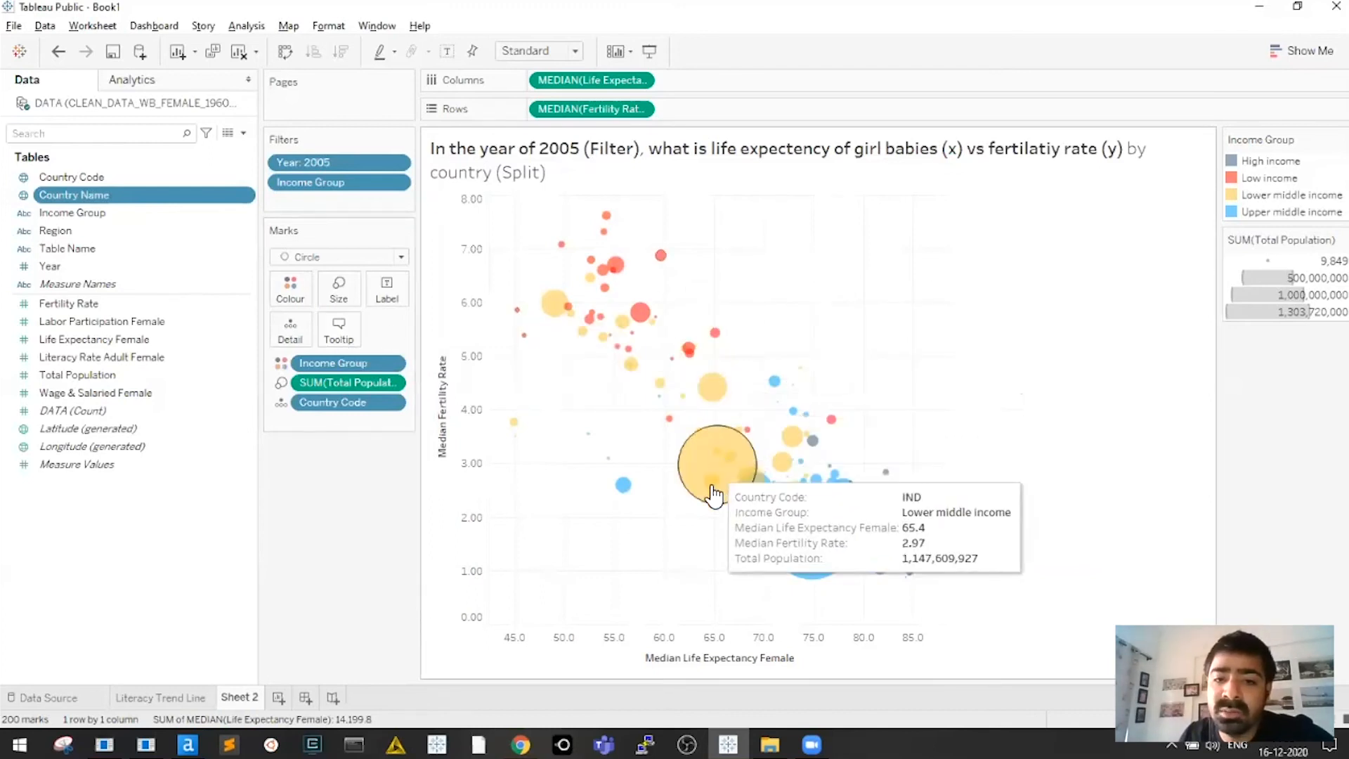
mouse_move(820, 551)
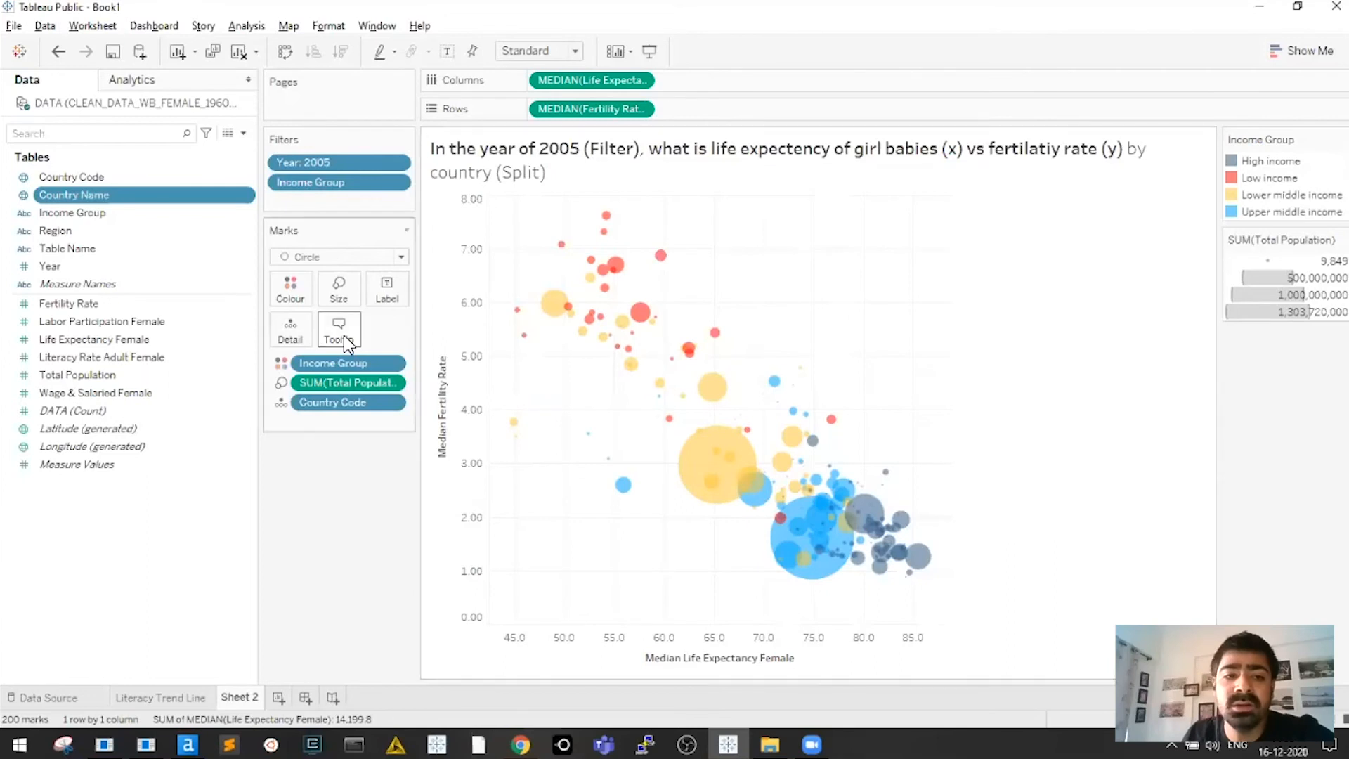
mouse_move(756, 471)
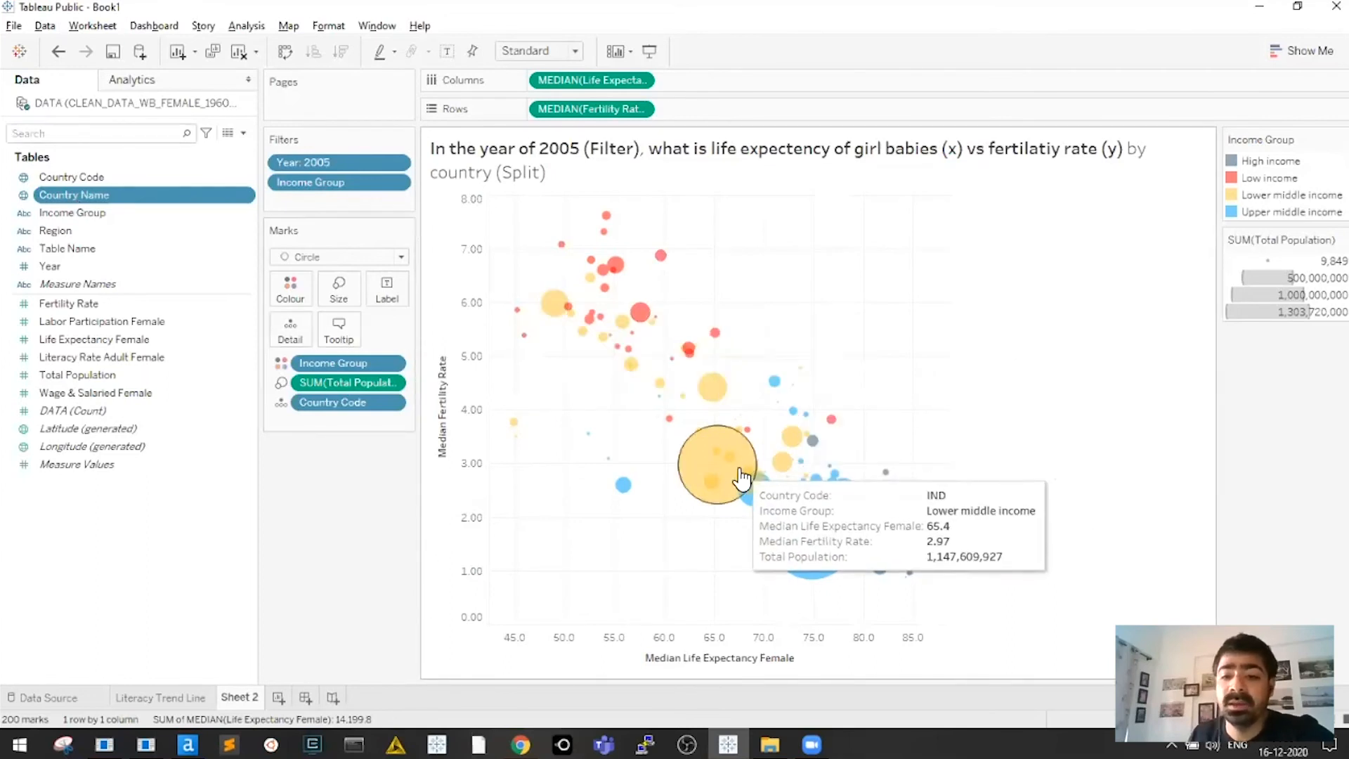
drag(69, 198, 344, 332)
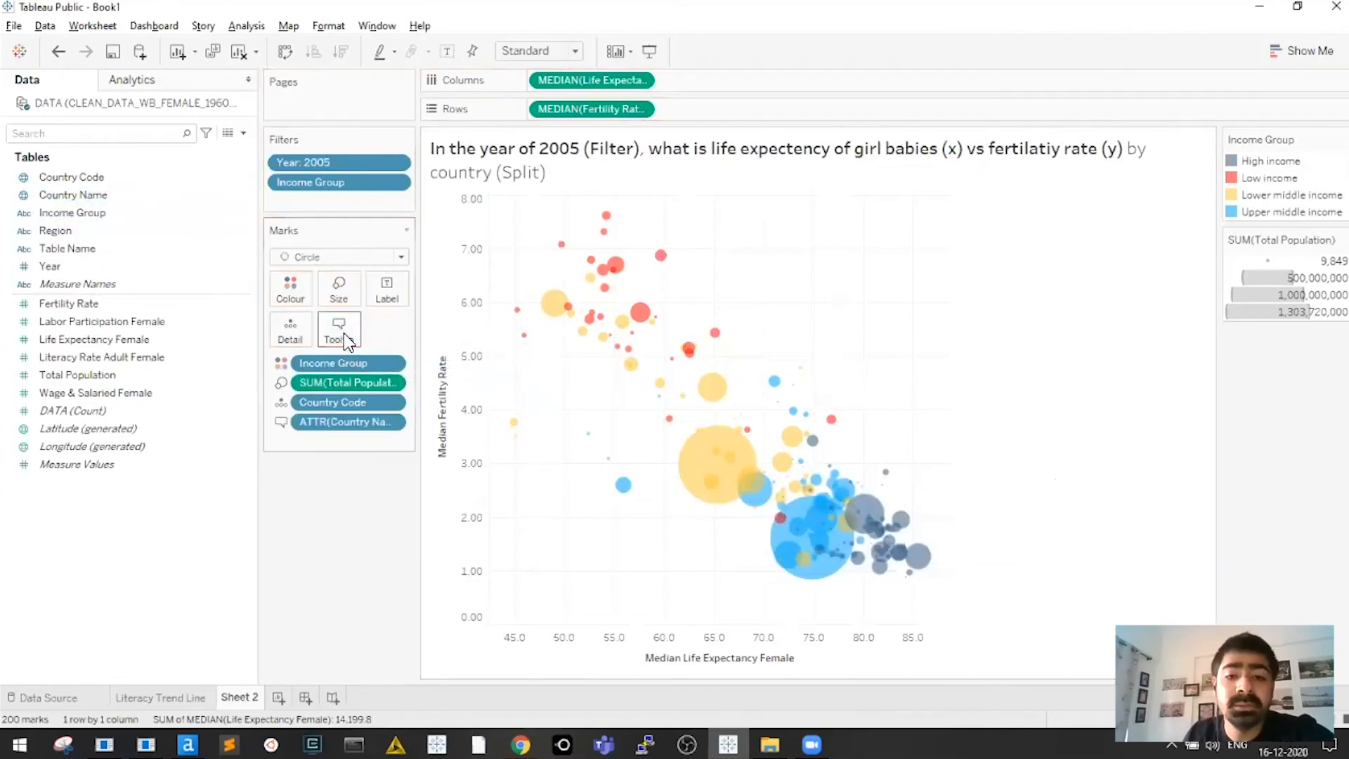
mouse_move(751, 481)
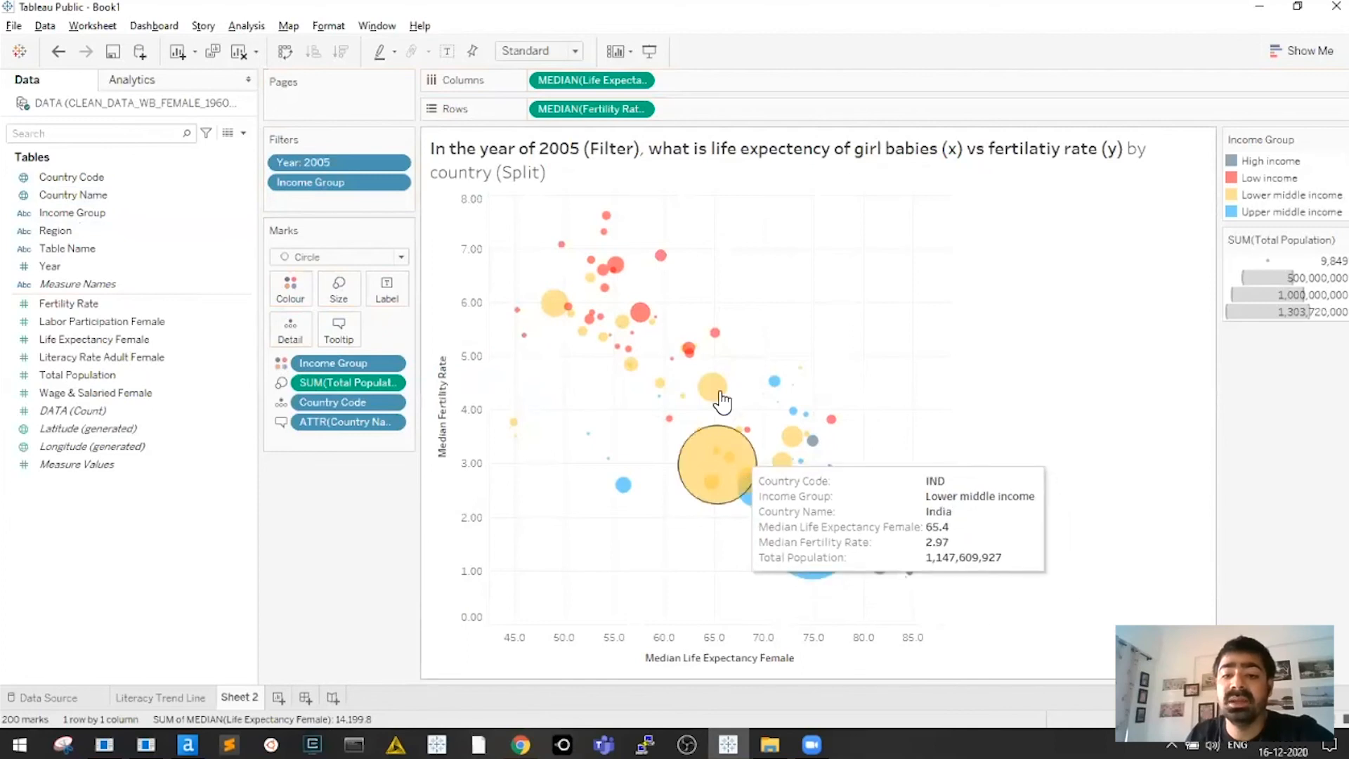
mouse_move(782, 524)
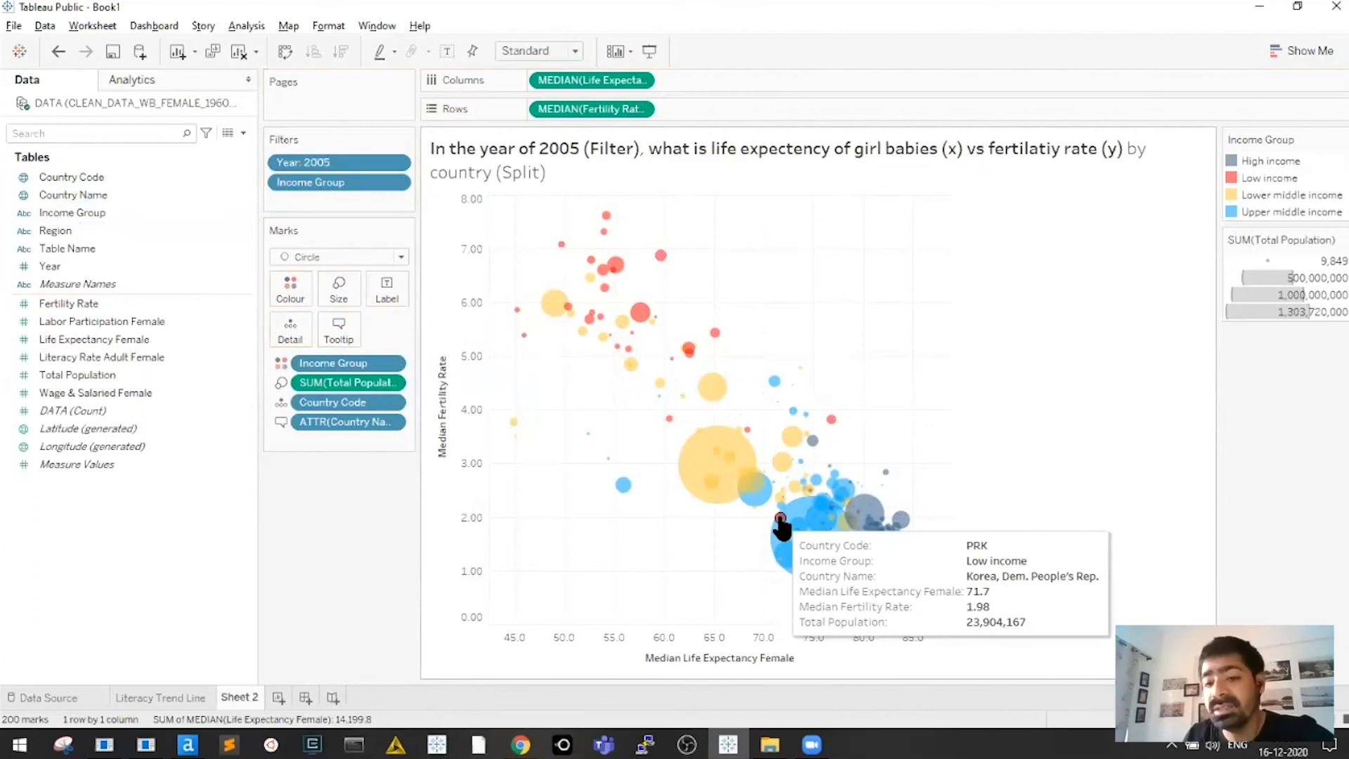
mouse_move(835, 429)
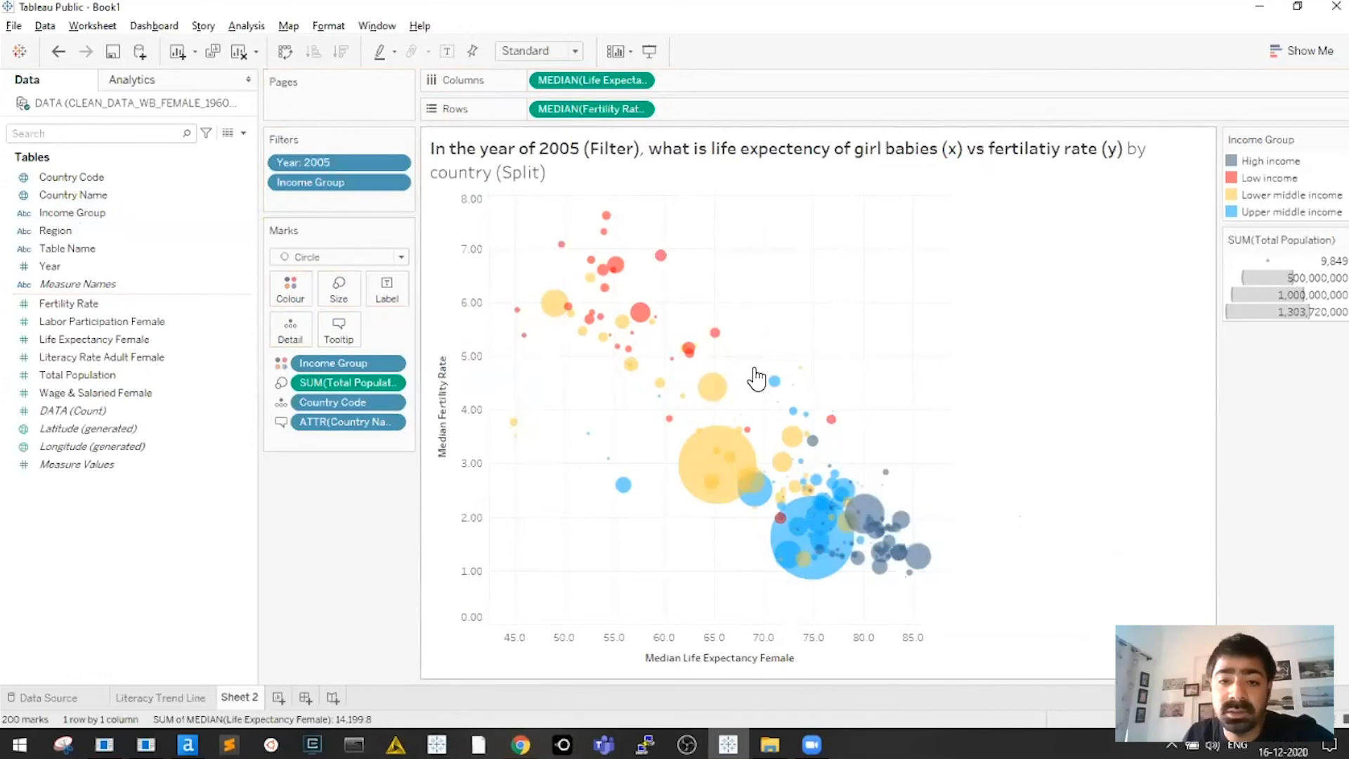
drag(504, 207, 753, 420)
click(847, 404)
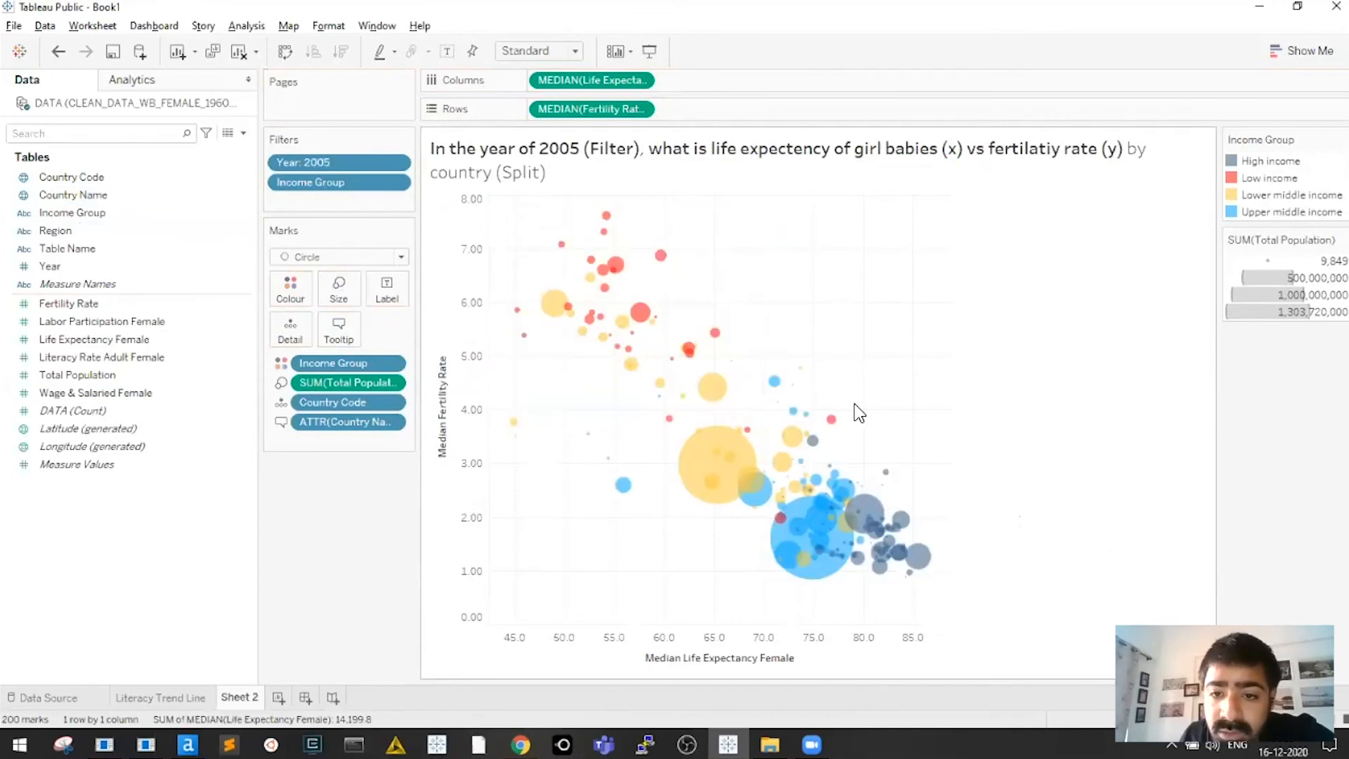
drag(878, 385, 703, 632)
click(848, 307)
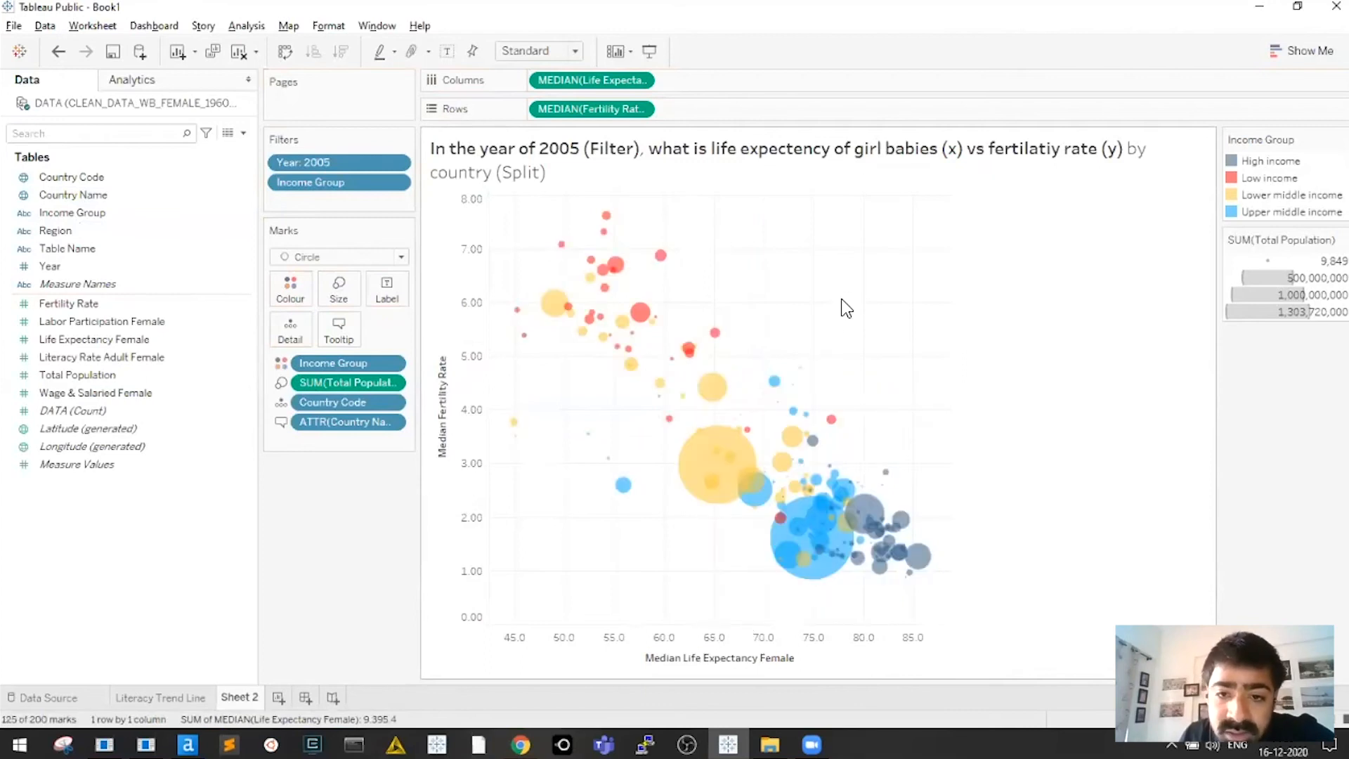
click(1291, 211)
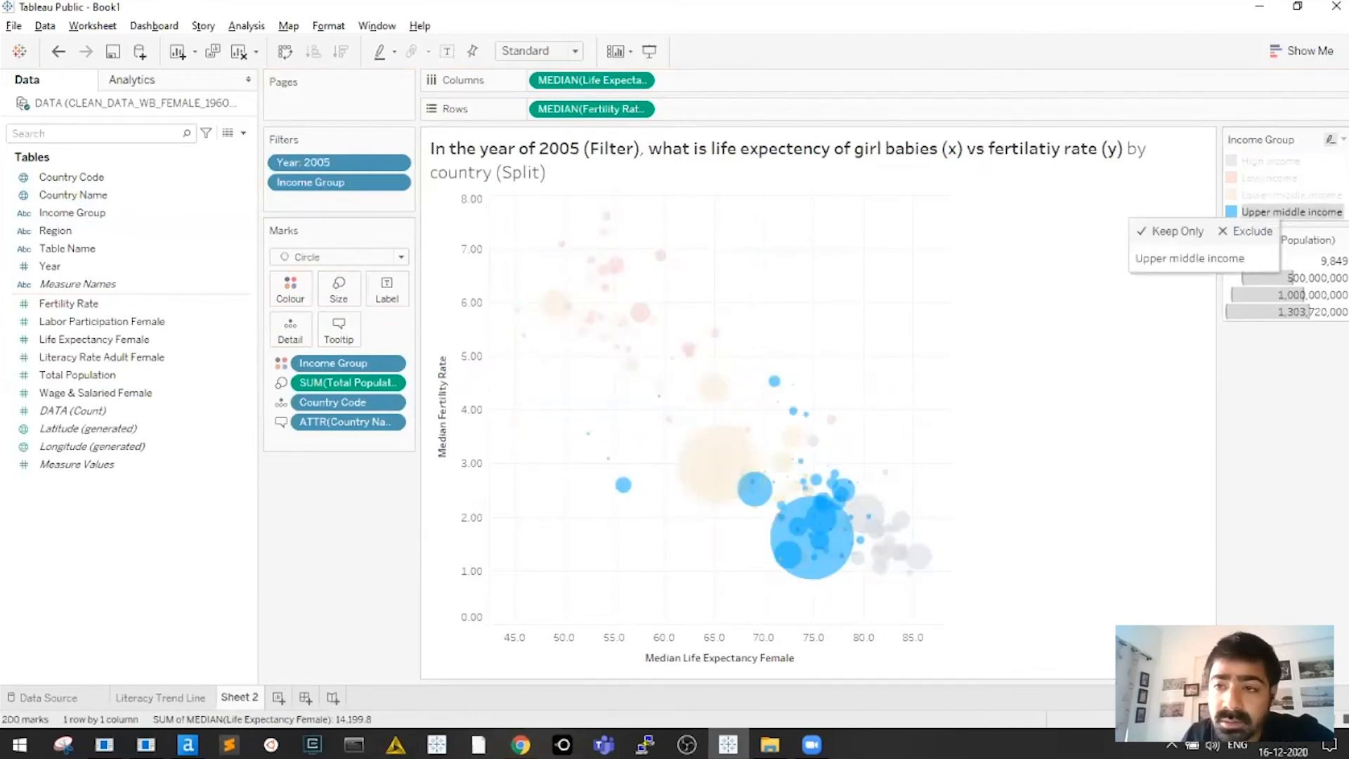
click(1292, 194)
click(1270, 177)
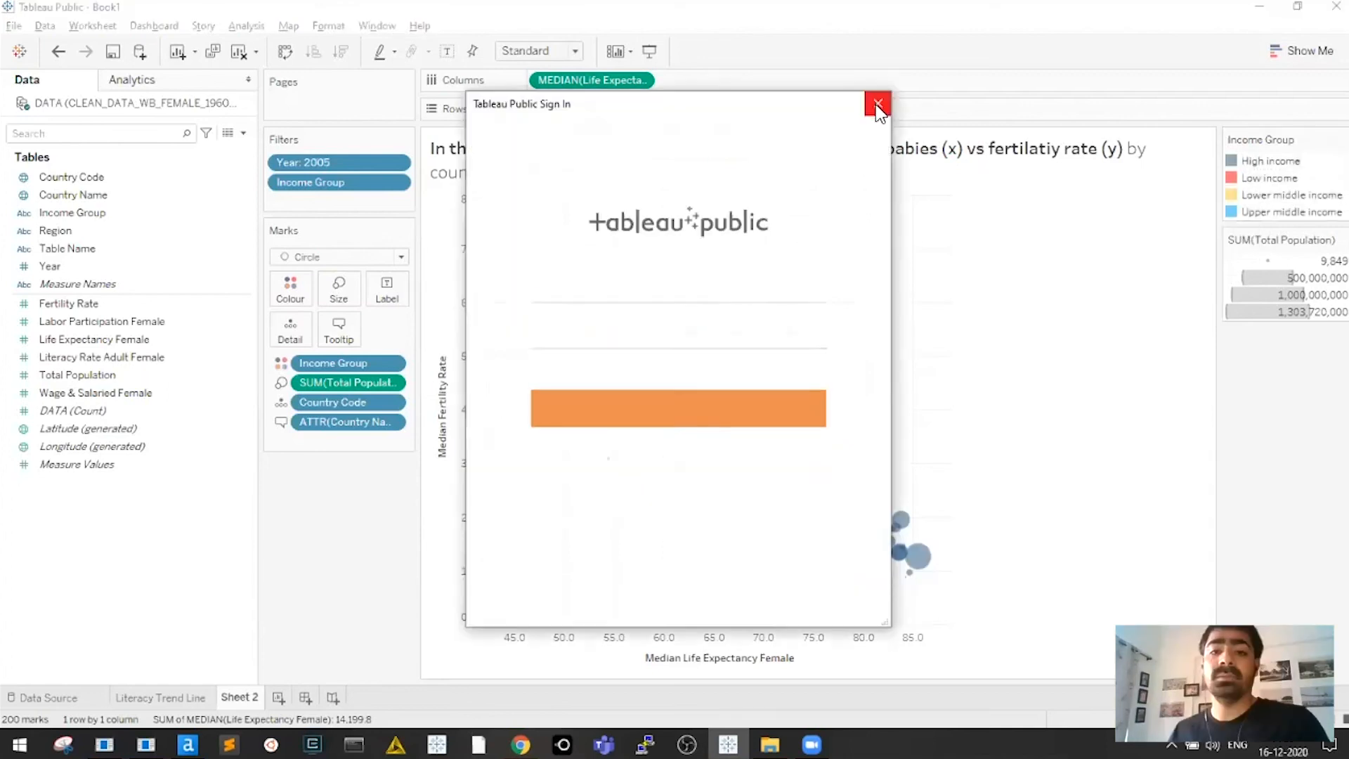
click(877, 107)
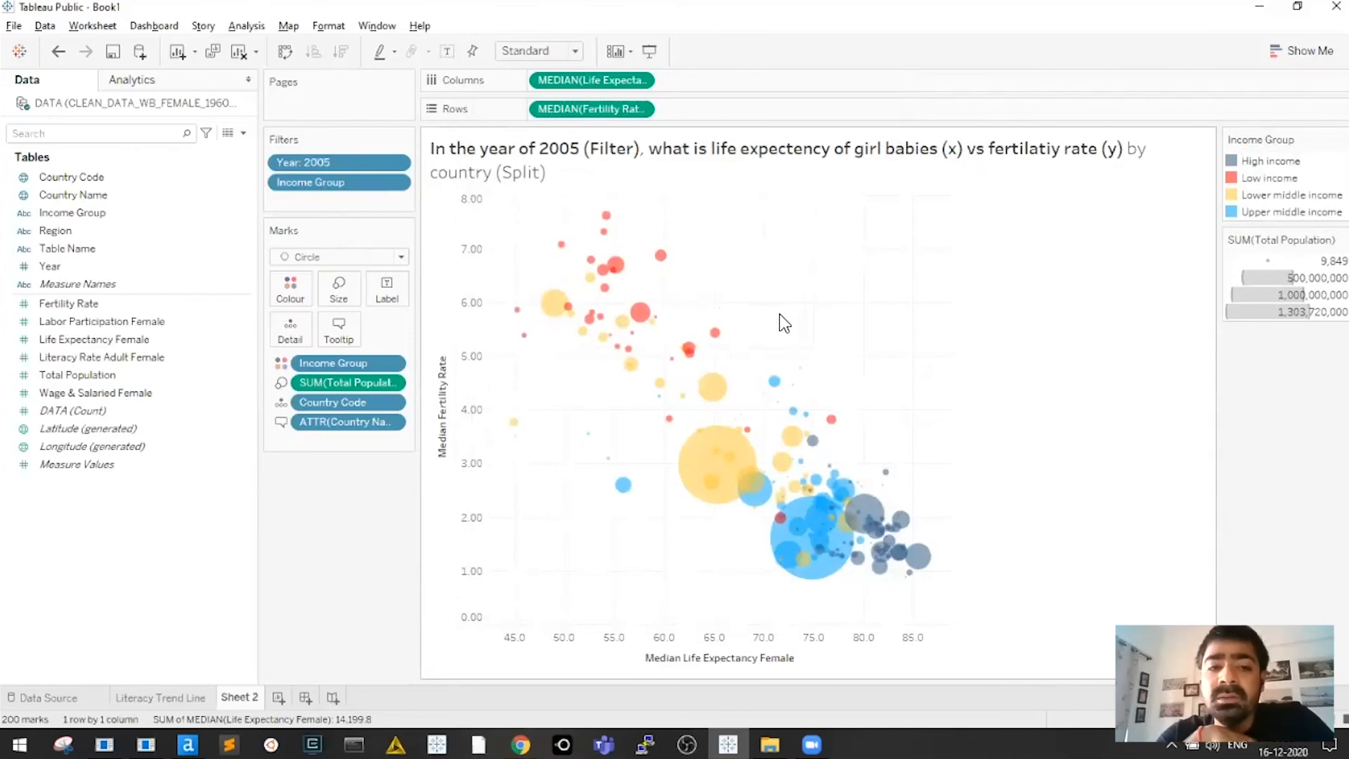
mouse_move(730, 459)
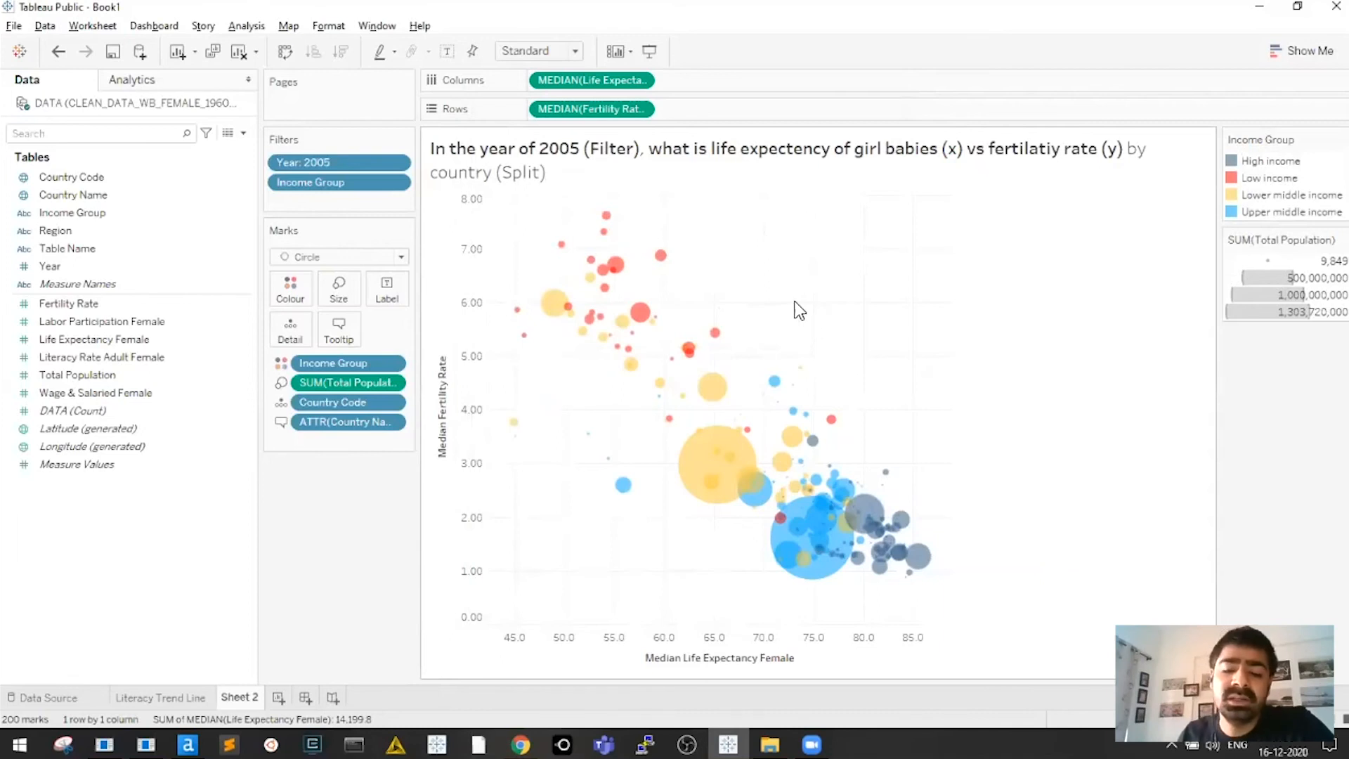
drag(524, 208, 928, 575)
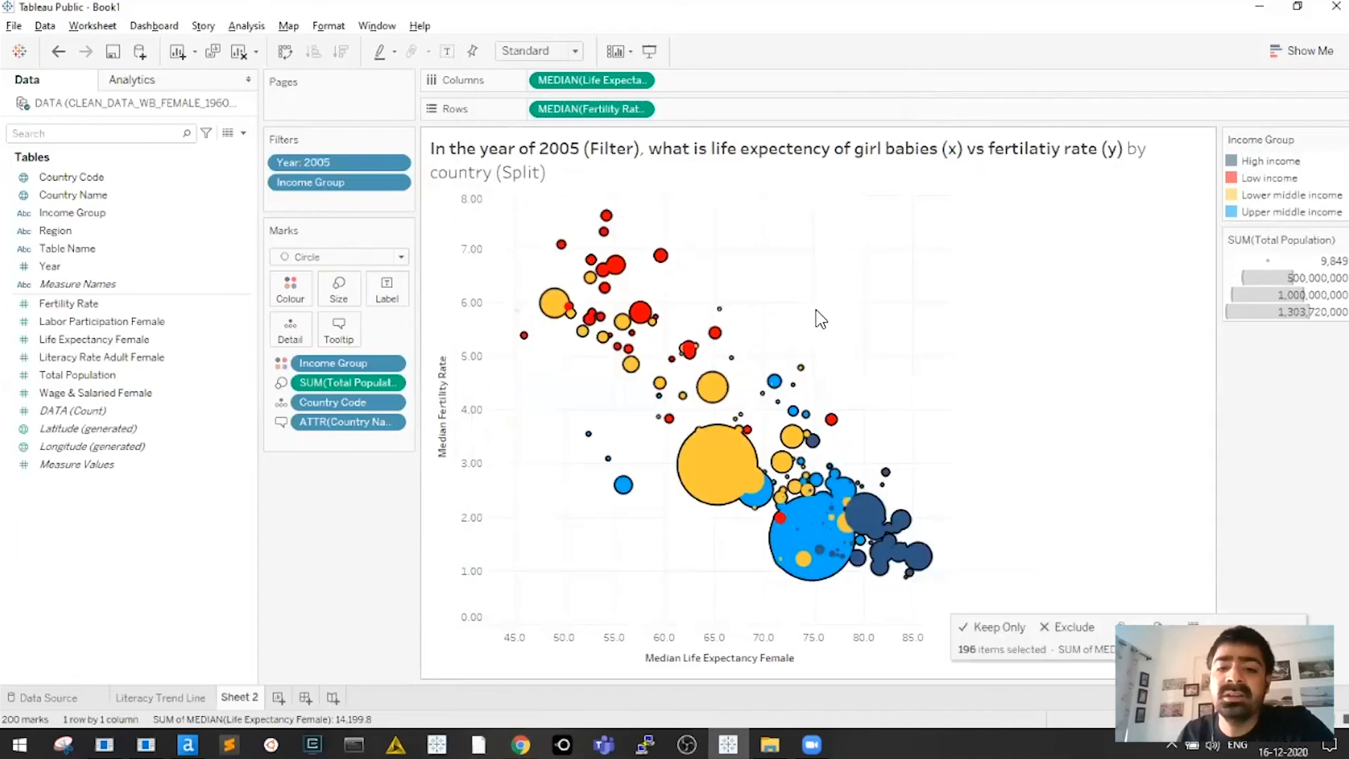
click(816, 313)
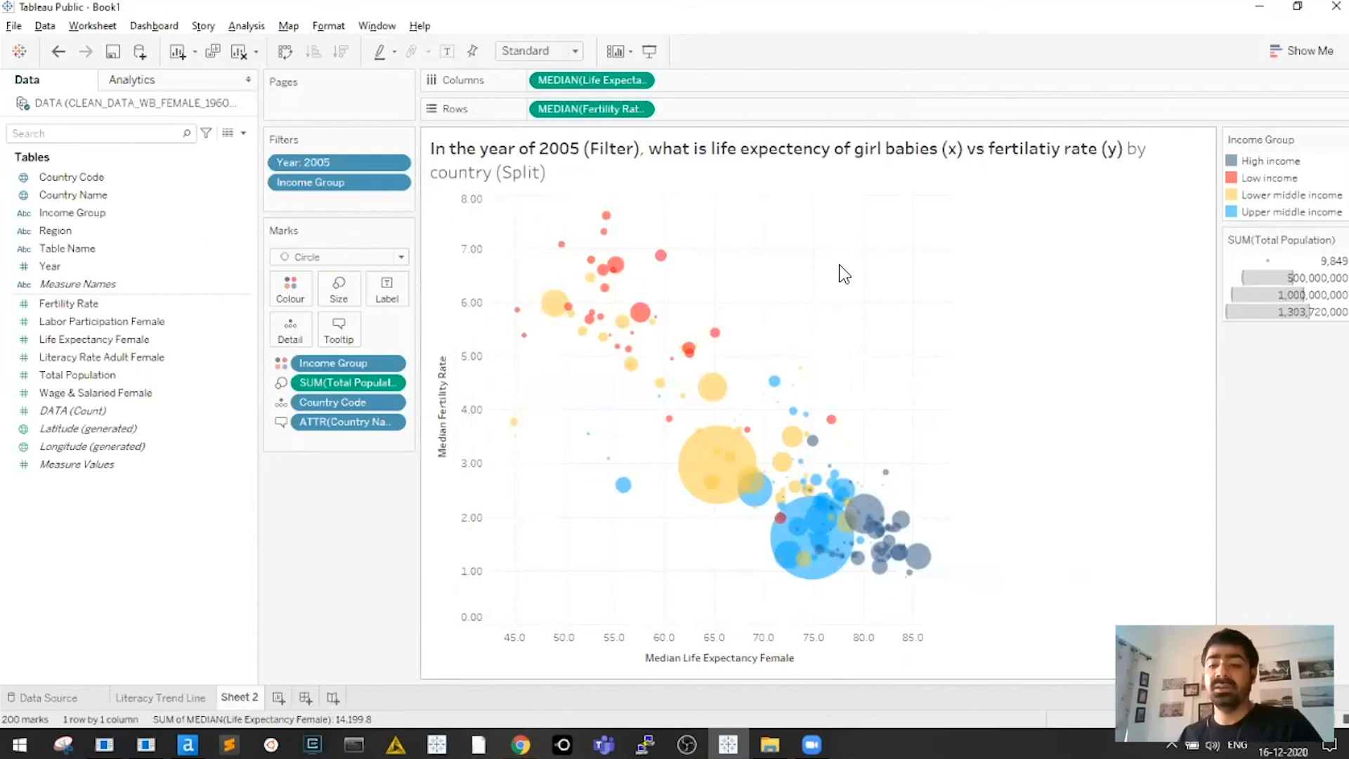
key(alt+Tab)
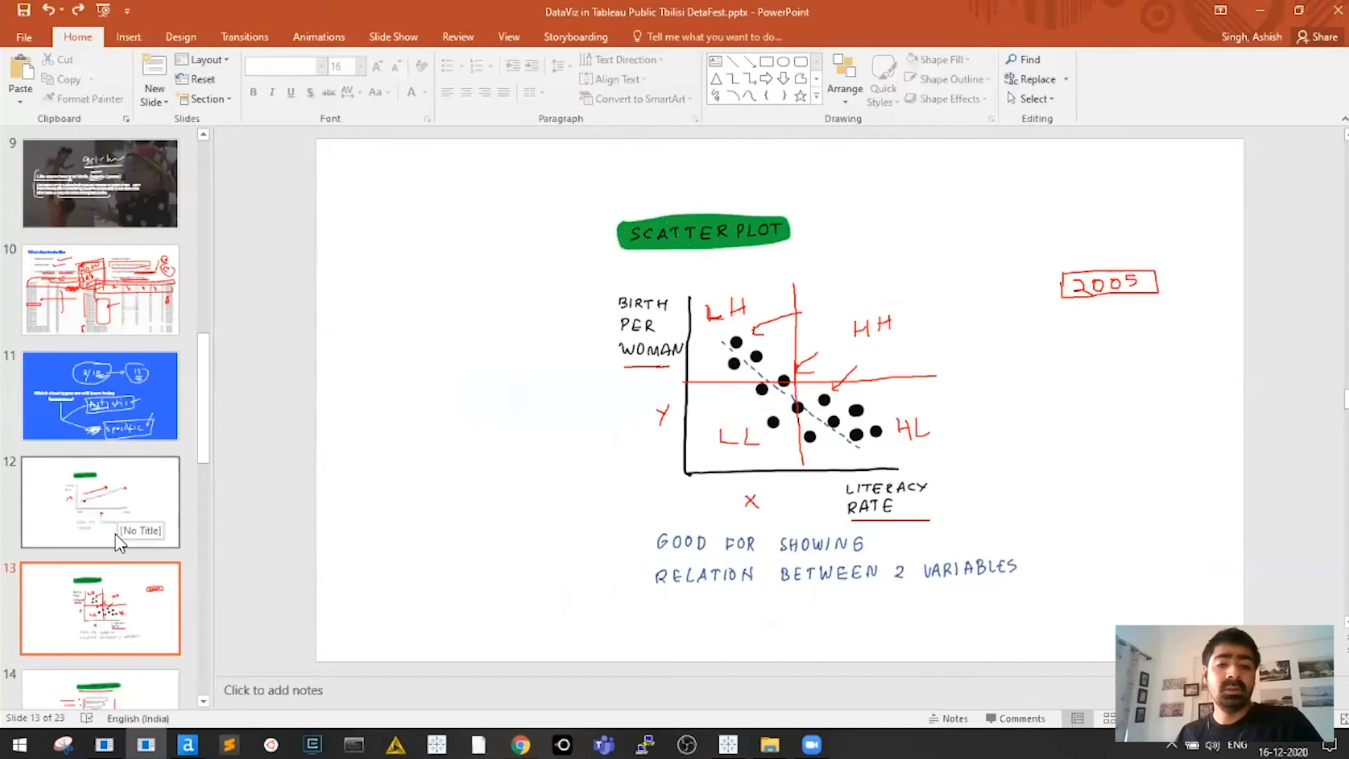
Advance the PowerPoint deck to the slide 14 horizontal bar chart sketch, then return to Tableau
scroll(414, 449, down, 1)
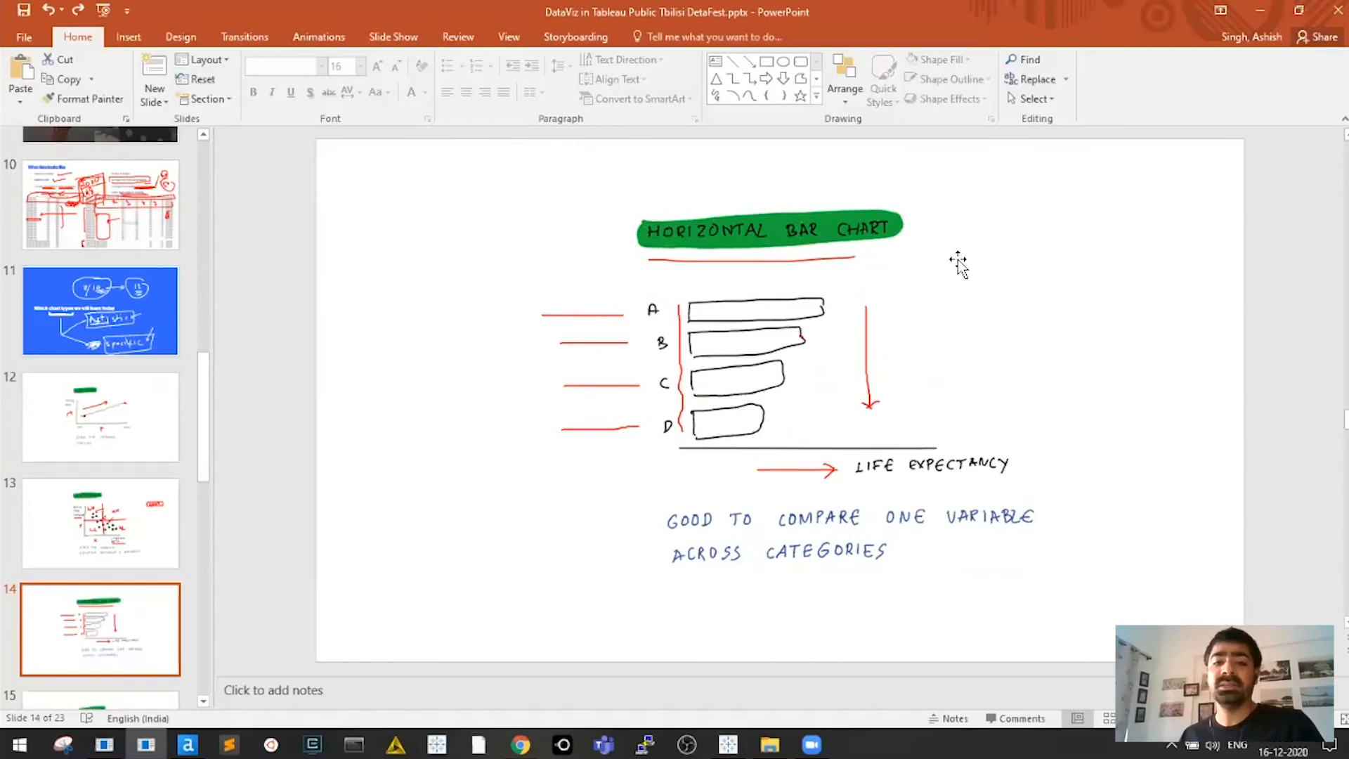
key(alt+Tab)
key(alt+Tab)
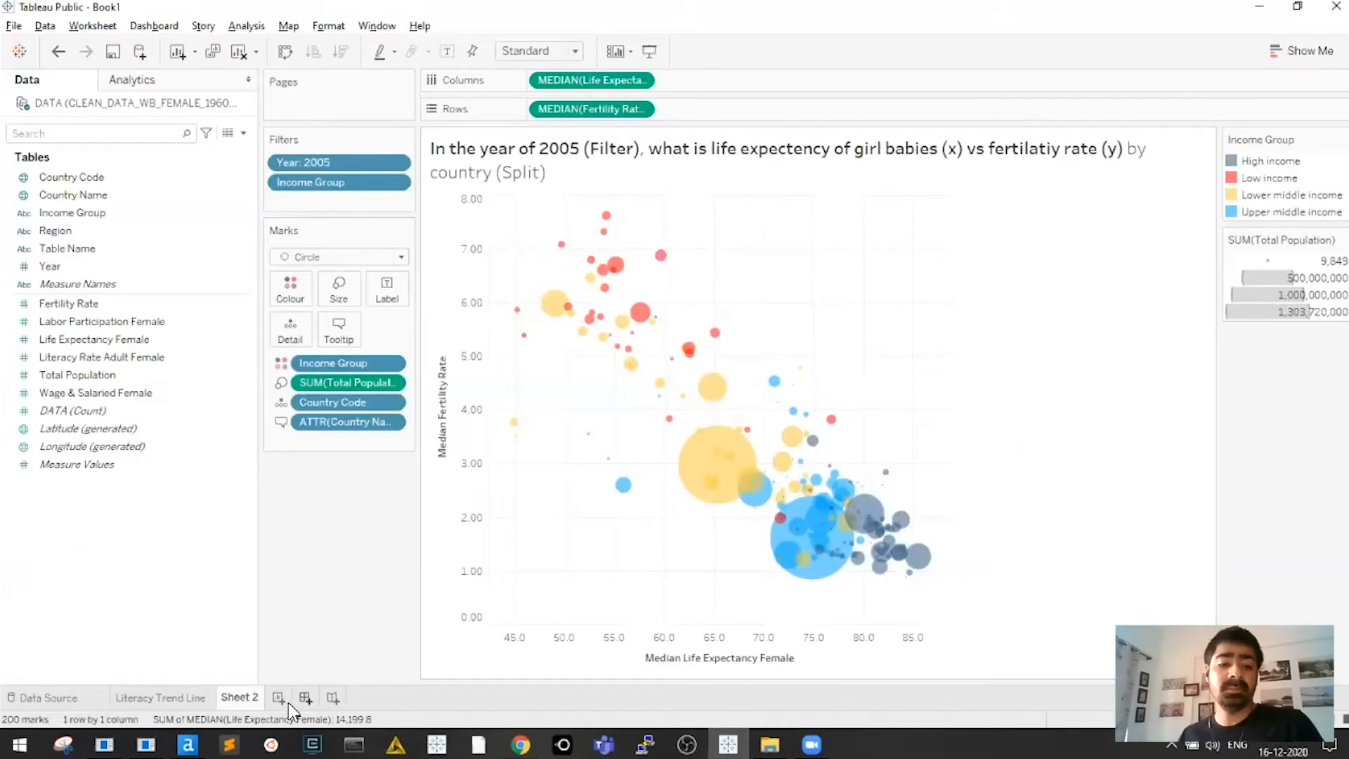
Create a new worksheet titled 'Female Labour Participation & Wages & Salaries by Country in 2005'
click(278, 698)
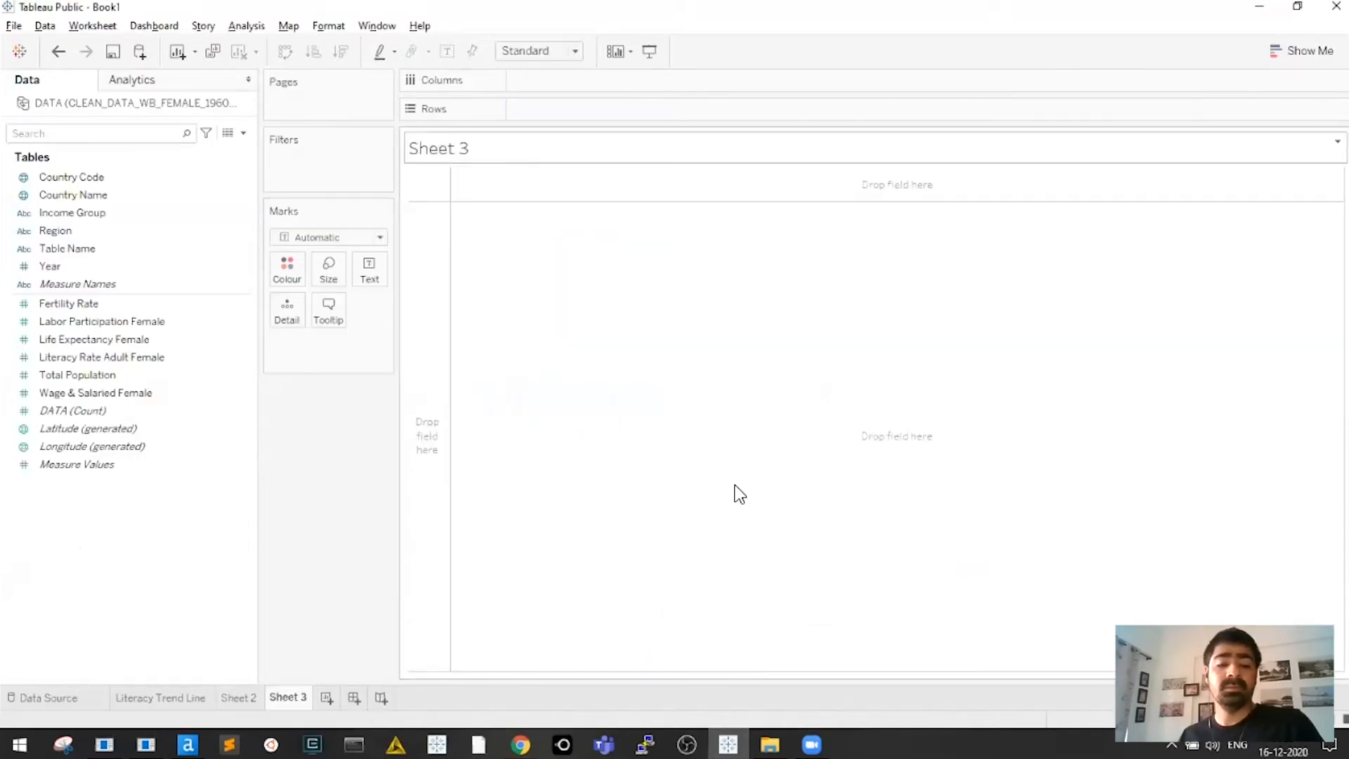
text(Female Labour Part)
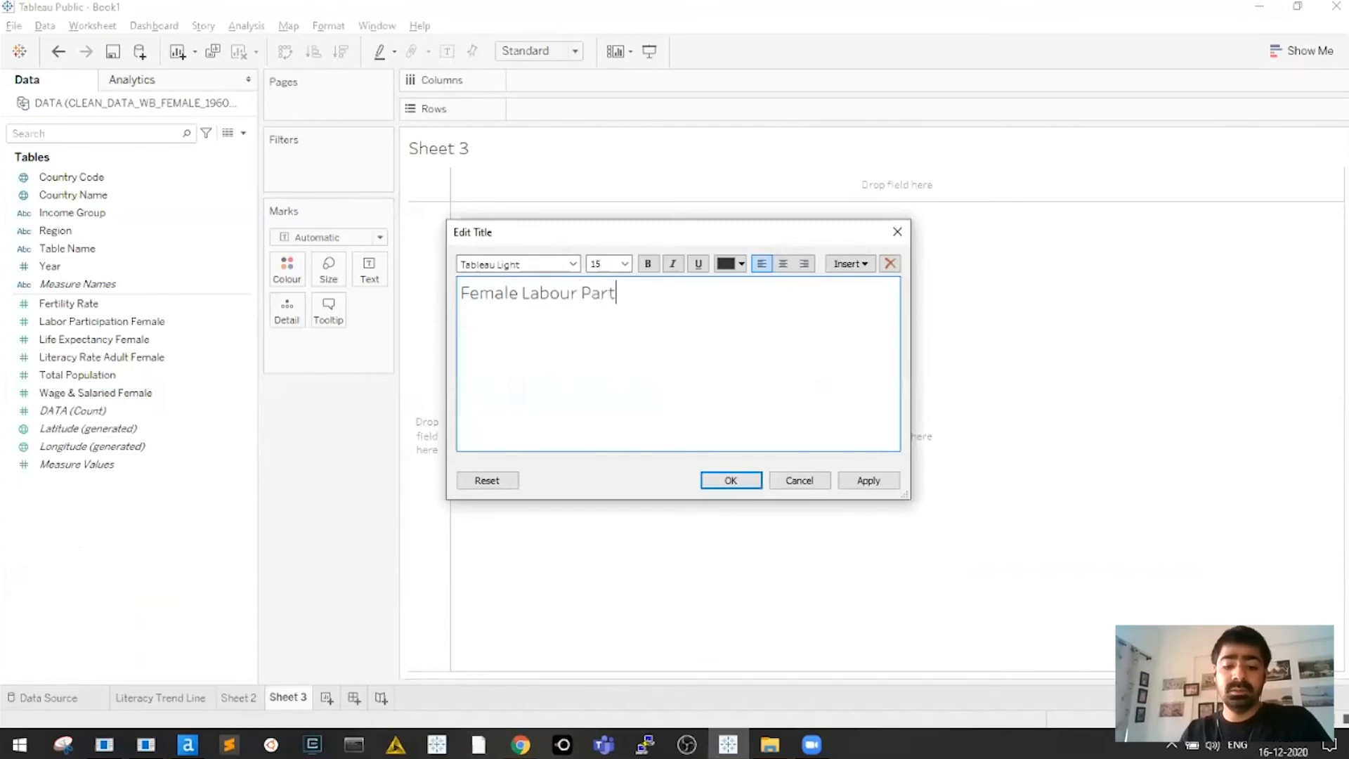
text(icipation )
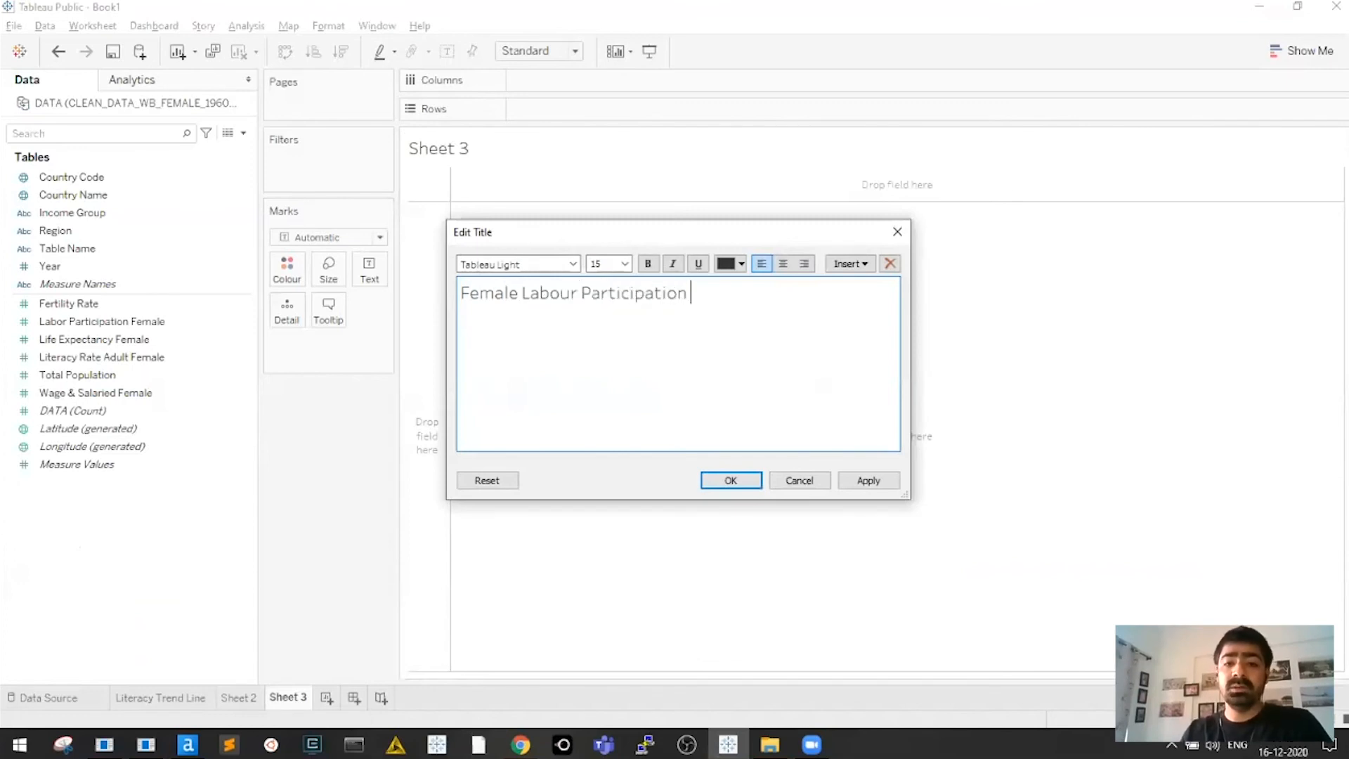
text(&)
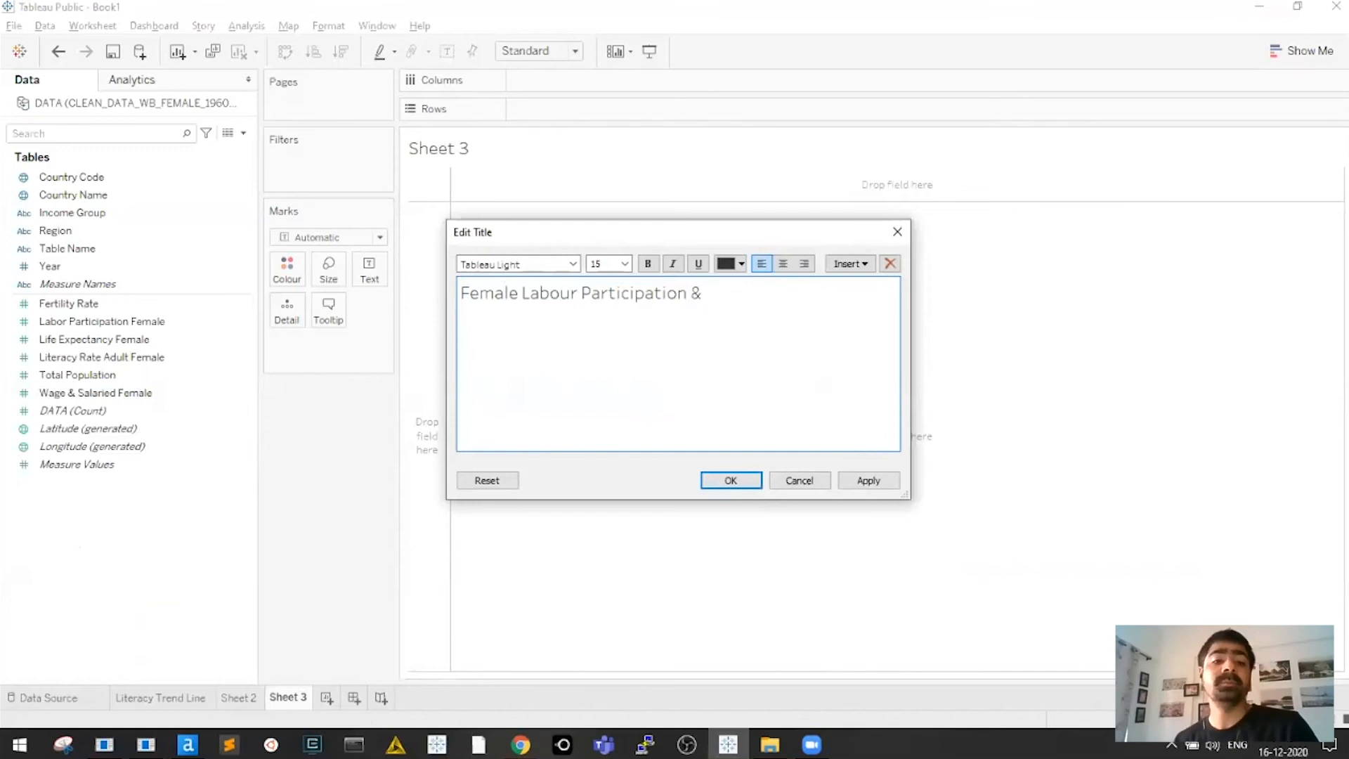
text( W)
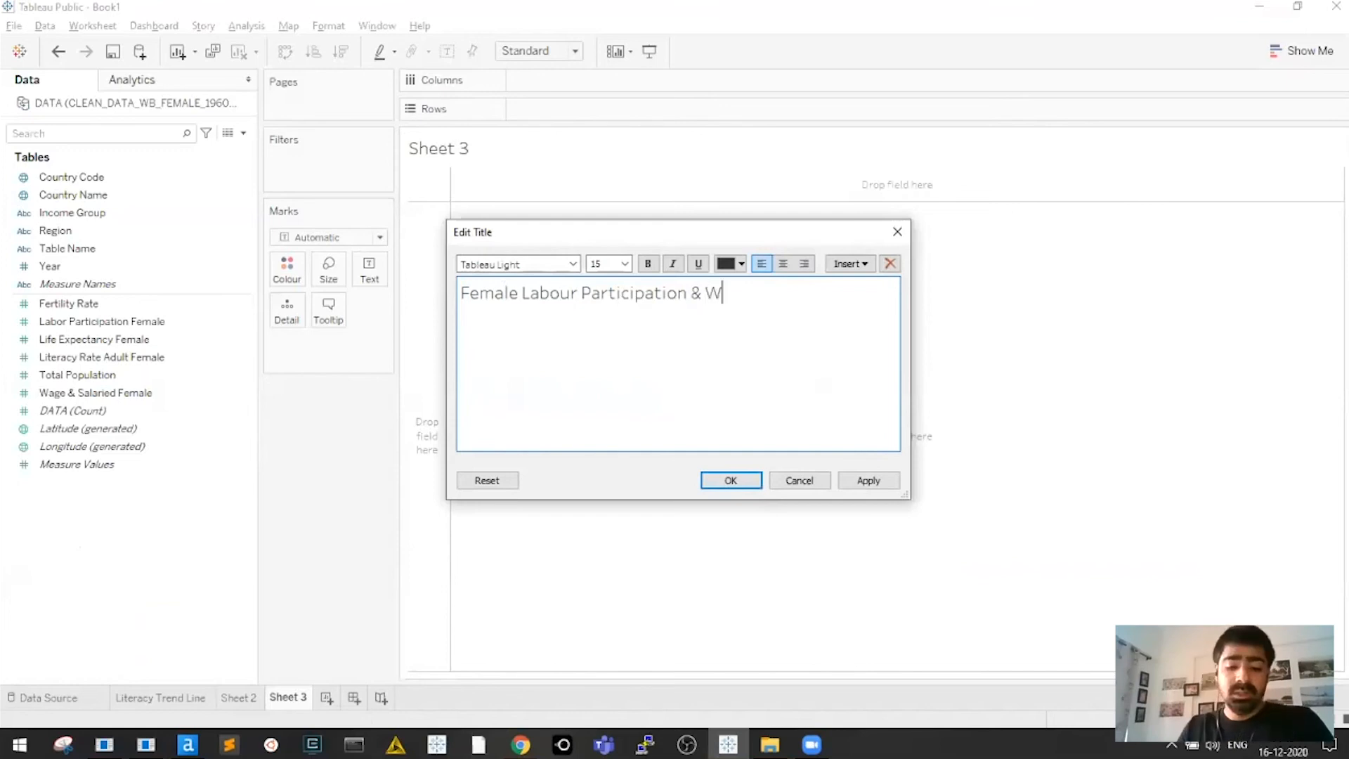
text(ages & Salari)
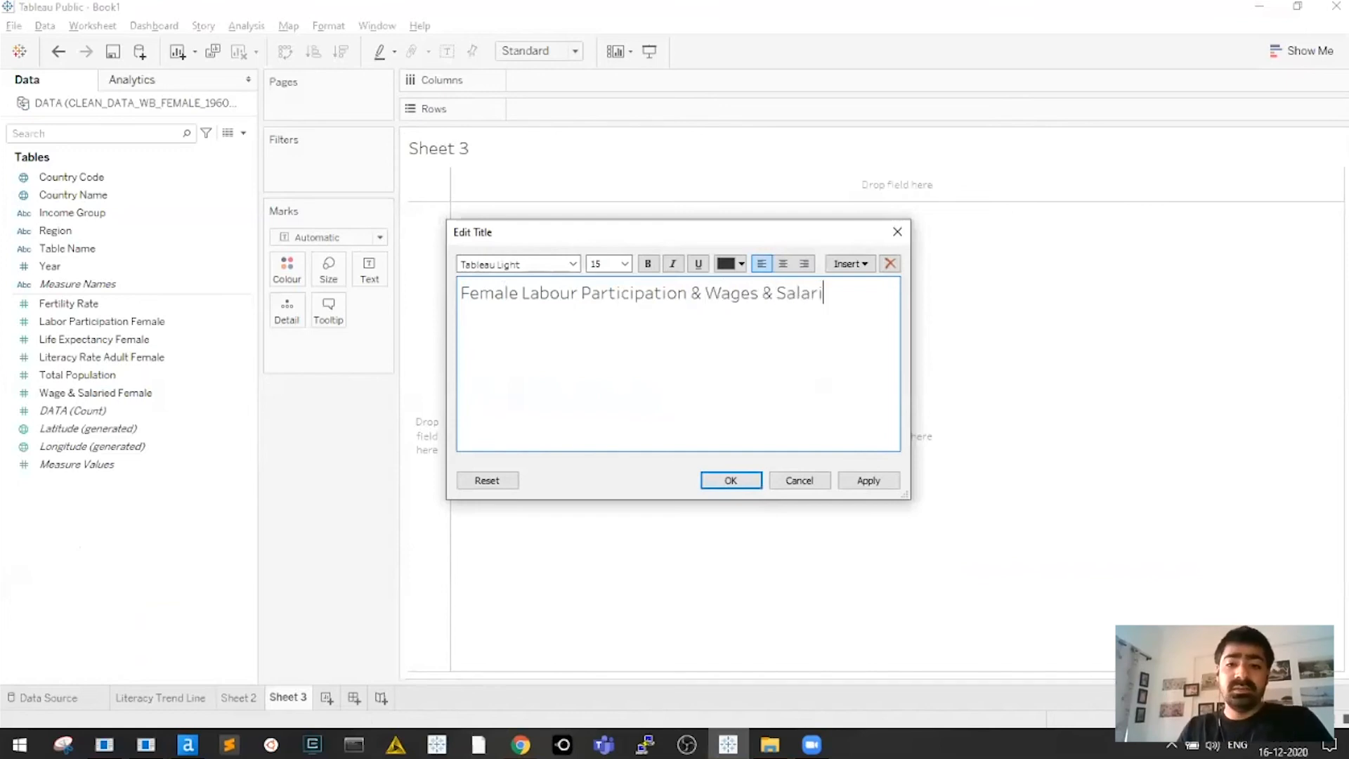
text(es by)
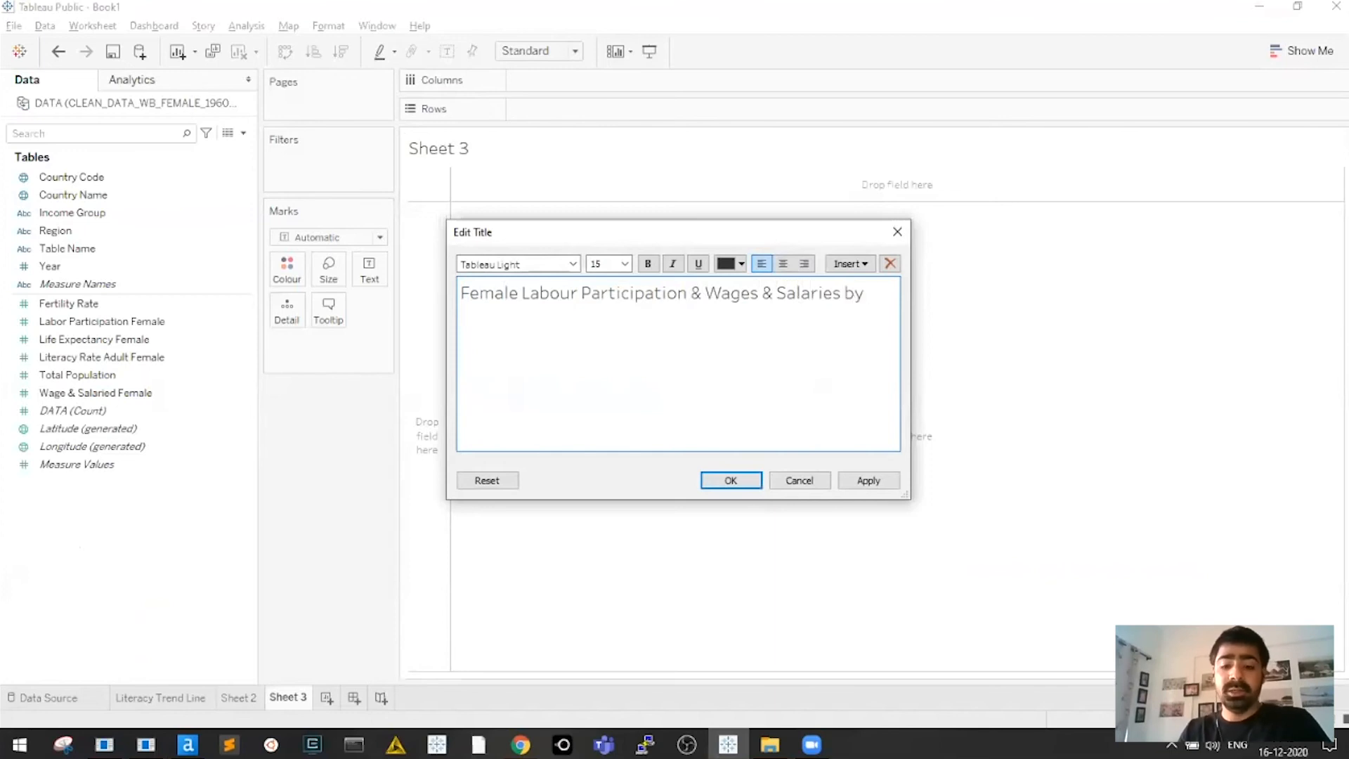
text( Country in)
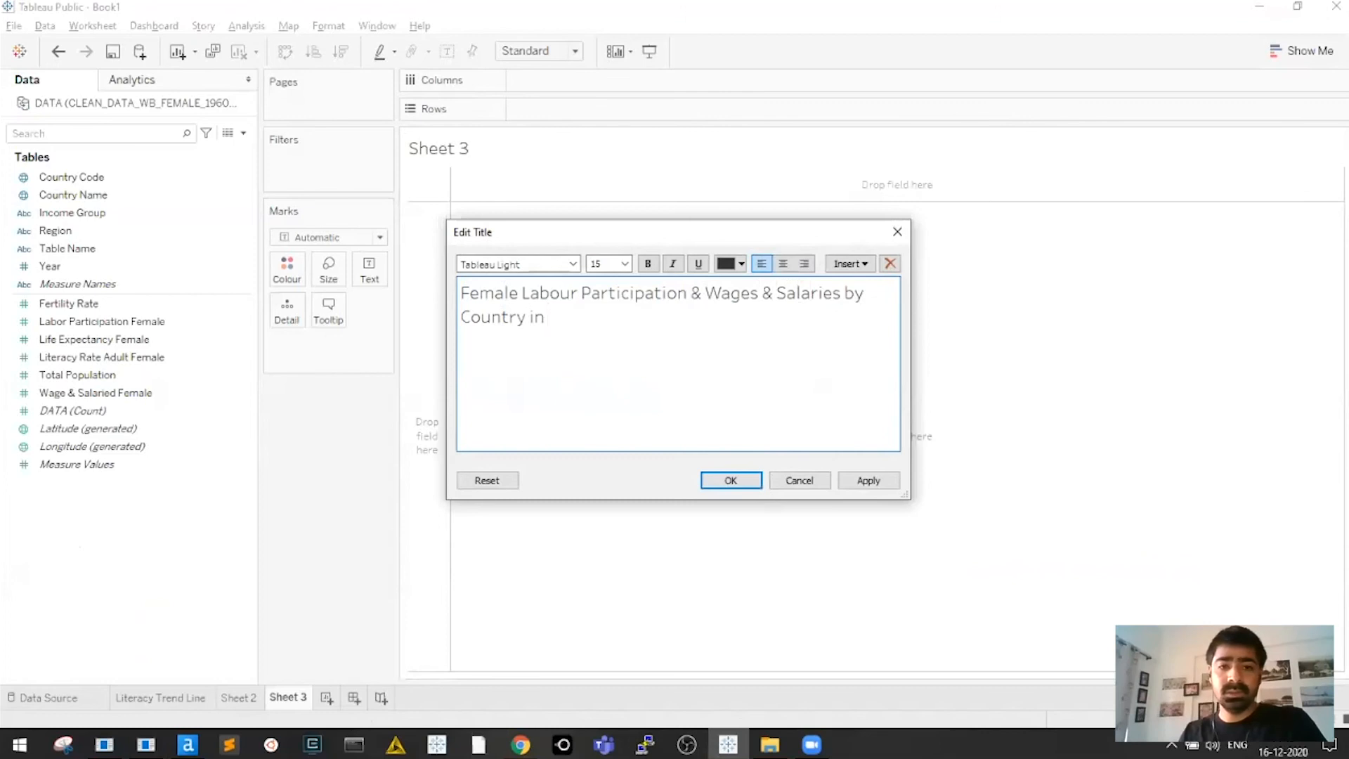
text( 2005)
key(ctrl+a)
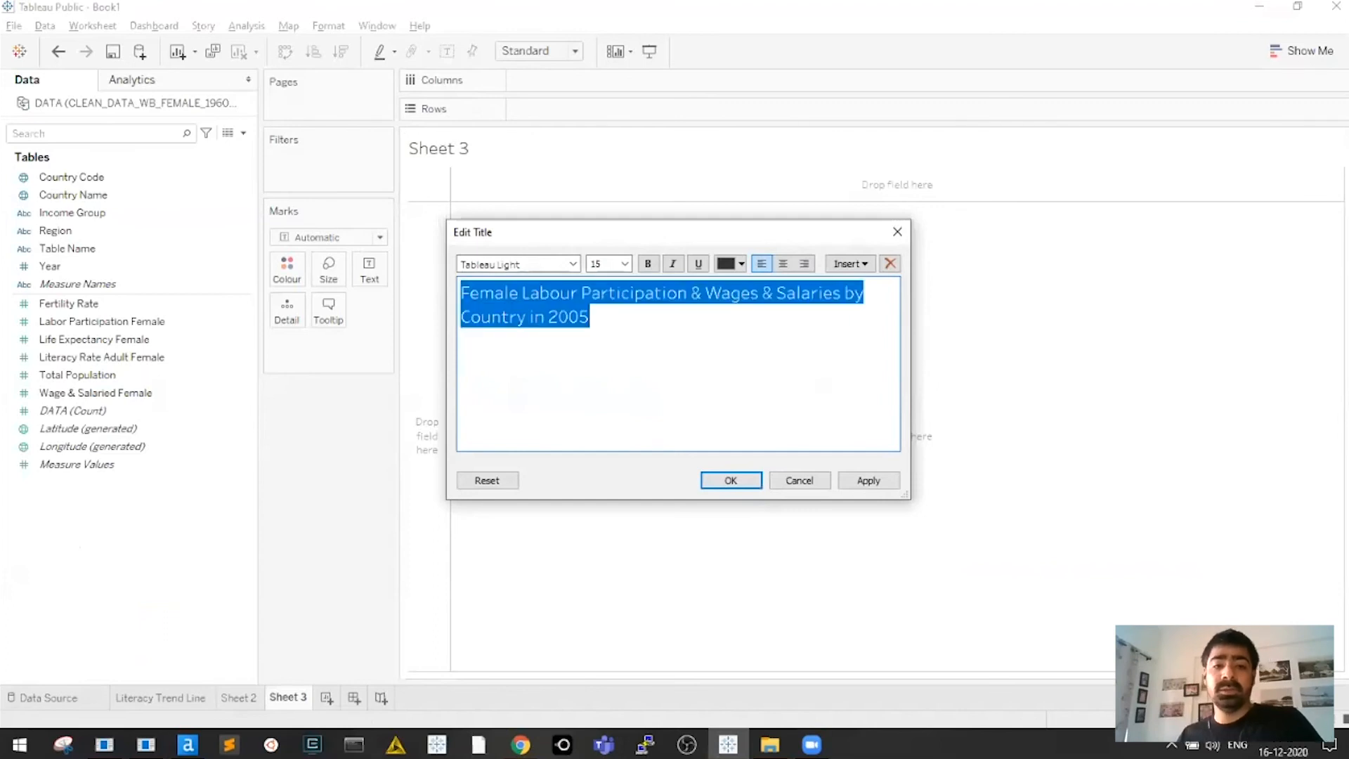
click(749, 481)
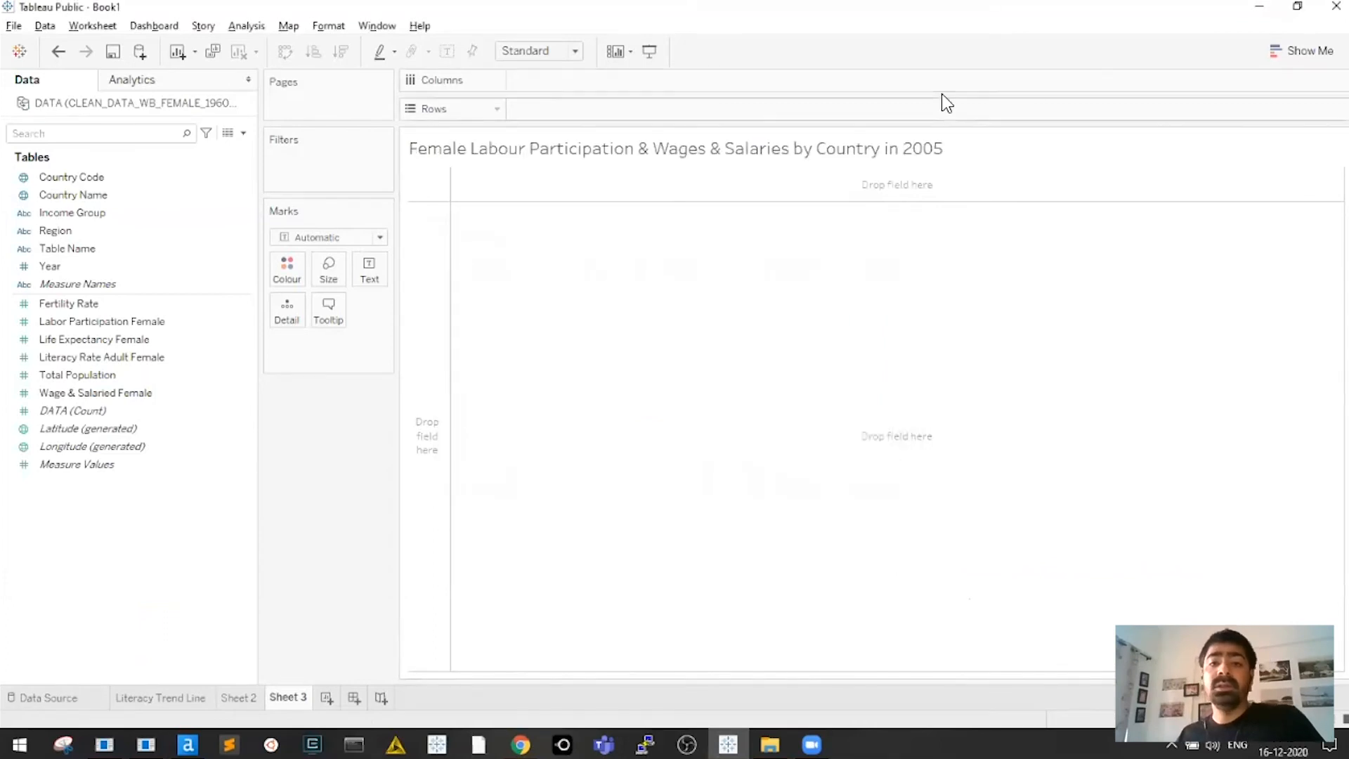
Make 'in 2005' bold and append ' (Filter)' to the sheet title
double_click(889, 144)
drag(620, 319, 527, 316)
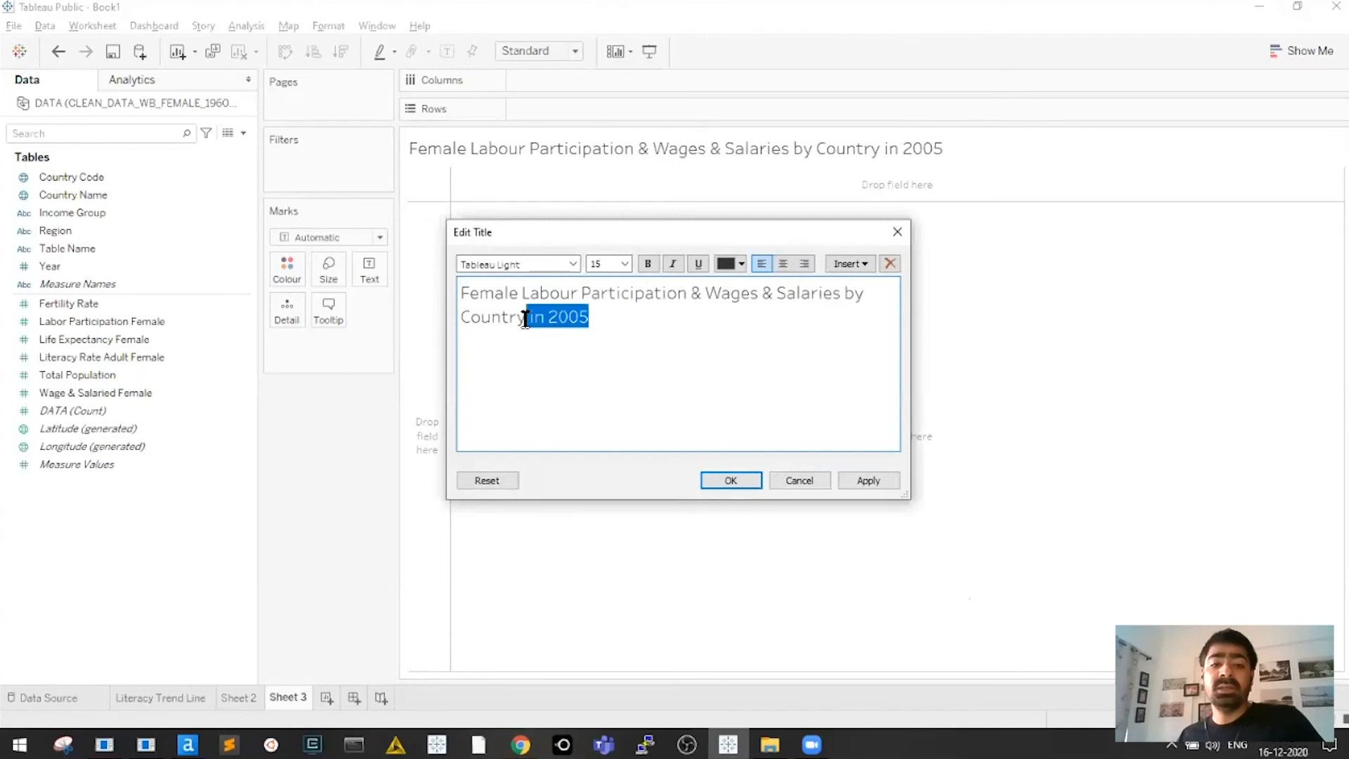
key(ctrl+b)
click(628, 323)
text((Fi)
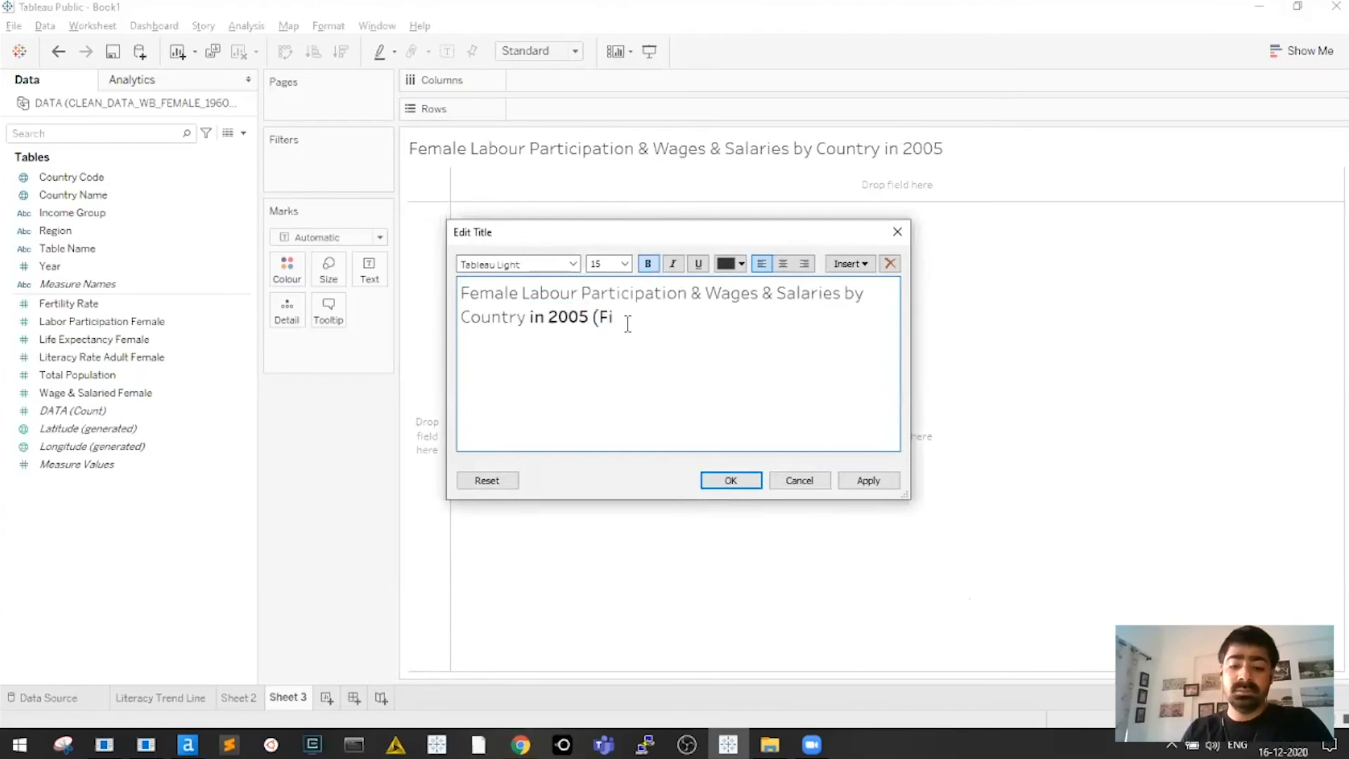
text(lter))
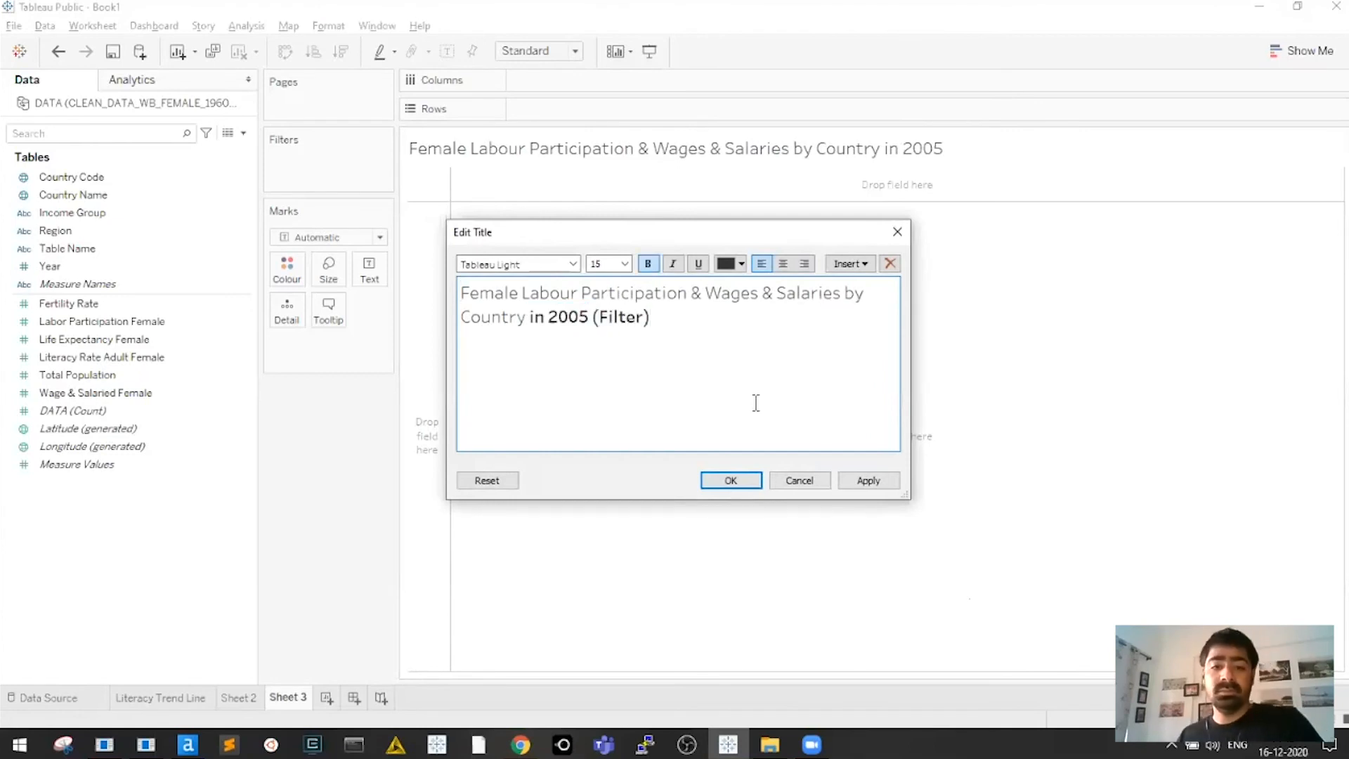
click(731, 480)
Filter the sheet to the year 2005
drag(66, 266, 295, 179)
click(556, 225)
text(2005)
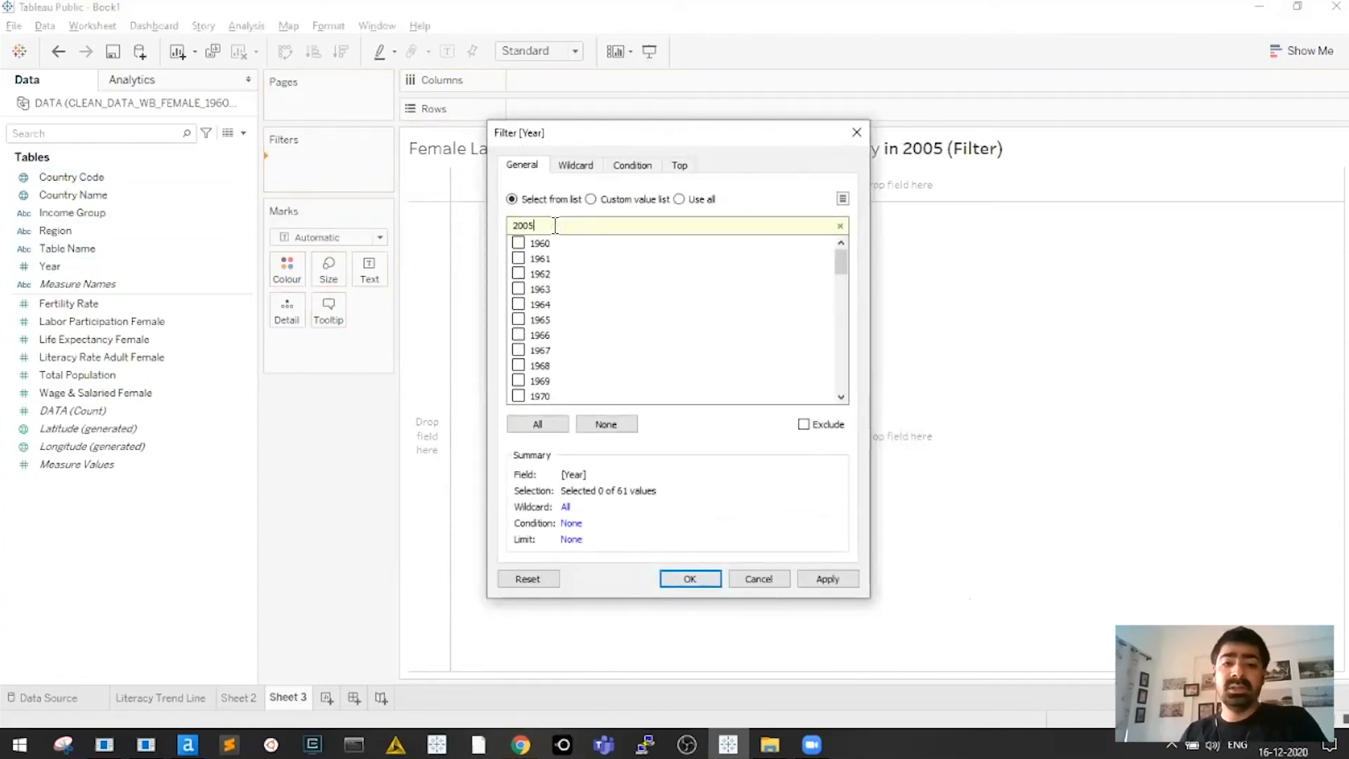
click(521, 244)
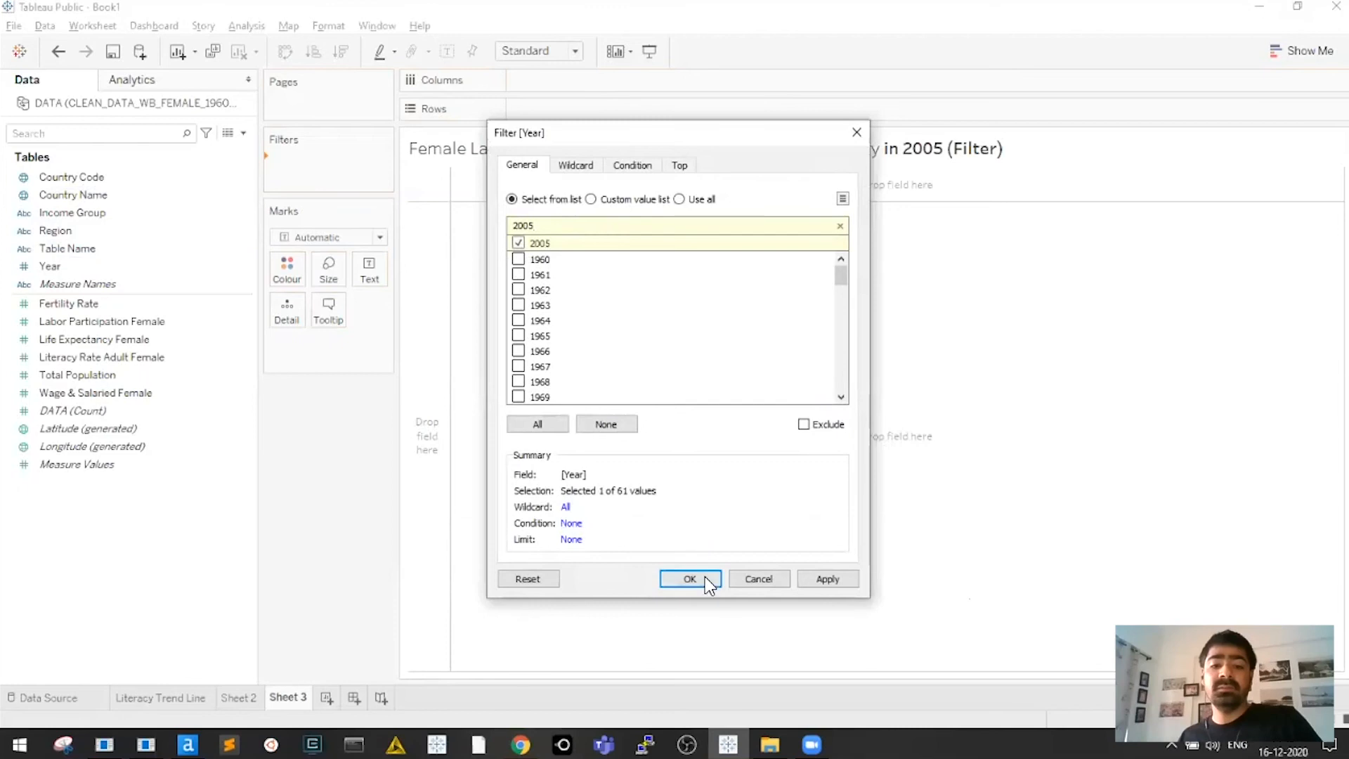
click(693, 578)
Filter Income Group to High, Low, Lower middle and Upper middle income, excluding Null
drag(61, 213, 332, 197)
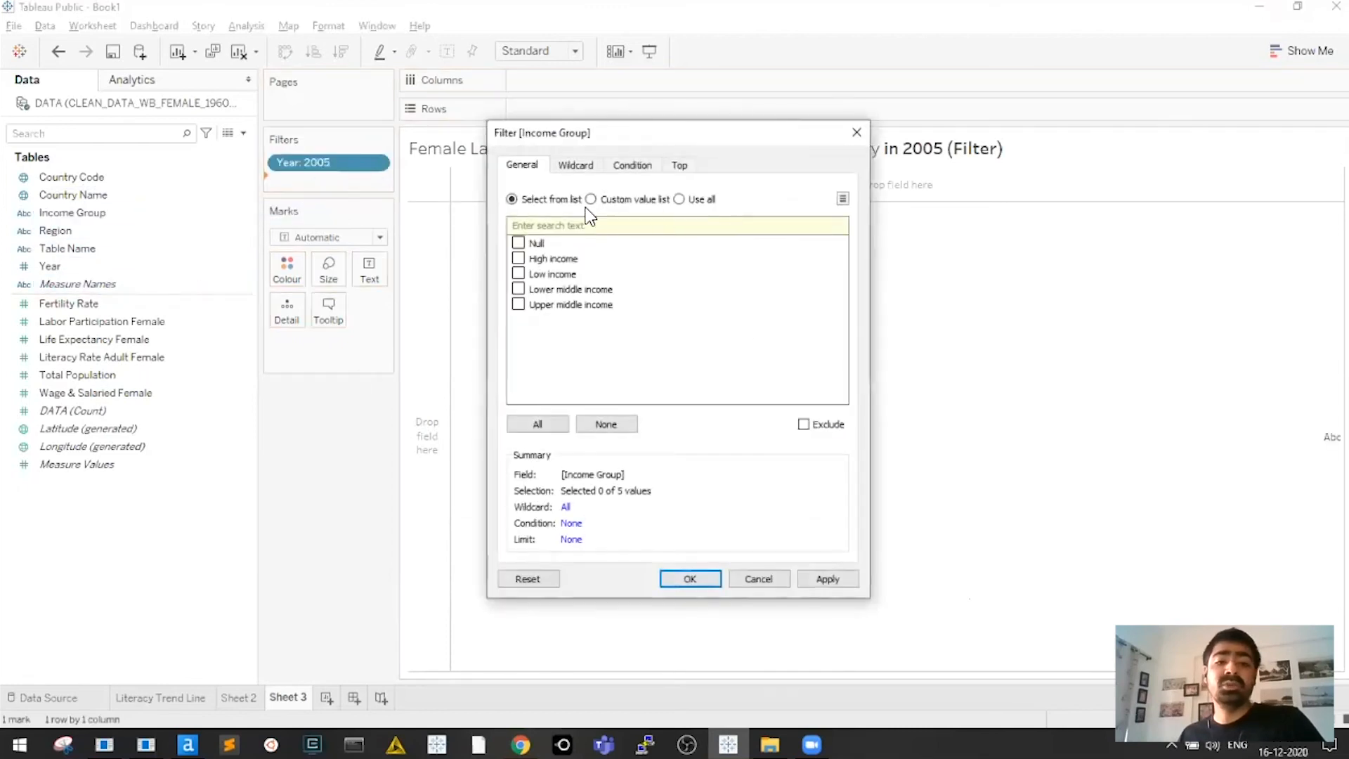
click(518, 258)
click(518, 273)
click(518, 289)
click(520, 306)
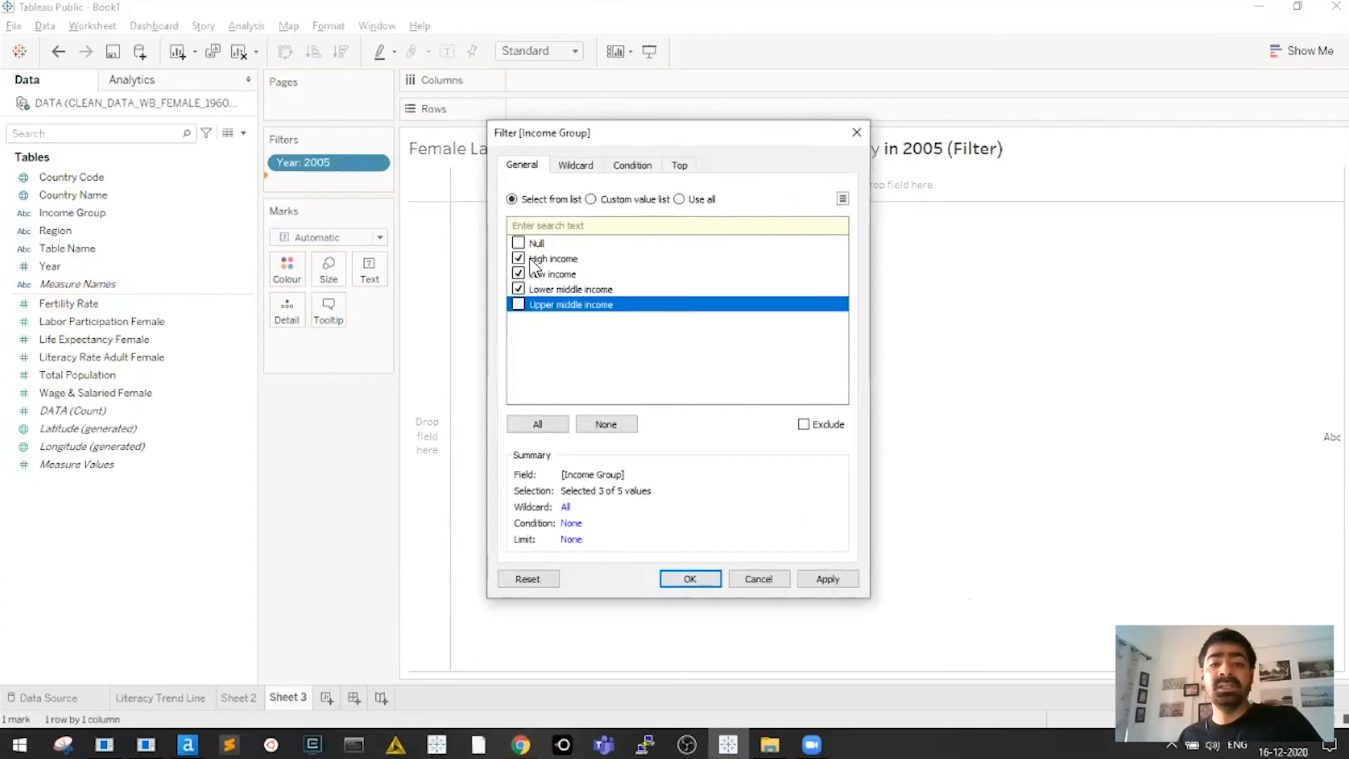
click(518, 305)
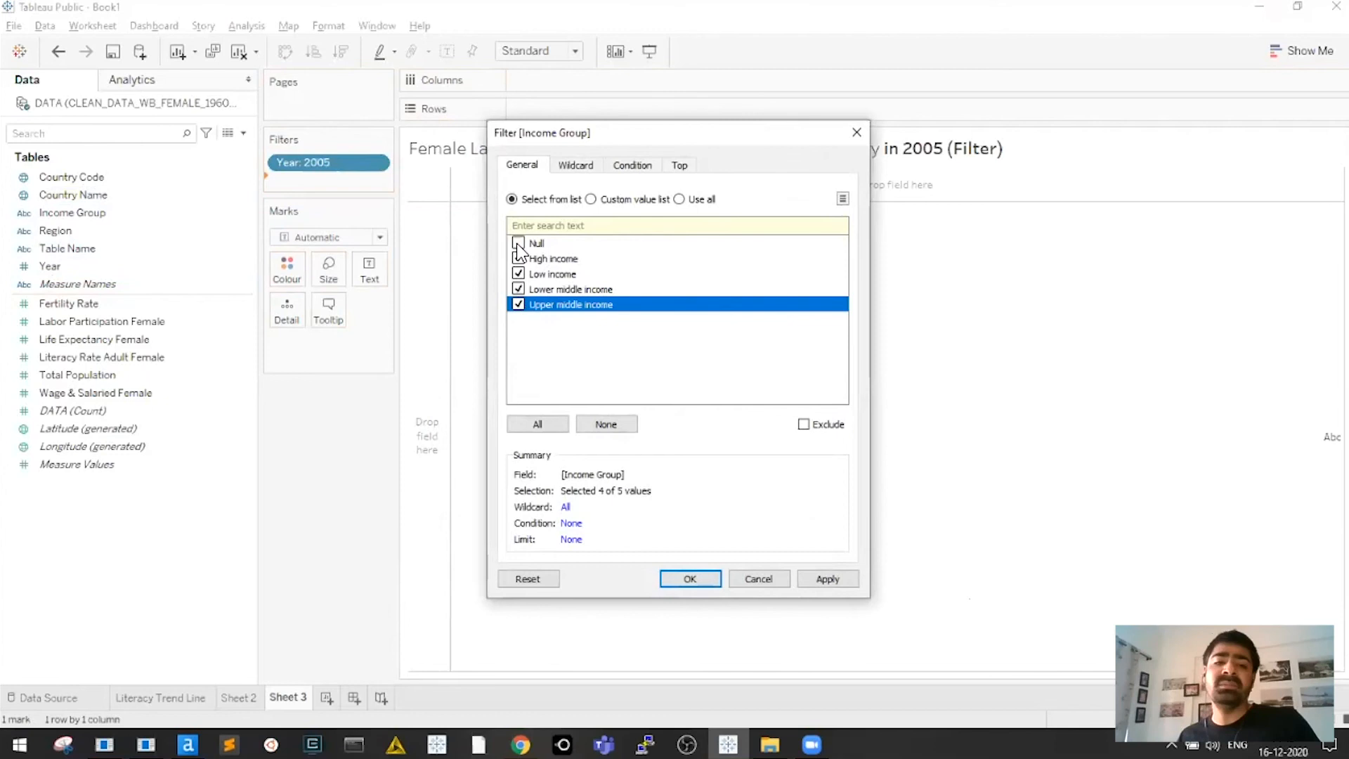
click(717, 575)
Put Country Name on Rows and hide the sheet title
drag(78, 204, 714, 115)
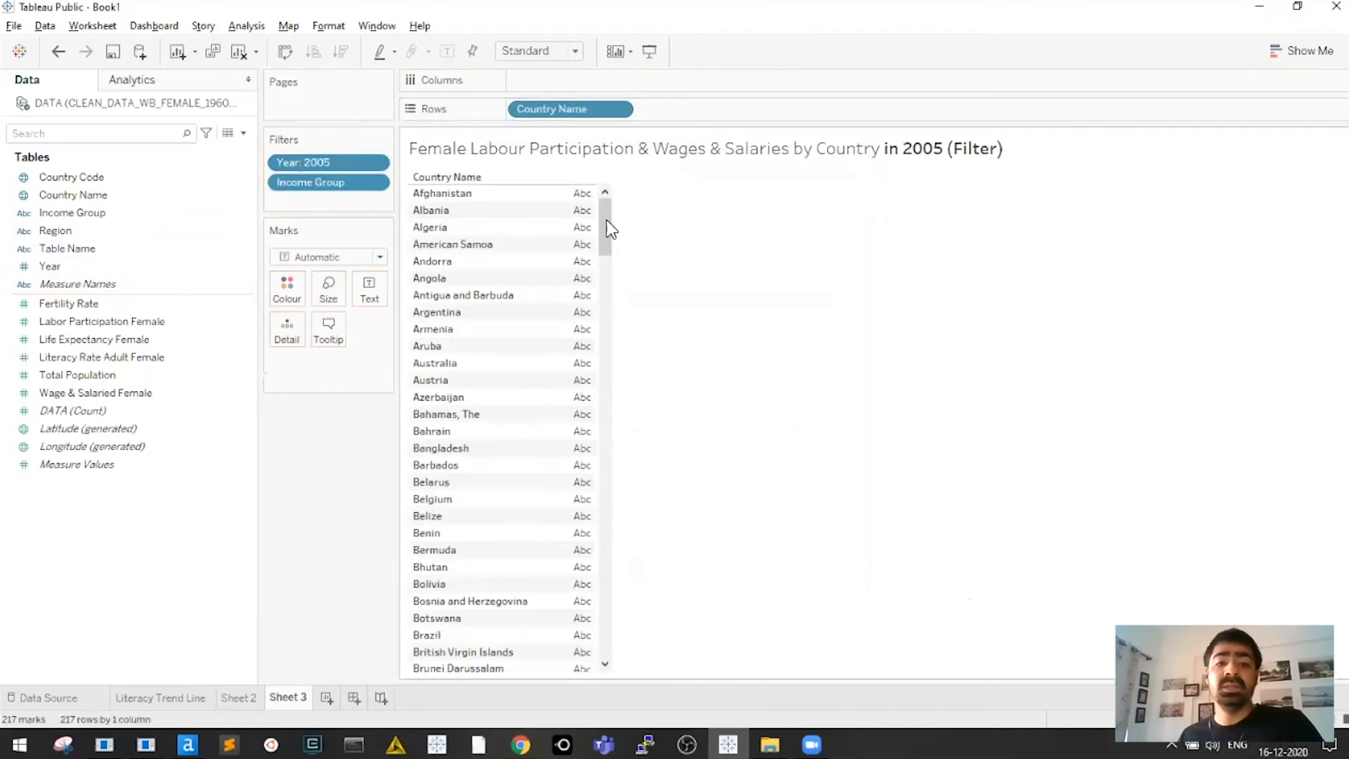
right_click(555, 146)
click(603, 195)
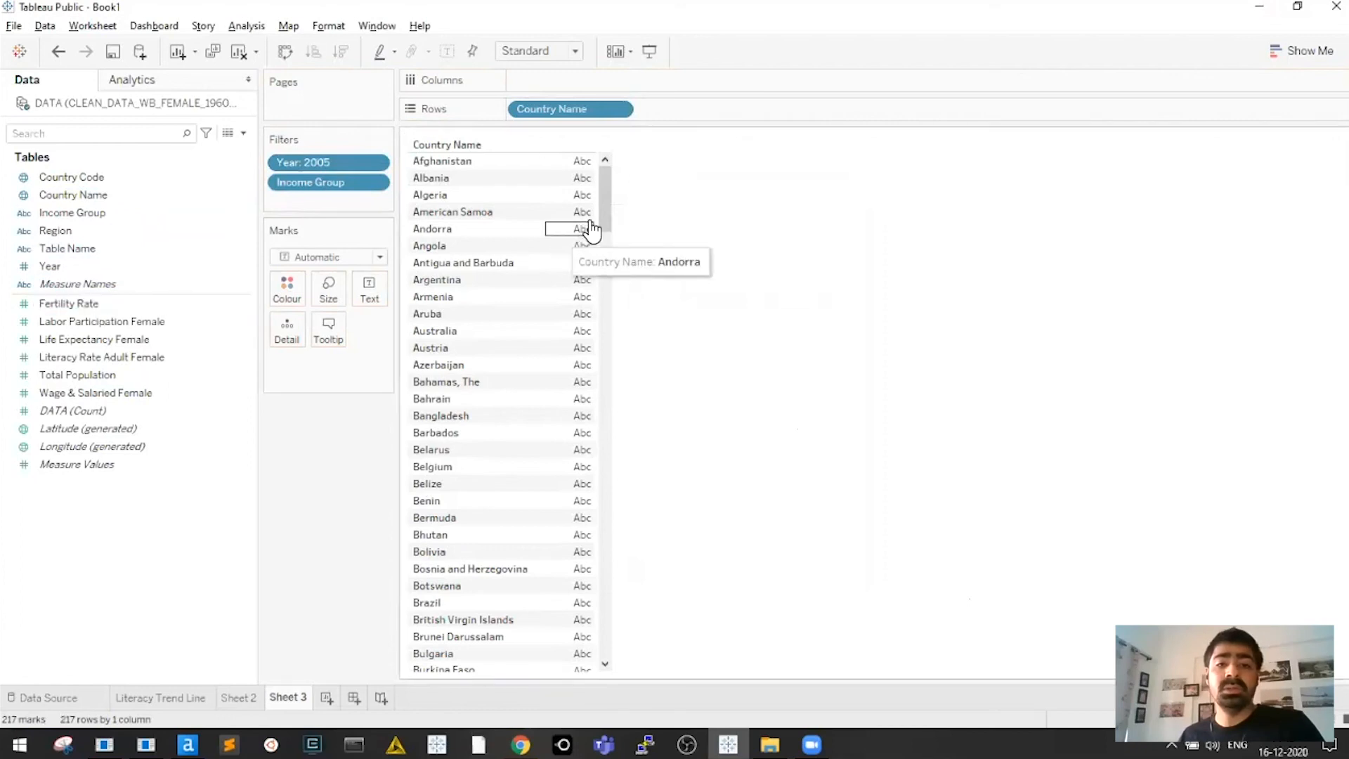
Check the next PowerPoint slide, then return to Tableau Public
key(alt+Tab)
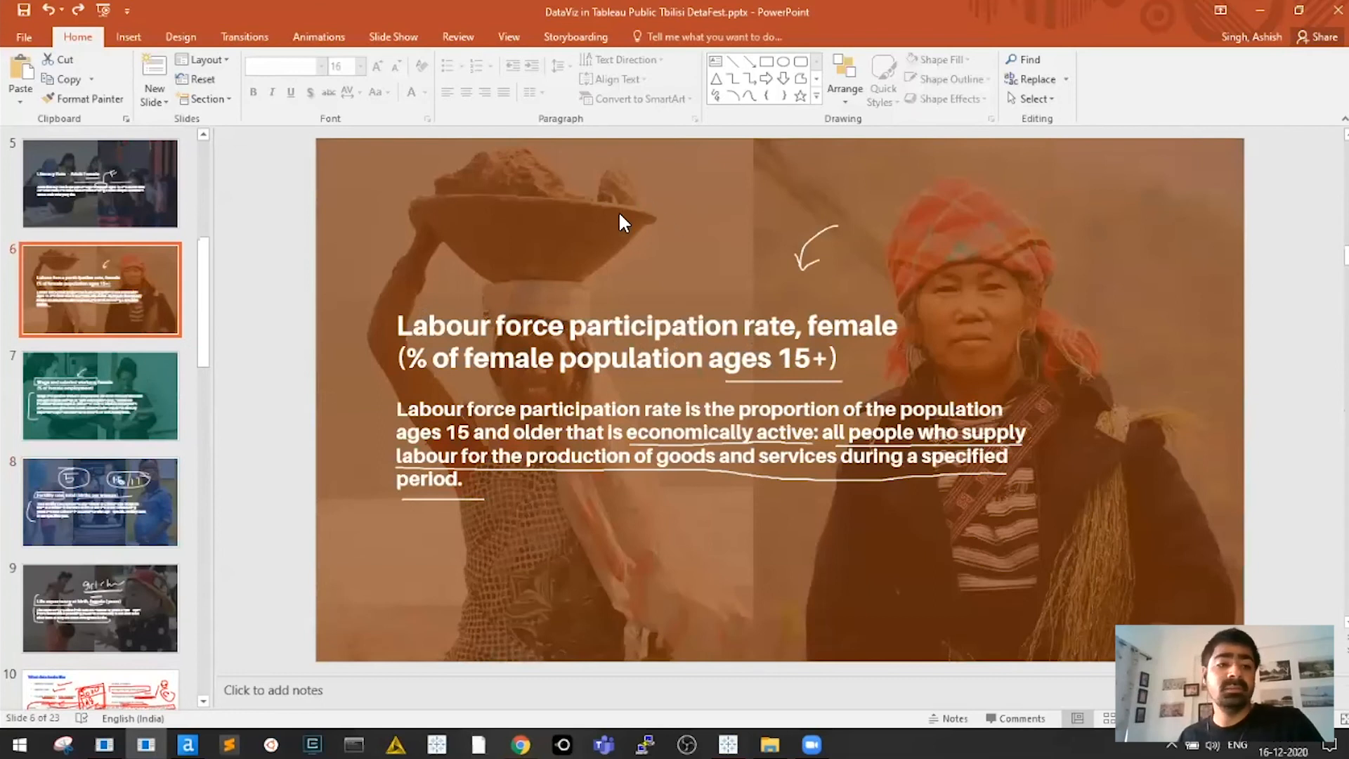
key(Page_Down)
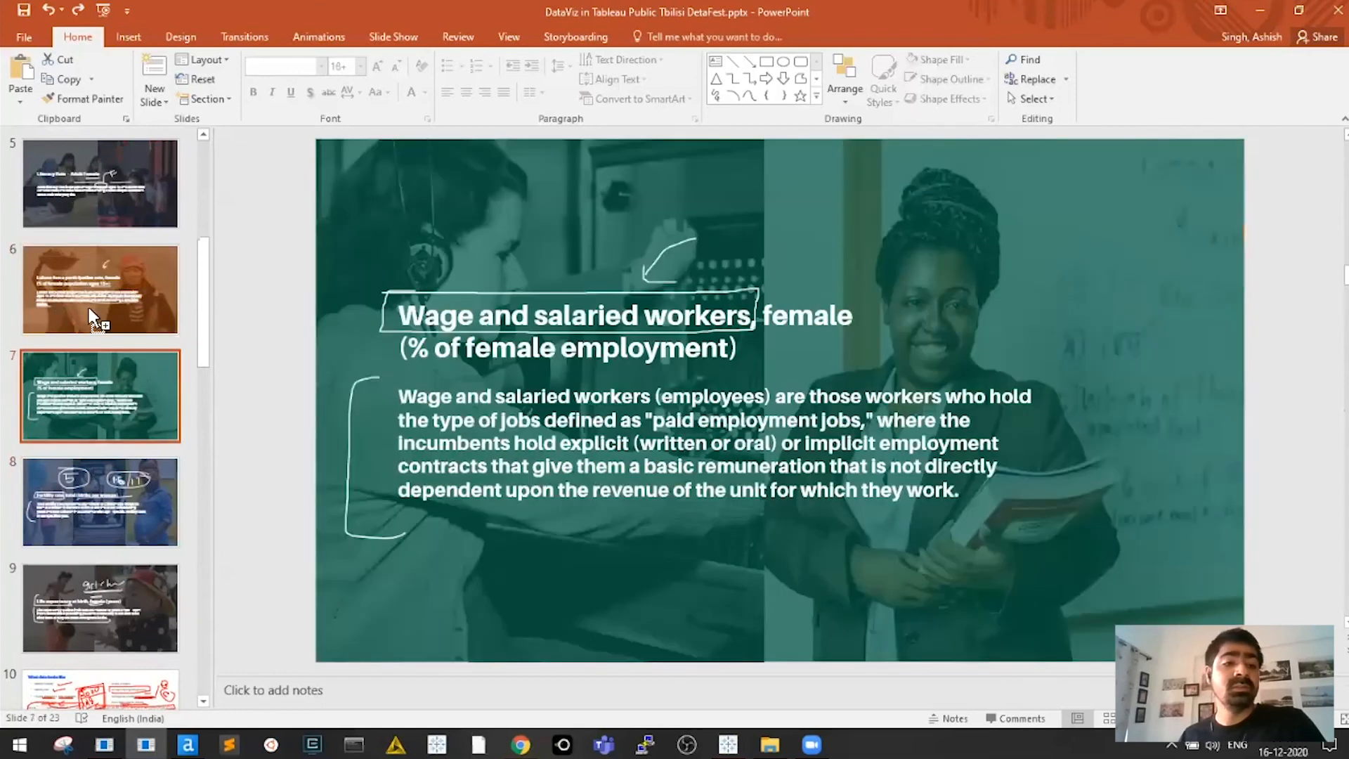
key(alt+Tab)
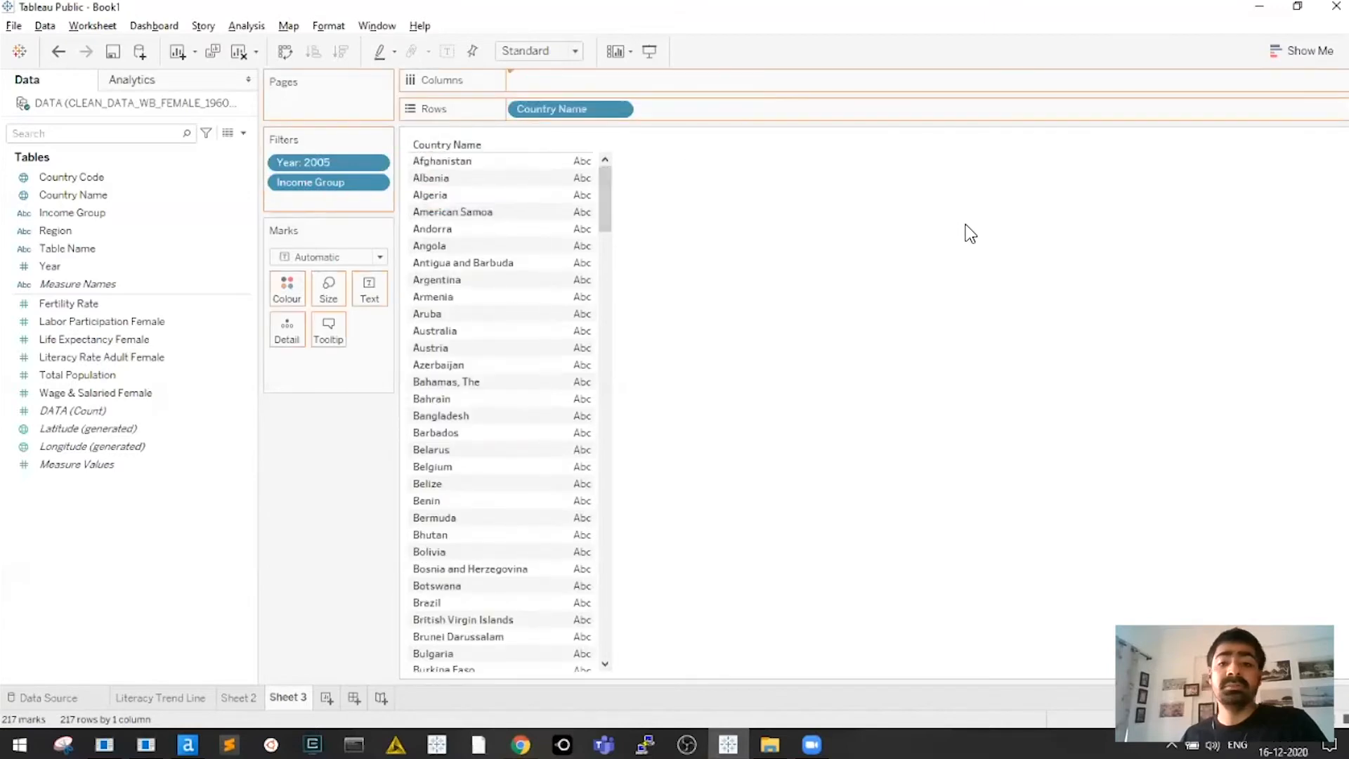
Chart Labor Participation Female per country as horizontal bars, aggregated as Median
drag(970, 239, 973, 256)
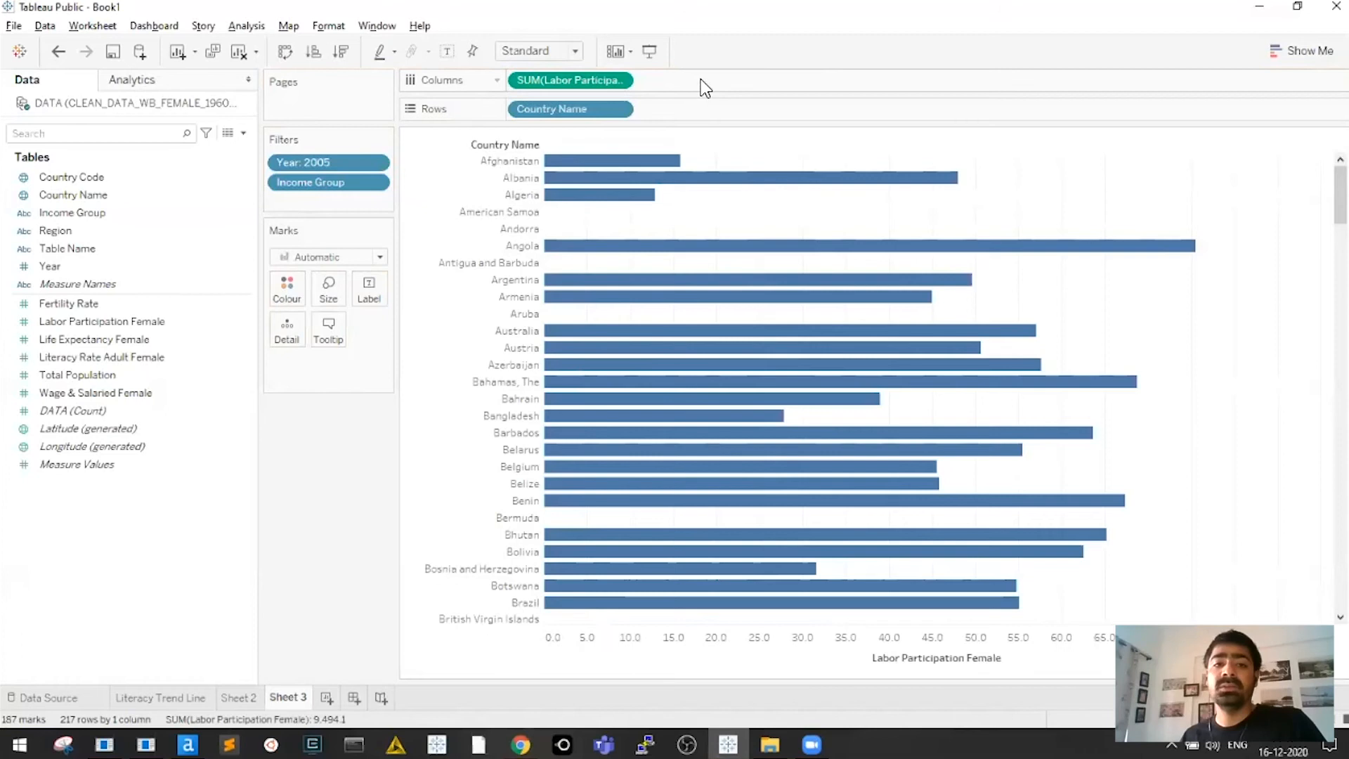
click(621, 81)
mouse_move(653, 255)
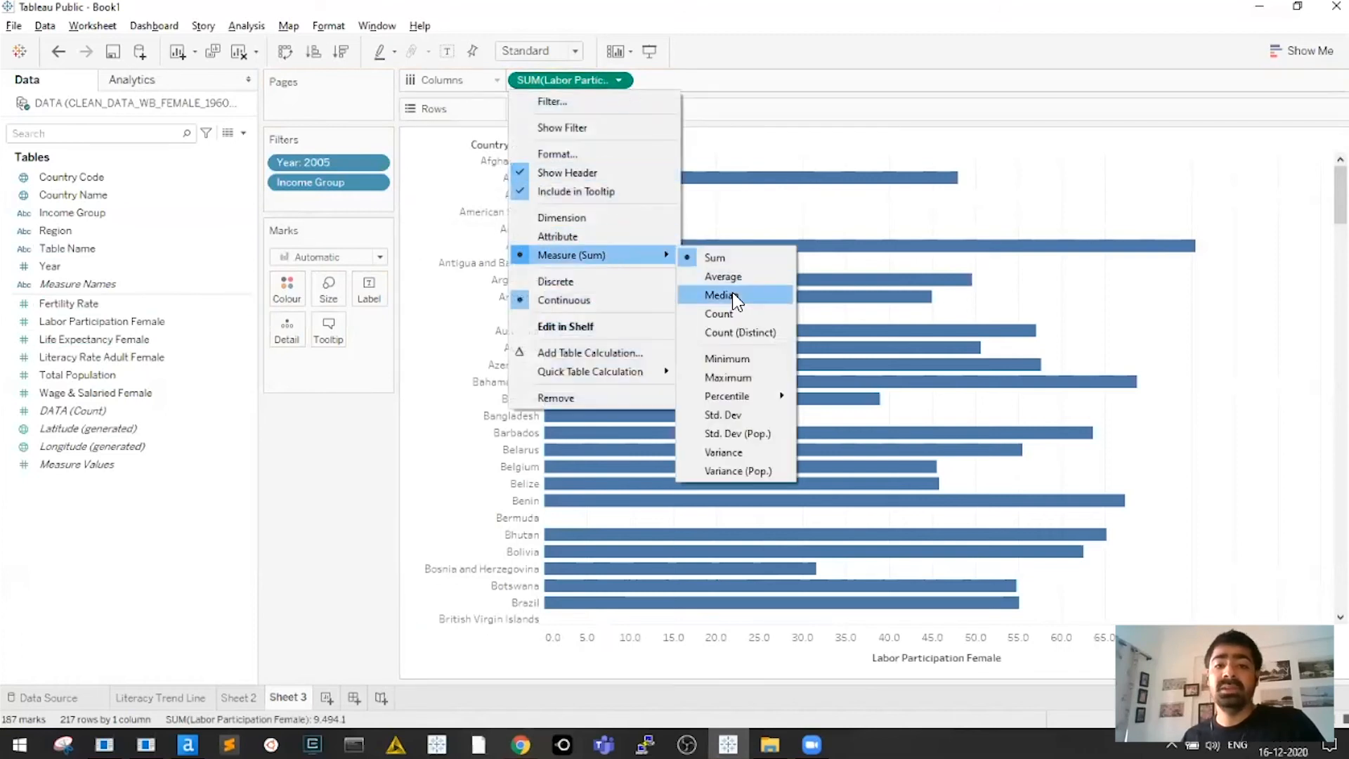
click(732, 294)
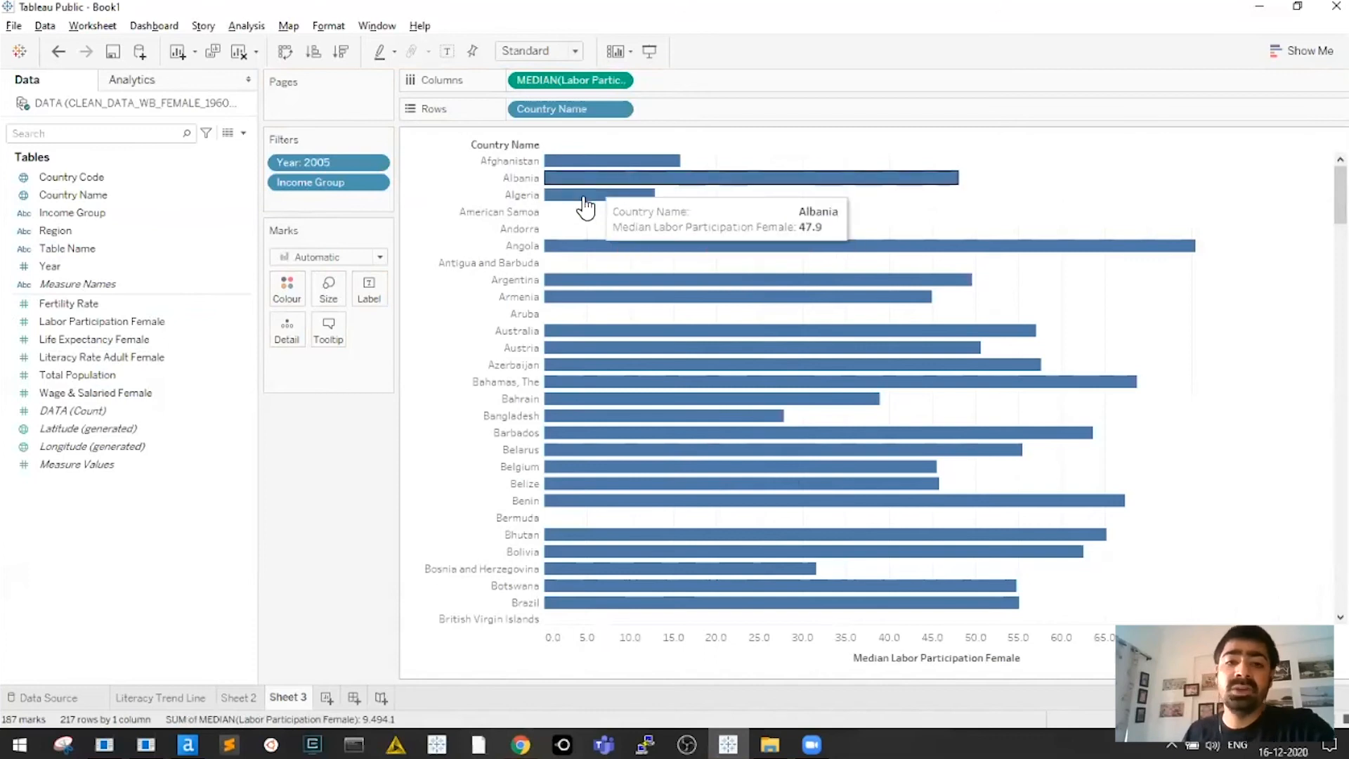
mouse_move(1341, 194)
mouse_down()
mouse_move(1341, 582)
mouse_move(1340, 191)
mouse_up()
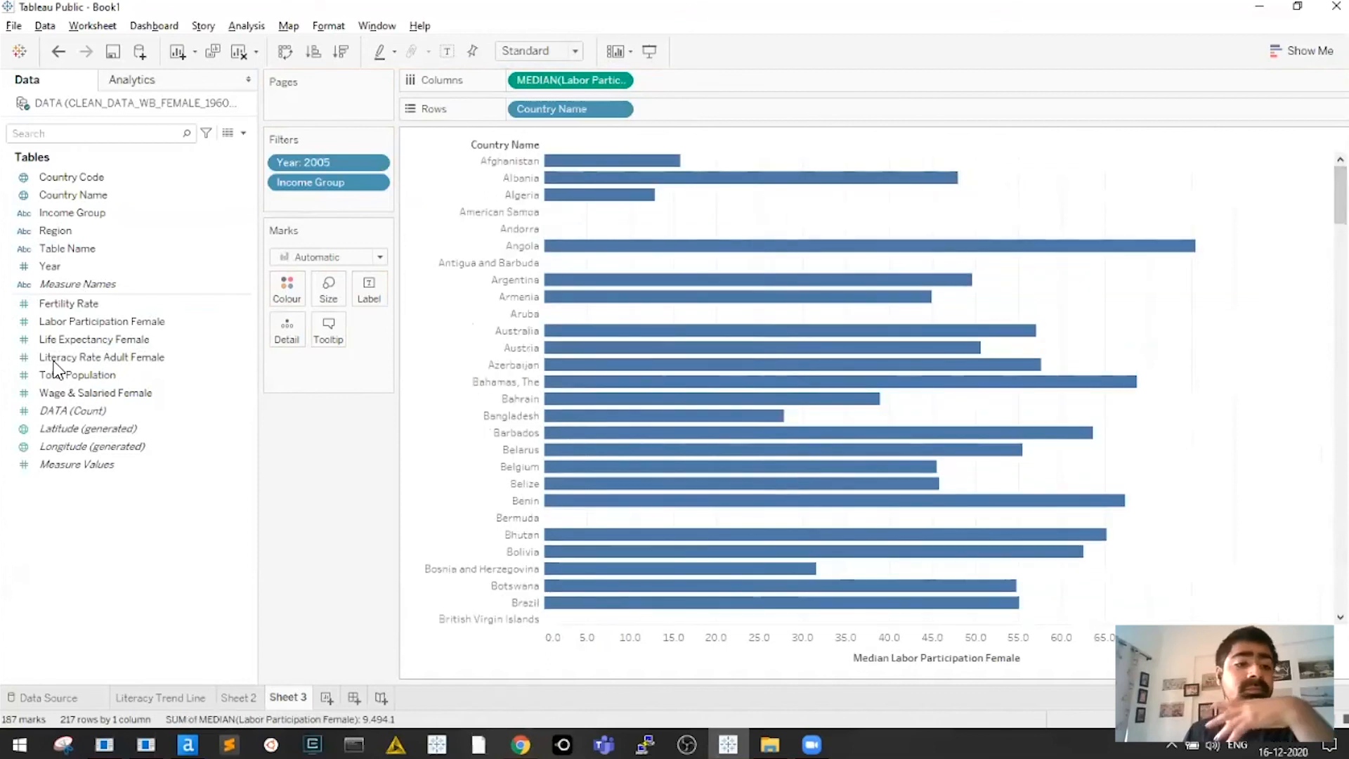
click(53, 390)
Add Wage & Salaried Female bars beside the labour bars, with taller rows and thicker bars
drag(70, 392, 853, 74)
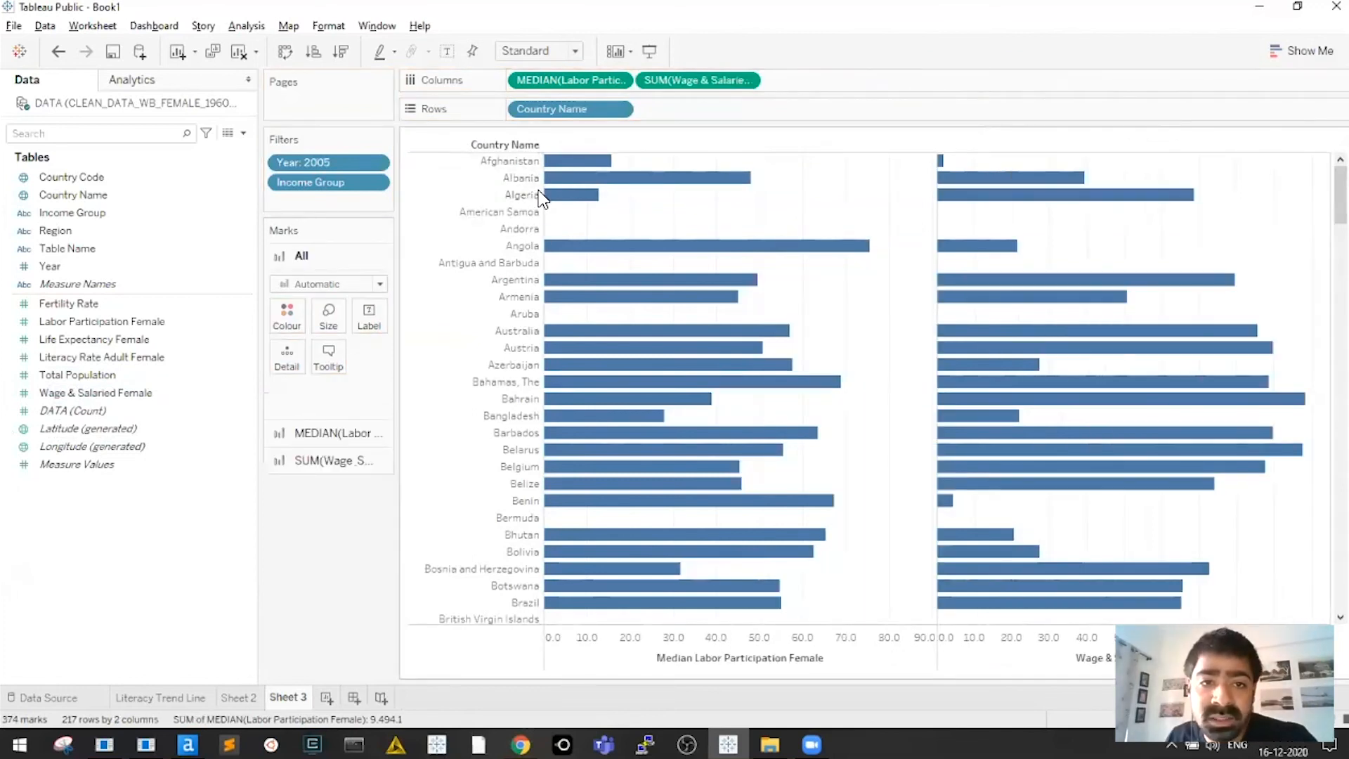
drag(523, 170, 521, 175)
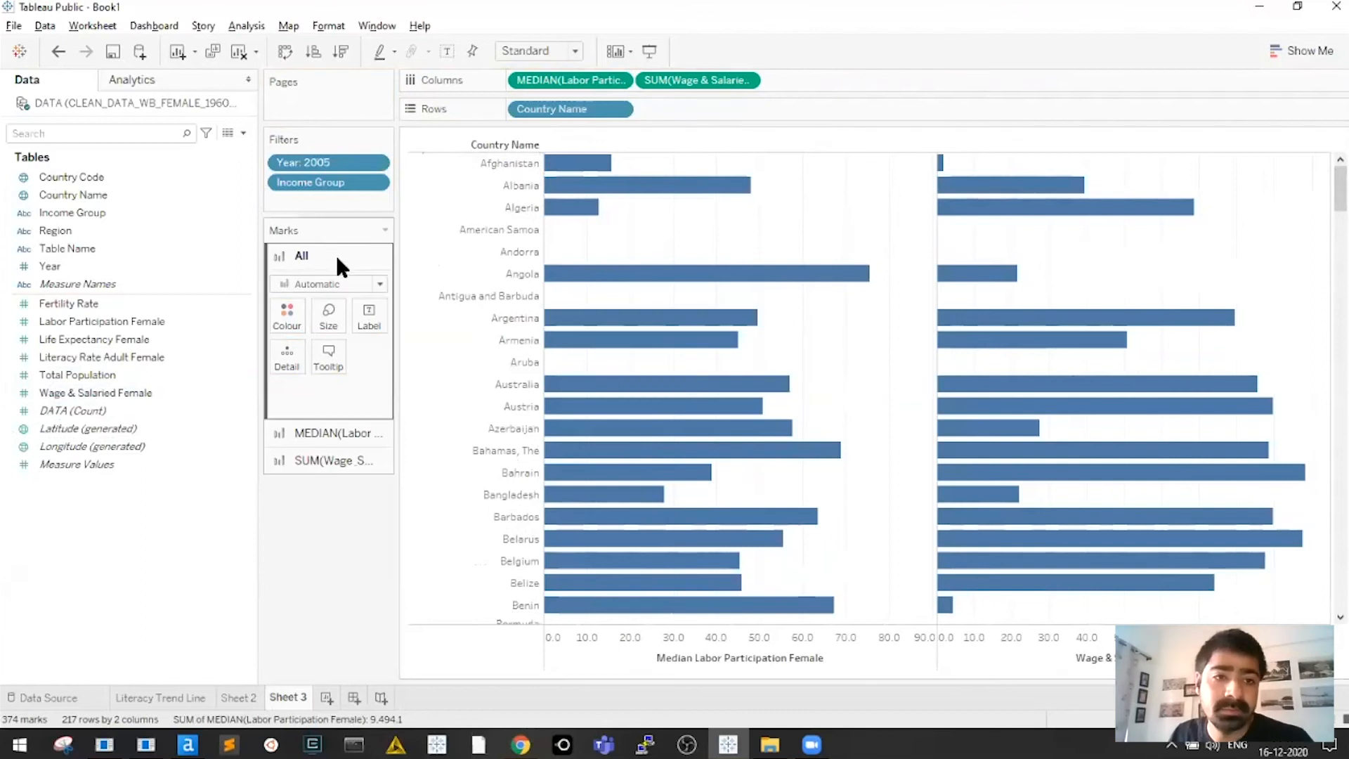
mouse_move(627, 272)
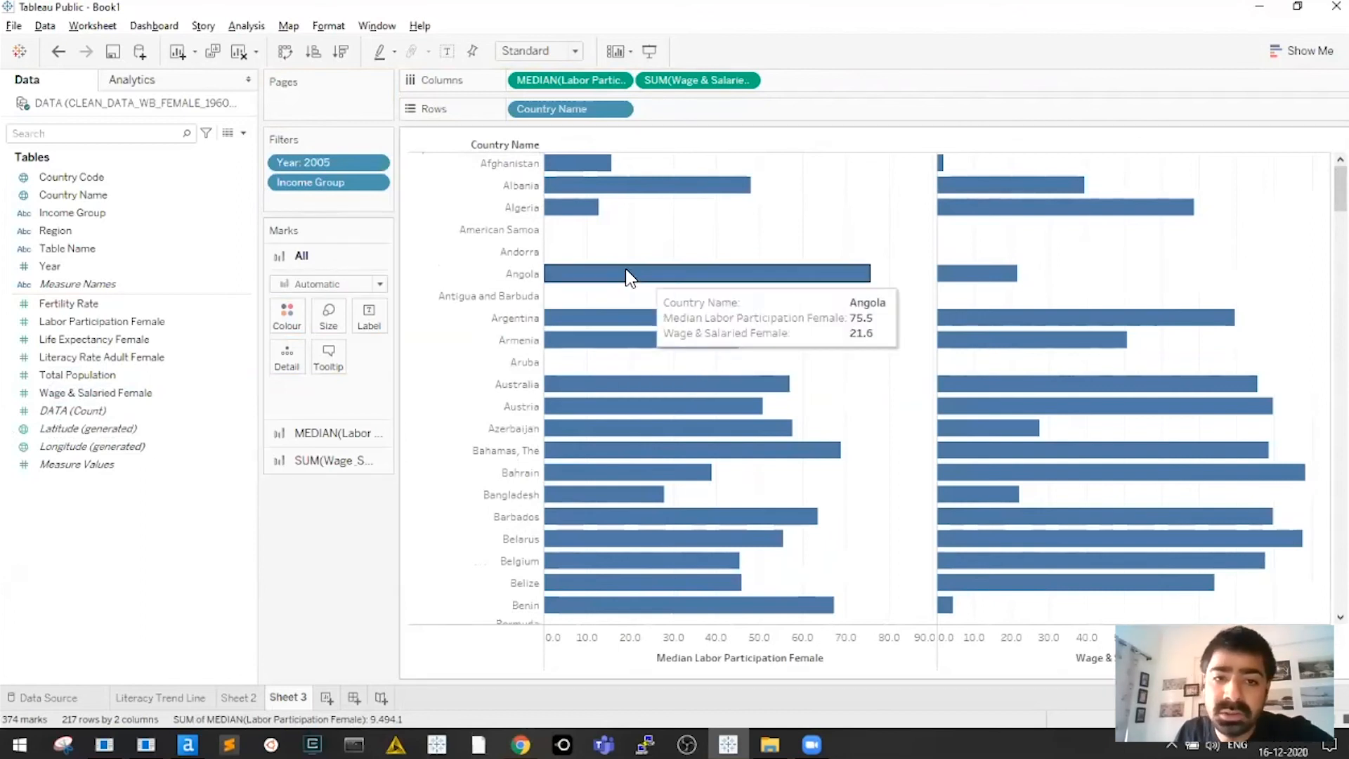
click(328, 316)
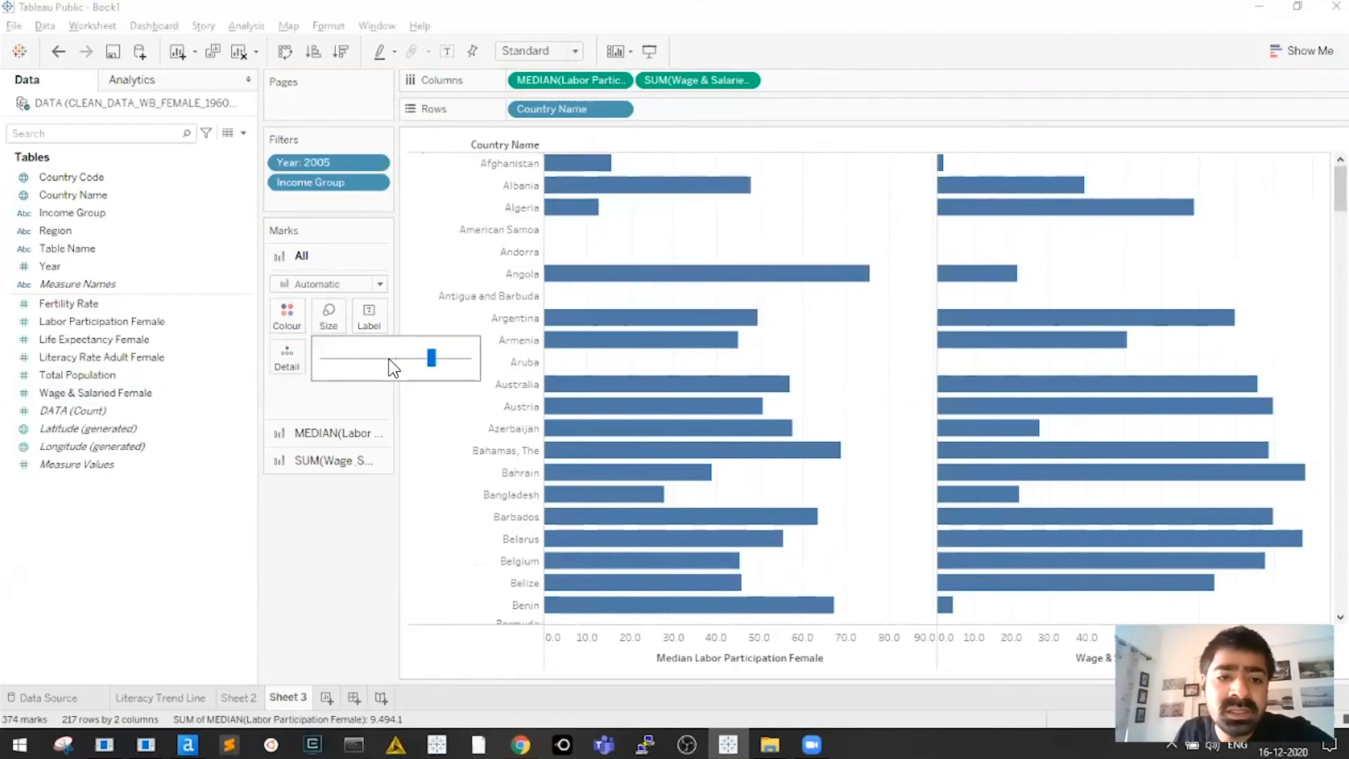
drag(432, 359, 444, 360)
click(831, 227)
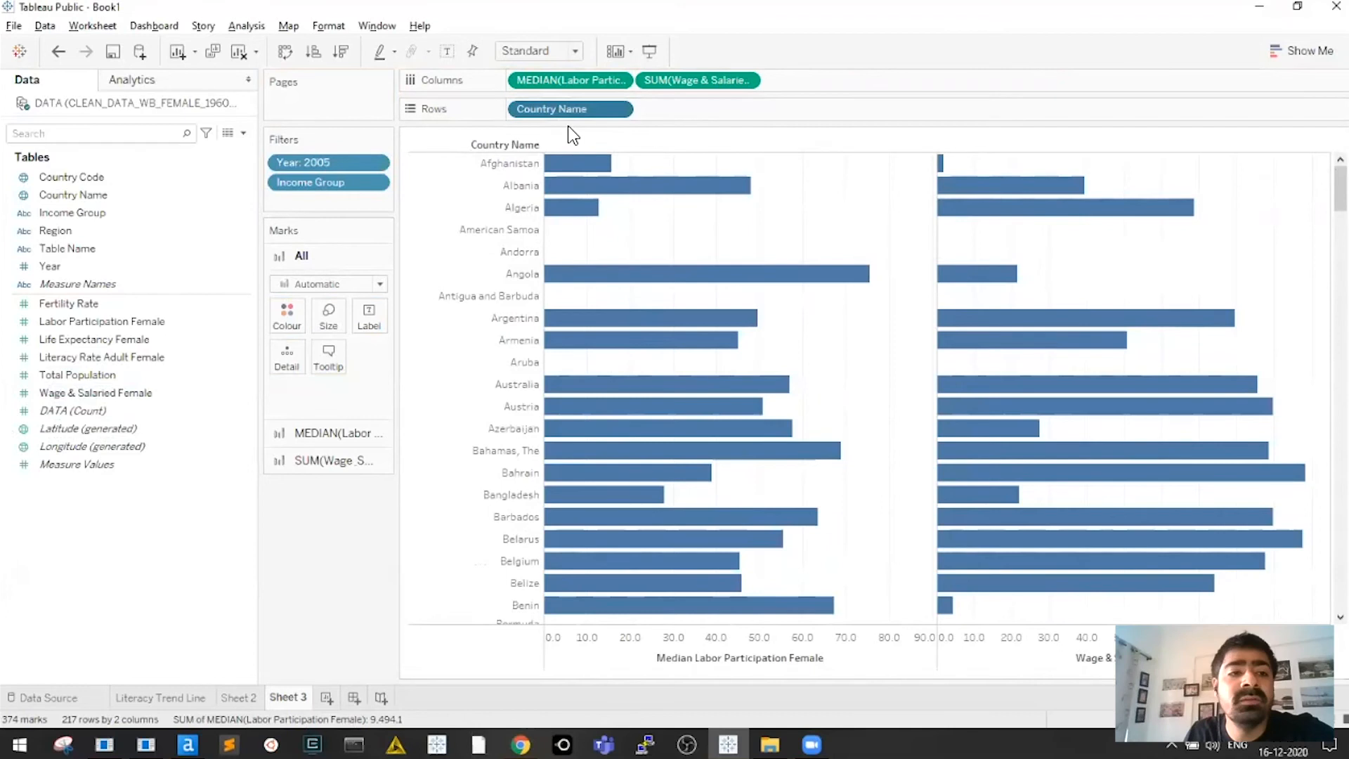
Put Income Group on Rows ahead of Country Name and widen its header column
drag(302, 182, 512, 116)
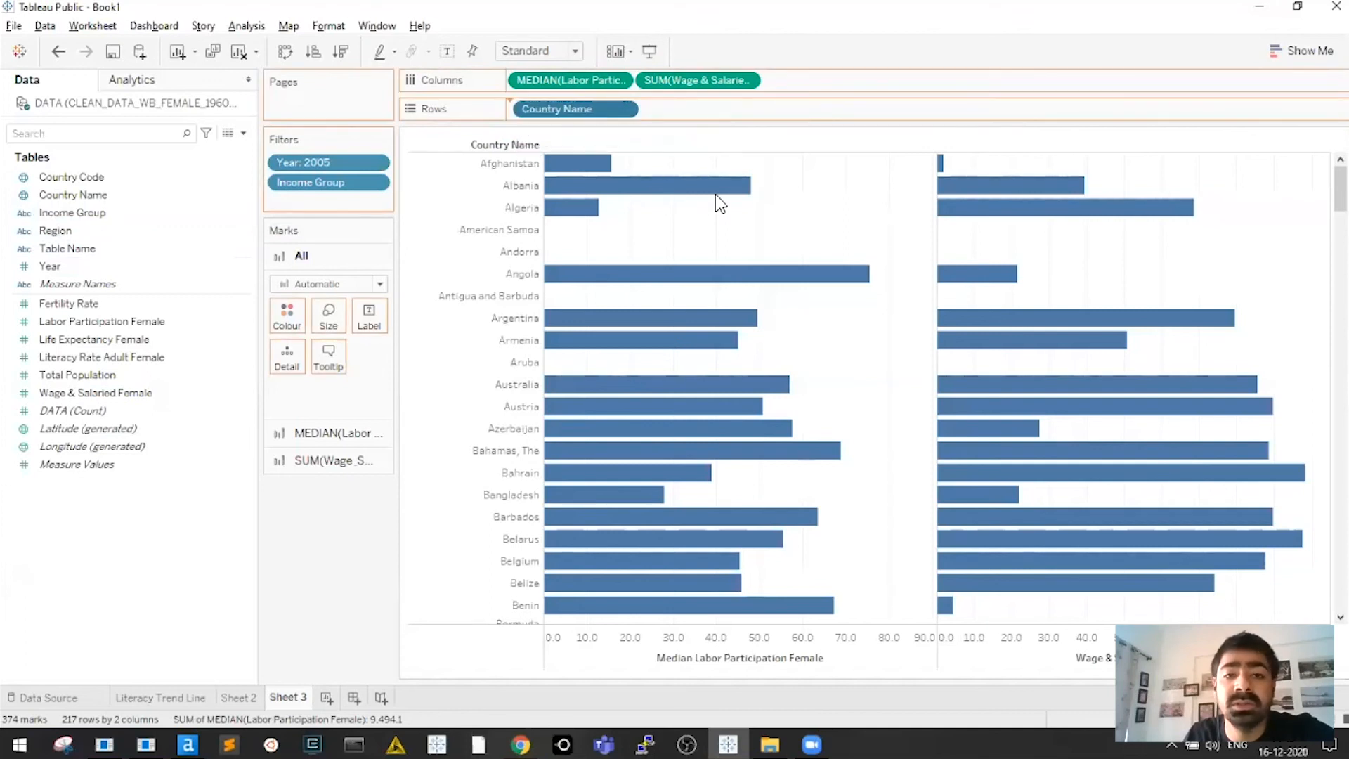
drag(540, 233, 553, 232)
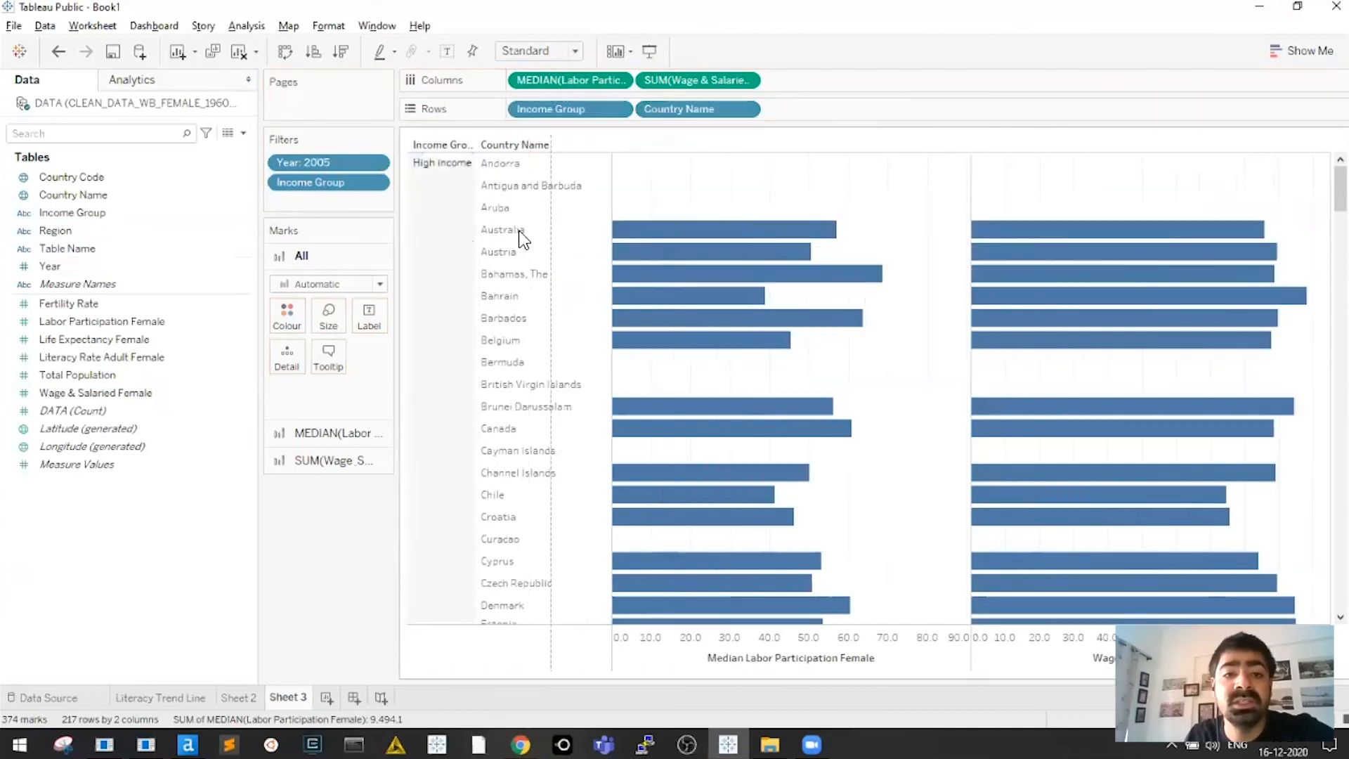
click(475, 255)
click(523, 239)
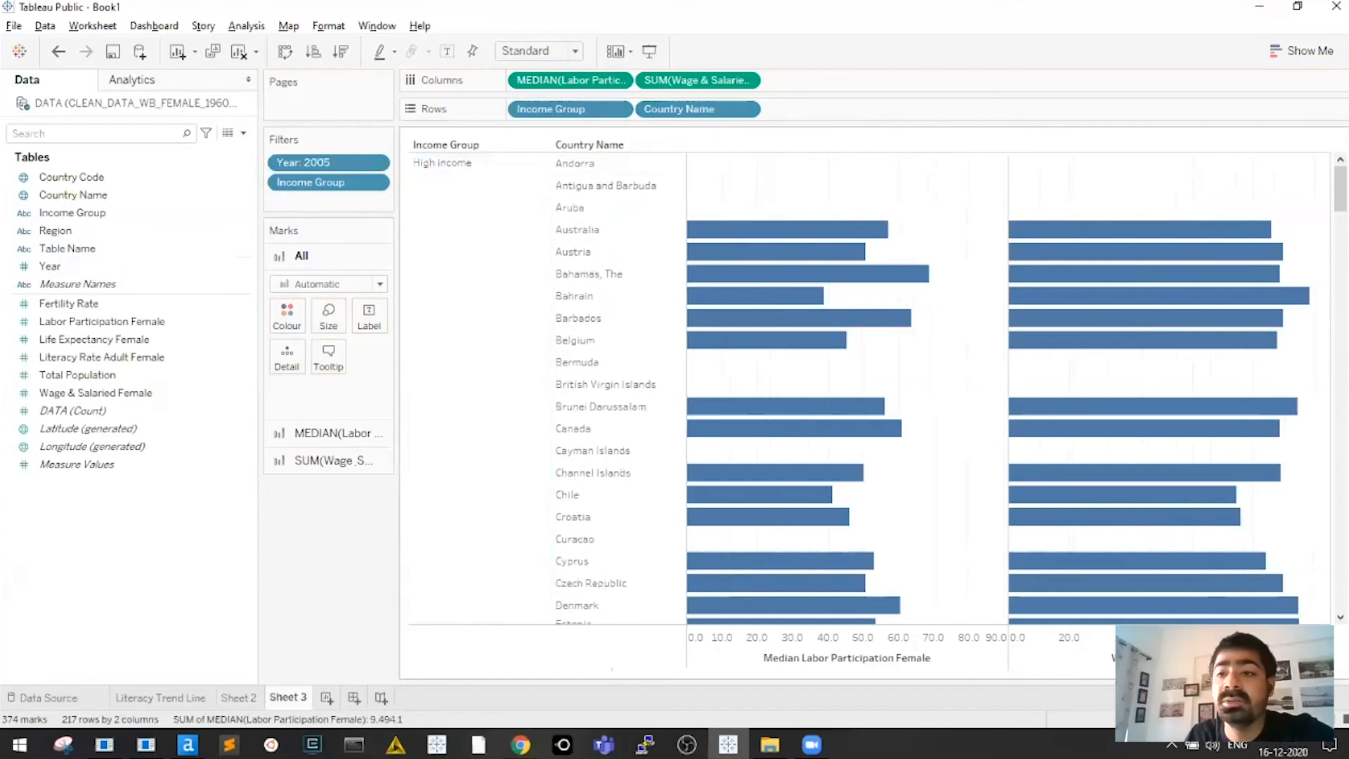
Scroll through the grouped country bars from High income down to Upper middle income
scroll(640, 188, down, 5)
scroll(864, 387, down, 20)
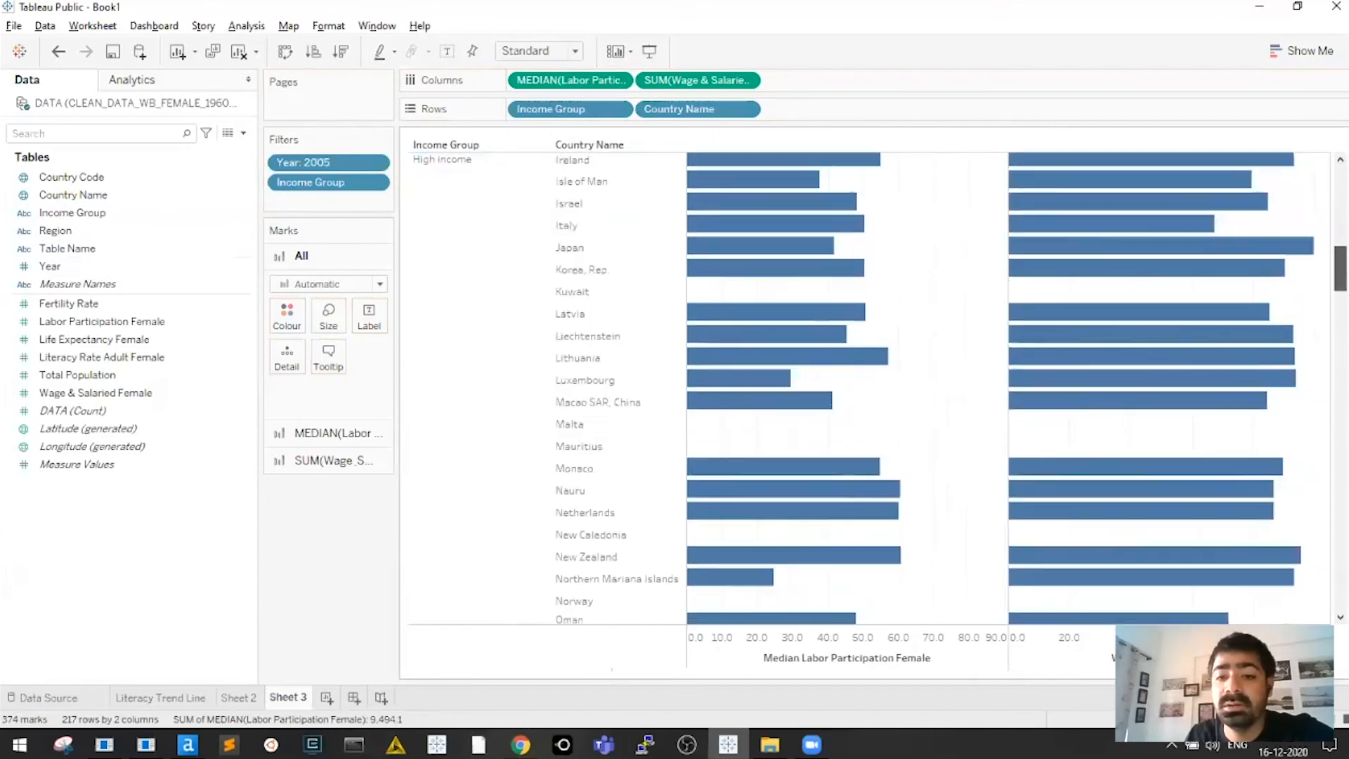
scroll(864, 386, down, 5)
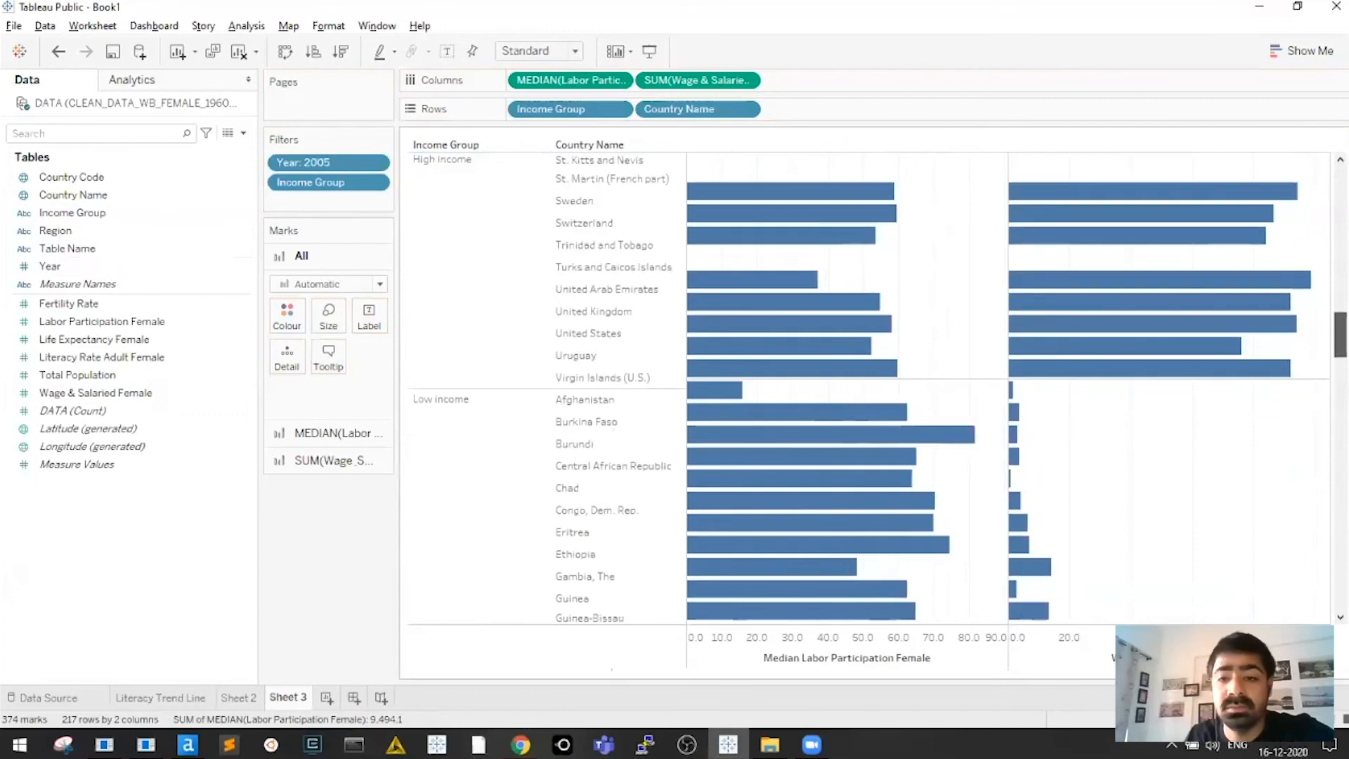
scroll(864, 386, down, 10)
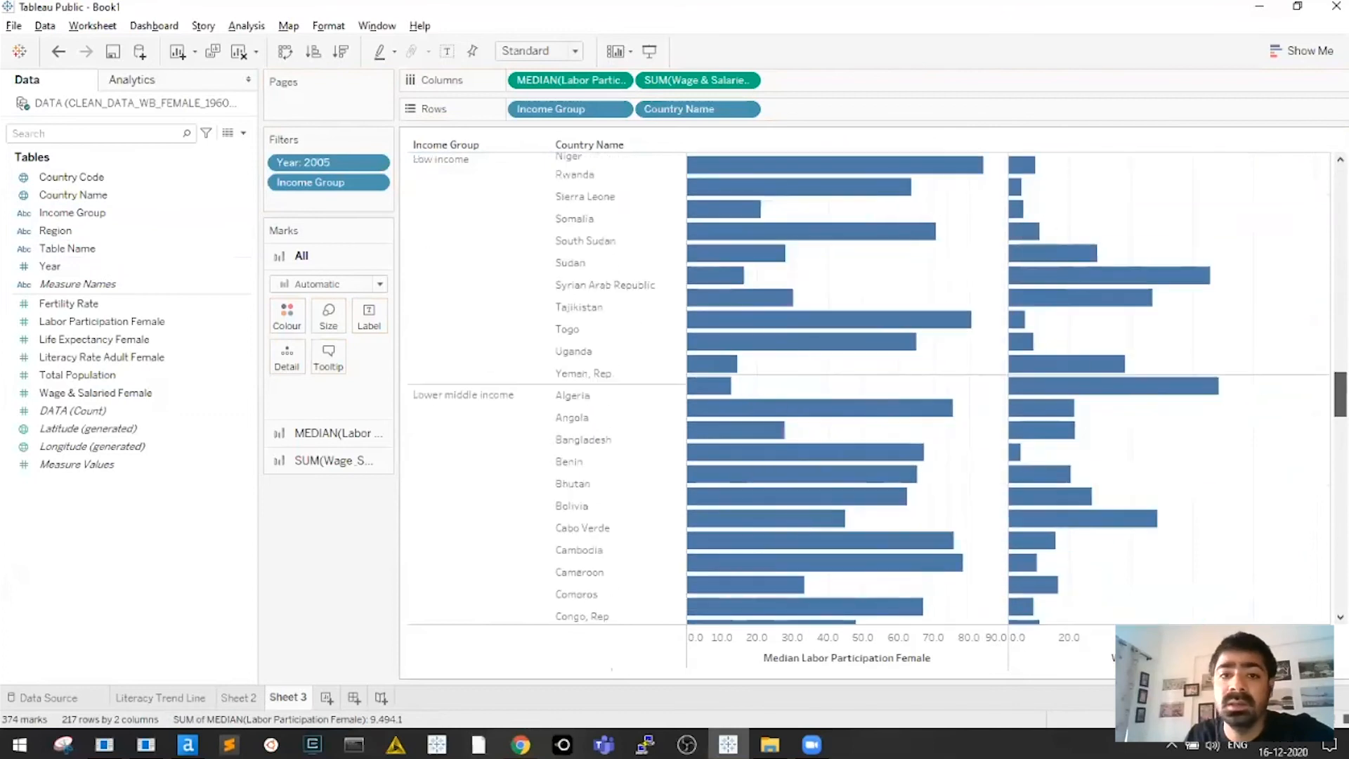
scroll(1019, 234, down, 10)
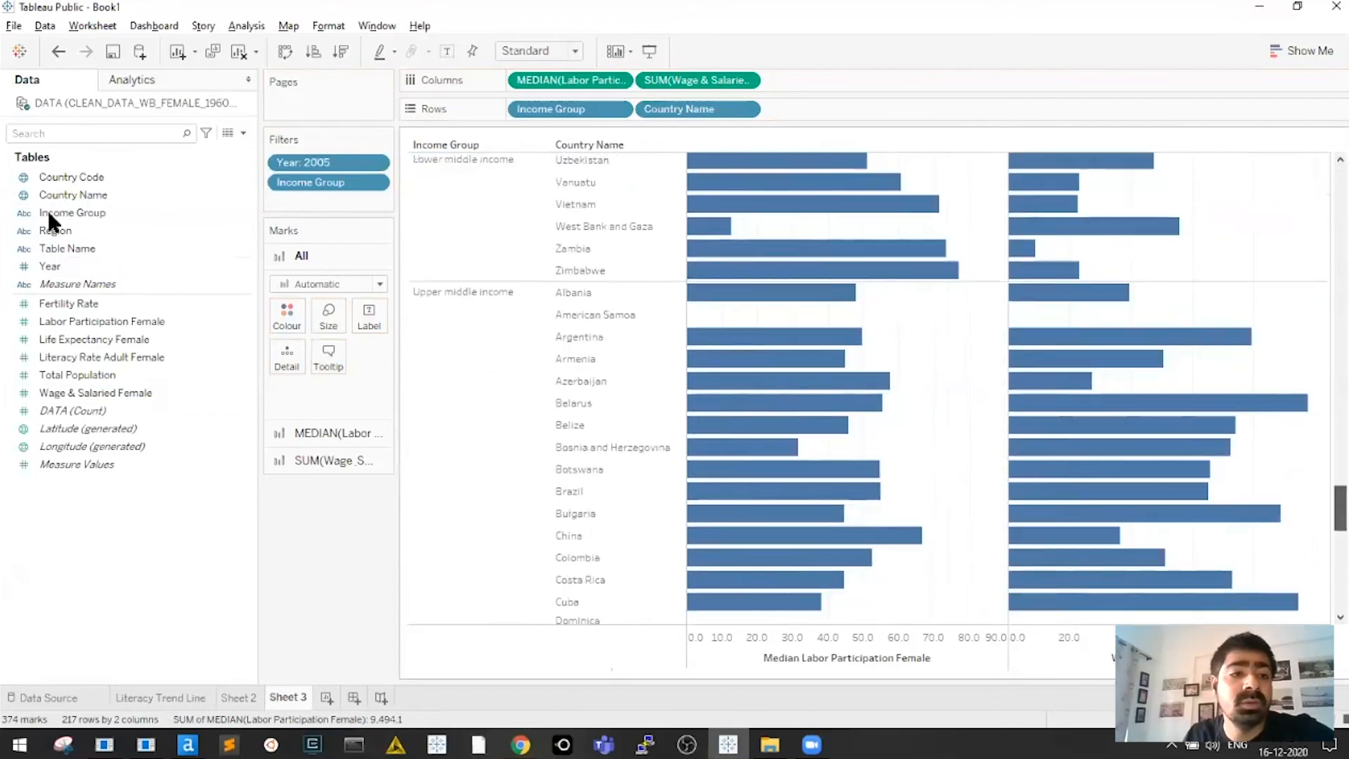
drag(49, 225, 284, 317)
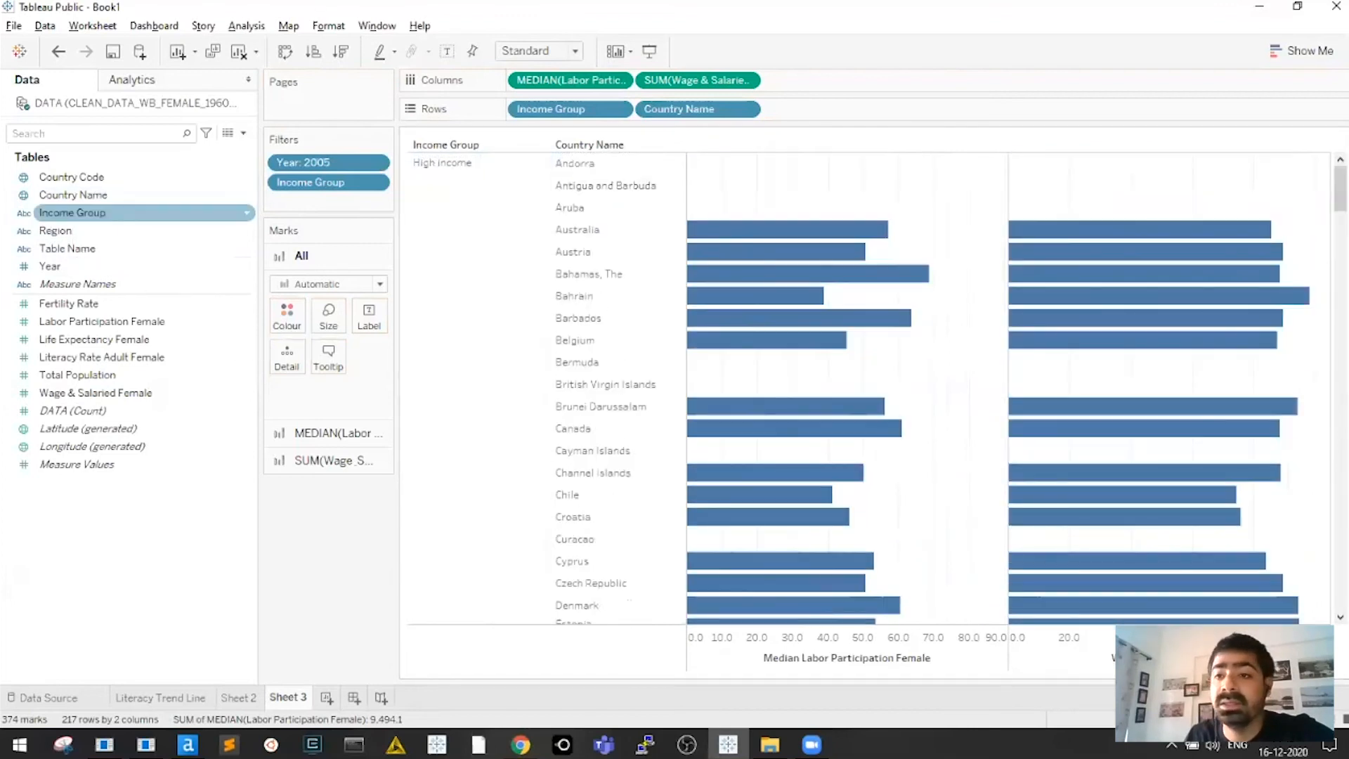
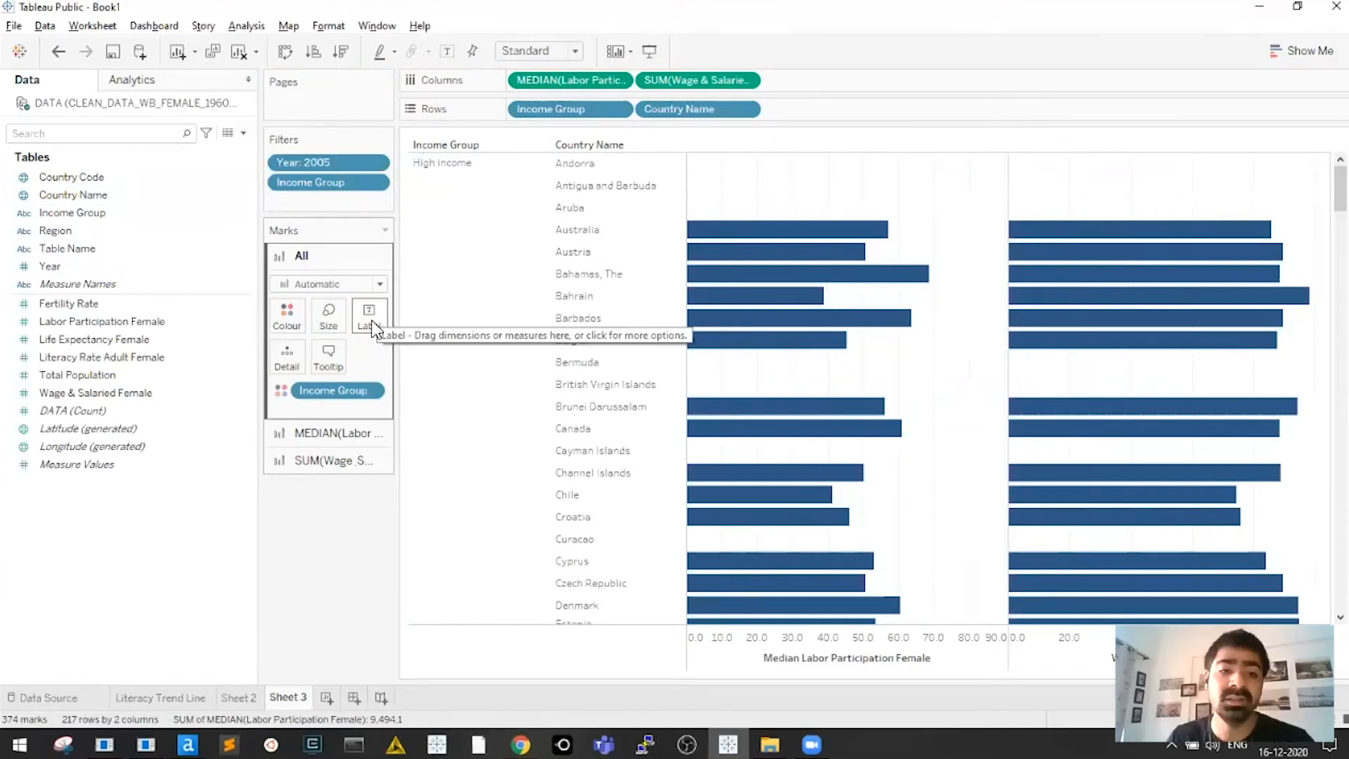
Label each bar with its value, tighten Country Name rows, and remove the Wage & Salaried Female bars
click(373, 329)
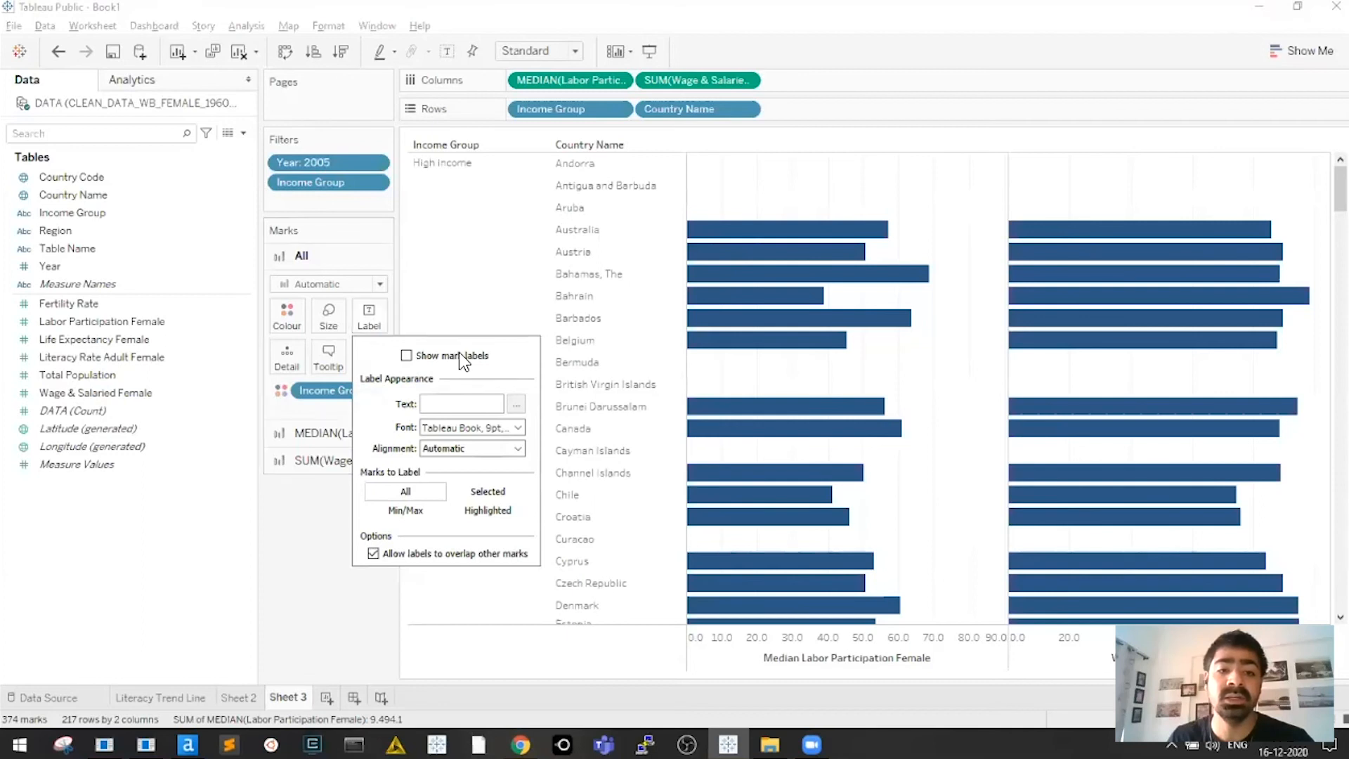
click(407, 356)
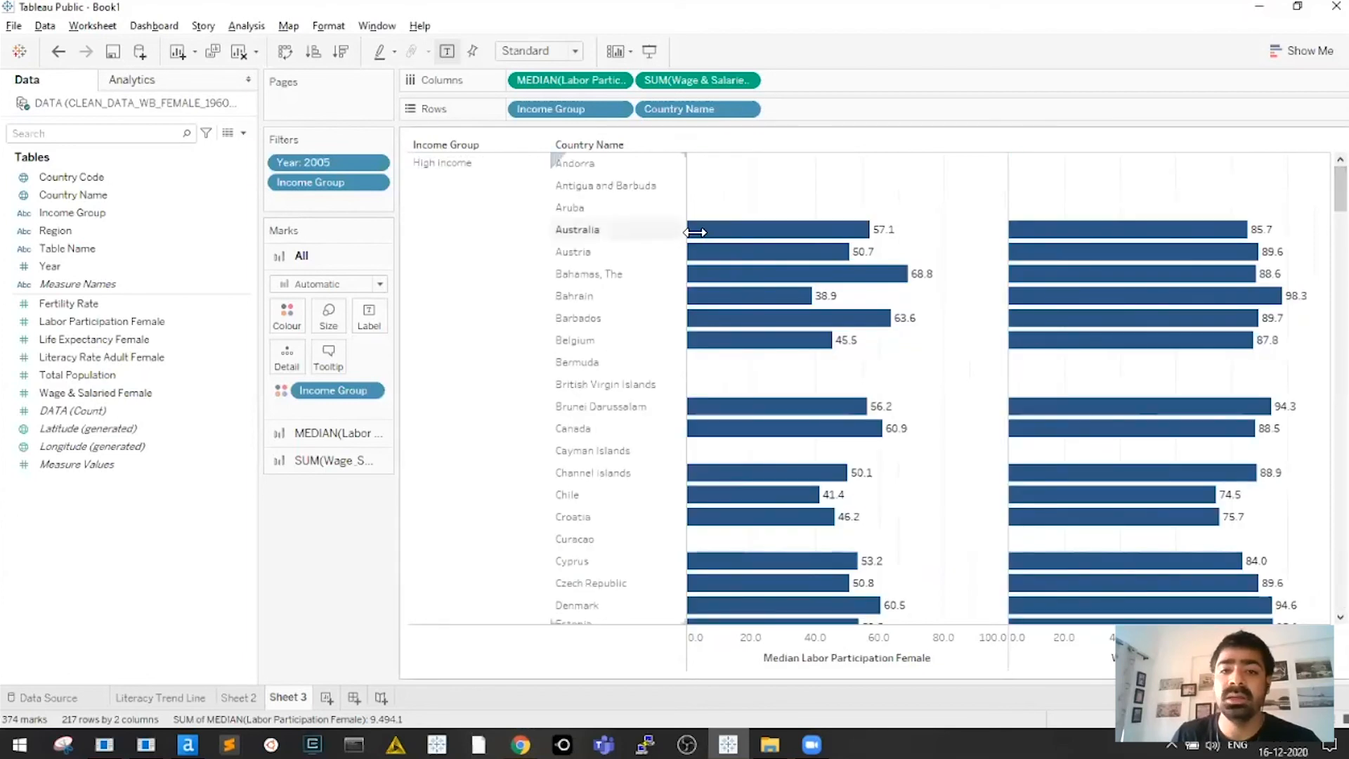
drag(696, 232, 703, 232)
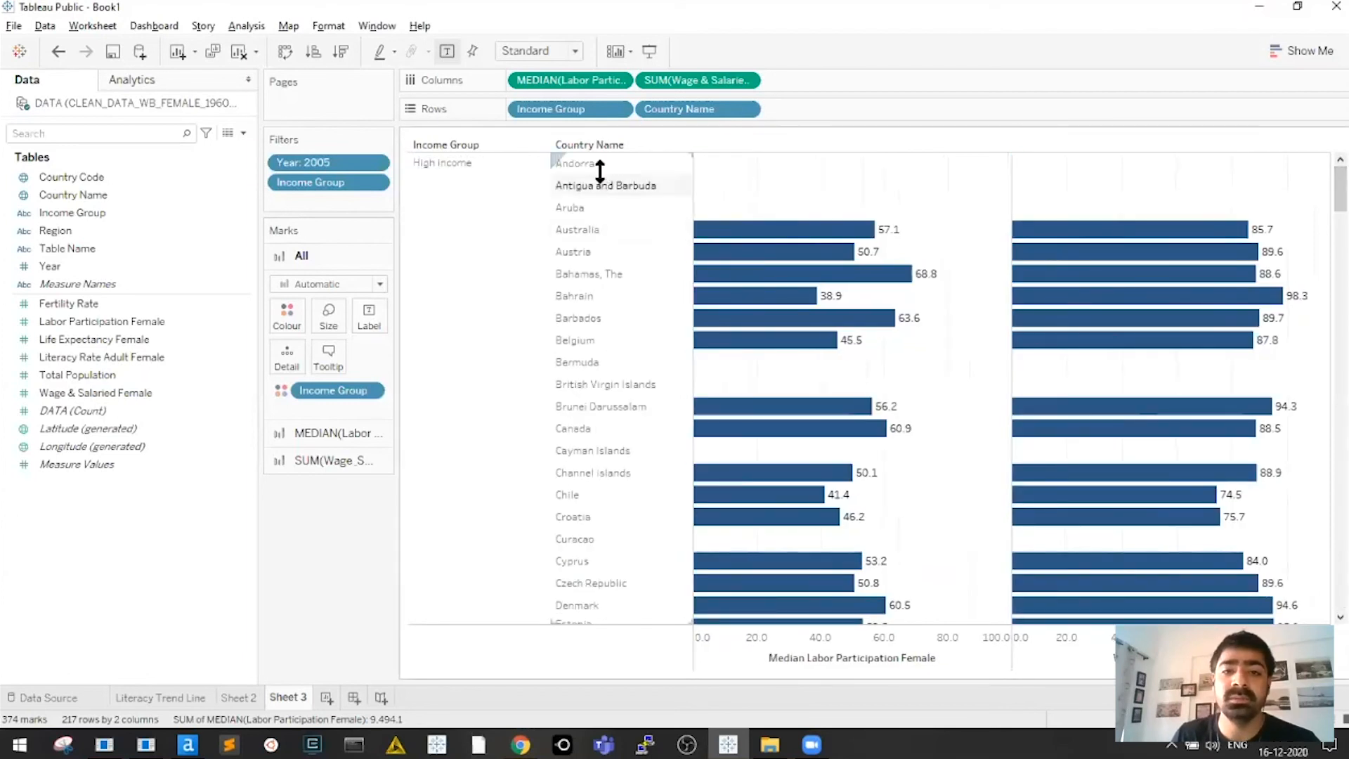
drag(598, 196, 598, 190)
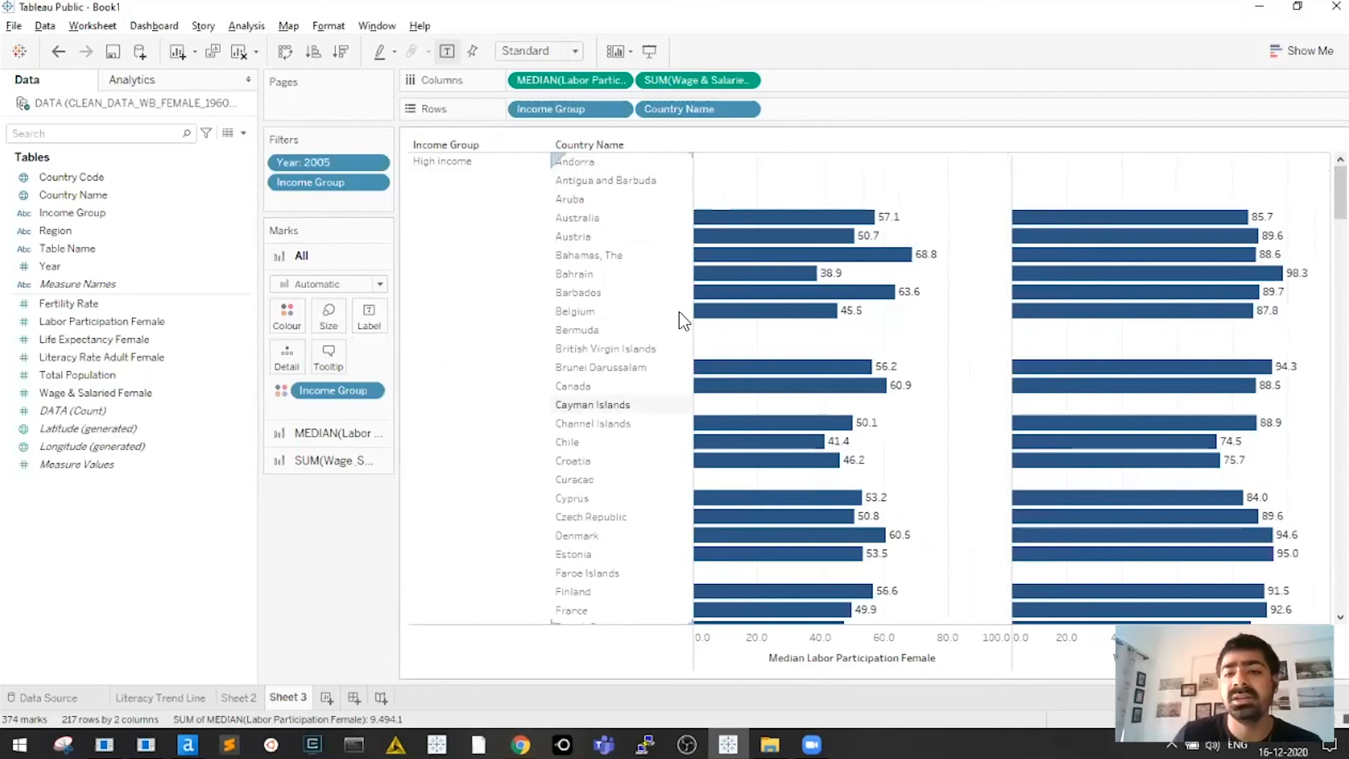
drag(698, 79, 340, 544)
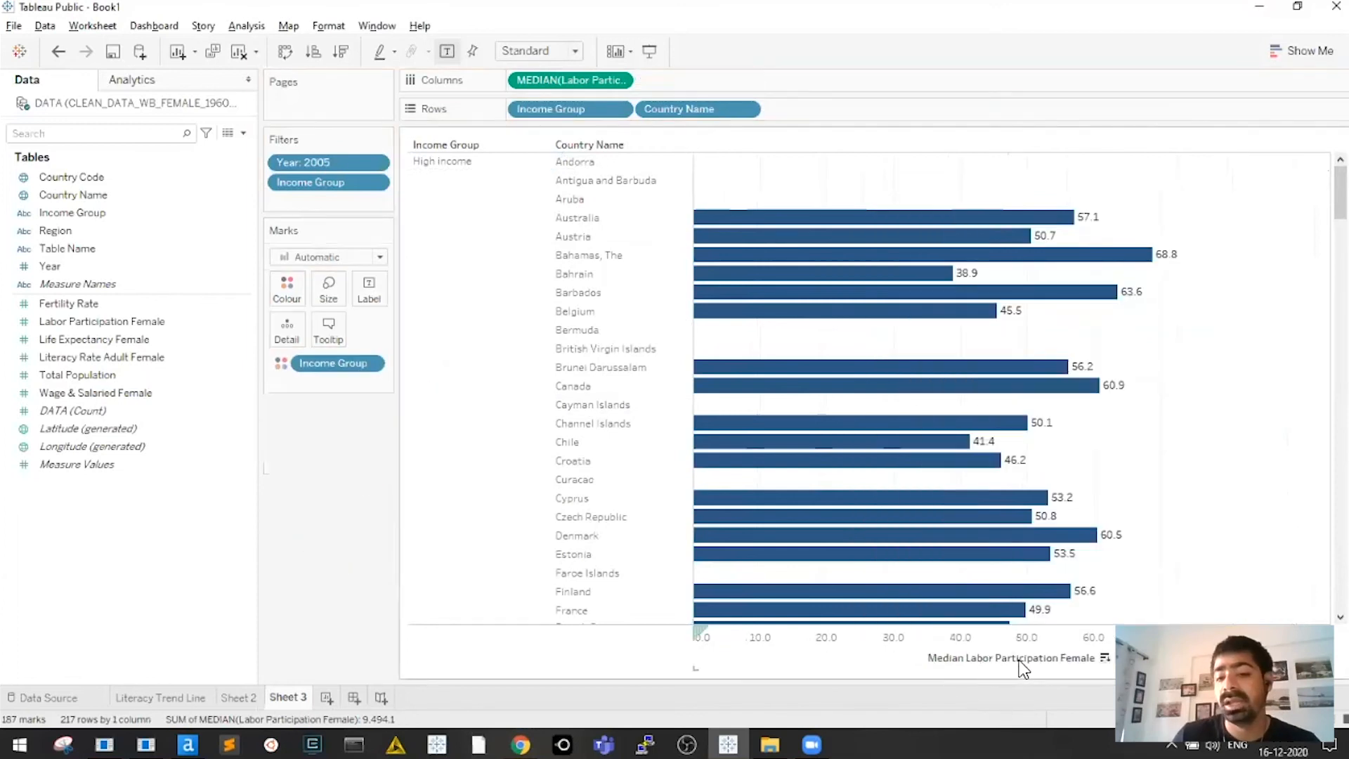
mouse_move(1341, 192)
mouse_down()
mouse_move(1341, 582)
mouse_move(1341, 192)
mouse_up()
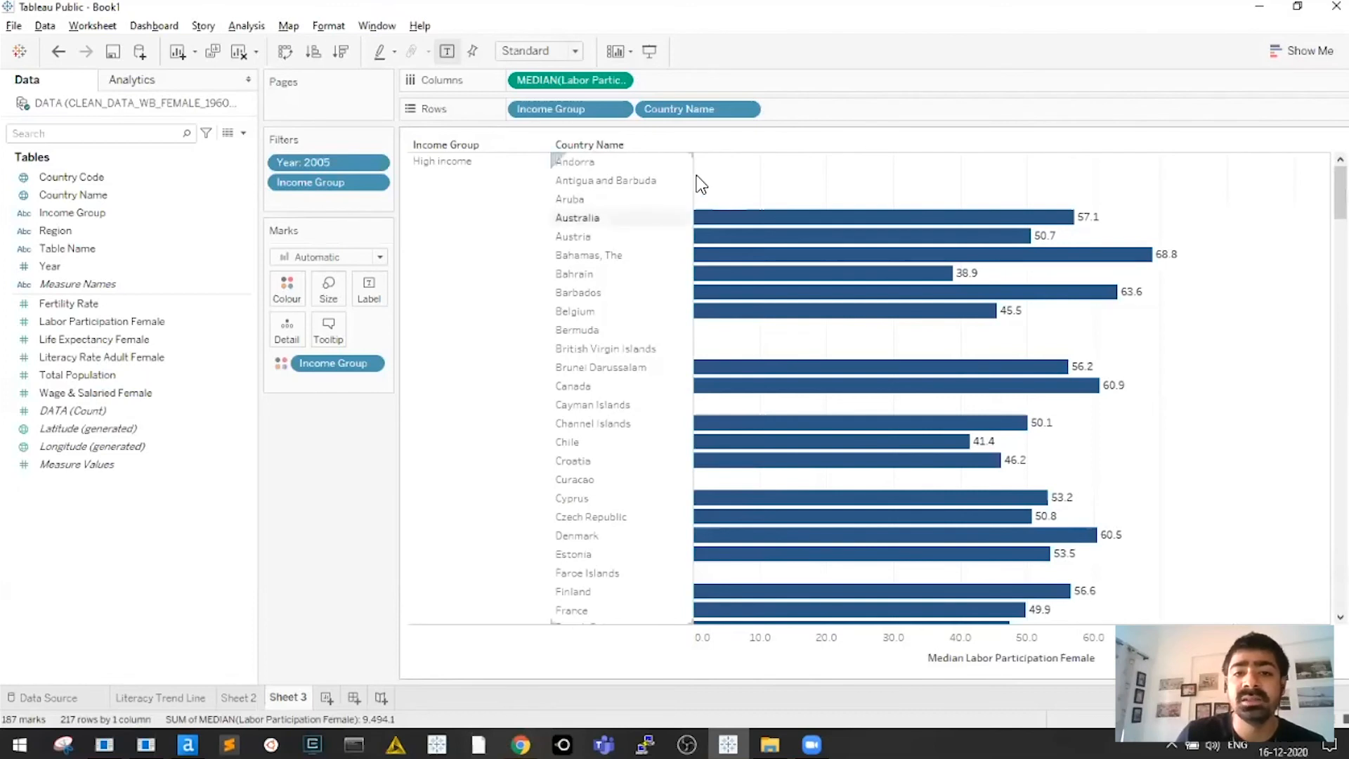
drag(693, 177, 689, 178)
drag(415, 196, 430, 192)
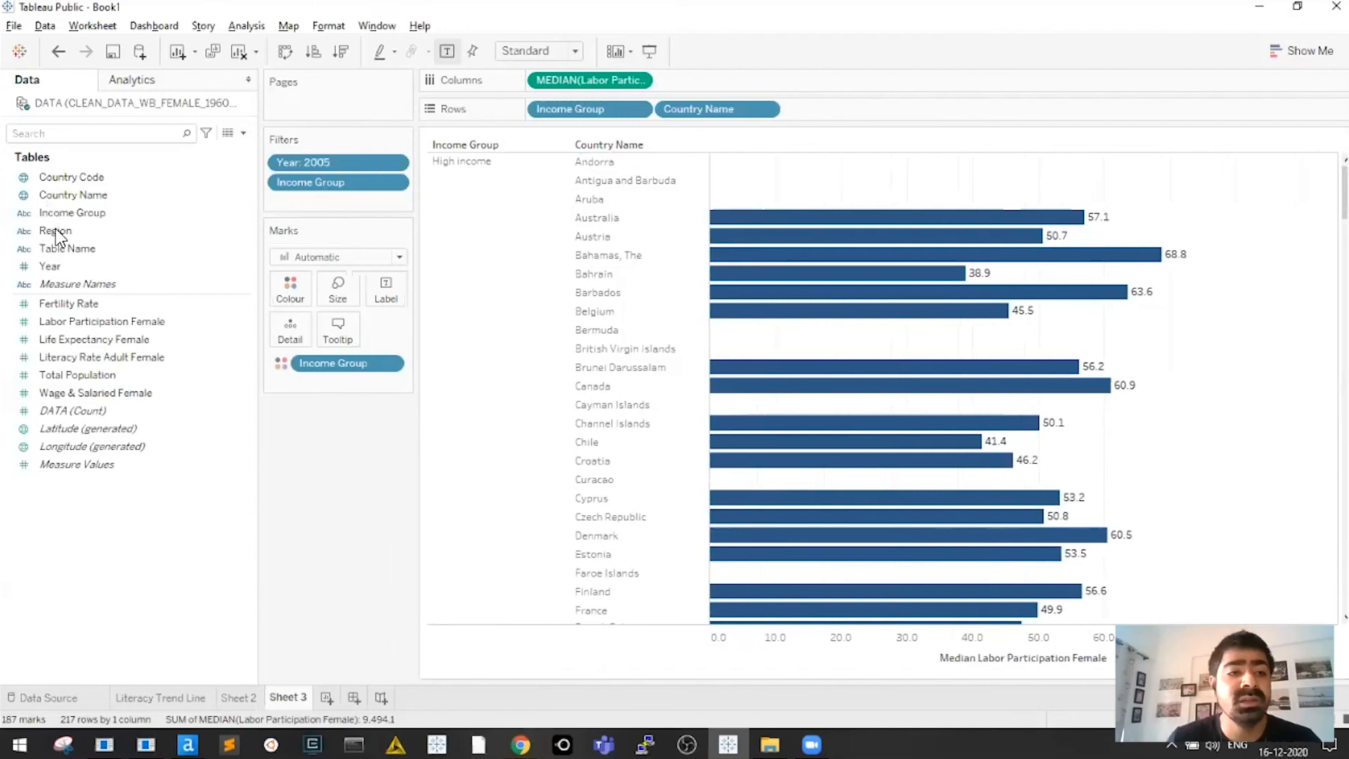
drag(67, 248, 343, 206)
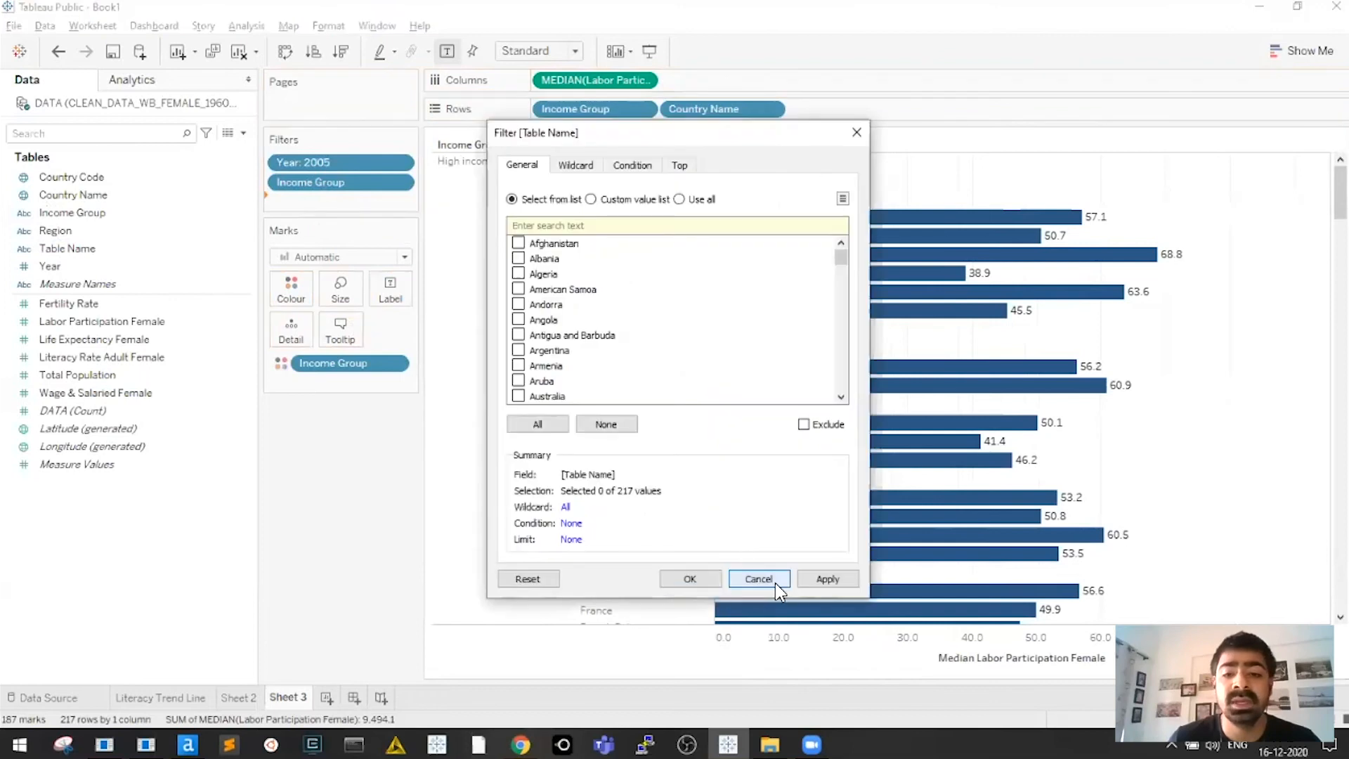
click(692, 582)
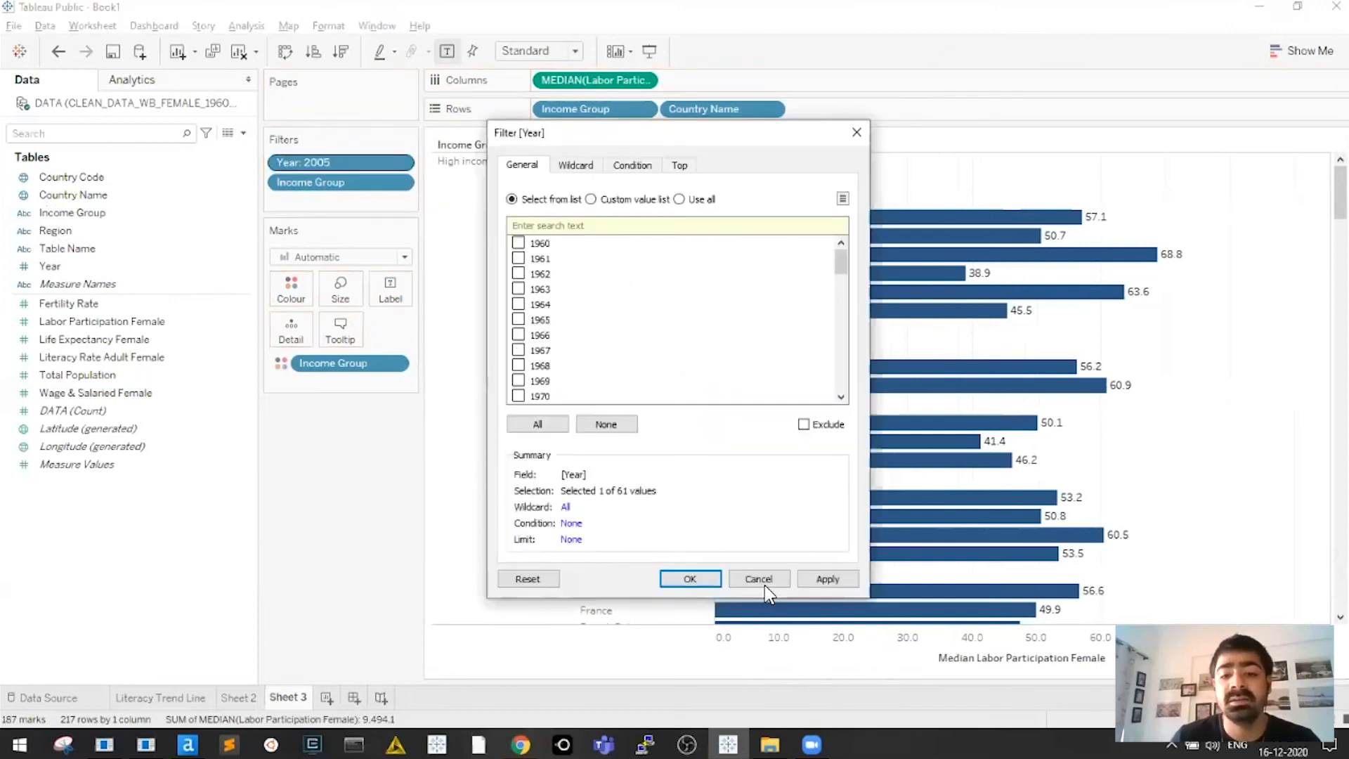
click(765, 585)
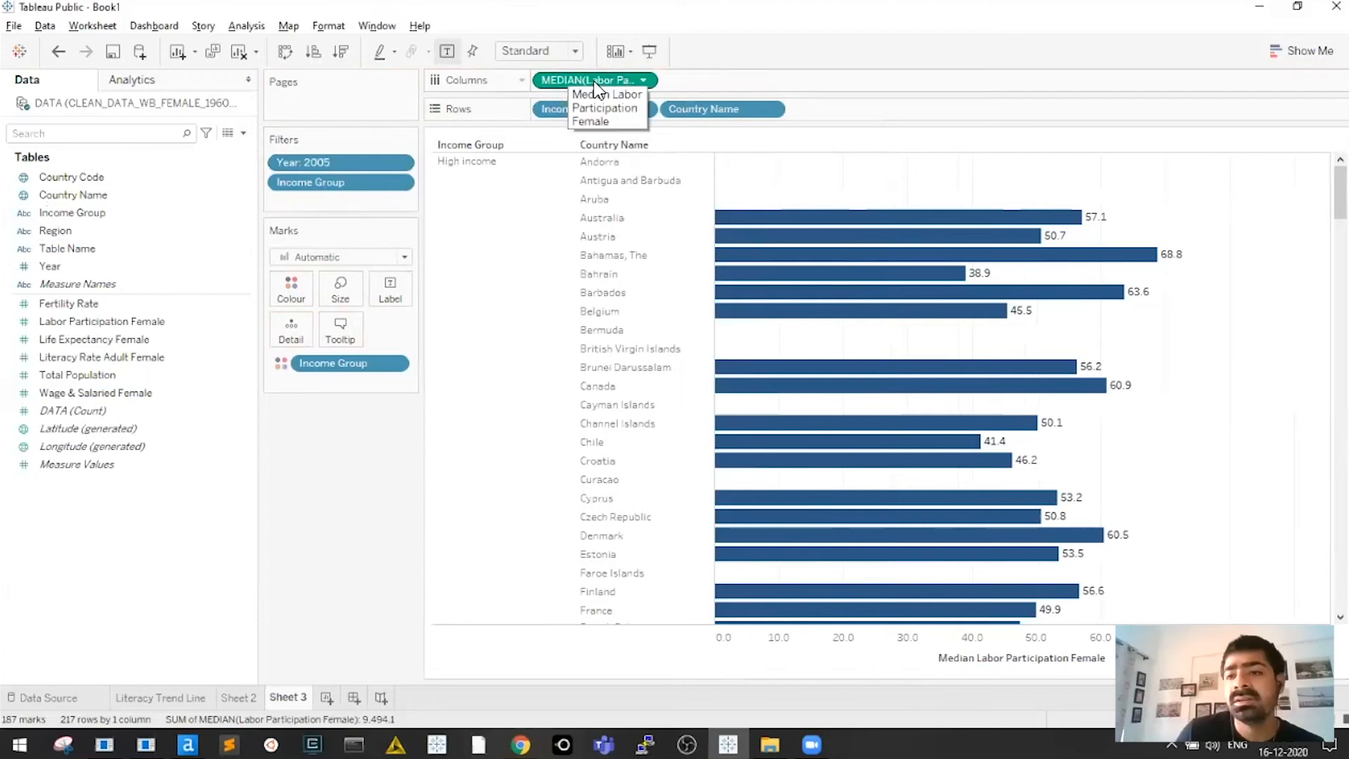
scroll(879, 386, down, 10)
scroll(878, 387, up, 10)
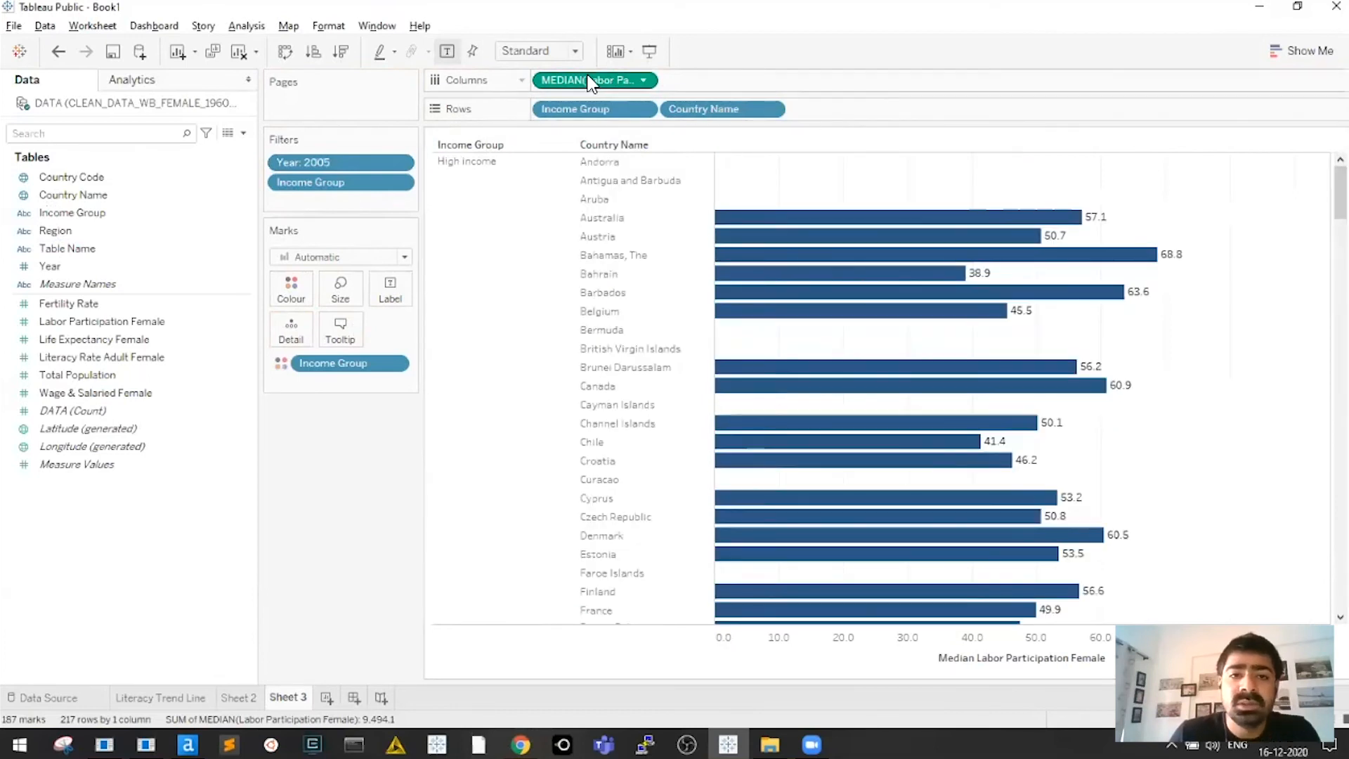
drag(555, 98, 719, 535)
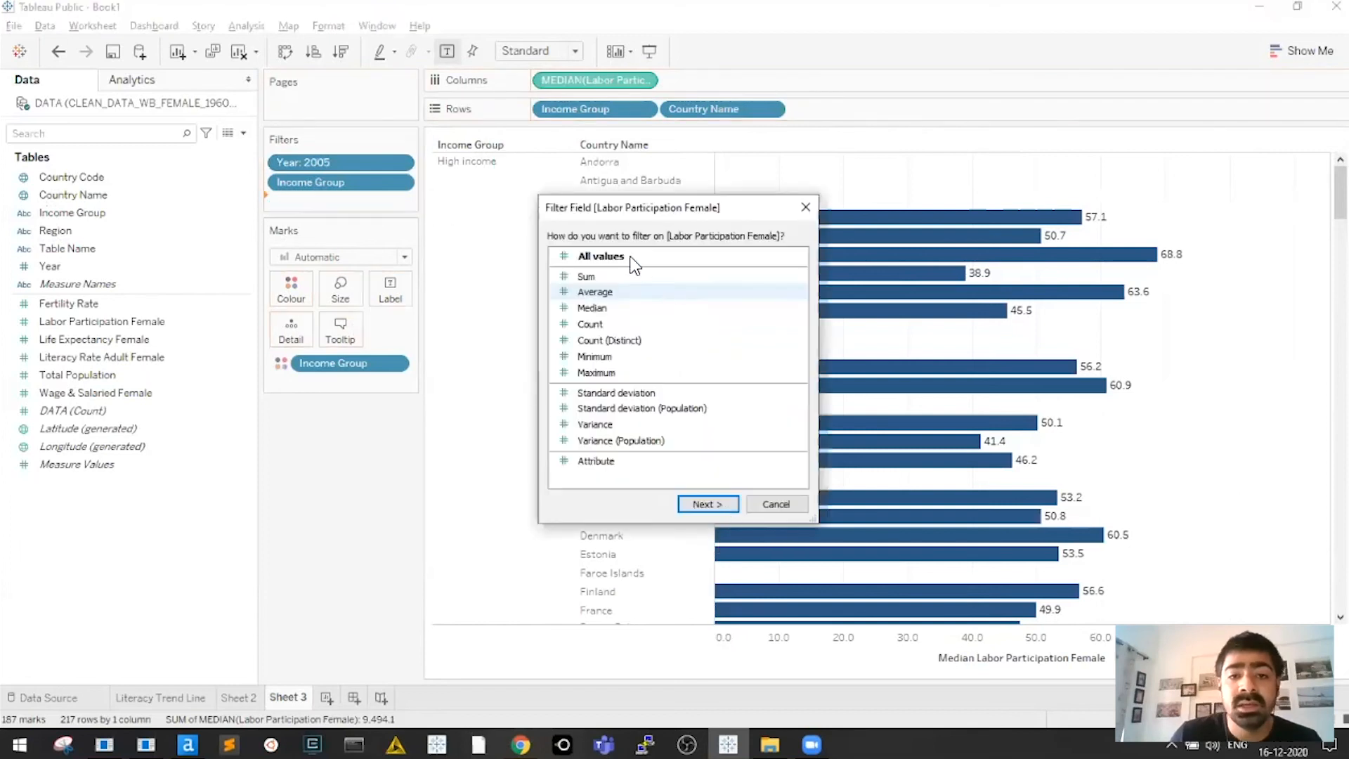
Filter Labor Participation Female with the Special option set to Non-null values
click(706, 504)
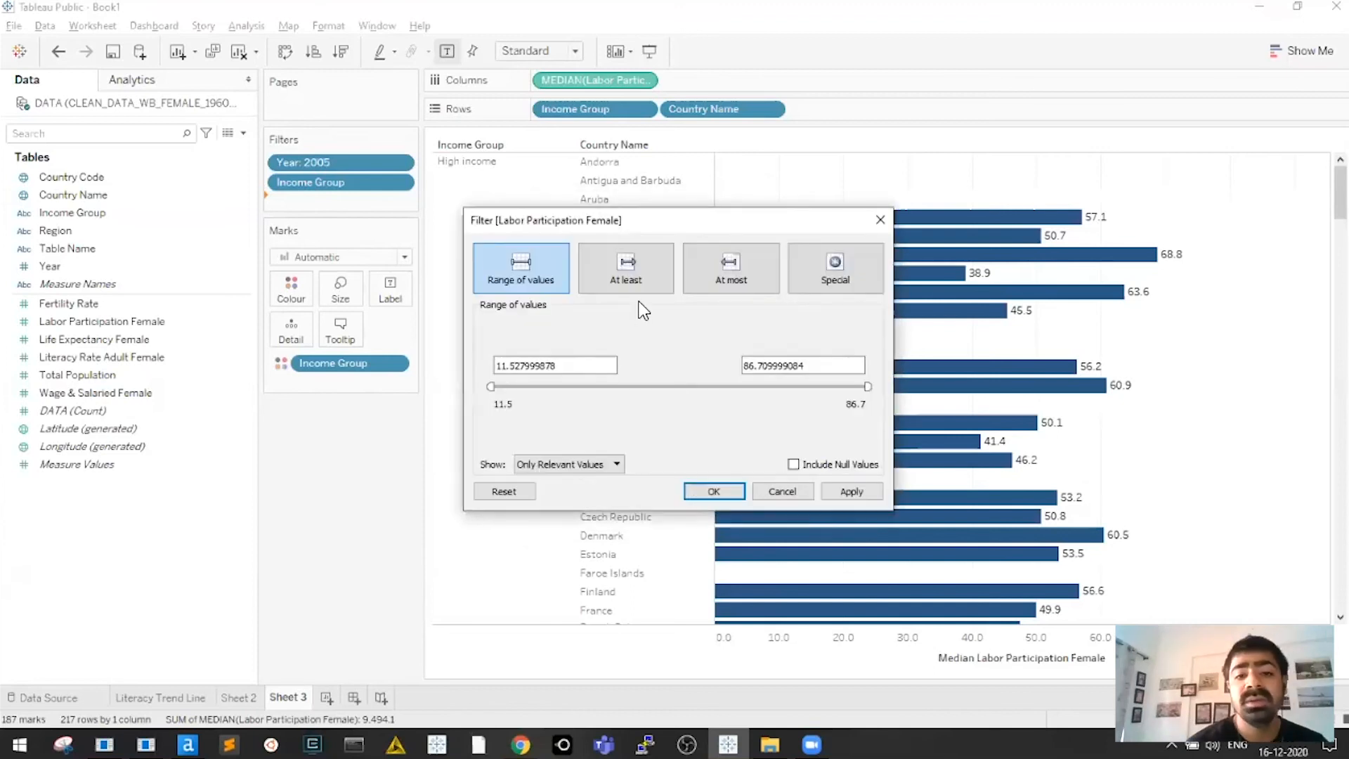
click(558, 284)
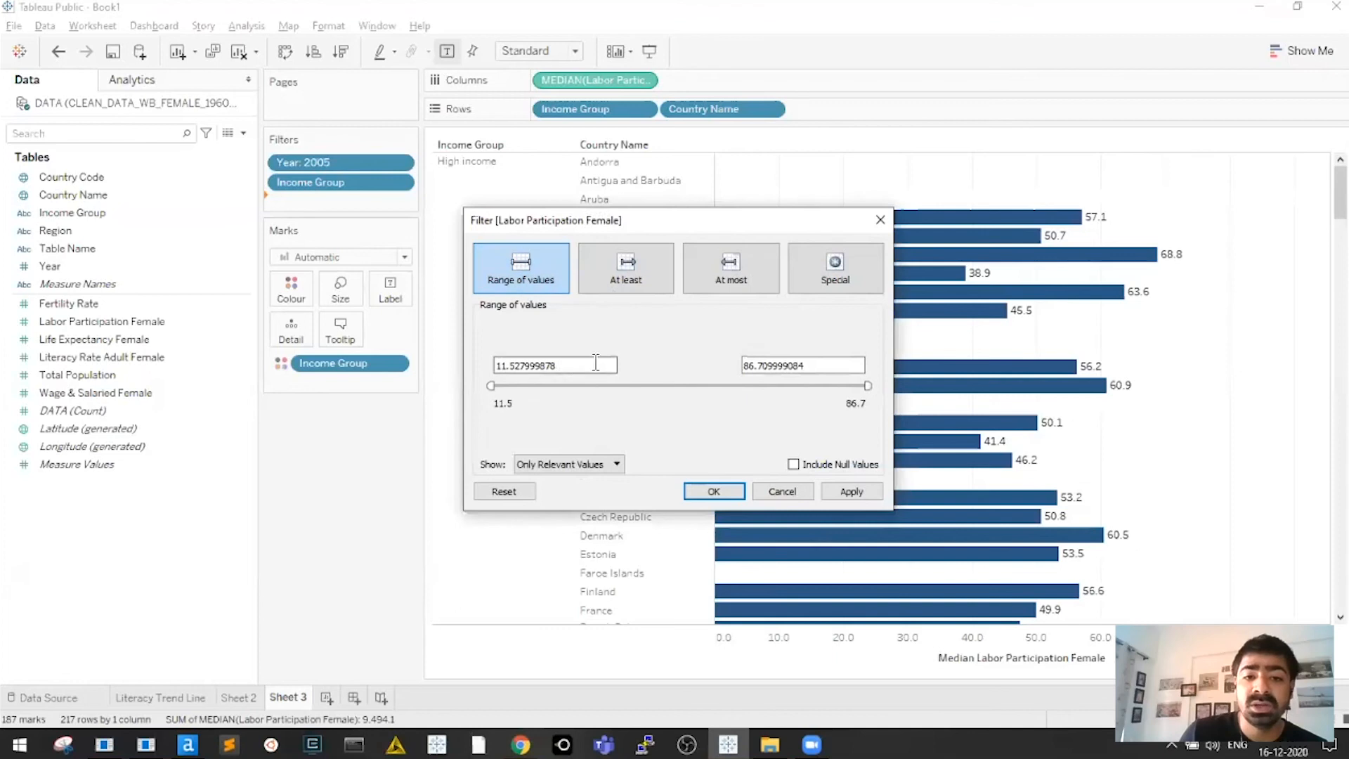
click(820, 365)
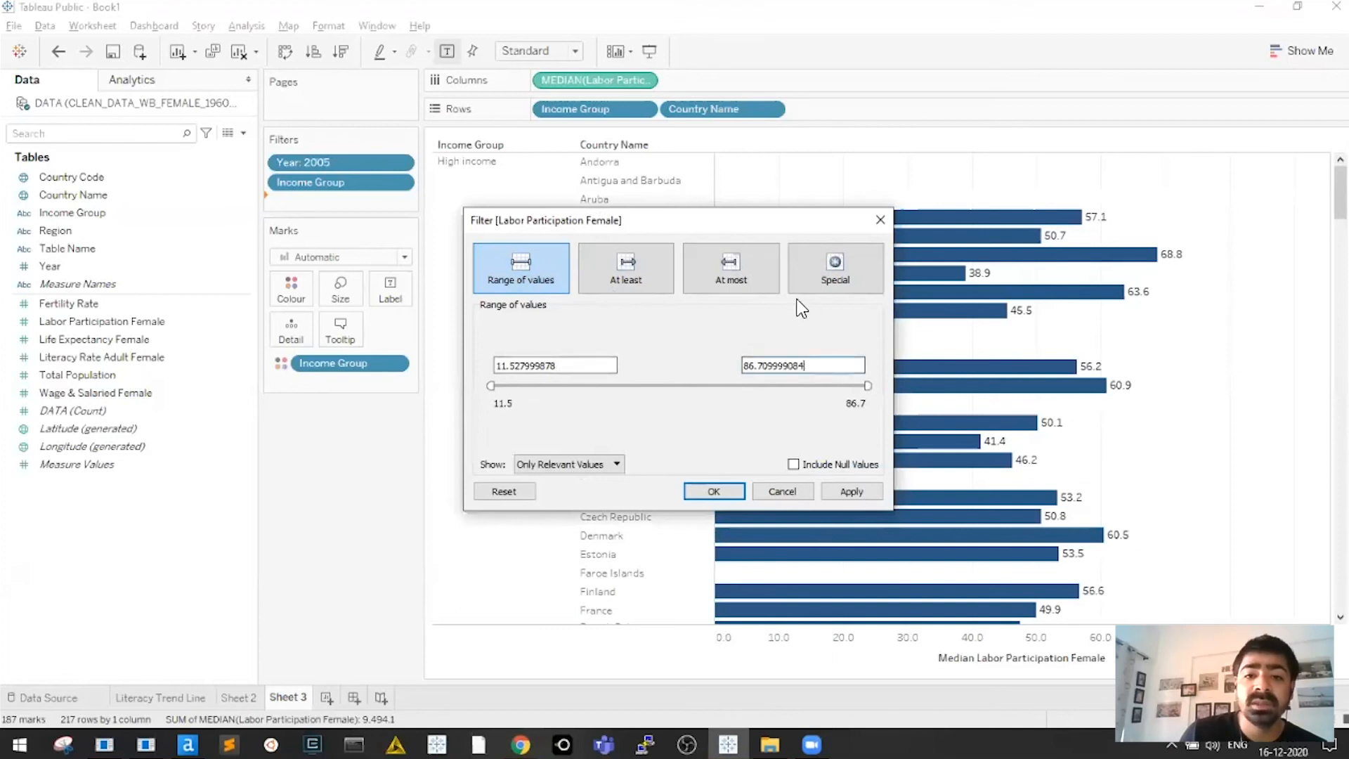
click(846, 270)
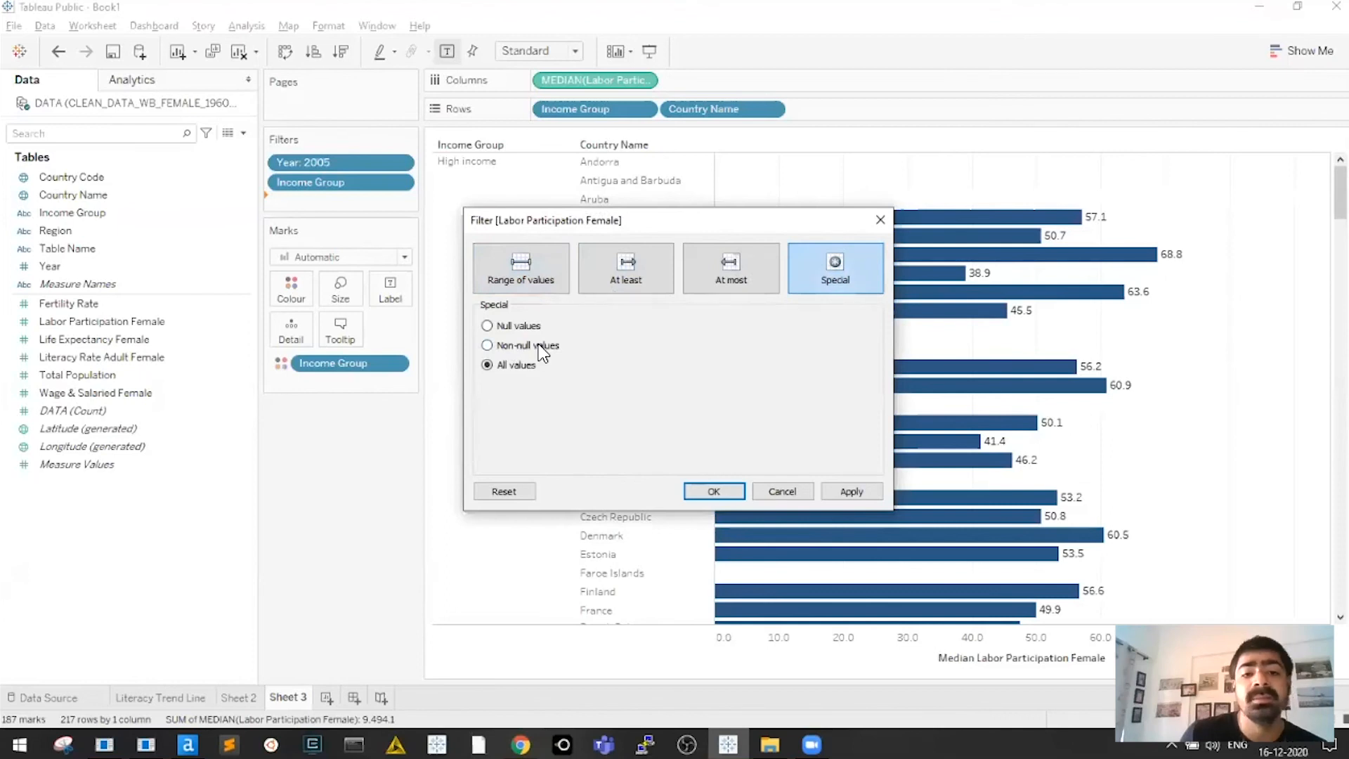
drag(653, 224, 316, 251)
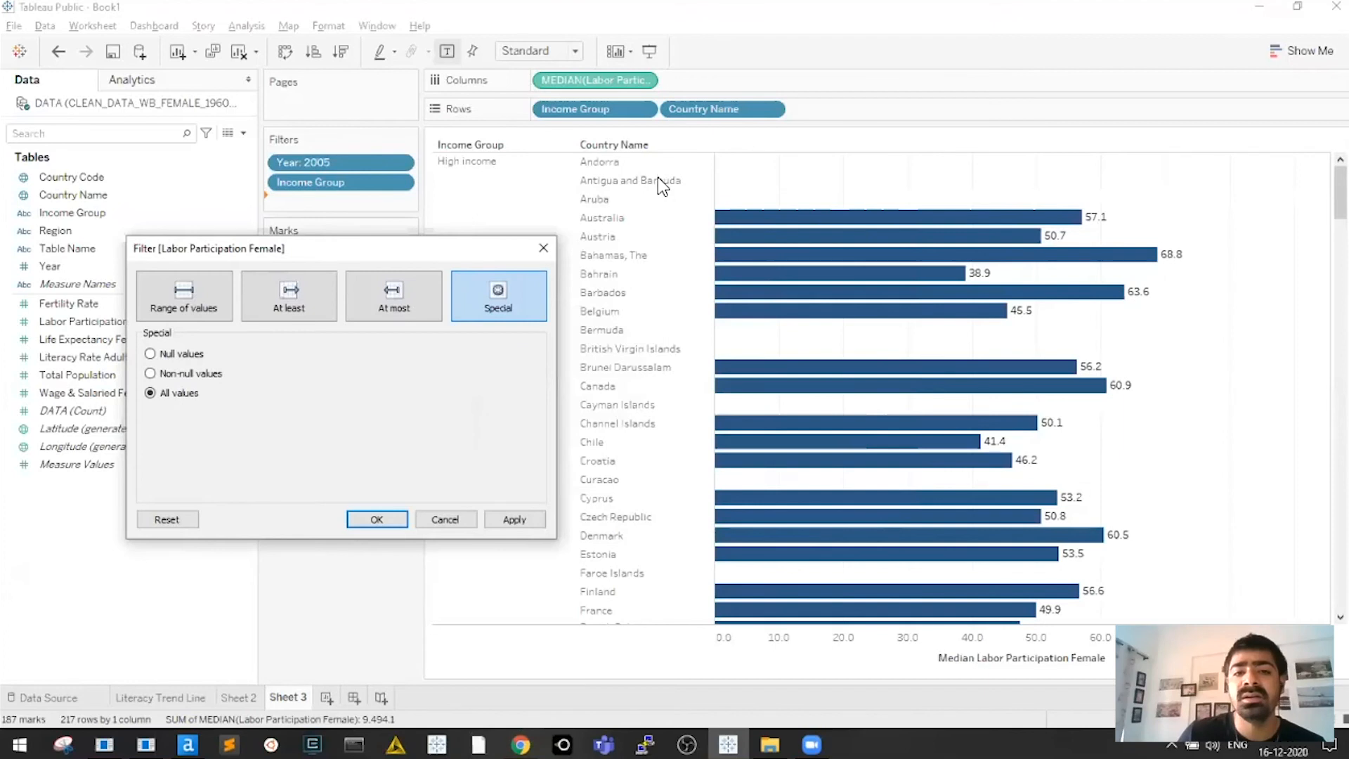
click(152, 373)
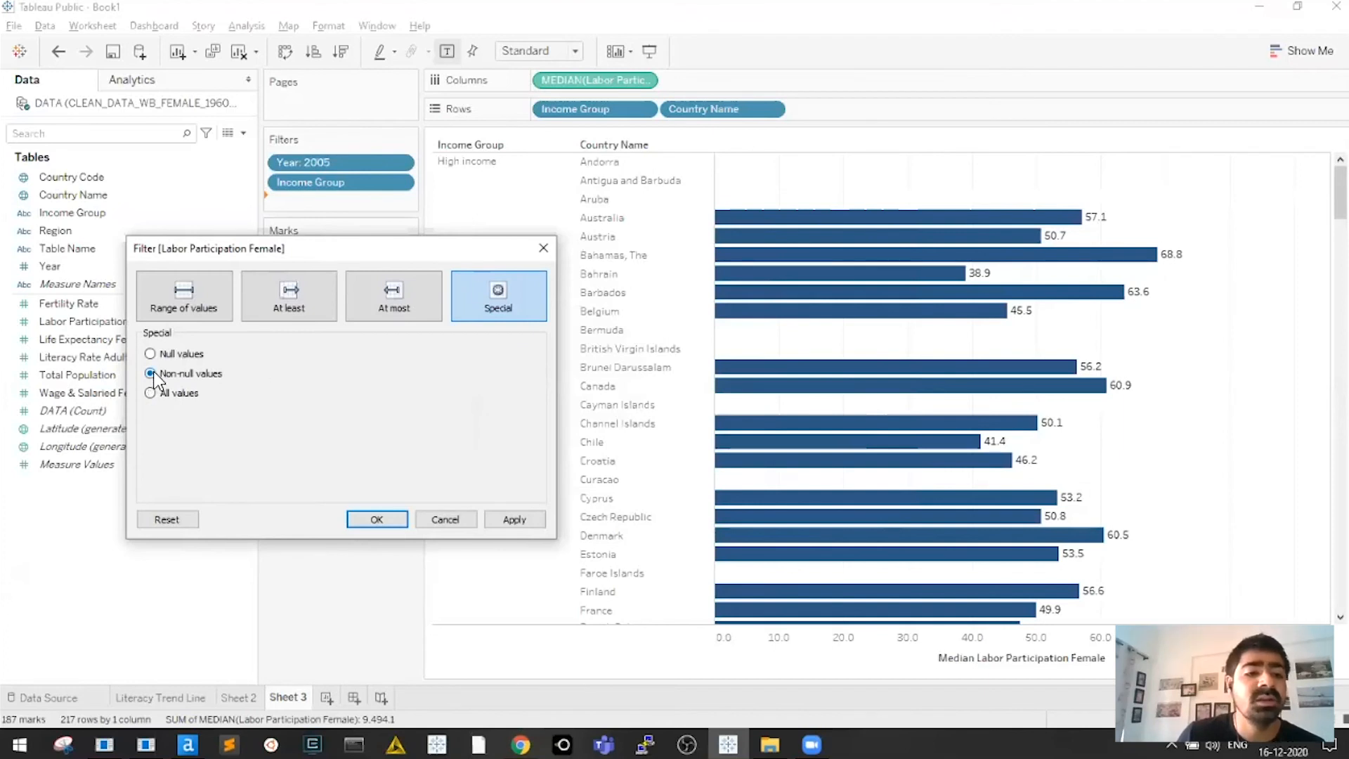
click(399, 519)
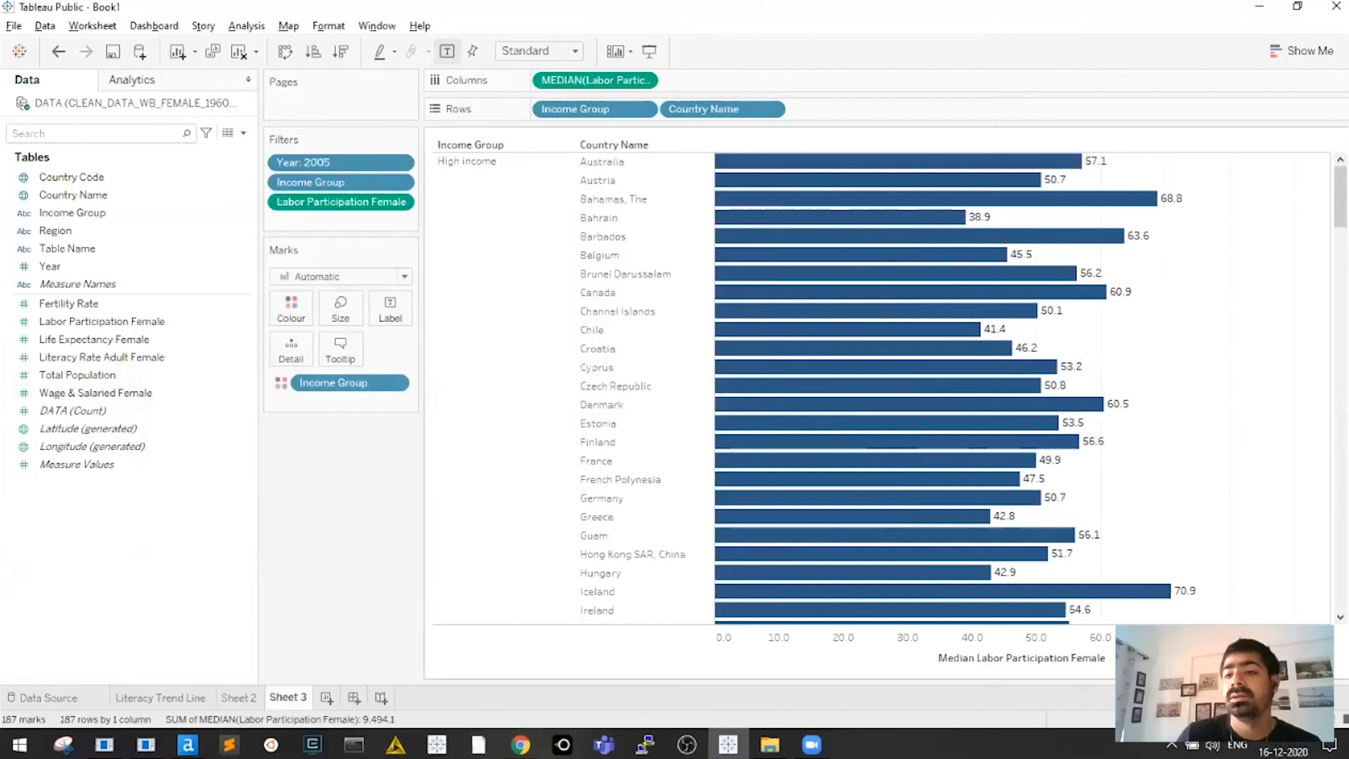
Scroll through the country bars and nudge the row height down slightly
scroll(878, 387, down, 3)
scroll(878, 386, down, 20)
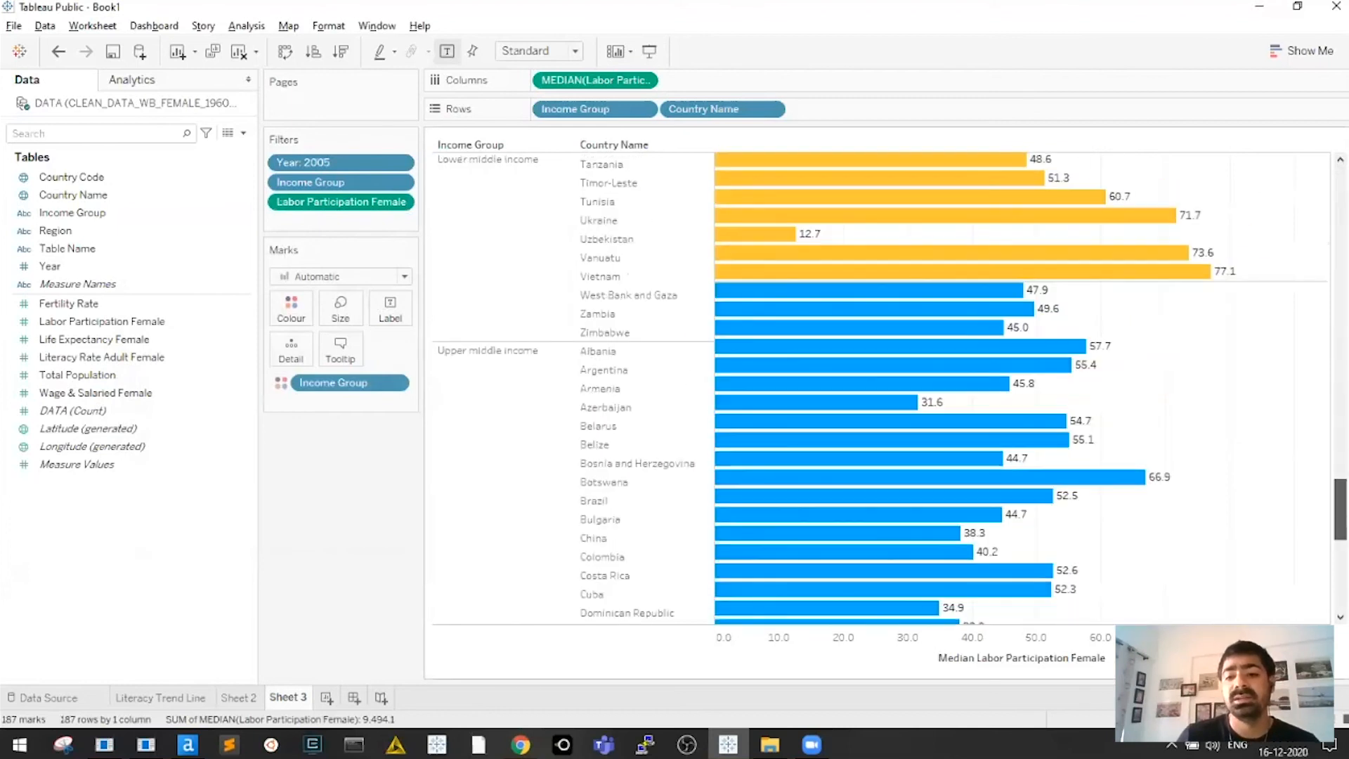
scroll(879, 386, down, 10)
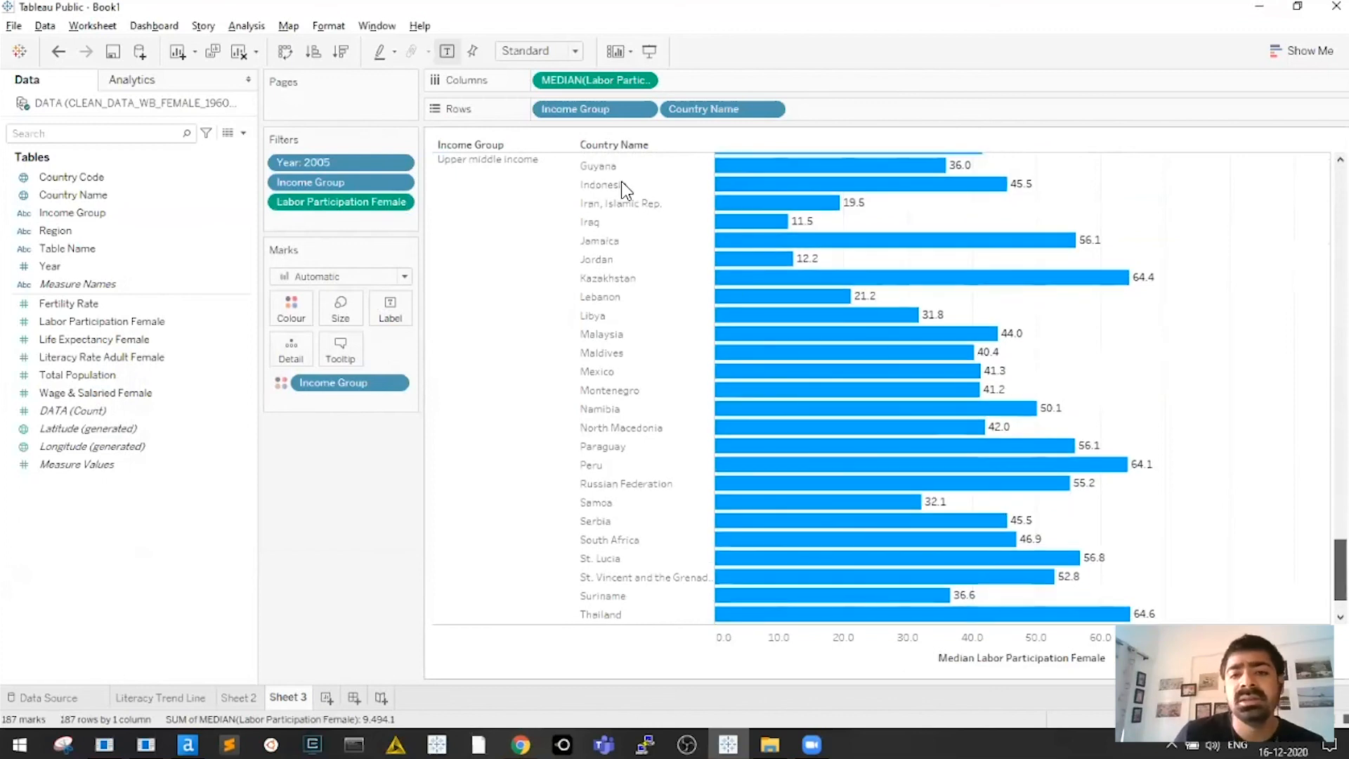
scroll(641, 168, up, 8)
scroll(641, 168, up, 7)
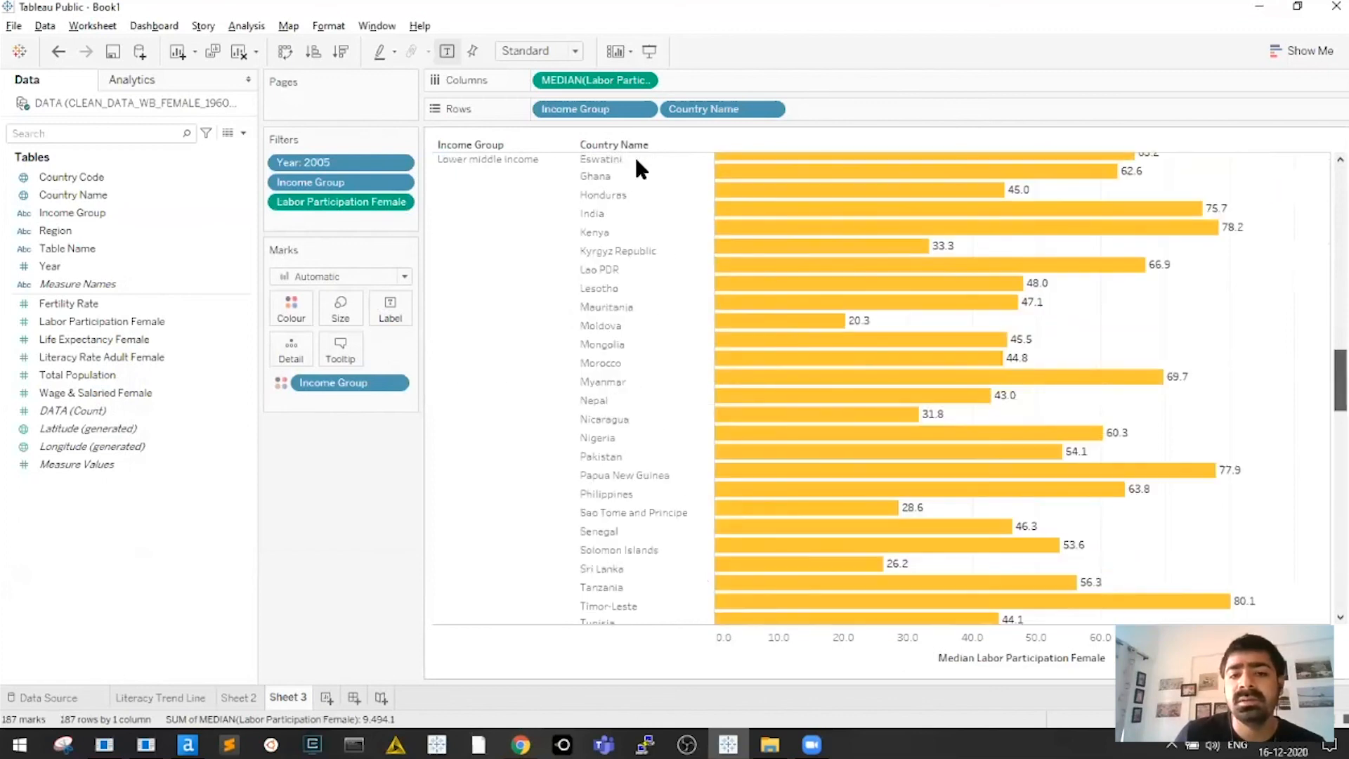
scroll(637, 161, up, 15)
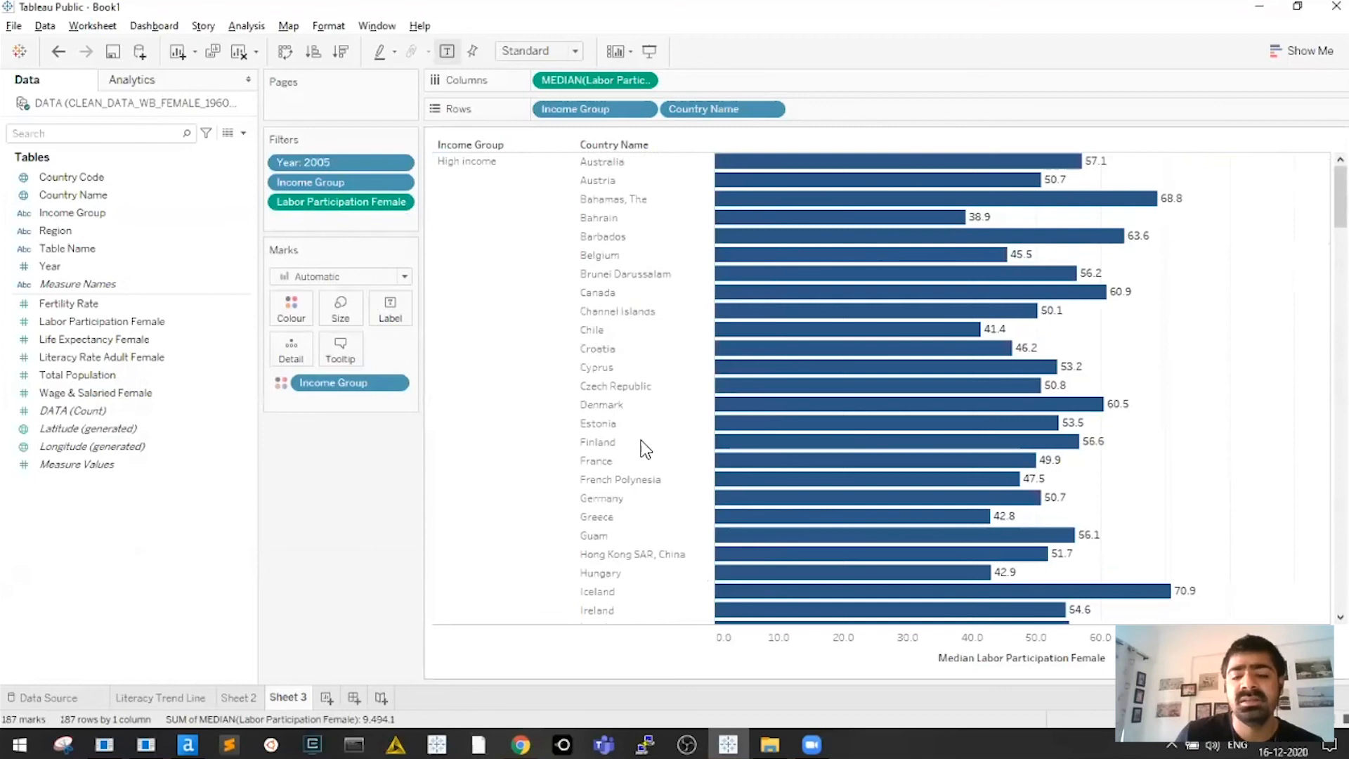
scroll(636, 436, down, 10)
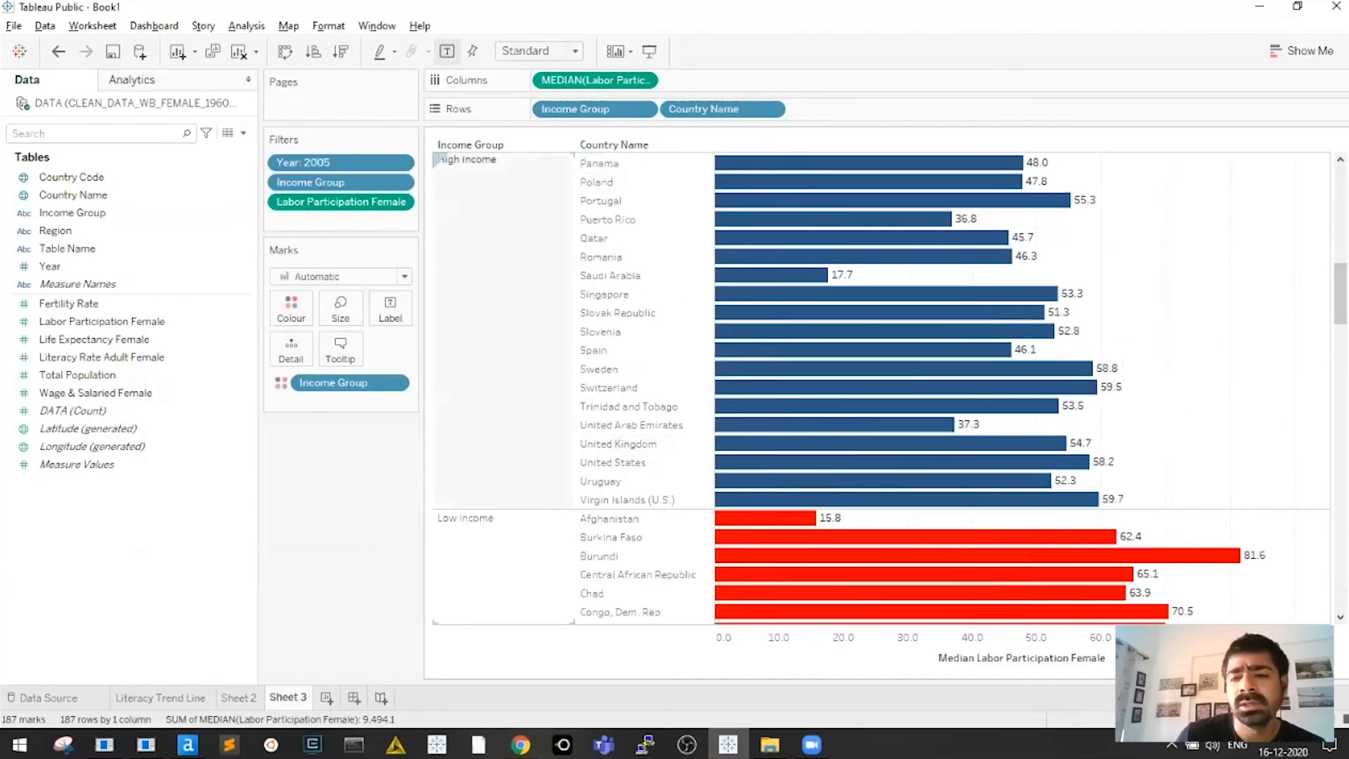
drag(1341, 294, 1341, 287)
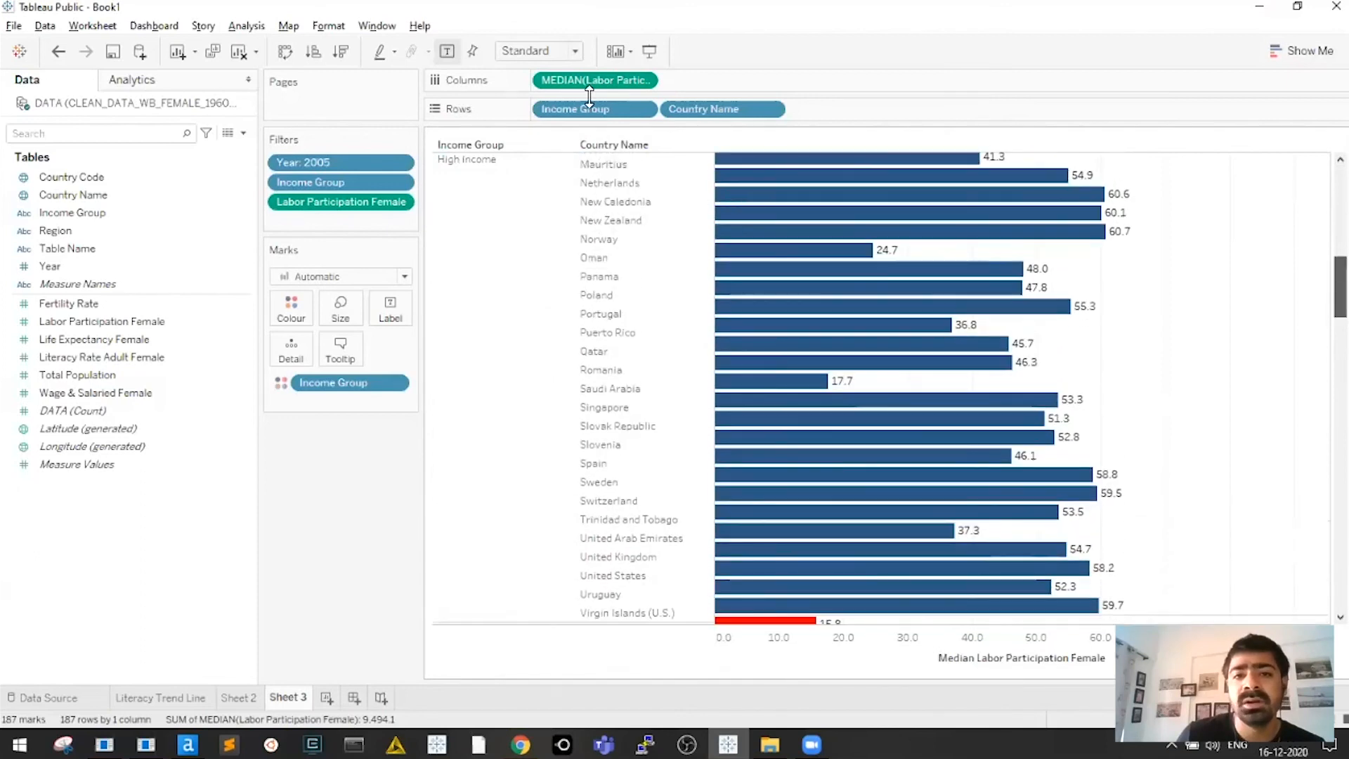
scroll(589, 95, down, 5)
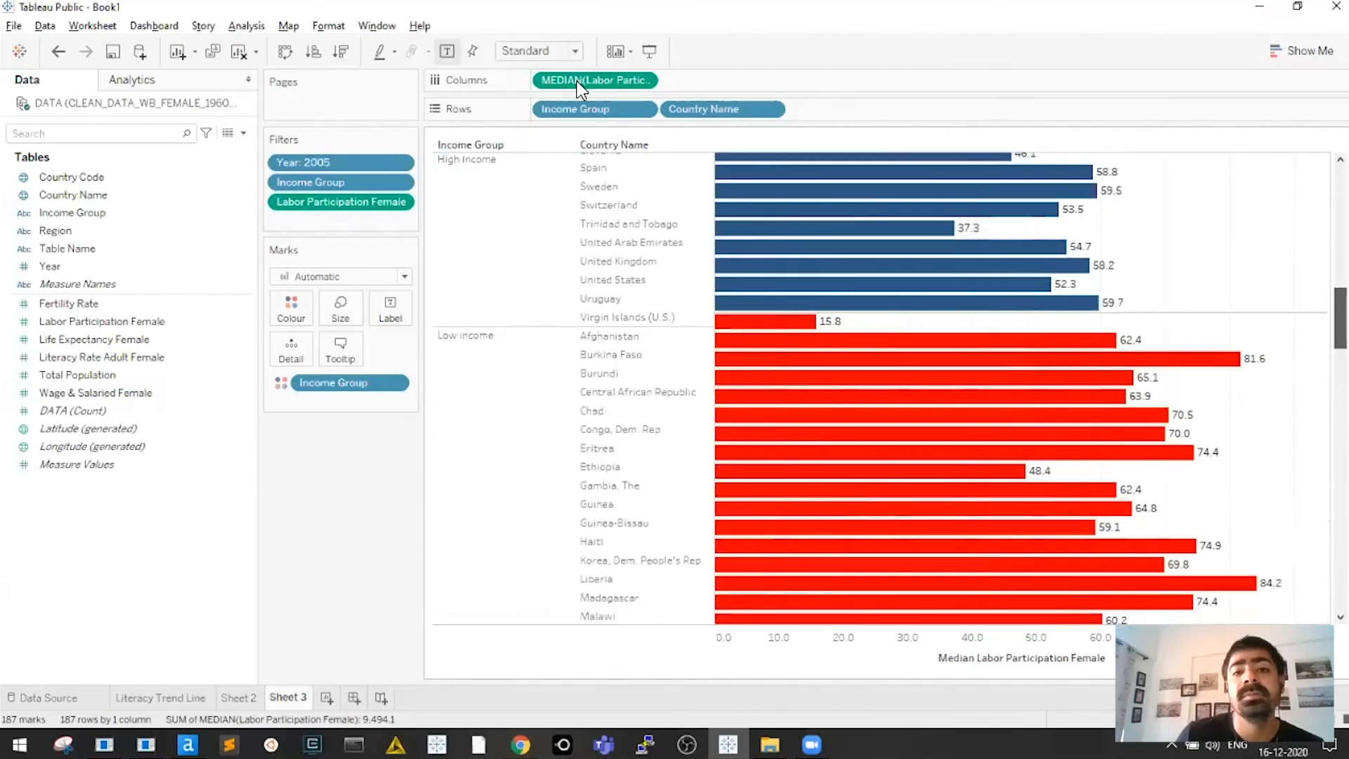
scroll(576, 80, up, 10)
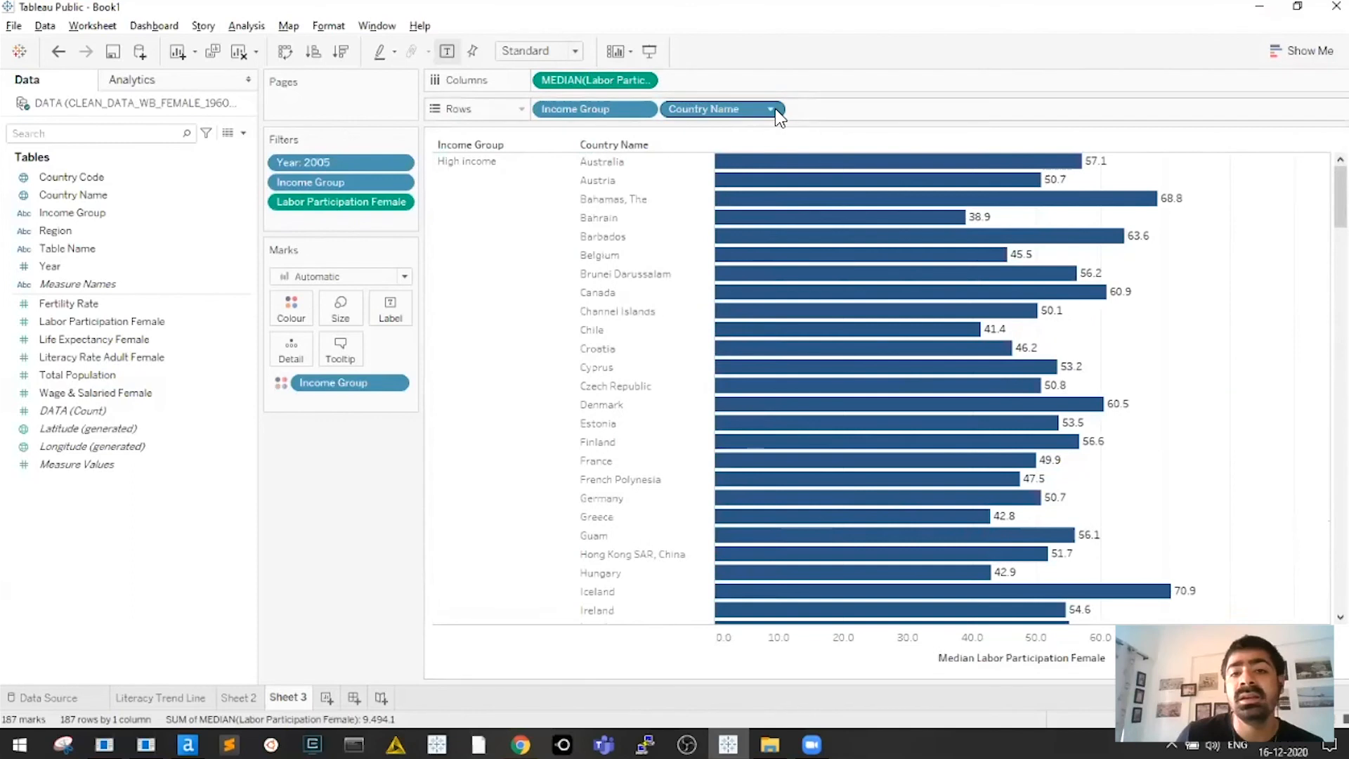
Sort Country Name ascending by median Labor Participation Female and shorten the bar rows
click(771, 109)
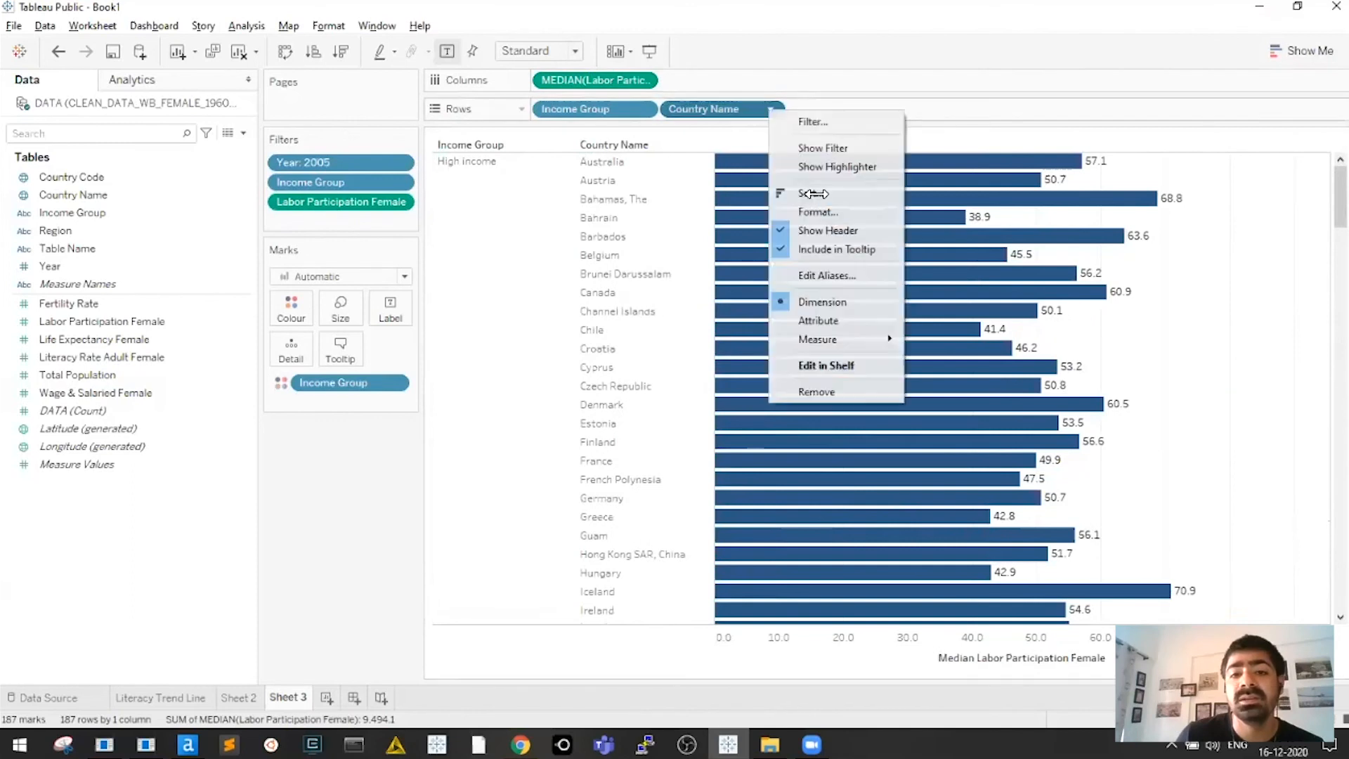
click(809, 194)
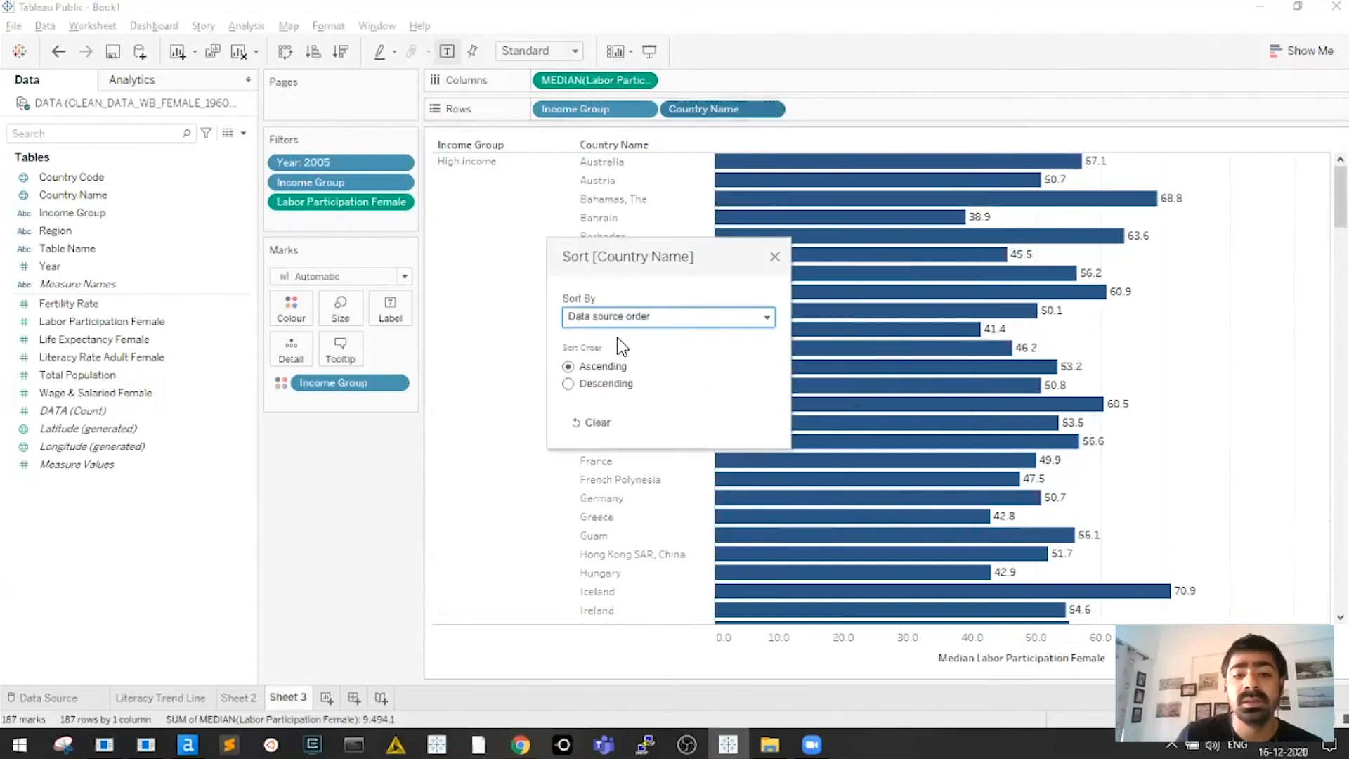
drag(618, 261, 433, 226)
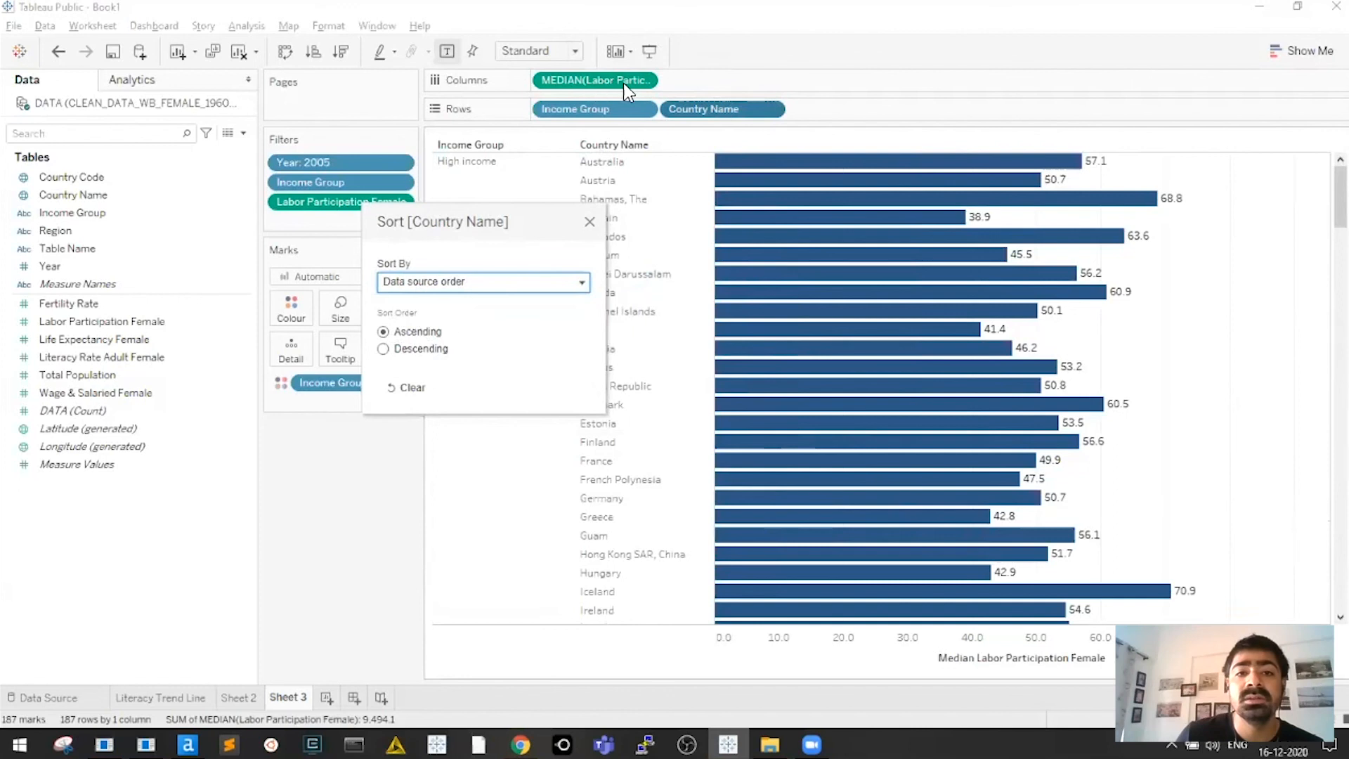
click(479, 283)
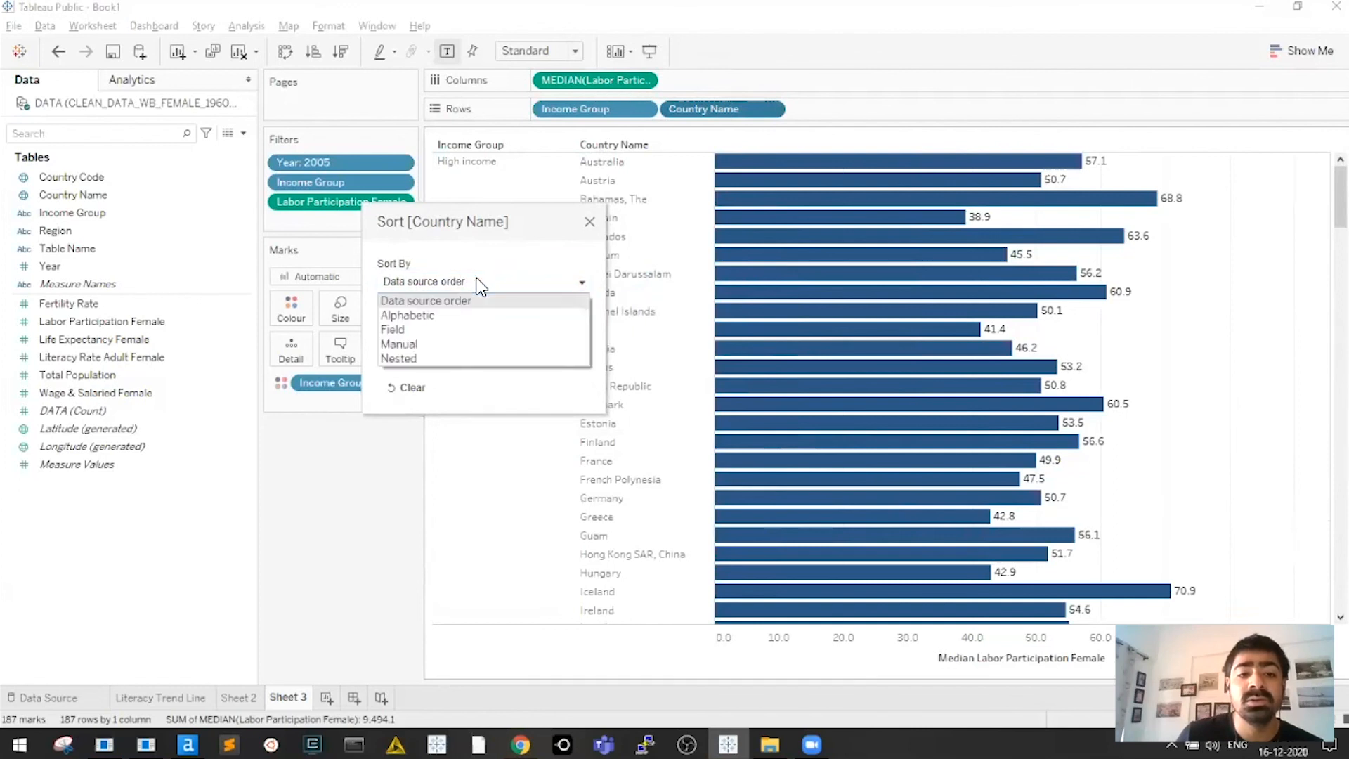
click(408, 329)
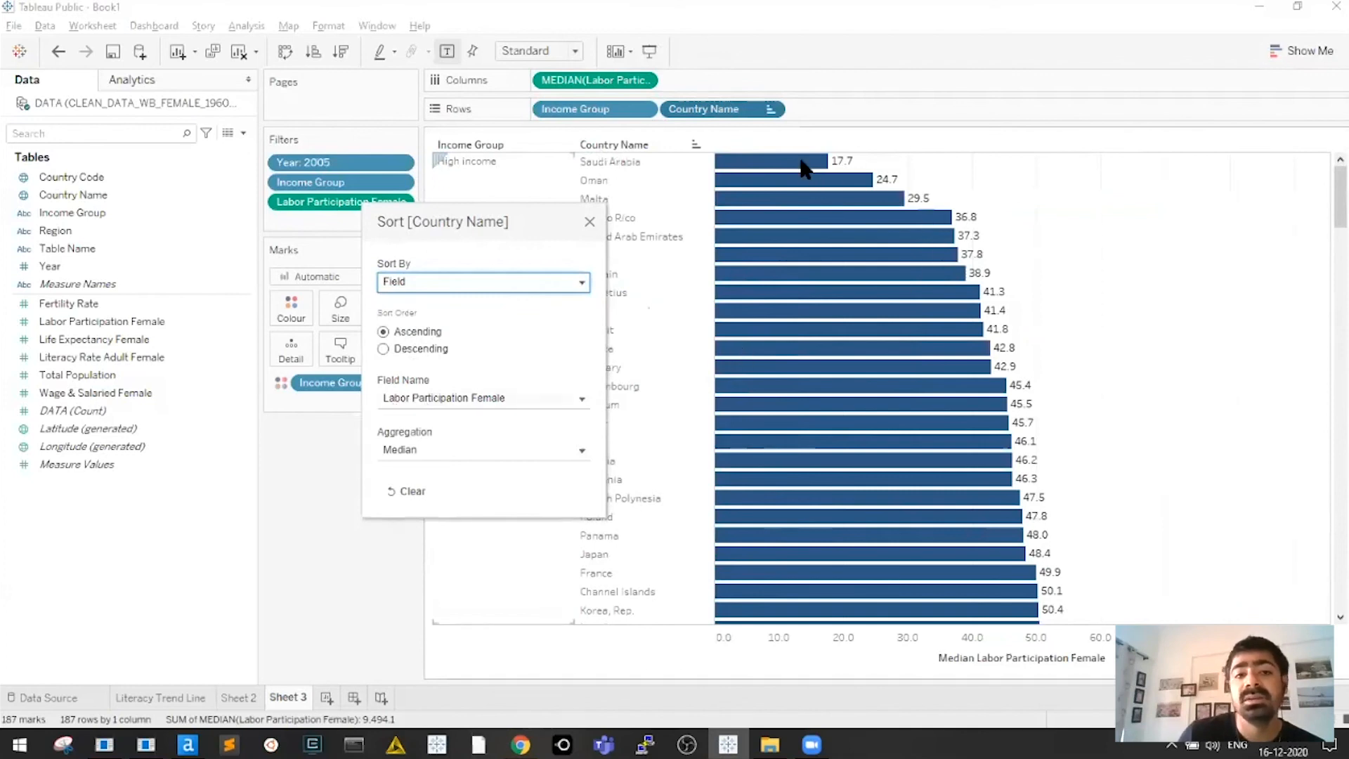
drag(522, 228, 456, 196)
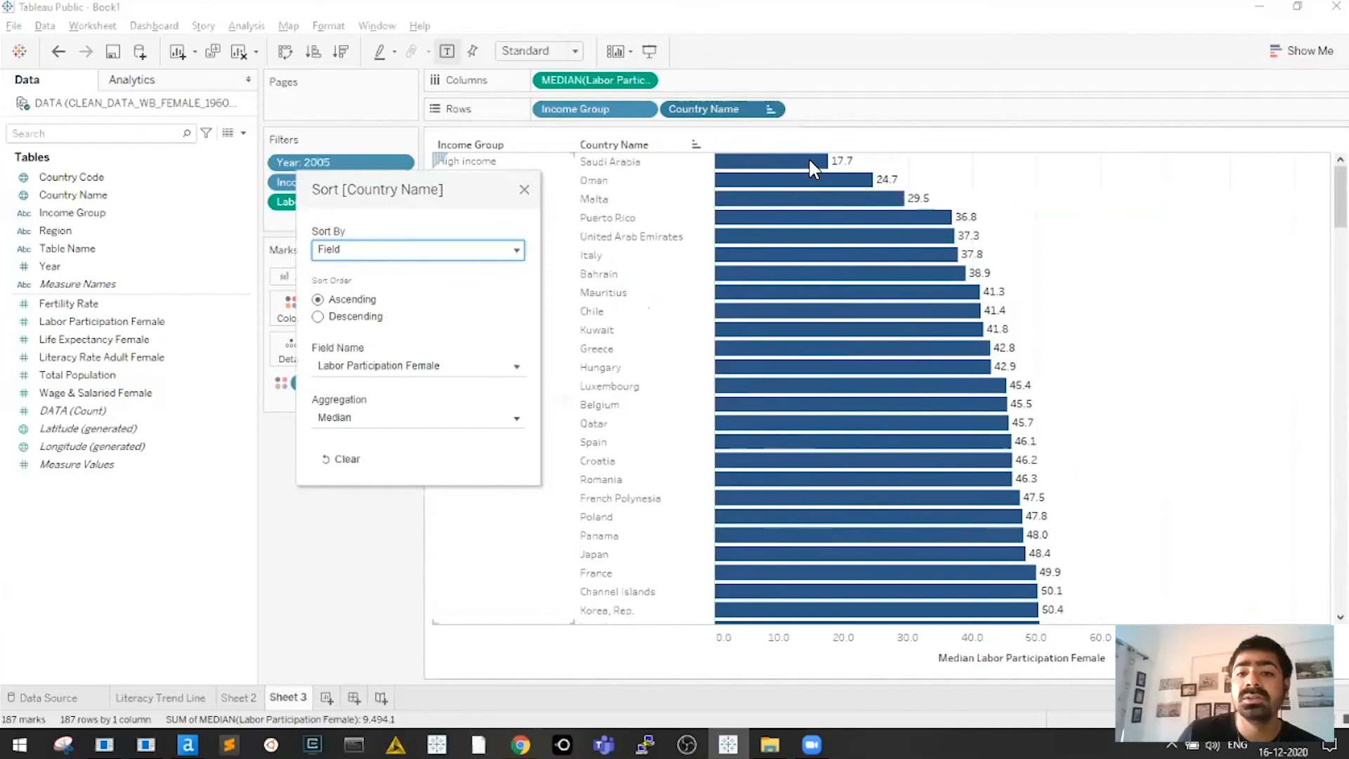
click(526, 188)
scroll(664, 185, down, 4)
scroll(664, 185, up, 4)
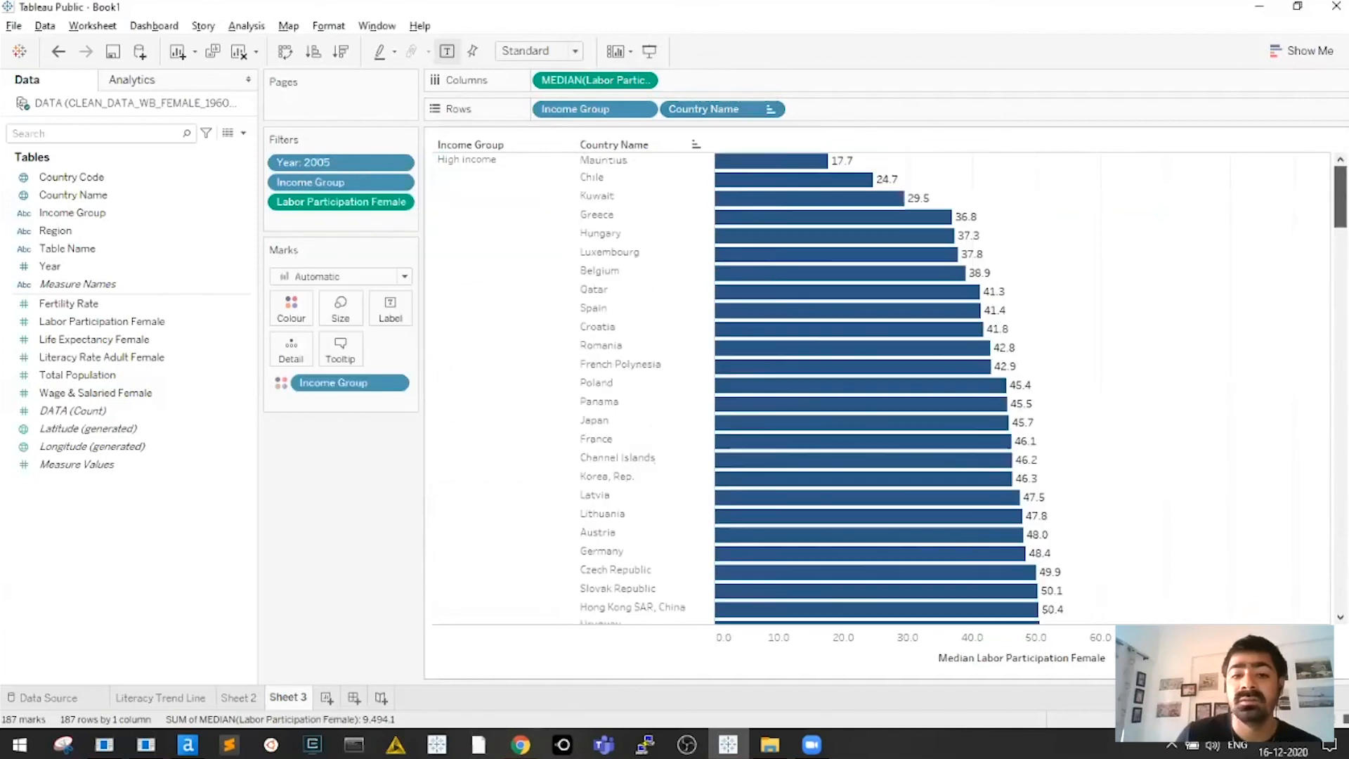
drag(669, 171, 669, 168)
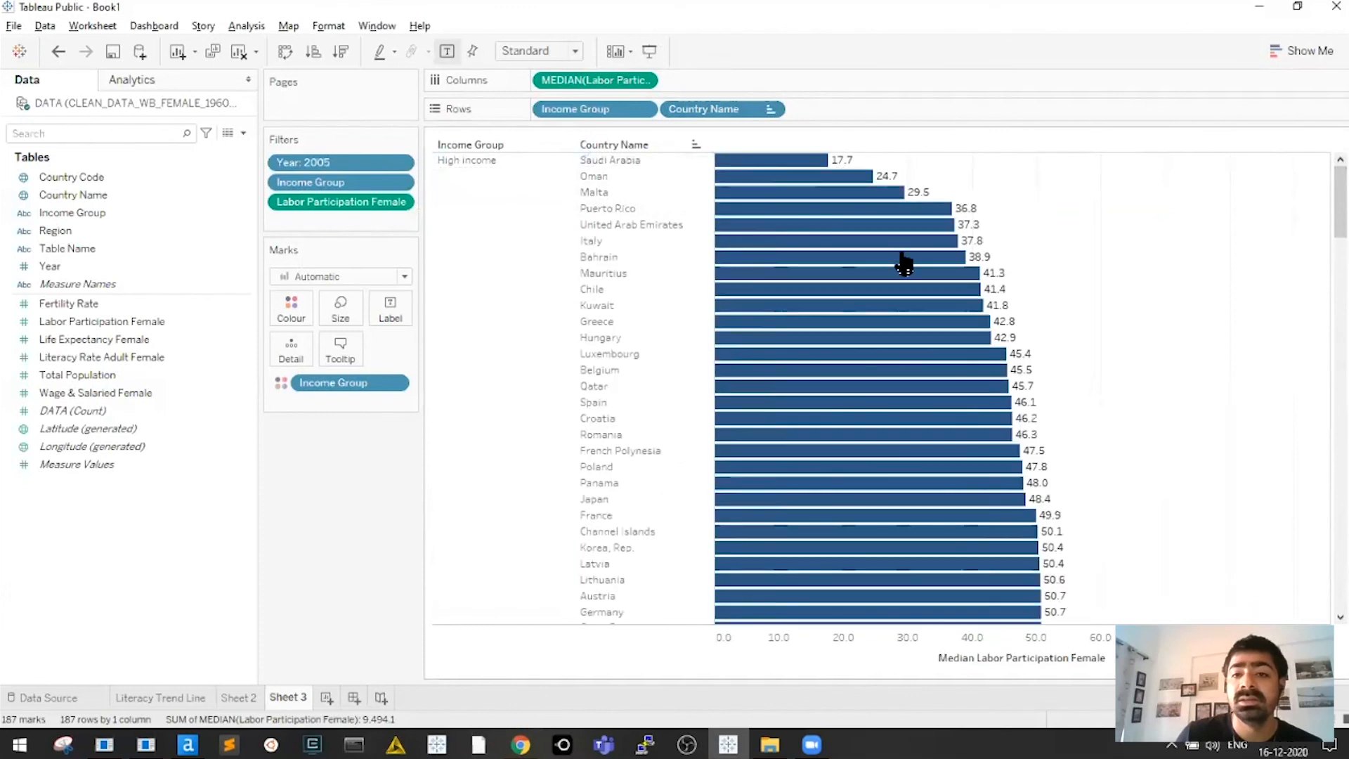
Turn off tooltips for the bar marks
click(340, 348)
click(461, 442)
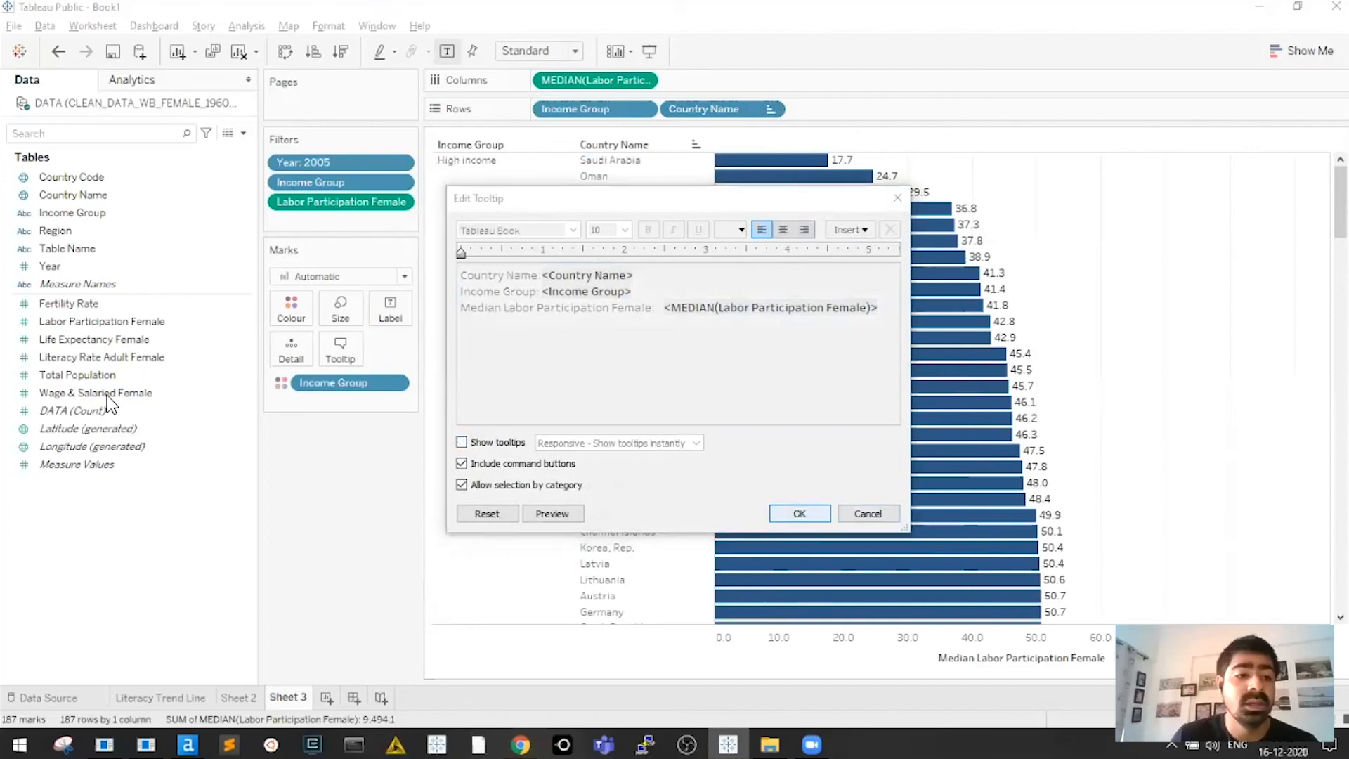
key(Return)
Add Wage & Salaried Female to Columns as a second bar chart and scroll down the countries
click(84, 388)
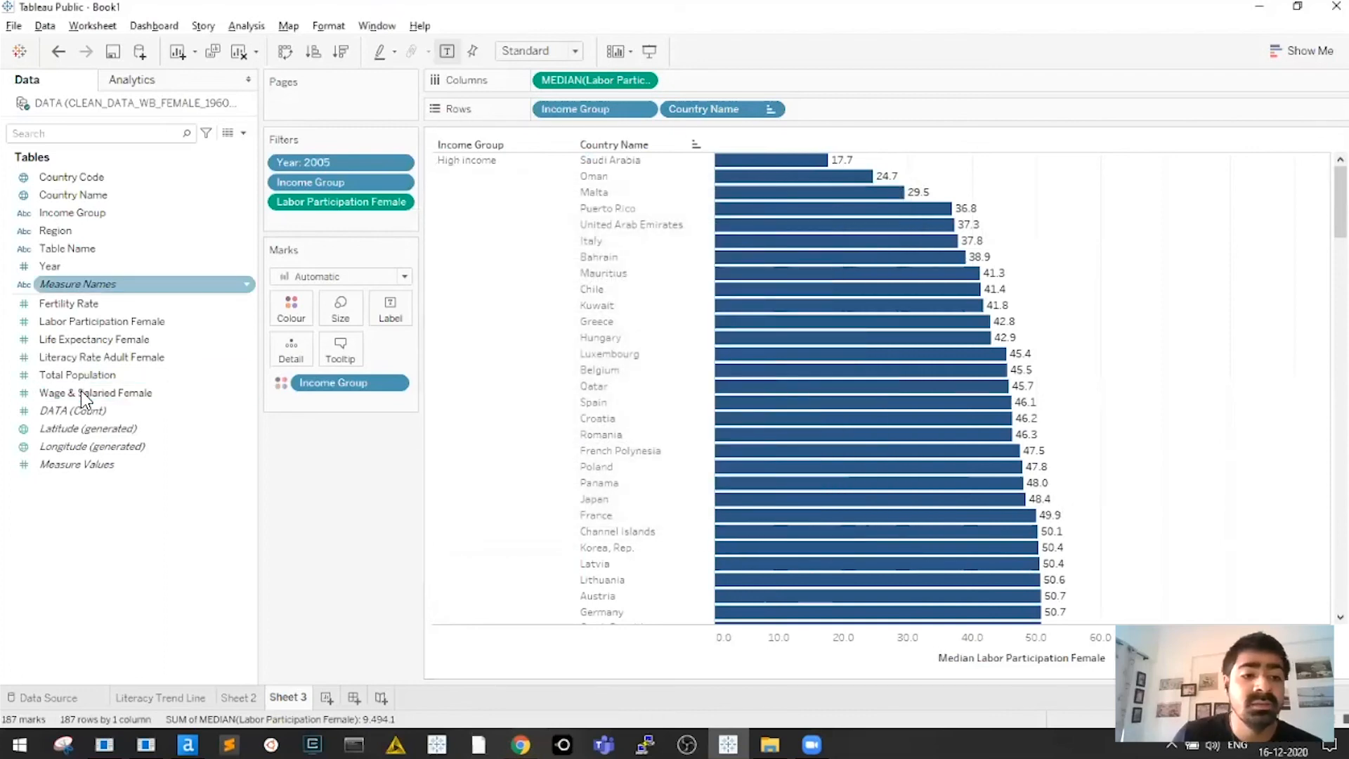
drag(54, 393, 723, 77)
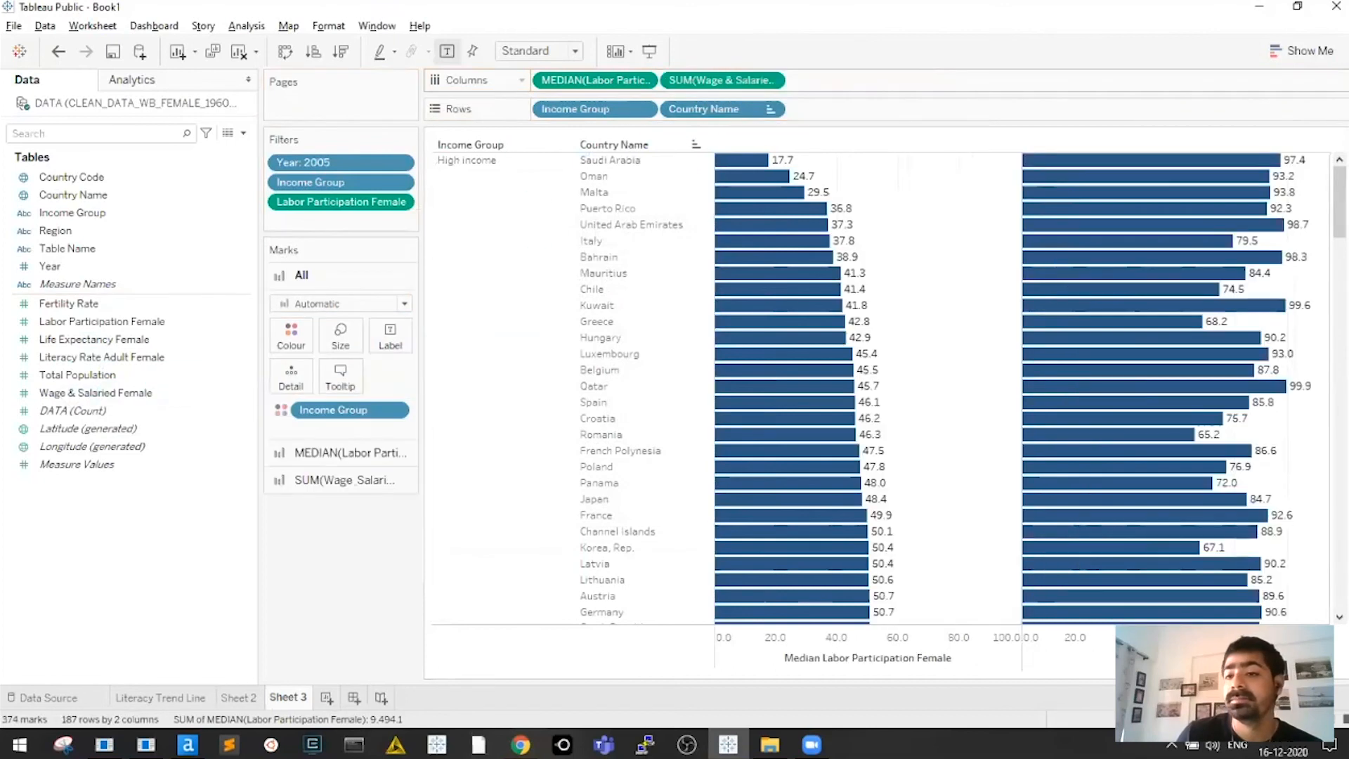
scroll(878, 386, down, 5)
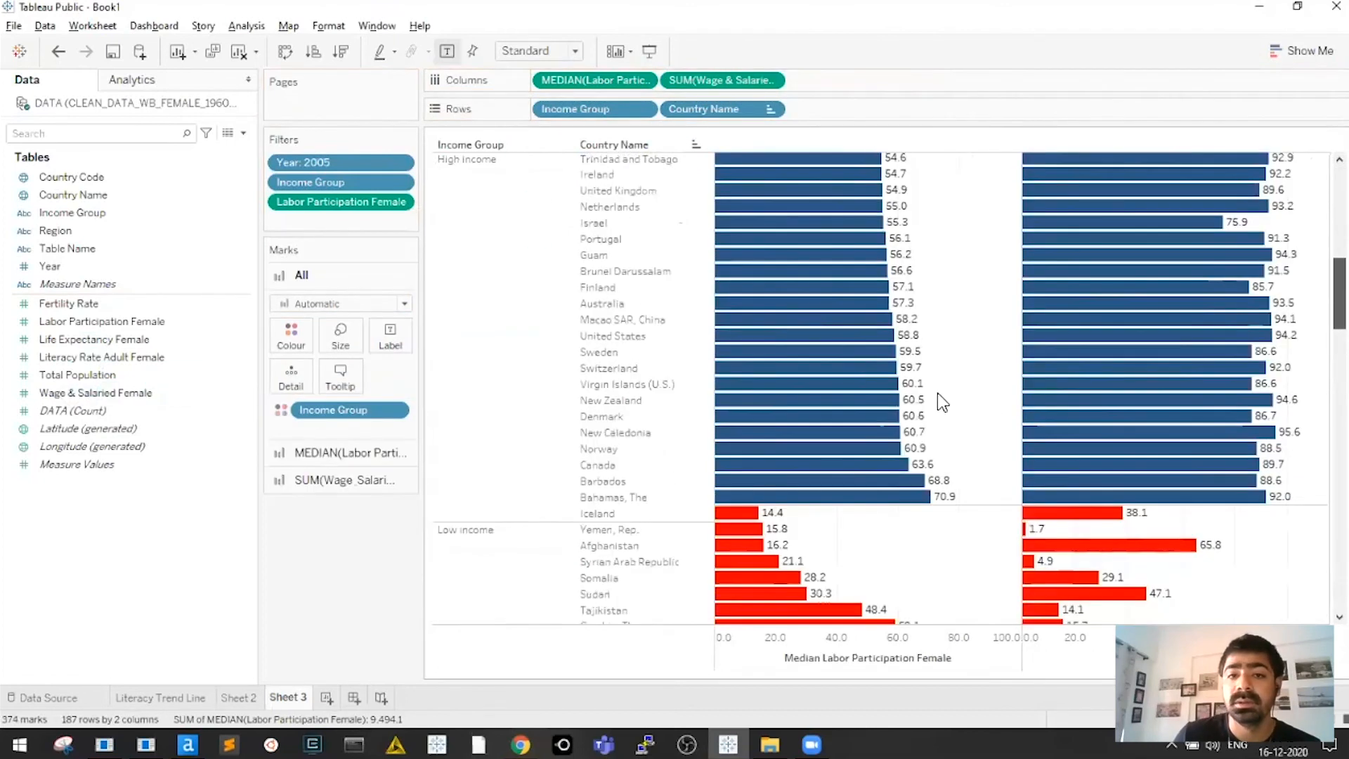
scroll(854, 306, down, 6)
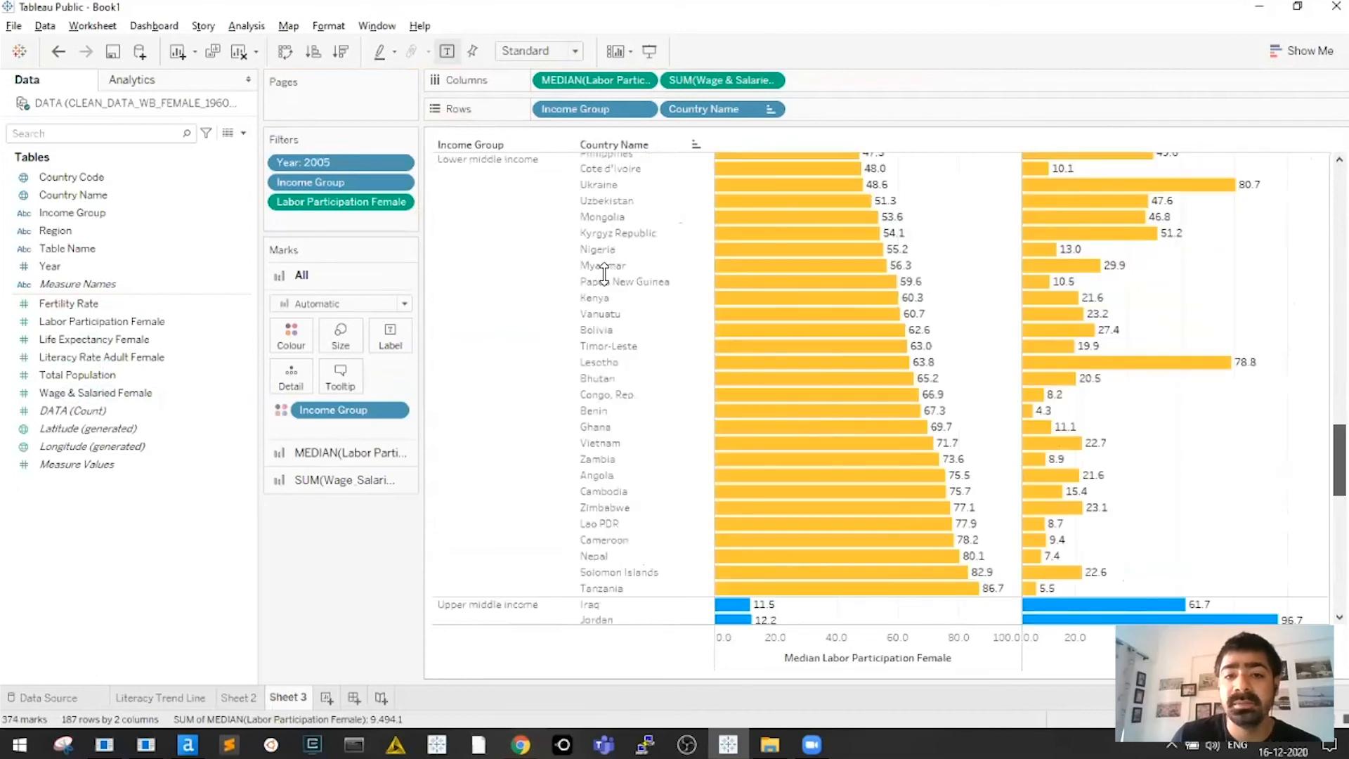
scroll(610, 275, down, 5)
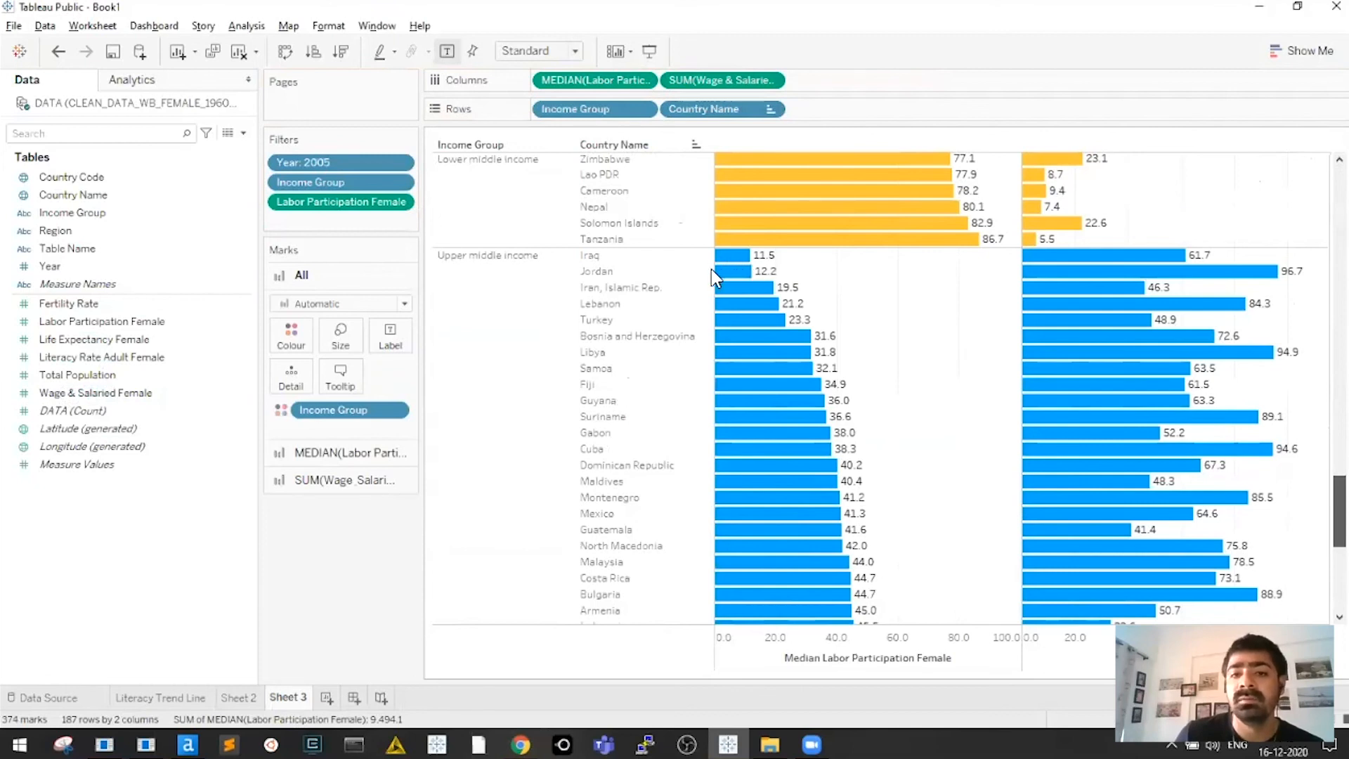
scroll(738, 270, down, 1)
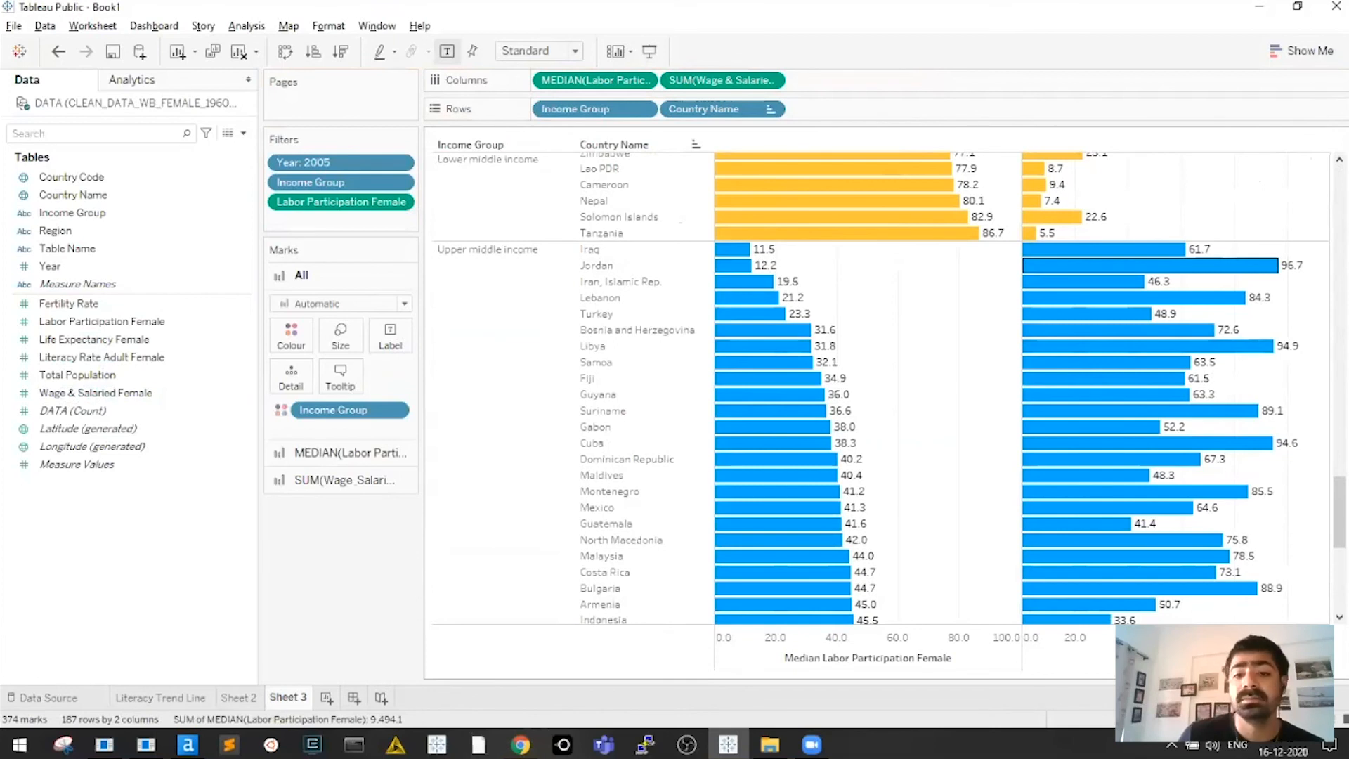
scroll(621, 356, down, 10)
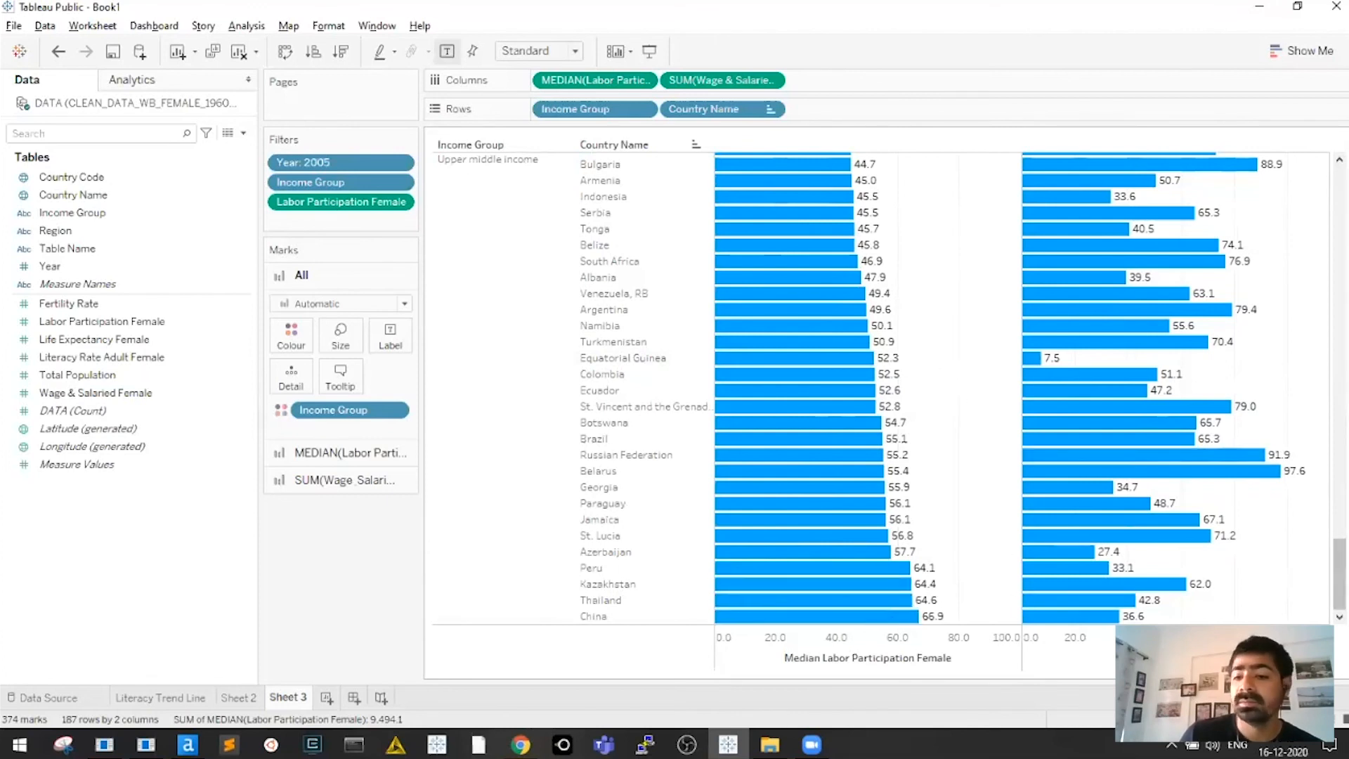
Scroll back to the top of the chart and dismiss the Tableau Public sign-in prompt raised by saving
mouse_move(1340, 573)
mouse_down()
mouse_move(1340, 552)
mouse_move(1340, 573)
mouse_up()
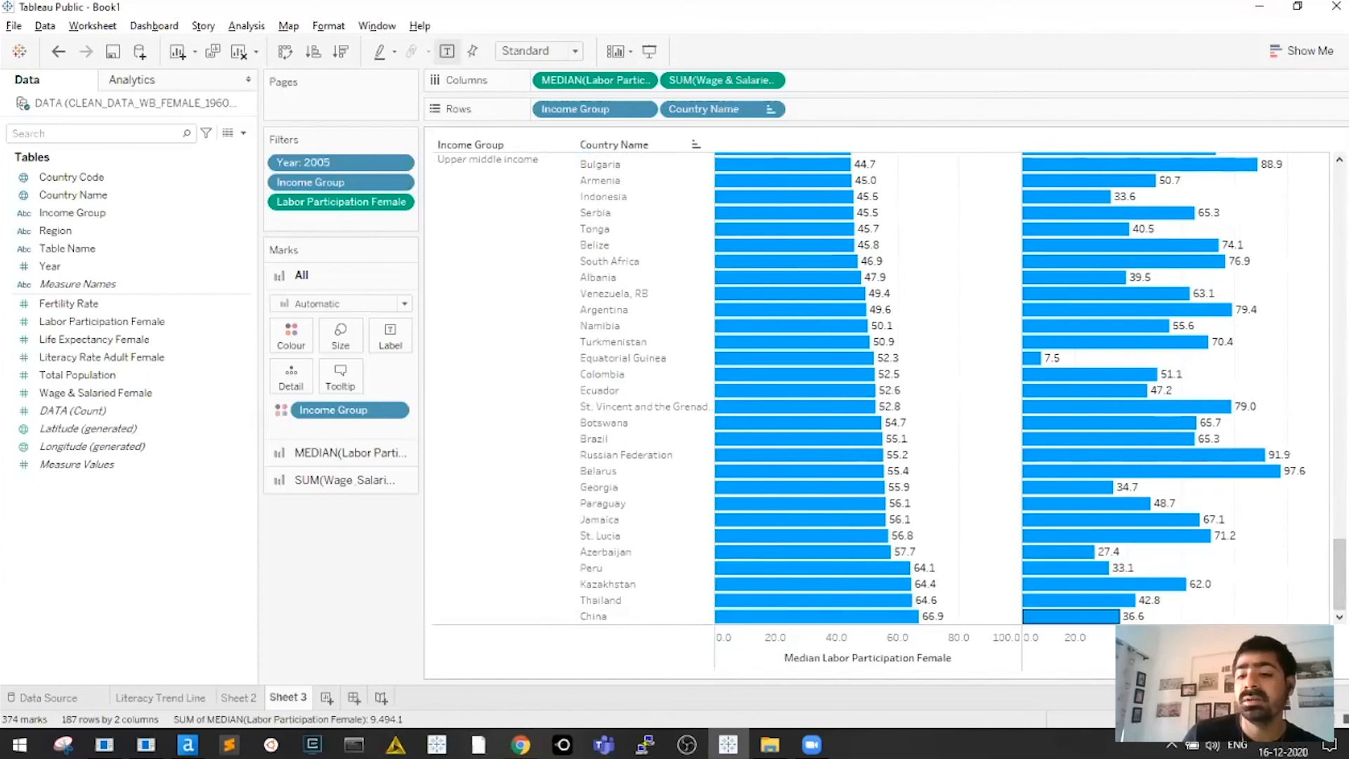
scroll(661, 464, up, 5)
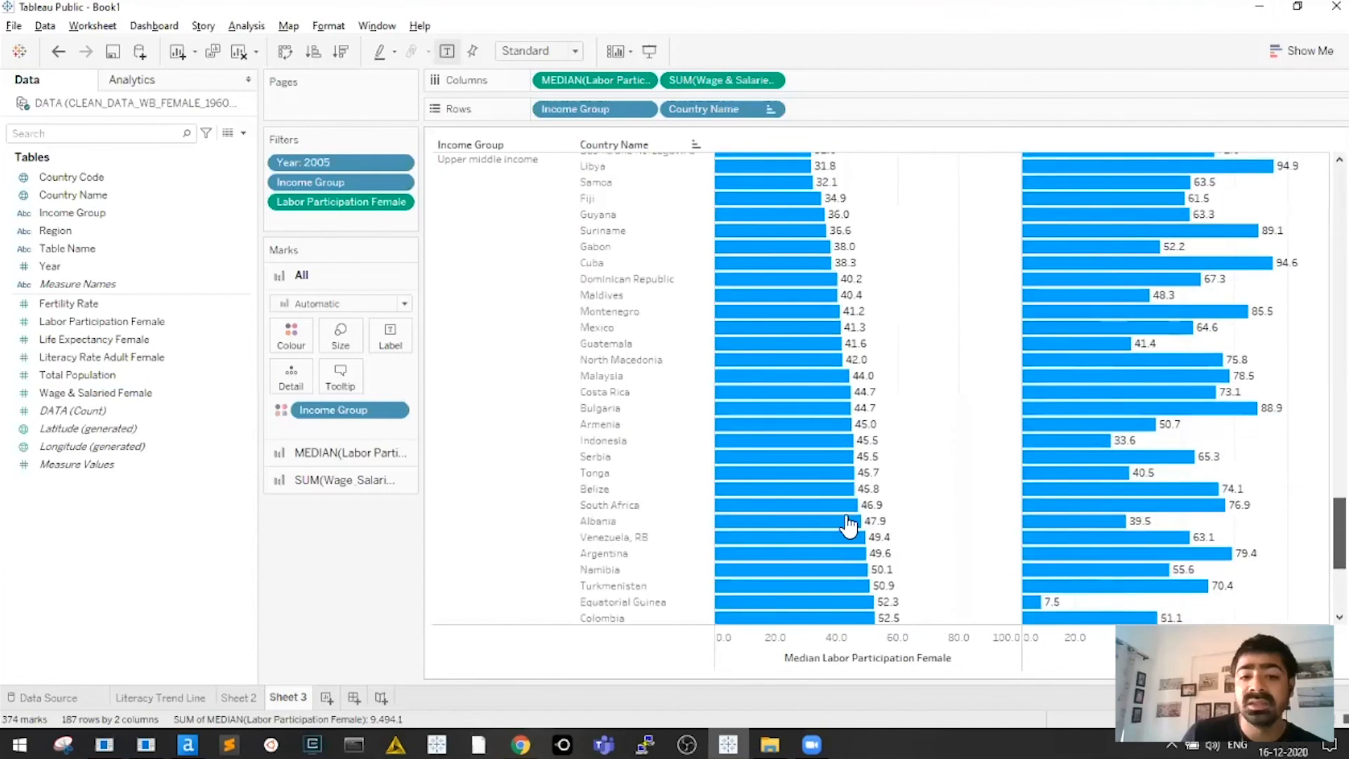
scroll(878, 468, up, 4)
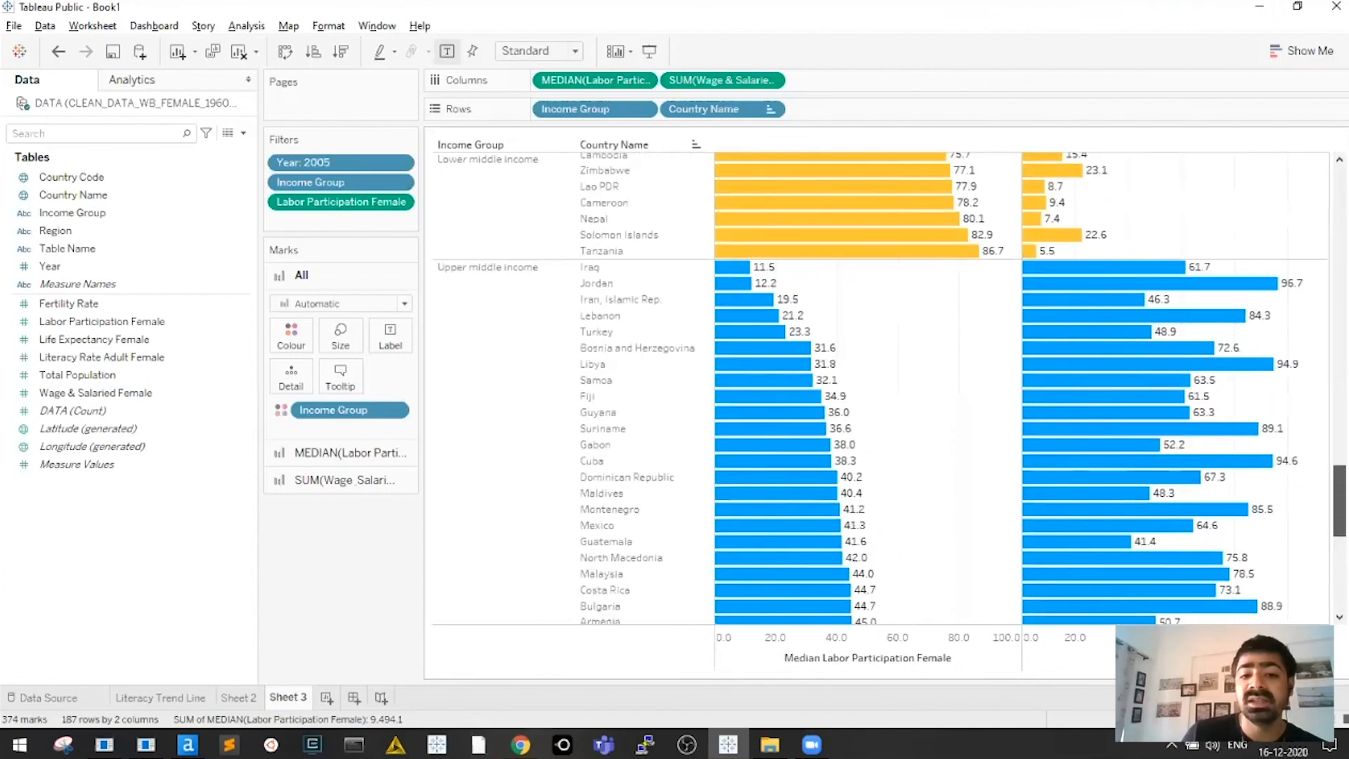
scroll(636, 457, up, 4)
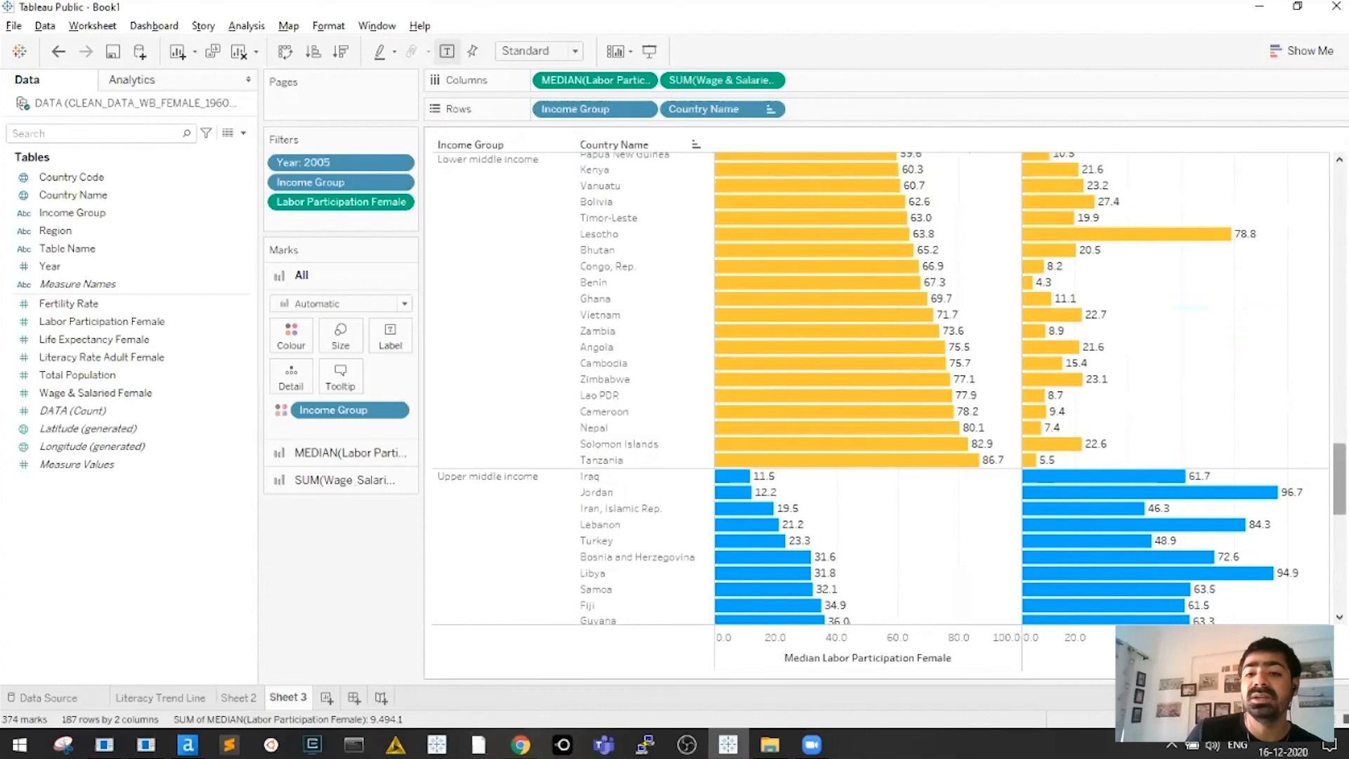
scroll(1339, 470, up, 1)
scroll(890, 389, up, 3)
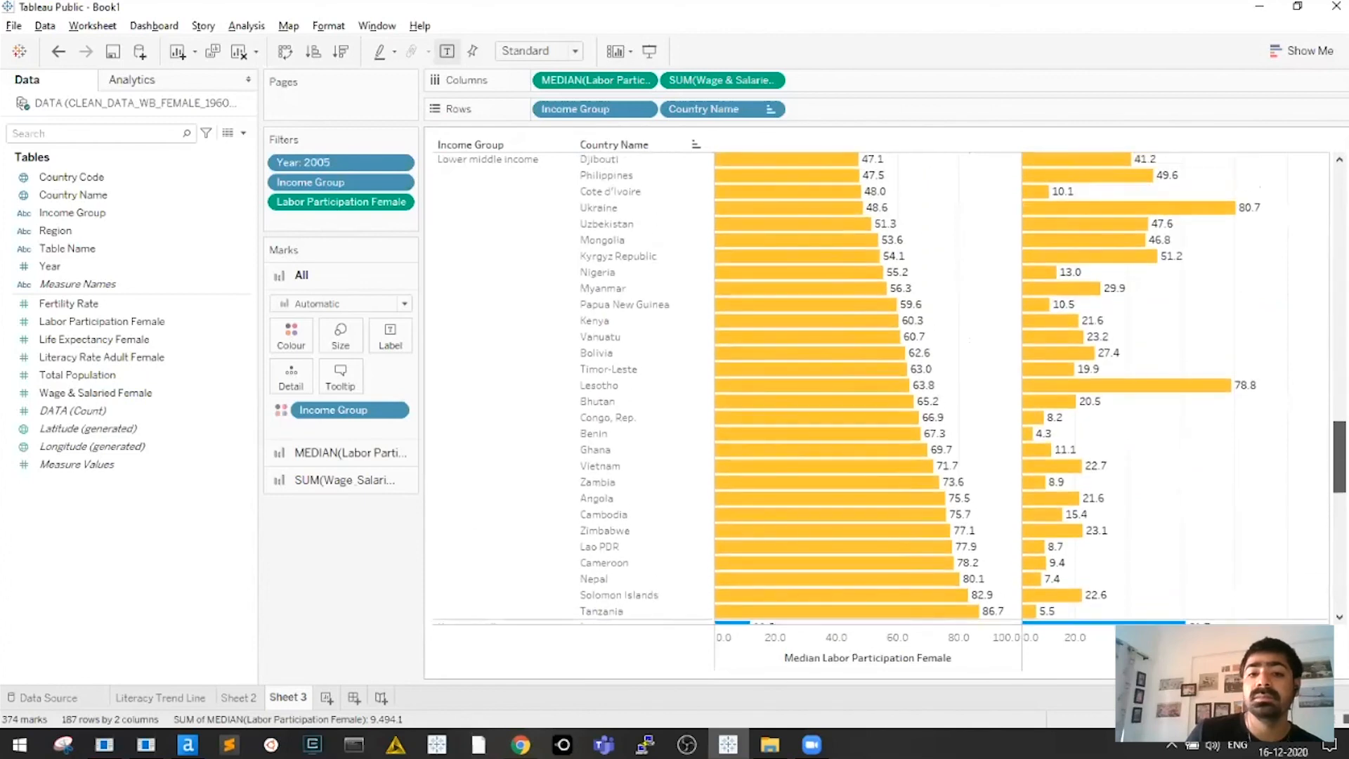
scroll(890, 389, up, 3)
scroll(895, 316, up, 2)
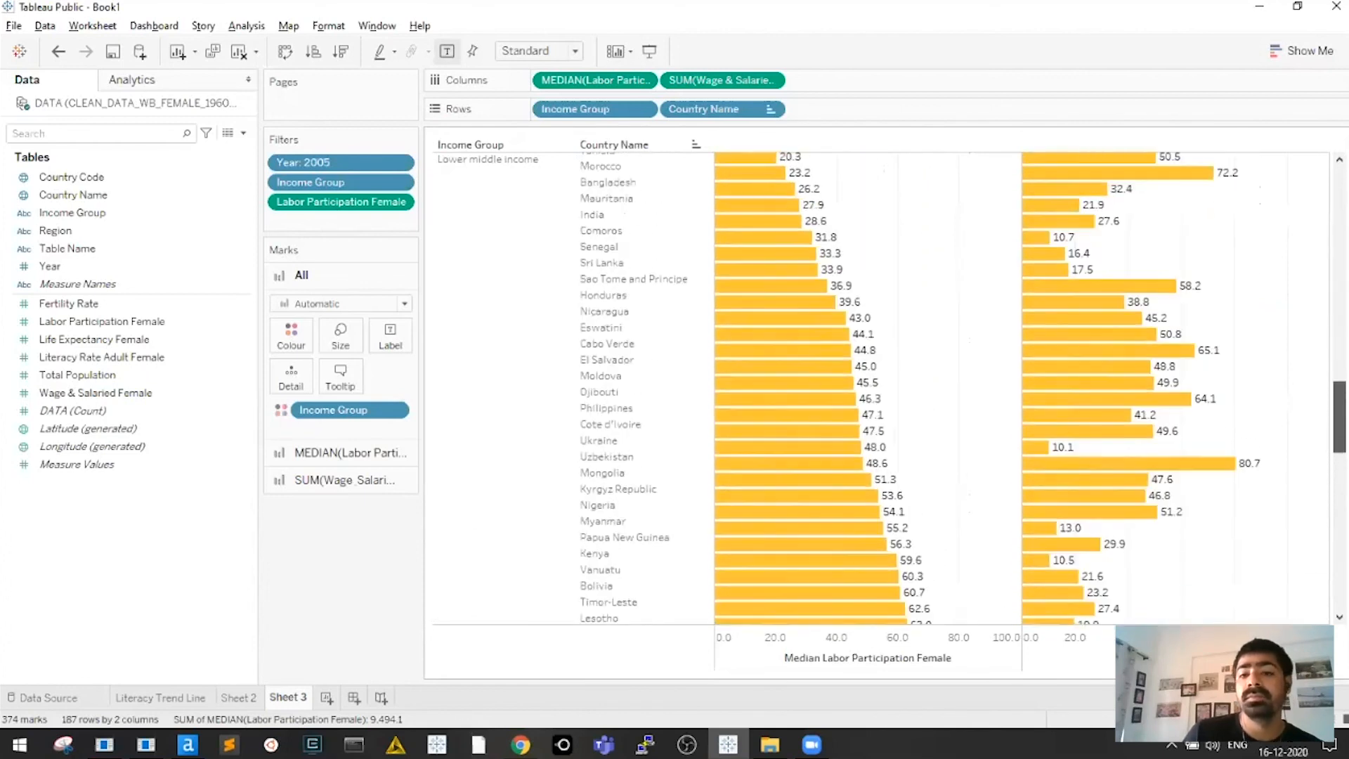
scroll(903, 314, up, 2)
scroll(925, 324, up, 9)
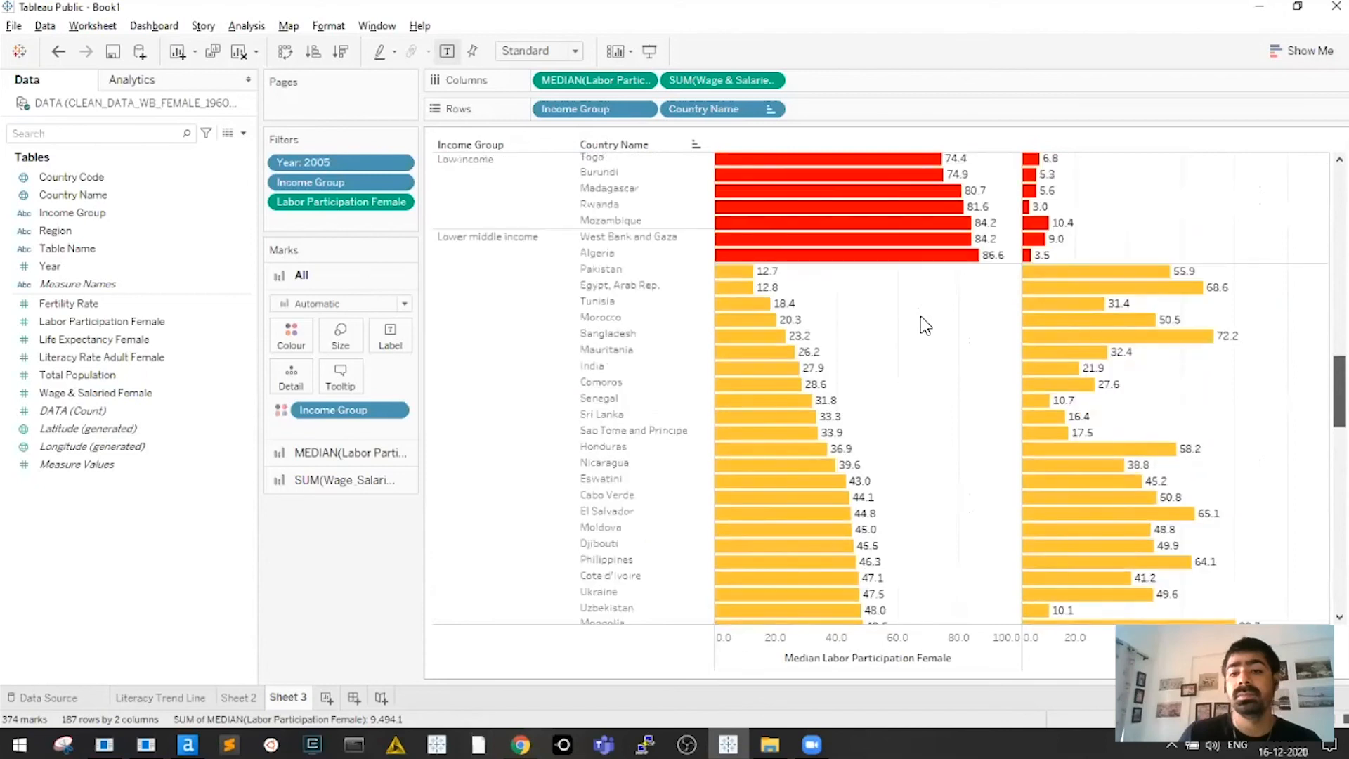
scroll(912, 302, up, 1)
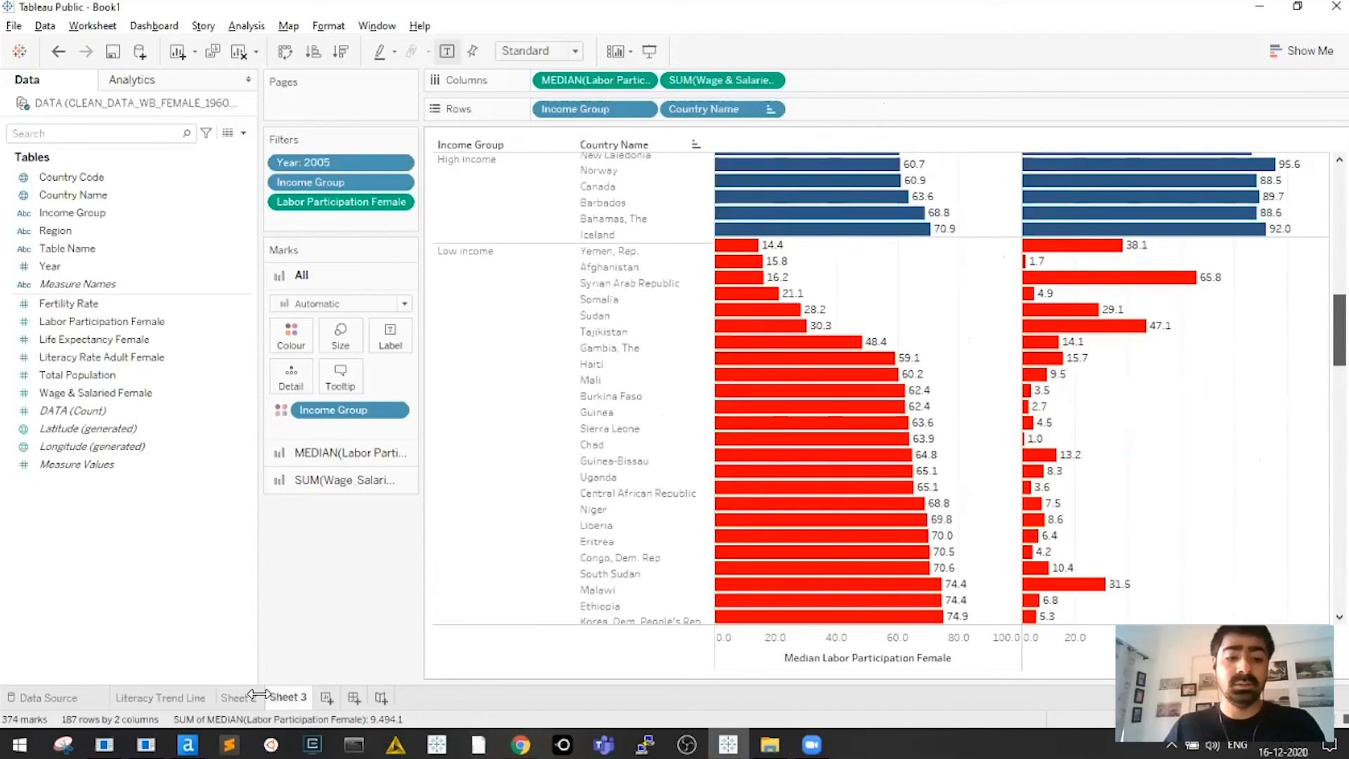
key(ctrl+s)
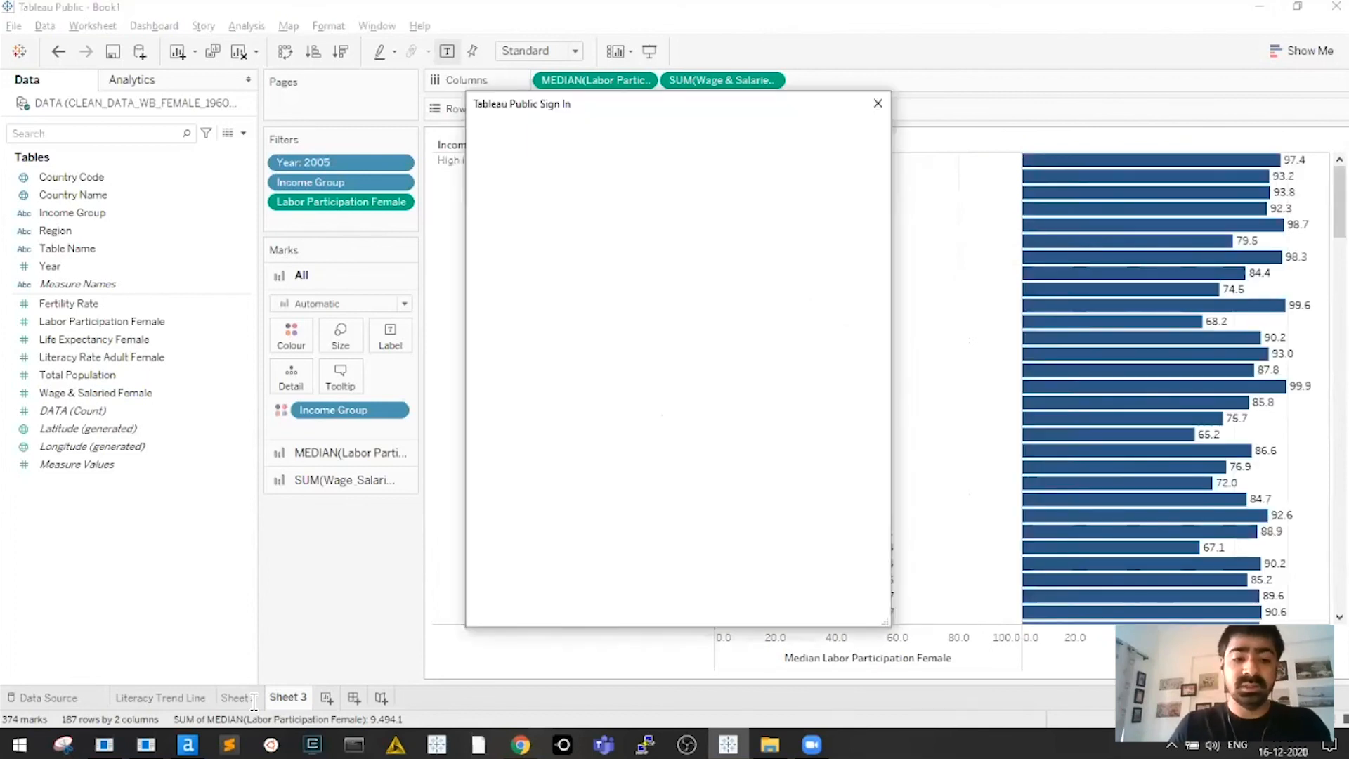
key(Escape)
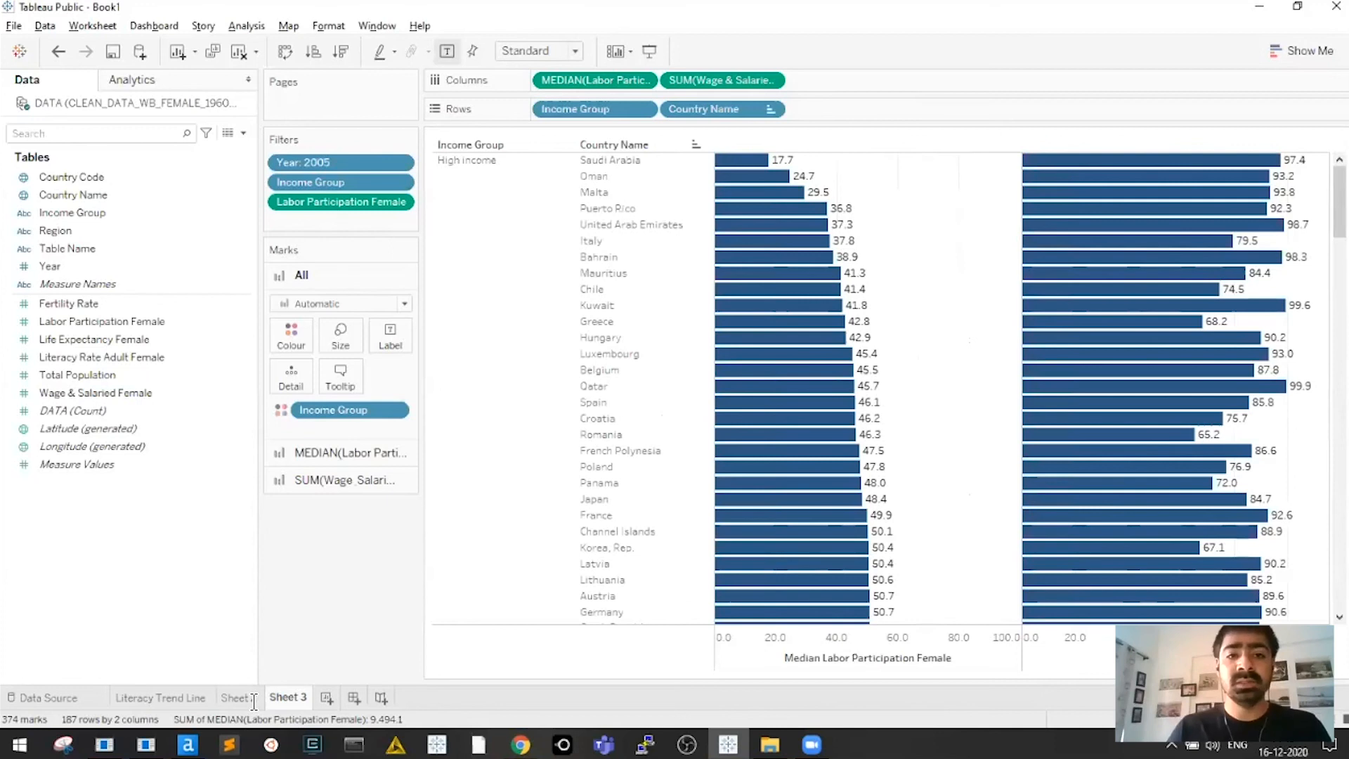
Rename the scatter sheet to 'Life Expectancy vs Fertility Scatter'
double_click(239, 697)
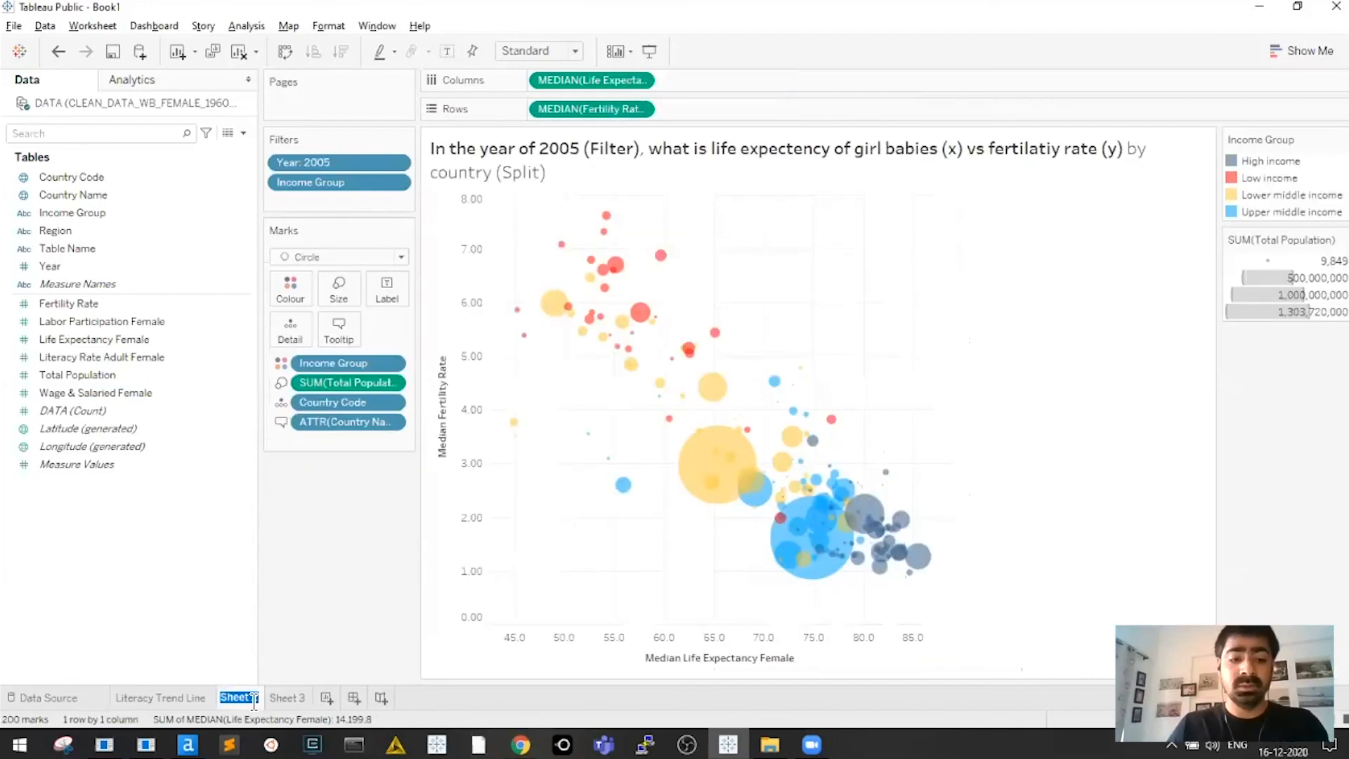
text(Literacy vs Fer)
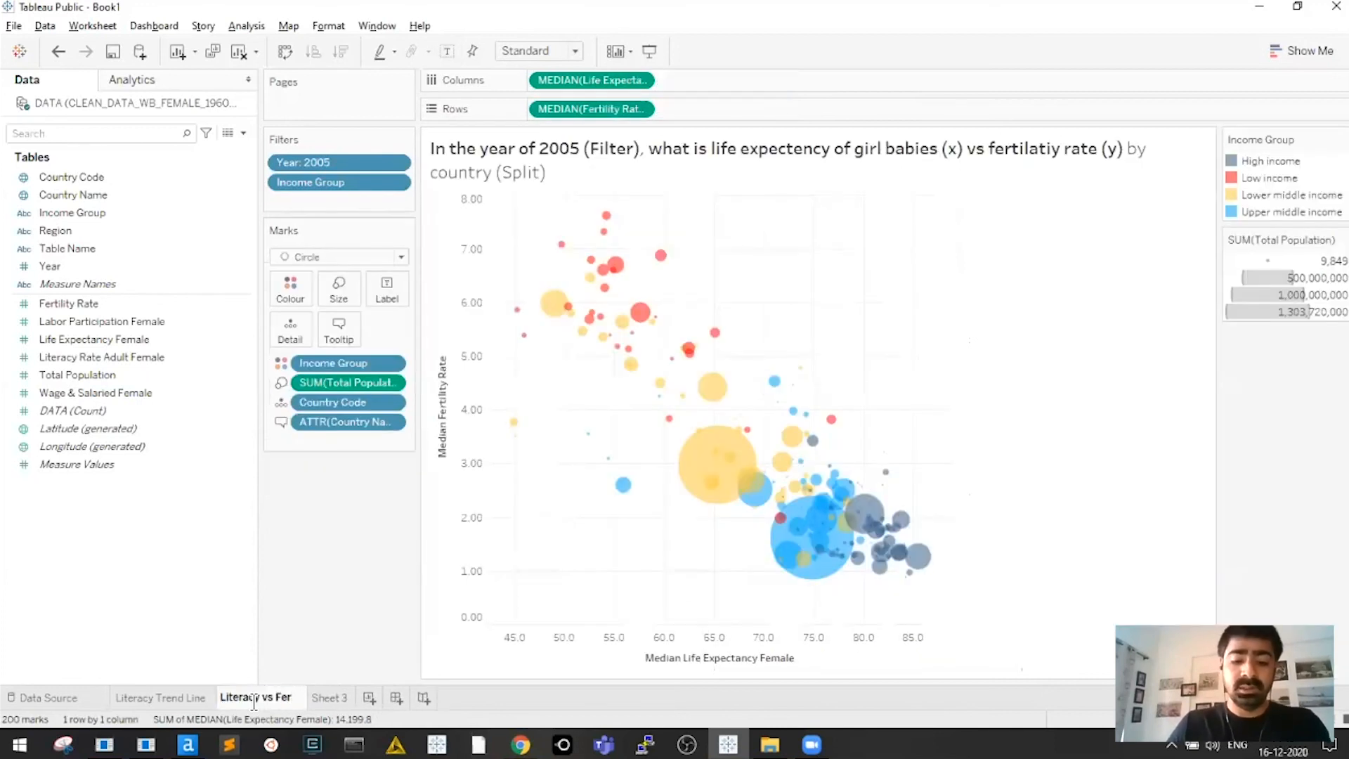
text(Expectancy)
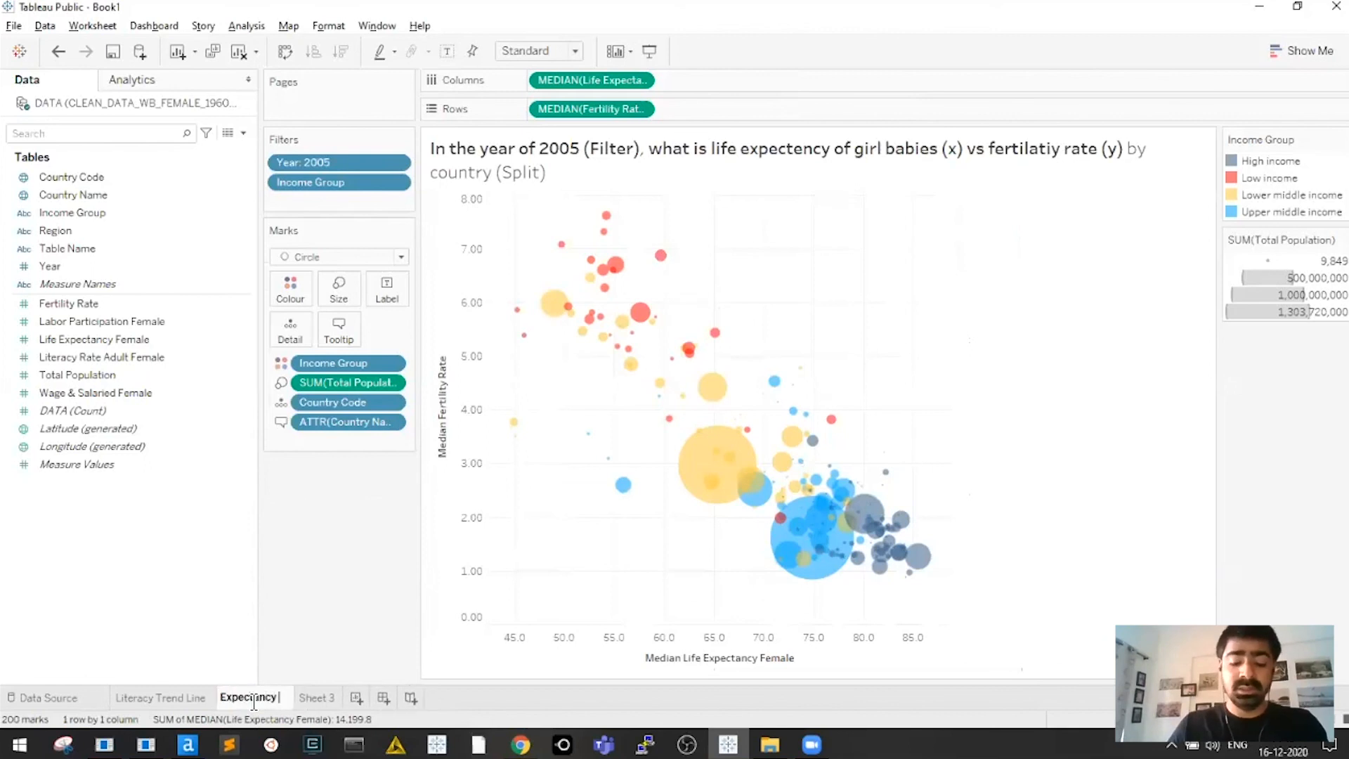
text( vs)
key(Home)
text(Life)
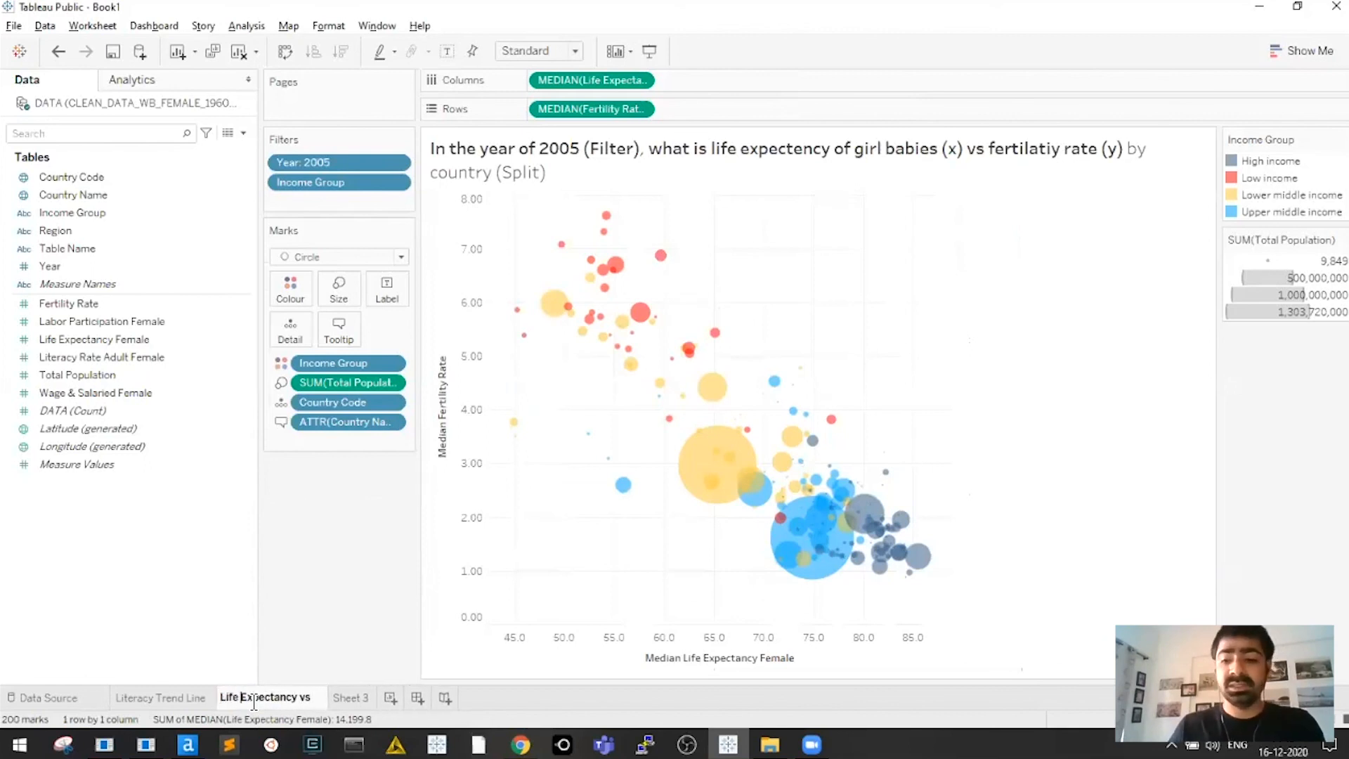
key(End)
text(Fertility)
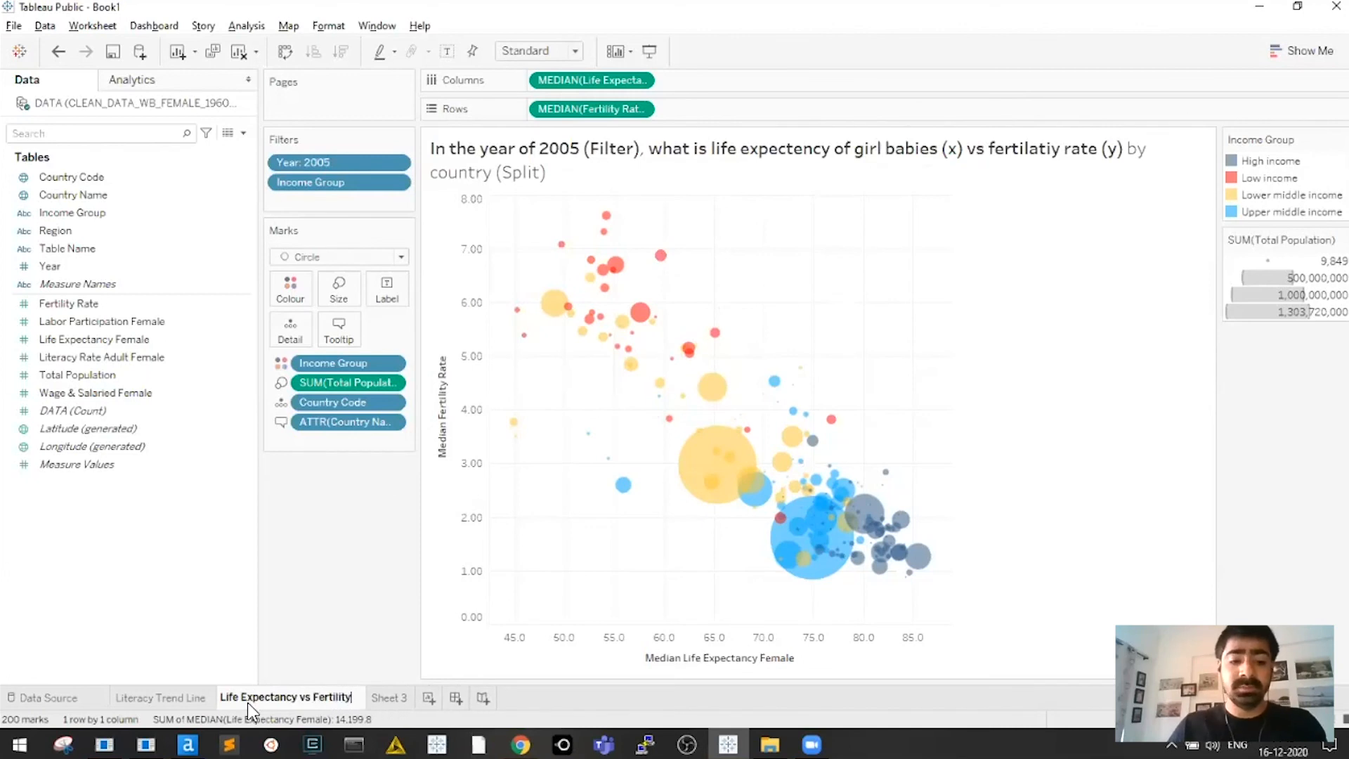
key(Return)
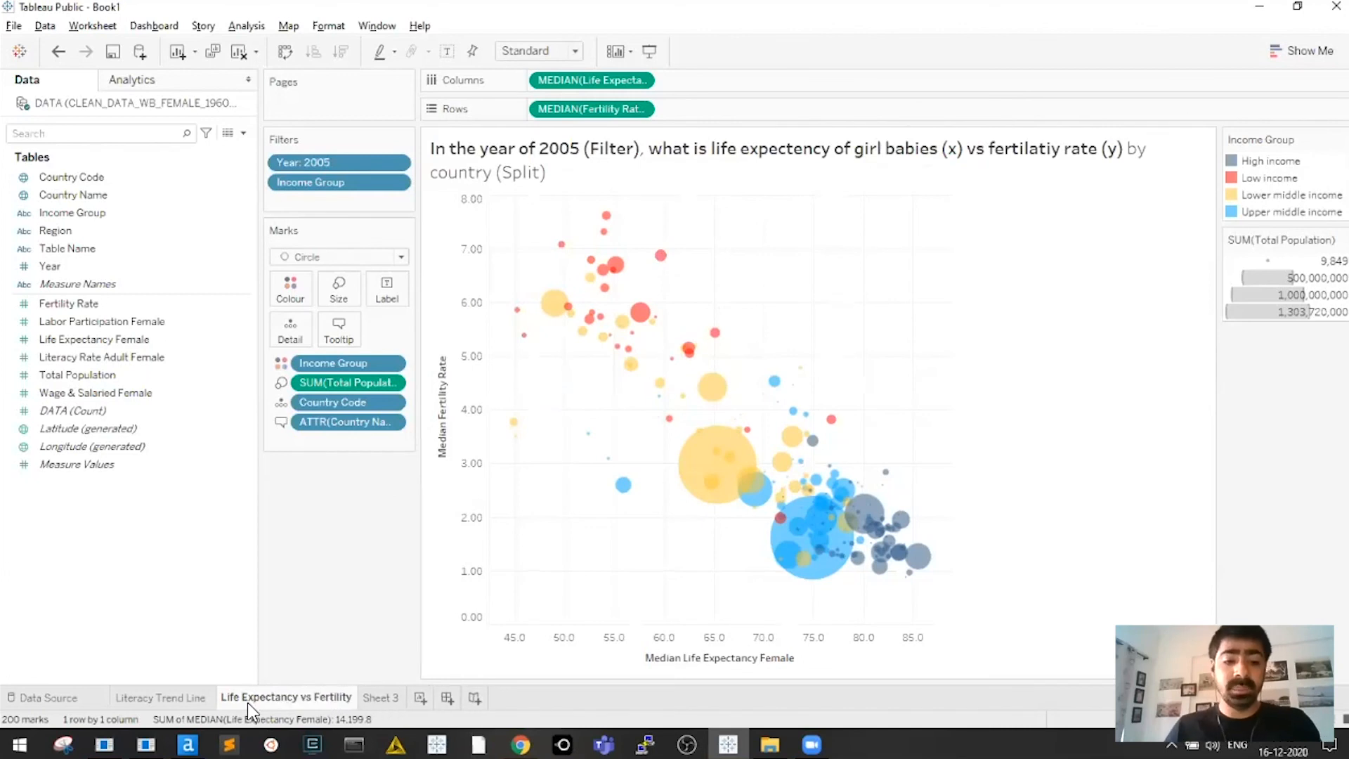
double_click(327, 697)
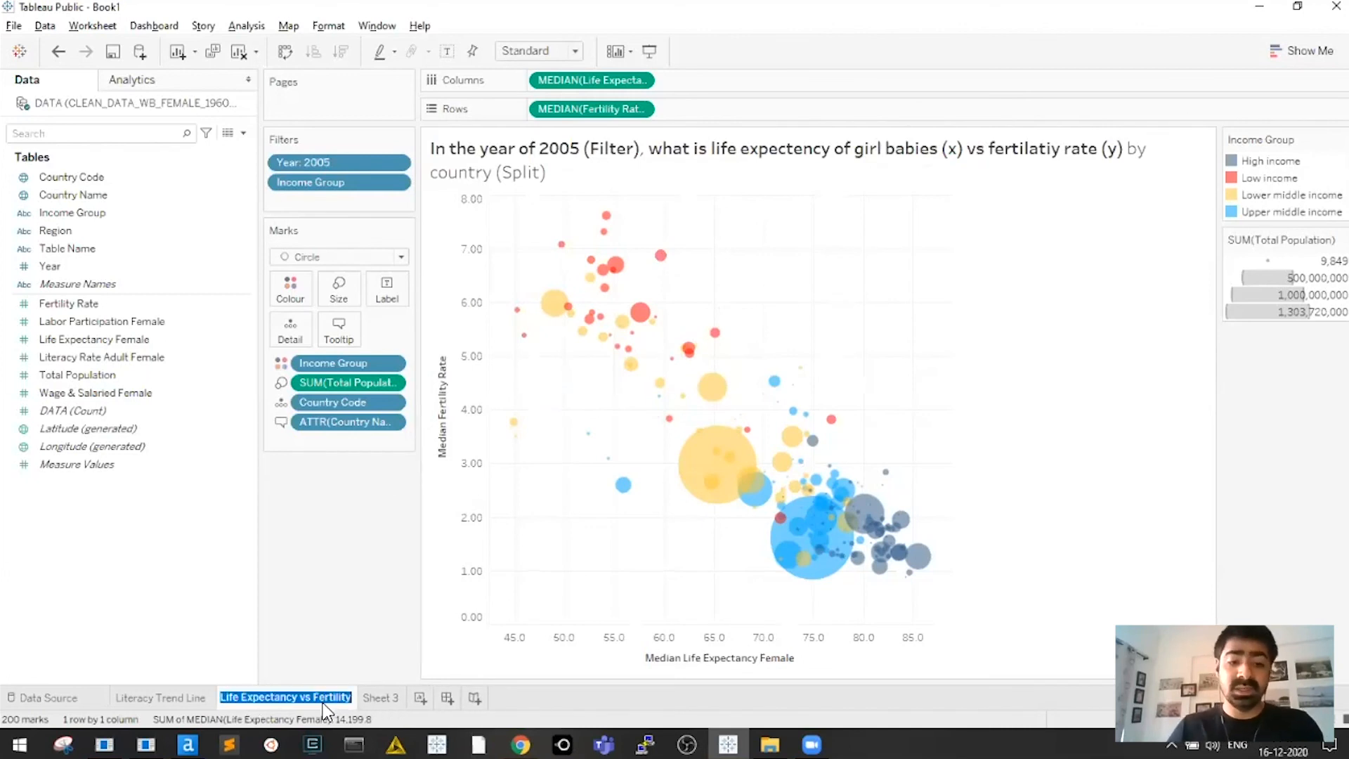
key(End)
text(Scatter)
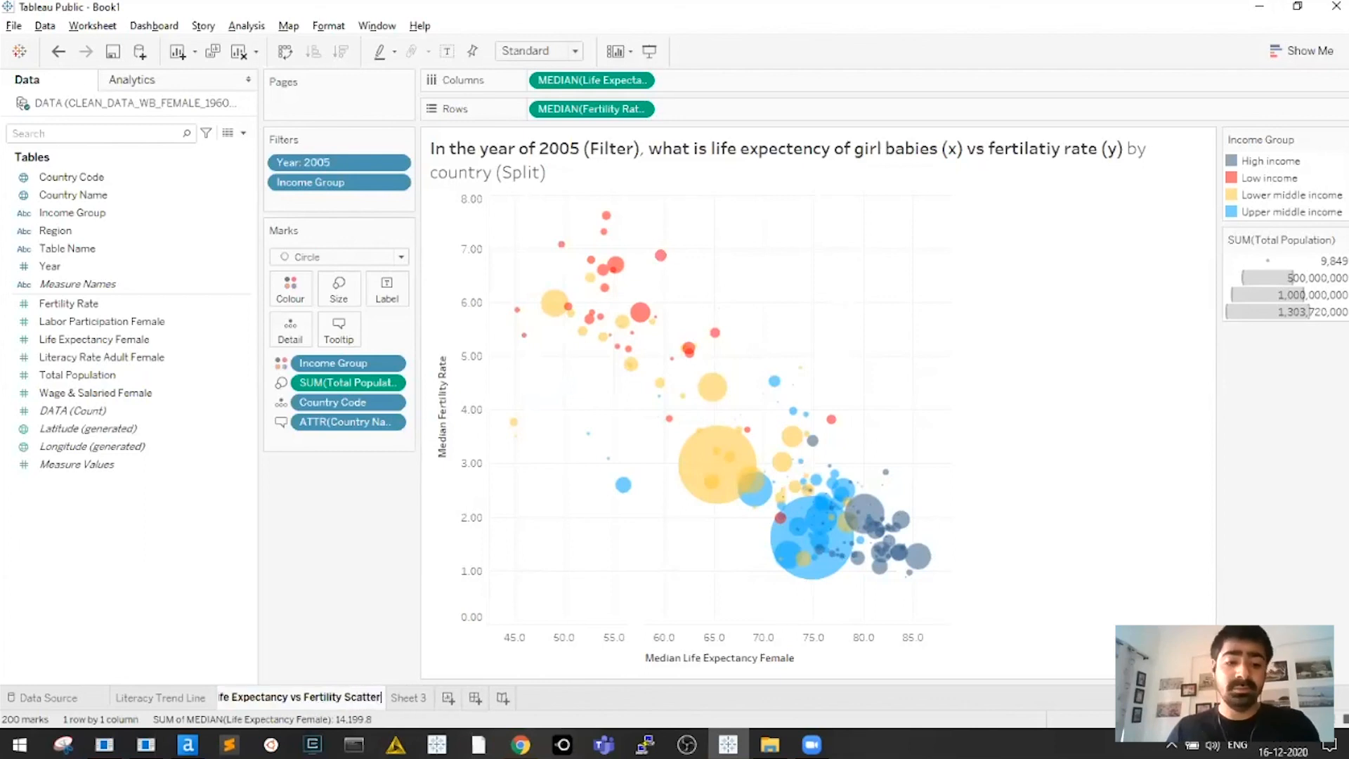
key(Return)
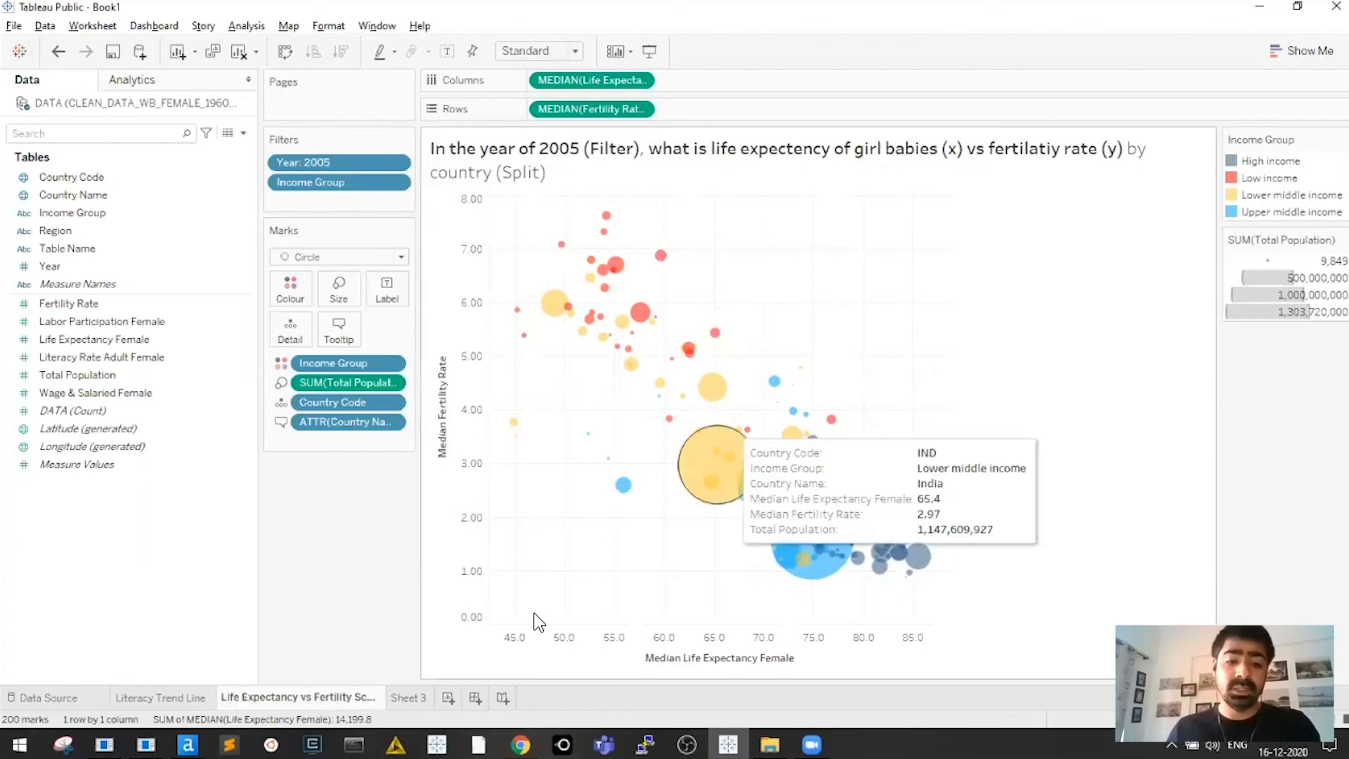
Rename Sheet 3 to 'Horizontal Bar for Working Conditions'
click(415, 696)
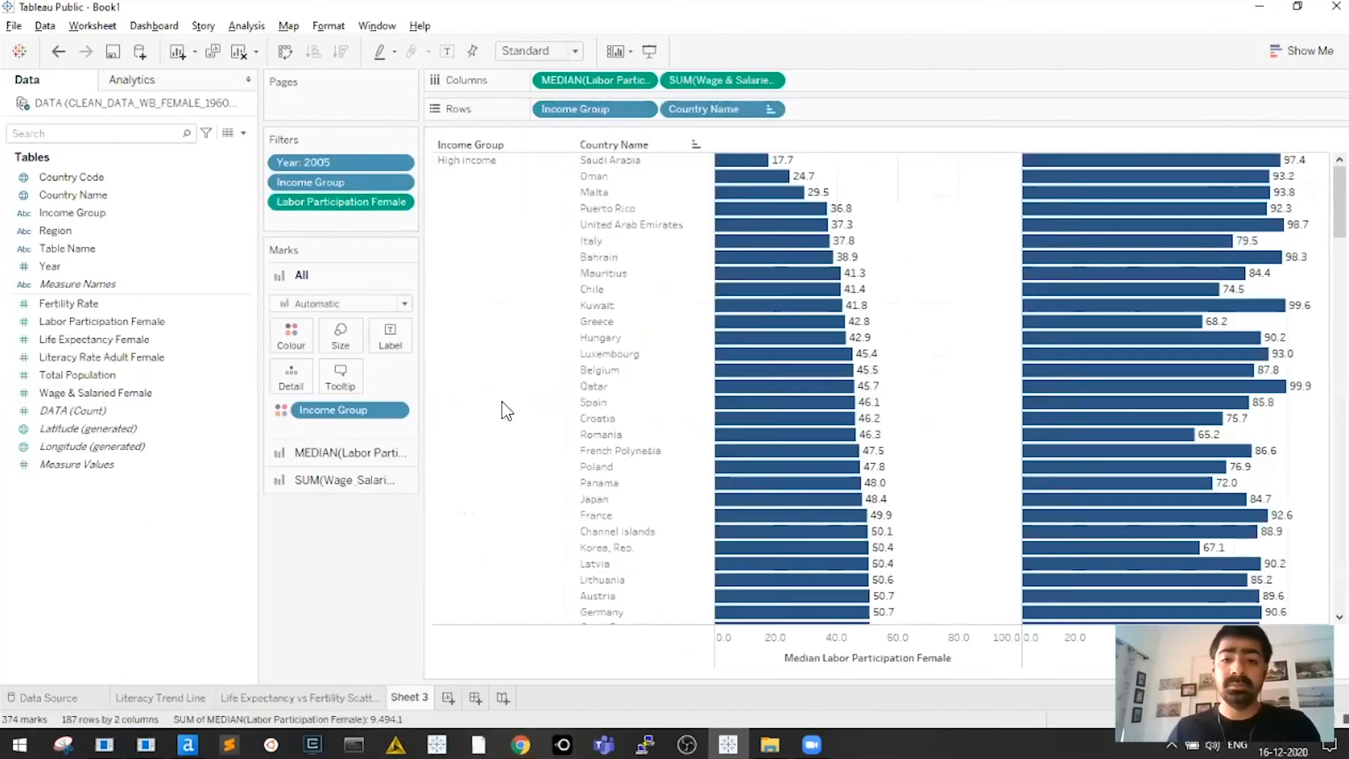
double_click(408, 698)
text(Horizontal Bar fo)
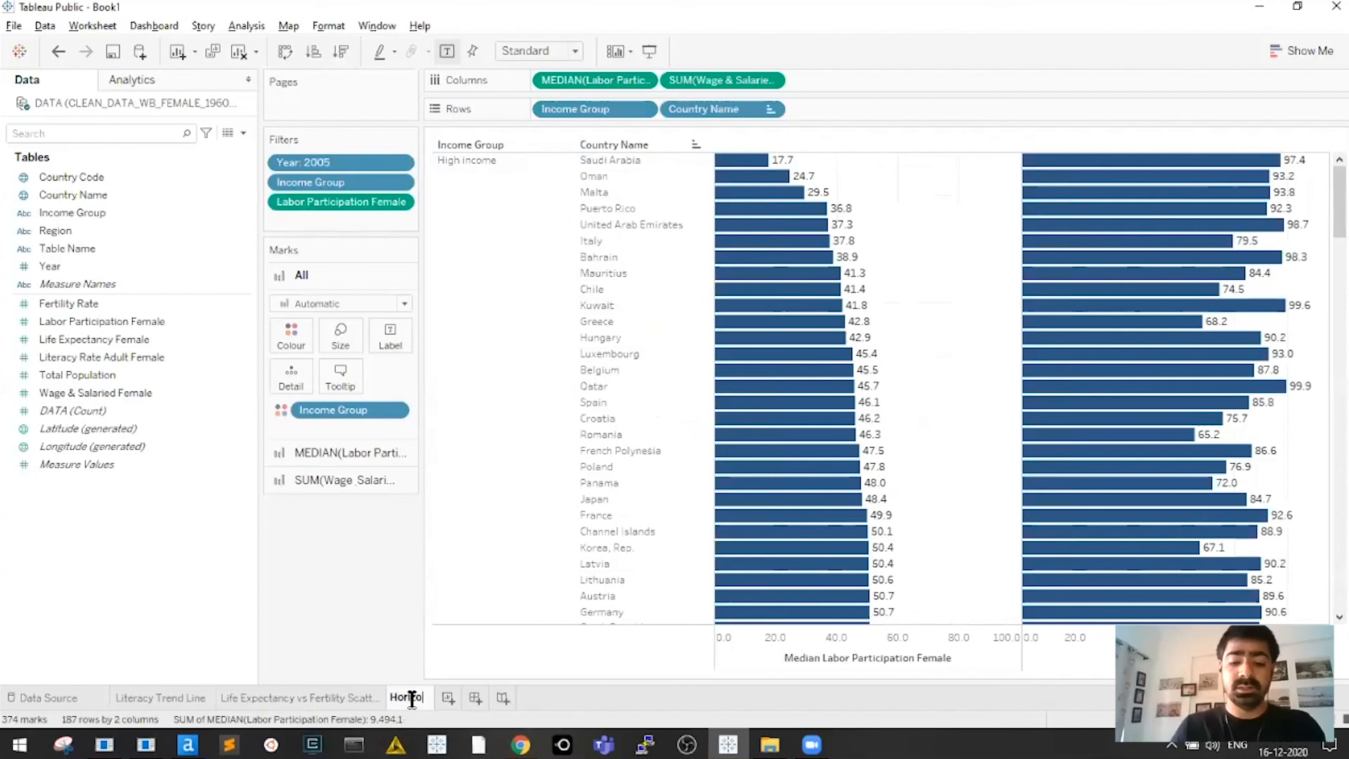
text(r )
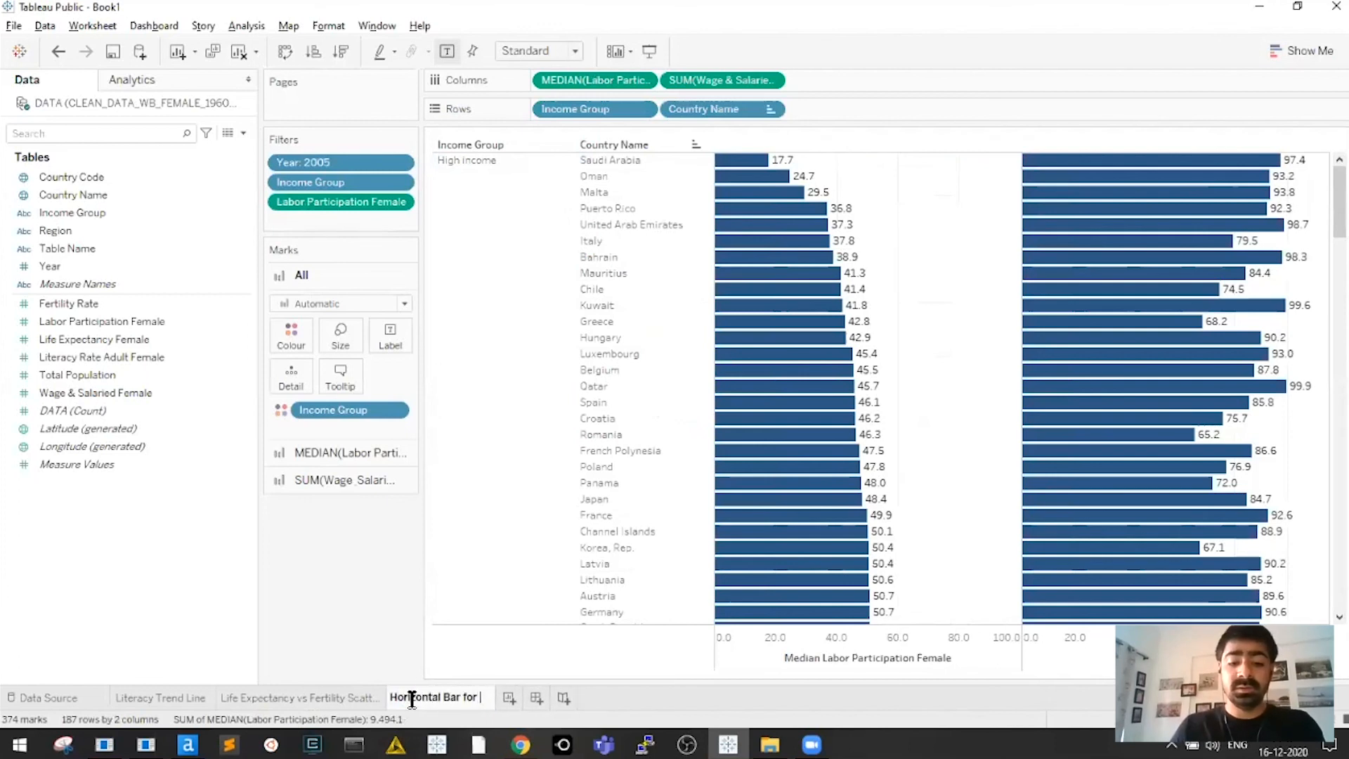
text(Employment)
key(ctrl+shift+Left)
text(Working Co)
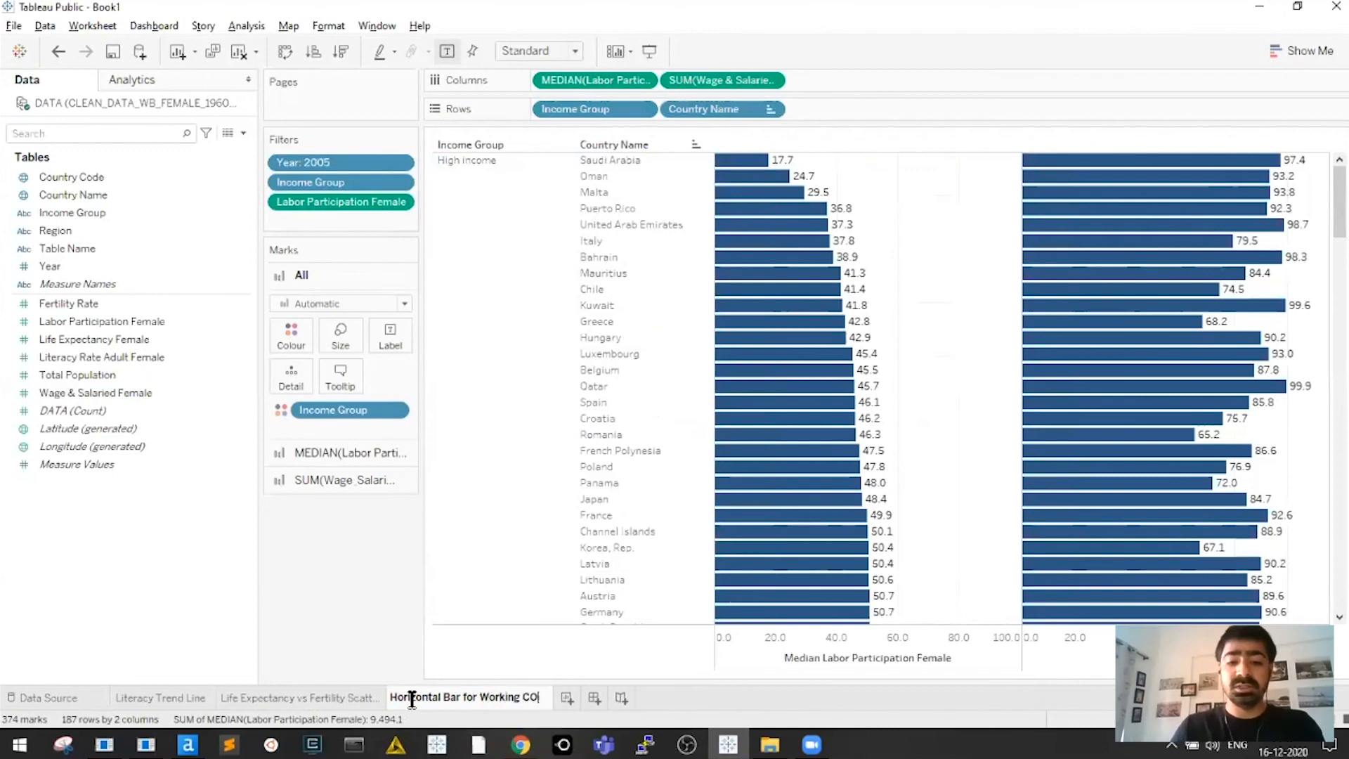
text(nditions)
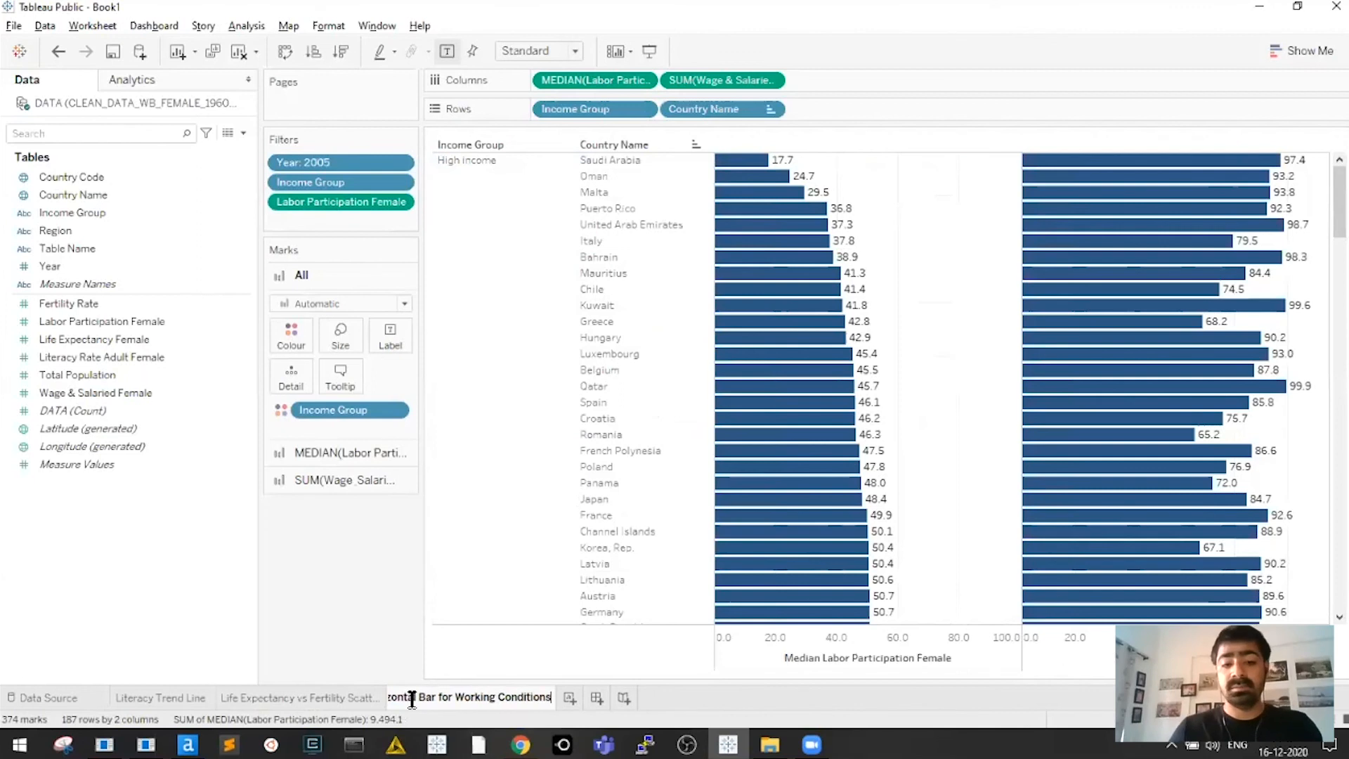
key(Return)
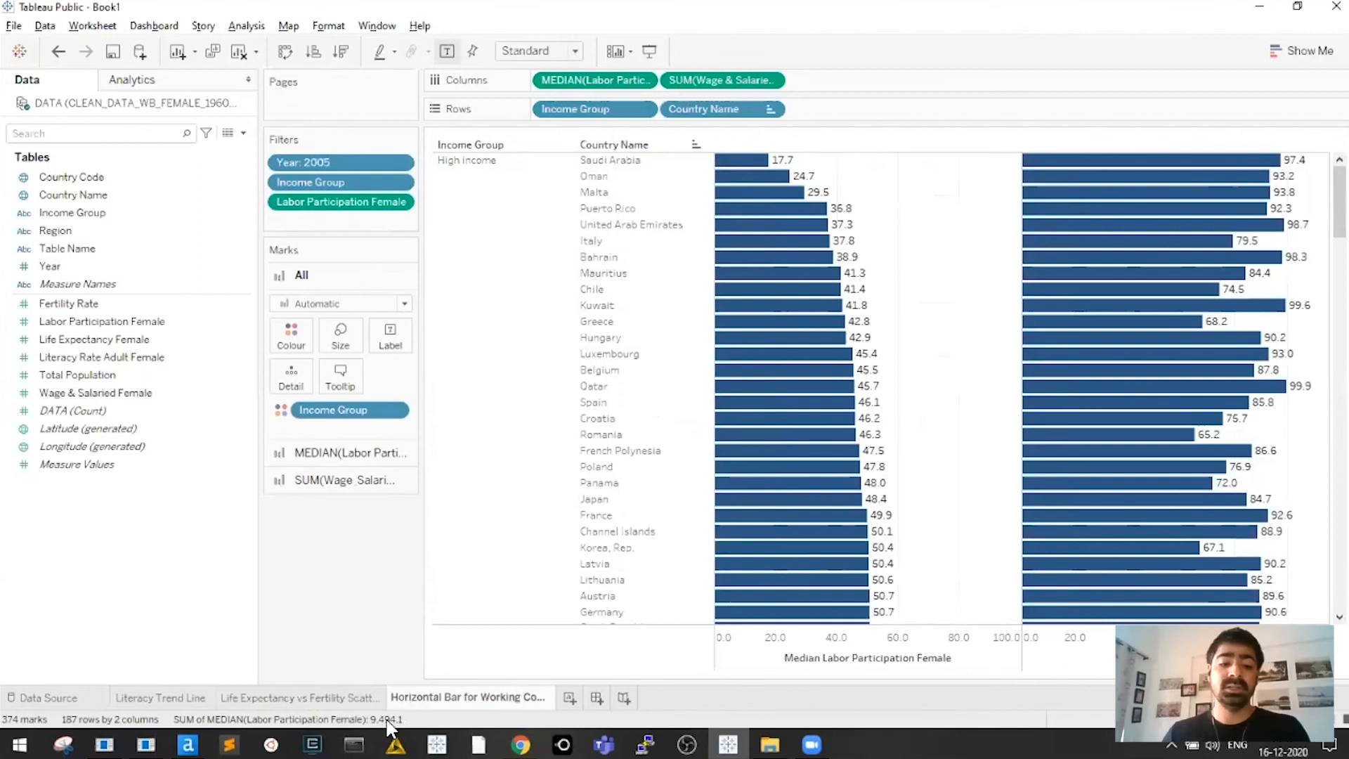
Change the bar sheet's name to 'Horizontal Bar for Labour Mkt'
double_click(421, 699)
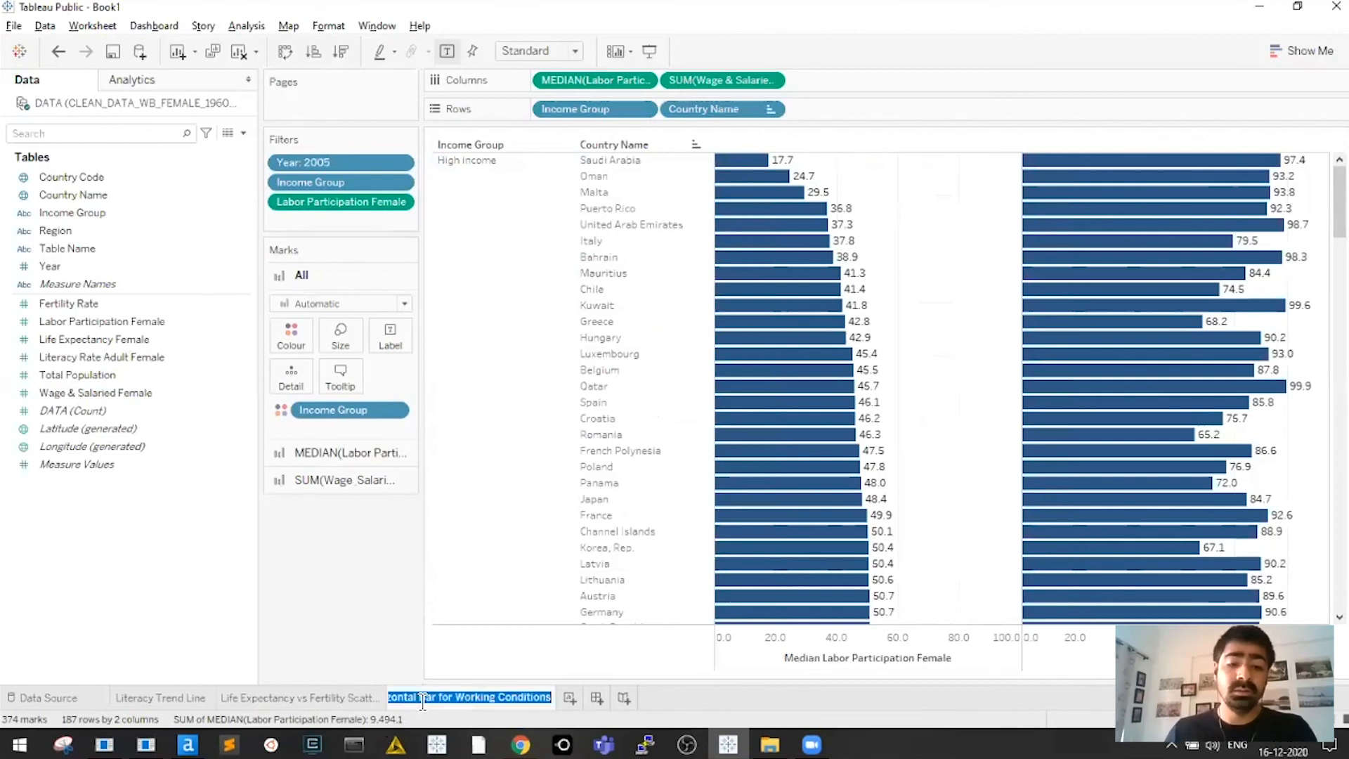
click(422, 699)
key(End)
key(ctrl+shift+Left)
key(ctrl+shift+Left)
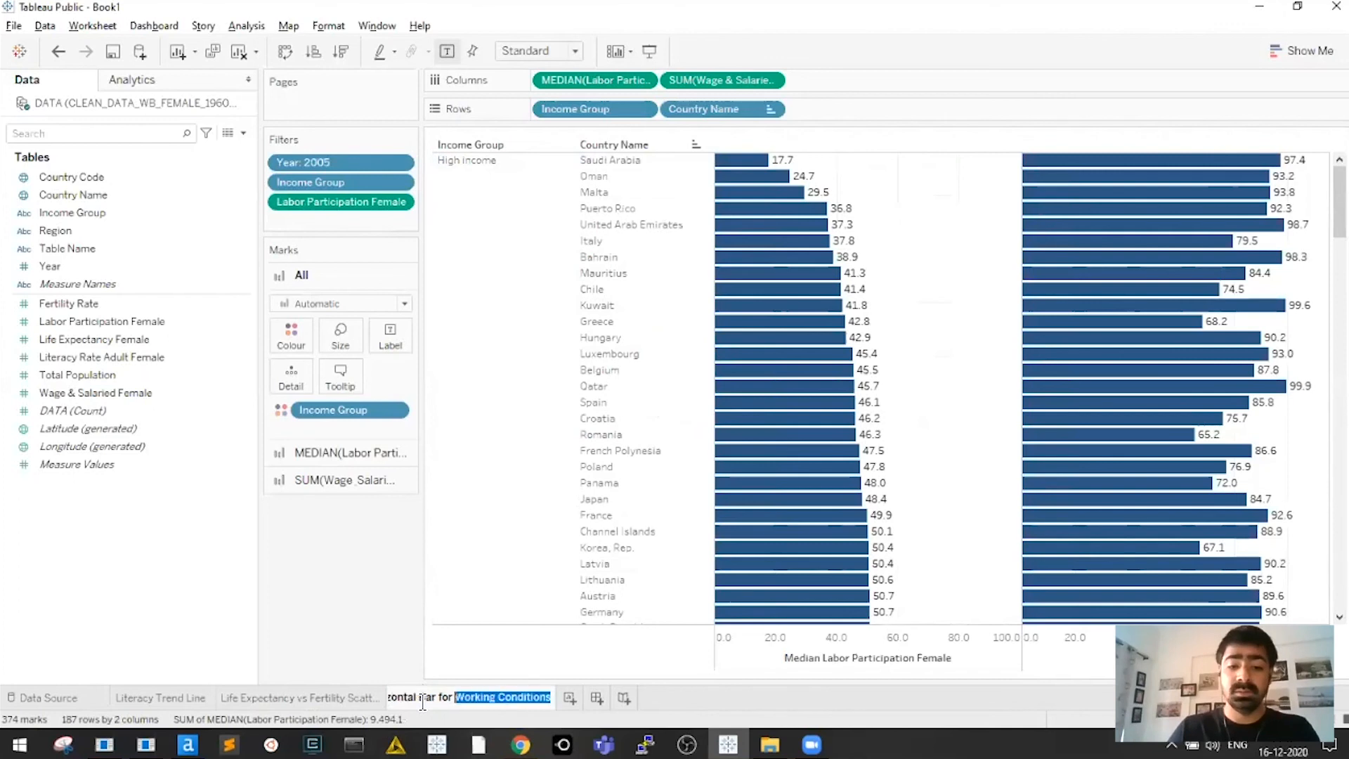
text(Labour Mkt)
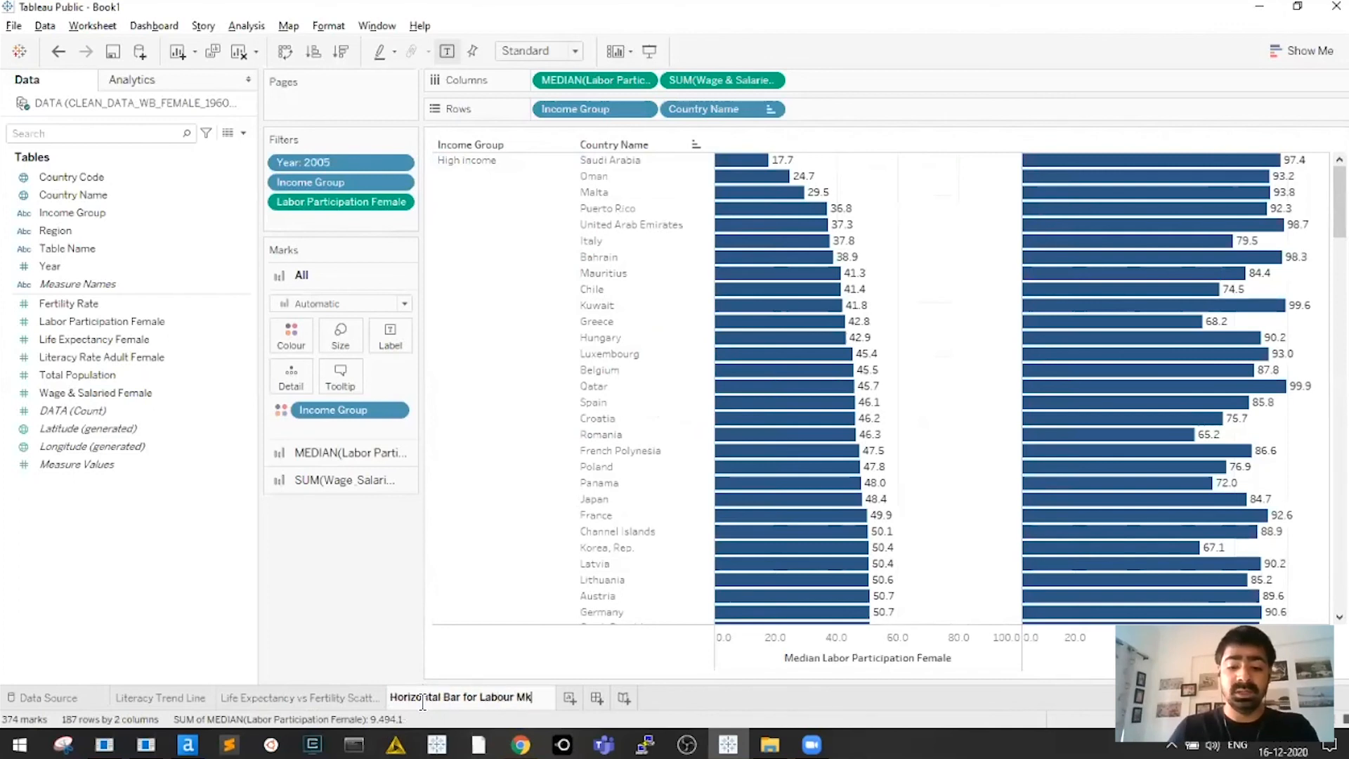
key(Return)
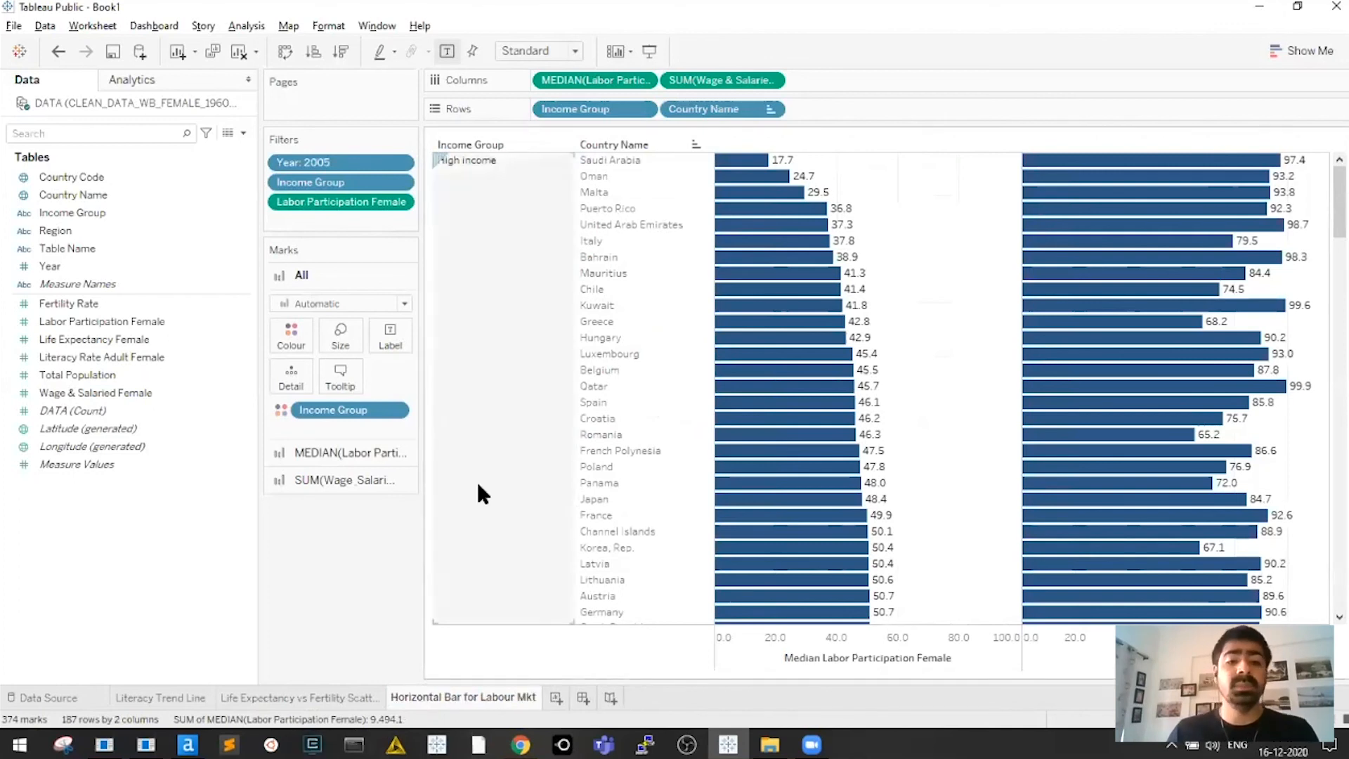
key(alt+Tab)
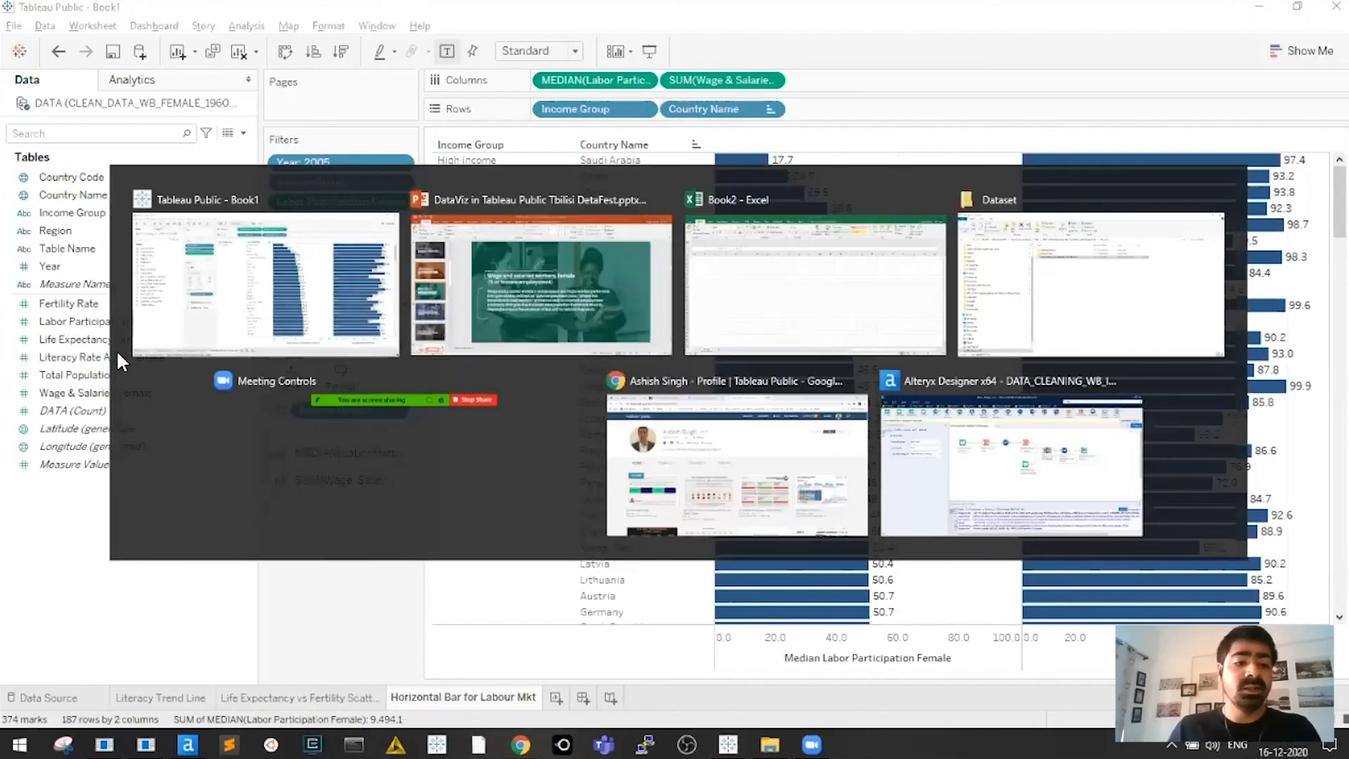
Go to slide 15, the Filled Map sketch about geographical distribution
scroll(108, 383, down, 1)
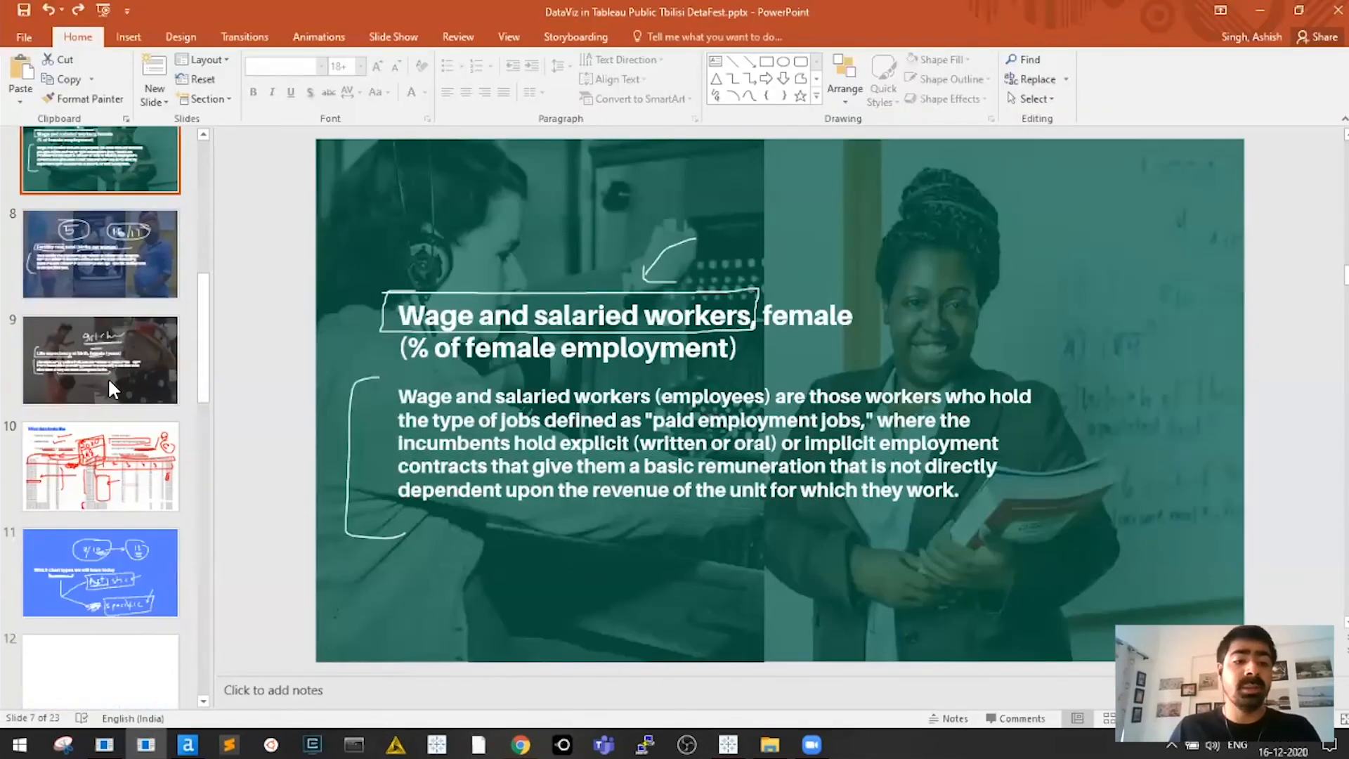
scroll(106, 337, down, 3)
scroll(103, 313, down, 5)
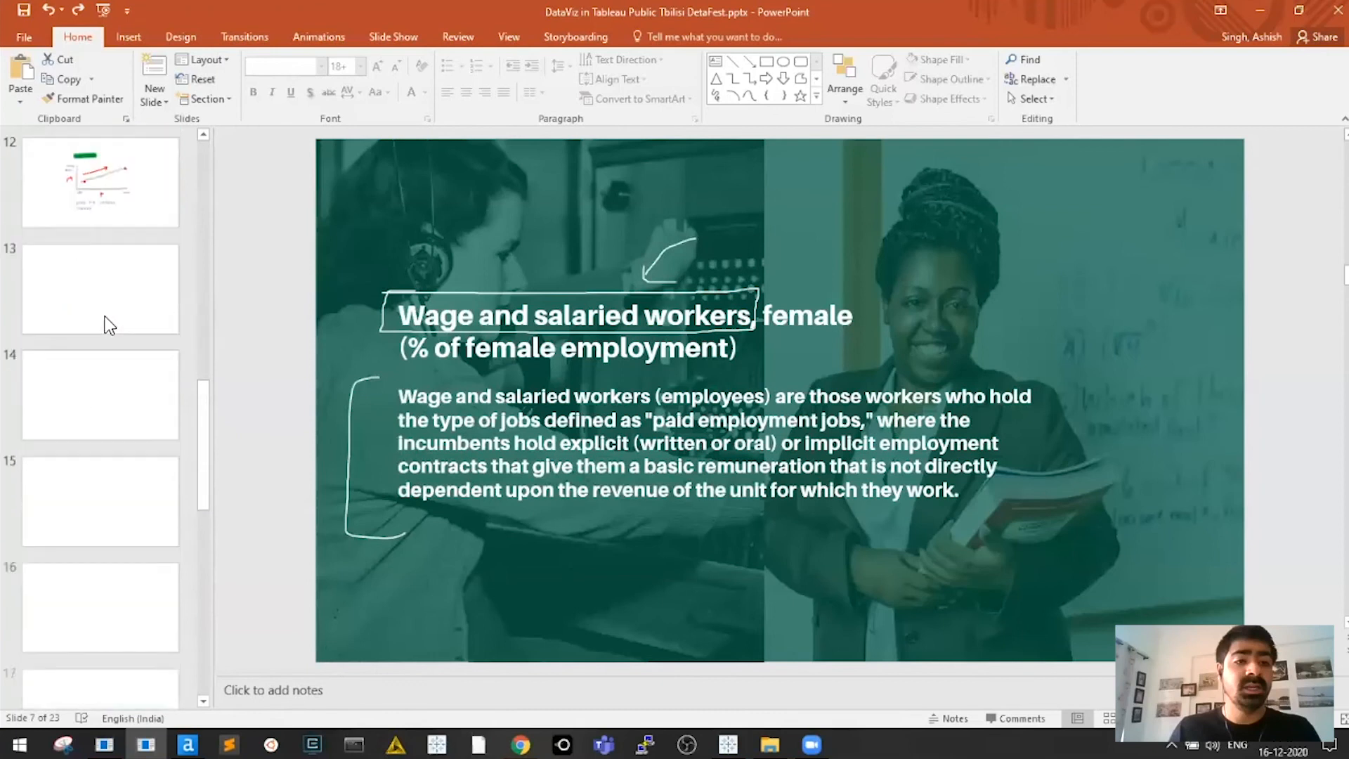
click(109, 325)
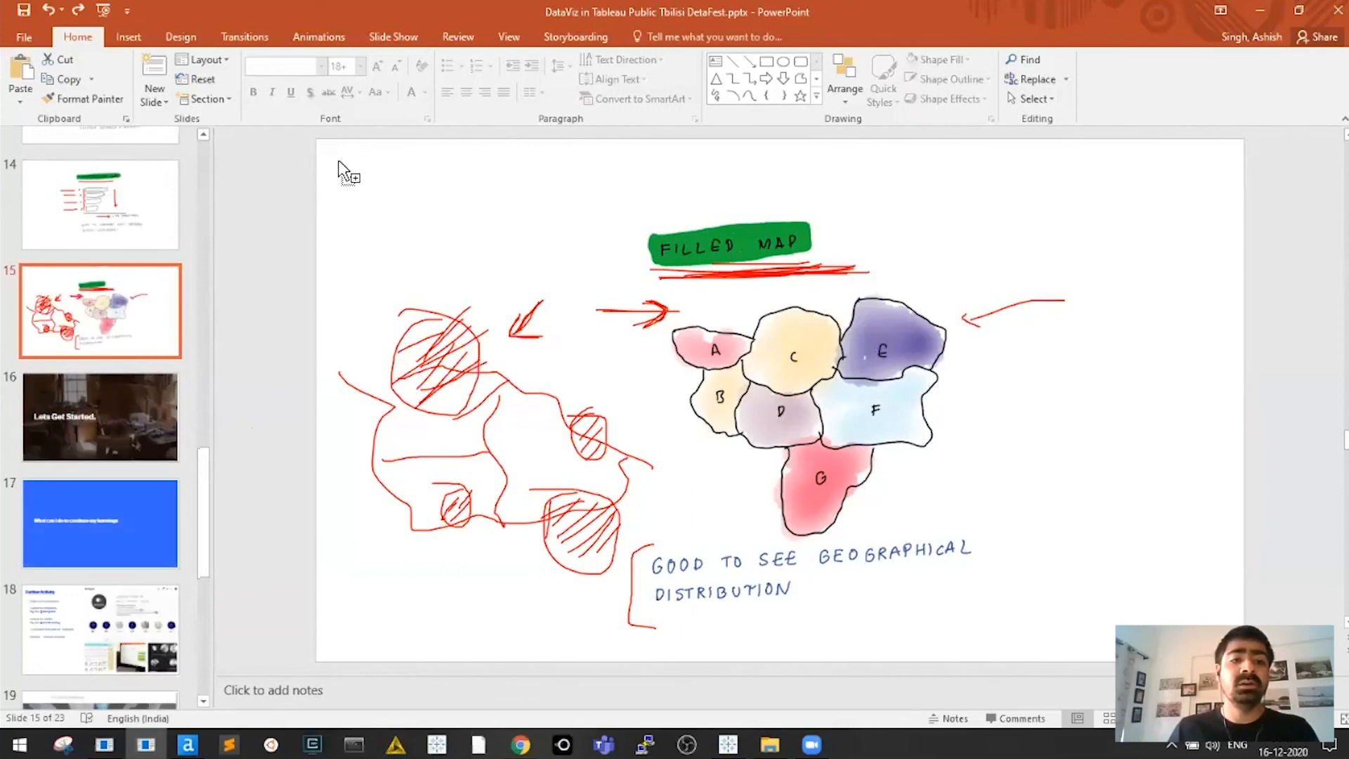
Confirm the Income Group filter and plot Country Name as a world map of 216 points
key(alt+Tab)
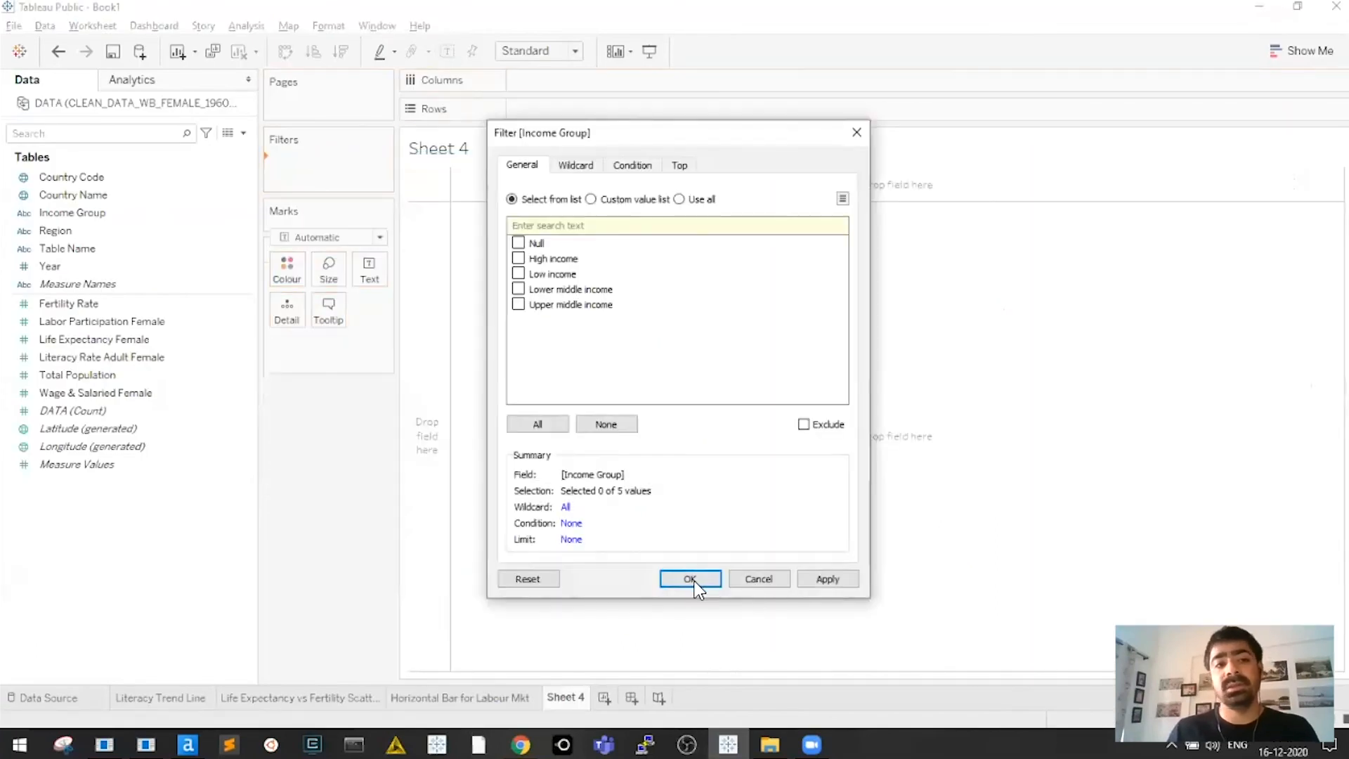
key(Return)
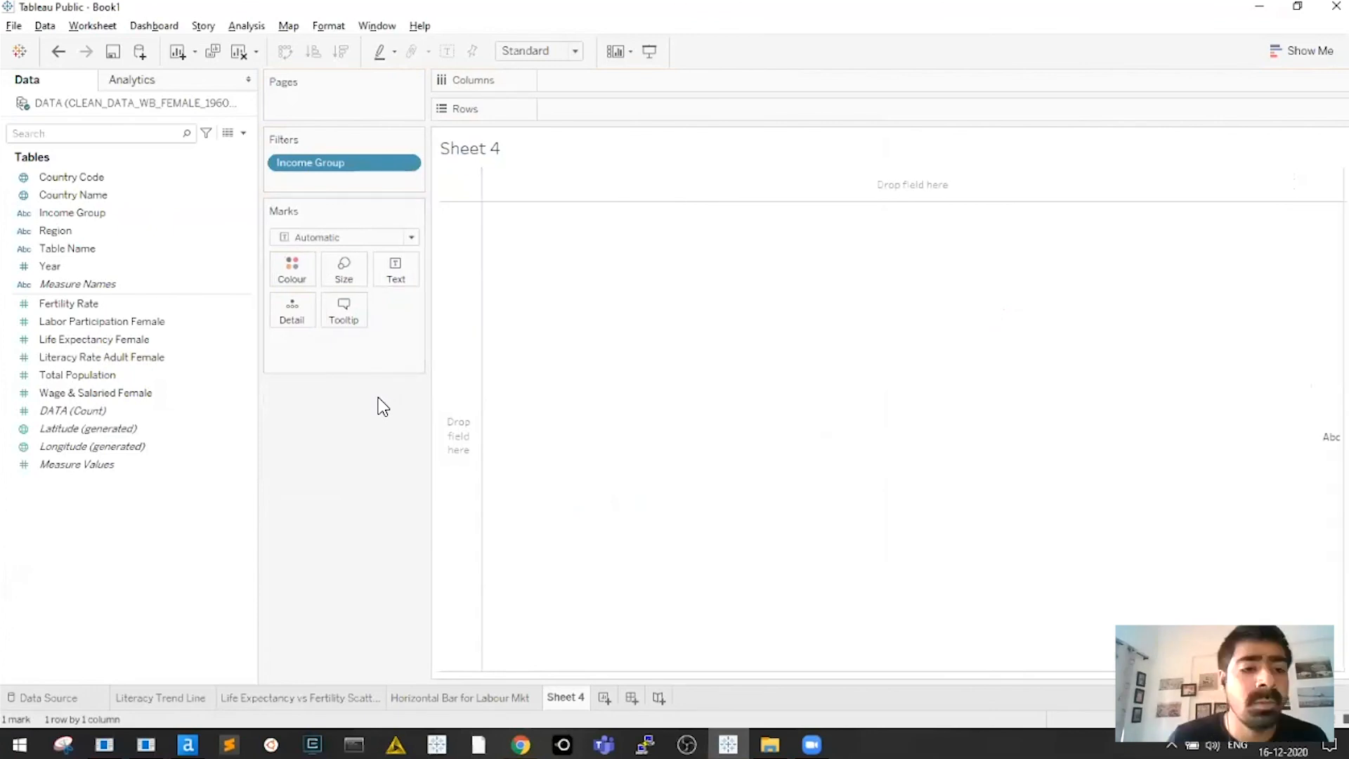
click(71, 194)
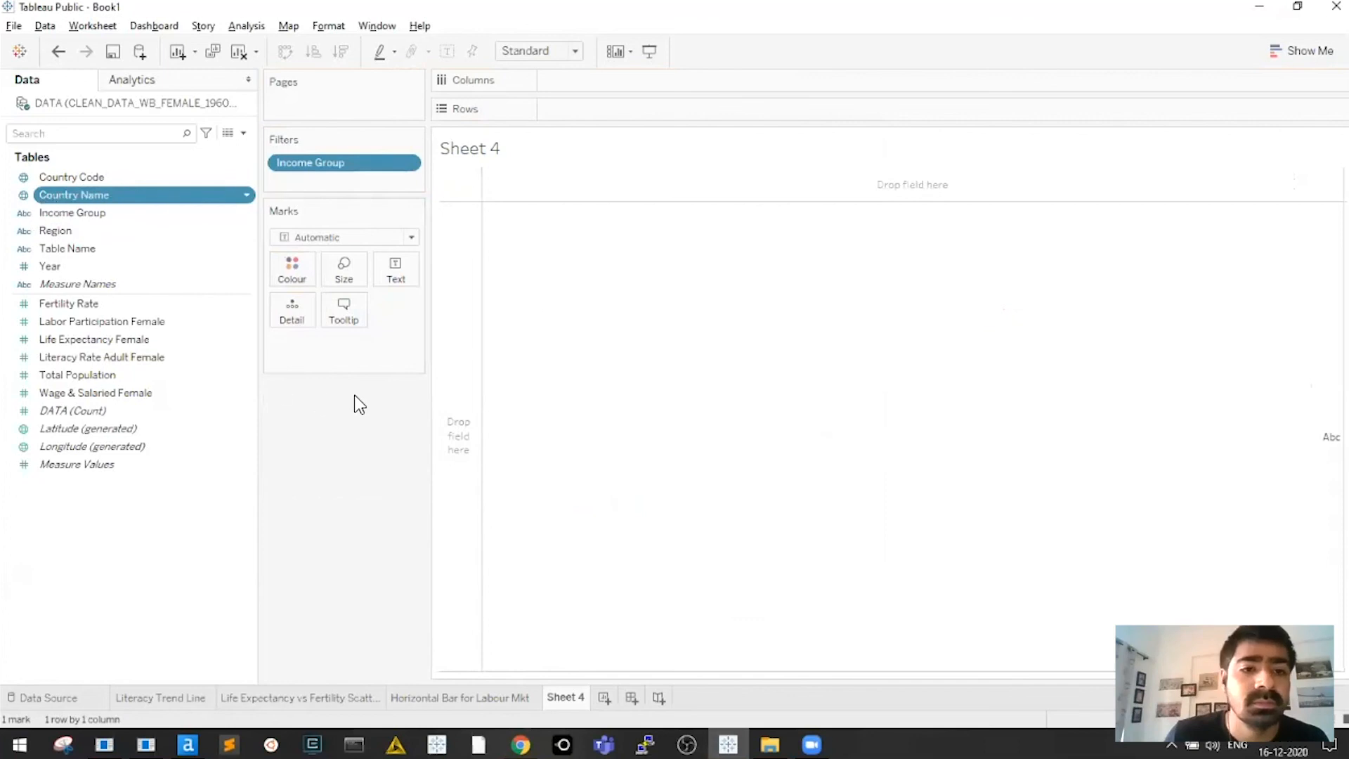
double_click(78, 195)
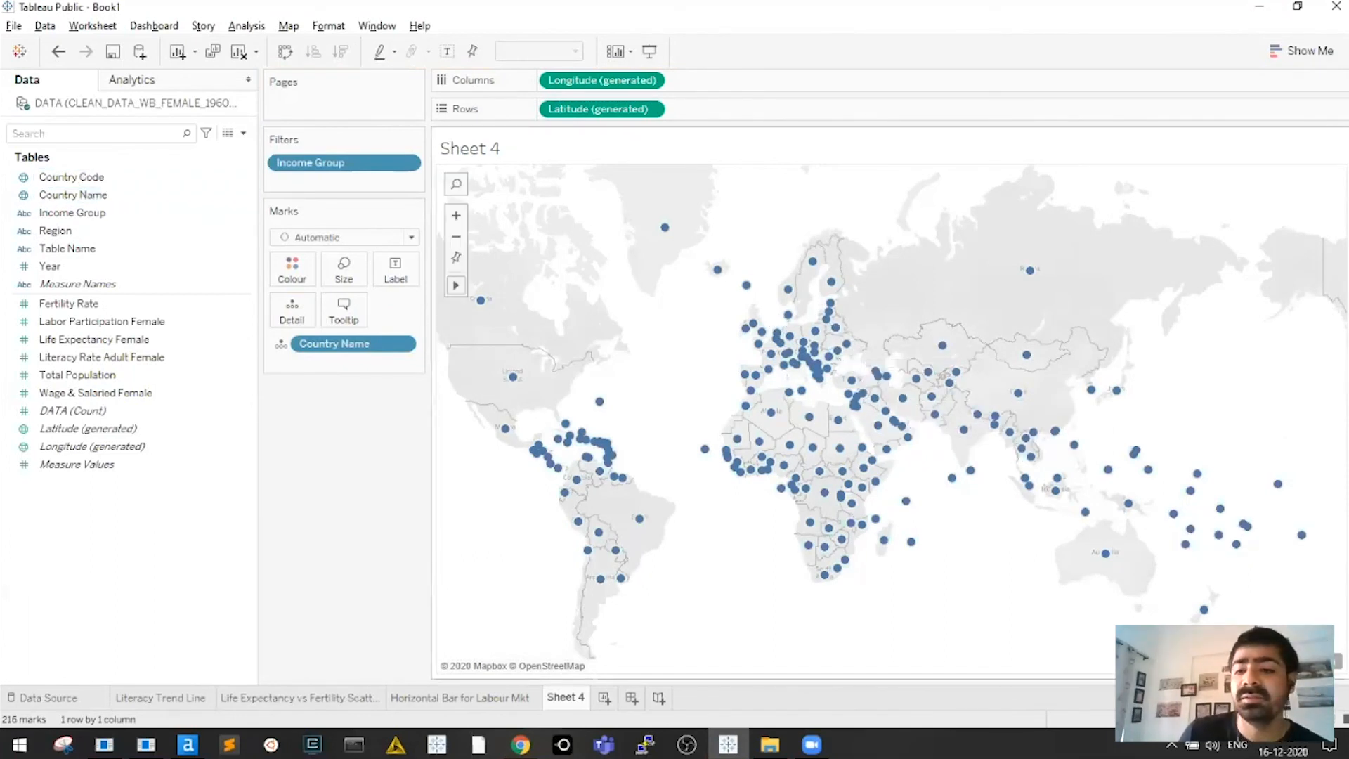
click(1075, 683)
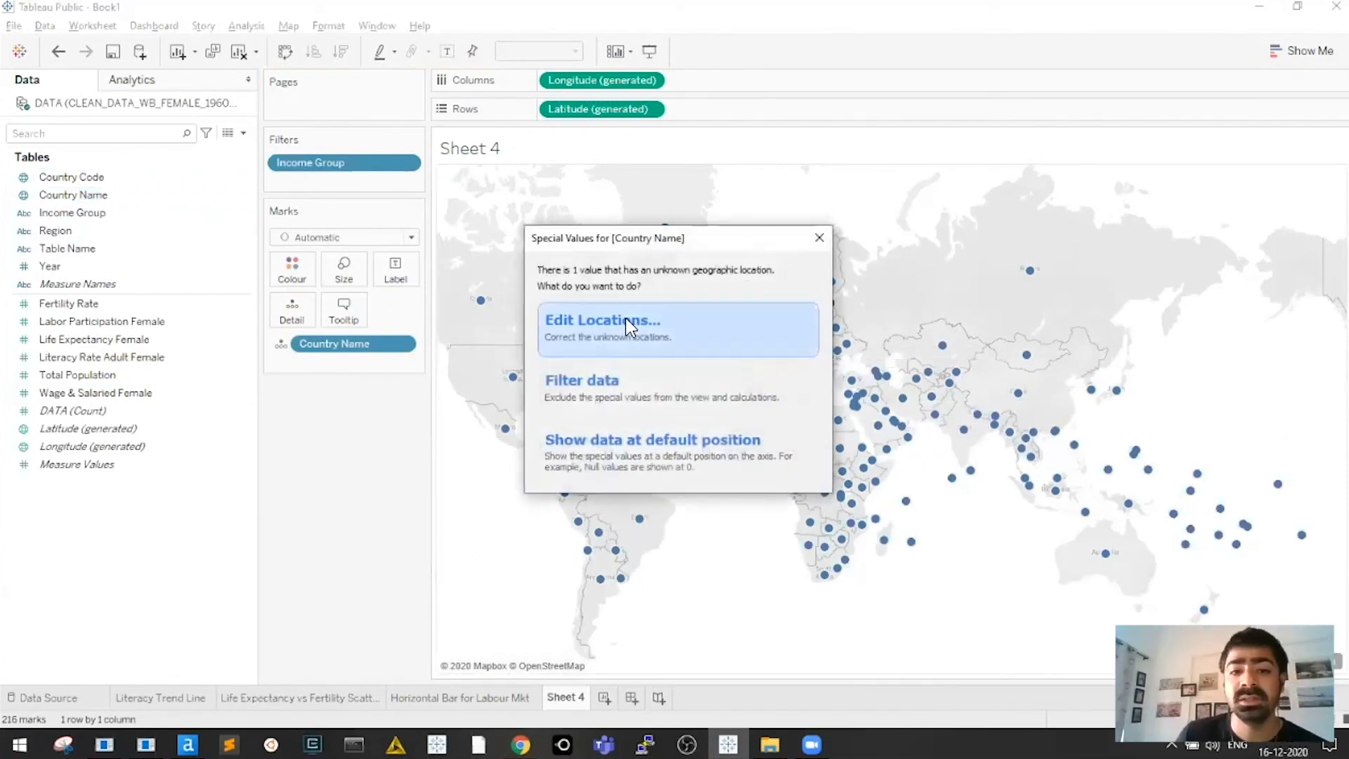
key(Return)
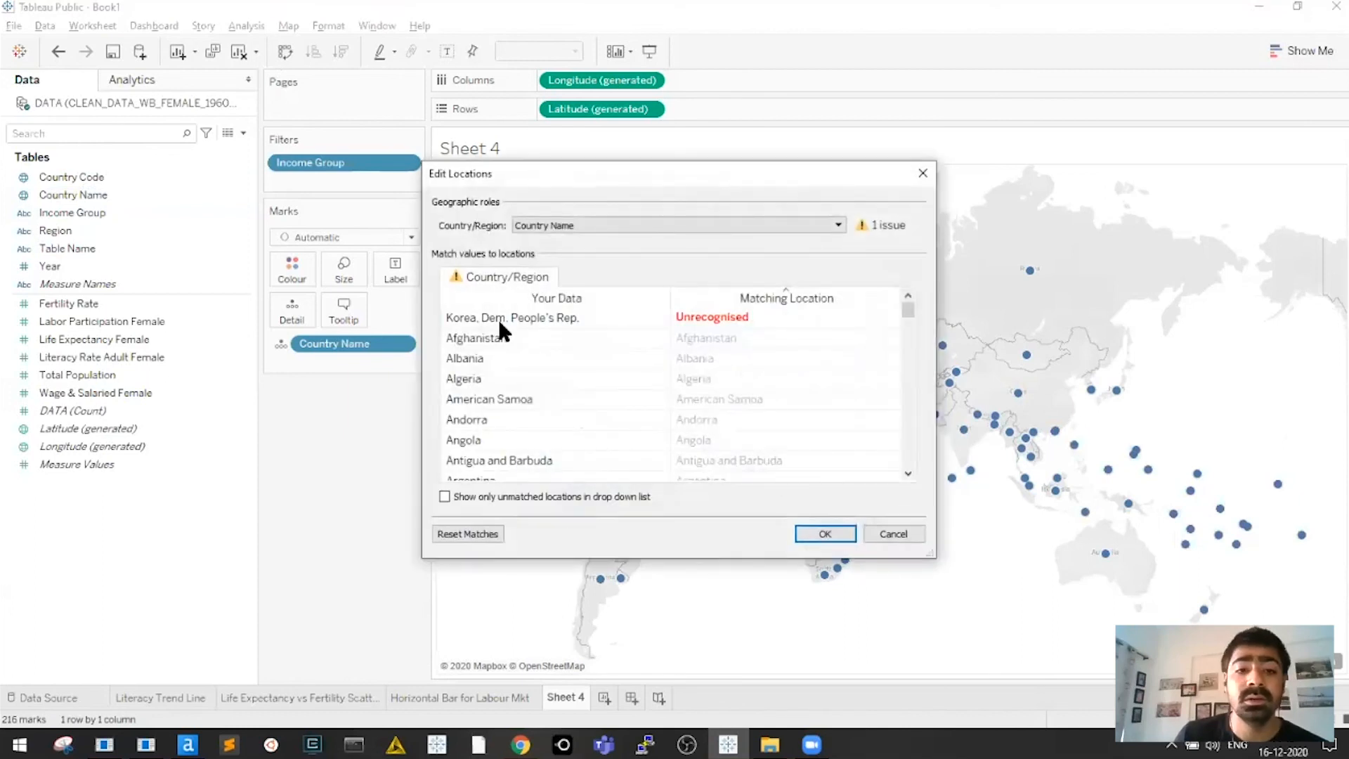
click(759, 317)
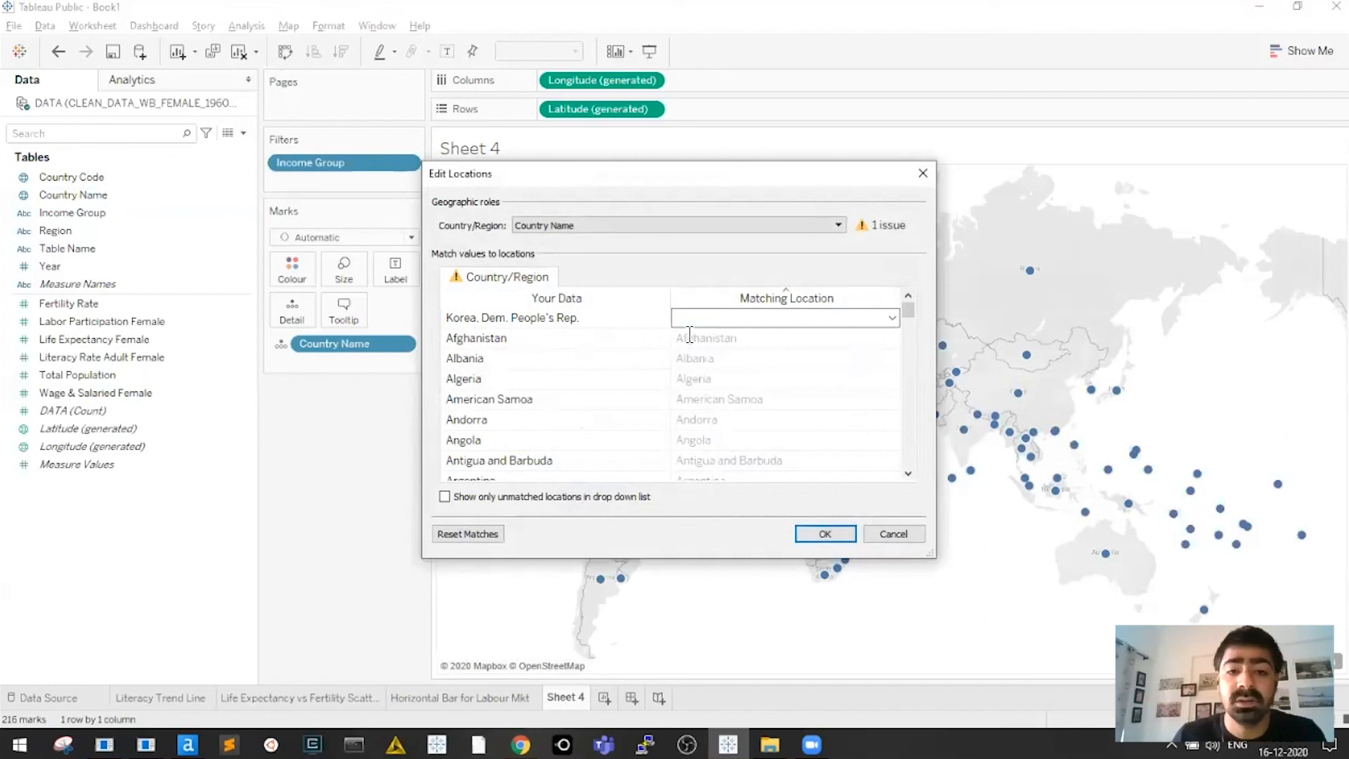
click(574, 427)
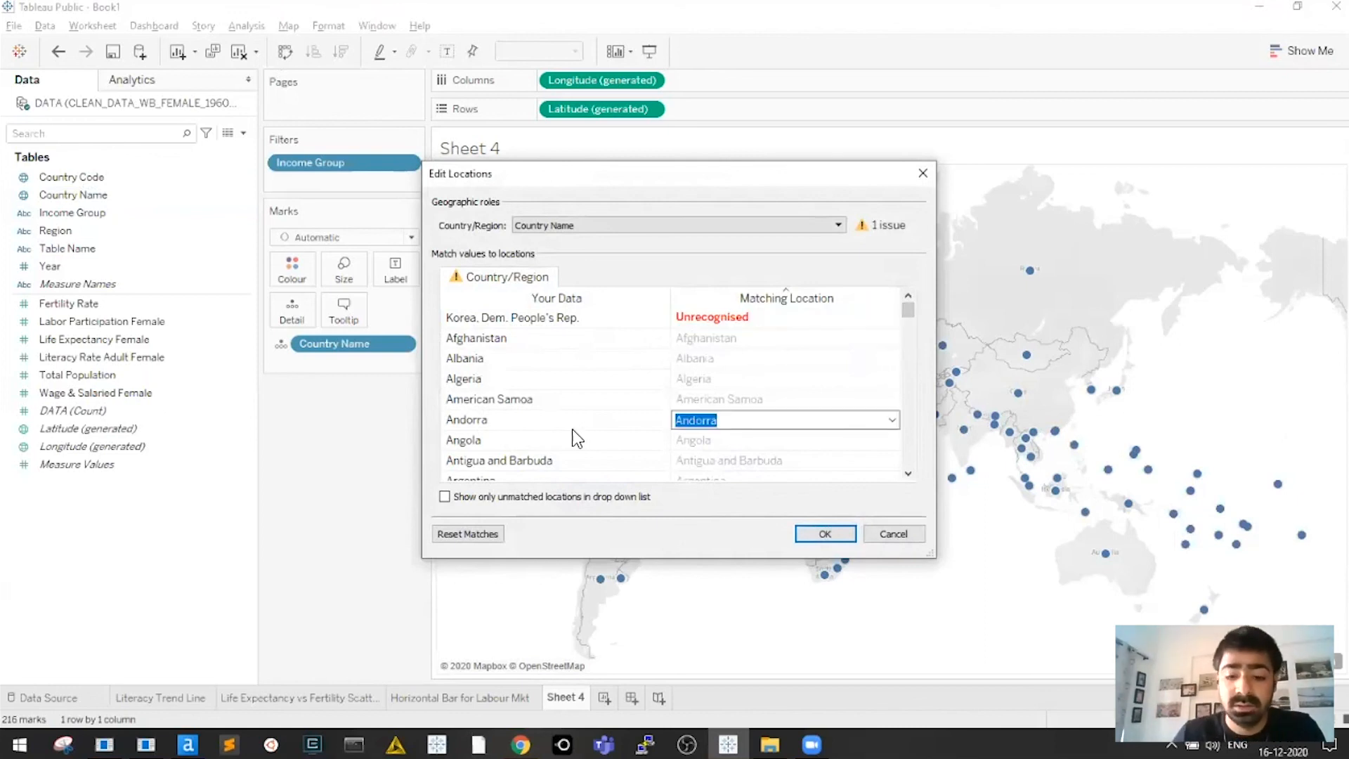
click(572, 428)
key(m)
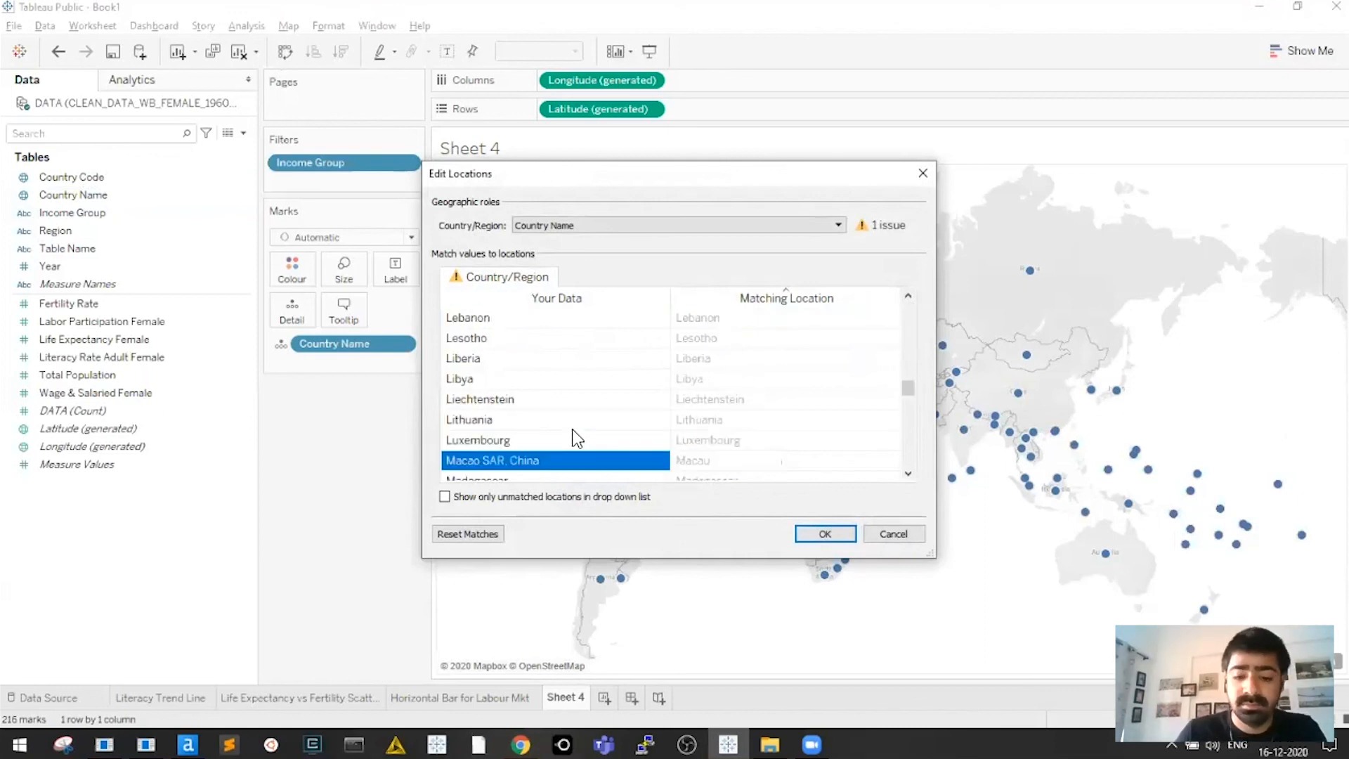
key(n)
key(n)
key(n)
key(n)
key(n)
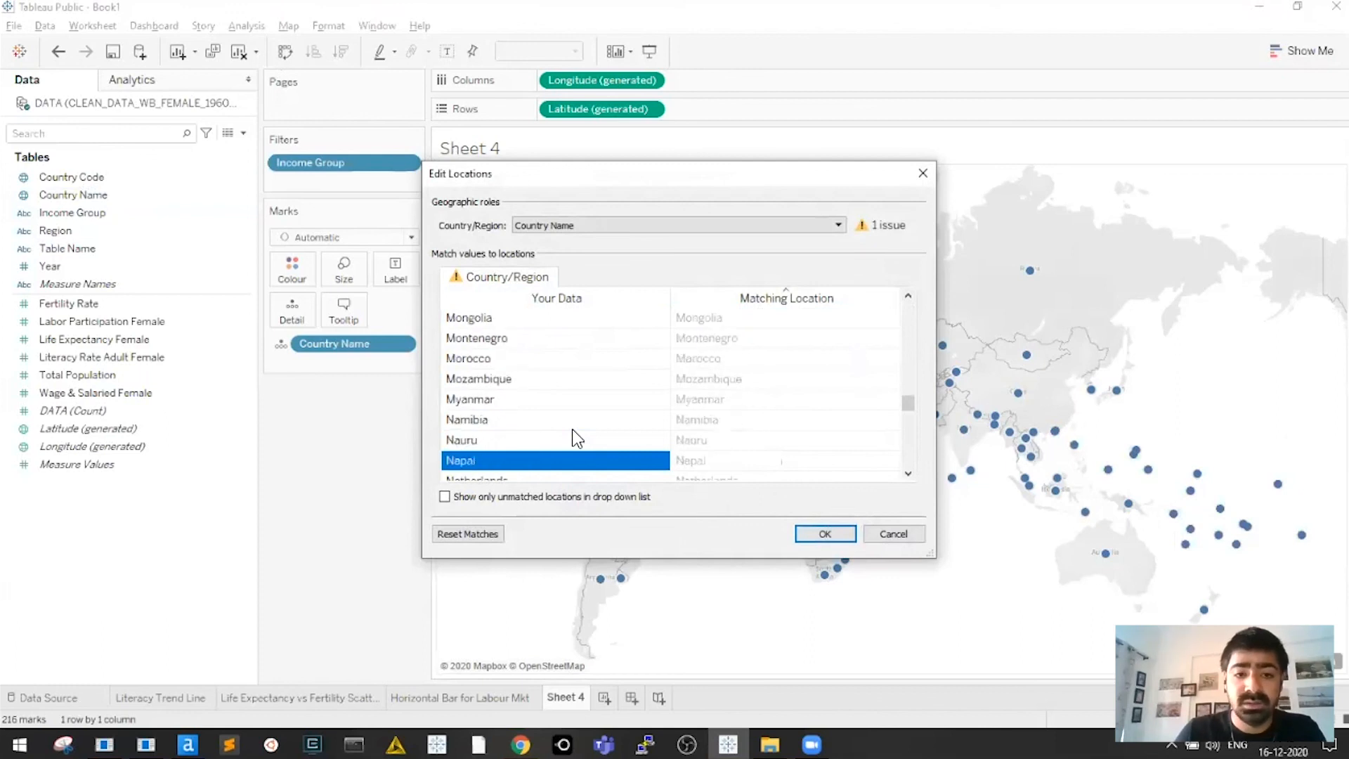
key(n)
key(n)
key(n)
key(n)
key(n)
key(n)
key(n)
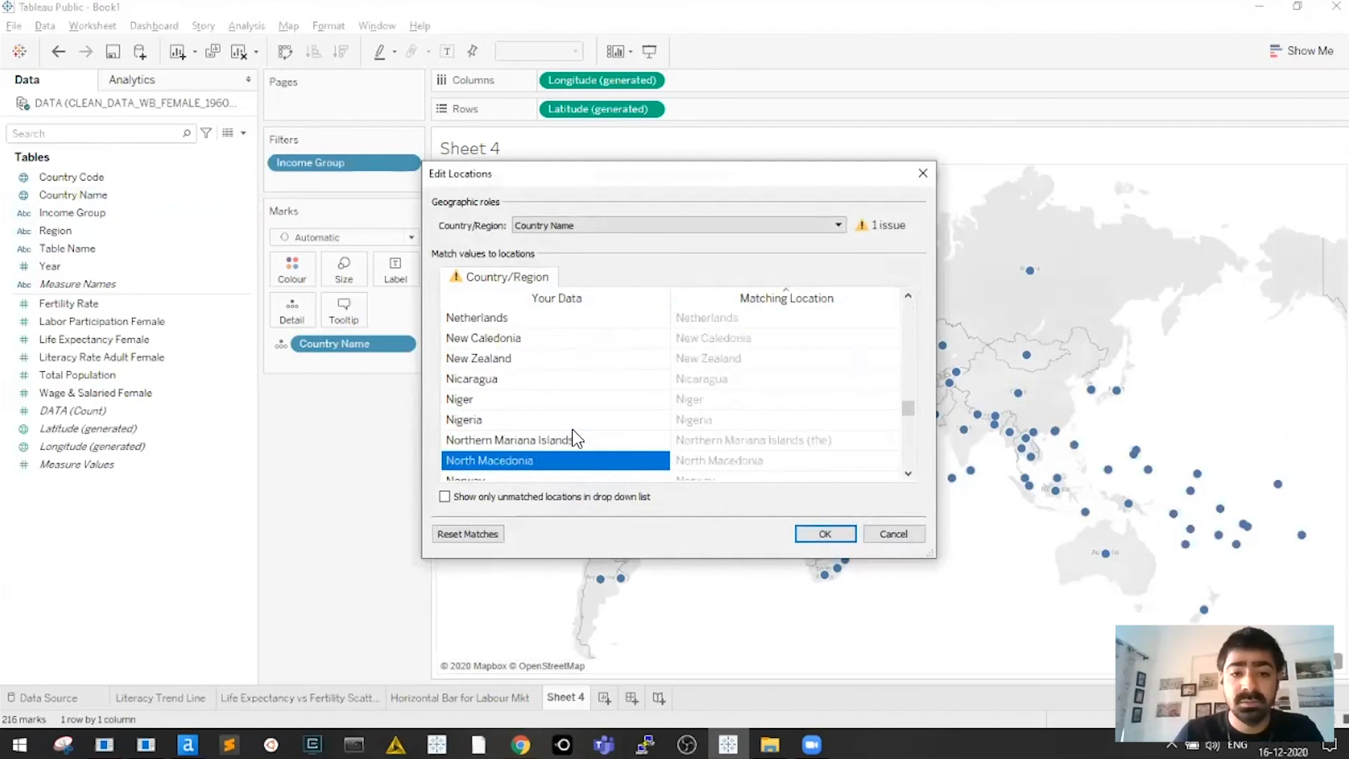
key(Down)
key(Down)
key(Up)
key(Up)
key(Up)
key(Up)
key(Down)
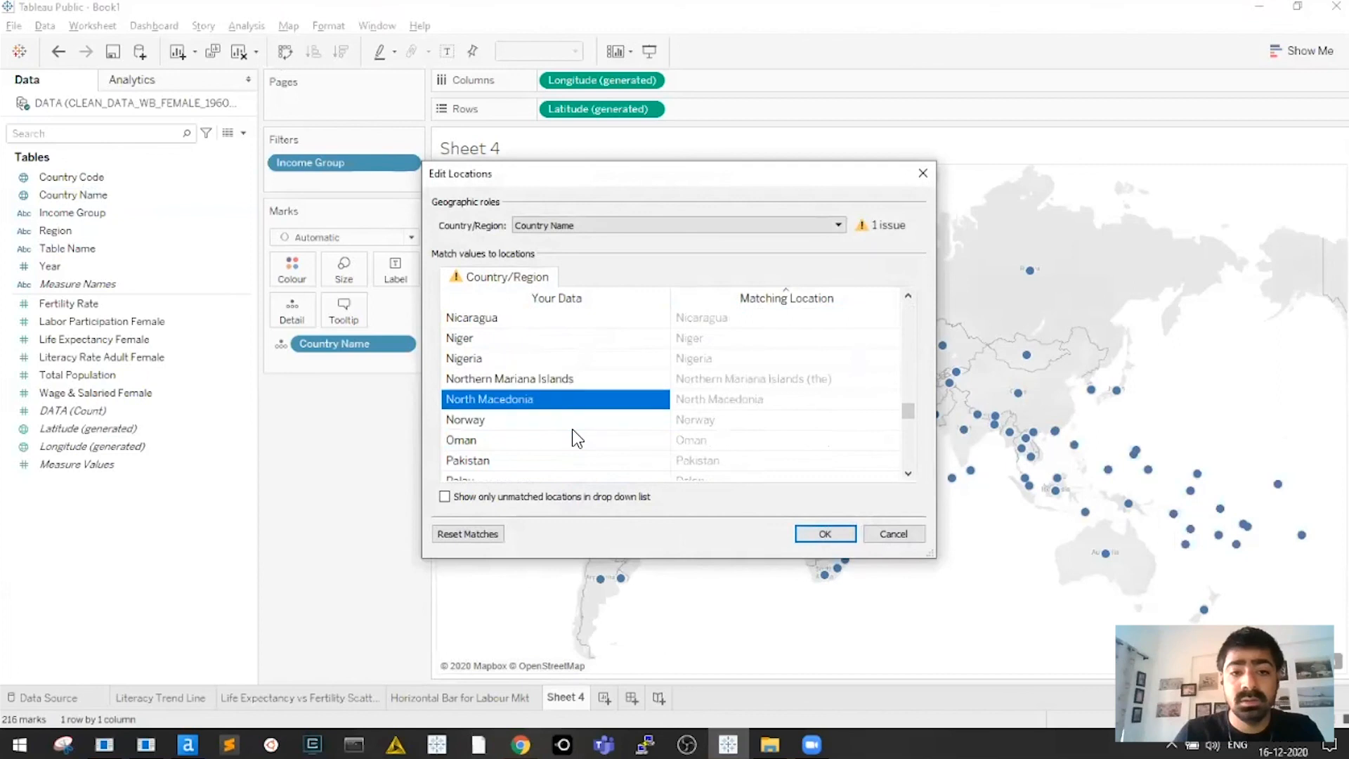
key(Up)
key(Down)
key(s)
key(o)
key(Down)
key(Down)
key(Down)
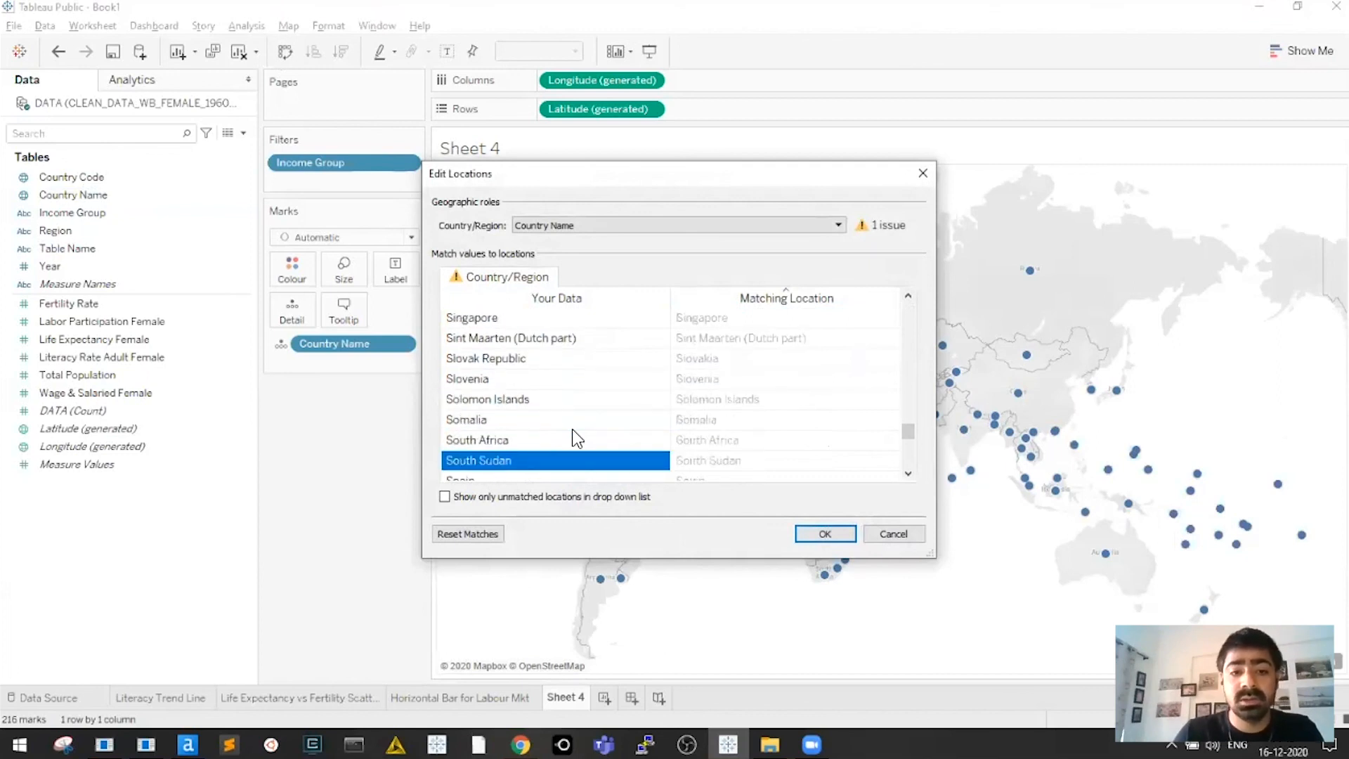
key(Down)
key(Down)
key(Down)
key(Down)
key(Down)
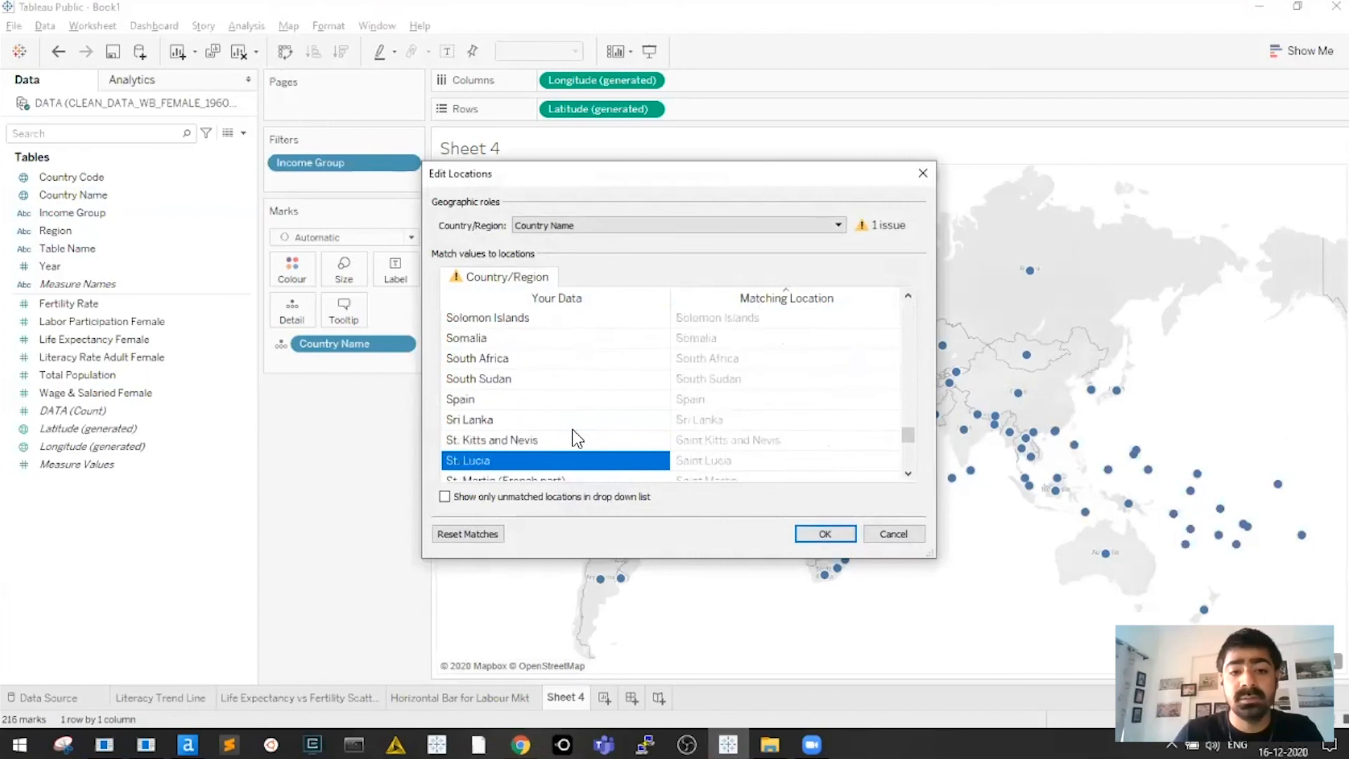
key(Down)
key(Down)
key(Down)
key(Down)
key(Down)
click(782, 383)
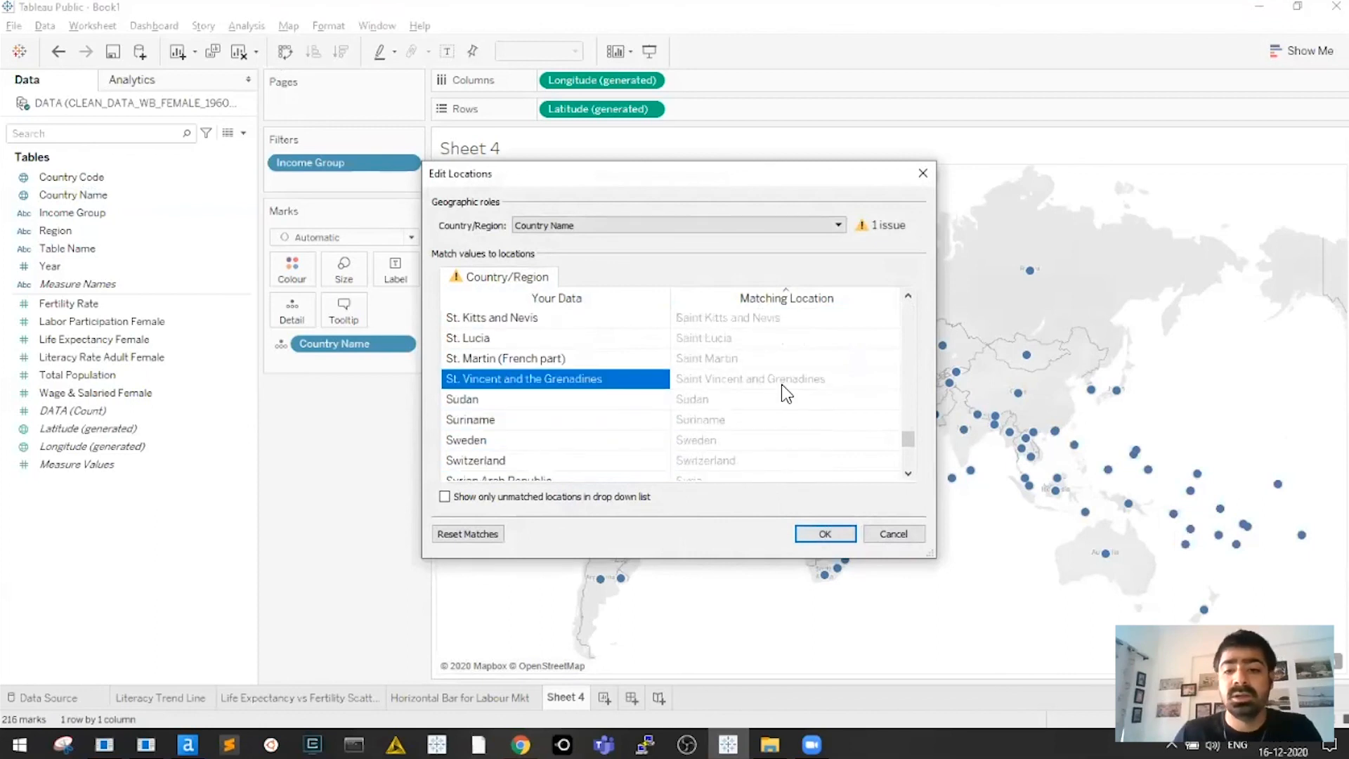
key(Return)
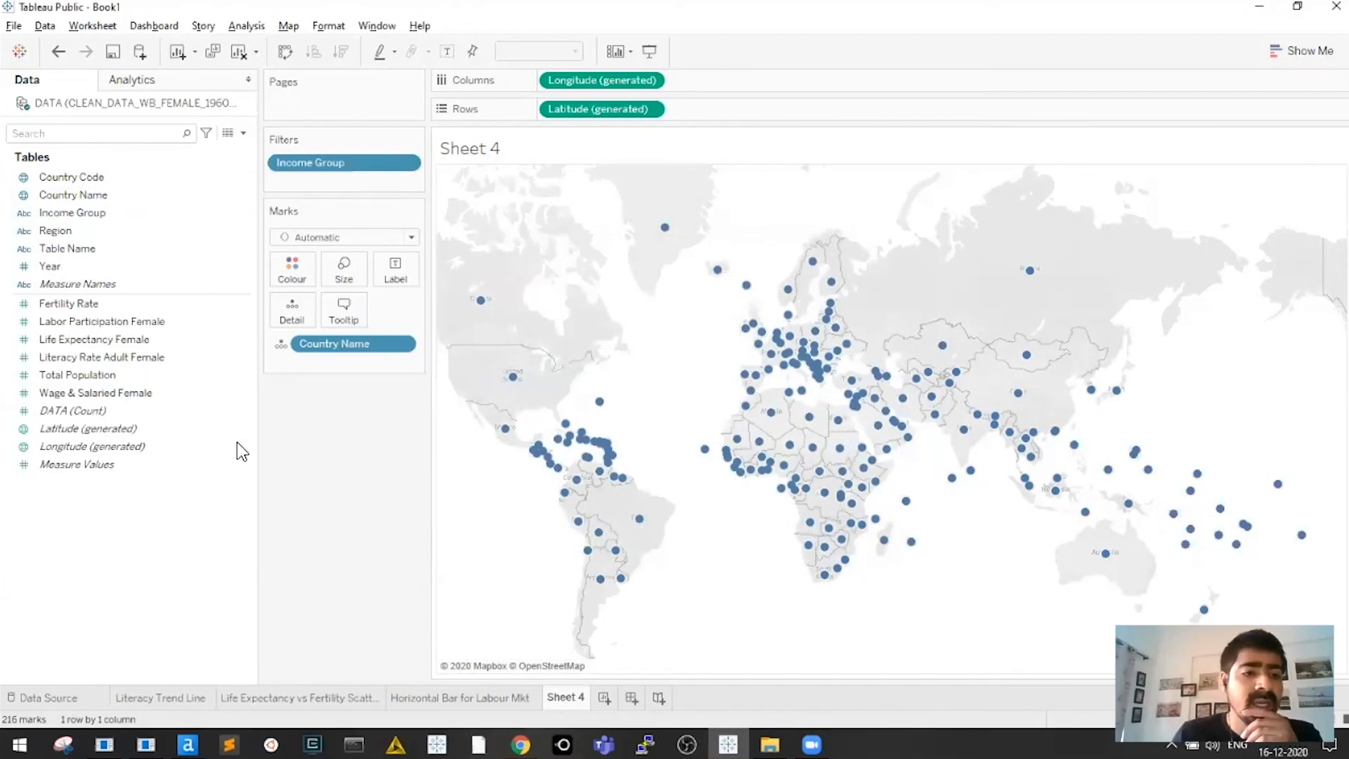
Size the country dots by median Total Population and hide the size legend
drag(107, 374, 347, 275)
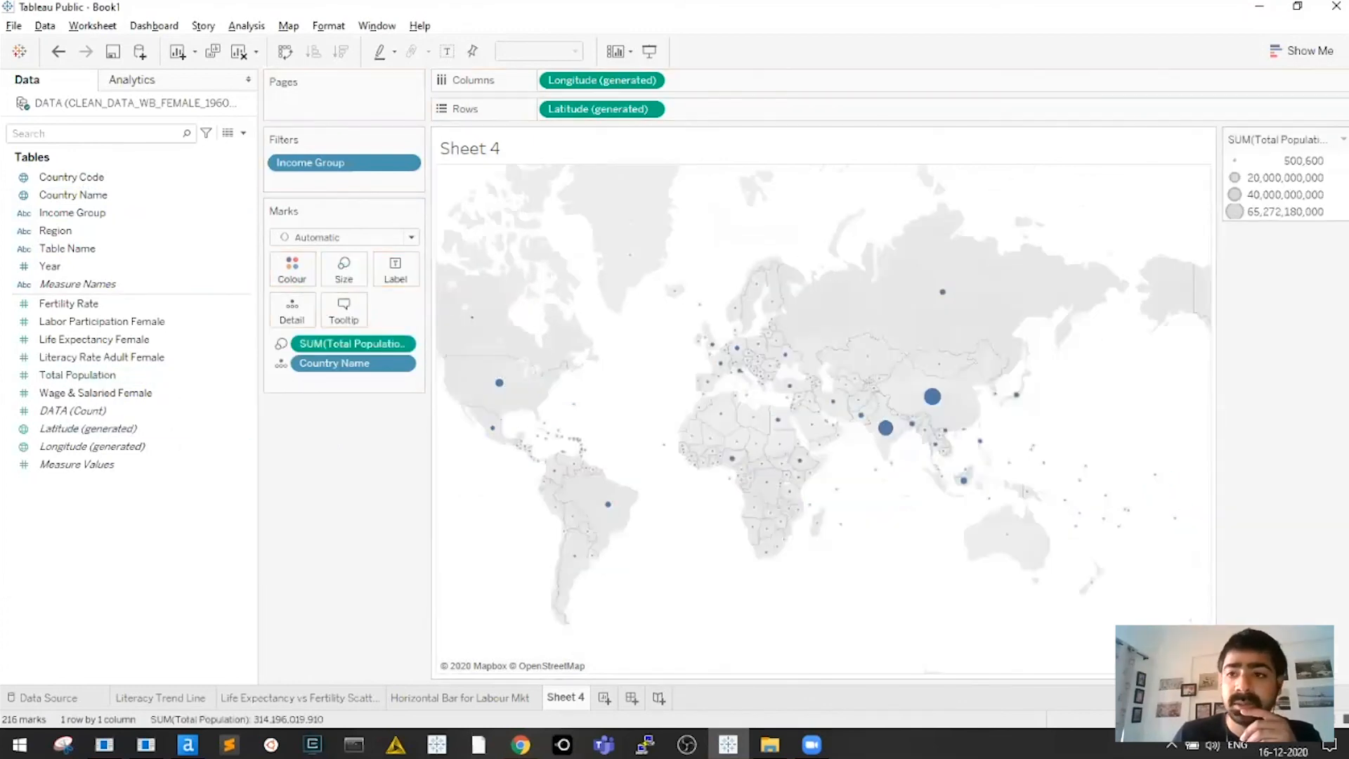
click(1343, 138)
click(1265, 237)
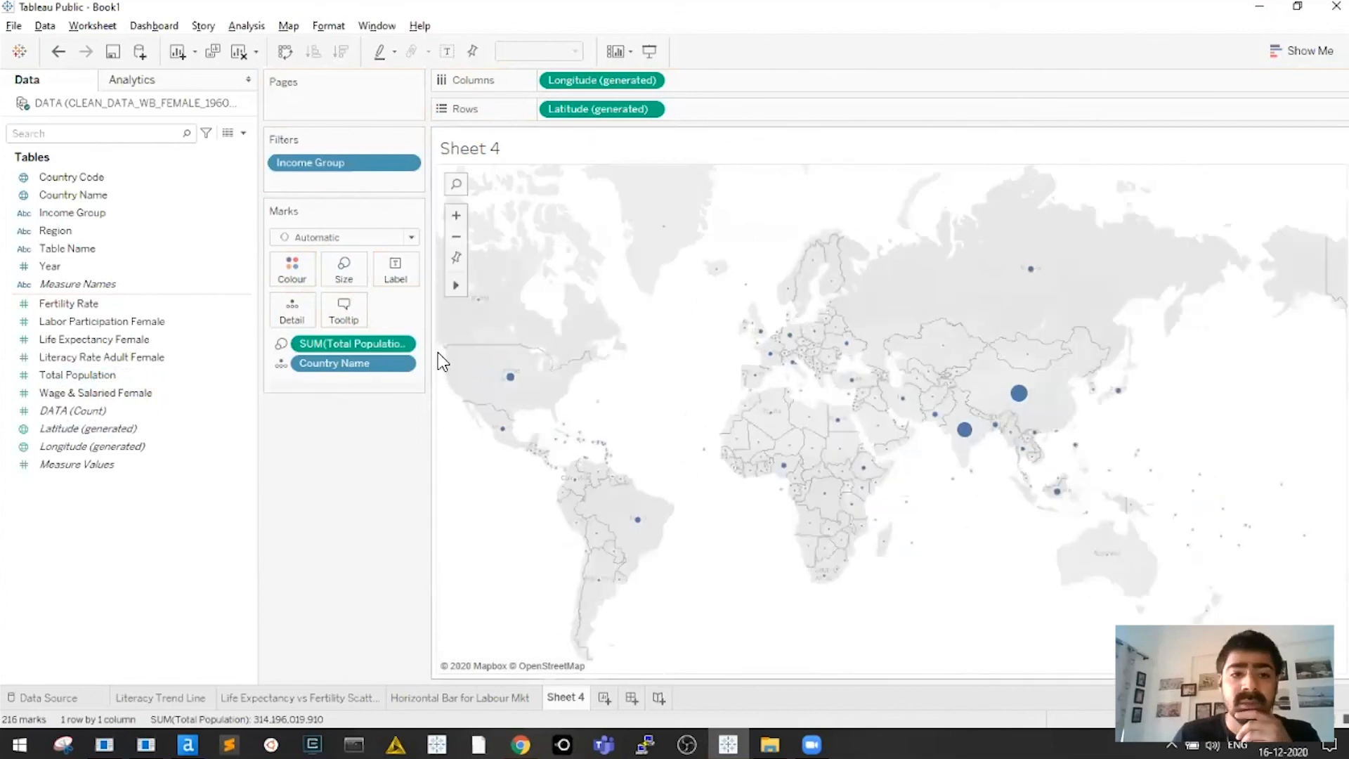
click(402, 346)
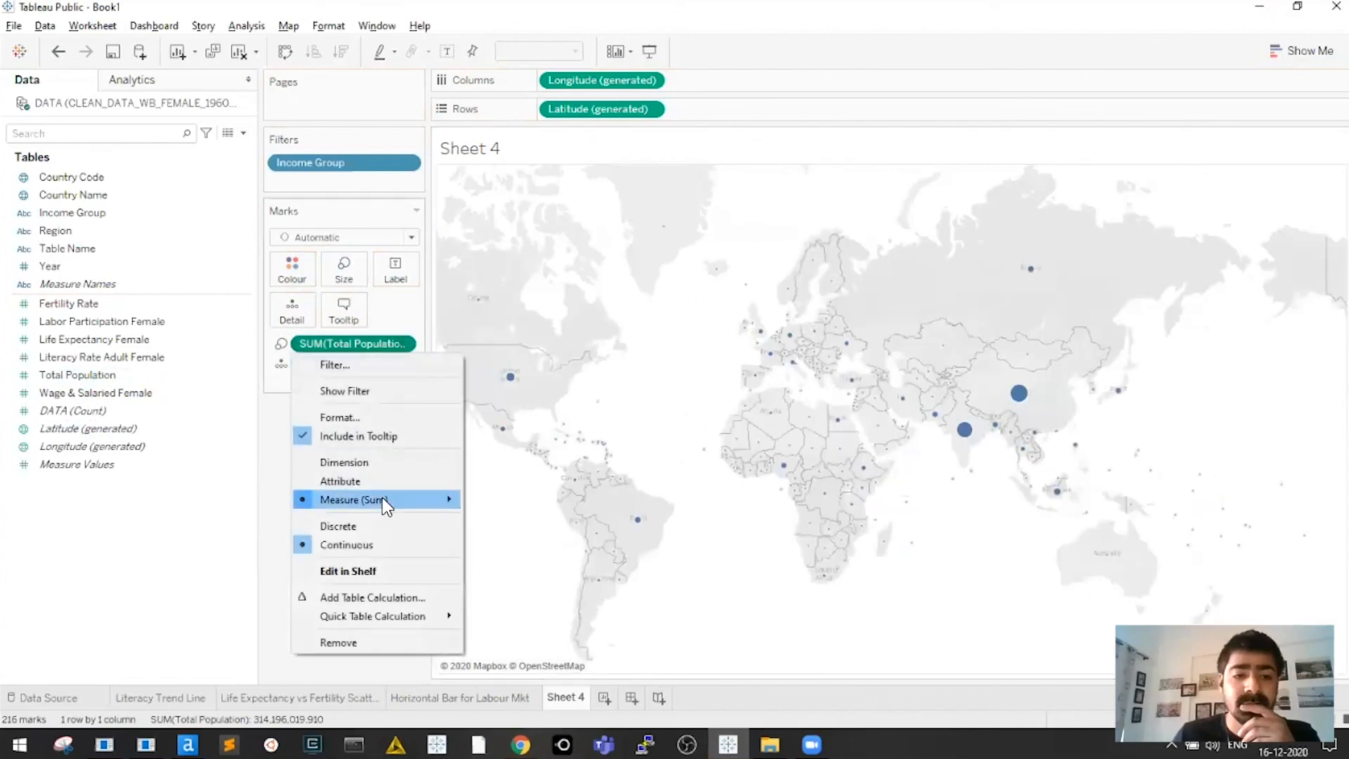
mouse_move(386, 500)
click(508, 541)
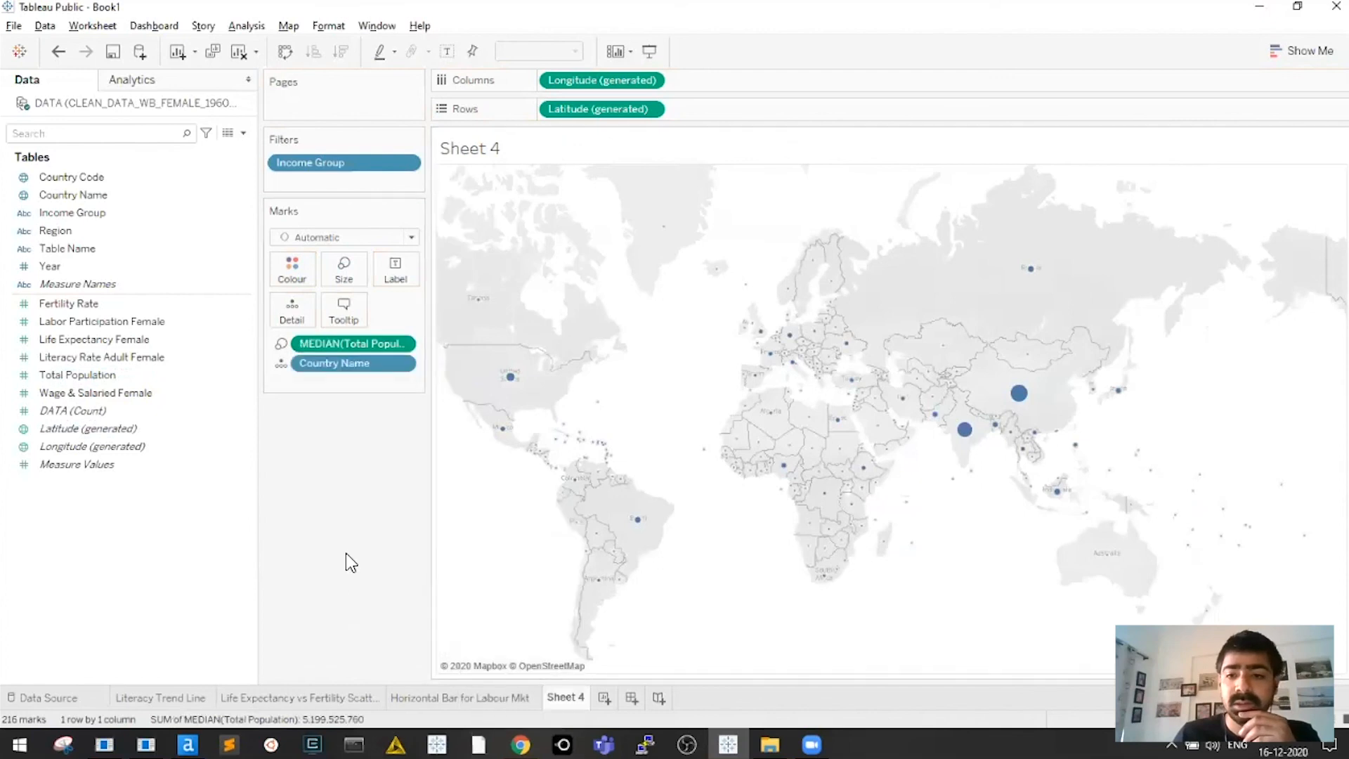
Make the bubbles much larger at 66% opacity, then colour them by Region
click(344, 271)
drag(369, 311, 426, 310)
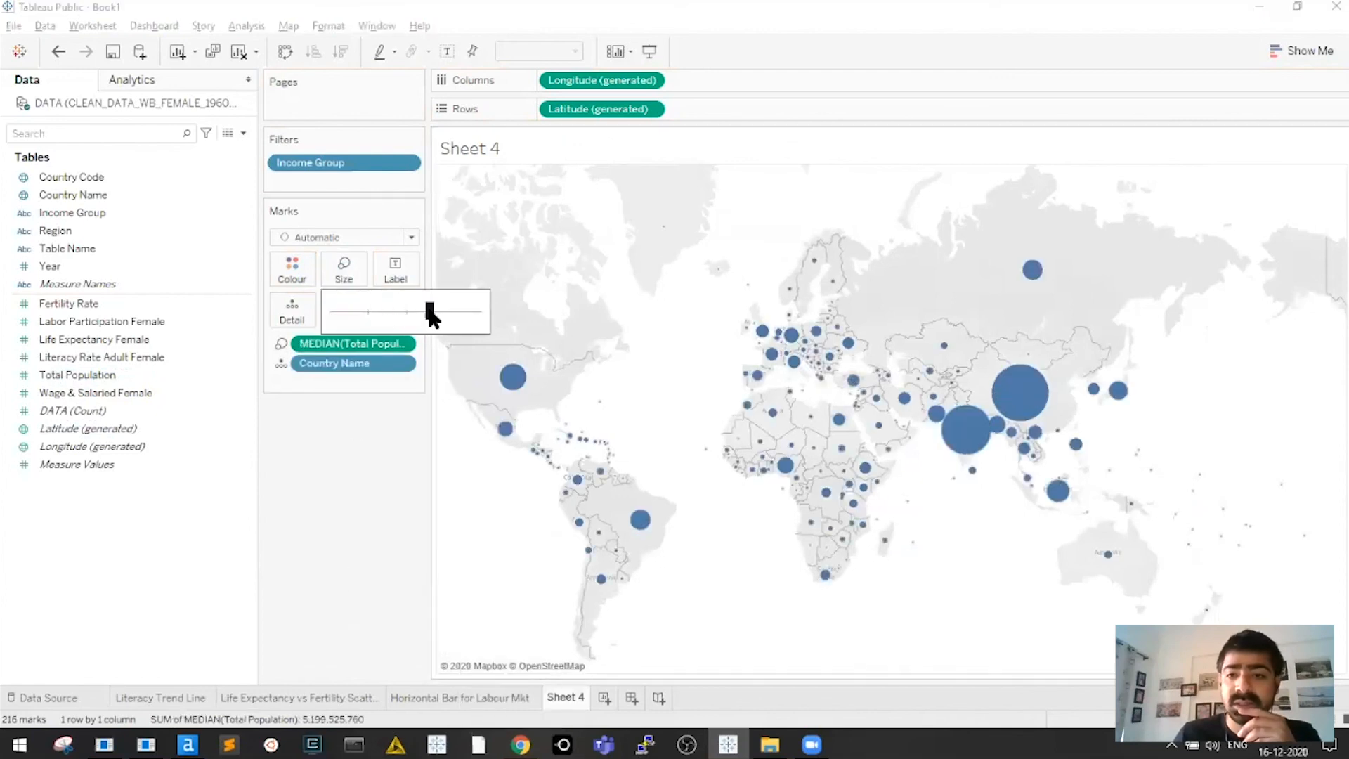
click(295, 275)
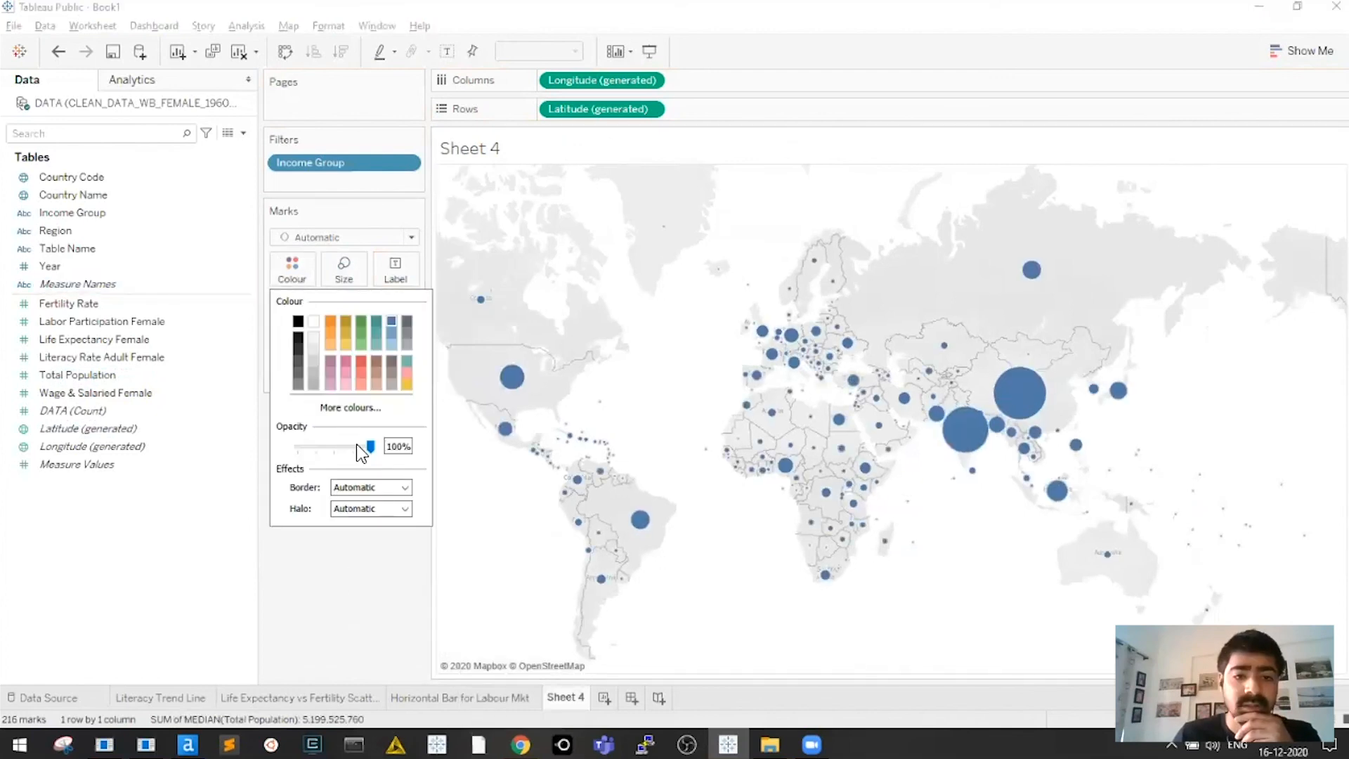
drag(356, 445, 346, 446)
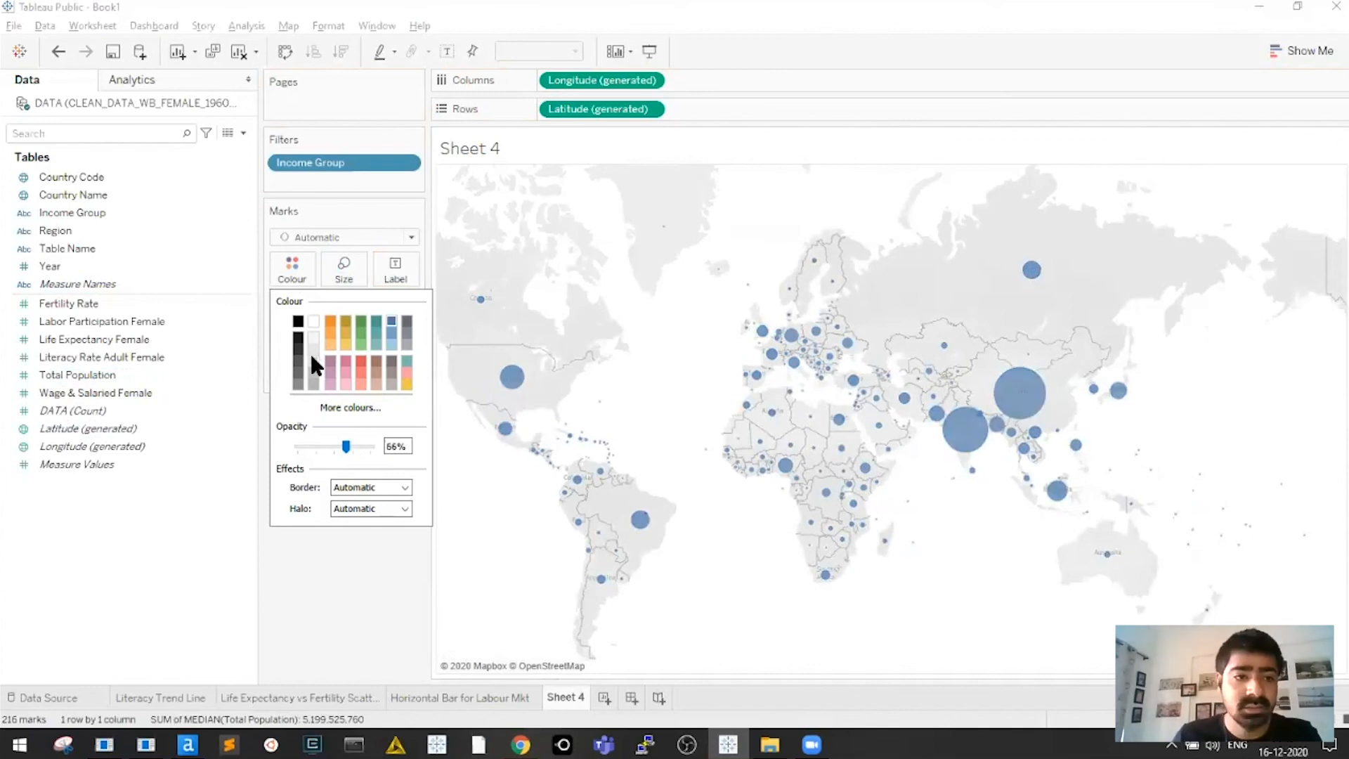
click(100, 243)
drag(56, 235, 298, 273)
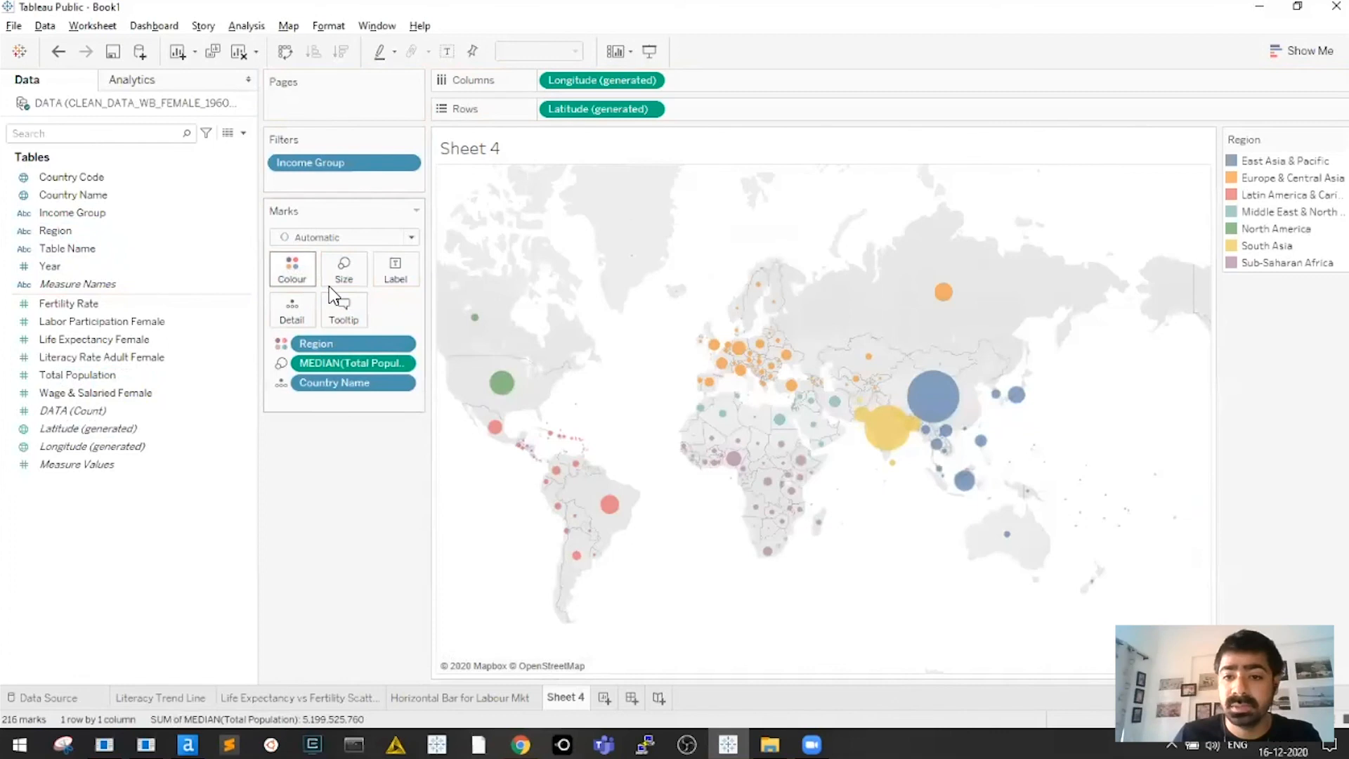
Apply the Hue Circle palette to the Region colours
click(293, 270)
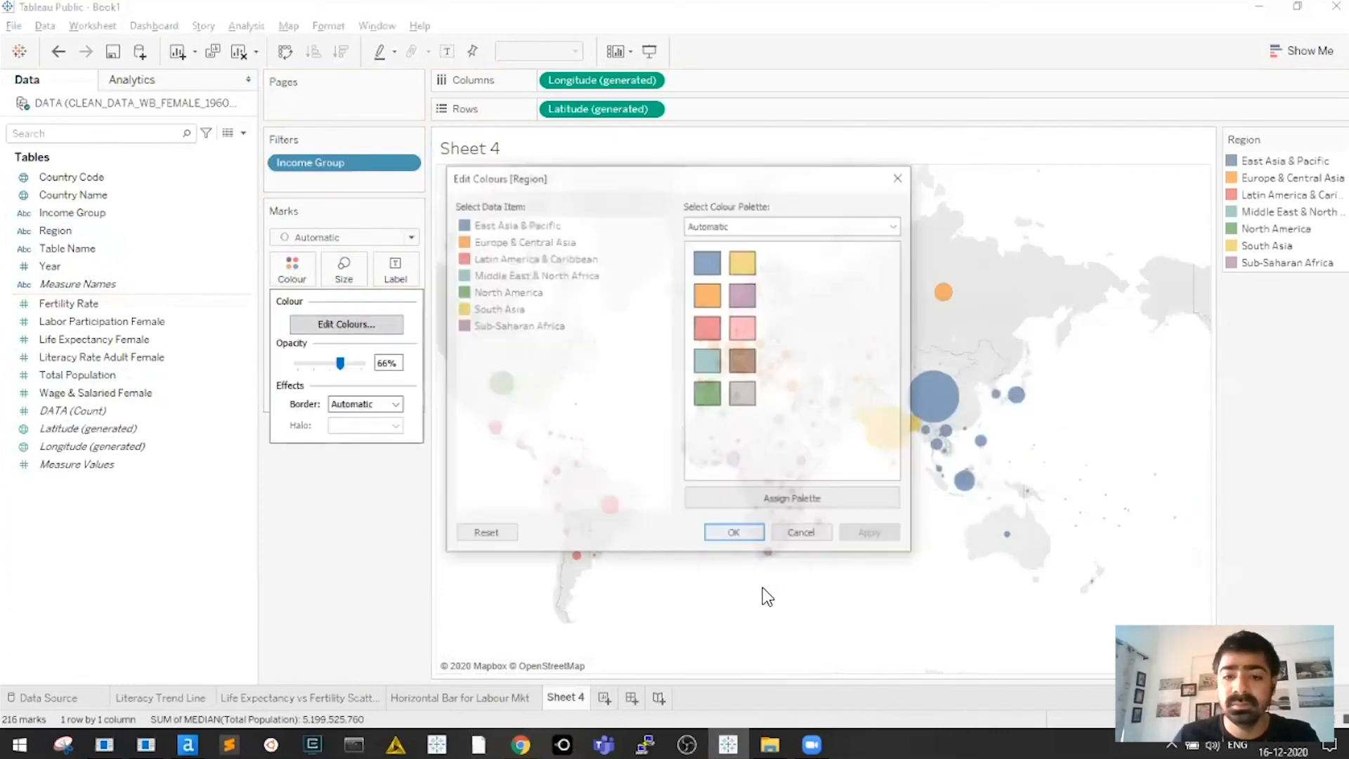
click(787, 224)
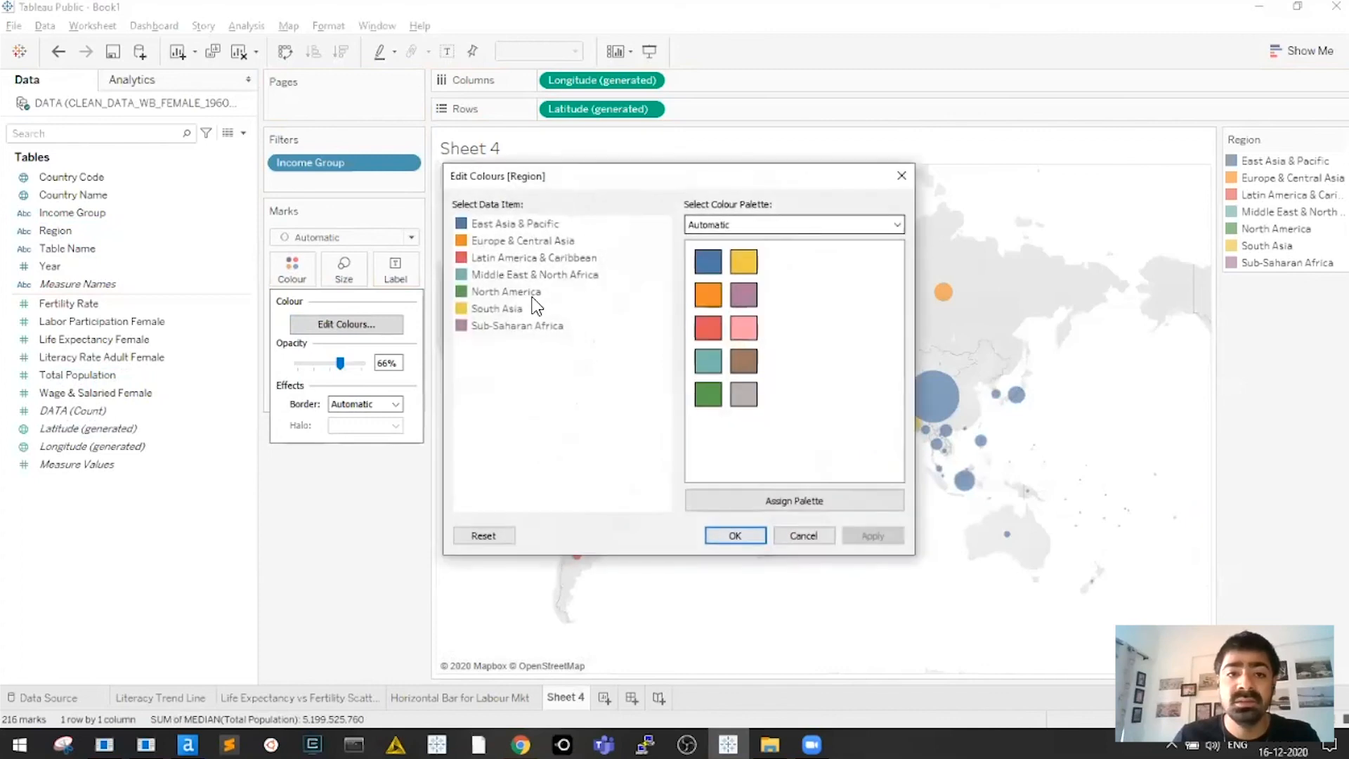
key(Down)
key(Down)
key(Down)
key(Down)
key(Down)
key(Down)
key(Down)
key(Down)
key(Down)
key(Return)
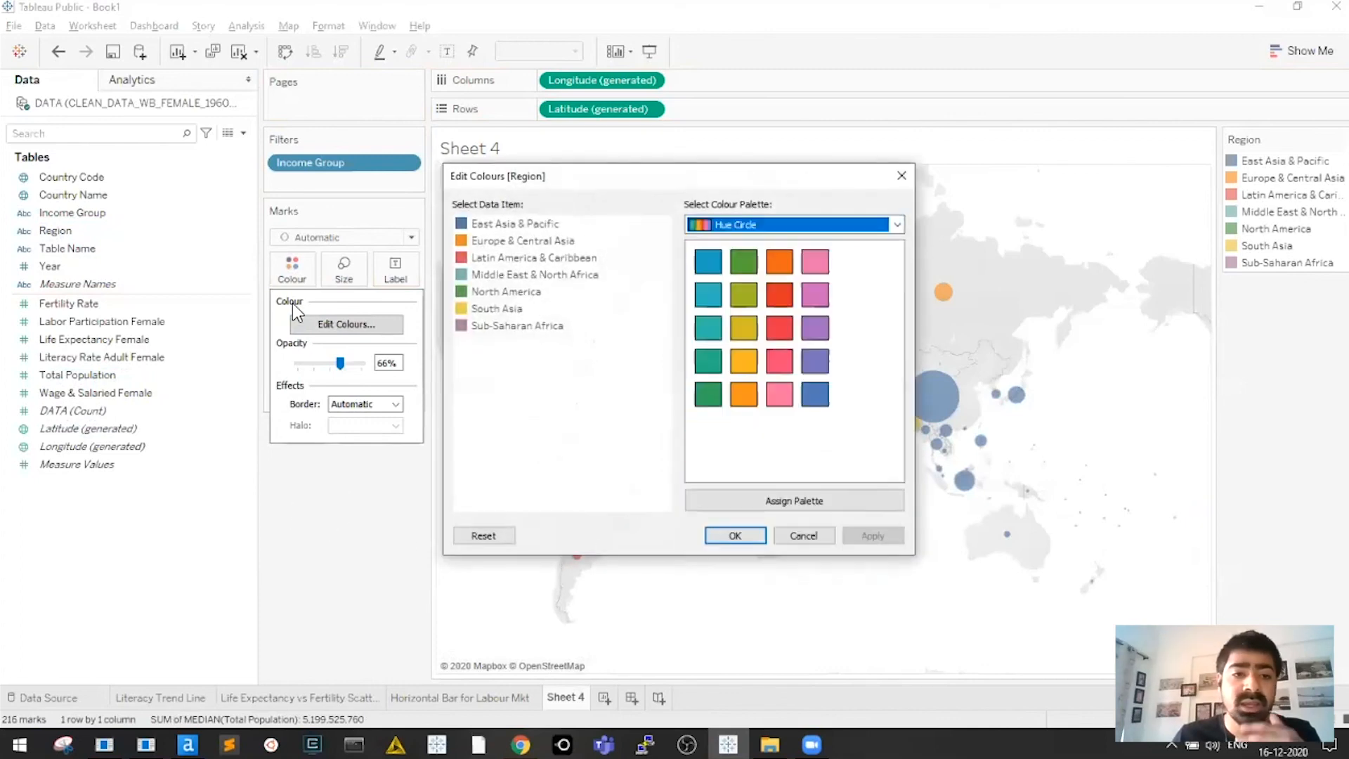
key(Escape)
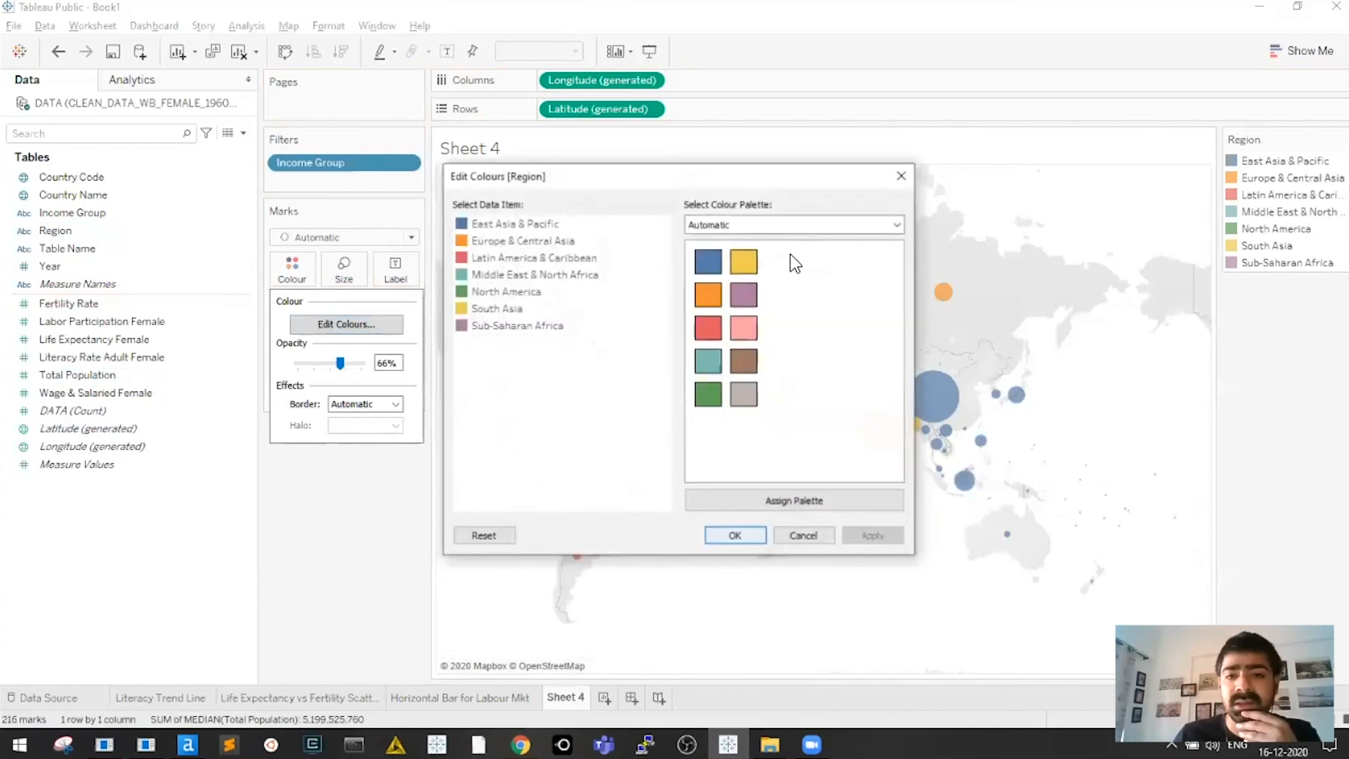
key(alt+Down)
key(Down)
key(Down)
key(Down)
key(Down)
key(Down)
scroll(799, 490, down, 1)
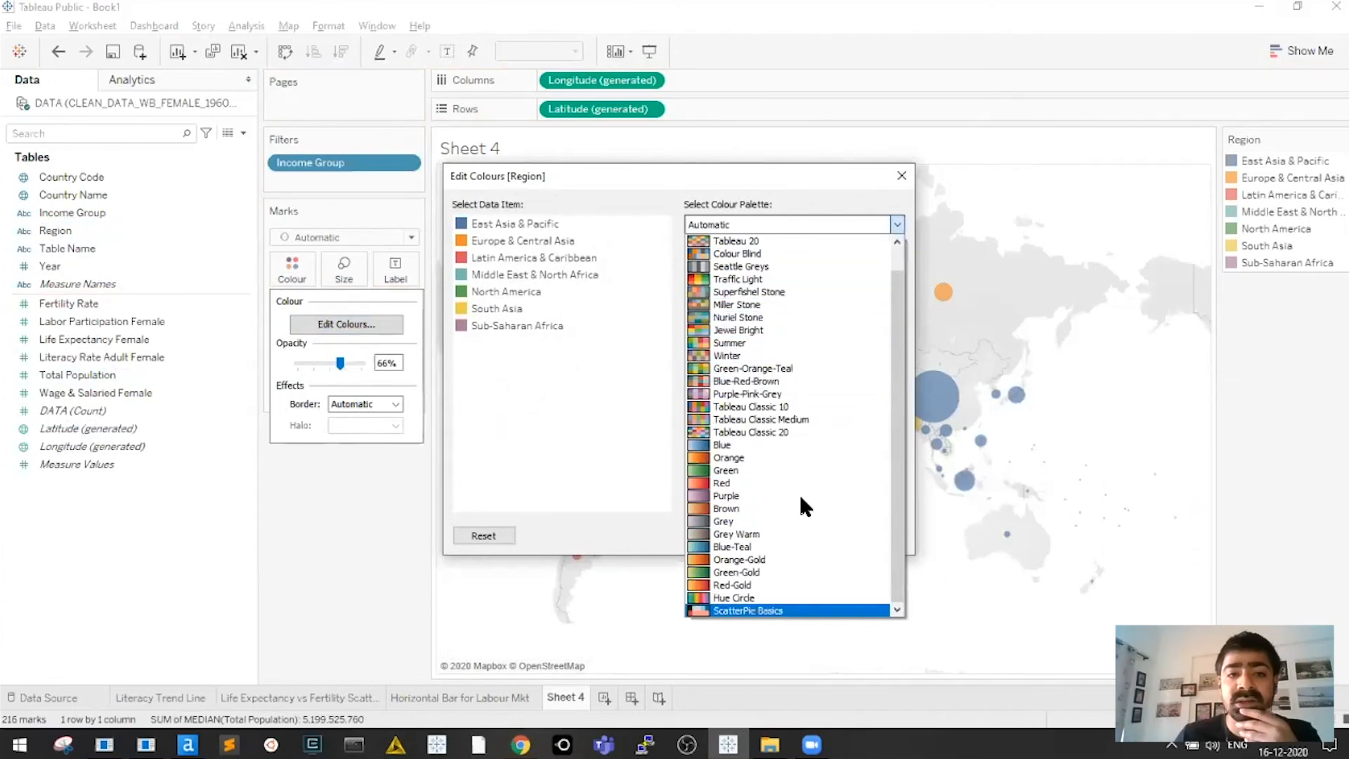
key(Return)
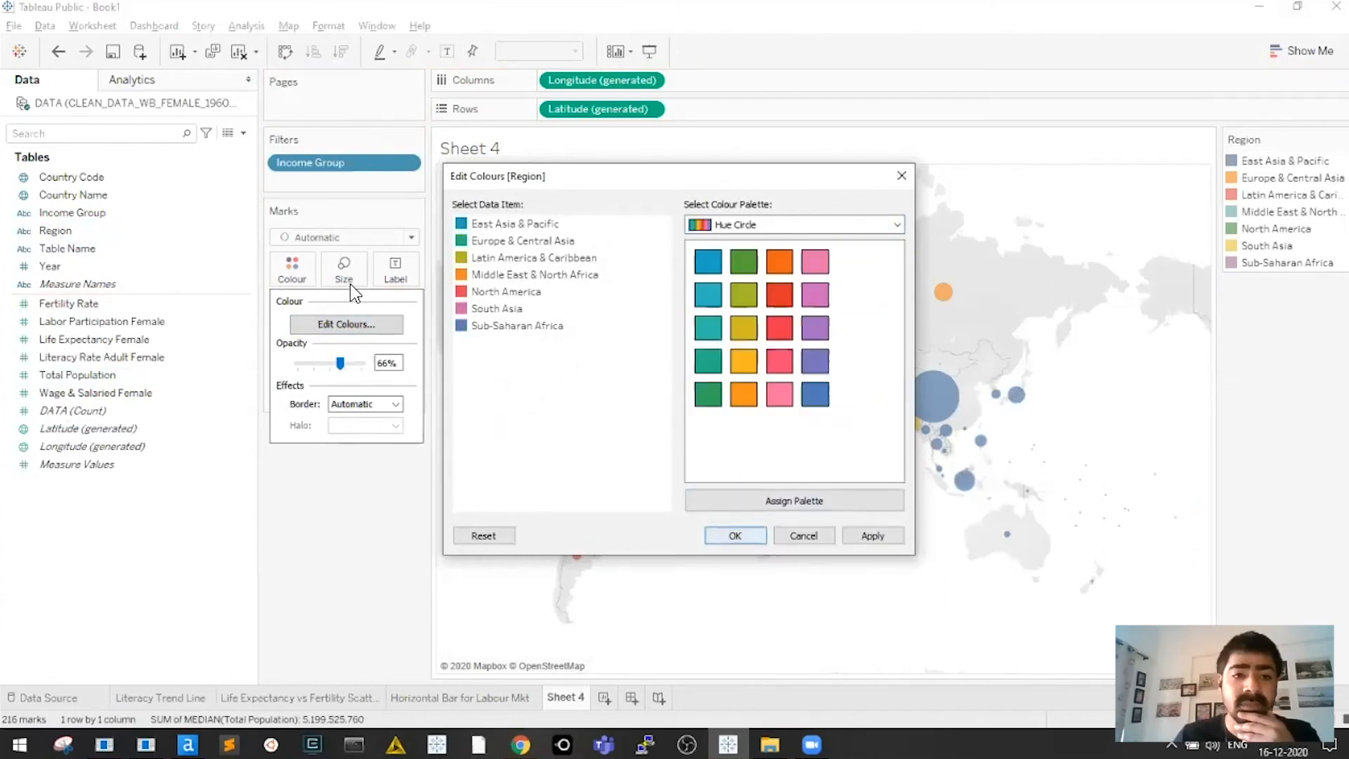
key(Return)
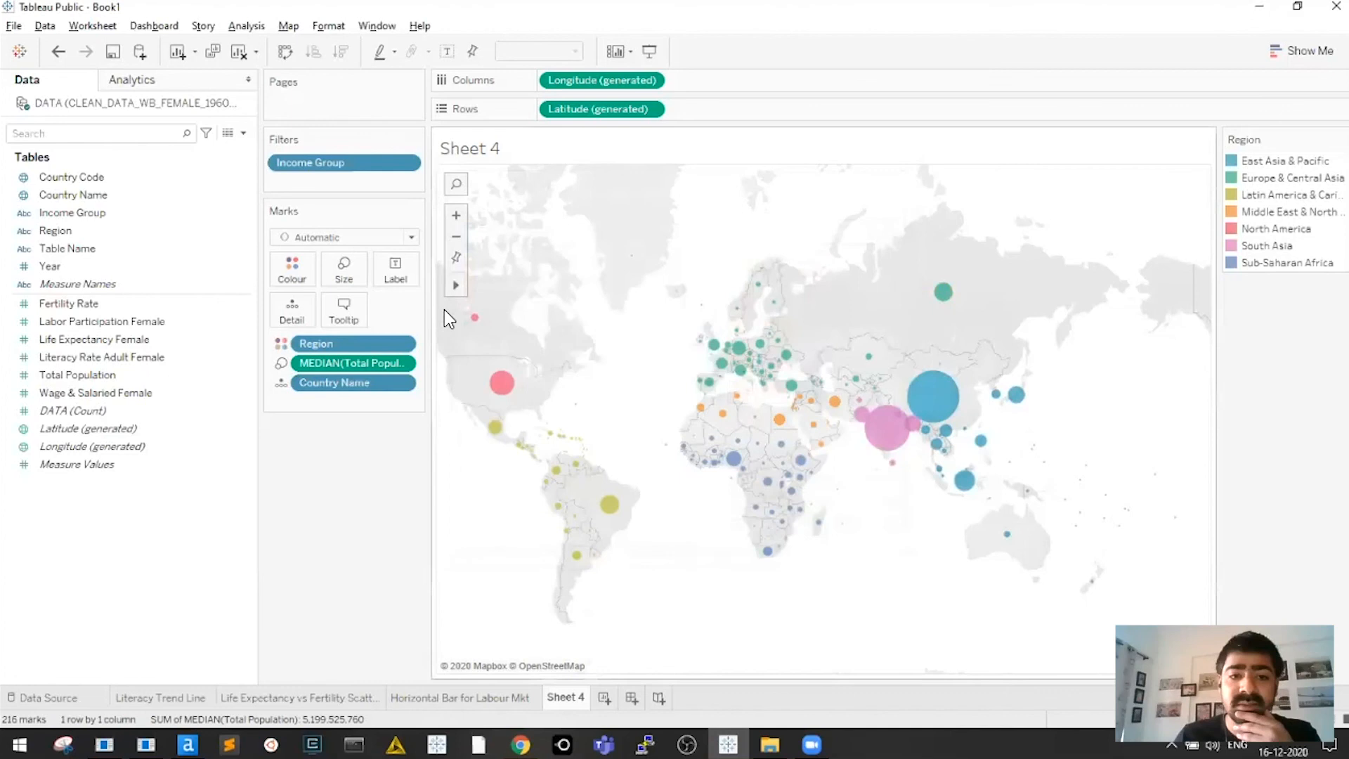
Enlarge the bubbles slightly and remove Region from Colour, leaving plain blue bubbles
click(343, 267)
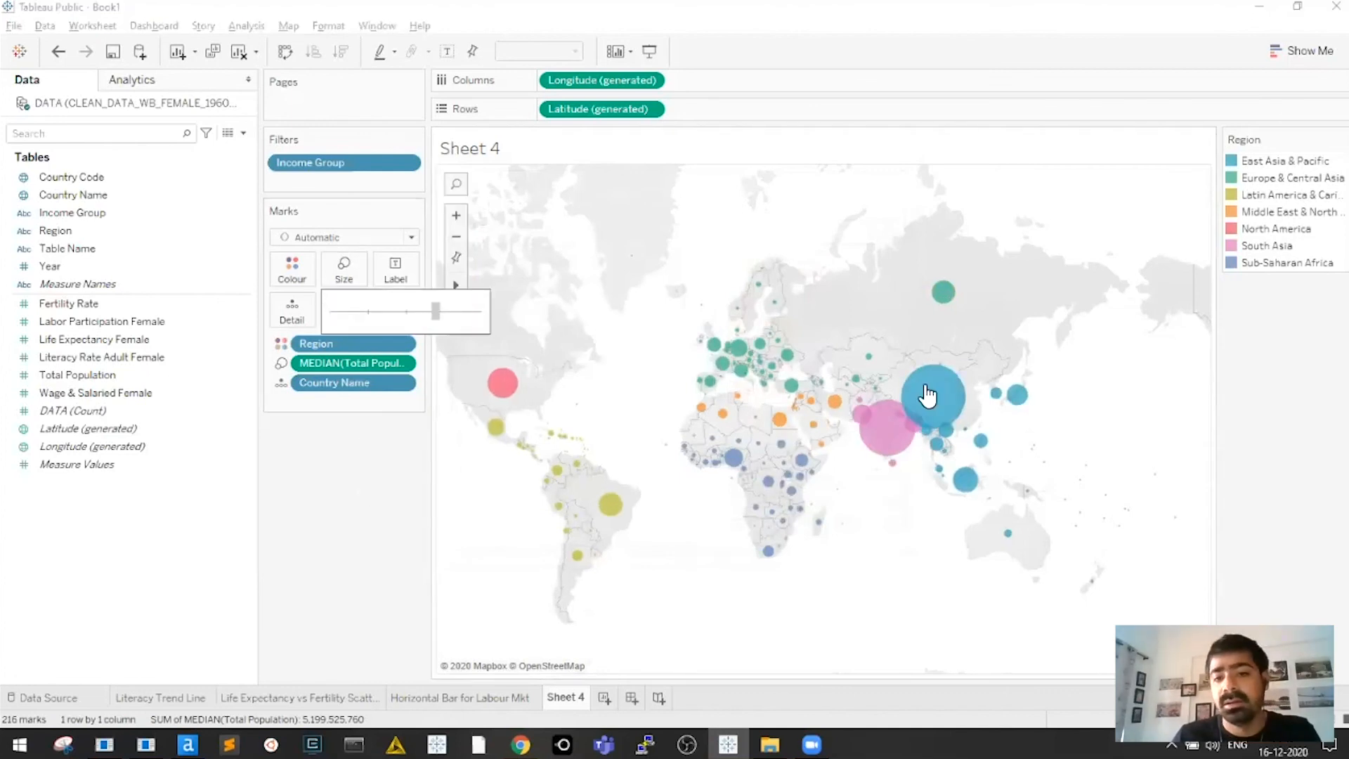
click(444, 156)
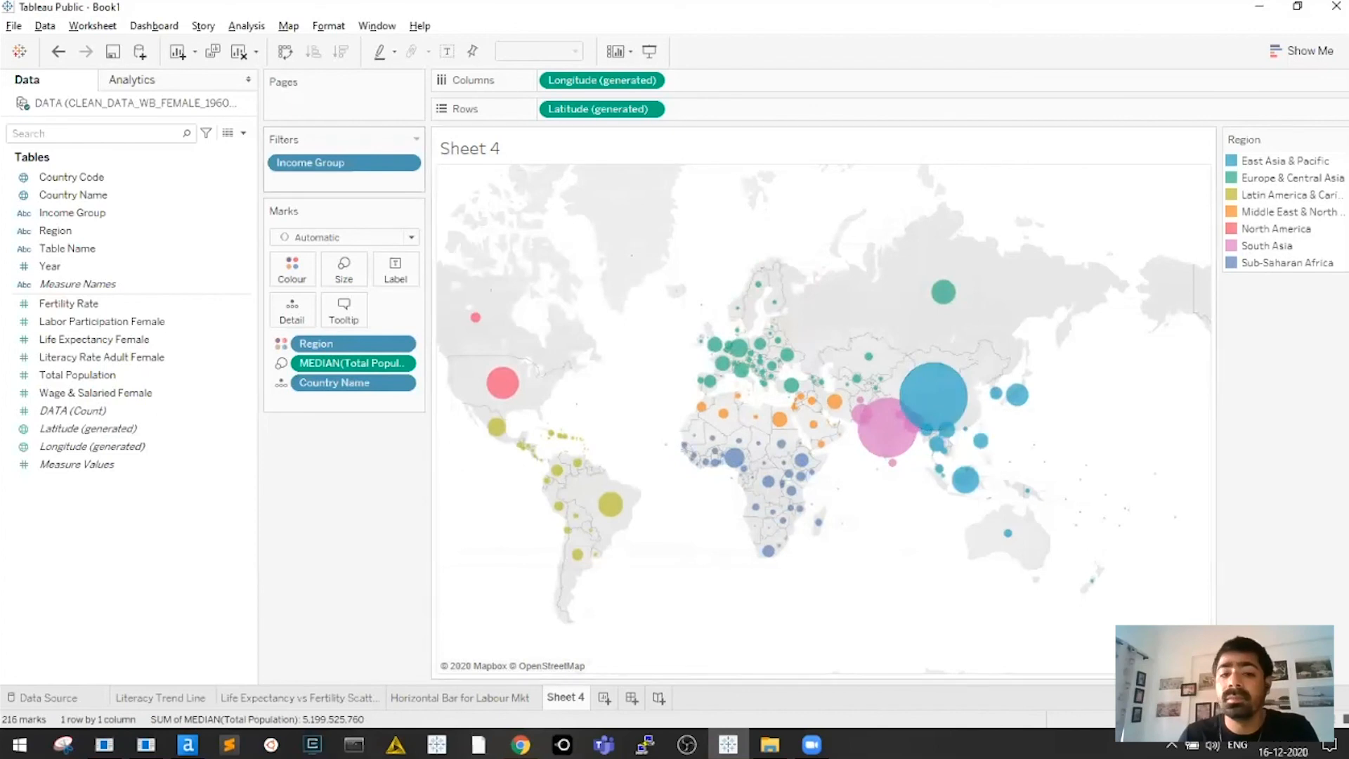
drag(357, 416, 361, 424)
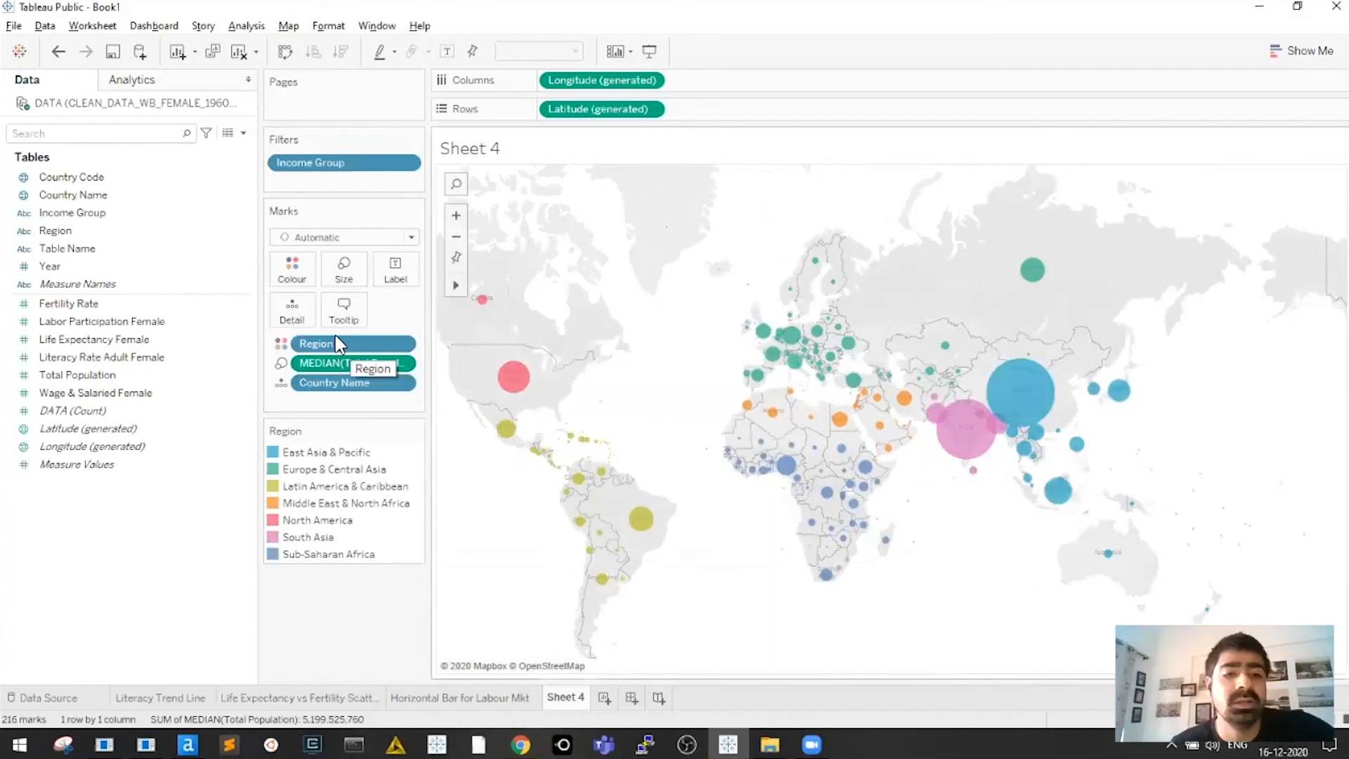
drag(330, 343, 342, 622)
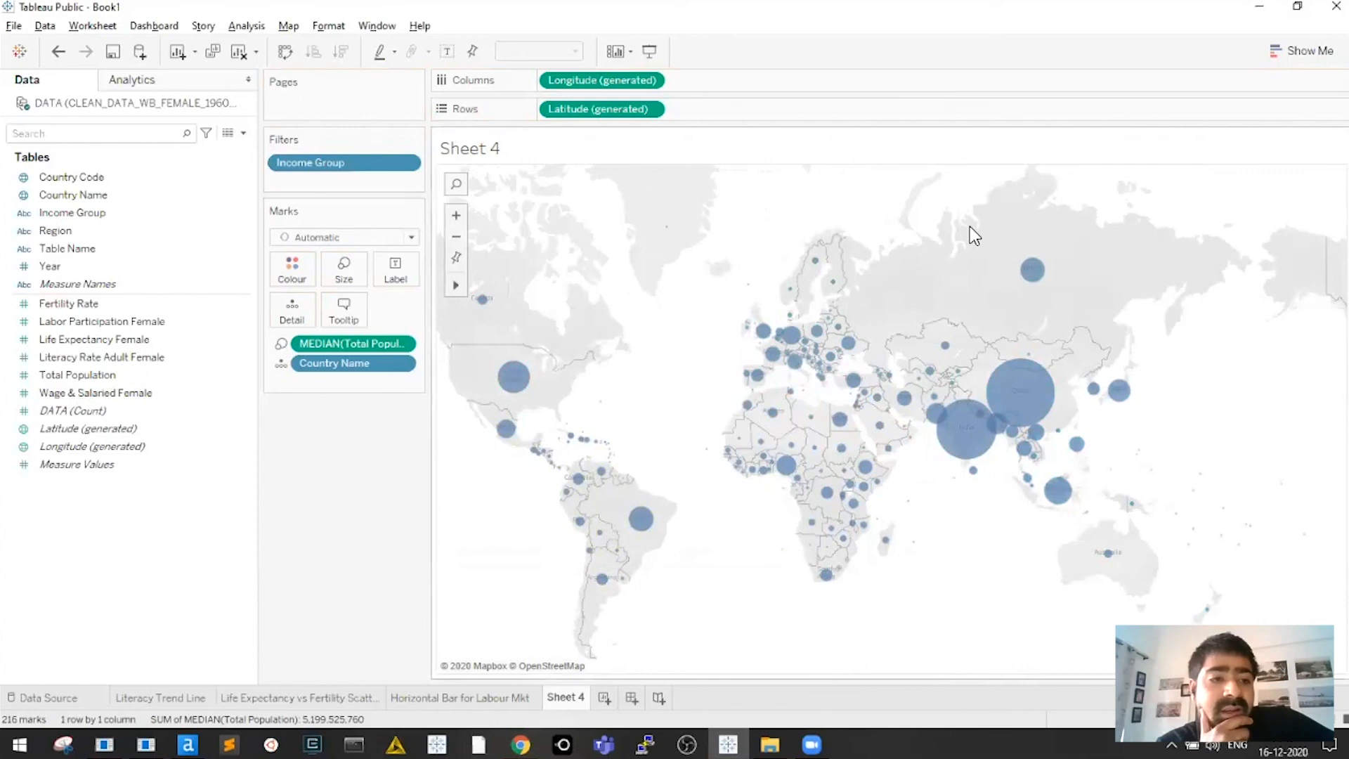
Colour the bubbles by Literacy Rate Adult Female and hide its colour legend
click(168, 375)
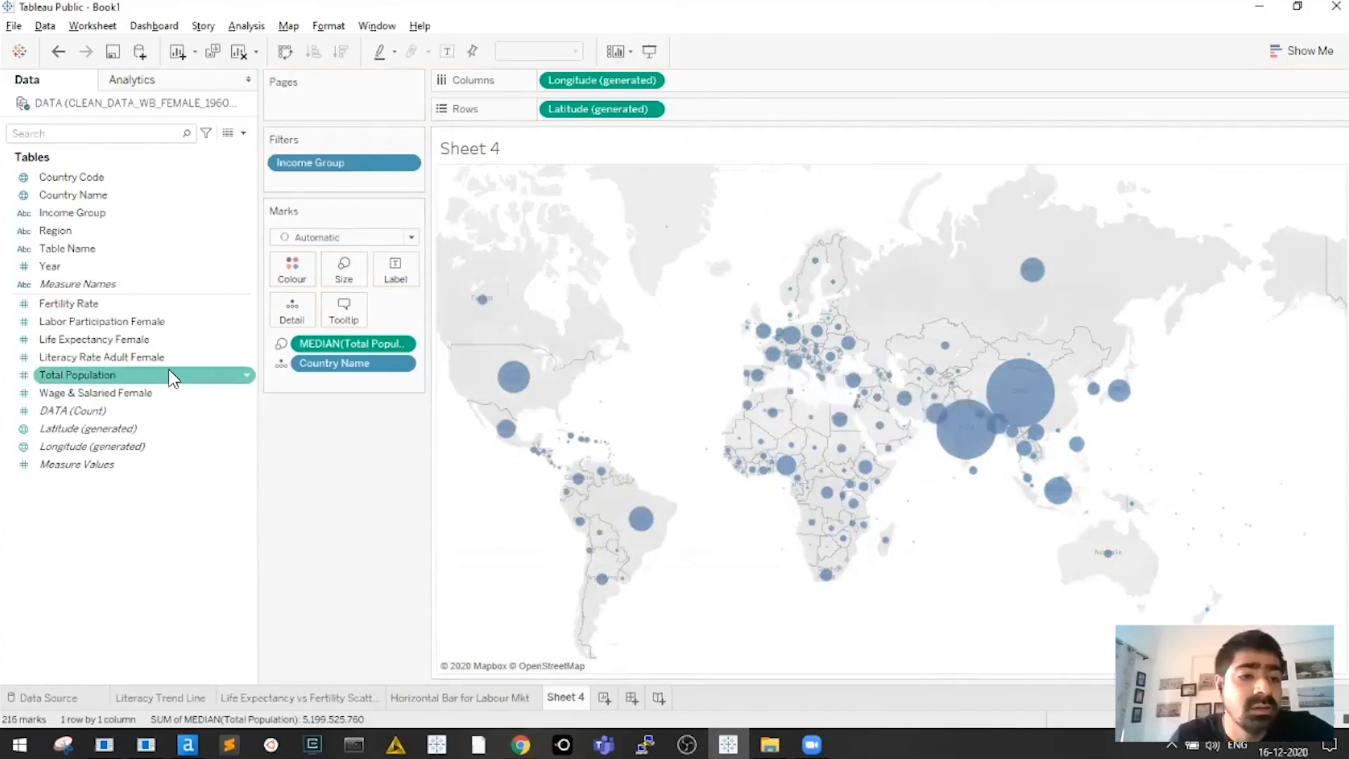
click(166, 357)
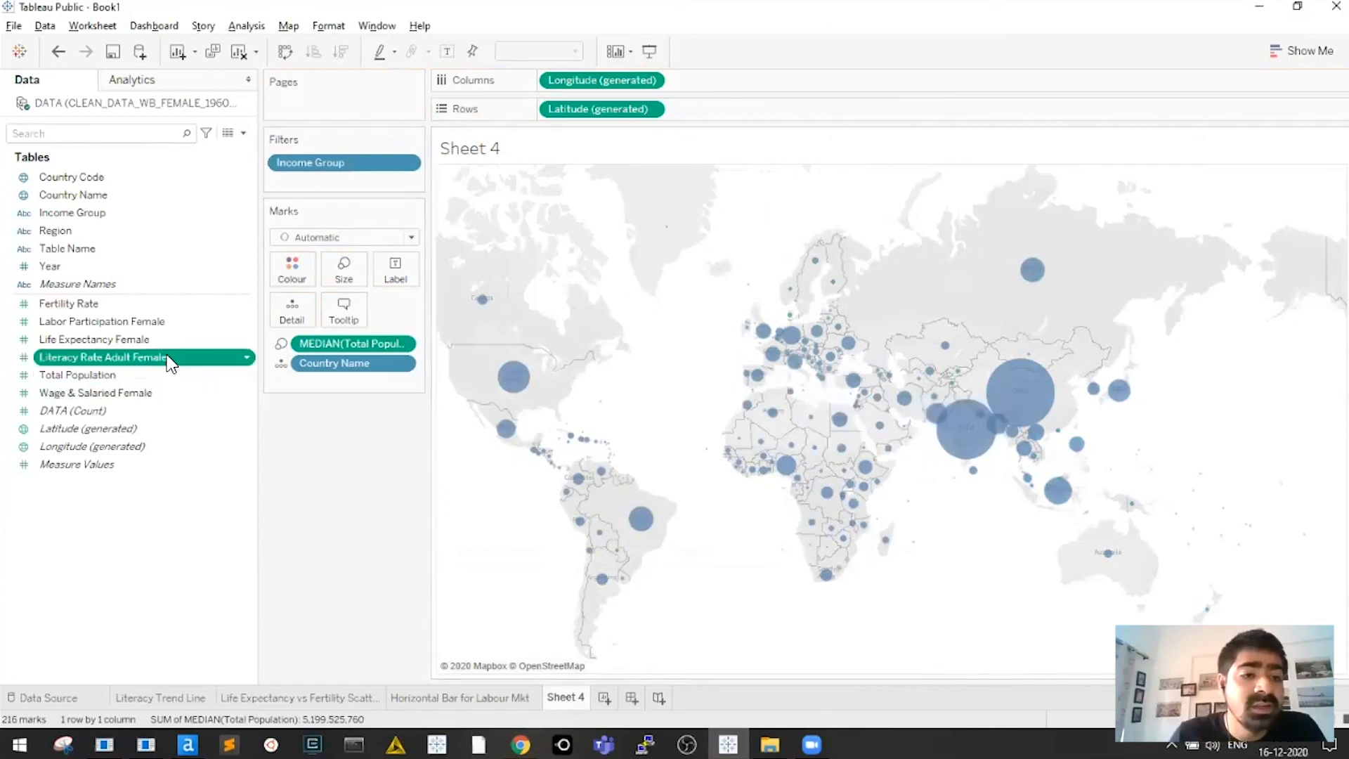
click(127, 336)
ctrl+click(99, 305)
click(106, 321)
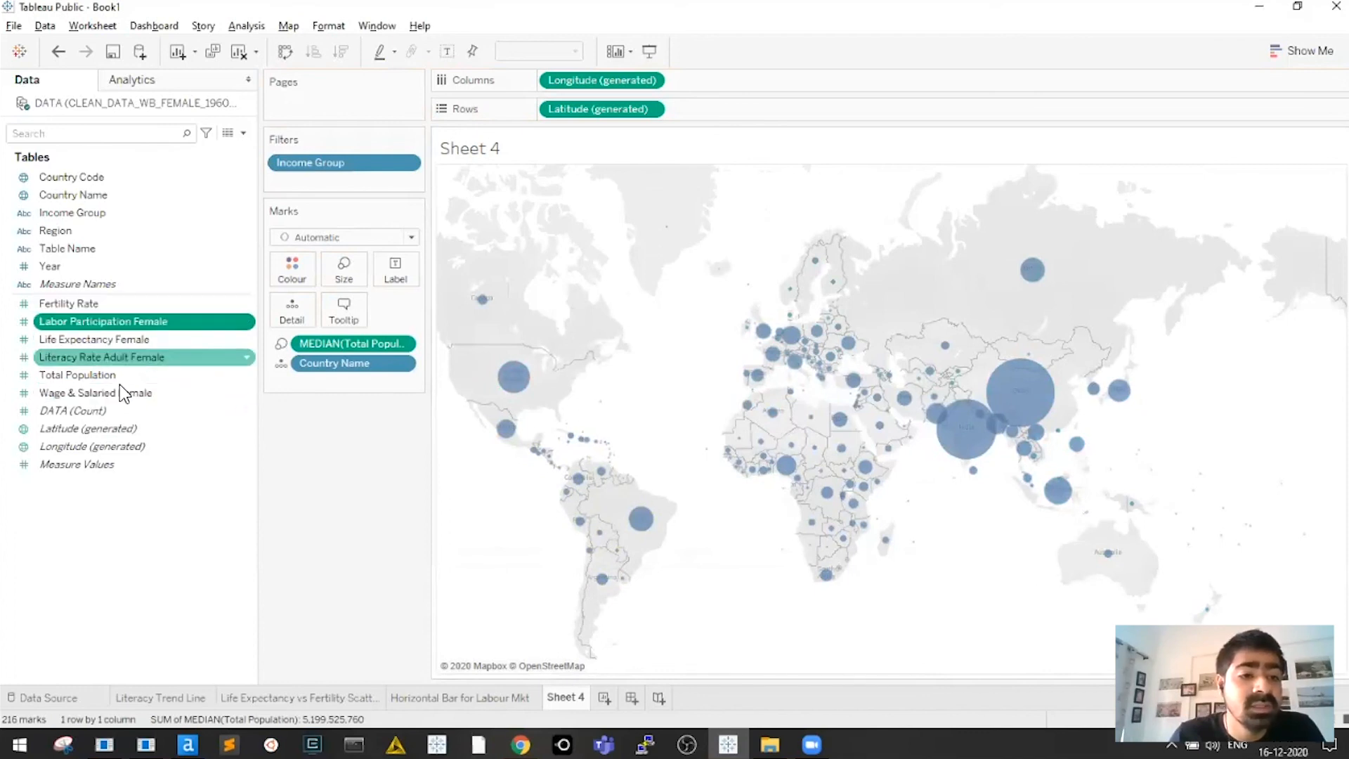
ctrl+click(119, 392)
click(97, 359)
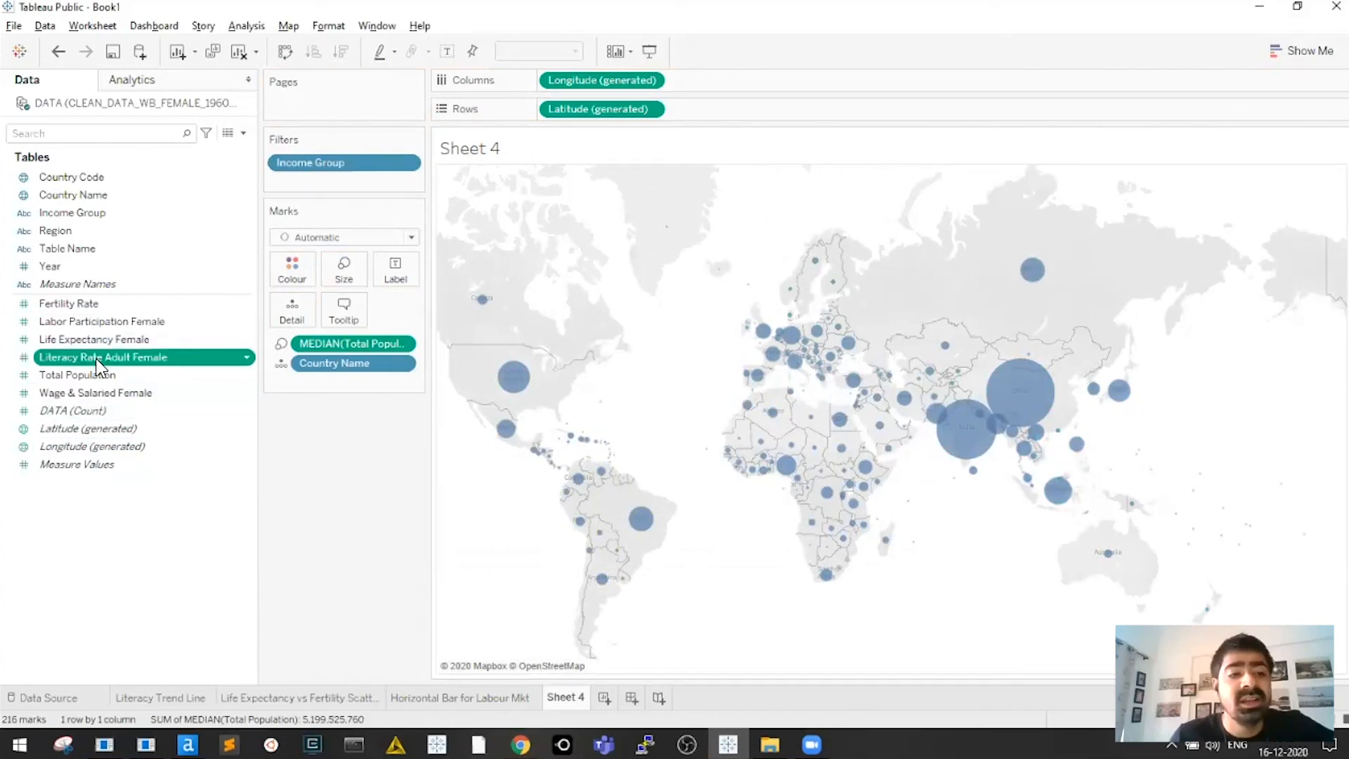
drag(48, 356, 296, 277)
click(1343, 138)
click(1265, 240)
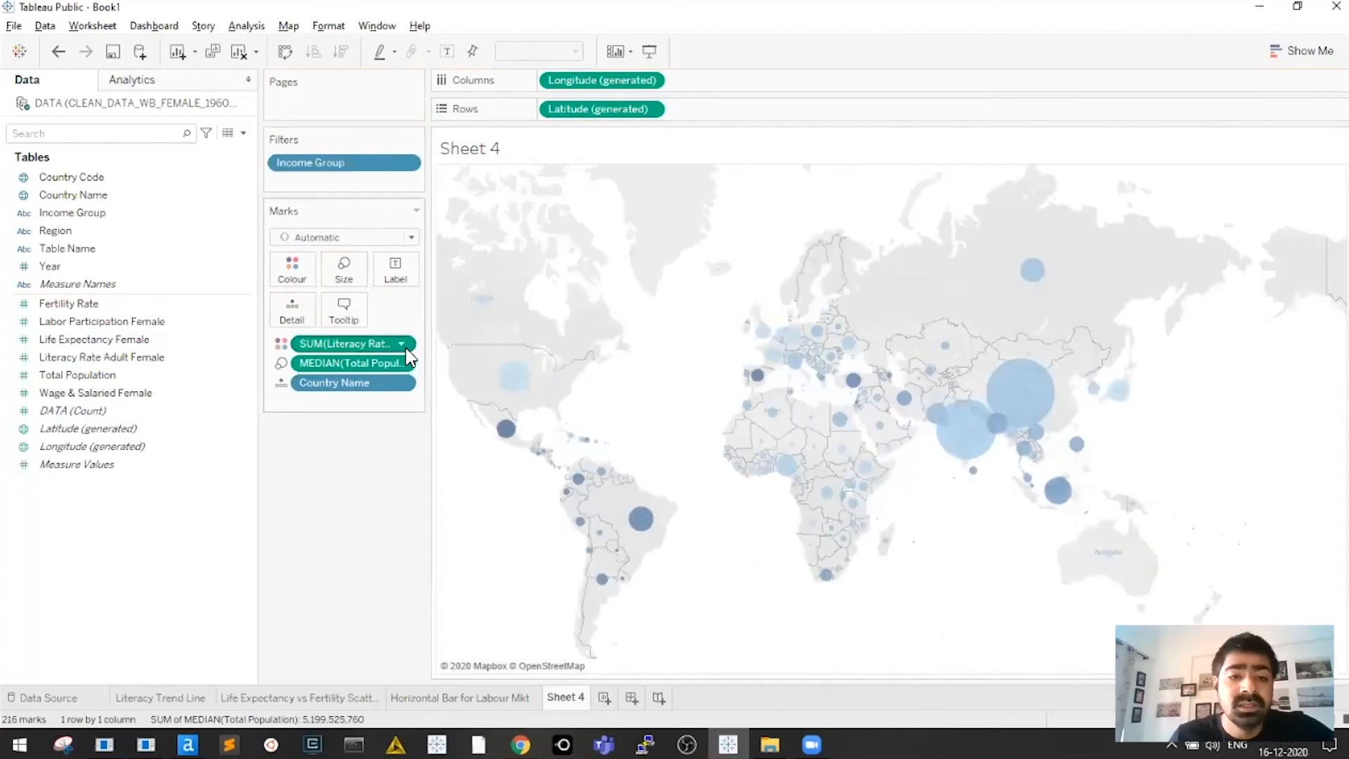
Aggregate the literacy colour as Median and widen the shelves to show full field names
click(402, 344)
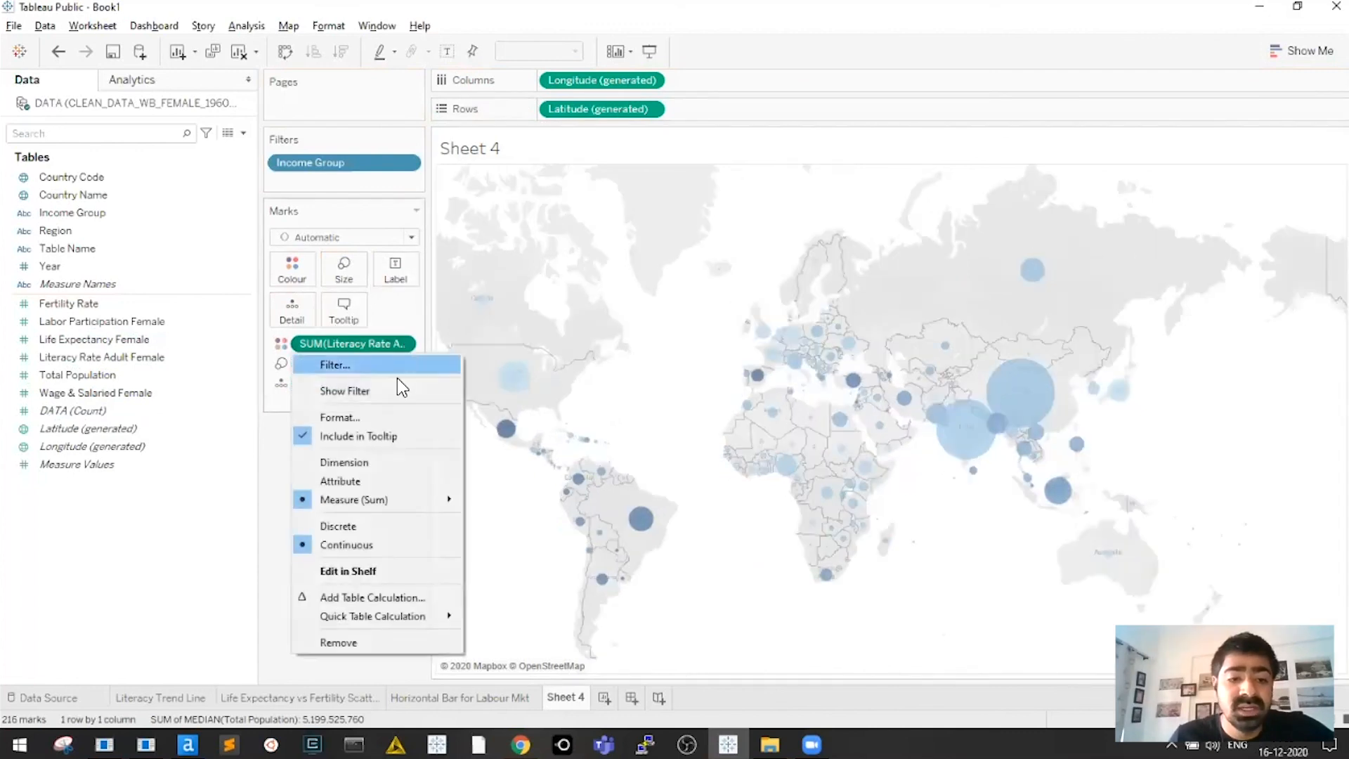
click(277, 516)
right_click(373, 343)
mouse_move(459, 490)
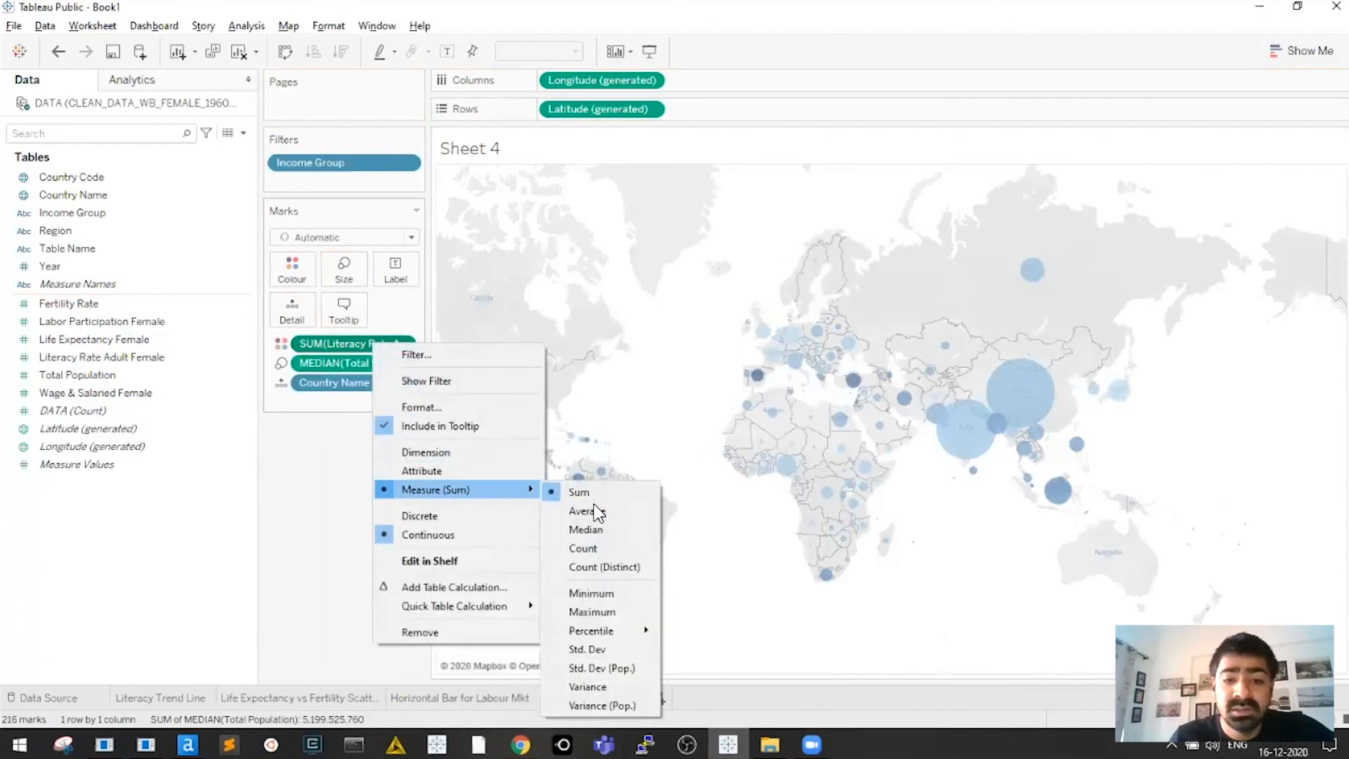
click(587, 528)
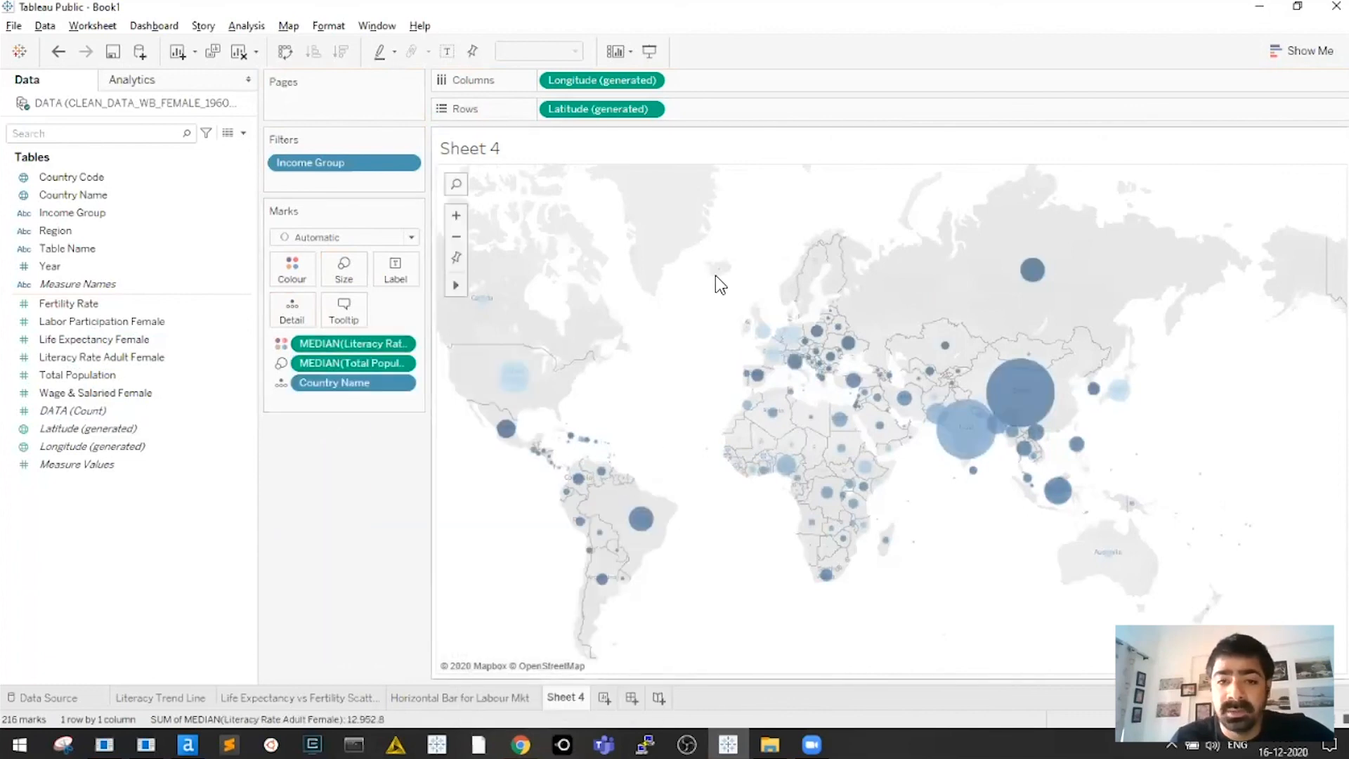
click(292, 271)
drag(430, 343, 514, 325)
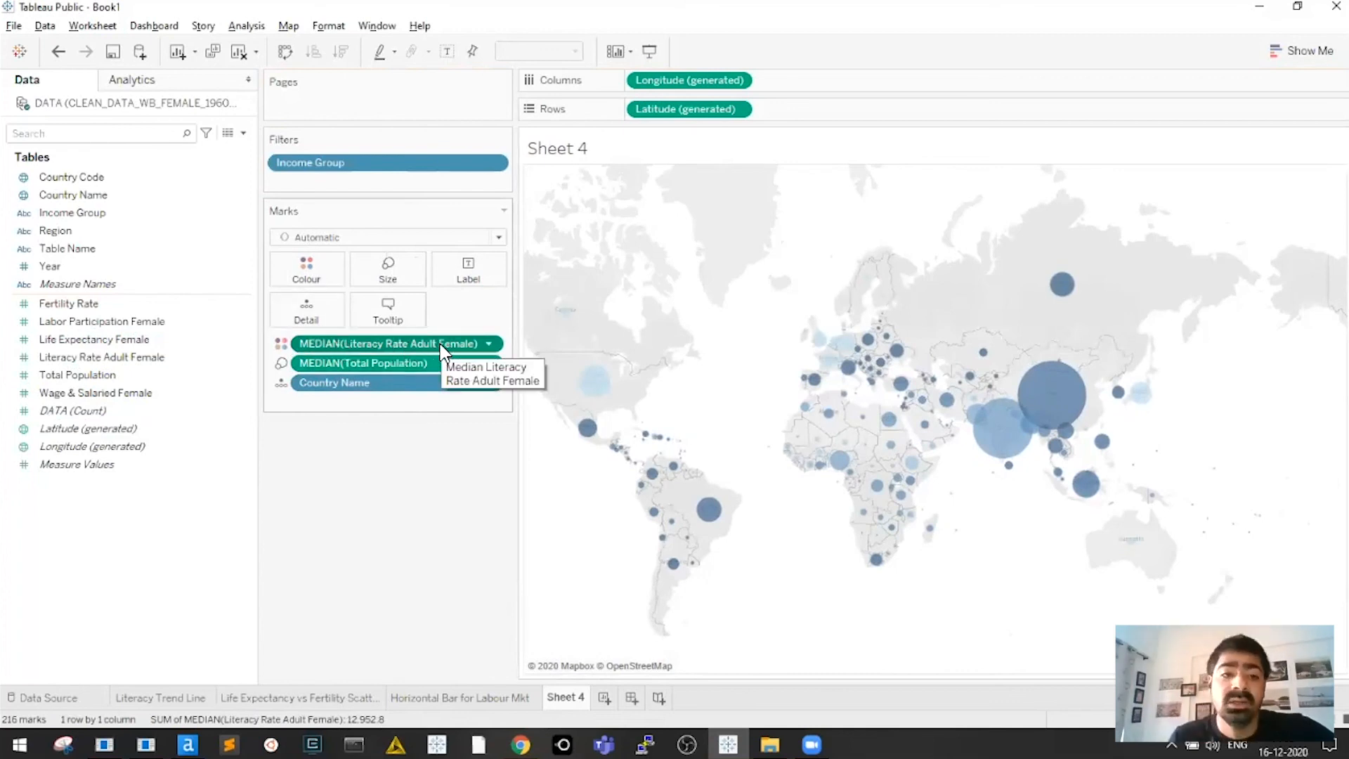
Switch the literacy palette to Orange-Blue Diverging, with an orange low end and a dark blue high end
click(319, 274)
click(358, 324)
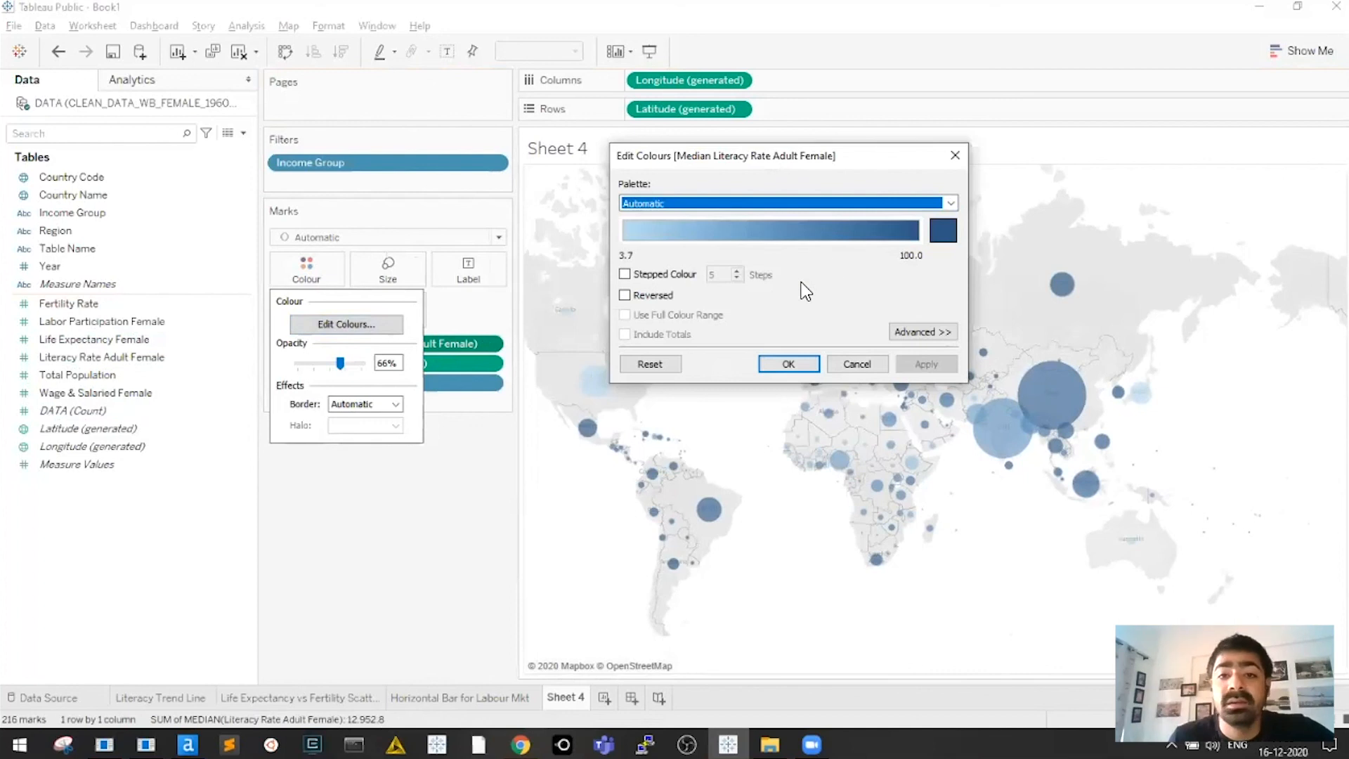
click(715, 202)
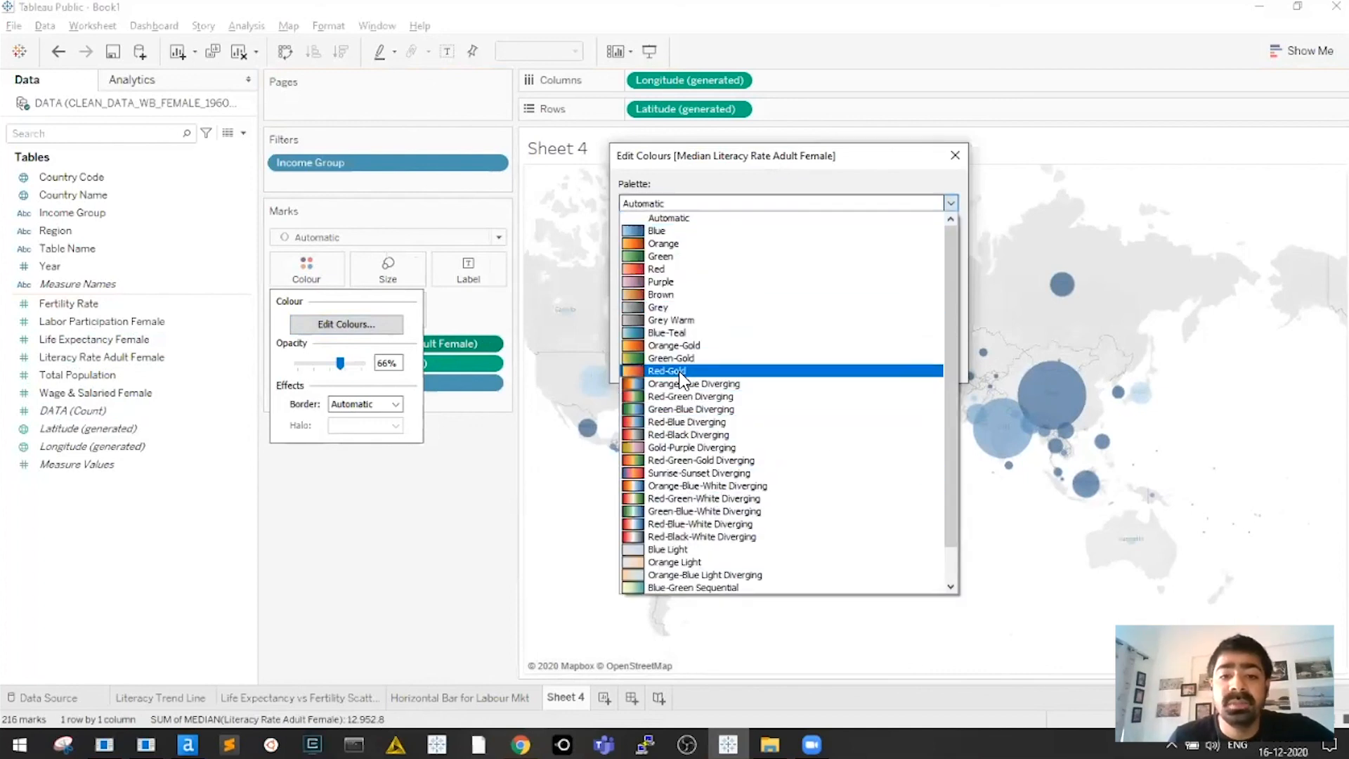
click(654, 397)
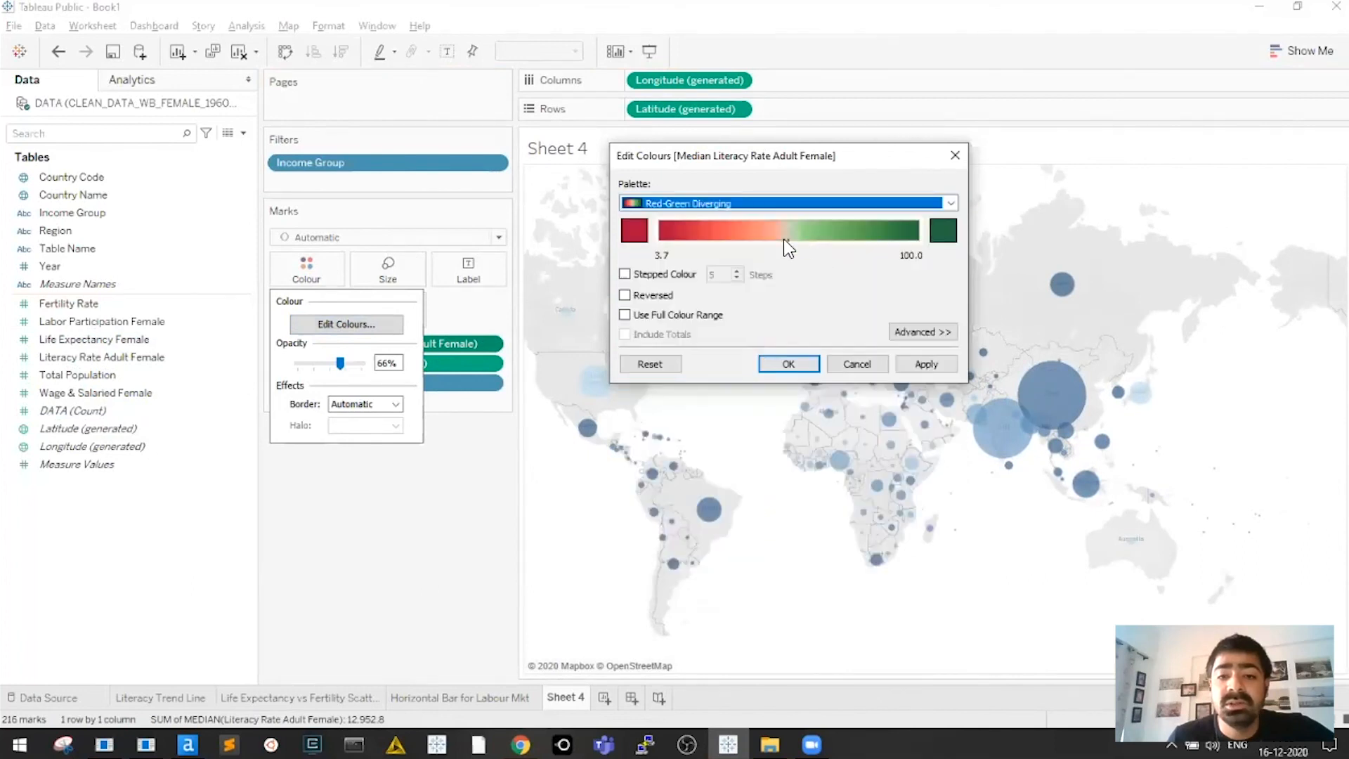
click(759, 208)
click(654, 356)
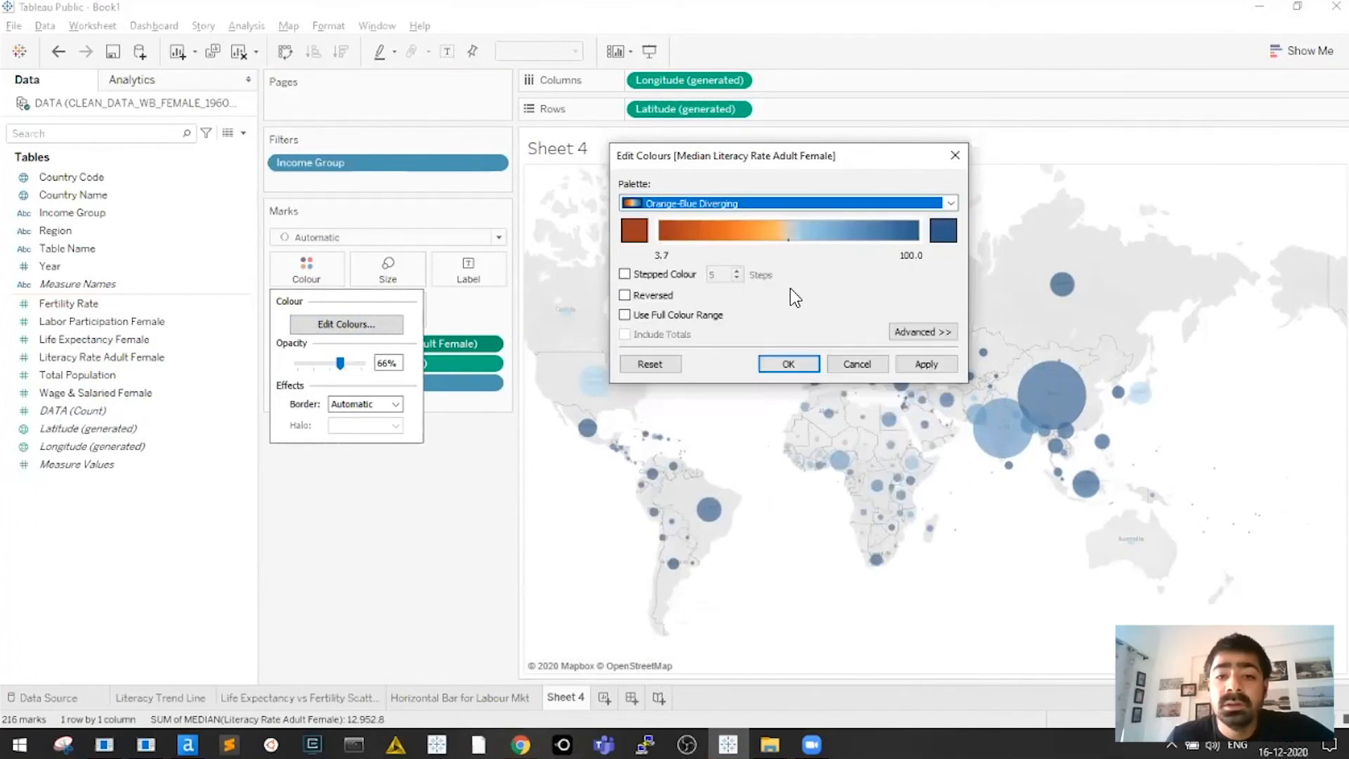
click(639, 234)
click(661, 207)
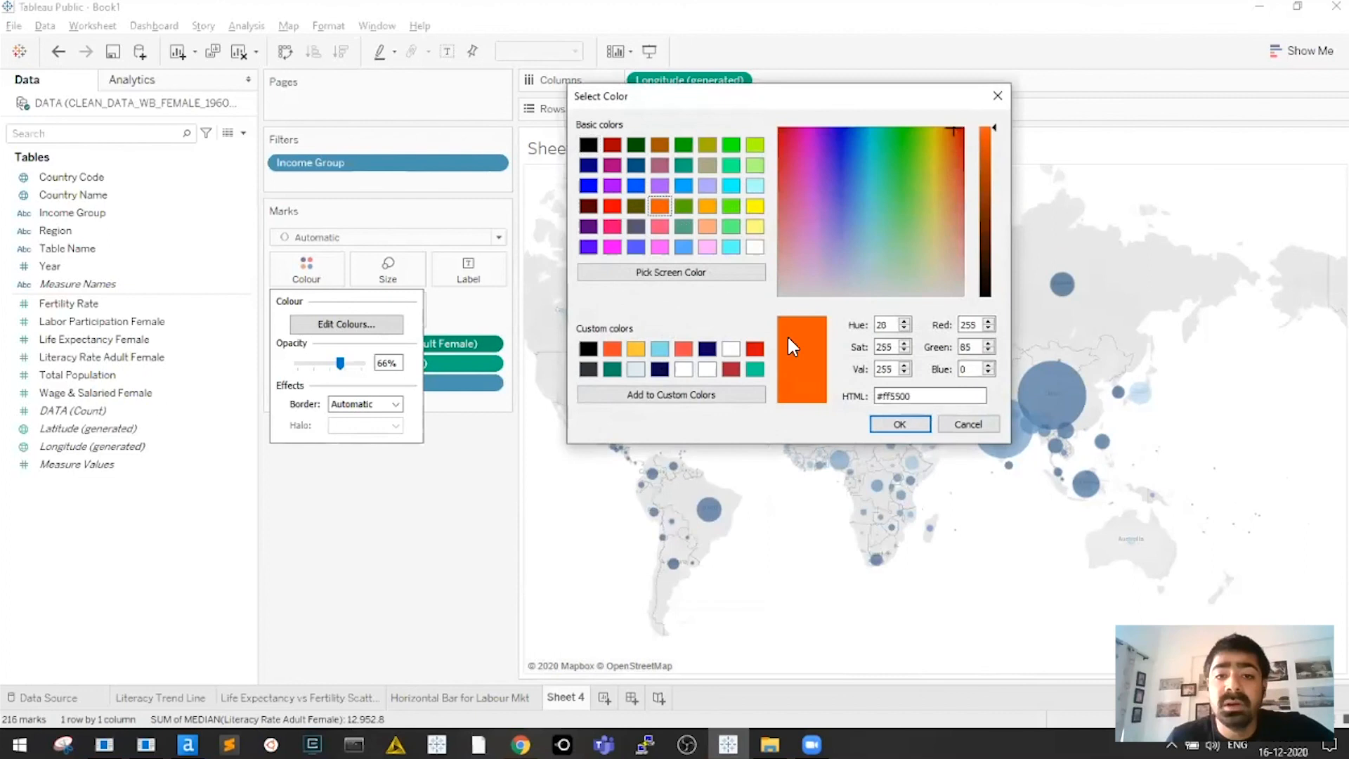
click(899, 425)
click(639, 234)
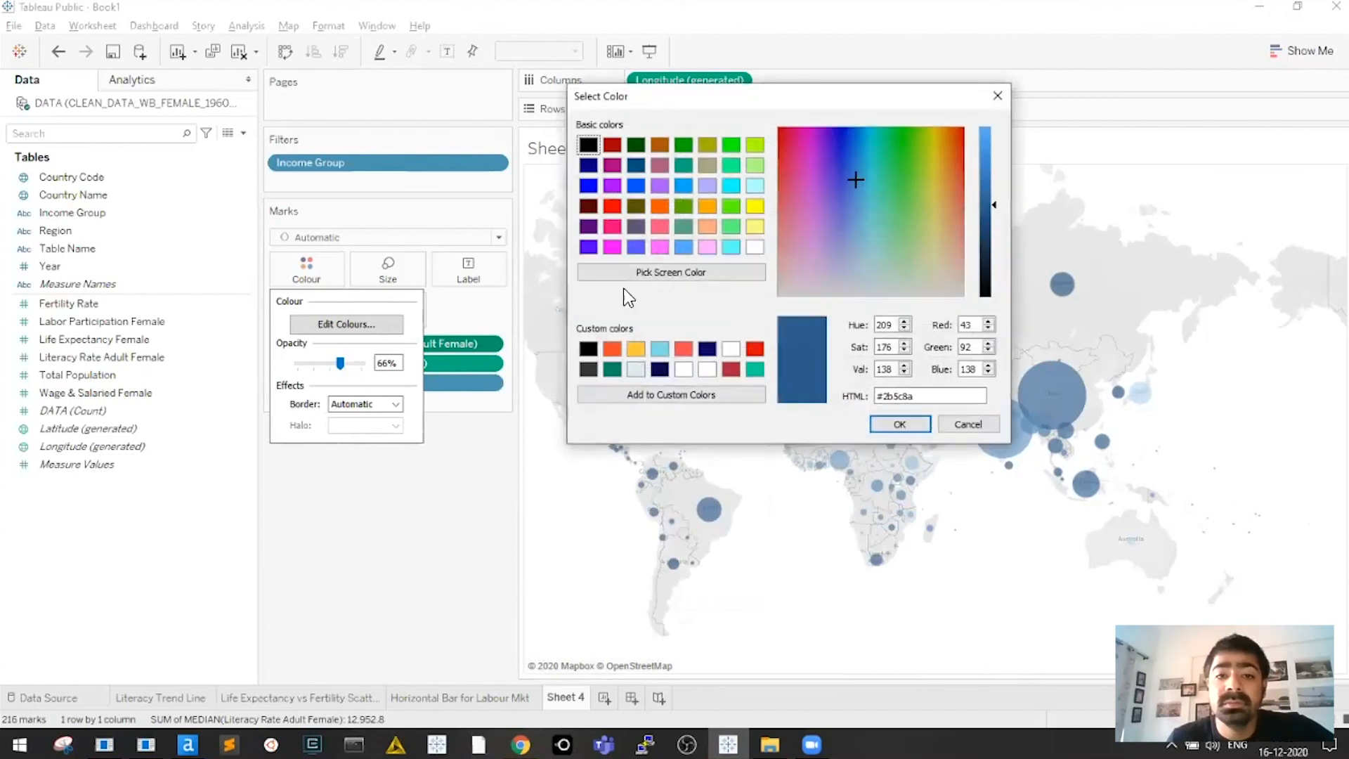
click(638, 165)
click(906, 425)
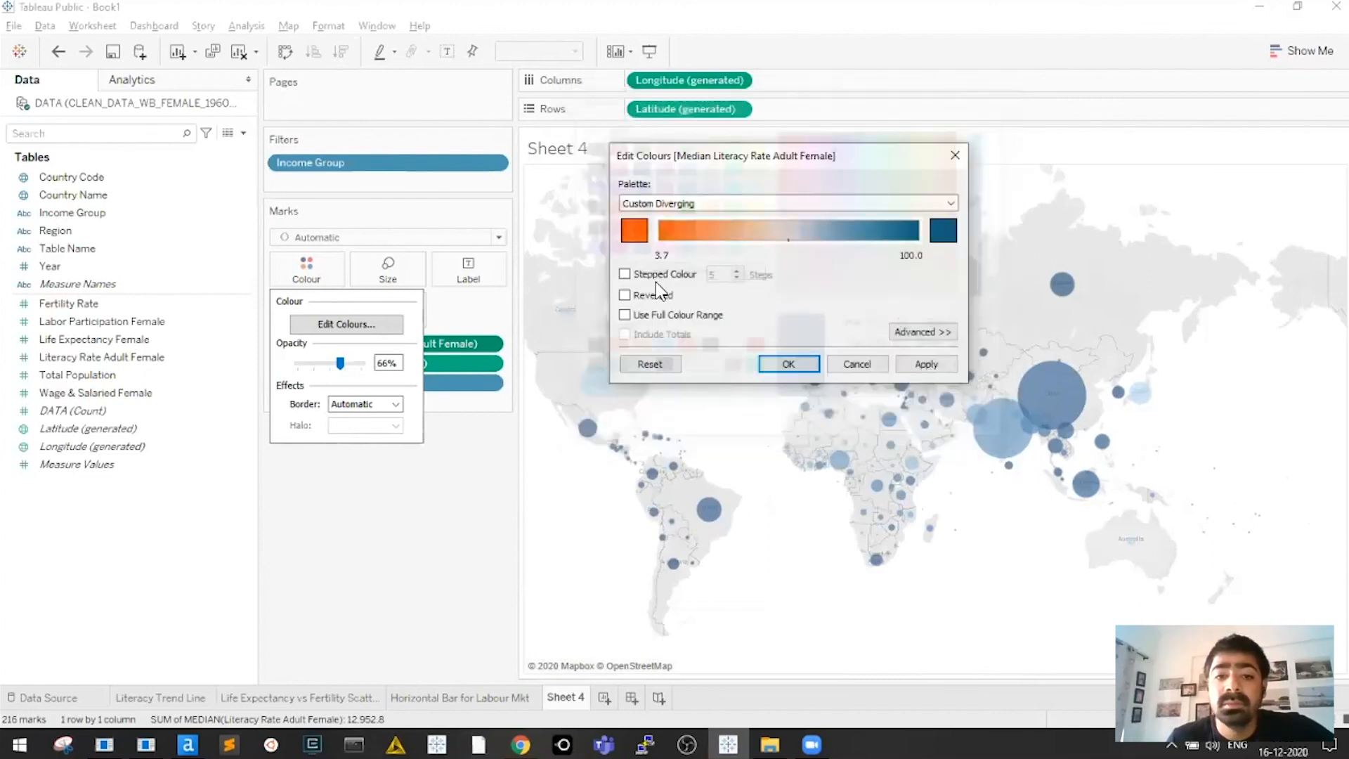
Make the literacy colour ramp stepped, with 6 colour bands
click(736, 272)
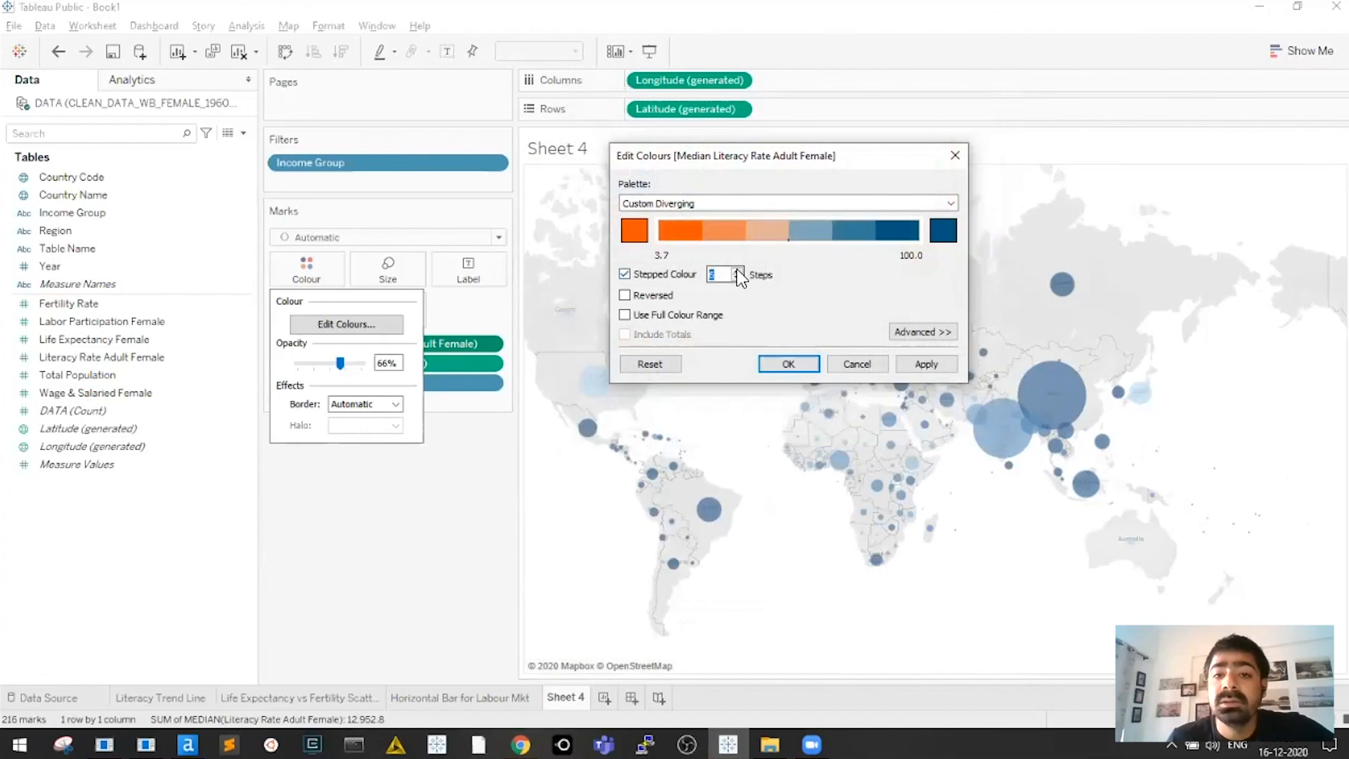
click(737, 271)
drag(763, 156, 400, 109)
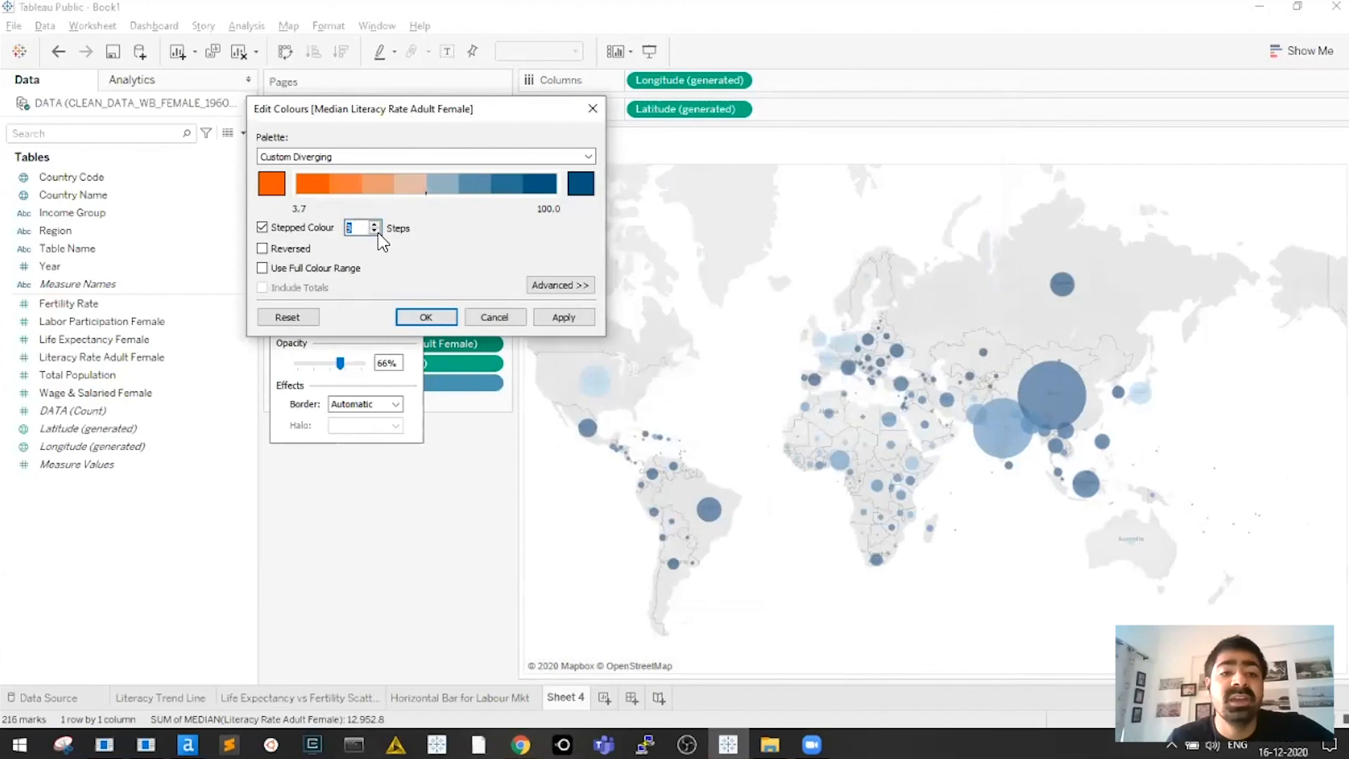
click(376, 232)
click(376, 232)
click(375, 231)
click(375, 226)
click(375, 226)
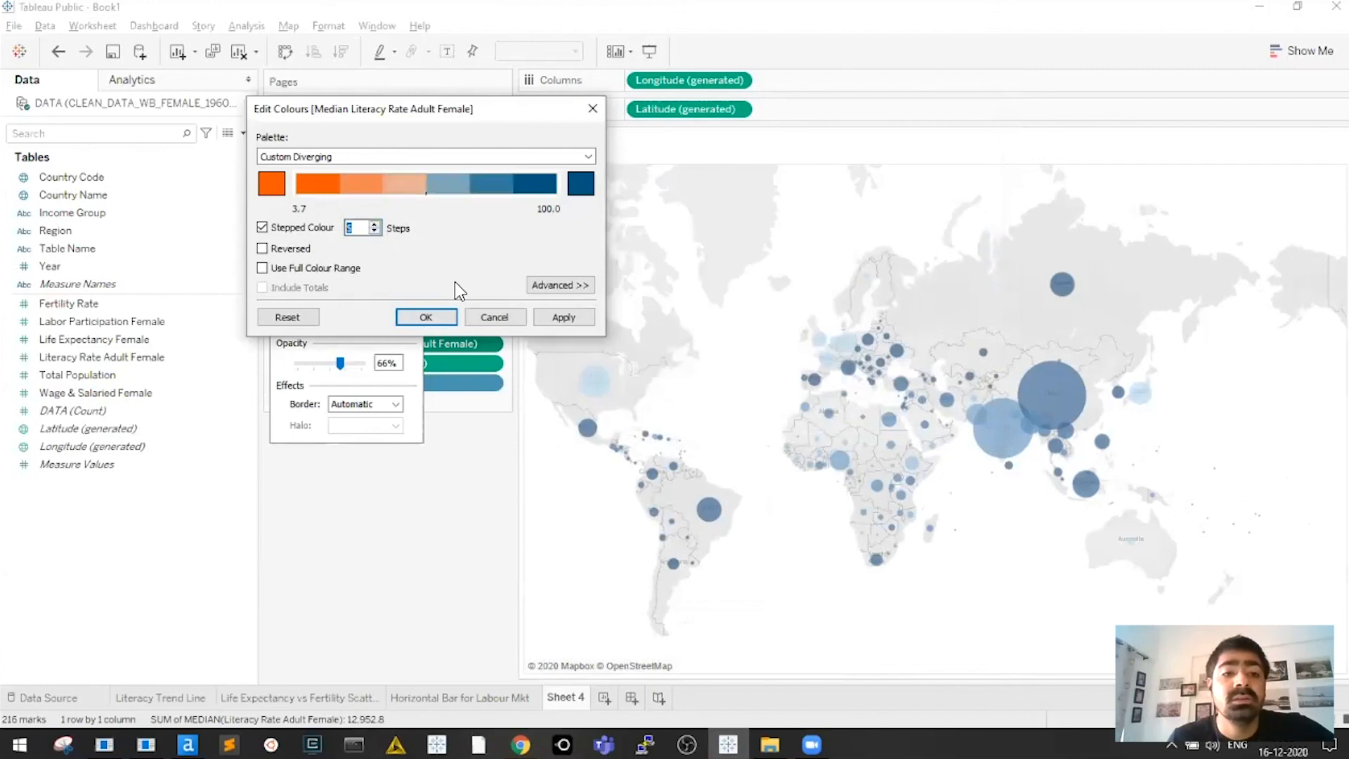
Fix the colour range to start at 10 and end at 100, then apply it to the map
click(560, 285)
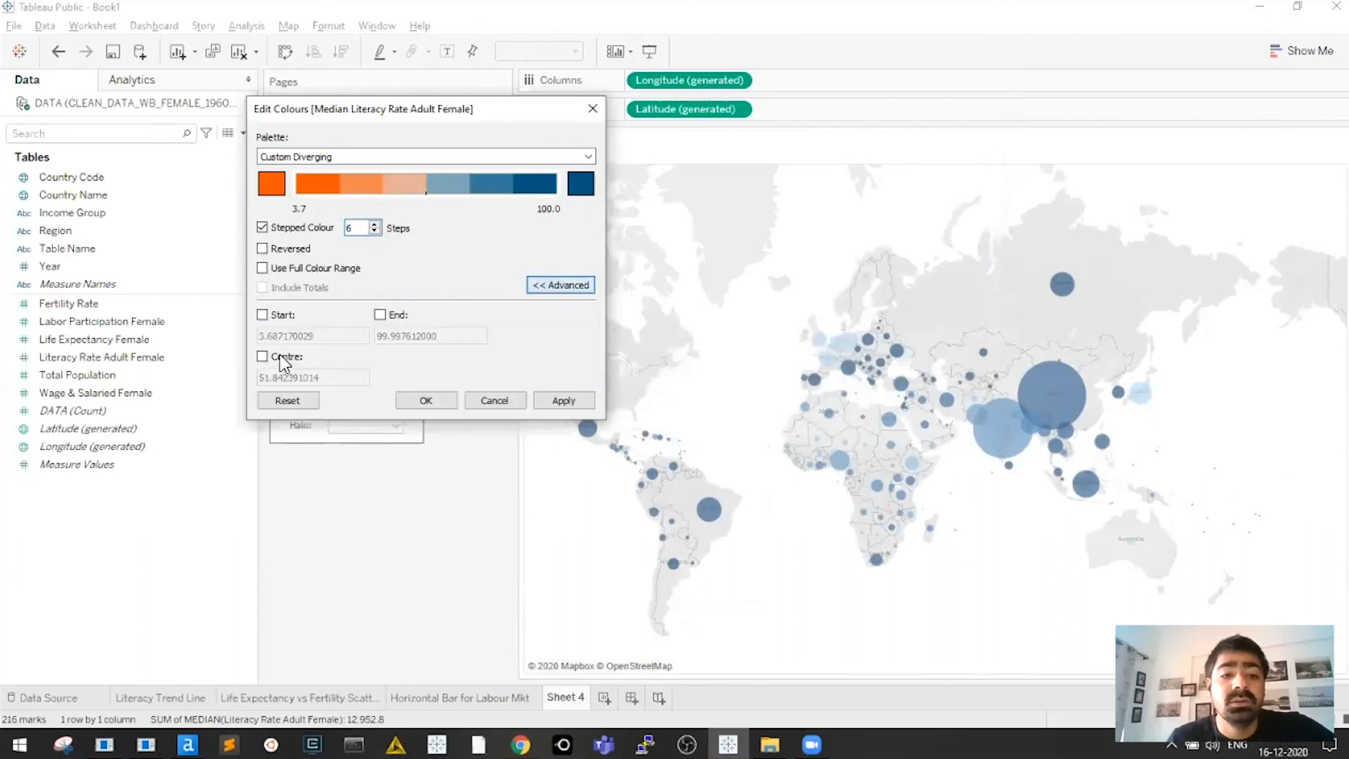
drag(335, 381, 172, 362)
drag(322, 337, 190, 330)
text(10)
click(289, 356)
click(397, 315)
drag(484, 336, 377, 336)
text(100)
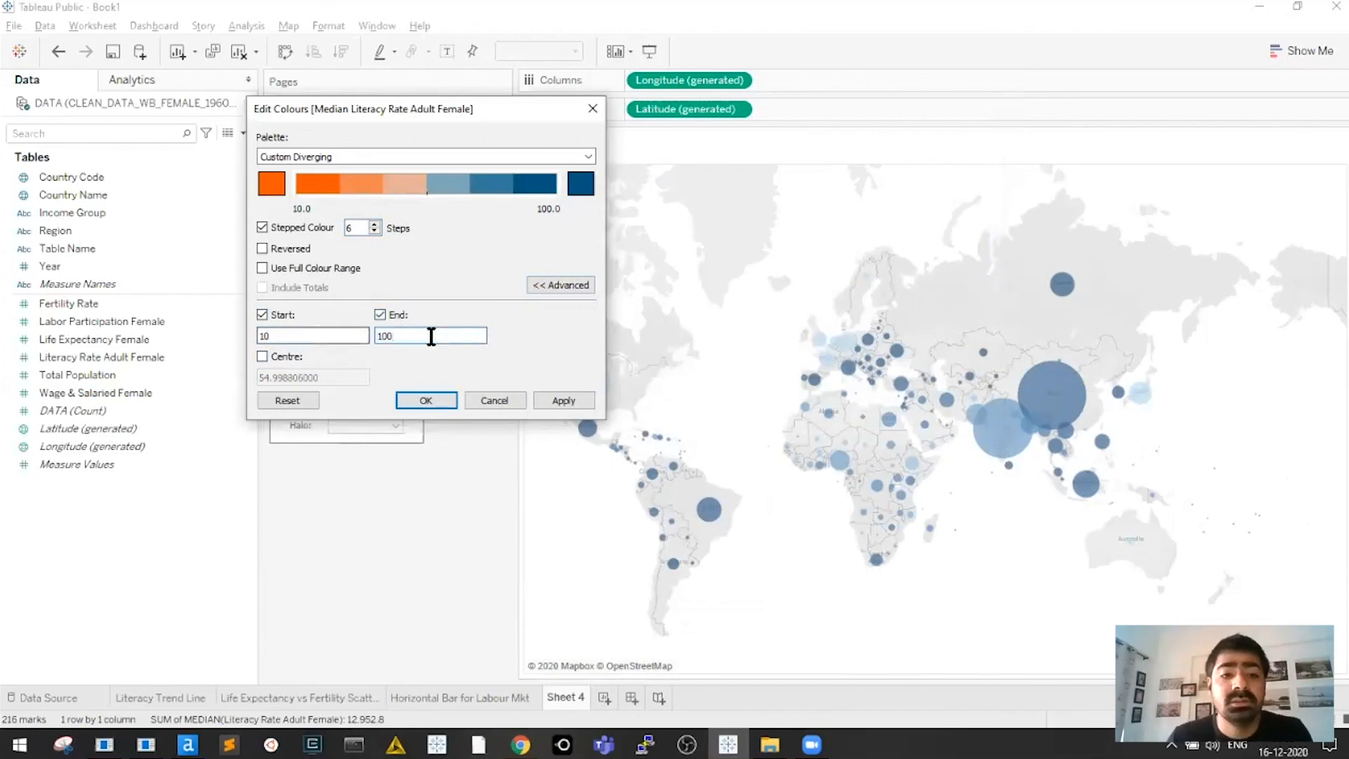
click(560, 400)
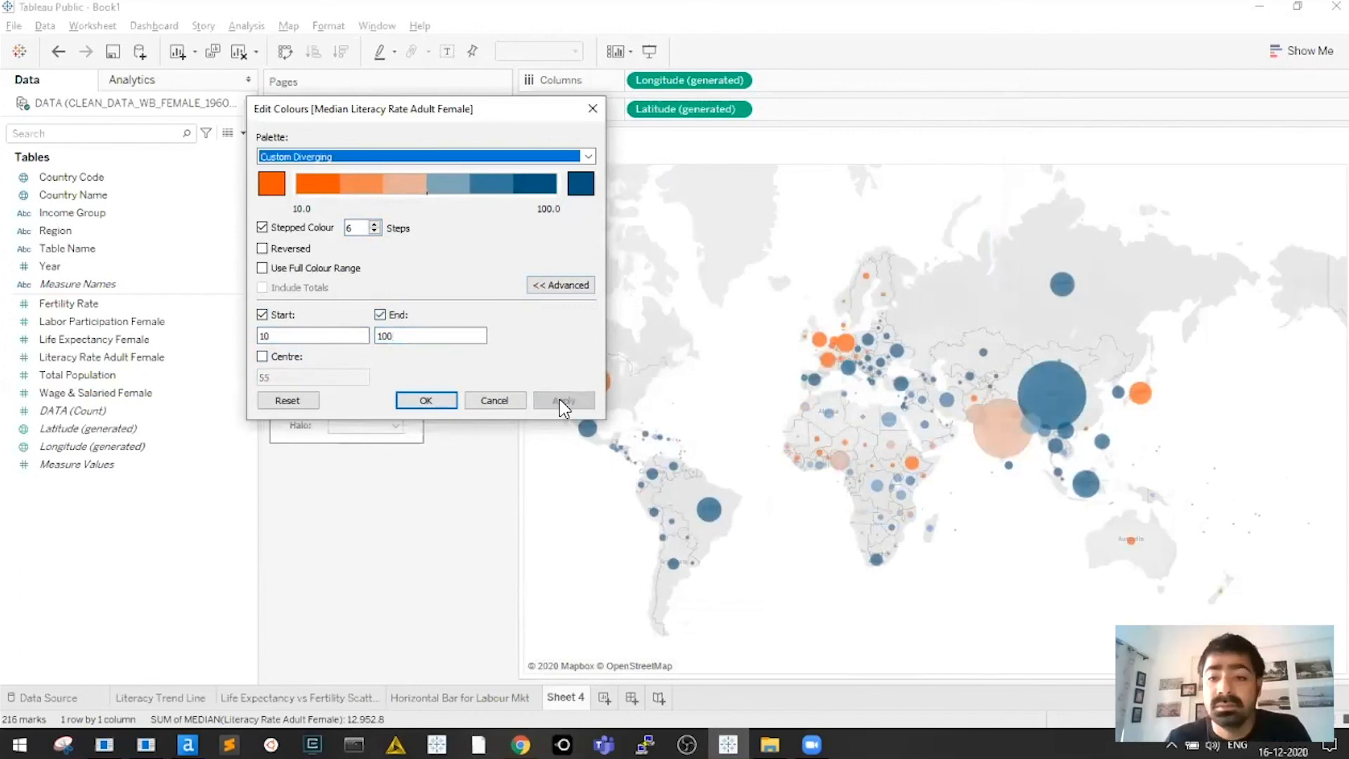
click(422, 400)
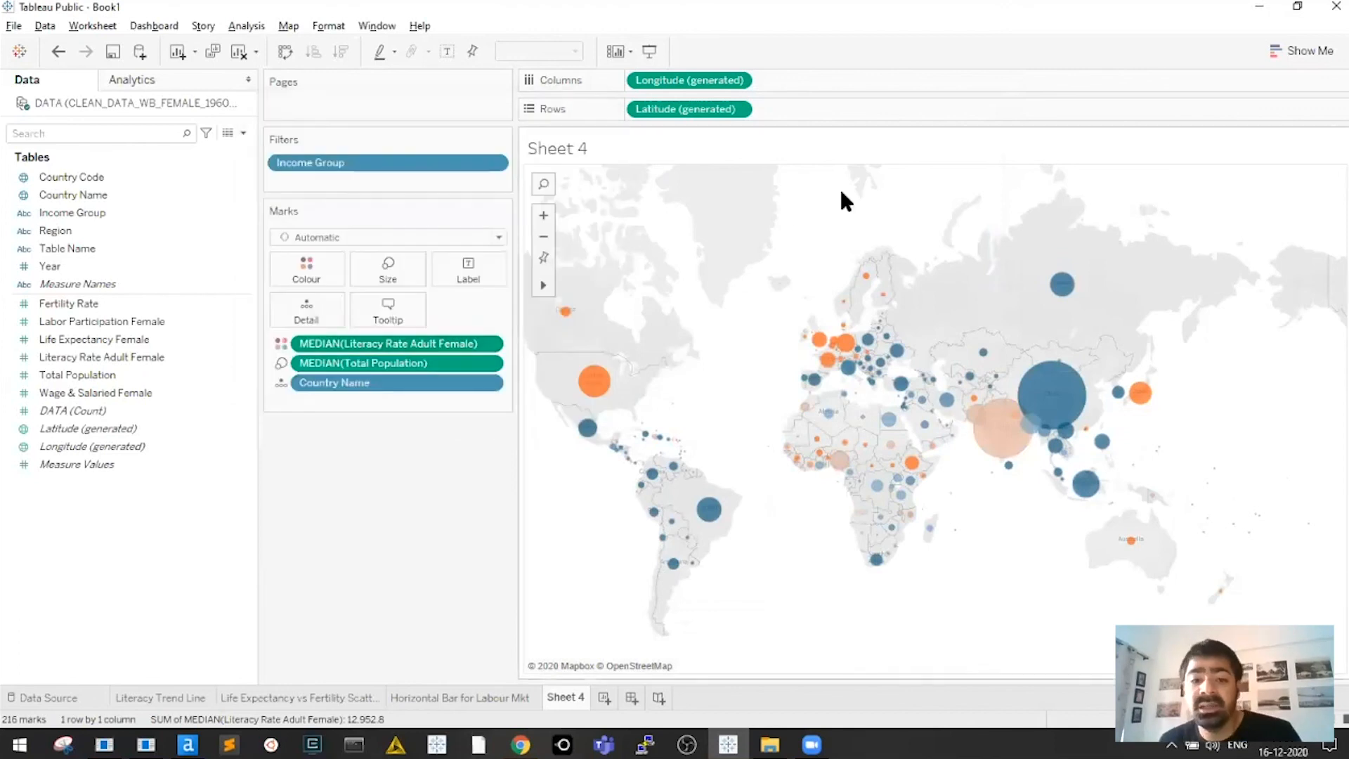
Widen the map view, enlarge the population circles slightly, and drag Year onto the map's shelves
mouse_move(615, 390)
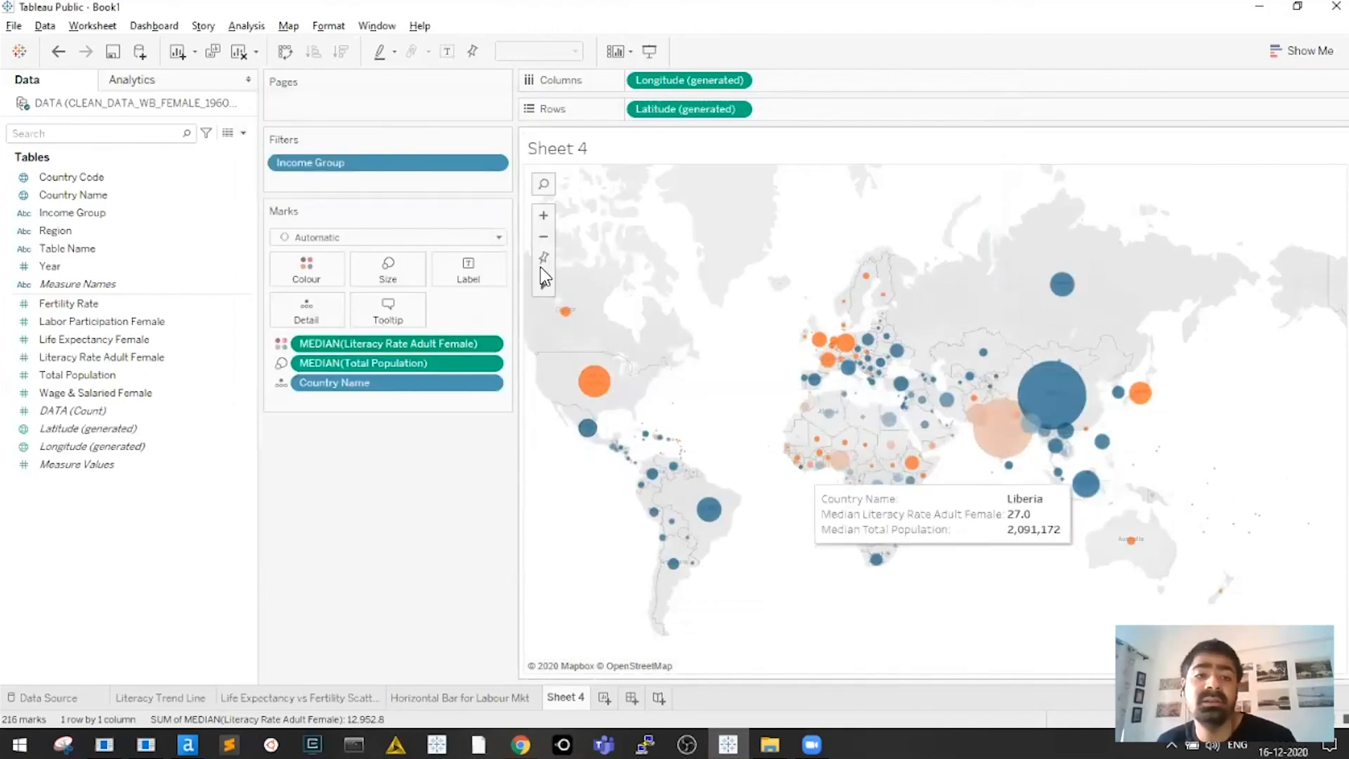
drag(519, 280, 482, 274)
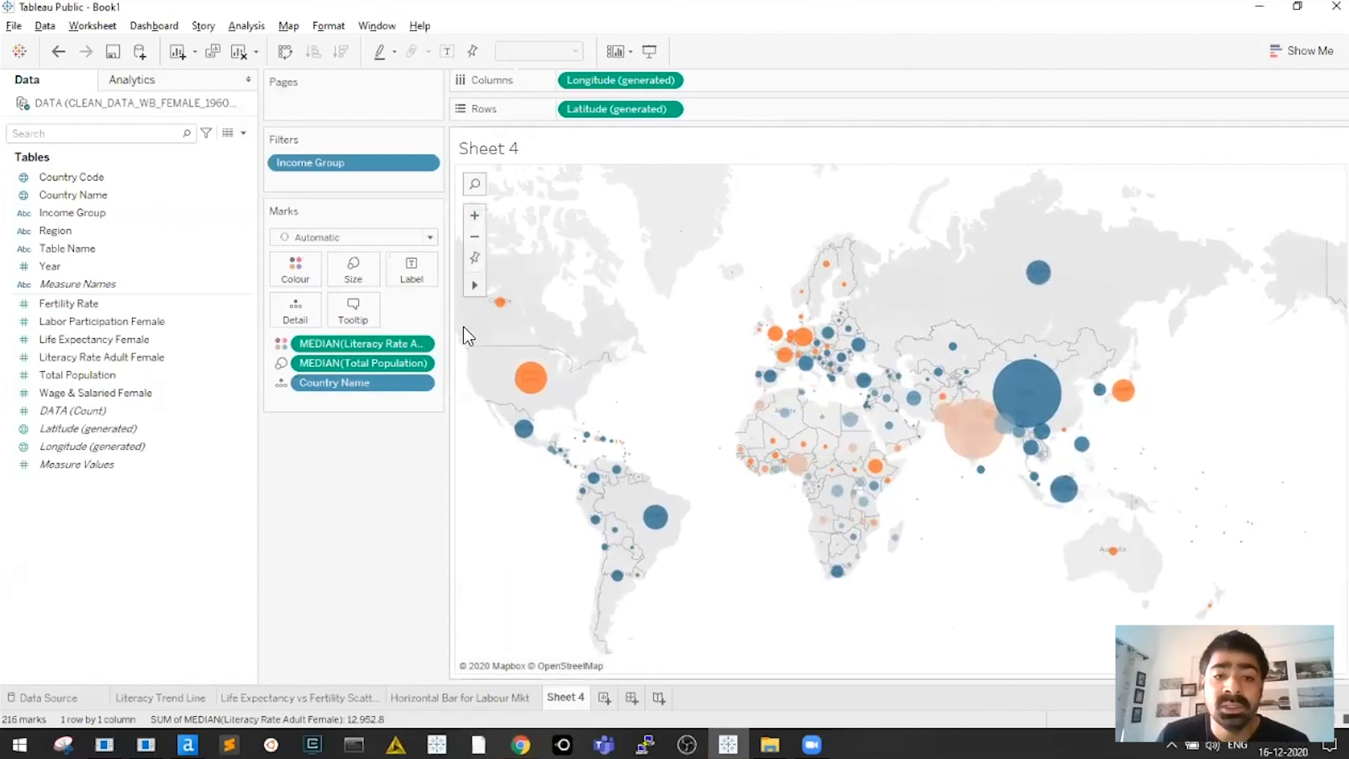
click(353, 270)
drag(447, 310, 459, 310)
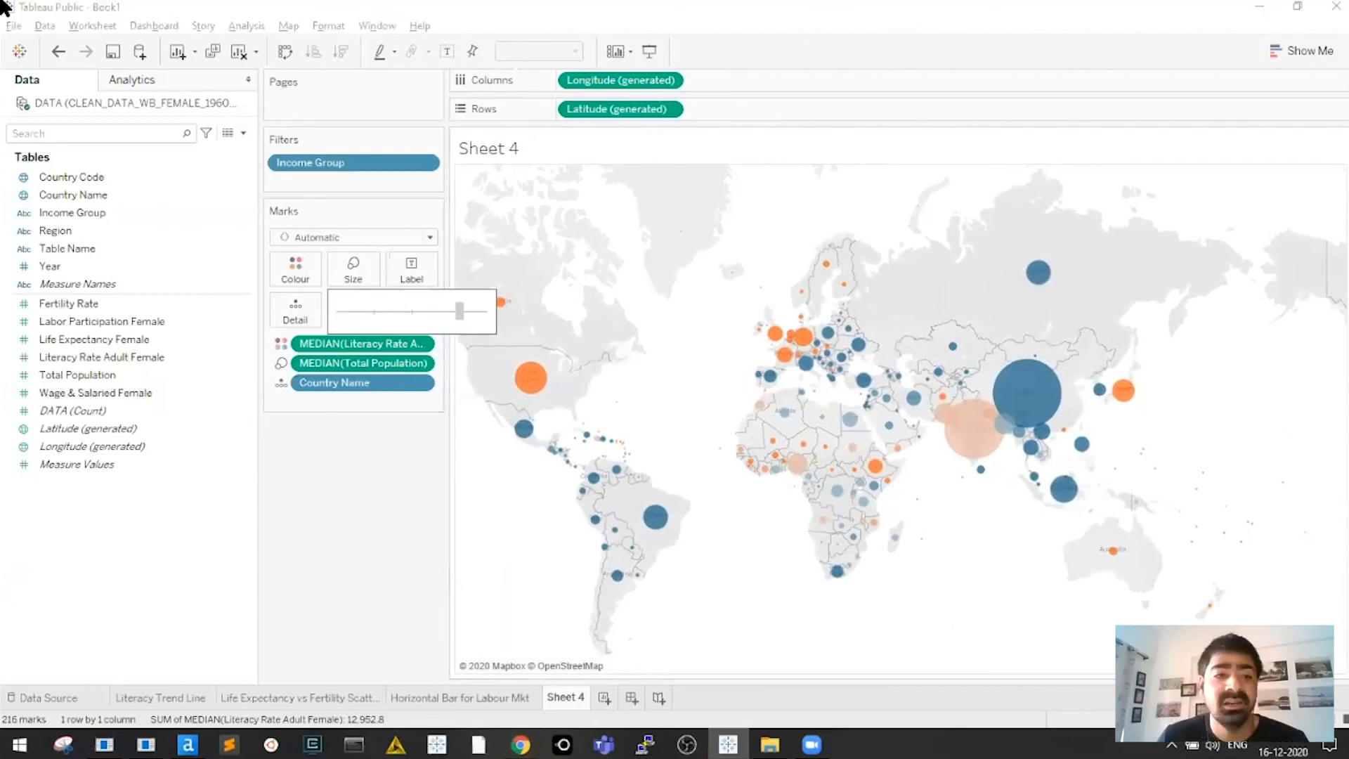
click(59, 261)
drag(59, 267, 348, 184)
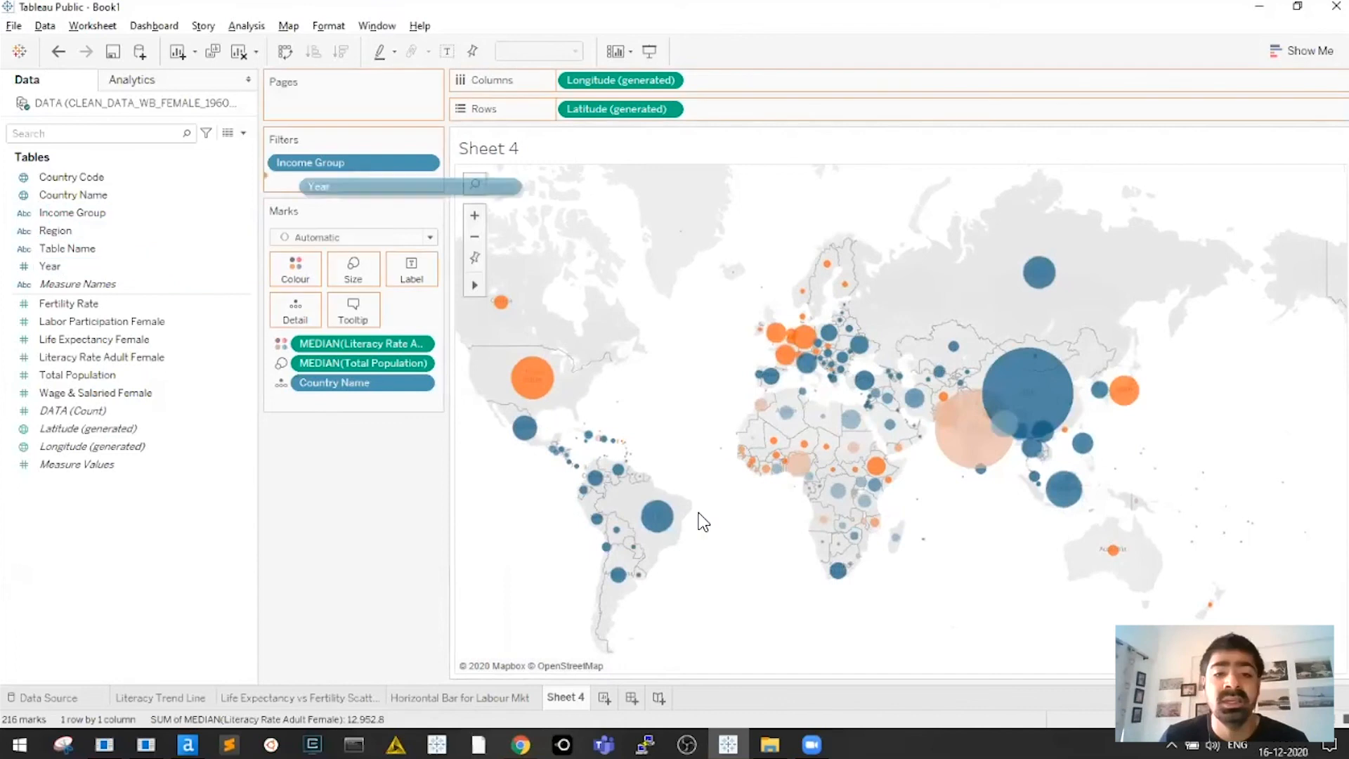
scroll(540, 365, down, 12)
click(537, 366)
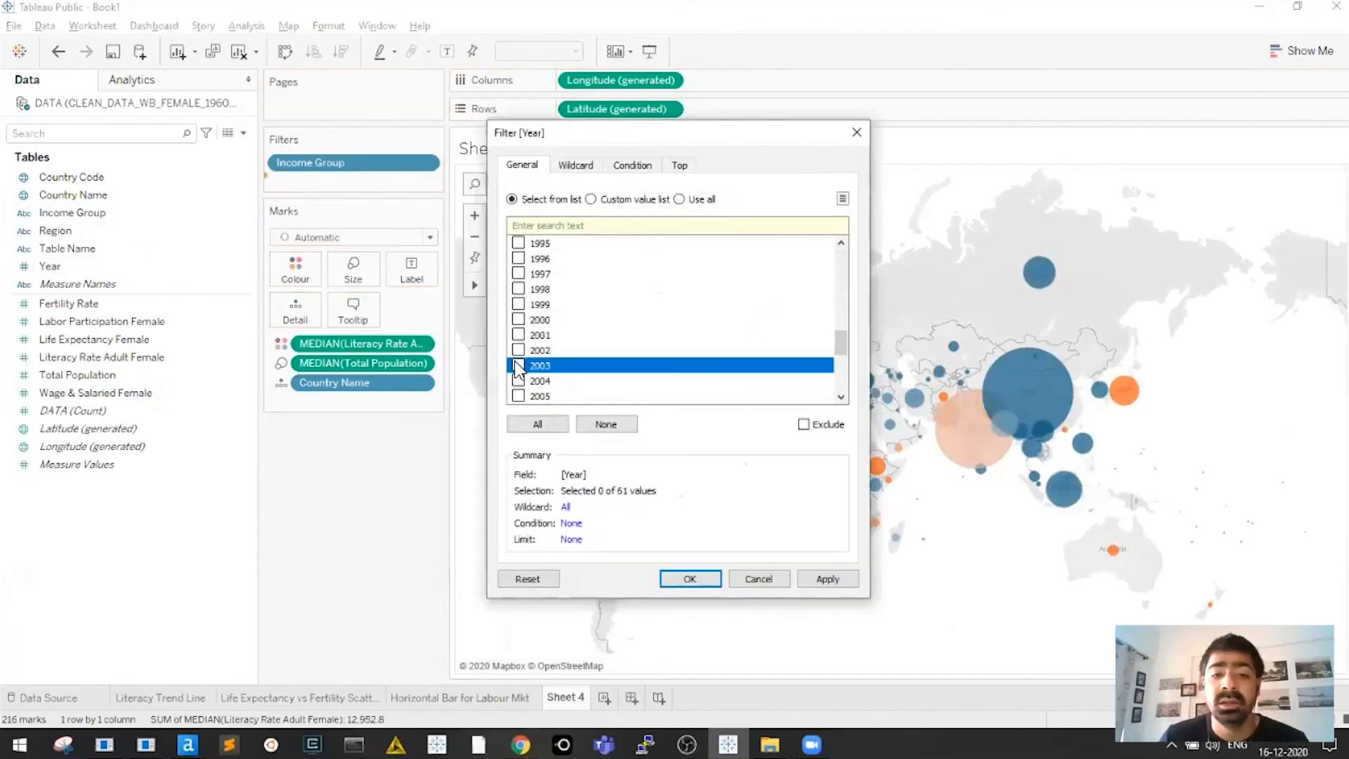
click(690, 578)
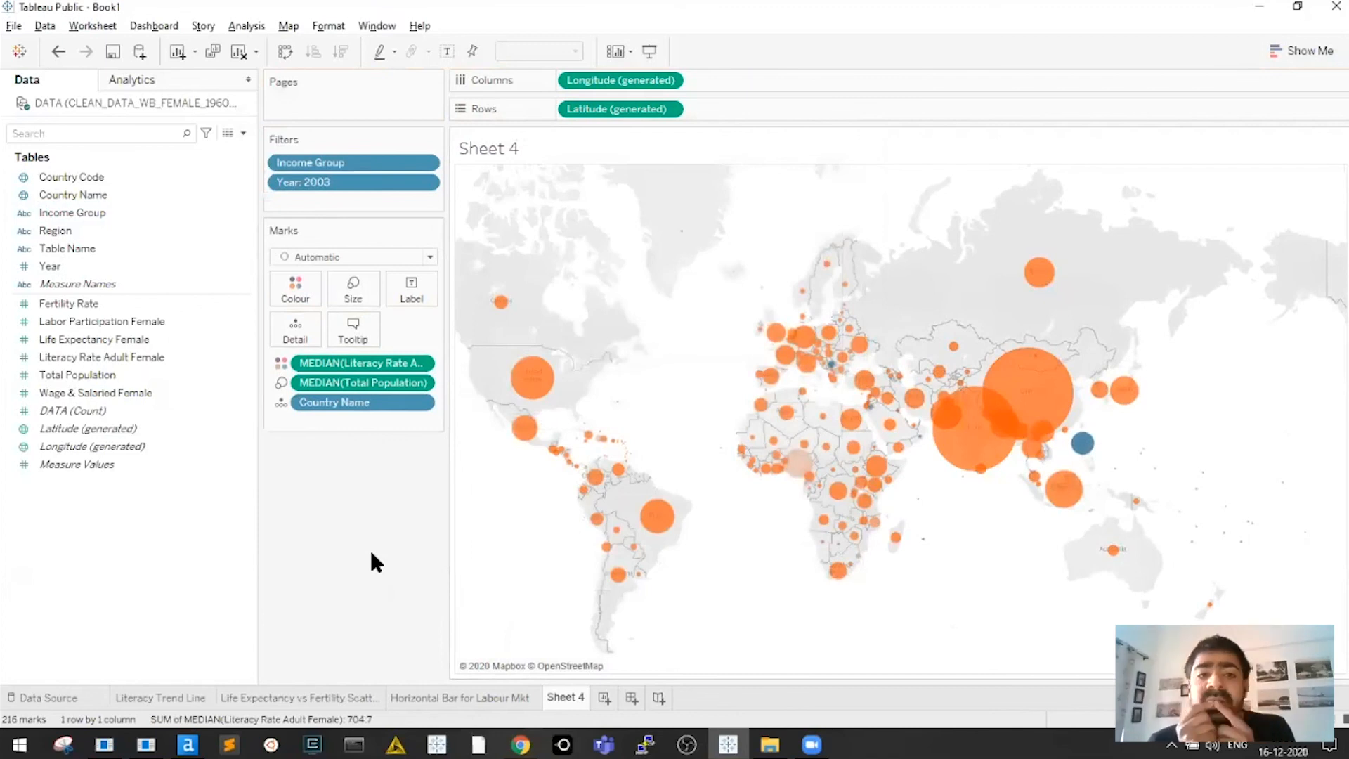
drag(362, 363, 428, 299)
key(ctrl+z)
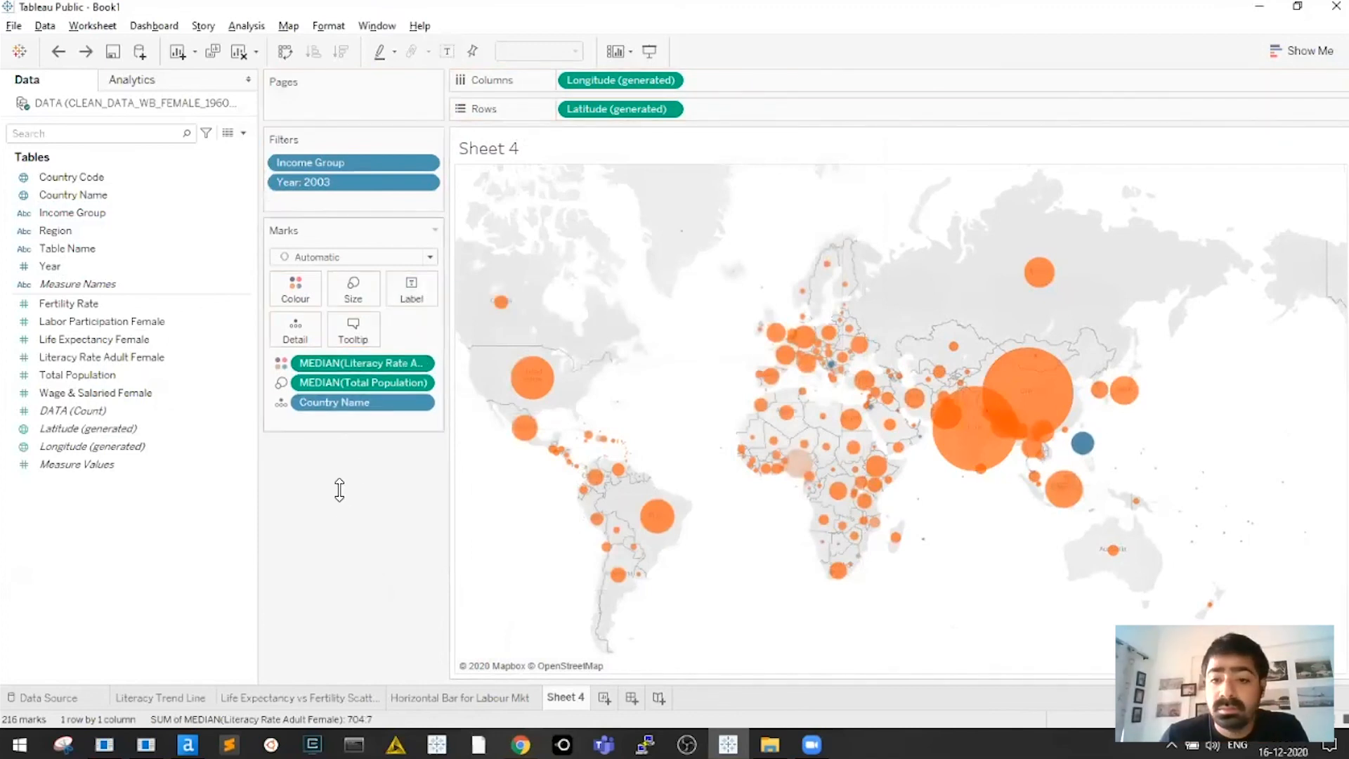
drag(333, 188, 361, 536)
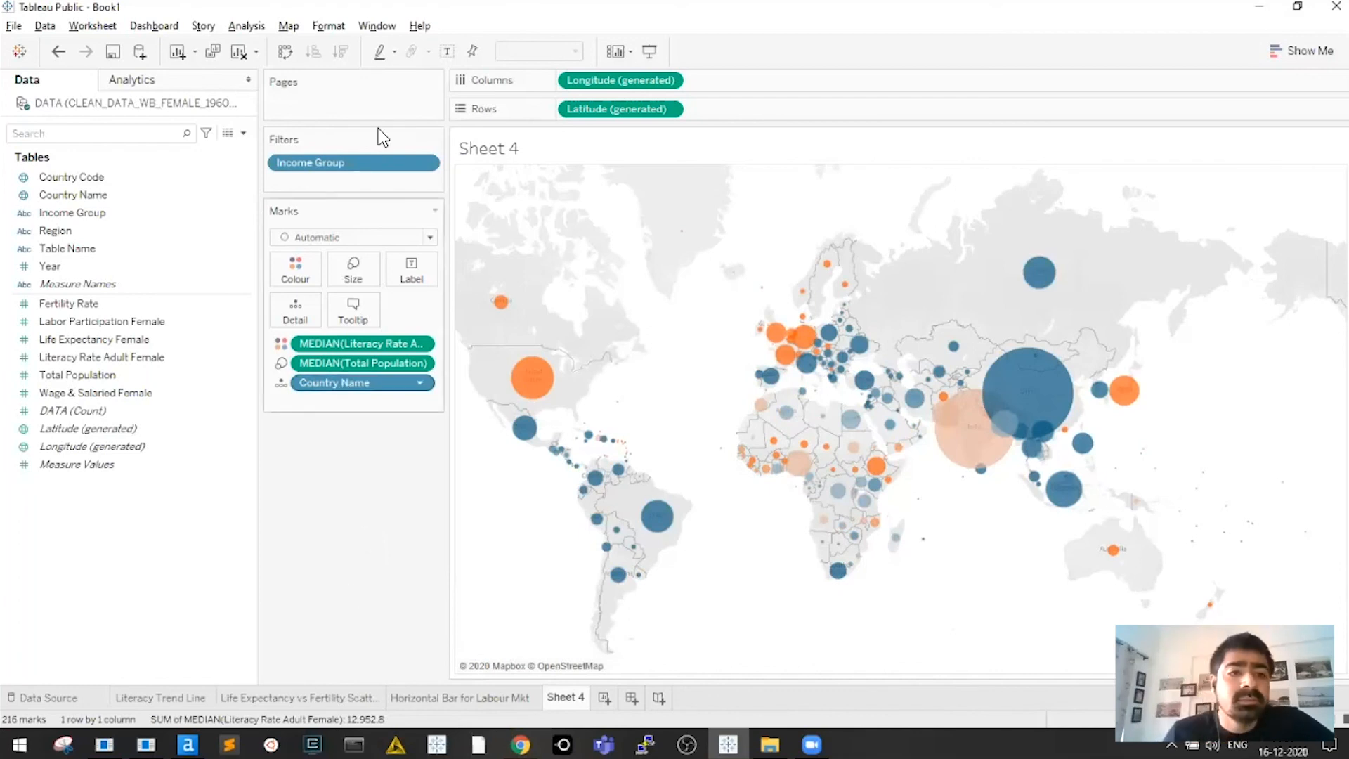
drag(51, 266, 302, 106)
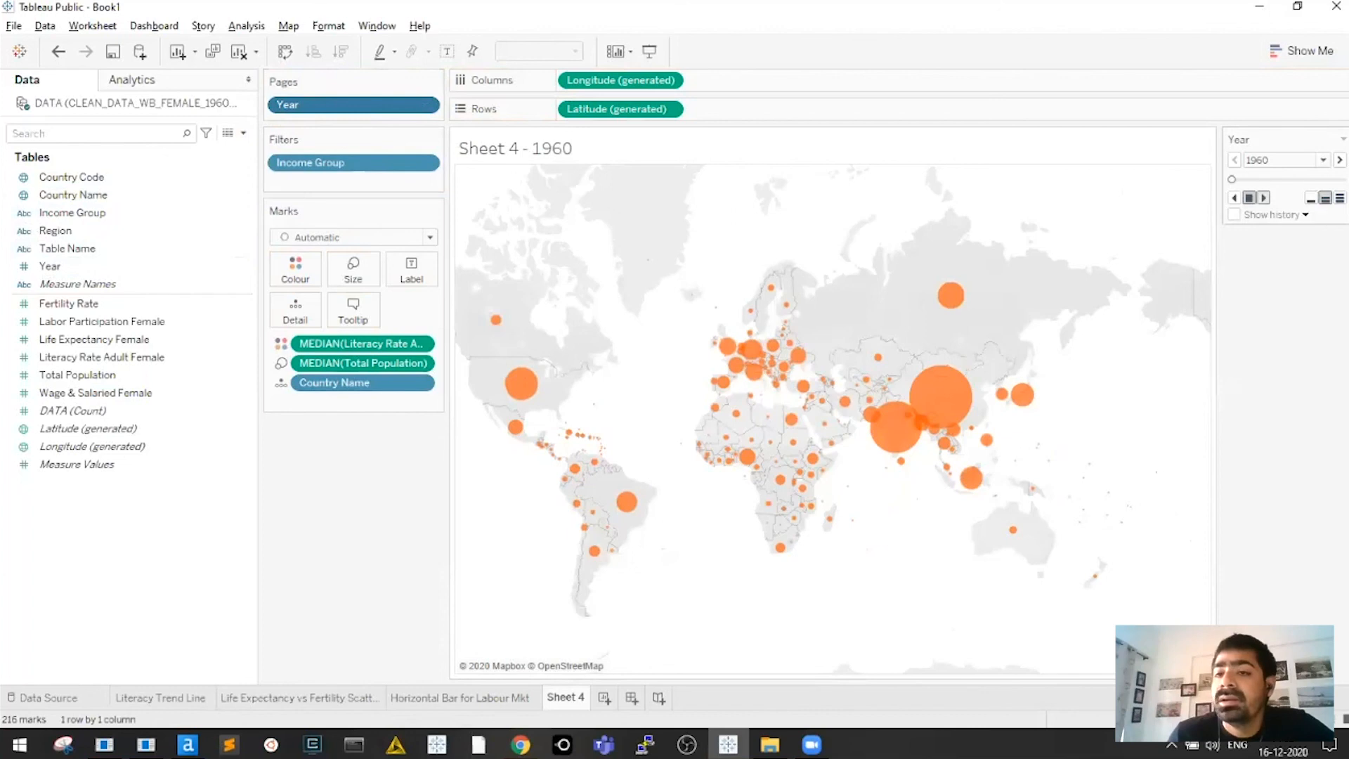
Play the year-by-year map animation from 1960 and turn on mark labels
click(1263, 198)
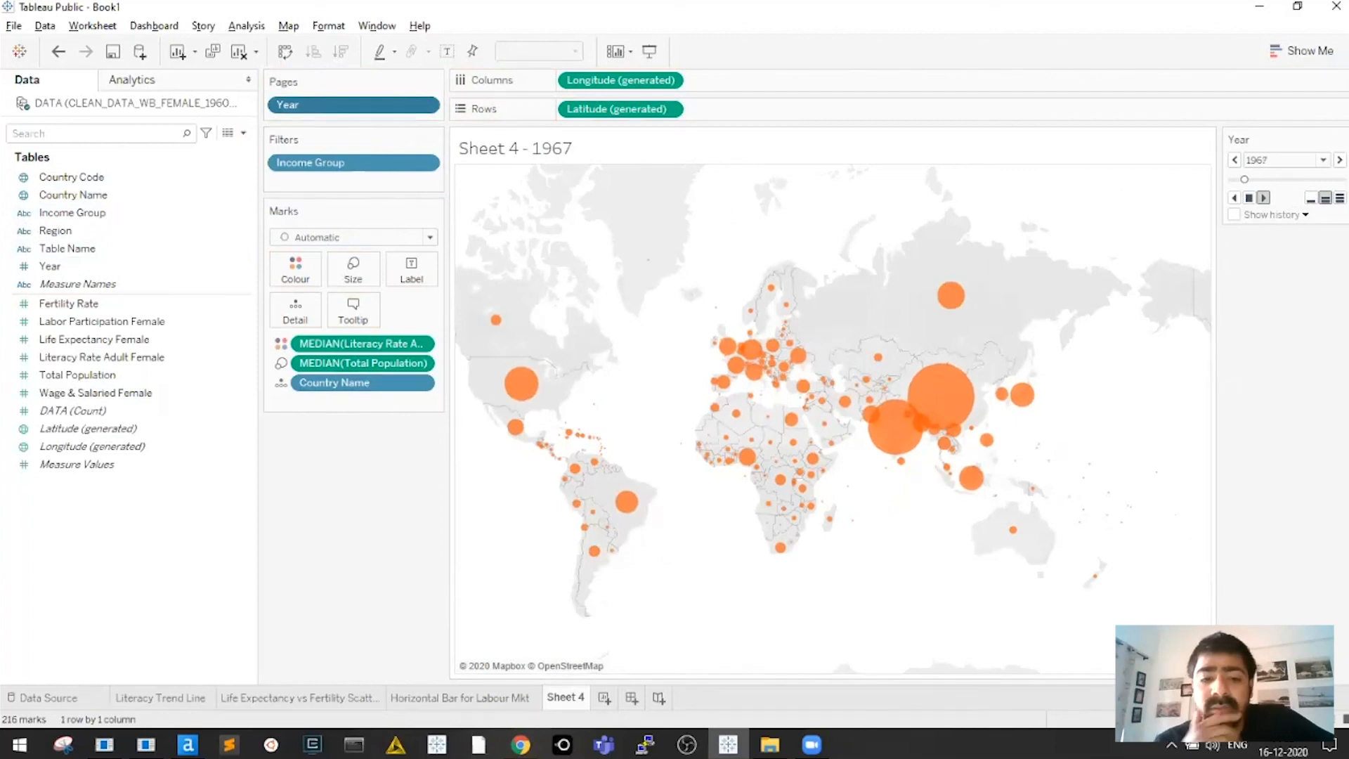
click(415, 274)
click(440, 309)
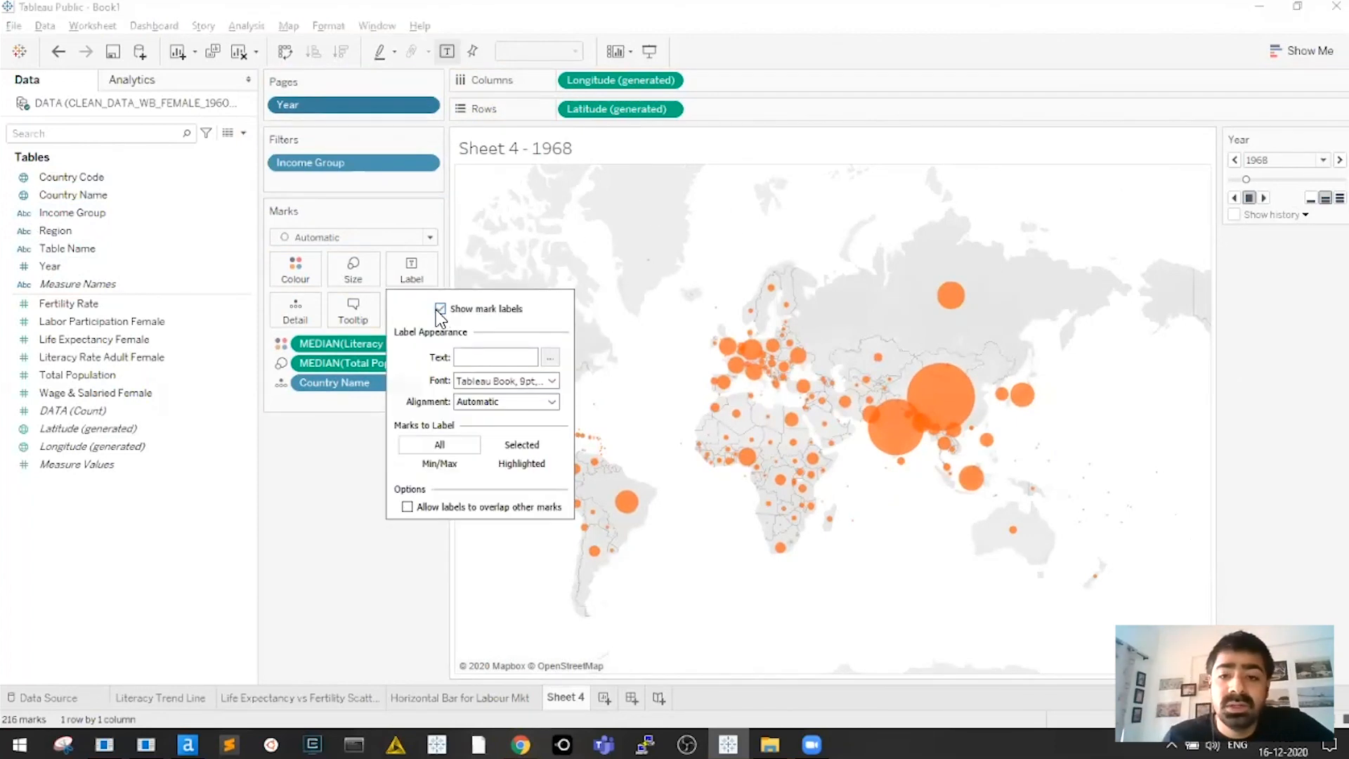
click(339, 432)
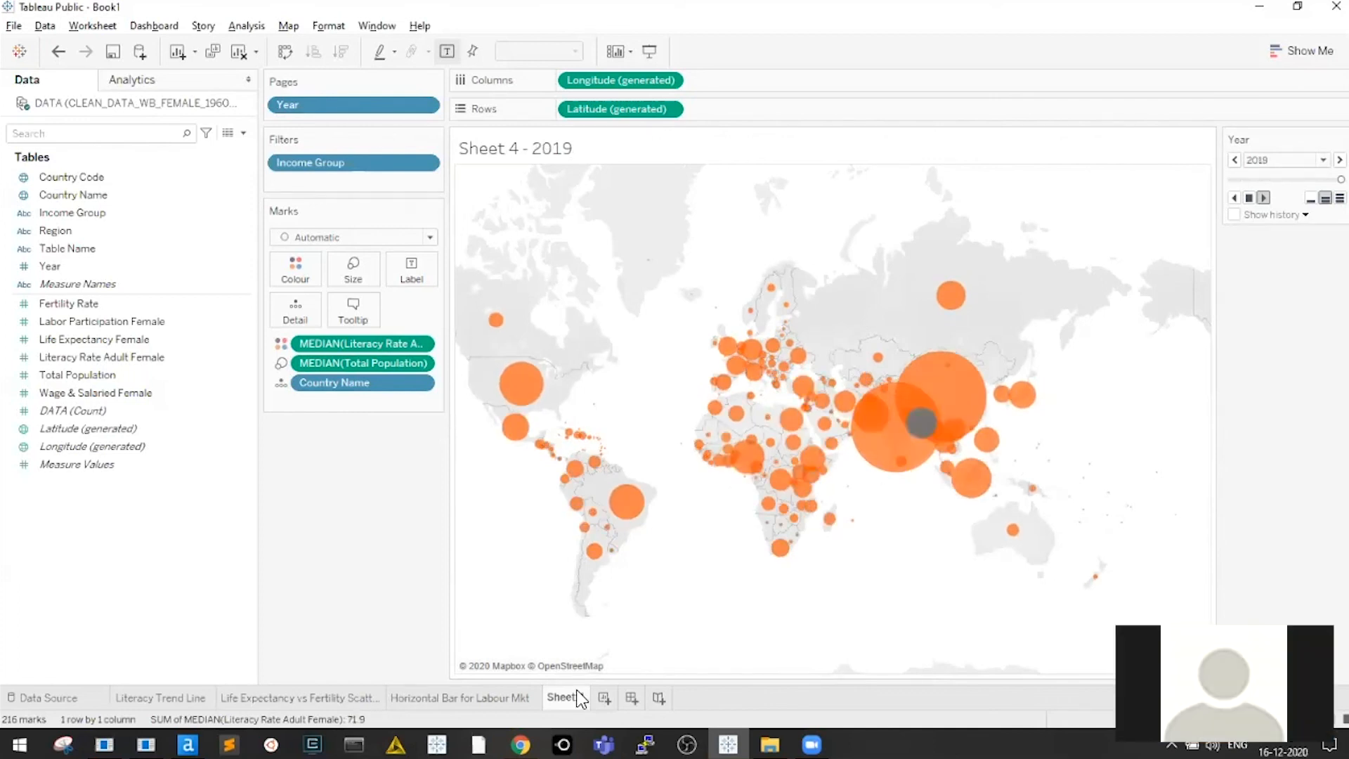
Rename Sheet 4 to 'Map by Time', check the other sheets, and return to it
double_click(566, 697)
text(Map by Time)
key(Return)
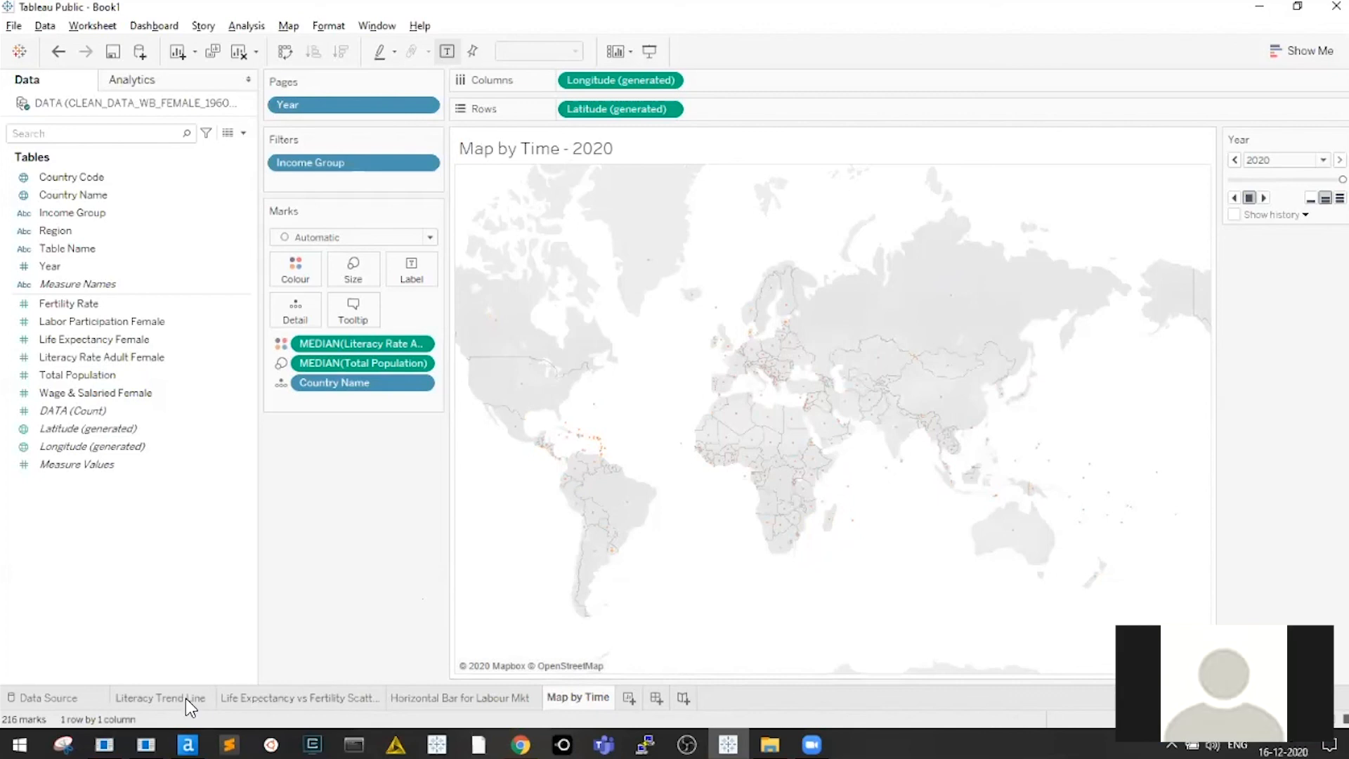
click(467, 695)
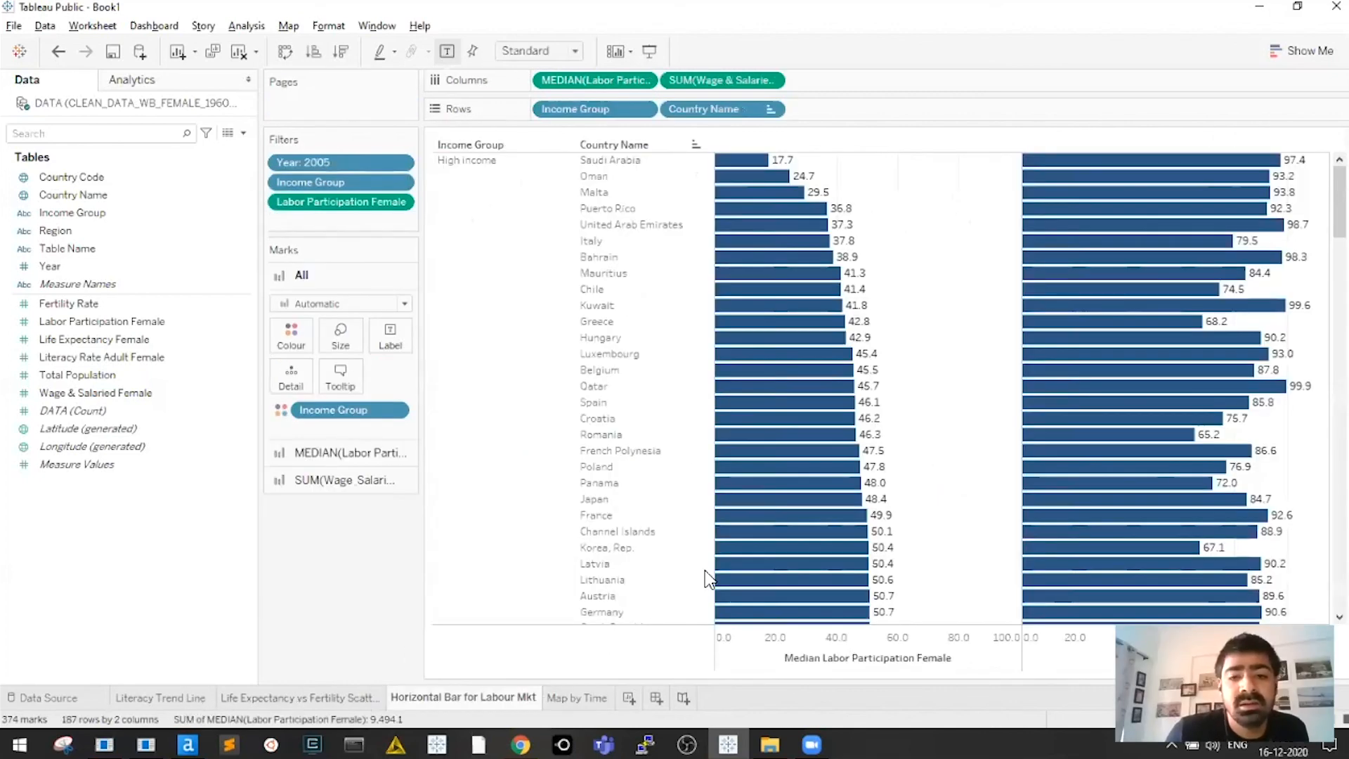
key(ctrl+Page_Up)
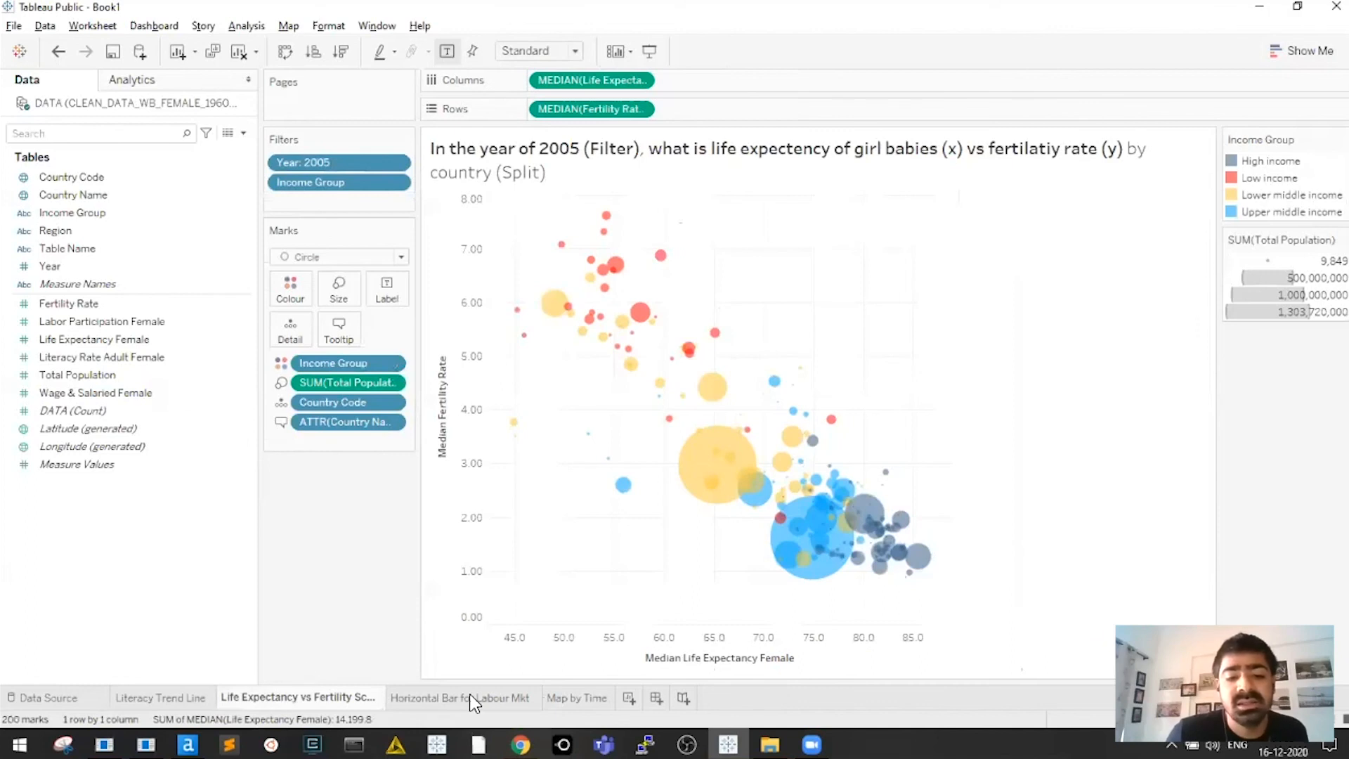
click(583, 697)
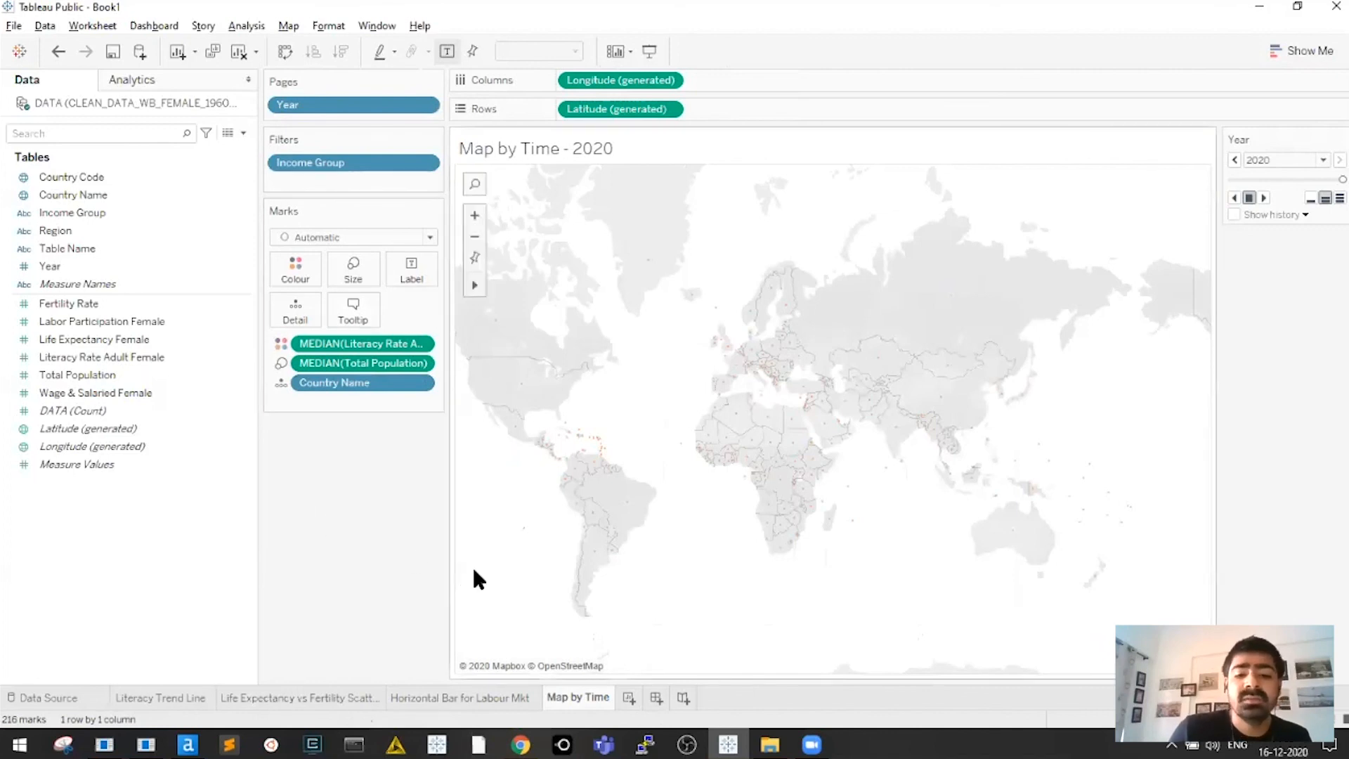
Create a new dashboard with a fixed size of 1200 x 800
click(664, 698)
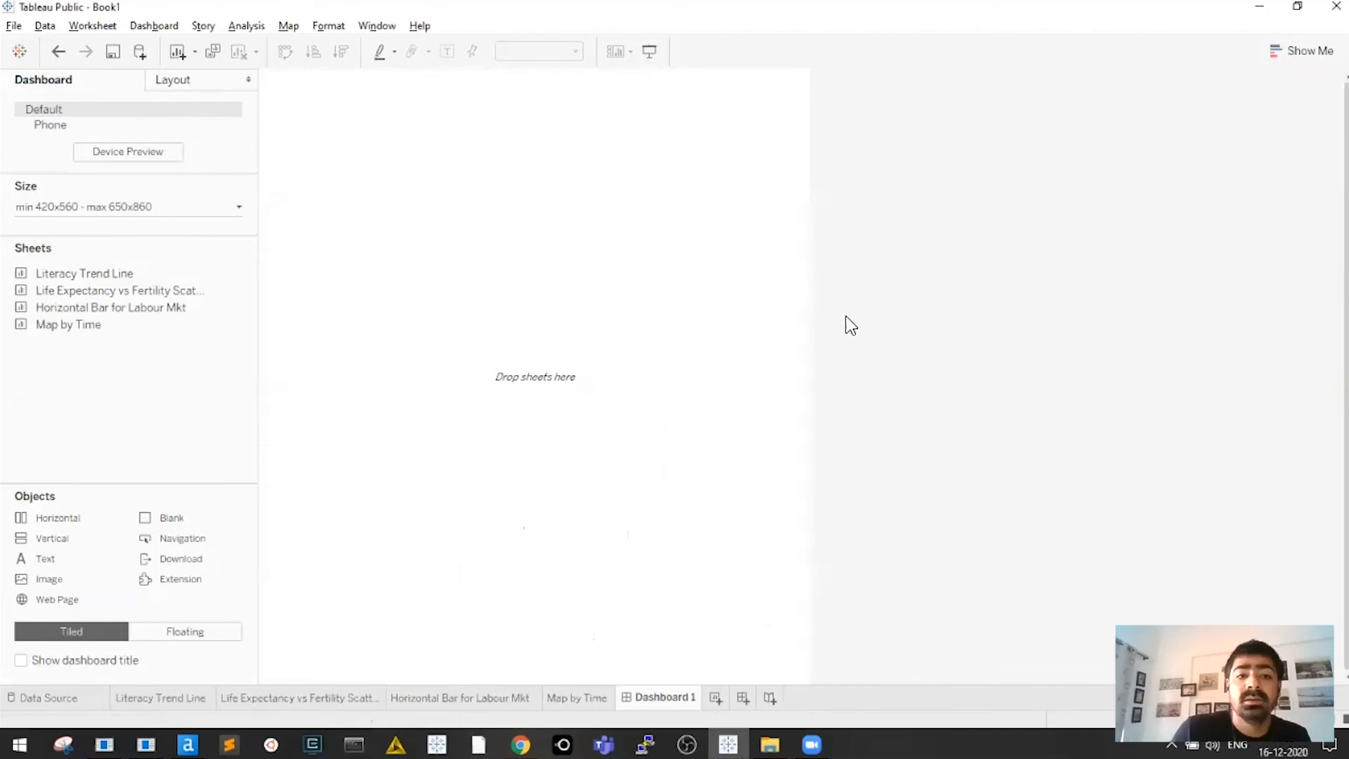
click(151, 208)
click(103, 236)
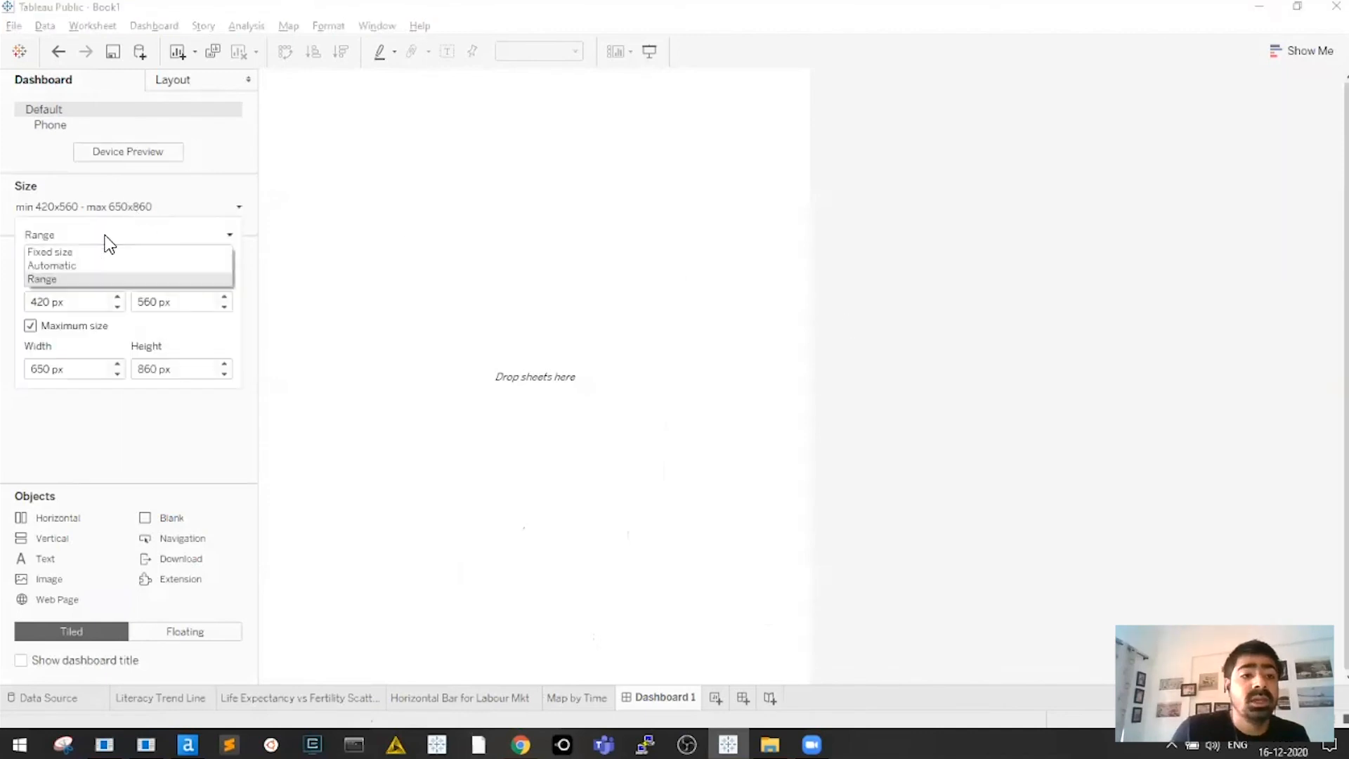
click(97, 255)
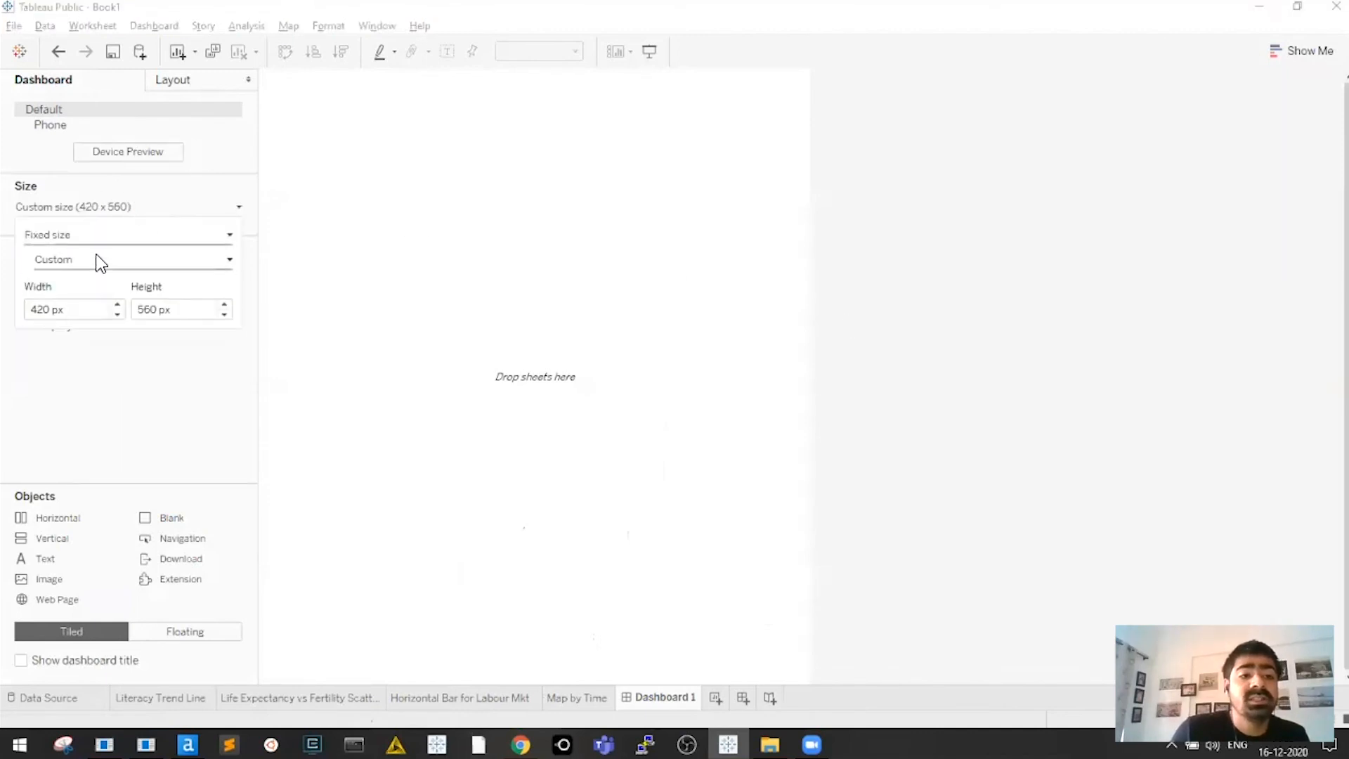
drag(83, 310, 3, 312)
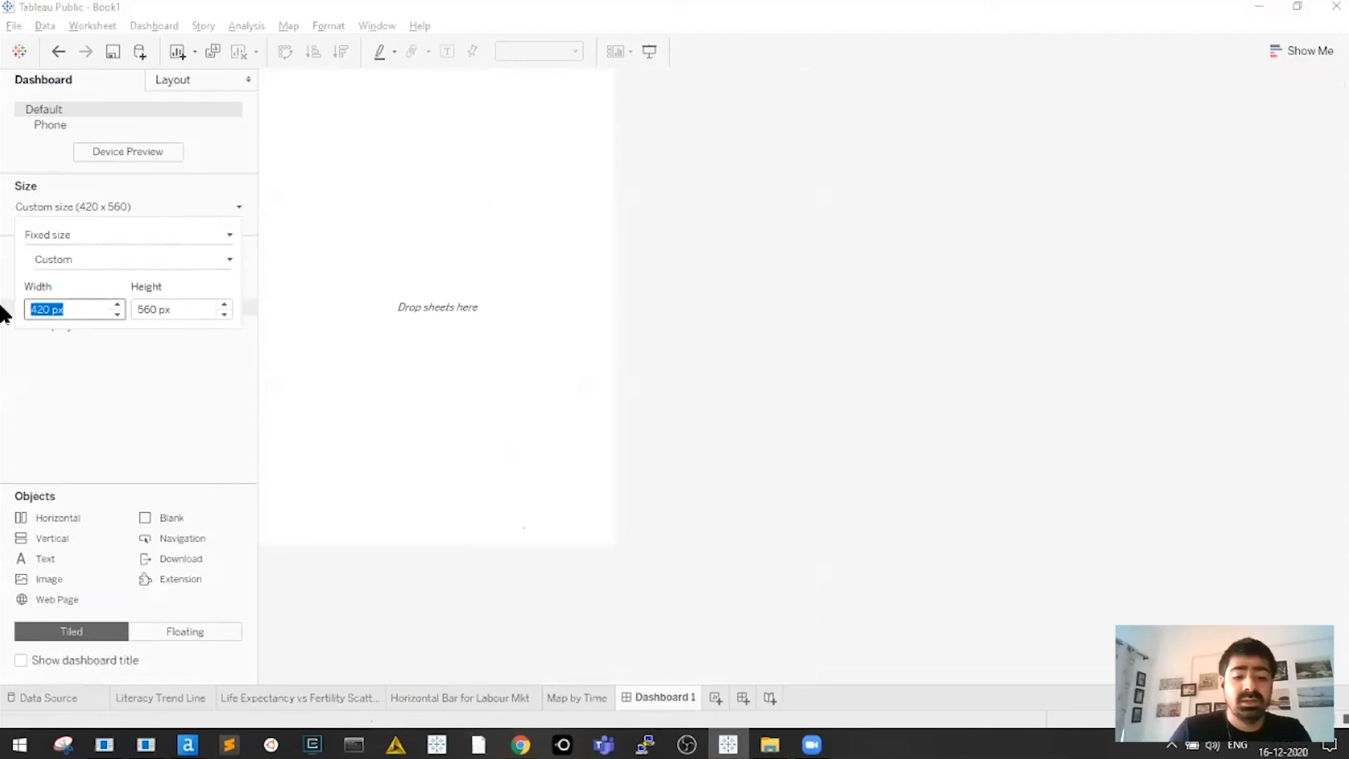
text(1200)
key(Tab)
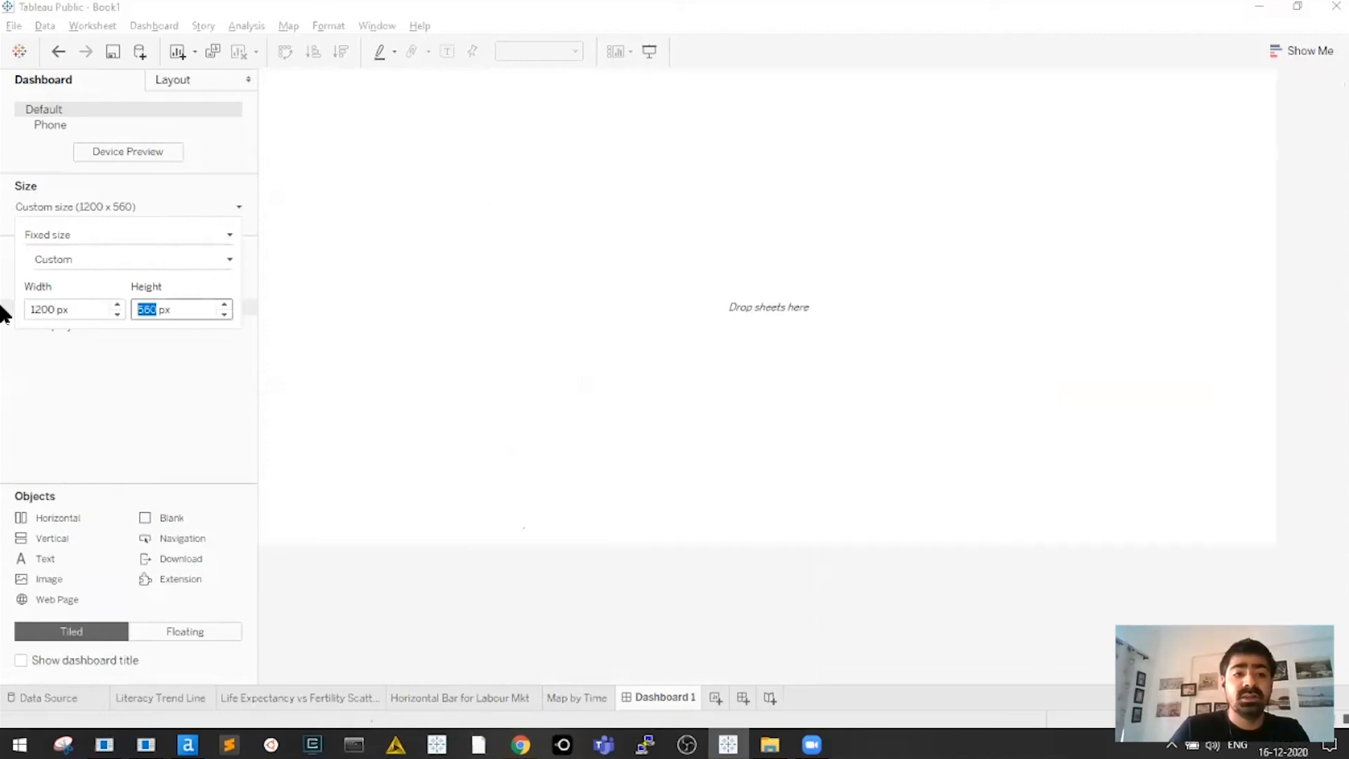
text(800)
key(Return)
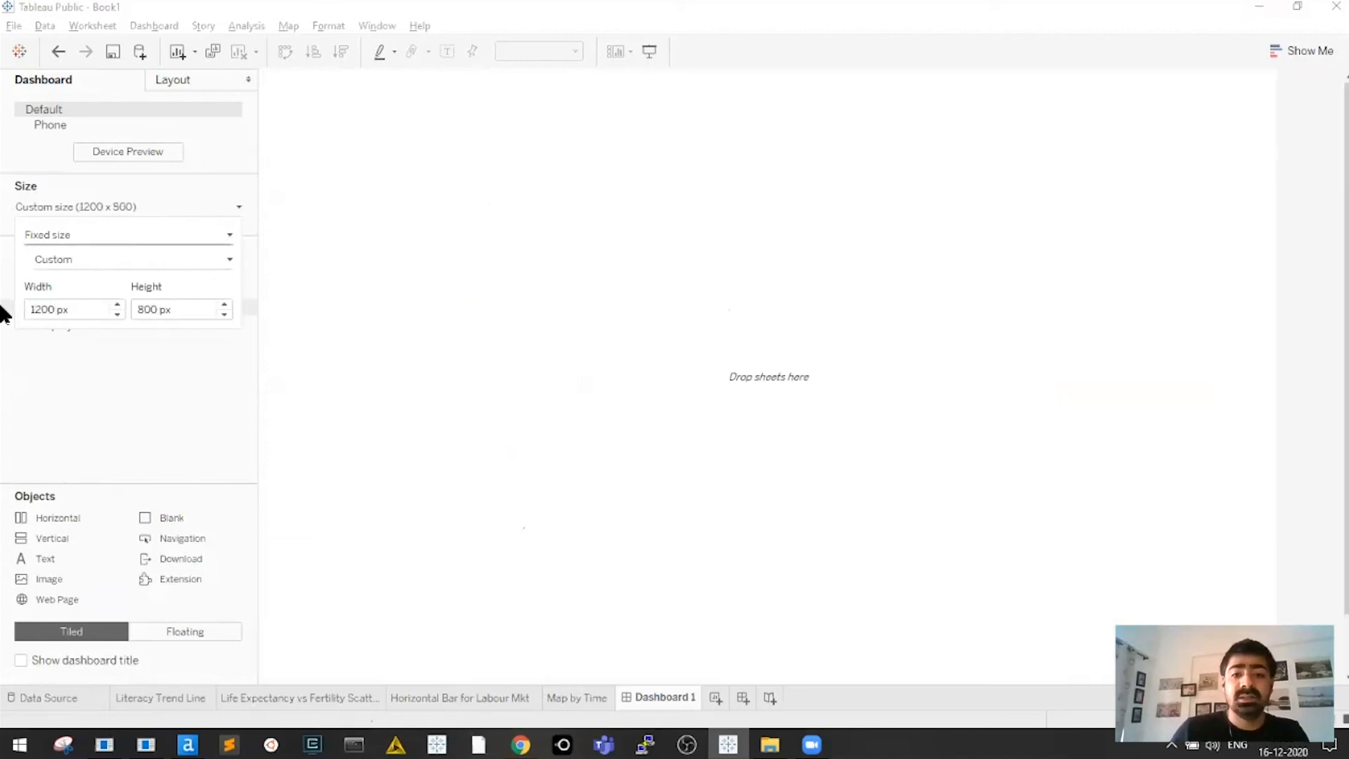
click(121, 397)
Lay out Literacy Trend Line, Life Expectancy scatter, labour bars and Map by Time on the dashboard
drag(74, 274, 407, 288)
drag(138, 288, 925, 327)
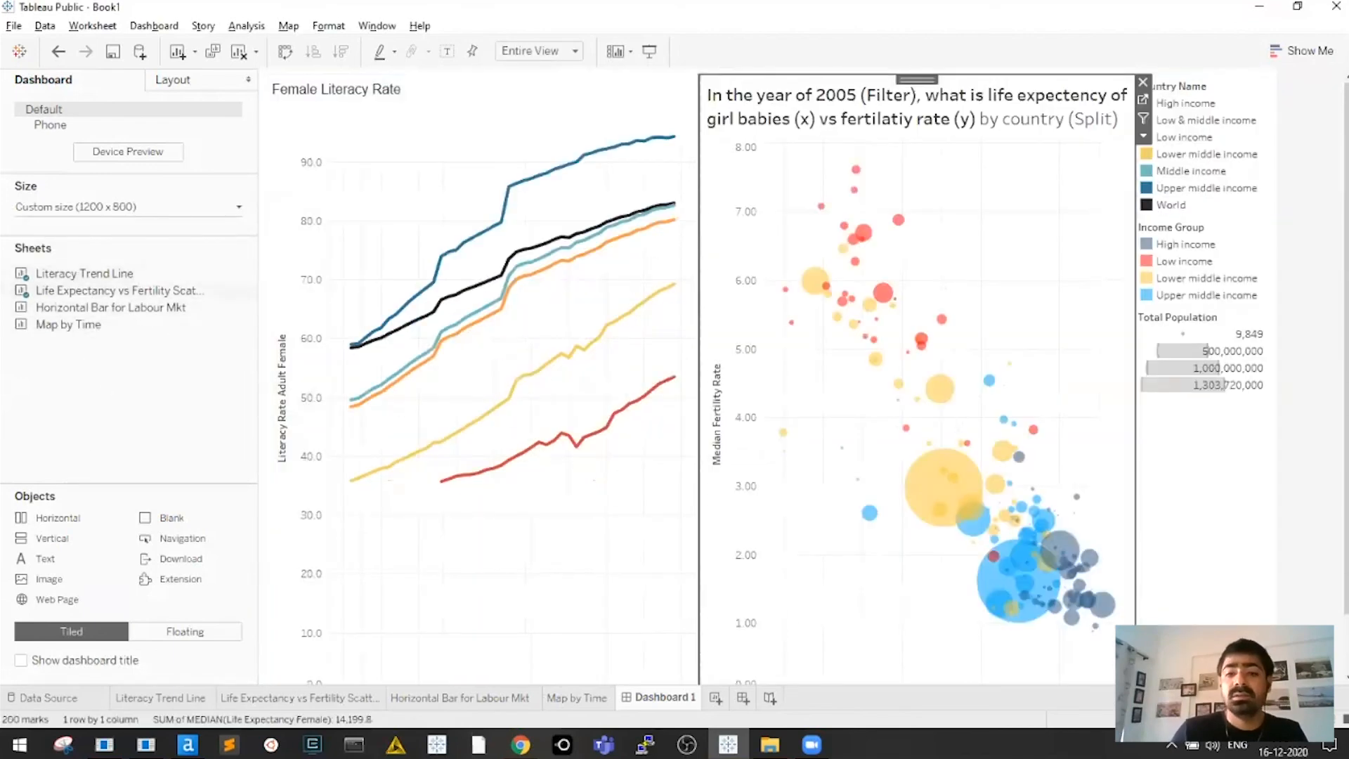
drag(79, 307, 703, 661)
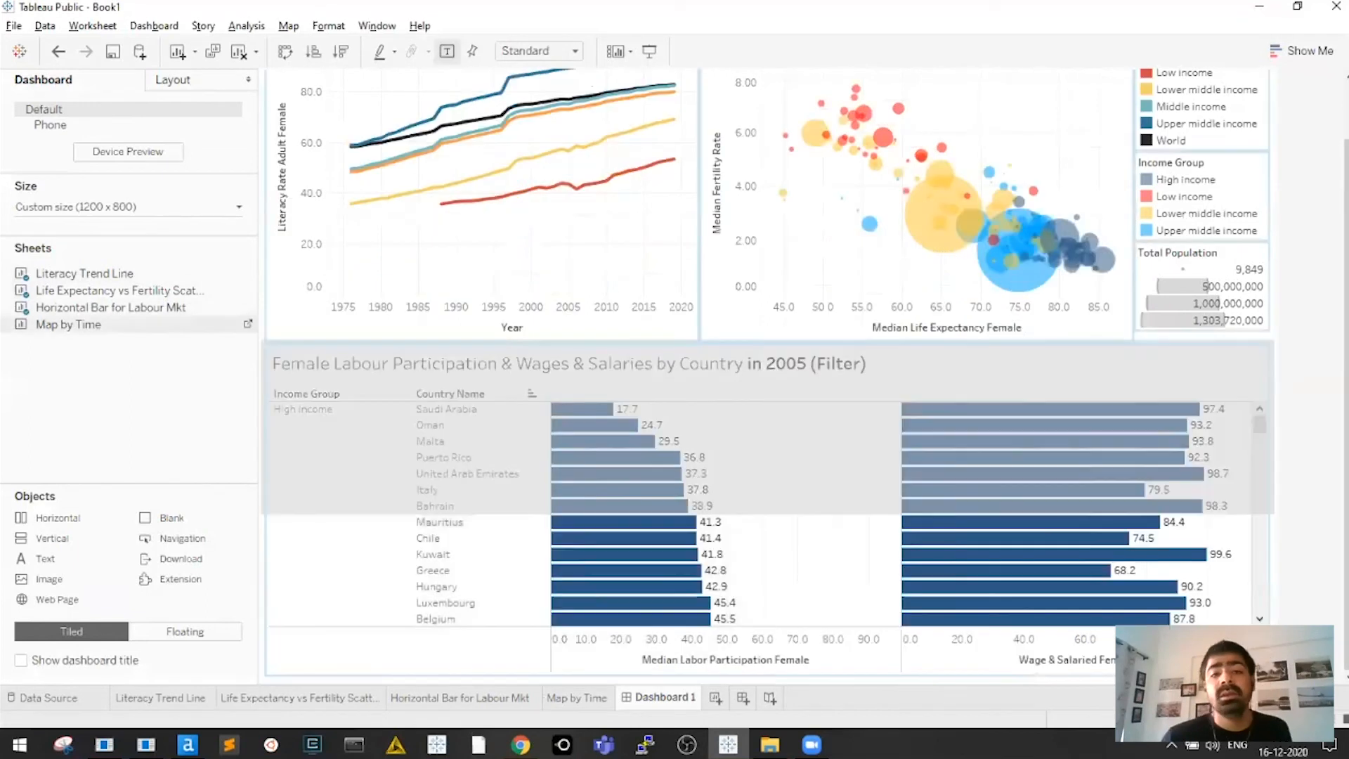
drag(68, 325, 1048, 508)
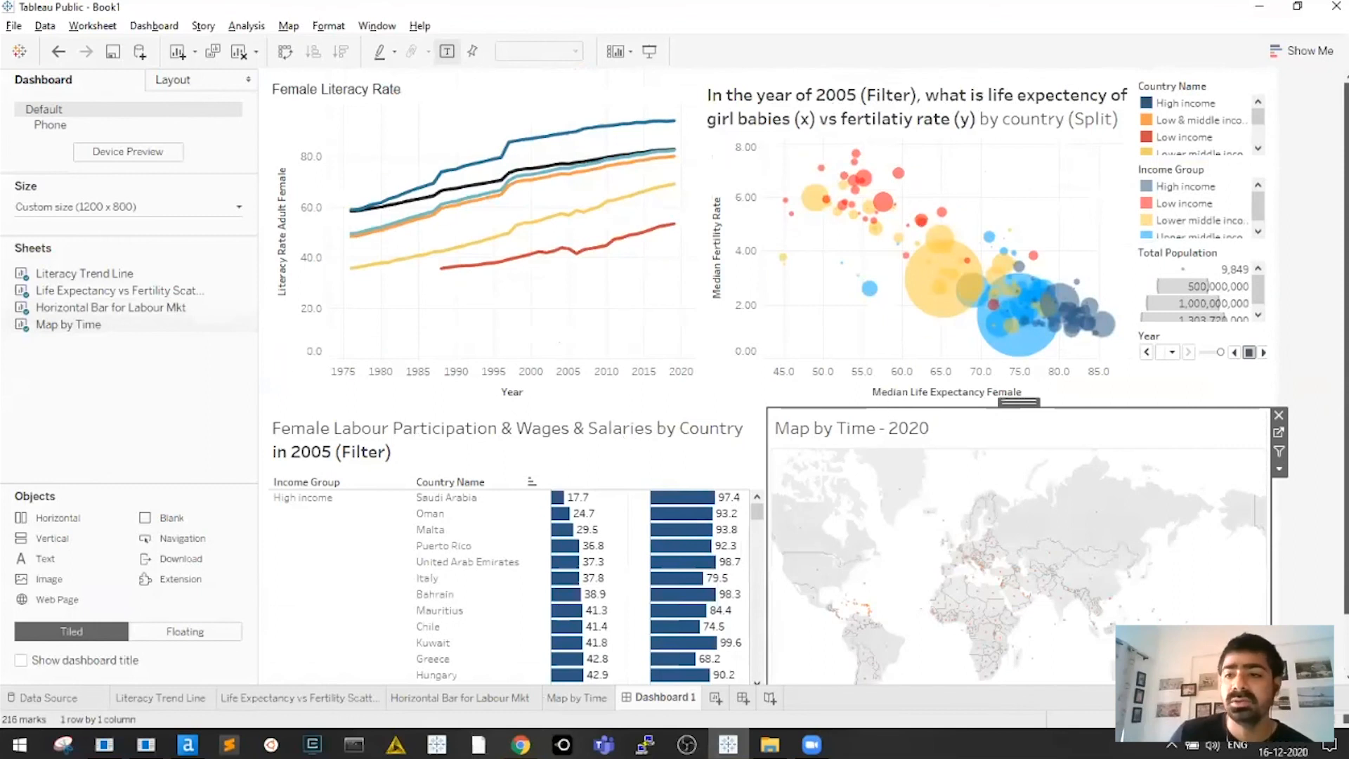
click(1311, 650)
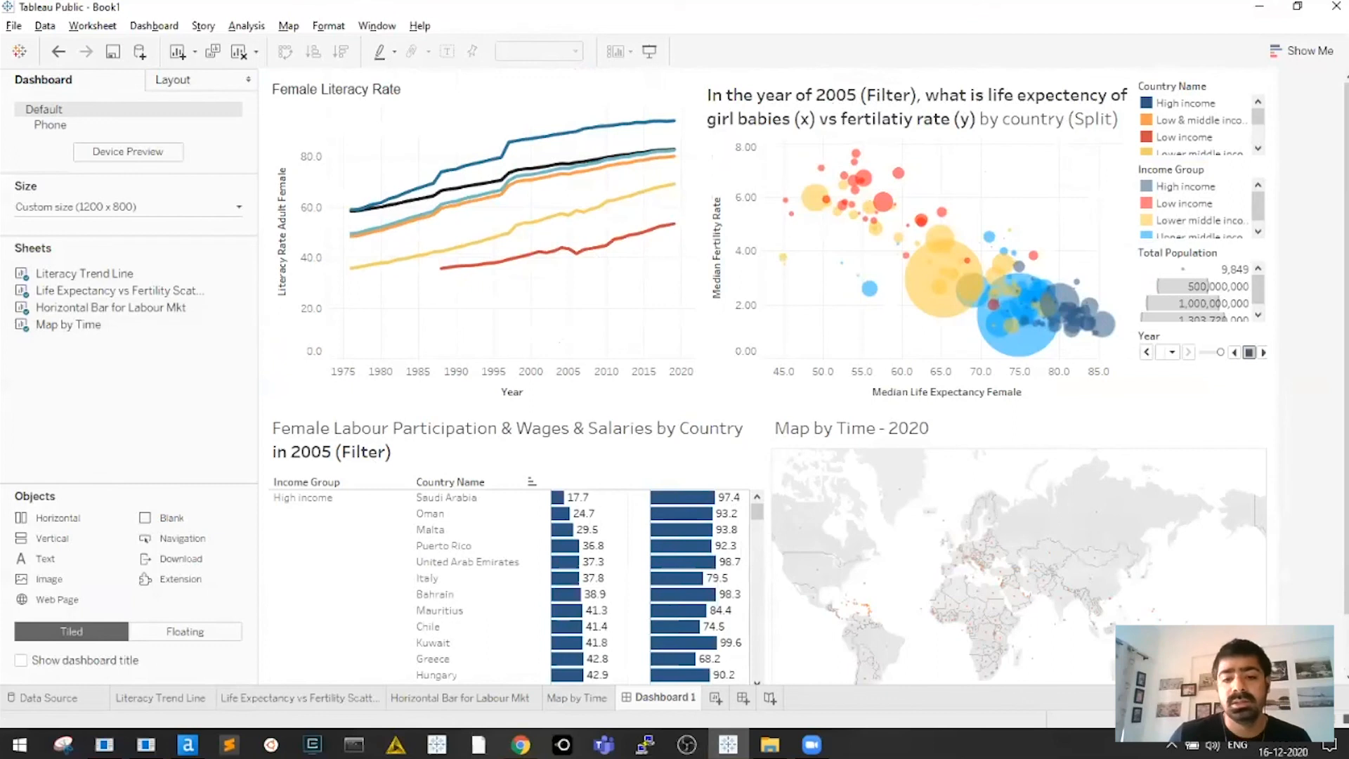
Rename the dashboard to 'Test Test', then save to Tableau Public and enter the sign-in e-mail
double_click(679, 698)
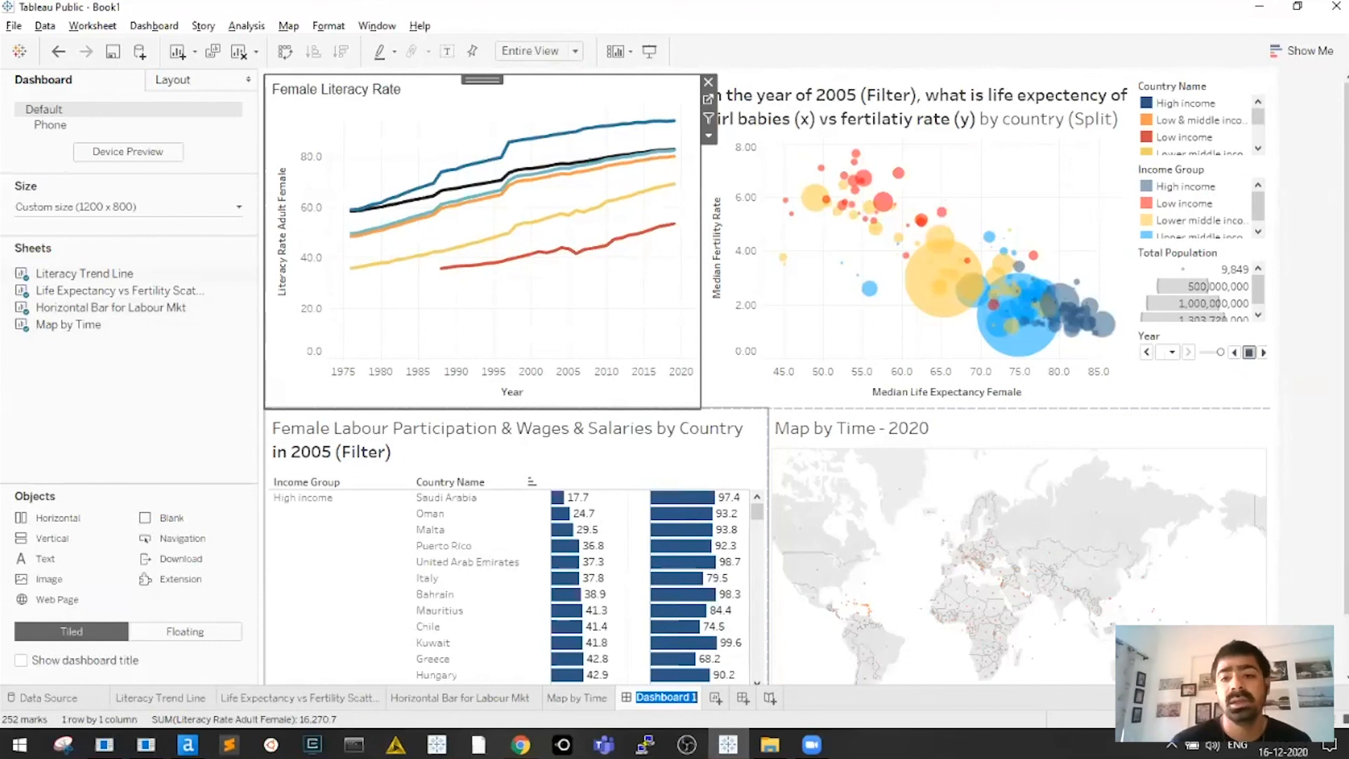
text(Test Test)
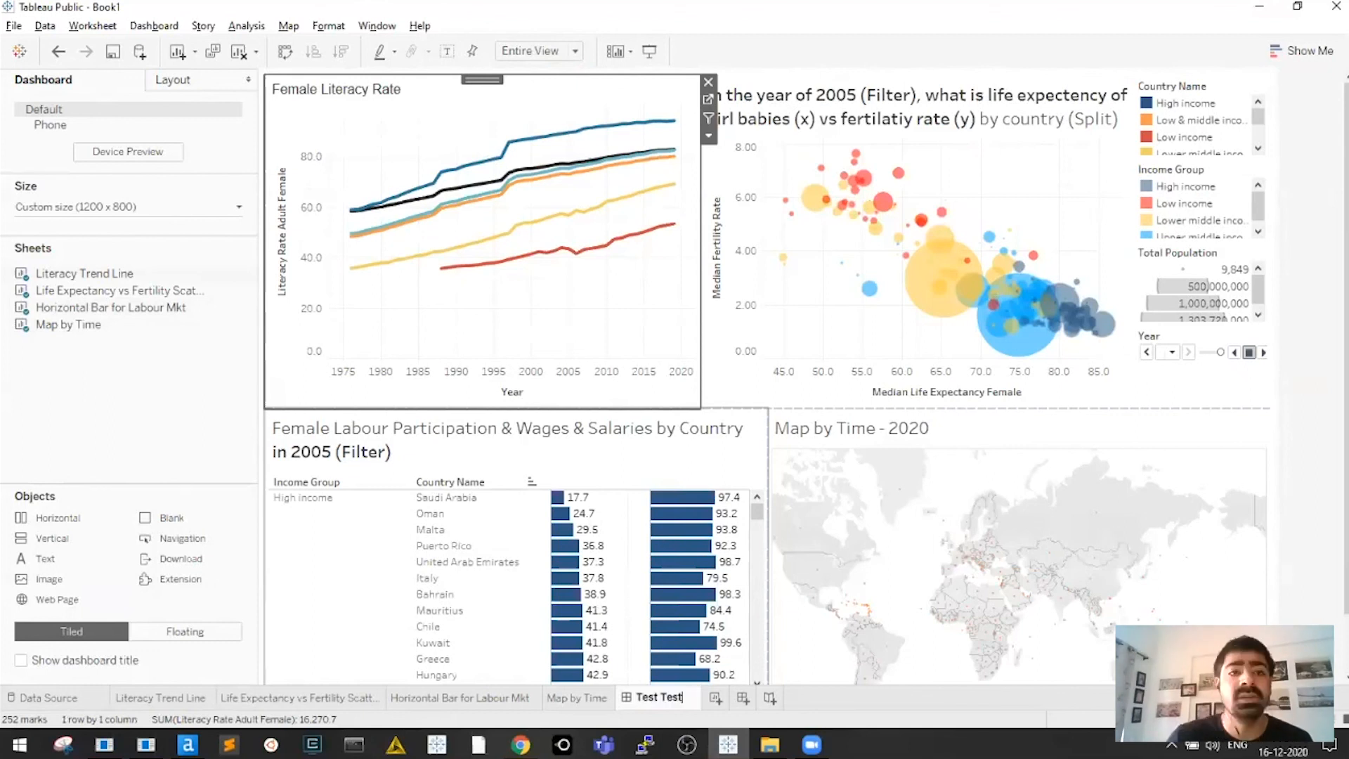
key(Return)
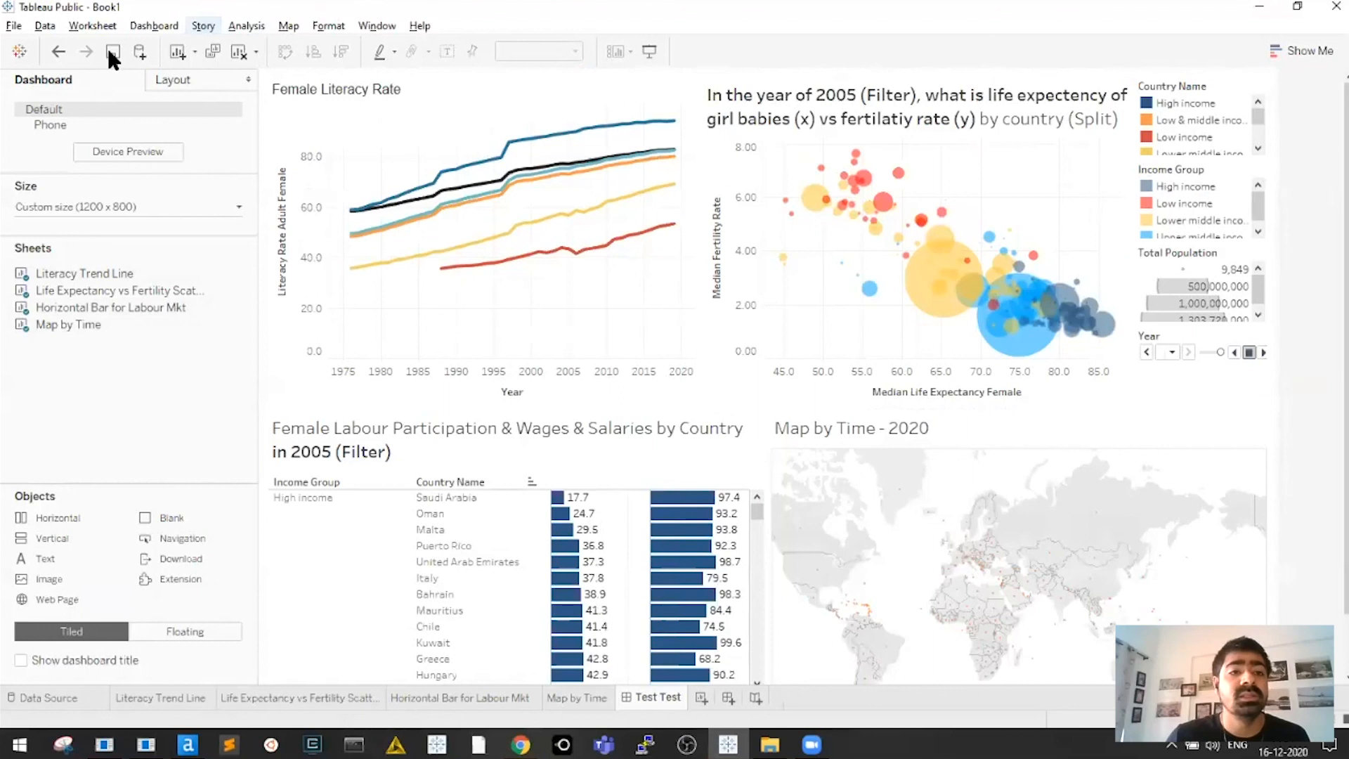
click(109, 53)
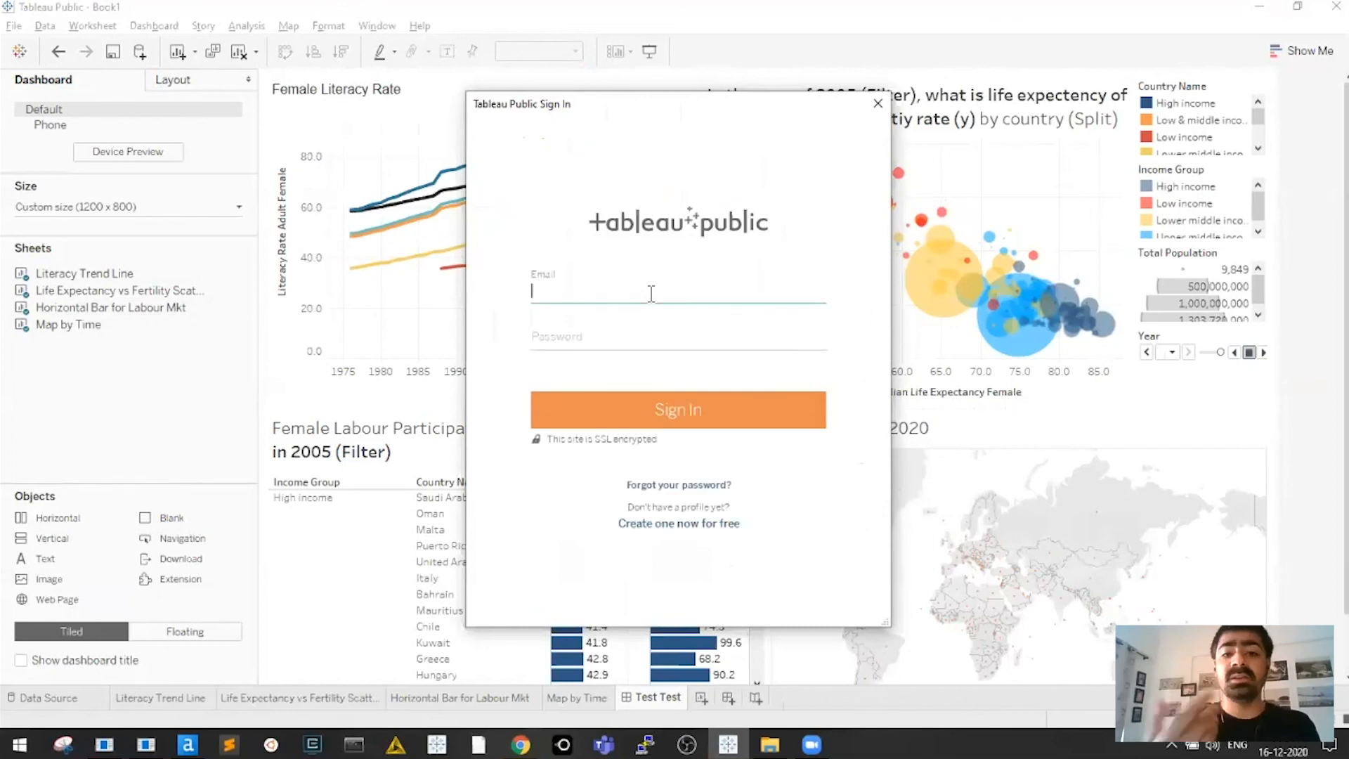
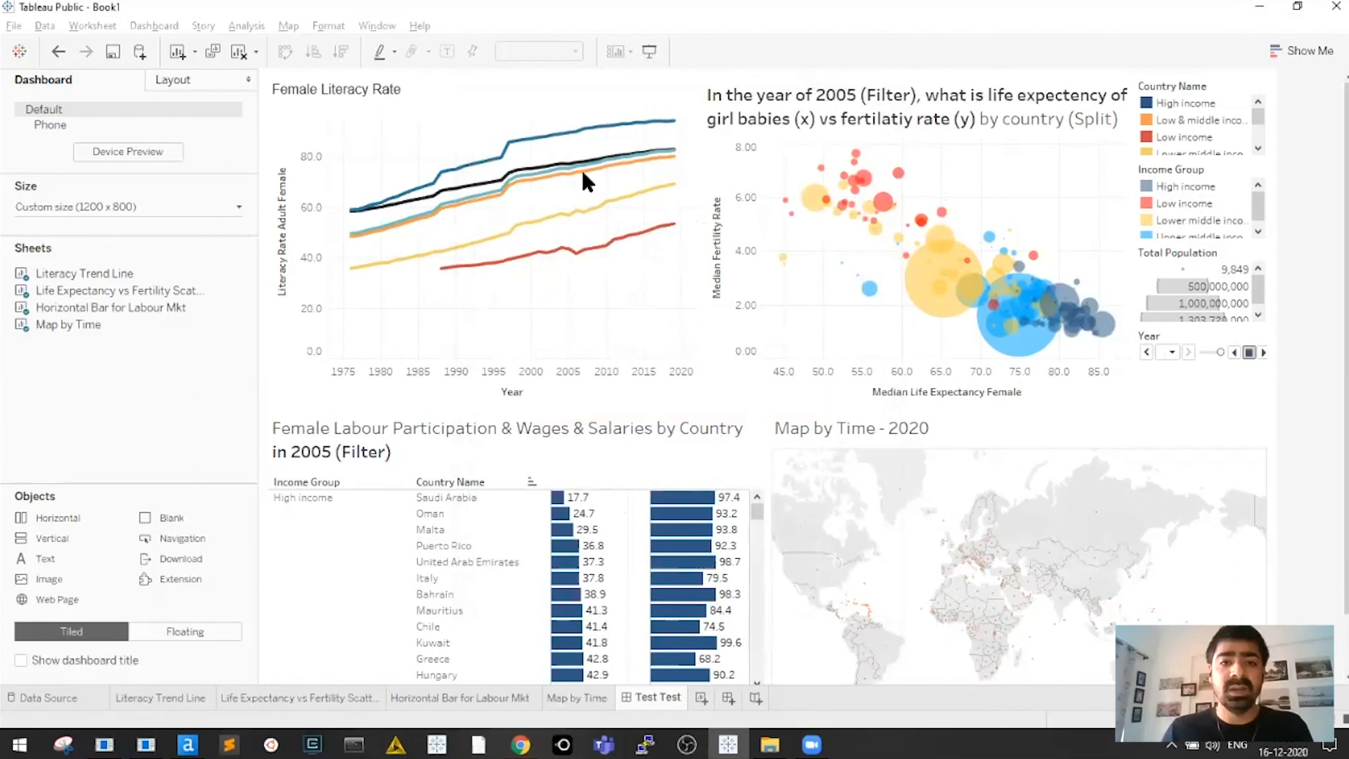
Submit the Tableau Public sign-in, then start the PowerPoint slide show at slide 16, Lets Get Started
key(ctrl+s)
key(alt+Tab)
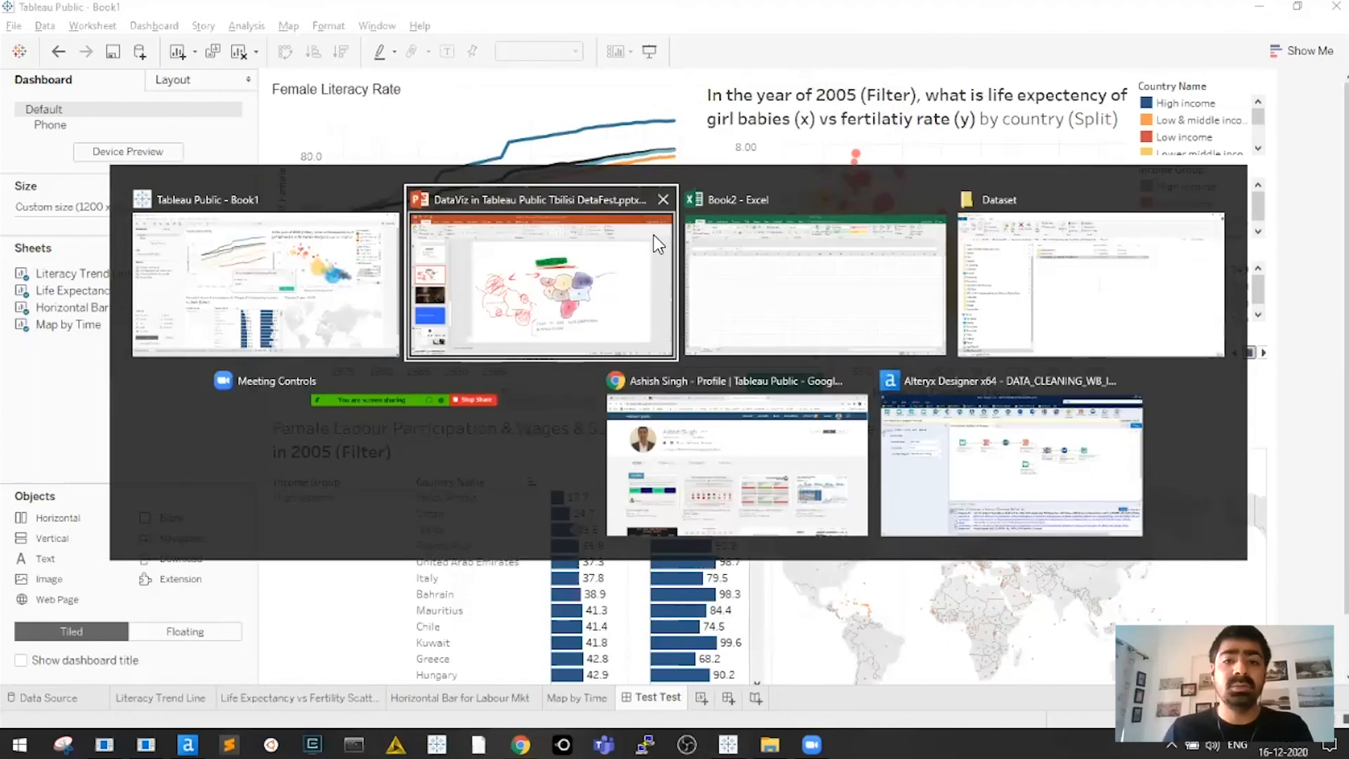
key(alt+Tab)
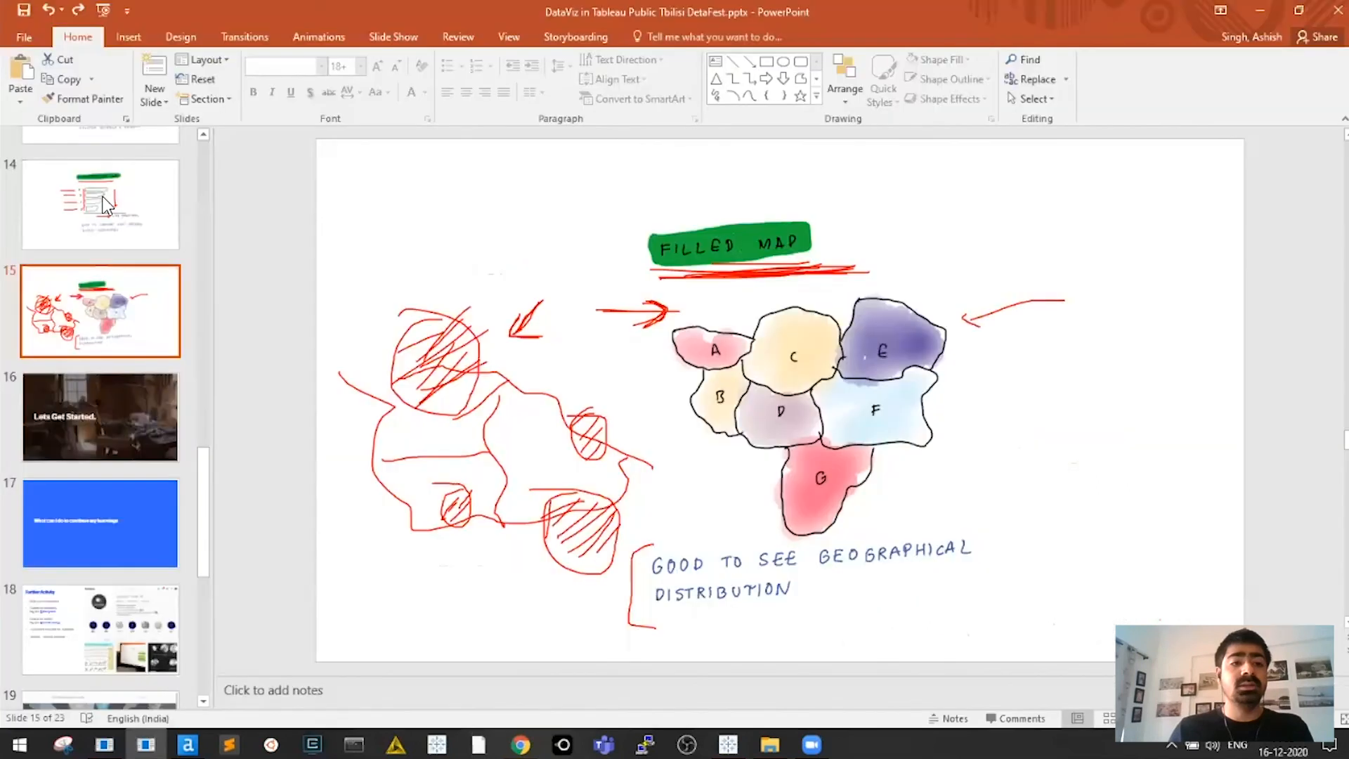
scroll(329, 402, down, 2)
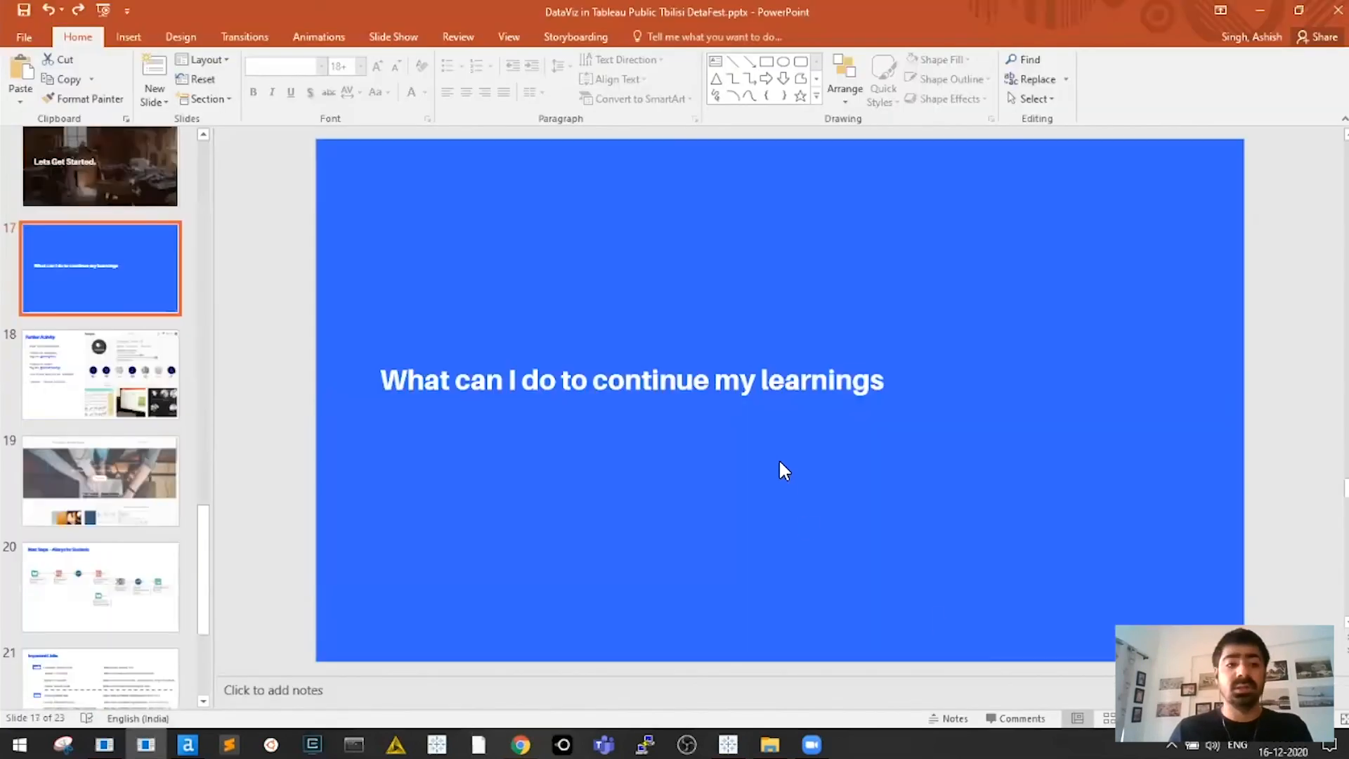
scroll(780, 463, up, 1)
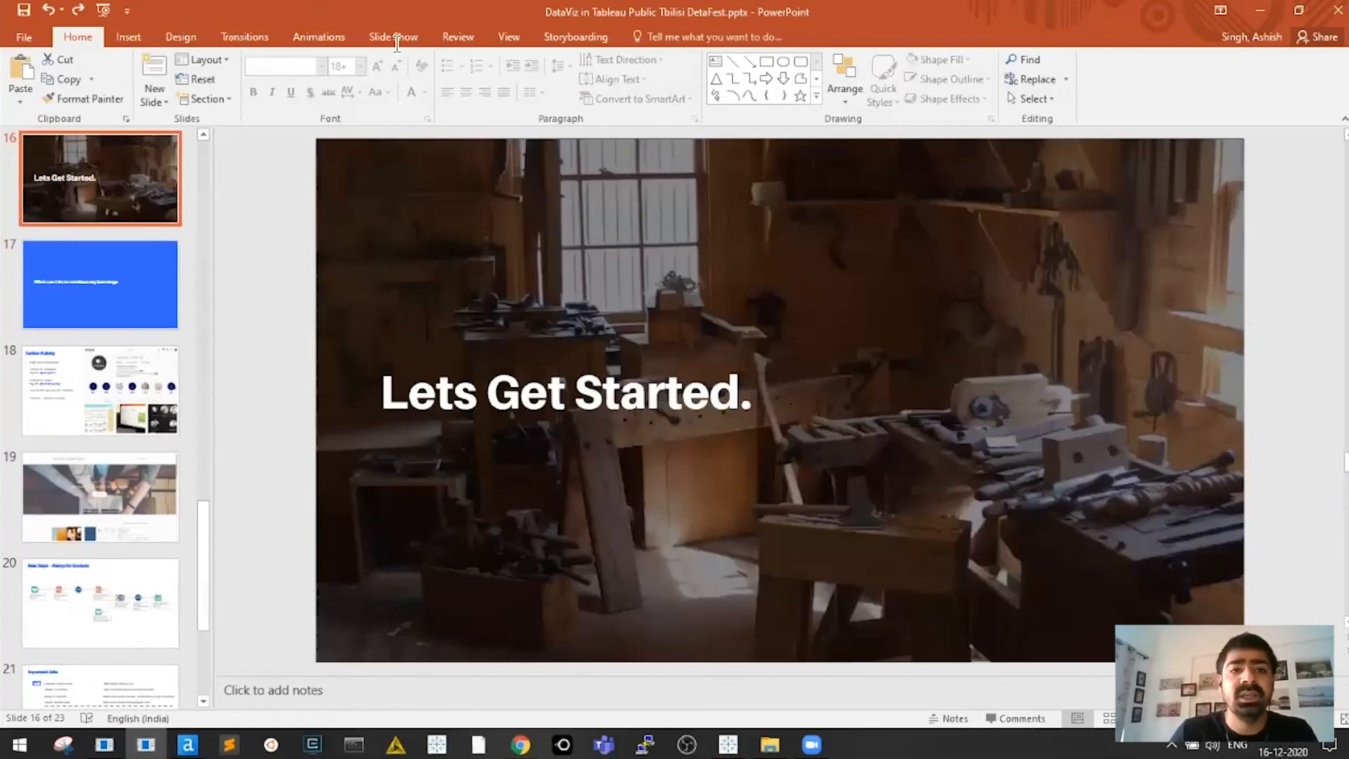
key(shift+F5)
View the published TestTest viz in the browser, dismiss the Publish complete banner, and return to the slides
key(alt+Tab)
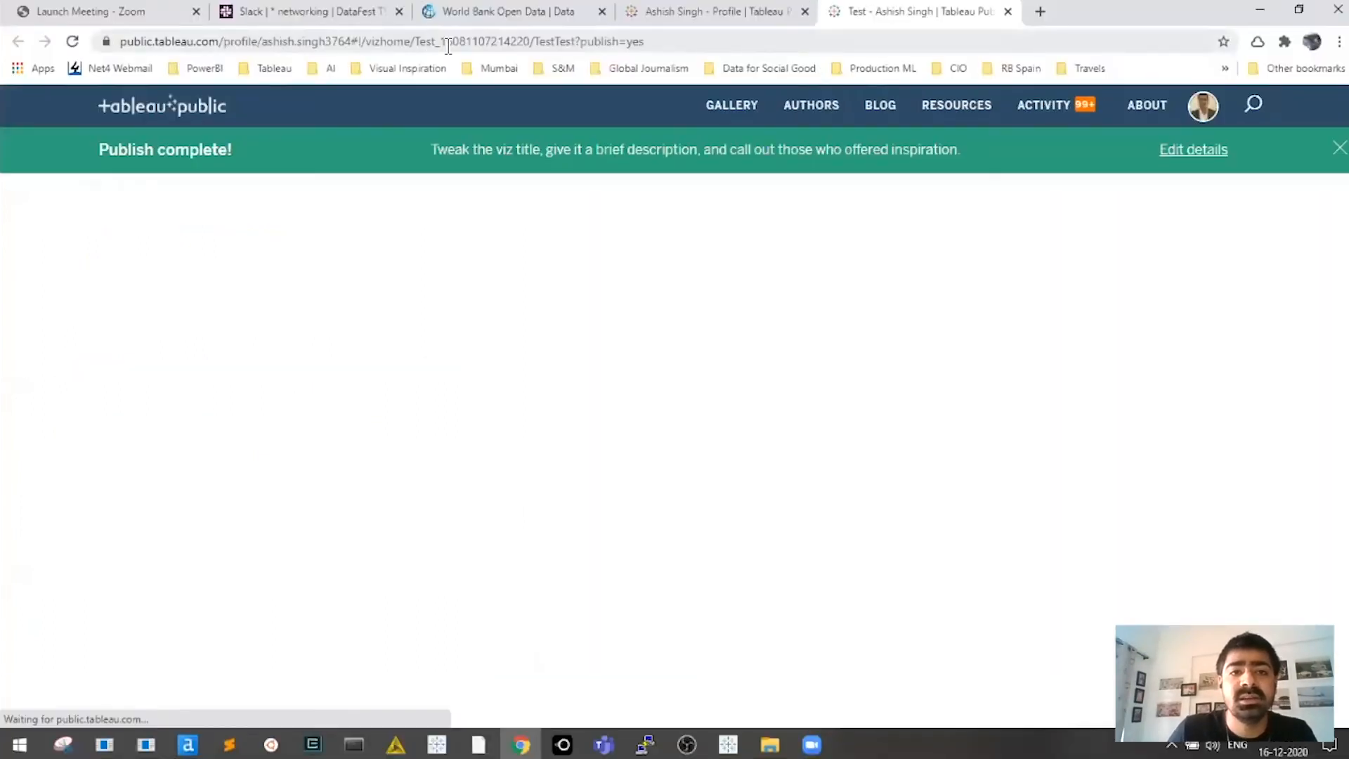
drag(689, 46, 289, 50)
click(724, 39)
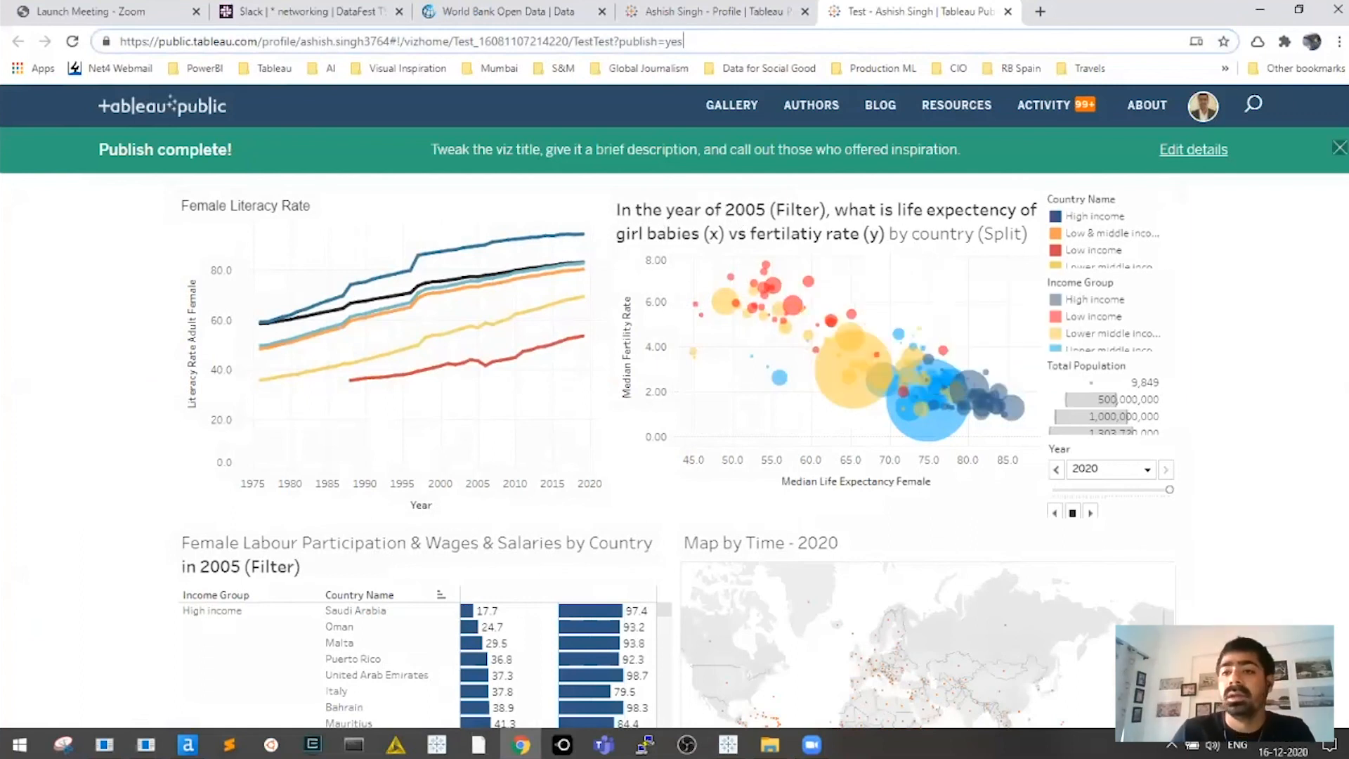
click(1339, 148)
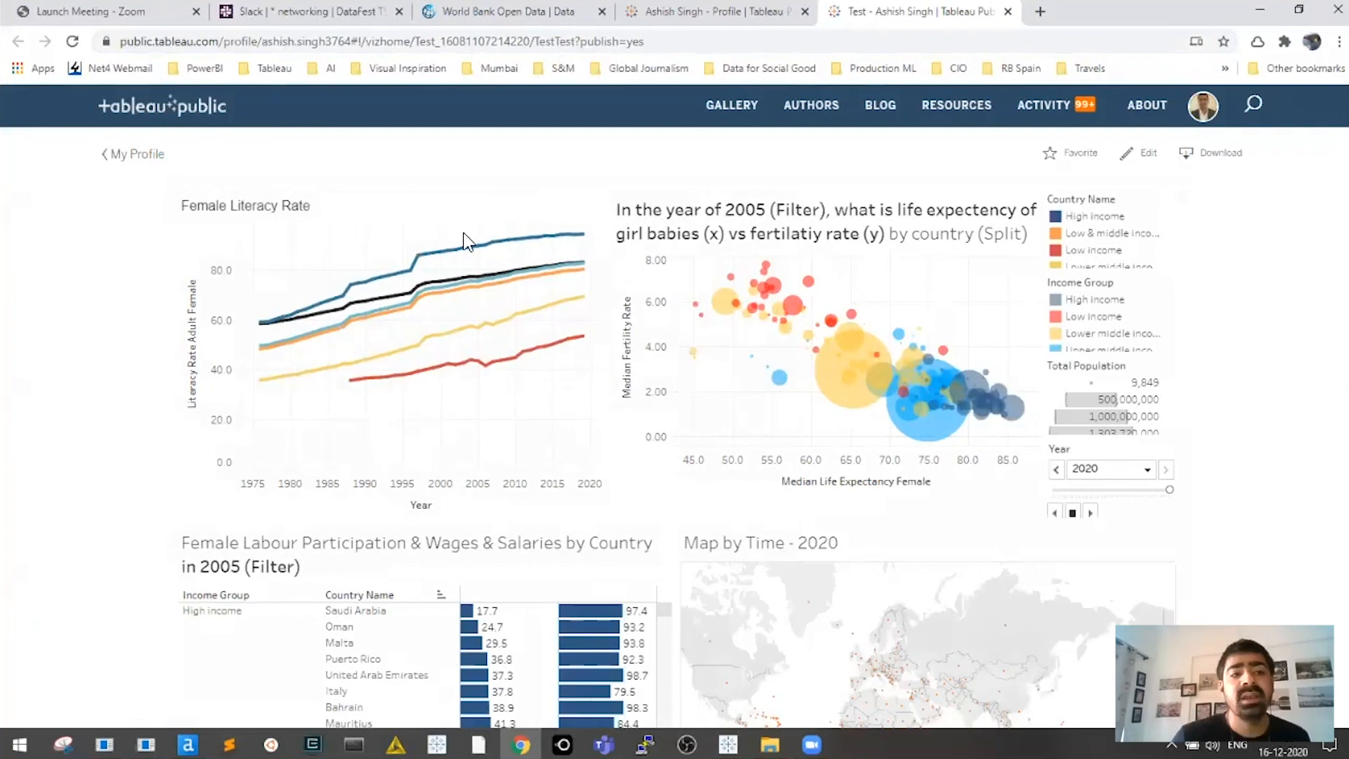
key(alt+Tab)
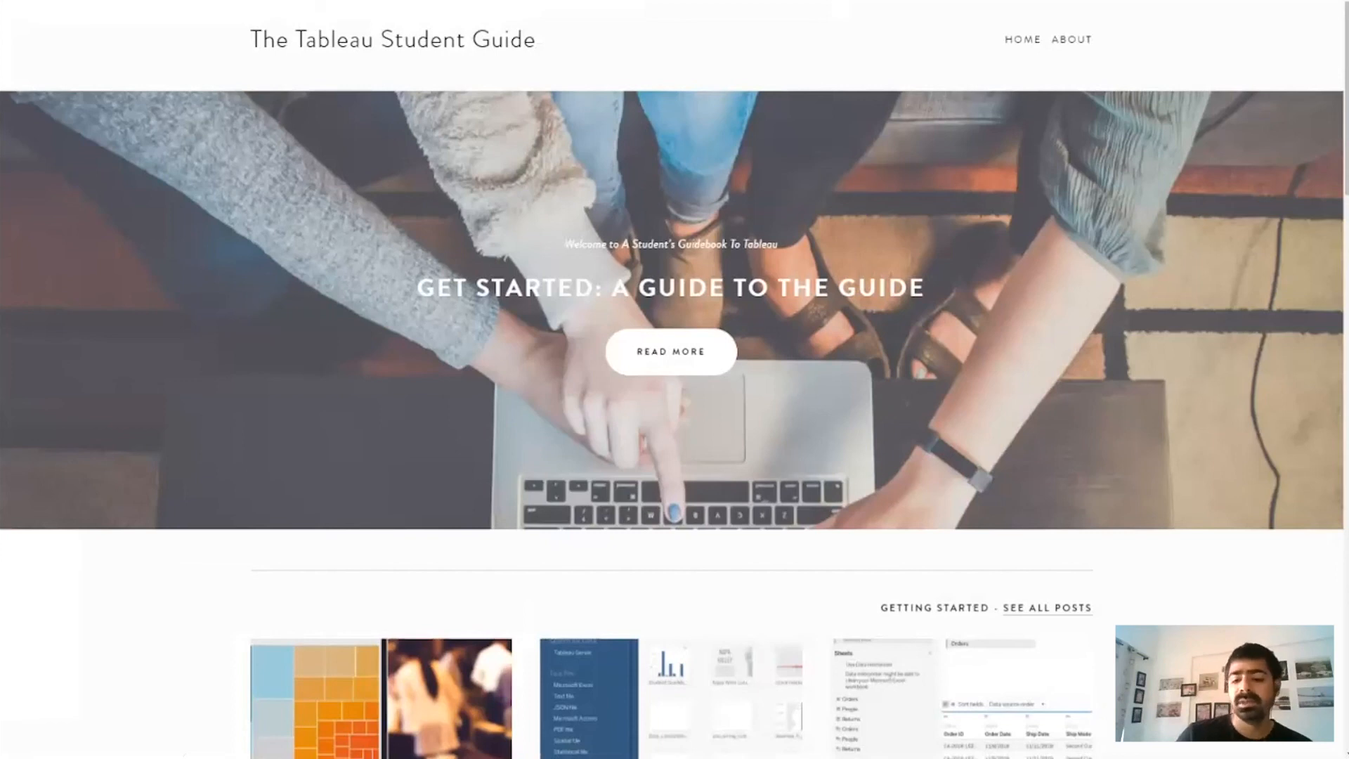
Advance to the Next Steps - Alteryx for Students slide, exit the show, and bring up Alteryx Designer
key(Right)
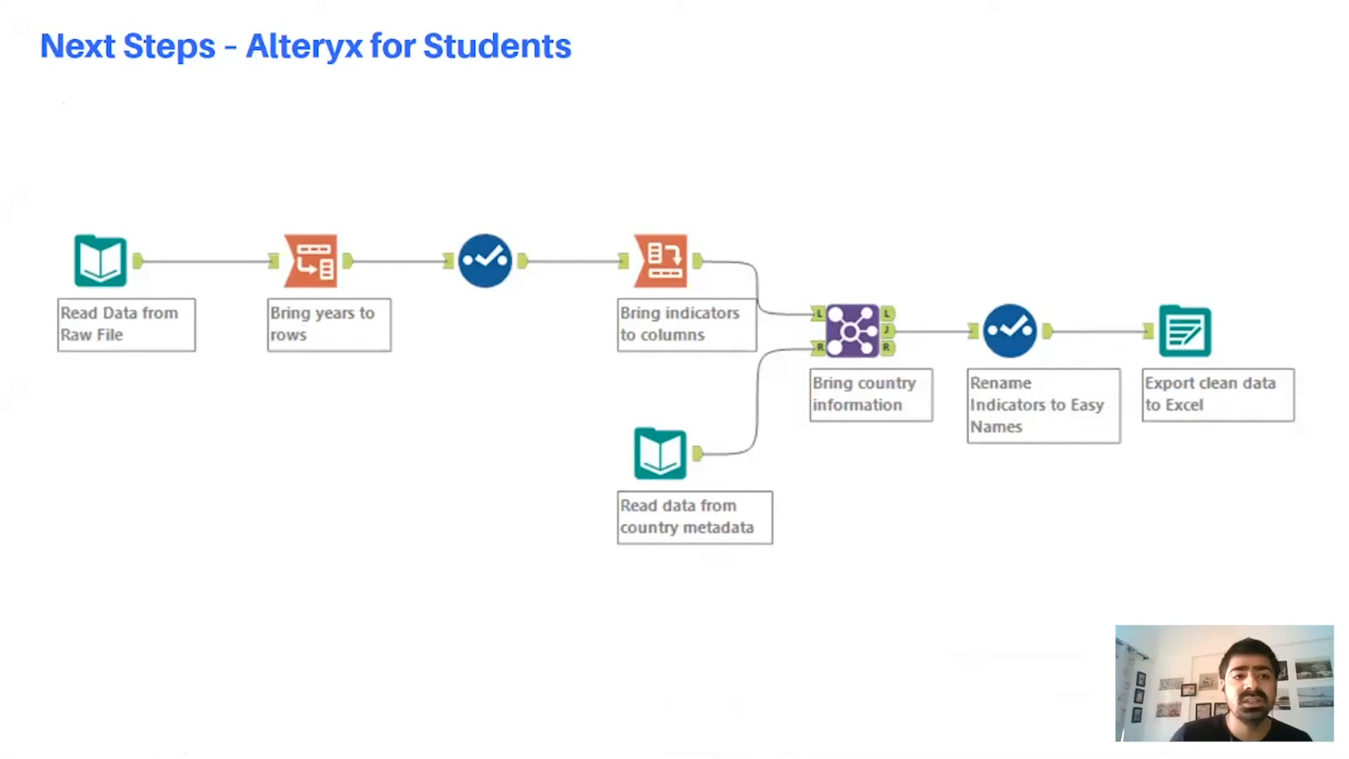
key(Escape)
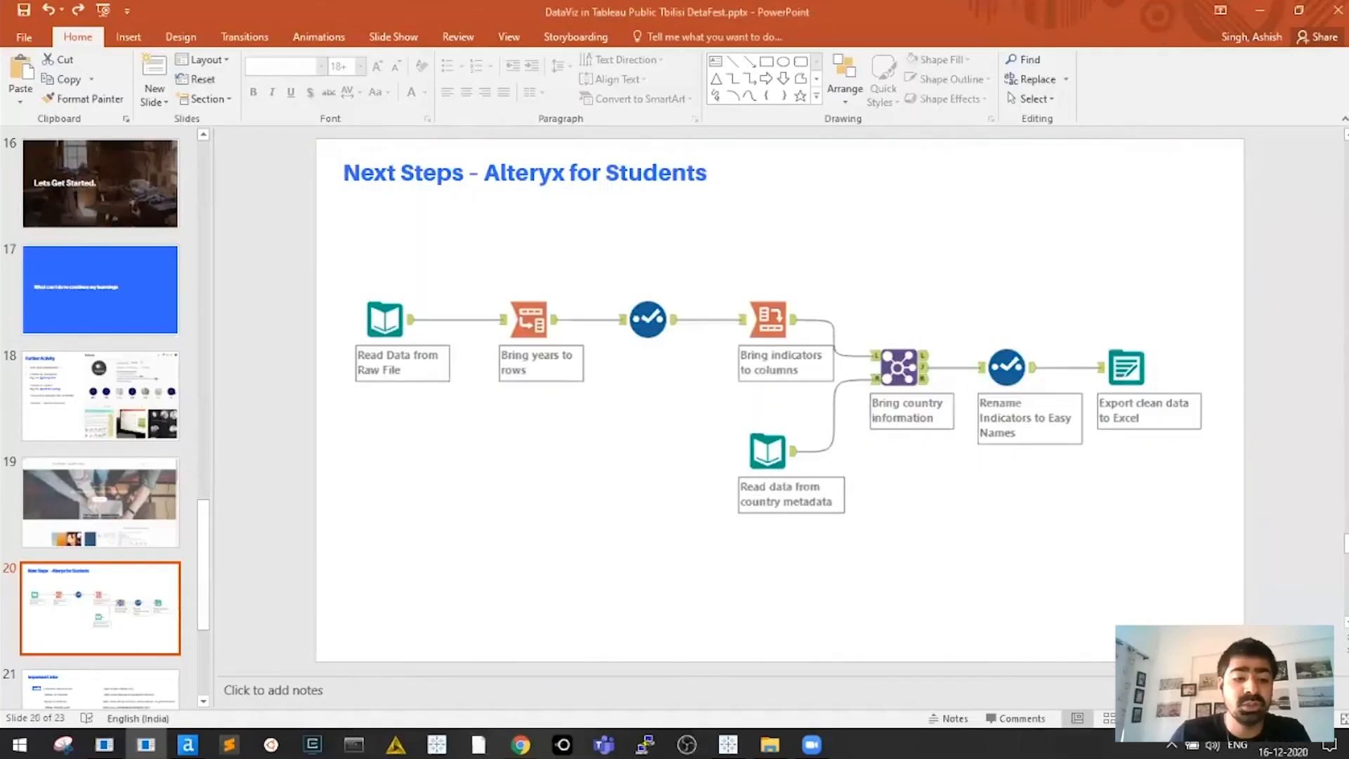
click(189, 744)
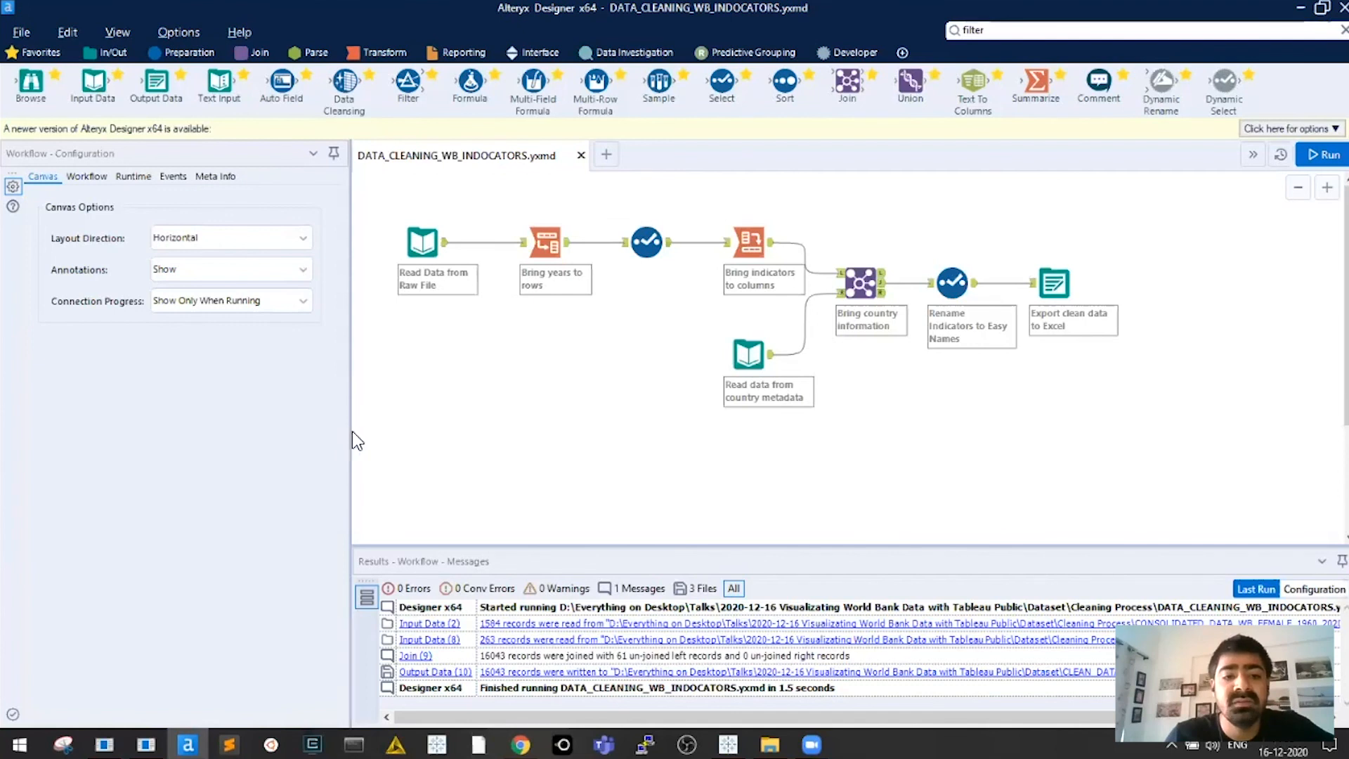
Rerun the DATA_CLEANING_WB_INDOCATORS workflow, then present the Next Steps slide full screen again
drag(351, 450, 320, 450)
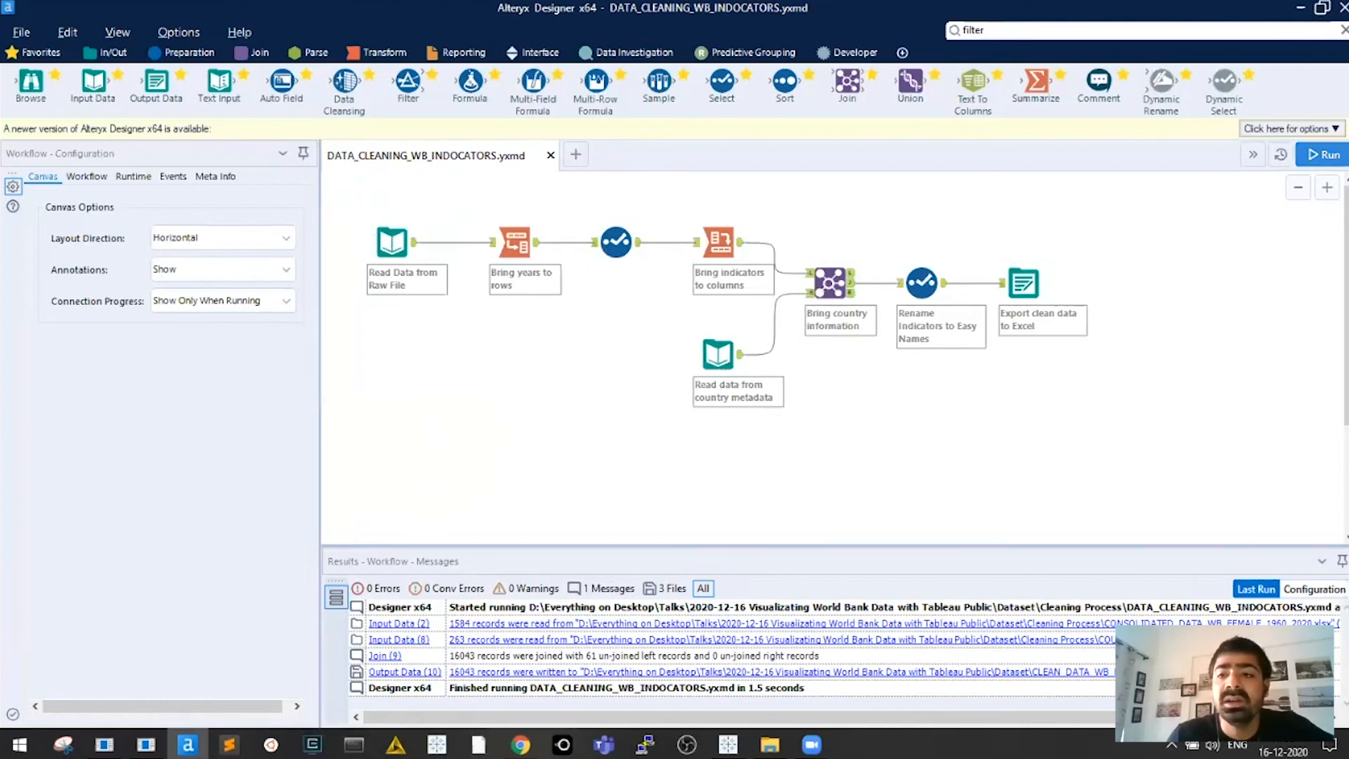
click(1324, 154)
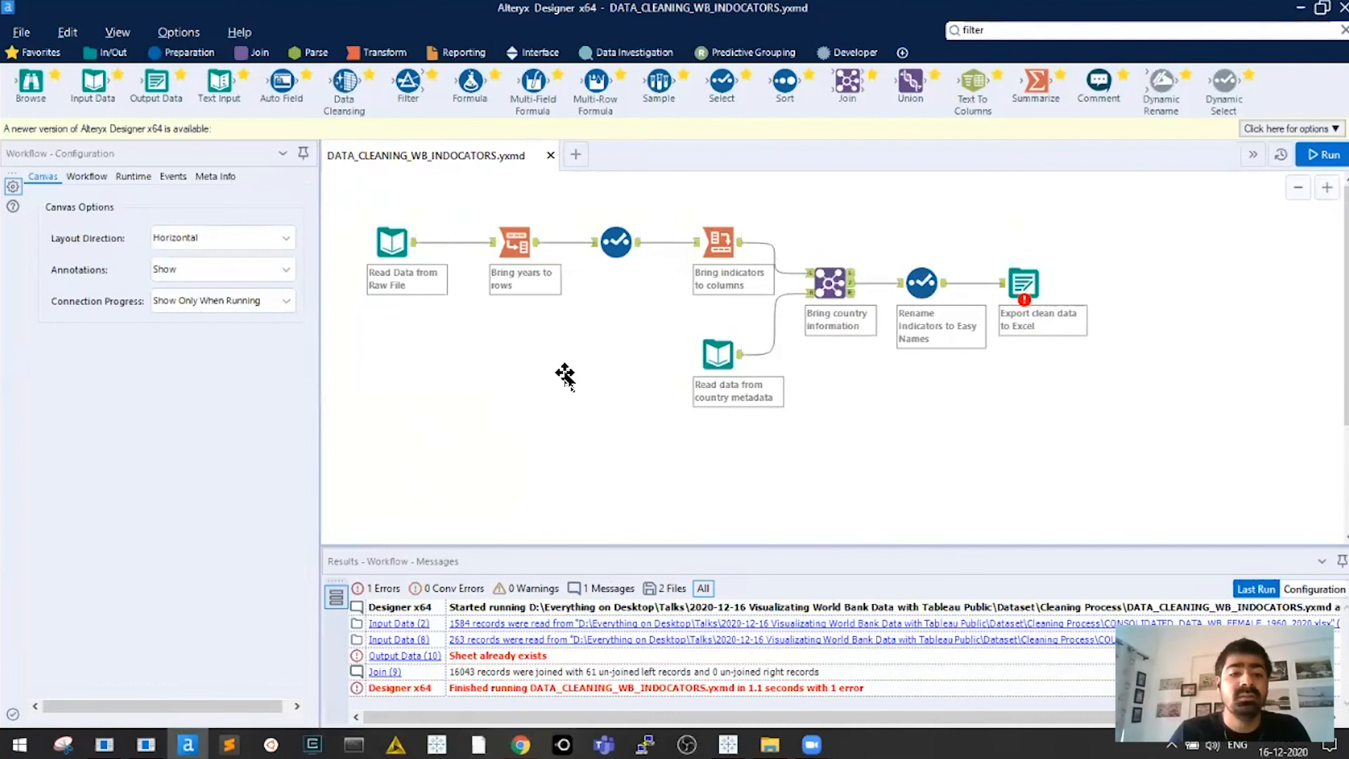
key(alt+Tab)
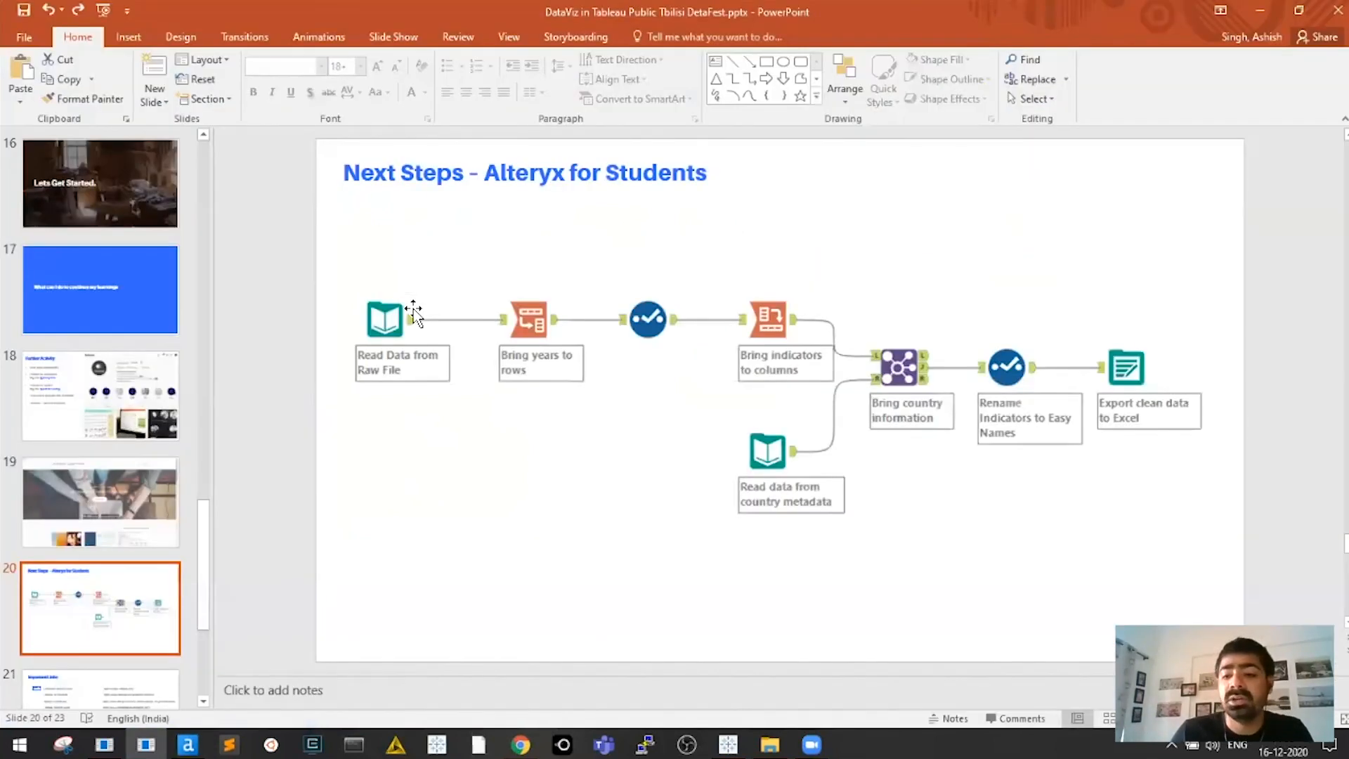
key(shift+F5)
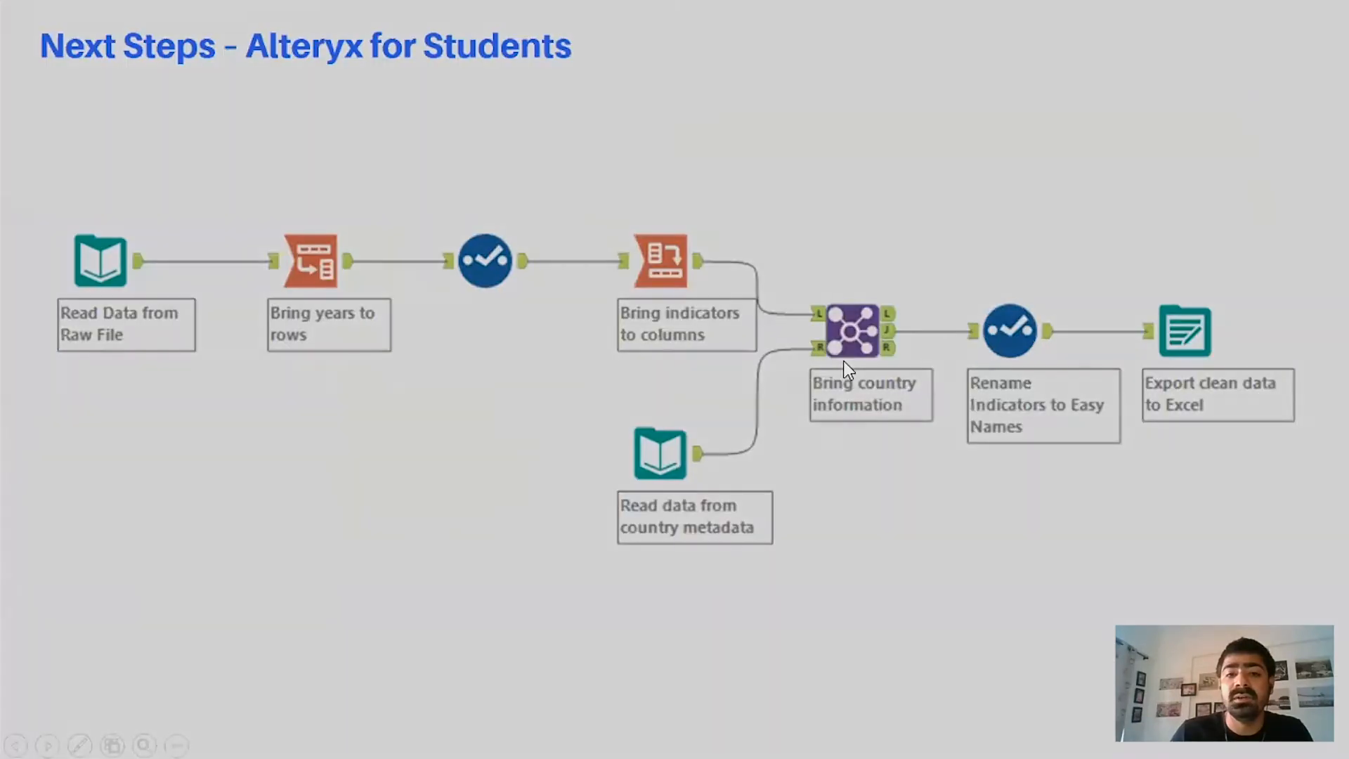